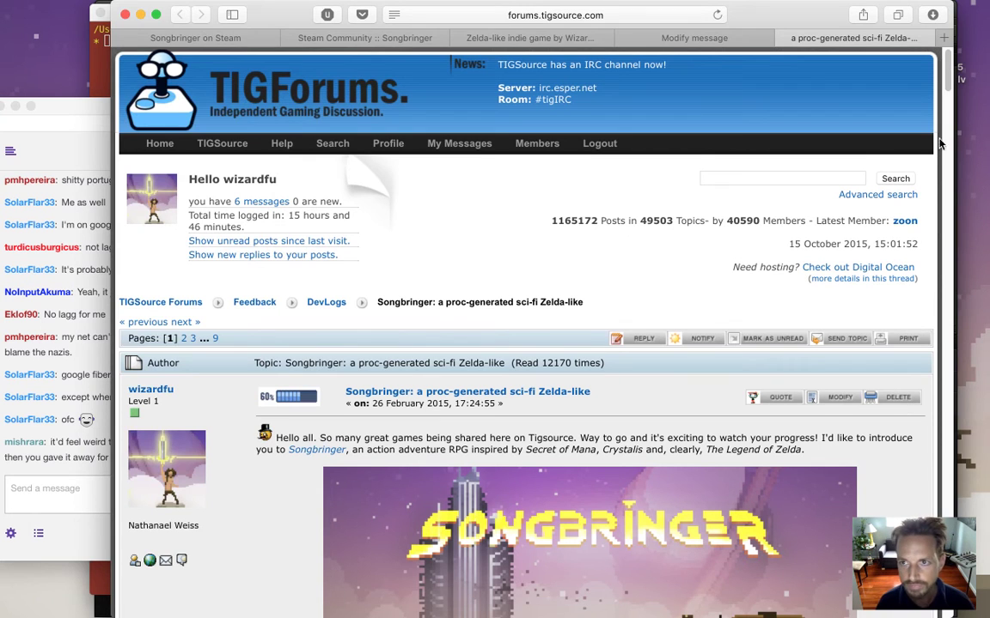
Read the recent Twitch chat messages and view the images in the first post of the Songbringer forum thread.
{"action": "left_click", "coordinate": [73, 318]}
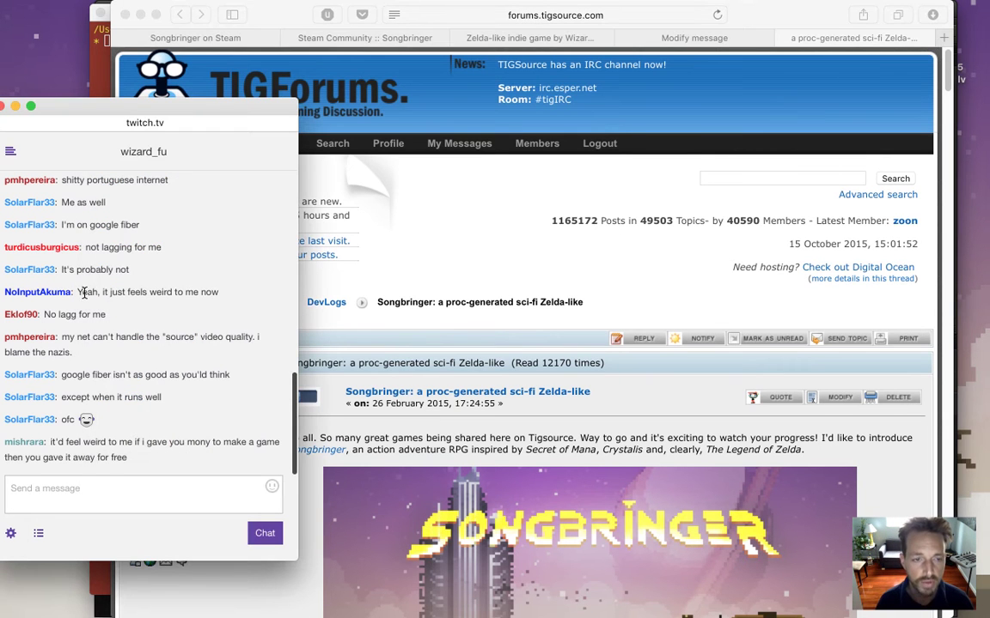
{"action": "left_click_drag", "start_coordinate": [77, 292], "coordinate": [219, 293]}
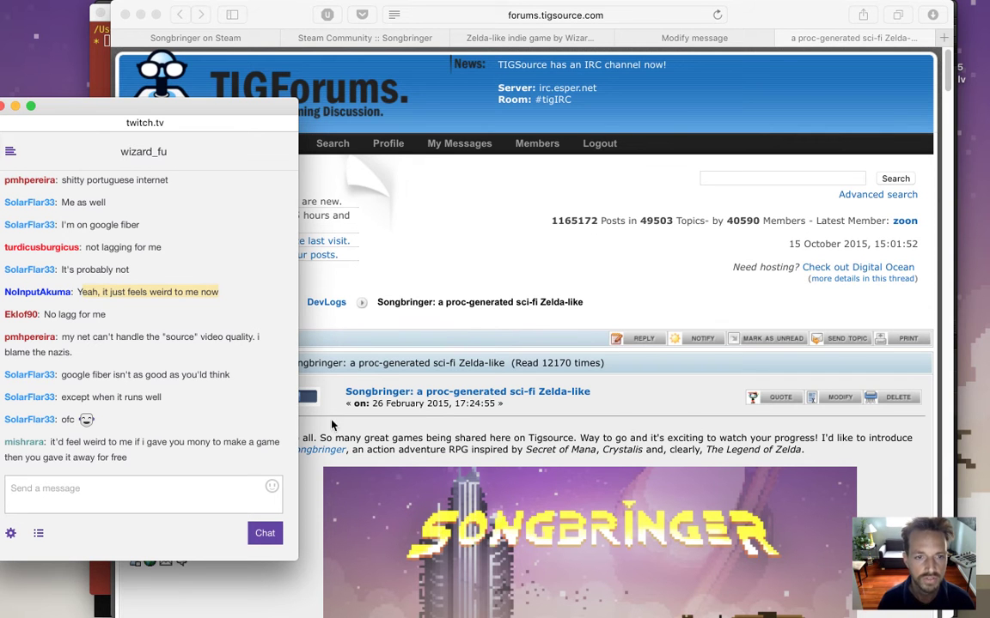
{"action": "left_click", "coordinate": [133, 294]}
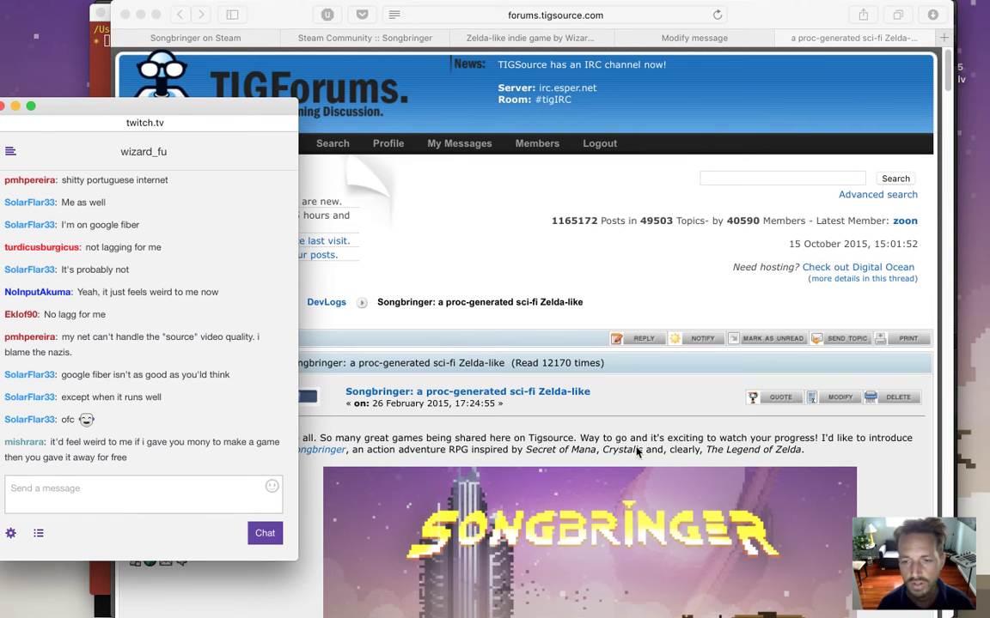
{"action": "left_click", "coordinate": [789, 442]}
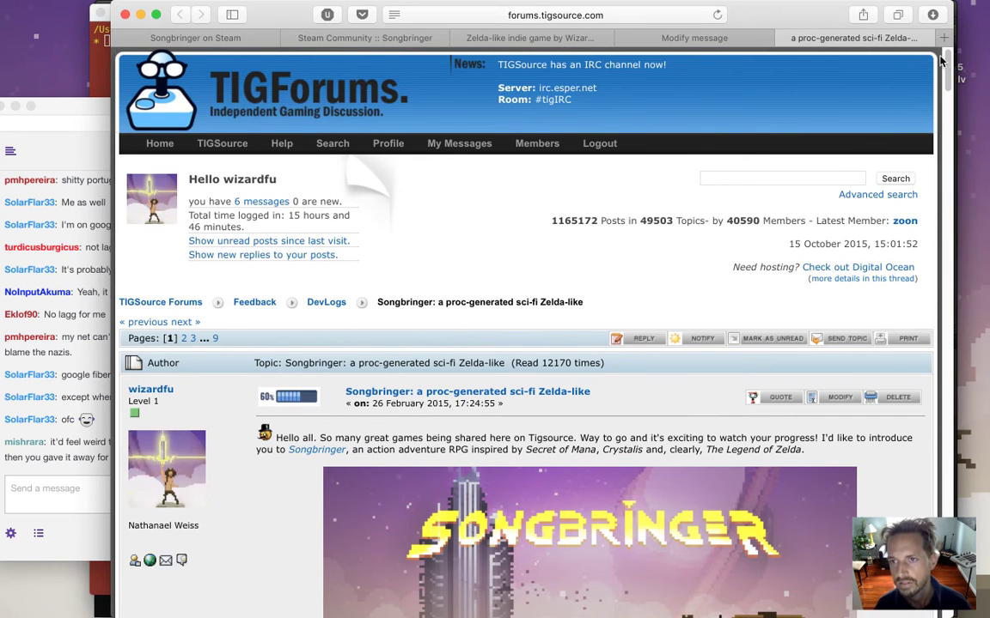
{"action": "left_click_drag", "start_coordinate": [949, 71], "coordinate": [949, 108]}
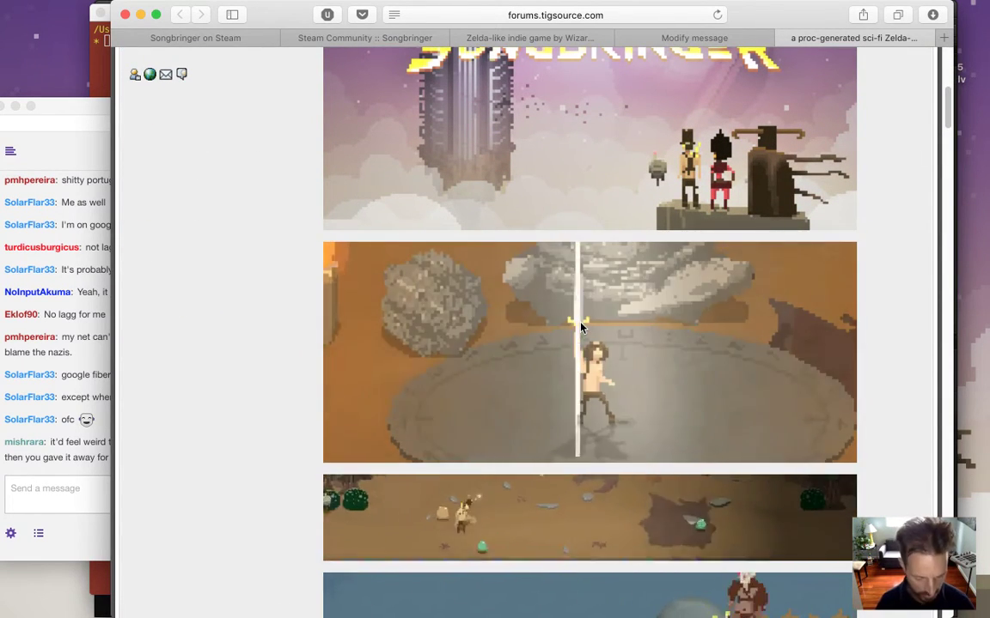
Open giphy.com in a new browser tab and go to its GIF upload page.
{"action": "key", "text": "super+t"}
{"action": "type", "text": "giphy.com"}
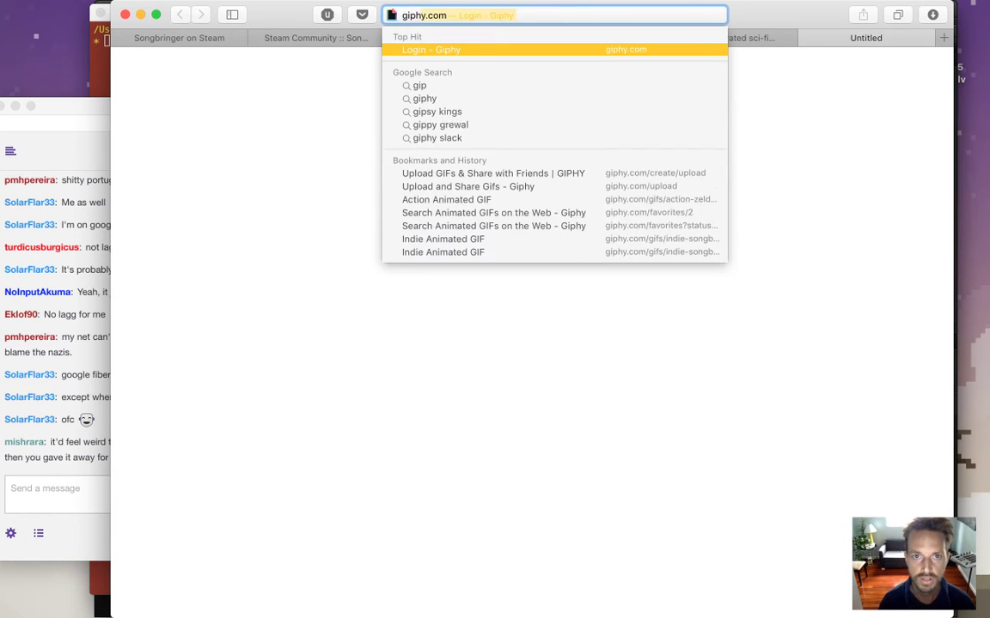
{"action": "key", "text": "Return"}
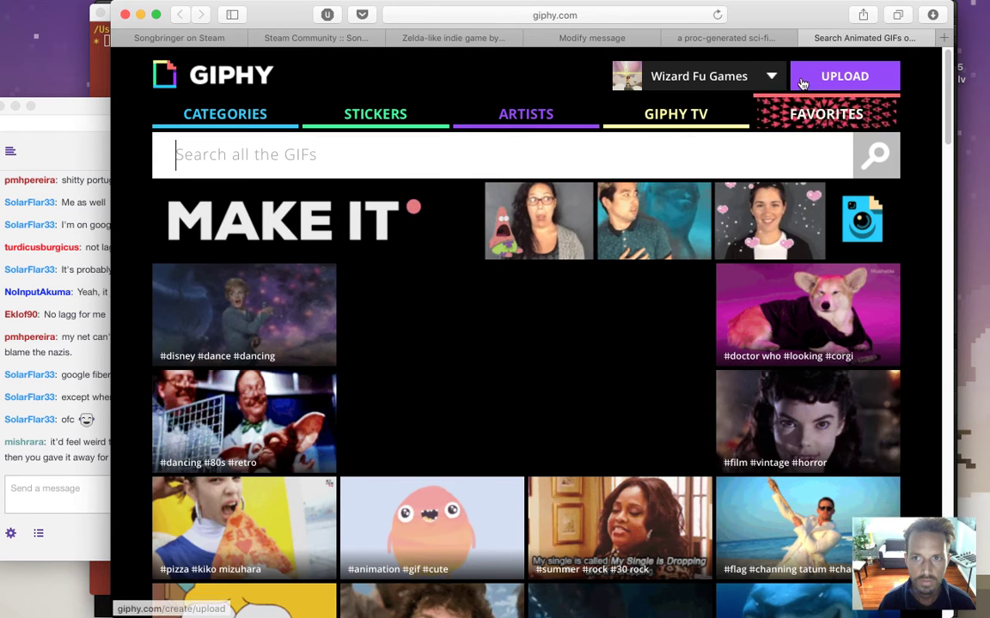
{"action": "left_click", "coordinate": [845, 75]}
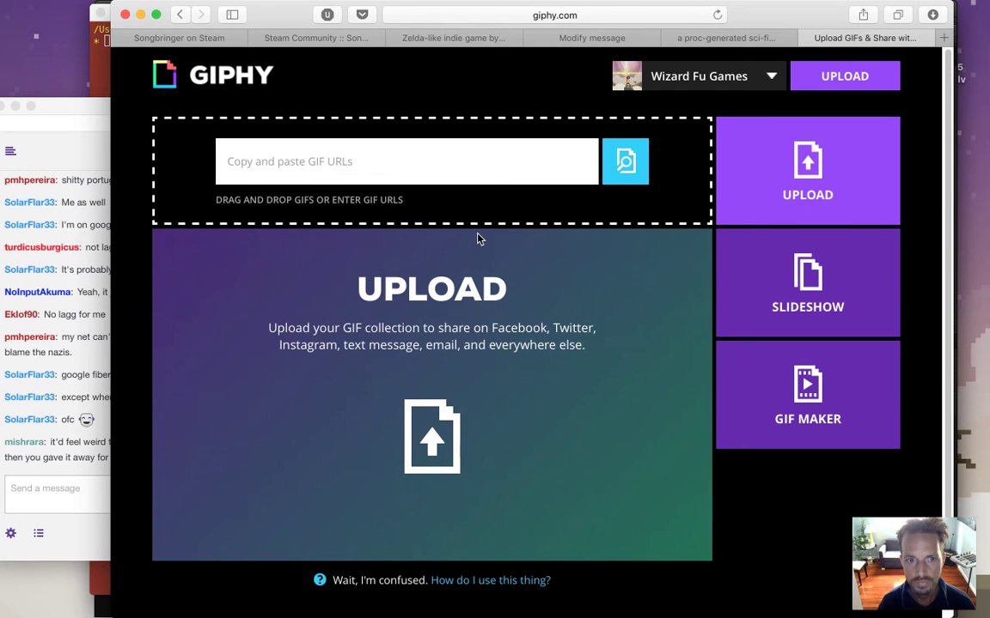
Add SongbringerSword3b.gif from the songbringer folder to the GIPHY upload list and remove it again.
{"action": "left_click", "coordinate": [552, 162]}
{"action": "left_click", "coordinate": [620, 169]}
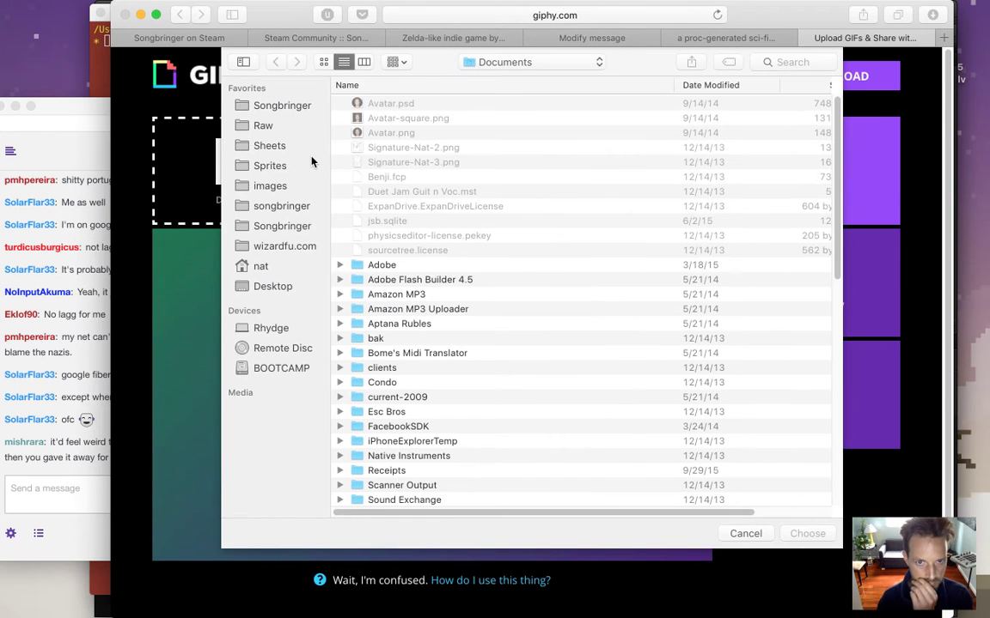
{"action": "left_click", "coordinate": [258, 105]}
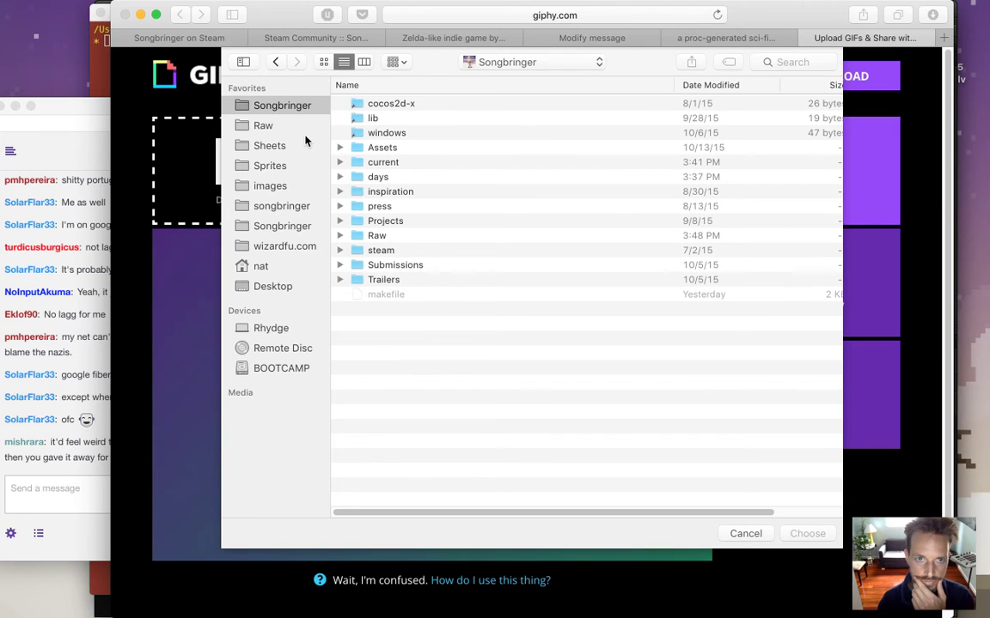
{"action": "left_click", "coordinate": [284, 214]}
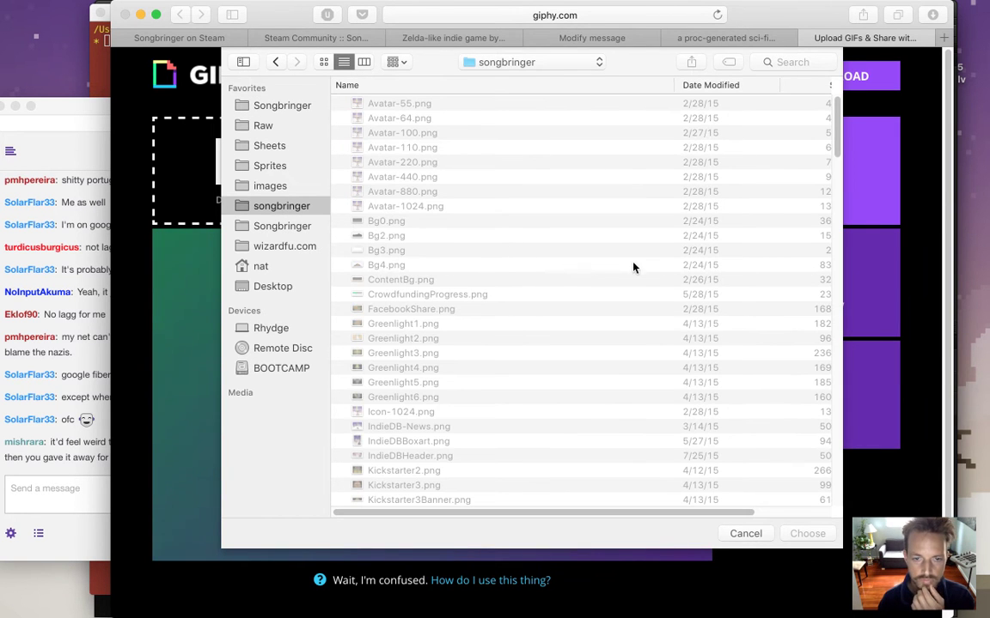
{"action": "left_click_drag", "start_coordinate": [835, 116], "coordinate": [806, 420]}
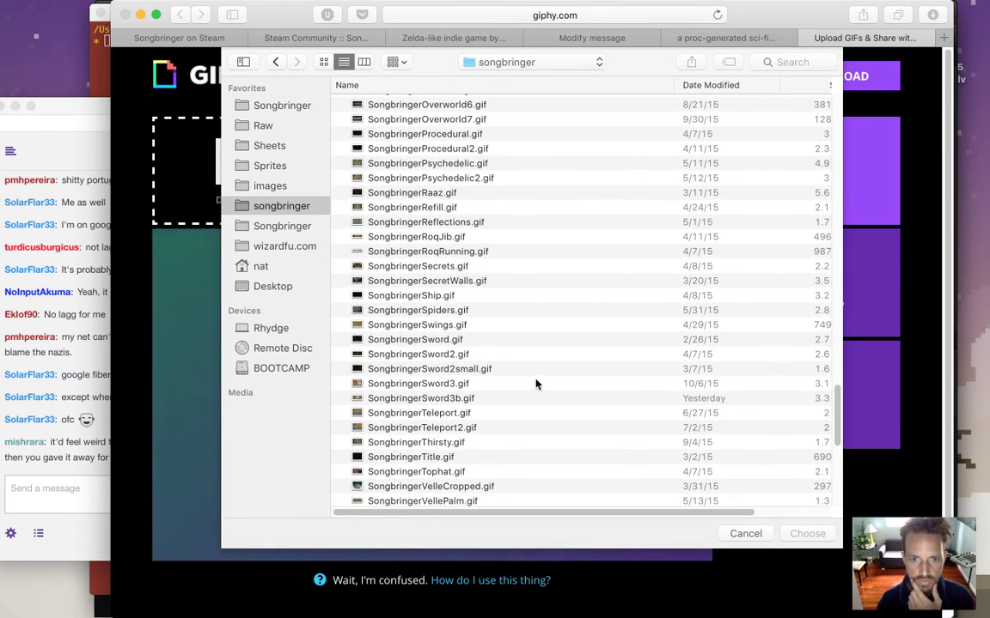
{"action": "left_click", "coordinate": [468, 400]}
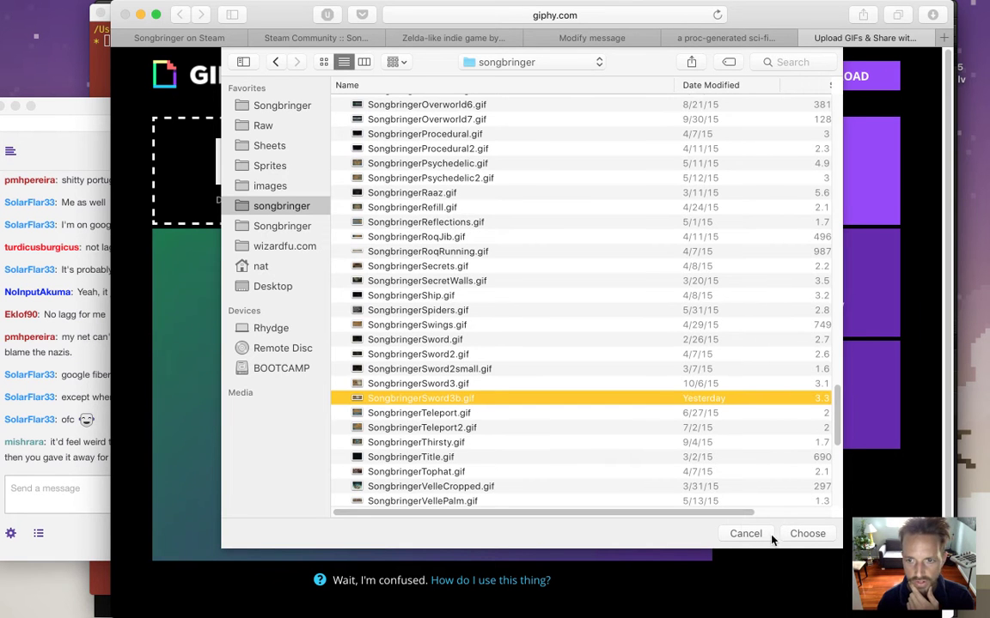
{"action": "scroll", "coordinate": [724, 516], "scroll_direction": "right", "scroll_amount": 3}
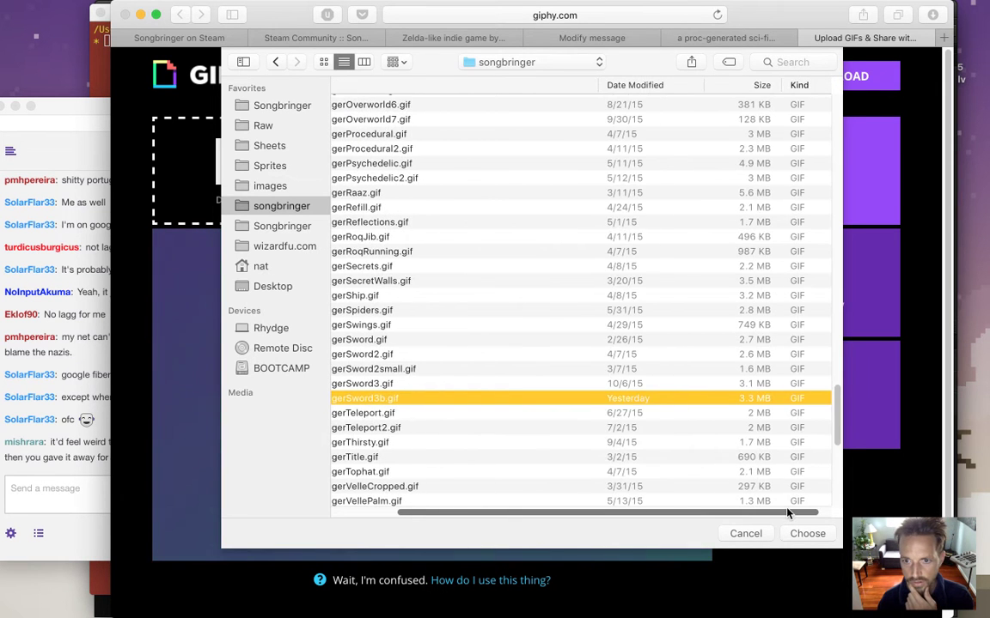
{"action": "scroll", "coordinate": [724, 516], "scroll_direction": "left", "scroll_amount": 3}
{"action": "left_click", "coordinate": [796, 533]}
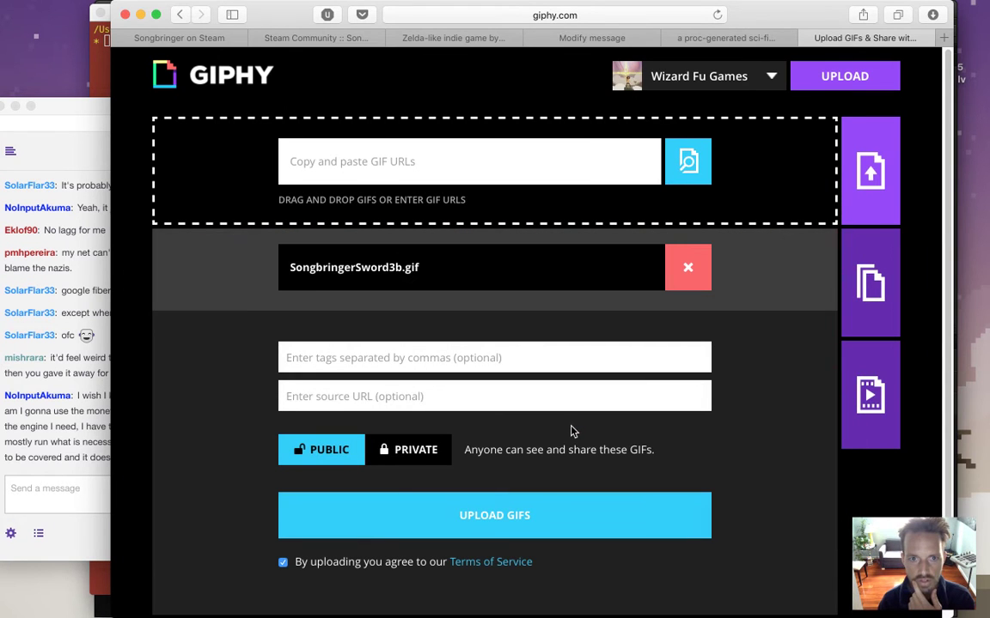
{"action": "left_click", "coordinate": [691, 268]}
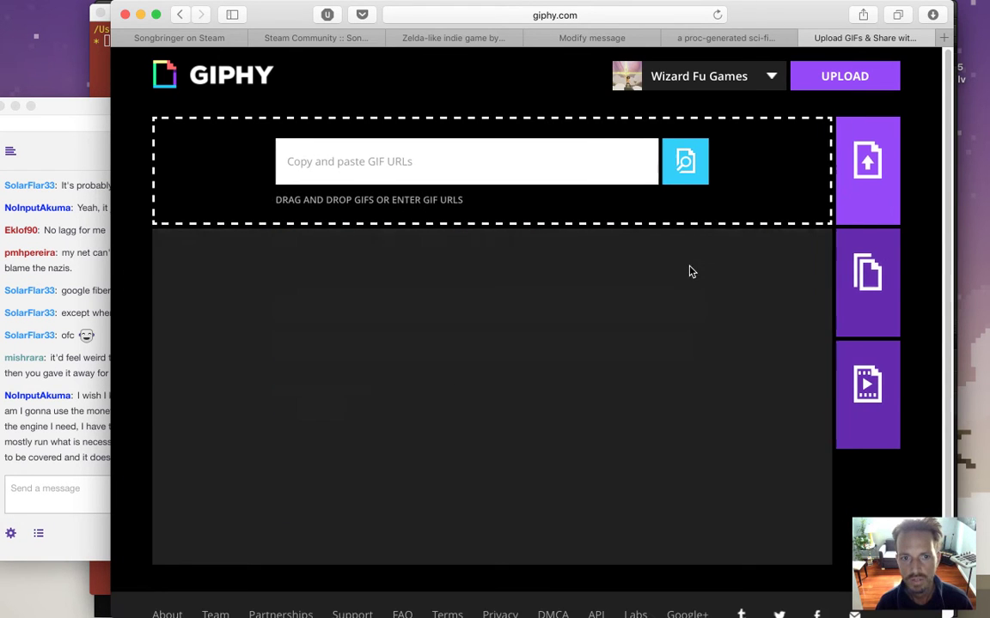
Read the Twitch chat message about how to use the money to fund a game, and return to GIPHY.
{"action": "left_click", "coordinate": [86, 440]}
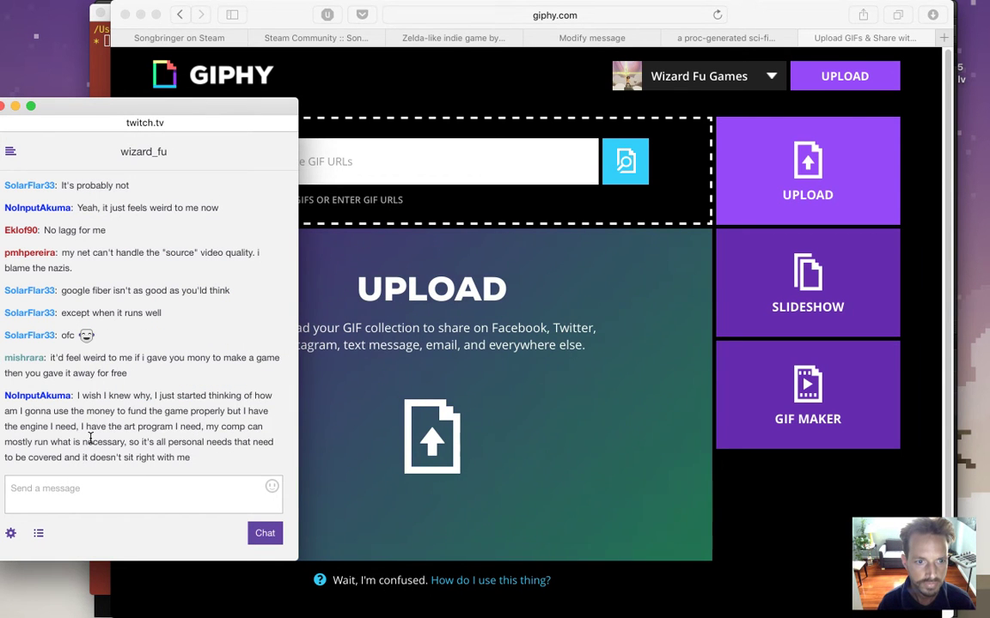
{"action": "left_click_drag", "start_coordinate": [77, 396], "coordinate": [112, 425]}
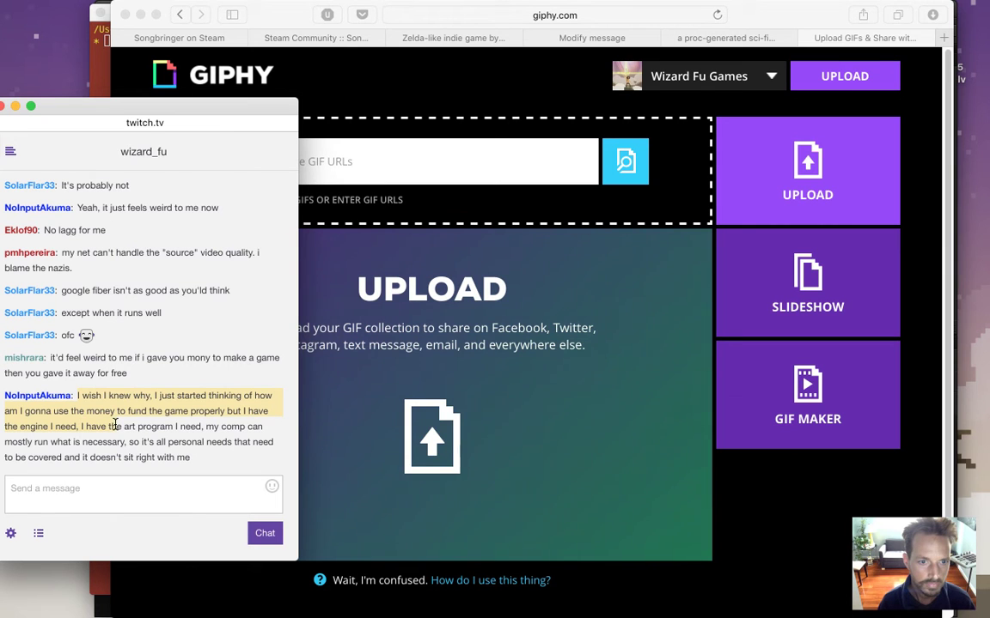
{"action": "left_click_drag", "start_coordinate": [115, 426], "coordinate": [195, 457]}
{"action": "left_click", "coordinate": [203, 460]}
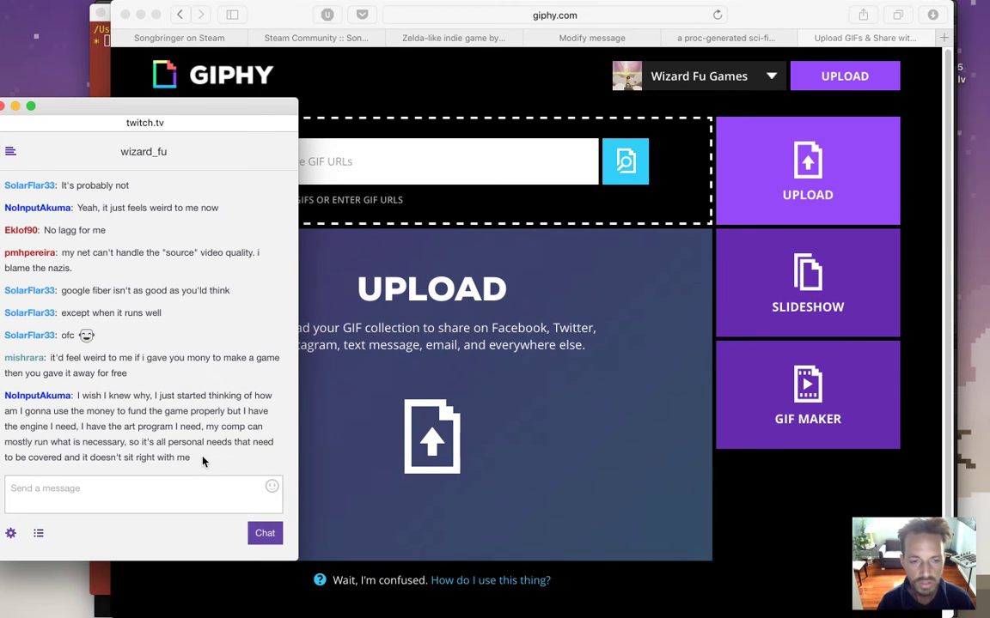
{"action": "left_click_drag", "start_coordinate": [194, 465], "coordinate": [78, 396]}
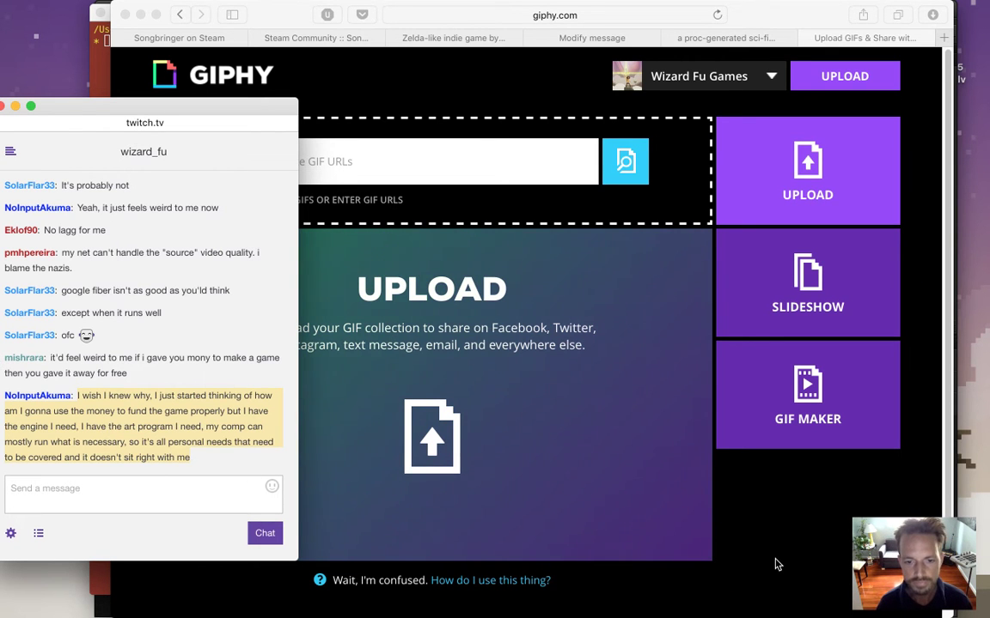
{"action": "left_click", "coordinate": [103, 374]}
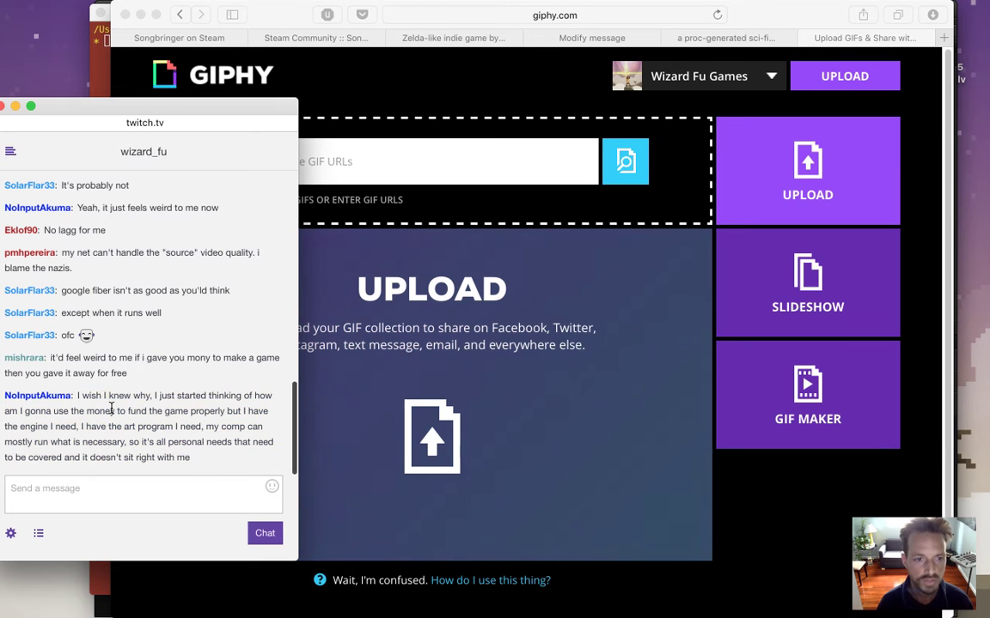
{"action": "left_click_drag", "start_coordinate": [104, 395], "coordinate": [210, 468]}
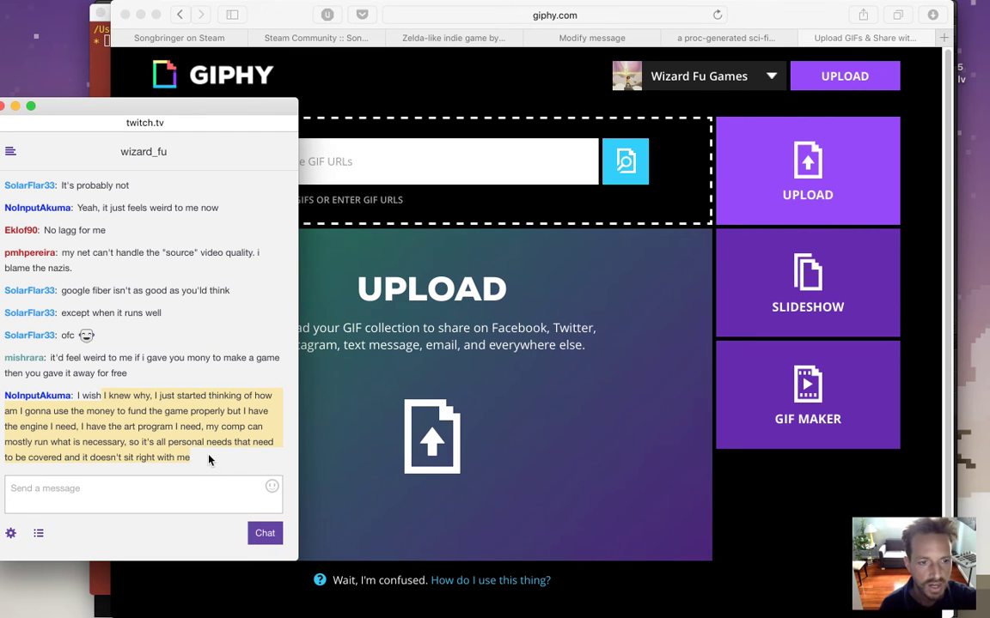
{"action": "left_click", "coordinate": [755, 498]}
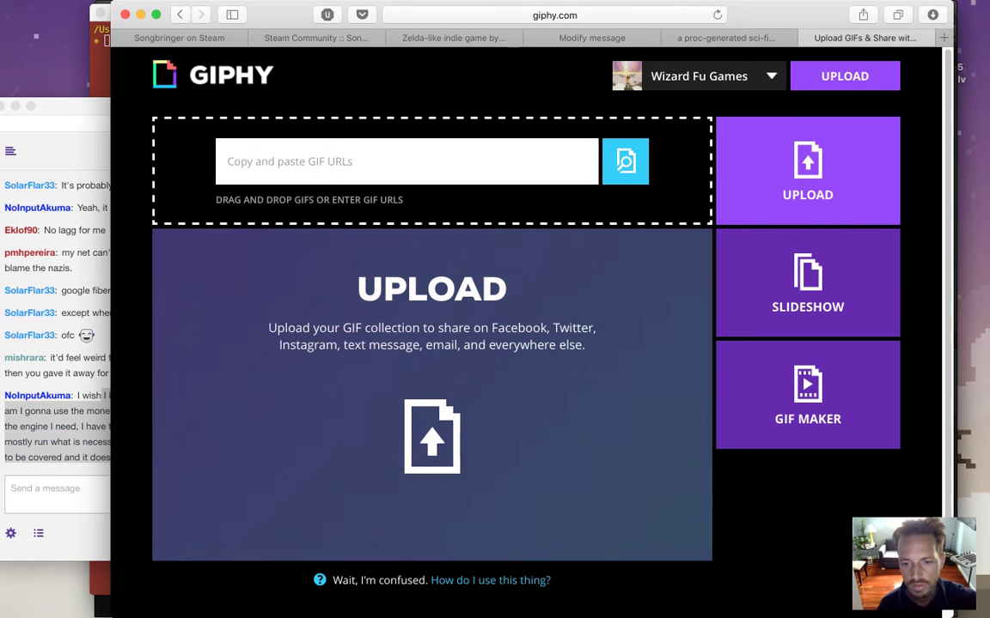
Switch to Finder and open a new window showing the Songbringer project folder.
{"action": "key", "text": "super+Tab"}
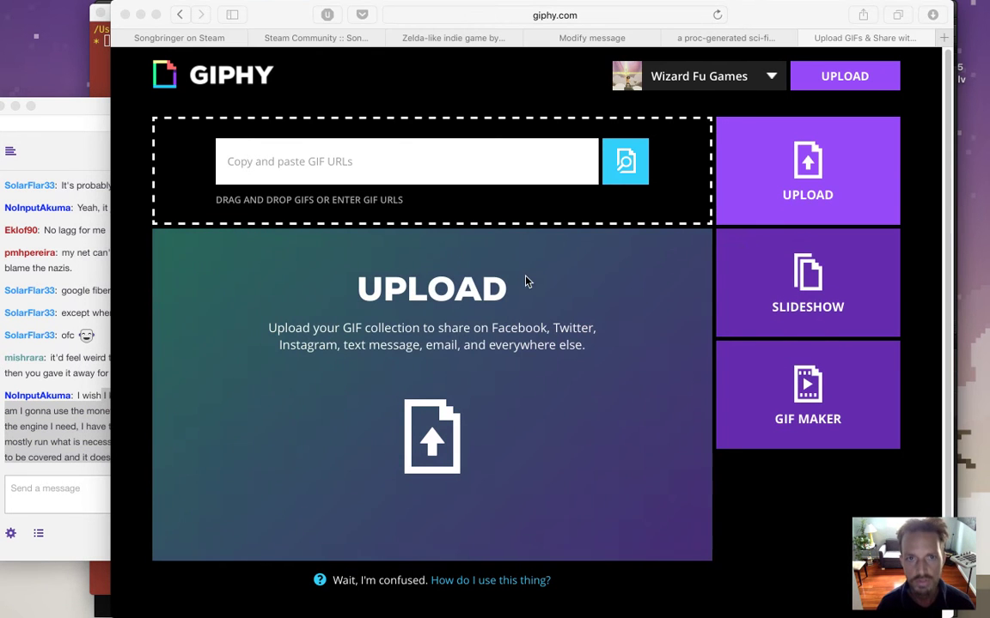
{"action": "key", "text": "super+n"}
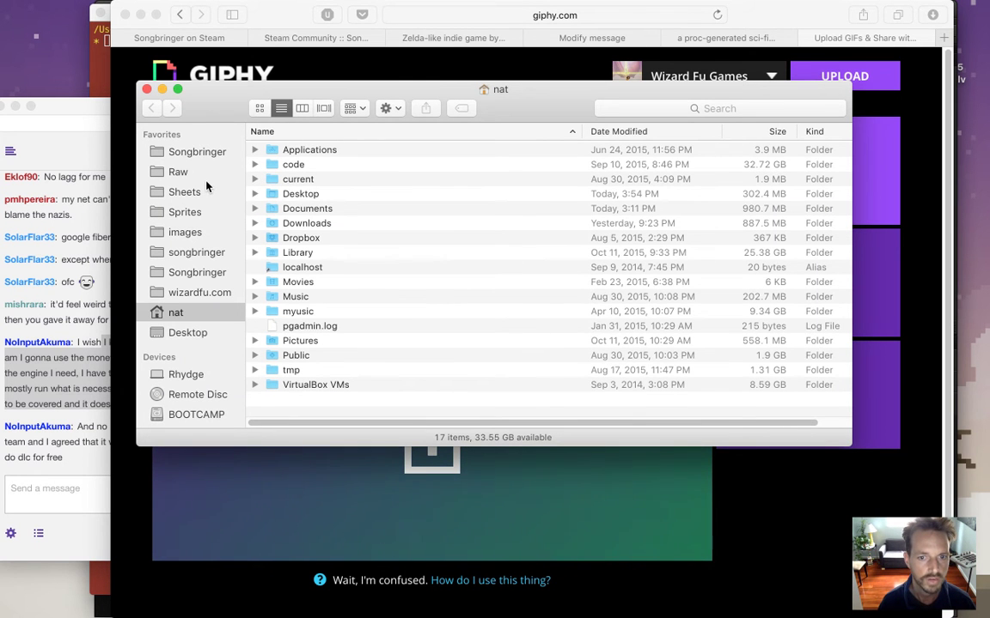
{"action": "left_click", "coordinate": [176, 151]}
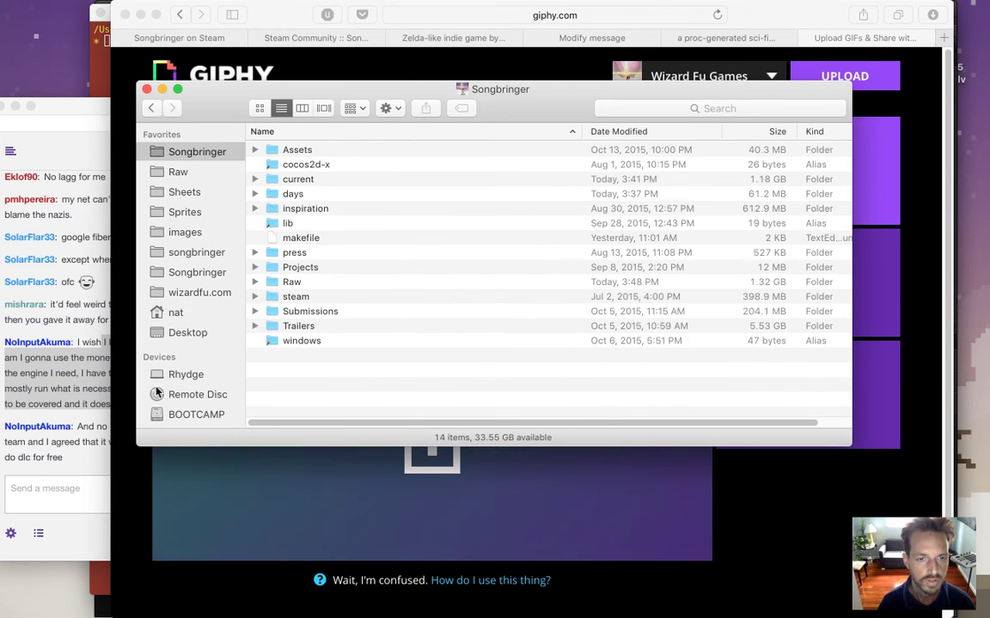
Read the Twitch chat message about the game's price and free DLC, and return to the Finder window.
{"action": "left_click", "coordinate": [83, 421]}
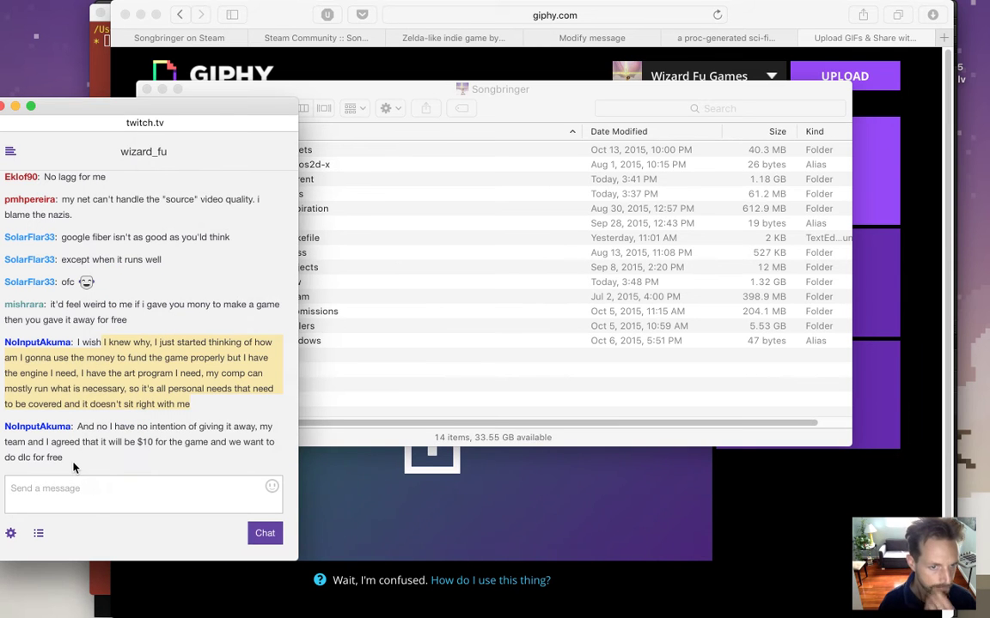
{"action": "left_click", "coordinate": [96, 427]}
{"action": "left_click_drag", "start_coordinate": [96, 426], "coordinate": [101, 450]}
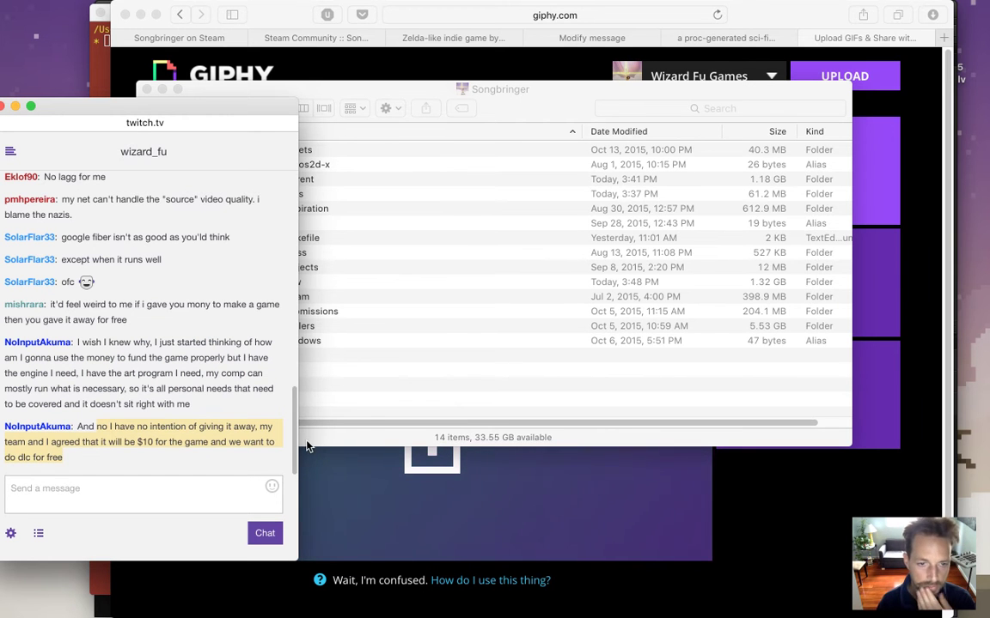
{"action": "left_click", "coordinate": [371, 403]}
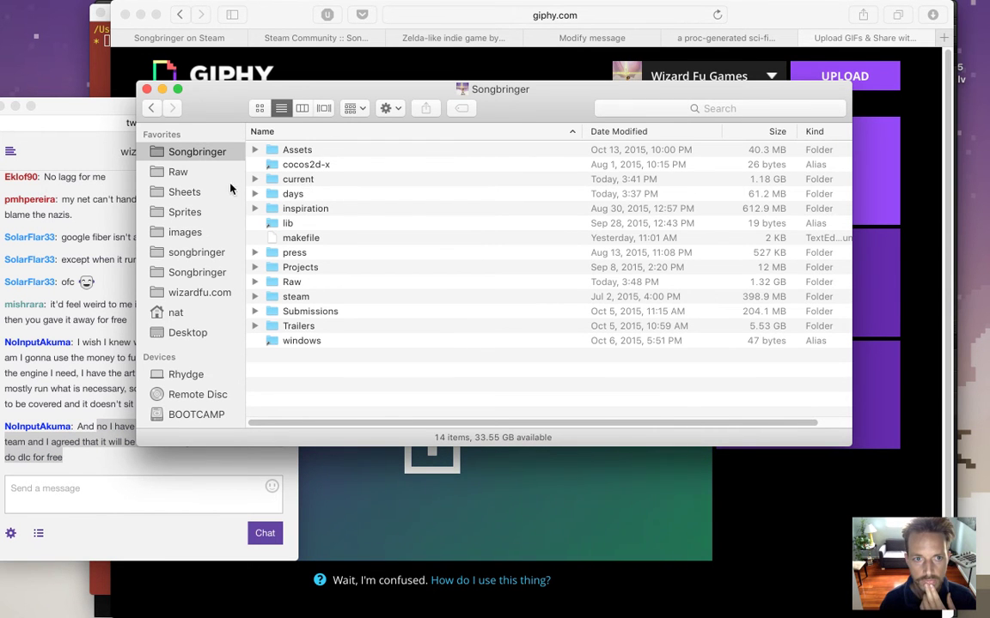
Open SongbringerSword3b.gif from the lowercase songbringer folder in Adobe Photoshop CS6.
{"action": "left_click", "coordinate": [195, 251]}
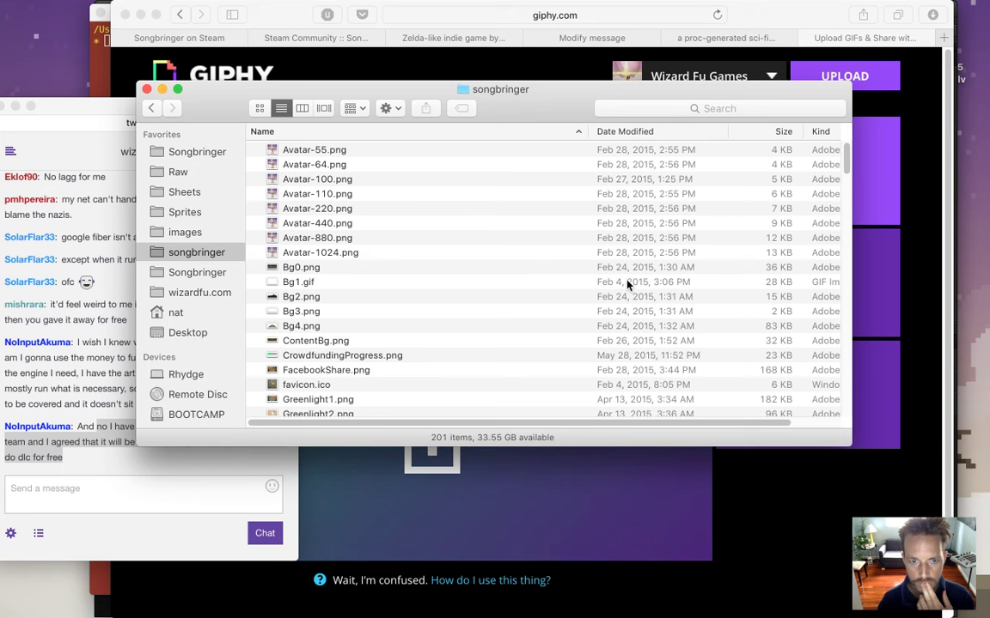
{"action": "left_click_drag", "start_coordinate": [846, 157], "coordinate": [839, 349]}
{"action": "left_click", "coordinate": [383, 259]}
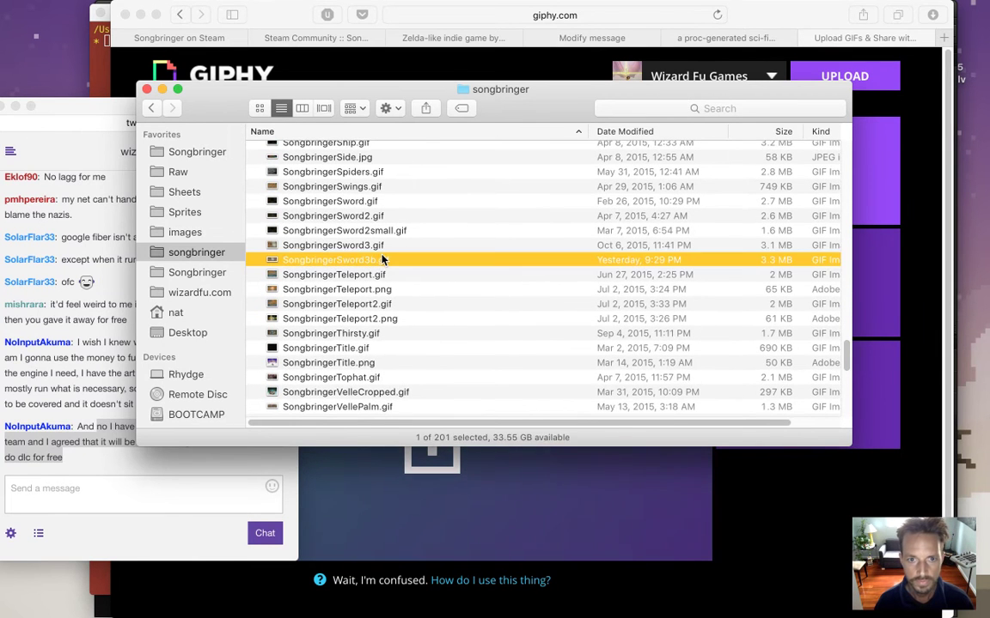
{"action": "right_click", "coordinate": [383, 260]}
{"action": "mouse_move", "coordinate": [442, 276]}
{"action": "left_click", "coordinate": [655, 322]}
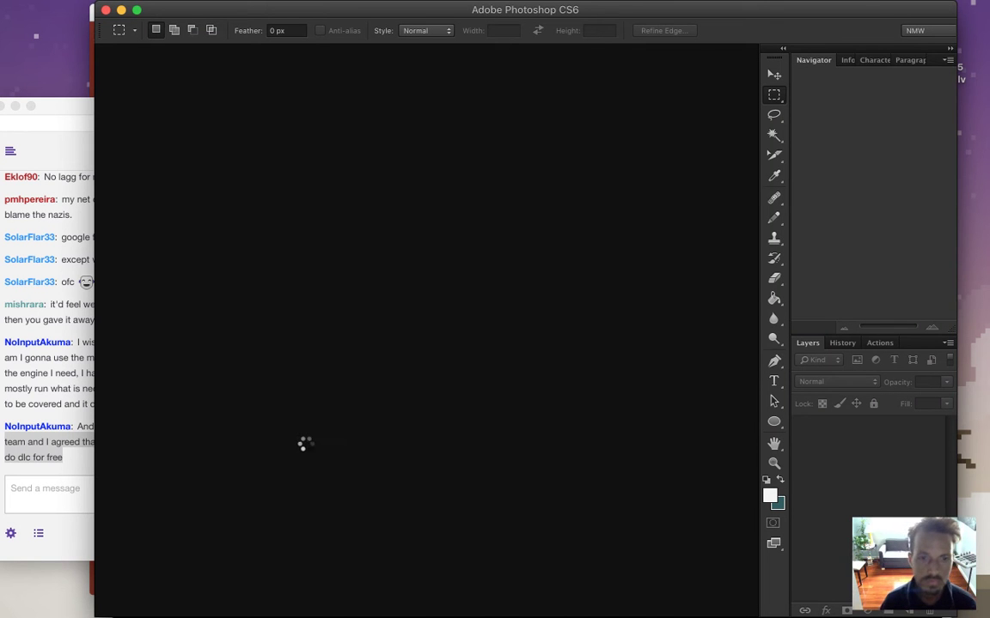
Switch back to Safari and bring up the Songbringer thread on the TIGSource forums.
{"action": "key", "text": "super+Tab"}
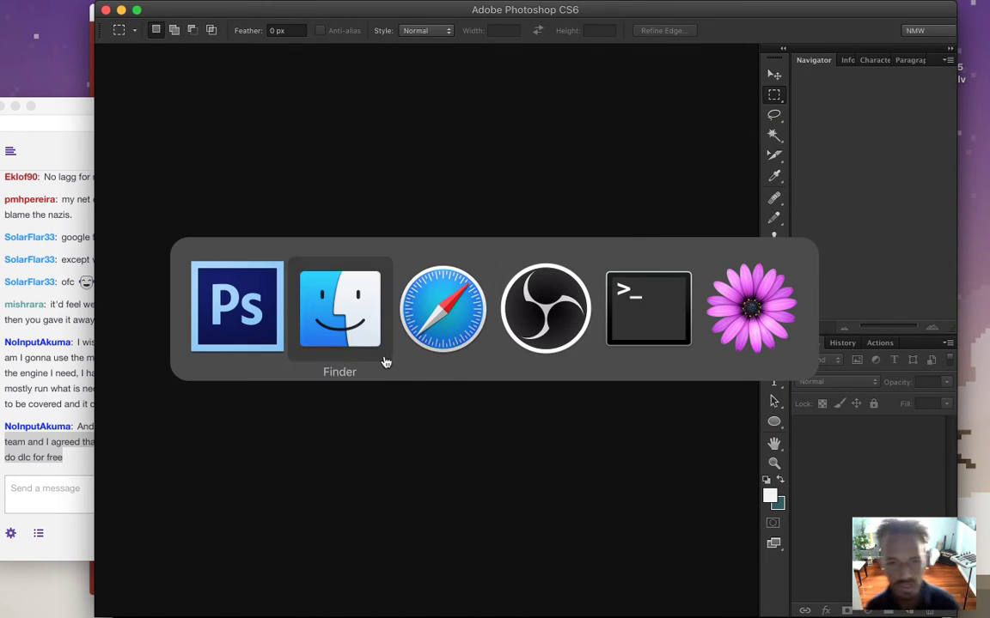
{"action": "left_click", "coordinate": [442, 308]}
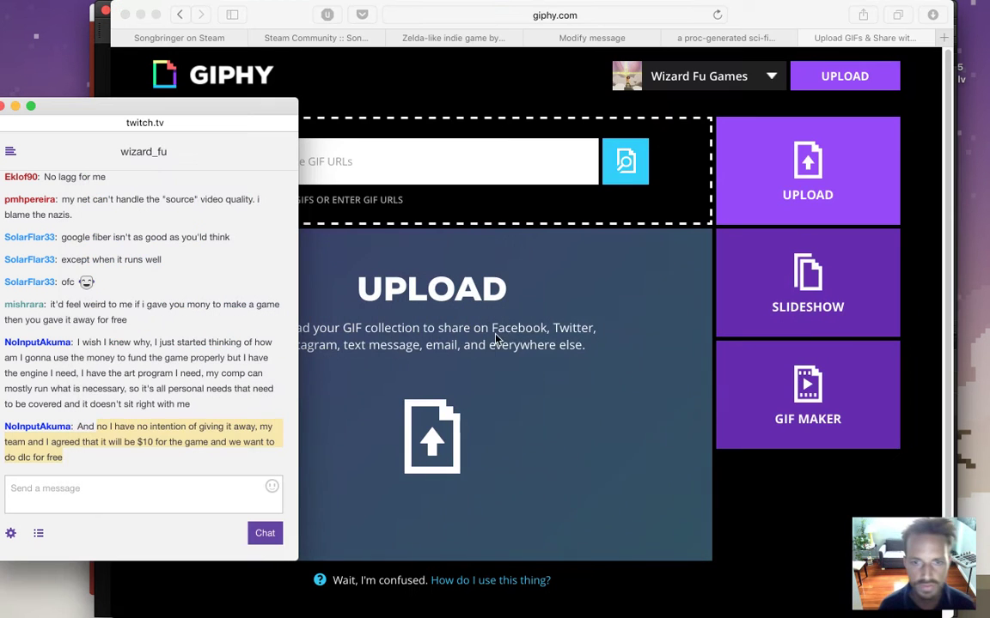
{"action": "left_click", "coordinate": [703, 36]}
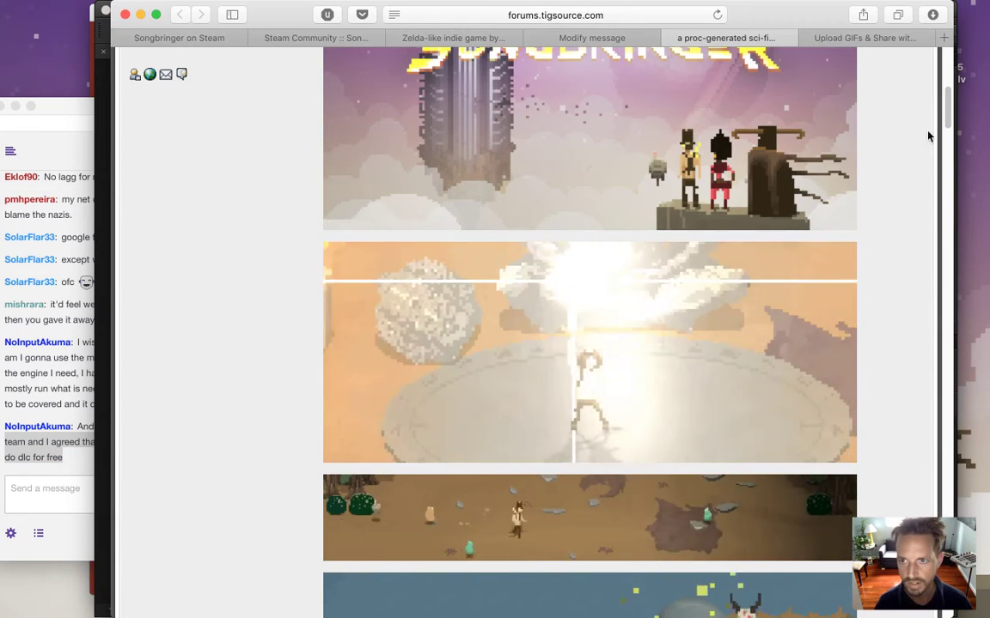
Find the sword GIF in the Songbringer thread and open it in its own browser tab.
{"action": "scroll", "coordinate": [859, 129], "scroll_direction": "up", "scroll_amount": 1}
{"action": "scroll", "coordinate": [847, 103], "scroll_direction": "down", "scroll_amount": 2}
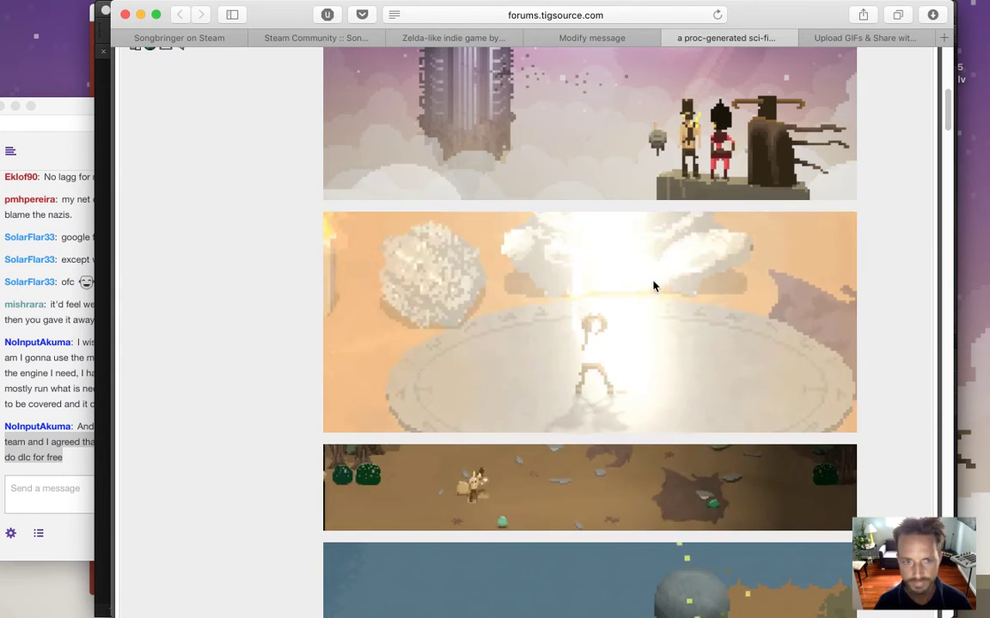
{"action": "right_click", "coordinate": [655, 283]}
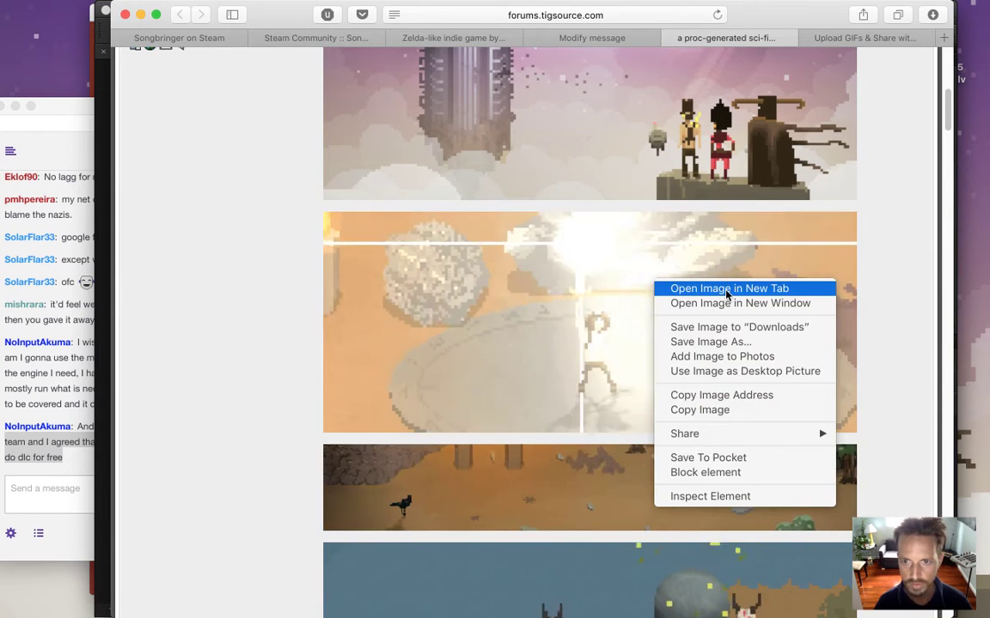
{"action": "left_click", "coordinate": [726, 292]}
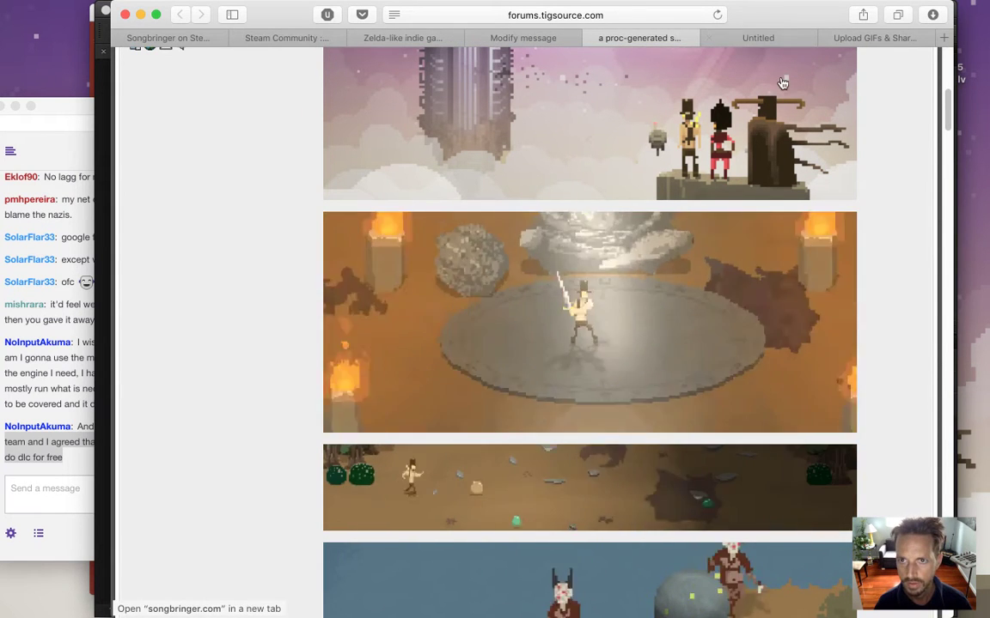
{"action": "left_click", "coordinate": [769, 38]}
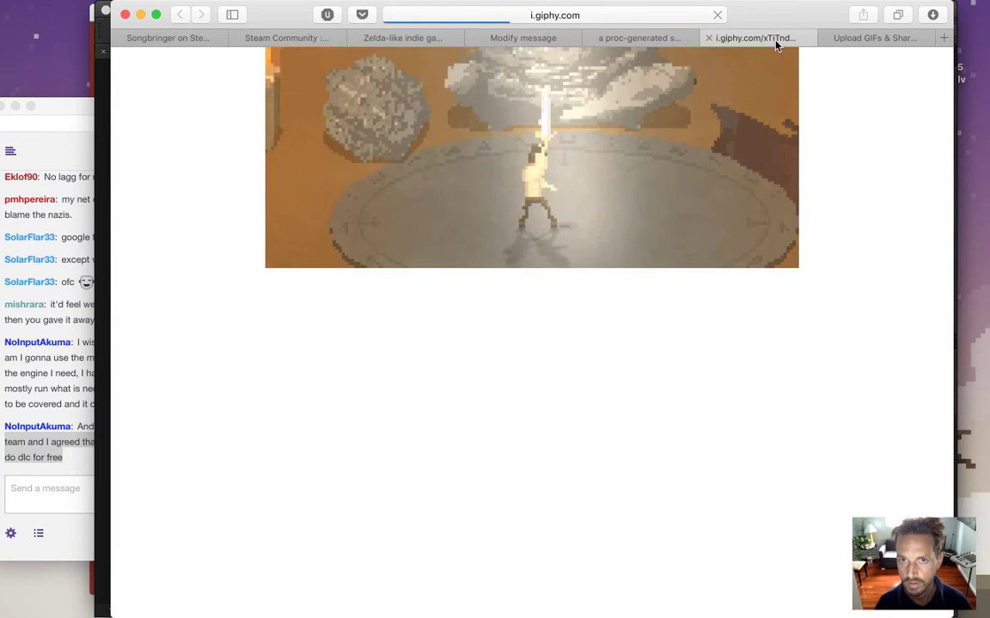
Inspect the GIF's image element in the Web Inspector, and close the inspector and the image tab.
{"action": "right_click", "coordinate": [624, 114]}
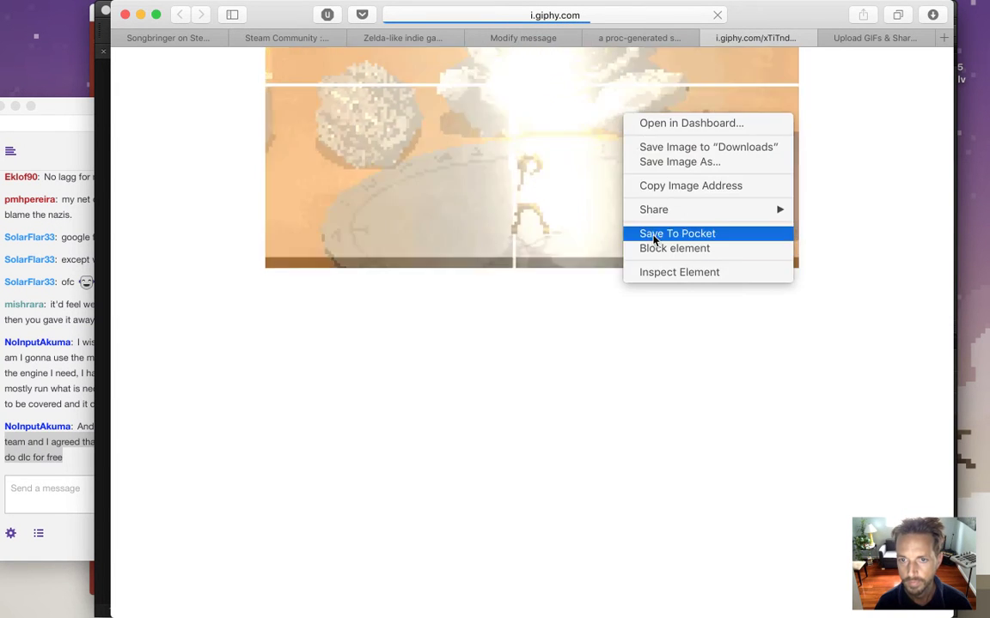
{"action": "left_click", "coordinate": [664, 280]}
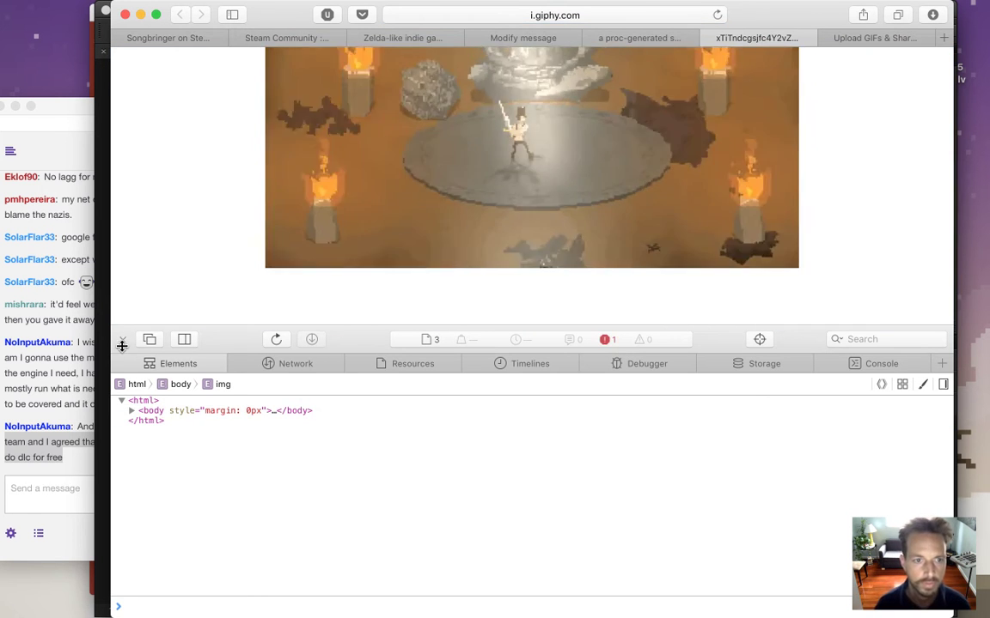
{"action": "left_click", "coordinate": [123, 340]}
{"action": "key", "text": "super+w"}
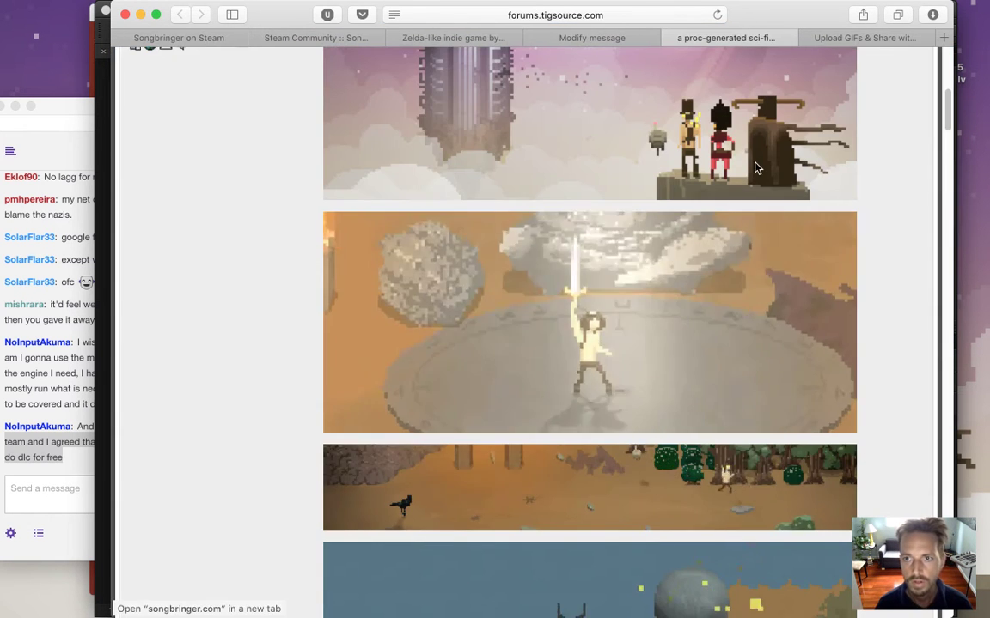
Switch to Photoshop and set the sword GIF's Save for Web width to 690 px.
{"action": "key", "text": "super+Tab"}
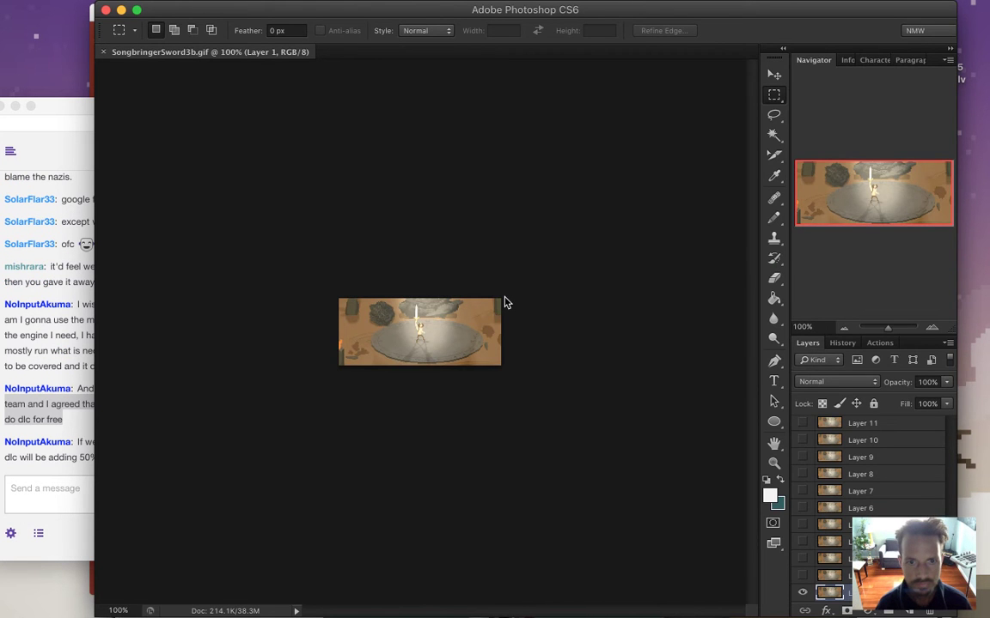
{"action": "key", "text": "super+alt+shift+s"}
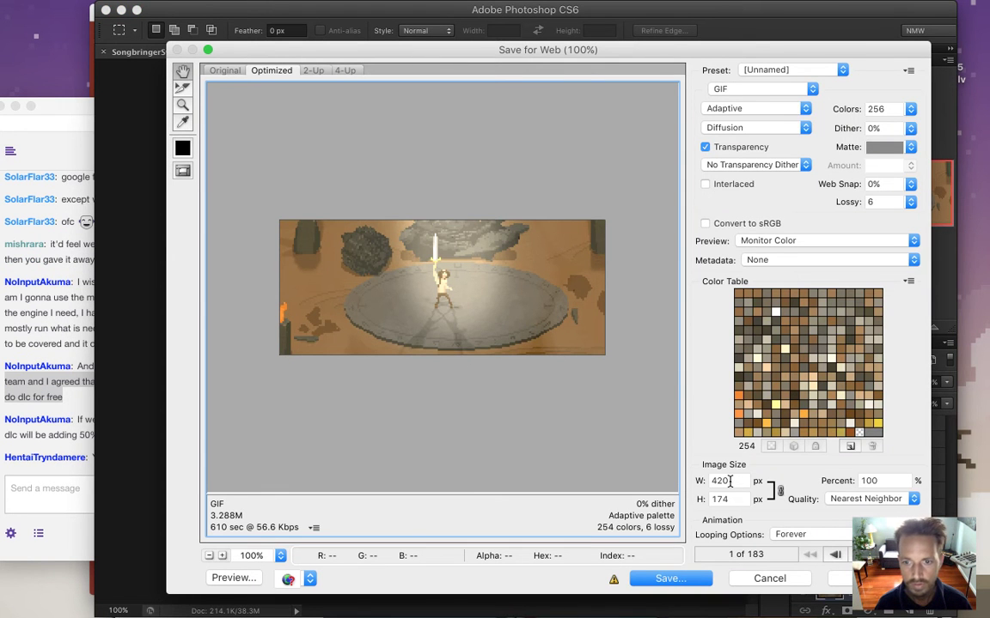
{"action": "double_click", "coordinate": [713, 481]}
{"action": "type", "text": "690"}
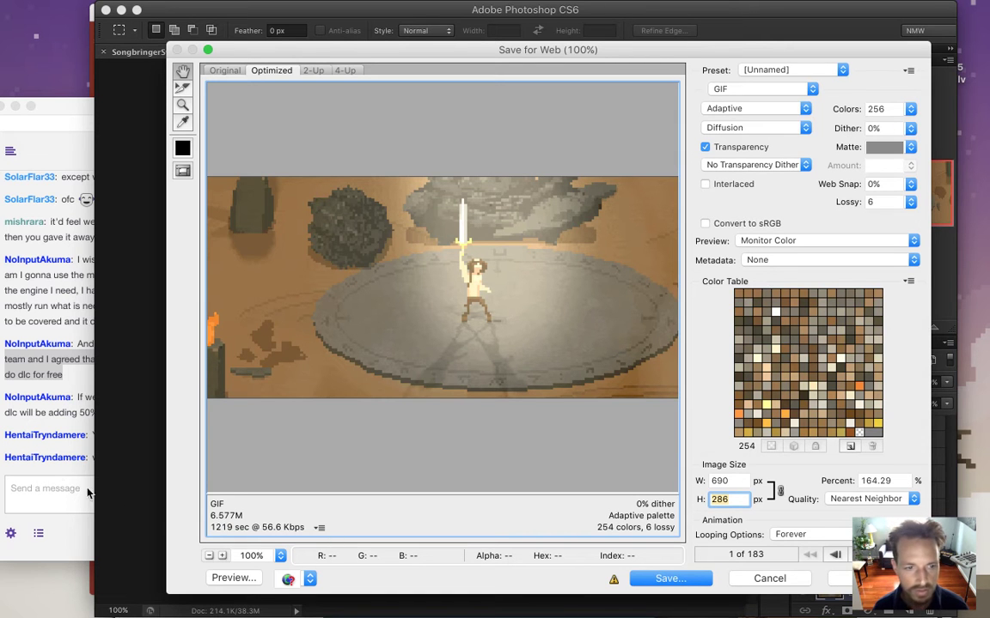
{"action": "left_click", "coordinate": [57, 485]}
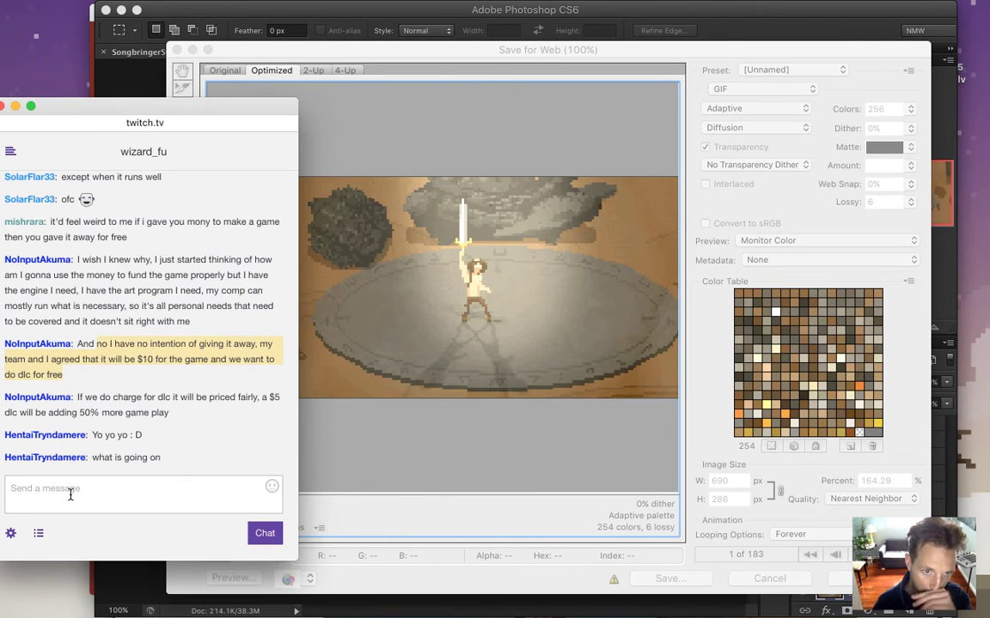
{"action": "left_click_drag", "start_coordinate": [100, 398], "coordinate": [96, 435]}
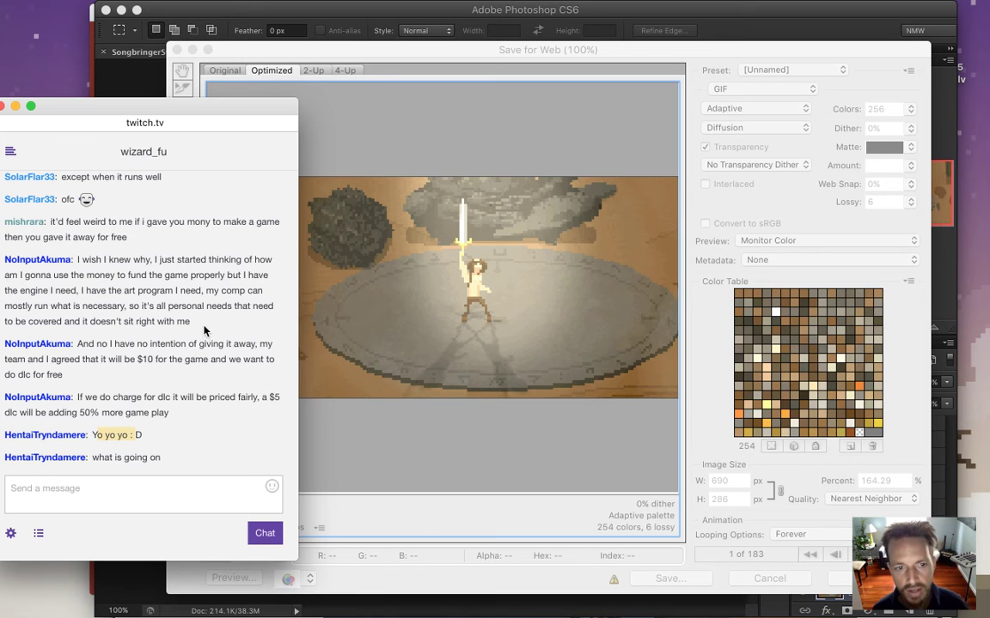
{"action": "key", "text": "super+Tab"}
{"action": "key", "text": "super+shift+Tab"}
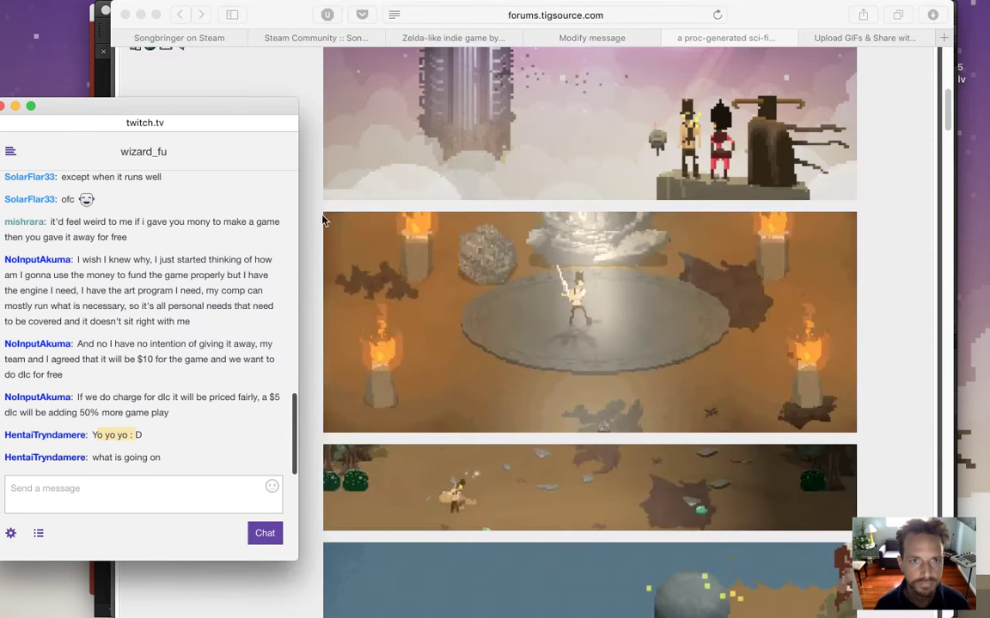
{"action": "left_click", "coordinate": [194, 38]}
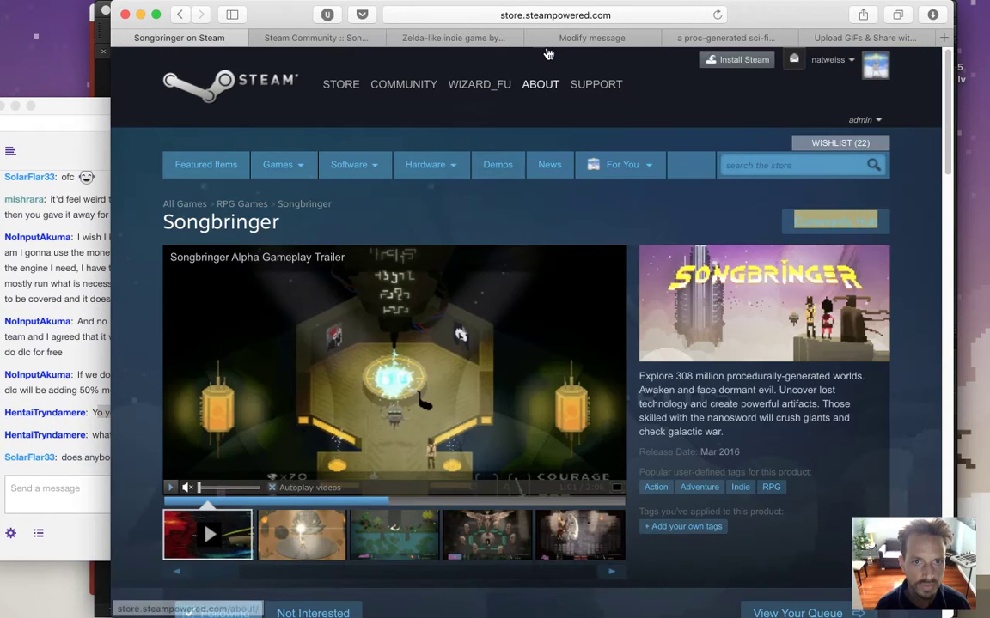
{"action": "left_click", "coordinate": [607, 16]}
{"action": "key", "text": "super+c"}
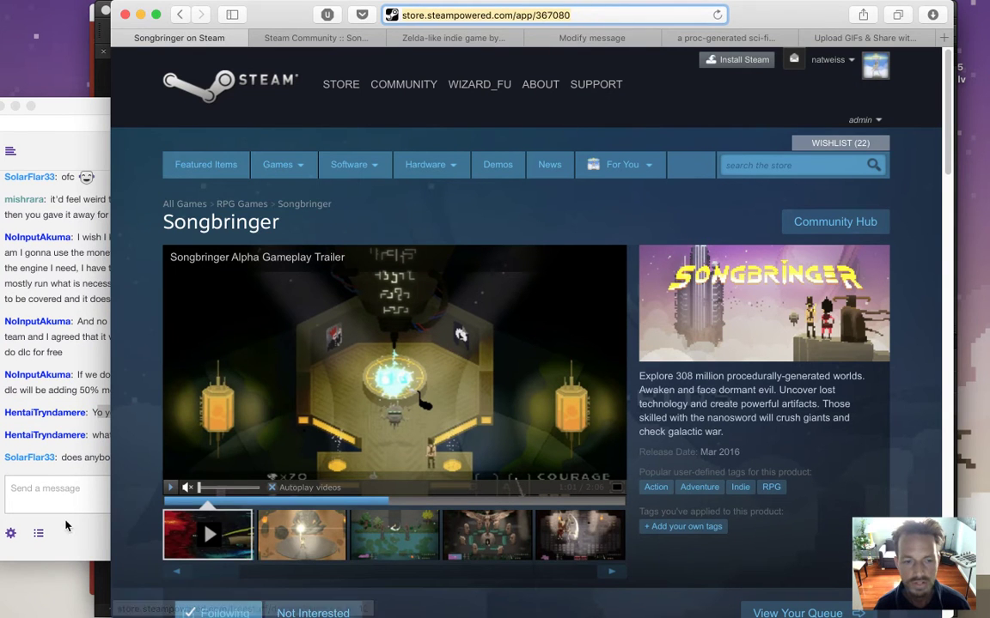
{"action": "left_click", "coordinate": [79, 497]}
{"action": "key", "text": "super+v"}
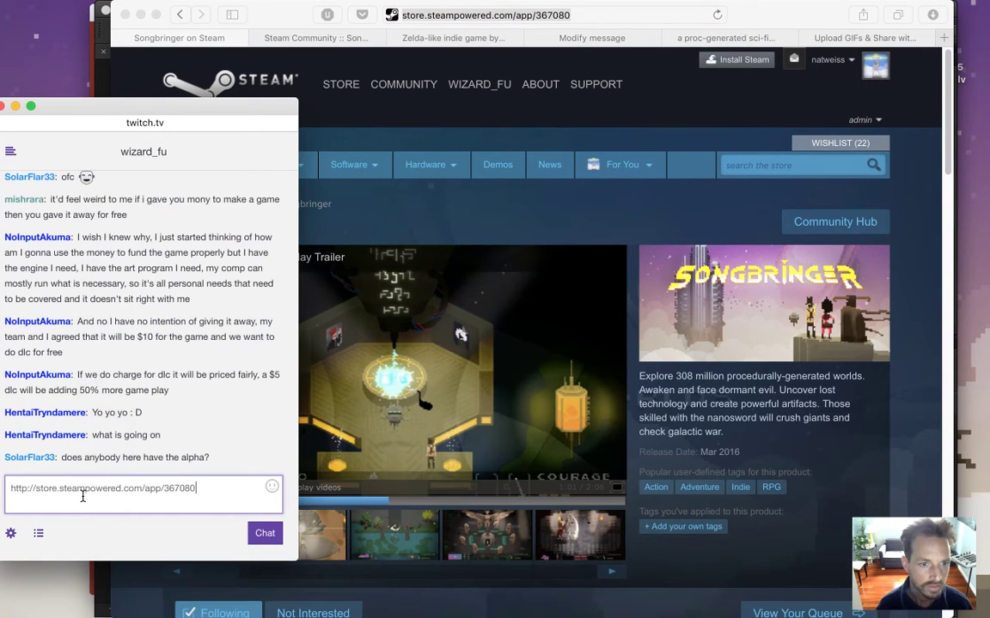
{"action": "key", "text": "Return"}
{"action": "left_click_drag", "start_coordinate": [72, 437], "coordinate": [182, 435]}
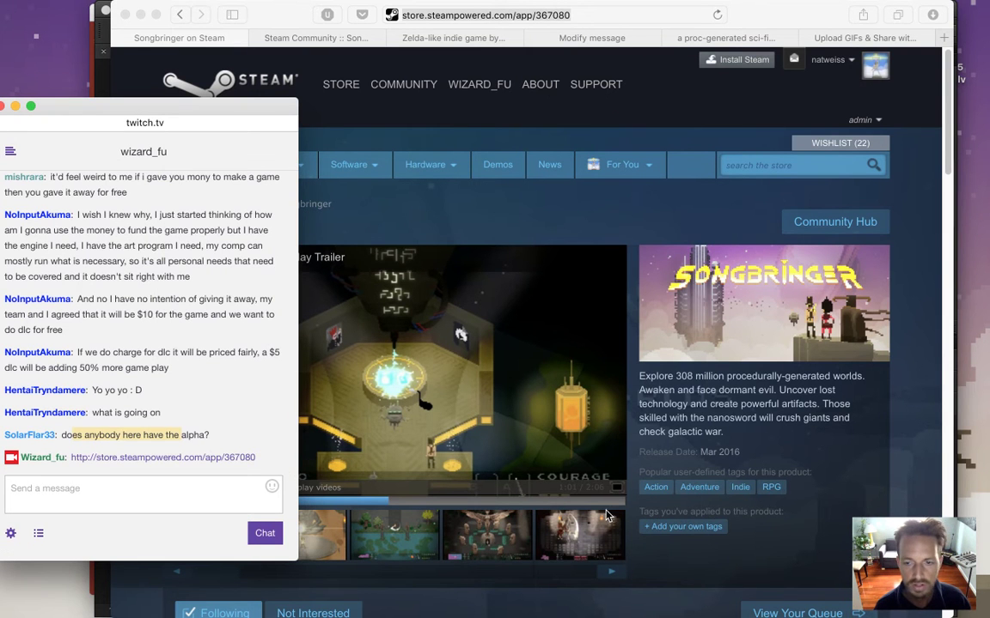
{"action": "left_click", "coordinate": [700, 441]}
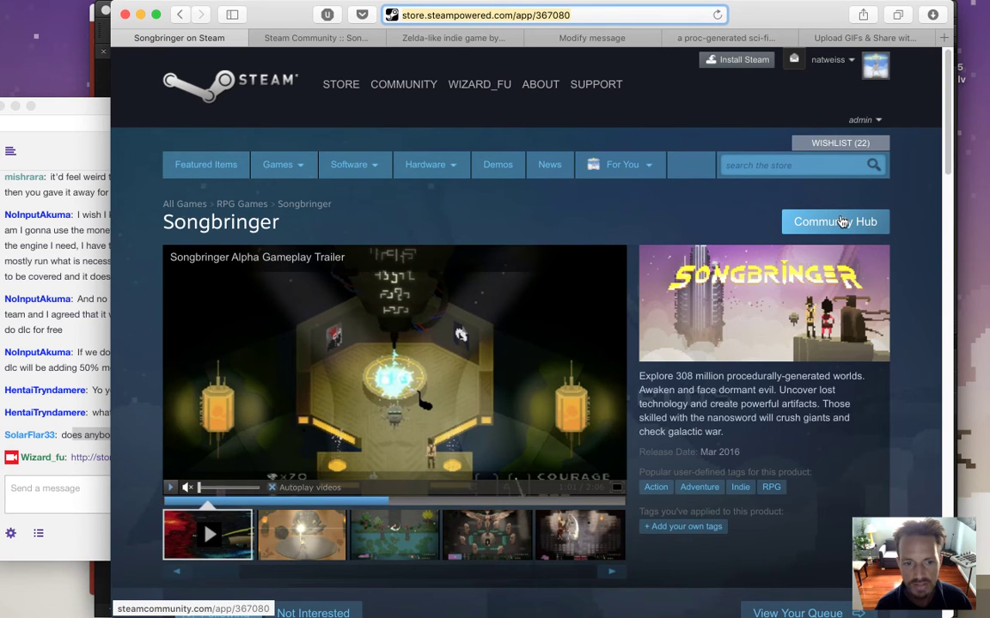
{"action": "left_click", "coordinate": [303, 38]}
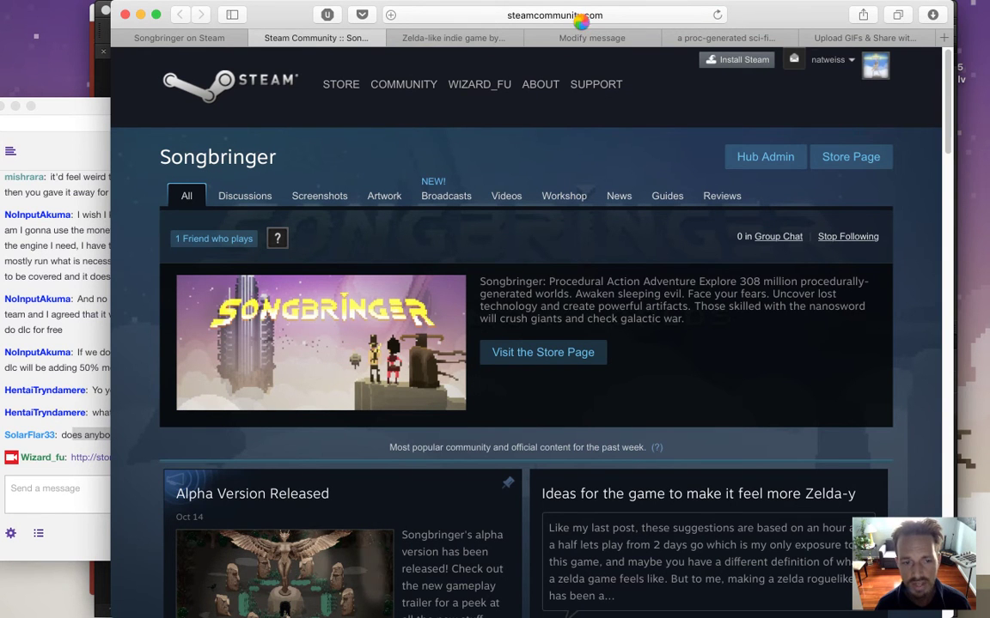
{"action": "left_click", "coordinate": [592, 21]}
{"action": "key", "text": "super+c"}
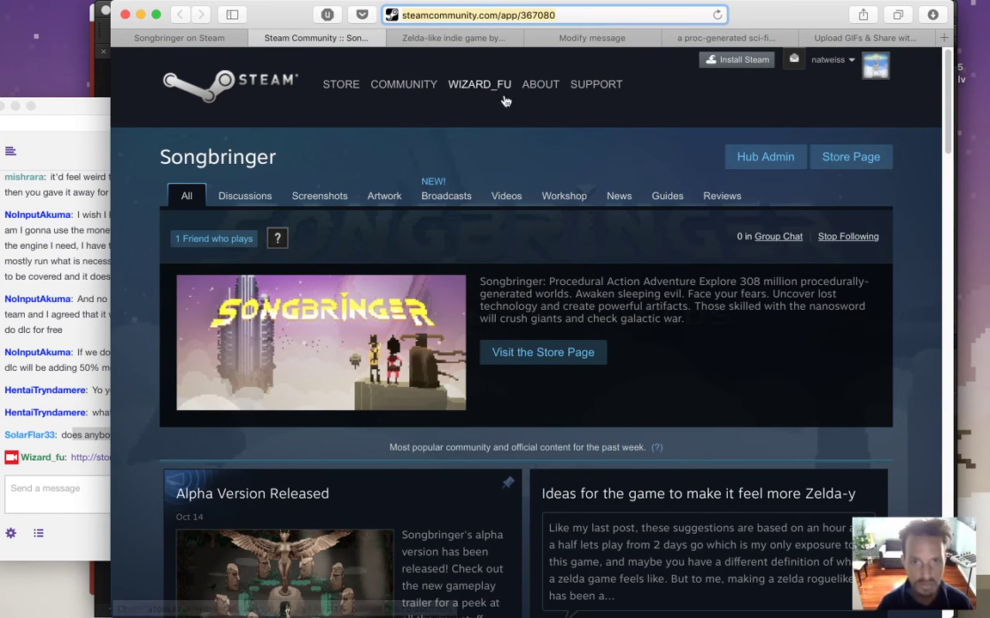
{"action": "left_click", "coordinate": [48, 483]}
{"action": "key", "text": "super+v"}
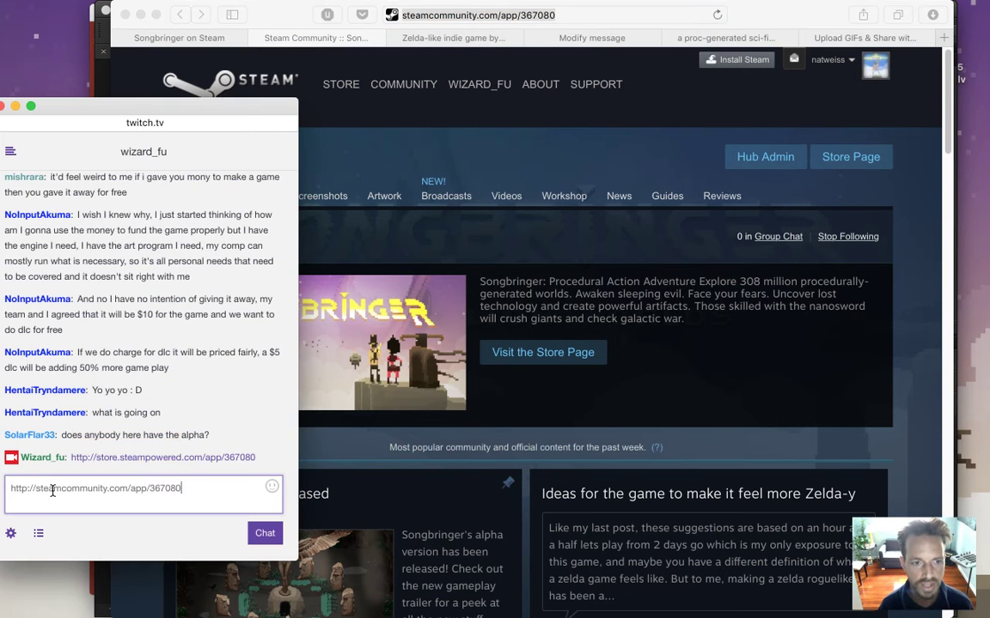
{"action": "key", "text": "Return"}
{"action": "left_click", "coordinate": [678, 404]}
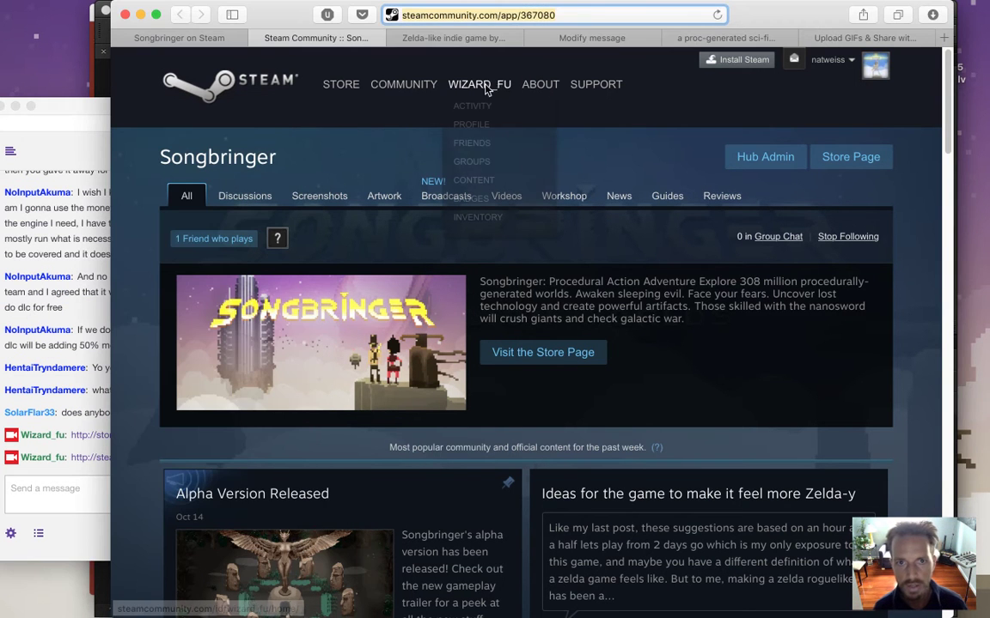
{"action": "left_click", "coordinate": [471, 38]}
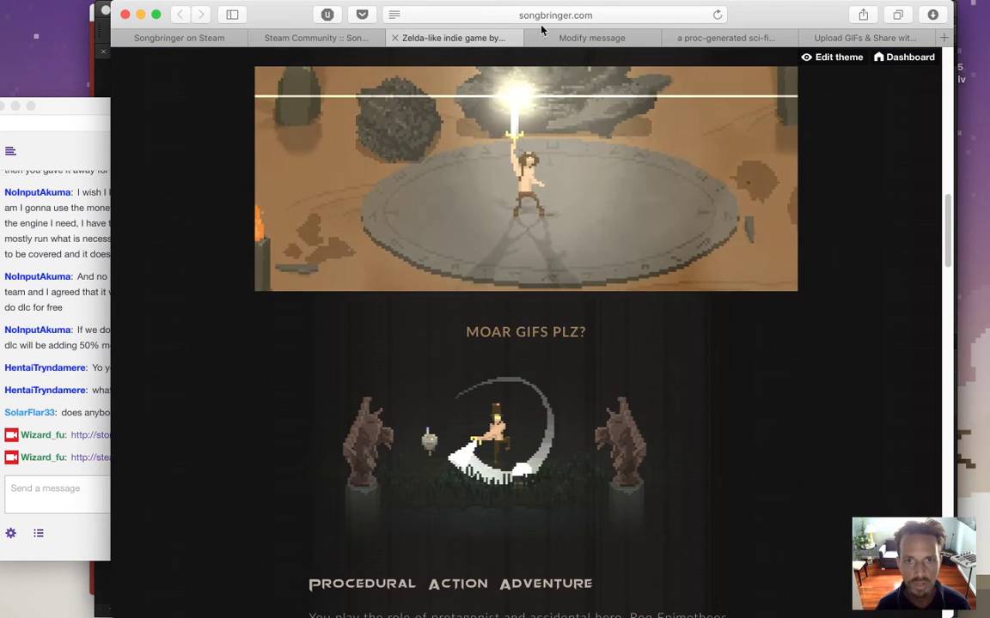
{"action": "left_click", "coordinate": [516, 15]}
{"action": "key", "text": "super+c"}
{"action": "left_click", "coordinate": [53, 499]}
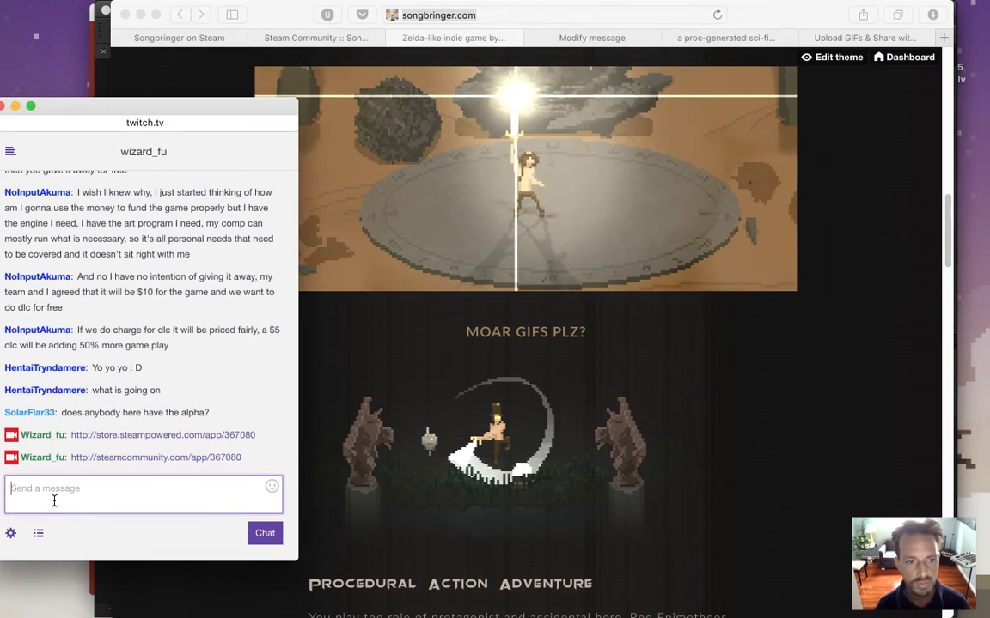
{"action": "key", "text": "super+v"}
{"action": "key", "text": "Return"}
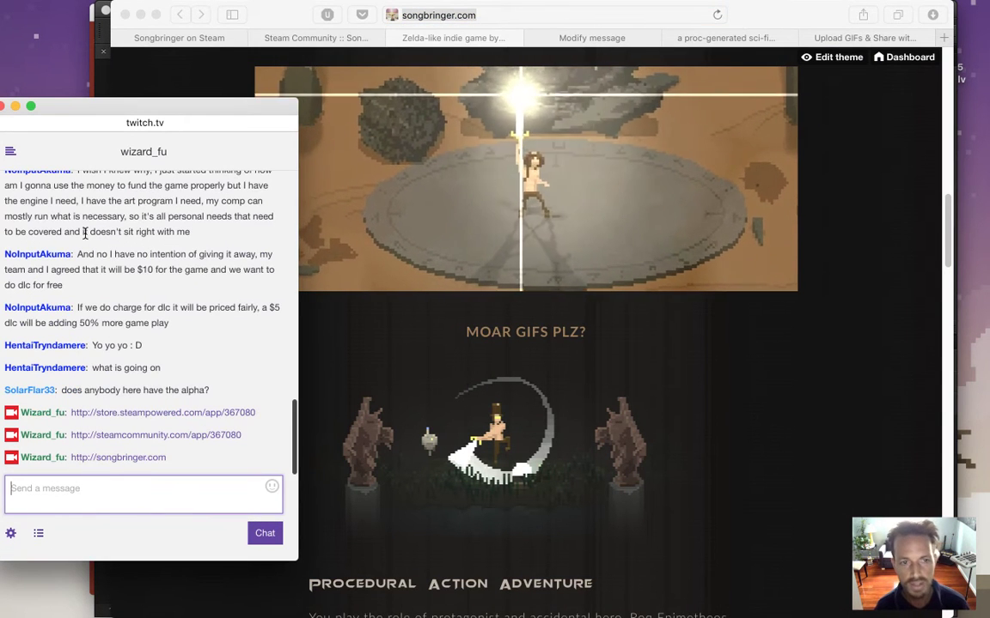
Look through the Songbringer website and bring up the TIGSource Modify message page.
{"action": "left_click", "coordinate": [783, 391]}
{"action": "scroll", "coordinate": [789, 390], "scroll_direction": "down", "scroll_amount": 10}
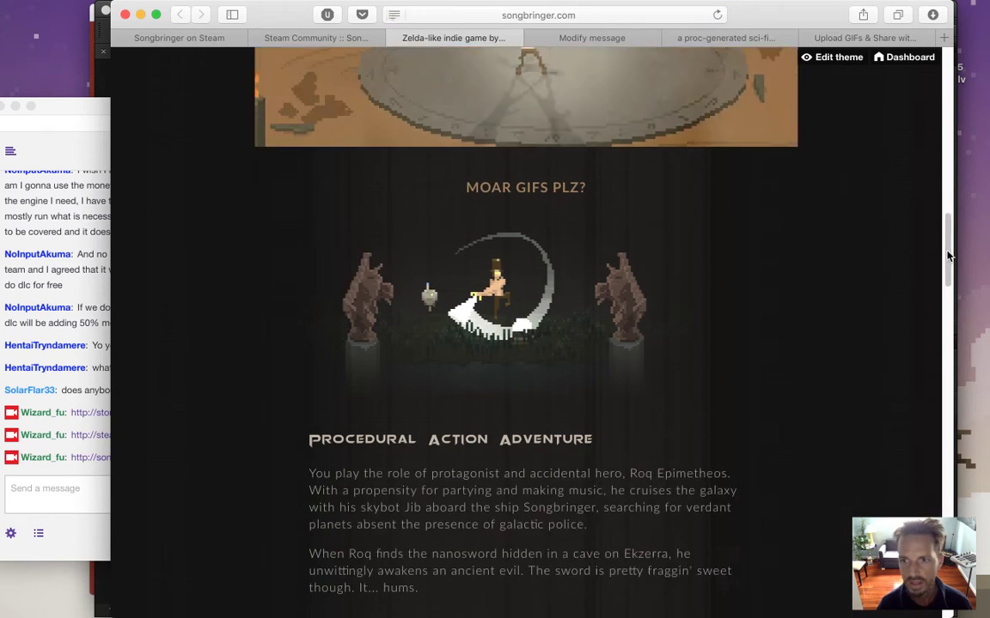
{"action": "left_click_drag", "start_coordinate": [939, 352], "coordinate": [936, 147]}
{"action": "left_click", "coordinate": [599, 40]}
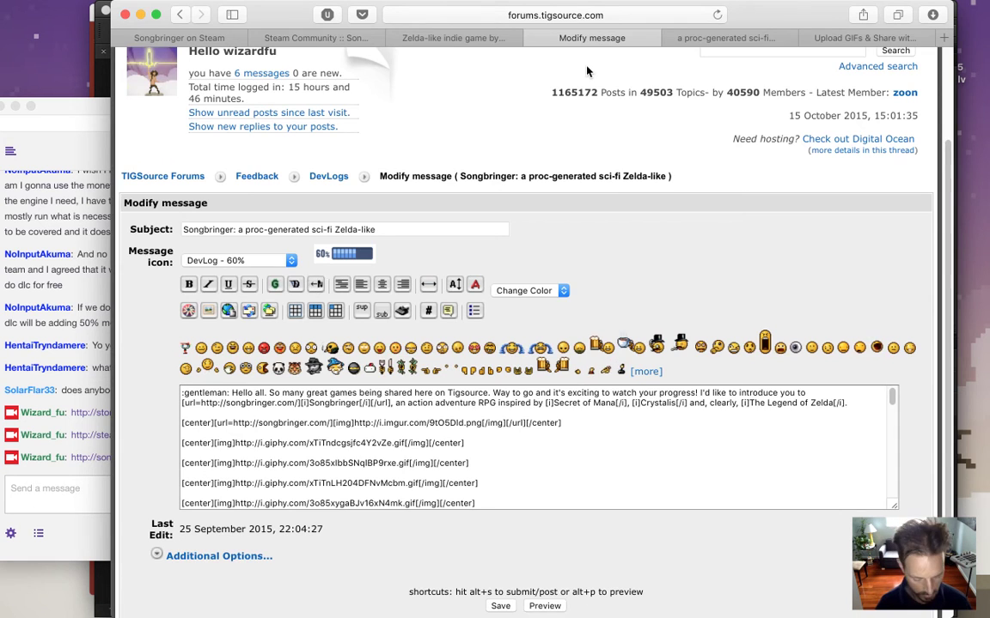
Open the press kit at wizardfu.com/press/sheet.php?p=songbringer in a new browser tab and post its link in the Twitch chat.
{"action": "key", "text": "super+t"}
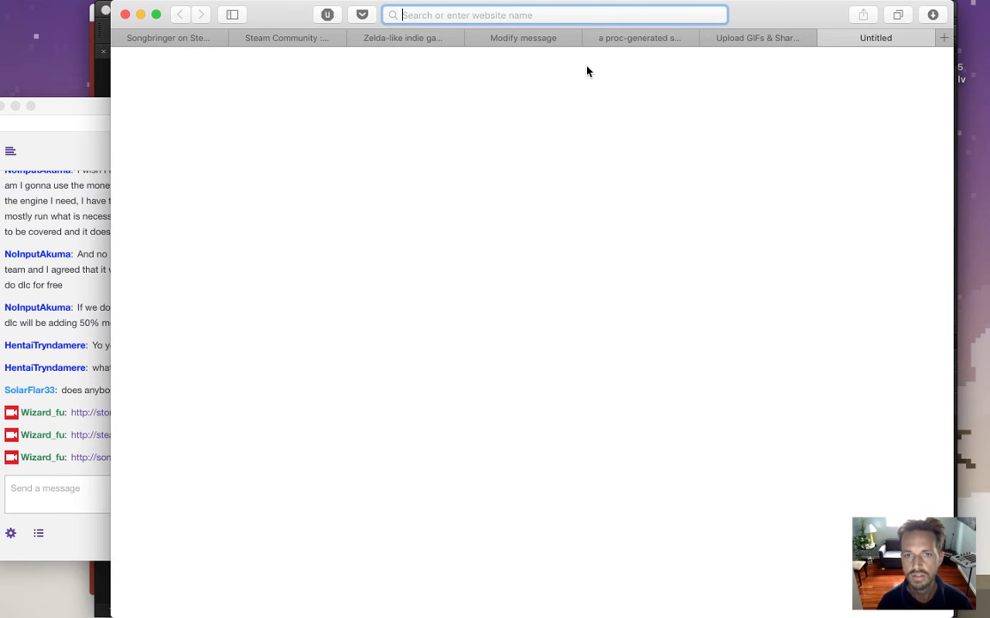
{"action": "type", "text": "wizardfu.com"}
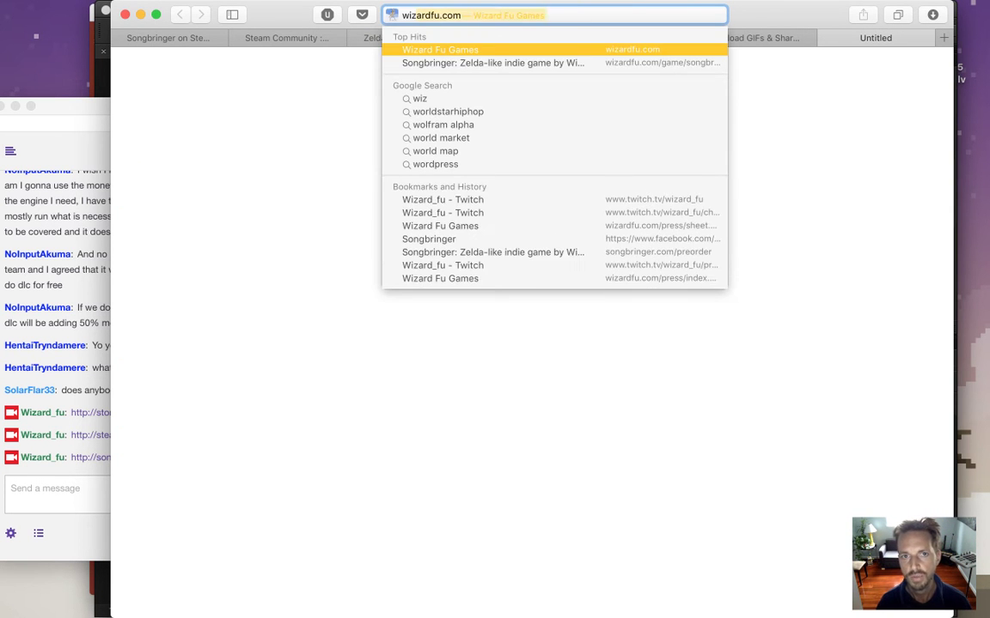
{"action": "type", "text": "/p"}
{"action": "key", "text": "Return"}
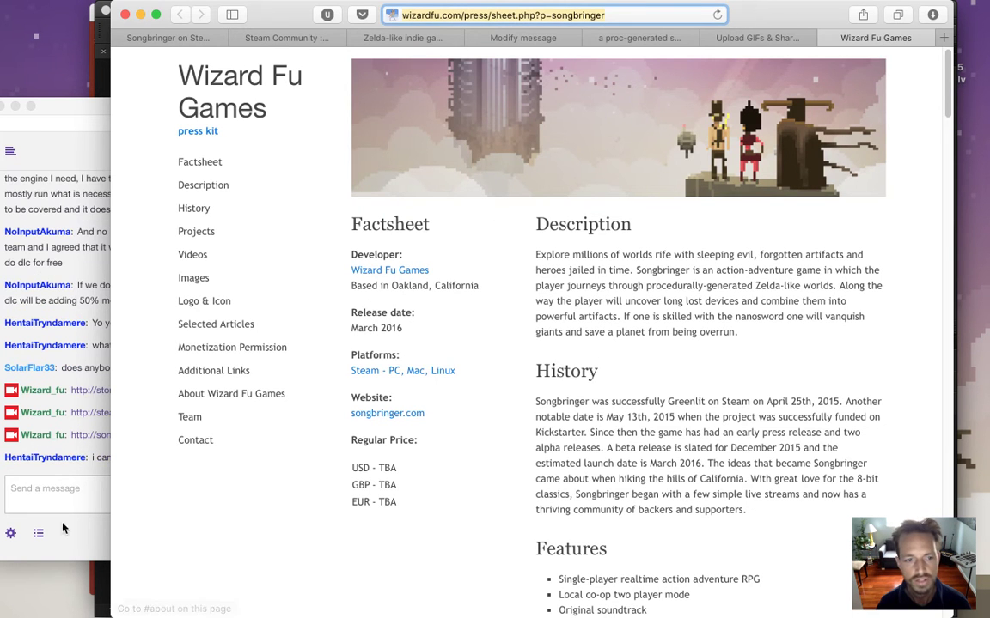
{"action": "left_click", "coordinate": [94, 487]}
{"action": "key", "text": "super+v"}
{"action": "key", "text": "Return"}
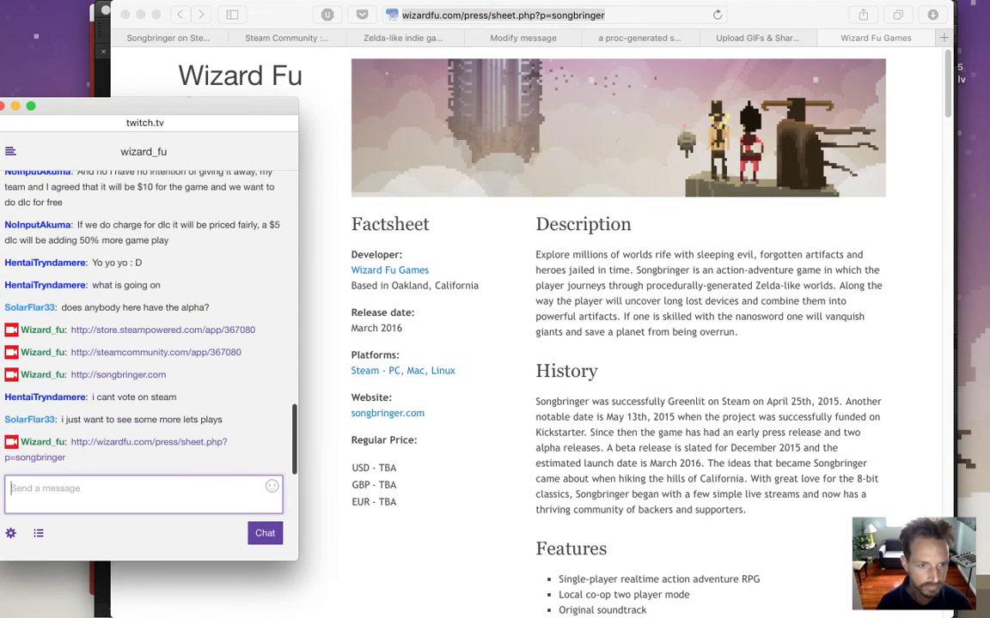
Send "cant vote?" in the Twitch chat and read the viewer's message offering help.
{"action": "type", "text": "c"}
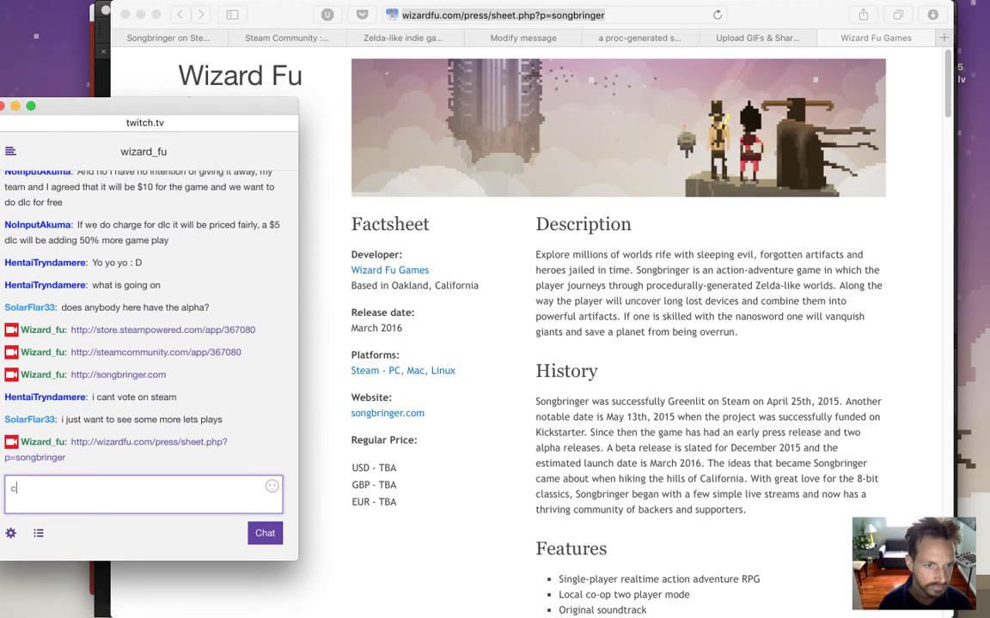
{"action": "type", "text": "ant vote?"}
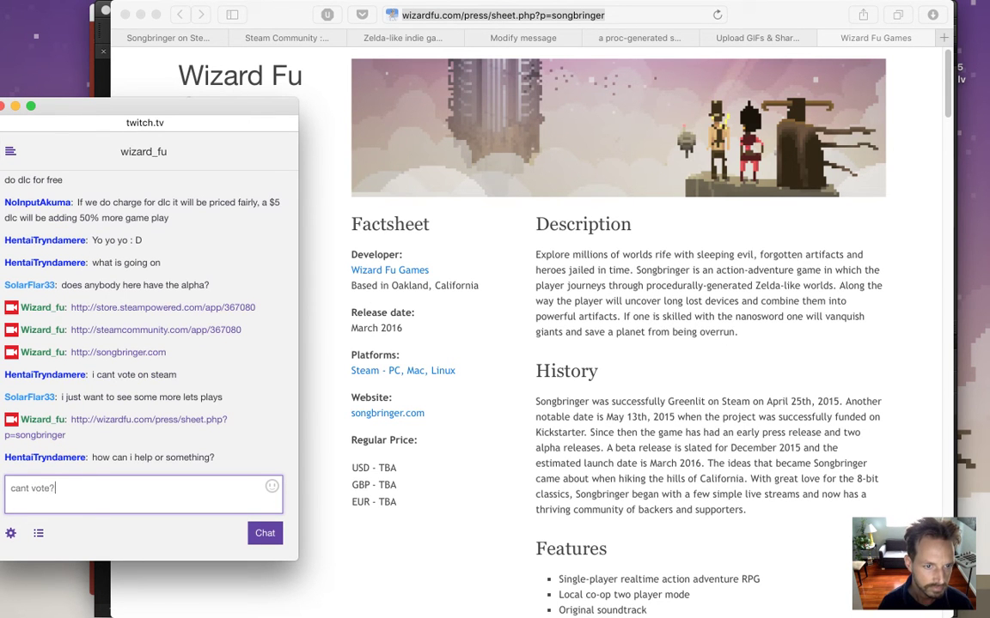
{"action": "key", "text": "Return"}
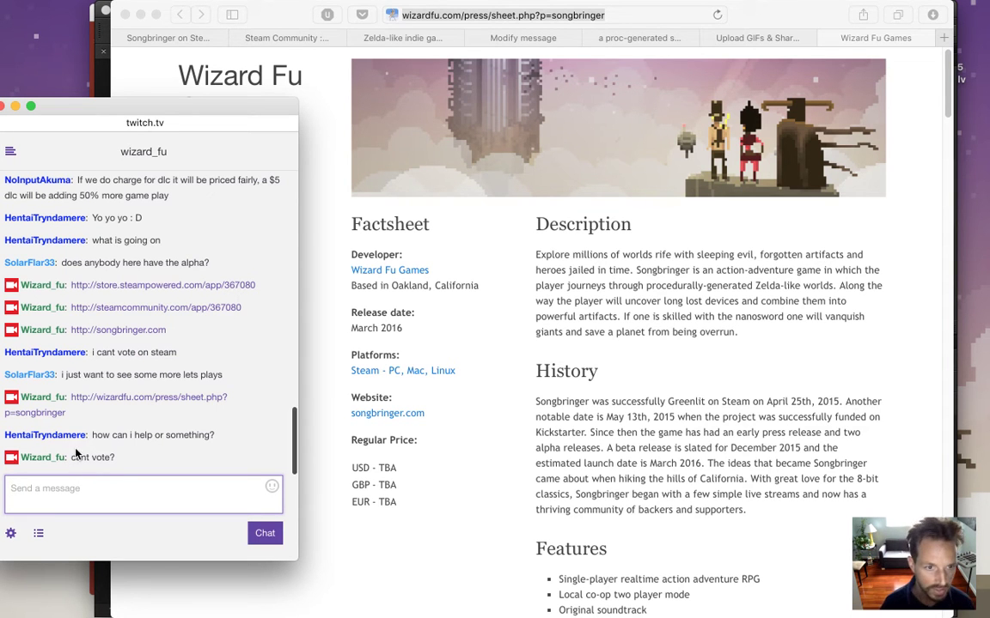
{"action": "left_click_drag", "start_coordinate": [92, 435], "coordinate": [211, 436]}
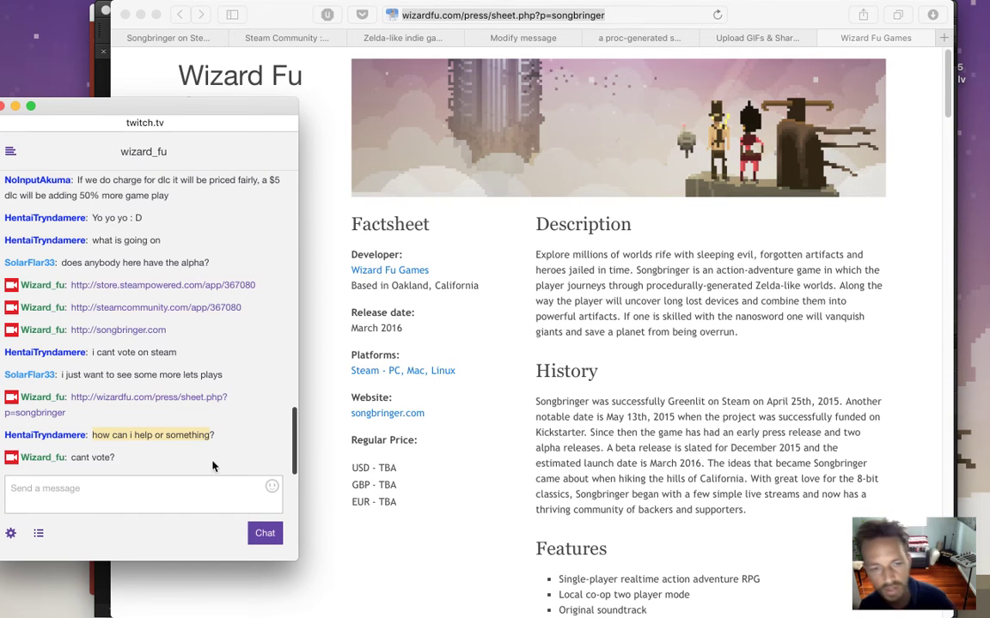
Read the viewers' messages in the Twitch chat about wanting more let's plays and offering help.
{"action": "left_click_drag", "start_coordinate": [65, 374], "coordinate": [117, 388]}
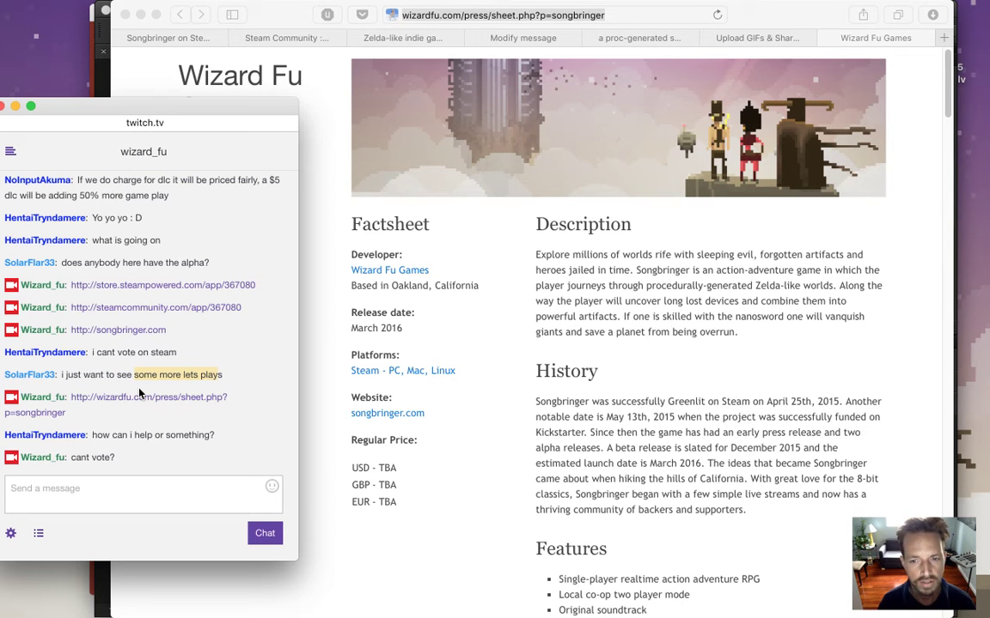
{"action": "left_click_drag", "start_coordinate": [127, 376], "coordinate": [257, 378]}
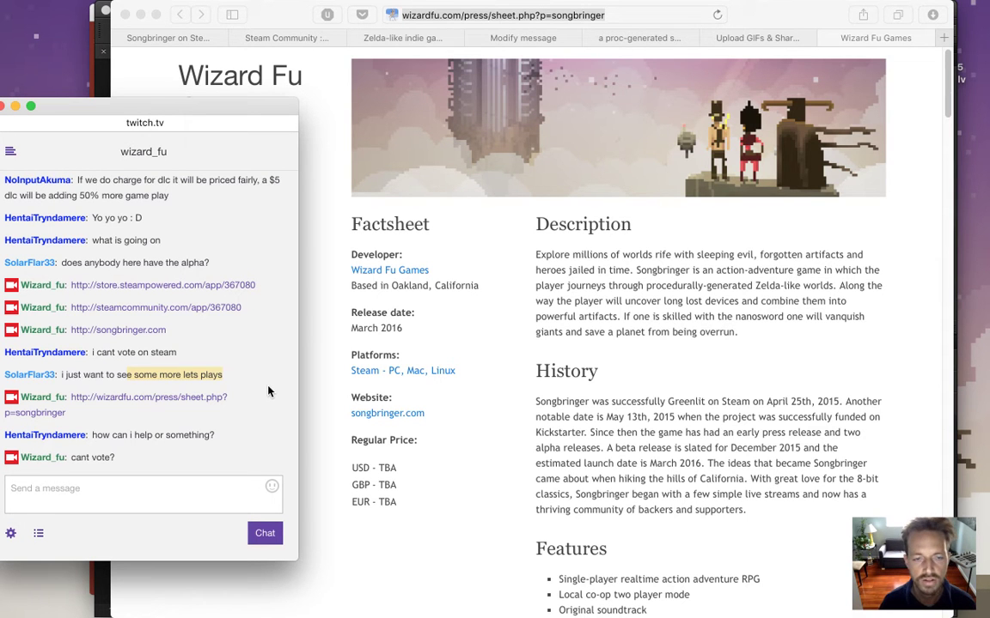
{"action": "left_click", "coordinate": [145, 375]}
{"action": "left_click_drag", "start_coordinate": [160, 375], "coordinate": [275, 387]}
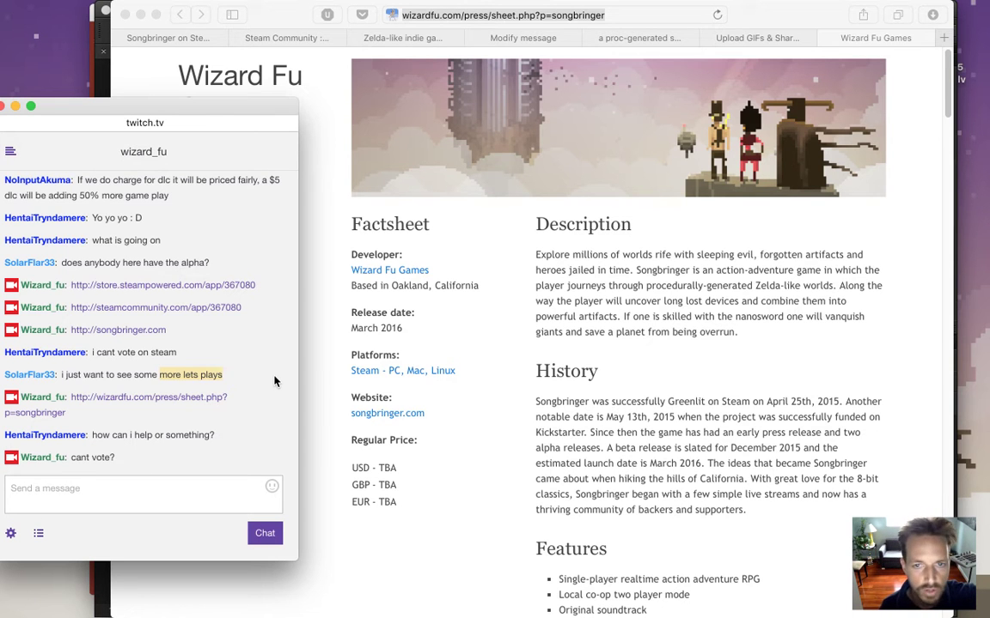
{"action": "left_click", "coordinate": [82, 375]}
{"action": "left_click_drag", "start_coordinate": [62, 375], "coordinate": [183, 375]}
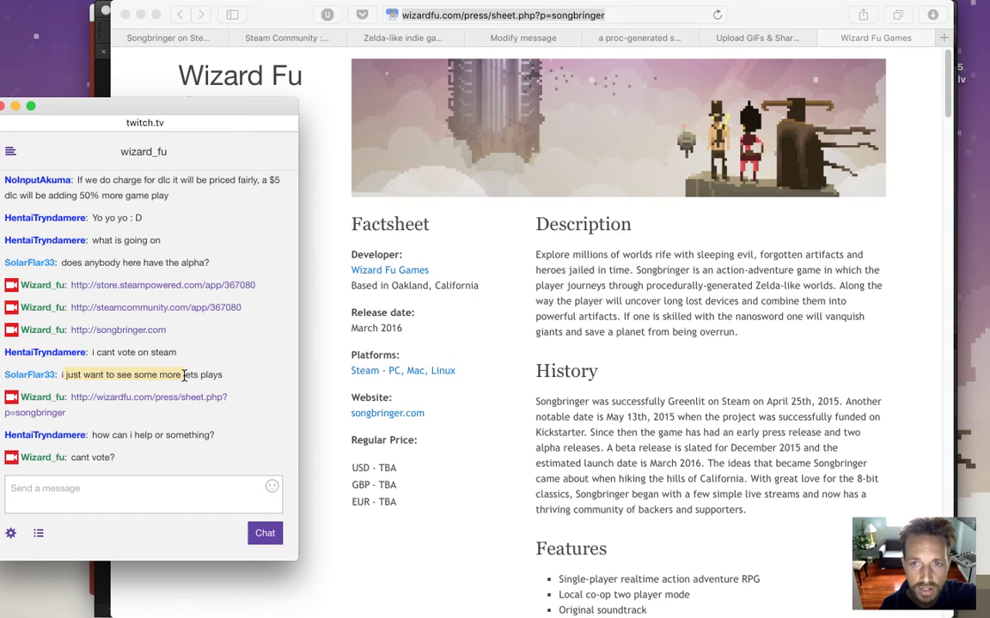
{"action": "left_click", "coordinate": [185, 376]}
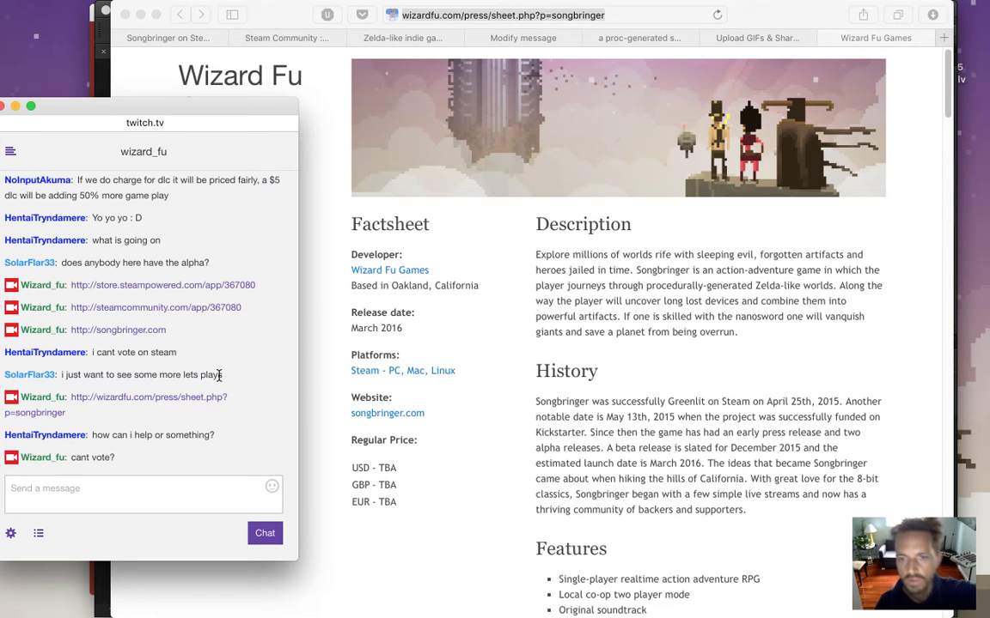
{"action": "left_click_drag", "start_coordinate": [122, 435], "coordinate": [245, 437]}
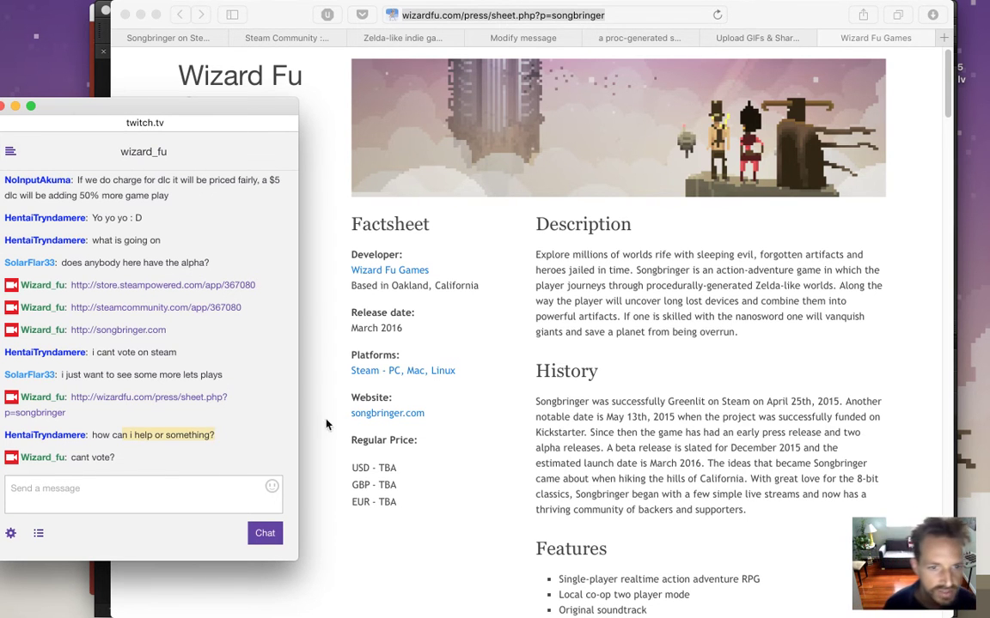
Bring up the GIPHY upload page, switch to Photoshop and save the optimized GIF to the Desktop as SongbringerSword3b.gif.
{"action": "left_click", "coordinate": [593, 335]}
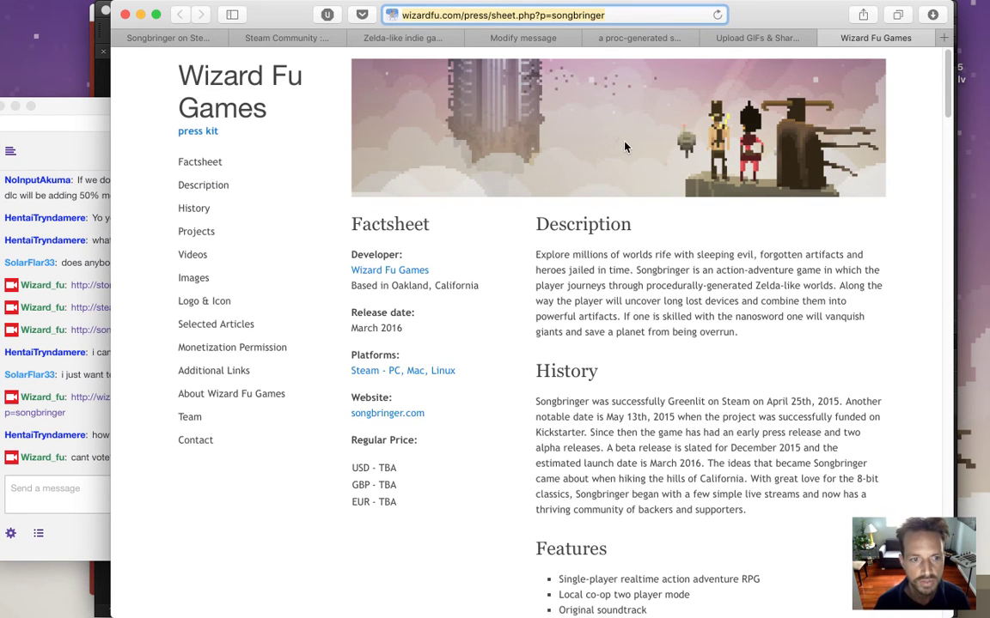
{"action": "left_click", "coordinate": [826, 38]}
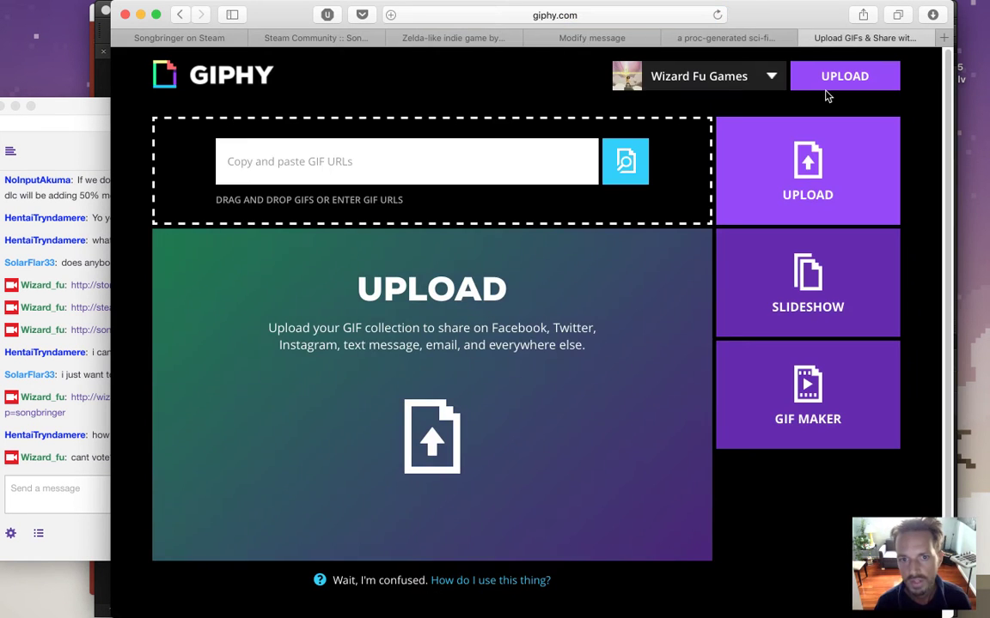
{"action": "key", "text": "super+Tab"}
{"action": "key", "text": "super+Tab"}
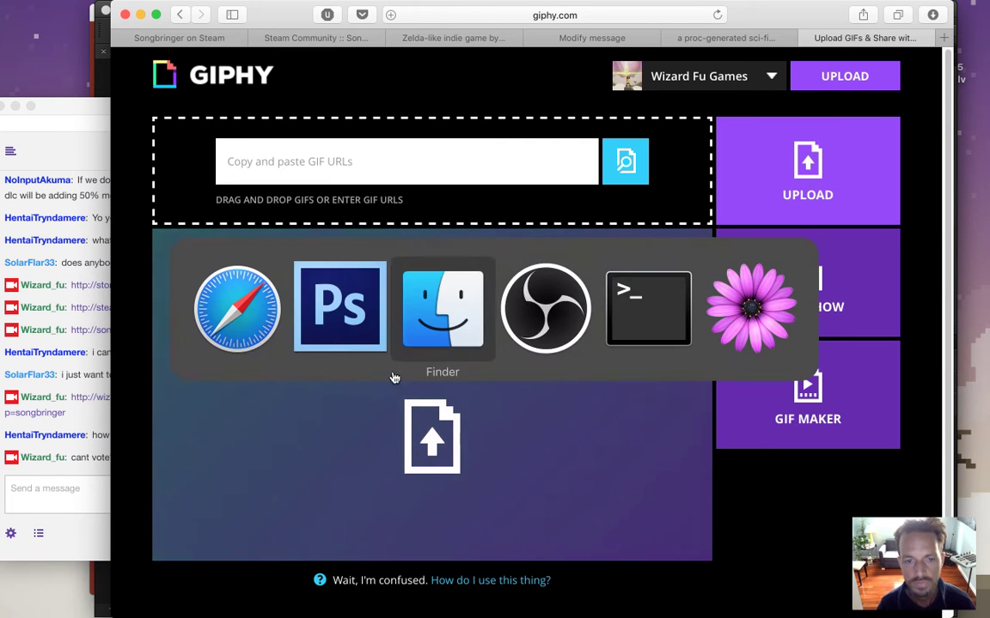
{"action": "left_click", "coordinate": [335, 339]}
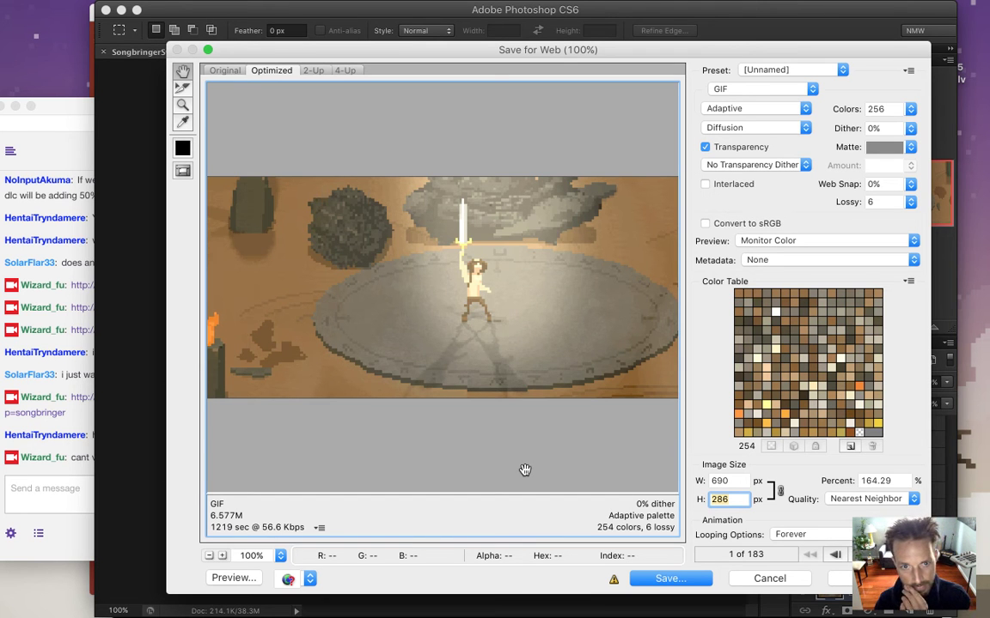
{"action": "right_click", "coordinate": [525, 469]}
{"action": "key", "text": "Escape"}
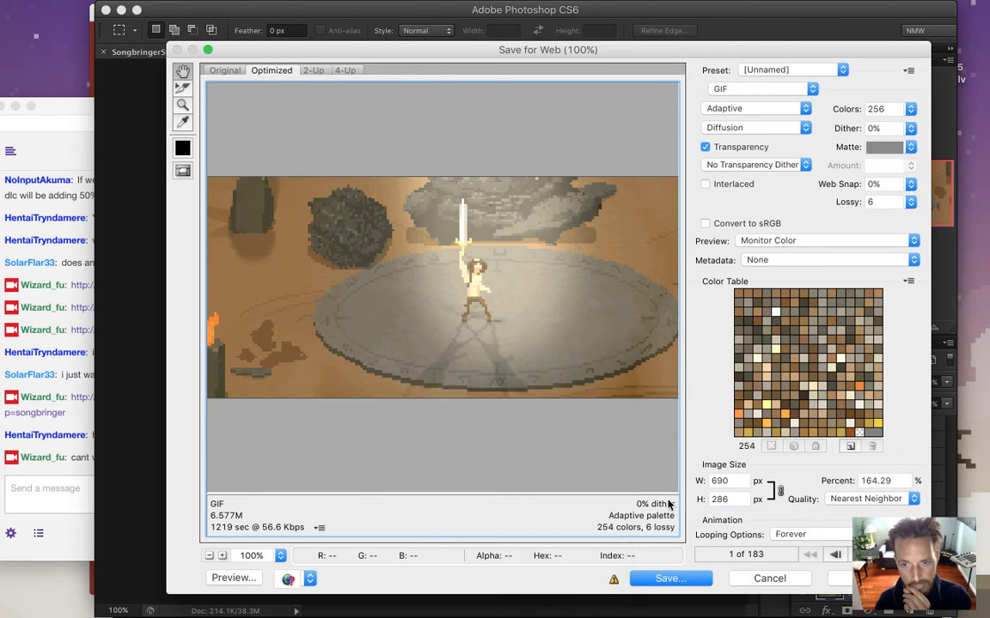
{"action": "left_click", "coordinate": [669, 579]}
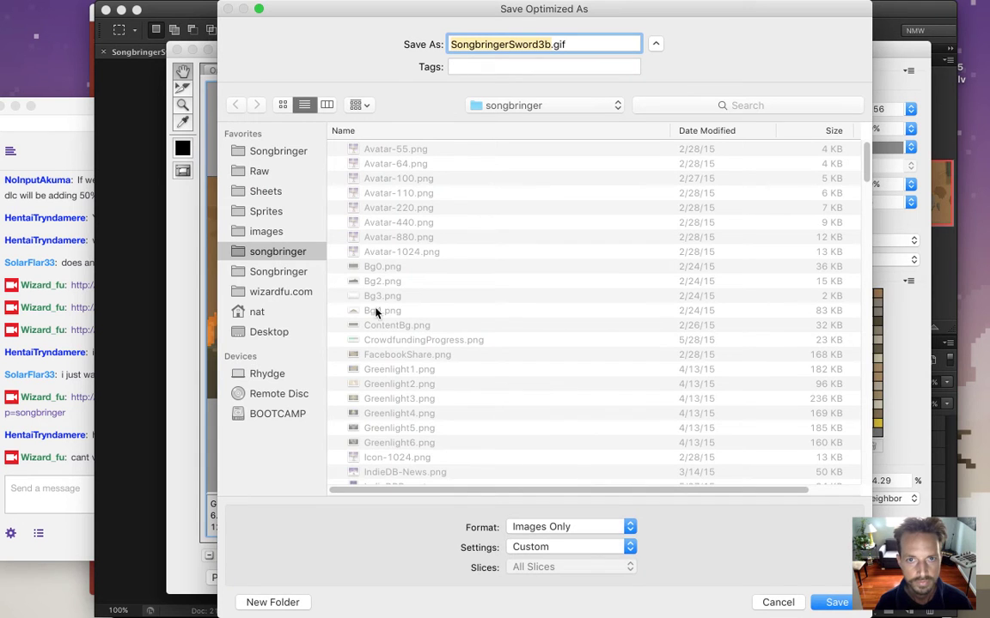
{"action": "left_click", "coordinate": [276, 334]}
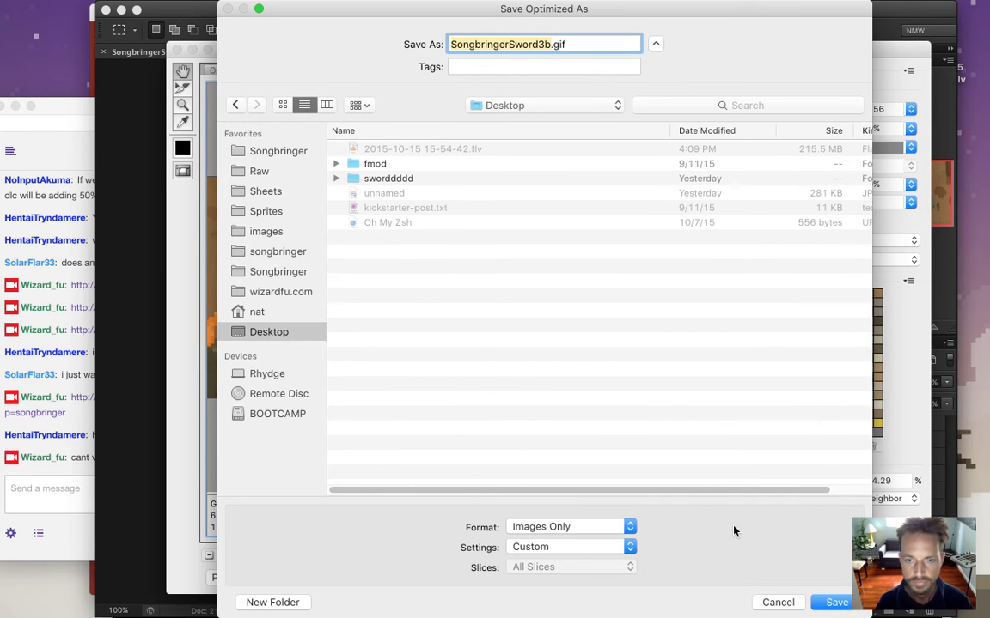
{"action": "left_click", "coordinate": [850, 604]}
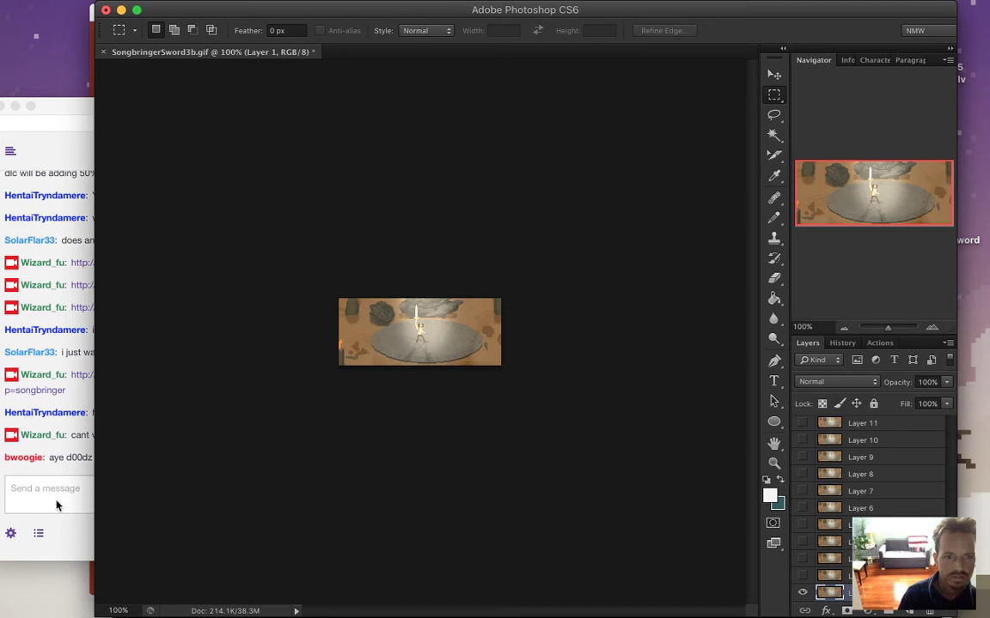
Read the newest Twitch chat message and examine the sword image enlarged to about 398% in Photoshop.
{"action": "left_click", "coordinate": [58, 504]}
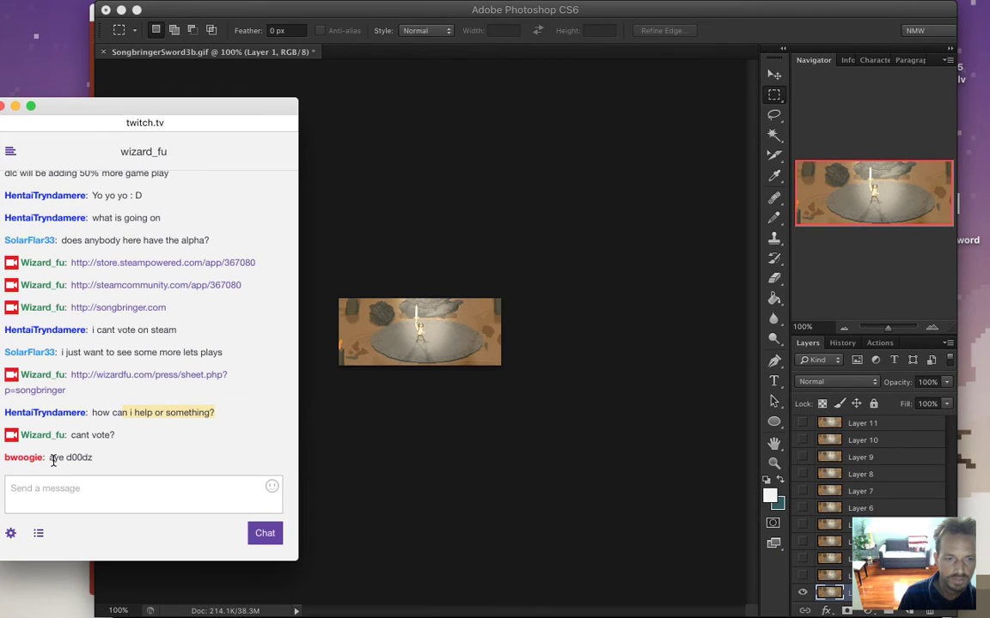
{"action": "left_click", "coordinate": [550, 340]}
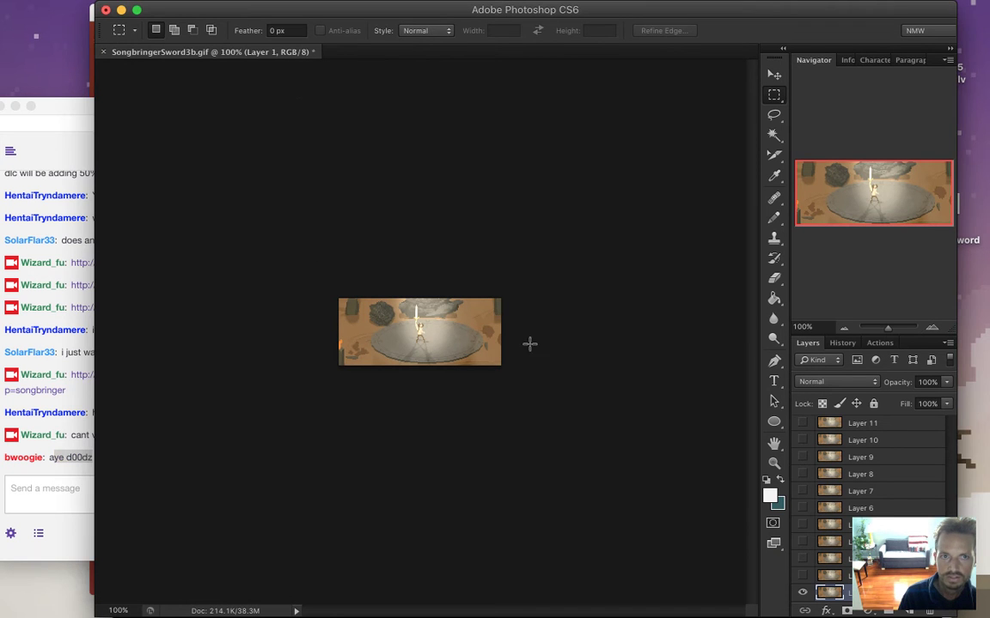
{"action": "left_click_drag", "start_coordinate": [452, 332], "coordinate": [536, 343]}
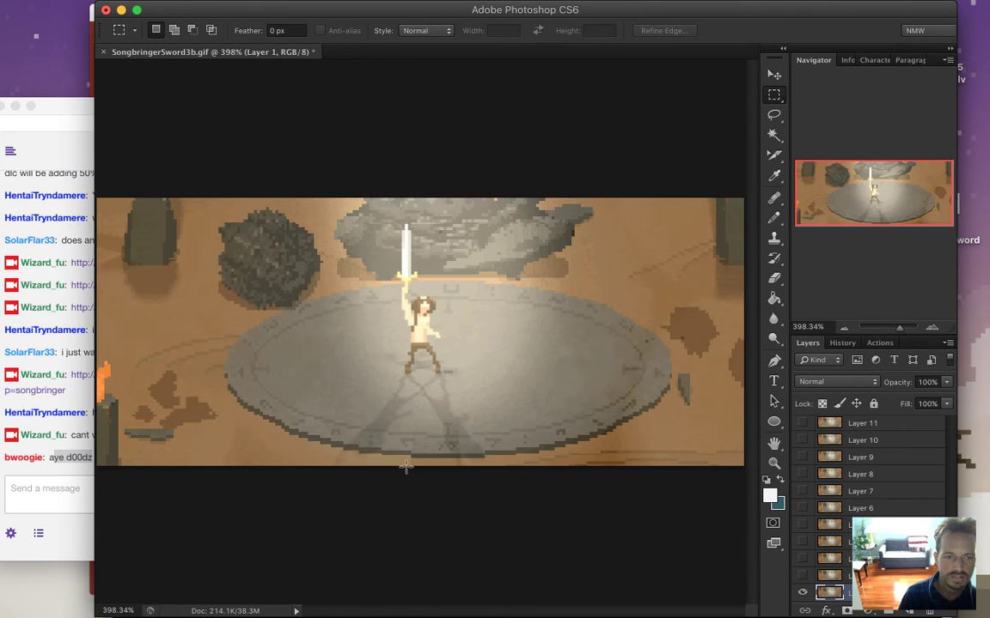
{"action": "mouse_move", "coordinate": [988, 617]}
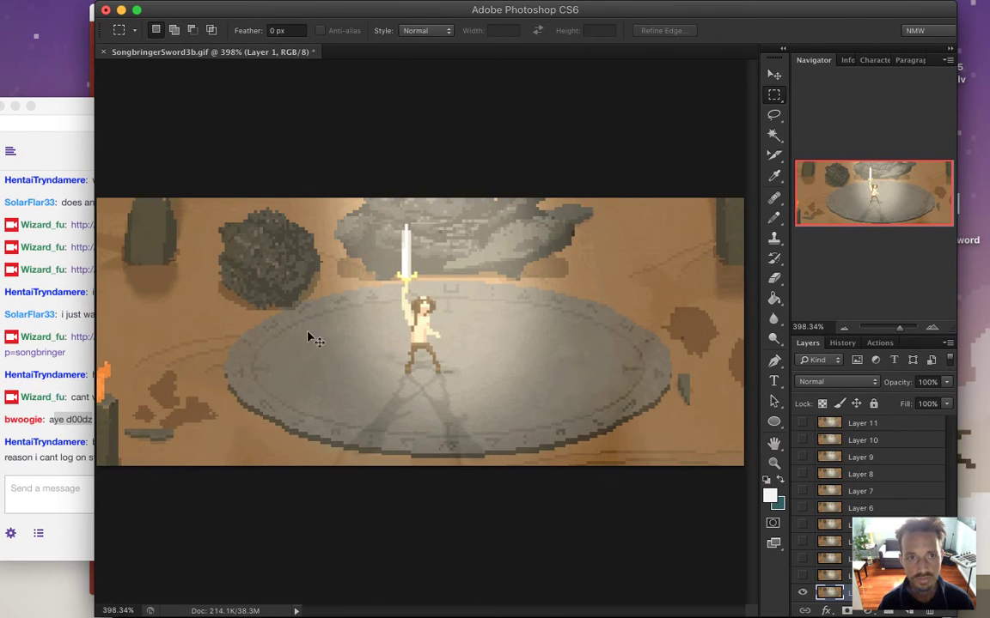
Switch to the GIPHY upload page in the browser and add SongbringerSword3b.gif from the Desktop to the upload.
{"action": "key", "text": "super+Tab"}
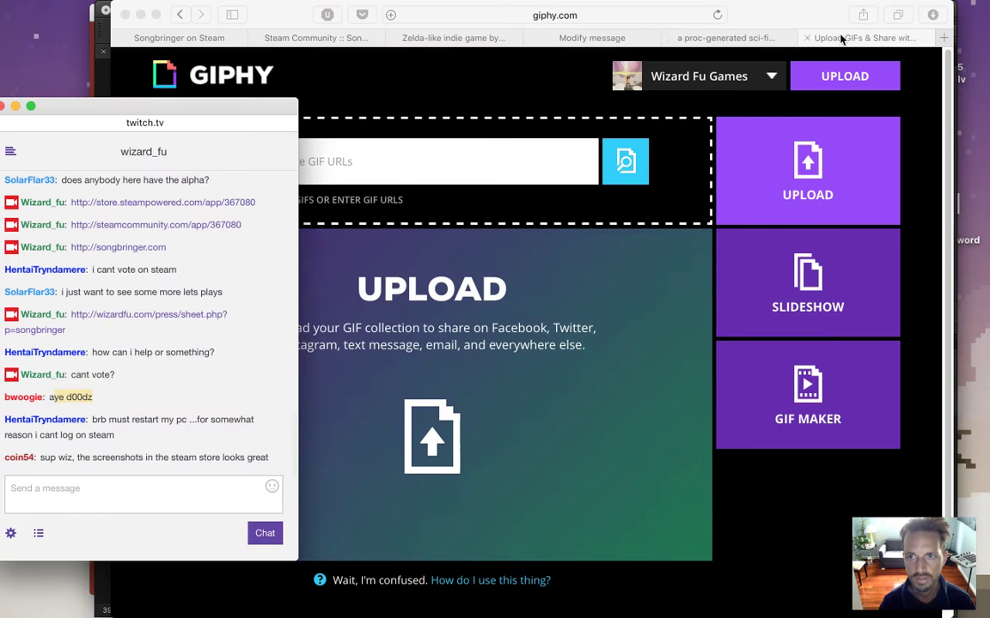
{"action": "left_click", "coordinate": [842, 41]}
{"action": "left_click", "coordinate": [625, 162]}
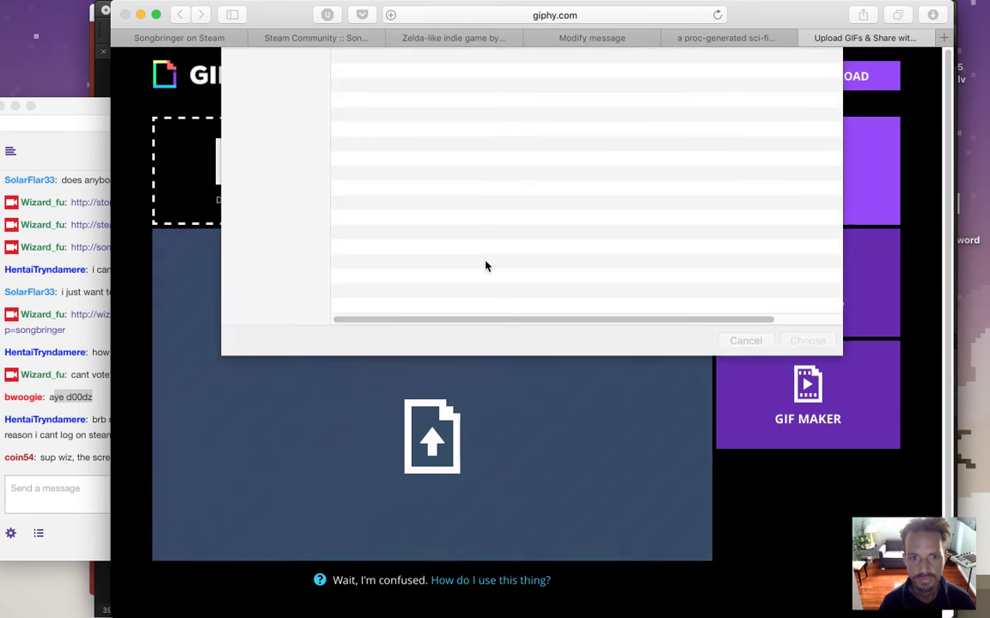
{"action": "key", "text": "Escape"}
{"action": "key", "text": "F11"}
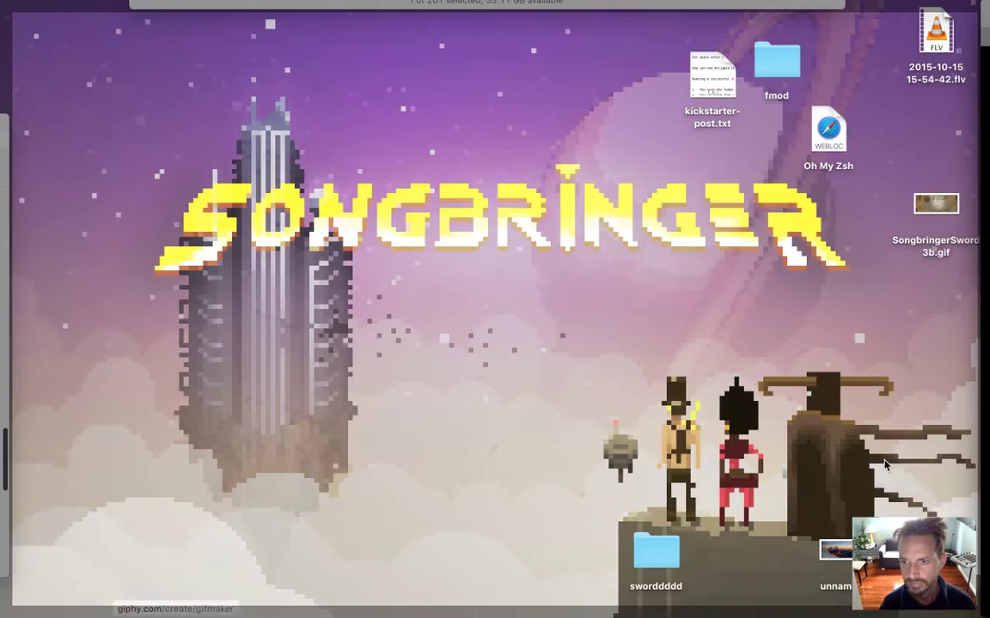
{"action": "left_click_drag", "start_coordinate": [936, 204], "coordinate": [335, 289]}
{"action": "key", "text": "F11"}
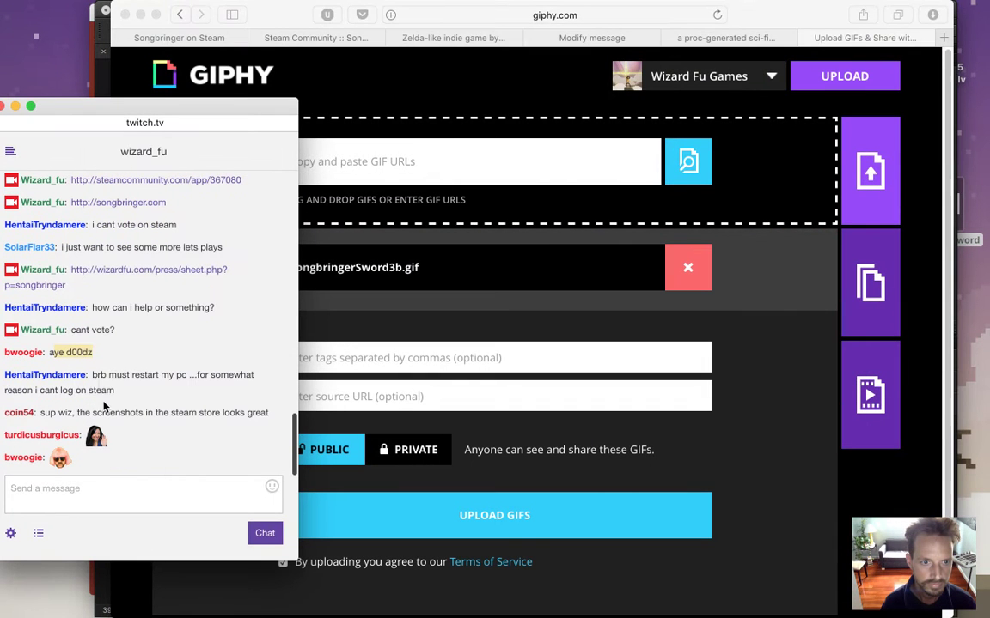
Read the latest viewer messages in the Twitch chat and reply with the bearded face emote.
{"action": "left_click_drag", "start_coordinate": [93, 375], "coordinate": [127, 398]}
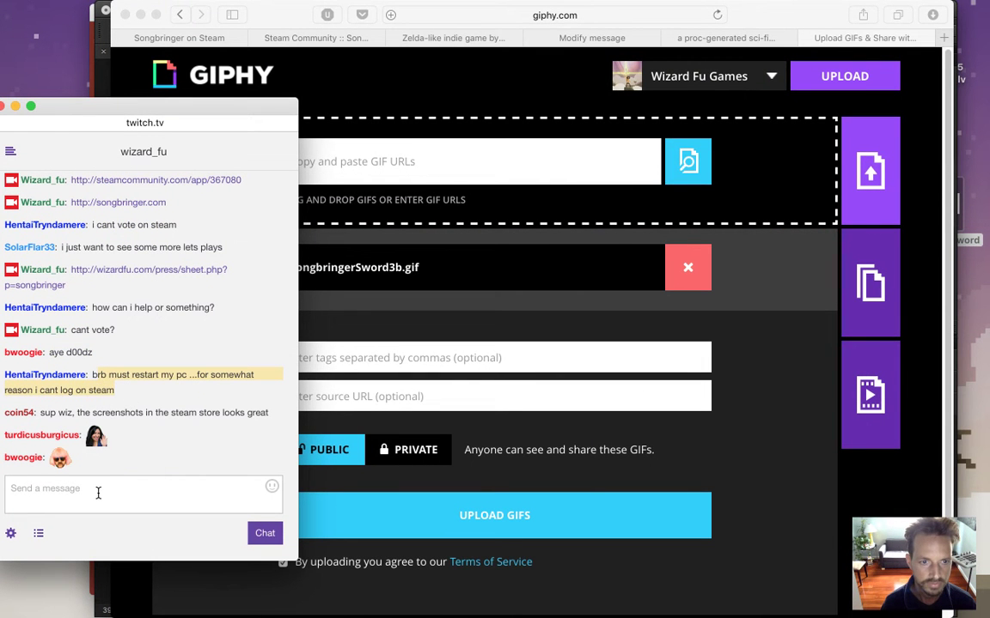
{"action": "left_click_drag", "start_coordinate": [49, 412], "coordinate": [112, 414]}
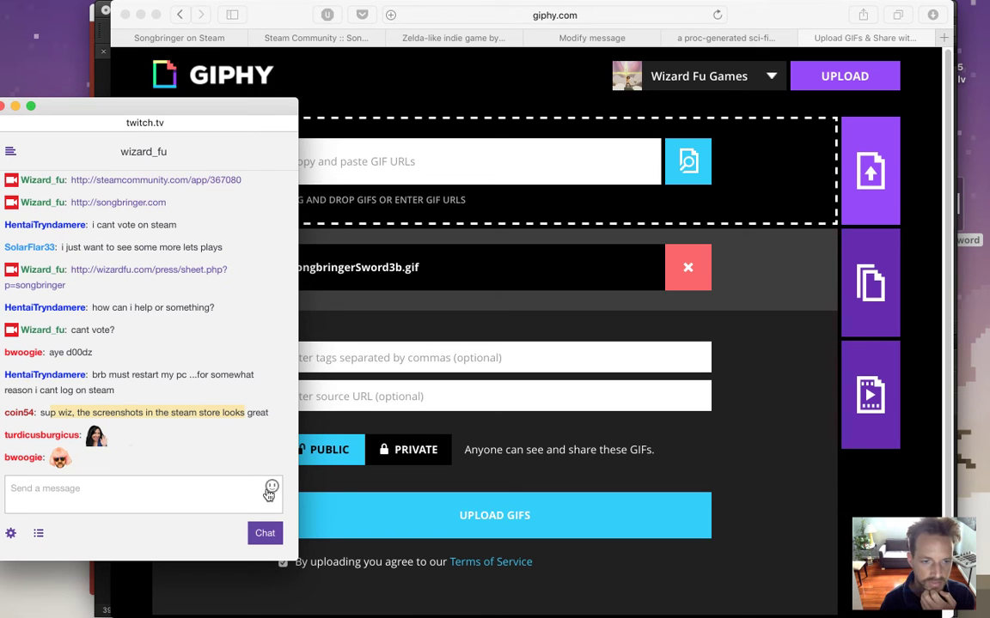
{"action": "left_click", "coordinate": [42, 457]}
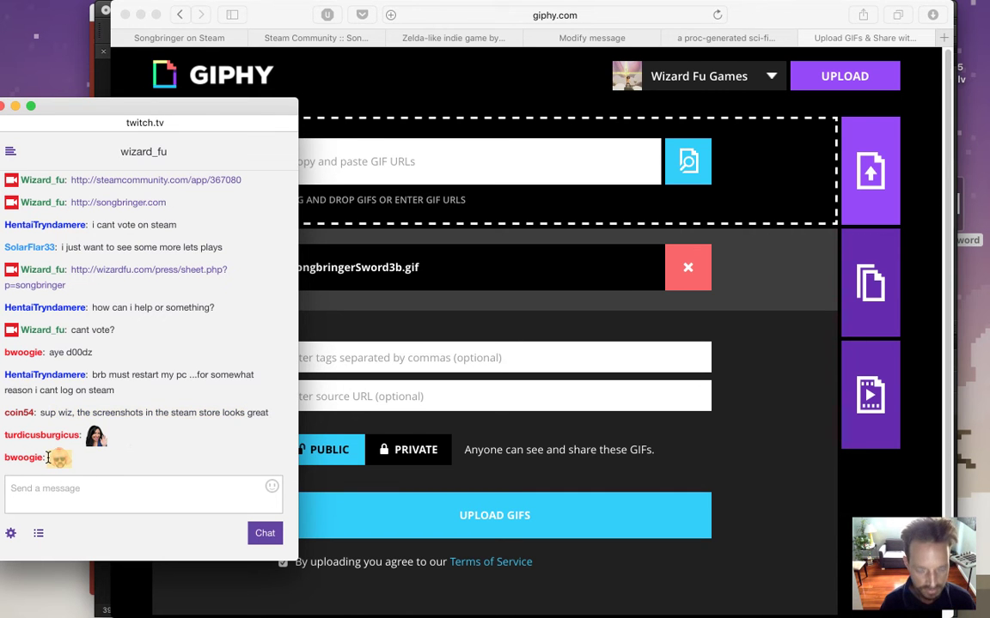
{"action": "left_click", "coordinate": [131, 500]}
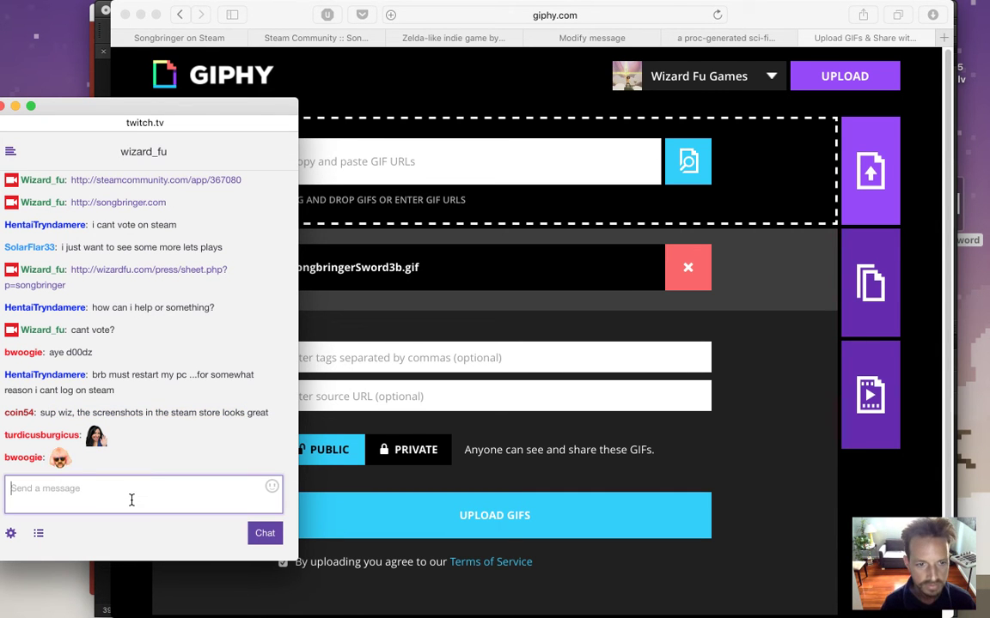
{"action": "left_click", "coordinate": [753, 474]}
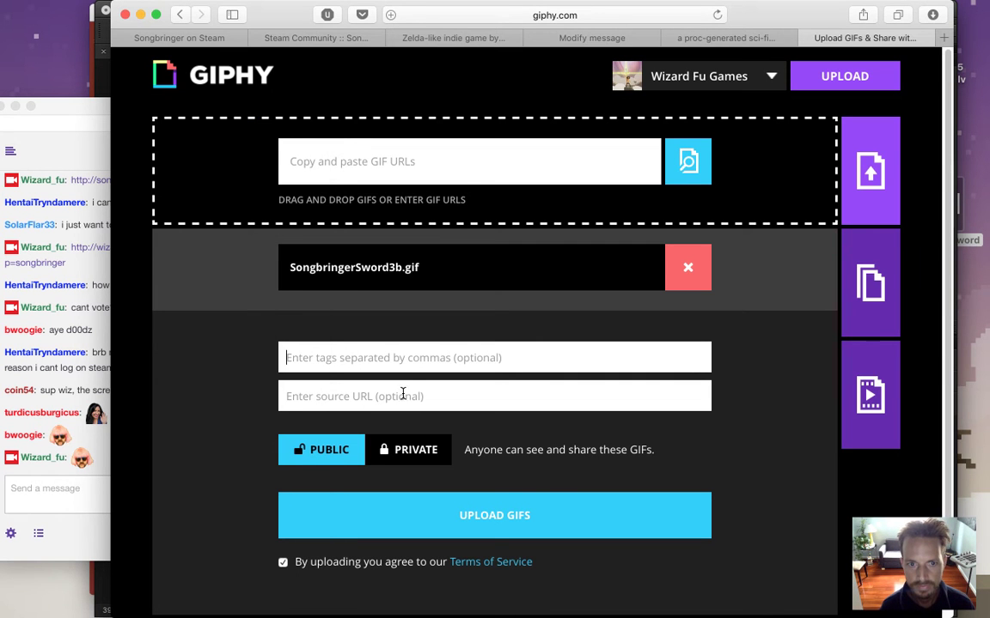
{"action": "type", "text": "gaming,indie,songbringer,zelda,"}
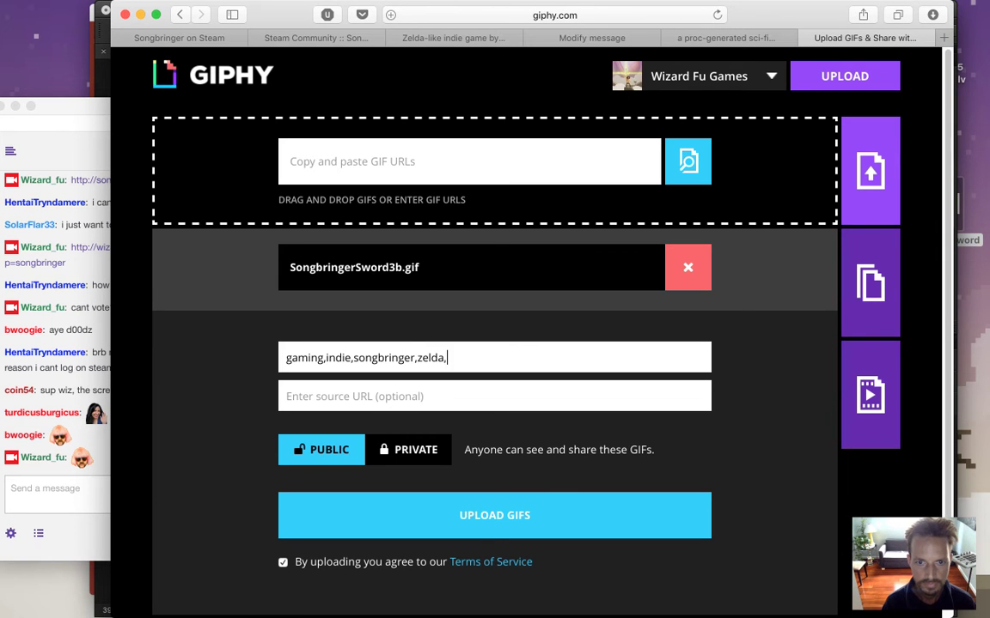
{"action": "type", "text": "http://sonb"}
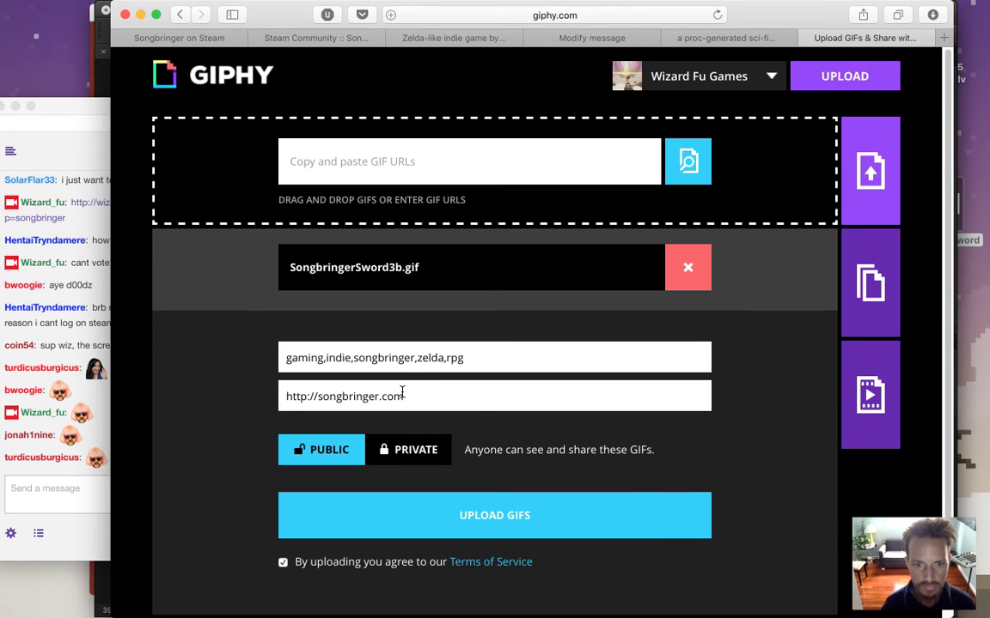
{"action": "left_click", "coordinate": [471, 526]}
Look through the images and game description in the TIGSource devlog thread during the GIPHY upload.
{"action": "left_click", "coordinate": [79, 502]}
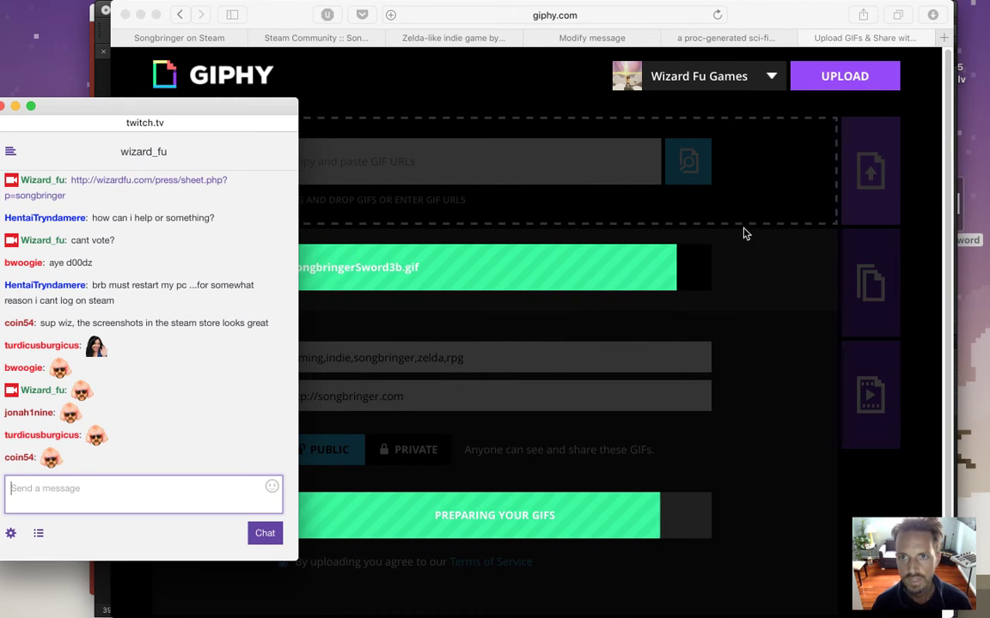
{"action": "left_click", "coordinate": [766, 25]}
{"action": "left_click", "coordinate": [738, 38]}
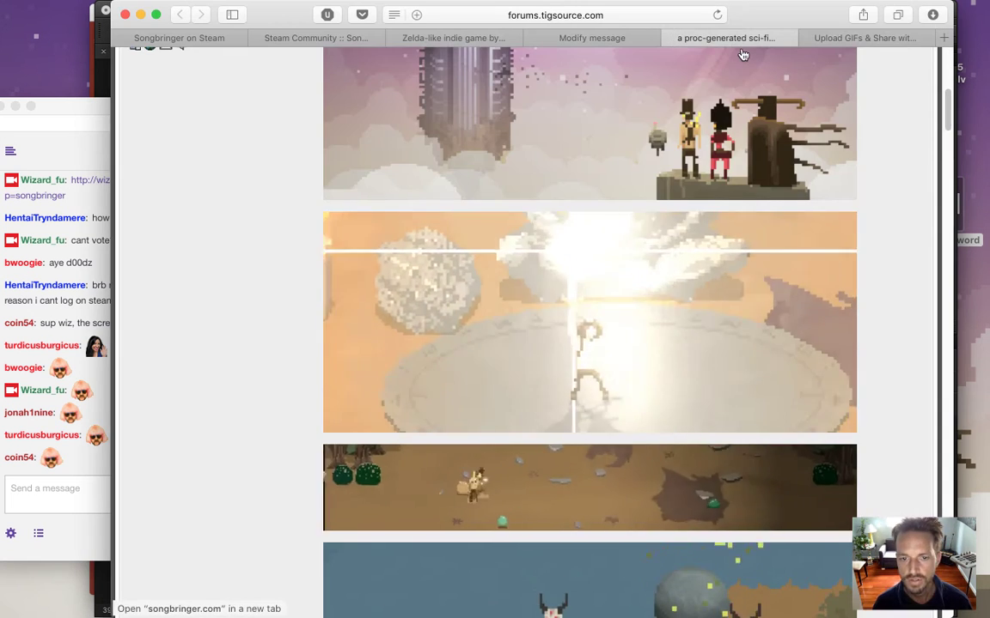
{"action": "left_click_drag", "start_coordinate": [948, 120], "coordinate": [919, 237]}
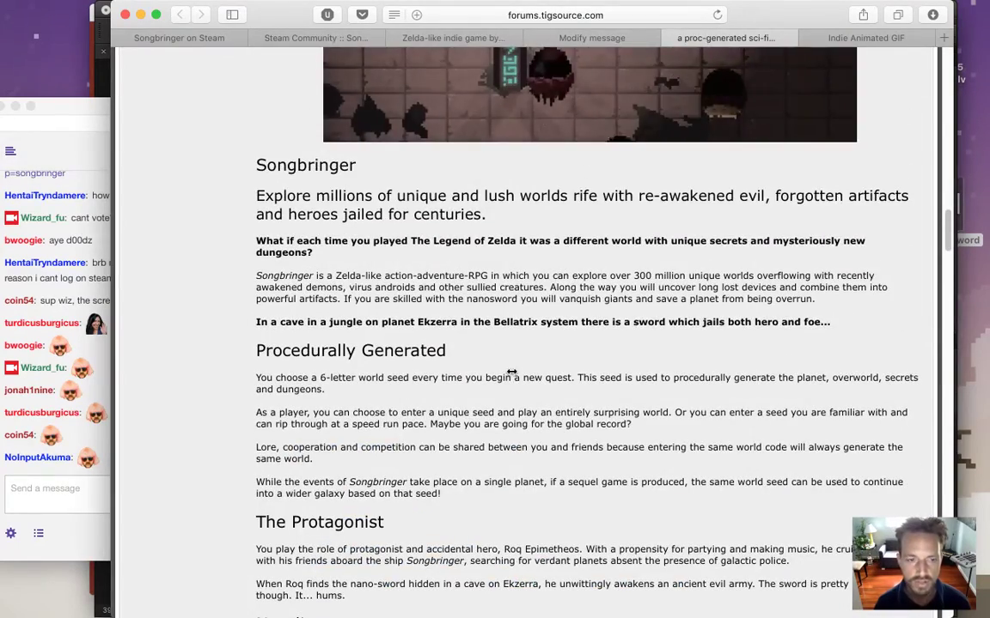
Copy the GIF download link from the advanced sharing options of the uploaded sword GIF on GIPHY.
{"action": "left_click", "coordinate": [858, 40]}
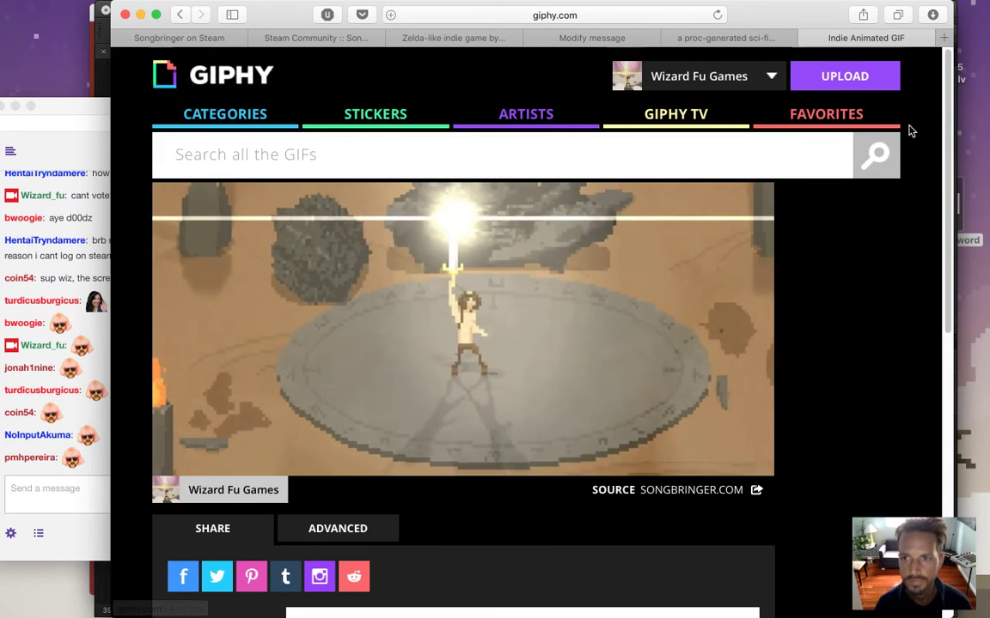
{"action": "left_click_drag", "start_coordinate": [950, 131], "coordinate": [943, 259]}
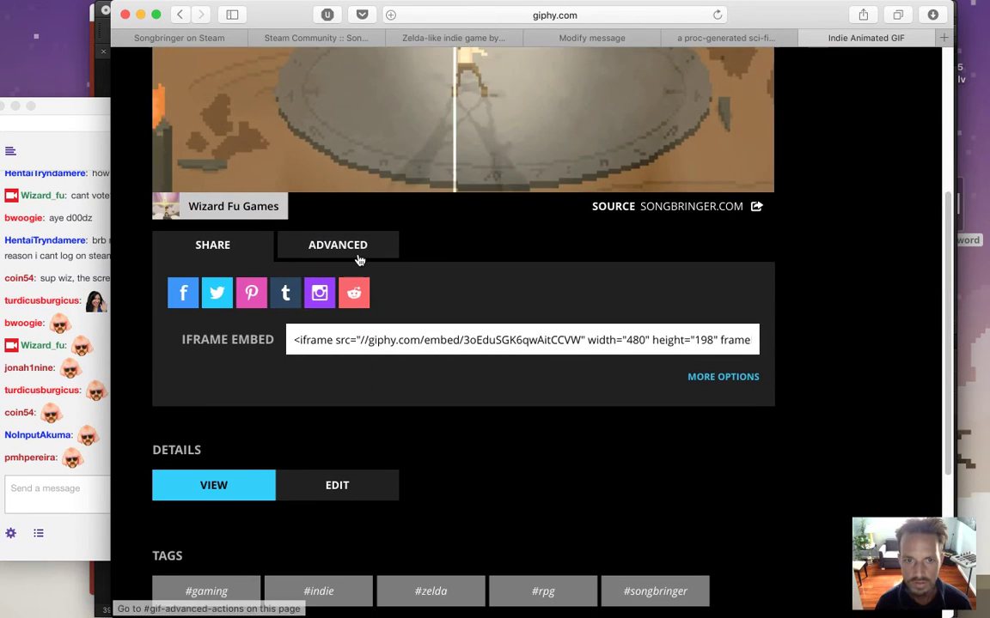
{"action": "left_click", "coordinate": [348, 273]}
{"action": "left_click", "coordinate": [545, 400]}
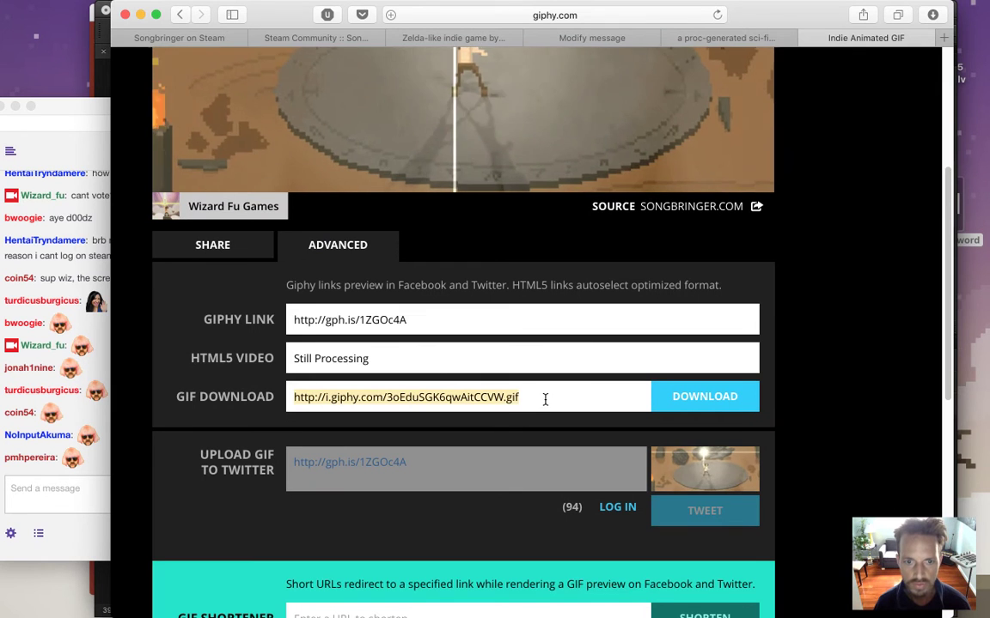
{"action": "key", "text": "super+c"}
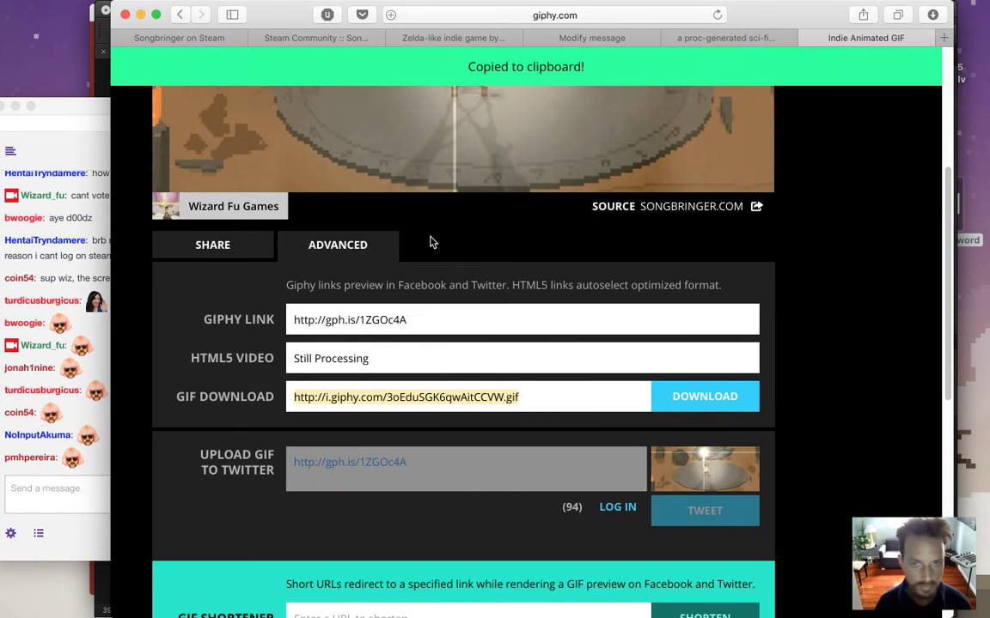
{"action": "left_click", "coordinate": [700, 38]}
{"action": "left_click", "coordinate": [609, 39]}
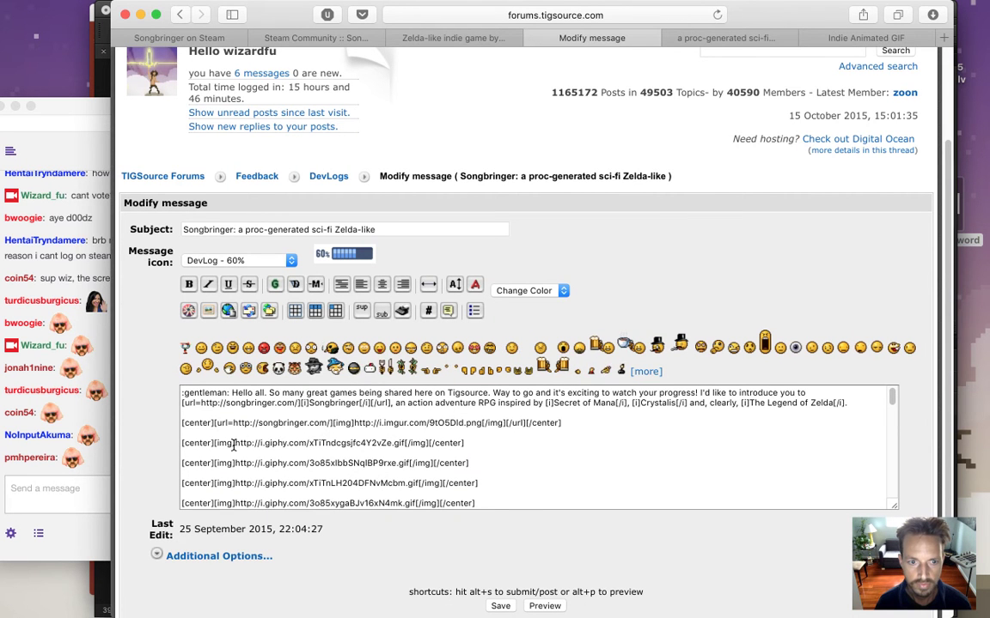
{"action": "left_click_drag", "start_coordinate": [234, 443], "coordinate": [350, 447]}
{"action": "left_click_drag", "start_coordinate": [411, 448], "coordinate": [405, 443]}
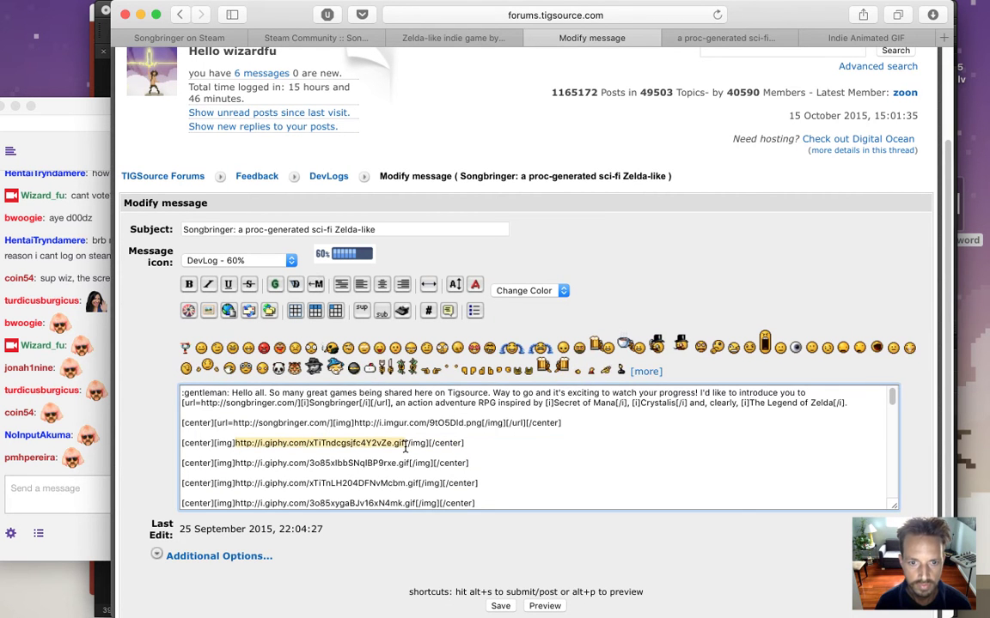
{"action": "key", "text": "super+v"}
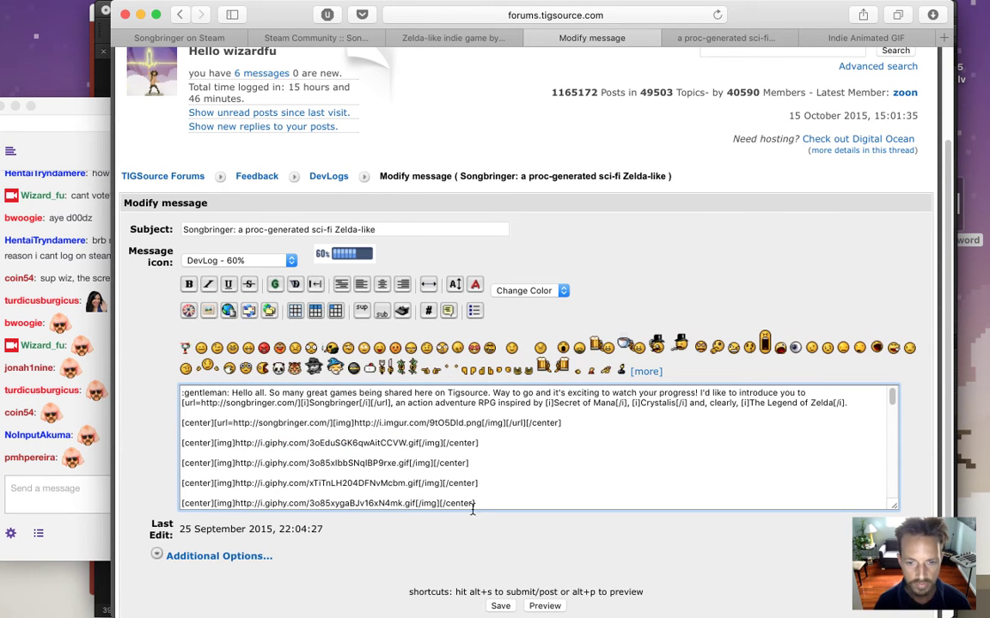
Preview the modified devlog post and compare the new sword GIF with the other GIFs around it.
{"action": "left_click", "coordinate": [554, 607]}
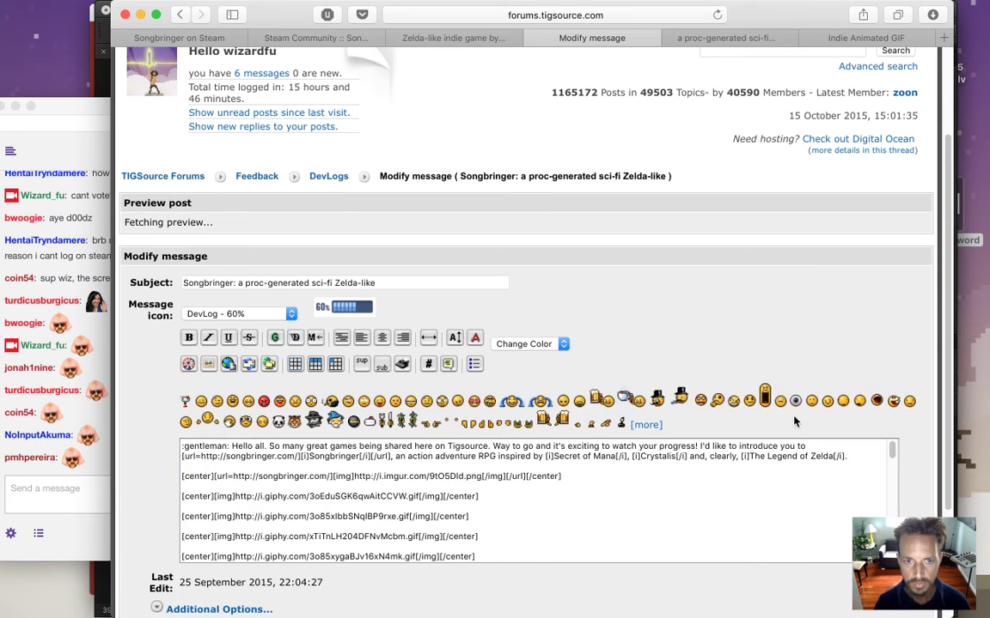
{"action": "scroll", "coordinate": [900, 313], "scroll_direction": "down", "scroll_amount": 10}
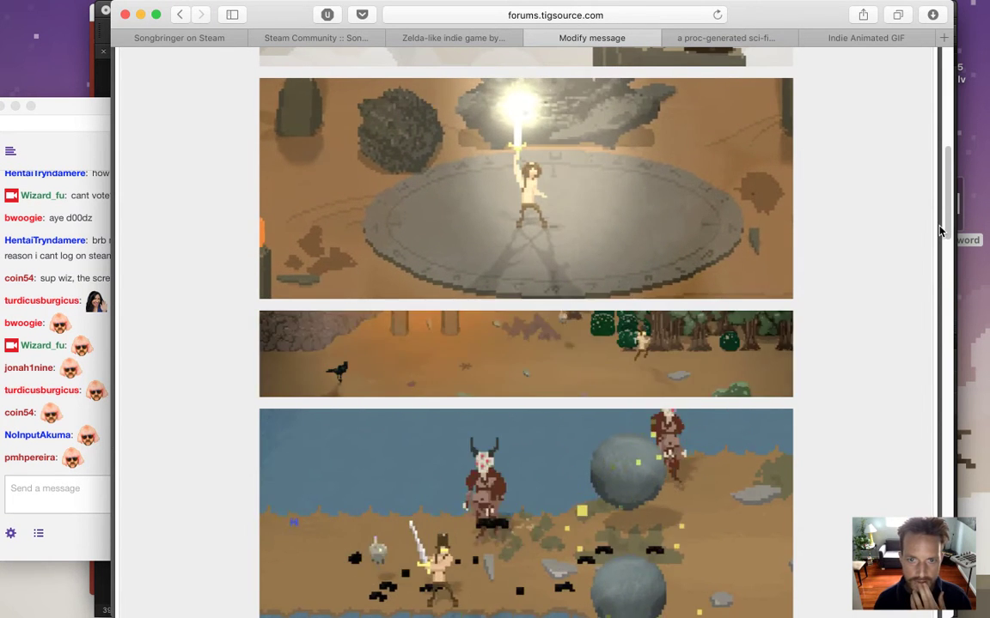
{"action": "scroll", "coordinate": [947, 208], "scroll_direction": "up", "scroll_amount": 1}
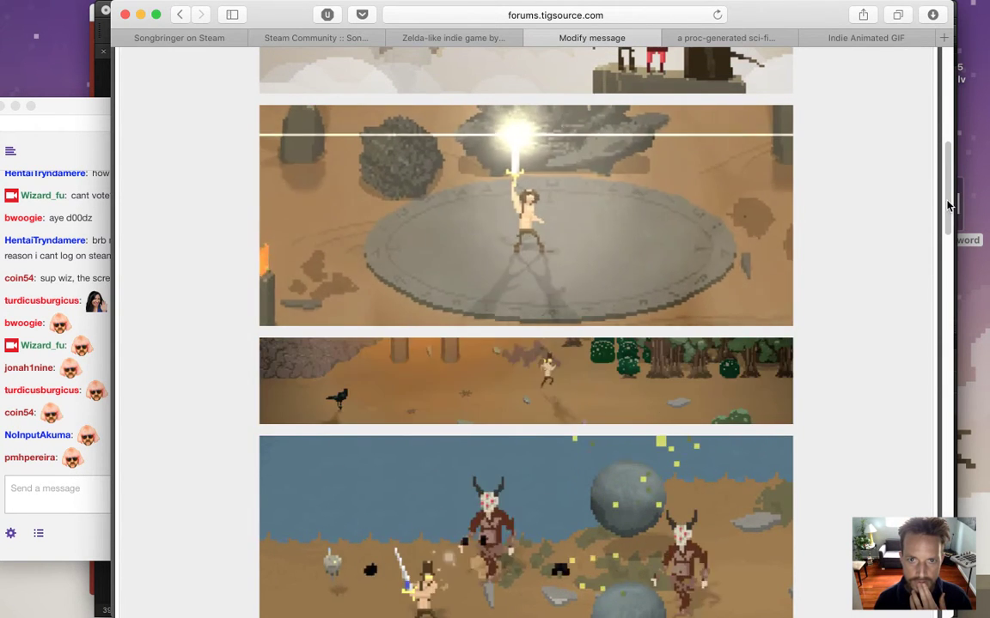
{"action": "left_click_drag", "start_coordinate": [947, 208], "coordinate": [945, 221]}
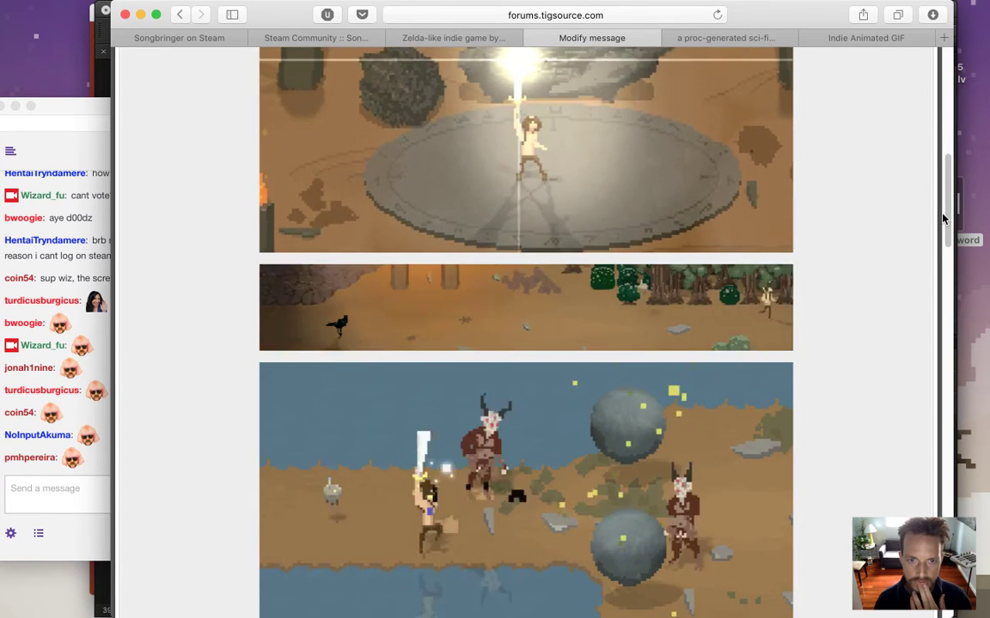
{"action": "scroll", "coordinate": [942, 219], "scroll_direction": "down", "scroll_amount": 2}
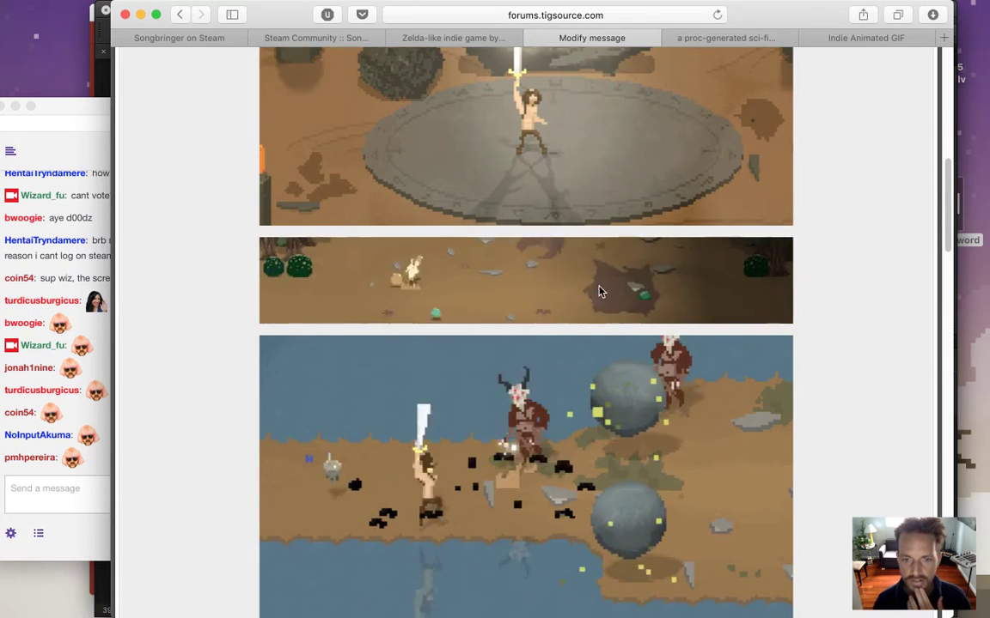
{"action": "left_click_drag", "start_coordinate": [945, 214], "coordinate": [908, 213]}
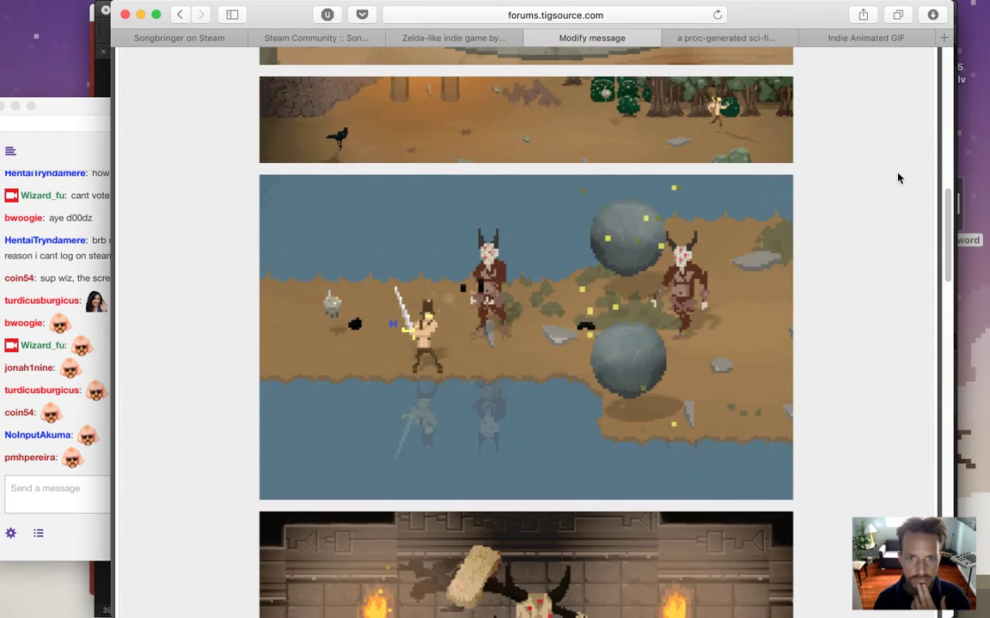
{"action": "scroll", "coordinate": [898, 179], "scroll_direction": "up", "scroll_amount": 5}
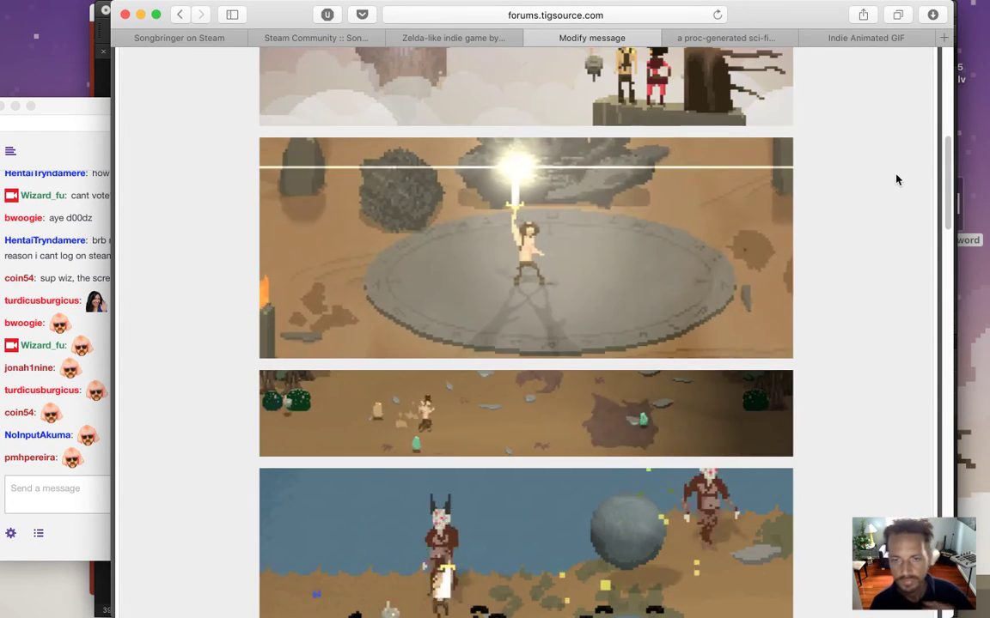
{"action": "left_click_drag", "start_coordinate": [947, 162], "coordinate": [925, 138]}
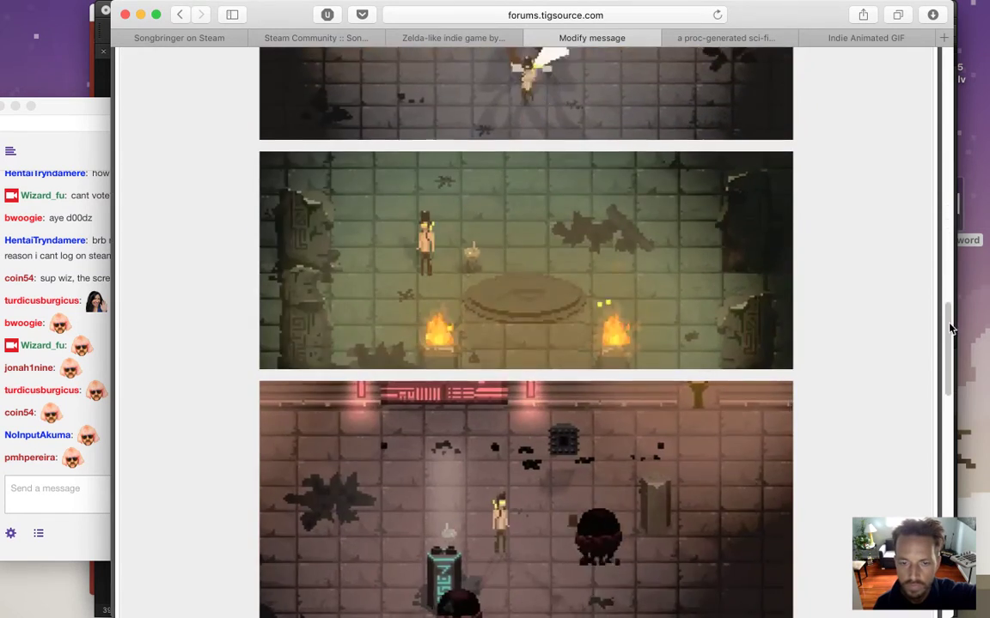
{"action": "left_click_drag", "start_coordinate": [951, 329], "coordinate": [918, 205]}
{"action": "scroll", "coordinate": [919, 203], "scroll_direction": "up", "scroll_amount": 5}
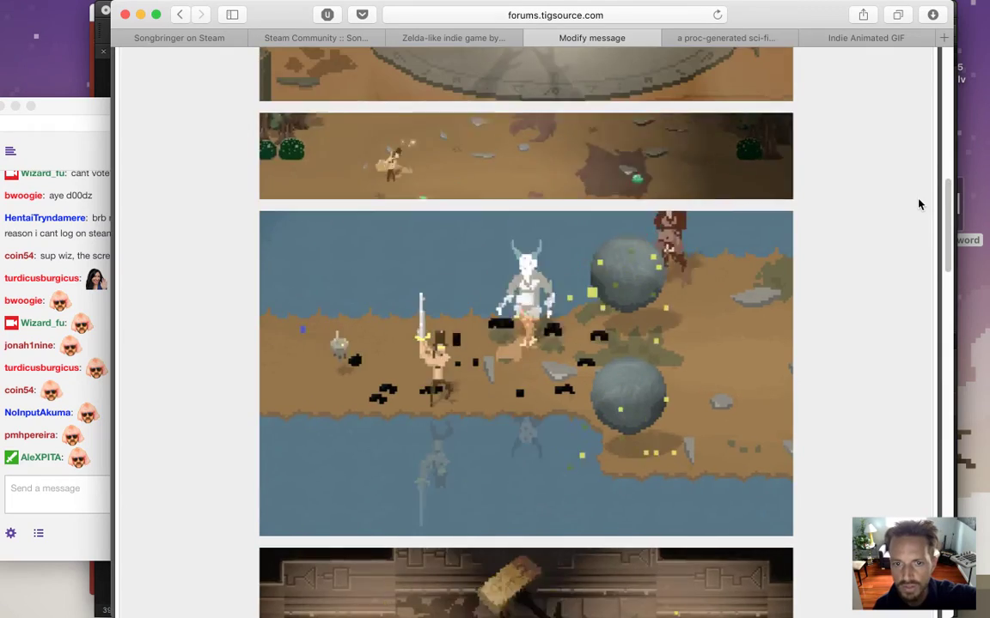
Delete all GIF image lines between the new sword GIF and the Songbringer heading in the message text.
{"action": "left_click_drag", "start_coordinate": [920, 197], "coordinate": [921, 567]}
{"action": "scroll", "coordinate": [464, 441], "scroll_direction": "down", "scroll_amount": 1}
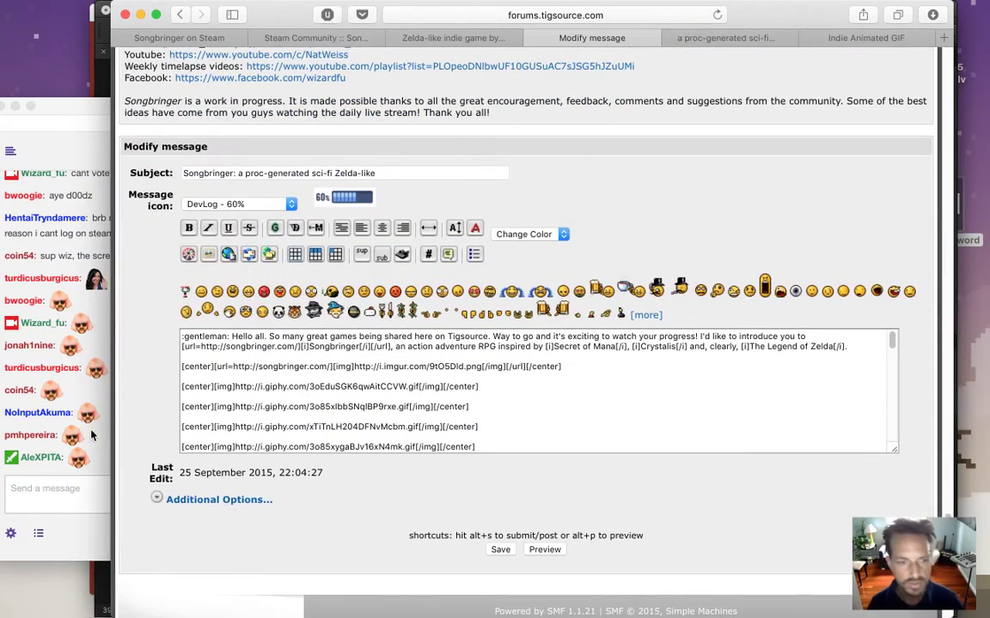
{"action": "left_click", "coordinate": [84, 501]}
{"action": "left_click", "coordinate": [530, 426]}
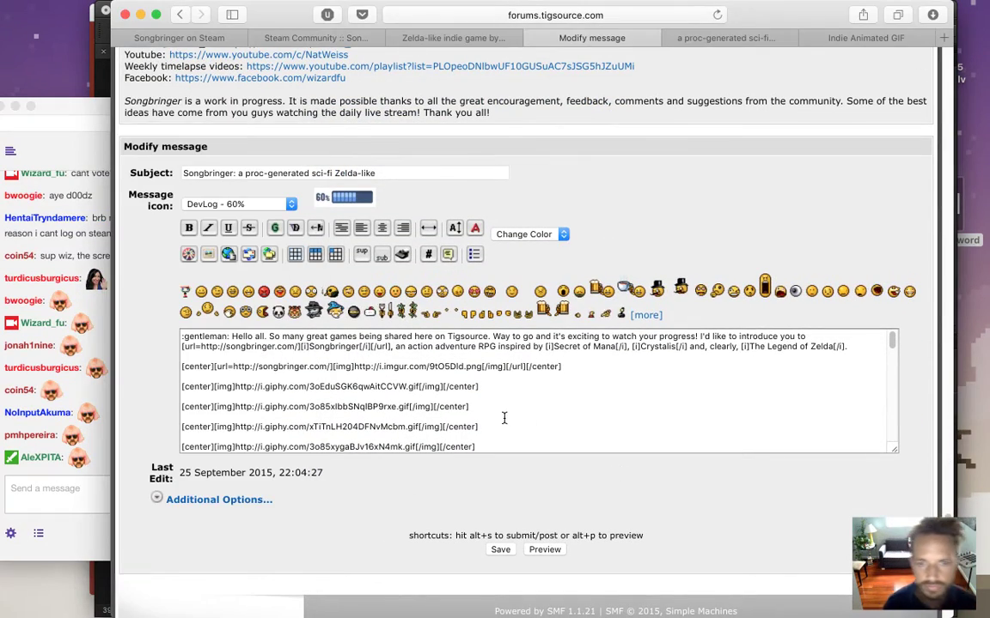
{"action": "left_click", "coordinate": [519, 400]}
{"action": "key", "text": "Up"}
{"action": "key", "text": "Up"}
{"action": "key", "text": "Up"}
{"action": "key", "text": "shift+Down"}
{"action": "key", "text": "shift+Down"}
{"action": "key", "text": "shift+Down"}
{"action": "key", "text": "shift+Down"}
{"action": "key", "text": "shift+Down"}
{"action": "key", "text": "shift+Down"}
{"action": "key", "text": "shift+Down"}
{"action": "key", "text": "shift+Down"}
{"action": "key", "text": "shift+Down"}
{"action": "key", "text": "shift+Down"}
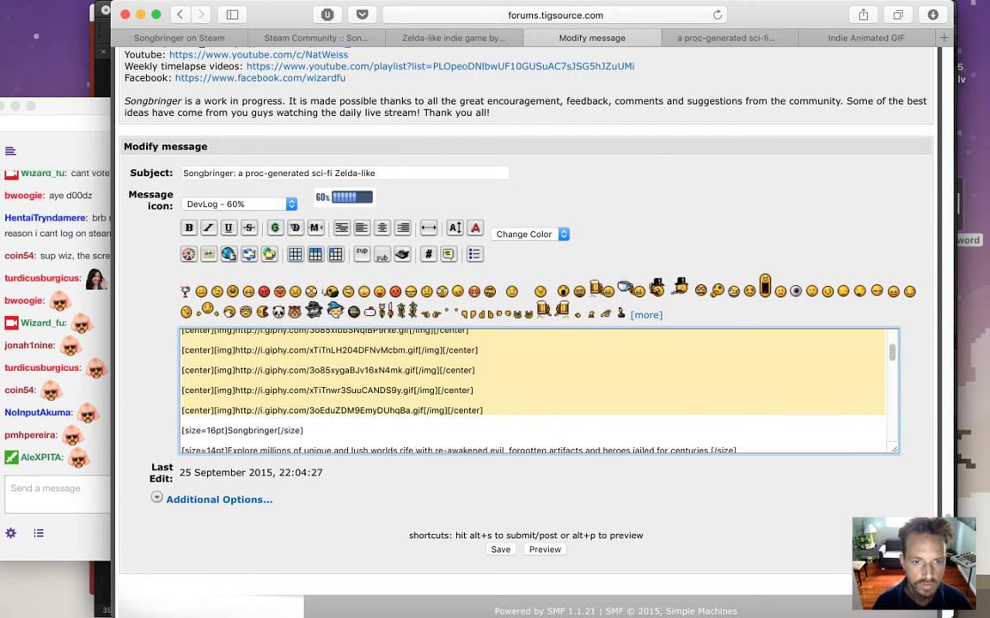
{"action": "key", "text": "BackSpace"}
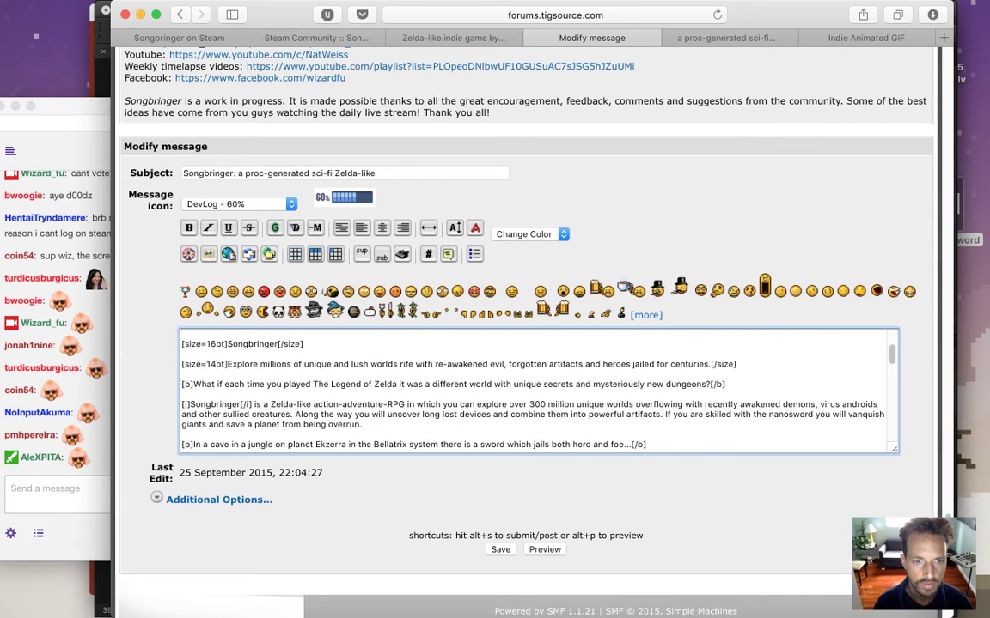
{"action": "key", "text": "Up"}
{"action": "key", "text": "Up"}
{"action": "key", "text": "Up"}
{"action": "key", "text": "Up"}
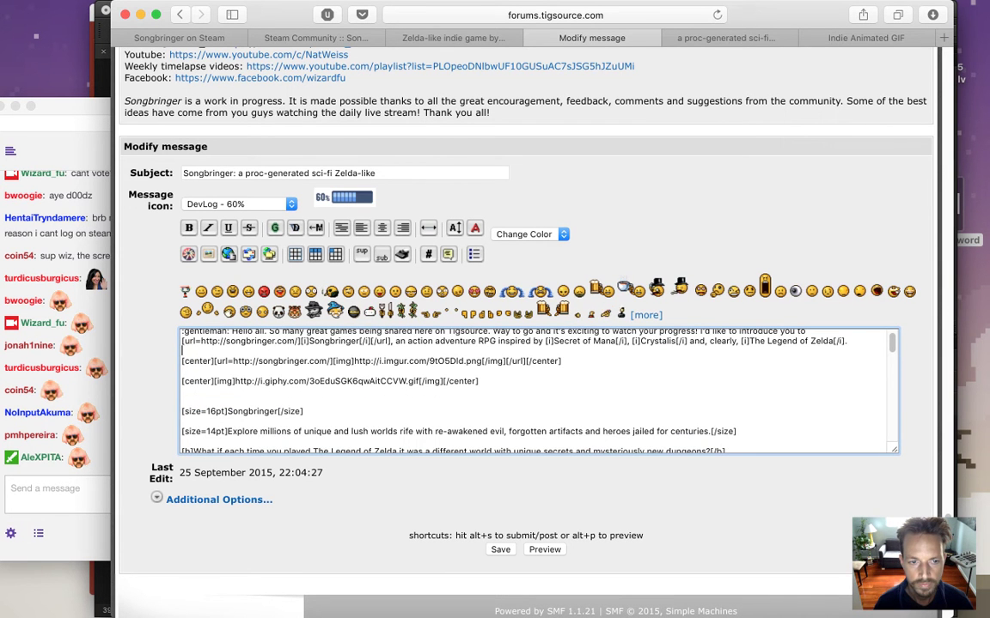
{"action": "left_click", "coordinate": [182, 391]}
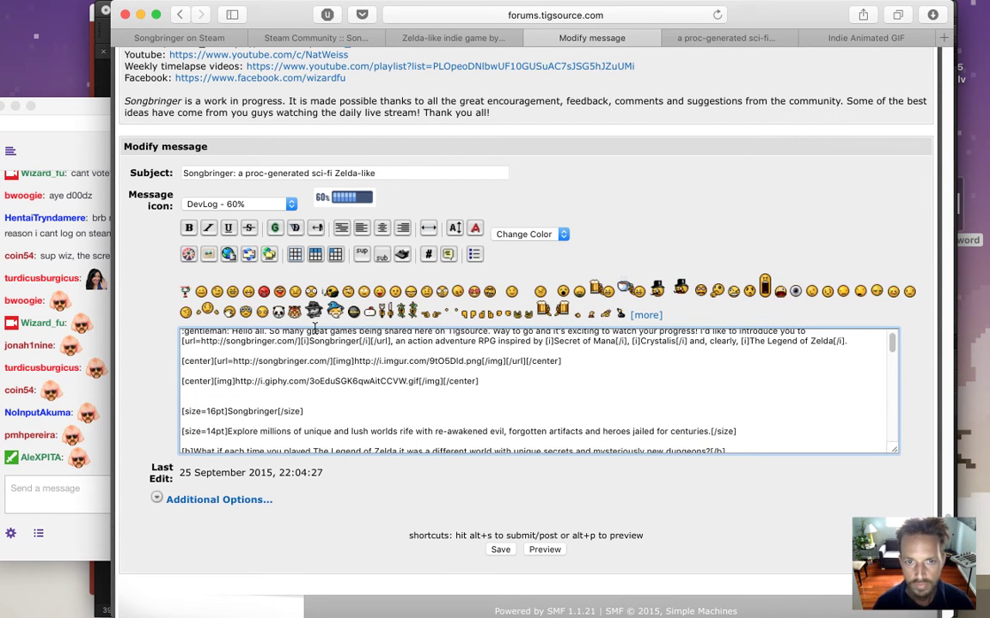
Preview the shortened devlog post and examine the header image, the sword GIF and the game description sections.
{"action": "left_click", "coordinate": [545, 550]}
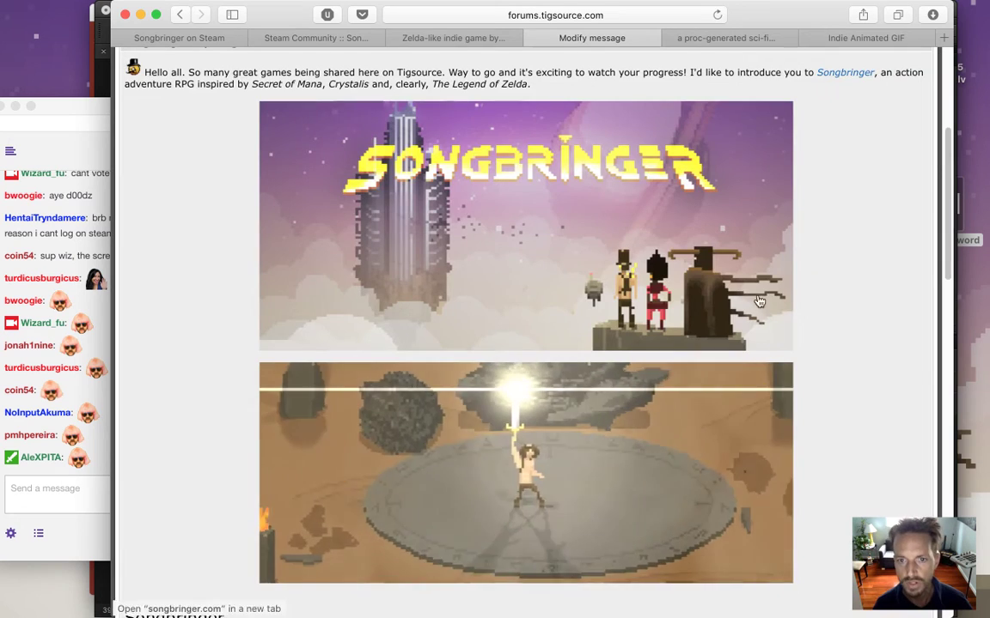
{"action": "scroll", "coordinate": [942, 131], "scroll_direction": "up", "scroll_amount": 2}
{"action": "scroll", "coordinate": [943, 130], "scroll_direction": "down", "scroll_amount": 6}
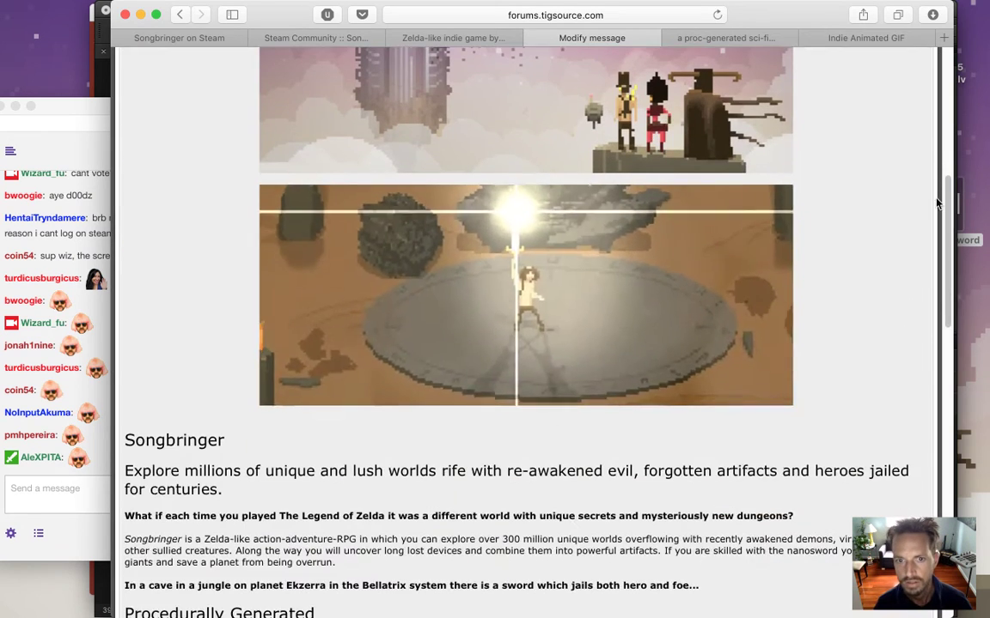
{"action": "scroll", "coordinate": [932, 158], "scroll_direction": "up", "scroll_amount": 4}
{"action": "scroll", "coordinate": [932, 158], "scroll_direction": "up", "scroll_amount": 4}
{"action": "scroll", "coordinate": [931, 189], "scroll_direction": "down", "scroll_amount": 9}
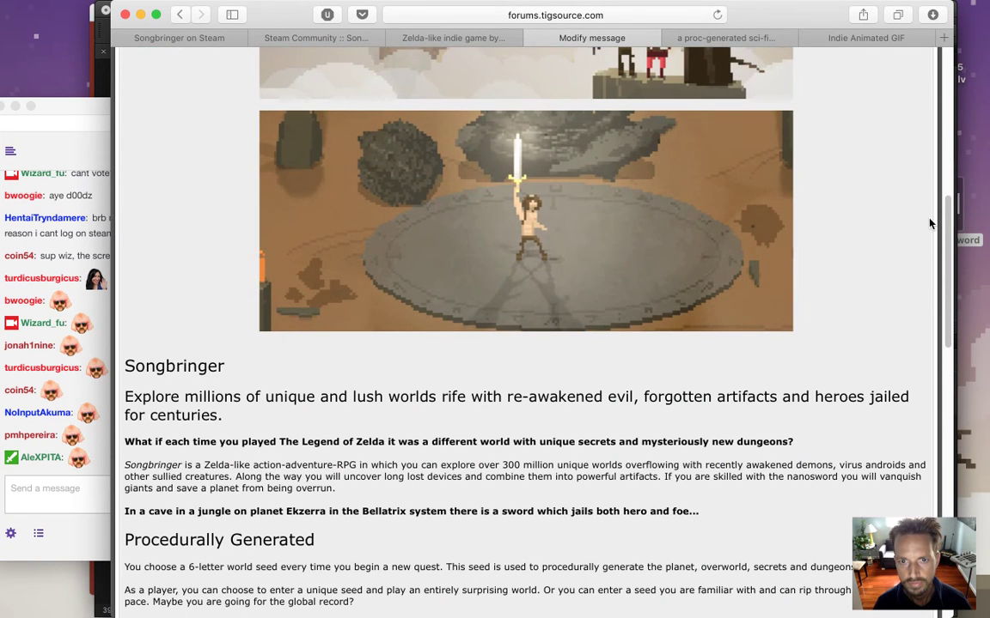
{"action": "scroll", "coordinate": [931, 203], "scroll_direction": "up", "scroll_amount": 2}
{"action": "scroll", "coordinate": [931, 203], "scroll_direction": "up", "scroll_amount": 3}
{"action": "scroll", "coordinate": [926, 215], "scroll_direction": "down", "scroll_amount": 6}
{"action": "scroll", "coordinate": [926, 273], "scroll_direction": "down", "scroll_amount": 3}
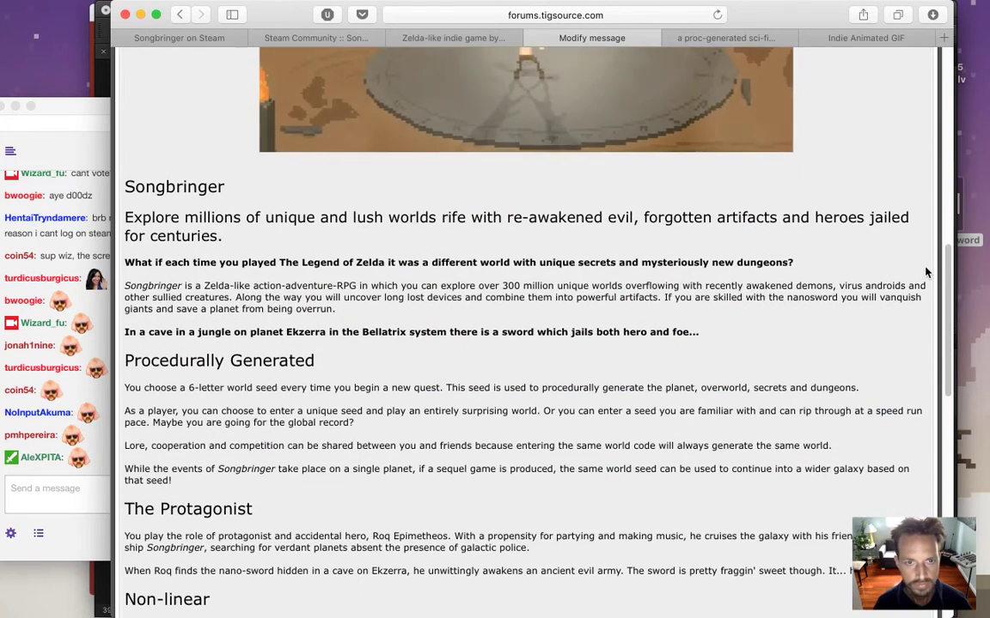
{"action": "scroll", "coordinate": [926, 273], "scroll_direction": "down", "scroll_amount": 1}
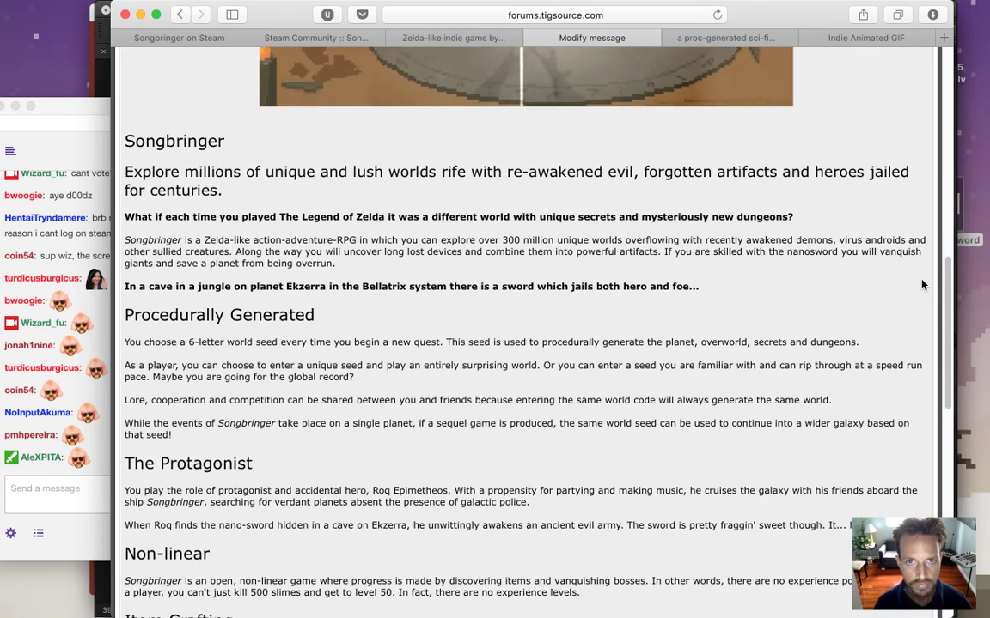
{"action": "scroll", "coordinate": [922, 286], "scroll_direction": "down", "scroll_amount": 1}
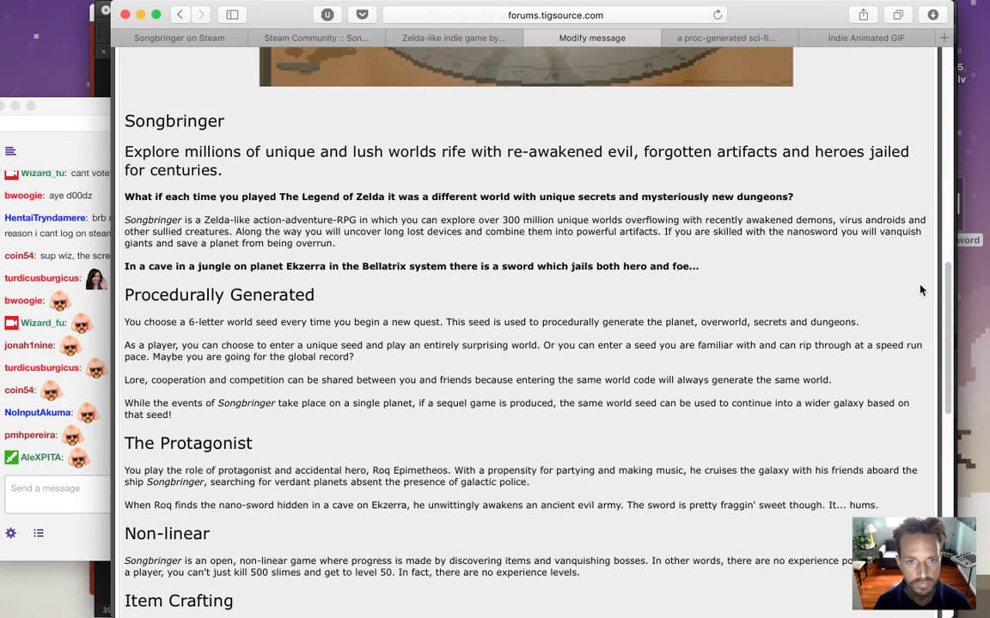
{"action": "scroll", "coordinate": [915, 192], "scroll_direction": "up", "scroll_amount": 8}
{"action": "scroll", "coordinate": [914, 189], "scroll_direction": "down", "scroll_amount": 1}
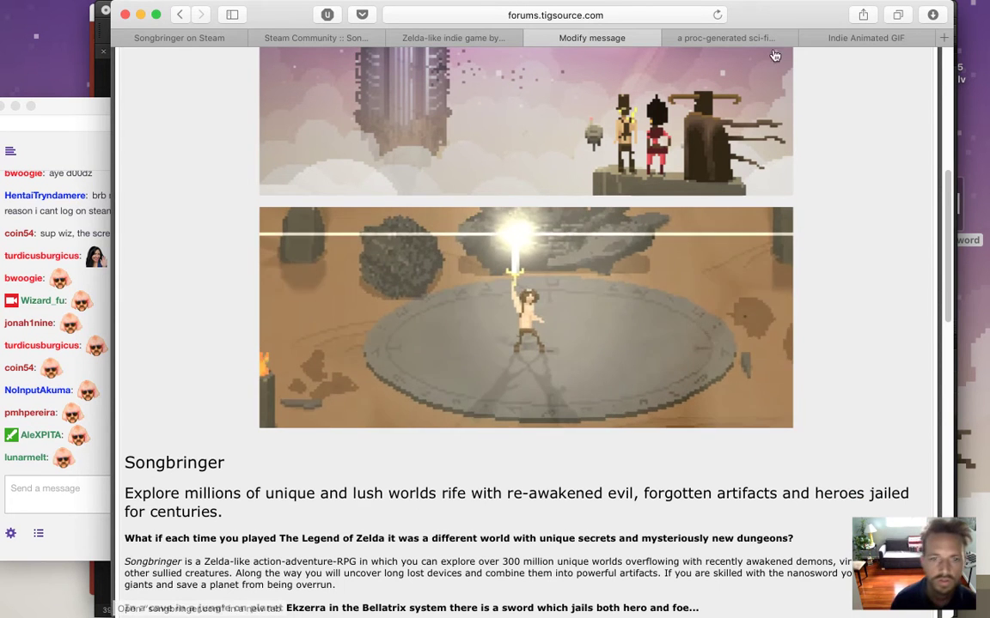
Open a new blank browser tab.
{"action": "key", "text": "super+Tab"}
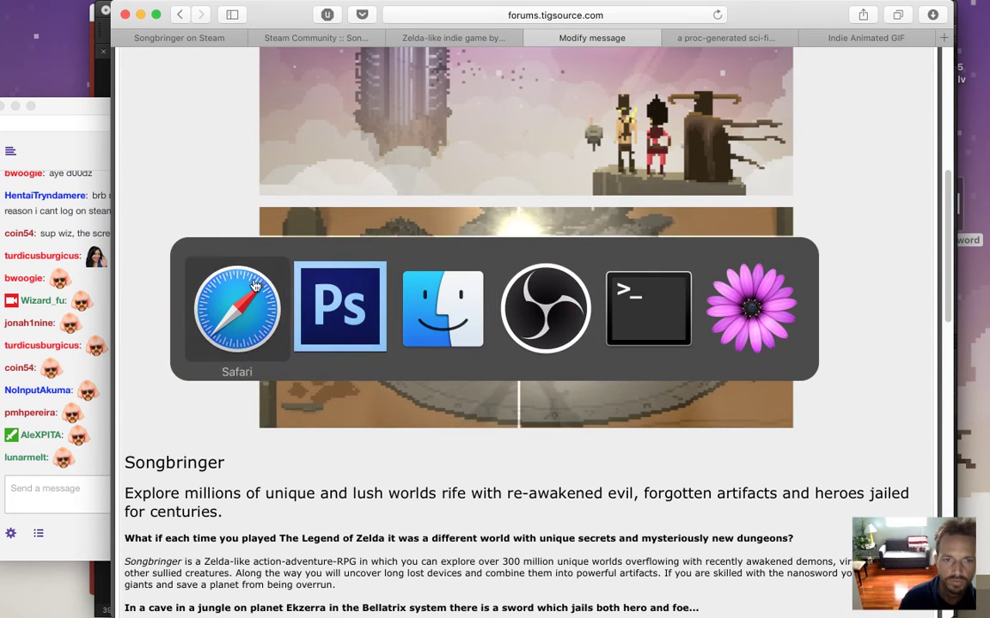
{"action": "key", "text": "super+Escape"}
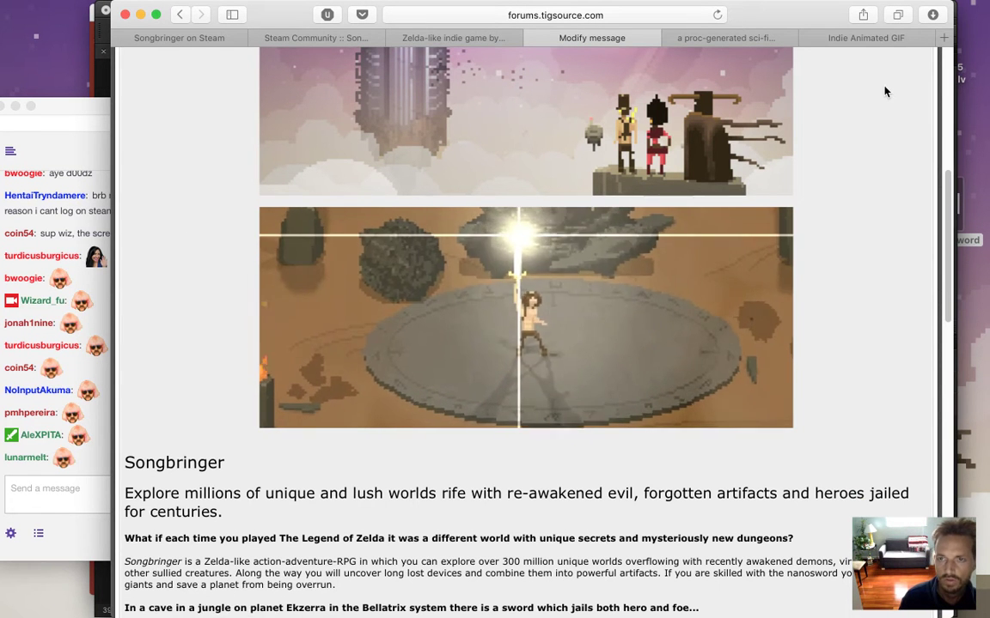
{"action": "key", "text": "super+Tab"}
{"action": "key", "text": "super+shift+Tab"}
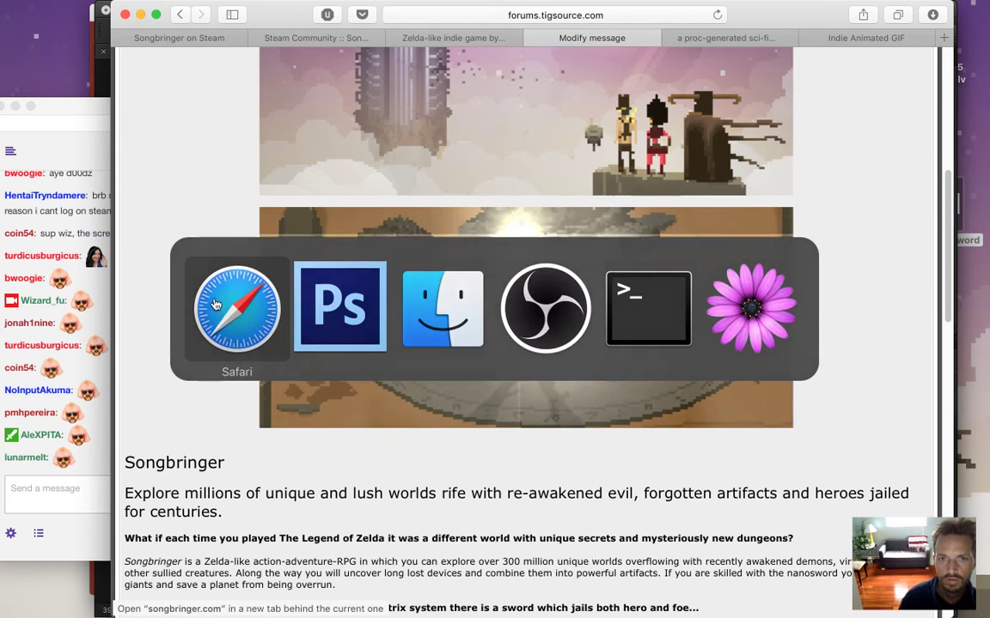
{"action": "key", "text": "super+t"}
Switch to Finder, sort the songbringer folder by newest modification date and preview SongbringerSword3b.gif.
{"action": "key", "text": "super+Tab"}
{"action": "left_click", "coordinate": [447, 337]}
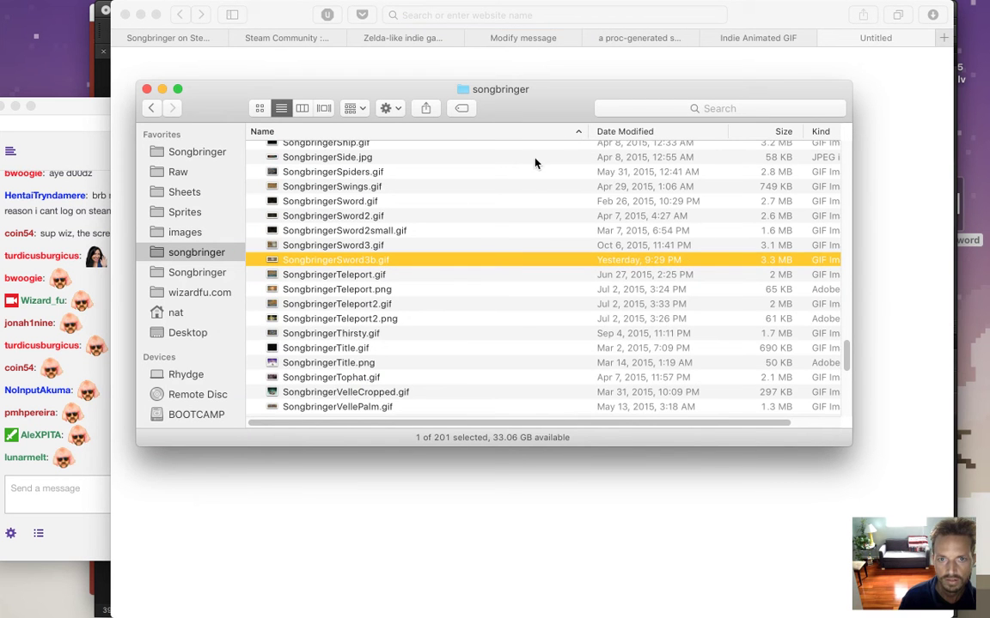
{"action": "left_click", "coordinate": [672, 132]}
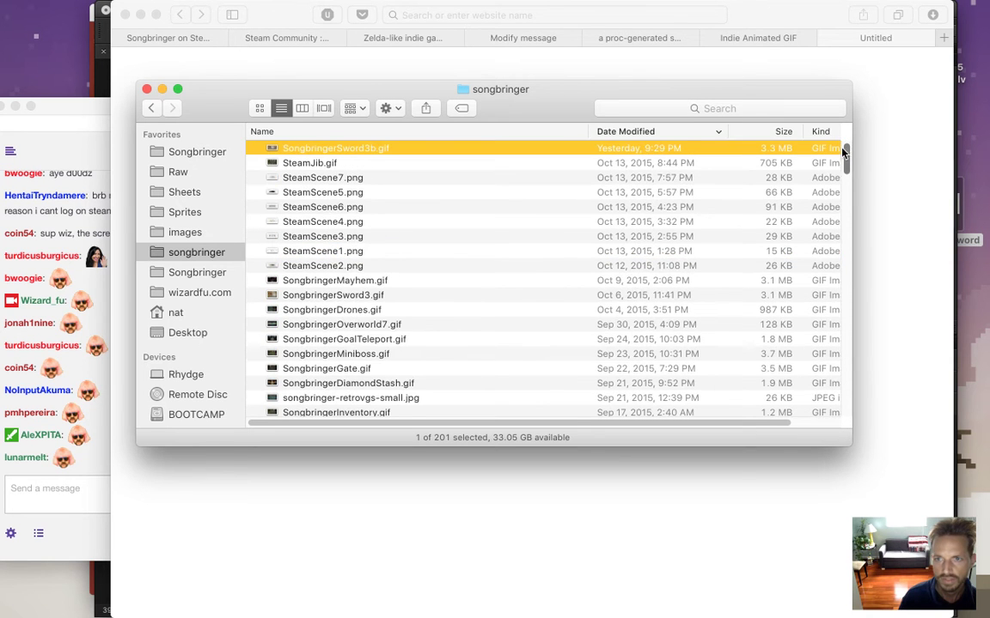
{"action": "key", "text": "space"}
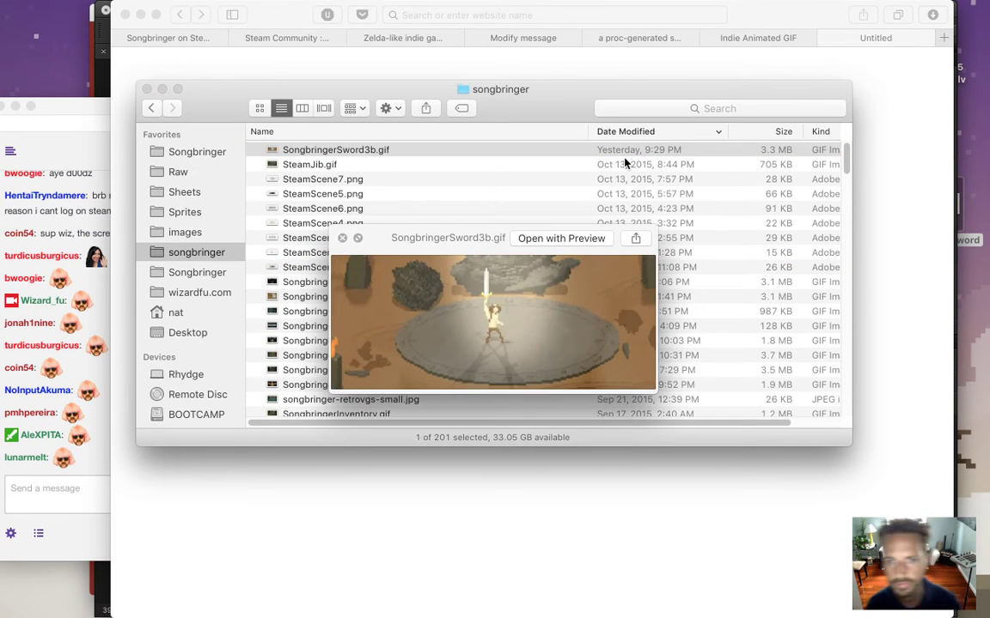
Preview the images listed below SongbringerSword3b.gif one by one, from SteamJib.gif down to SongbringerMayhem.gif.
{"action": "key", "text": "Down"}
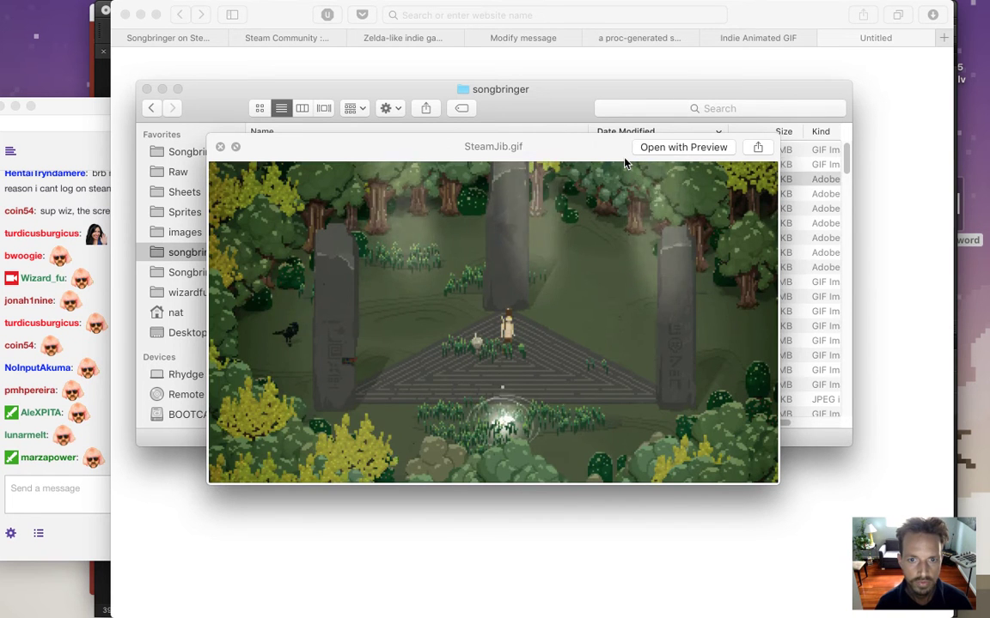
{"action": "key", "text": "Down"}
{"action": "key", "text": "Down"}
{"action": "key", "text": "Down"}
{"action": "key", "text": "Down"}
{"action": "key", "text": "Down"}
{"action": "key", "text": "Down"}
{"action": "key", "text": "Down"}
{"action": "key", "text": "Down"}
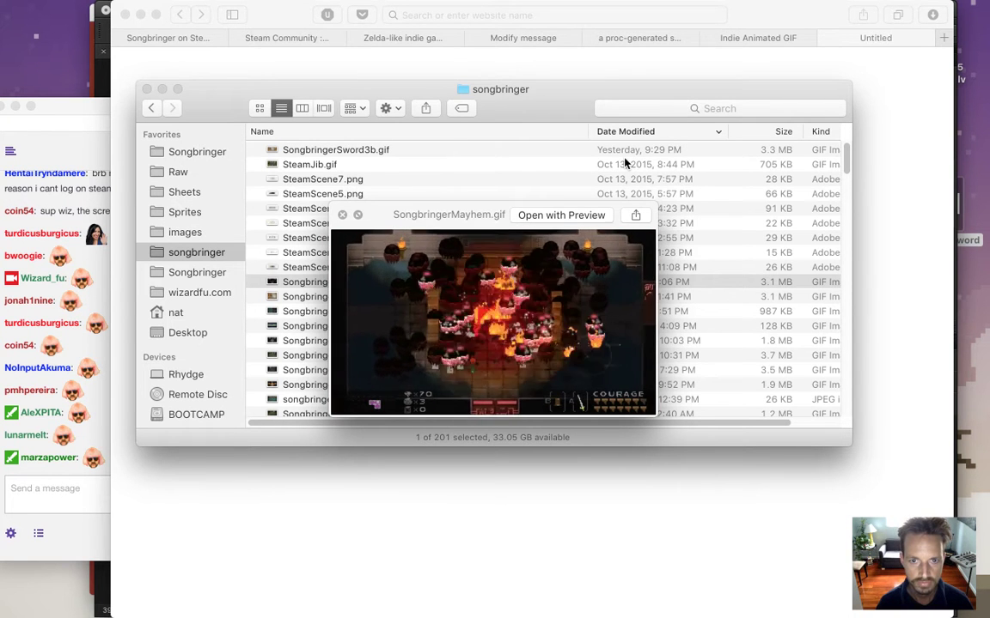
Preview the older GIFs in turn, from SongbringerSword3.gif down to SongbringerGate.gif.
{"action": "key", "text": "space"}
{"action": "key", "text": "Down"}
{"action": "key", "text": "Up"}
{"action": "key", "text": "space"}
{"action": "key", "text": "Down"}
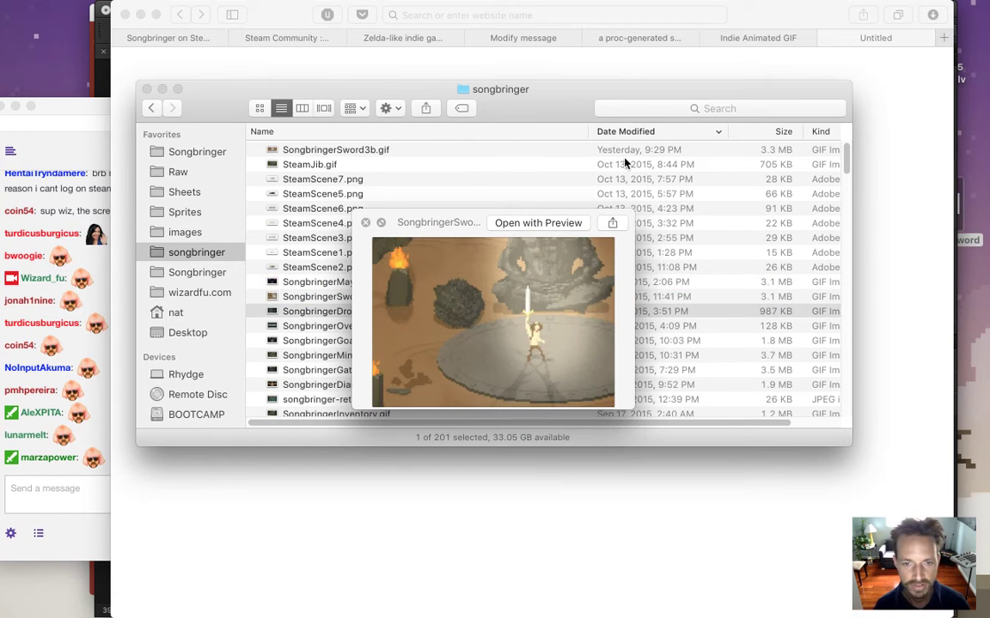
{"action": "key", "text": "Down"}
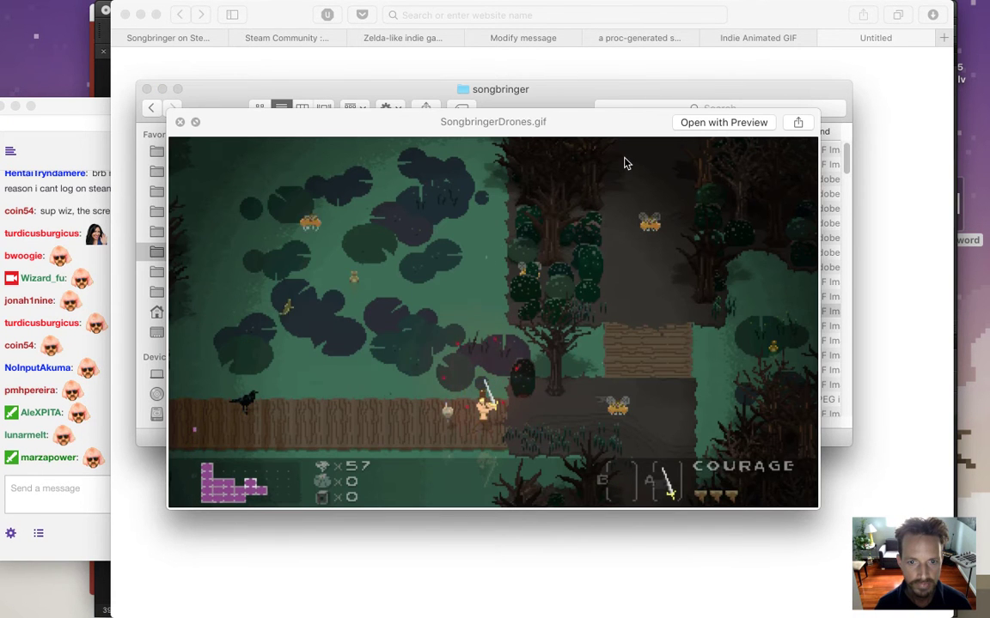
{"action": "key", "text": "Down"}
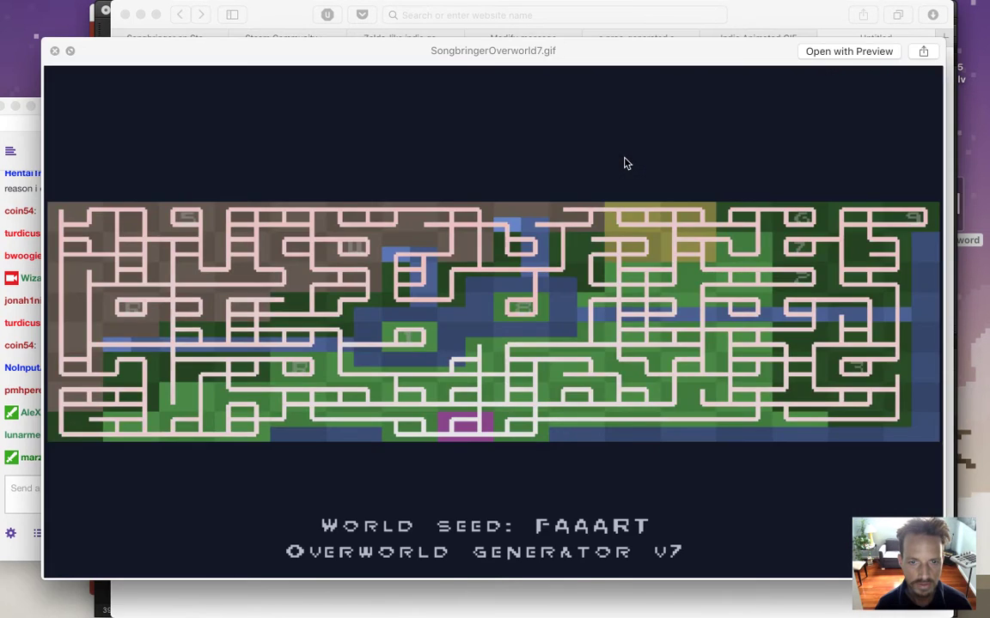
{"action": "key", "text": "Down"}
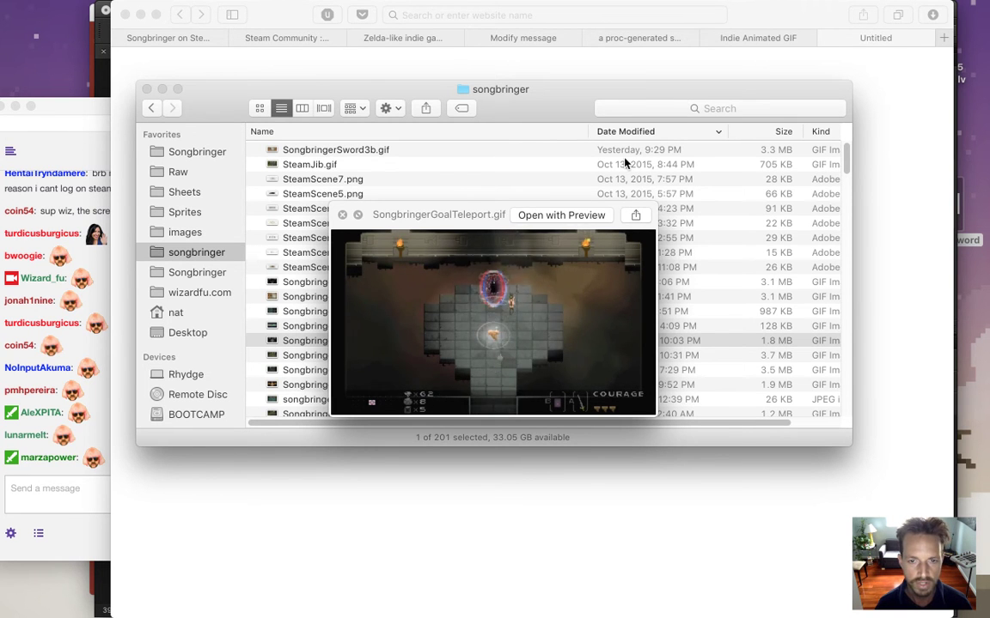
{"action": "key", "text": "space"}
{"action": "key", "text": "Down"}
{"action": "key", "text": "space"}
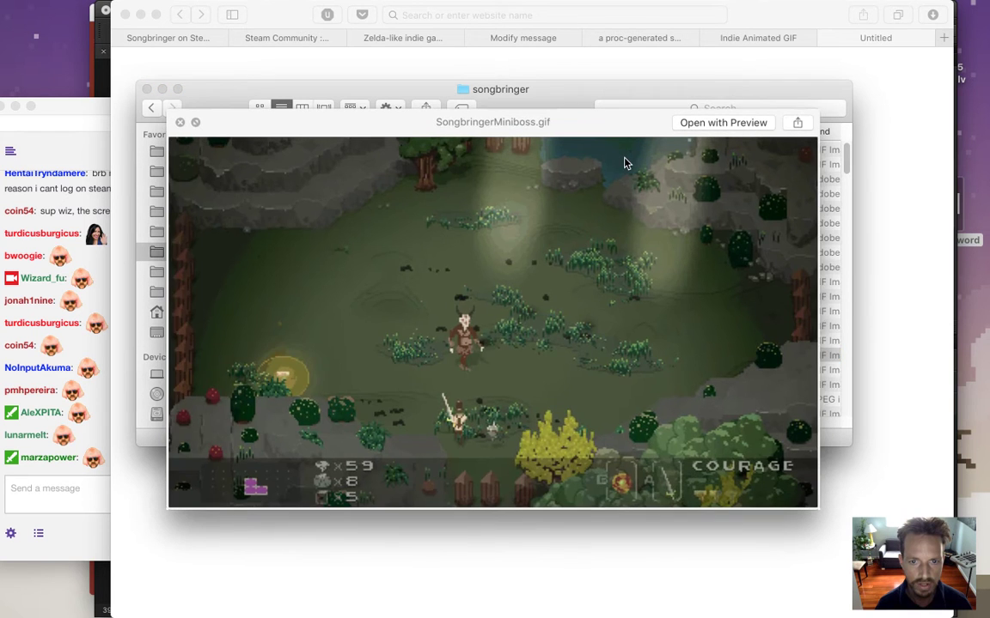
{"action": "key", "text": "Down"}
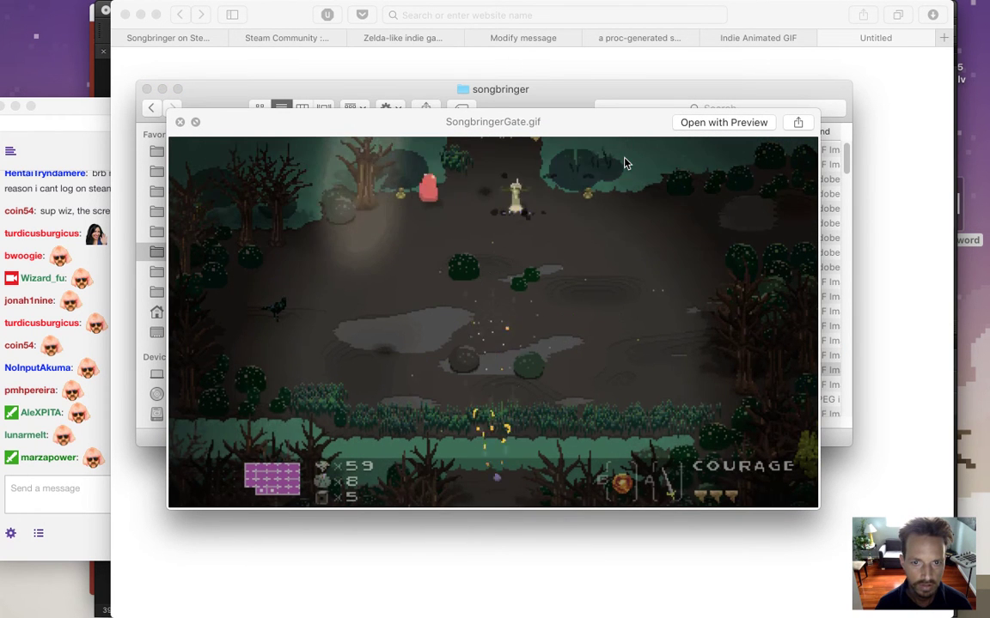
{"action": "key", "text": "Up"}
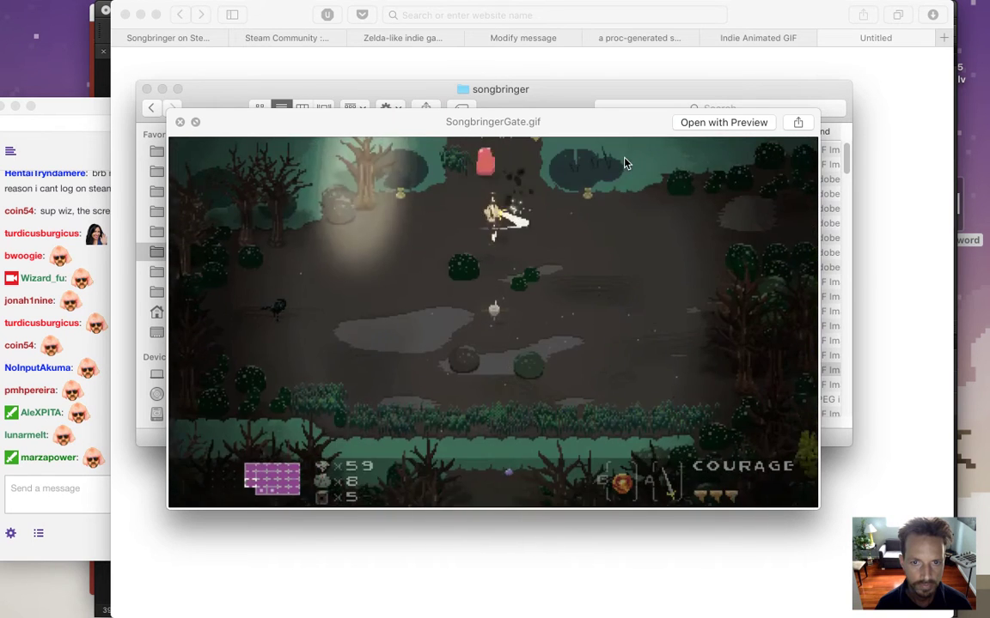
Return to SongbringerMayhem.gif in the file list and preview it again.
{"action": "key", "text": "space"}
{"action": "key", "text": "Up"}
{"action": "key", "text": "Up"}
{"action": "key", "text": "Up"}
{"action": "key", "text": "Up"}
{"action": "key", "text": "Up"}
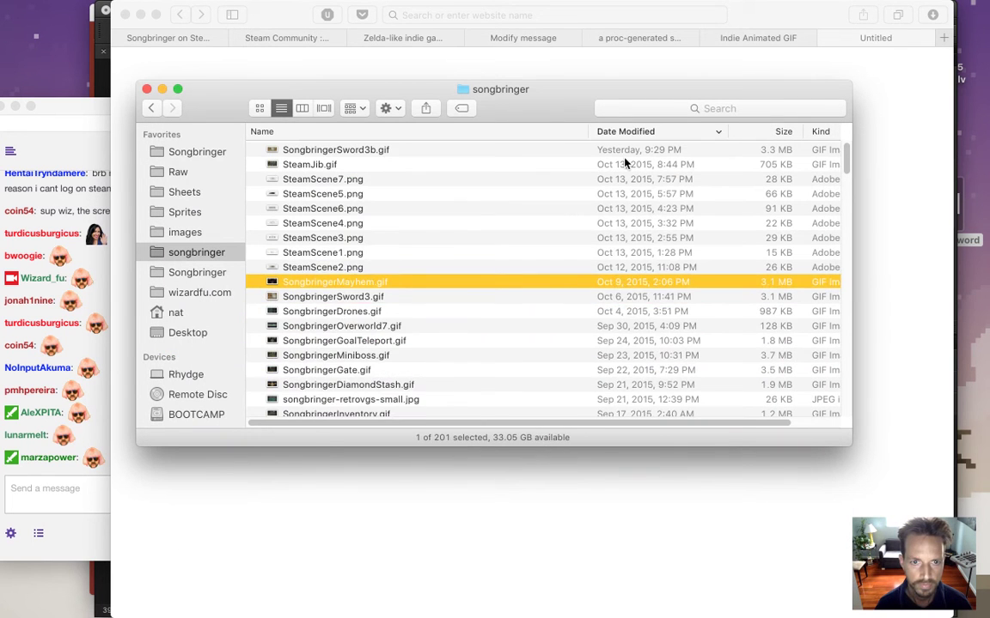
{"action": "key", "text": "space"}
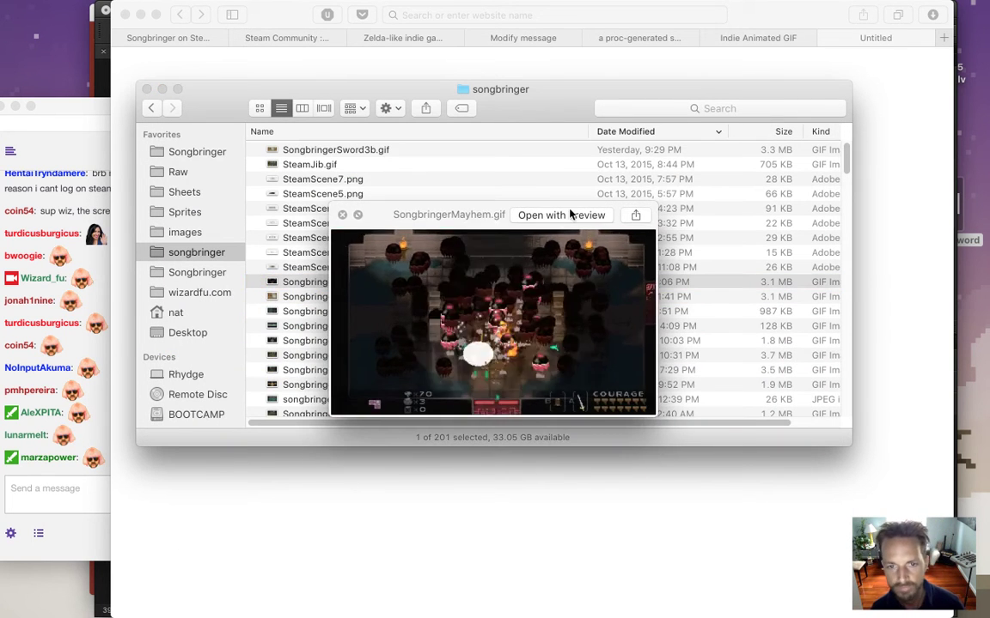
Open SongbringerMayhem.gif in Adobe Photoshop CS6 and close the SongbringerSword3b.gif document without saving.
{"action": "key", "text": "space"}
{"action": "right_click", "coordinate": [357, 290]}
{"action": "mouse_move", "coordinate": [430, 293]}
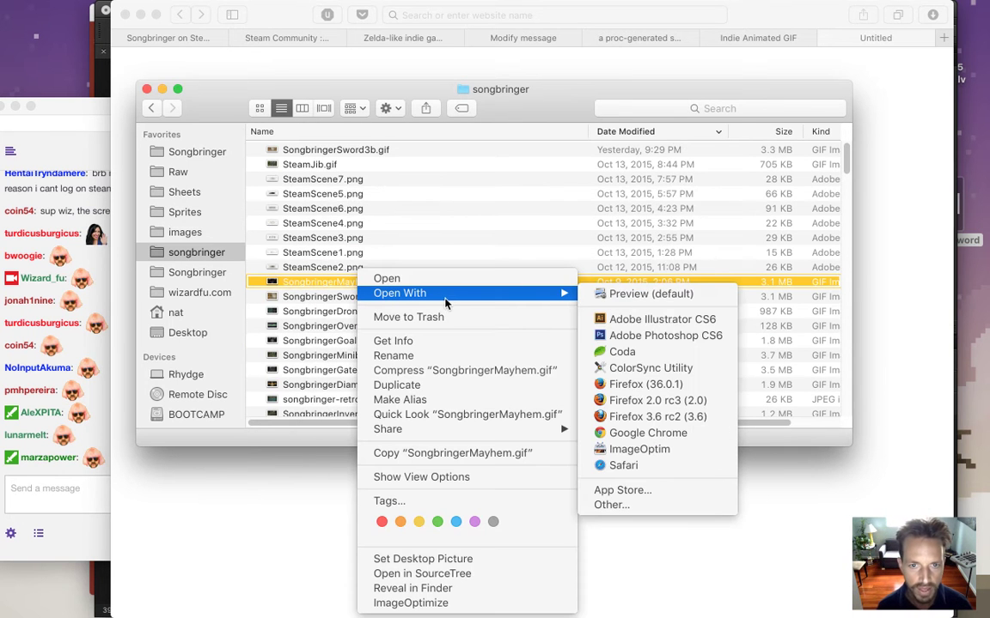
{"action": "left_click", "coordinate": [614, 335]}
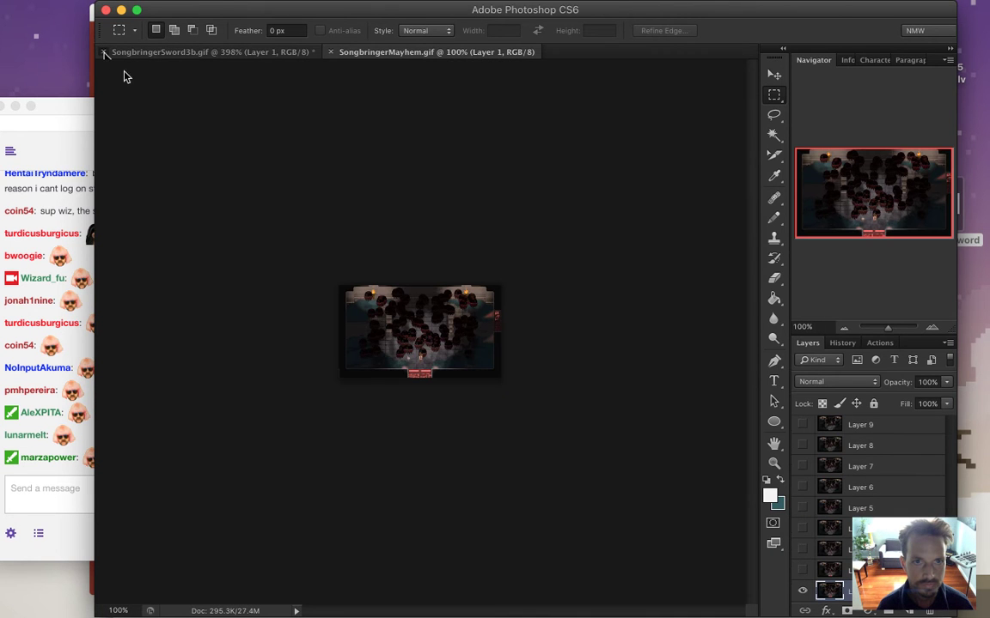
{"action": "left_click", "coordinate": [104, 53]}
{"action": "left_click", "coordinate": [448, 229]}
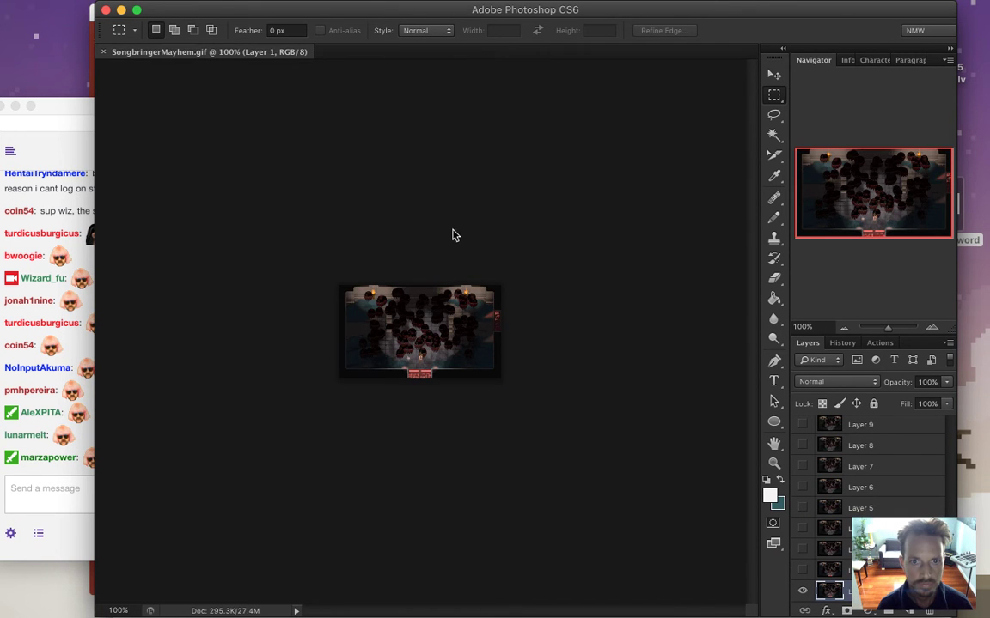
Marquee-select a full-width band about 148 px tall across the room, leaving out the torches and the lower gate.
{"action": "left_click_drag", "start_coordinate": [434, 258], "coordinate": [499, 361]}
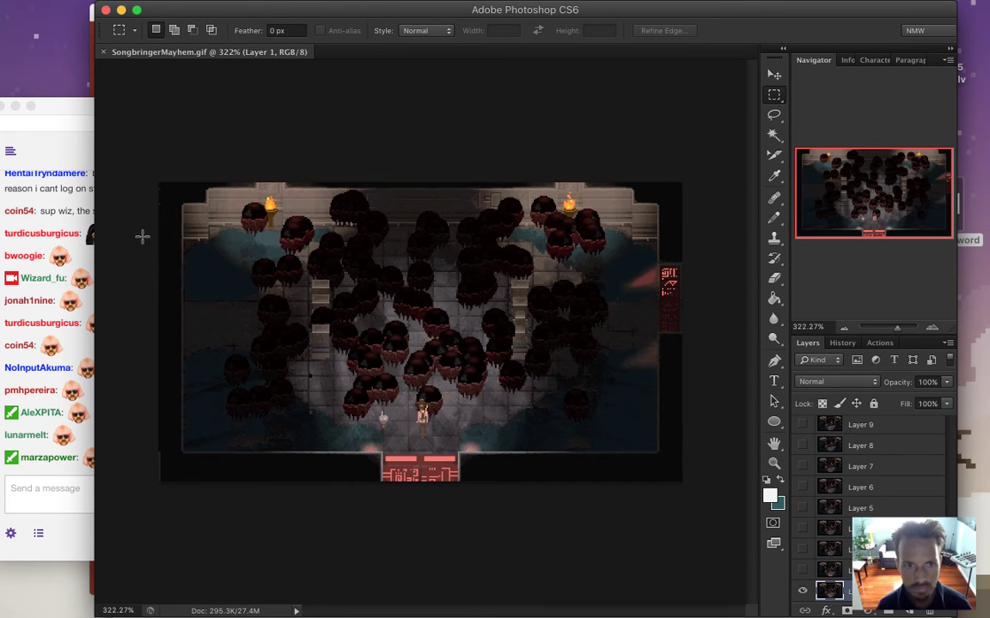
{"action": "left_click_drag", "start_coordinate": [147, 251], "coordinate": [720, 434]}
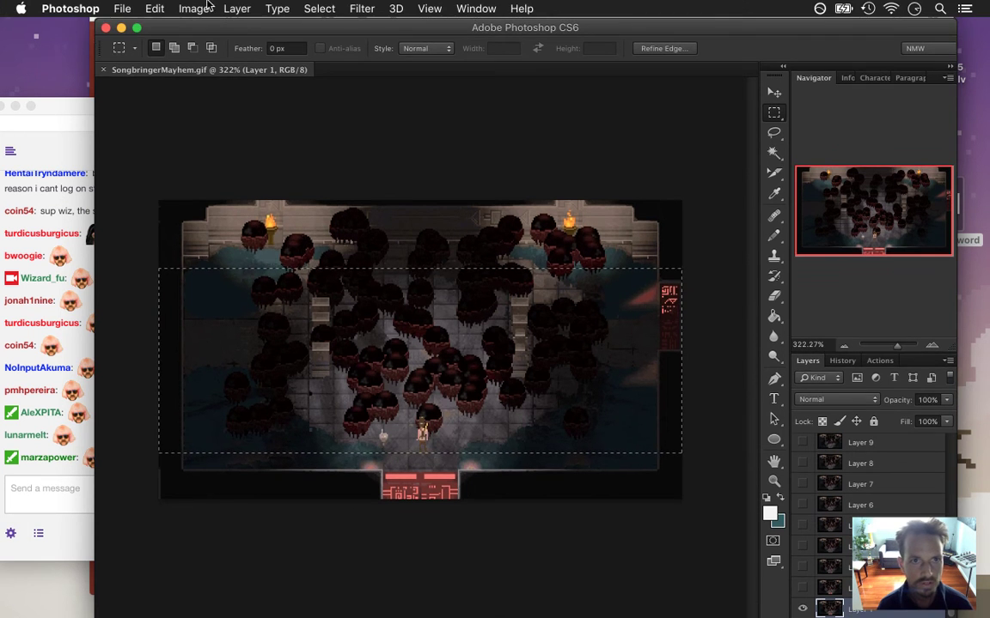
Crop the SongbringerMayhem image to the selected band and clear the selection.
{"action": "left_click", "coordinate": [193, 9]}
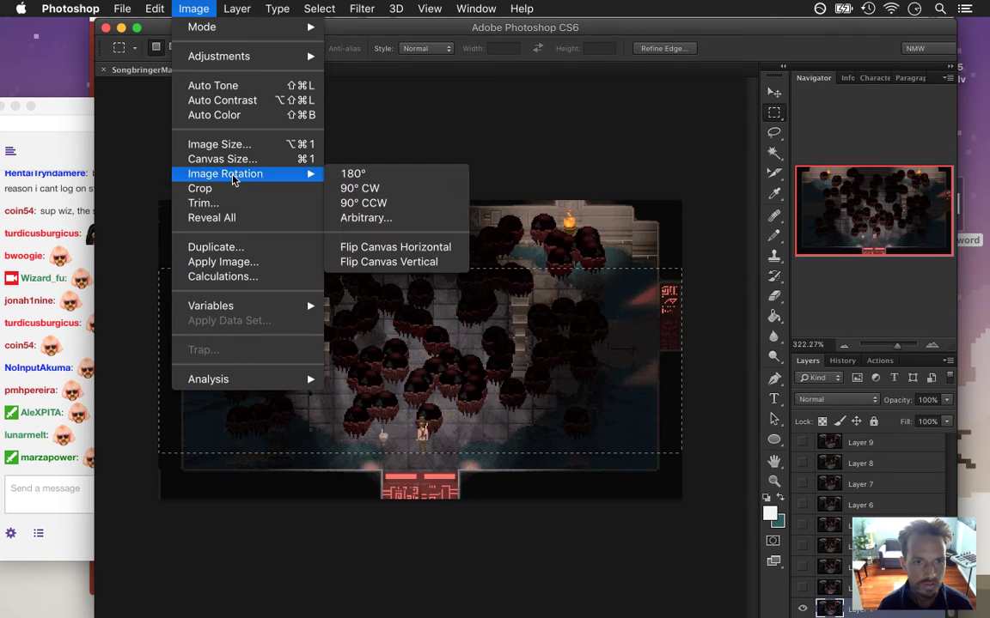
{"action": "left_click", "coordinate": [230, 189]}
{"action": "left_click", "coordinate": [339, 167]}
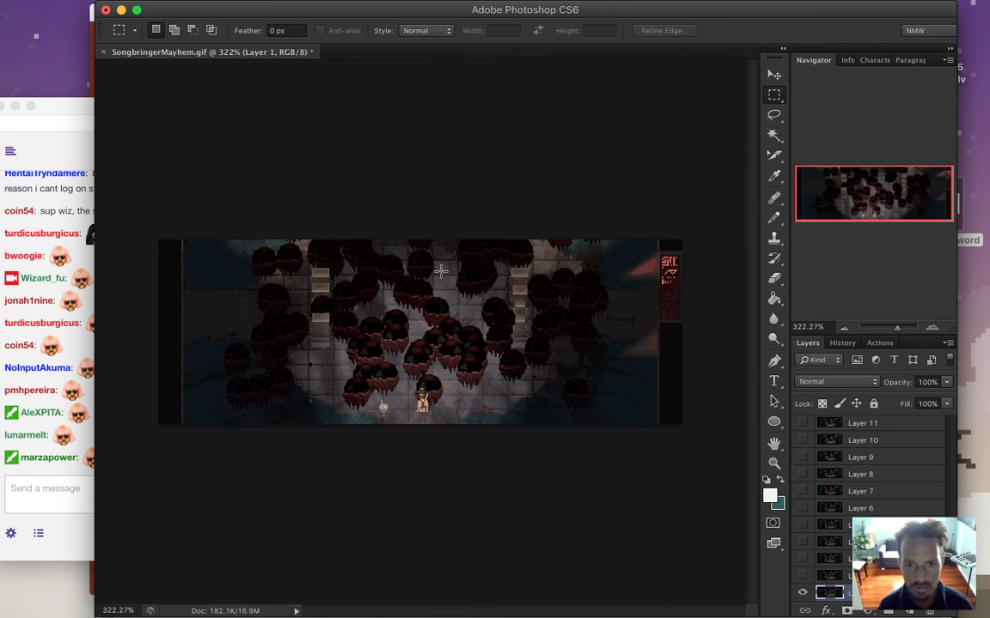
Test the cropped GIF in Save for Web at a width of 690 px, and cancel the export.
{"action": "key", "text": "super+alt+shift+s"}
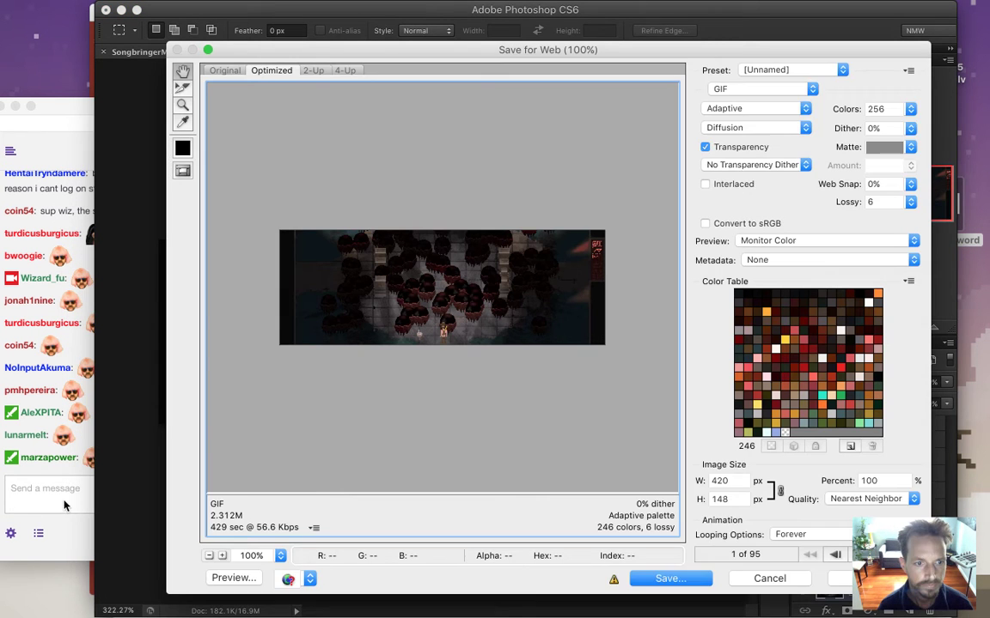
{"action": "left_click", "coordinate": [64, 500]}
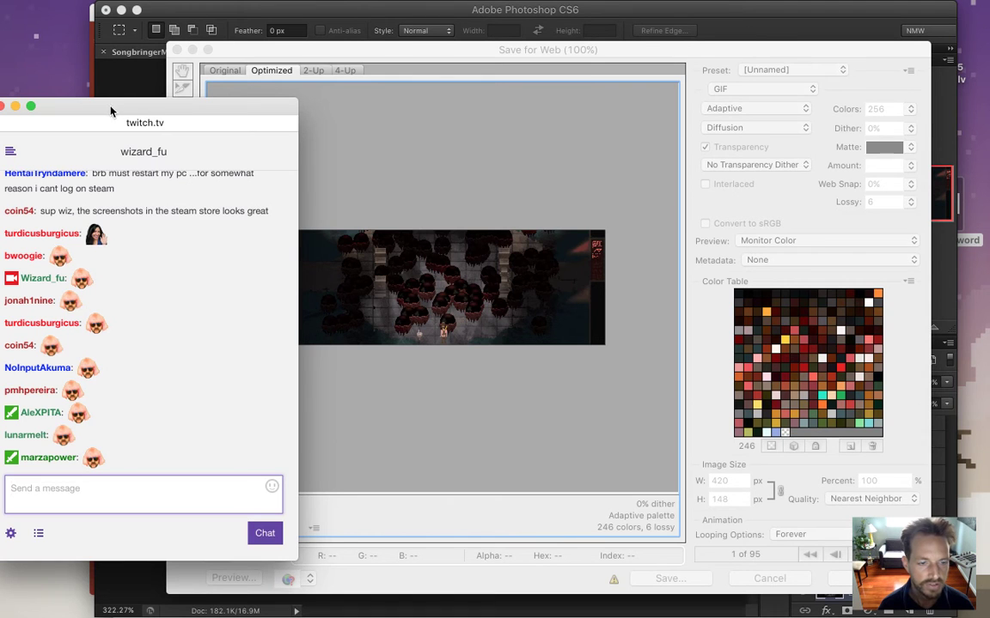
{"action": "left_click", "coordinate": [589, 67]}
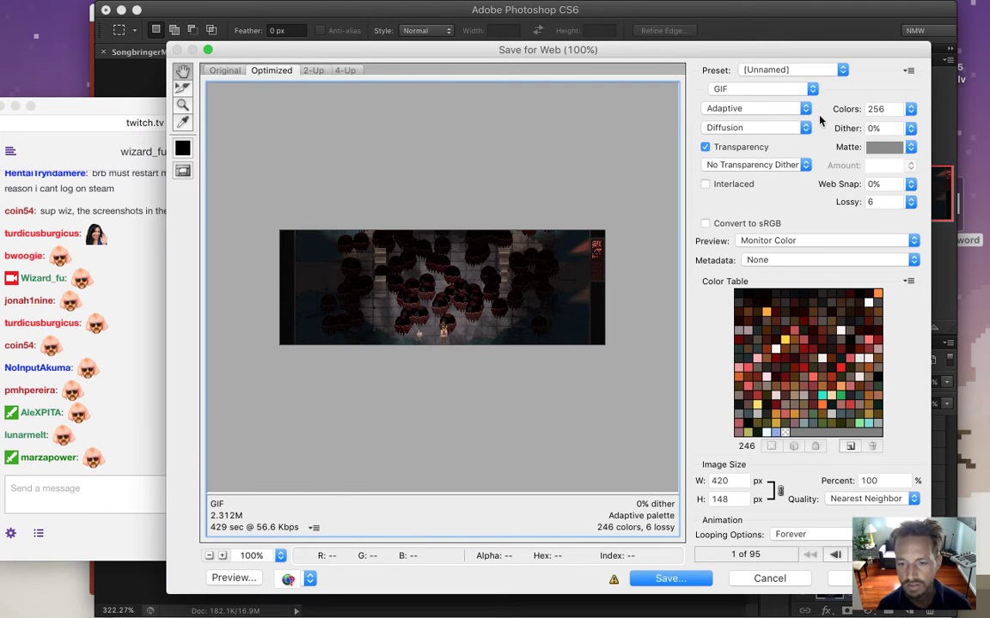
{"action": "double_click", "coordinate": [736, 483]}
{"action": "type", "text": "690"}
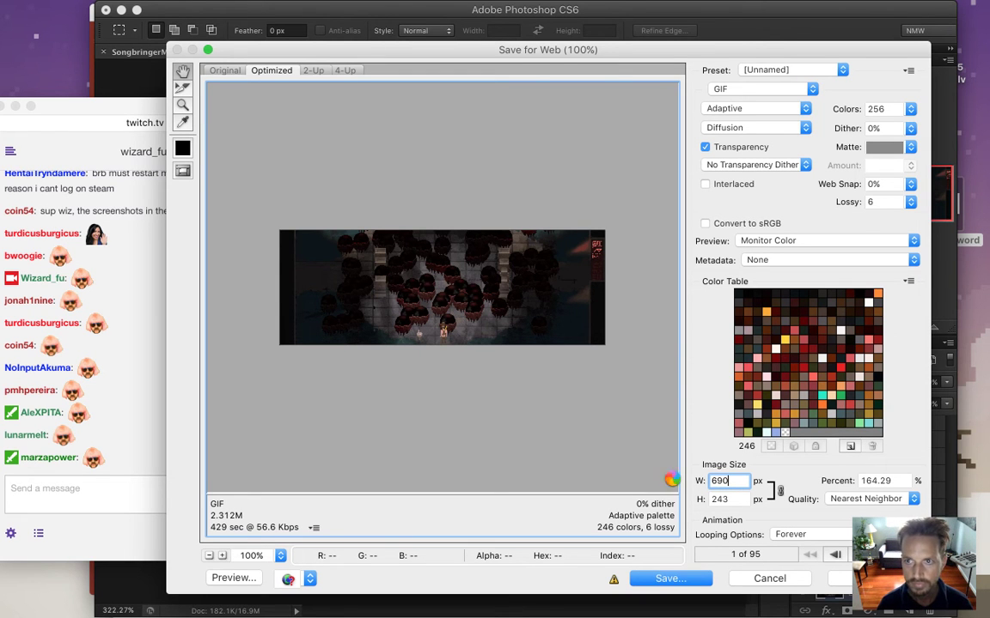
{"action": "key", "text": "Tab"}
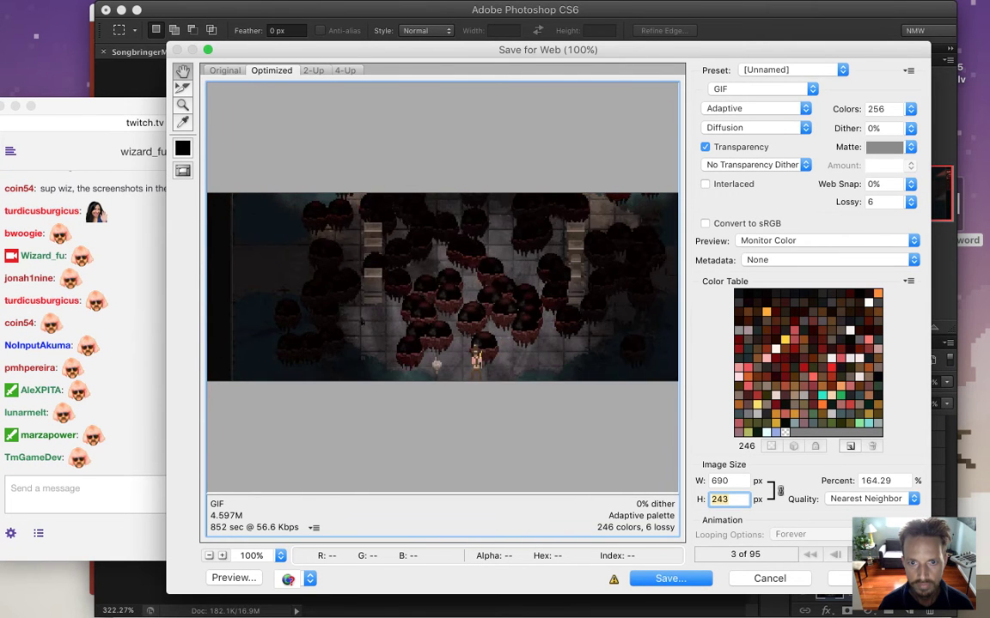
{"action": "left_click", "coordinate": [770, 579]}
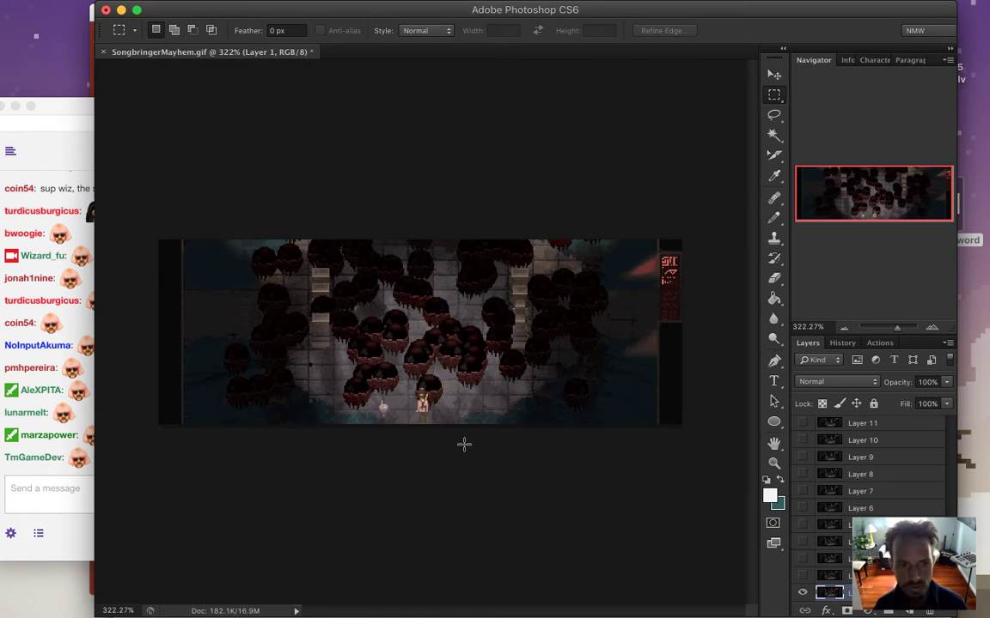
Read the newest Twitch chat message and undo the crop of the SongbringerMayhem image, restoring the selection.
{"action": "left_click", "coordinate": [77, 488]}
{"action": "left_click_drag", "start_coordinate": [82, 458], "coordinate": [128, 458]}
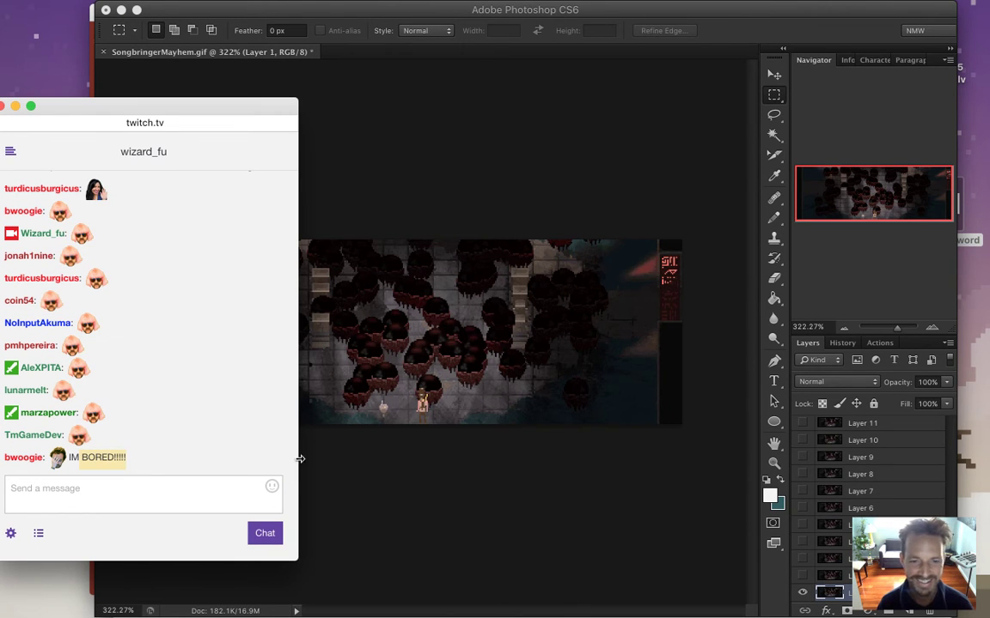
{"action": "left_click", "coordinate": [417, 449]}
{"action": "key", "text": "super+alt+z"}
{"action": "key", "text": "super+alt+z"}
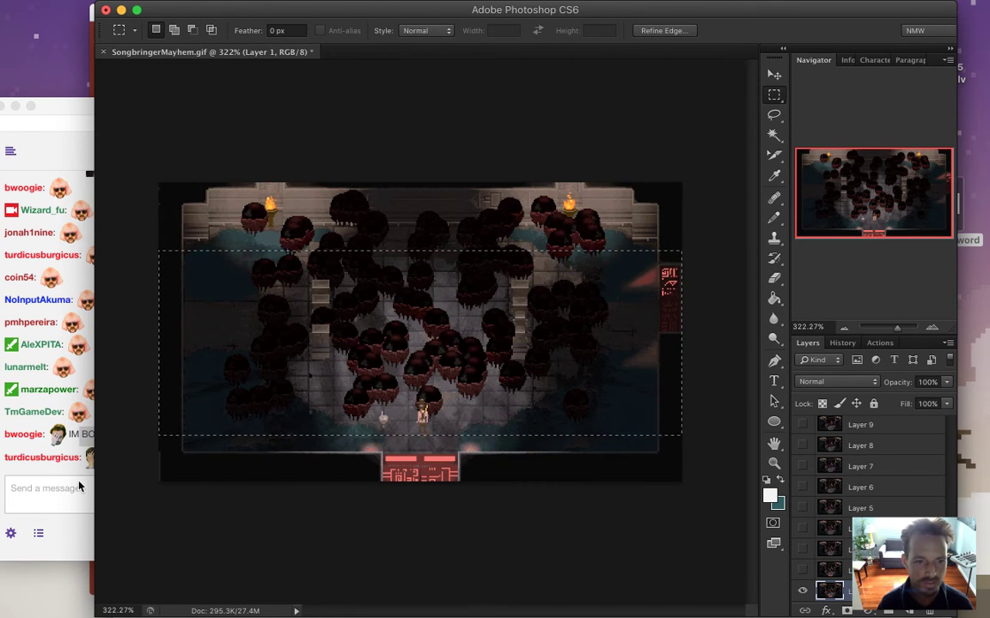
Extend the full-width selection upward to include the lower edge of the room's back wall.
{"action": "left_click", "coordinate": [62, 501]}
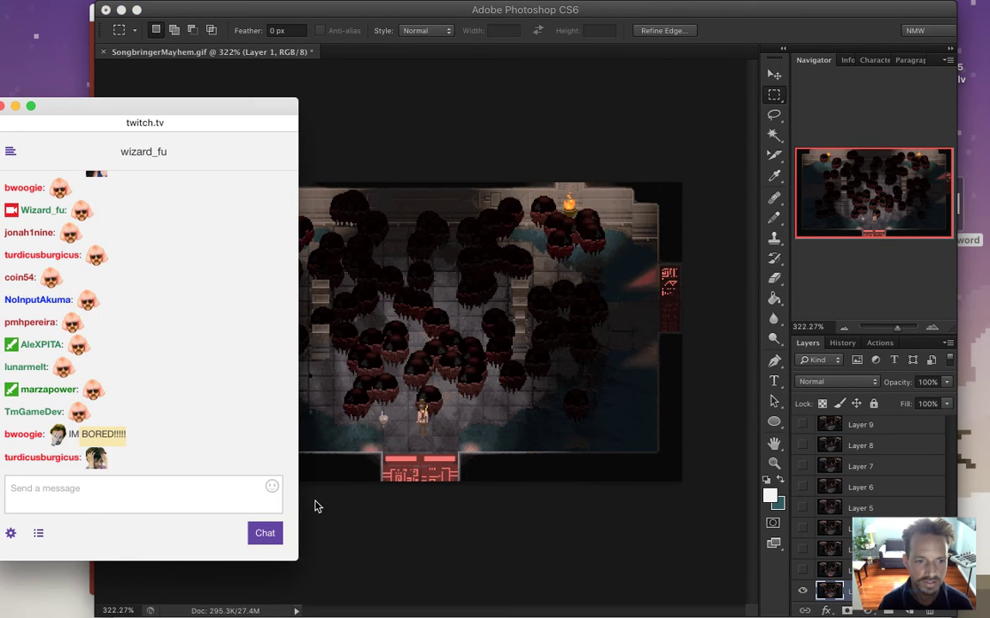
{"action": "left_click", "coordinate": [358, 521]}
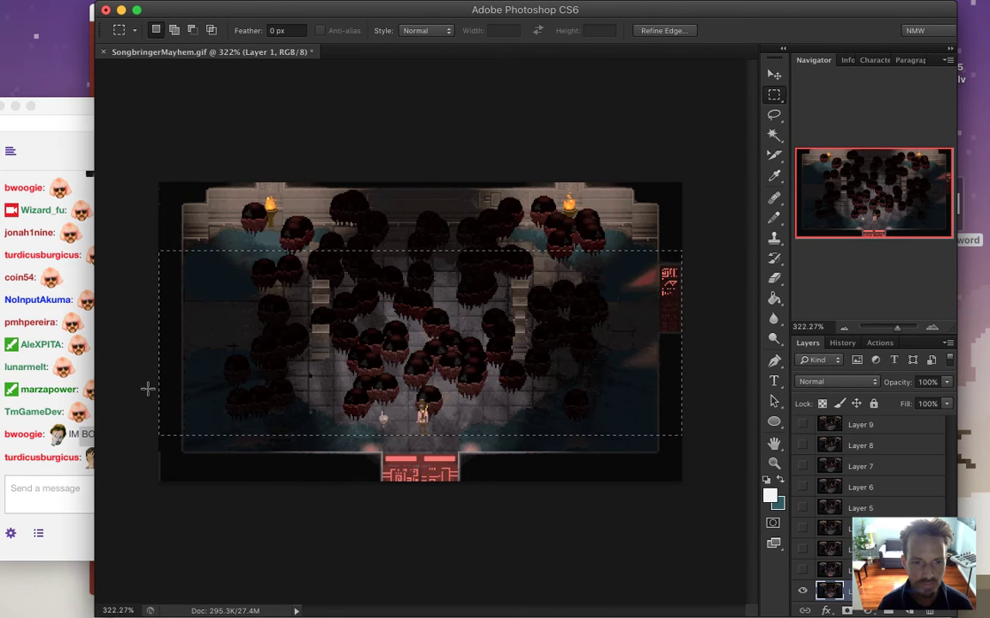
{"action": "left_click_drag", "start_coordinate": [160, 273], "coordinate": [751, 229]}
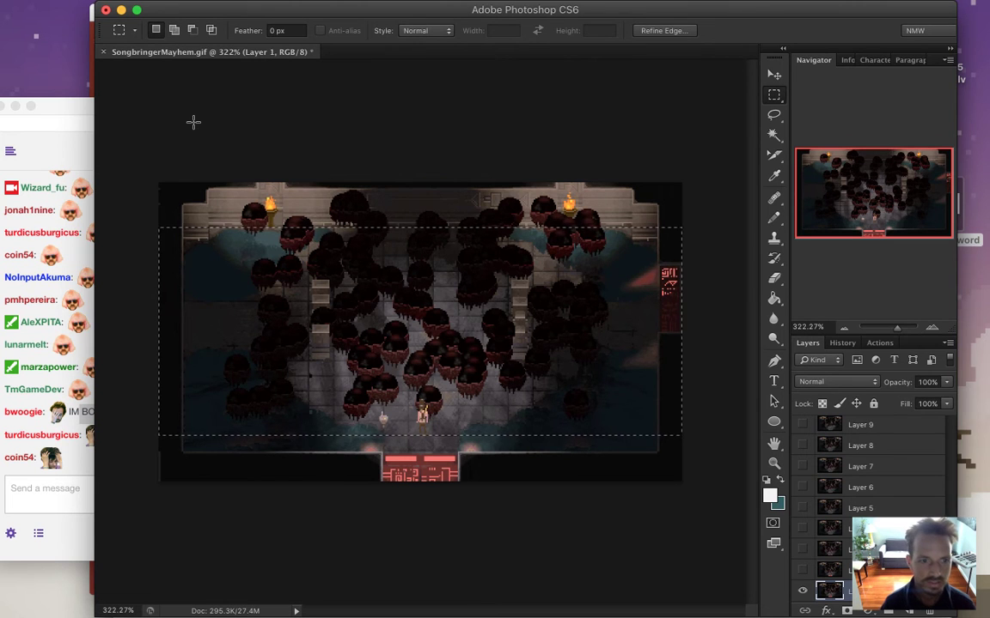
{"action": "key", "text": "shift+alt"}
{"action": "key", "text": "super+alt+shift+s"}
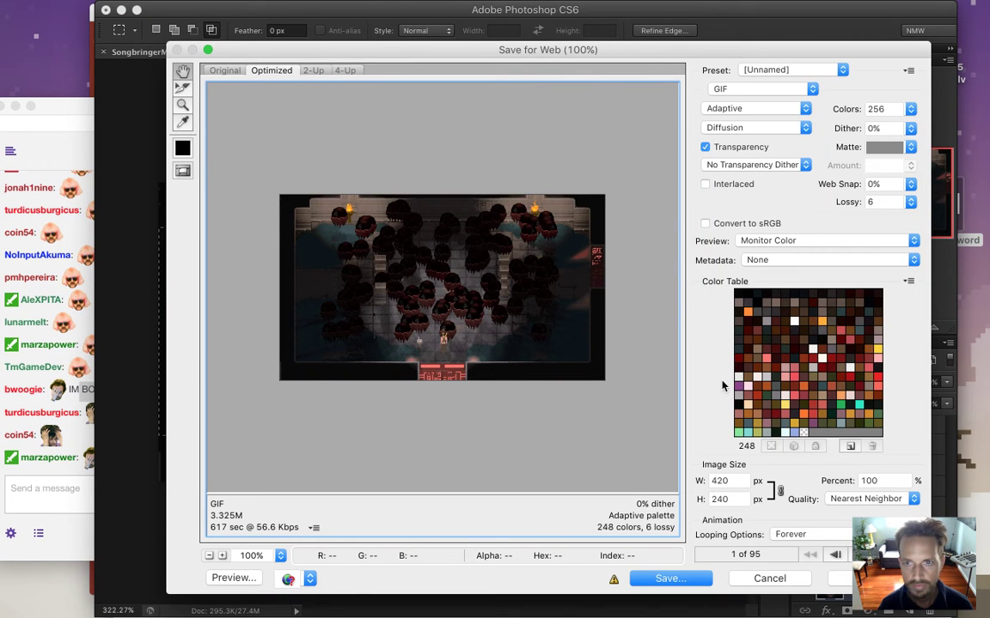
{"action": "key", "text": "Escape"}
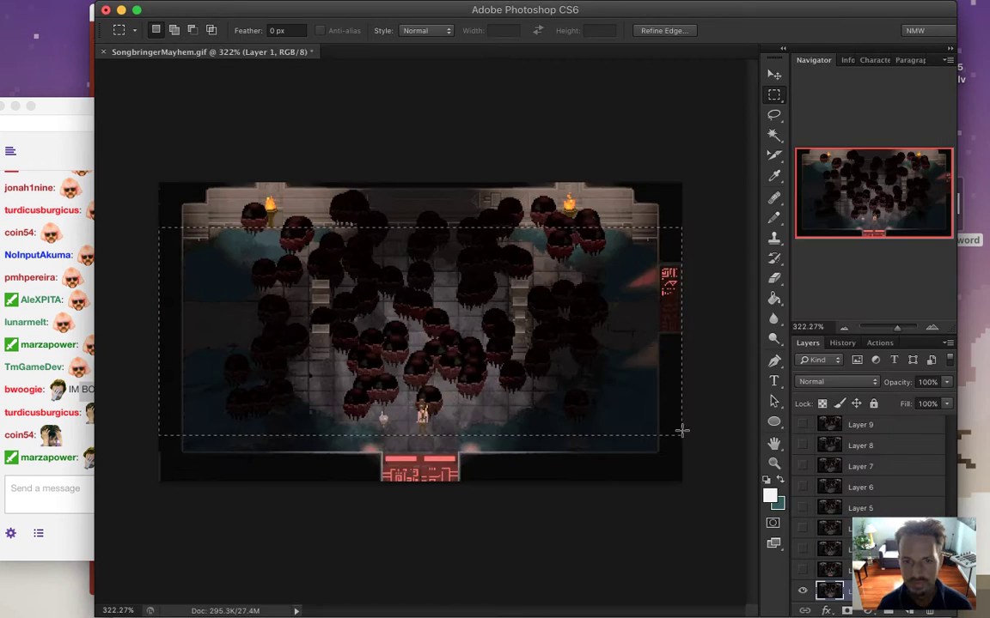
Crop the SongbringerMayhem image to the taller full-width selection and clear the selection.
{"action": "left_click", "coordinate": [193, 8]}
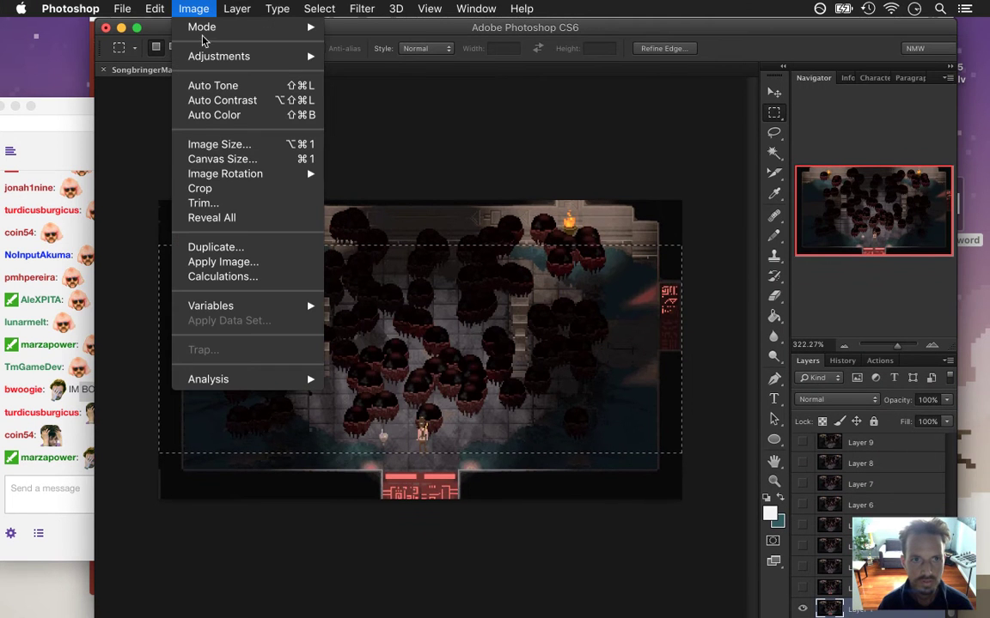
{"action": "left_click", "coordinate": [93, 455]}
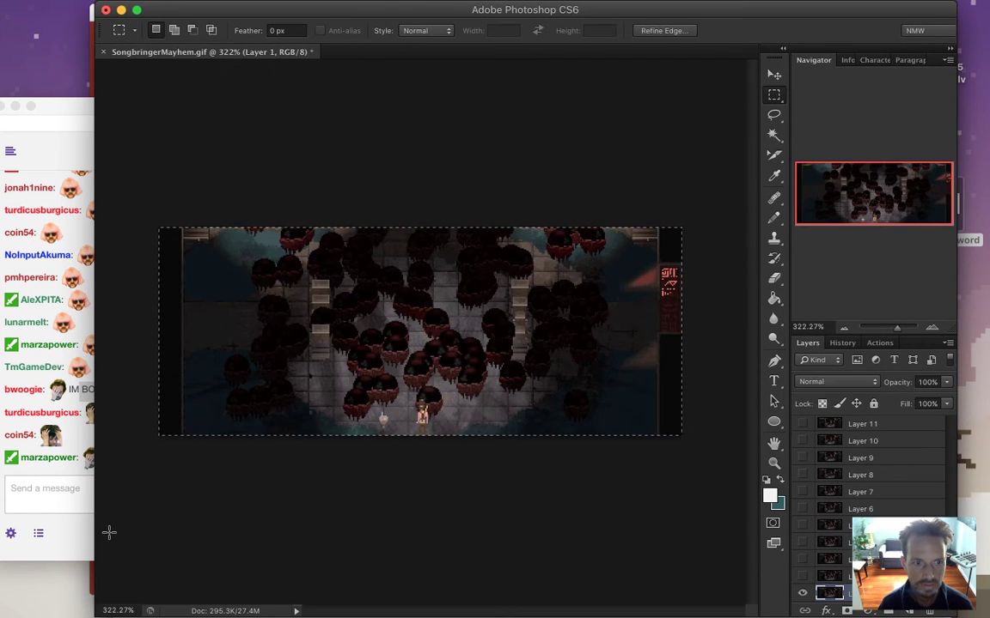
{"action": "left_click", "coordinate": [69, 498]}
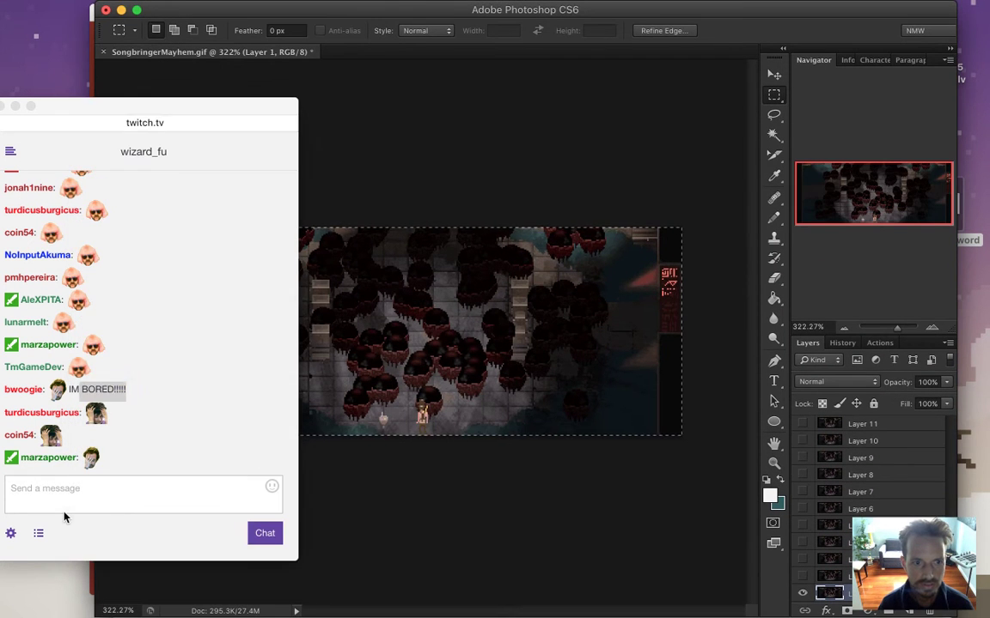
{"action": "left_click", "coordinate": [416, 521]}
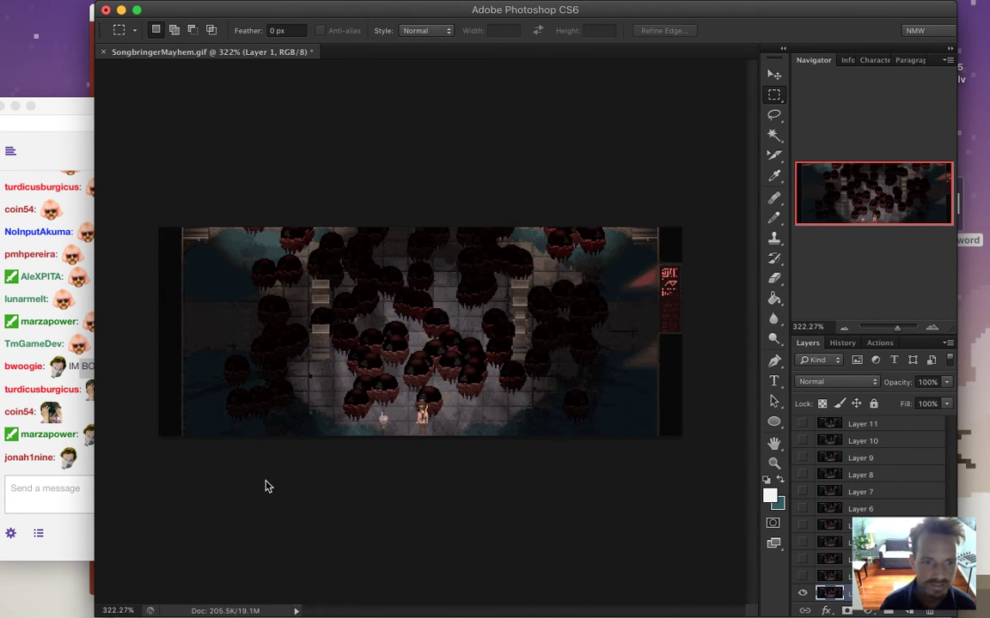
Export the cropped GIF for the web at a width of 690 px, saving it as SongbringerMayhem.gif on the Desktop.
{"action": "key", "text": "super+alt+shift+s"}
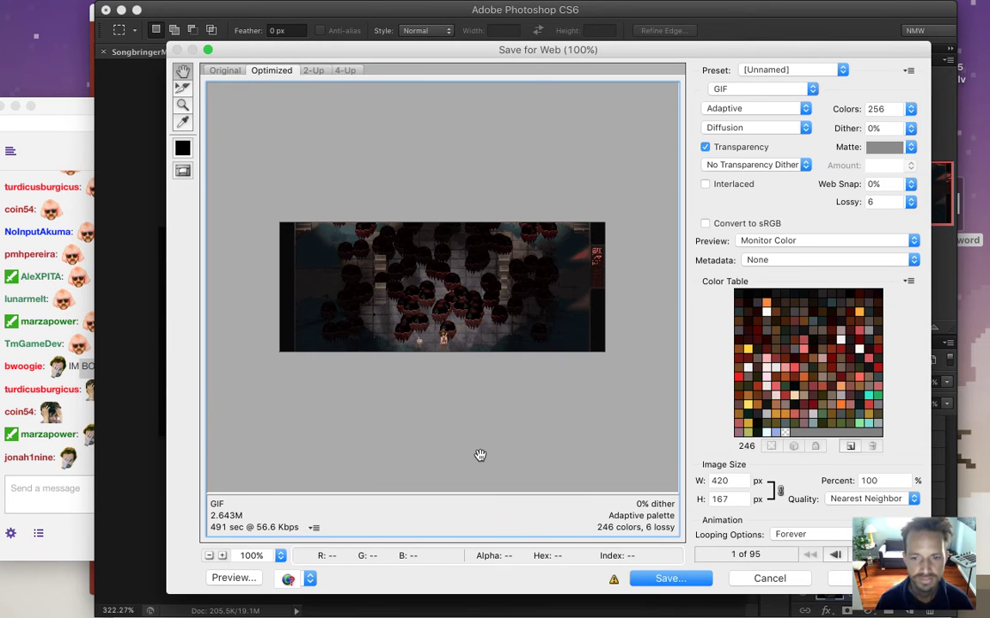
{"action": "double_click", "coordinate": [729, 480]}
{"action": "type", "text": "690"}
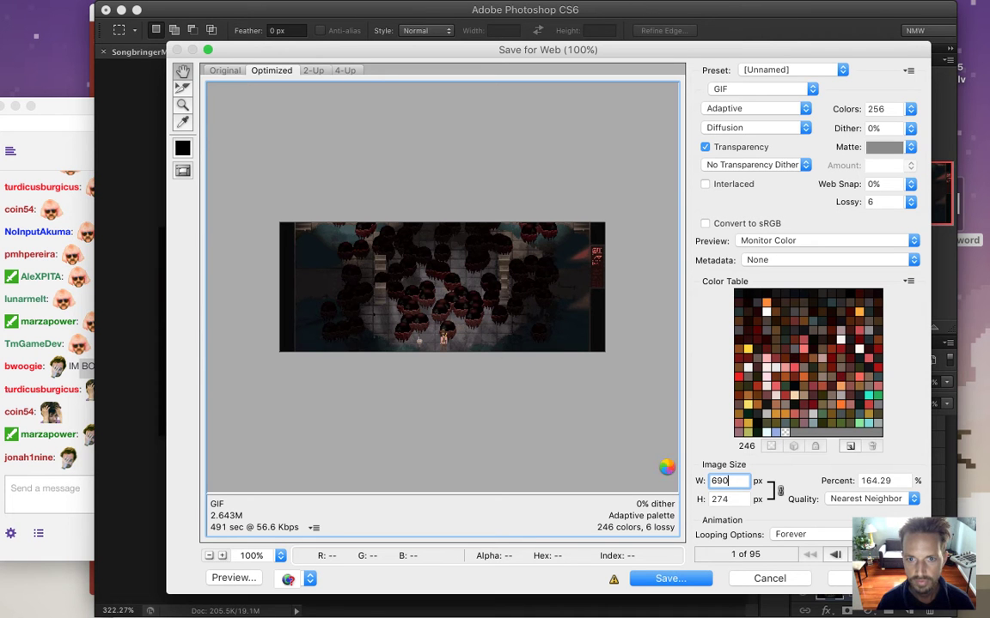
{"action": "key", "text": "Tab"}
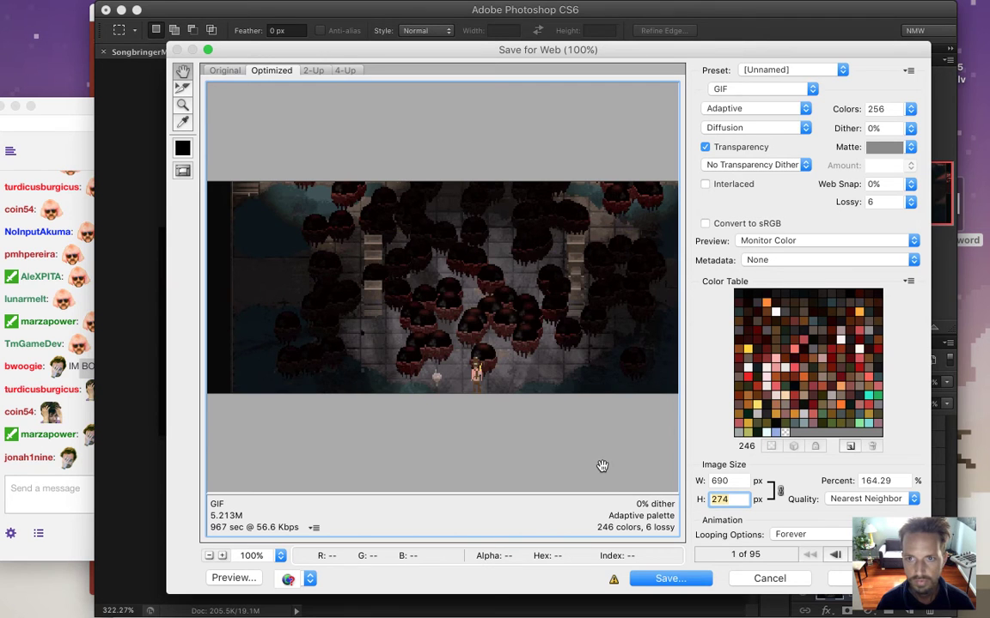
{"action": "left_click", "coordinate": [659, 583]}
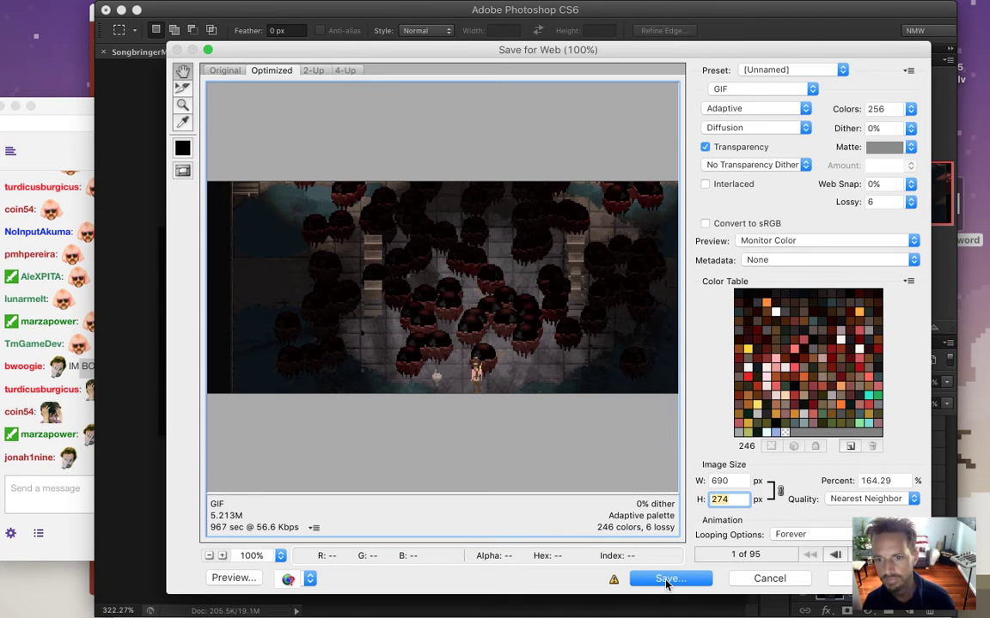
{"action": "left_click", "coordinate": [668, 582]}
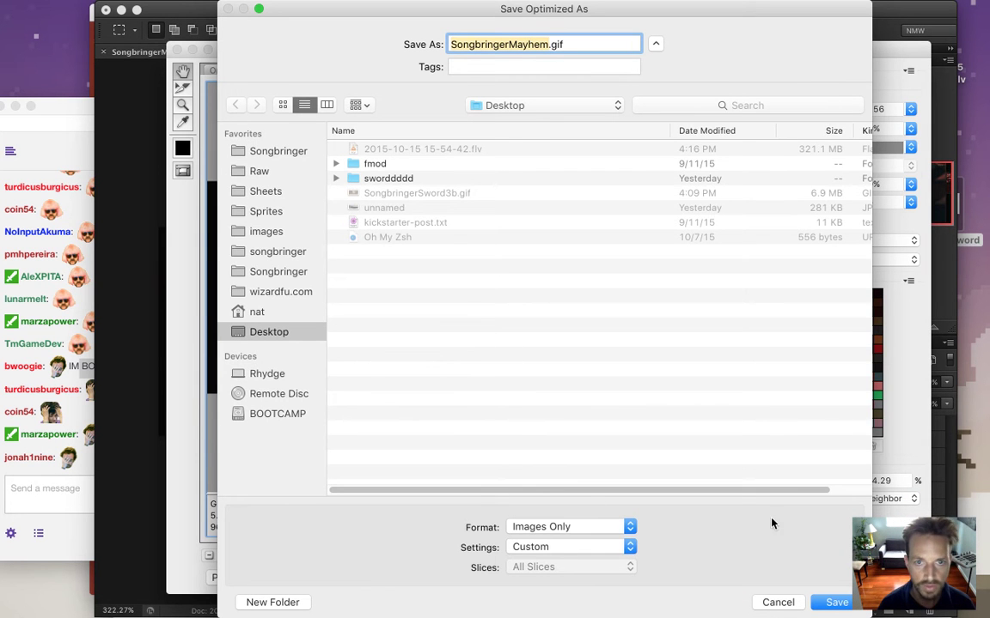
{"action": "left_click", "coordinate": [822, 605]}
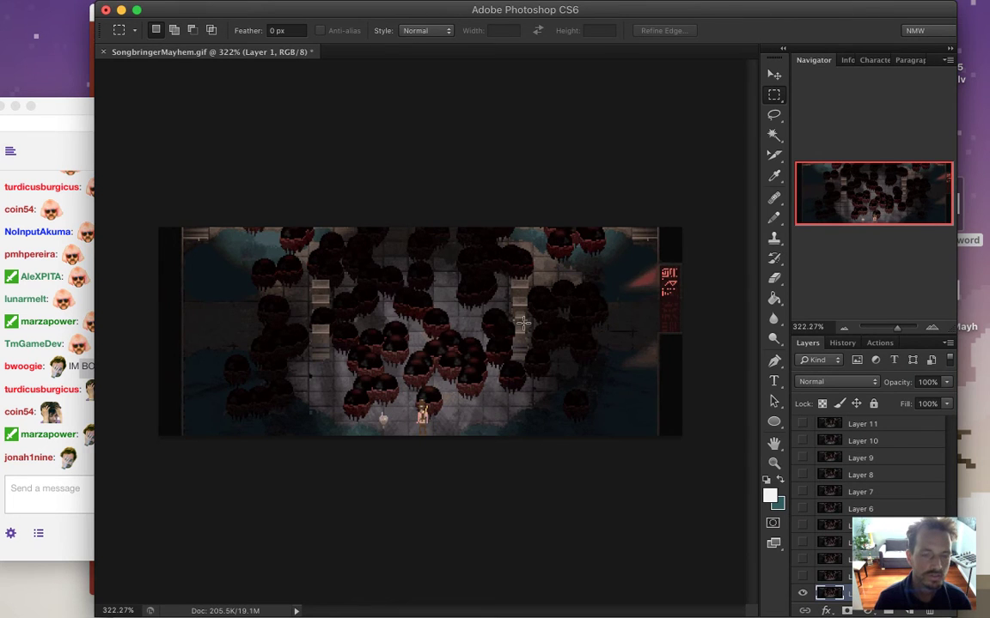
Switch to Safari and add SongbringerMayhem.gif from the desktop to Giphy's upload page.
{"action": "key", "text": "super+Tab"}
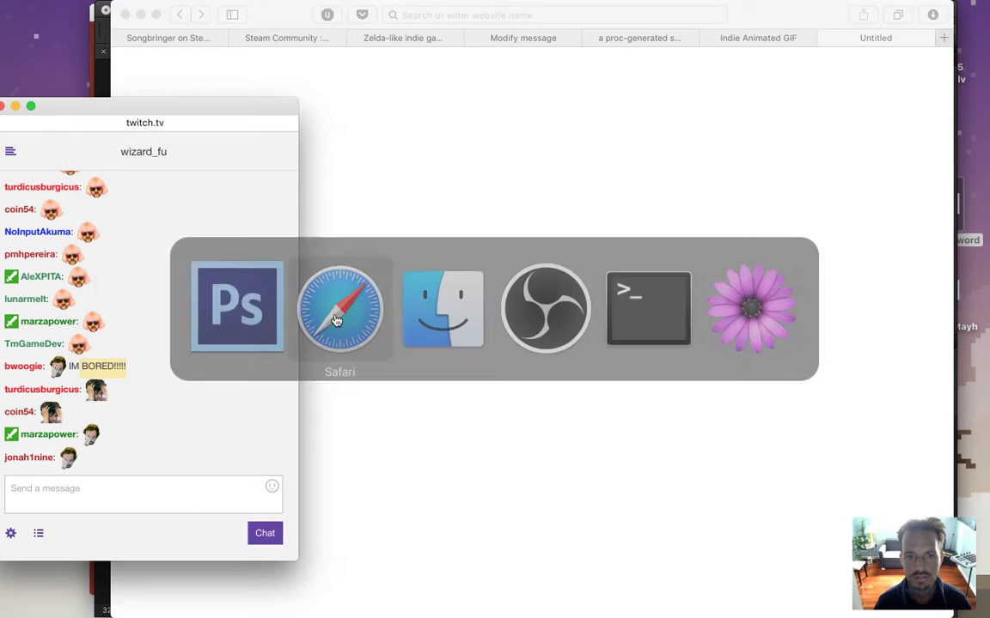
{"action": "left_click", "coordinate": [825, 39]}
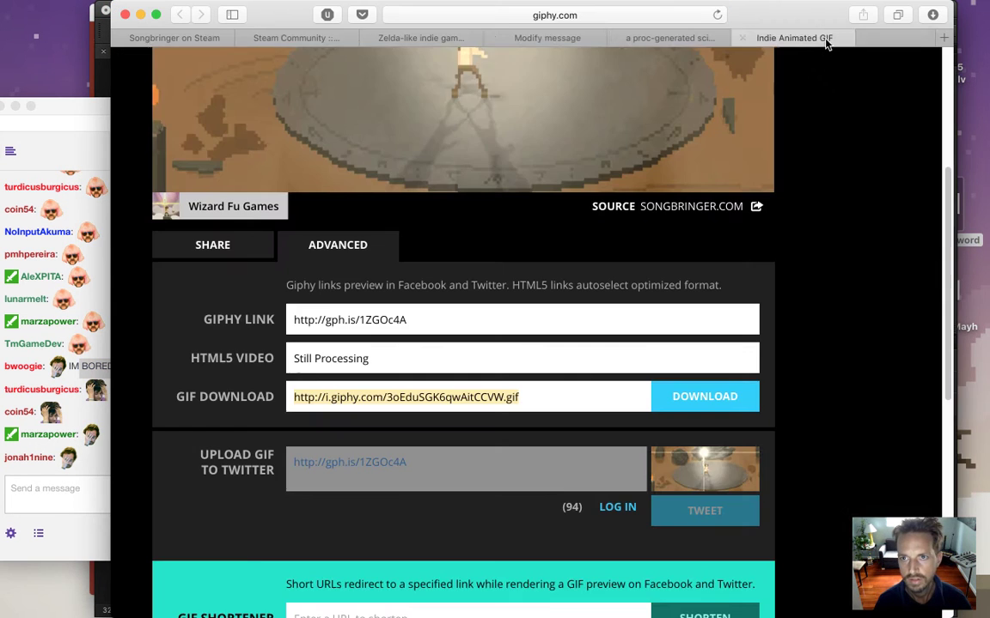
{"action": "key", "text": "super+r"}
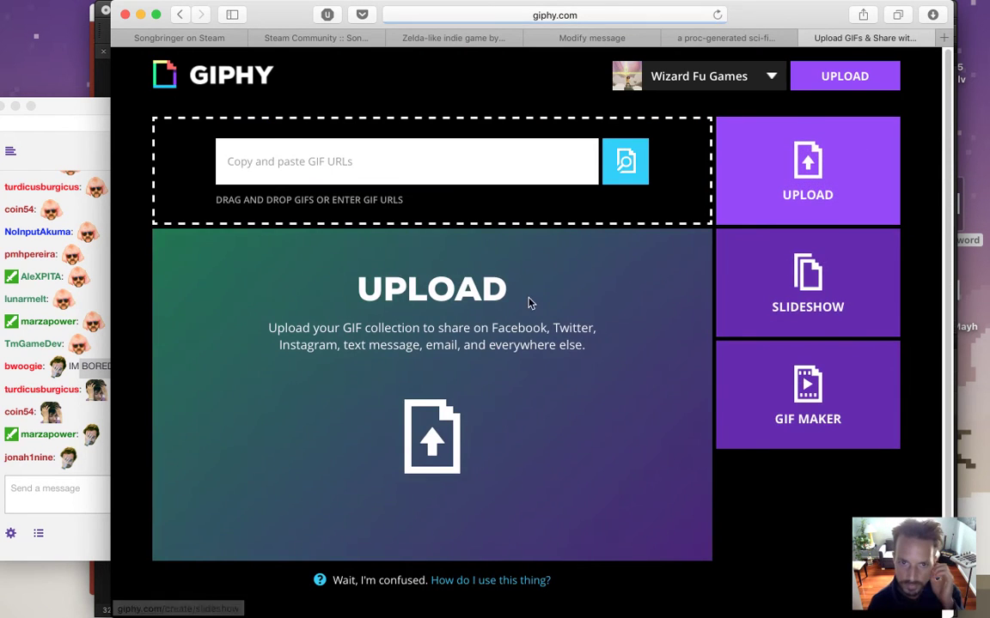
{"action": "mouse_move", "coordinate": [942, 614]}
{"action": "left_click_drag", "start_coordinate": [927, 288], "coordinate": [565, 427]}
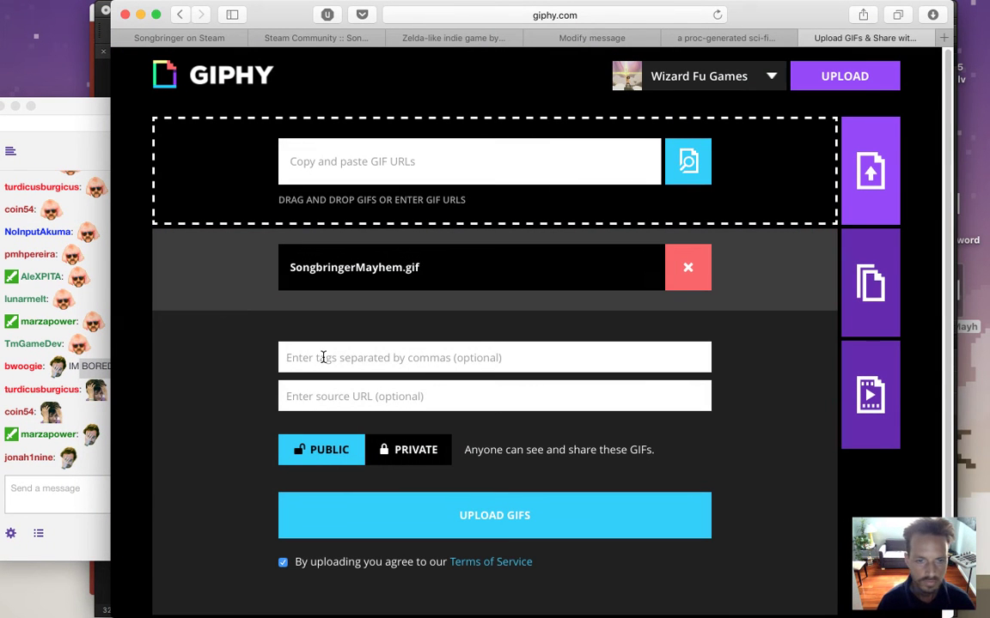
{"action": "type", "text": "gmaing"}
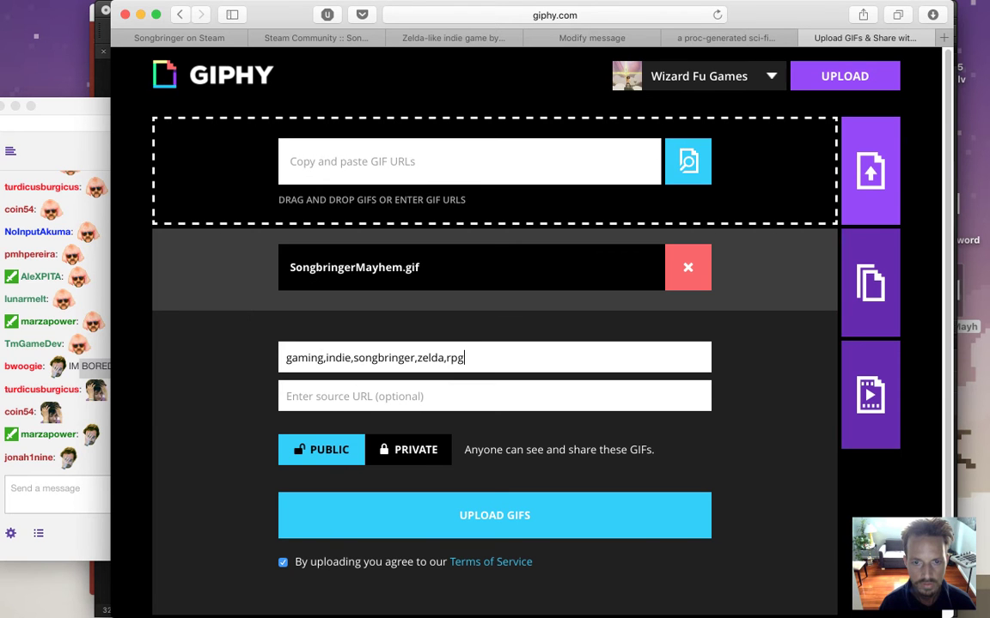
{"action": "type", "text": "action"}
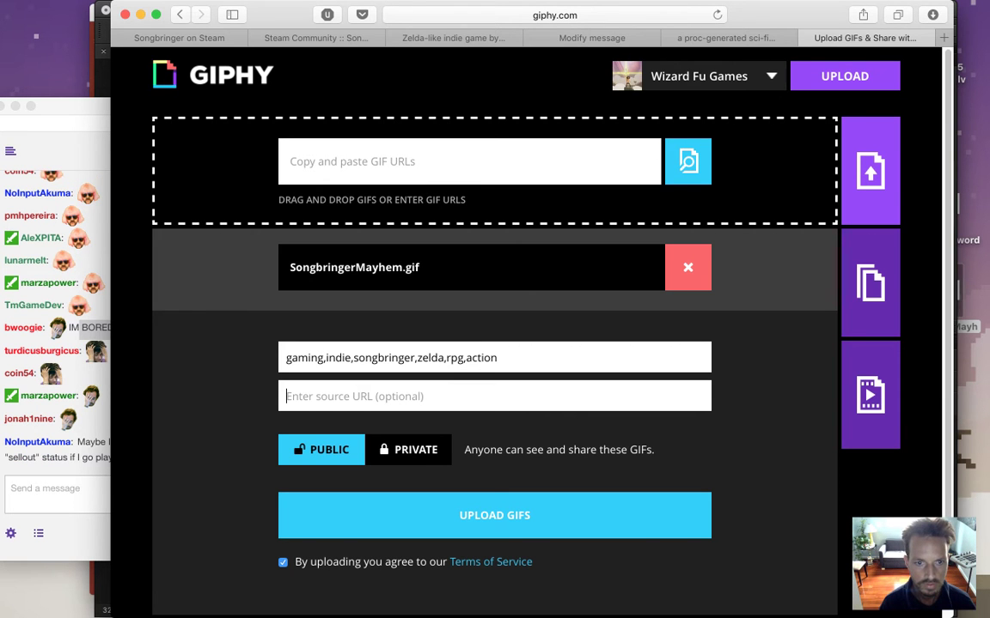
{"action": "type", "text": "http://songbringer.com"}
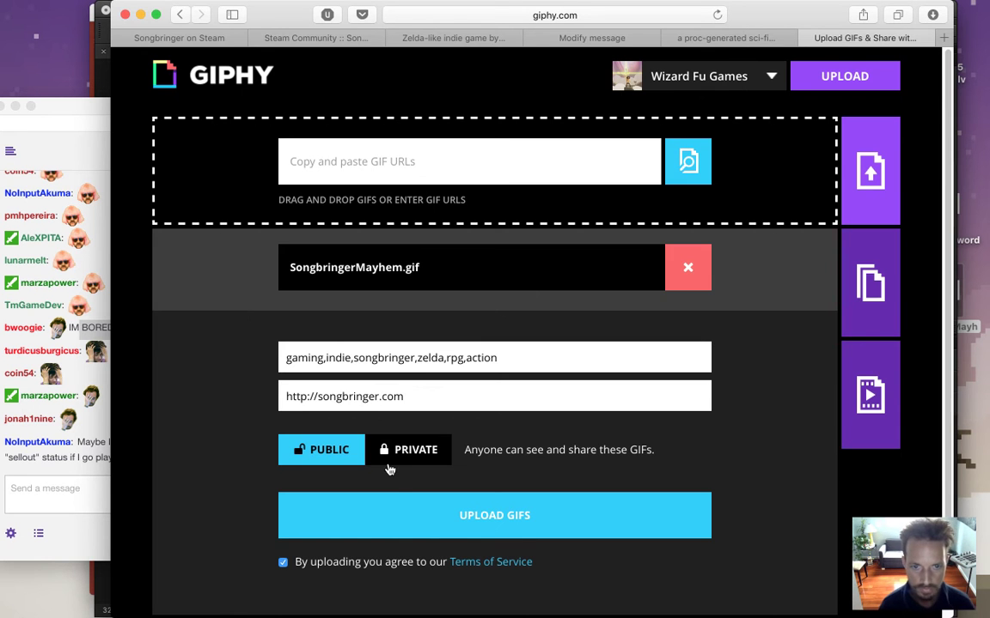
{"action": "left_click", "coordinate": [403, 515]}
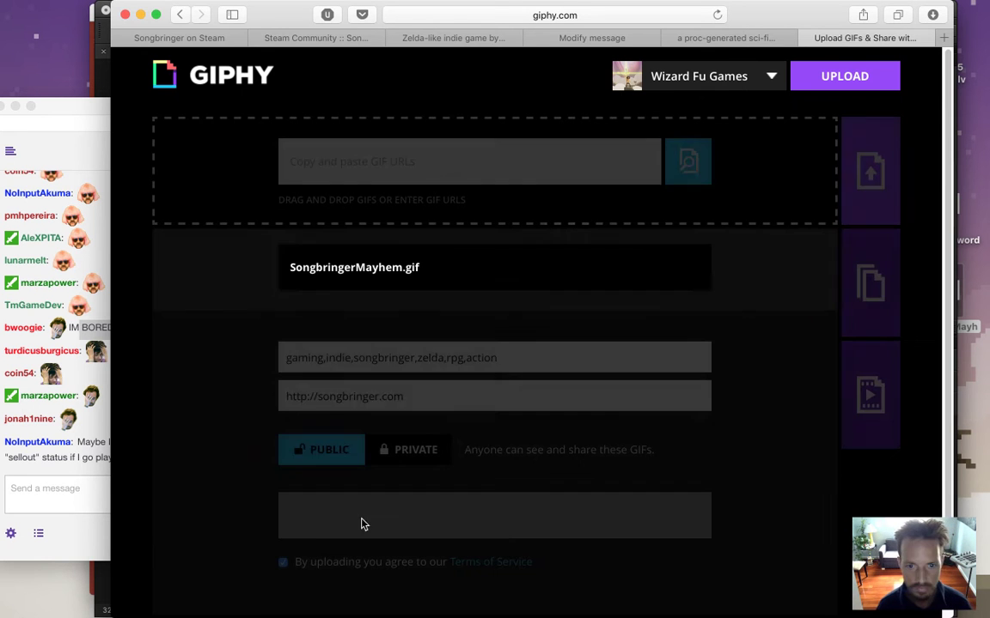
Read the newest Twitch chat message while the GIF uploads, and return to the Giphy page.
{"action": "left_click", "coordinate": [89, 501]}
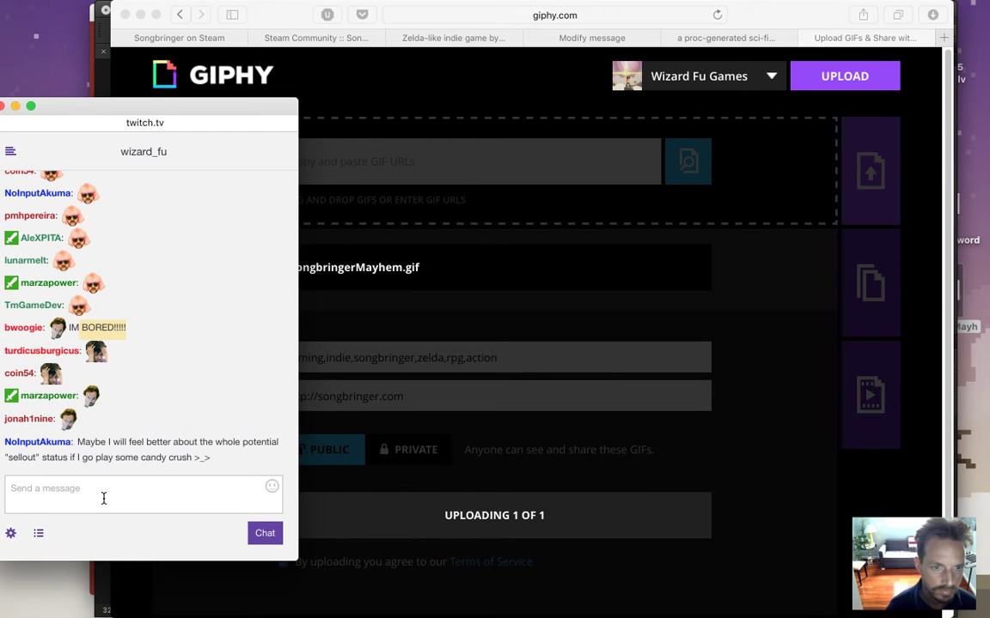
{"action": "left_click_drag", "start_coordinate": [79, 444], "coordinate": [210, 462]}
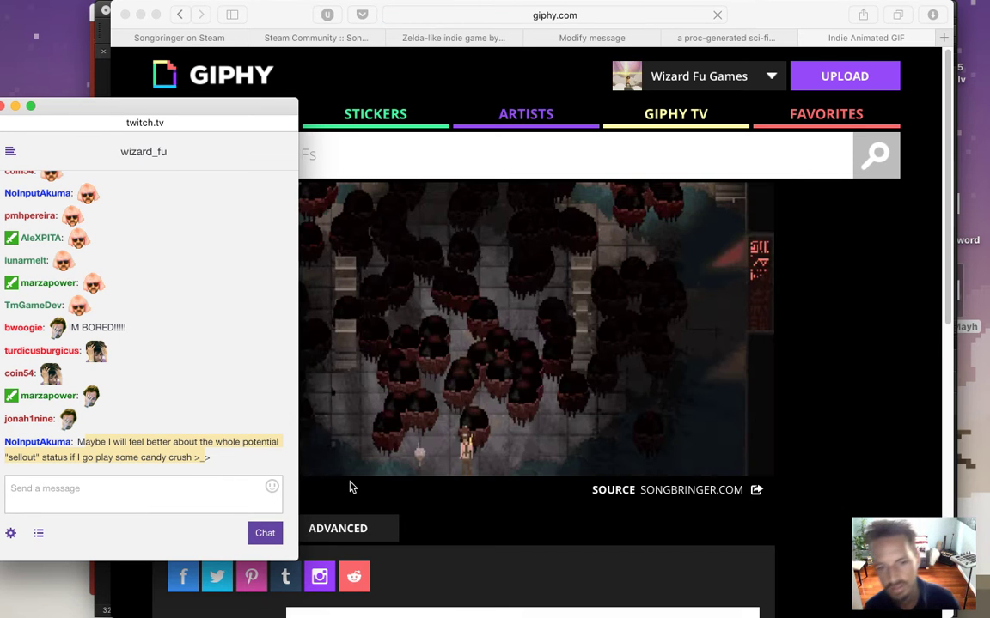
{"action": "left_click", "coordinate": [451, 539]}
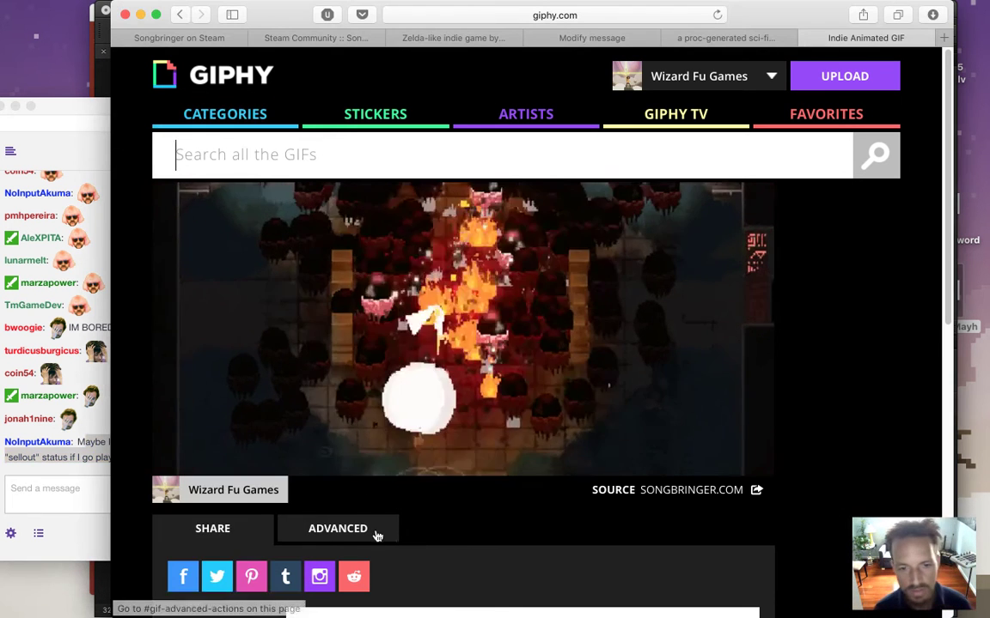
Show the advanced sharing links of the uploaded Mayhem GIF and copy its GIF download URL.
{"action": "left_click", "coordinate": [376, 534]}
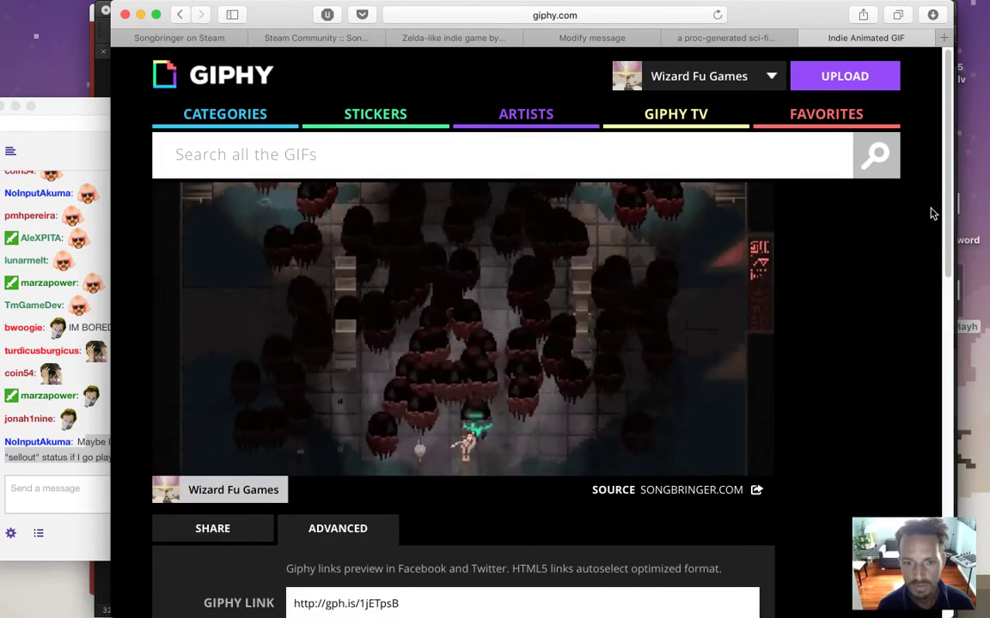
{"action": "scroll", "coordinate": [937, 258], "scroll_direction": "down", "scroll_amount": 4}
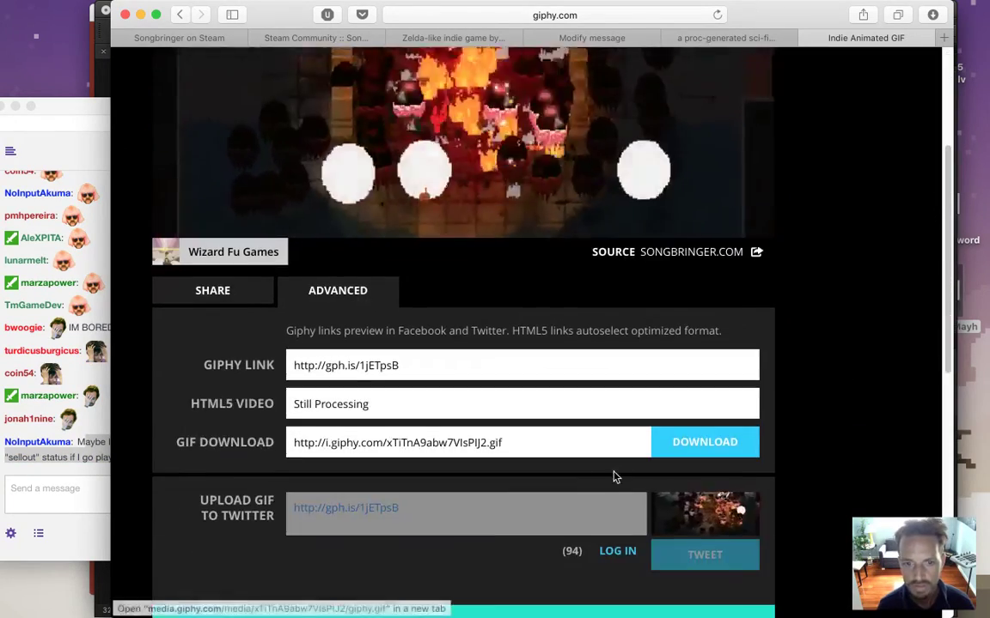
{"action": "left_click", "coordinate": [527, 447]}
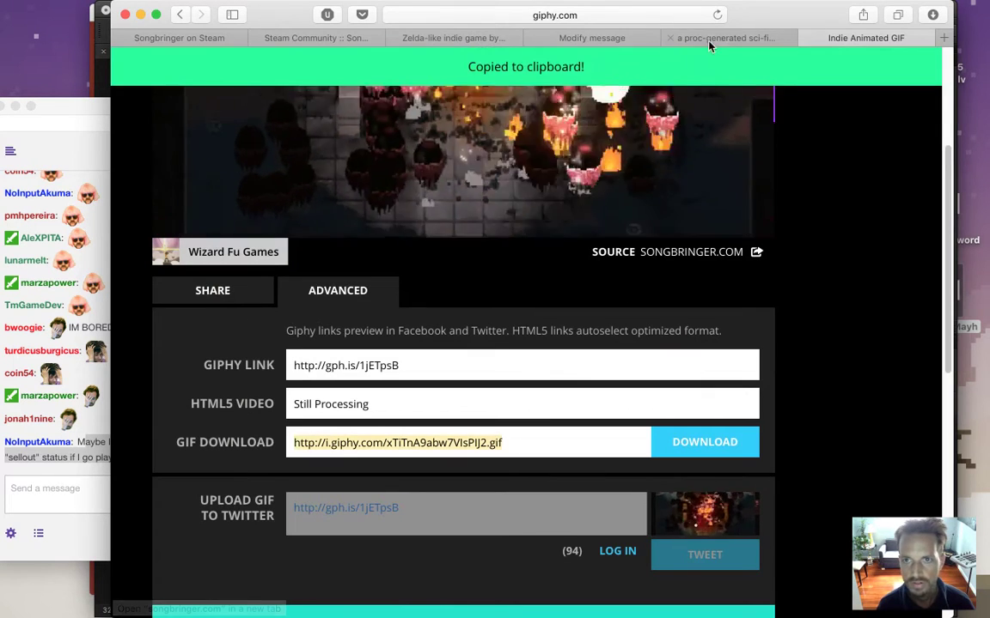
Close the separate devlog thread tab and paste the Mayhem GIF URL below the first Giphy image line in the post being modified.
{"action": "left_click", "coordinate": [638, 36]}
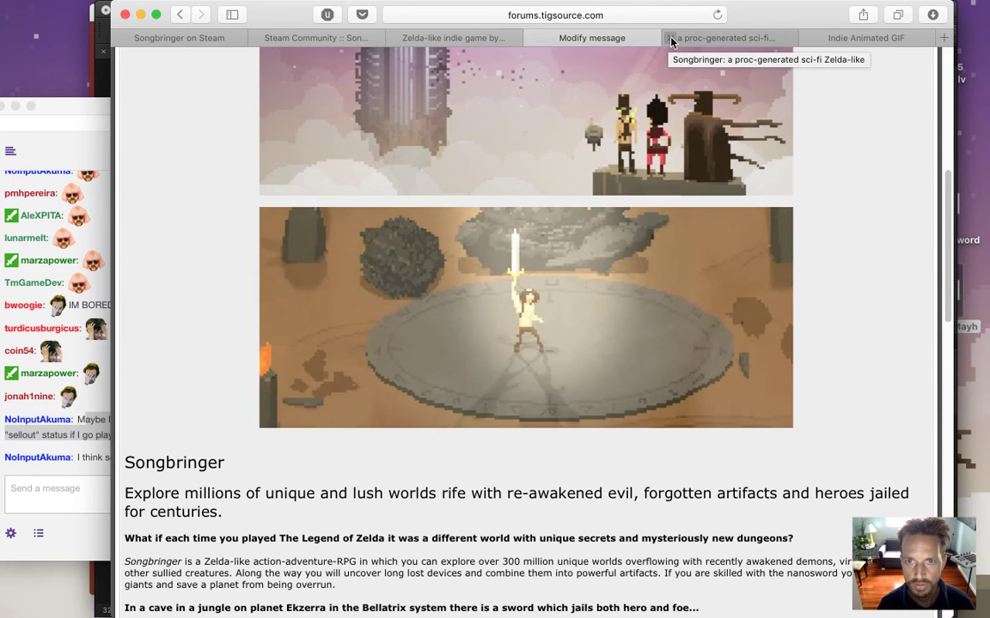
{"action": "left_click", "coordinate": [669, 39]}
{"action": "left_click_drag", "start_coordinate": [948, 302], "coordinate": [936, 434]}
{"action": "scroll", "coordinate": [937, 434], "scroll_direction": "down", "scroll_amount": 10}
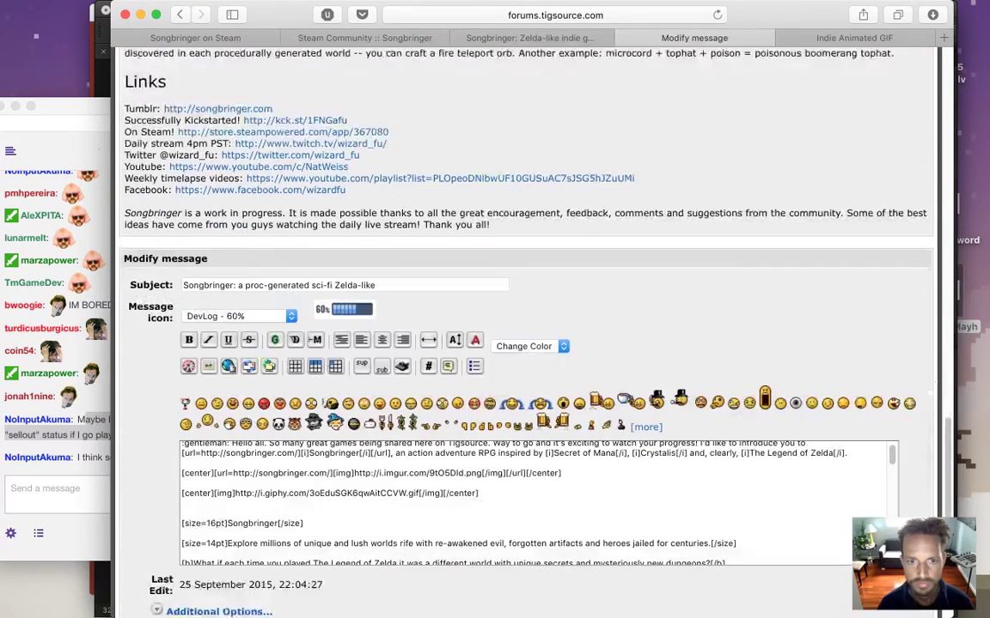
{"action": "left_click", "coordinate": [487, 389]}
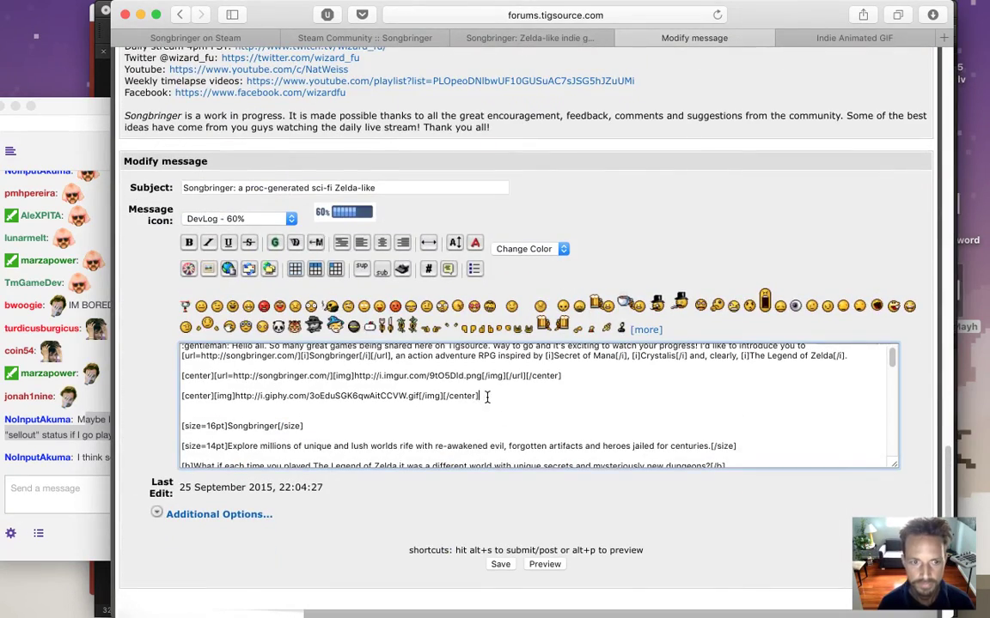
{"action": "key", "text": "Down"}
{"action": "key", "text": "Down"}
{"action": "key", "text": "ctrl+v"}
{"action": "key", "text": "Return"}
Check the newest Twitch chat message and duplicate the post's centered Giphy image line above the pasted URL.
{"action": "left_click", "coordinate": [80, 421]}
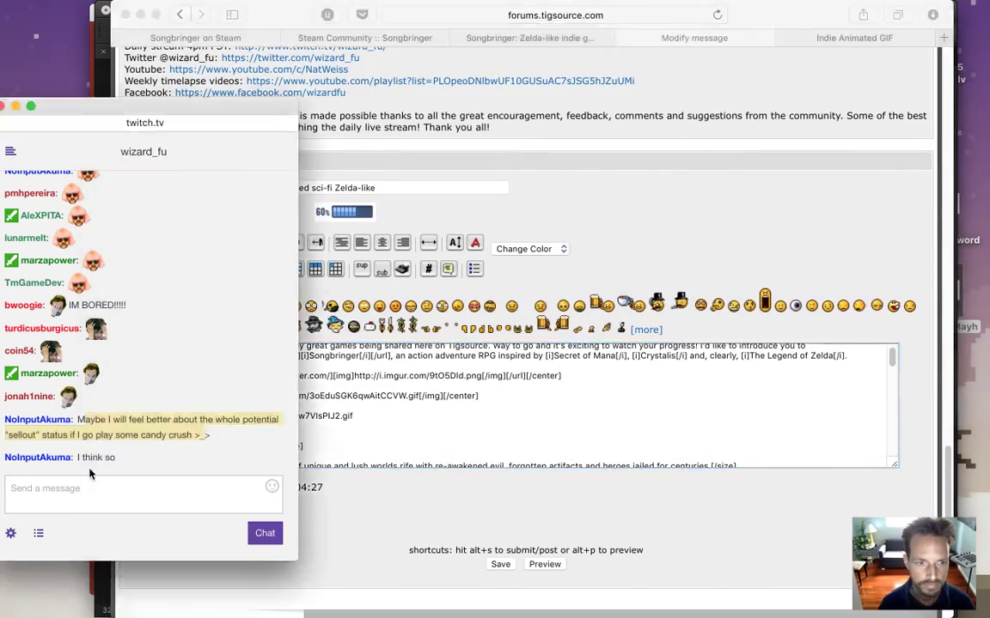
{"action": "left_click", "coordinate": [383, 414]}
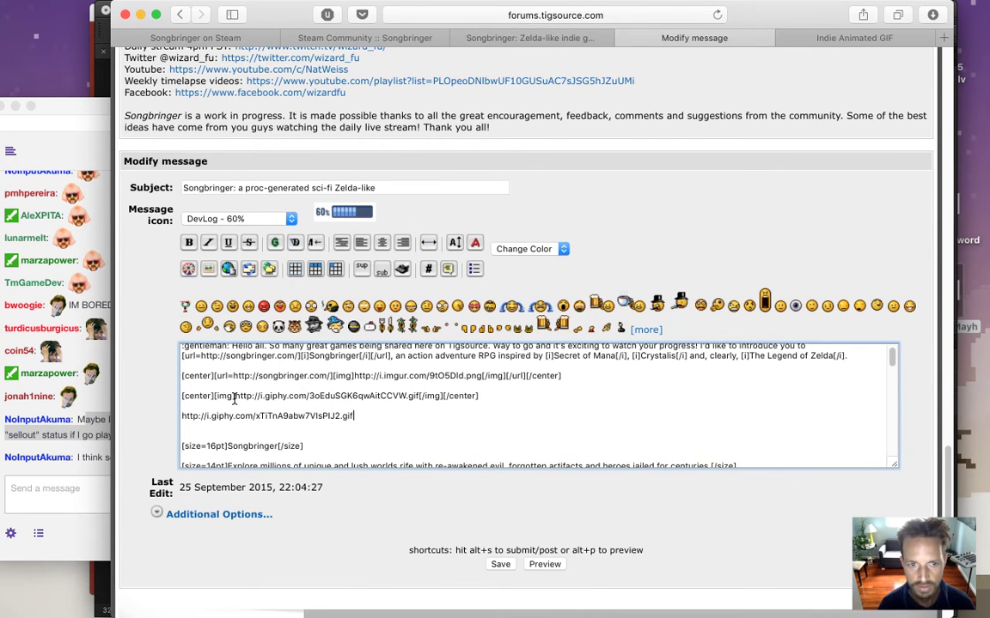
{"action": "key", "text": "Up"}
{"action": "key", "text": "super+Left"}
{"action": "key", "text": "shift+Down"}
{"action": "key", "text": "super+c"}
{"action": "key", "text": "Right"}
{"action": "key", "text": "Return"}
{"action": "key", "text": "super+v"}
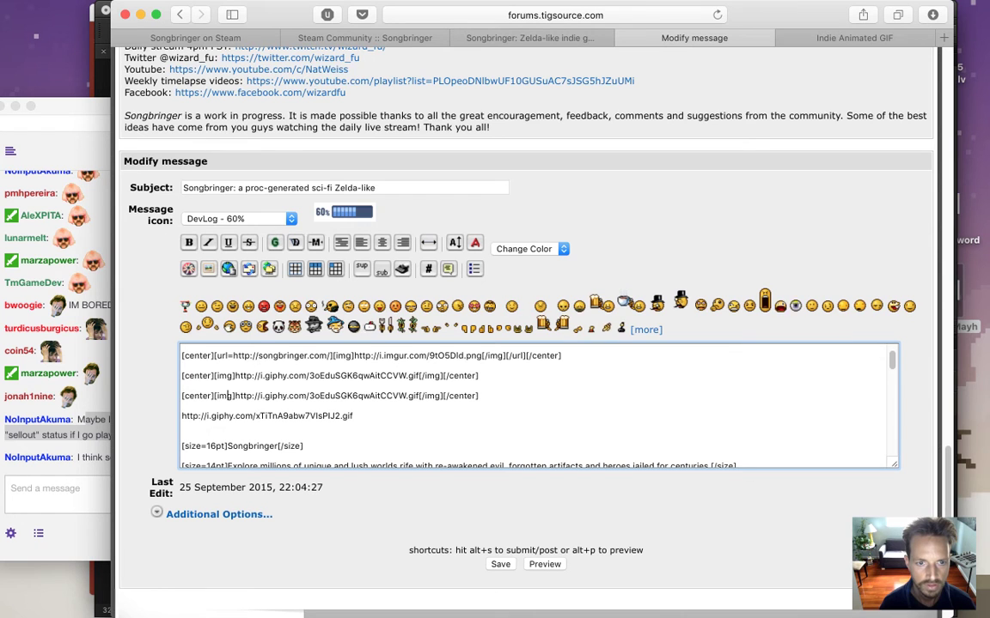
Delete the old Giphy URL from the duplicated line, leaving only the empty [center][img][/img][/center] tags.
{"action": "key", "text": "Delete"}
{"action": "key", "text": "Delete"}
{"action": "key", "text": "Delete"}
{"action": "key", "text": "Delete"}
{"action": "key", "text": "Delete"}
{"action": "key", "text": "Delete"}
{"action": "key", "text": "Delete"}
{"action": "key", "text": "Delete"}
{"action": "key", "text": "Delete"}
{"action": "key", "text": "Delete"}
{"action": "key", "text": "Delete"}
{"action": "key", "text": "Delete"}
{"action": "key", "text": "Delete"}
{"action": "key", "text": "Delete"}
{"action": "key", "text": "Delete"}
{"action": "key", "text": "Delete"}
{"action": "key", "text": "Delete"}
{"action": "key", "text": "Delete"}
{"action": "key", "text": "Delete"}
{"action": "key", "text": "Delete"}
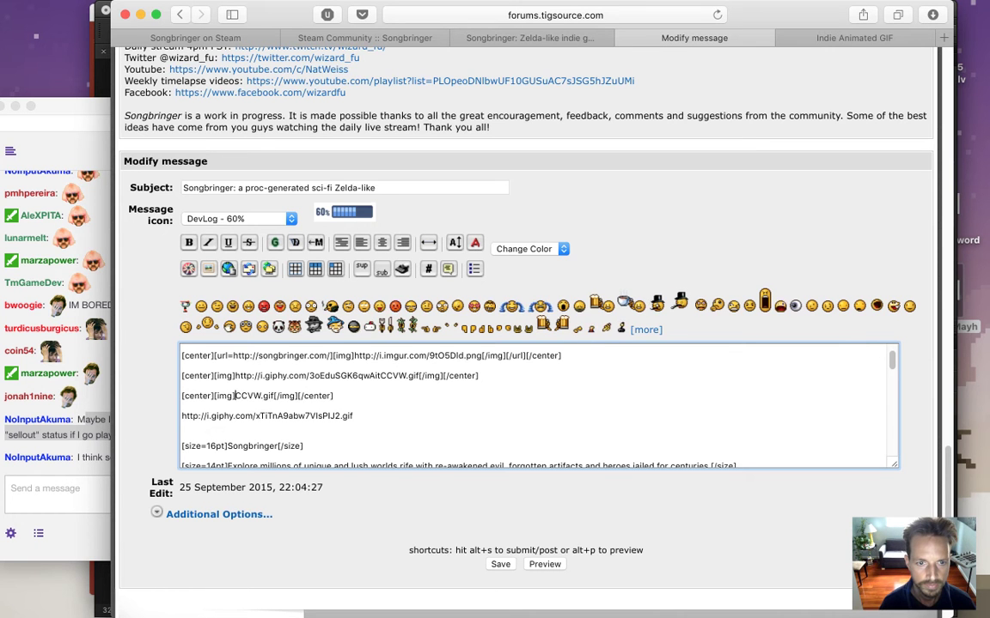
{"action": "key", "text": "Delete"}
{"action": "key", "text": "Delete"}
{"action": "key", "text": "Delete"}
{"action": "key", "text": "Delete"}
{"action": "key", "text": "Delete"}
{"action": "key", "text": "Delete"}
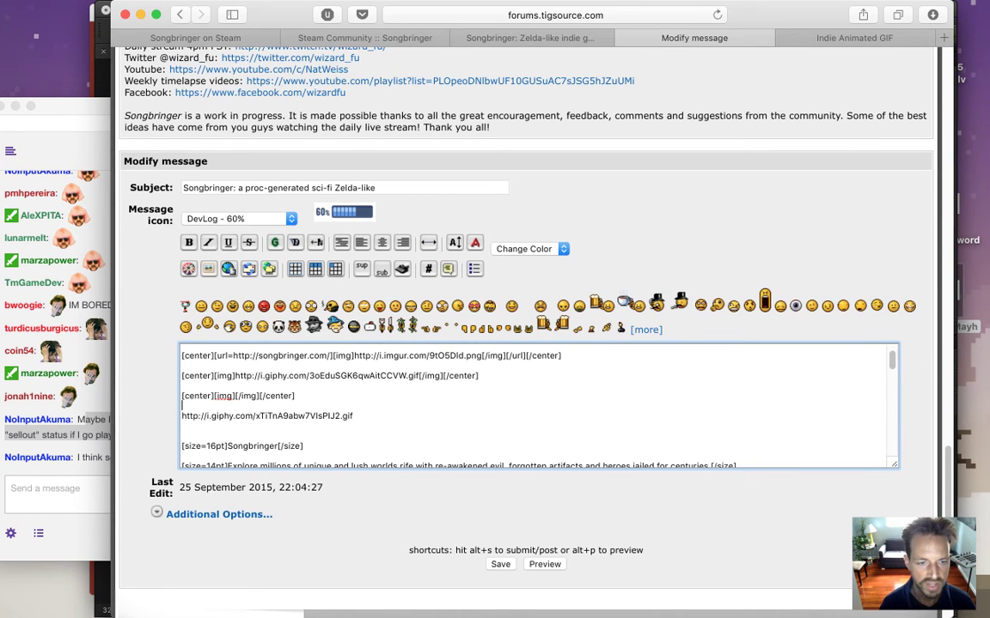
Tidy the blank lines around the bare Mayhem GIF URL and paste a second empty centered image tag line below it.
{"action": "key", "text": "shift+Down"}
{"action": "key", "text": "super+x"}
{"action": "key", "text": "BackSpace"}
{"action": "key", "text": "Delete"}
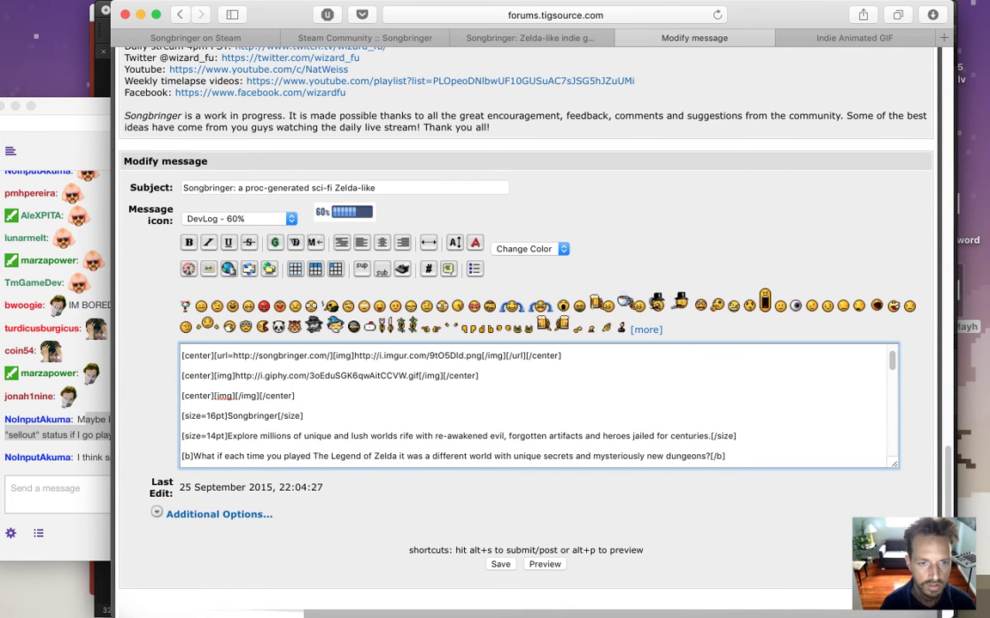
{"action": "key", "text": "super+v"}
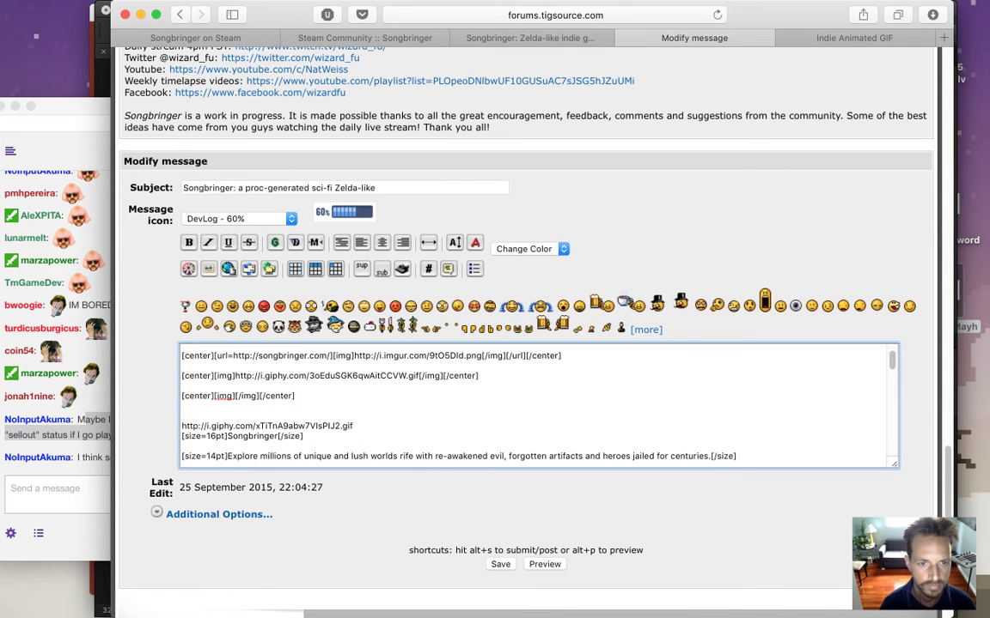
{"action": "key", "text": "BackSpace"}
{"action": "key", "text": "Return"}
{"action": "key", "text": "Return"}
{"action": "key", "text": "super+v"}
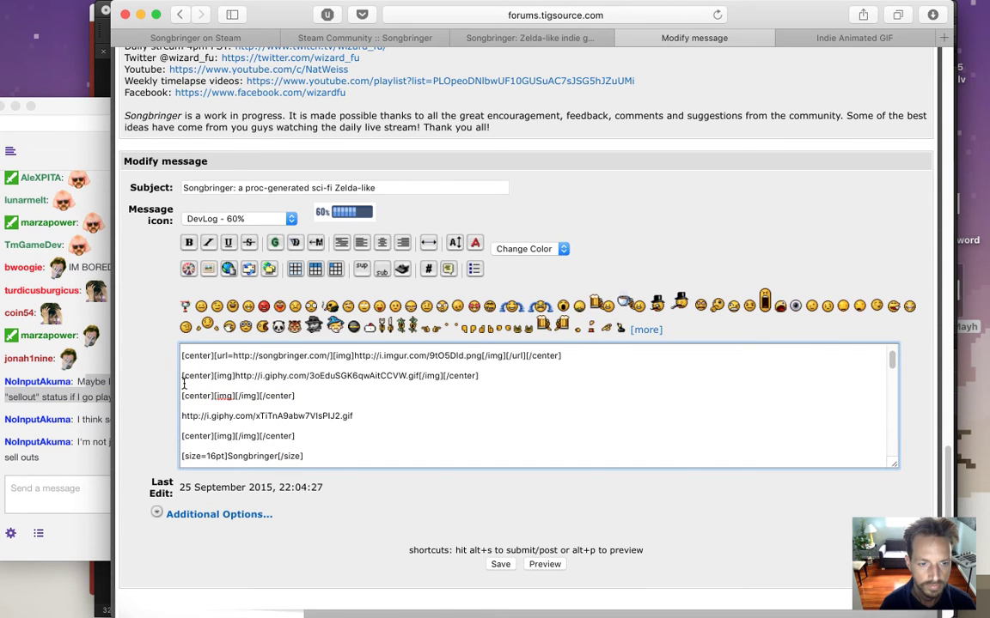
Read the newest Twitch chat message about sell outs.
{"action": "left_click", "coordinate": [85, 403]}
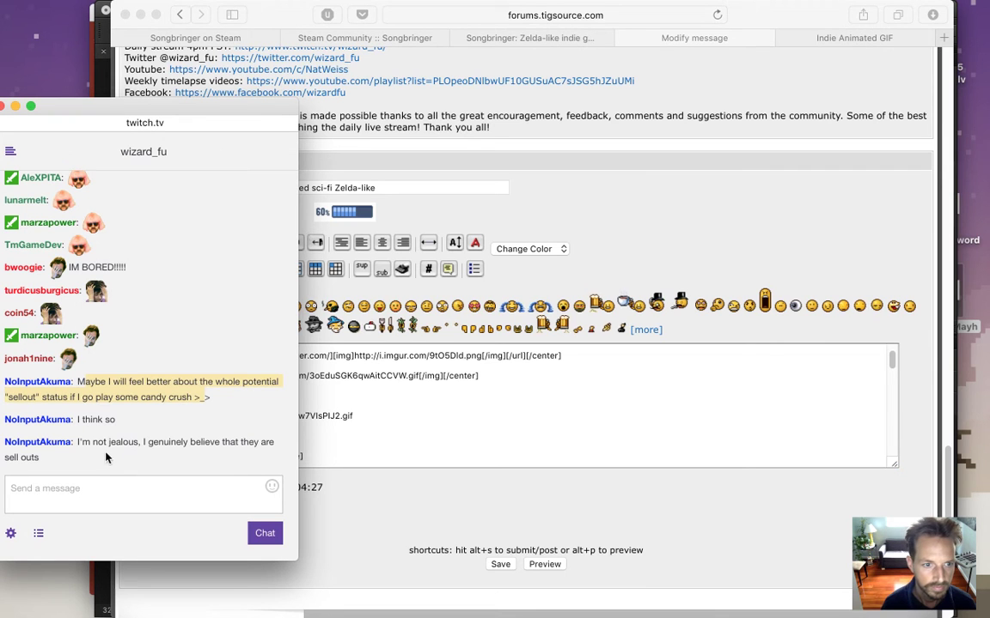
{"action": "left_click_drag", "start_coordinate": [109, 441], "coordinate": [173, 462]}
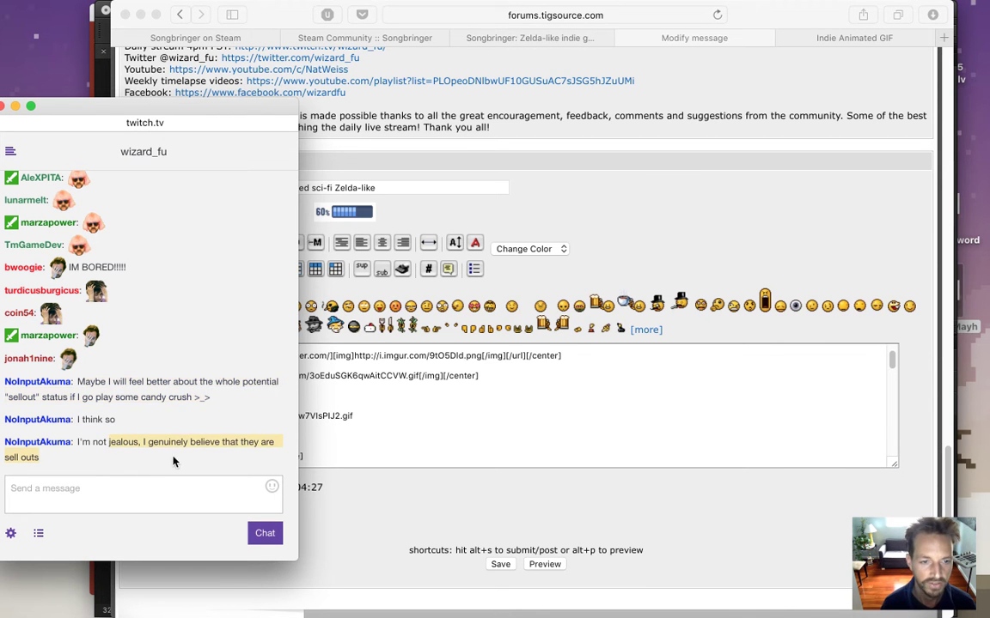
Return to the forum post and cut the bare Mayhem GIF URL line from between the two empty image tag lines.
{"action": "left_click", "coordinate": [372, 500]}
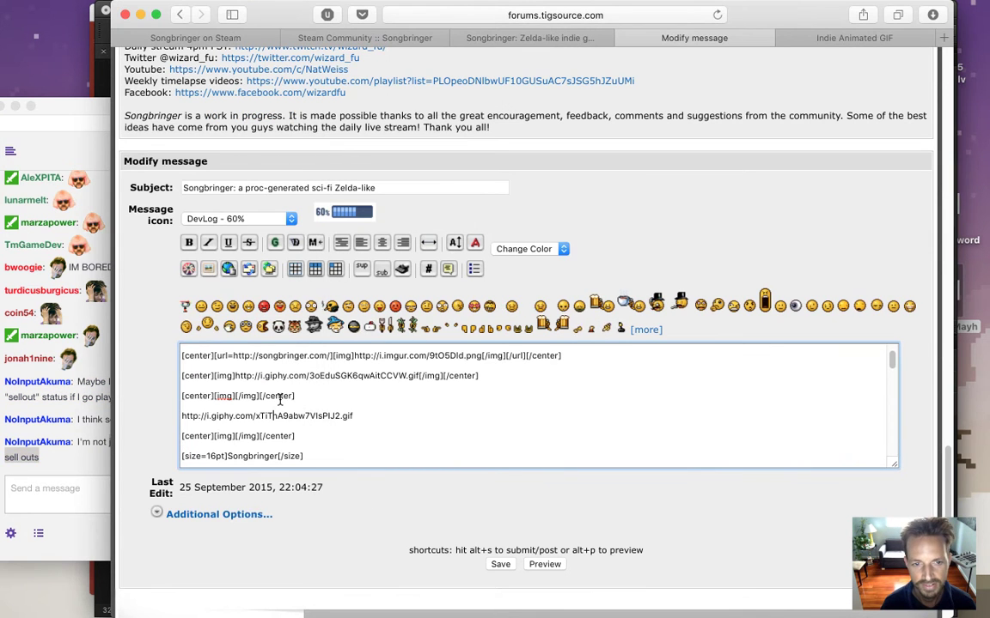
{"action": "key", "text": "ctrl+k"}
{"action": "key", "text": "ctrl+k"}
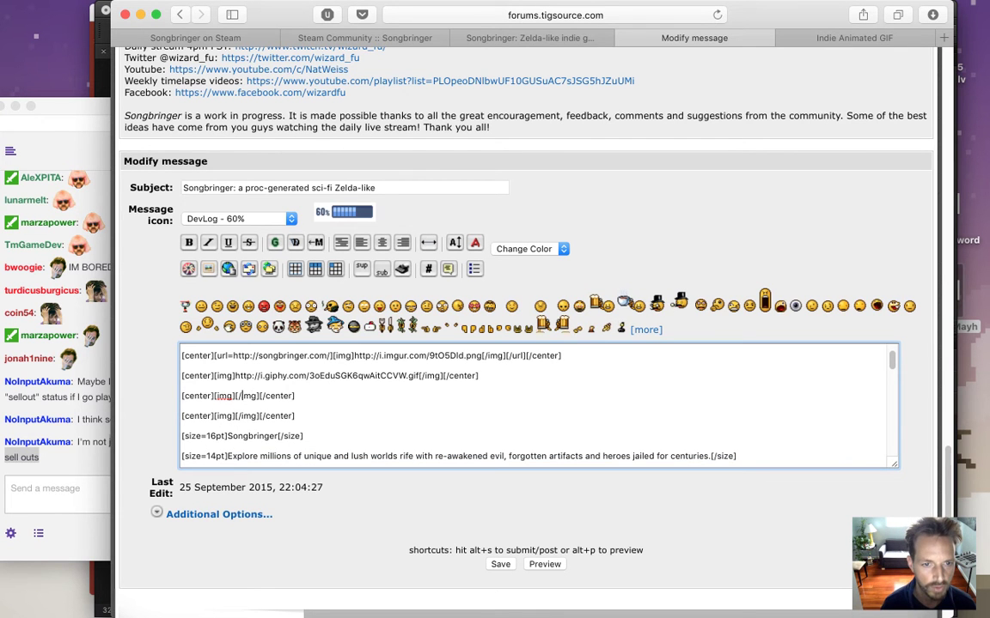
Paste the Mayhem GIF's Giphy URL into the first empty centered image tag and check the embedded images in a post preview.
{"action": "key", "text": "ctrl+y"}
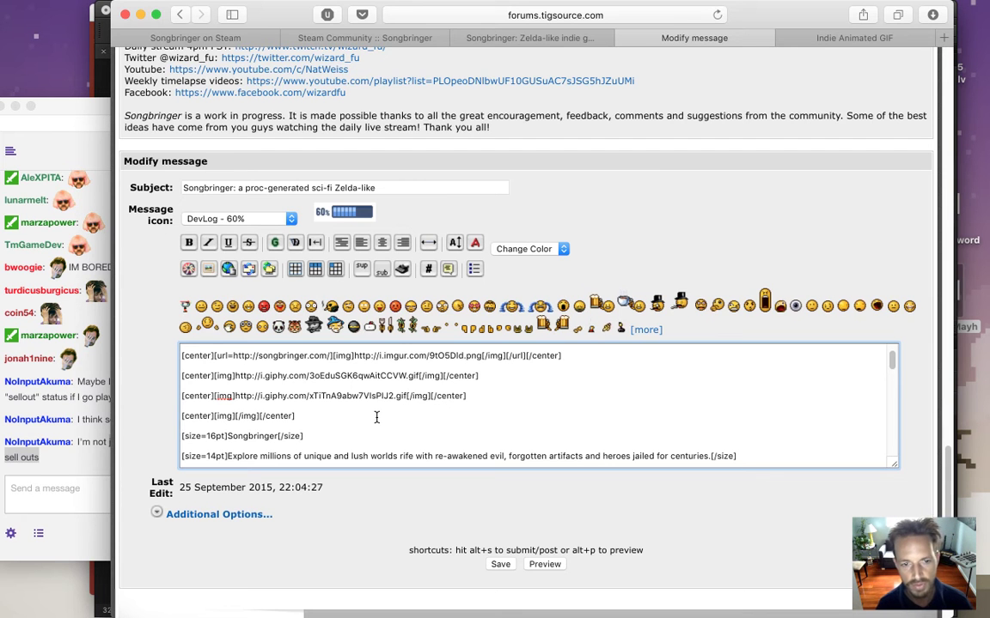
{"action": "left_click", "coordinate": [545, 564]}
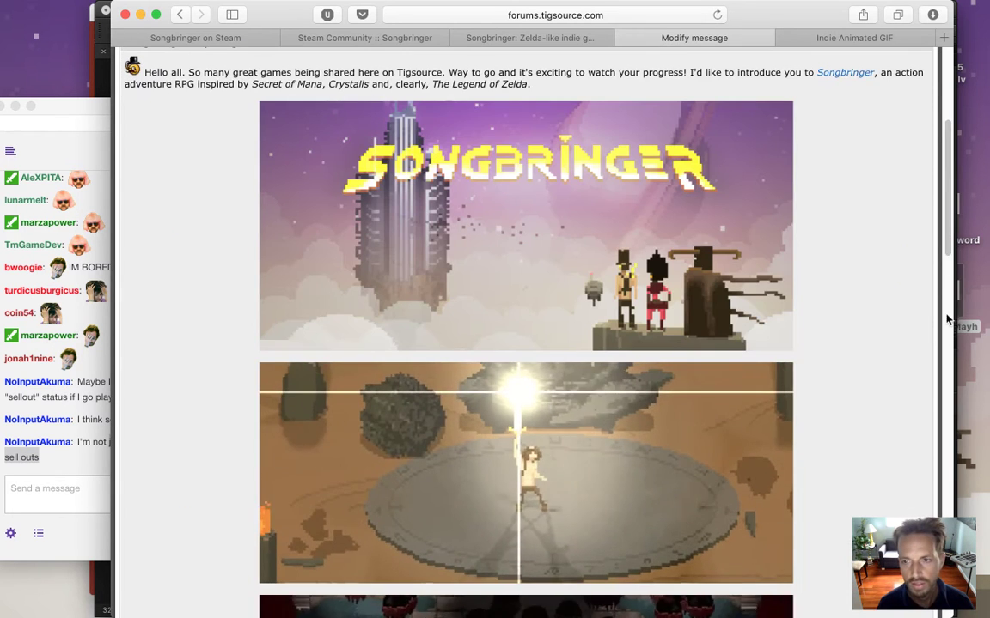
{"action": "scroll", "coordinate": [950, 311], "scroll_direction": "down", "scroll_amount": 8}
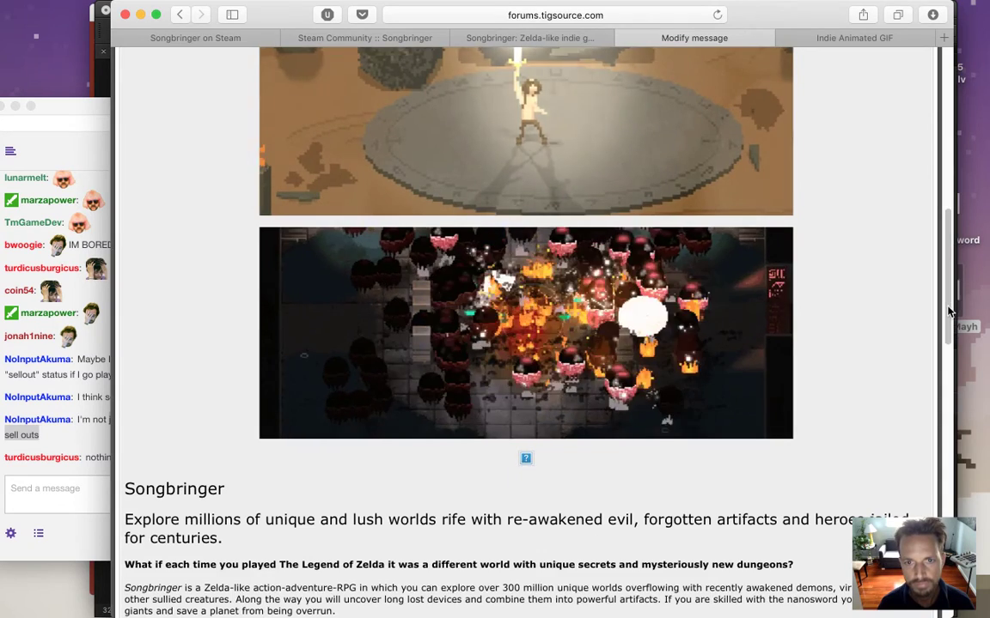
{"action": "scroll", "coordinate": [950, 312], "scroll_direction": "up", "scroll_amount": 8}
{"action": "scroll", "coordinate": [934, 290], "scroll_direction": "down", "scroll_amount": 6}
{"action": "scroll", "coordinate": [934, 296], "scroll_direction": "down", "scroll_amount": 5}
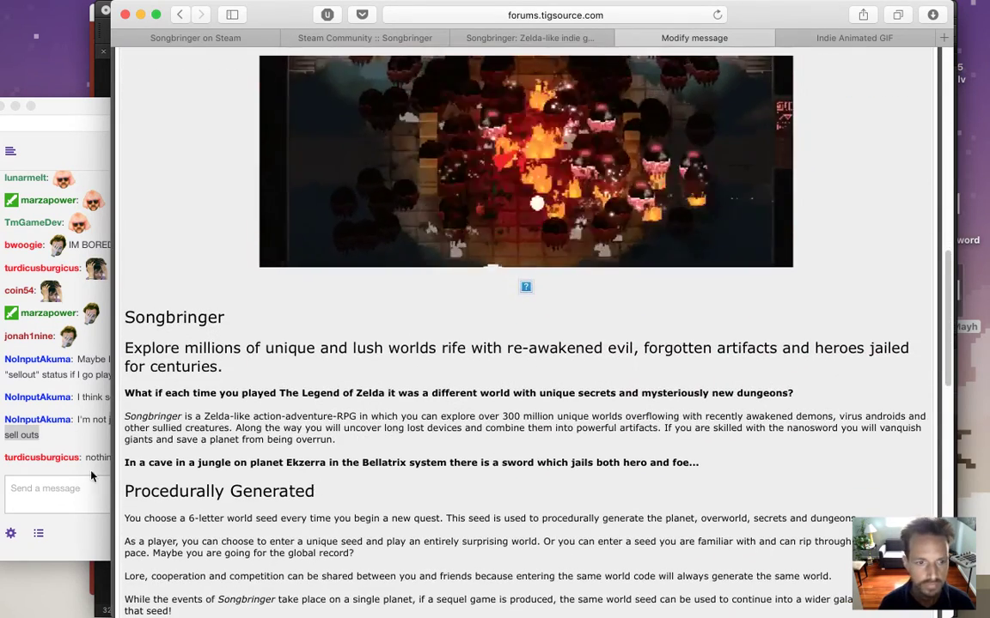
Read the newest Twitch chat message about wanting money and return to the post preview.
{"action": "left_click", "coordinate": [93, 475]}
{"action": "left_click_drag", "start_coordinate": [119, 457], "coordinate": [263, 470]}
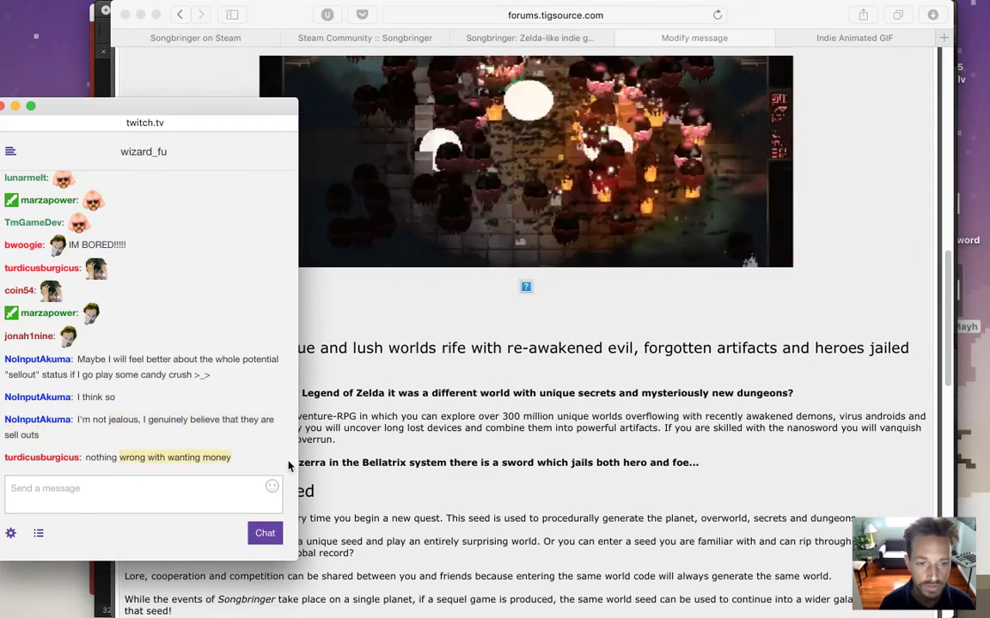
{"action": "left_click", "coordinate": [119, 457]}
{"action": "left_click_drag", "start_coordinate": [119, 457], "coordinate": [207, 458]}
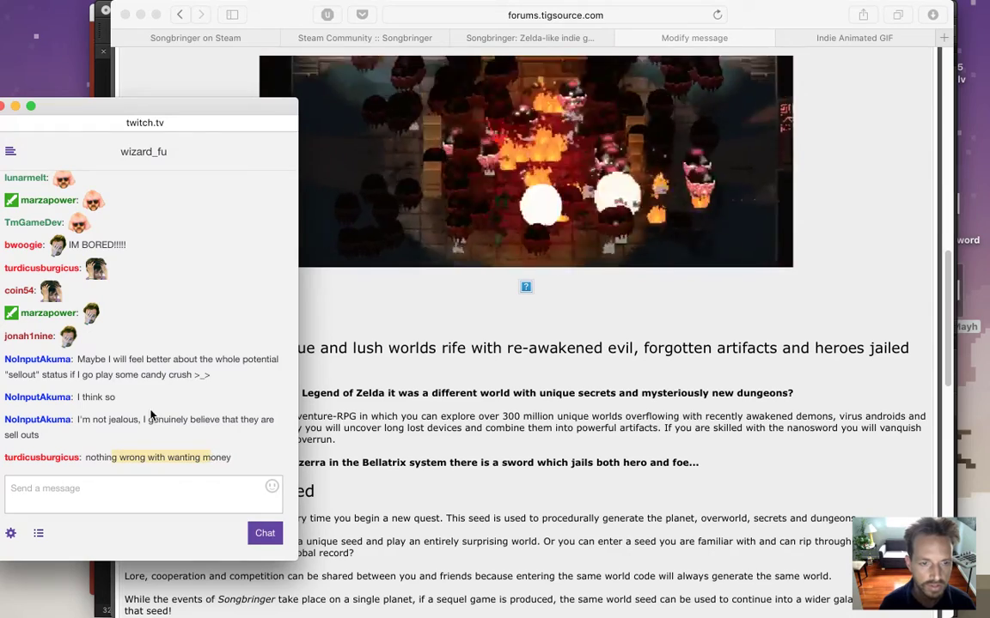
{"action": "left_click", "coordinate": [593, 372]}
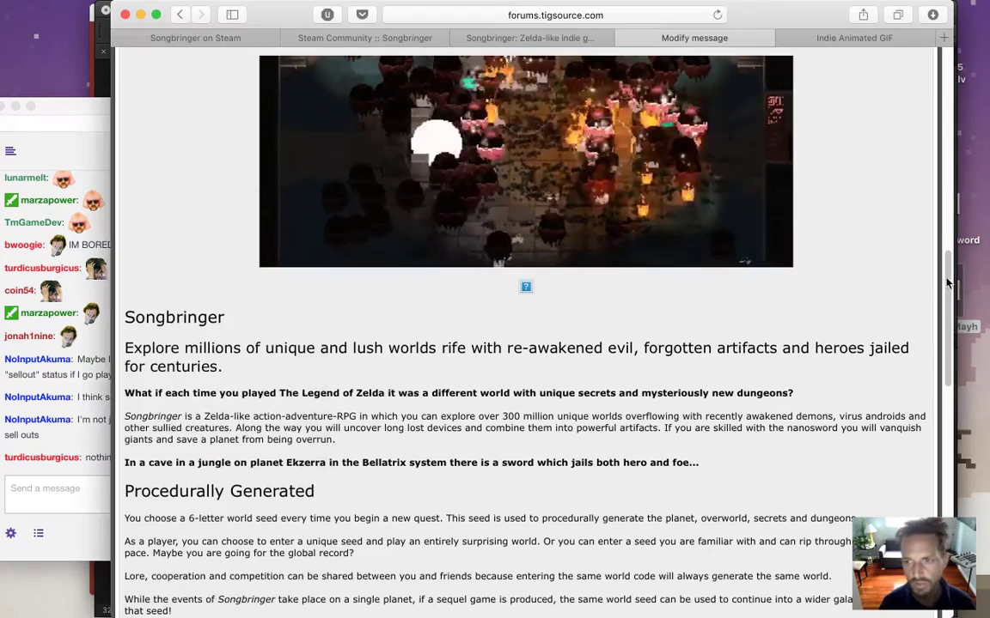
{"action": "scroll", "coordinate": [944, 284], "scroll_direction": "down", "scroll_amount": 5}
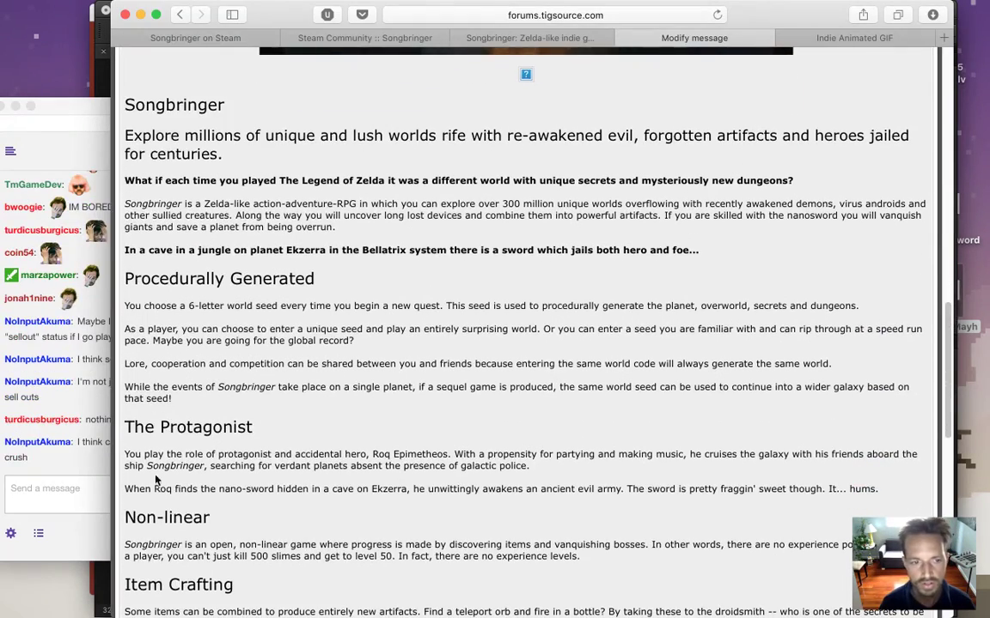
Read the latest Twitch chat messages about Candy Crush and simple games, returning to the forum preview after each.
{"action": "left_click", "coordinate": [86, 447]}
{"action": "left_click_drag", "start_coordinate": [93, 441], "coordinate": [150, 478]}
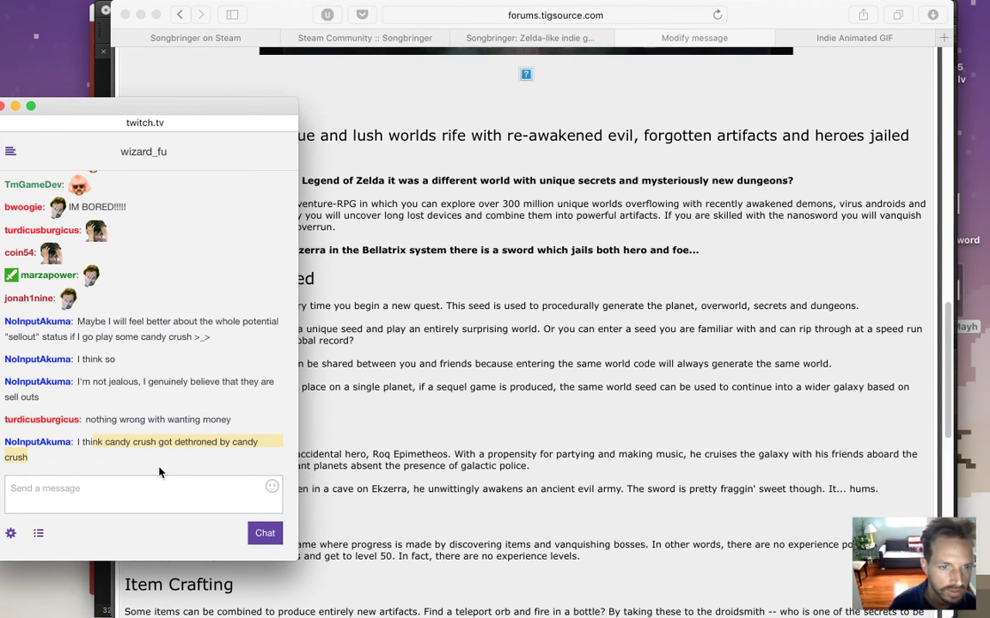
{"action": "left_click_drag", "start_coordinate": [104, 442], "coordinate": [160, 467]}
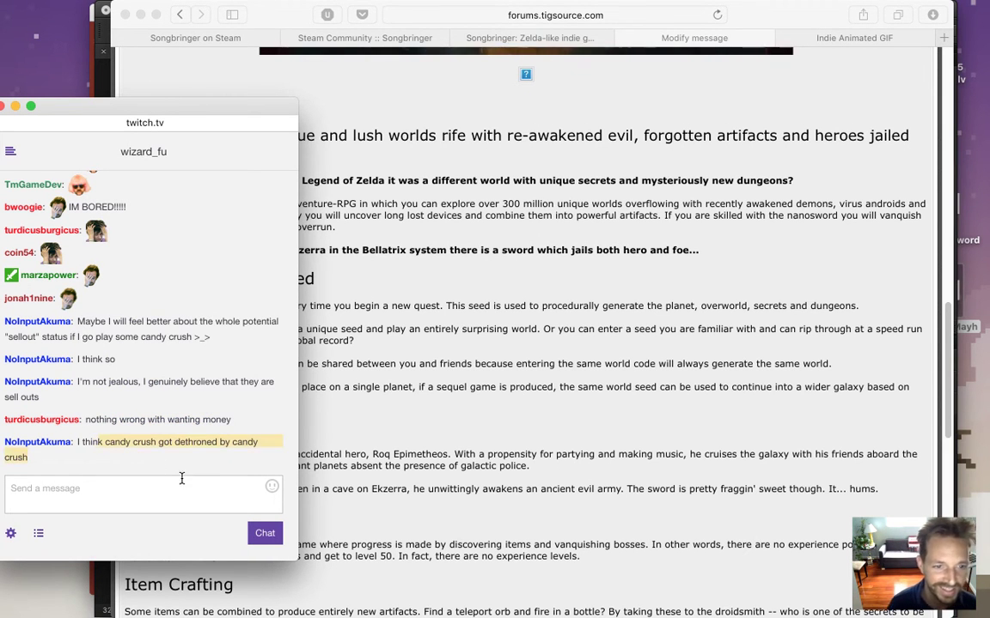
{"action": "left_click", "coordinate": [369, 384]}
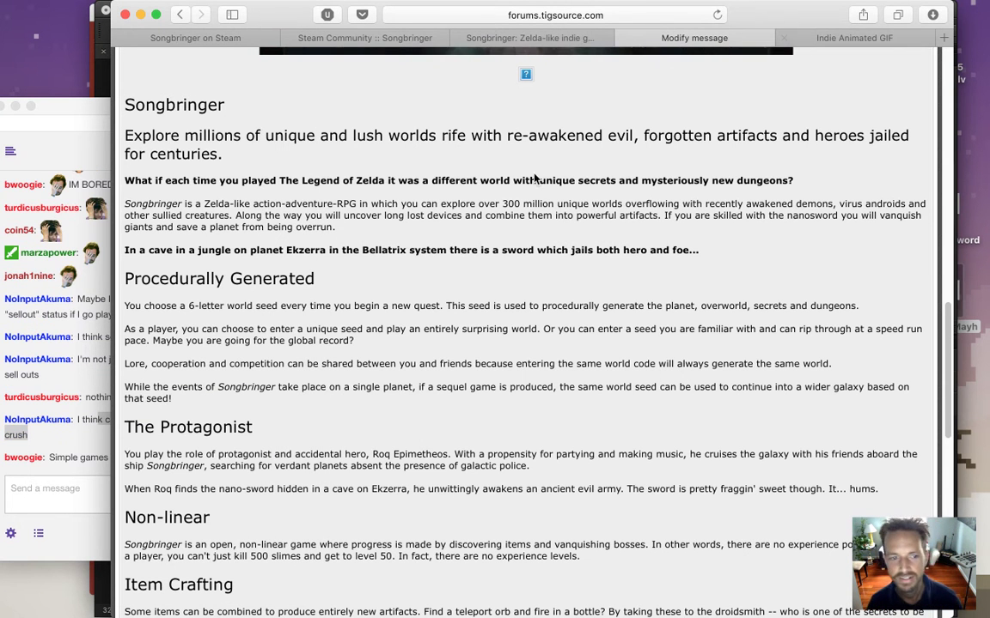
{"action": "left_click", "coordinate": [52, 431]}
{"action": "left_click_drag", "start_coordinate": [49, 457], "coordinate": [180, 457]}
{"action": "left_click", "coordinate": [418, 434]}
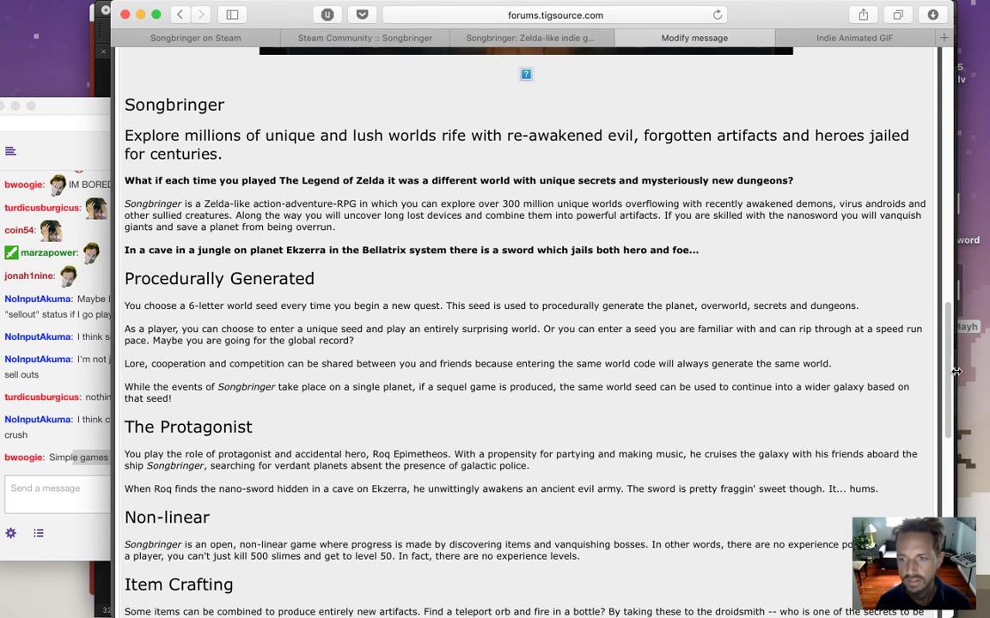
Review the Mayhem GIF in the post preview and switch to the songbringer folder in Finder.
{"action": "scroll", "coordinate": [952, 331], "scroll_direction": "up", "scroll_amount": 5}
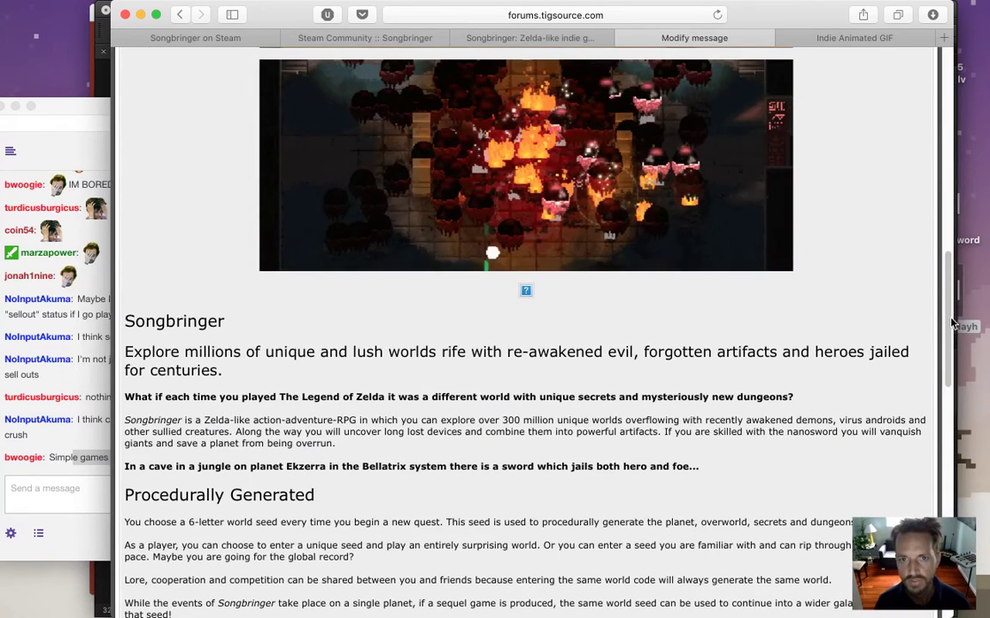
{"action": "key", "text": "super+Tab"}
{"action": "left_click", "coordinate": [243, 332]}
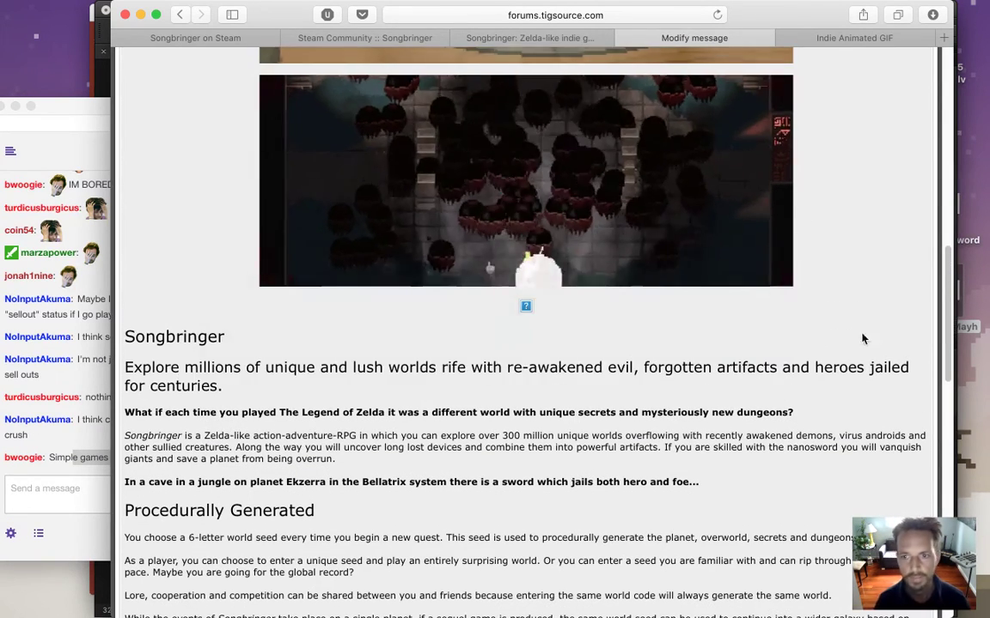
{"action": "left_click_drag", "start_coordinate": [950, 327], "coordinate": [945, 393]}
{"action": "key", "text": "super+Tab"}
{"action": "key", "text": "super+Tab"}
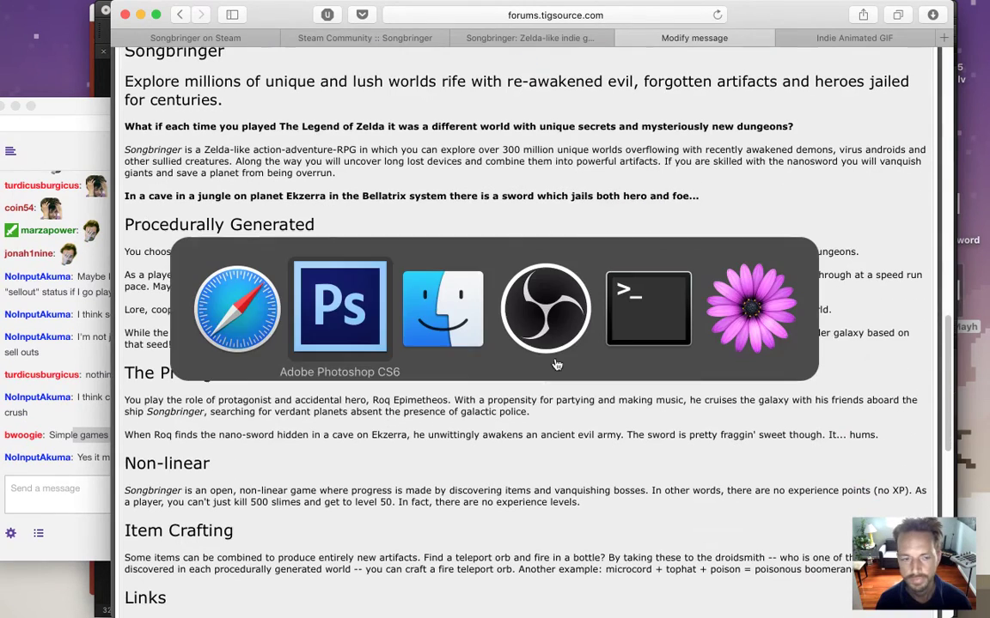
Read the newest Twitch chat message about it making sense and return to the songbringer folder.
{"action": "left_click", "coordinate": [69, 474]}
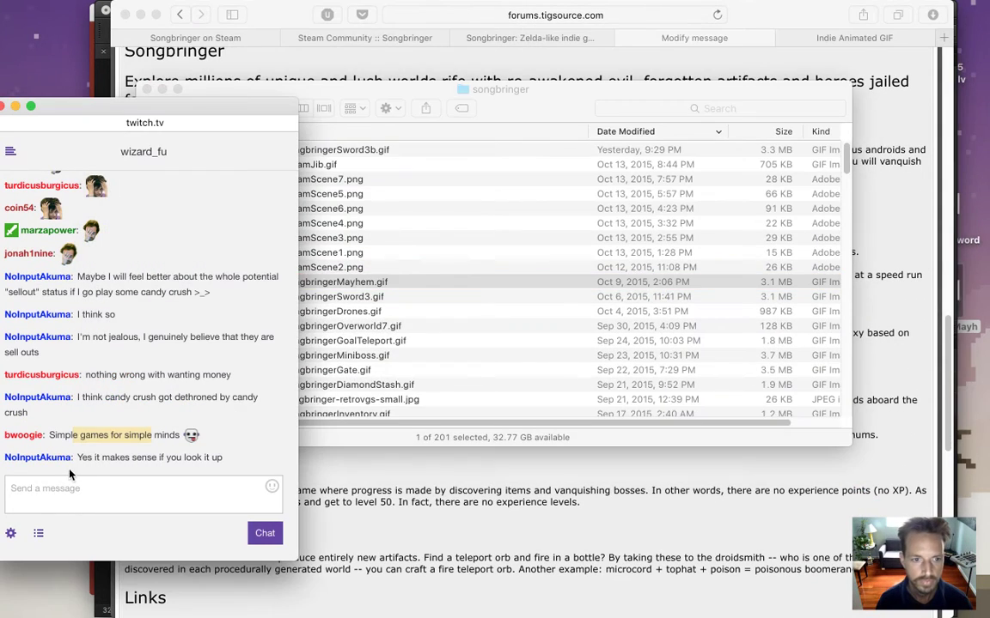
{"action": "left_click_drag", "start_coordinate": [101, 458], "coordinate": [205, 478]}
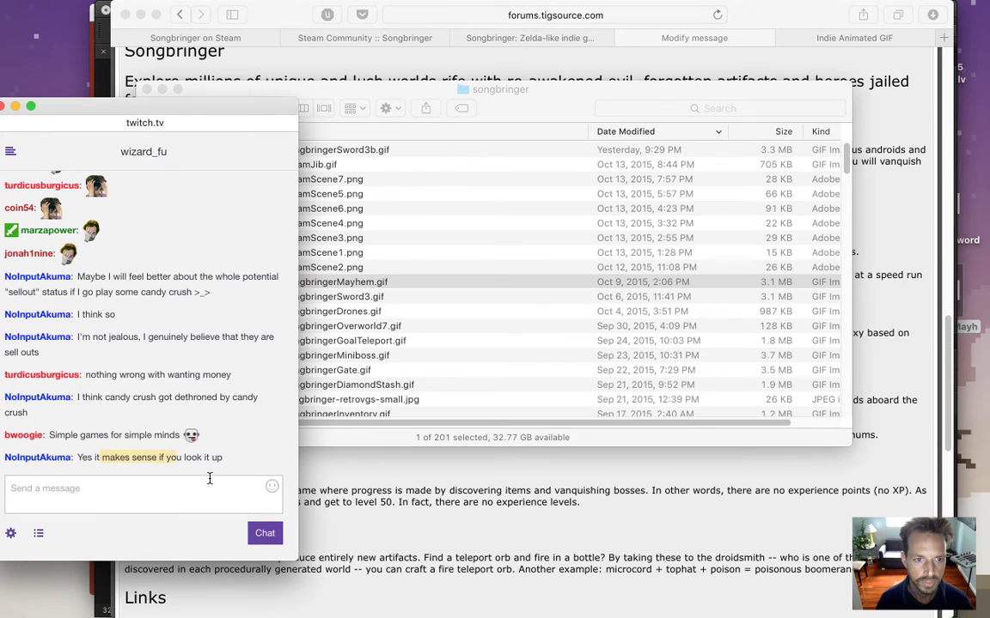
{"action": "left_click", "coordinate": [316, 423]}
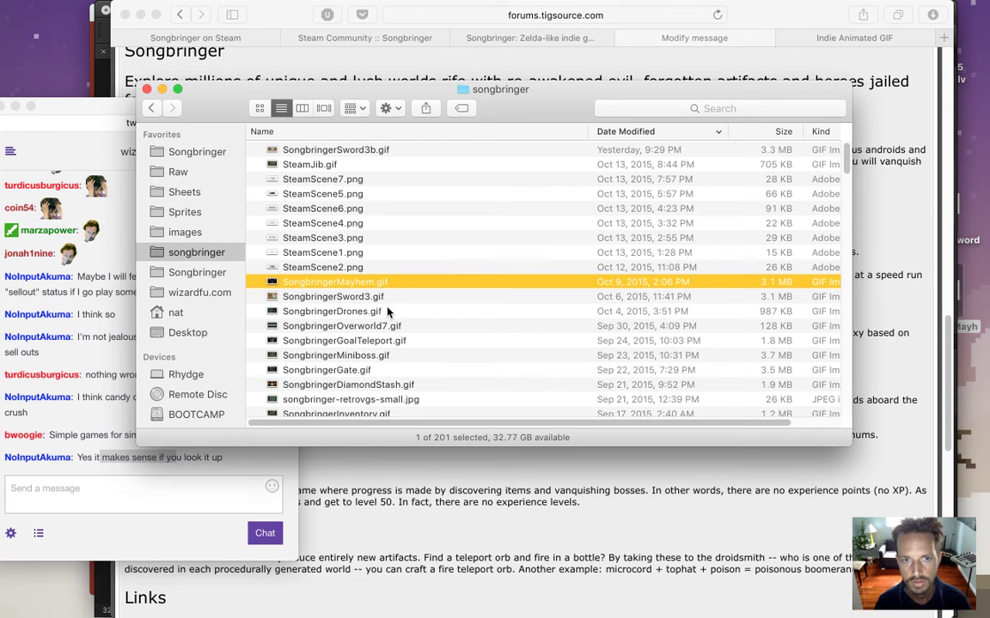
Quick Look SongbringerGoalTeleport.gif in the songbringer folder and open the file in Adobe Photoshop CS6.
{"action": "left_click", "coordinate": [378, 339]}
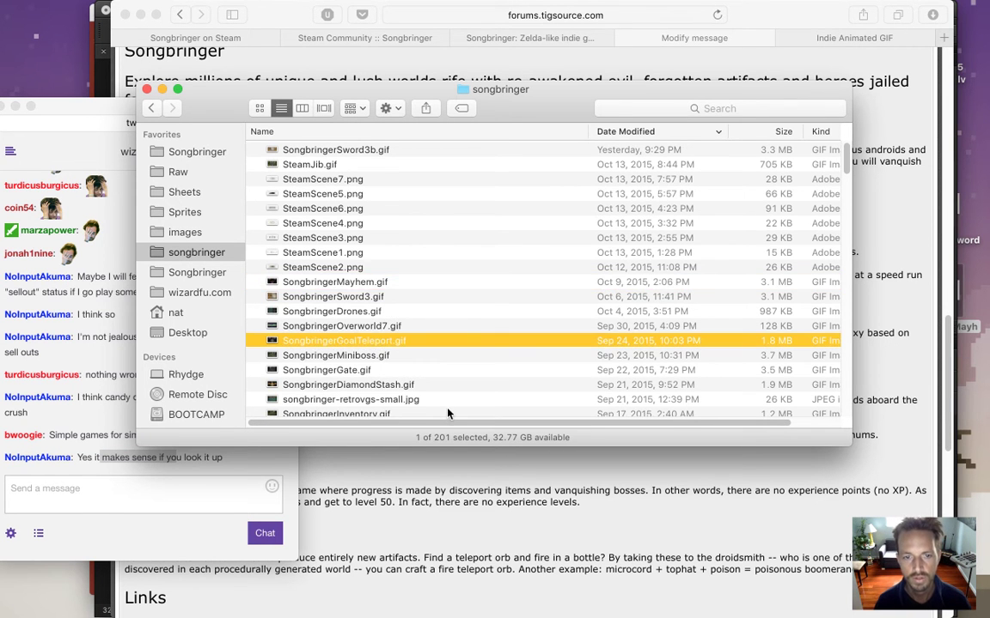
{"action": "key", "text": "space"}
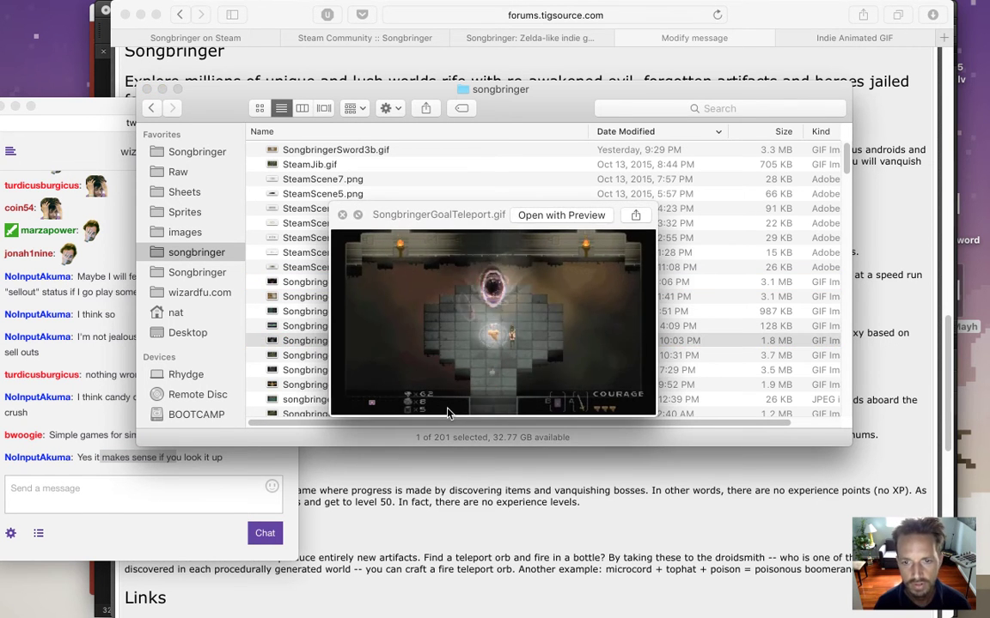
{"action": "key", "text": "space"}
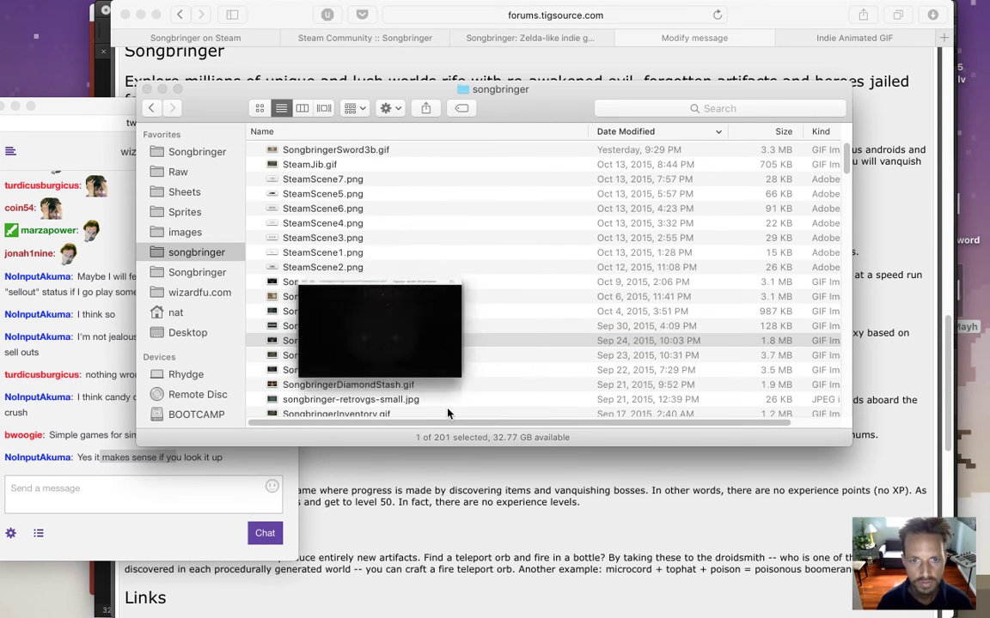
{"action": "right_click", "coordinate": [404, 341]}
{"action": "mouse_move", "coordinate": [481, 293]}
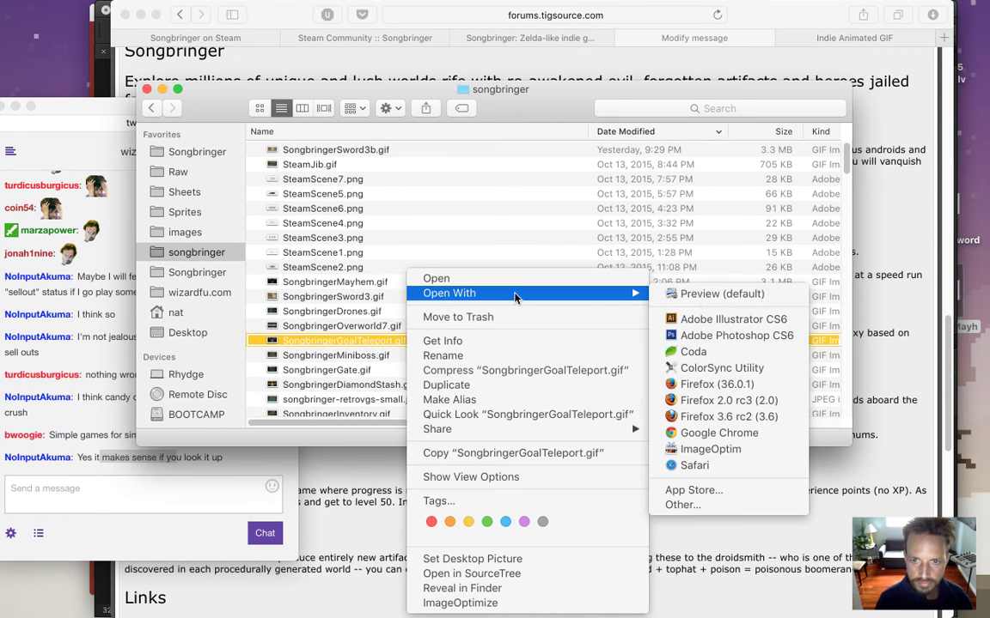
{"action": "left_click", "coordinate": [665, 301]}
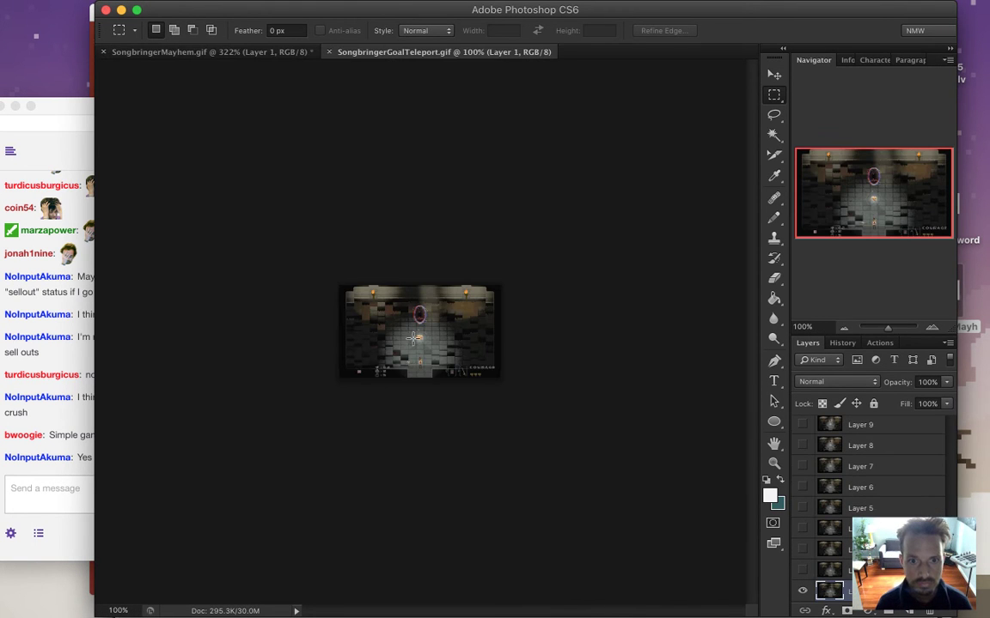
Crop the GIF to a wide strip around the portal and character, cutting off the torch-lit upper wall and the HUD below.
{"action": "scroll", "coordinate": [431, 336], "scroll_direction": "up", "scroll_amount": 5}
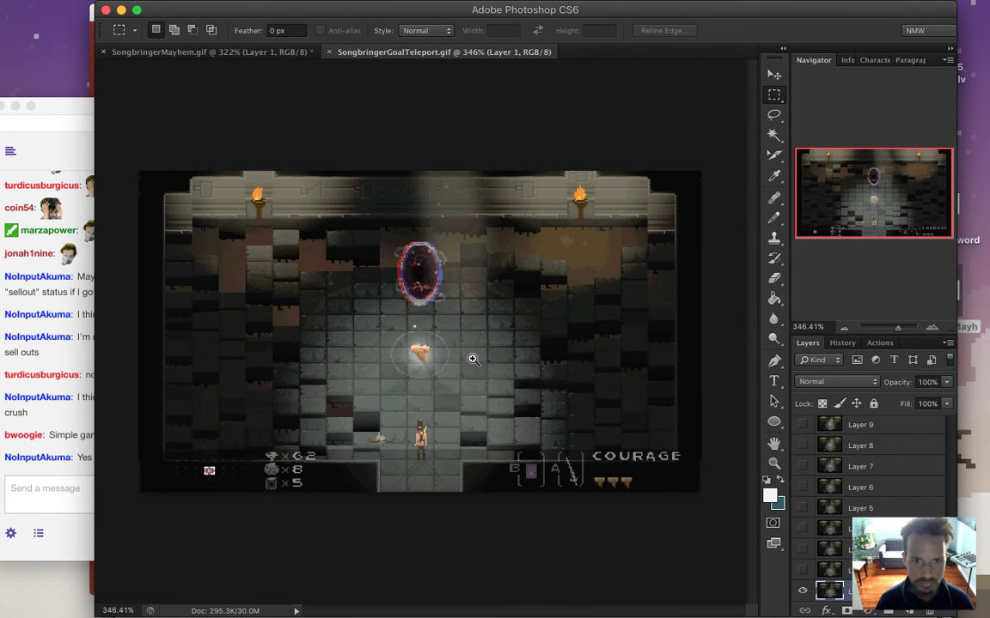
{"action": "scroll", "coordinate": [475, 359], "scroll_direction": "up", "scroll_amount": 1}
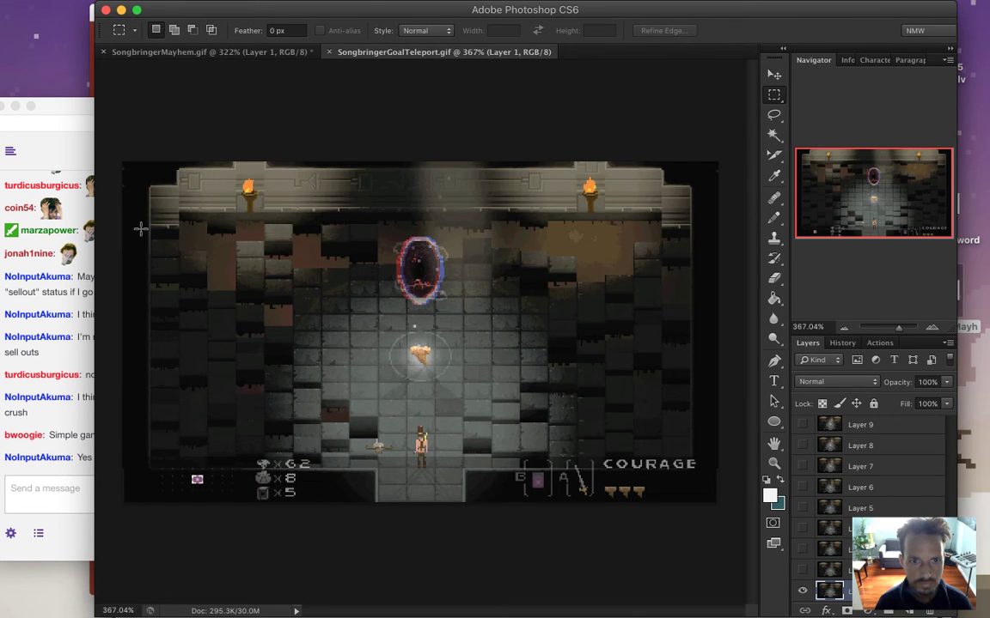
{"action": "left_click_drag", "start_coordinate": [145, 232], "coordinate": [695, 456]}
{"action": "left_click", "coordinate": [193, 9]}
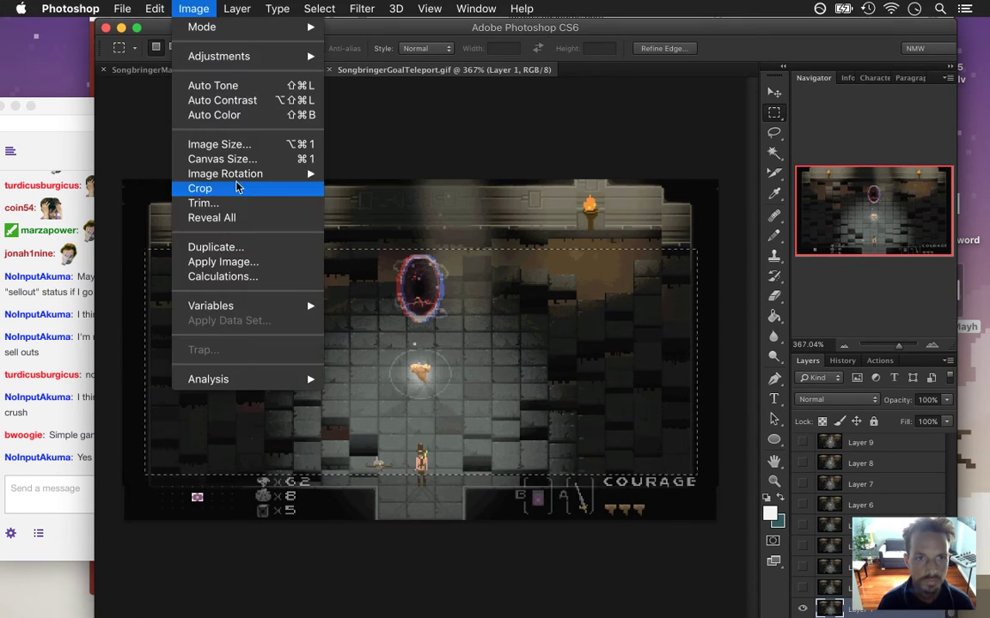
{"action": "left_click", "coordinate": [200, 188]}
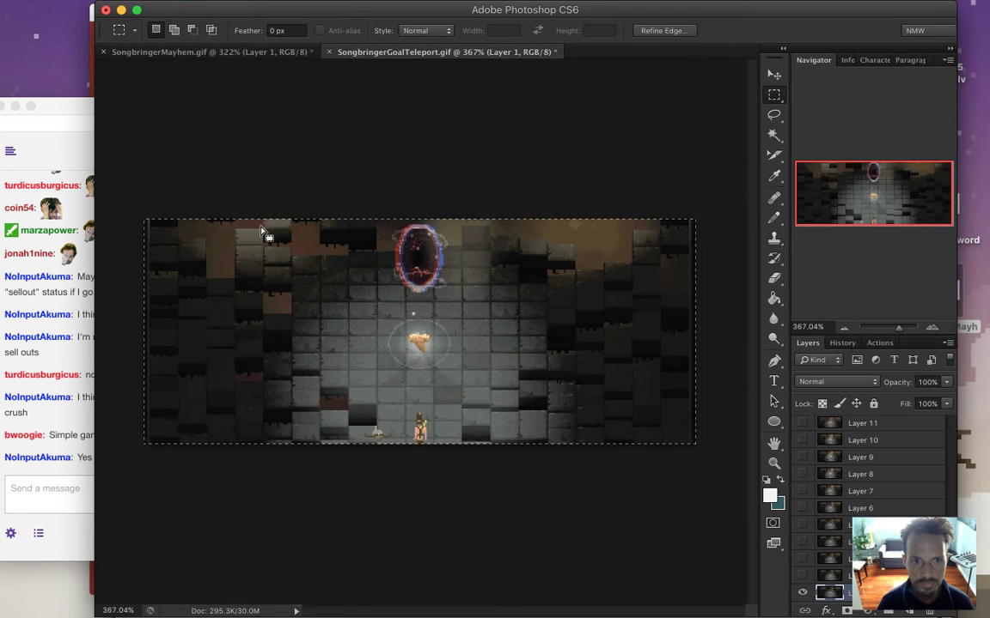
Crop the dark borders off both sides of the image, keeping its full height, to about 379 × 159 px.
{"action": "left_click", "coordinate": [269, 170]}
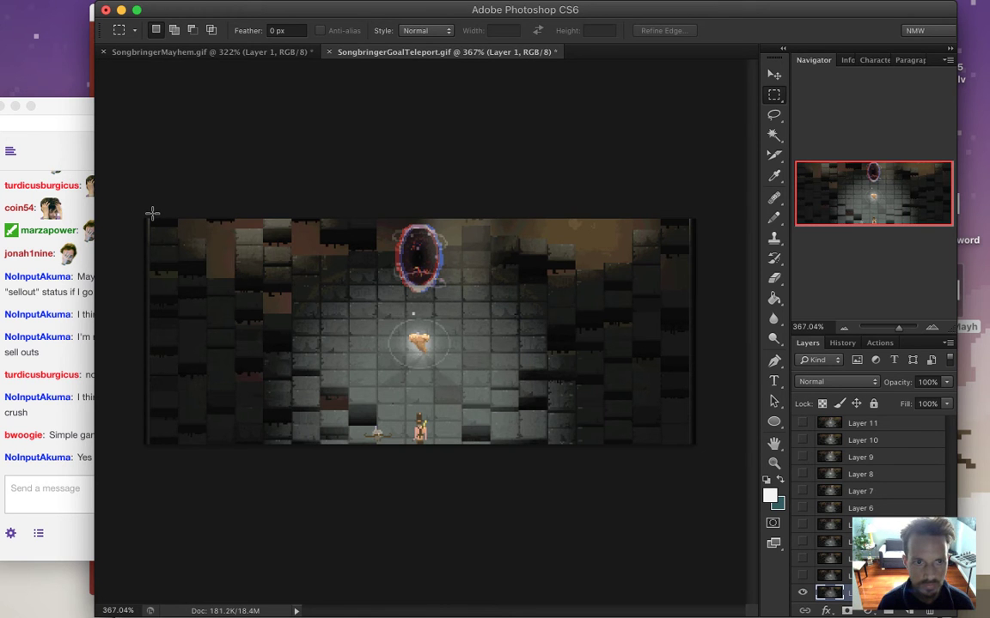
{"action": "left_click_drag", "start_coordinate": [151, 213], "coordinate": [176, 273]}
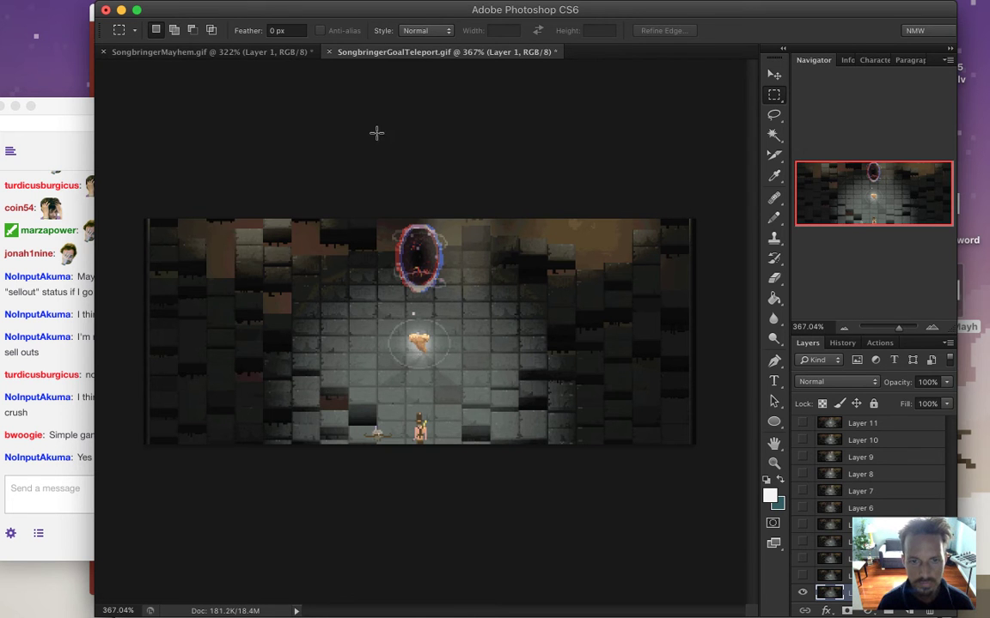
{"action": "left_click_drag", "start_coordinate": [151, 216], "coordinate": [685, 486]}
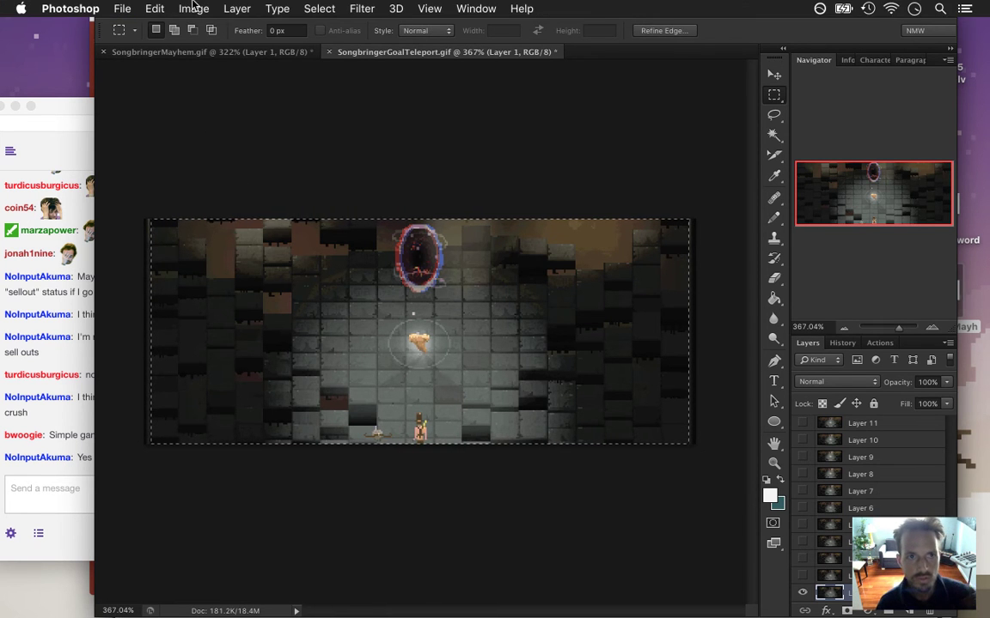
{"action": "left_click", "coordinate": [194, 9]}
{"action": "left_click", "coordinate": [247, 191]}
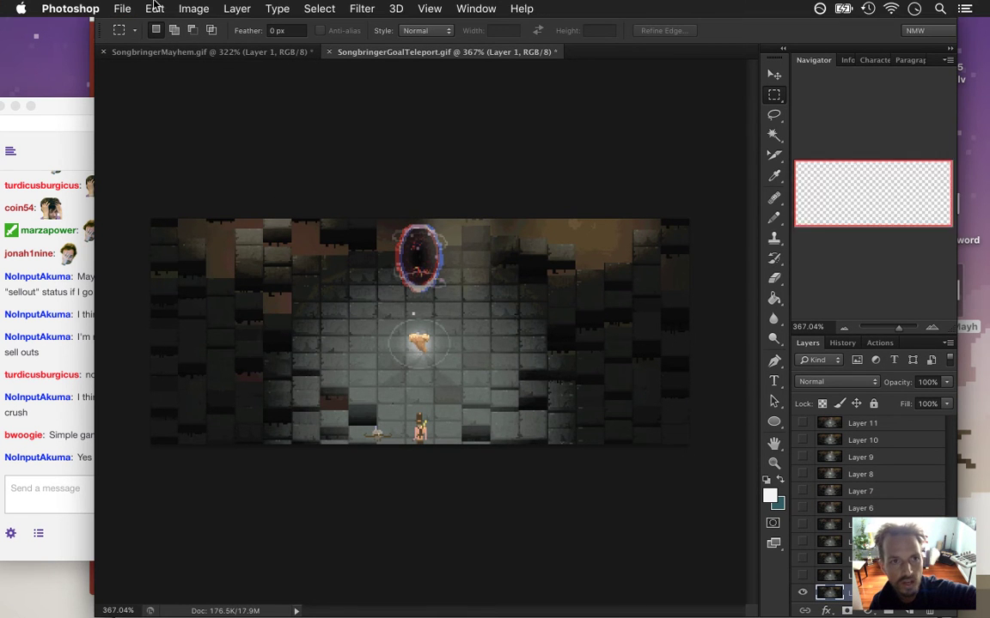
Start a Save for Web export of the cropped GIF and set its image width to 690 px with proportions linked.
{"action": "left_click", "coordinate": [122, 8]}
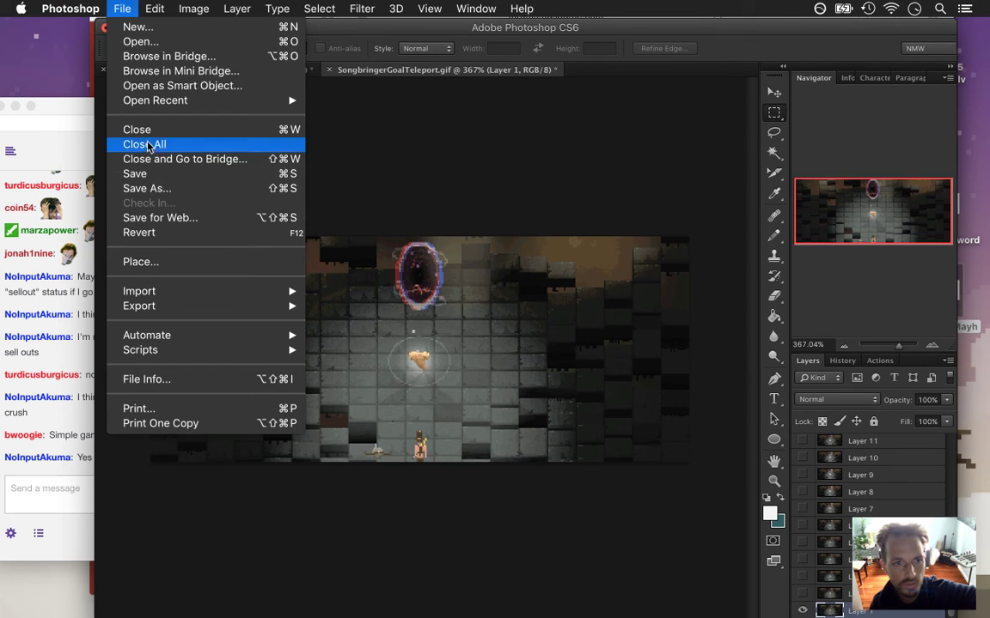
{"action": "left_click", "coordinate": [162, 218]}
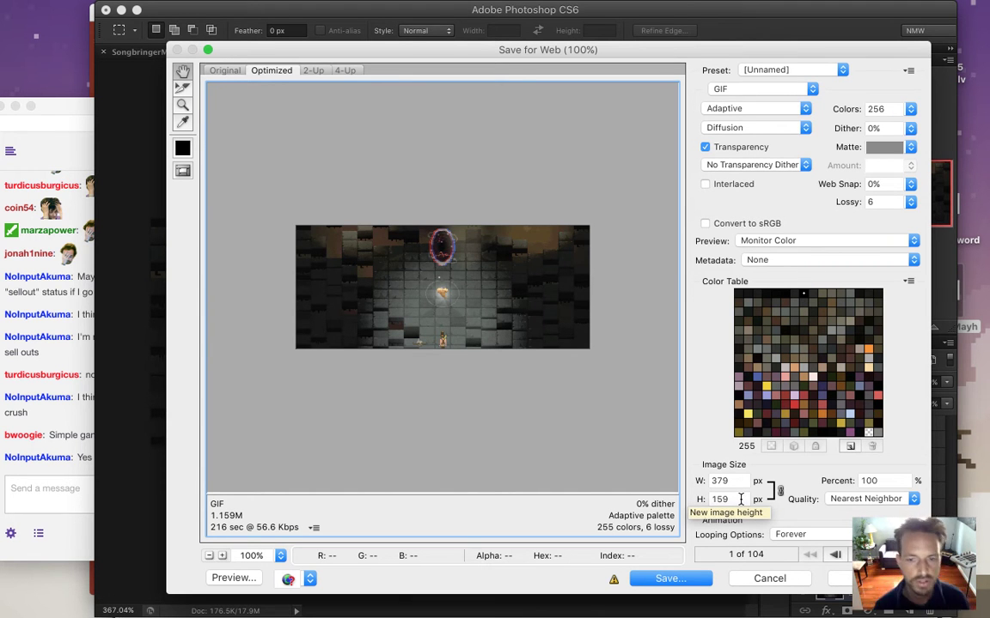
{"action": "left_click", "coordinate": [701, 484]}
{"action": "type", "text": "690"}
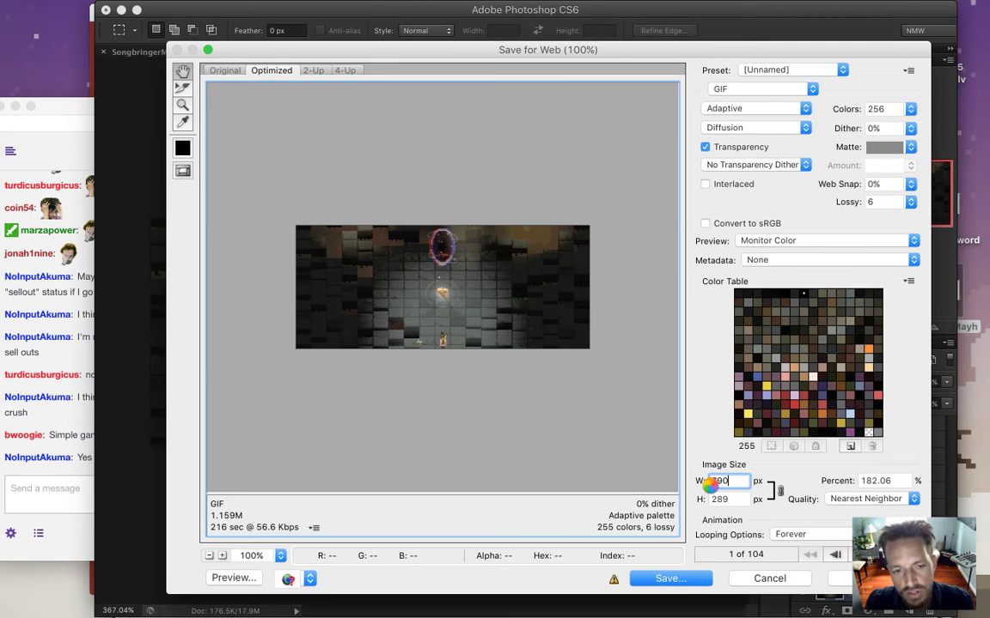
{"action": "key", "text": "Tab"}
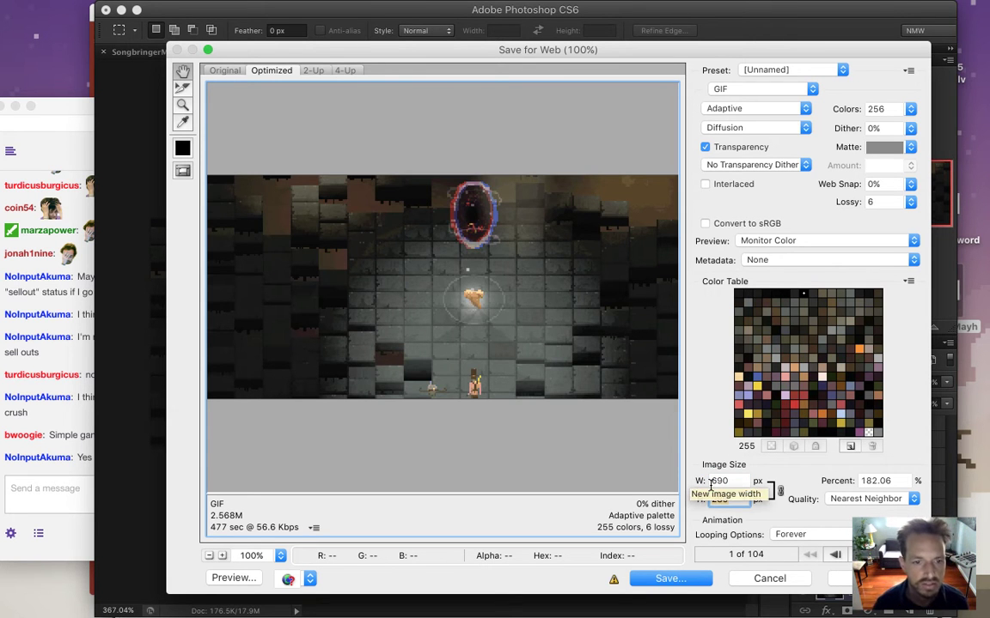
Save the optimized GIF to the Desktop as SongbringerGoalTeleport.gif.
{"action": "left_click", "coordinate": [667, 579]}
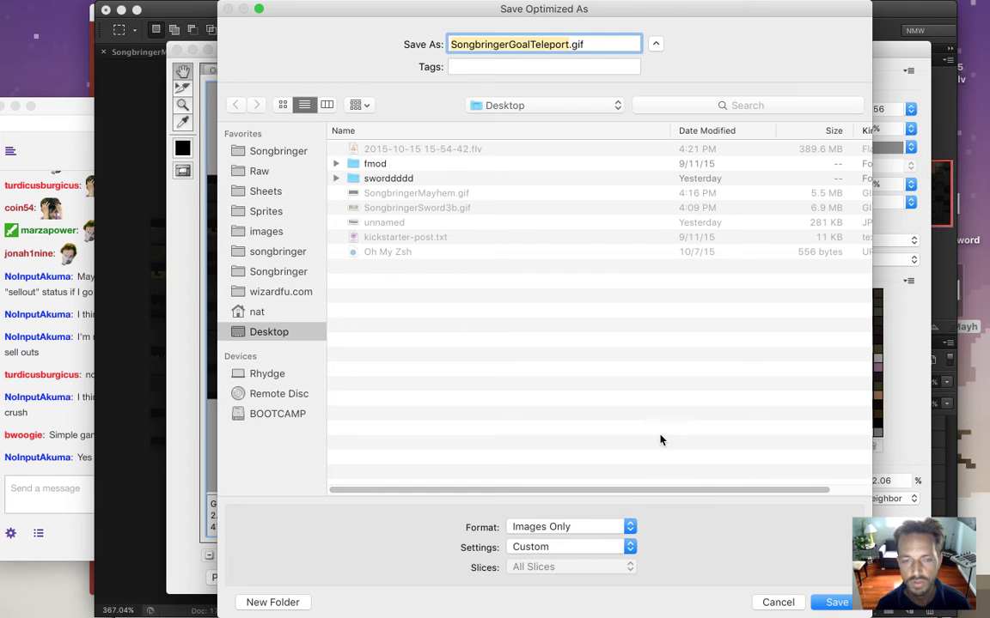
{"action": "left_click", "coordinate": [834, 605]}
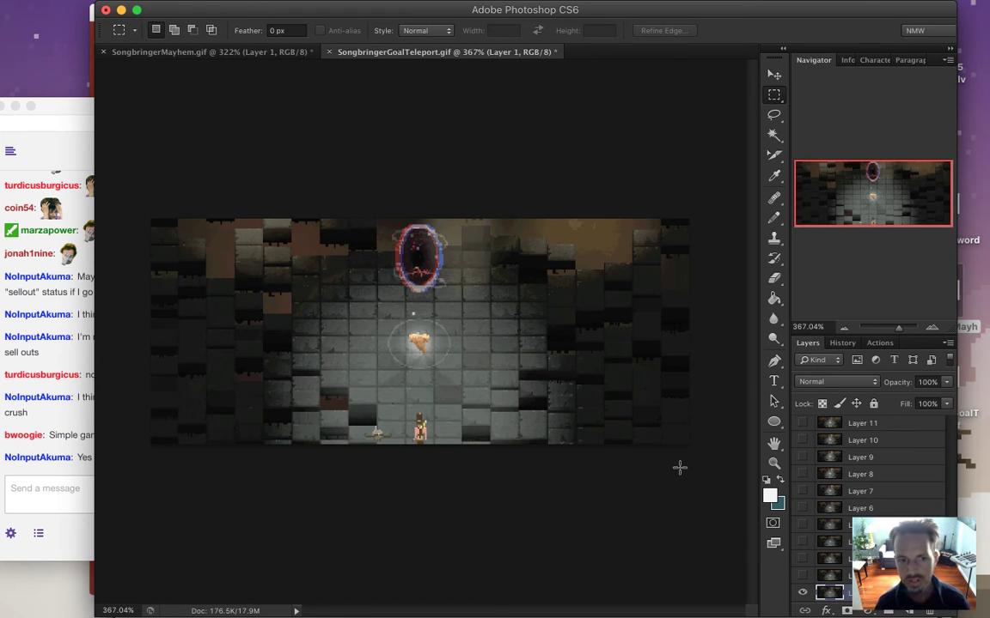
Switch to Safari and open Giphy's upload page from the page of the previously uploaded GIF.
{"action": "key", "text": "super+Tab"}
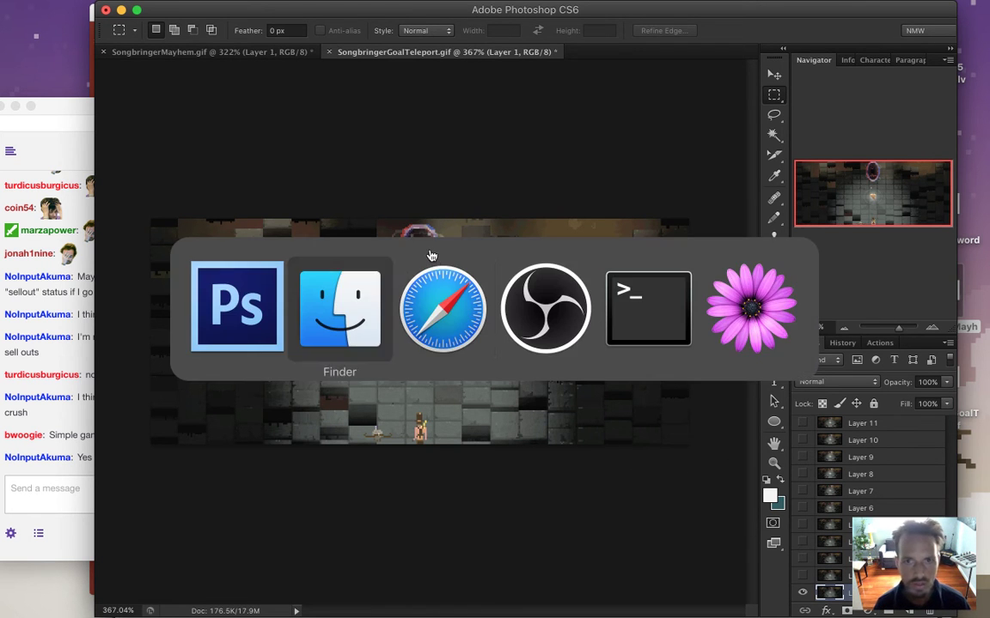
{"action": "left_click", "coordinate": [440, 304]}
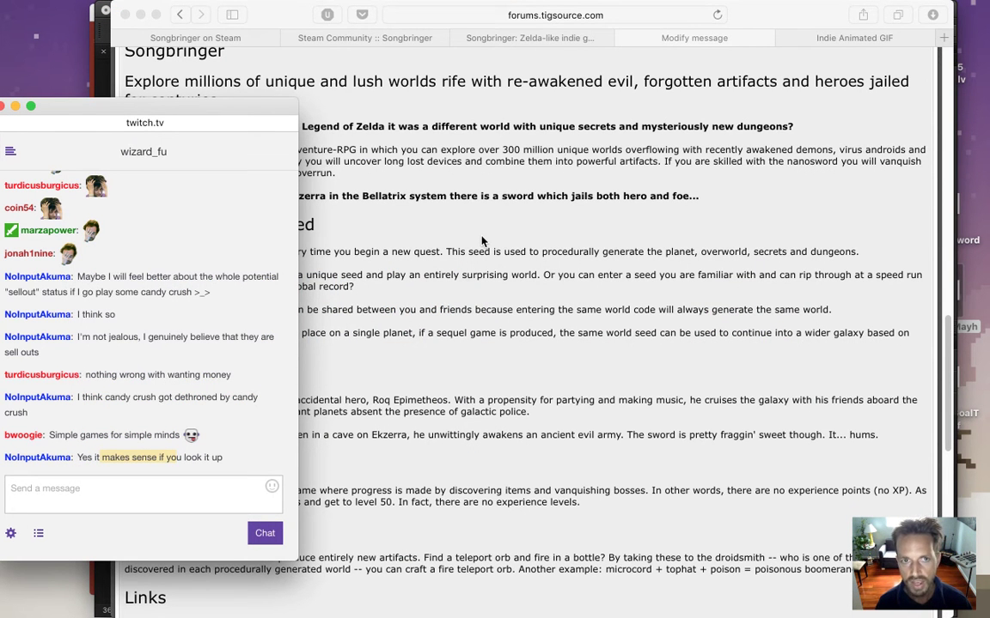
{"action": "left_click", "coordinate": [459, 213]}
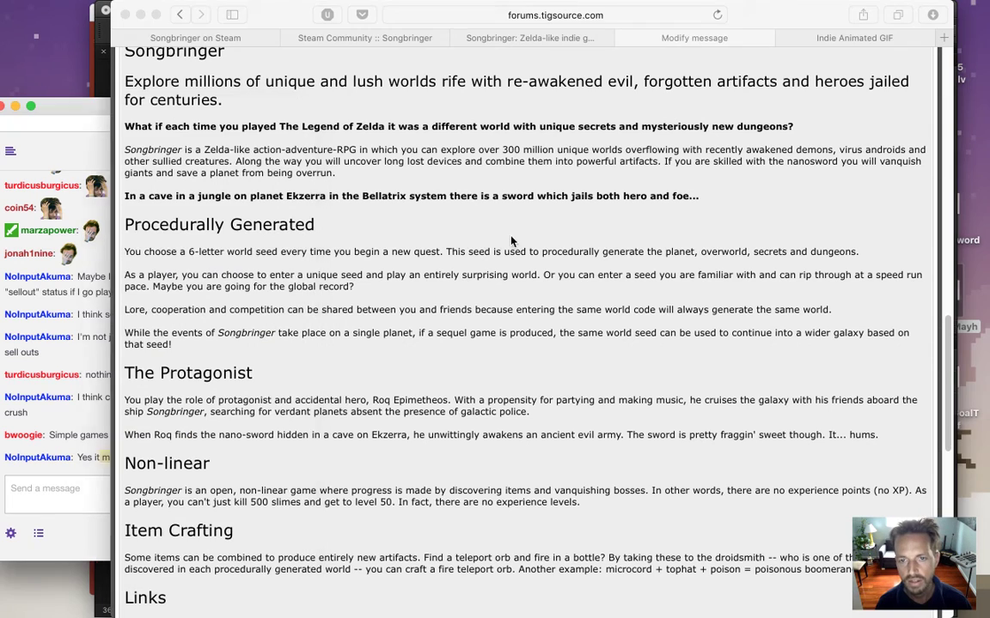
{"action": "left_click", "coordinate": [839, 36]}
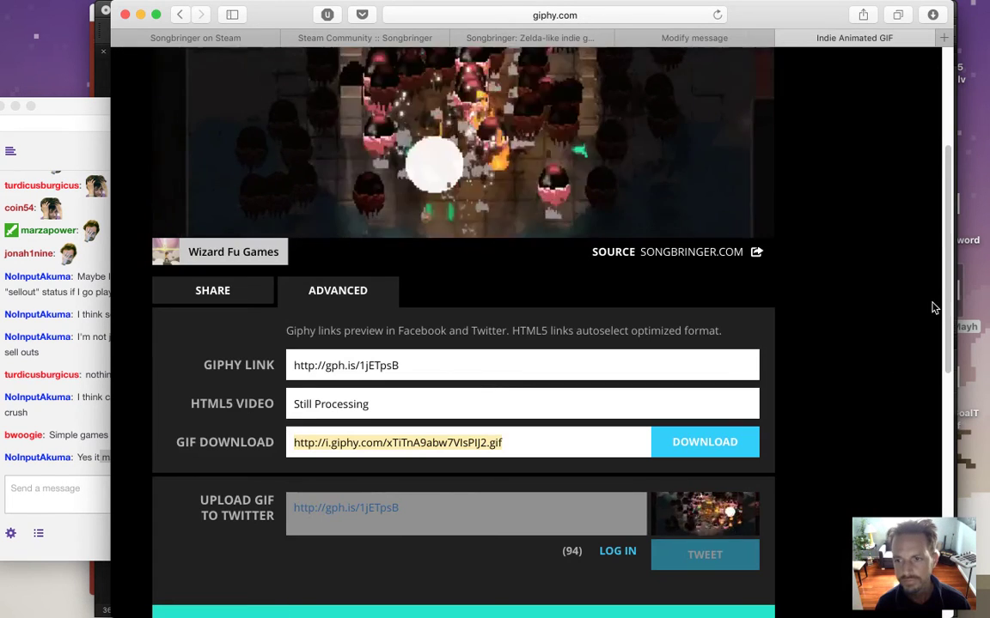
{"action": "scroll", "coordinate": [945, 280], "scroll_direction": "up", "scroll_amount": 2}
{"action": "scroll", "coordinate": [945, 280], "scroll_direction": "up", "scroll_amount": 5}
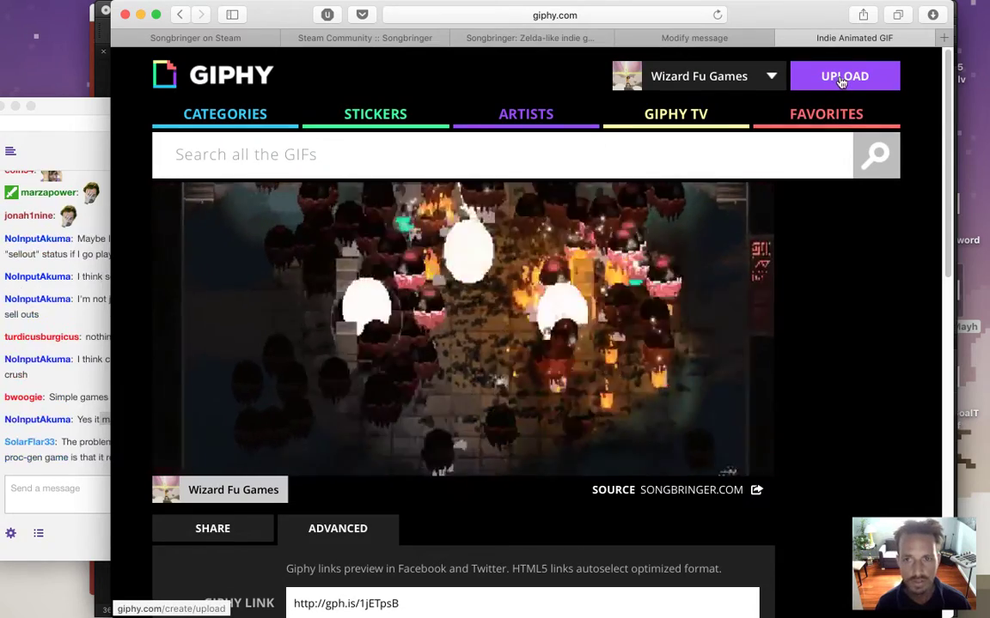
{"action": "left_click", "coordinate": [829, 77]}
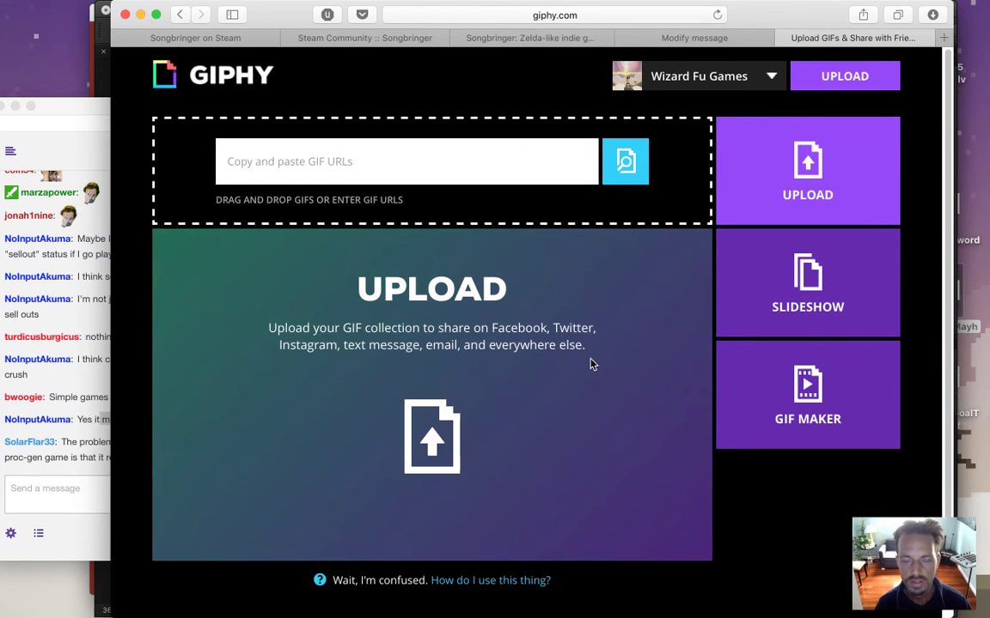
Read the newest Twitch chat message about player choice in procedurally generated games.
{"action": "left_click", "coordinate": [85, 472]}
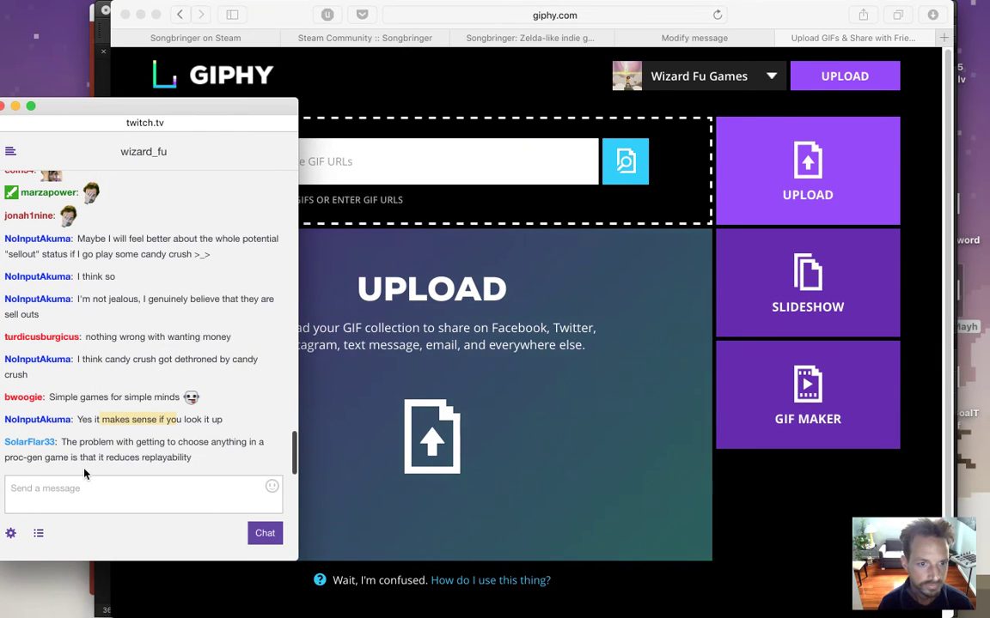
{"action": "left_click_drag", "start_coordinate": [69, 441], "coordinate": [126, 455]}
{"action": "left_click", "coordinate": [131, 456]}
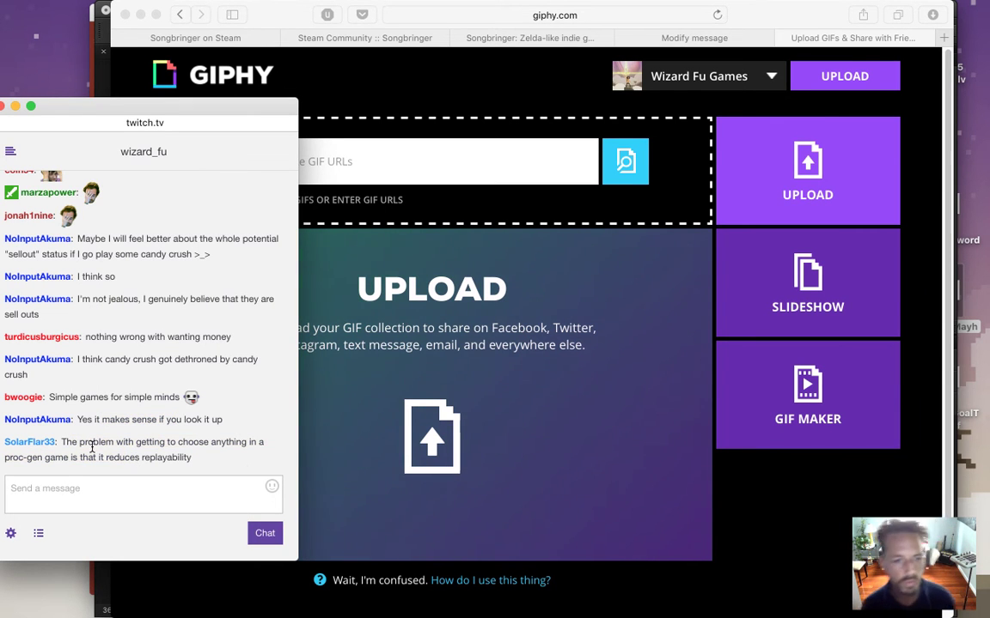
{"action": "left_click_drag", "start_coordinate": [97, 444], "coordinate": [189, 457]}
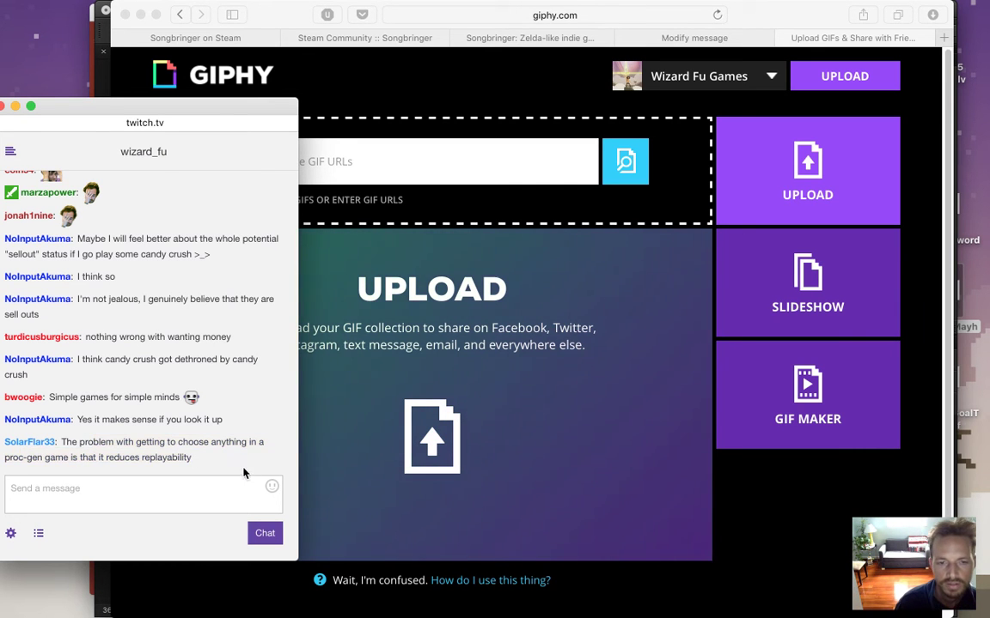
Add SongbringerGoalTeleport.gif from the Desktop to the Giphy upload.
{"action": "left_click", "coordinate": [776, 525]}
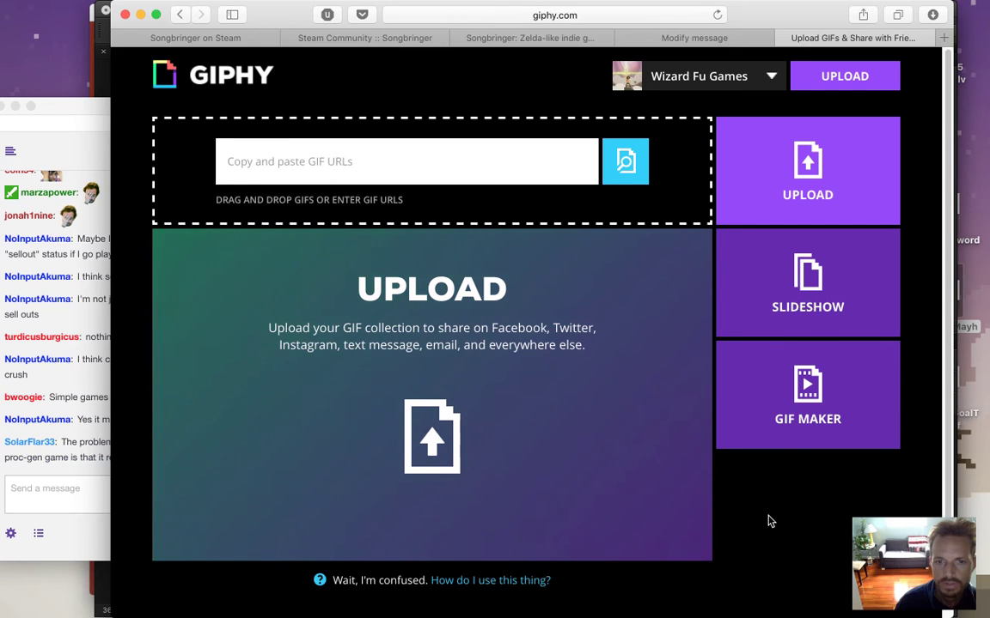
{"action": "key", "text": "F11"}
{"action": "left_click_drag", "start_coordinate": [932, 372], "coordinate": [517, 420]}
{"action": "key", "text": "F11"}
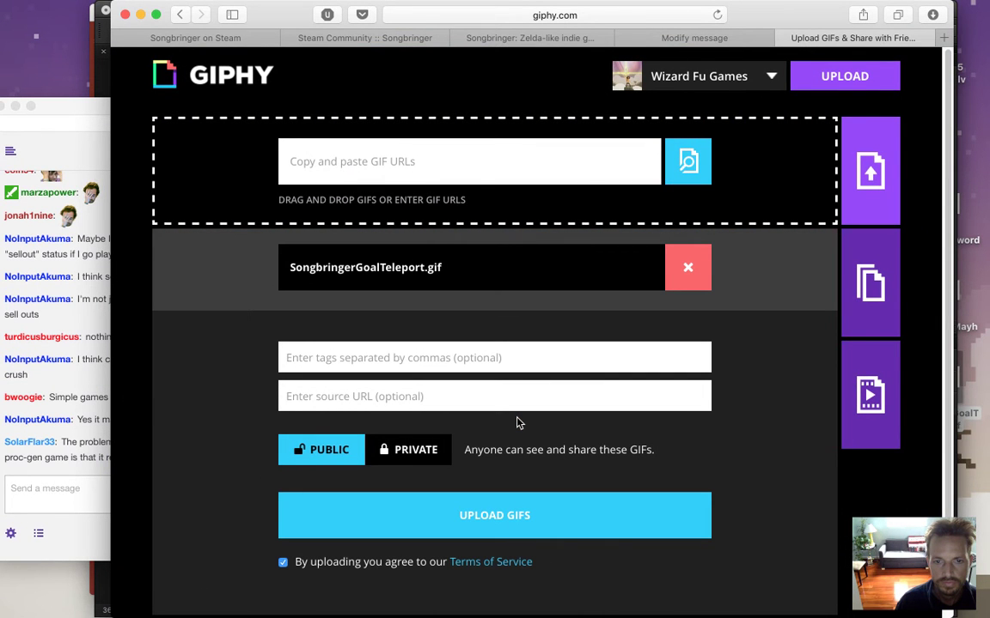
{"action": "left_click", "coordinate": [367, 368]}
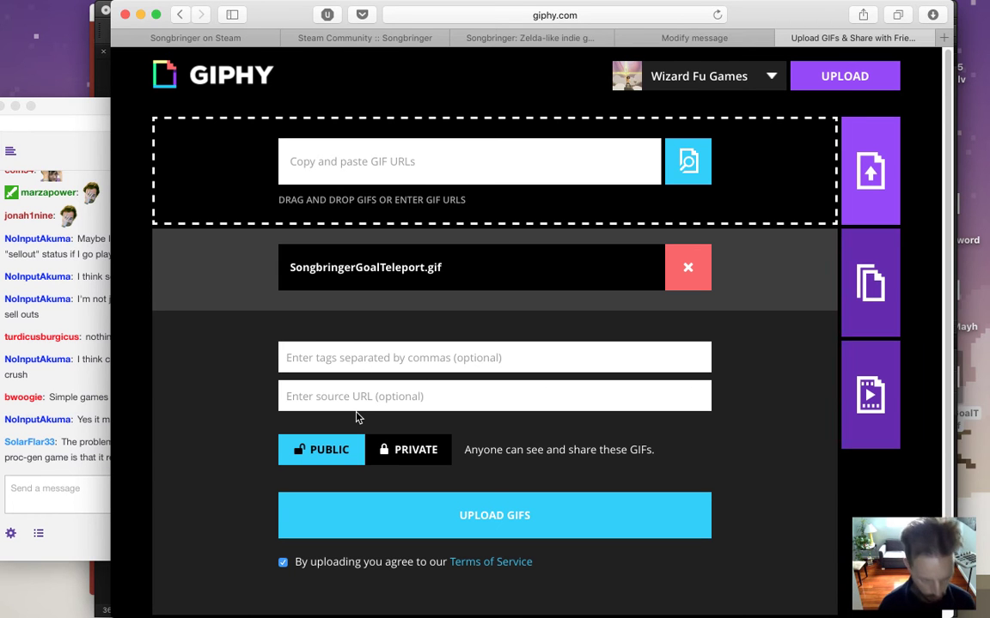
{"action": "type", "text": "gaming,indie,songbringer,zelda,rpg"}
{"action": "key", "text": "Tab"}
{"action": "type", "text": "http://songbringer.com"}
{"action": "left_click", "coordinate": [388, 530]}
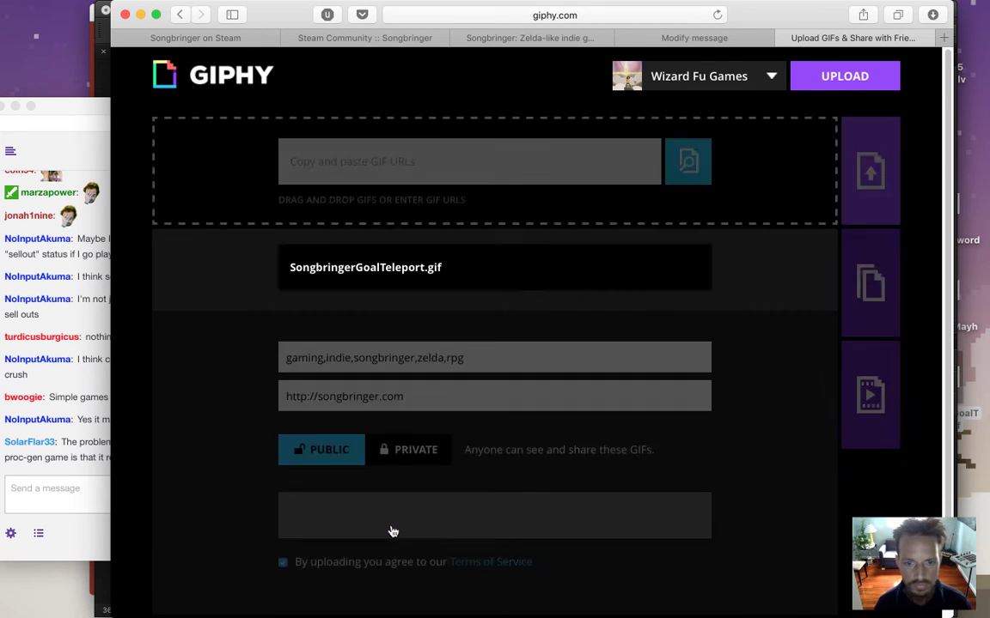
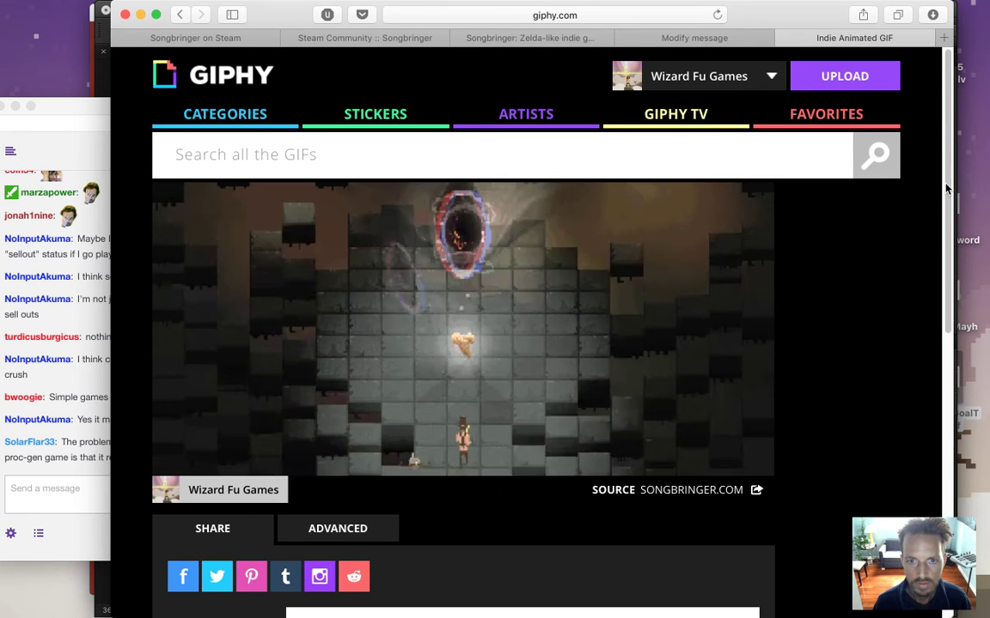
{"action": "scroll", "coordinate": [950, 183], "scroll_direction": "down", "scroll_amount": 5}
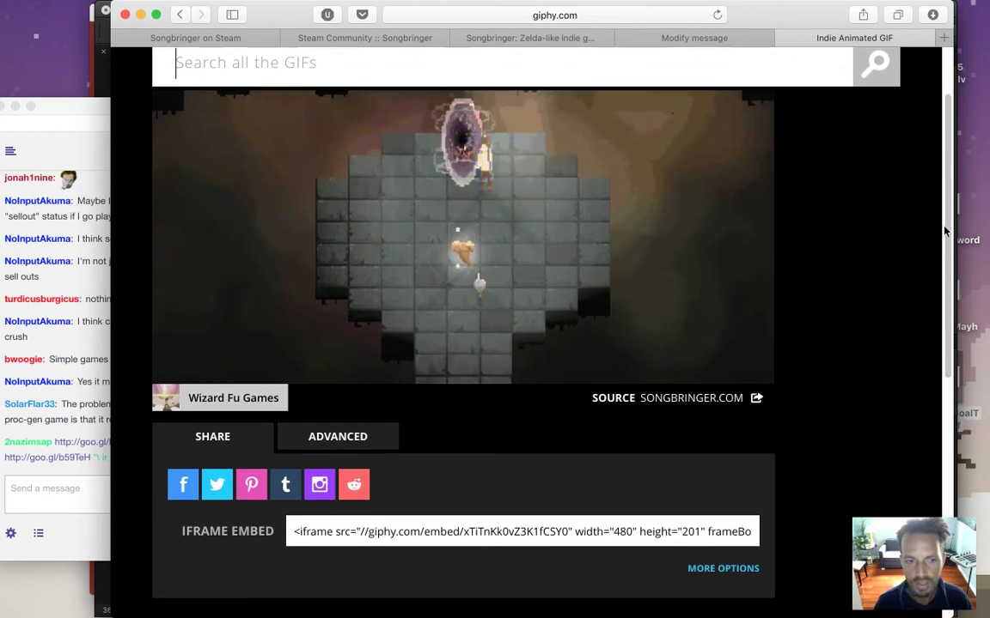
Ban the user who posted the goo.gl spam links from the Twitch chat and close their profile card.
{"action": "left_click", "coordinate": [75, 406]}
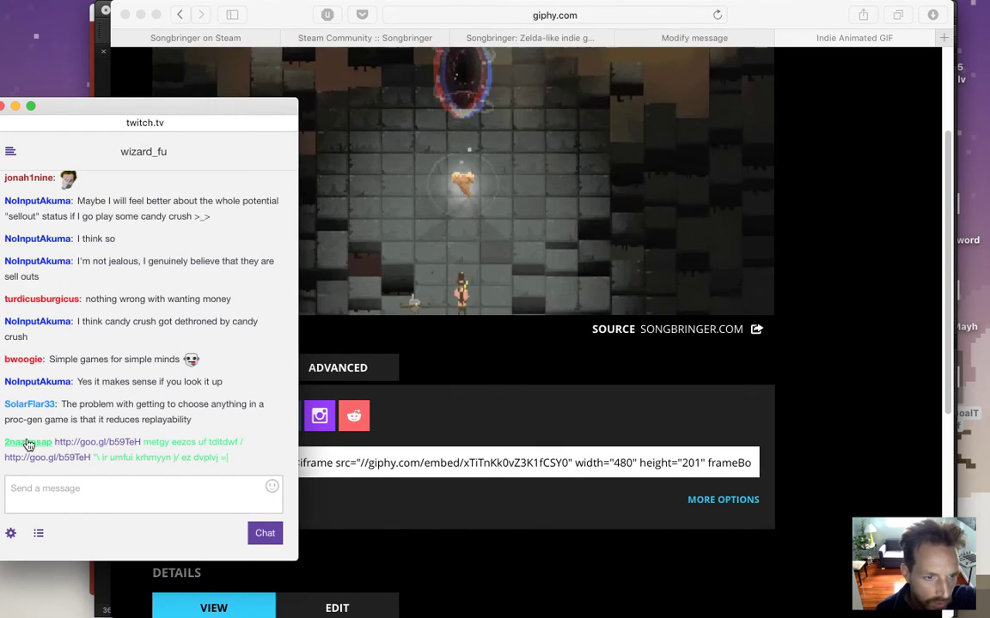
{"action": "right_click", "coordinate": [35, 442]}
{"action": "left_click", "coordinate": [78, 402]}
{"action": "left_click", "coordinate": [24, 442]}
{"action": "left_click", "coordinate": [169, 536]}
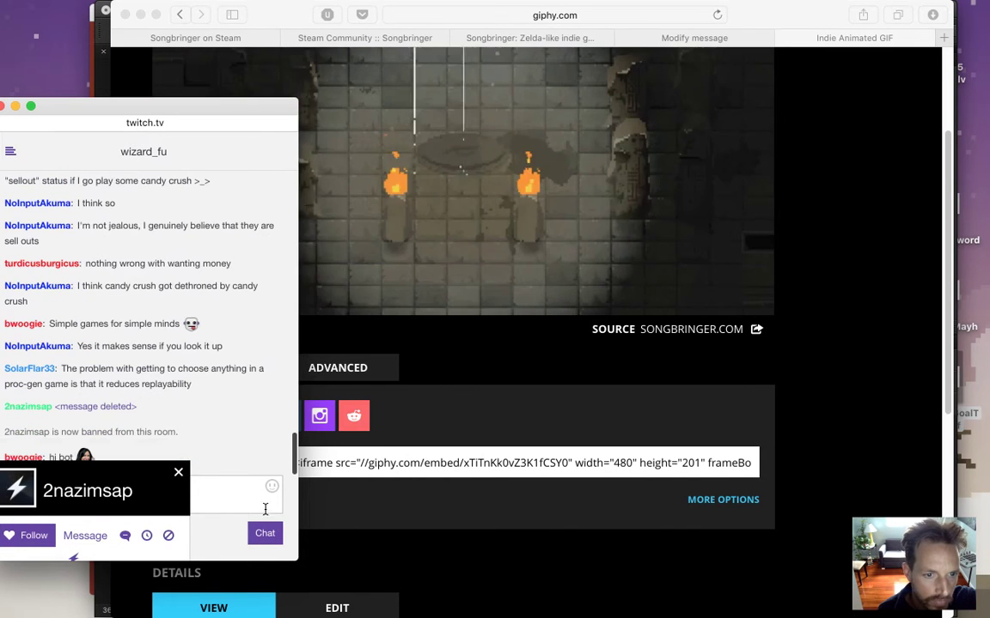
{"action": "left_click", "coordinate": [177, 473]}
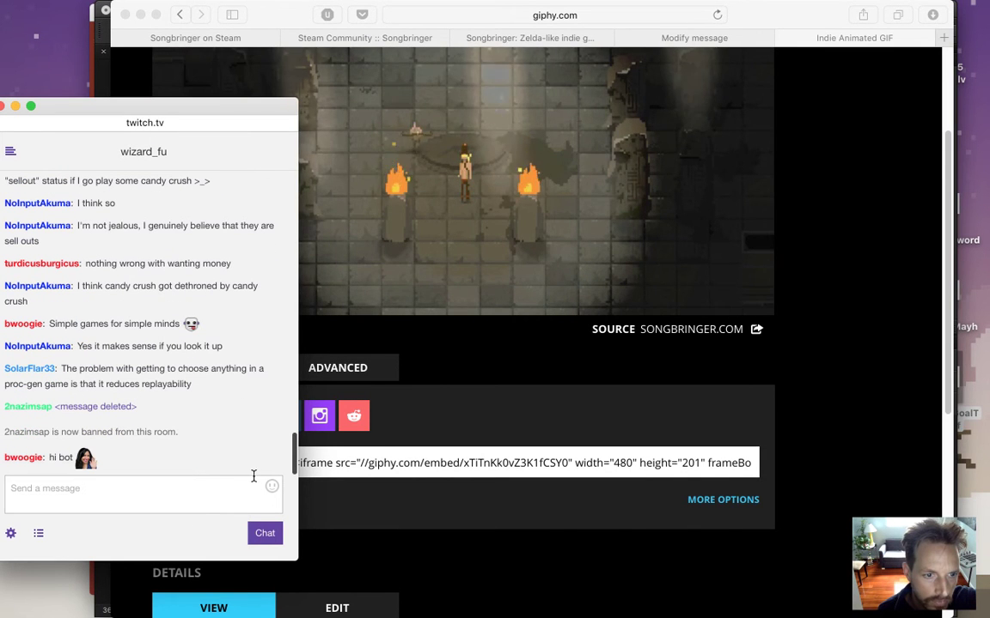
Copy the teleport GIF's direct GIF download link from its advanced sharing options on Giphy.
{"action": "left_click", "coordinate": [358, 516]}
{"action": "left_click", "coordinate": [364, 375]}
{"action": "left_click", "coordinate": [531, 522]}
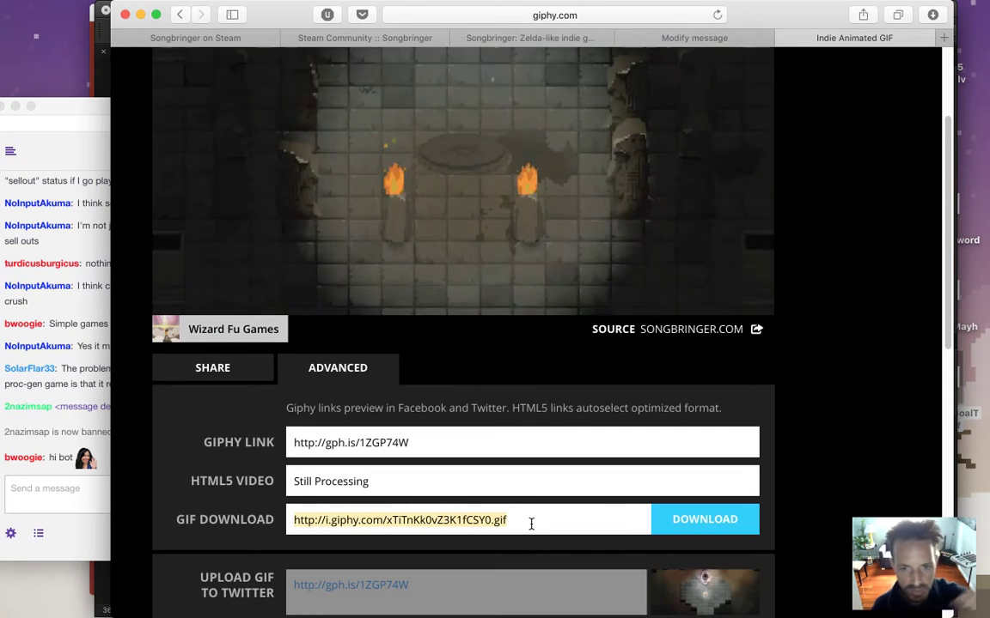
{"action": "key", "text": "super+c"}
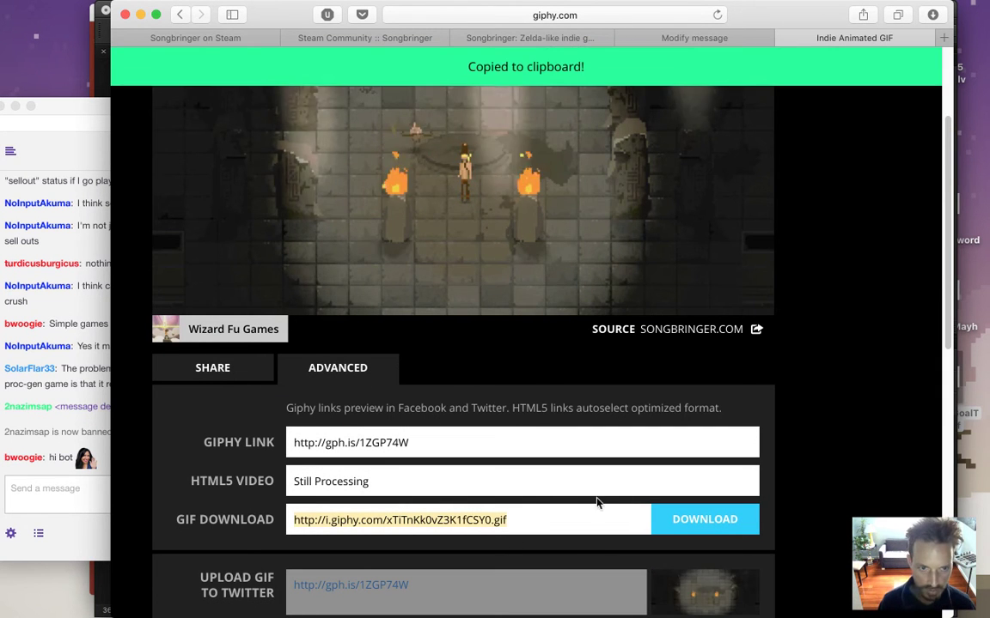
Paste the copied GIF link into the empty centered img tag above the Songbringer heading in the TIGSource post's message text.
{"action": "left_click", "coordinate": [706, 38]}
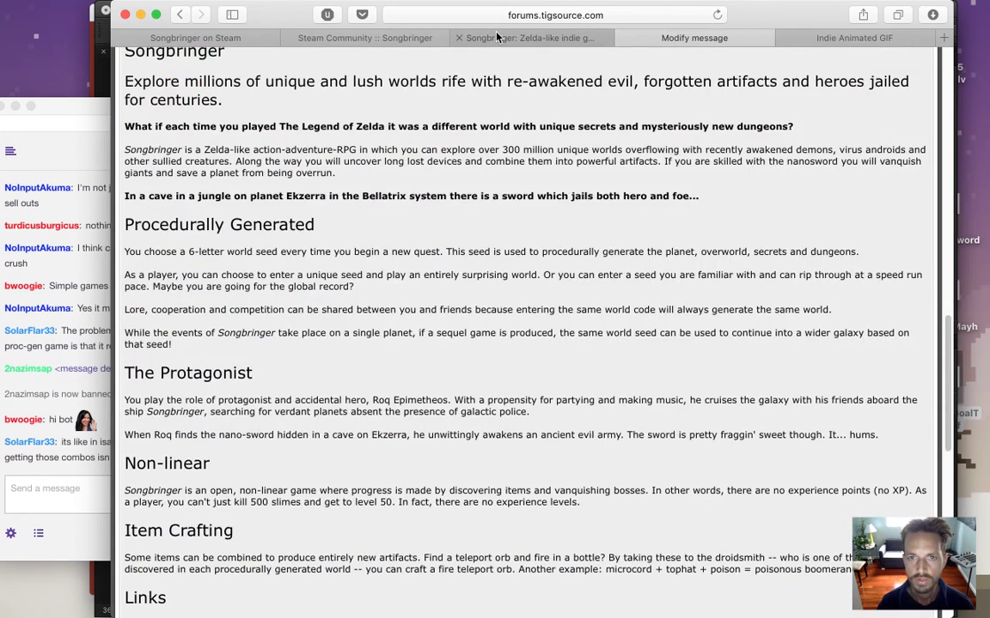
{"action": "left_click", "coordinate": [496, 37]}
{"action": "left_click", "coordinate": [694, 38]}
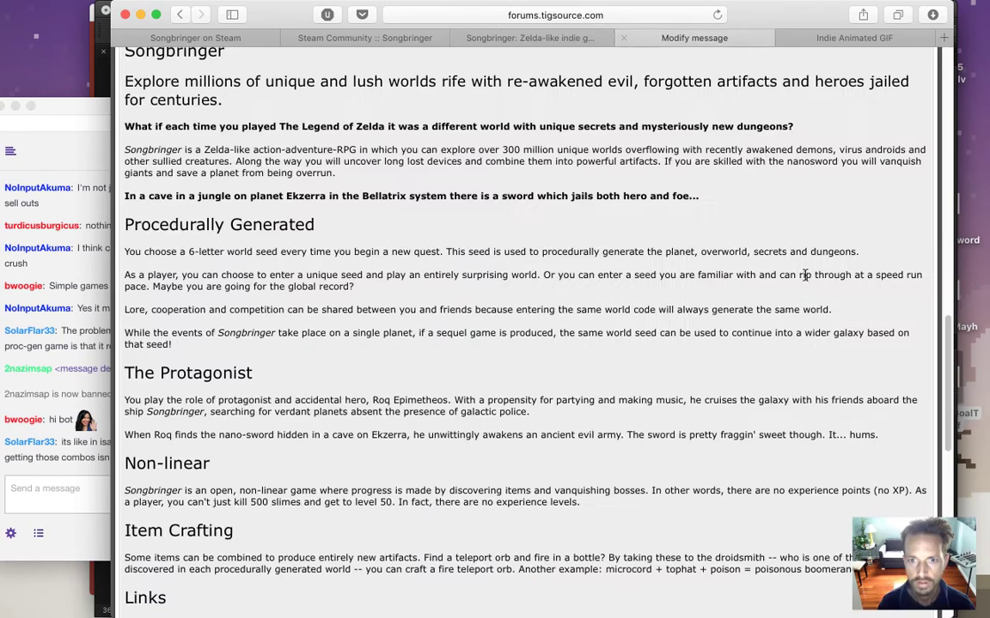
{"action": "left_click_drag", "start_coordinate": [947, 343], "coordinate": [896, 305]}
{"action": "scroll", "coordinate": [896, 305], "scroll_direction": "down", "scroll_amount": 15}
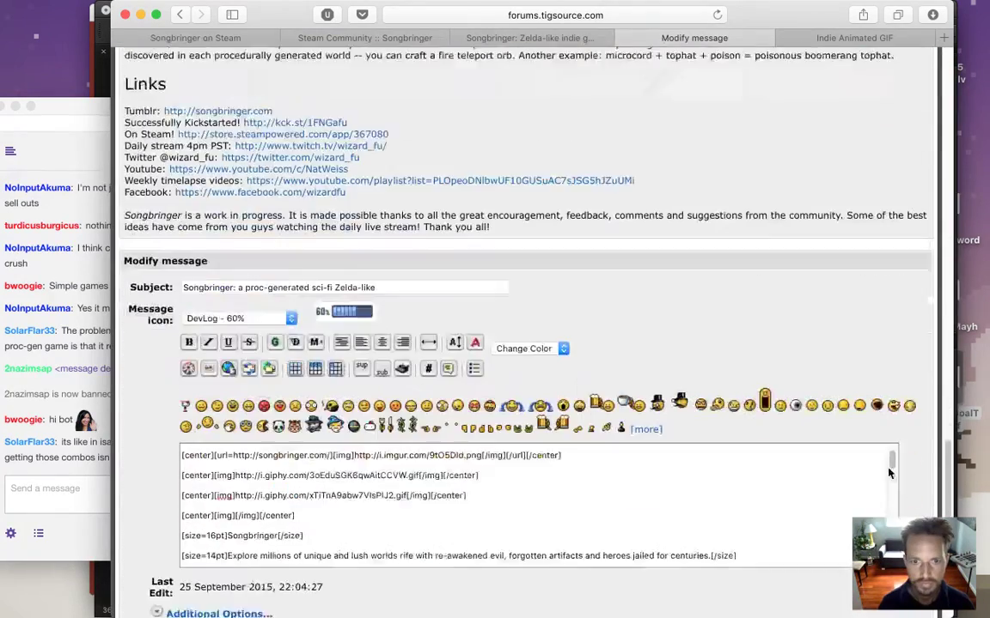
{"action": "left_click_drag", "start_coordinate": [237, 415], "coordinate": [295, 416]}
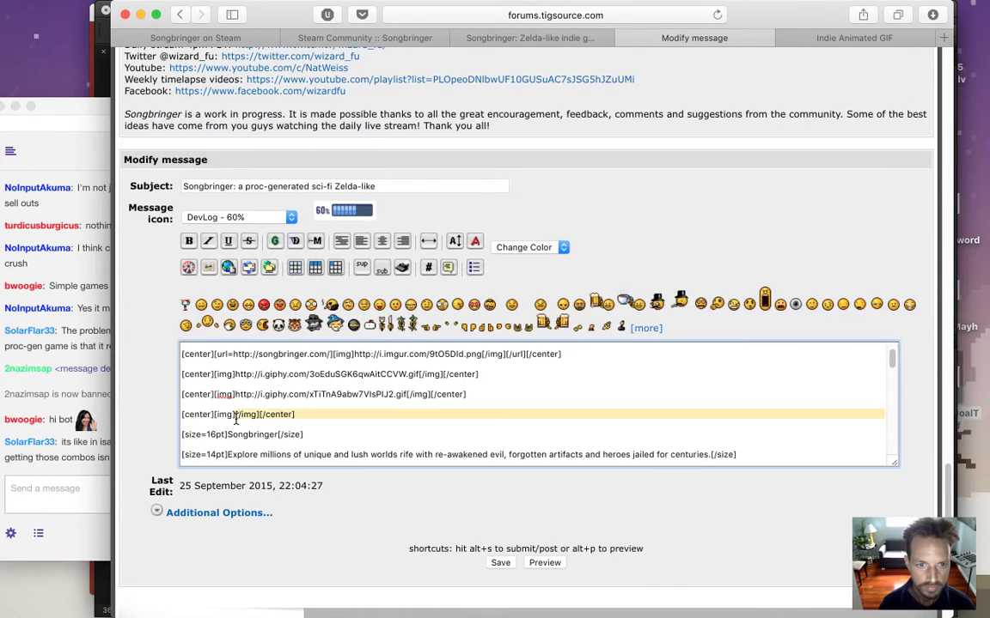
{"action": "key", "text": "Left"}
{"action": "key", "text": "super+v"}
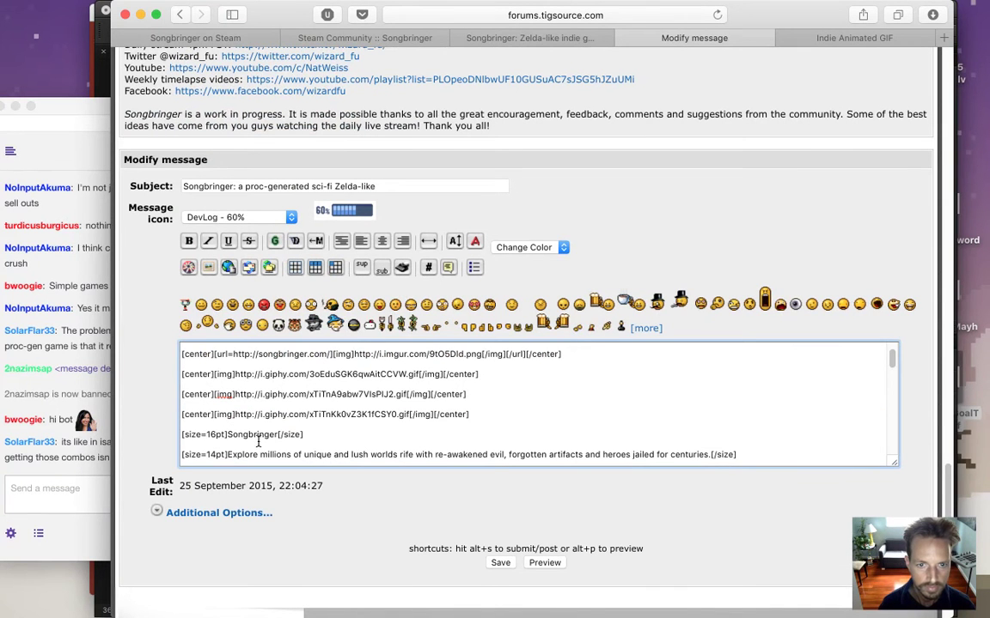
Read the latest Twitch chat messages about the banned bot and choosing combos in Isaac.
{"action": "left_click", "coordinate": [38, 473]}
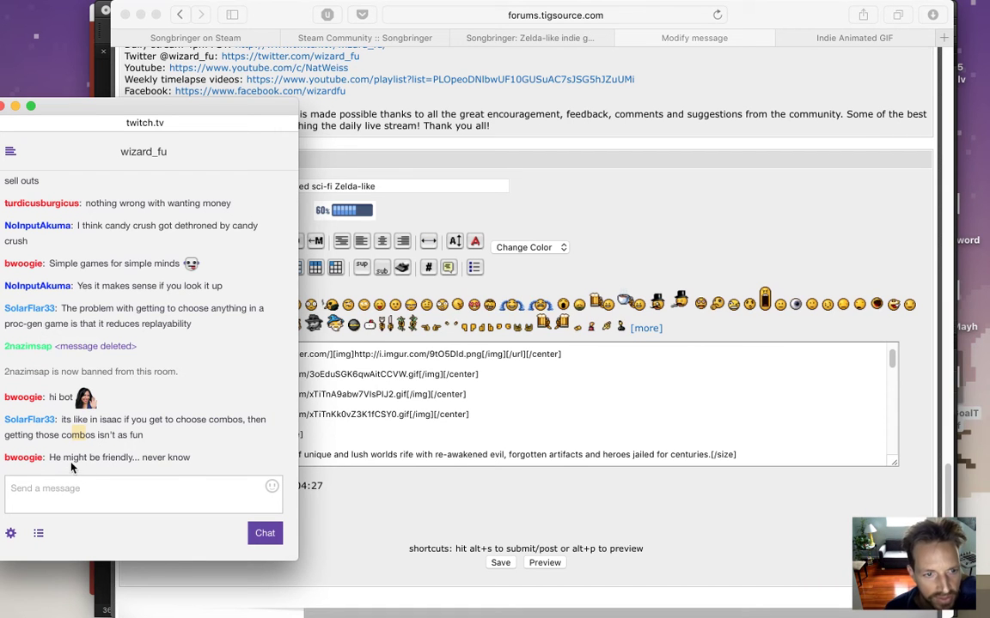
{"action": "left_click_drag", "start_coordinate": [75, 470], "coordinate": [167, 469]}
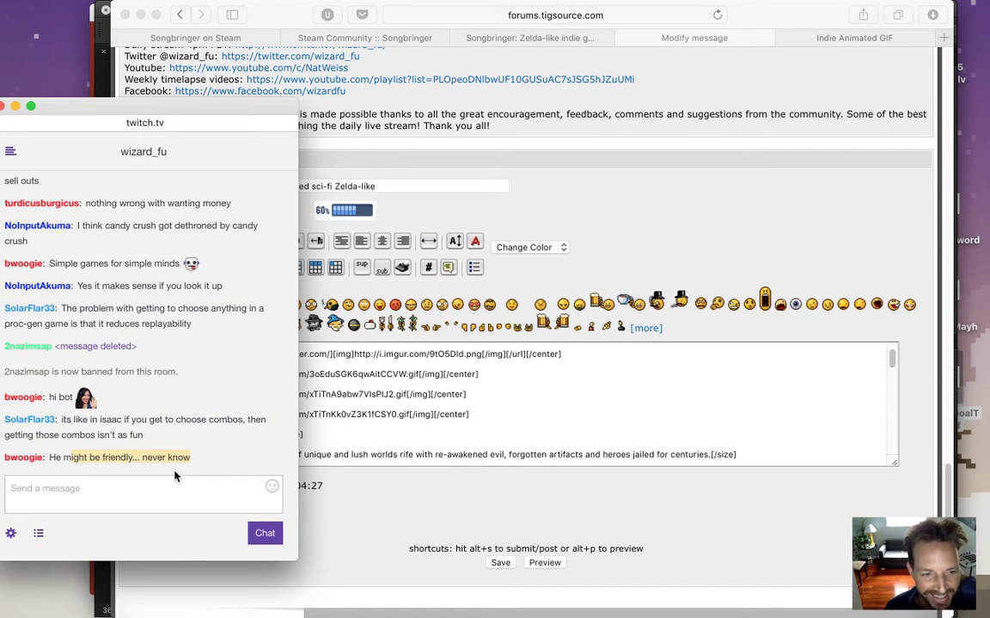
{"action": "left_click_drag", "start_coordinate": [156, 433], "coordinate": [76, 420]}
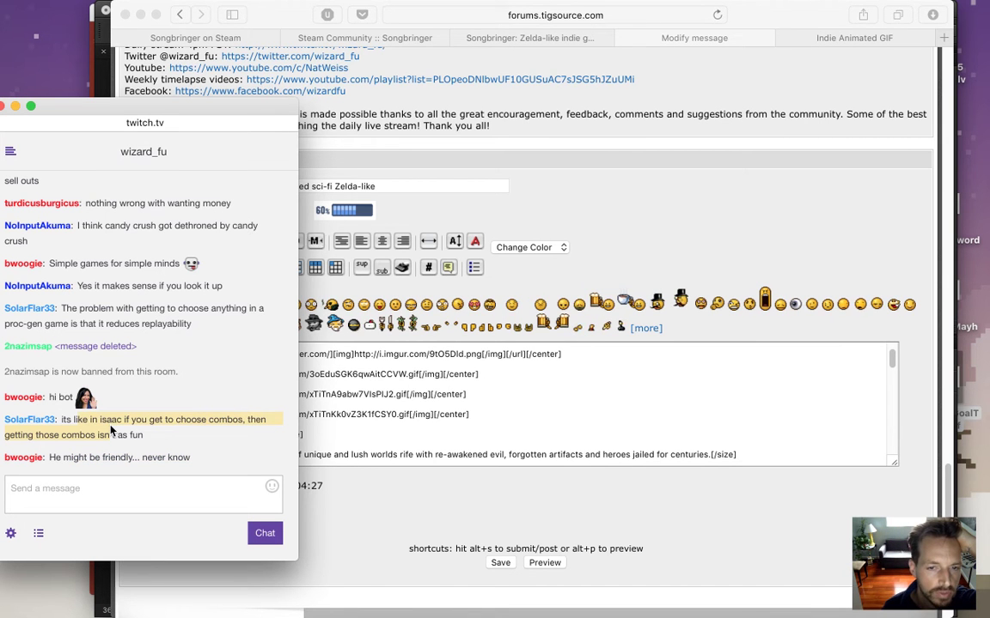
Preview the modified TIGSource post and review the banner and the three animated GIFs in it.
{"action": "left_click", "coordinate": [330, 471]}
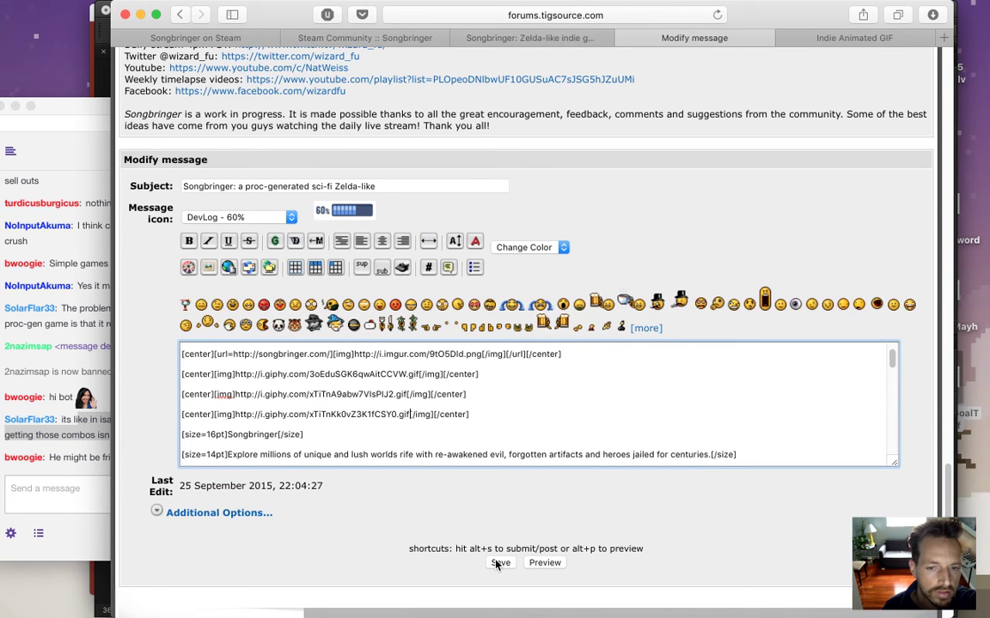
{"action": "left_click", "coordinate": [536, 565]}
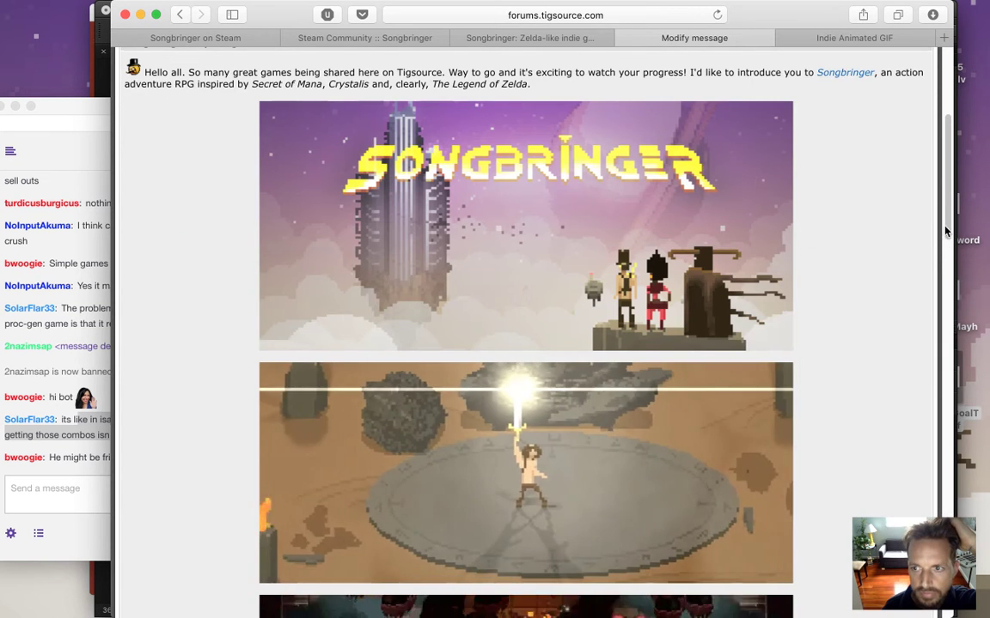
{"action": "scroll", "coordinate": [850, 203], "scroll_direction": "down", "scroll_amount": 5}
{"action": "scroll", "coordinate": [939, 312], "scroll_direction": "down", "scroll_amount": 6}
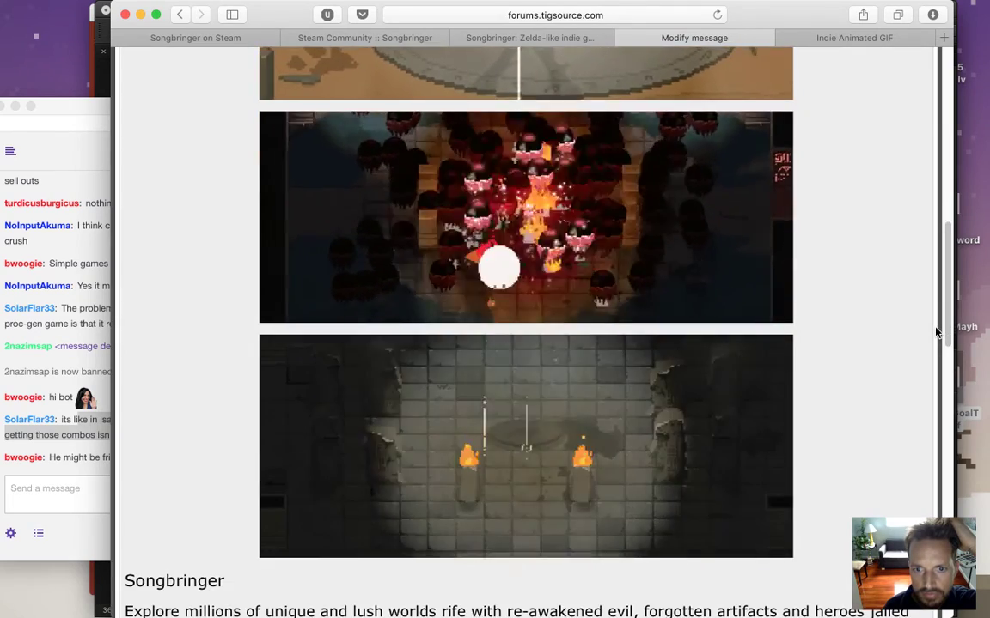
{"action": "scroll", "coordinate": [938, 331], "scroll_direction": "down", "scroll_amount": 1}
{"action": "scroll", "coordinate": [936, 322], "scroll_direction": "up", "scroll_amount": 2}
{"action": "scroll", "coordinate": [932, 296], "scroll_direction": "up", "scroll_amount": 6}
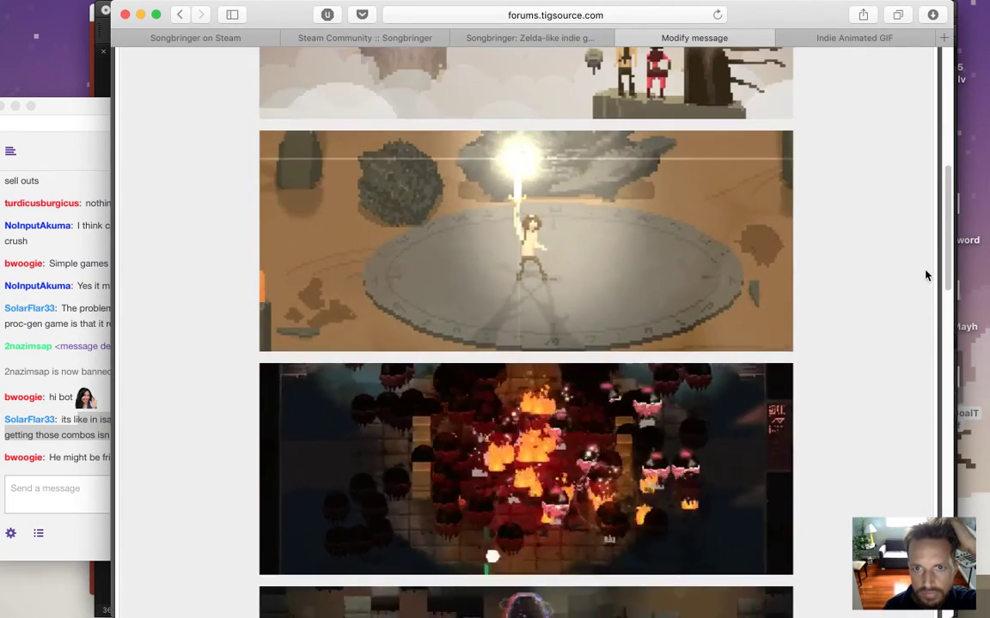
{"action": "scroll", "coordinate": [925, 258], "scroll_direction": "up", "scroll_amount": 3}
{"action": "scroll", "coordinate": [919, 215], "scroll_direction": "up", "scroll_amount": 3}
{"action": "scroll", "coordinate": [923, 283], "scroll_direction": "down", "scroll_amount": 10}
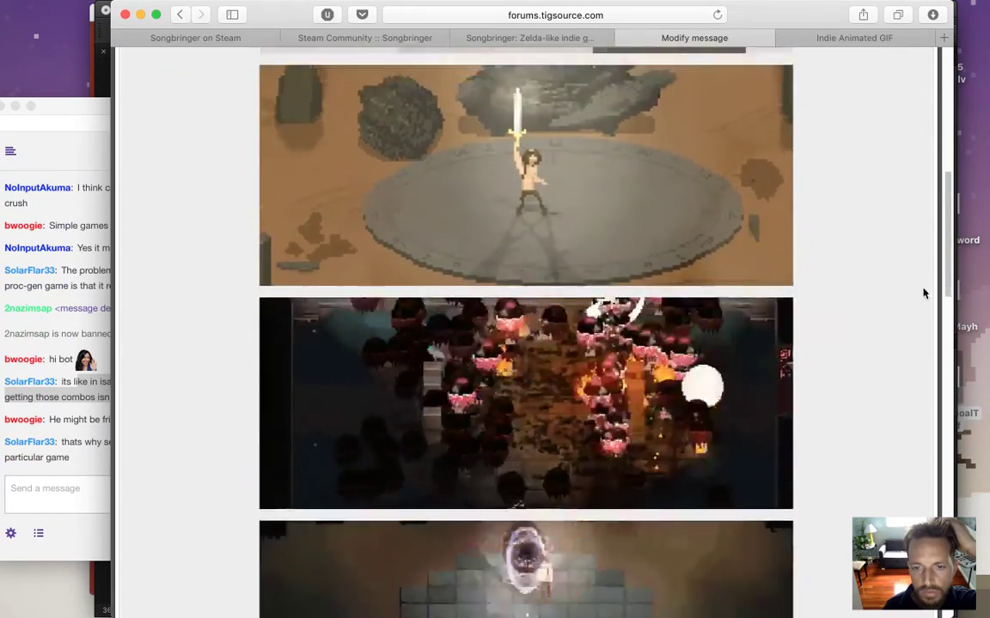
Review the previewed post's GIFs and text once more, and save the modified TIGSource message.
{"action": "scroll", "coordinate": [924, 343], "scroll_direction": "up", "scroll_amount": 2}
{"action": "scroll", "coordinate": [917, 259], "scroll_direction": "up", "scroll_amount": 8}
{"action": "scroll", "coordinate": [919, 382], "scroll_direction": "down", "scroll_amount": 12}
{"action": "scroll", "coordinate": [919, 405], "scroll_direction": "down", "scroll_amount": 15}
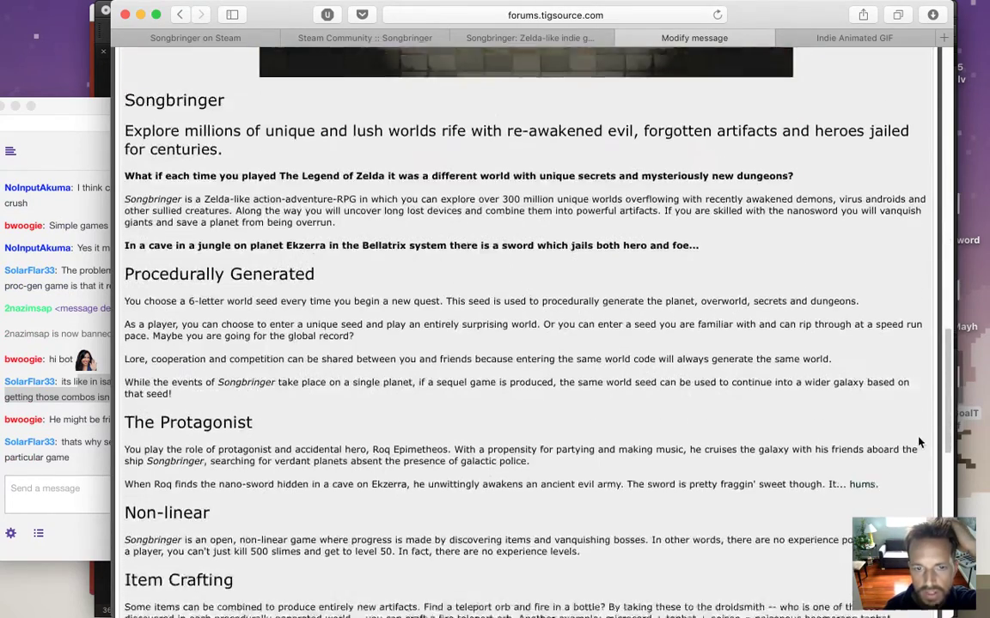
{"action": "scroll", "coordinate": [516, 387], "scroll_direction": "down", "scroll_amount": 1}
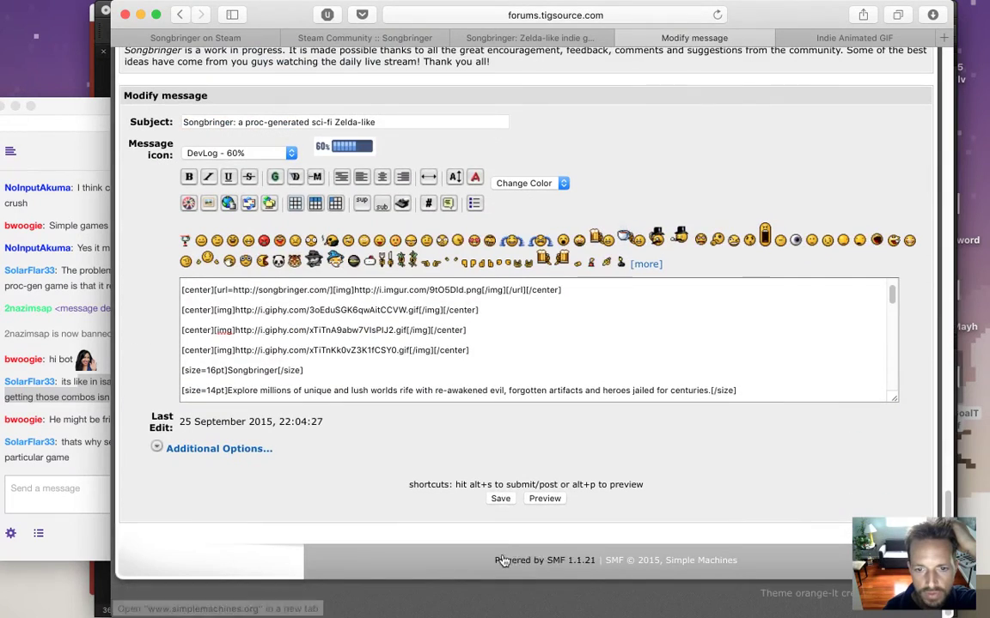
{"action": "left_click", "coordinate": [497, 498]}
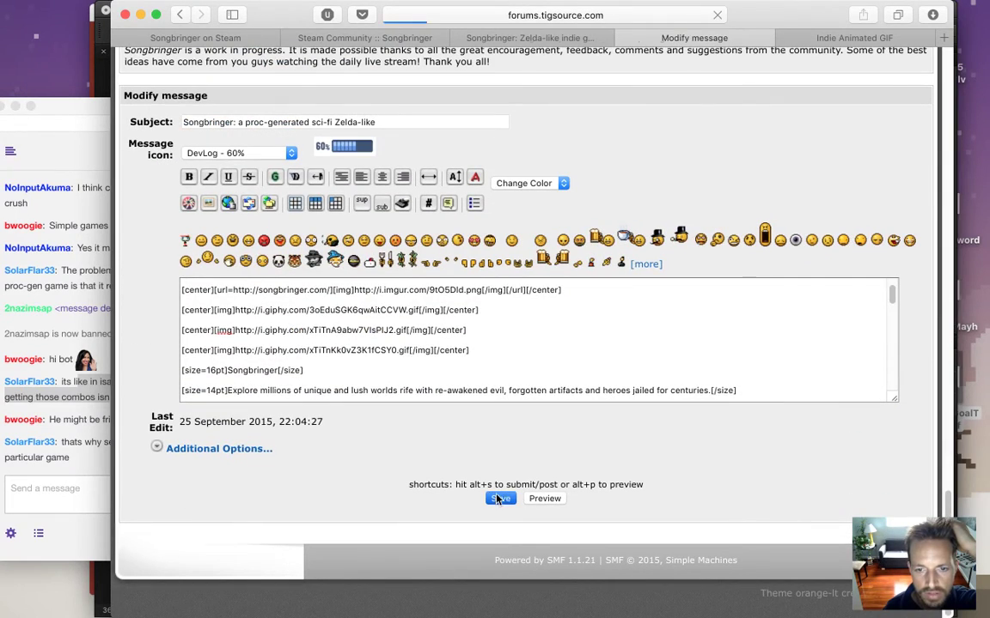
Check the Twitch chat message about seeds and unlocks, and reopen the Songbringer devlog's first post for modification.
{"action": "left_click", "coordinate": [86, 462]}
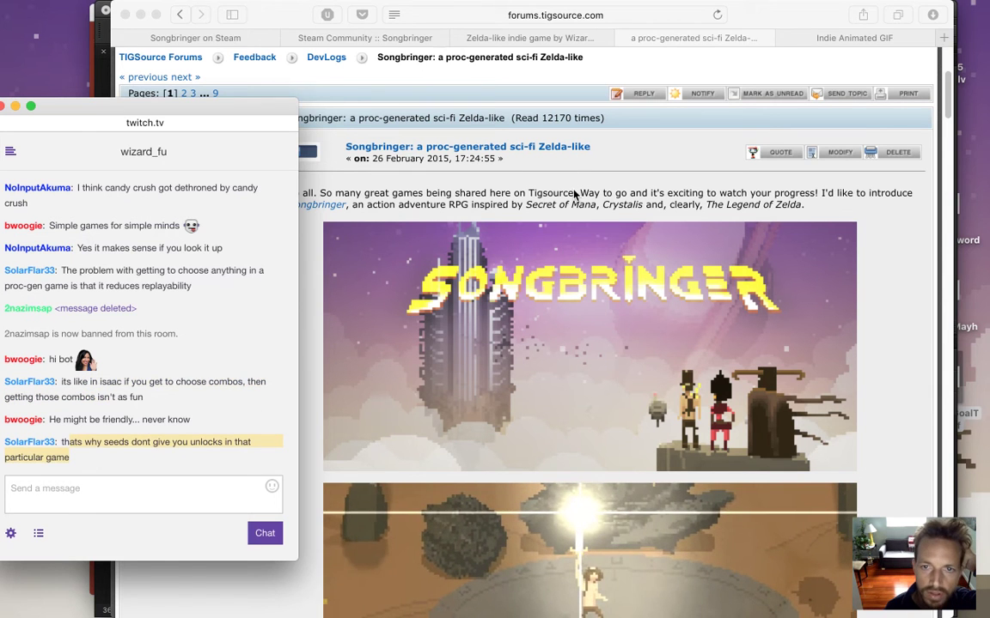
{"action": "left_click", "coordinate": [616, 198]}
{"action": "left_click", "coordinate": [839, 152]}
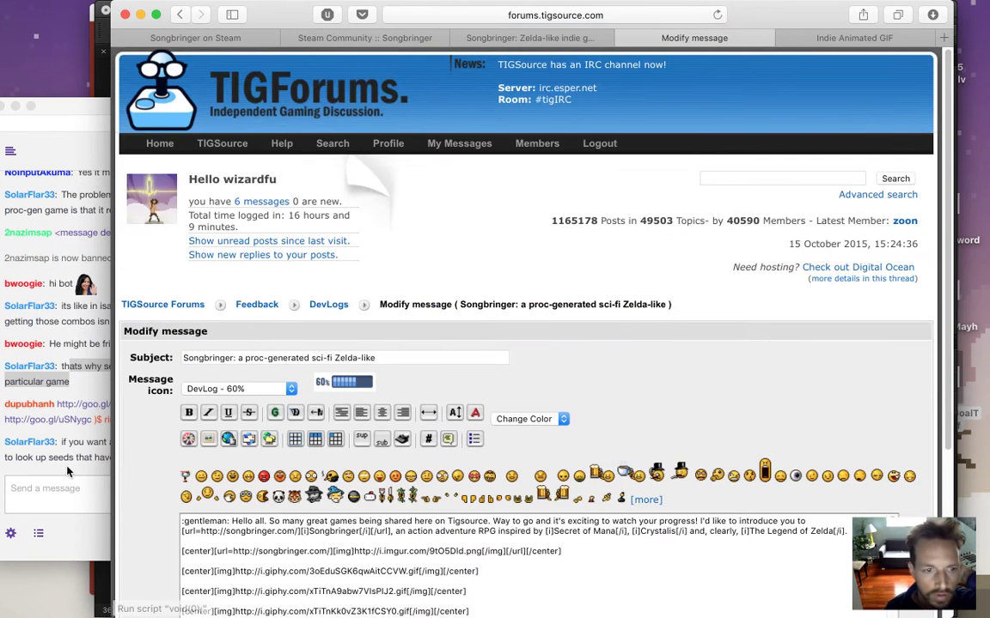
Ban the user who posted the goo.gl spam links from the Twitch chat.
{"action": "left_click", "coordinate": [80, 457]}
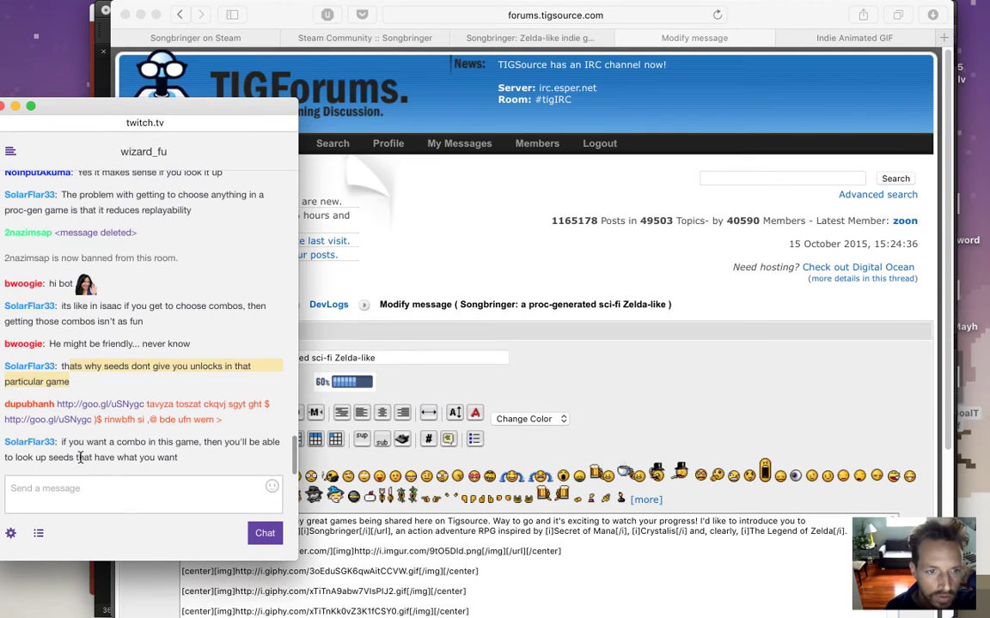
{"action": "right_click", "coordinate": [35, 410]}
{"action": "key", "text": "Escape"}
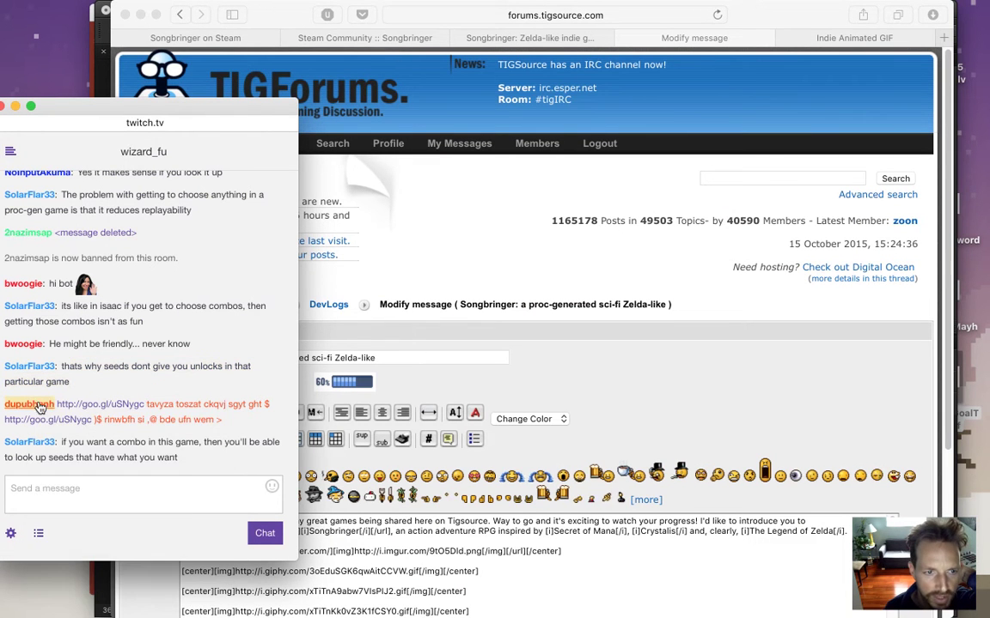
{"action": "left_click", "coordinate": [36, 410]}
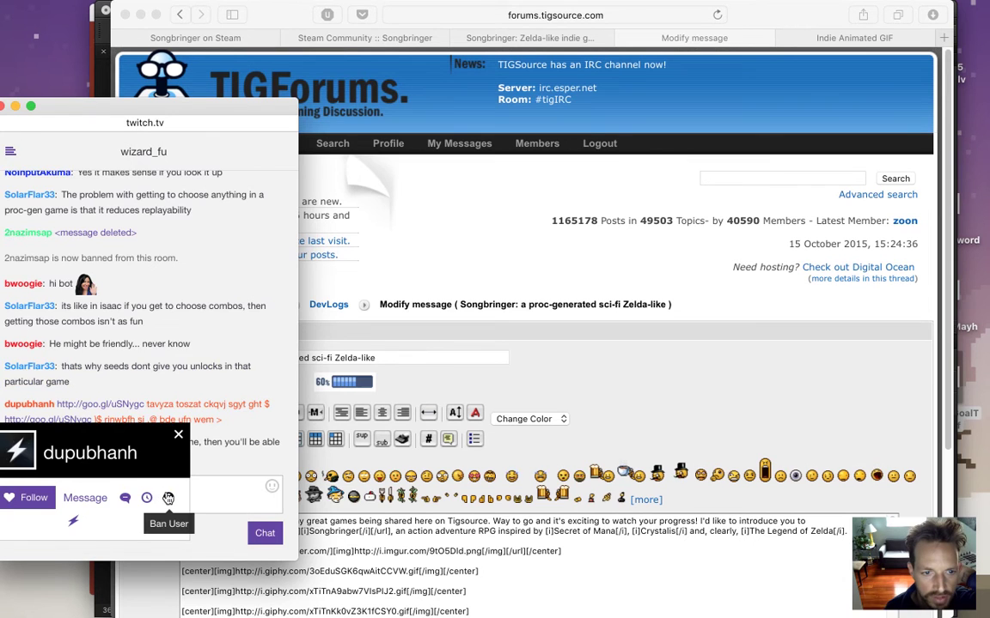
{"action": "left_click", "coordinate": [169, 497]}
{"action": "left_click", "coordinate": [178, 435]}
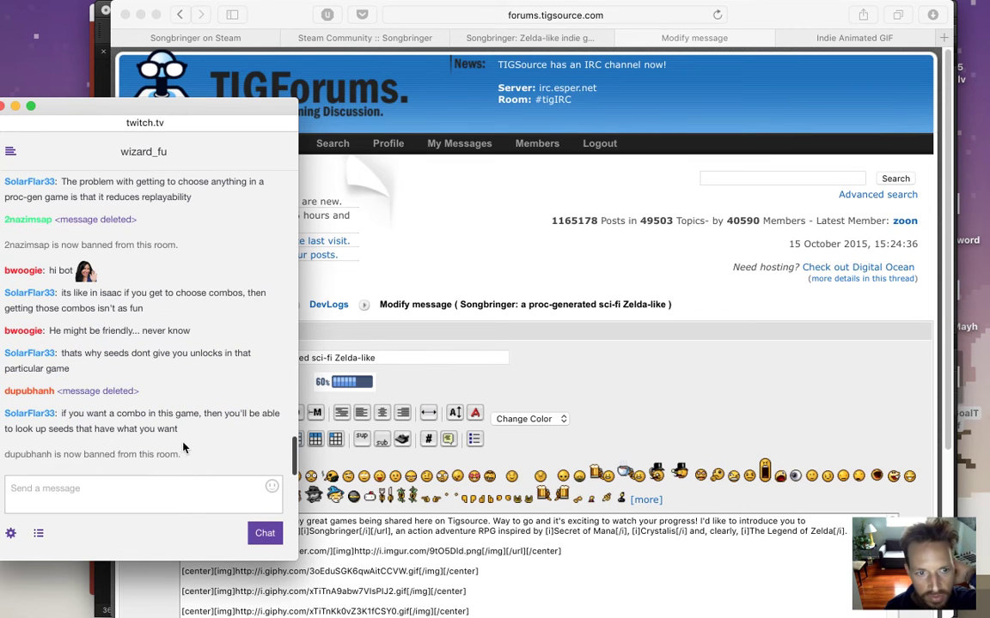
Read the Twitch chat messages about looking up seeds for combos and the bot bringing friends, and return to the forum.
{"action": "left_click_drag", "start_coordinate": [72, 414], "coordinate": [171, 411]}
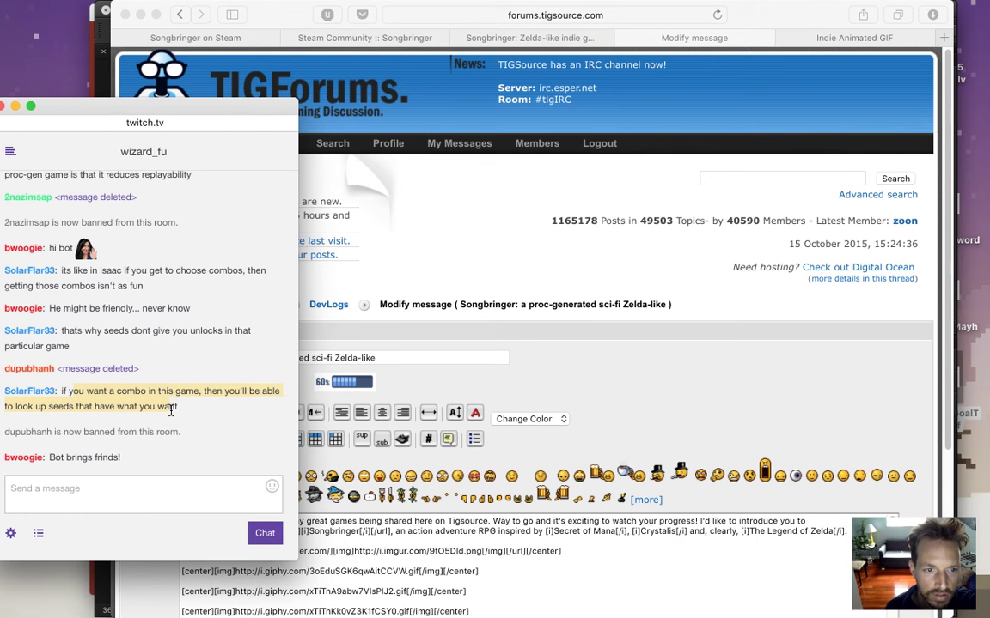
{"action": "left_click", "coordinate": [87, 458]}
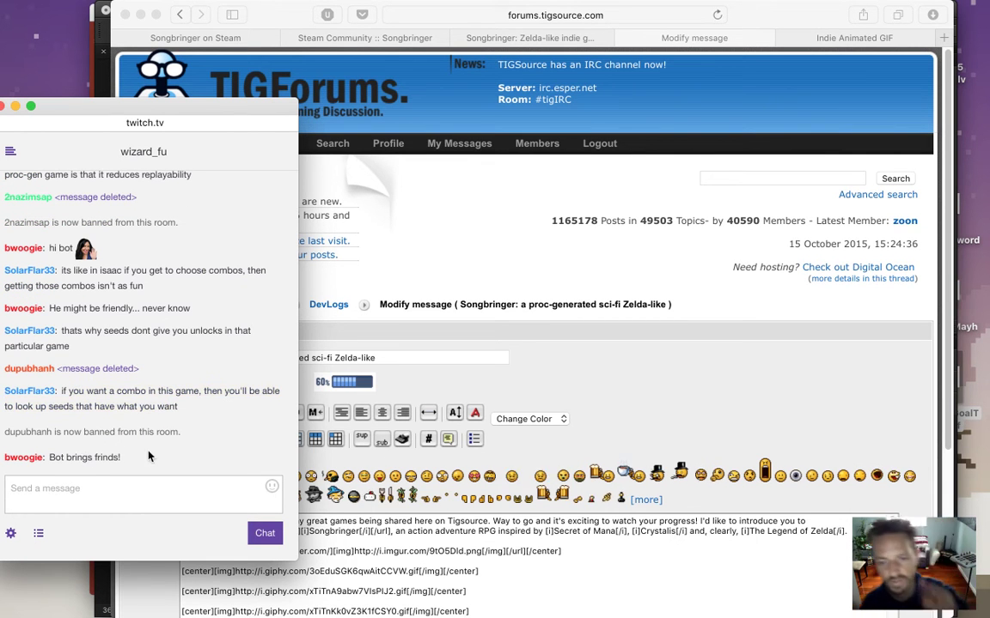
{"action": "left_click", "coordinate": [632, 393]}
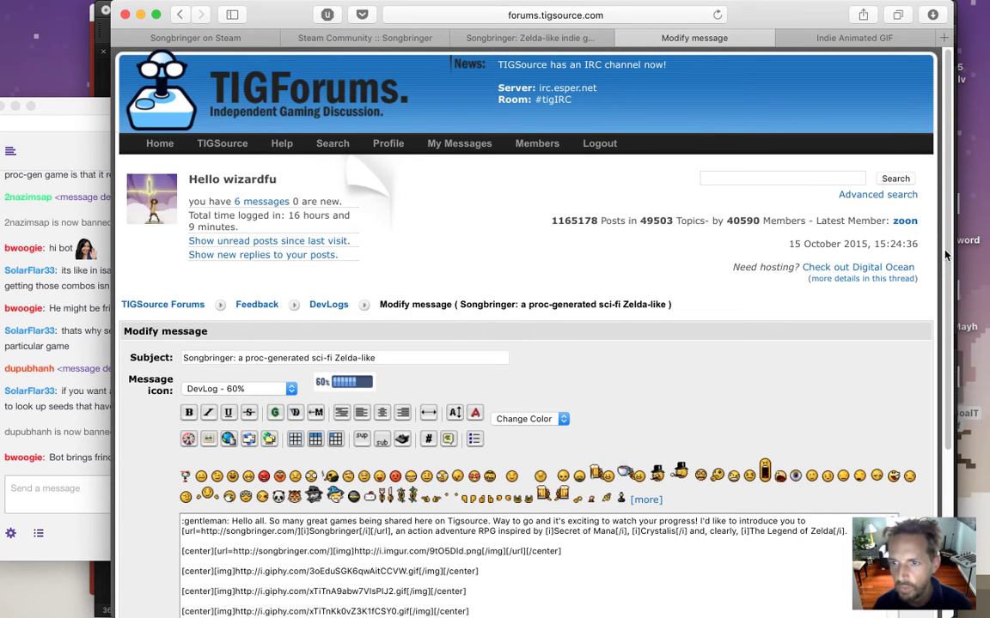
Add an empty centered img tag on a new line below the last Giphy GIF in the post's message text.
{"action": "scroll", "coordinate": [936, 343], "scroll_direction": "down", "scroll_amount": 5}
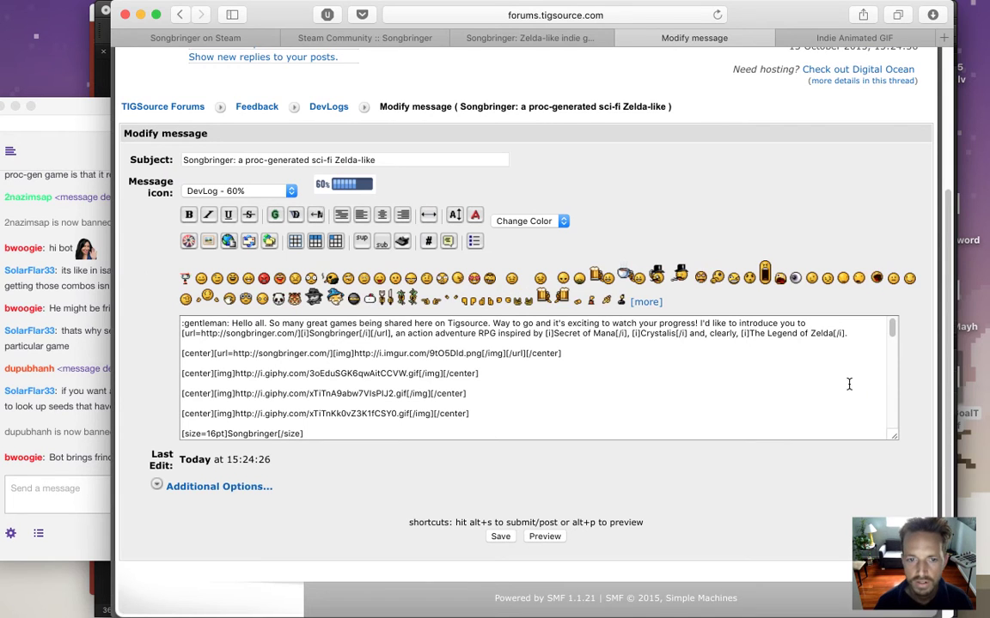
{"action": "left_click_drag", "start_coordinate": [407, 394], "coordinate": [467, 395]}
{"action": "left_click", "coordinate": [477, 412]}
{"action": "key", "text": "Return"}
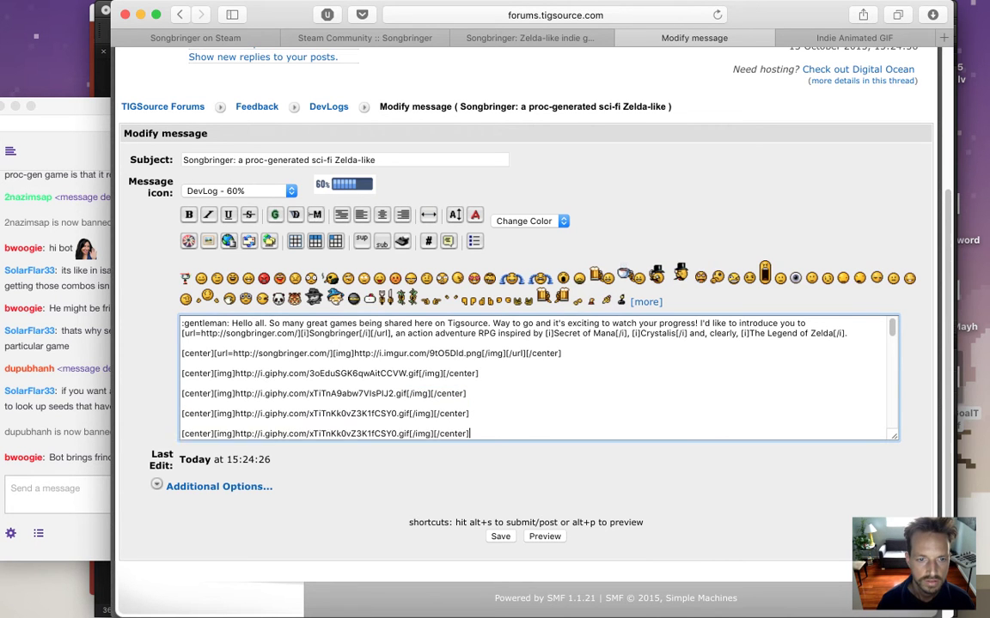
{"action": "type", "text": "[center][img]http://i.giphy.com/xTiTnKk0vZ3K1fCSY0.gif[/img][/center]"}
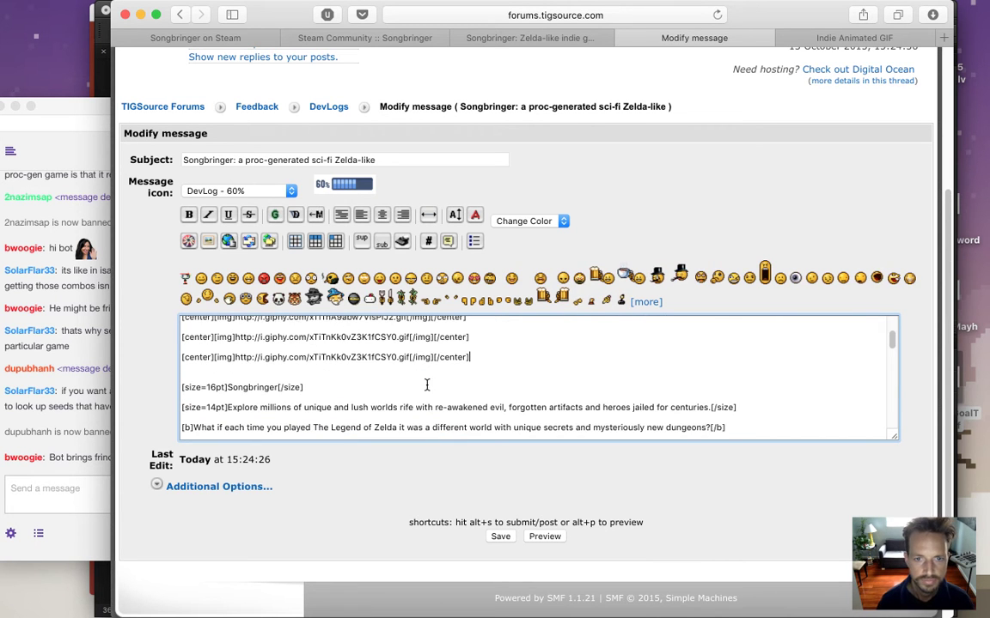
{"action": "left_click_drag", "start_coordinate": [409, 359], "coordinate": [234, 360]}
{"action": "key", "text": "BackSpace"}
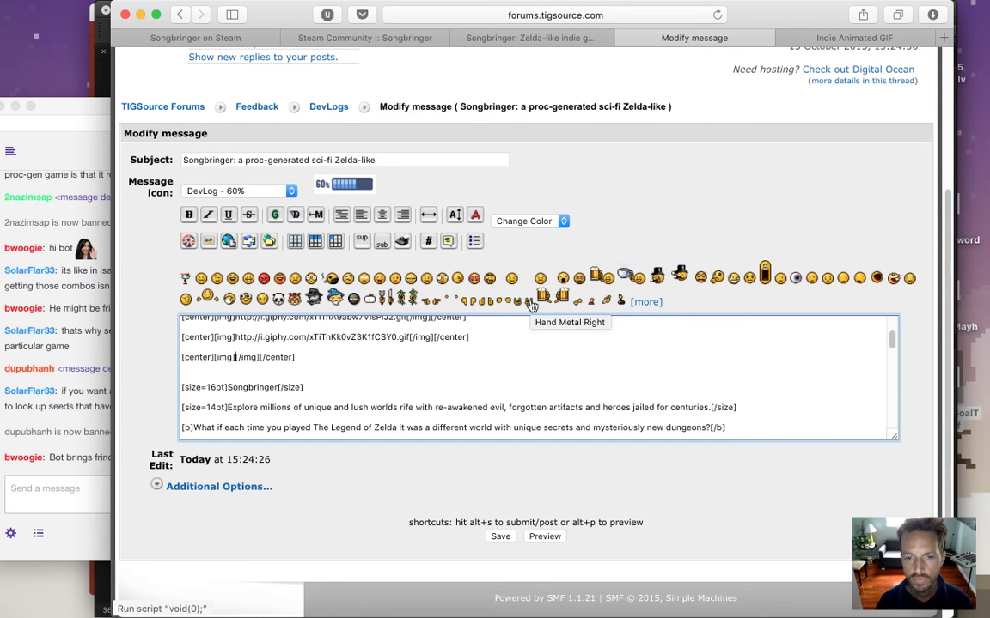
Load imgur.com in the browser tab that shows the teleport GIF on Giphy.
{"action": "left_click", "coordinate": [834, 37]}
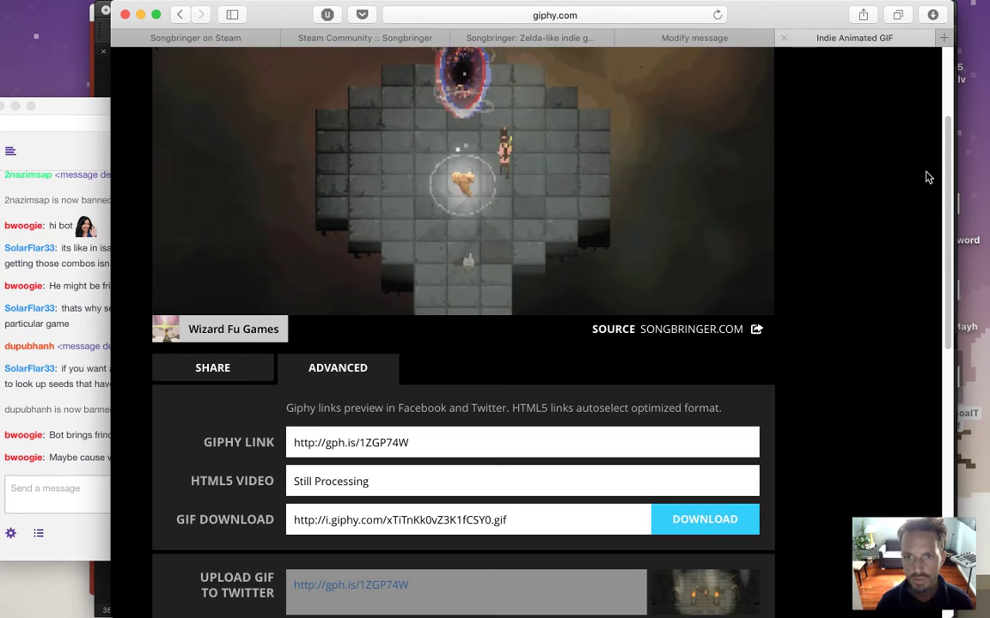
{"action": "scroll", "coordinate": [951, 176], "scroll_direction": "up", "scroll_amount": 3}
{"action": "left_click", "coordinate": [596, 15]}
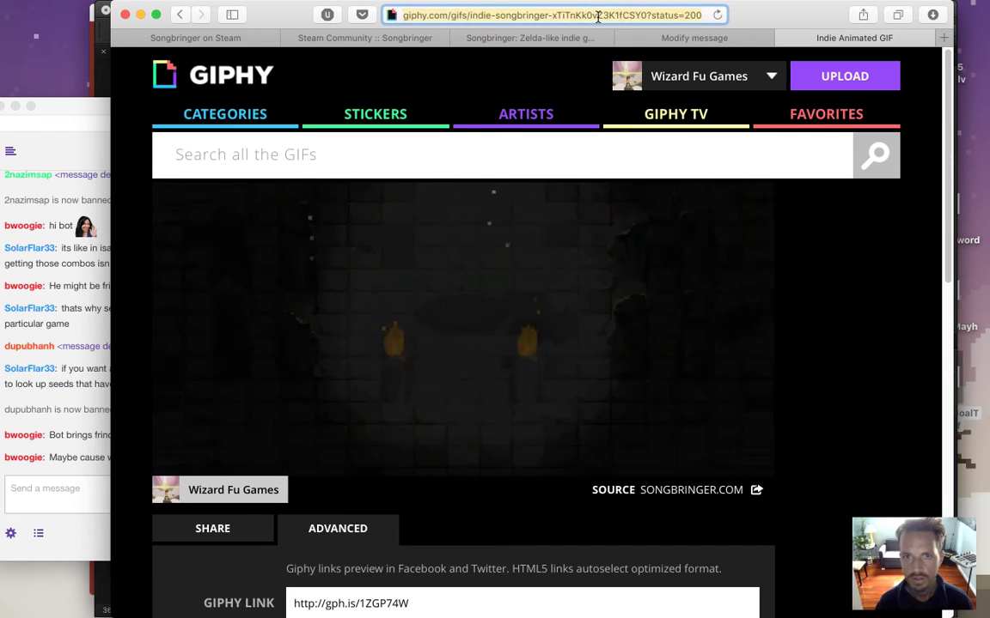
{"action": "type", "text": "im"}
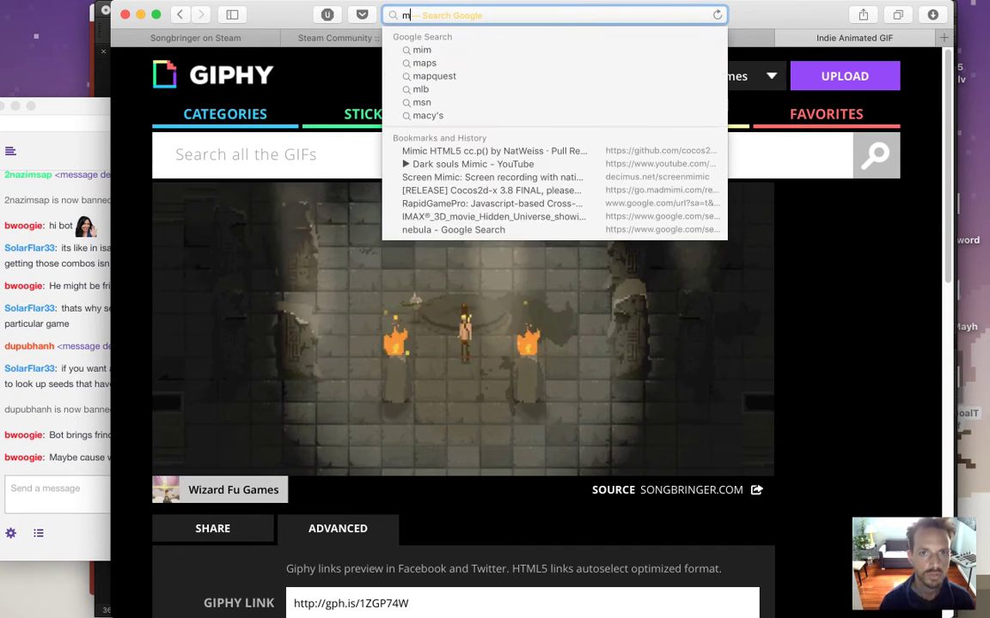
{"action": "type", "text": "gur.com"}
{"action": "key", "text": "Return"}
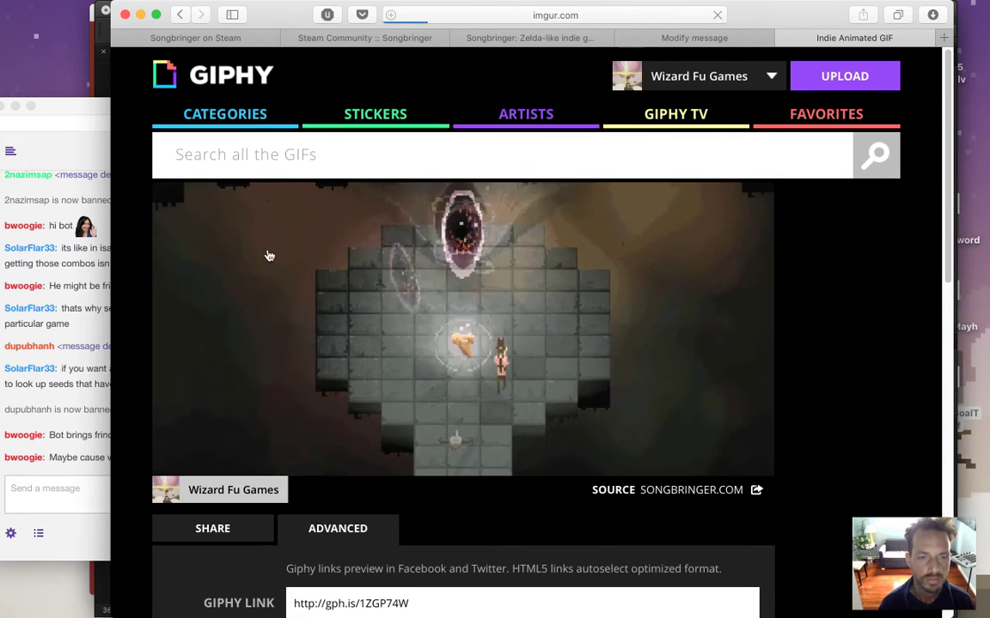
Check the newest Twitch chat message and open Imgur's image upload dialog.
{"action": "left_click", "coordinate": [92, 388]}
{"action": "left_click_drag", "start_coordinate": [69, 457], "coordinate": [138, 471]}
{"action": "left_click", "coordinate": [813, 175]}
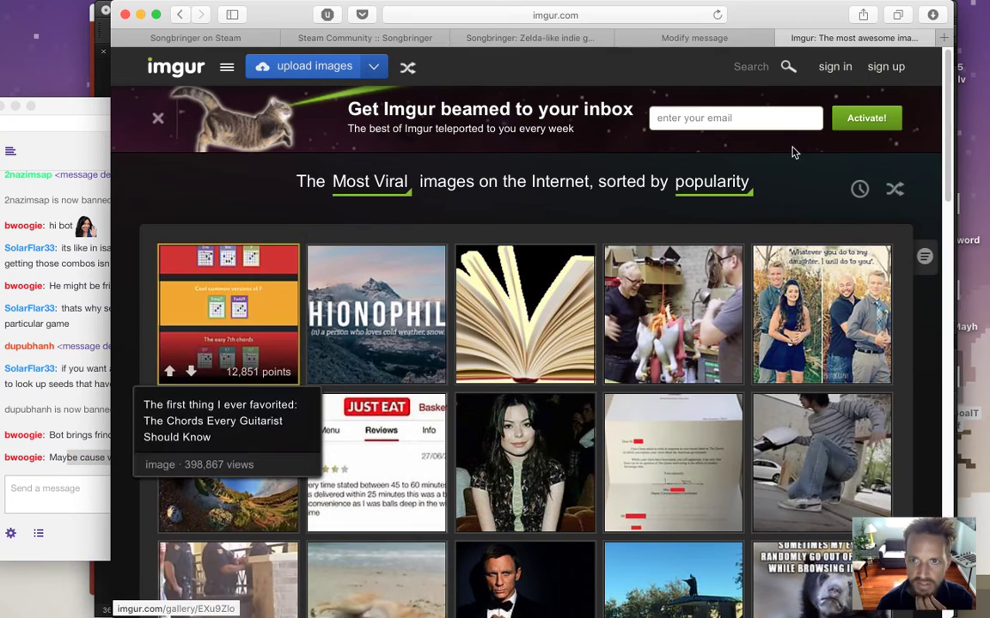
{"action": "left_click", "coordinate": [317, 71]}
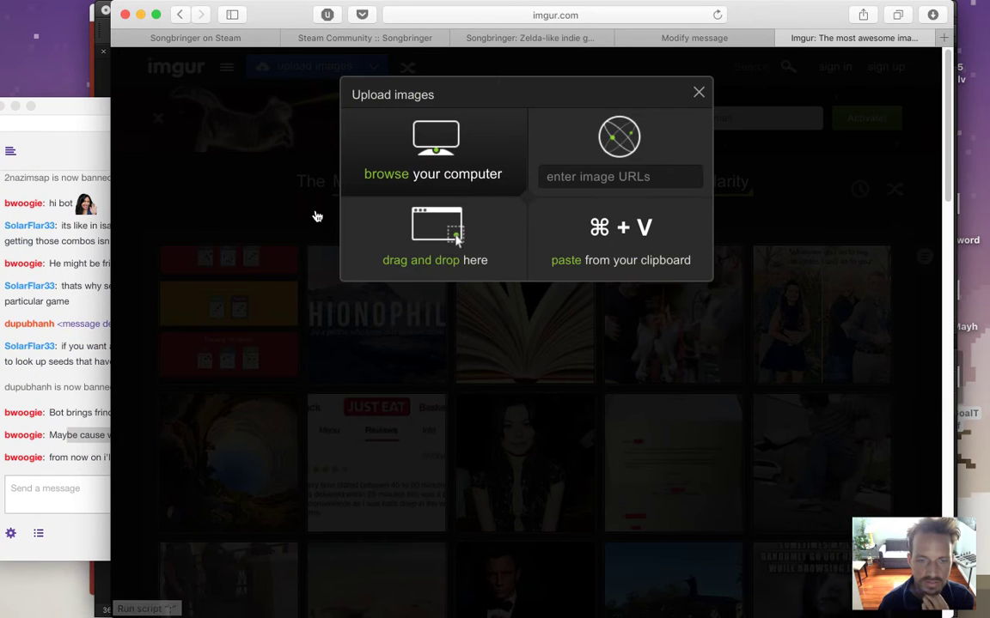
Read the chat message about yelling at bots, and look in the songbringer folder through Imgur's file browser.
{"action": "left_click", "coordinate": [56, 468]}
{"action": "left_click_drag", "start_coordinate": [61, 457], "coordinate": [187, 474]}
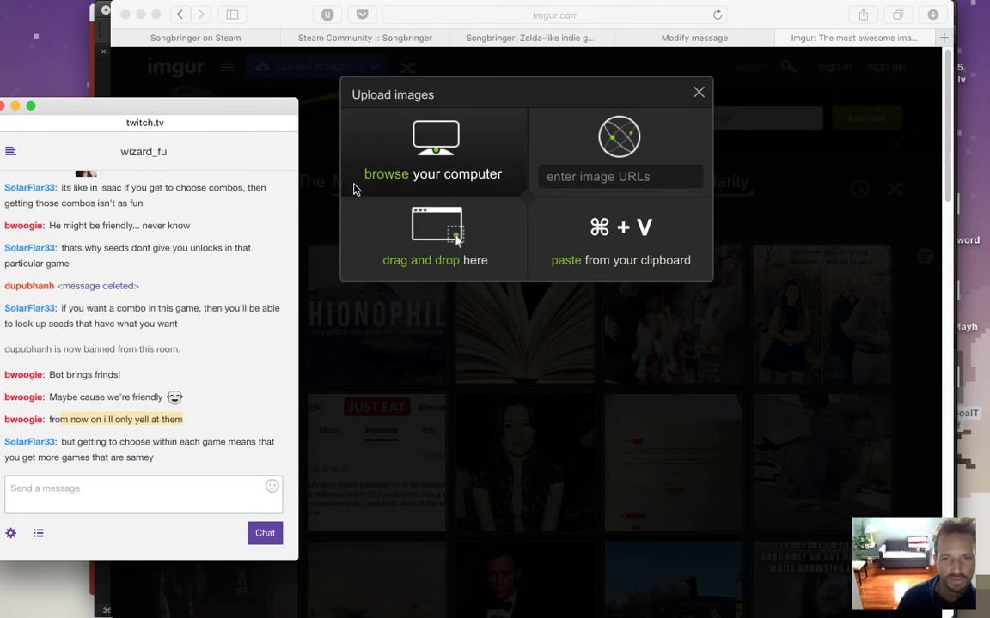
{"action": "left_click", "coordinate": [425, 182]}
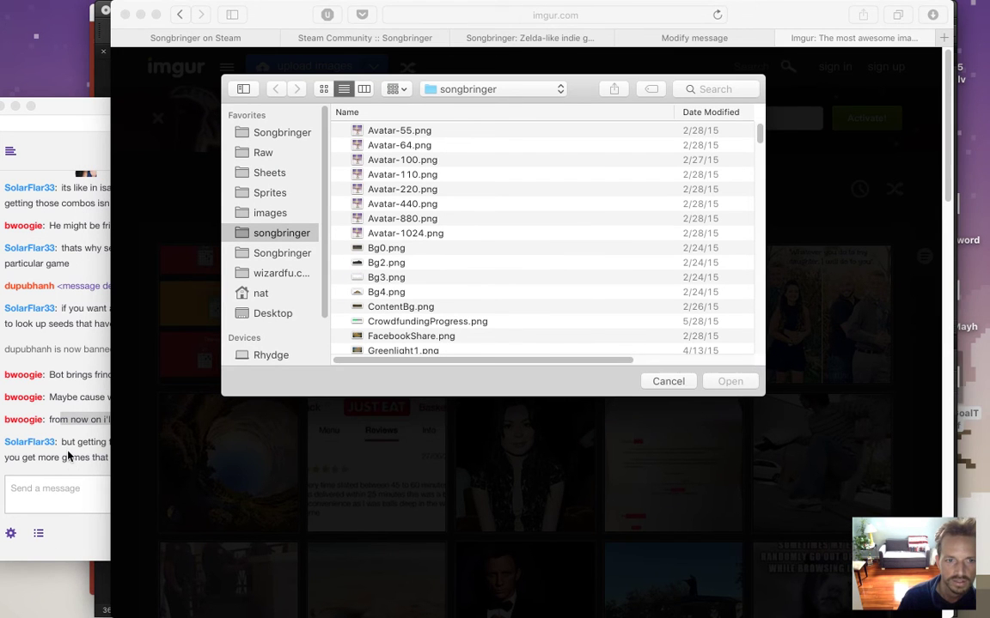
{"action": "left_click", "coordinate": [663, 385]}
Read the Twitch chat message about how choosing items within each game affects variety between games.
{"action": "left_click", "coordinate": [92, 506]}
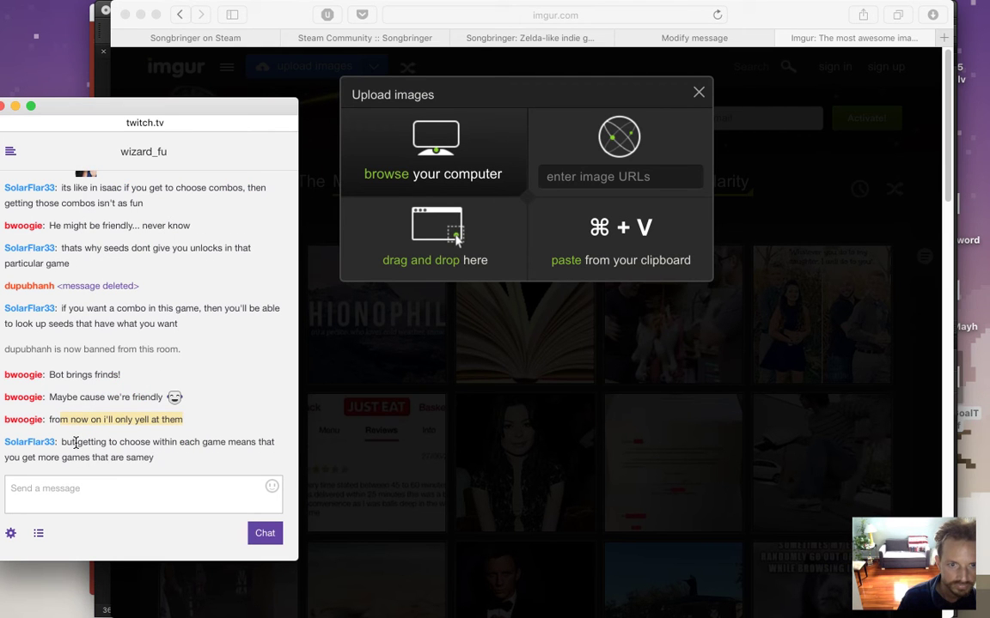
{"action": "left_click_drag", "start_coordinate": [76, 443], "coordinate": [106, 447]}
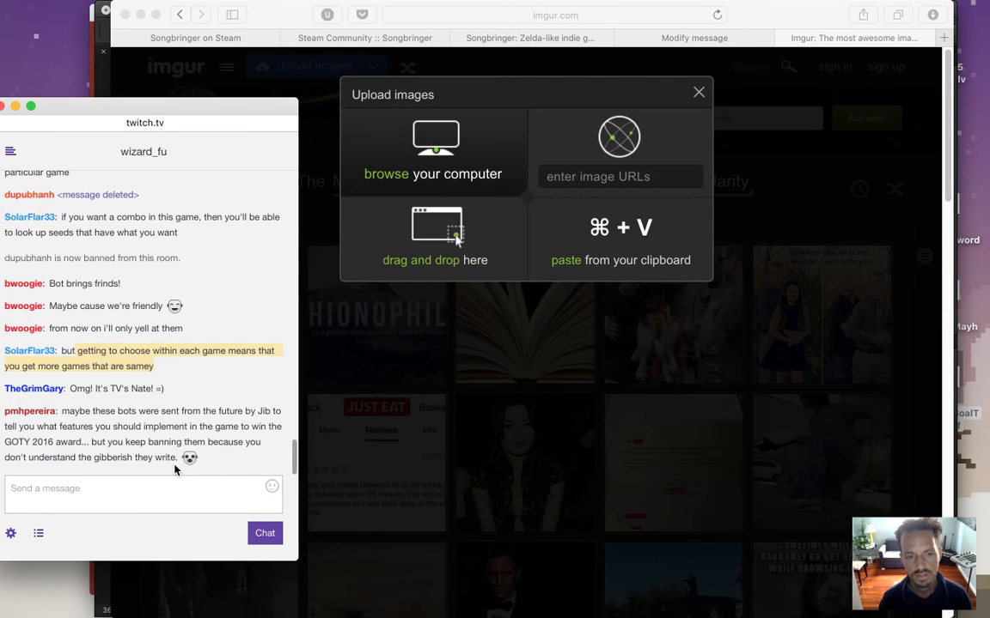
{"action": "left_click", "coordinate": [157, 349]}
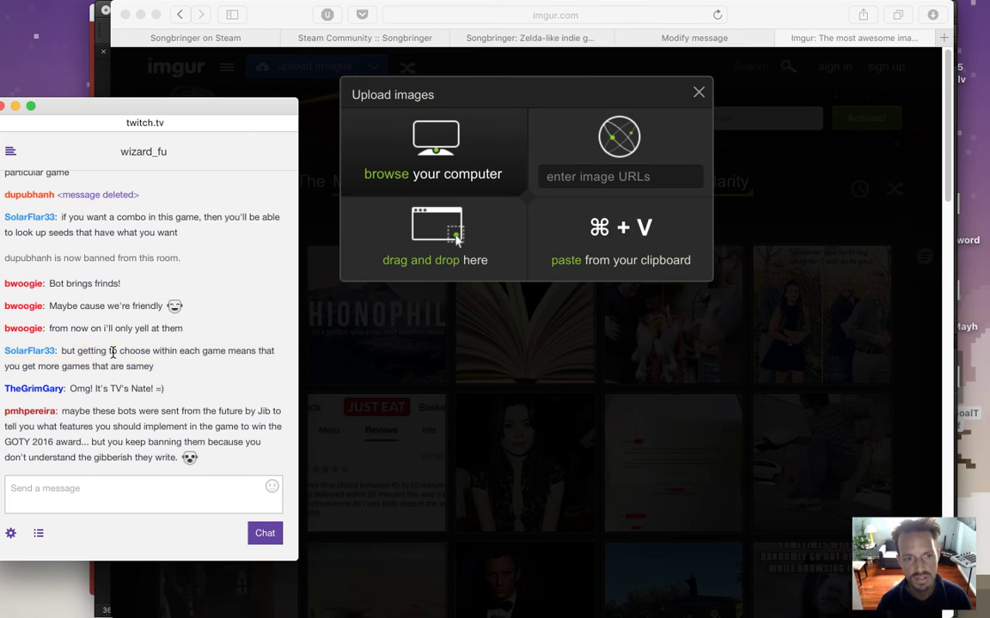
{"action": "mouse_move", "coordinate": [64, 351]}
{"action": "left_mouse_down"}
{"action": "mouse_move", "coordinate": [157, 375]}
{"action": "mouse_move", "coordinate": [62, 351]}
{"action": "left_mouse_up"}
{"action": "left_click", "coordinate": [165, 372]}
{"action": "left_click", "coordinate": [91, 352]}
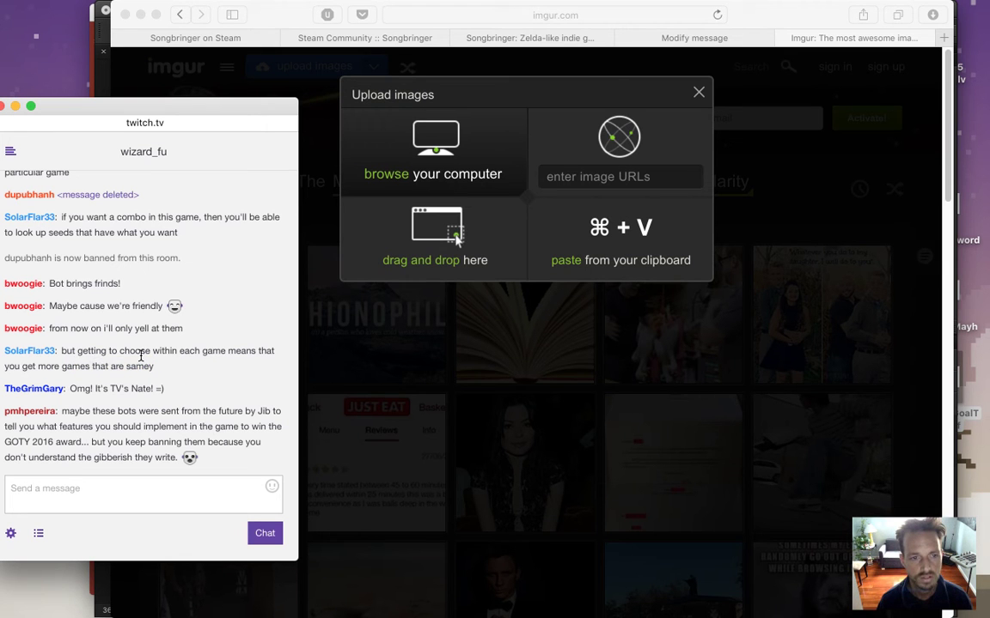
{"action": "left_click_drag", "start_coordinate": [65, 351], "coordinate": [154, 367]}
{"action": "left_click", "coordinate": [171, 390]}
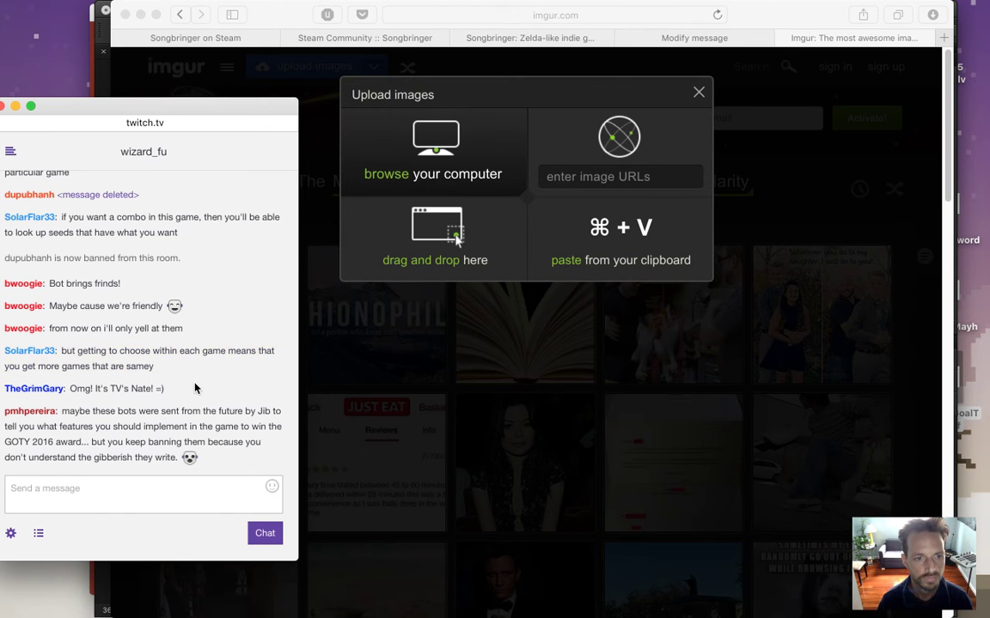
Read the viewer greeting, the joke about bots sent from the future, and the farewell message in the Twitch chat.
{"action": "left_click_drag", "start_coordinate": [94, 389], "coordinate": [208, 400]}
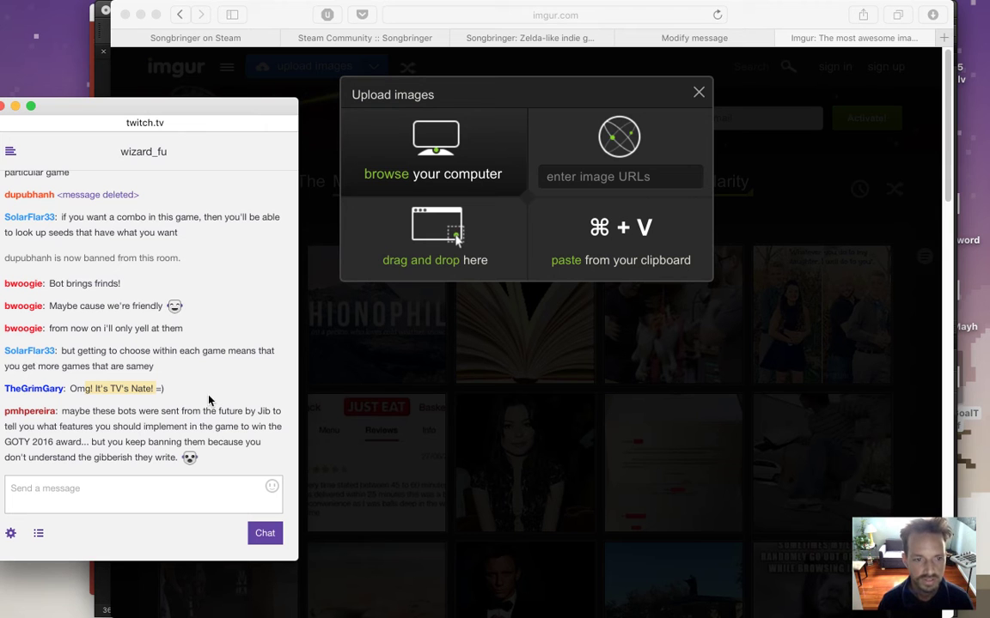
{"action": "left_click", "coordinate": [79, 414]}
{"action": "left_click_drag", "start_coordinate": [80, 414], "coordinate": [174, 452]}
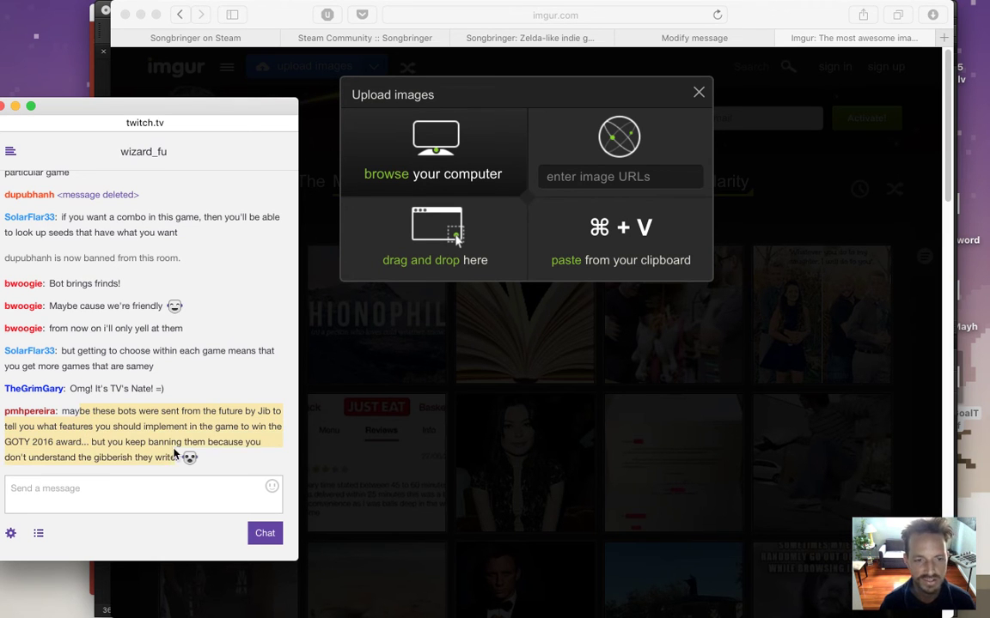
{"action": "left_click", "coordinate": [174, 453]}
{"action": "left_click_drag", "start_coordinate": [105, 426], "coordinate": [182, 469]}
{"action": "left_click", "coordinate": [183, 411]}
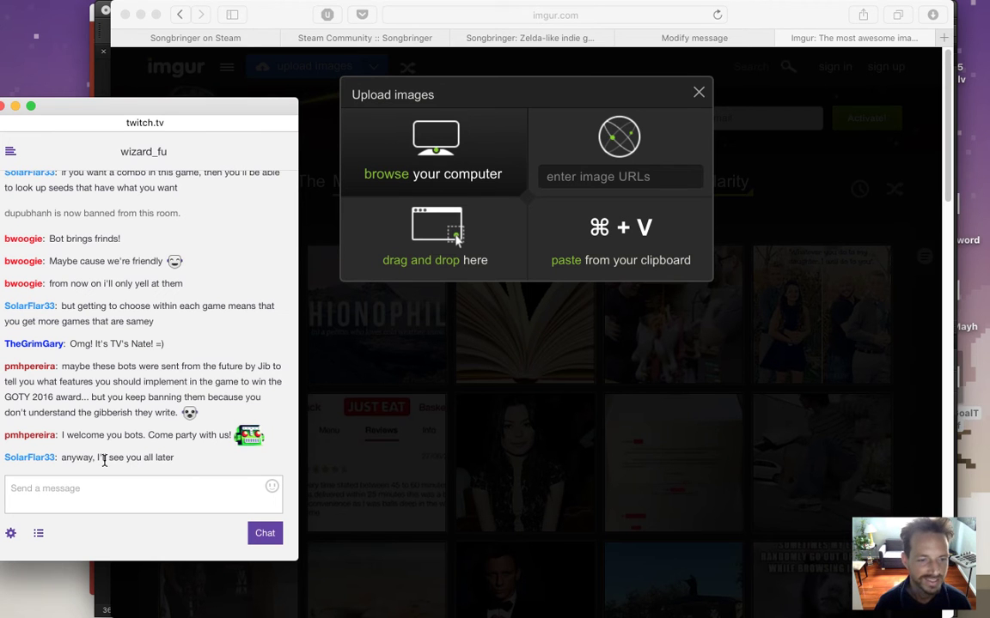
{"action": "left_click_drag", "start_coordinate": [75, 458], "coordinate": [191, 461]}
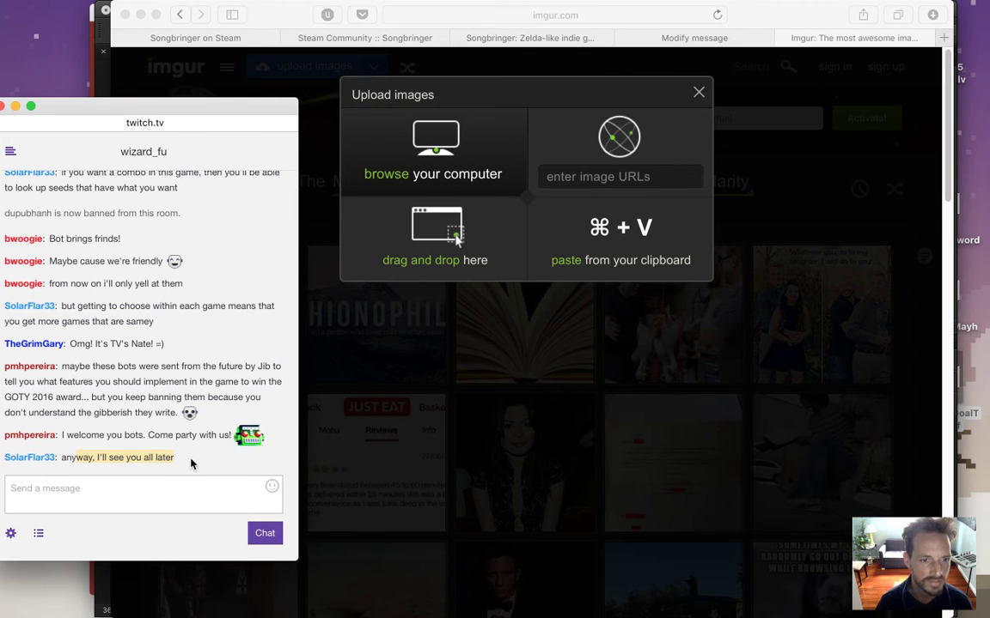
{"action": "left_click", "coordinate": [239, 359]}
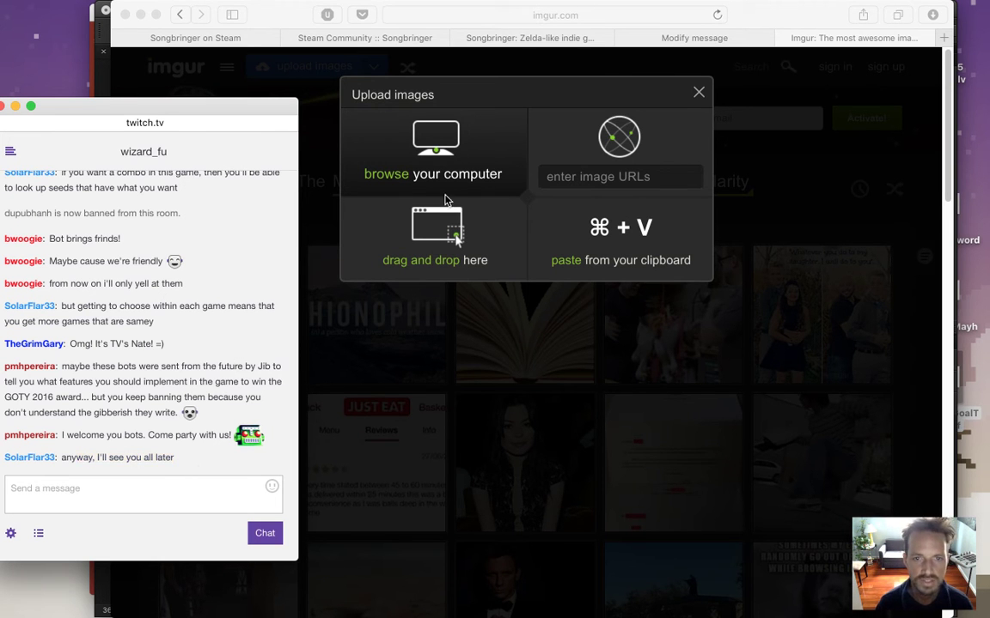
Switch to Finder and preview the game screenshots in the images folder from screen00.png through screen23.png.
{"action": "key", "text": "super+Tab"}
{"action": "key", "text": "super+Tab"}
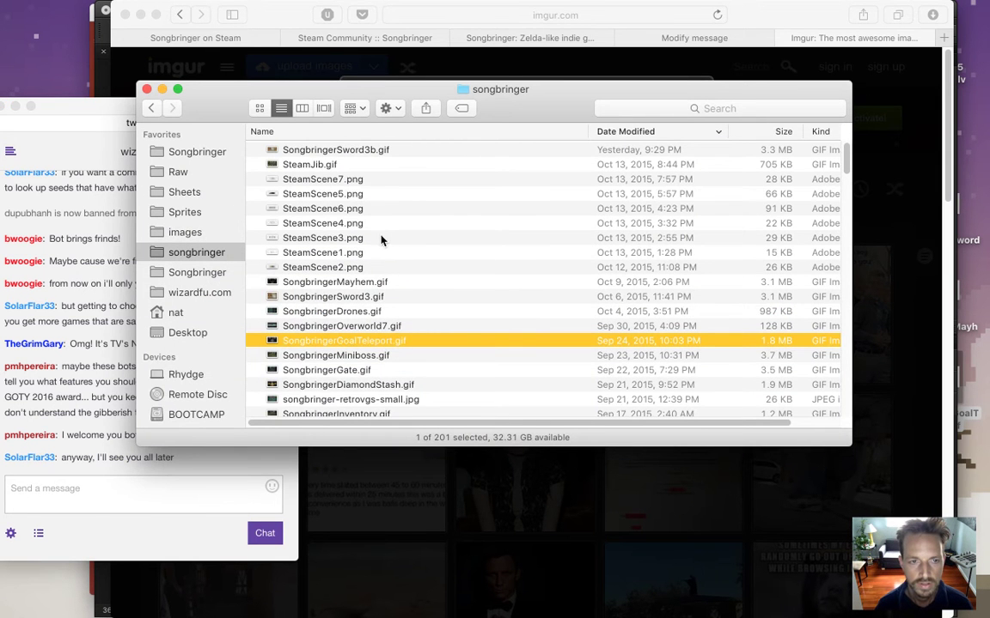
{"action": "left_click", "coordinate": [186, 232]}
{"action": "left_click", "coordinate": [404, 241]}
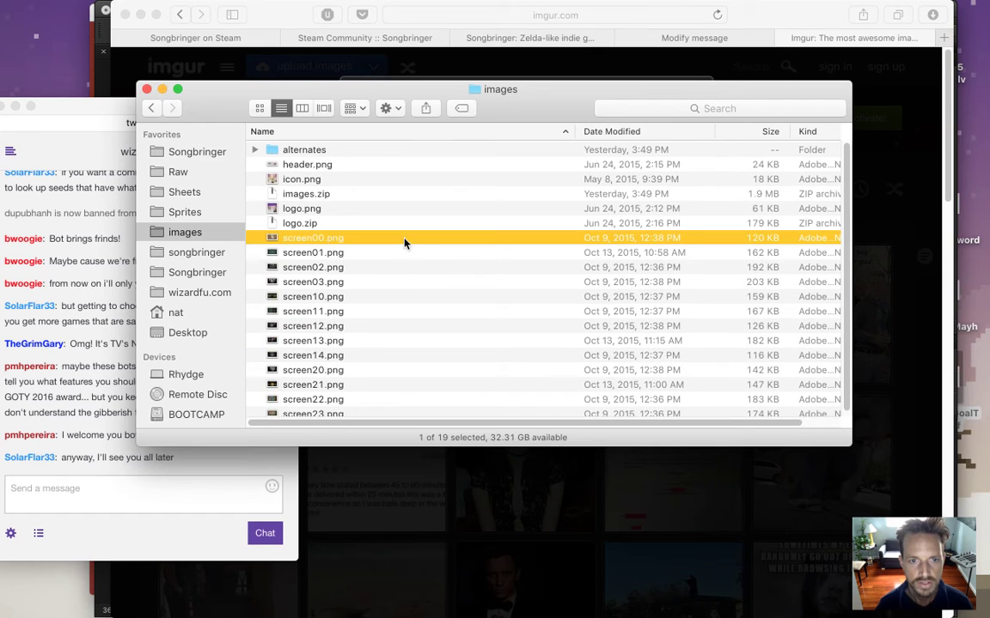
{"action": "key", "text": "space"}
{"action": "key", "text": "Down"}
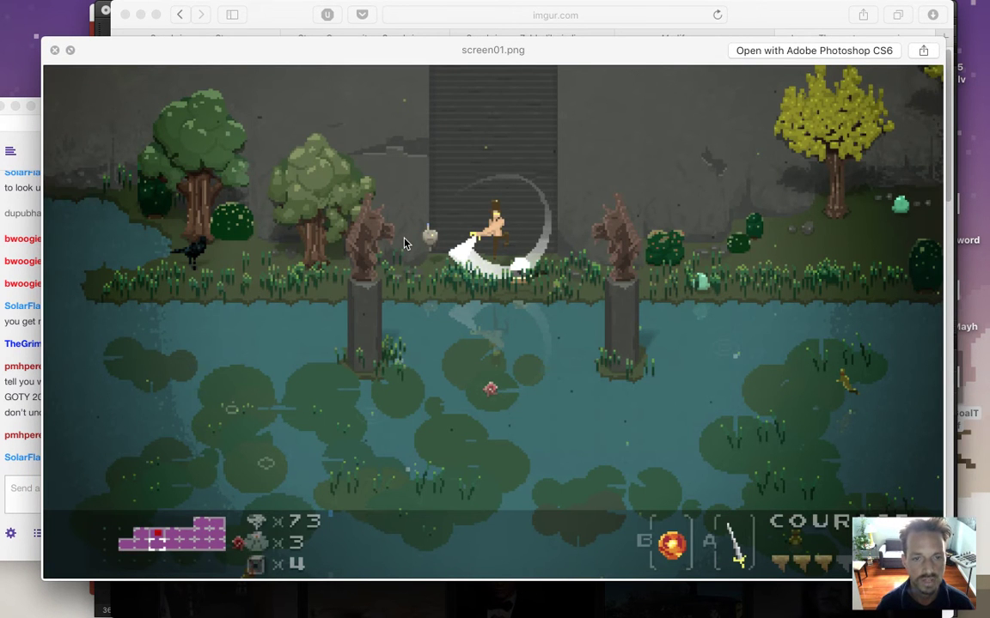
{"action": "key", "text": "Down"}
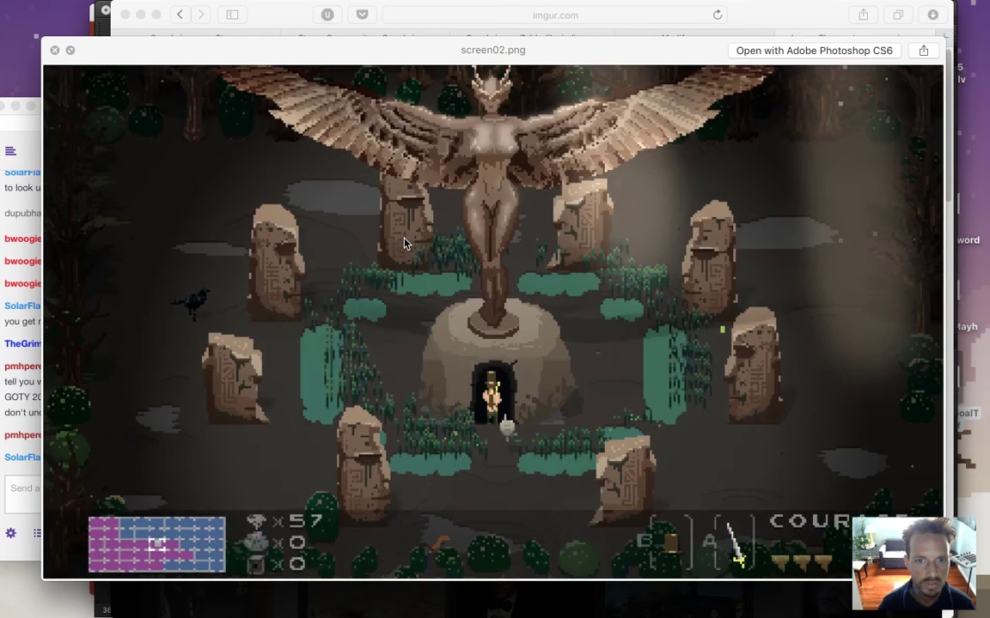
{"action": "key", "text": "Down"}
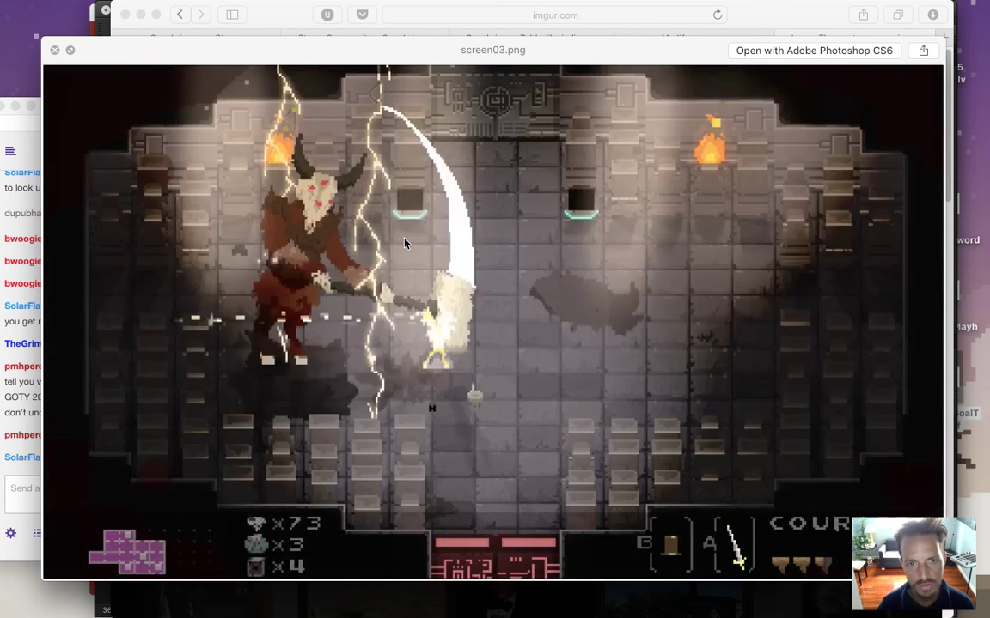
{"action": "key", "text": "Down"}
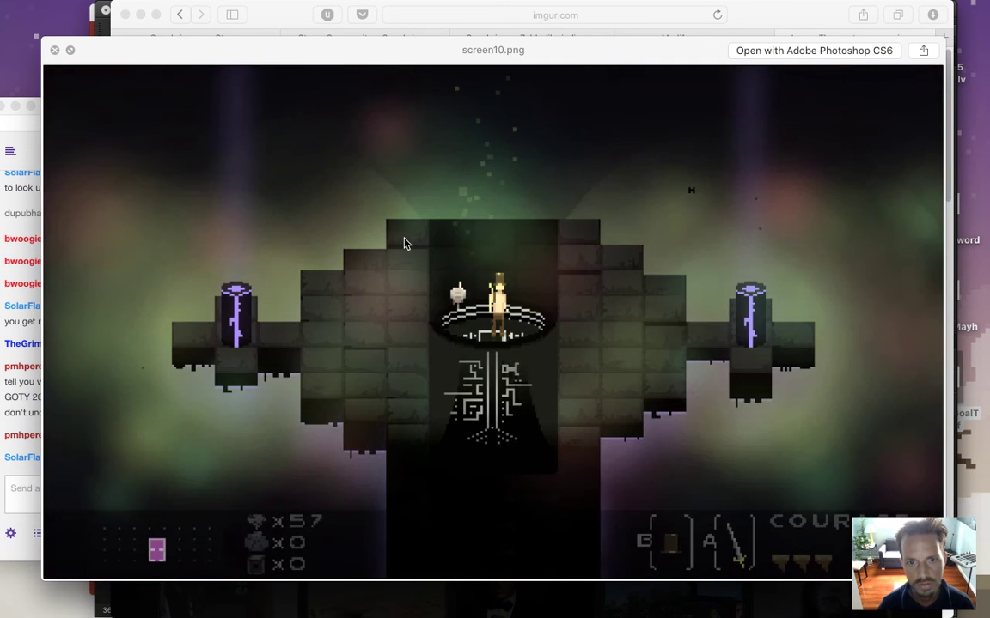
{"action": "key", "text": "Down"}
{"action": "key", "text": "Down"}
{"action": "key", "text": "Down"}
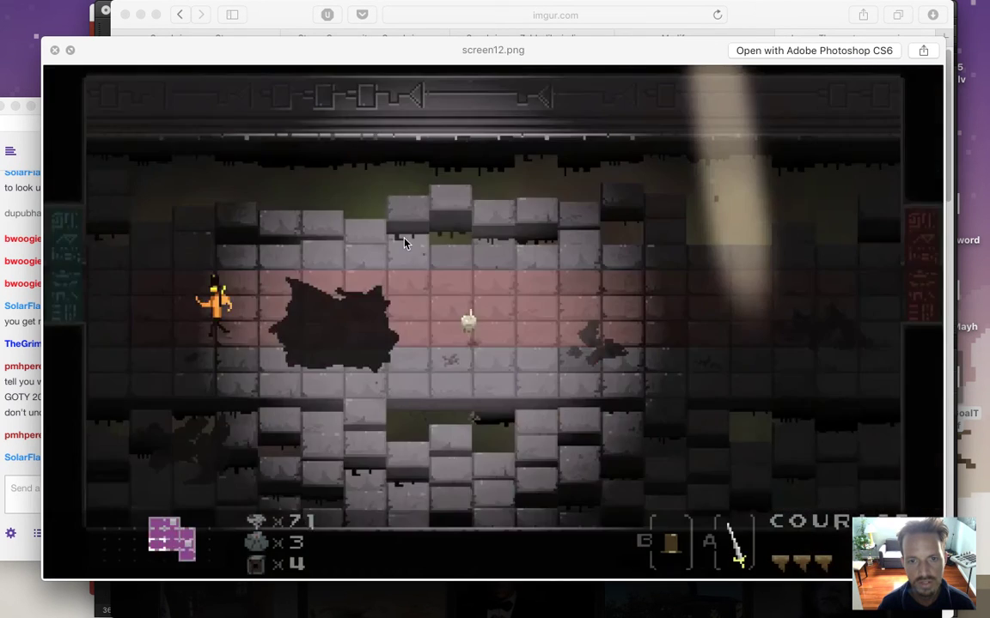
{"action": "key", "text": "Down"}
{"action": "key", "text": "Down"}
{"action": "key", "text": "Down"}
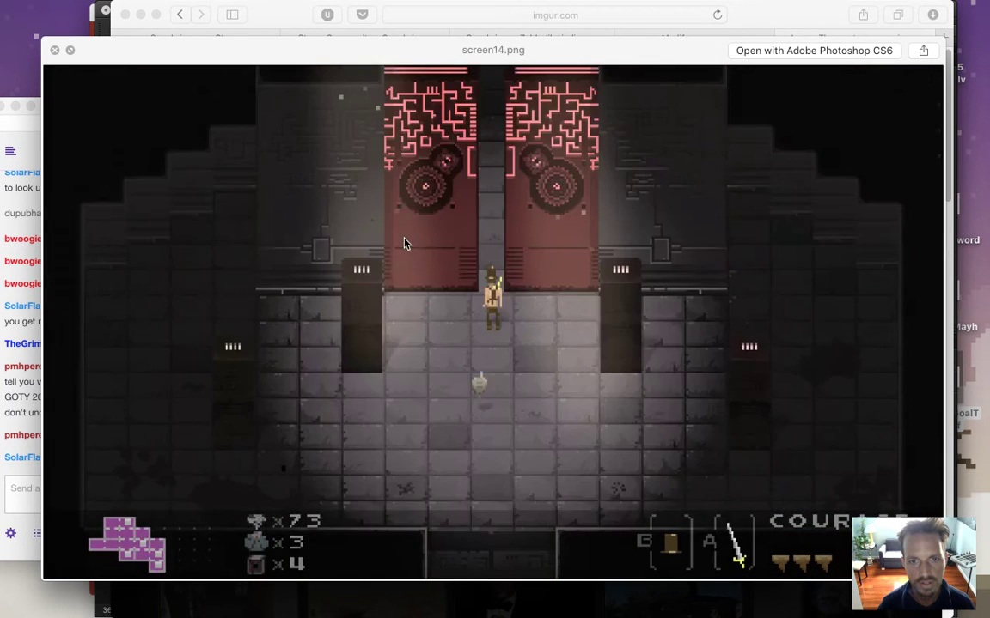
{"action": "key", "text": "Down"}
{"action": "key", "text": "Down"}
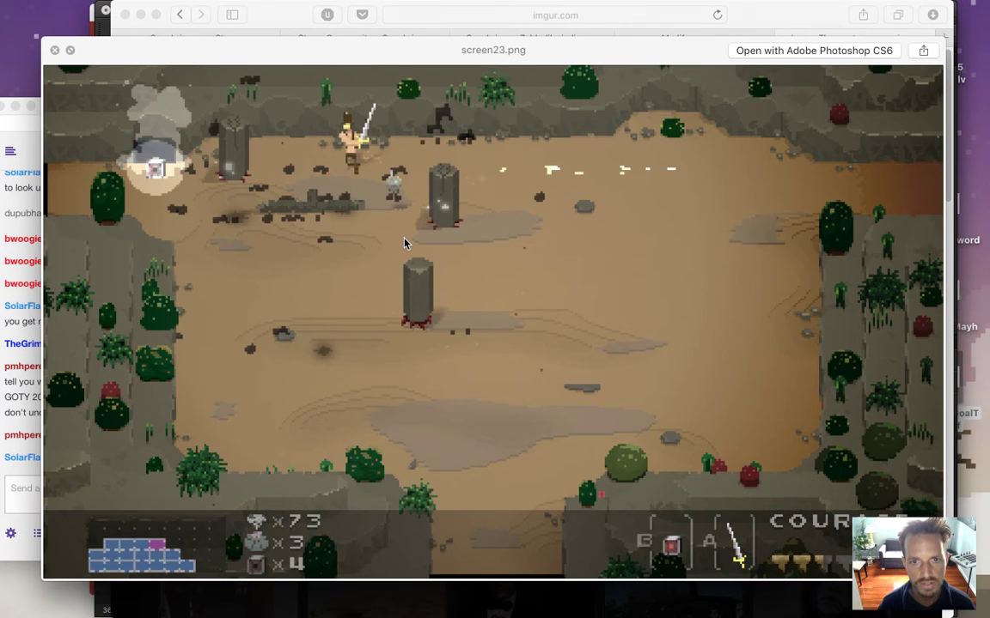
{"action": "key", "text": "space"}
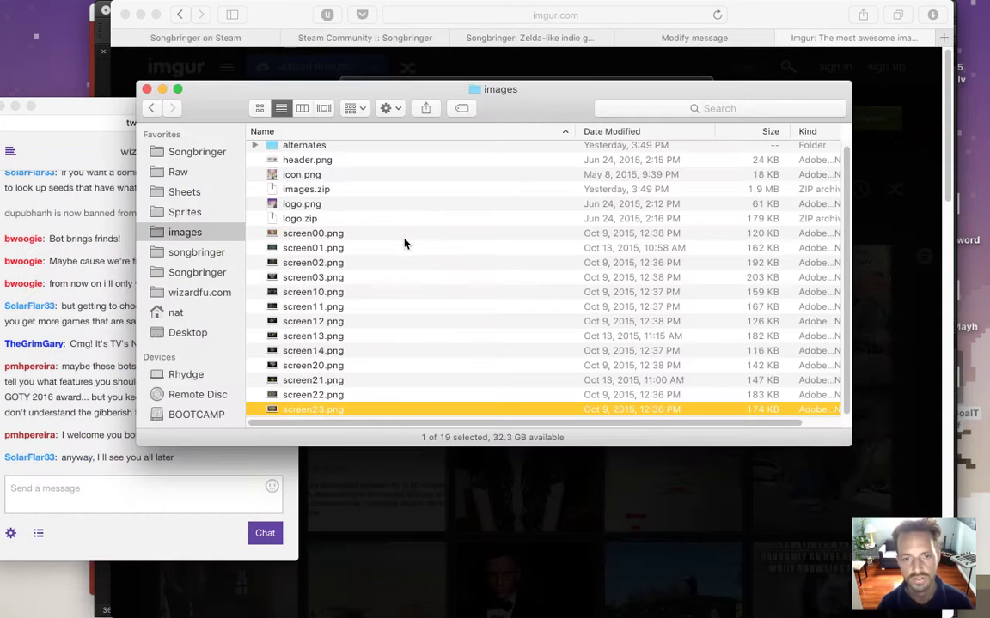
Preview screen01.png, screen02.png and screen03.png in the images folder once more.
{"action": "left_click", "coordinate": [359, 249]}
{"action": "key", "text": "space"}
{"action": "key", "text": "Down"}
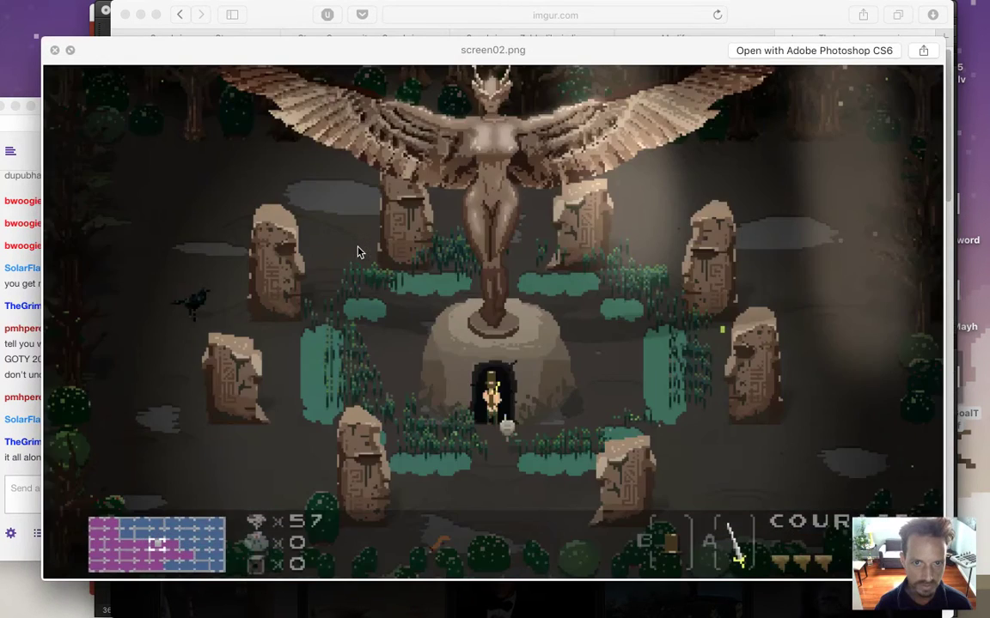
{"action": "key", "text": "Down"}
{"action": "key", "text": "space"}
Read the Twitch chat message about Jib being a Freddy Mercury fan.
{"action": "left_click", "coordinate": [127, 428]}
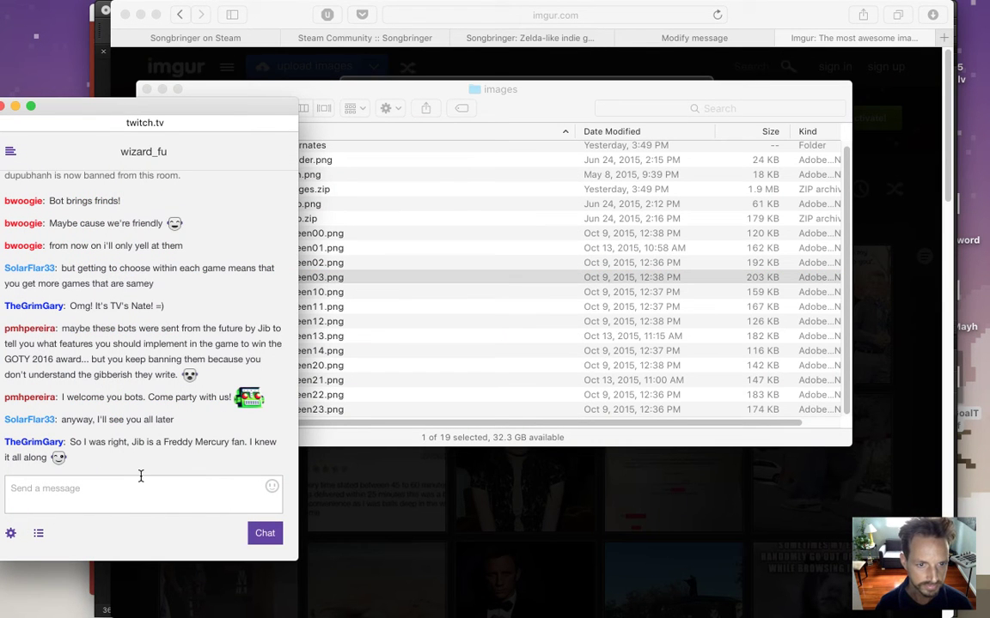
{"action": "left_click_drag", "start_coordinate": [85, 443], "coordinate": [123, 473]}
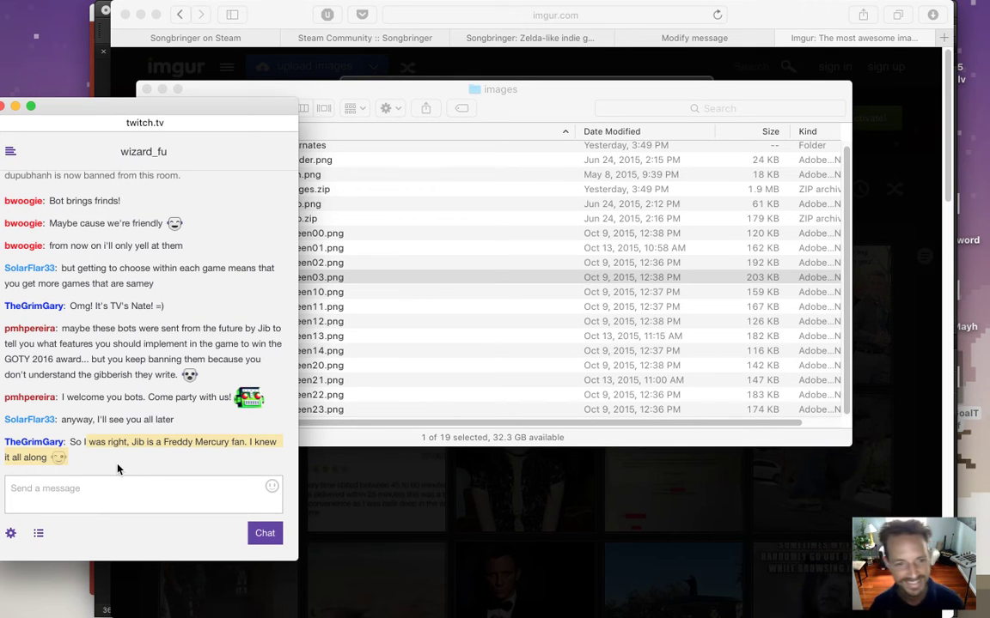
{"action": "left_click", "coordinate": [134, 460]}
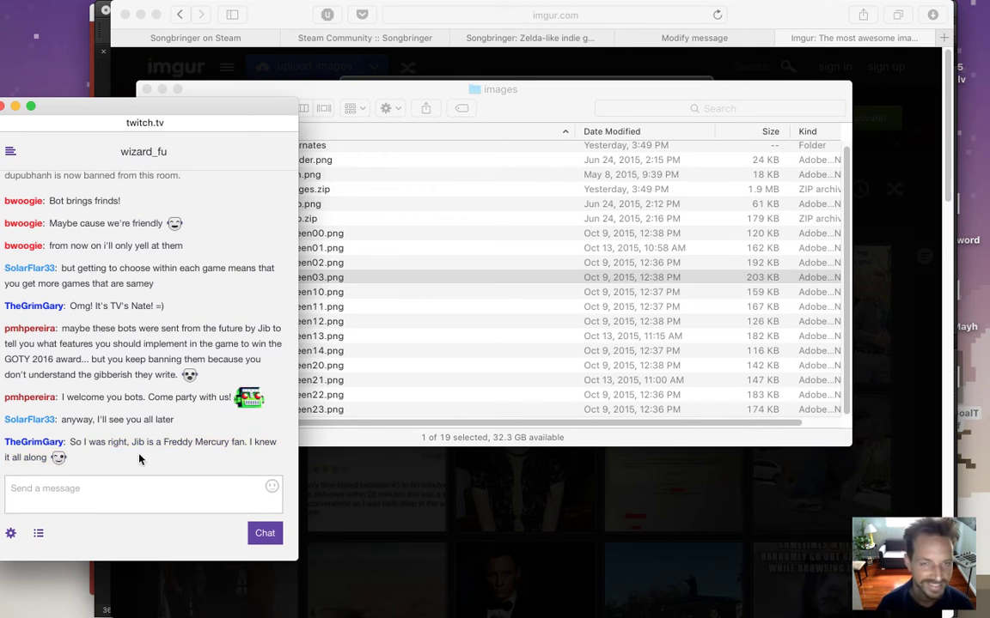
Return to the Songbringer store page on Steam and open the account's own community profile.
{"action": "left_click", "coordinate": [822, 25]}
{"action": "left_click", "coordinate": [196, 38]}
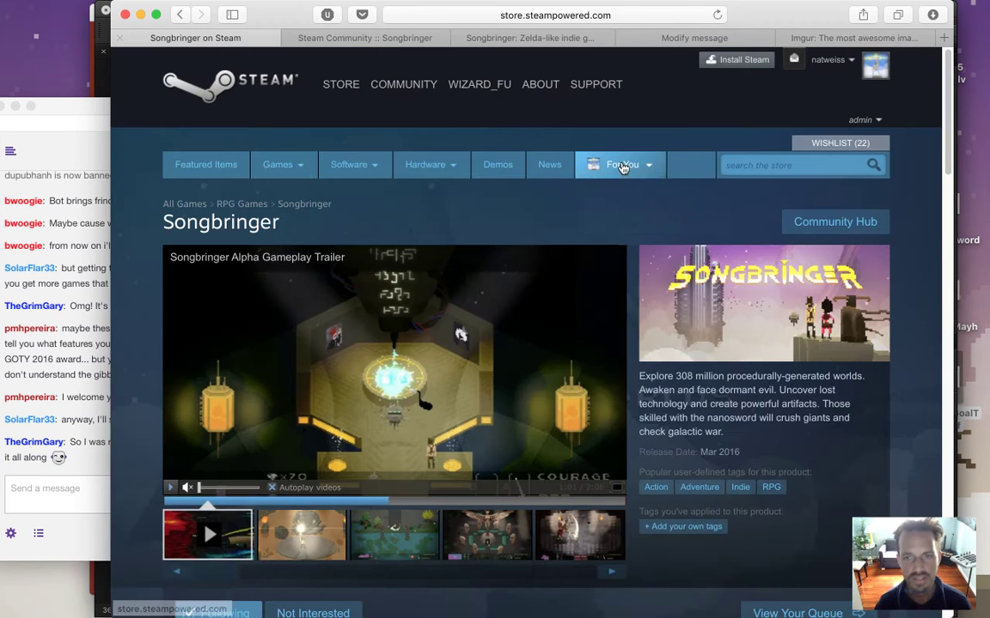
{"action": "left_click", "coordinate": [824, 60]}
{"action": "left_click", "coordinate": [801, 140]}
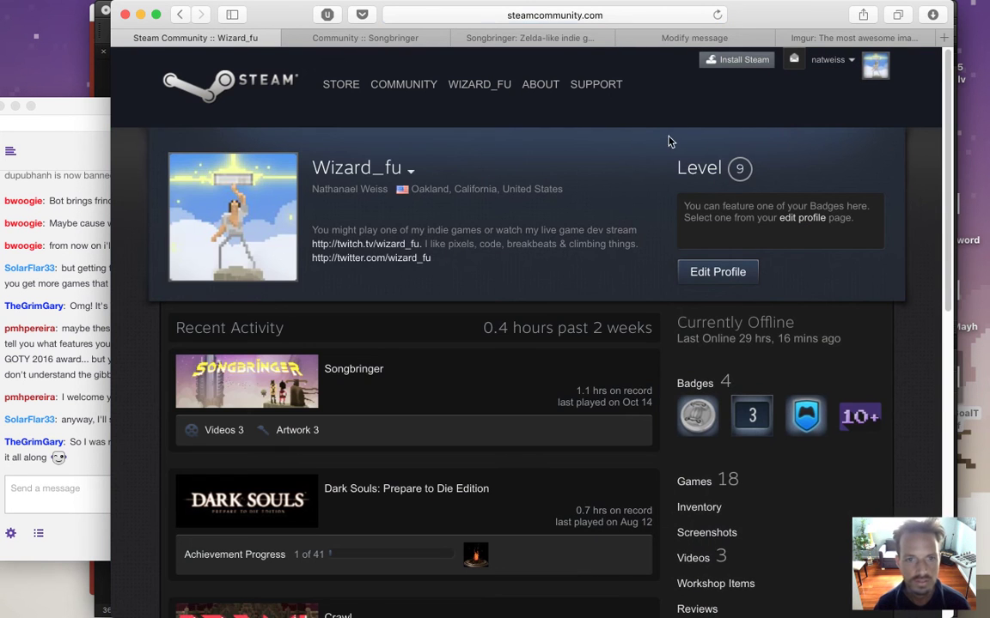
Copy the Steam profile's web address and post it in the Twitch chat.
{"action": "left_click", "coordinate": [550, 16]}
{"action": "key", "text": "super+c"}
{"action": "left_click", "coordinate": [58, 488]}
{"action": "key", "text": "super+v"}
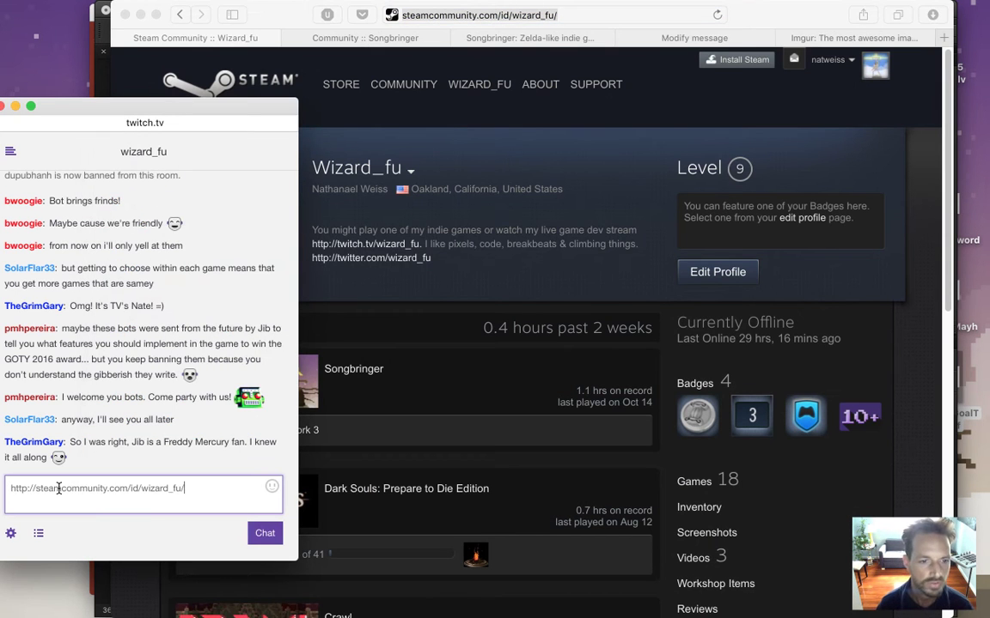
{"action": "key", "text": "Return"}
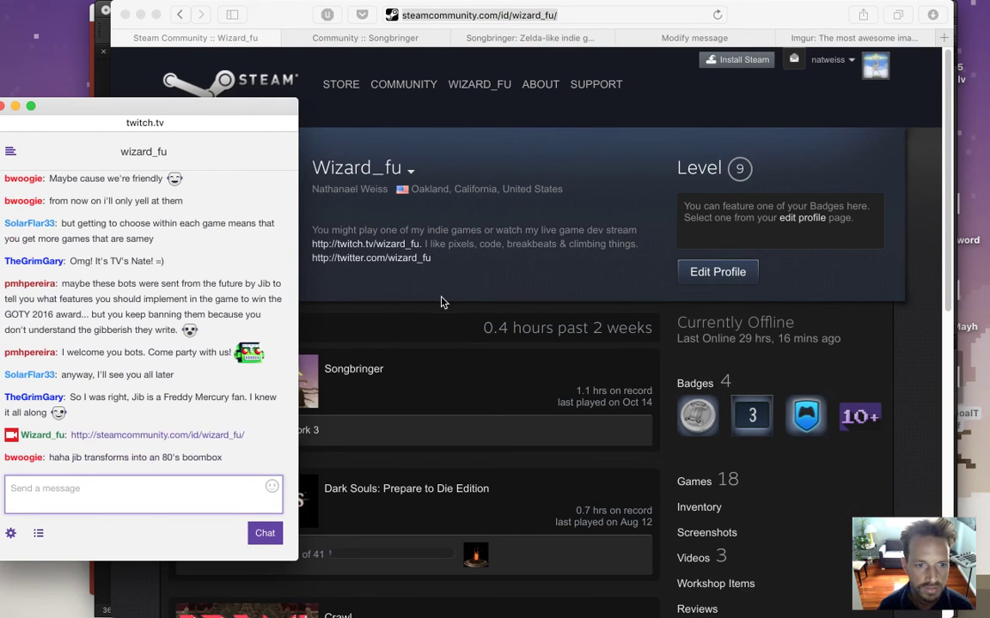
Read the Twitch chat messages about Jib transforming into an 80's boombox and about being friended.
{"action": "left_click_drag", "start_coordinate": [84, 458], "coordinate": [240, 460]}
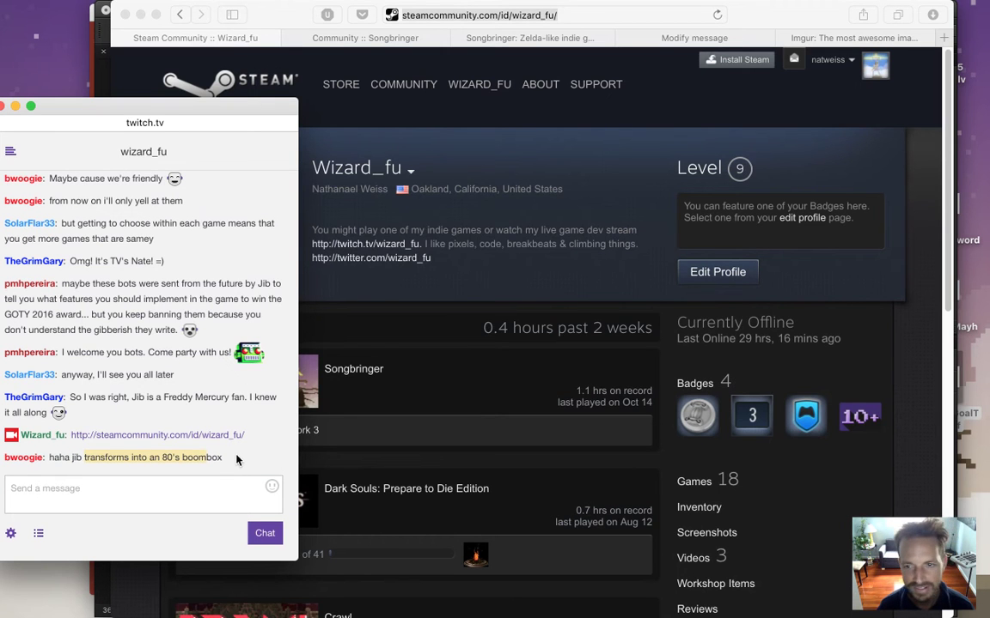
{"action": "left_click_drag", "start_coordinate": [212, 459], "coordinate": [164, 457]}
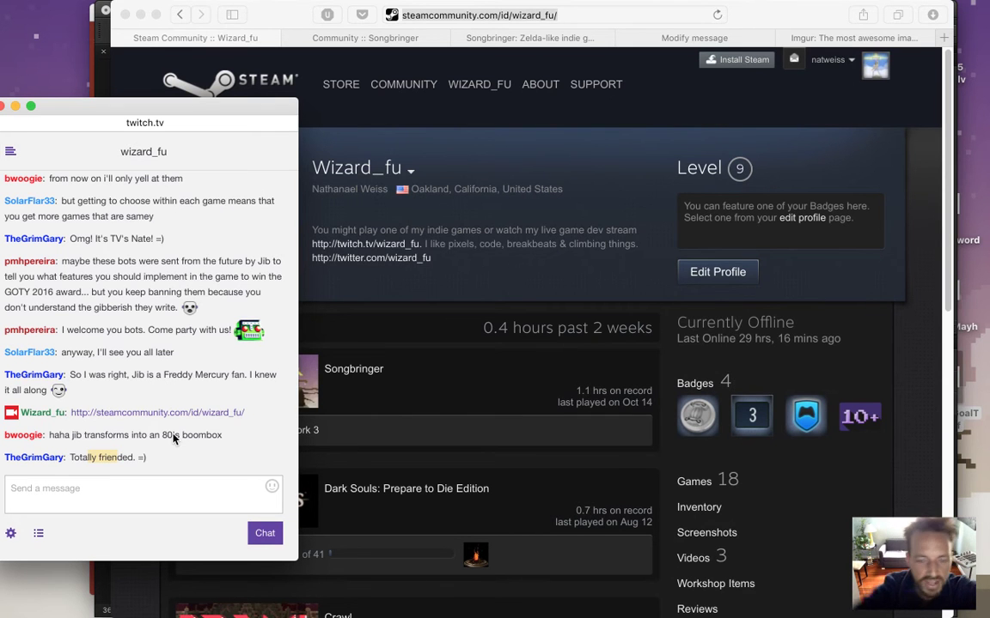
{"action": "left_click_drag", "start_coordinate": [162, 436], "coordinate": [224, 436]}
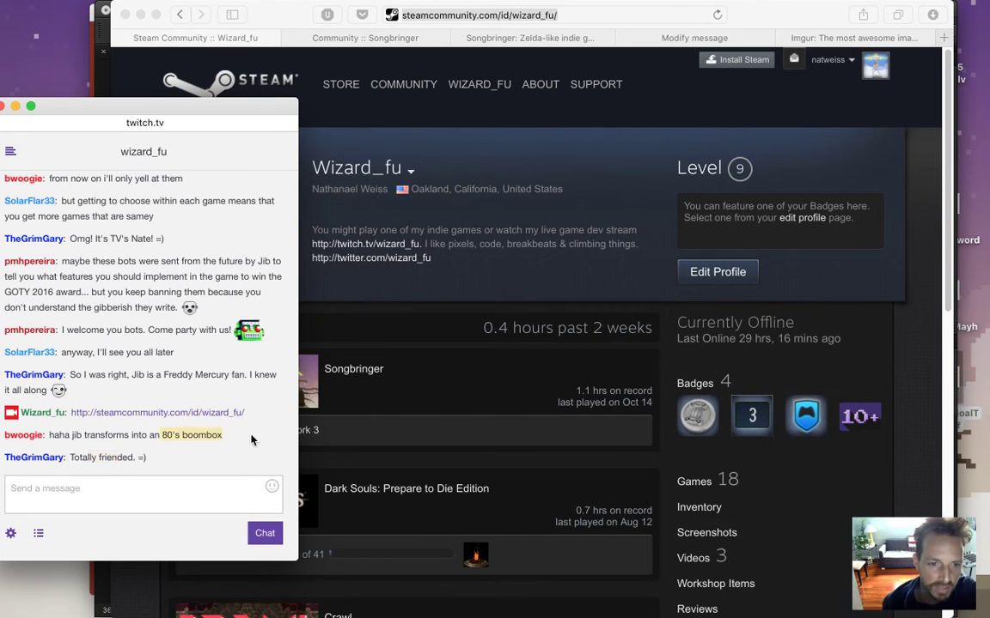
Open the pending friend invites on Steam, accept both of them, and return to the profile page.
{"action": "left_click", "coordinate": [388, 301]}
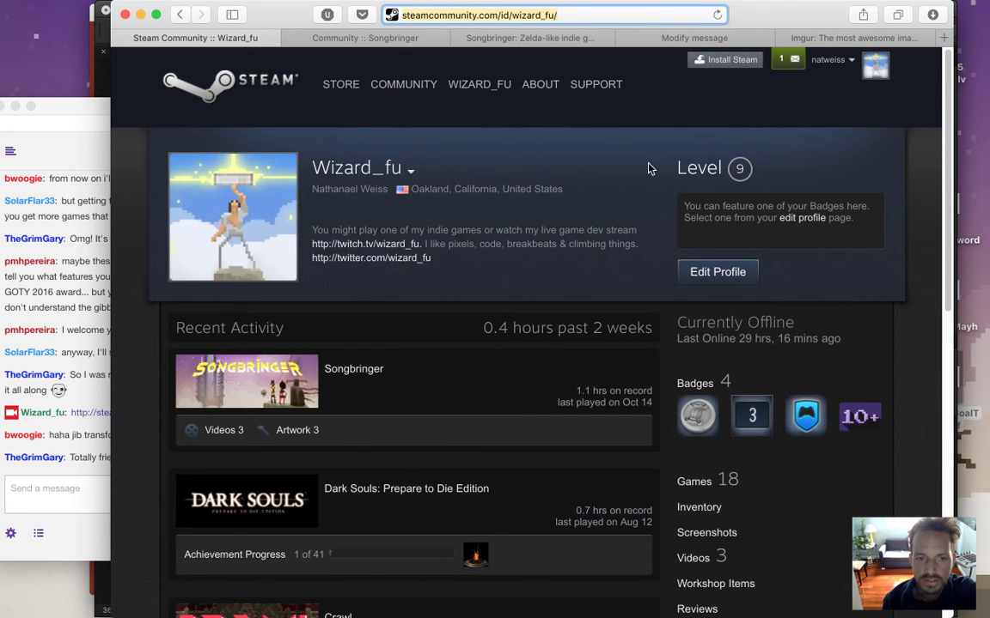
{"action": "left_click", "coordinate": [793, 61]}
{"action": "left_click", "coordinate": [658, 129]}
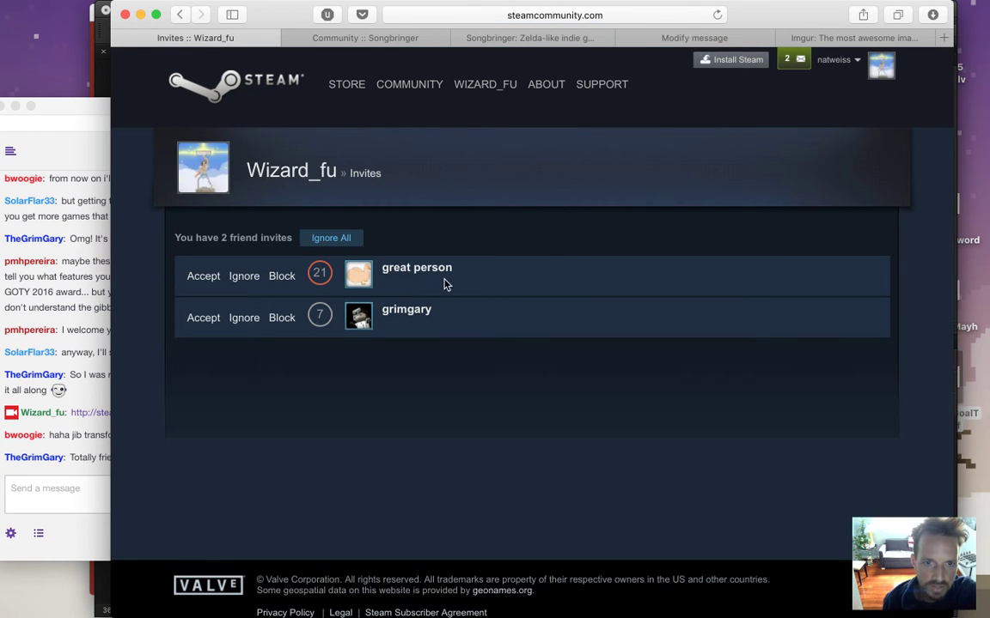
{"action": "mouse_move", "coordinate": [431, 278]}
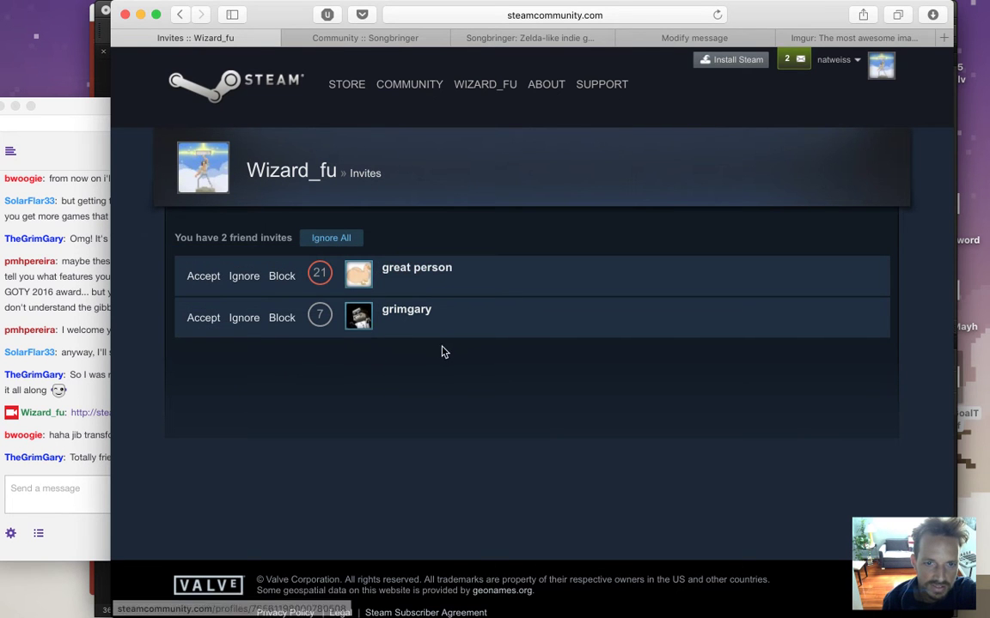
{"action": "left_click", "coordinate": [200, 319]}
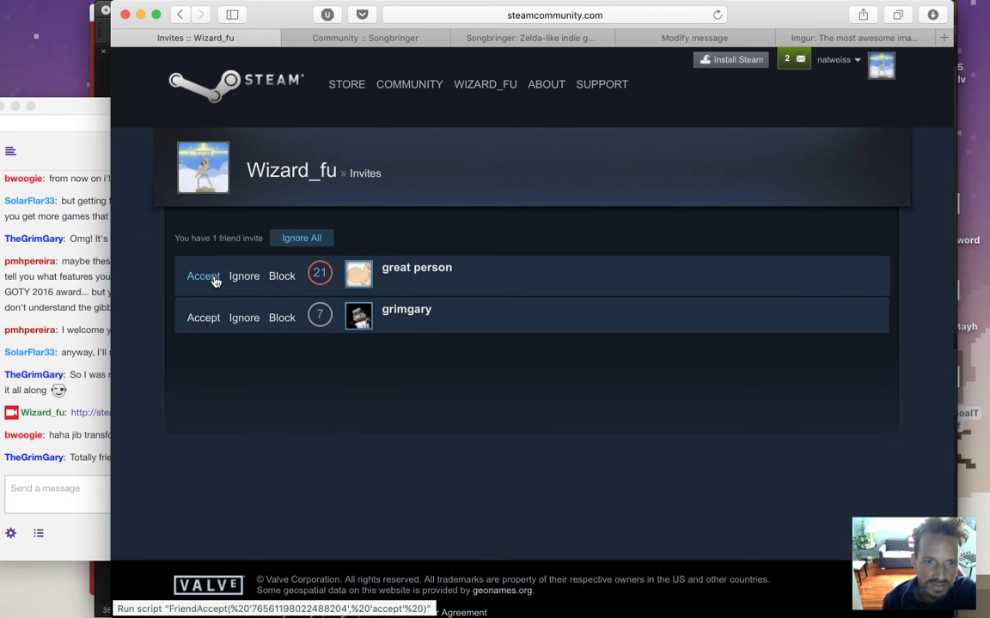
{"action": "left_click", "coordinate": [205, 276]}
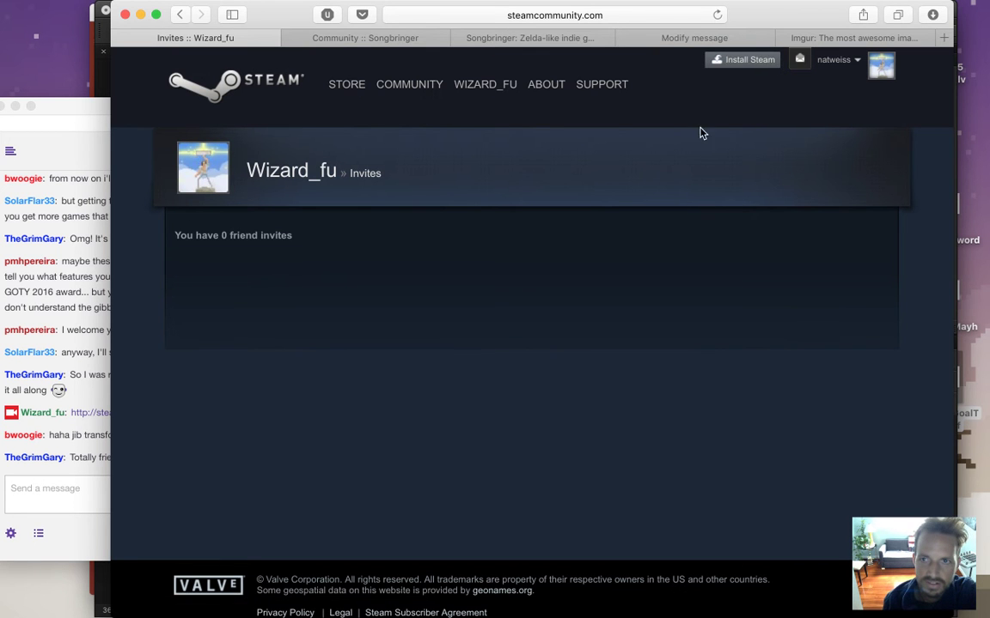
{"action": "left_click", "coordinate": [176, 17]}
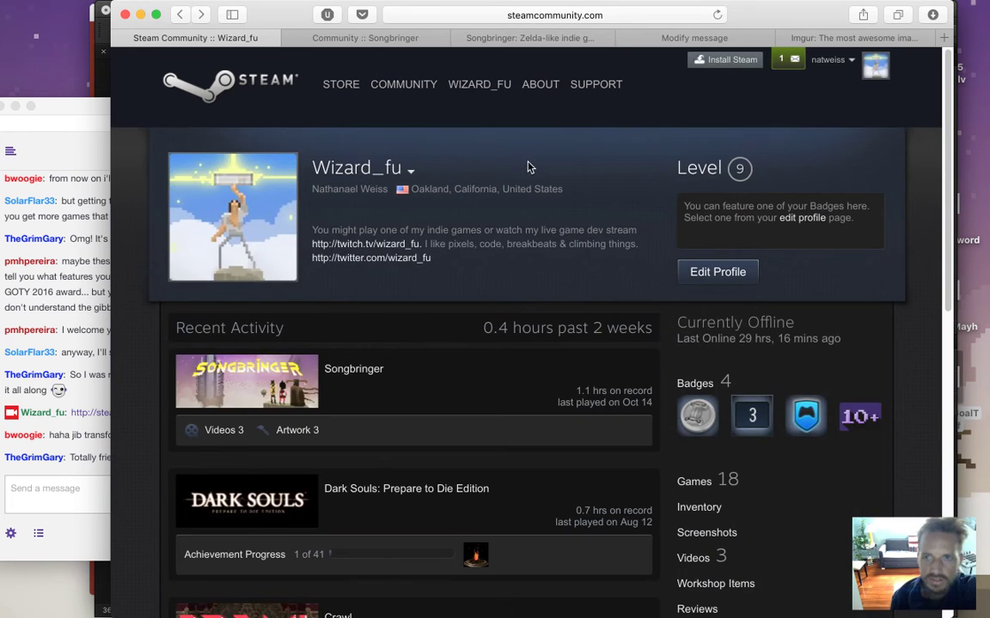
Add screen01.png, screen02.png and screen03.png from the images folder to Imgur's image upload.
{"action": "left_click", "coordinate": [820, 38]}
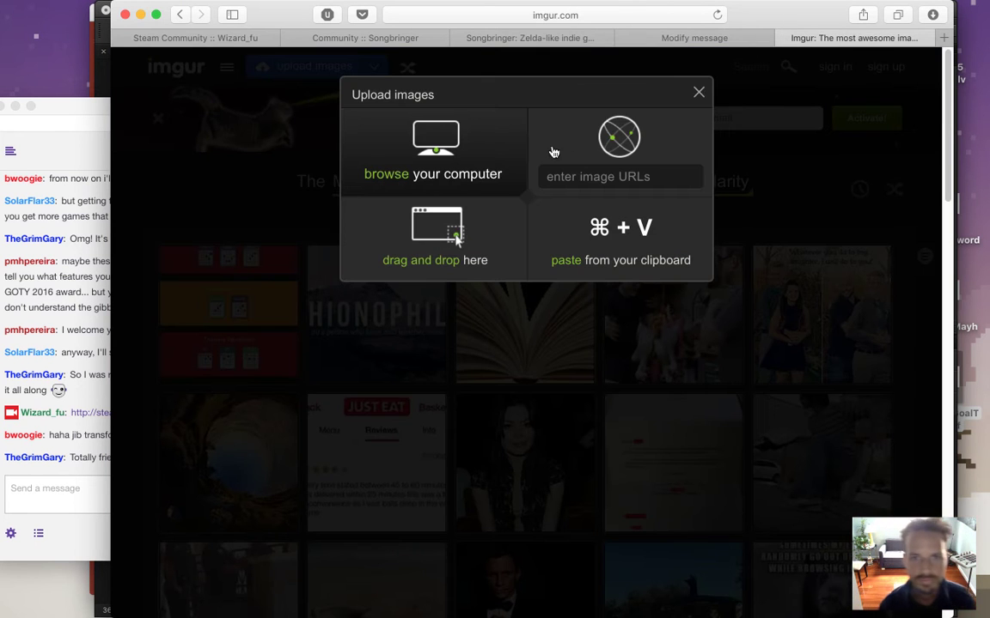
{"action": "left_click", "coordinate": [471, 154]}
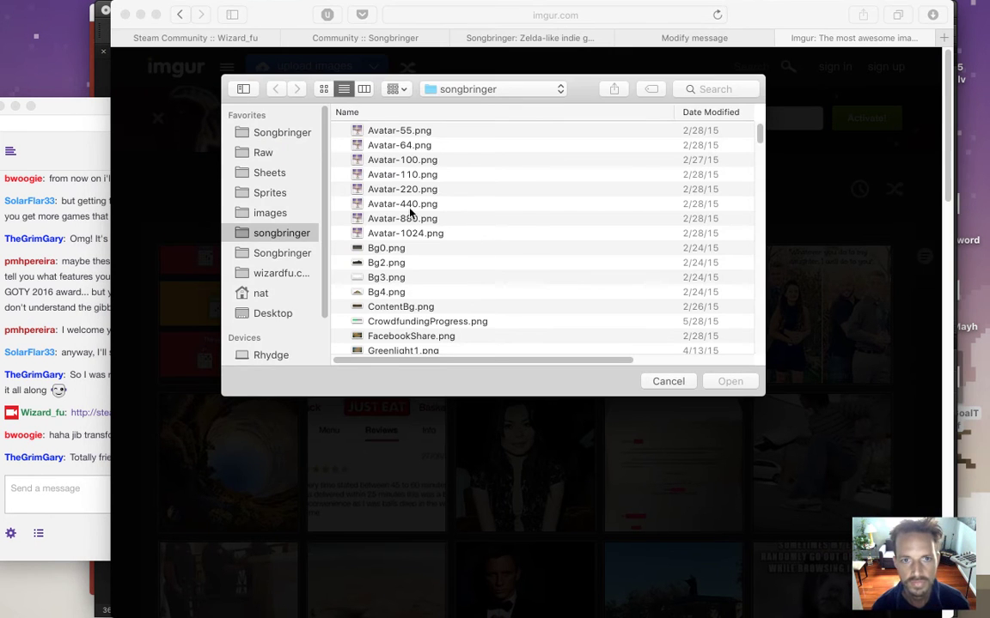
{"action": "left_click", "coordinate": [277, 213]}
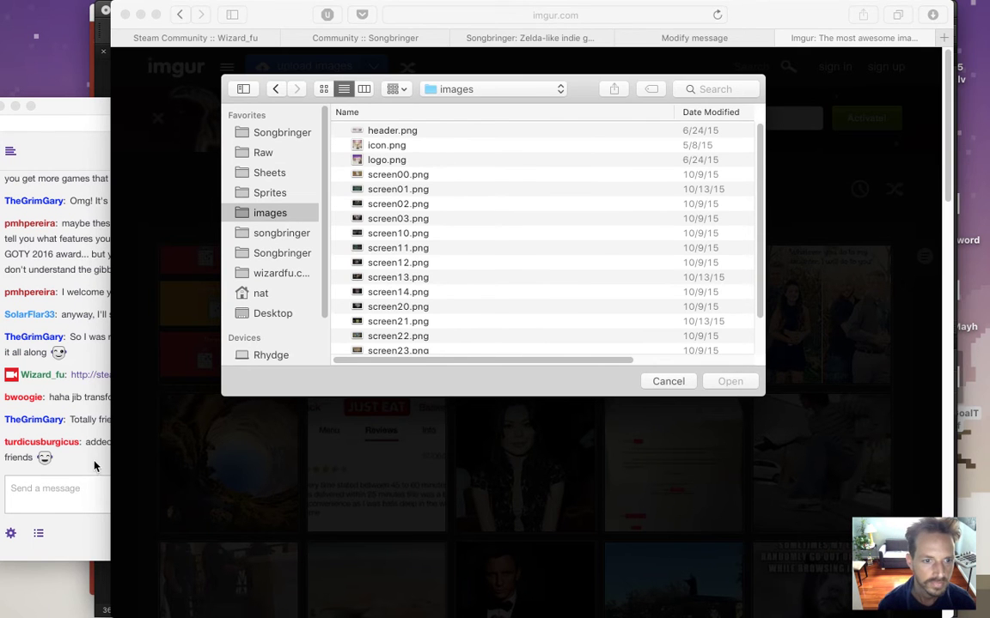
{"action": "left_click_drag", "start_coordinate": [438, 197], "coordinate": [459, 250]}
{"action": "left_click", "coordinate": [744, 384]}
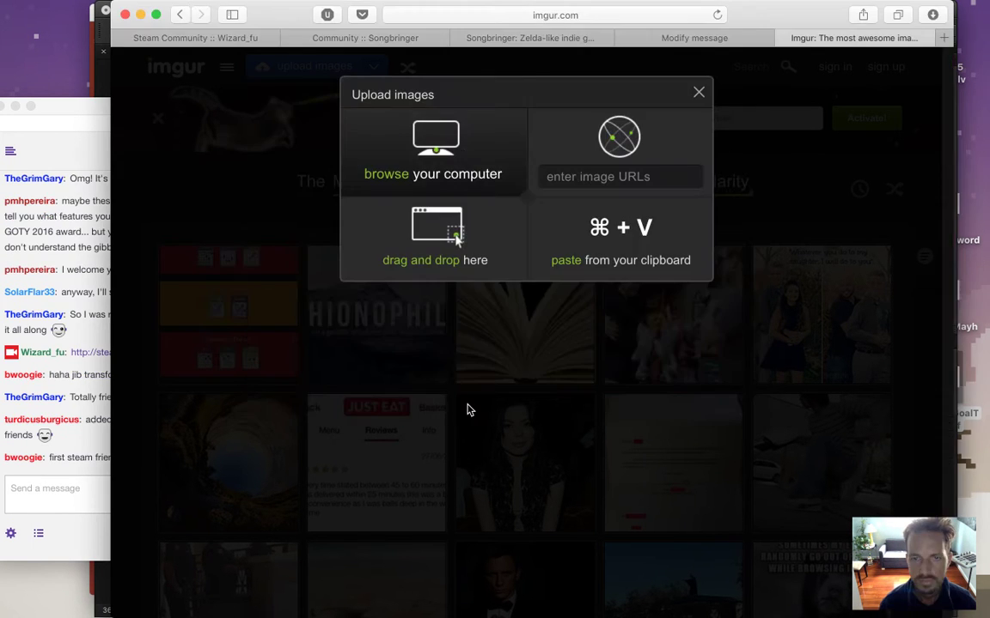
Read the Twitch chat messages about adding Steam friends, and return to the album title in Imgur's upload dialog.
{"action": "left_click", "coordinate": [68, 460]}
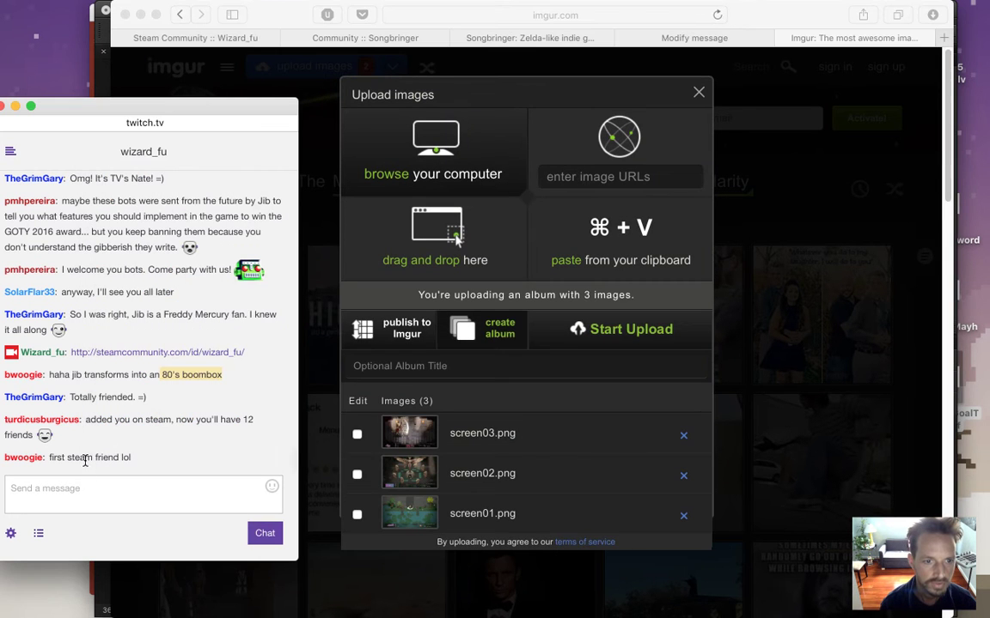
{"action": "left_click_drag", "start_coordinate": [67, 458], "coordinate": [139, 464]}
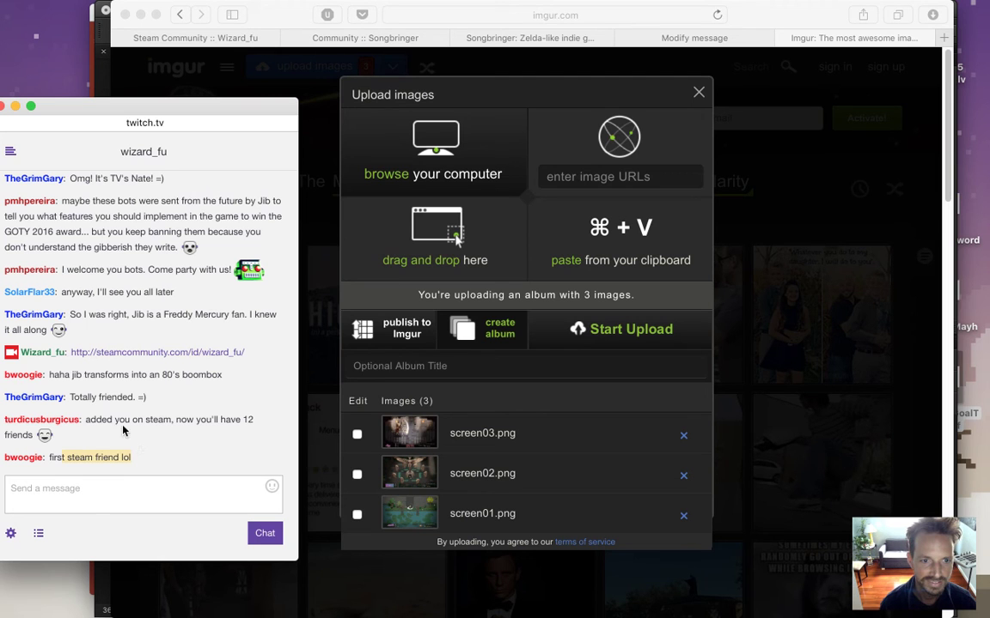
{"action": "left_click_drag", "start_coordinate": [113, 419], "coordinate": [154, 439]}
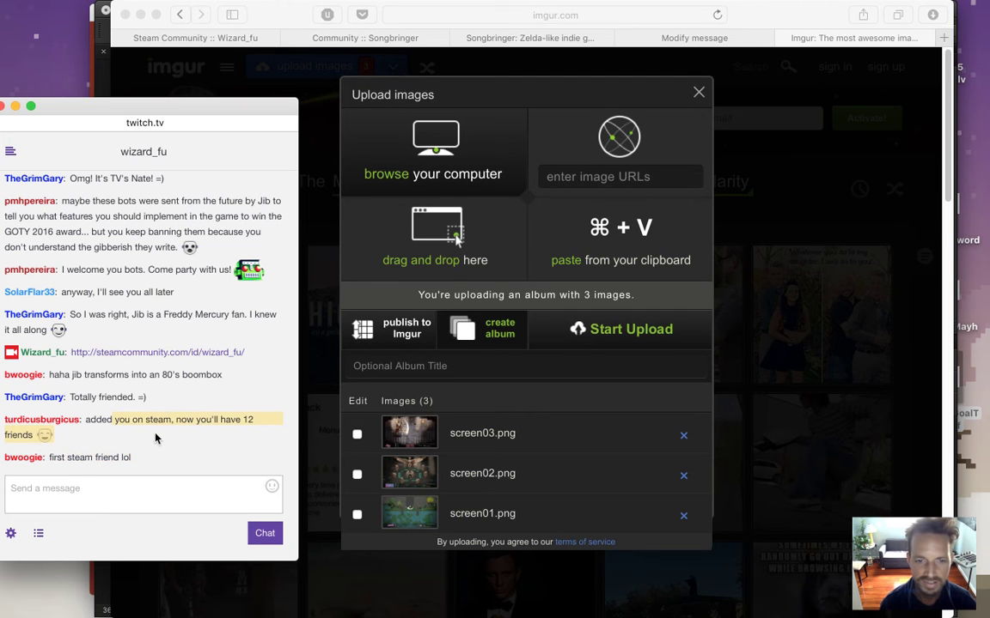
{"action": "left_click", "coordinate": [591, 370]}
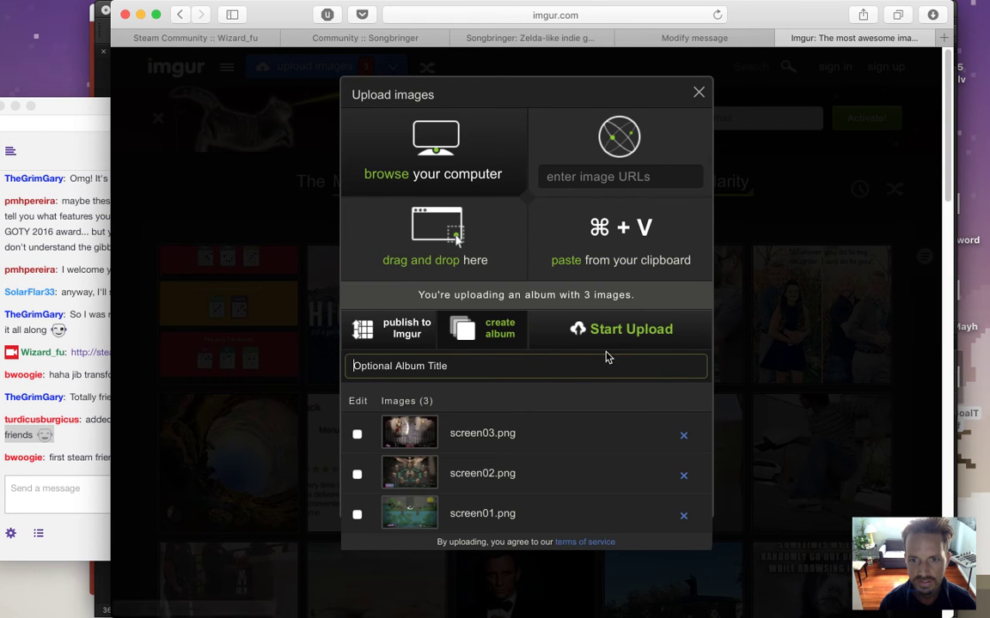
Start uploading the three screenshots as an Imgur album, checking the Twitch chat in the meantime.
{"action": "left_click", "coordinate": [591, 331]}
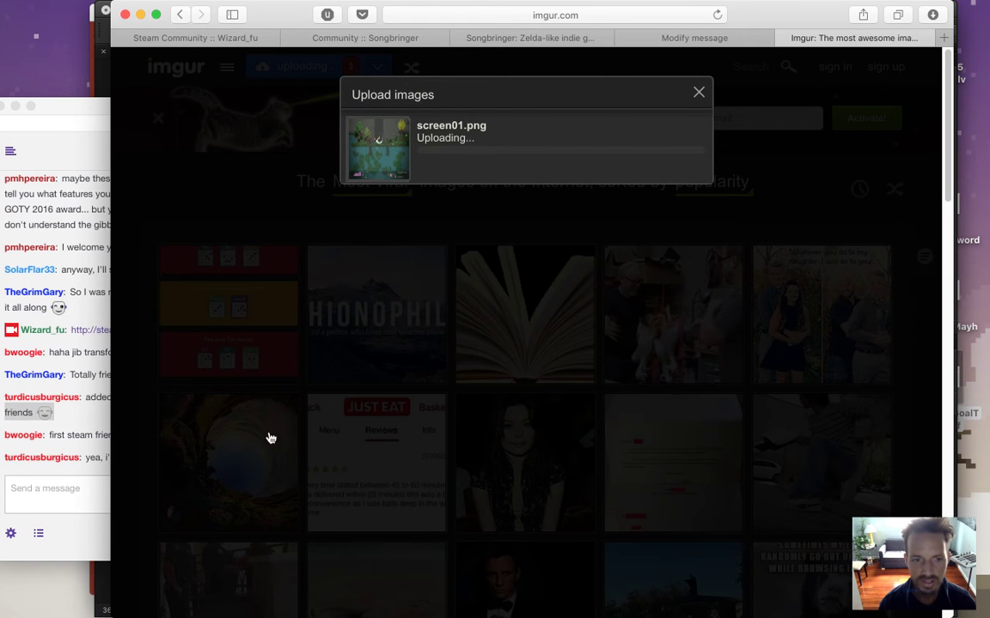
{"action": "left_click", "coordinate": [87, 425]}
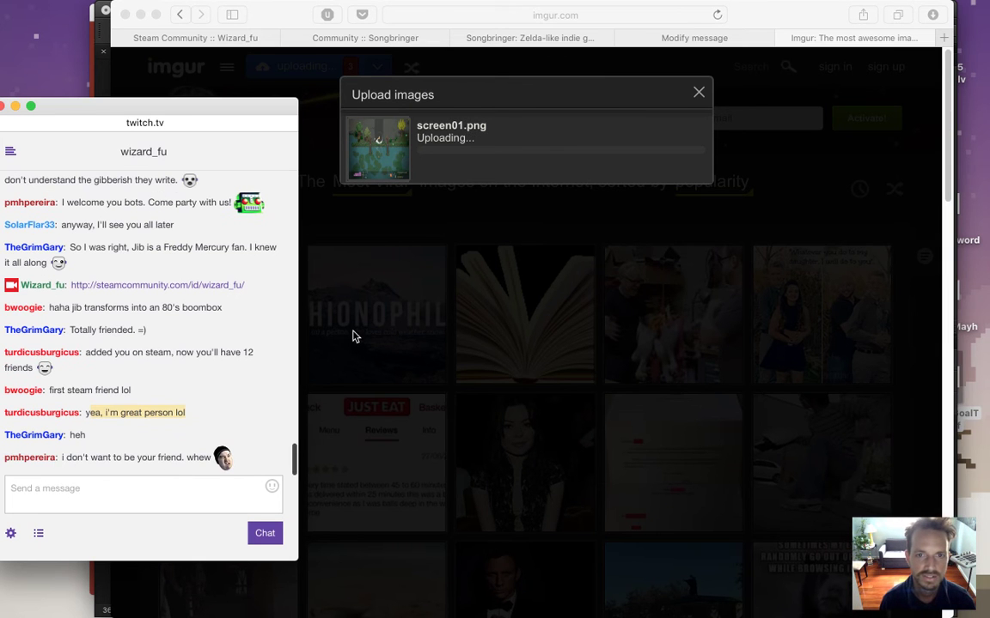
{"action": "left_click", "coordinate": [442, 226]}
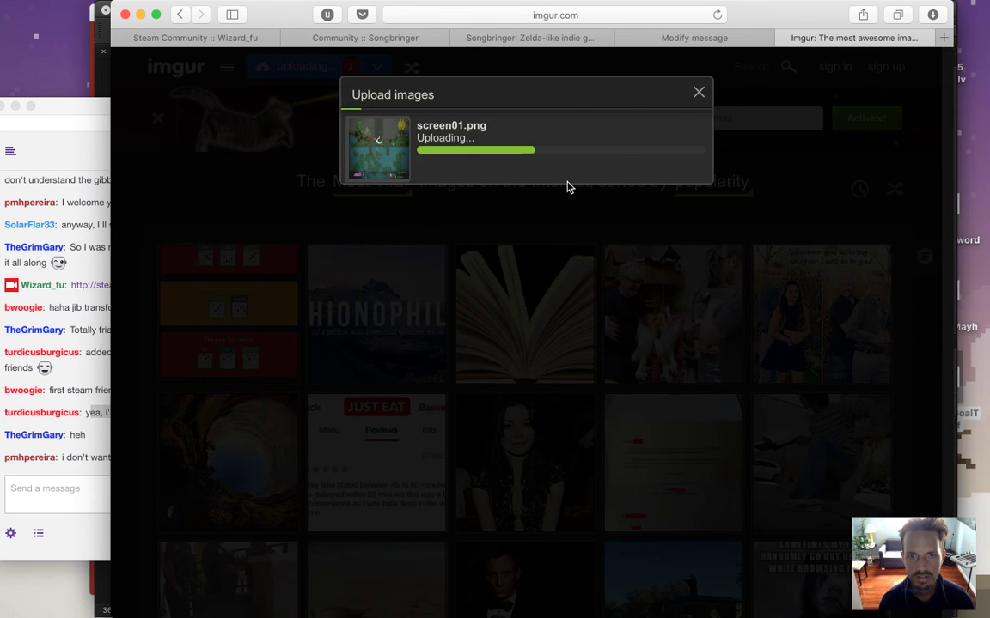
Abandon the running album upload by closing it and reloading the Imgur page, confirming that the page may be left.
{"action": "left_click", "coordinate": [699, 92]}
{"action": "left_click", "coordinate": [625, 16]}
{"action": "key", "text": "Return"}
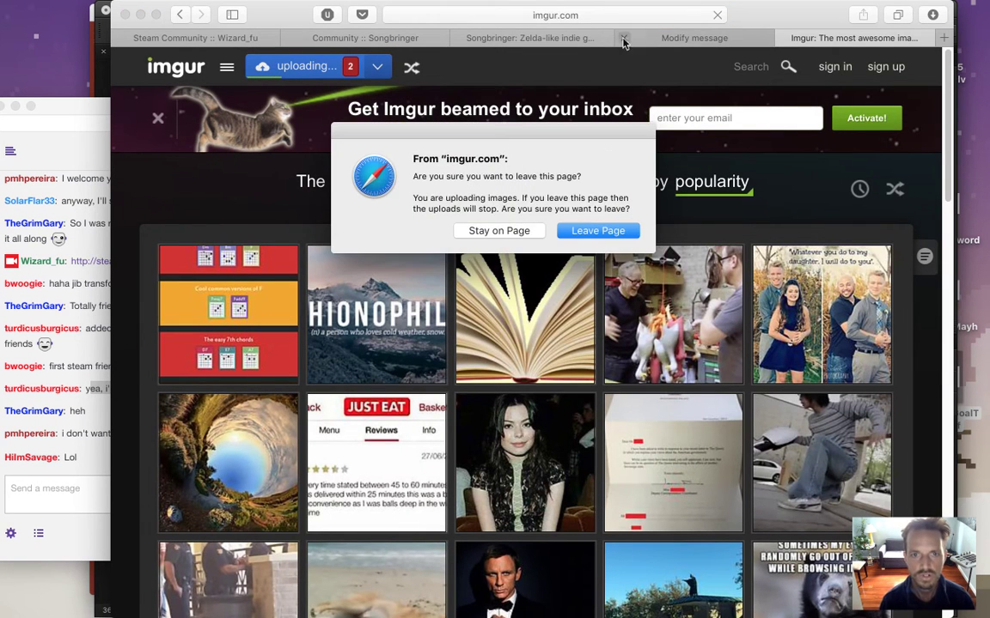
{"action": "left_click", "coordinate": [592, 230]}
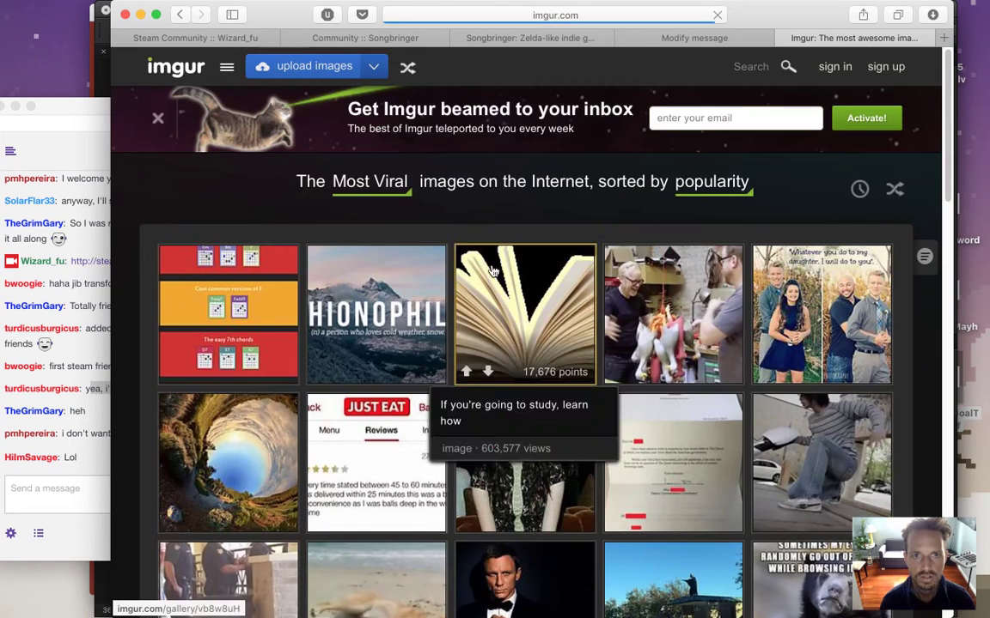
Upload only screen01.png from the images folder to Imgur.
{"action": "left_click", "coordinate": [317, 64]}
{"action": "left_click", "coordinate": [456, 176]}
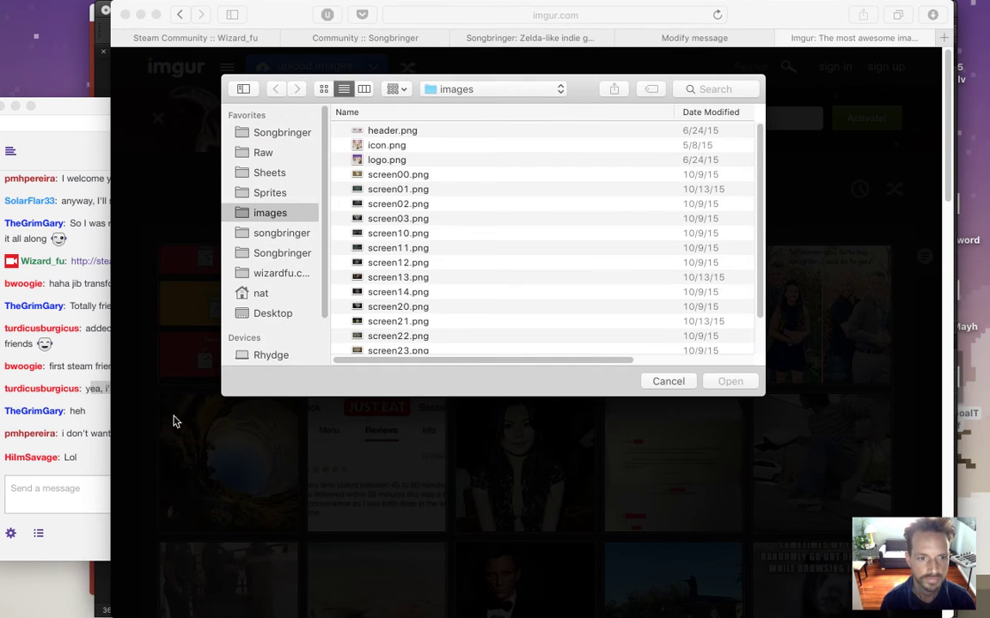
{"action": "double_click", "coordinate": [395, 191]}
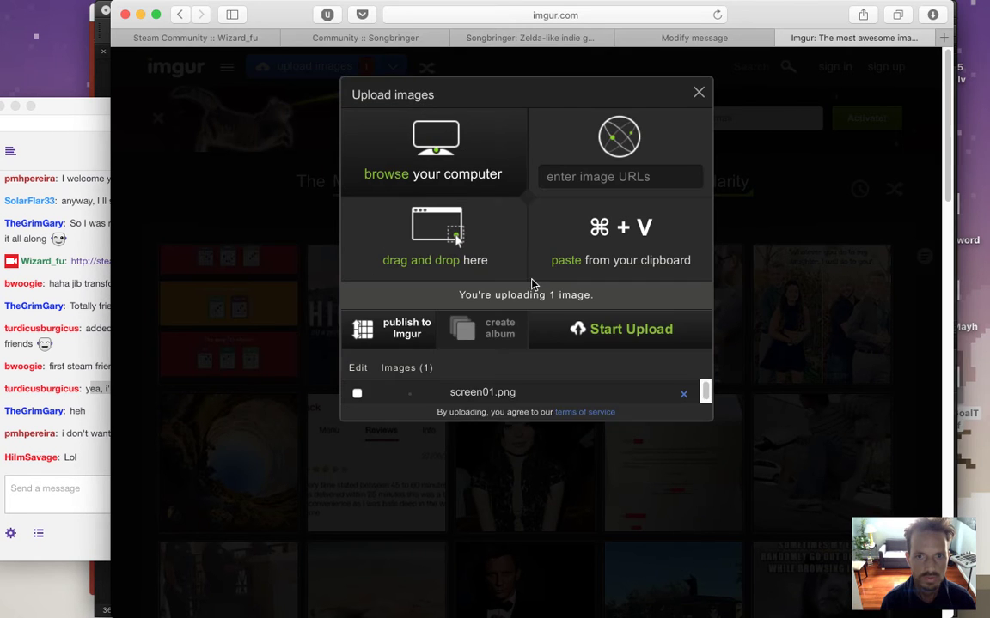
{"action": "left_click", "coordinate": [609, 335]}
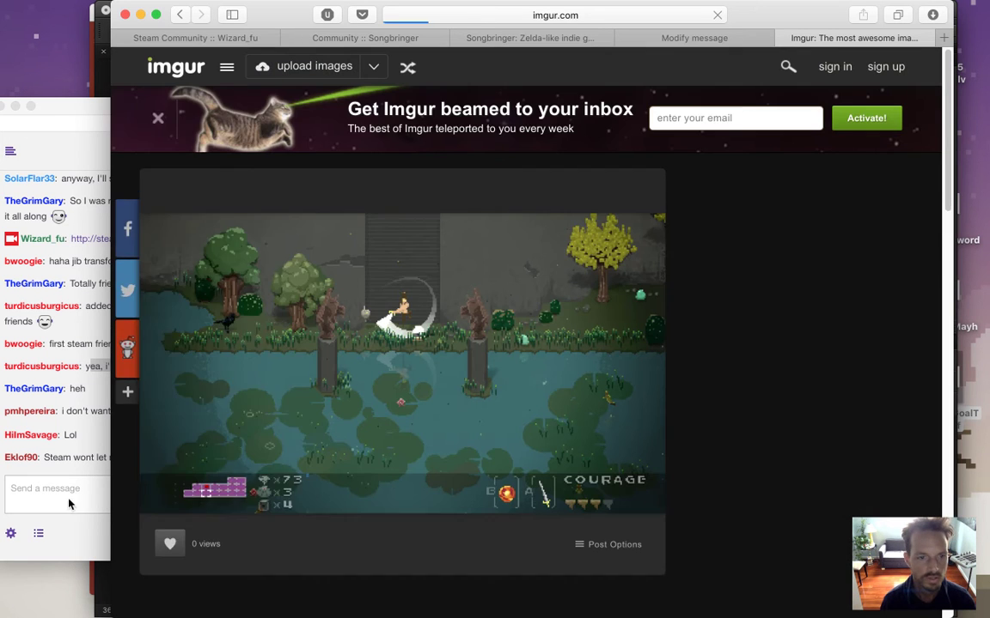
Read the Twitch chat messages about not wanting to be friends and the Steam page not loading, and return to Imgur.
{"action": "left_click", "coordinate": [68, 502]}
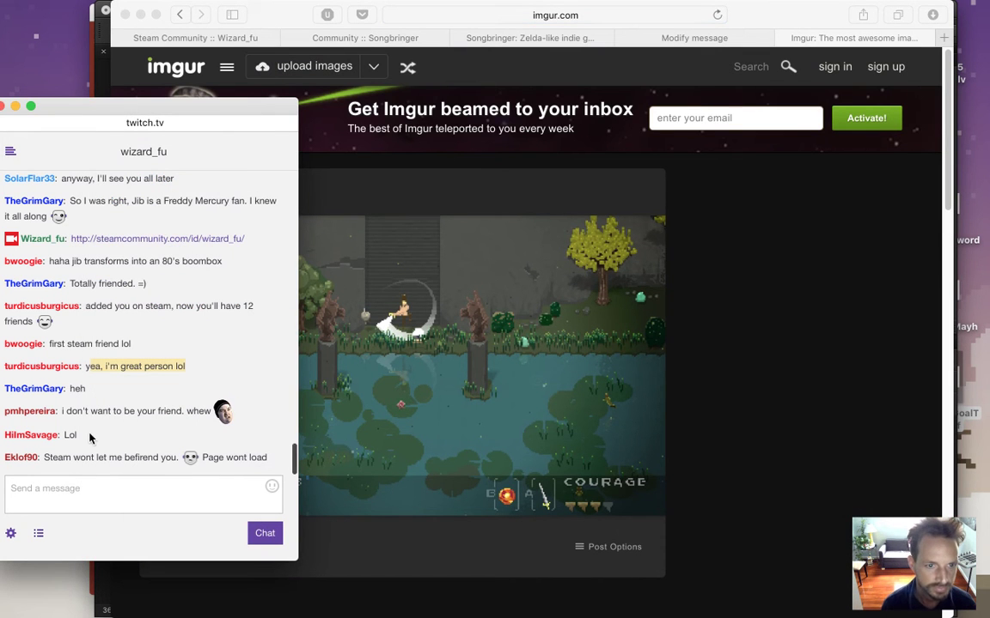
{"action": "left_click_drag", "start_coordinate": [67, 411], "coordinate": [183, 412]}
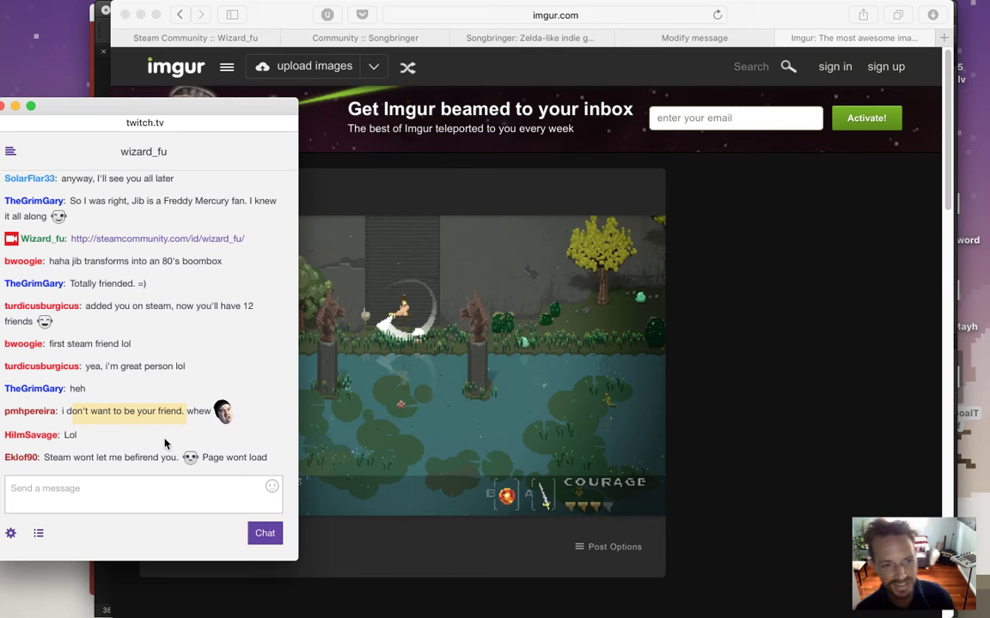
{"action": "double_click", "coordinate": [68, 436]}
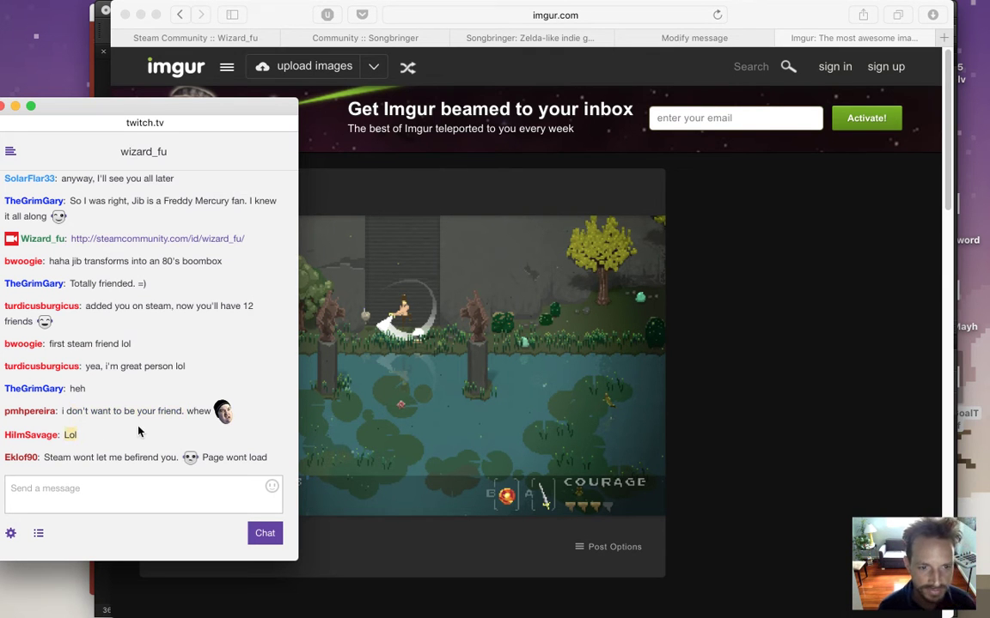
{"action": "left_click_drag", "start_coordinate": [94, 458], "coordinate": [151, 460]}
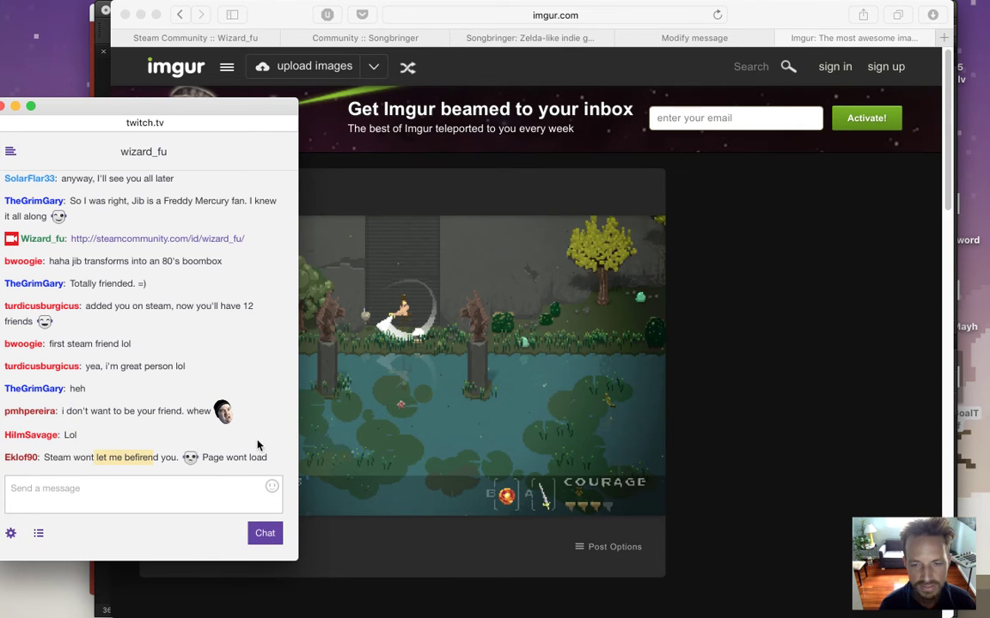
{"action": "left_click", "coordinate": [780, 397]}
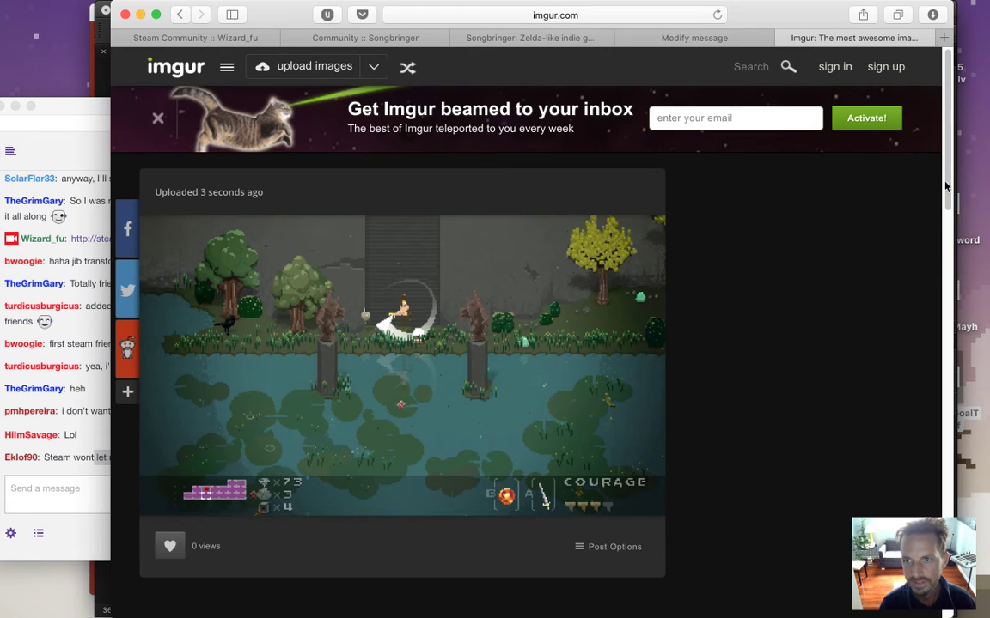
Check the uploaded screenshot's page, try its post options, and open Imgur's sign-in form.
{"action": "scroll", "coordinate": [642, 311], "scroll_direction": "down", "scroll_amount": 3}
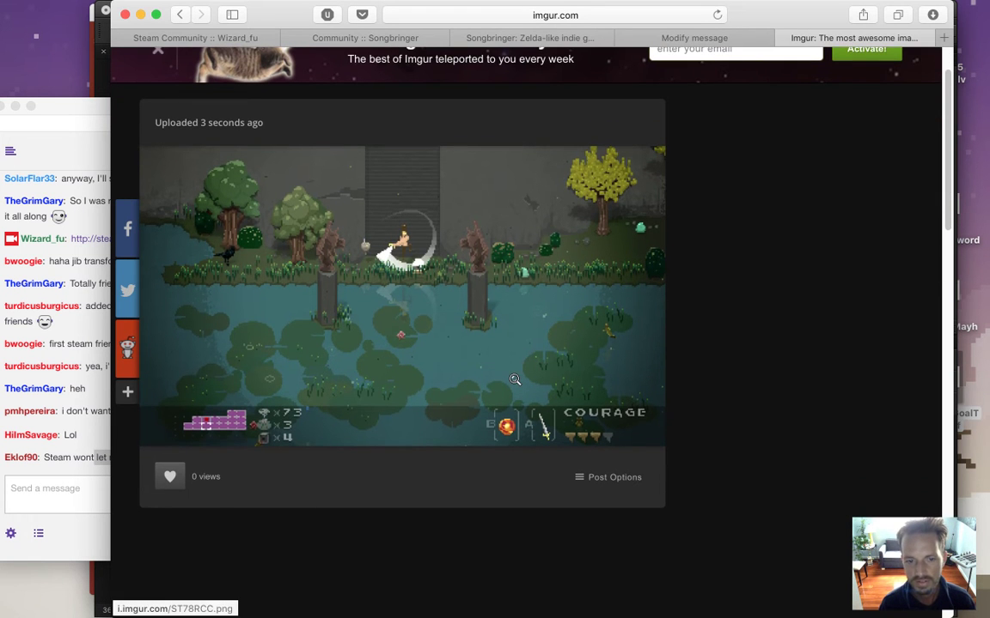
{"action": "scroll", "coordinate": [949, 116], "scroll_direction": "up", "scroll_amount": 3}
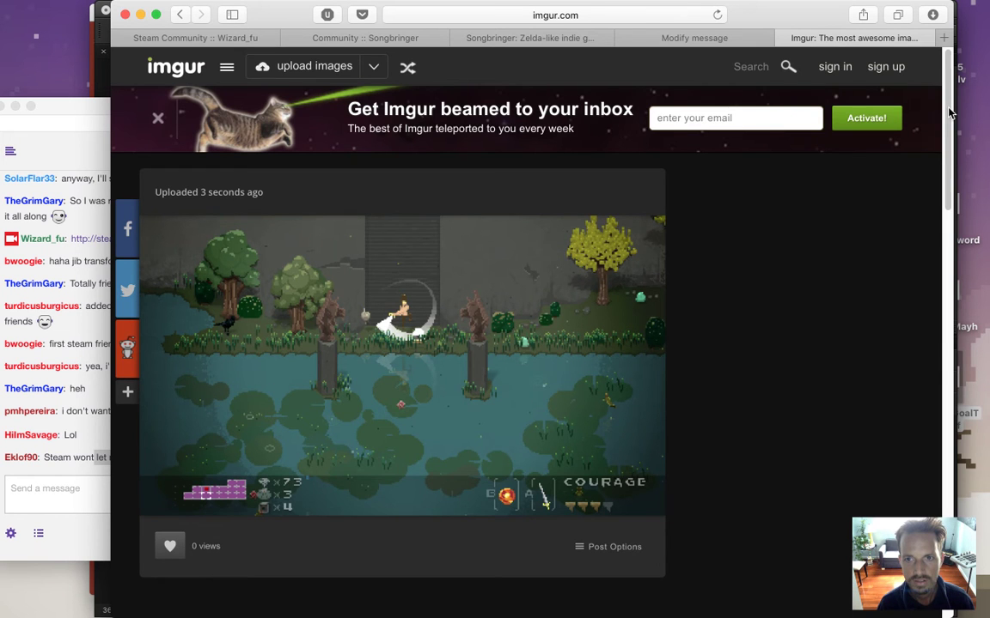
{"action": "mouse_move", "coordinate": [950, 113]}
{"action": "left_mouse_down"}
{"action": "mouse_move", "coordinate": [950, 254]}
{"action": "mouse_move", "coordinate": [935, 127]}
{"action": "left_mouse_up"}
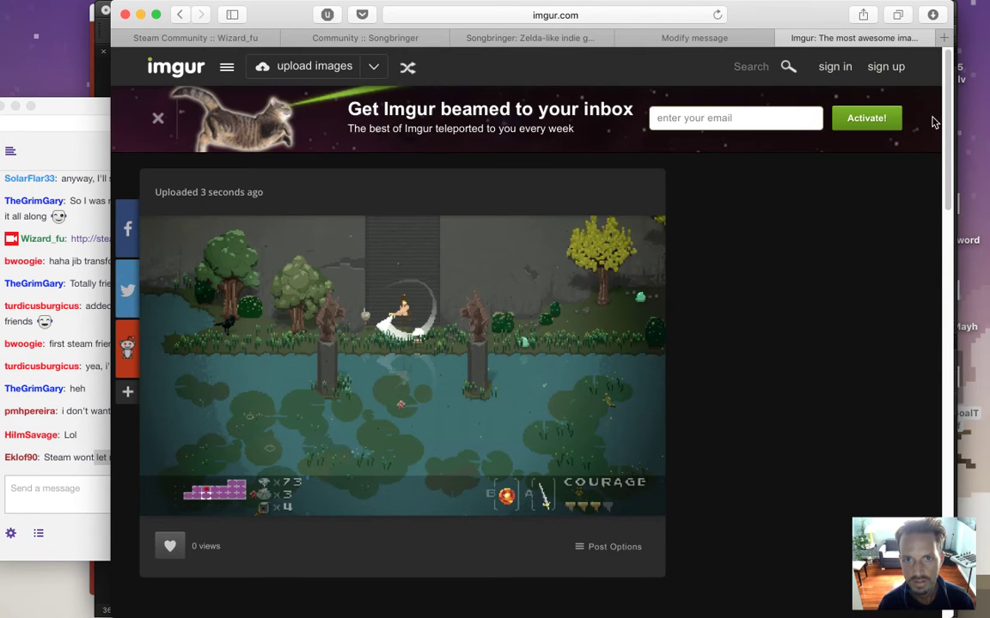
{"action": "scroll", "coordinate": [933, 122], "scroll_direction": "down", "scroll_amount": 2}
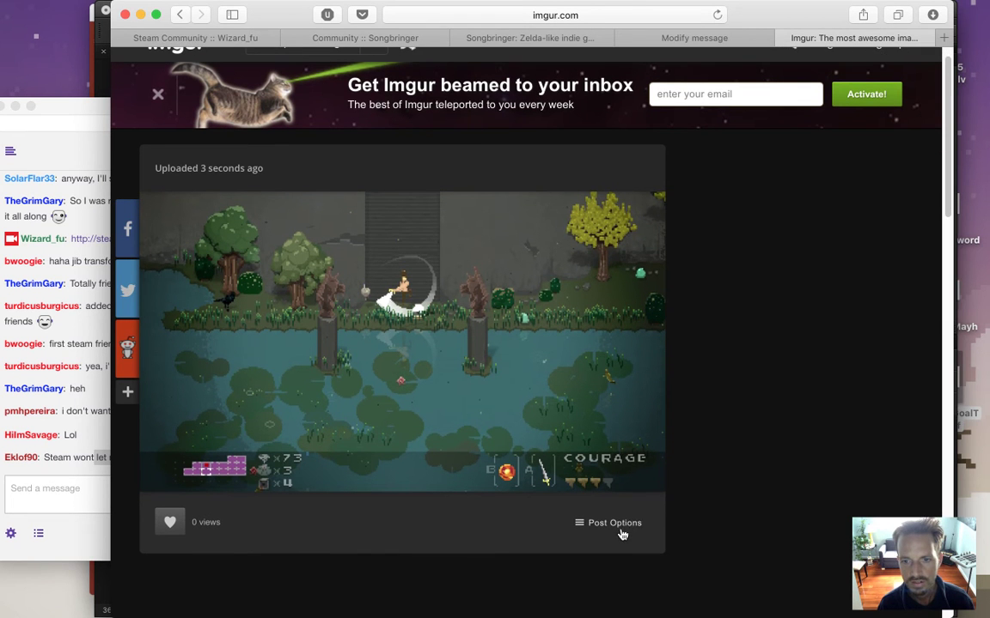
{"action": "scroll", "coordinate": [896, 225], "scroll_direction": "down", "scroll_amount": 3}
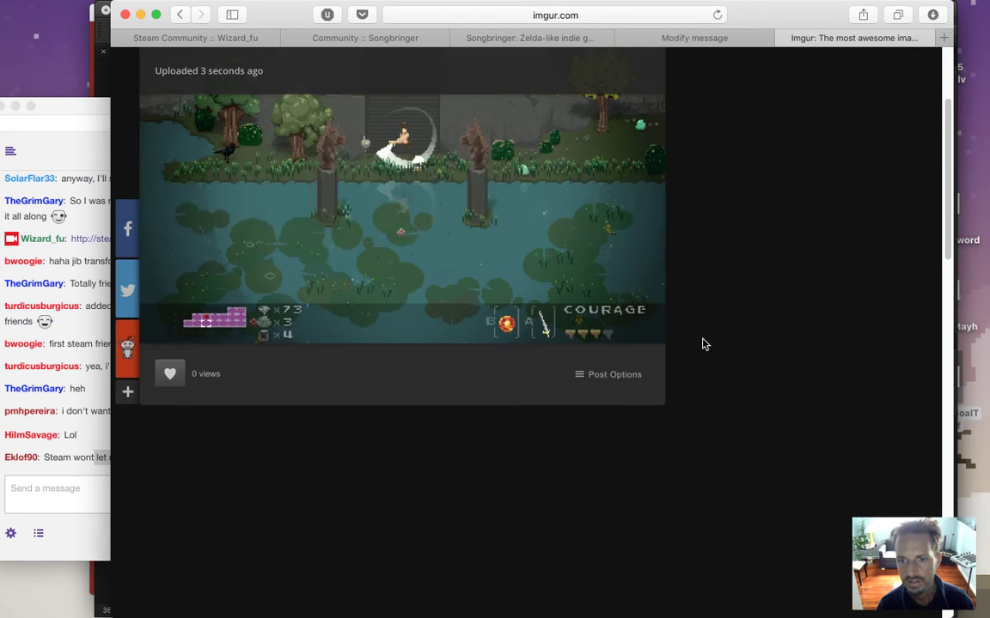
{"action": "left_click", "coordinate": [604, 380]}
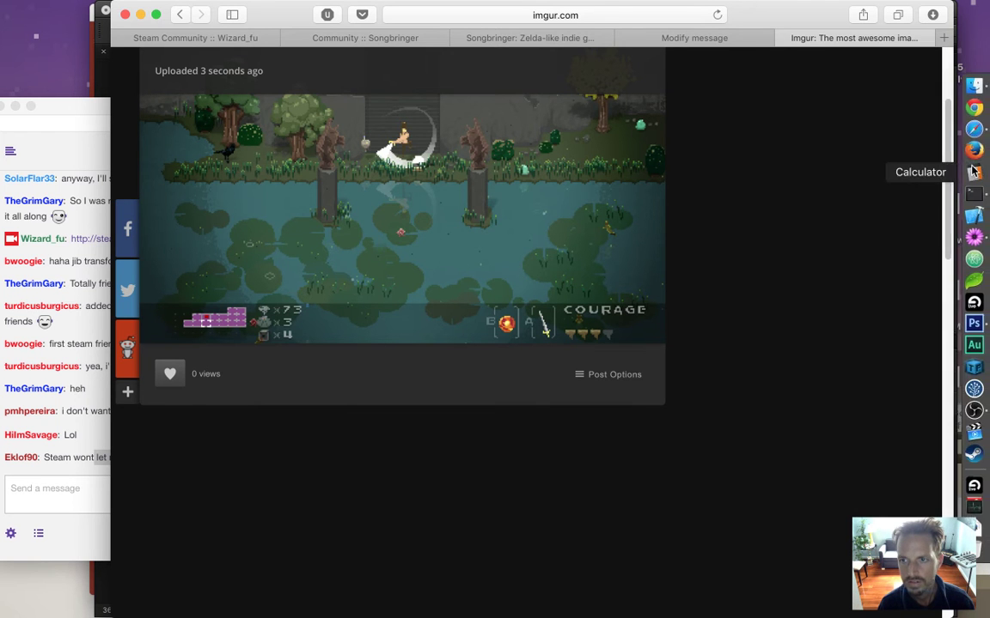
{"action": "scroll", "coordinate": [852, 165], "scroll_direction": "up", "scroll_amount": 3}
{"action": "left_click", "coordinate": [839, 76]}
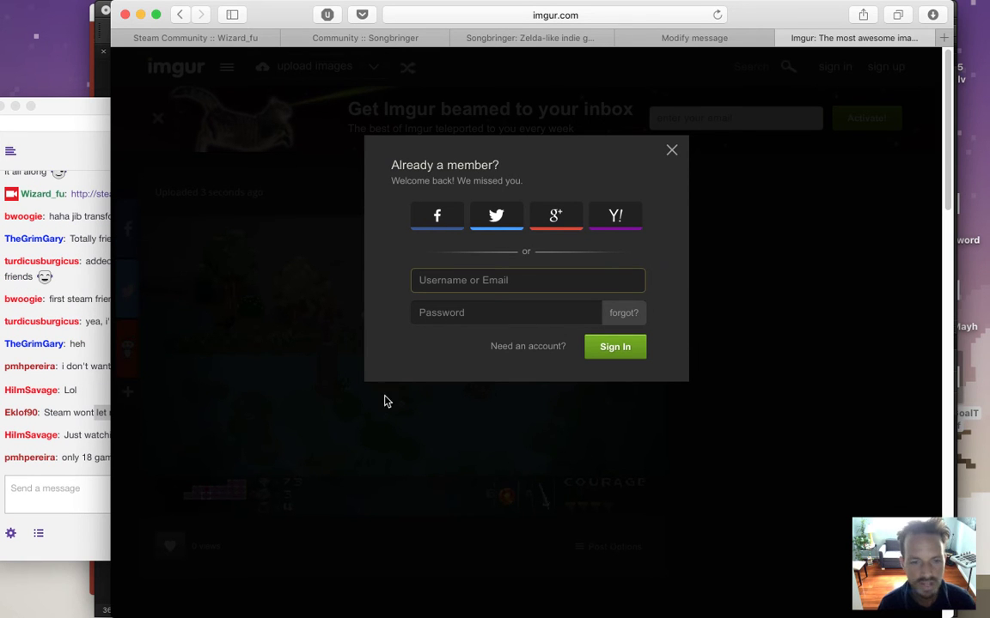
Read the Twitch chat messages about the number of Steam games owned, the moving pixels and the boom box Easter egg transformation.
{"action": "left_click", "coordinate": [93, 499]}
{"action": "left_click_drag", "start_coordinate": [62, 458], "coordinate": [125, 458]}
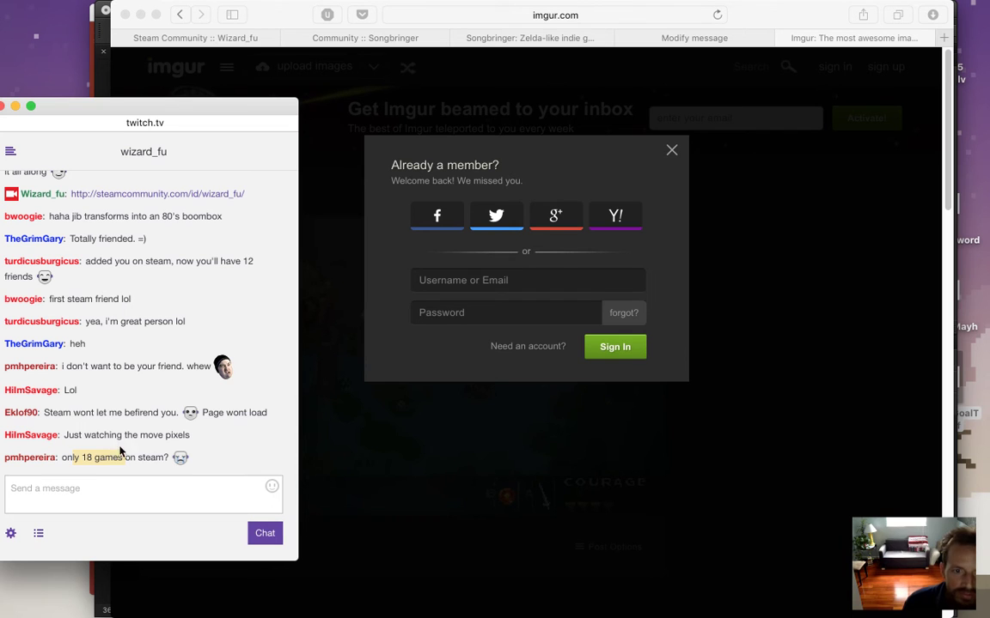
{"action": "left_click_drag", "start_coordinate": [95, 435], "coordinate": [173, 436]}
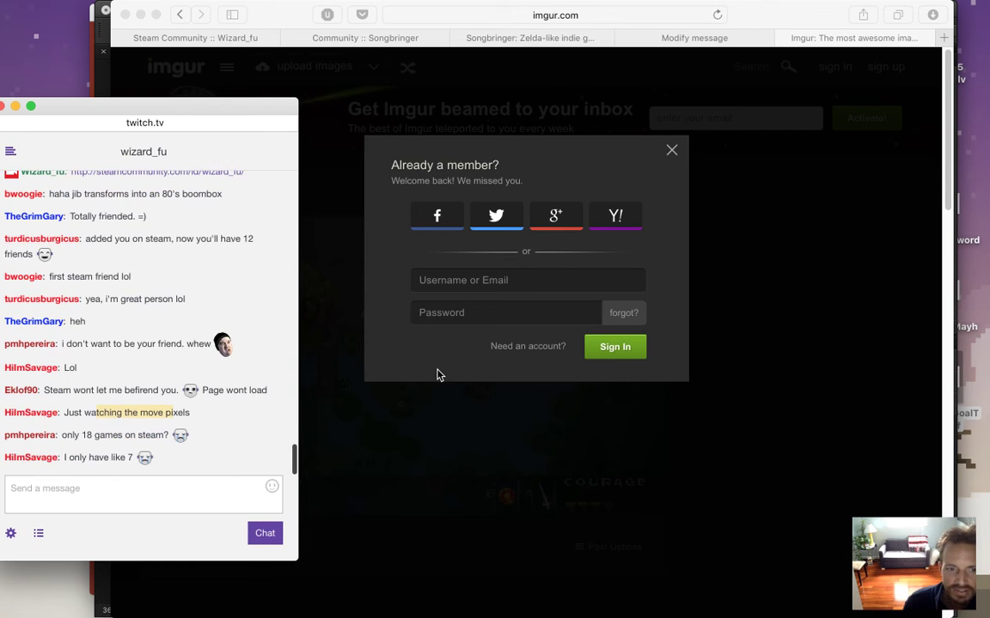
{"action": "left_click_drag", "start_coordinate": [76, 458], "coordinate": [126, 458]}
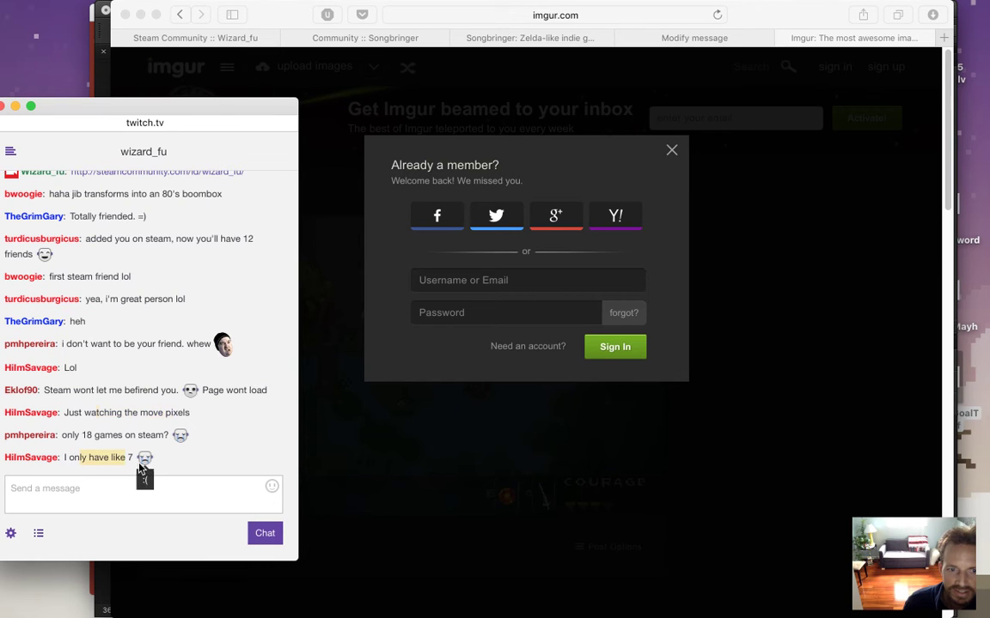
{"action": "left_click", "coordinate": [158, 474]}
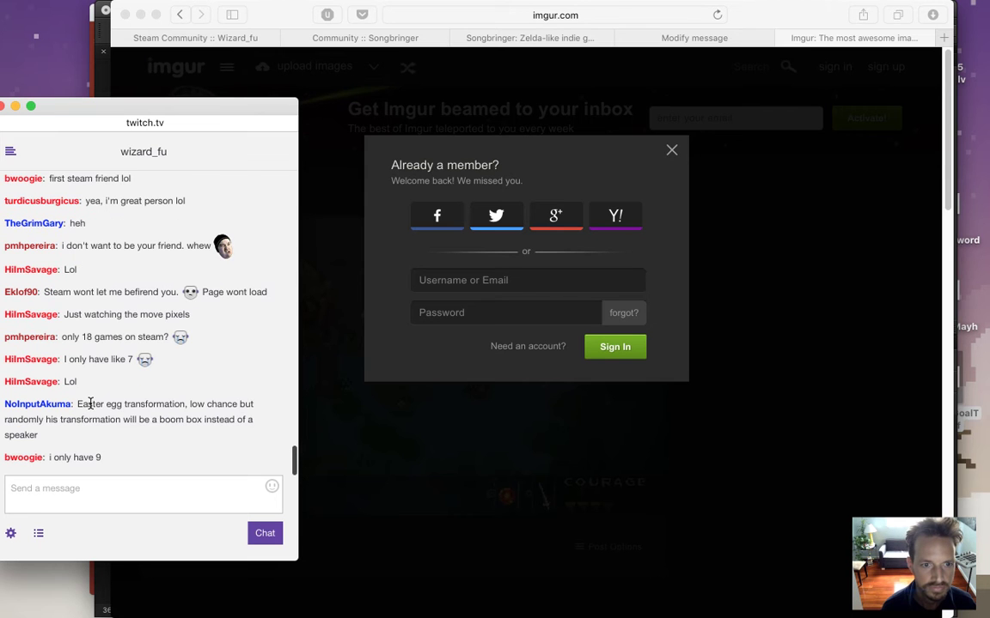
{"action": "left_click_drag", "start_coordinate": [89, 404], "coordinate": [129, 434]}
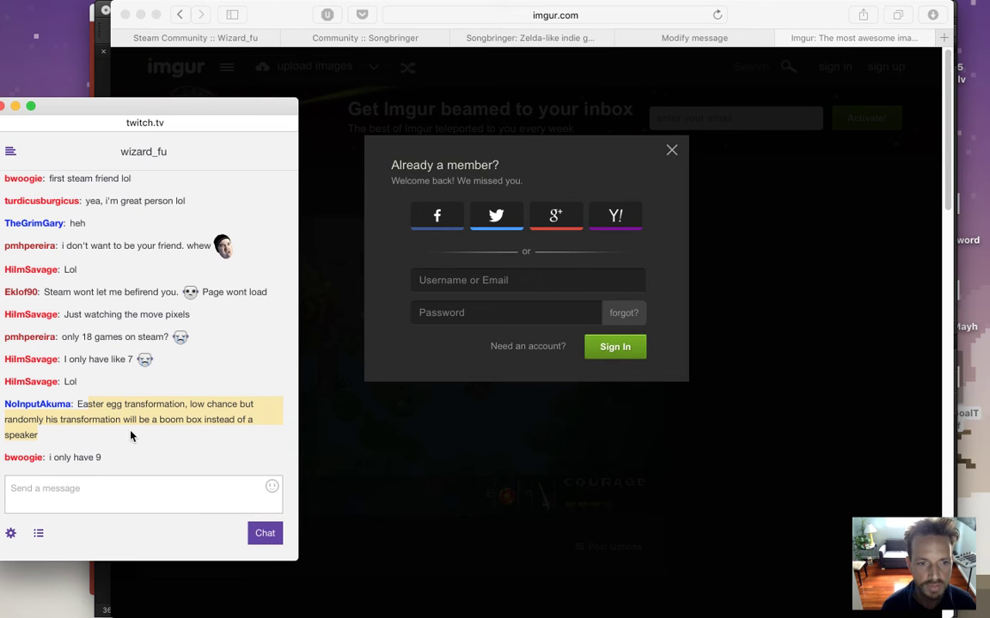
{"action": "left_click", "coordinate": [435, 375]}
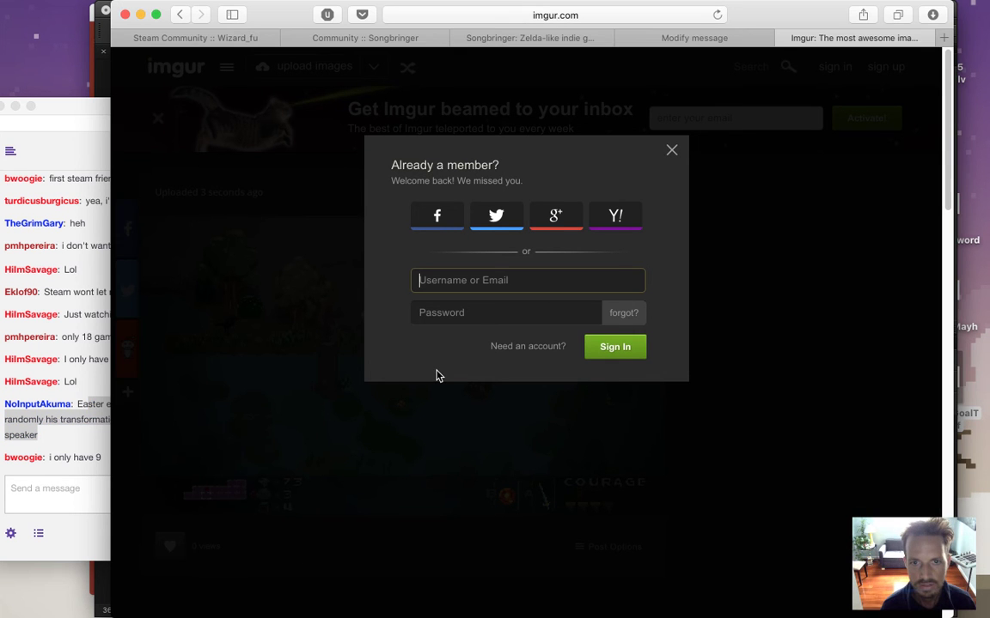
{"action": "type", "text": "natwei"}
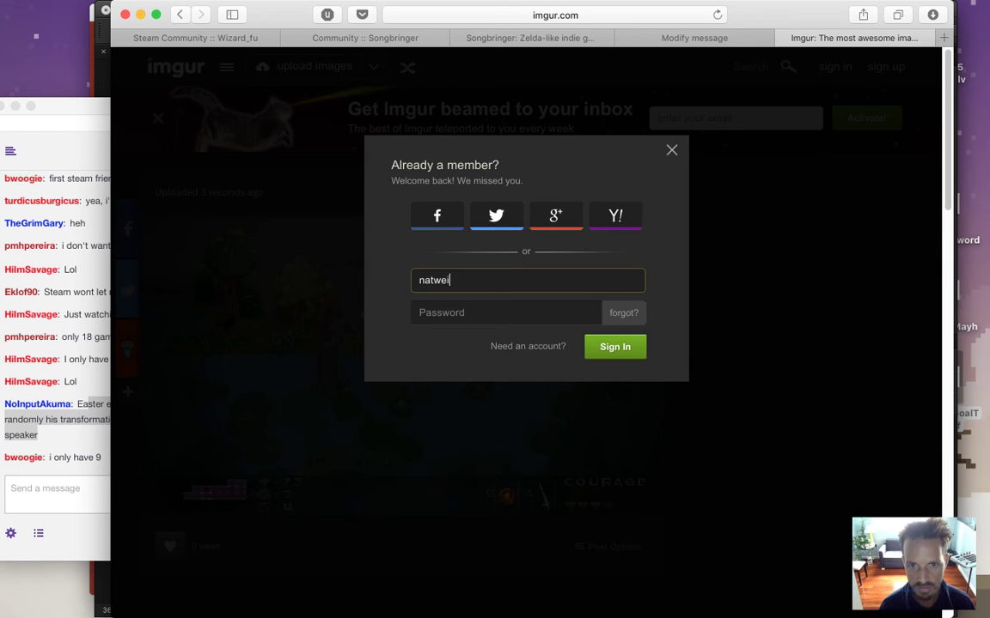
{"action": "type", "text": "ss"}
{"action": "key", "text": "Tab"}
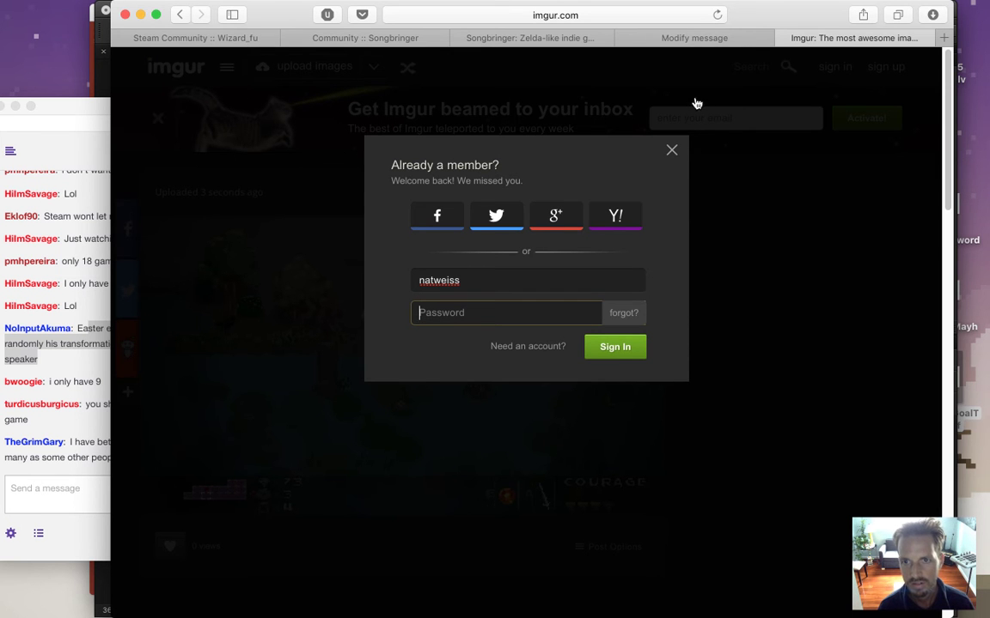
{"action": "left_click", "coordinate": [672, 153]}
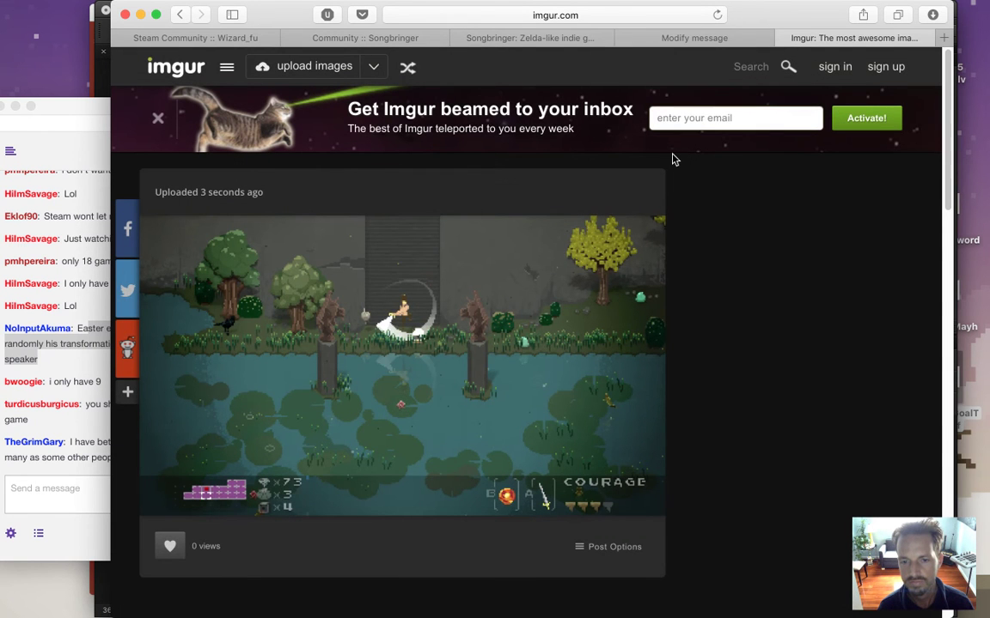
Close the Imgur tab, check the latest chat suggestion, and bring up Songbringer's Steam community page.
{"action": "left_click", "coordinate": [784, 38]}
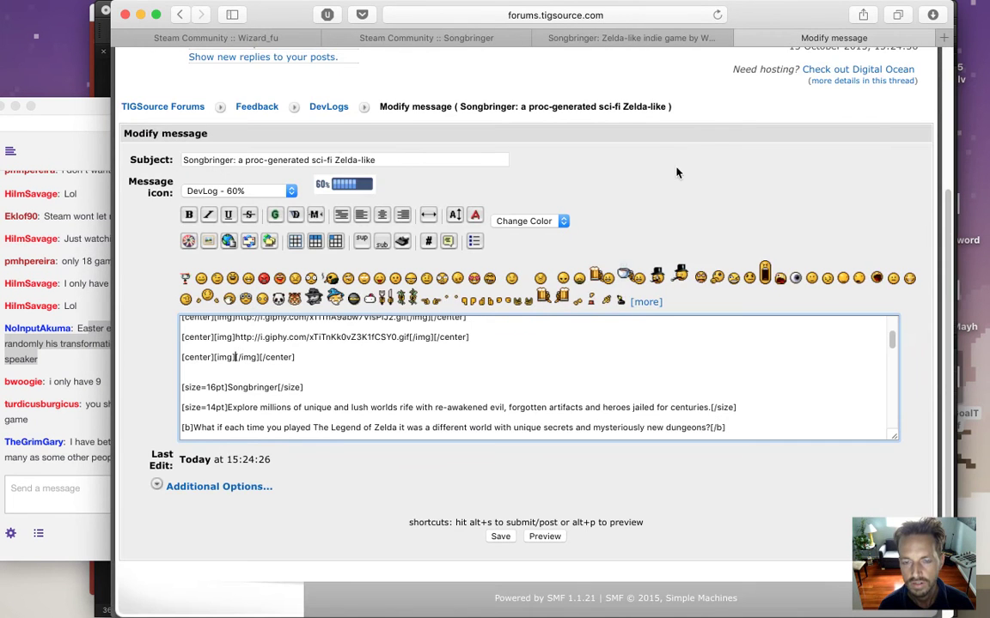
{"action": "left_click", "coordinate": [76, 434]}
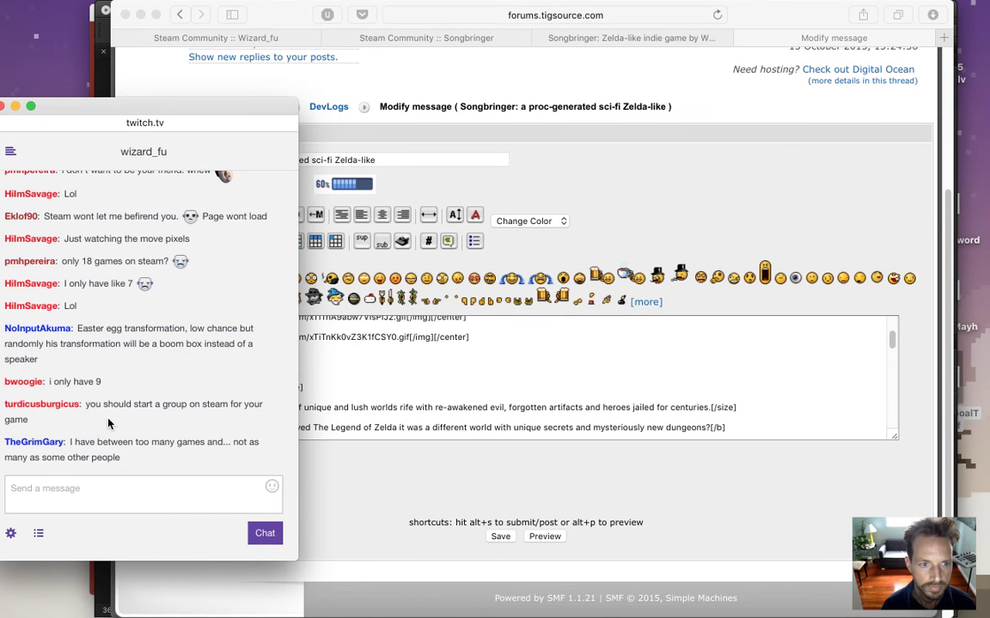
{"action": "left_click_drag", "start_coordinate": [108, 423], "coordinate": [86, 404]}
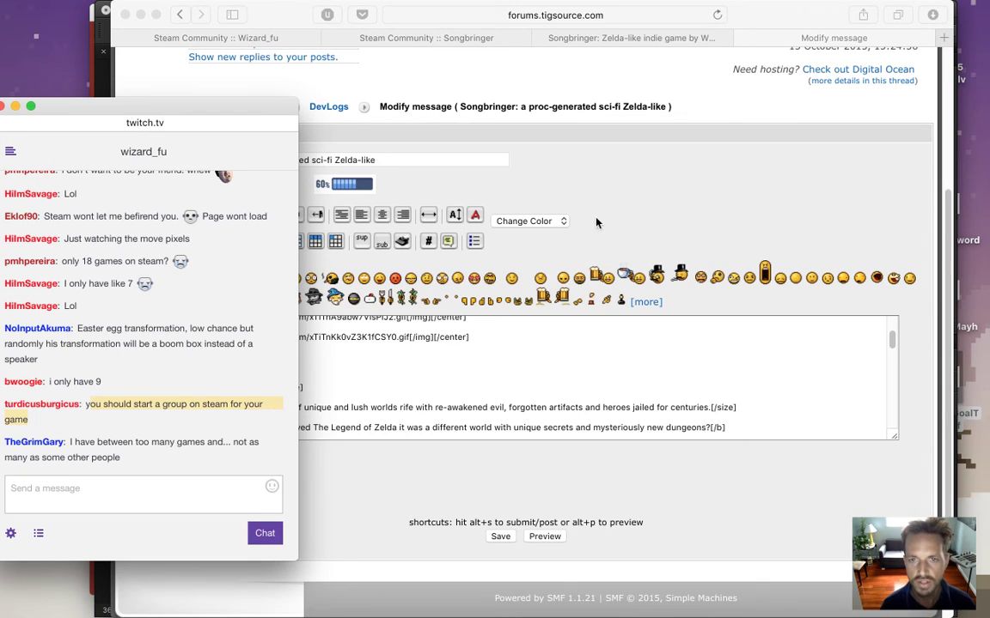
{"action": "left_click", "coordinate": [536, 255]}
{"action": "left_click", "coordinate": [426, 38]}
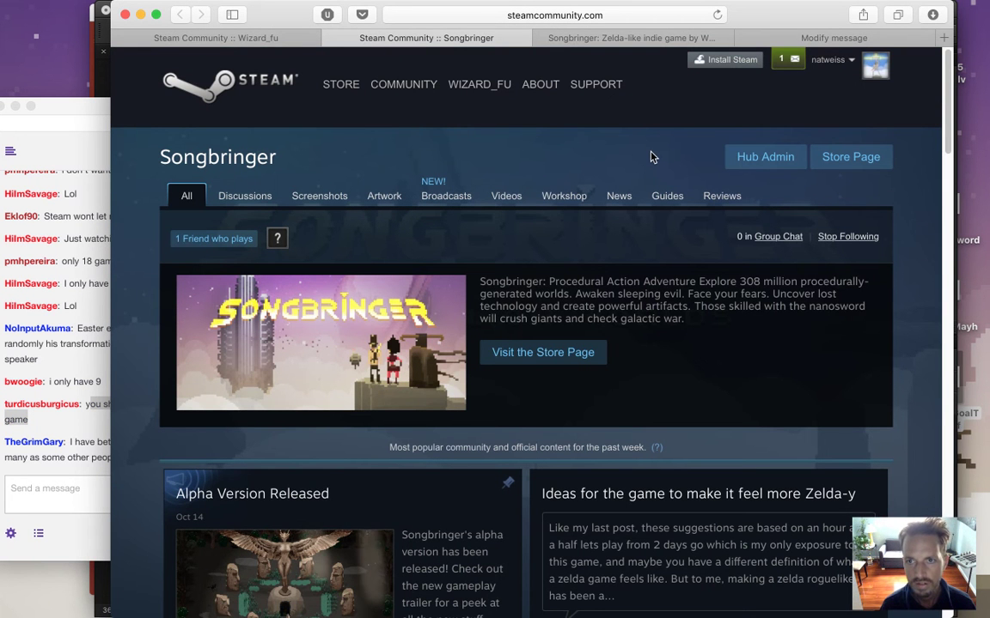
{"action": "left_click", "coordinate": [613, 21]}
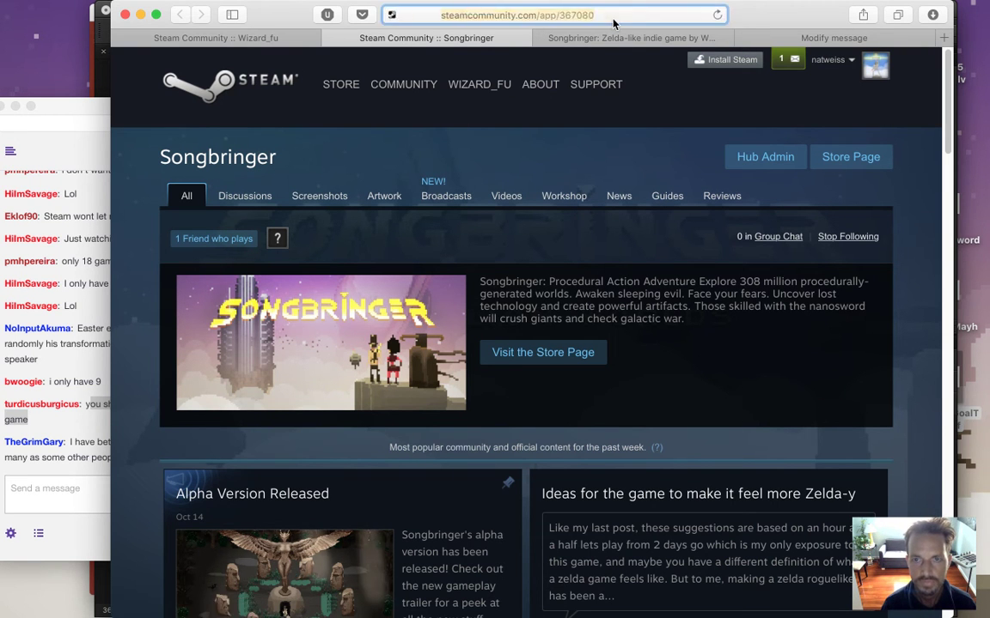
{"action": "key", "text": "Return"}
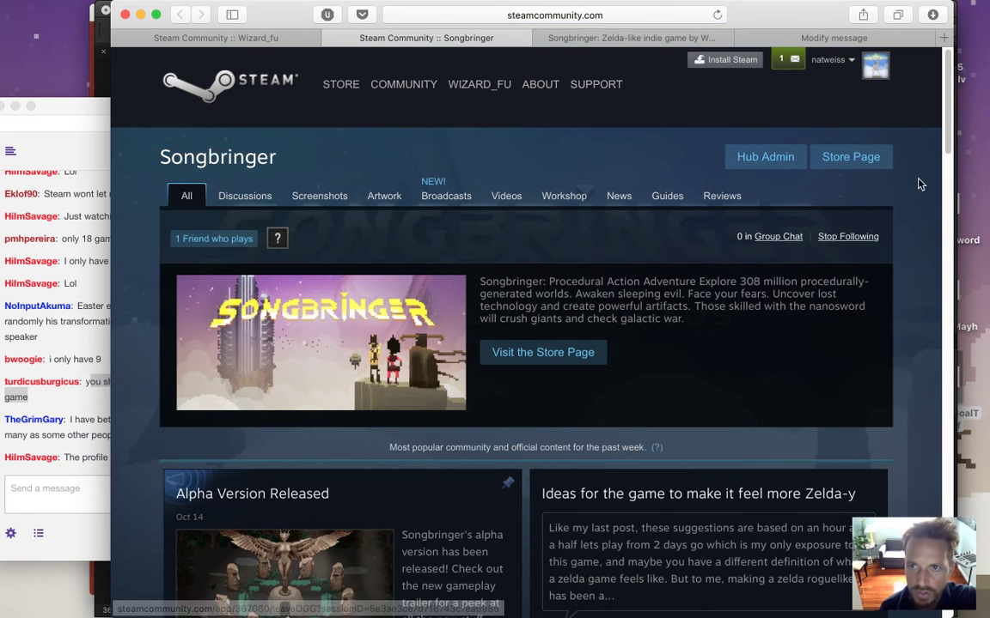
Open the pending Steam invites and accept the friend request.
{"action": "left_click", "coordinate": [787, 59]}
{"action": "left_click", "coordinate": [719, 129]}
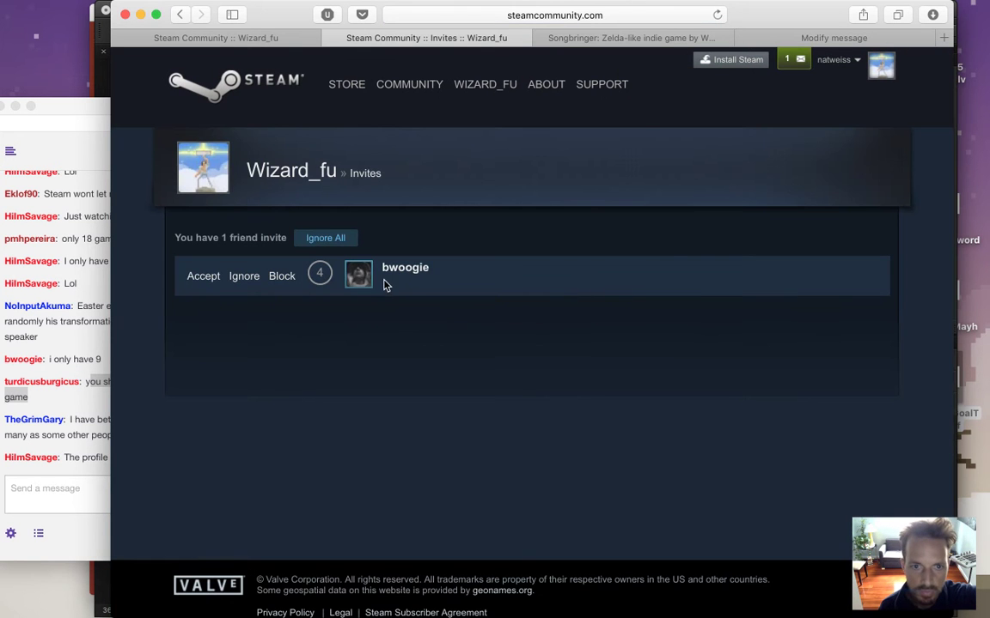
{"action": "left_click", "coordinate": [209, 279]}
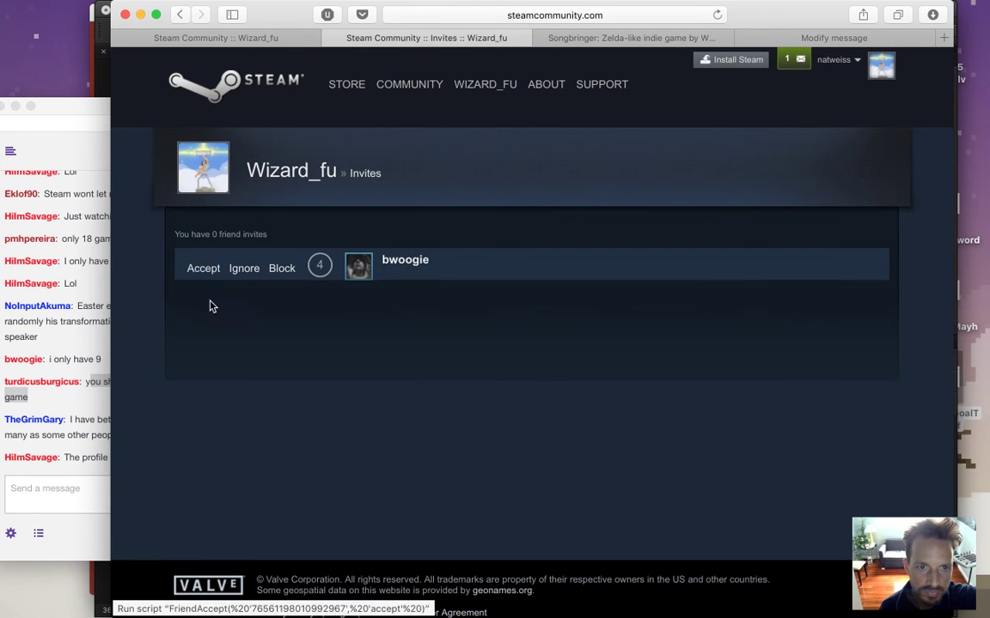
Read the newest Twitch chat messages about game collections and the profile picture.
{"action": "left_click", "coordinate": [82, 458]}
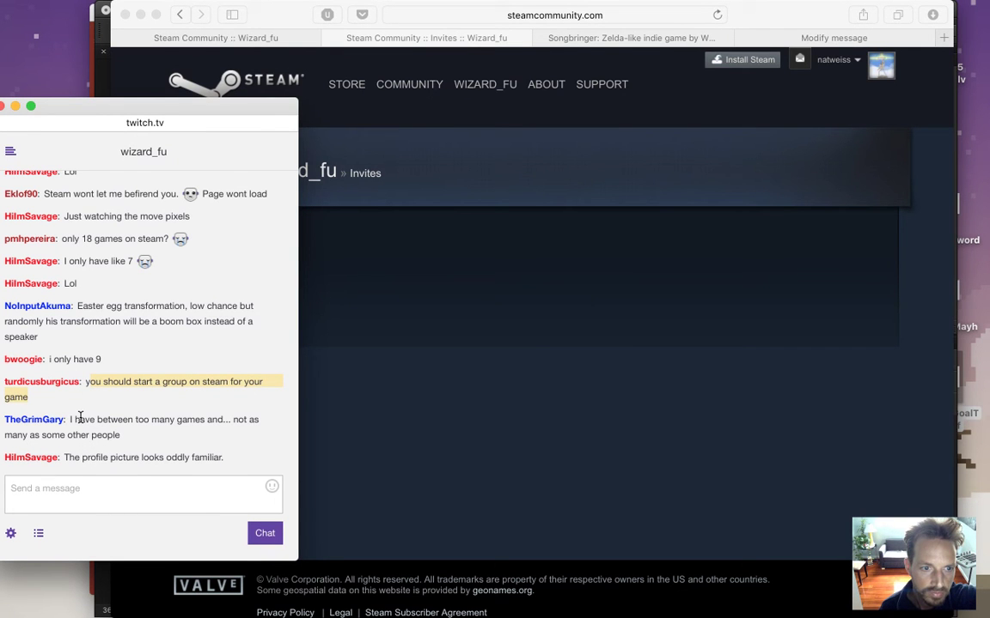
{"action": "left_click_drag", "start_coordinate": [75, 419], "coordinate": [130, 440]}
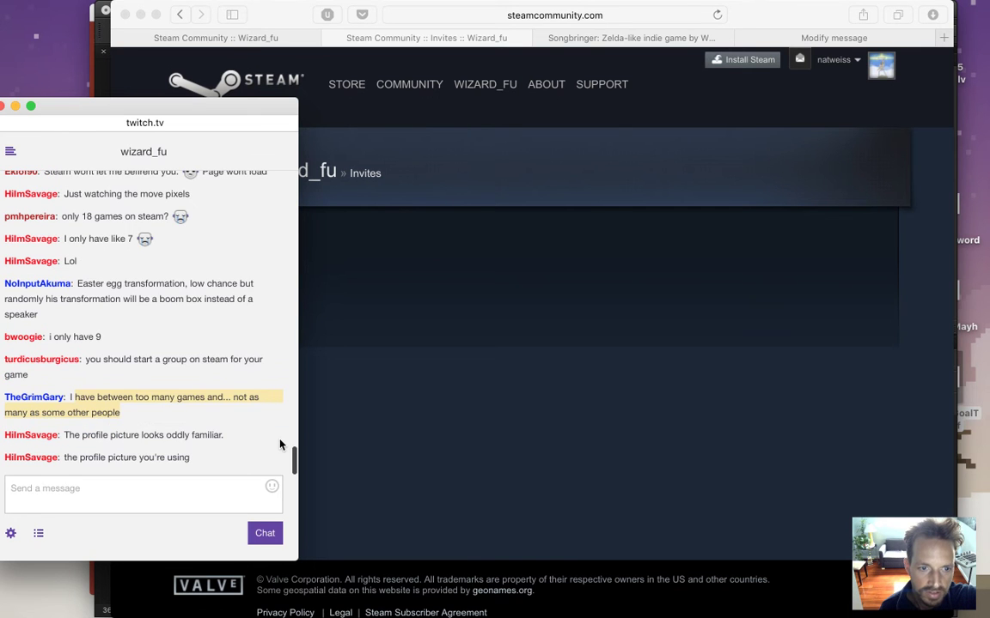
{"action": "left_click", "coordinate": [374, 347]}
{"action": "left_click", "coordinate": [86, 459]}
{"action": "left_click_drag", "start_coordinate": [94, 434], "coordinate": [243, 462]}
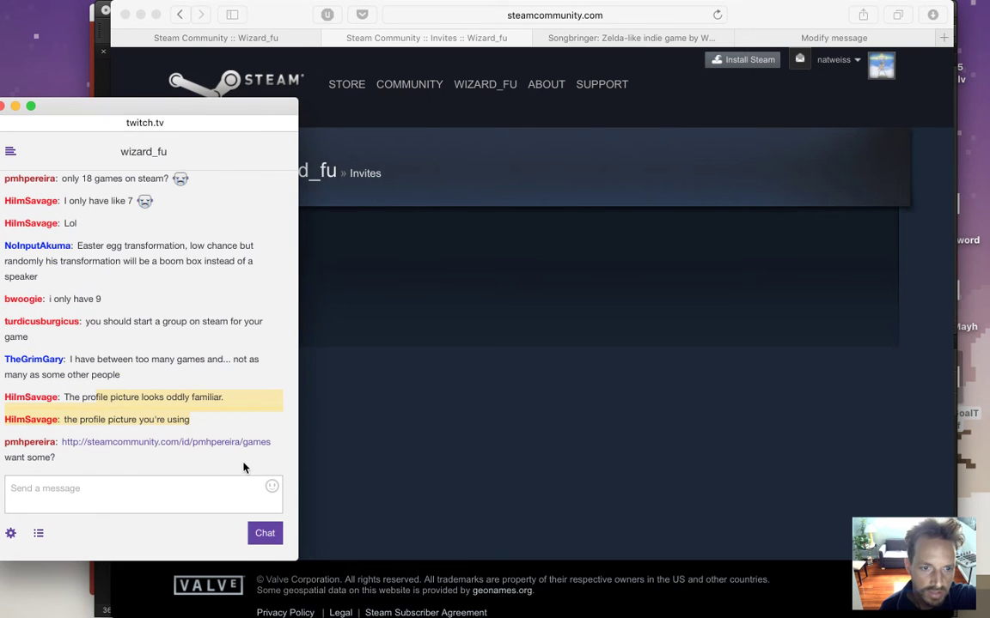
{"action": "left_click", "coordinate": [119, 399]}
{"action": "left_click_drag", "start_coordinate": [119, 399], "coordinate": [200, 427]}
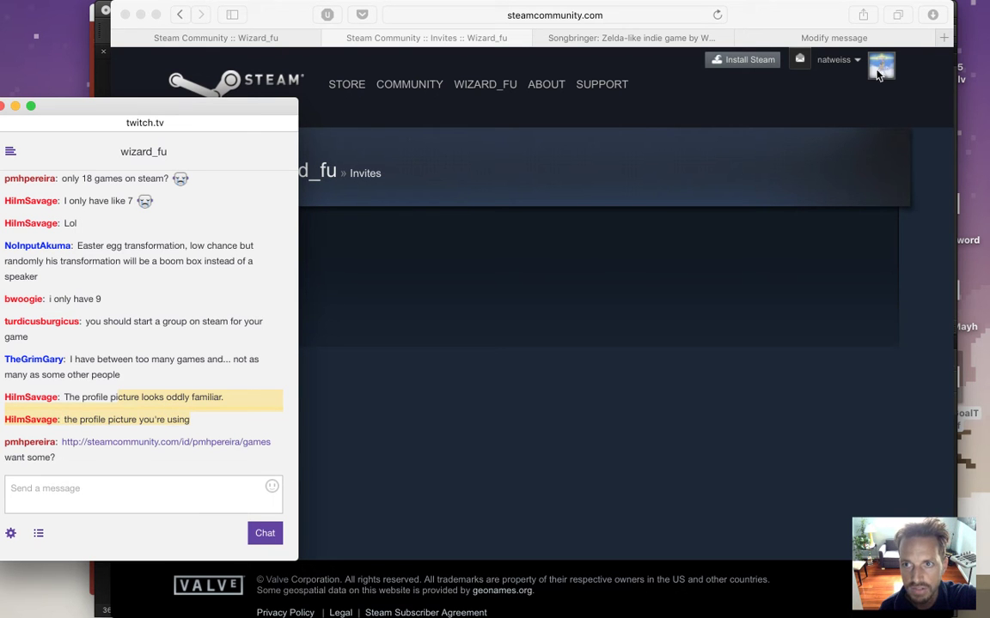
Copy the Steam games link posted in the Twitch chat and open it in a new browser tab.
{"action": "left_click", "coordinate": [150, 434]}
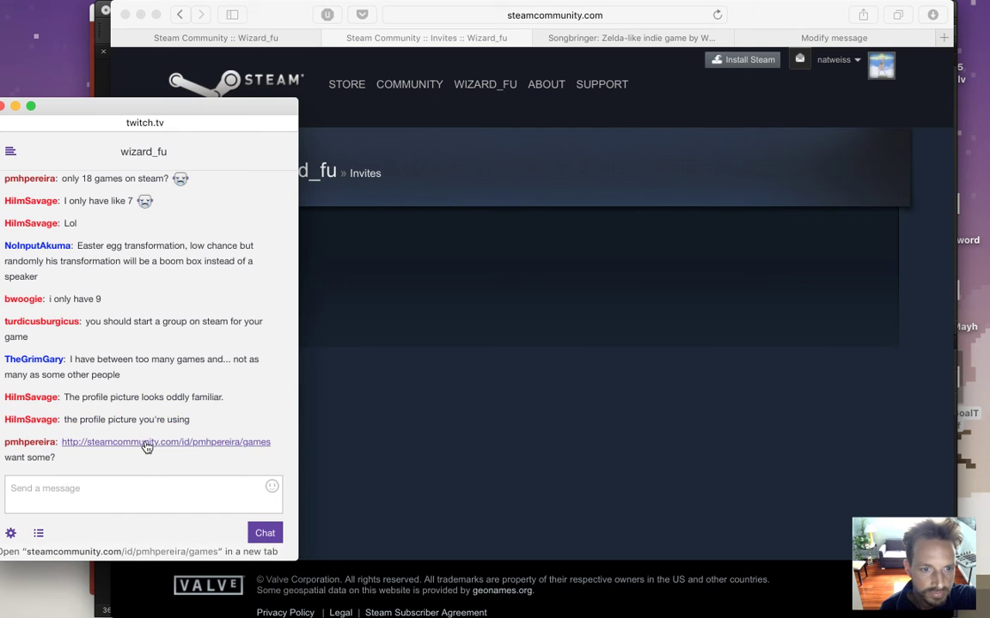
{"action": "right_click", "coordinate": [150, 446]}
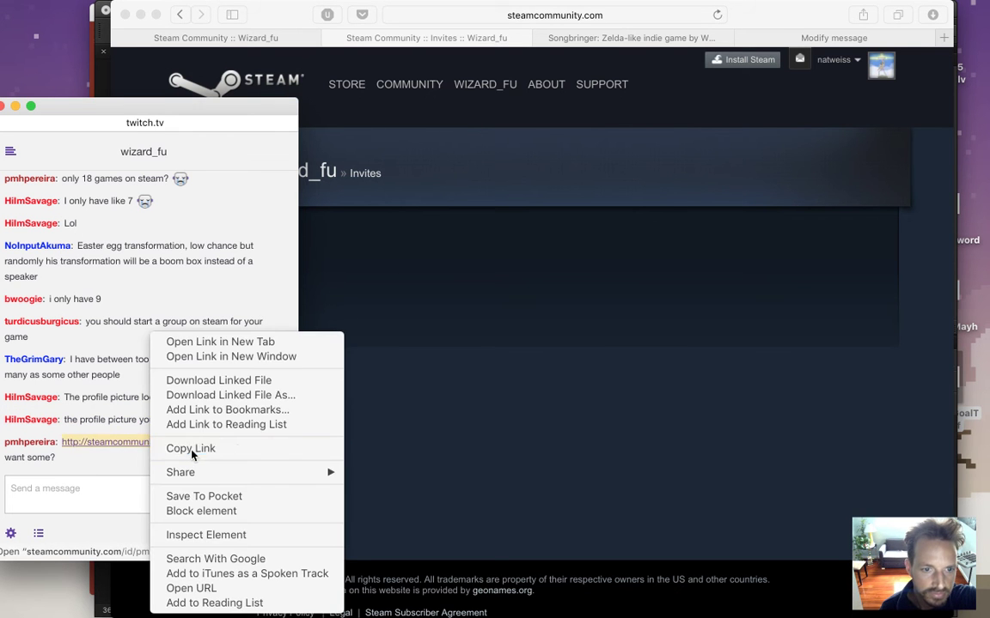
{"action": "left_click", "coordinate": [172, 448]}
{"action": "left_click", "coordinate": [434, 344]}
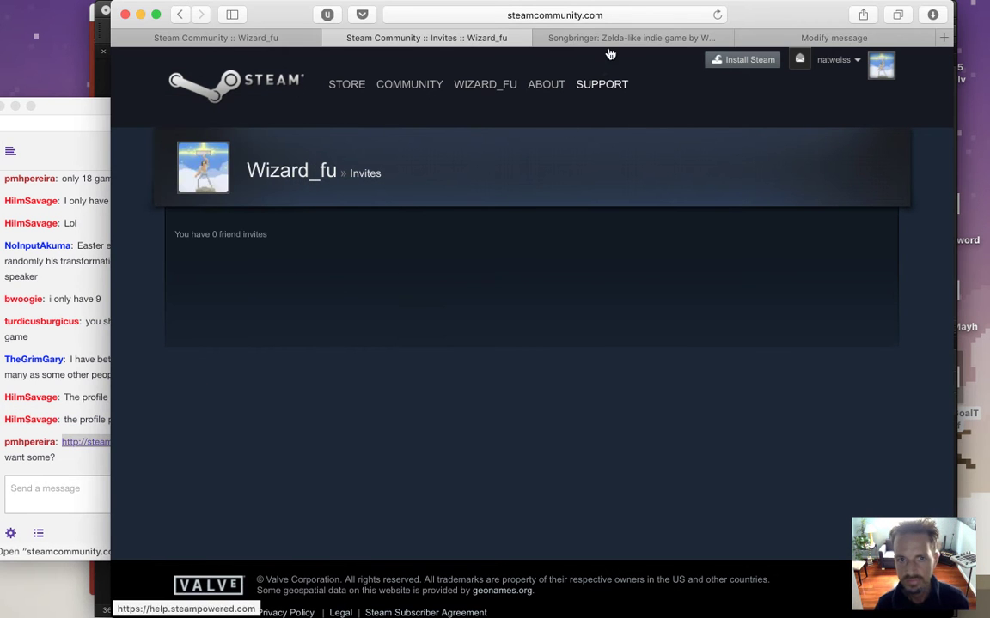
{"action": "left_click", "coordinate": [618, 17]}
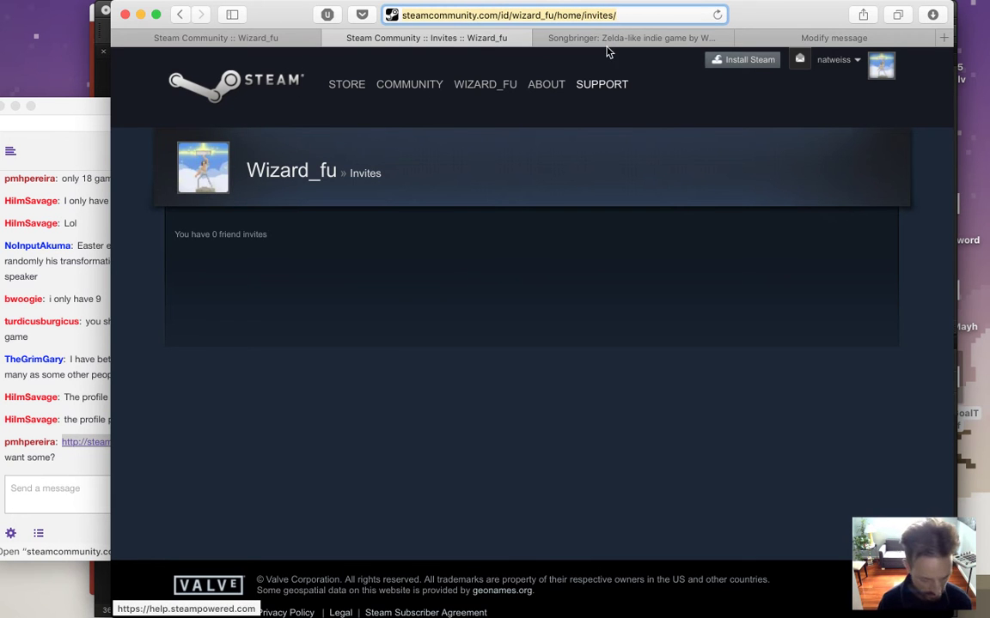
{"action": "key", "text": "super+t"}
{"action": "key", "text": "super+v"}
{"action": "key", "text": "Return"}
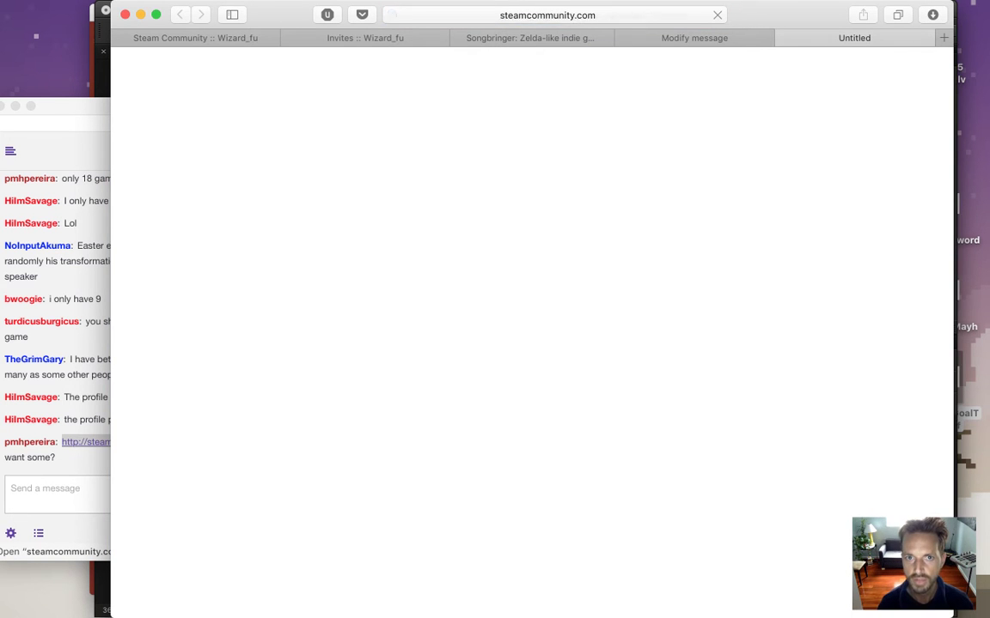
{"action": "left_click", "coordinate": [367, 36]}
{"action": "left_click", "coordinate": [181, 14]}
{"action": "left_click", "coordinate": [550, 154]}
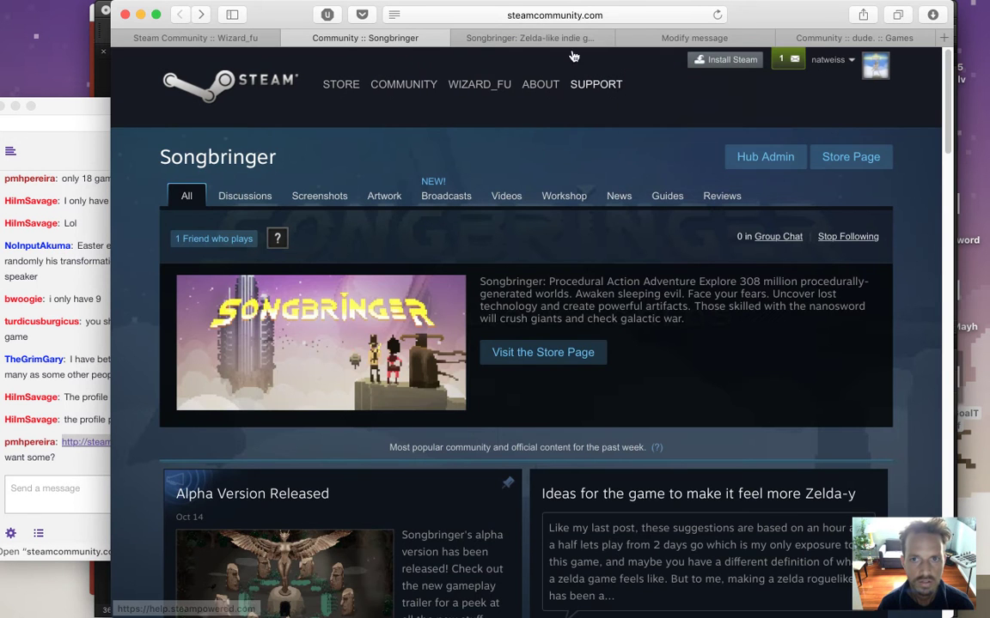
{"action": "left_click", "coordinate": [613, 15]}
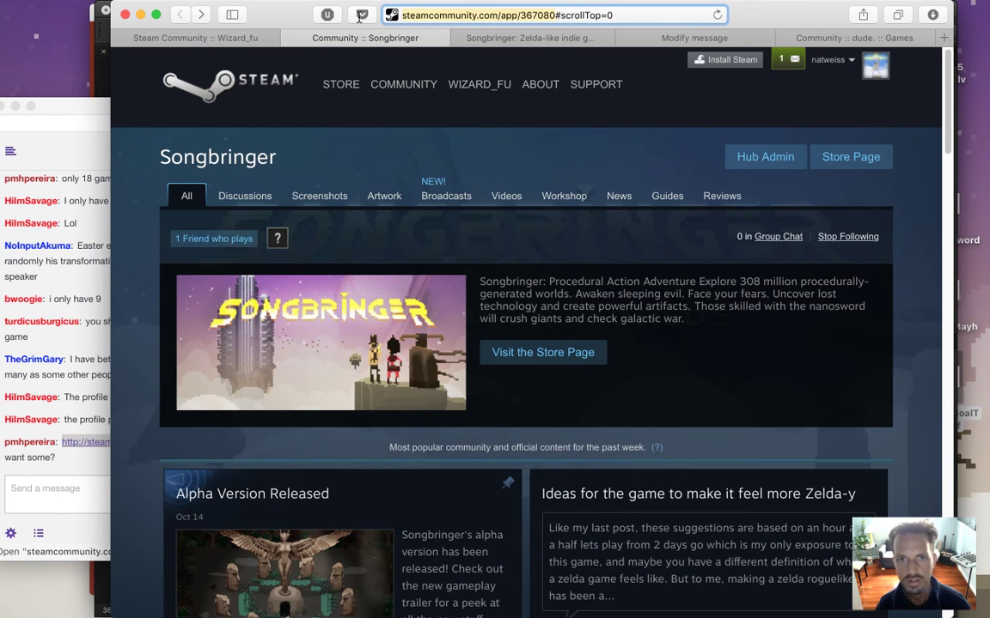
{"action": "left_click", "coordinate": [94, 494]}
{"action": "key", "text": "super+v"}
{"action": "key", "text": "Return"}
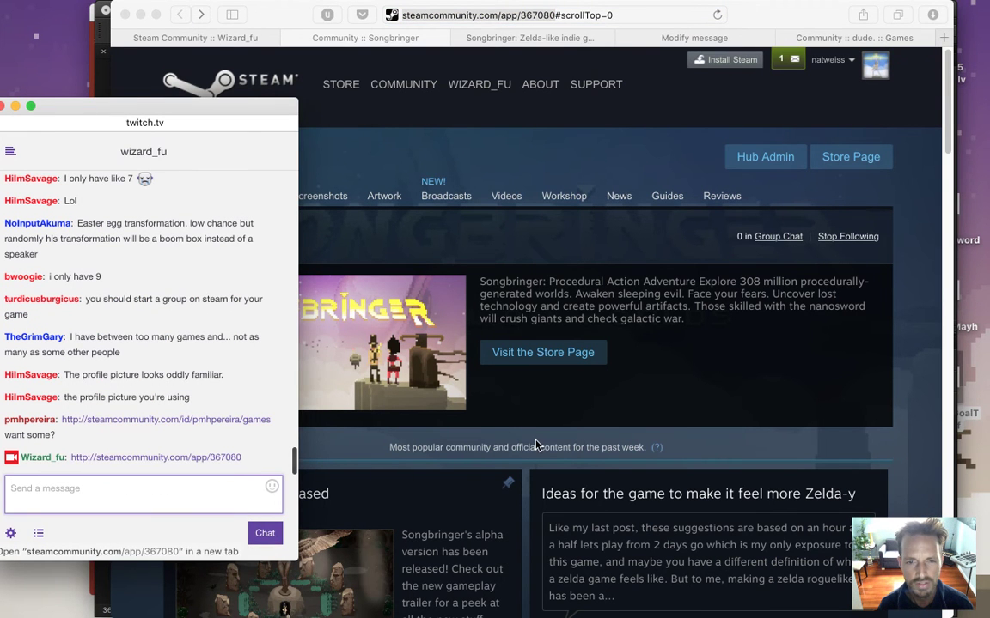
Bring up the games page opened from the chat link and show all of that profile's games.
{"action": "left_click", "coordinate": [766, 401]}
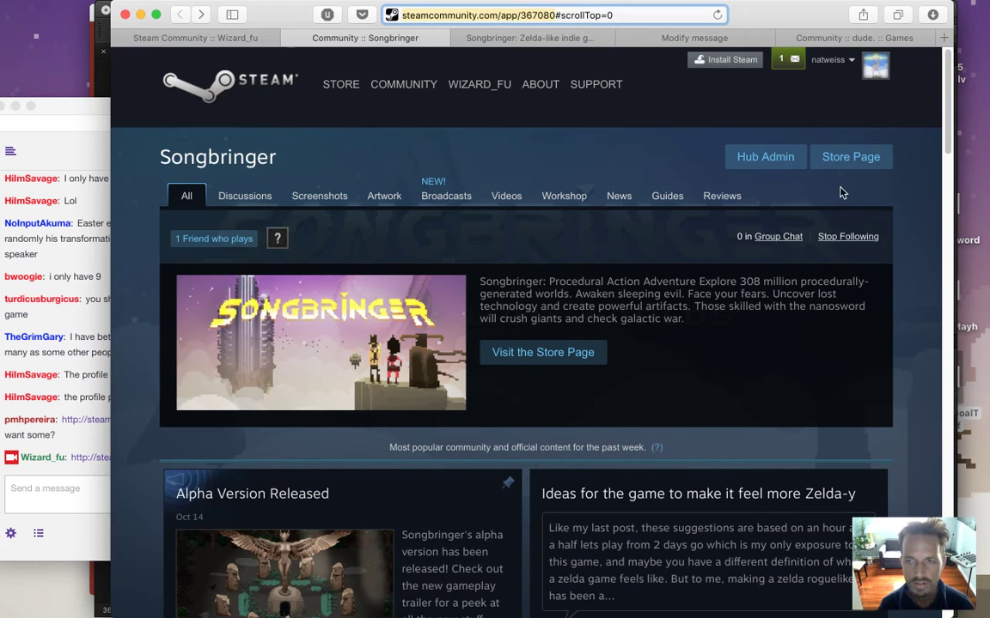
{"action": "left_click", "coordinate": [853, 38]}
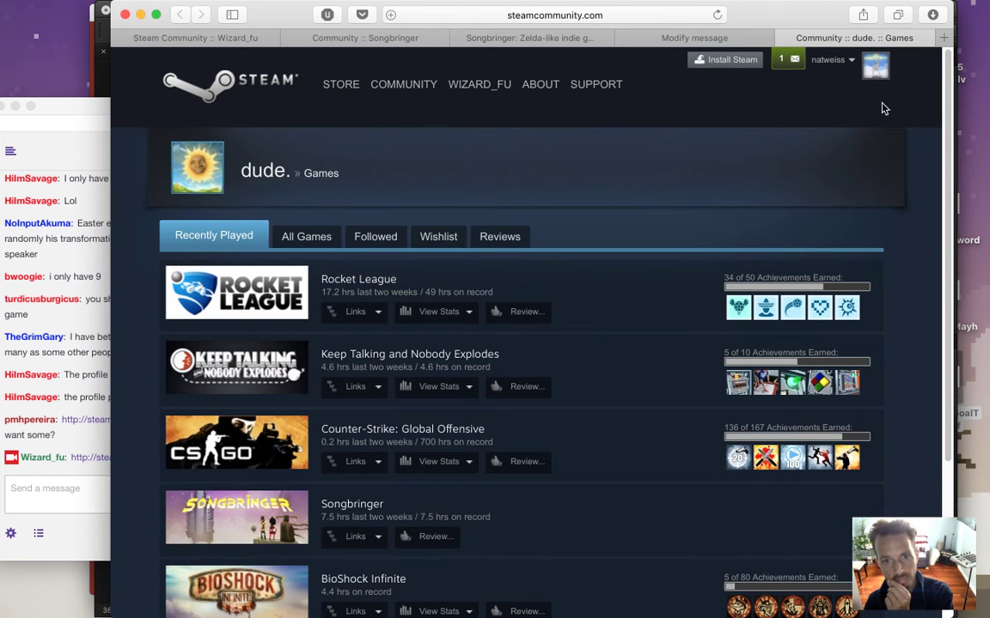
{"action": "left_click_drag", "start_coordinate": [949, 127], "coordinate": [943, 180]}
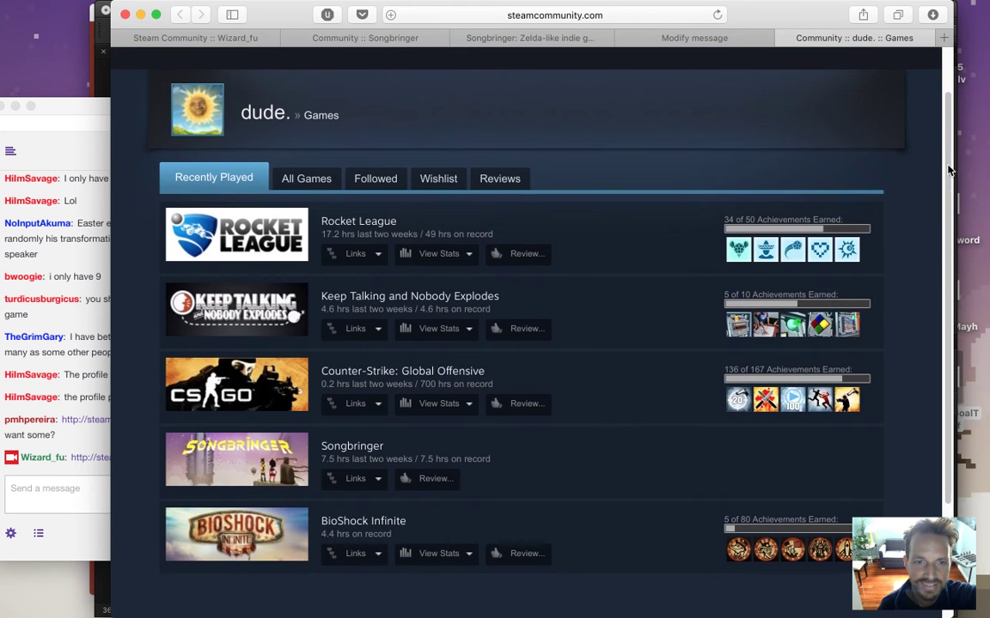
{"action": "left_click", "coordinate": [324, 186]}
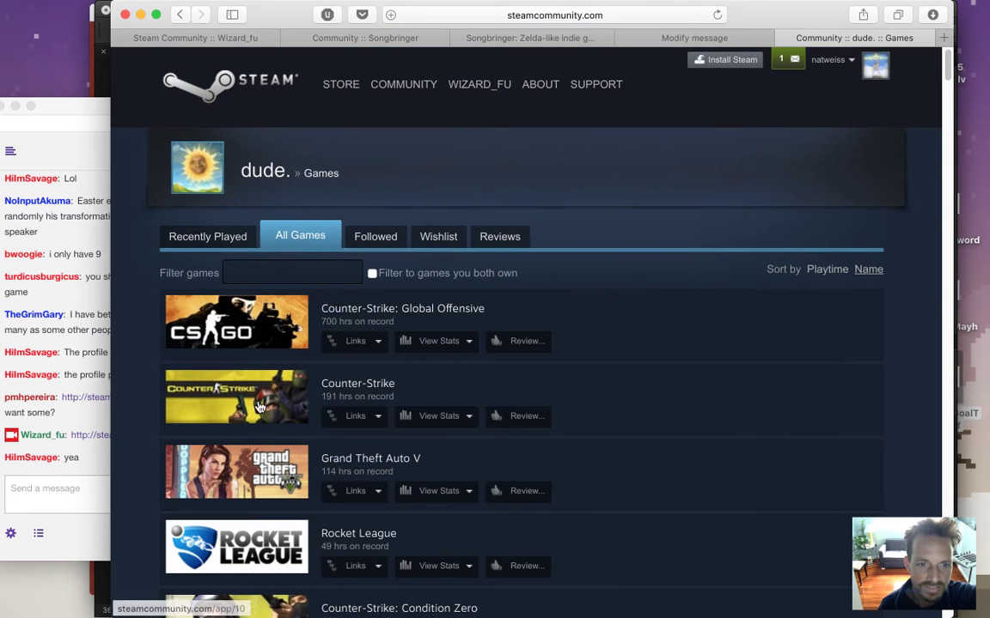
Read the latest Twitch chat reply about Steam groups and return to the games page.
{"action": "left_click", "coordinate": [89, 466]}
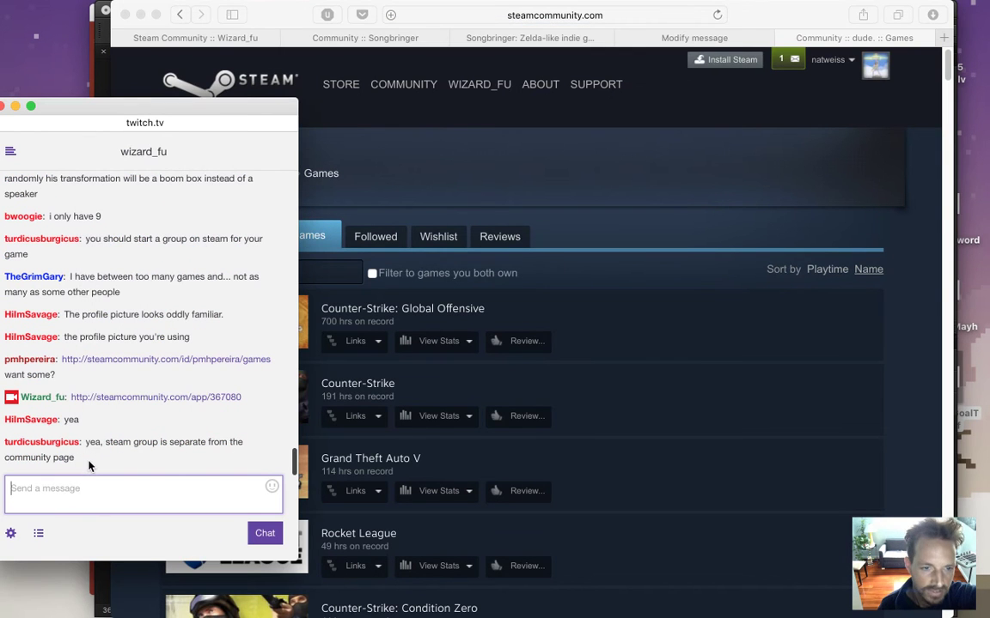
{"action": "left_click", "coordinate": [93, 445]}
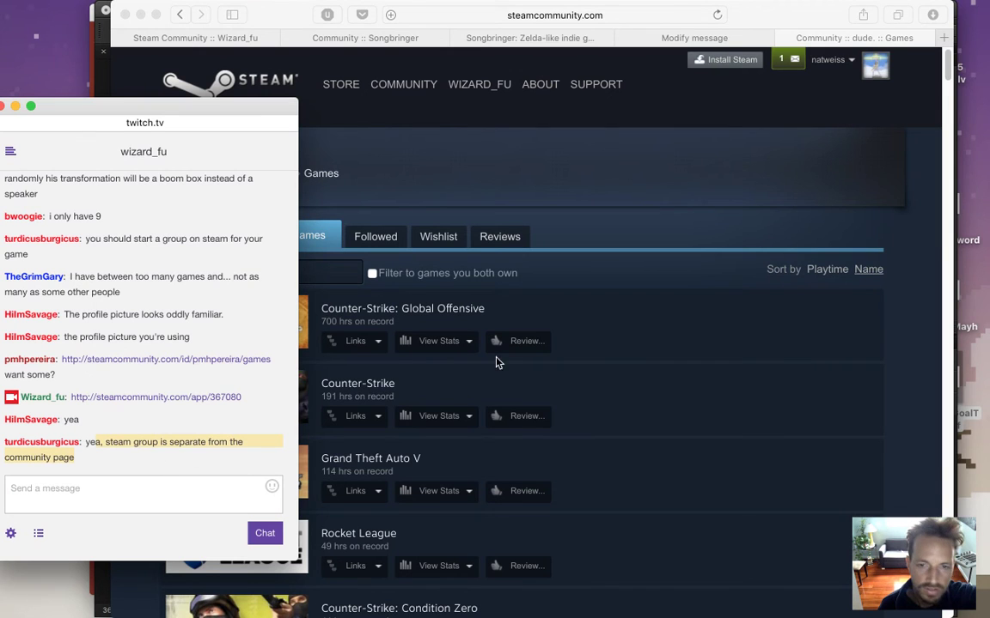
{"action": "left_click", "coordinate": [627, 289]}
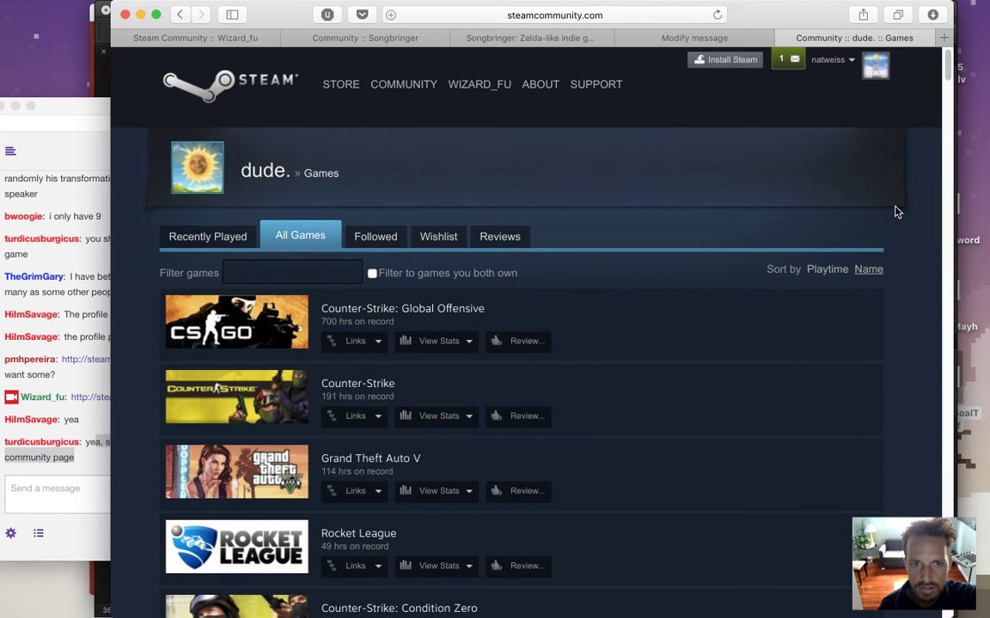
Browse down through the profile's full list of games.
{"action": "scroll", "coordinate": [942, 107], "scroll_direction": "down", "scroll_amount": 10}
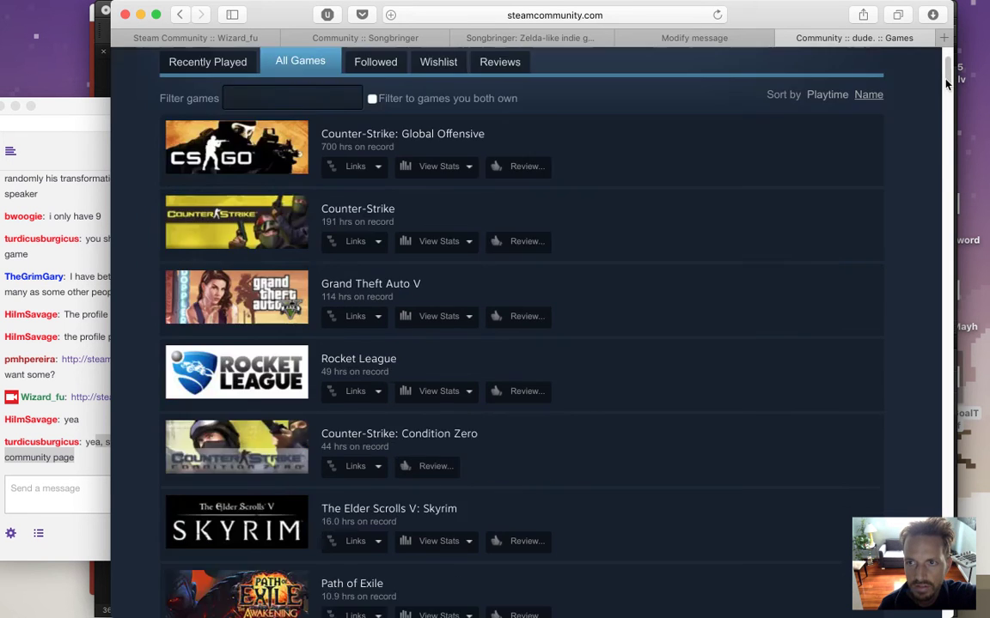
{"action": "scroll", "coordinate": [942, 108], "scroll_direction": "down", "scroll_amount": 1}
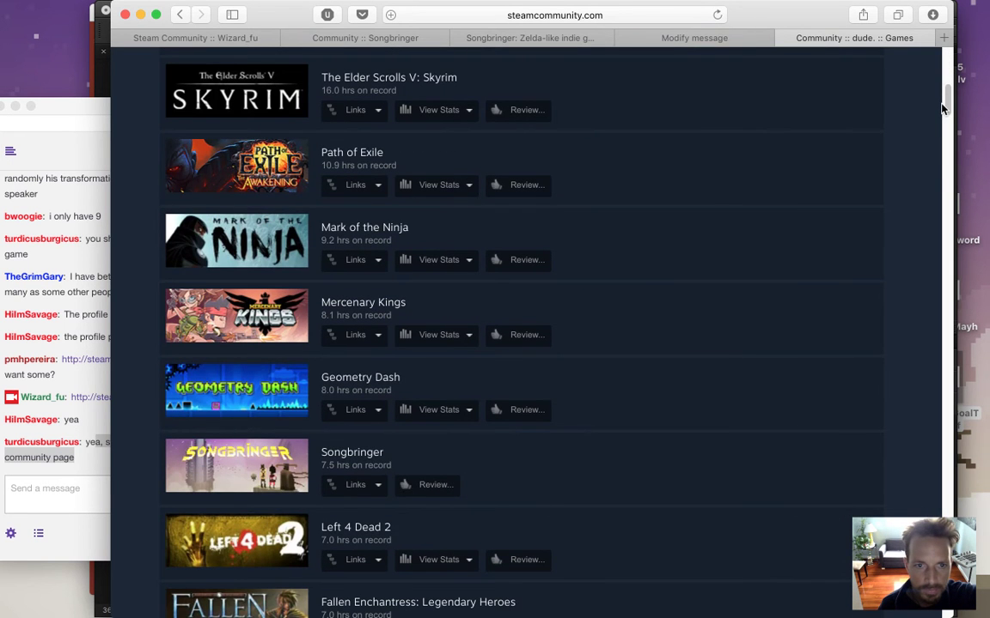
{"action": "scroll", "coordinate": [942, 105], "scroll_direction": "up", "scroll_amount": 3}
{"action": "left_click_drag", "start_coordinate": [944, 104], "coordinate": [922, 212]}
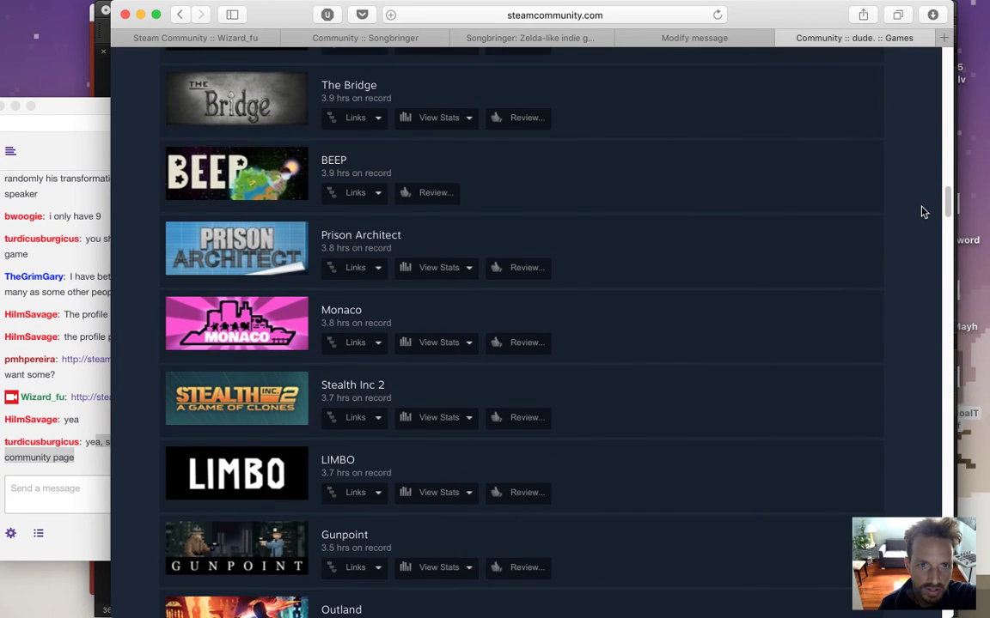
{"action": "left_click_drag", "start_coordinate": [923, 212], "coordinate": [921, 216]}
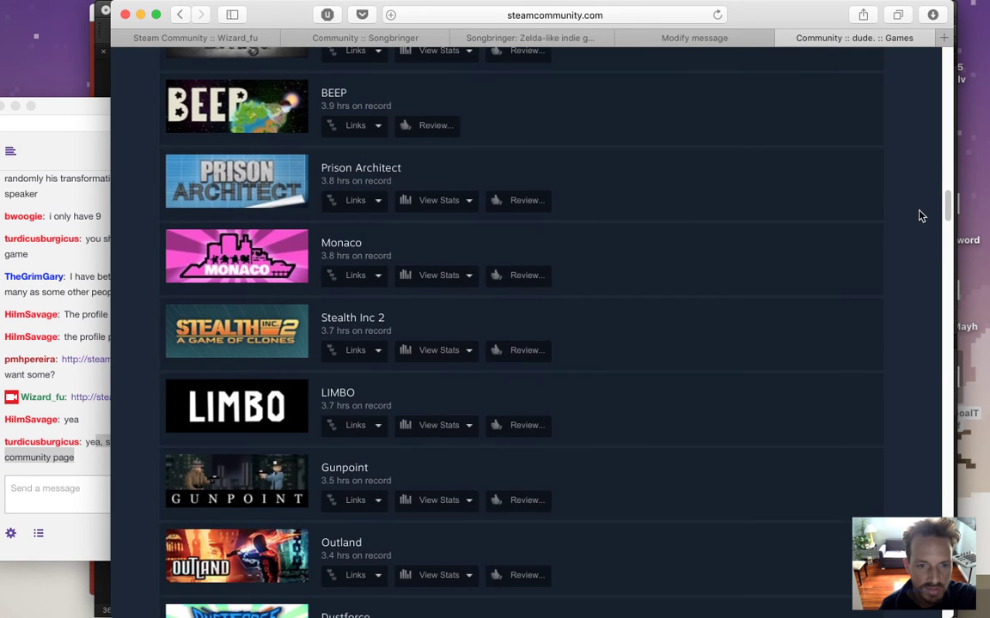
Browse to the end of the profile's games list and close that page.
{"action": "scroll", "coordinate": [919, 223], "scroll_direction": "down", "scroll_amount": 7}
{"action": "scroll", "coordinate": [917, 233], "scroll_direction": "down", "scroll_amount": 15}
{"action": "scroll", "coordinate": [923, 280], "scroll_direction": "down", "scroll_amount": 15}
{"action": "scroll", "coordinate": [916, 335], "scroll_direction": "down", "scroll_amount": 14}
{"action": "scroll", "coordinate": [890, 366], "scroll_direction": "down", "scroll_amount": 20}
{"action": "scroll", "coordinate": [882, 429], "scroll_direction": "down", "scroll_amount": 20}
{"action": "scroll", "coordinate": [875, 497], "scroll_direction": "down", "scroll_amount": 20}
{"action": "scroll", "coordinate": [797, 234], "scroll_direction": "down", "scroll_amount": 15}
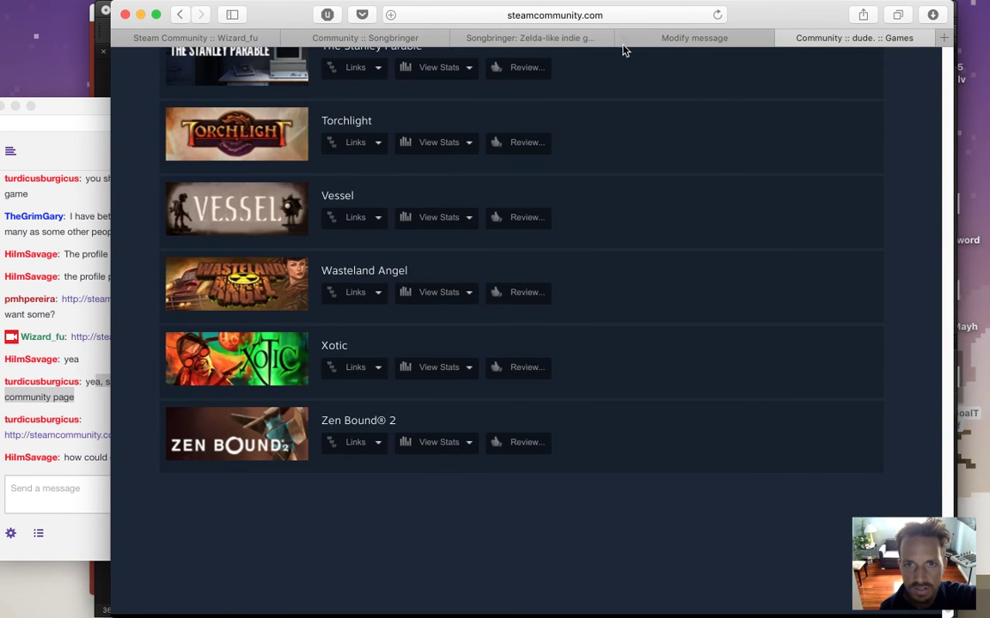
{"action": "left_click", "coordinate": [782, 37]}
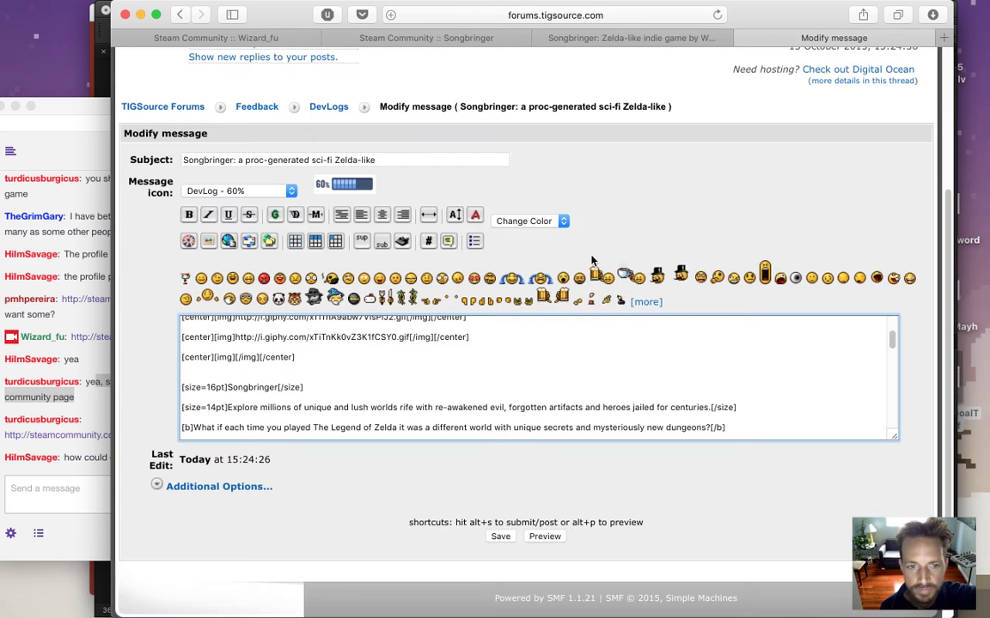
Copy the Steam groups link from the Twitch chat and open it in a new browser tab.
{"action": "left_click", "coordinate": [86, 417]}
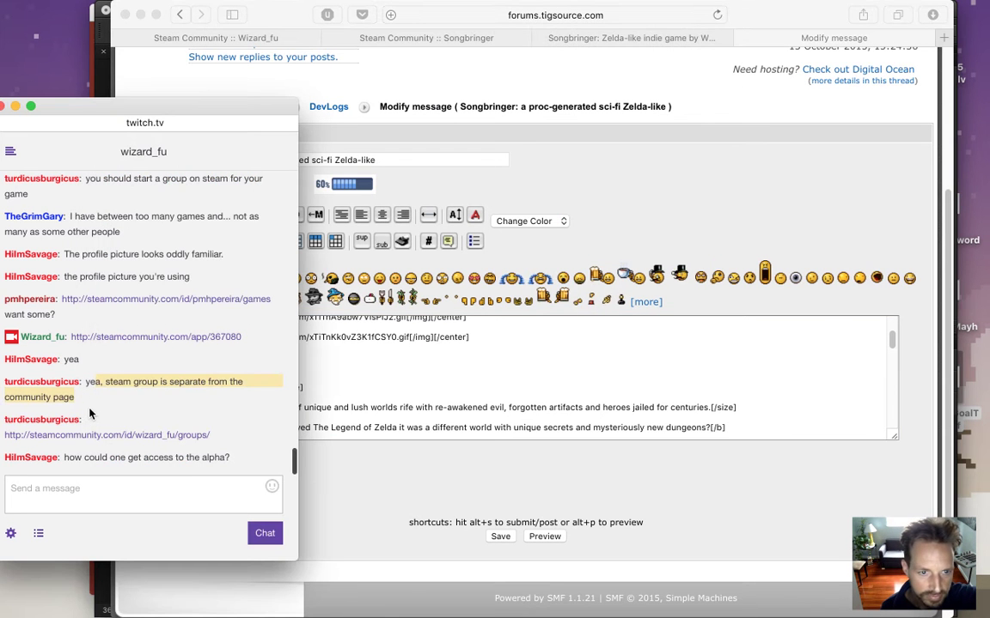
{"action": "right_click", "coordinate": [126, 417]}
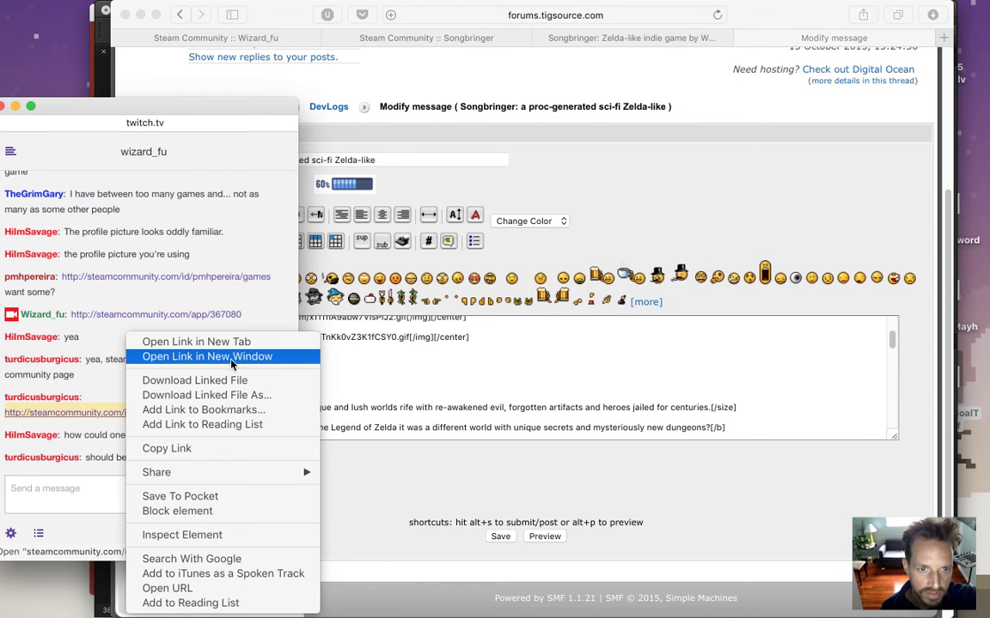
{"action": "key", "text": "Escape"}
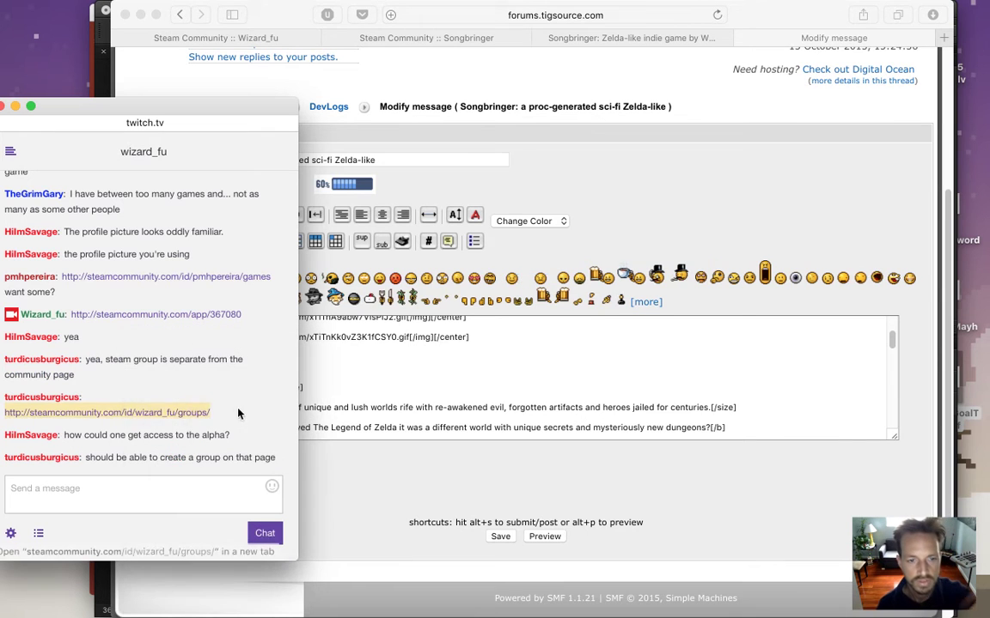
{"action": "right_click", "coordinate": [170, 414]}
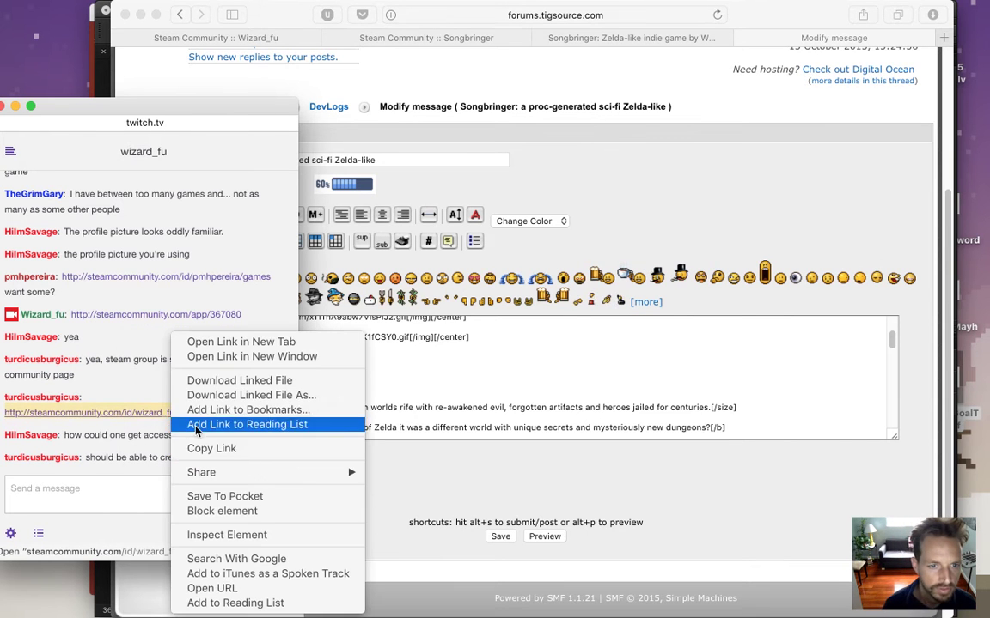
{"action": "left_click", "coordinate": [202, 447]}
{"action": "left_click_drag", "start_coordinate": [108, 436], "coordinate": [206, 435]}
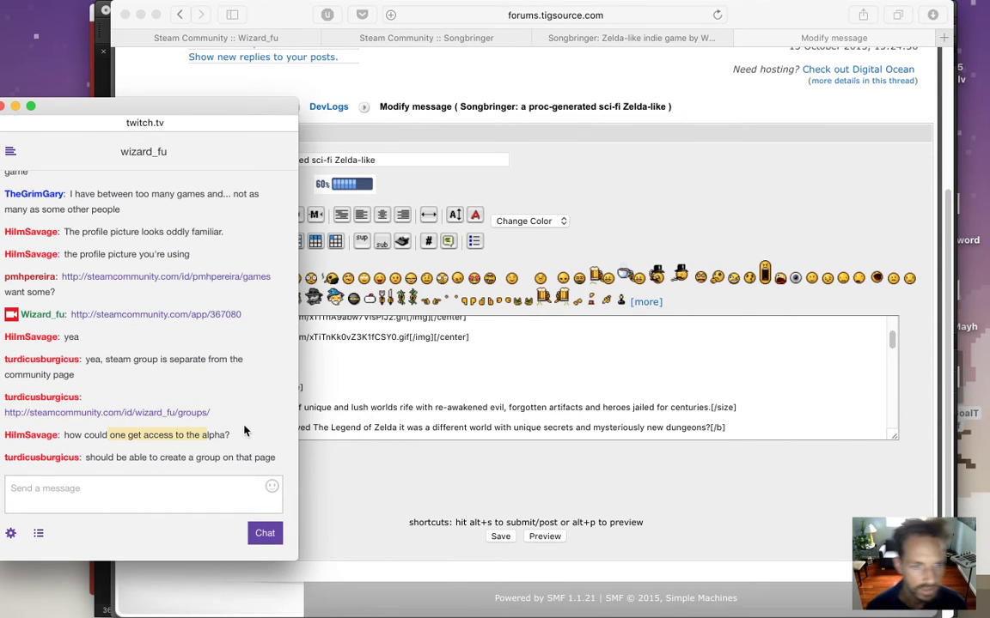
{"action": "left_click", "coordinate": [729, 216]}
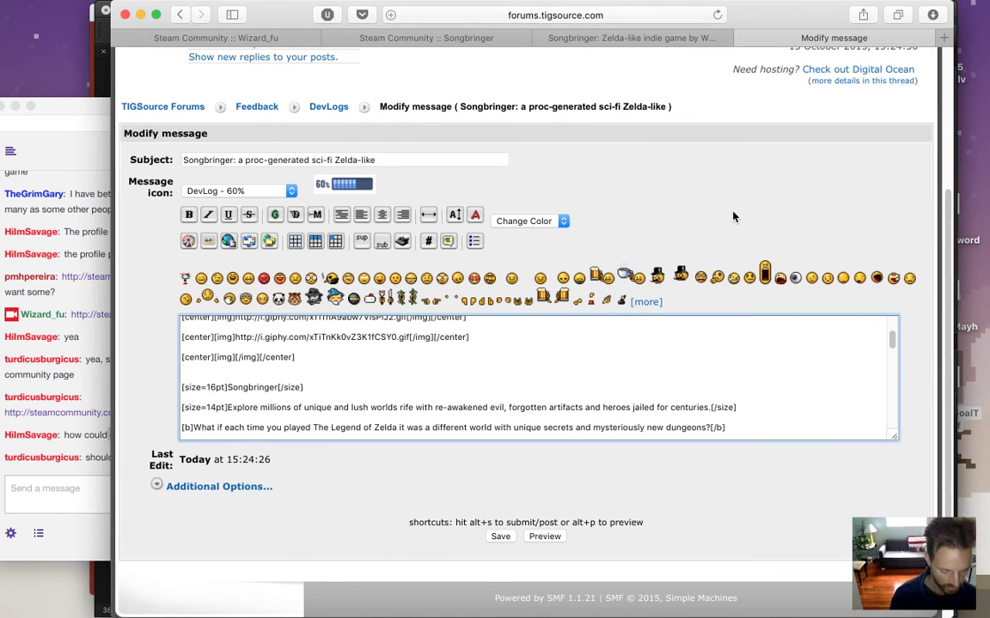
{"action": "key", "text": "super+t"}
{"action": "key", "text": "super+v"}
{"action": "key", "text": "Return"}
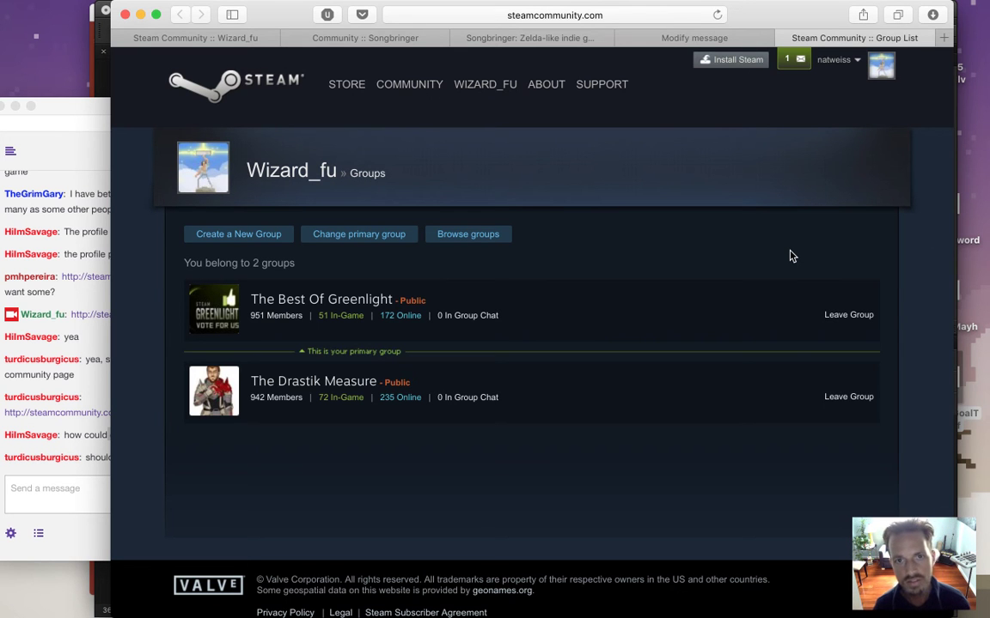
Open songbringer.com/preorder in a new tab and look over the preorder tiers down to the $64 one.
{"action": "key", "text": "super+t"}
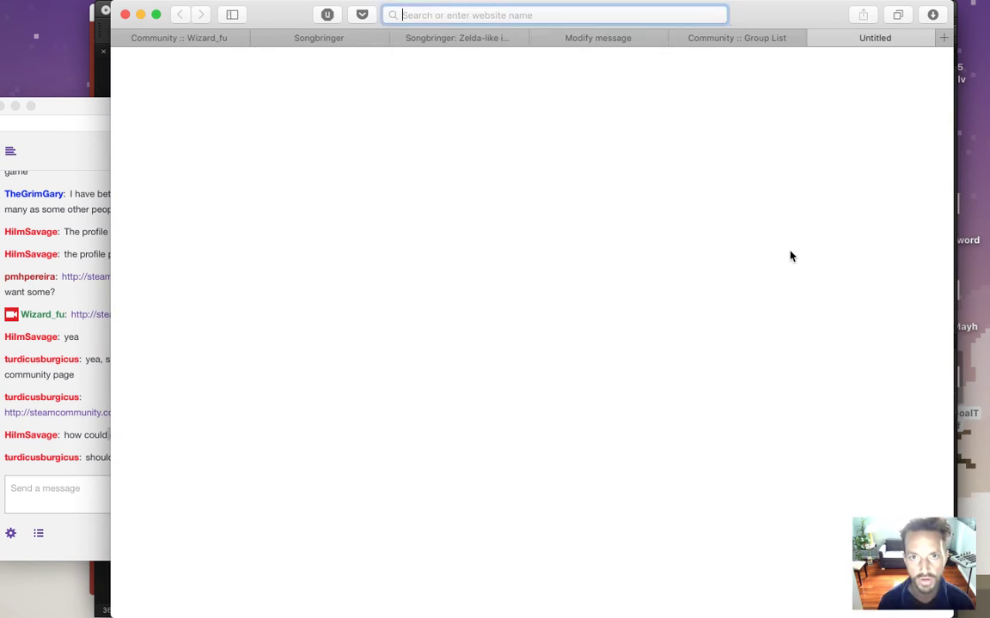
{"action": "type", "text": "songbringer.com/preorder"}
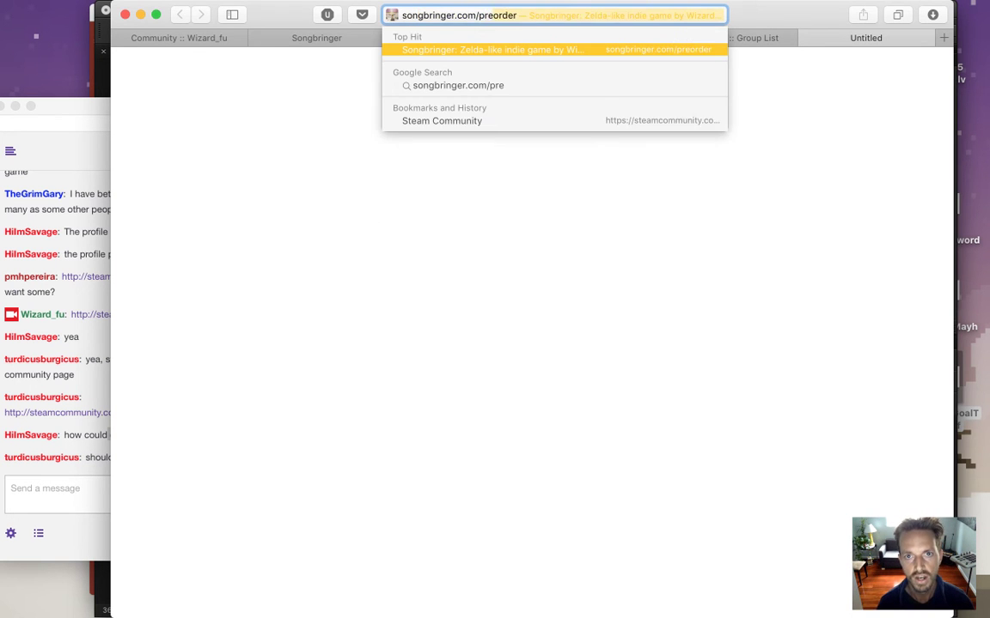
{"action": "key", "text": "Return"}
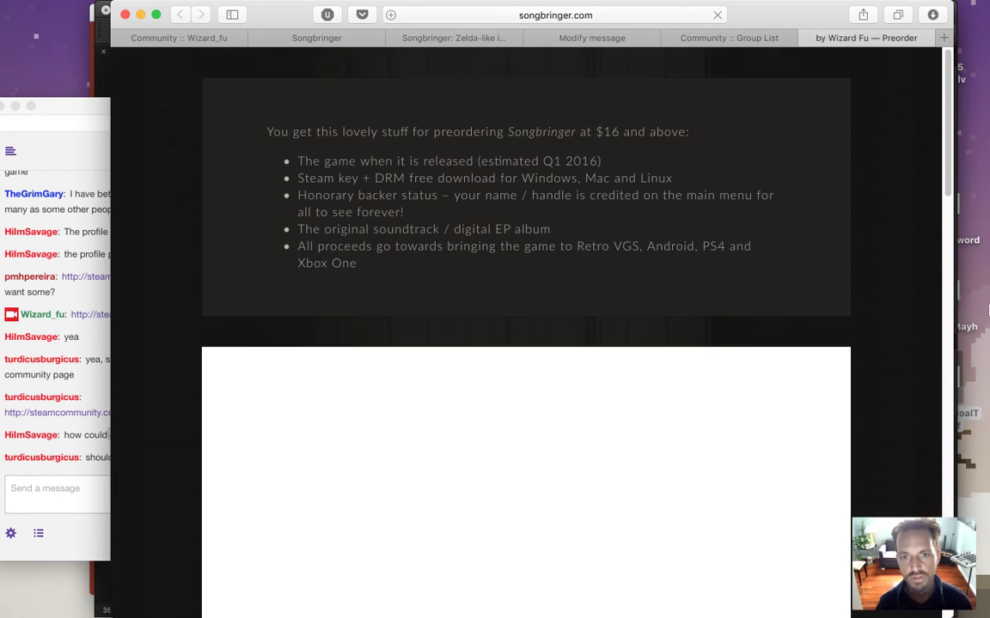
{"action": "scroll", "coordinate": [947, 260], "scroll_direction": "down", "scroll_amount": 10}
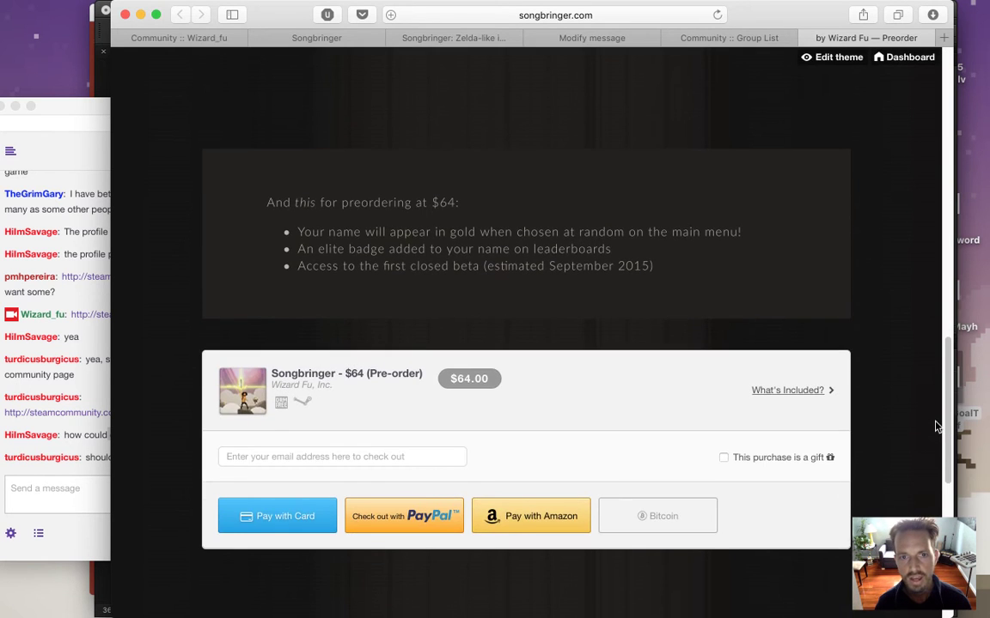
{"action": "scroll", "coordinate": [937, 427], "scroll_direction": "up", "scroll_amount": 3}
{"action": "left_click", "coordinate": [610, 17]}
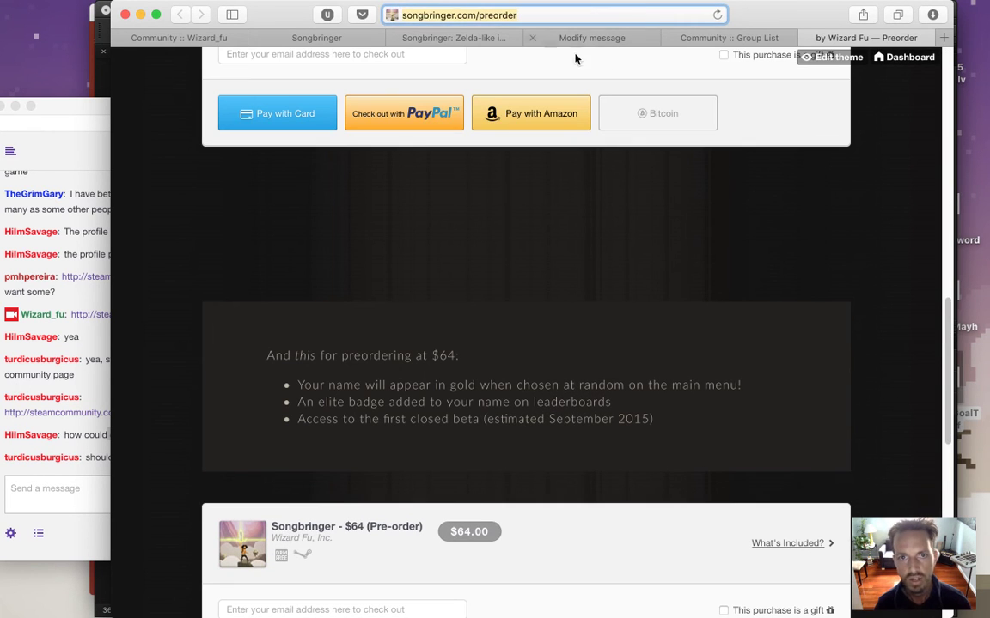
{"action": "left_click", "coordinate": [52, 498]}
{"action": "left_click", "coordinate": [69, 491]}
{"action": "key", "text": "super+v"}
{"action": "key", "text": "Return"}
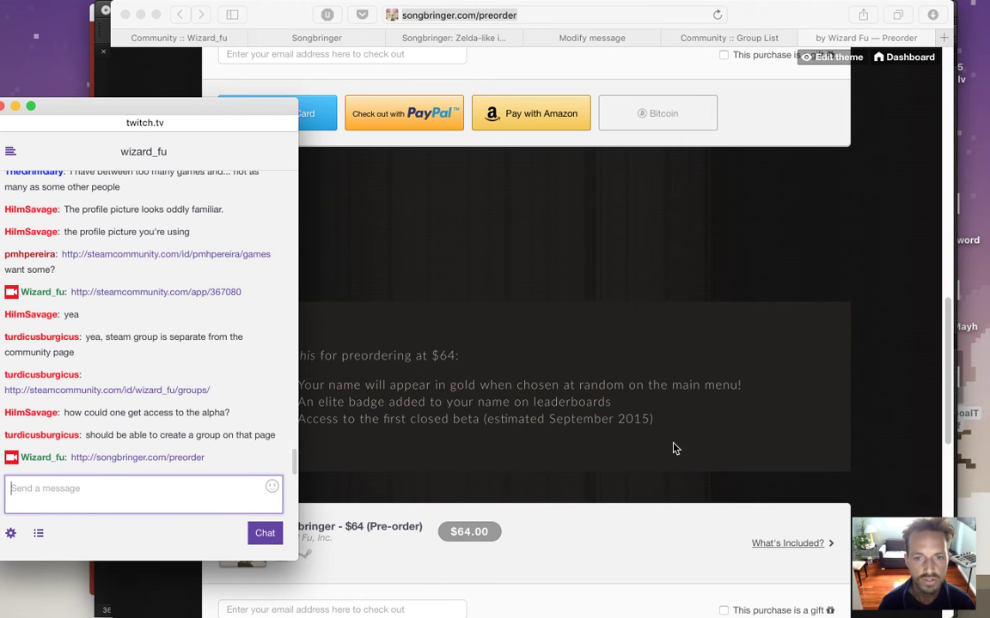
Review what the $32 and $16 preorder tiers include on the Songbringer preorder page.
{"action": "left_click", "coordinate": [795, 331]}
{"action": "left_click_drag", "start_coordinate": [944, 309], "coordinate": [930, 210]}
{"action": "left_click_drag", "start_coordinate": [421, 193], "coordinate": [578, 301]}
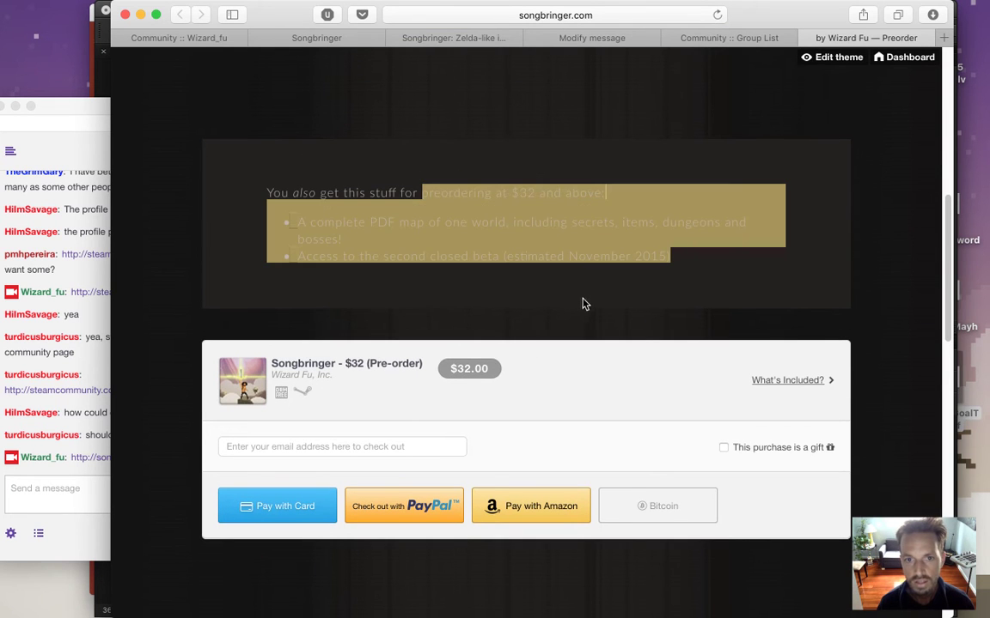
{"action": "left_click_drag", "start_coordinate": [950, 265], "coordinate": [951, 109]}
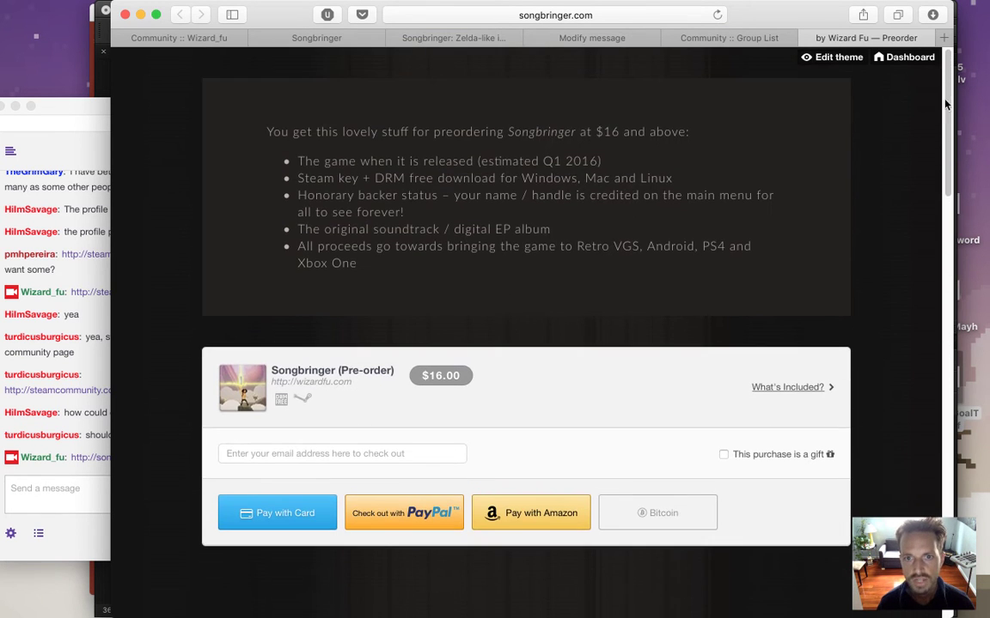
{"action": "left_click_drag", "start_coordinate": [513, 154], "coordinate": [661, 159]}
{"action": "left_click", "coordinate": [661, 161]}
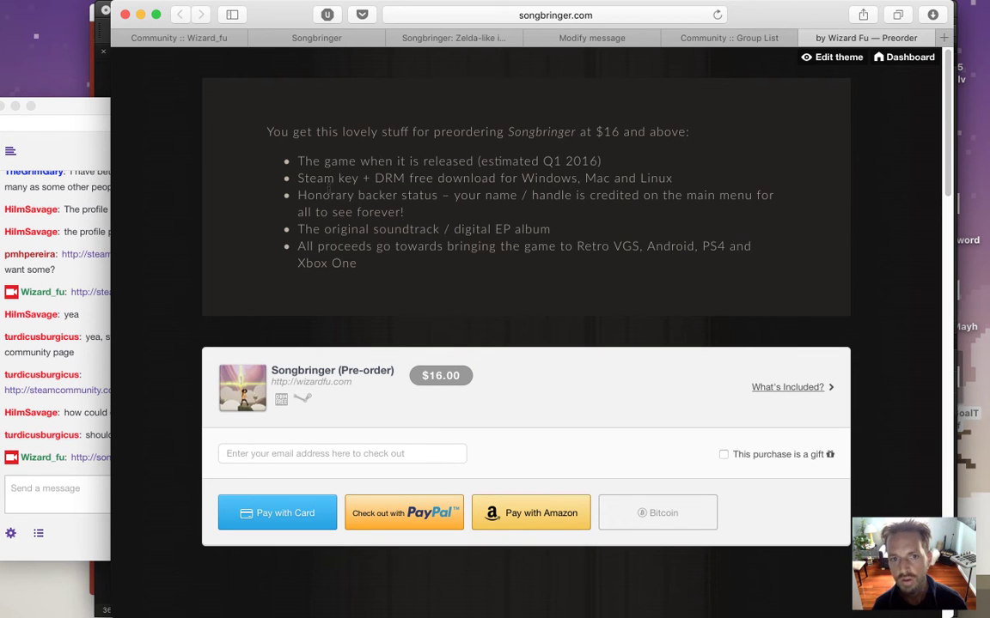
{"action": "left_click_drag", "start_coordinate": [332, 187], "coordinate": [320, 197]}
{"action": "left_click", "coordinate": [157, 267]}
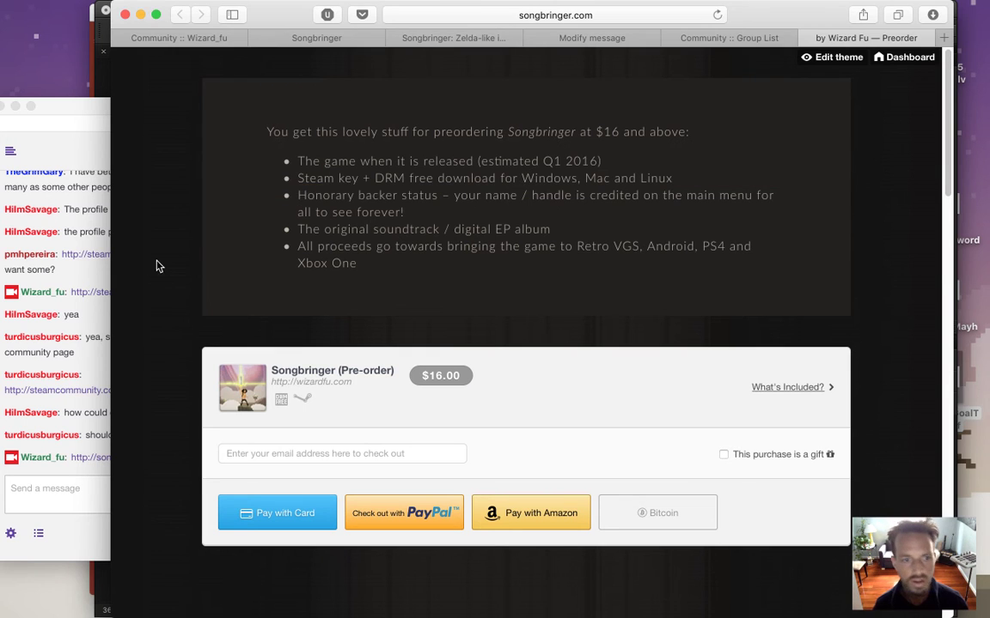
Reread the Twitch chat messages about creating a Steam group and return to the Steam group list page.
{"action": "left_click", "coordinate": [88, 411]}
{"action": "left_click_drag", "start_coordinate": [100, 434], "coordinate": [210, 435]}
{"action": "left_click_drag", "start_coordinate": [215, 393], "coordinate": [6, 393]}
{"action": "left_click", "coordinate": [647, 200]}
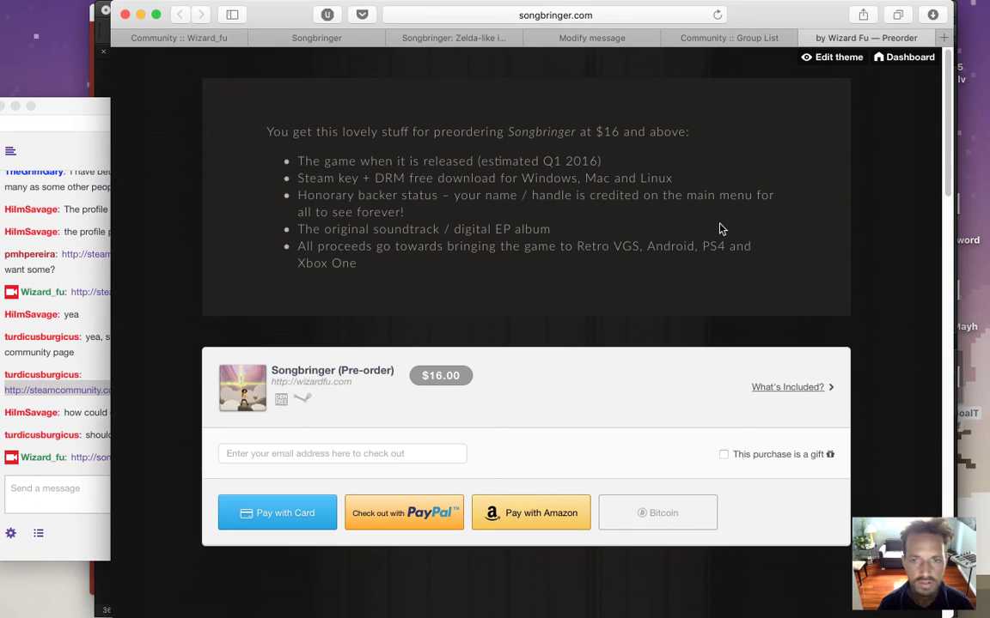
{"action": "left_click", "coordinate": [712, 38]}
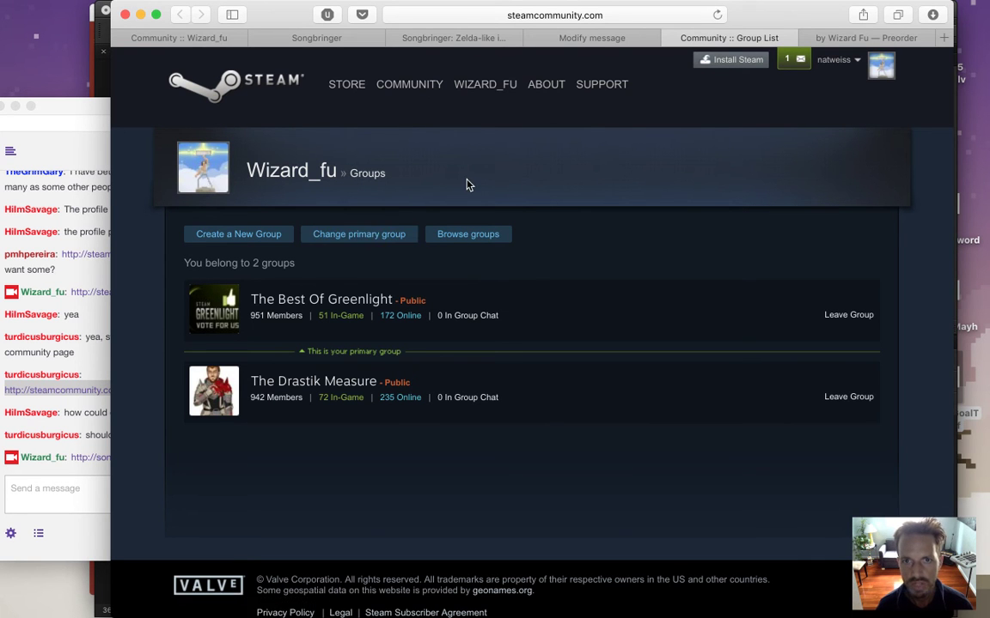
Try to open steamcommunity.com/id/songbringer/groups/ by editing the page address, and go back to the group list.
{"action": "left_click", "coordinate": [602, 17]}
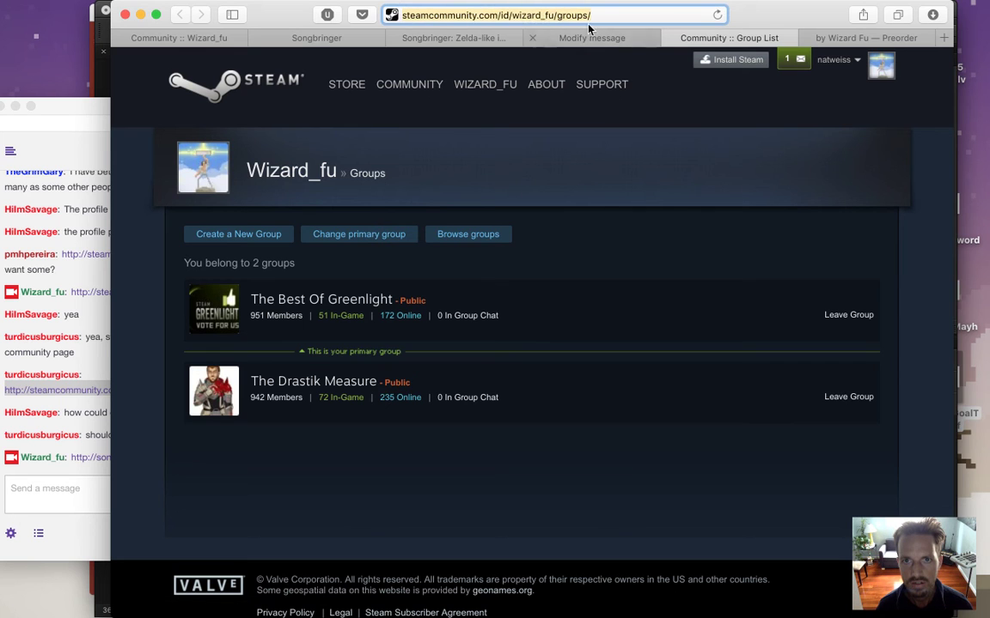
{"action": "left_click", "coordinate": [513, 15]}
{"action": "key", "text": "Delete"}
{"action": "key", "text": "Delete"}
{"action": "key", "text": "Delete"}
{"action": "key", "text": "Delete"}
{"action": "key", "text": "Delete"}
{"action": "key", "text": "Delete"}
{"action": "key", "text": "Delete"}
{"action": "key", "text": "Delete"}
{"action": "key", "text": "Delete"}
{"action": "type", "text": "songbringer"}
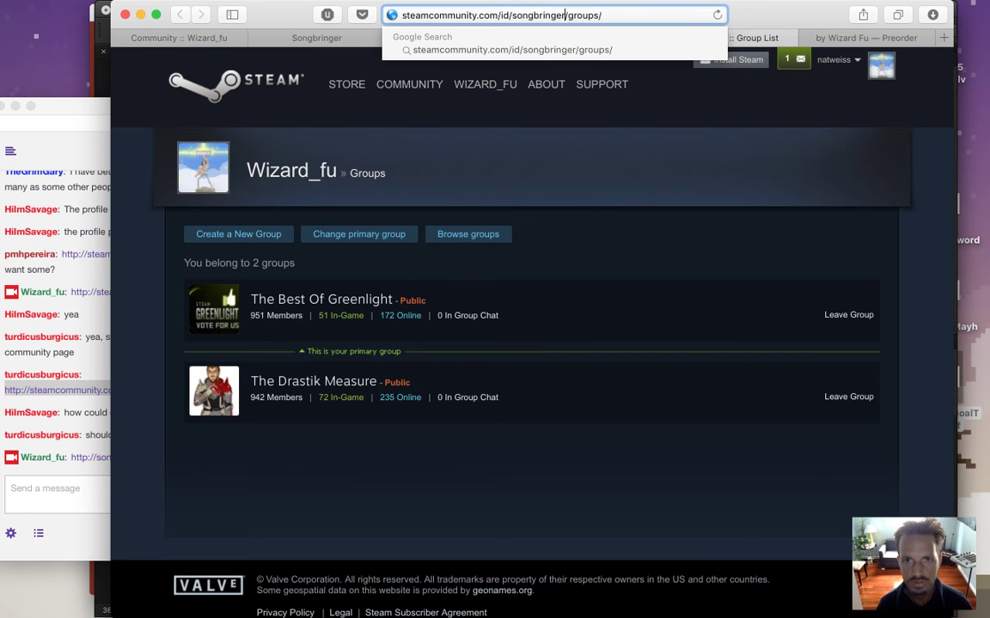
{"action": "key", "text": "Return"}
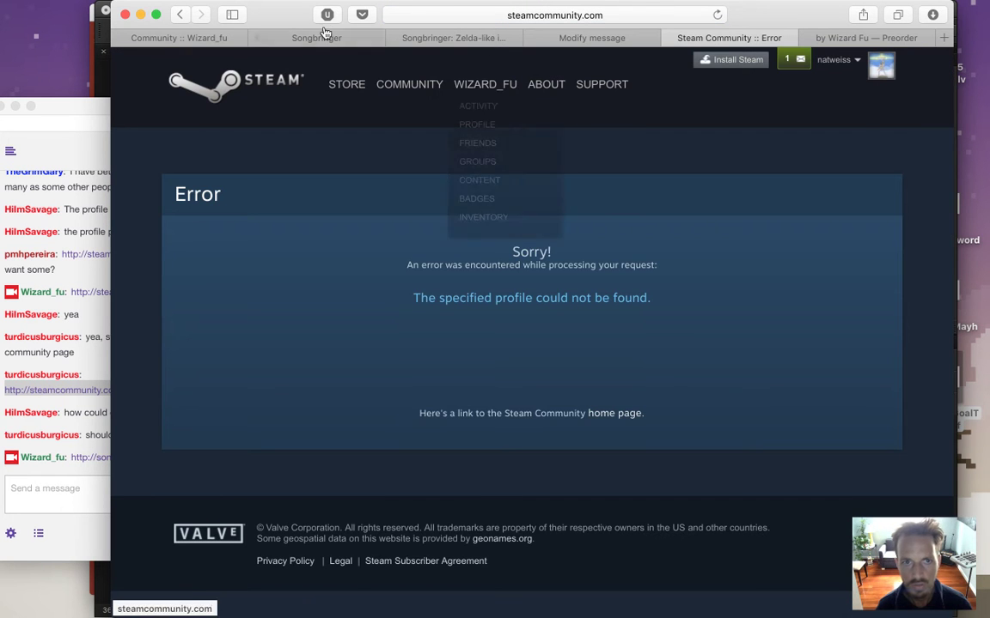
{"action": "left_click", "coordinate": [181, 15]}
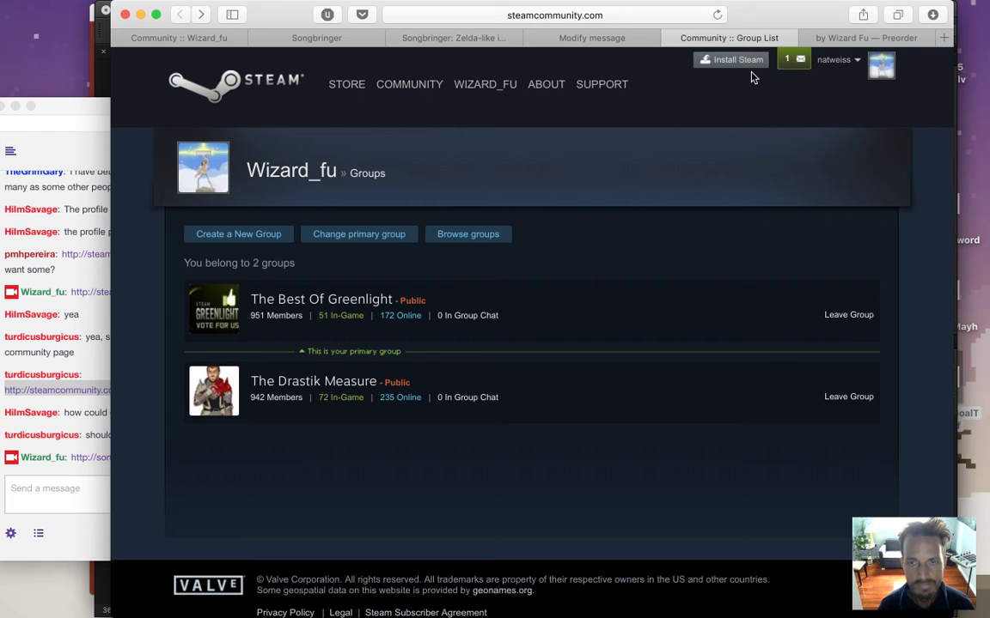
Open the new Steam invites from the notifications and accept the pending friend invite.
{"action": "left_click", "coordinate": [792, 60]}
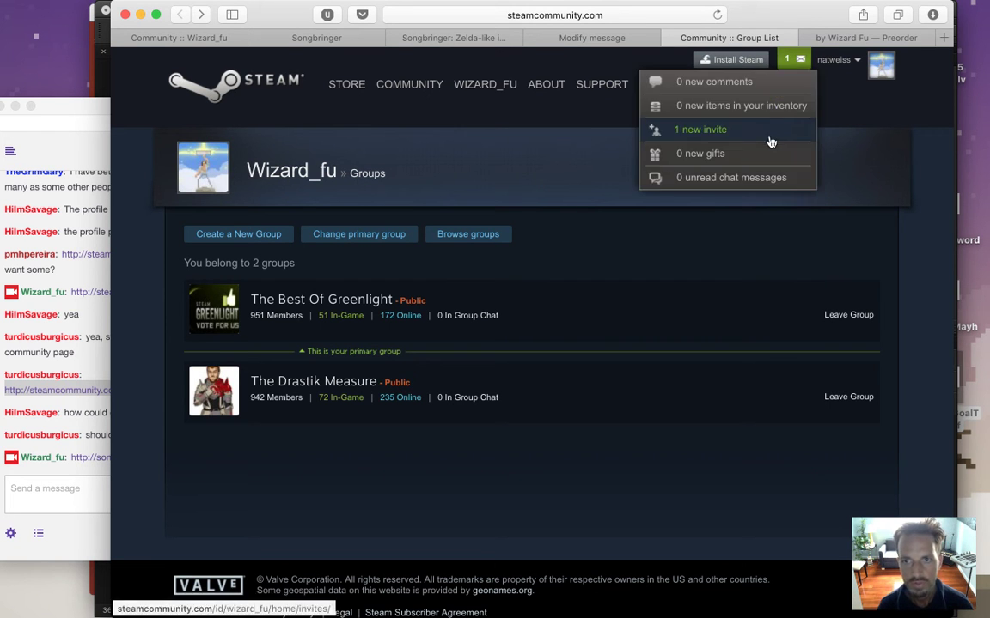
{"action": "left_click", "coordinate": [723, 135]}
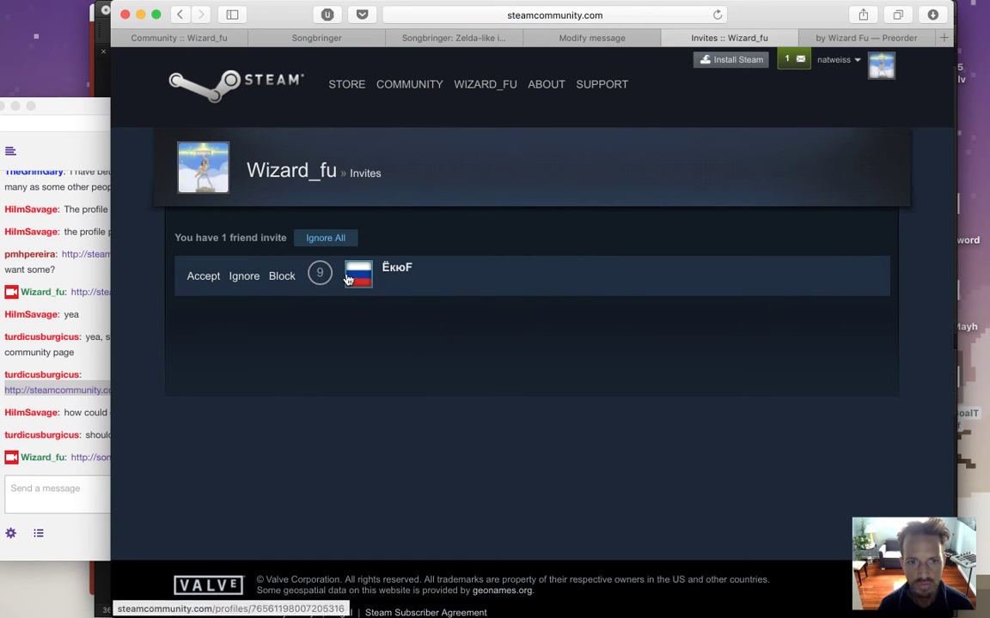
{"action": "left_click", "coordinate": [204, 277]}
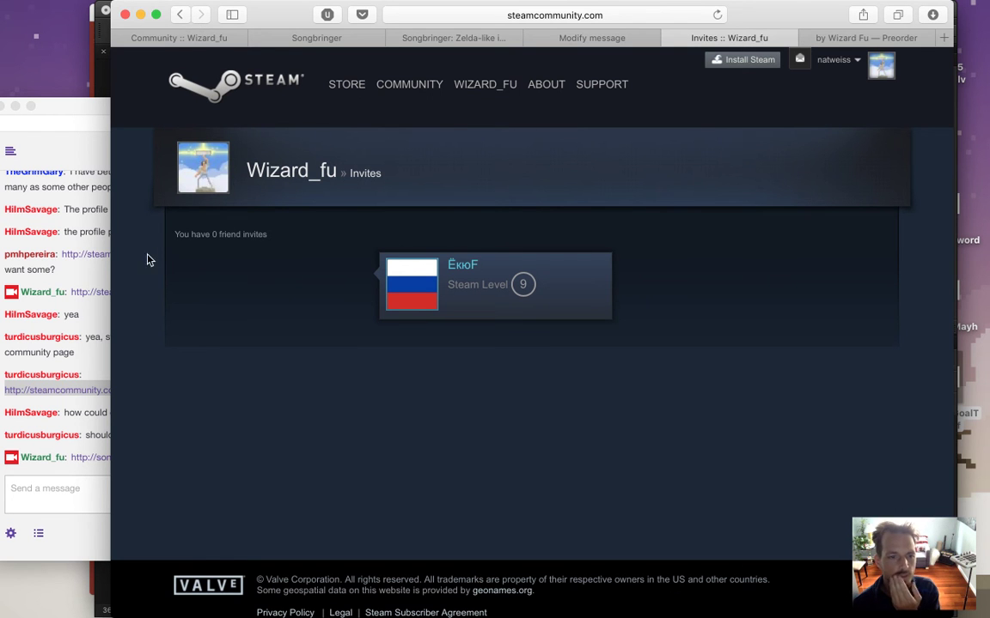
Check the Twitch chat for new messages and close the Steam invites page.
{"action": "left_click", "coordinate": [106, 438]}
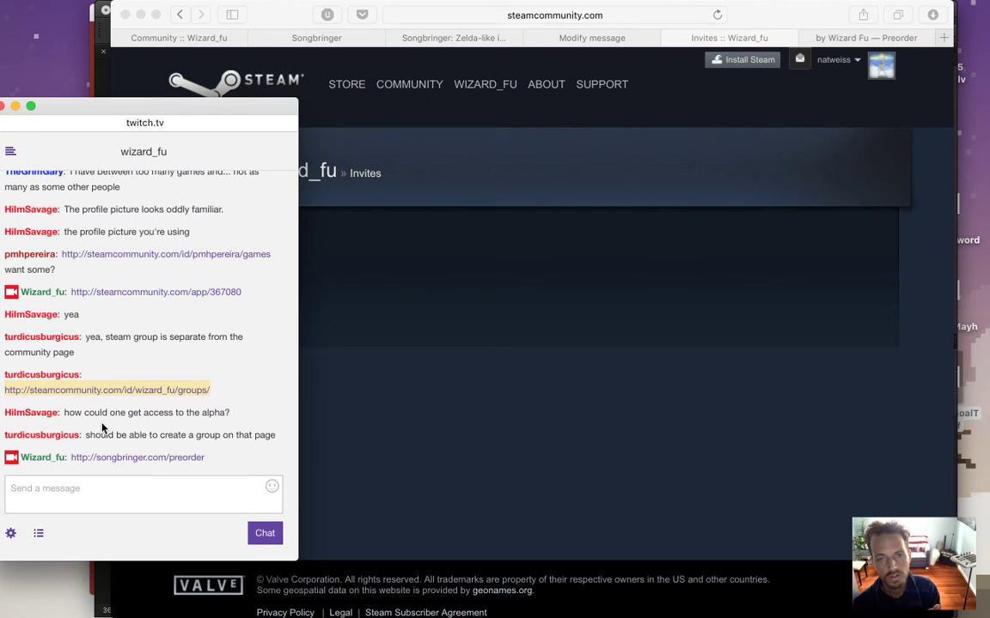
{"action": "left_click", "coordinate": [530, 376]}
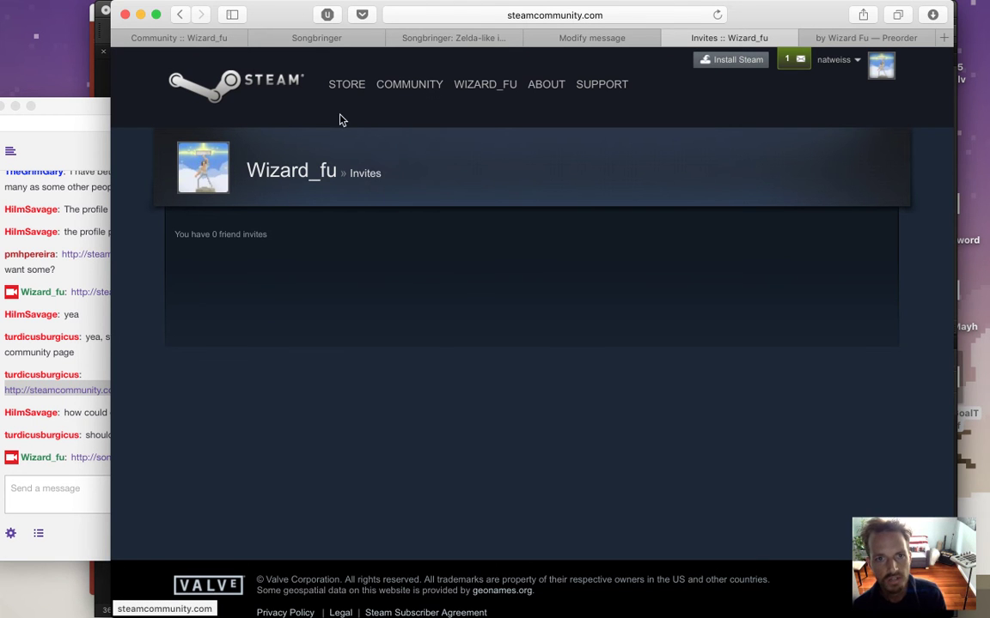
{"action": "left_click", "coordinate": [501, 19]}
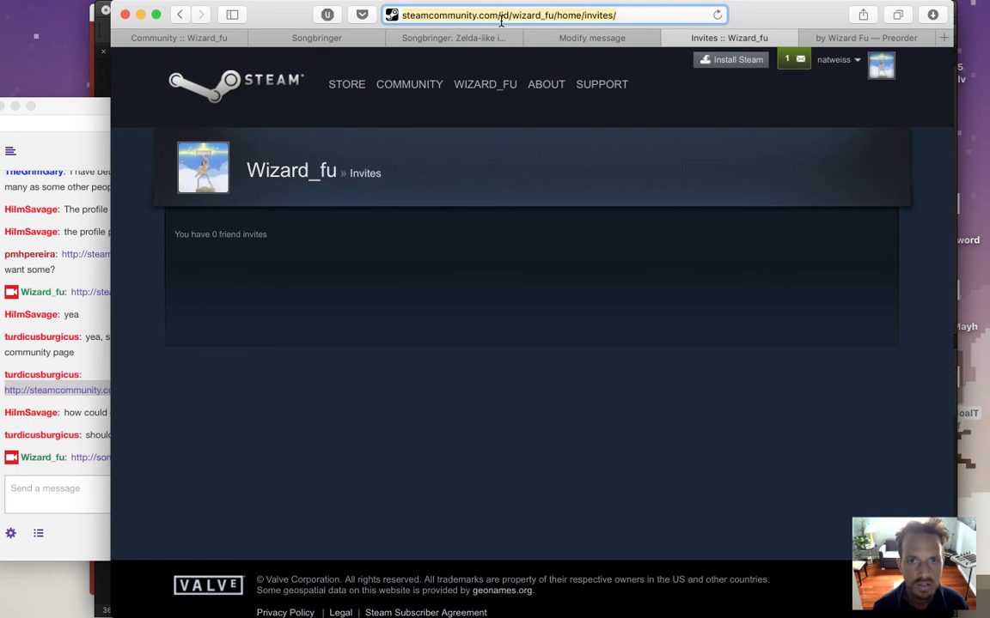
{"action": "left_click", "coordinate": [670, 38]}
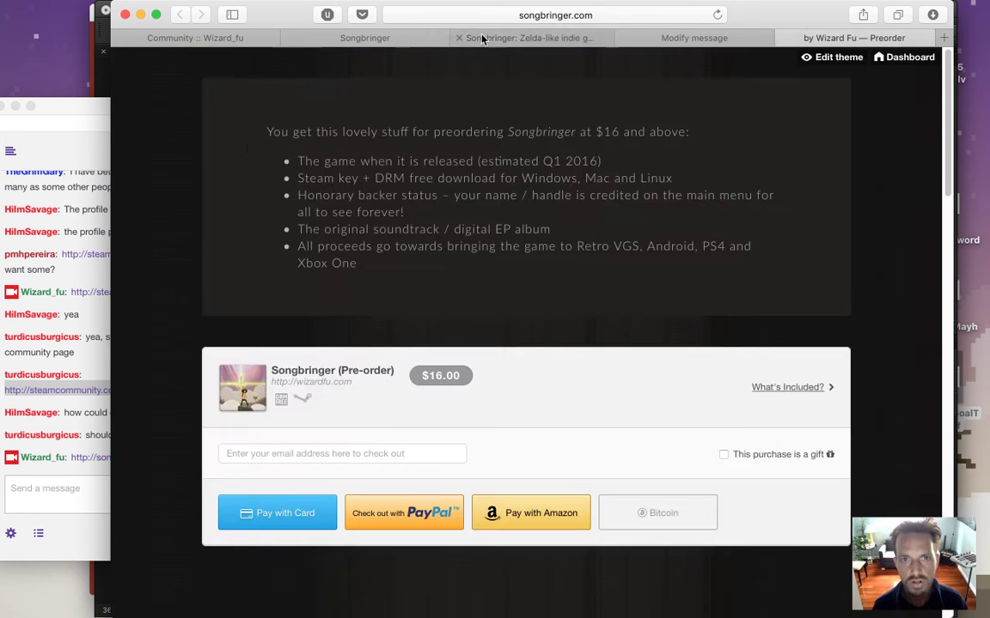
View Songbringer's Steam community page and close the preorder page to return to the forum message being modified.
{"action": "left_click", "coordinate": [516, 38]}
{"action": "left_click", "coordinate": [419, 43]}
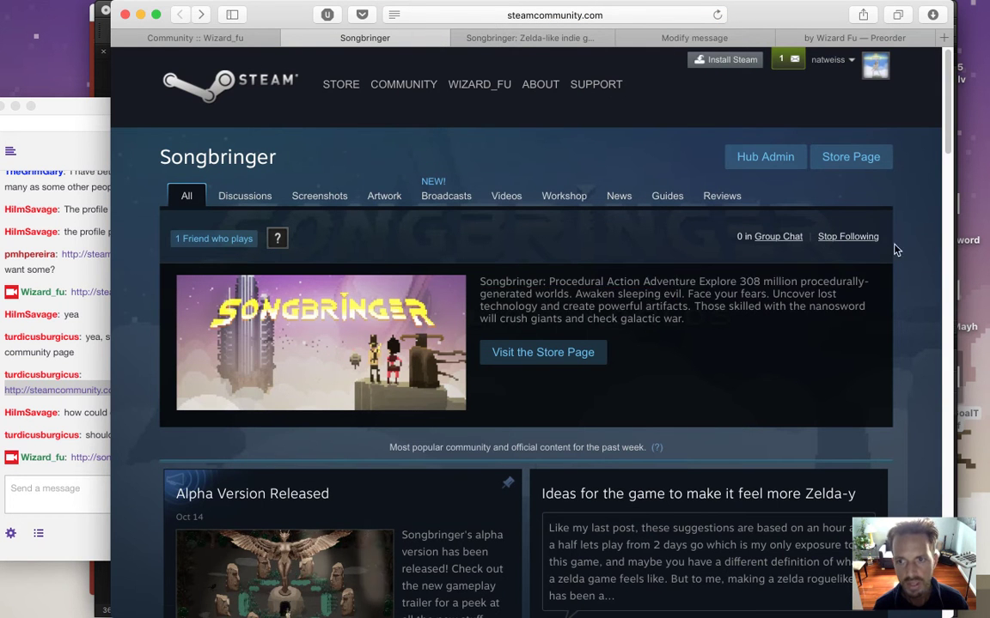
{"action": "left_click", "coordinate": [831, 40]}
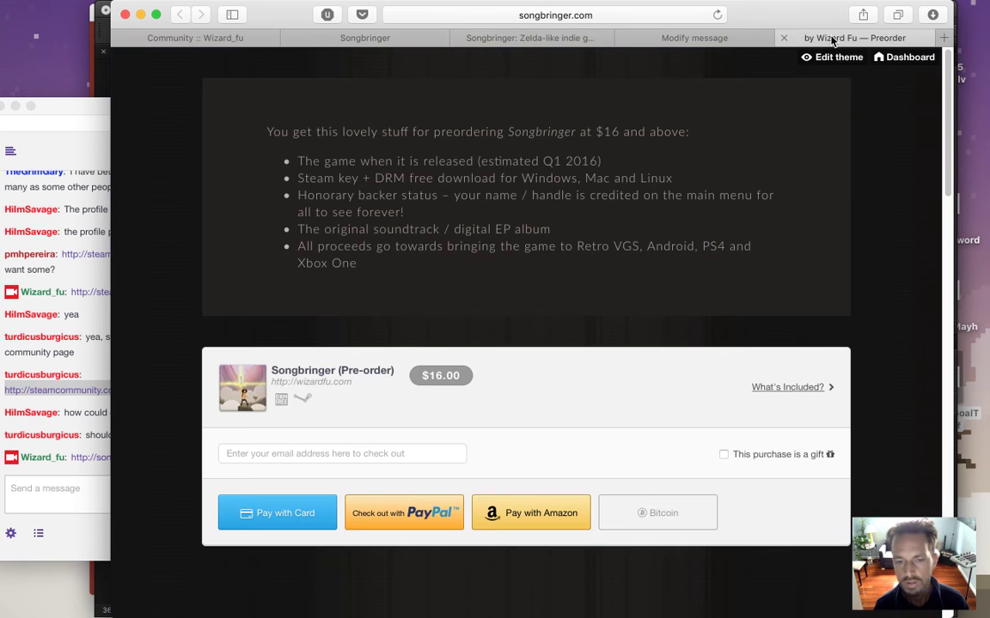
{"action": "left_click", "coordinate": [784, 39]}
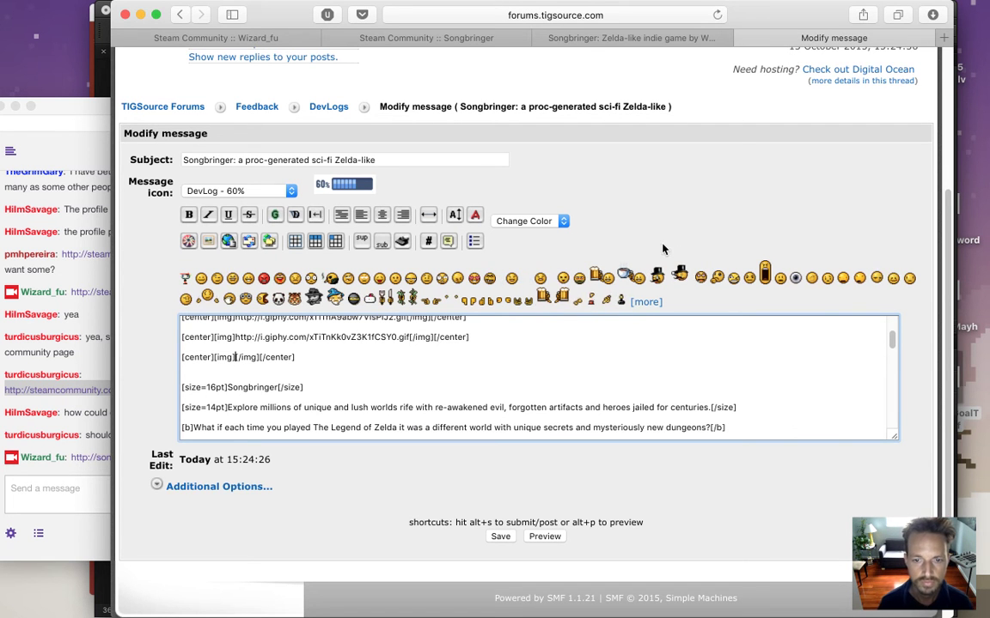
Switch to Finder and open screen01.png, screen02.png and screen03.png from the images folder in Photoshop.
{"action": "key", "text": "super+Tab"}
{"action": "left_click", "coordinate": [340, 311]}
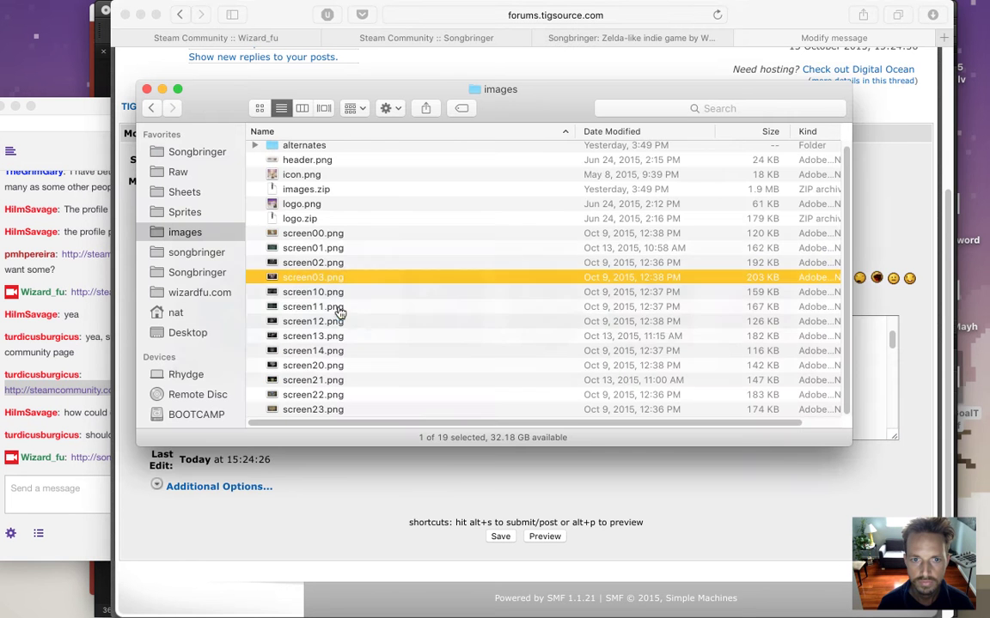
{"action": "left_click", "coordinate": [359, 249]}
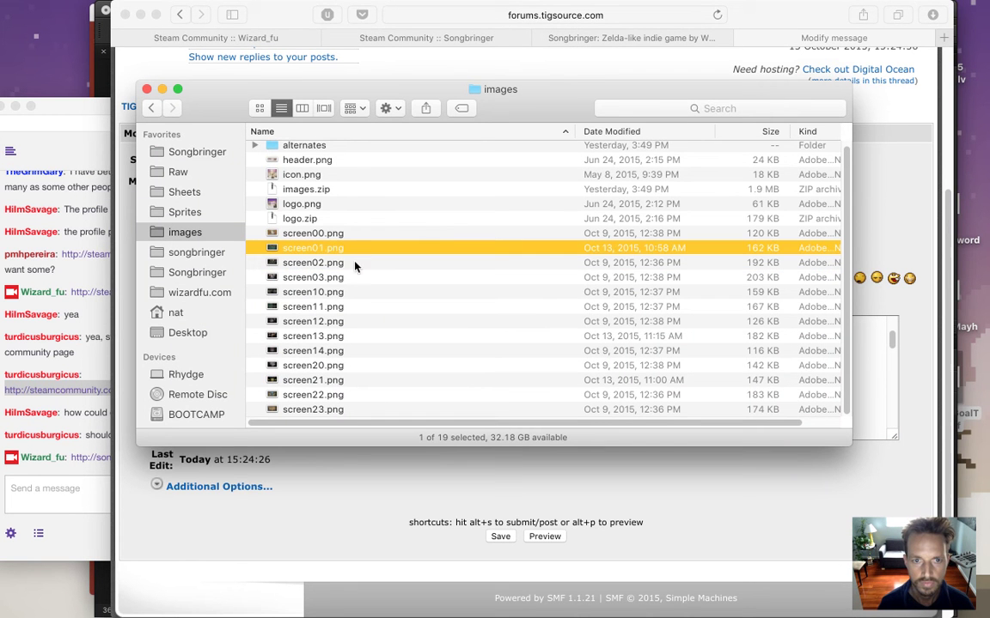
{"action": "left_click", "coordinate": [349, 282], "text": "shift"}
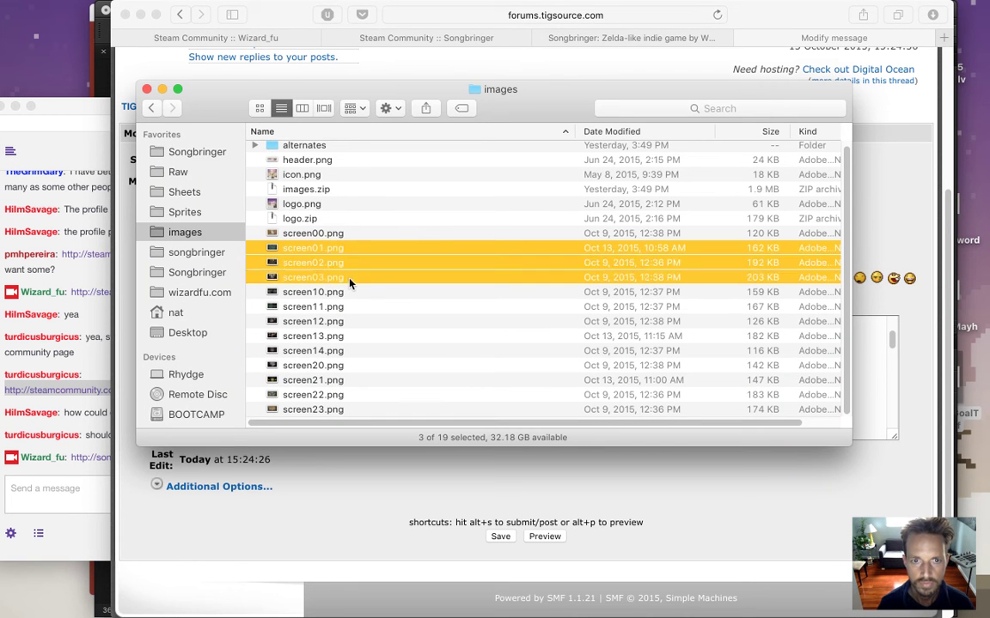
{"action": "right_click", "coordinate": [320, 250]}
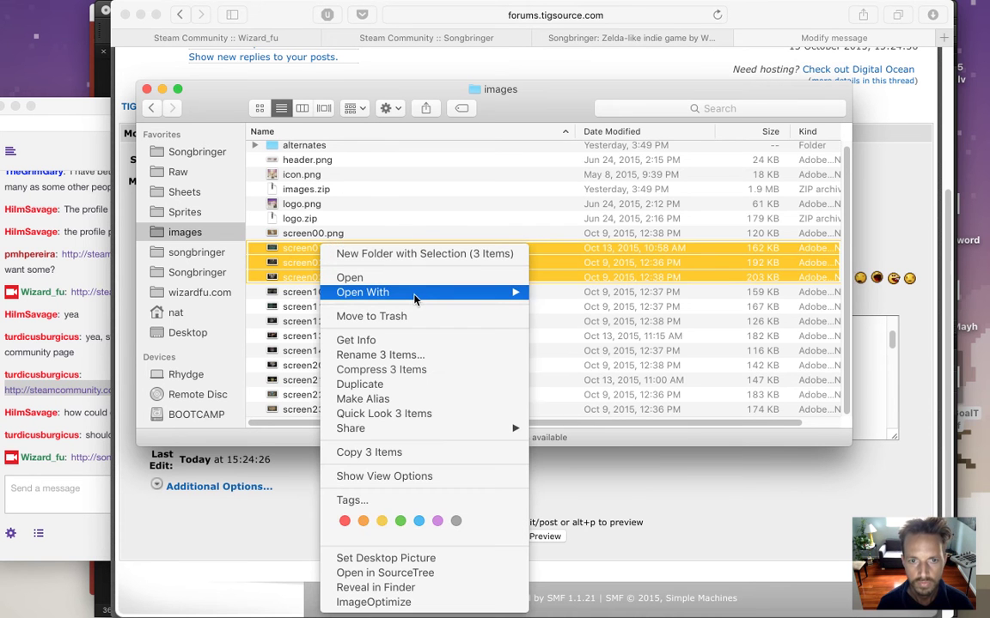
{"action": "mouse_move", "coordinate": [386, 292]}
{"action": "left_click", "coordinate": [598, 292]}
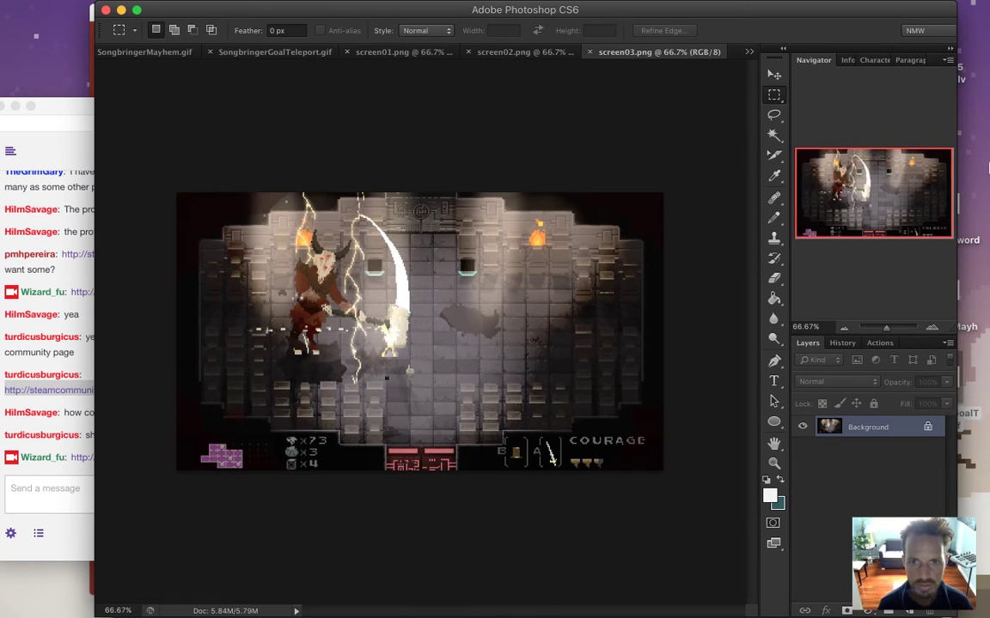
Open the Wizard Fu site in Coda and check the Twitch chat for new messages.
{"action": "mouse_move", "coordinate": [987, 170]}
{"action": "left_click", "coordinate": [973, 85]}
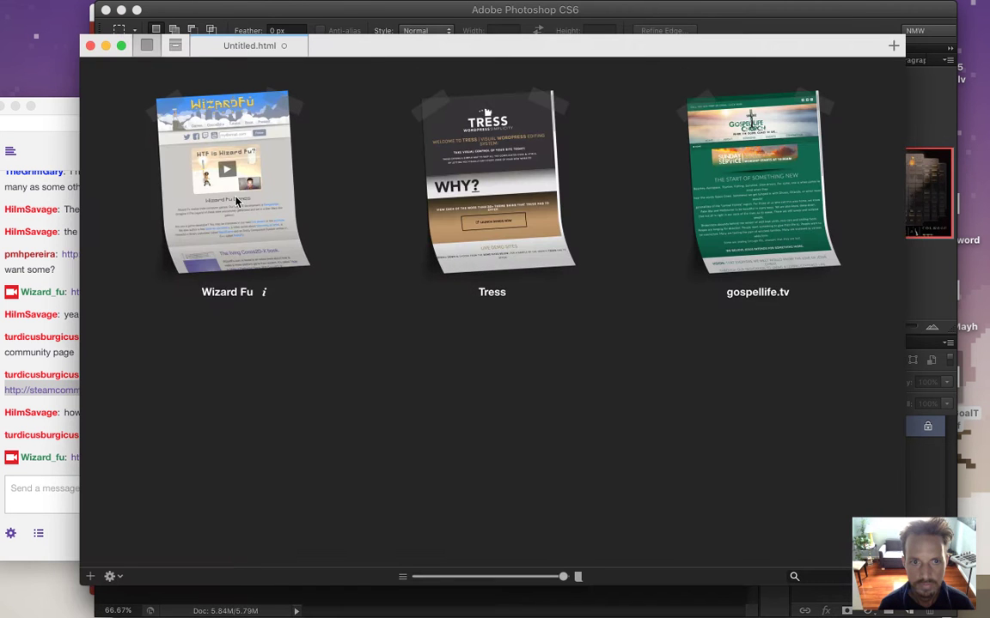
{"action": "left_click", "coordinate": [246, 229]}
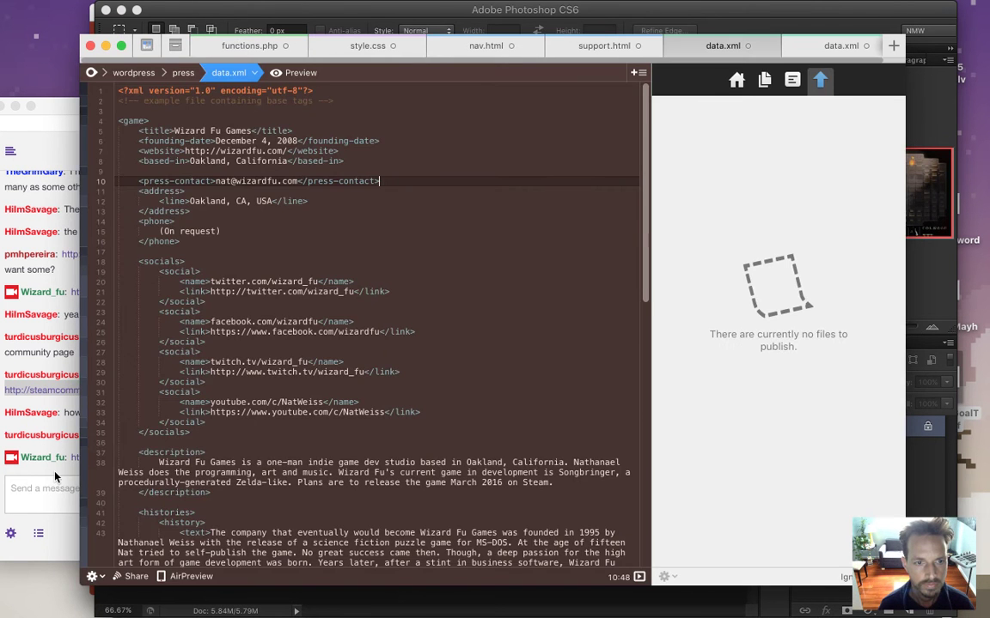
{"action": "left_click", "coordinate": [54, 476]}
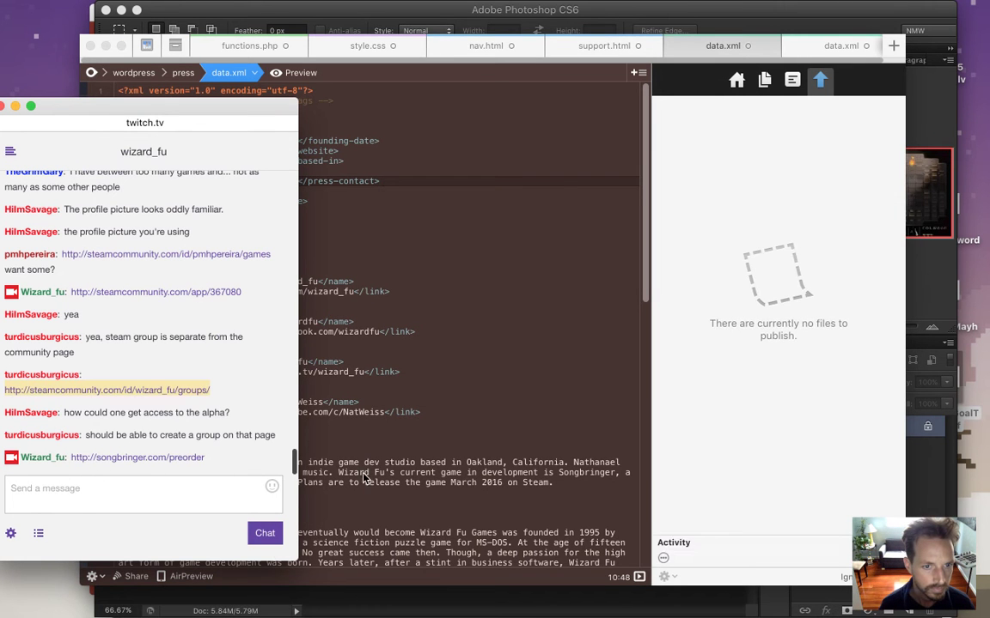
{"action": "left_click", "coordinate": [475, 333]}
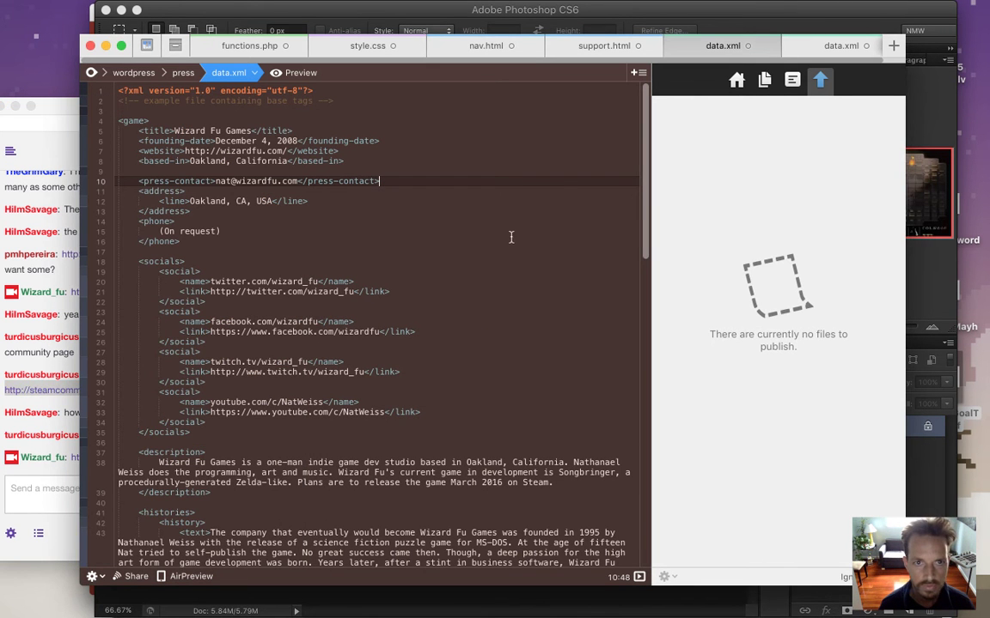
Switch back to Photoshop and start a Save for Web export of screen01.png.
{"action": "key", "text": "super+Tab"}
{"action": "key", "text": "super+Tab"}
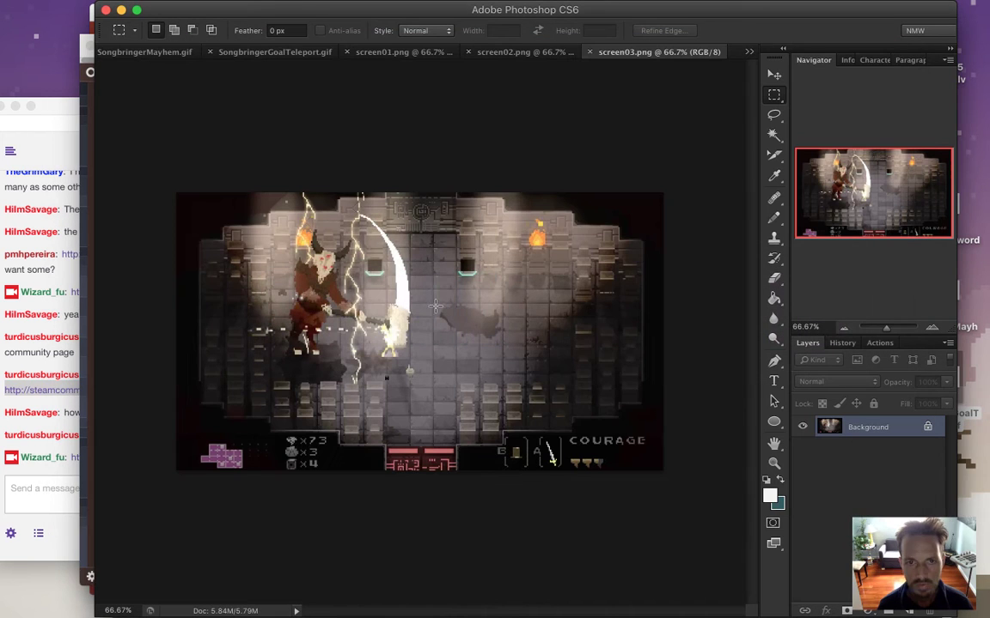
{"action": "left_click", "coordinate": [389, 51]}
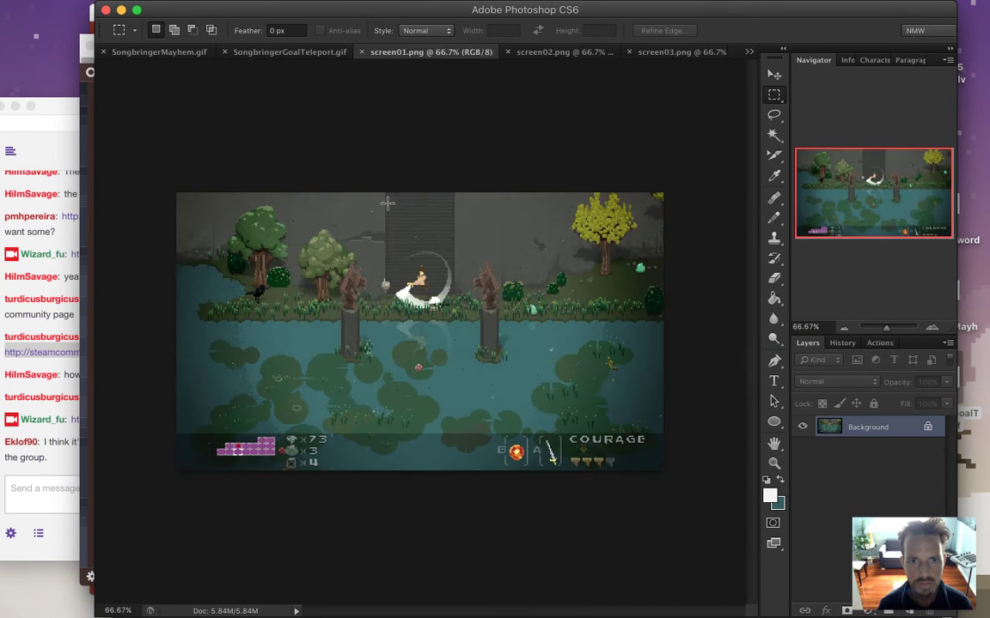
{"action": "key", "text": "super+alt+shift+s"}
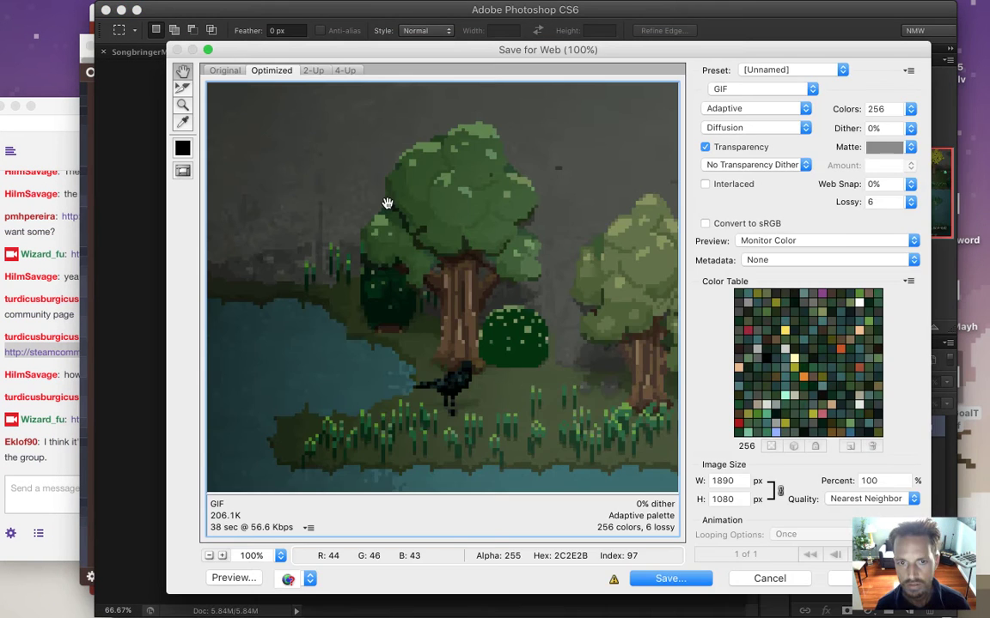
{"action": "key", "text": "Tab"}
{"action": "key", "text": "Tab"}
{"action": "key", "text": "Tab"}
{"action": "key", "text": "Tab"}
{"action": "key", "text": "Tab"}
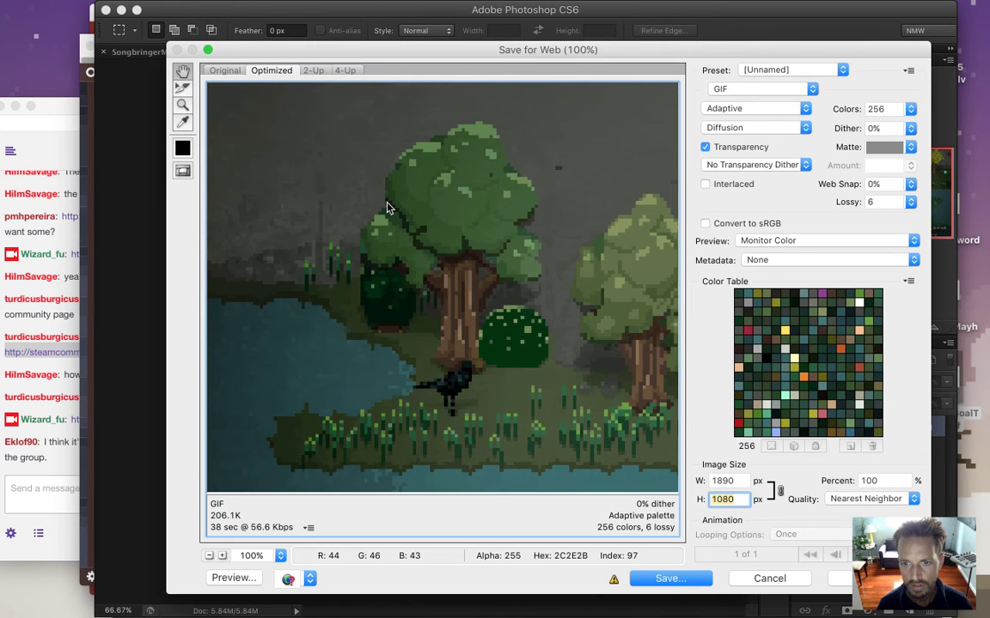
Set the export width to 690 px and, after trying PNG-24, choose JPEG as the format.
{"action": "left_click", "coordinate": [737, 89]}
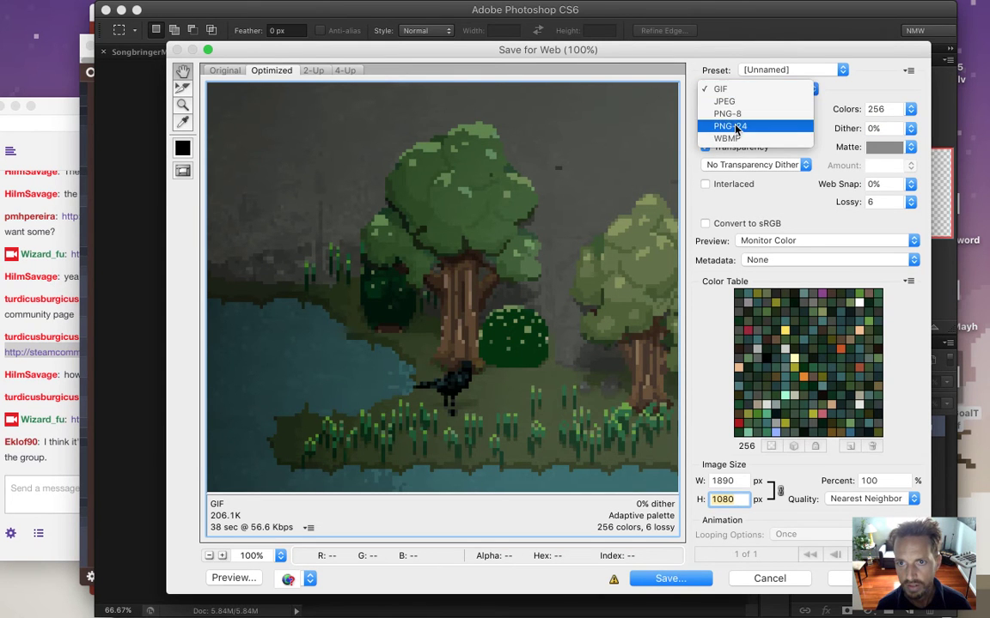
{"action": "left_click", "coordinate": [730, 119]}
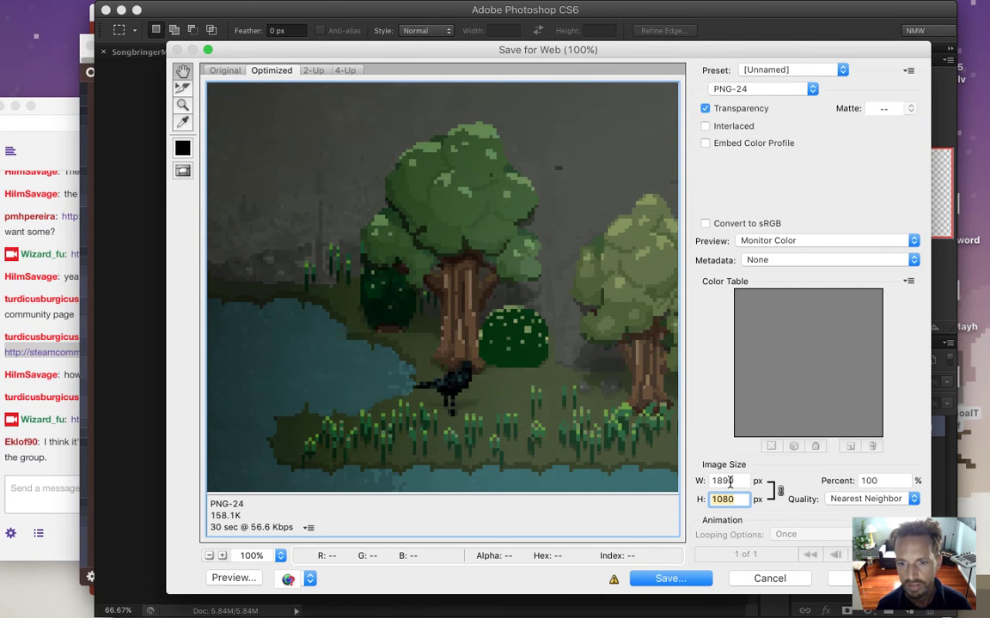
{"action": "left_click", "coordinate": [740, 481]}
{"action": "double_click", "coordinate": [741, 482]}
{"action": "type", "text": "690"}
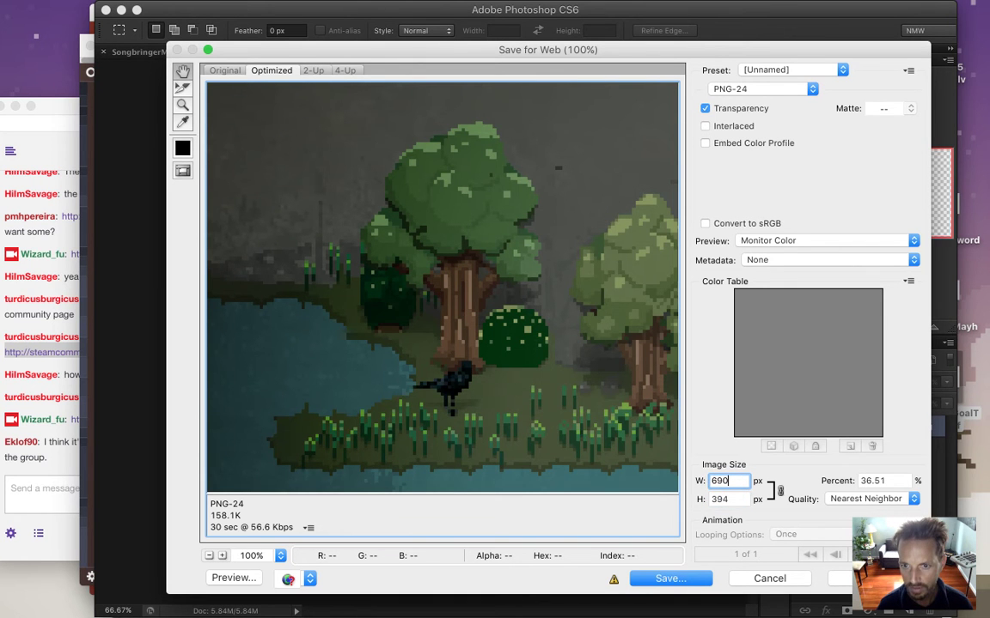
{"action": "key", "text": "Tab"}
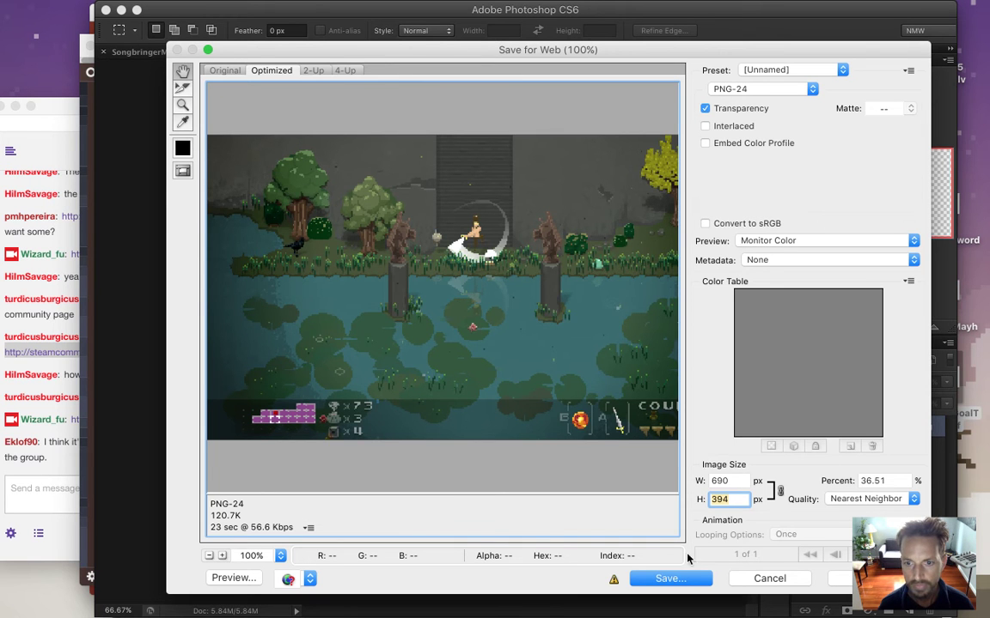
{"action": "left_click", "coordinate": [756, 90]}
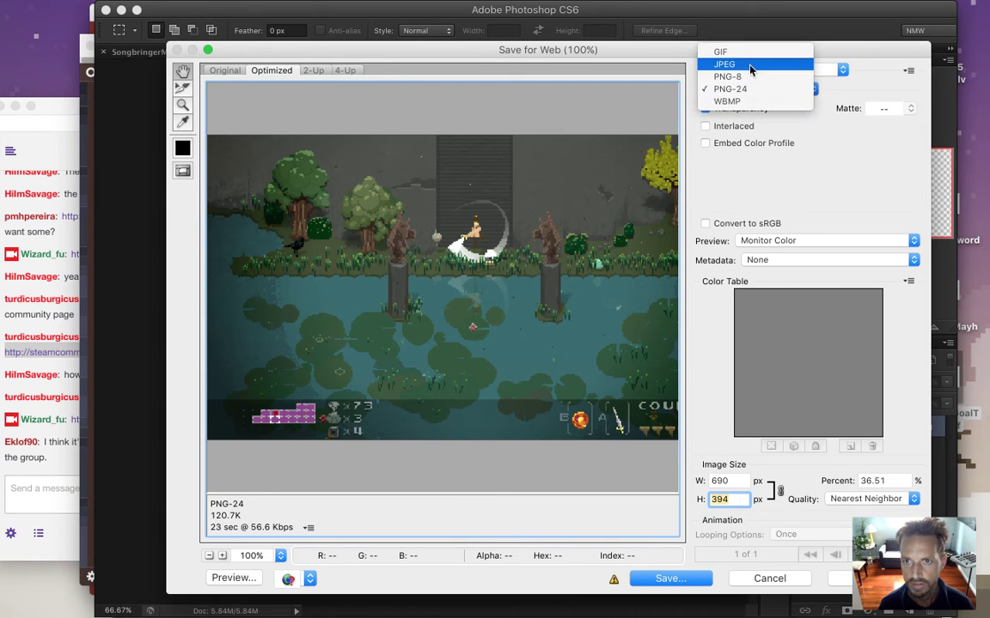
{"action": "left_click", "coordinate": [754, 58]}
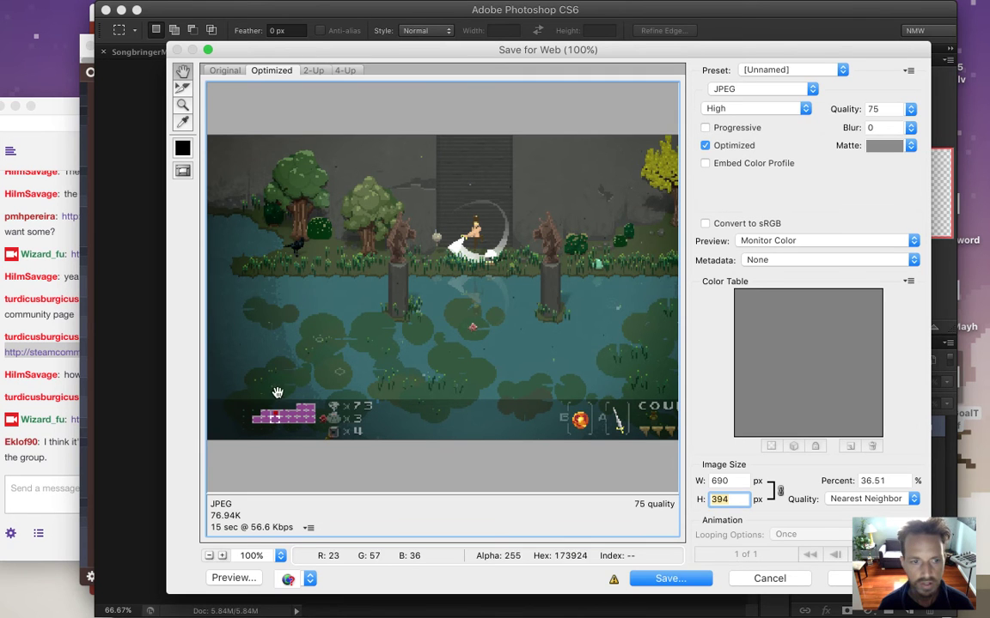
Read the newest Twitch chat message about Steam groups and proceed to saving the optimized JPEG.
{"action": "left_click", "coordinate": [55, 460]}
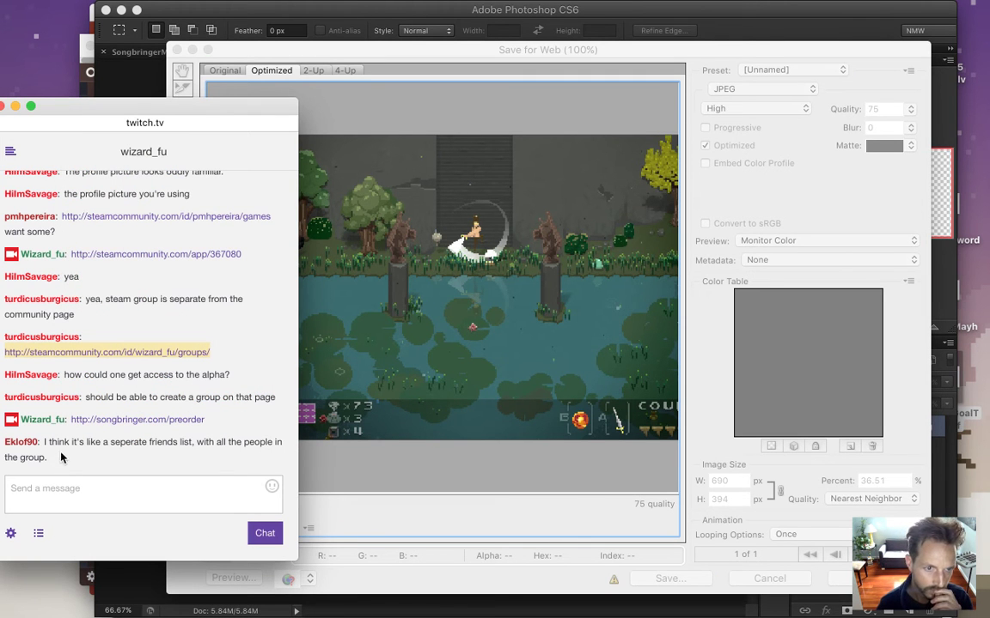
{"action": "left_click_drag", "start_coordinate": [68, 441], "coordinate": [104, 456]}
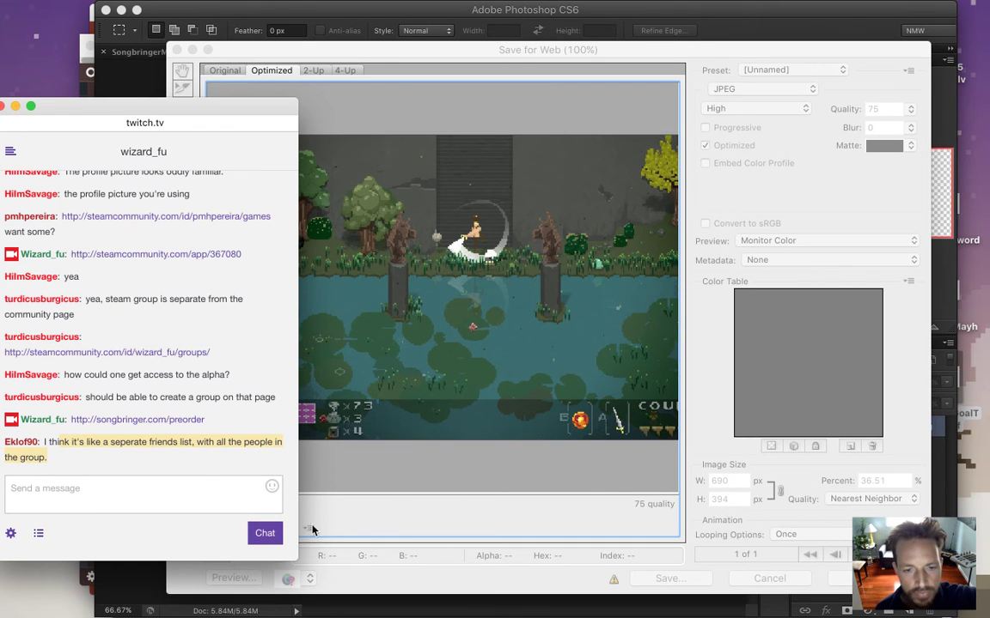
{"action": "left_click", "coordinate": [390, 580]}
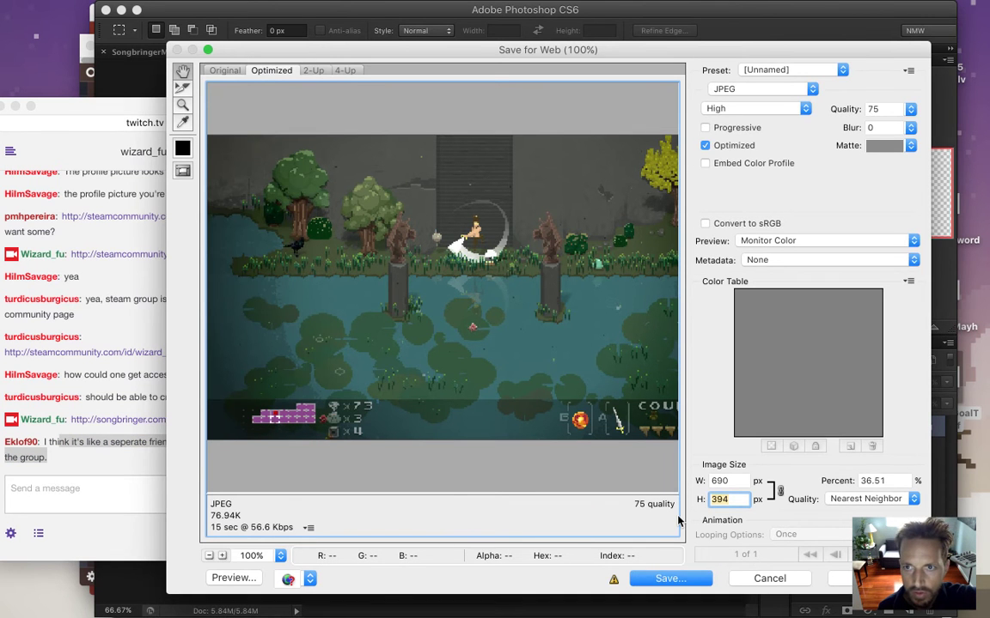
{"action": "left_click", "coordinate": [664, 580]}
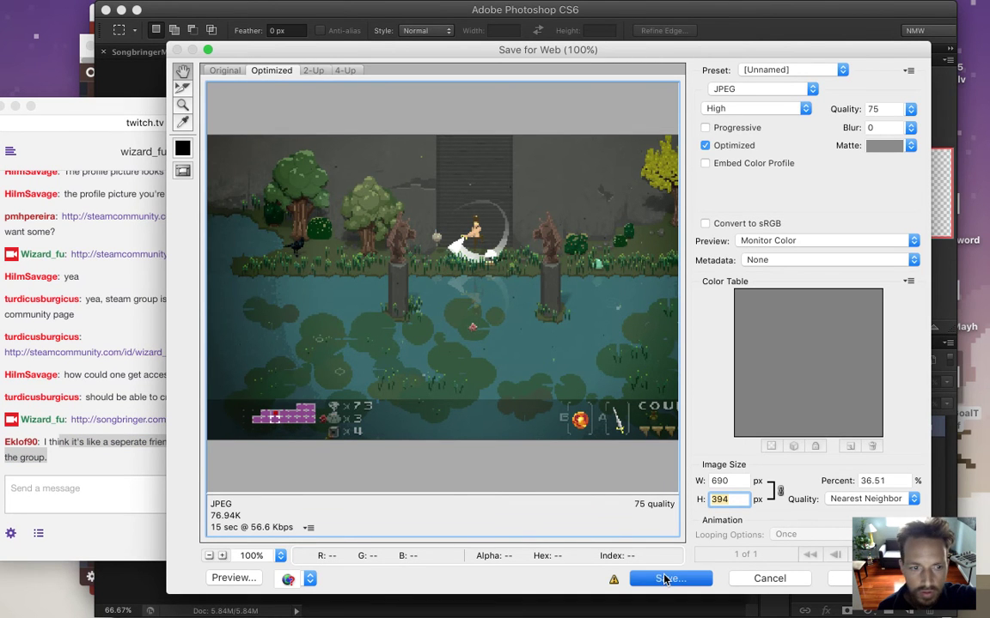
Read the new Twitch chat messages about how Steam groups are created and joined.
{"action": "left_click", "coordinate": [107, 462]}
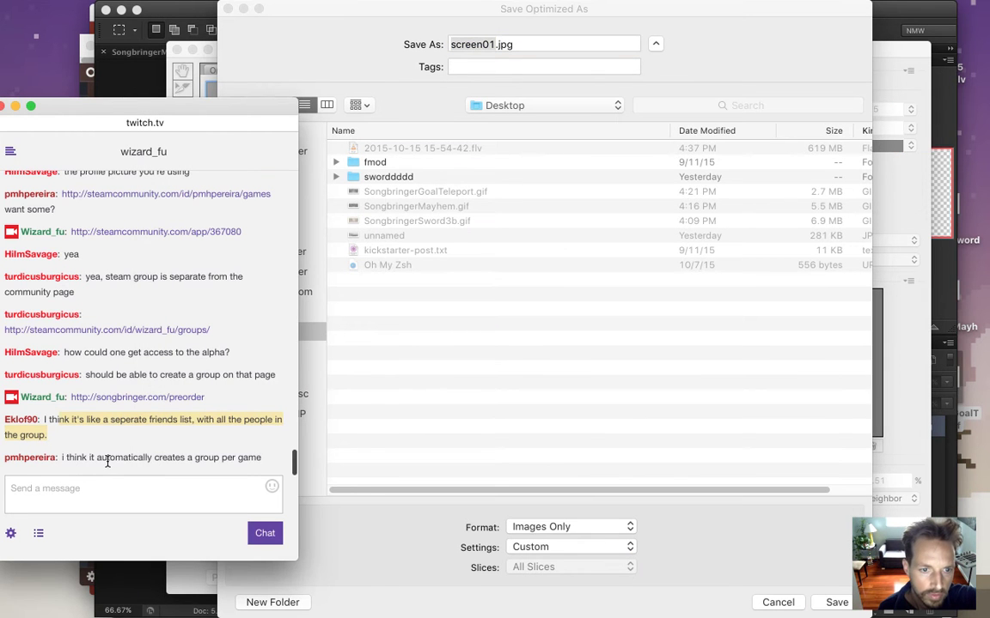
{"action": "mouse_move", "coordinate": [75, 457]}
{"action": "left_mouse_down"}
{"action": "mouse_move", "coordinate": [198, 457]}
{"action": "mouse_move", "coordinate": [73, 461]}
{"action": "left_mouse_up"}
{"action": "left_click", "coordinate": [226, 454]}
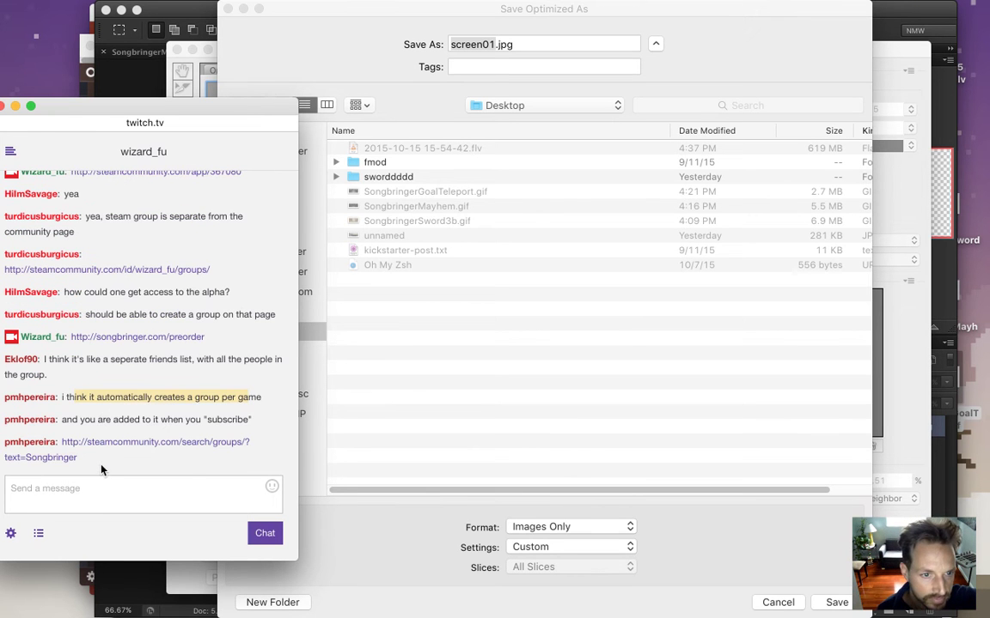
{"action": "left_click_drag", "start_coordinate": [73, 420], "coordinate": [227, 418]}
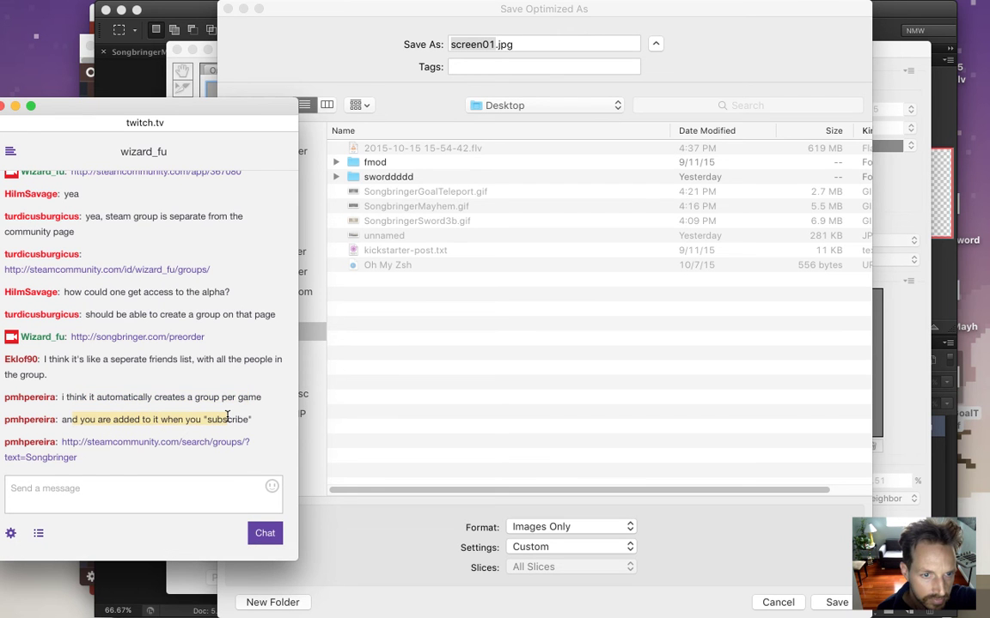
Copy the Steam group search link for Songbringer from the chat and open it in a new Safari tab.
{"action": "right_click", "coordinate": [104, 442]}
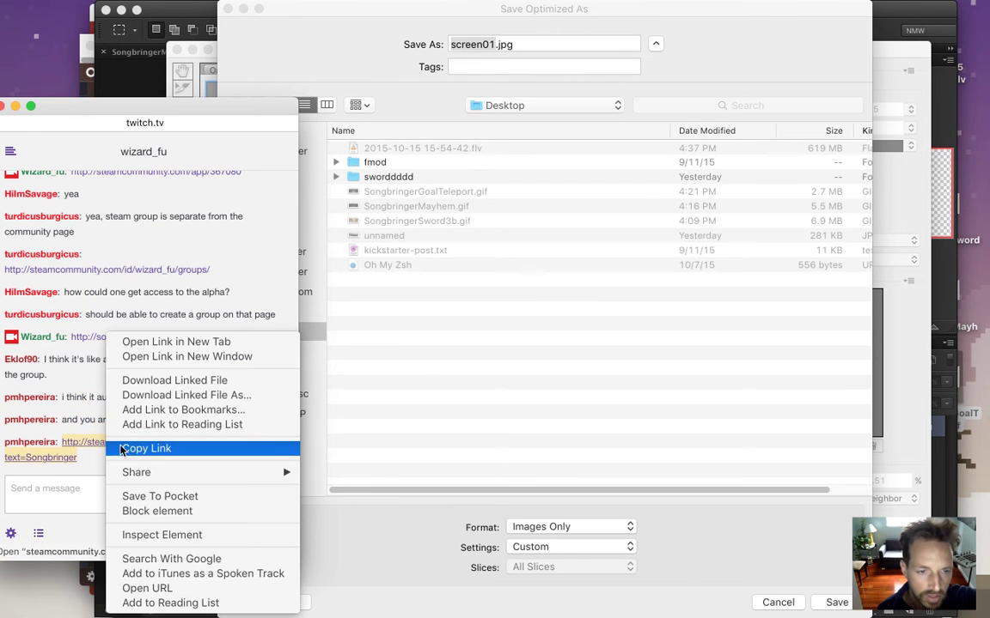
{"action": "left_click", "coordinate": [129, 446]}
{"action": "key", "text": "super+Tab"}
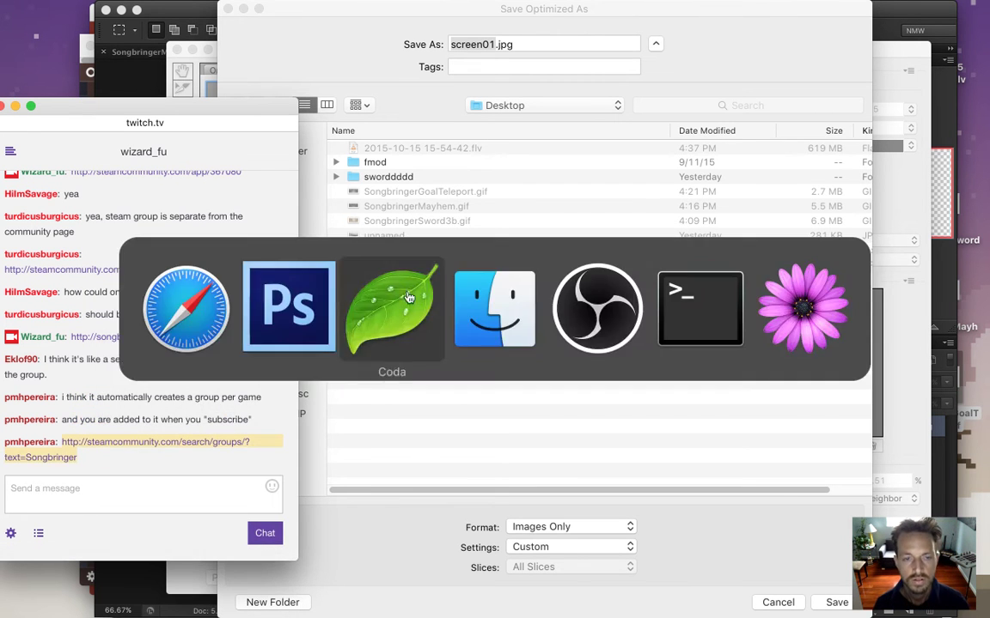
{"action": "key", "text": "super+shift+Tab"}
{"action": "left_click", "coordinate": [807, 111]}
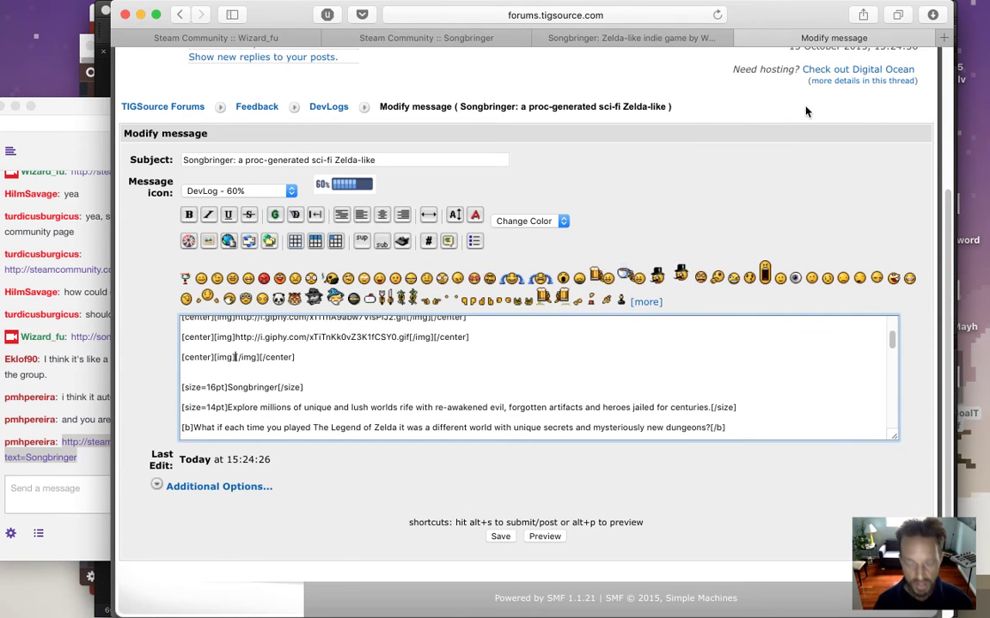
{"action": "key", "text": "super+t"}
{"action": "key", "text": "super+v"}
{"action": "key", "text": "Return"}
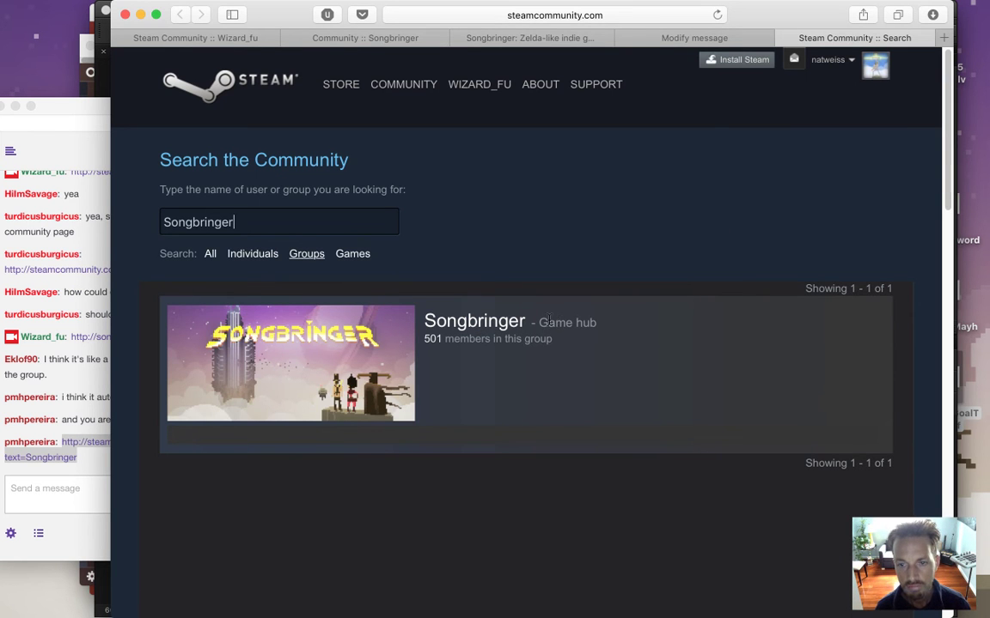
Open the Songbringer game hub from the group search results and look through its community content.
{"action": "left_click", "coordinate": [487, 328]}
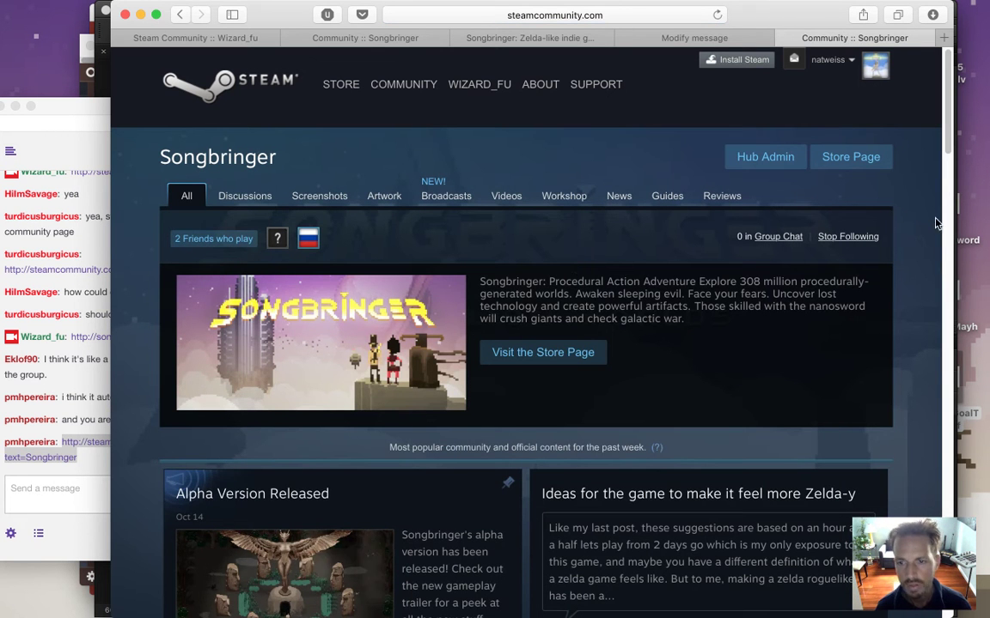
{"action": "scroll", "coordinate": [948, 158], "scroll_direction": "down", "scroll_amount": 1}
{"action": "scroll", "coordinate": [946, 159], "scroll_direction": "down", "scroll_amount": 10}
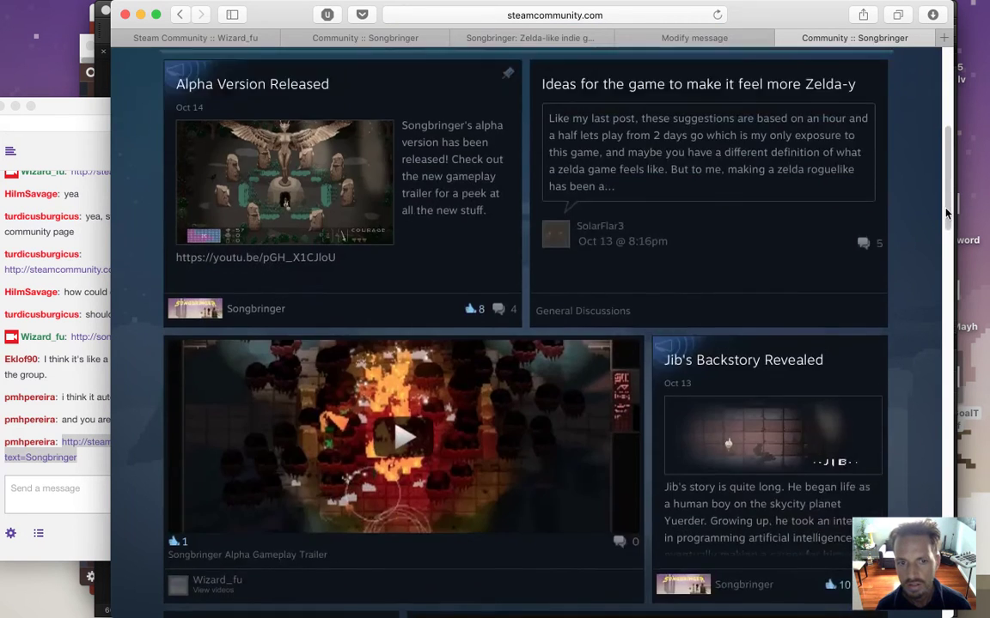
{"action": "scroll", "coordinate": [939, 134], "scroll_direction": "up", "scroll_amount": 9}
{"action": "scroll", "coordinate": [940, 134], "scroll_direction": "up", "scroll_amount": 2}
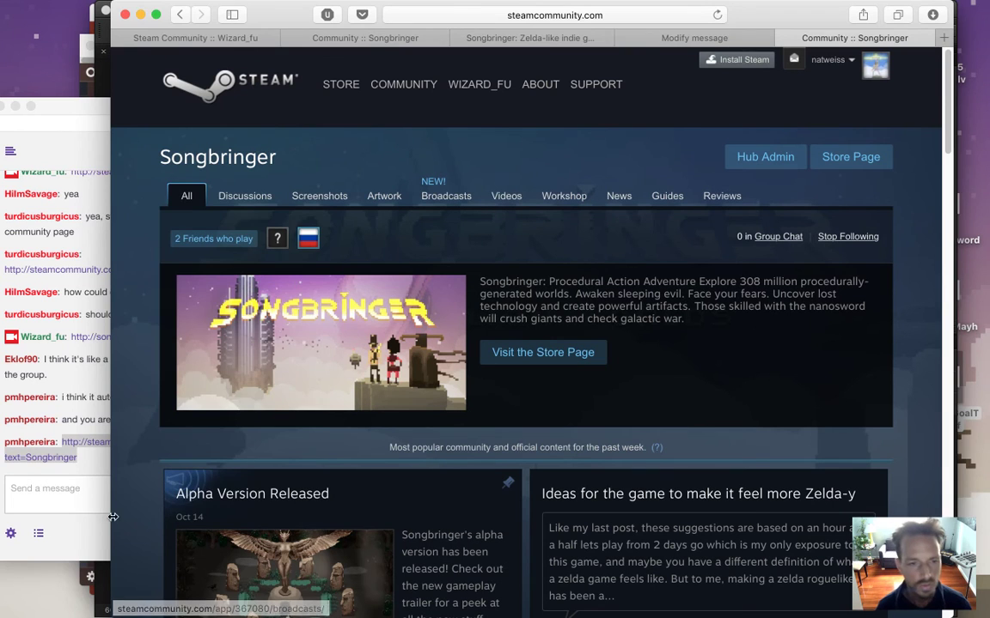
Reread the chat message about a group per game and return to the forum message being modified.
{"action": "left_click", "coordinate": [101, 462]}
{"action": "left_click_drag", "start_coordinate": [115, 397], "coordinate": [219, 397]}
{"action": "left_click", "coordinate": [436, 296]}
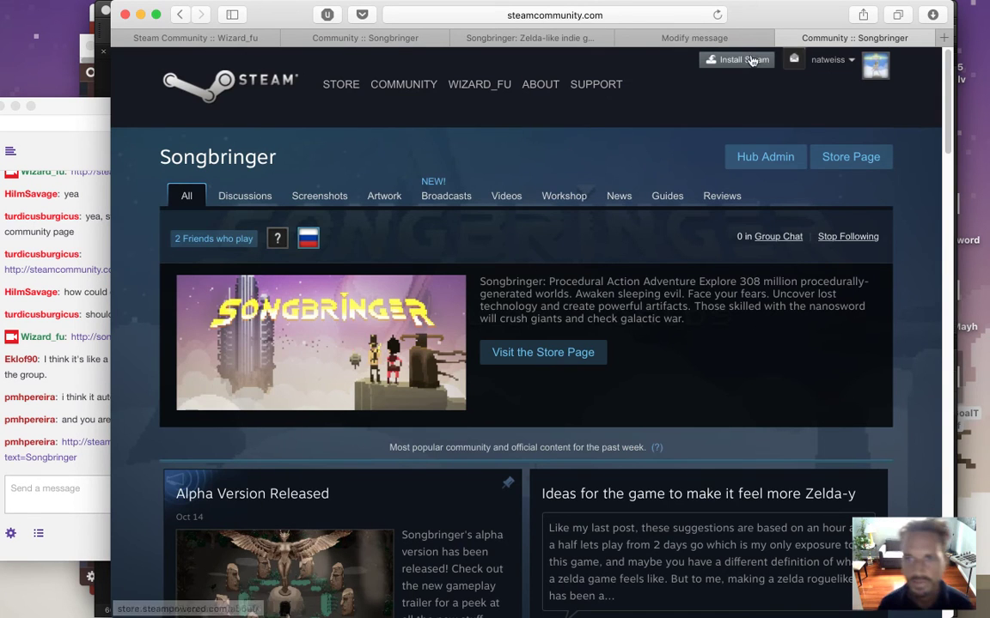
{"action": "left_click", "coordinate": [663, 34]}
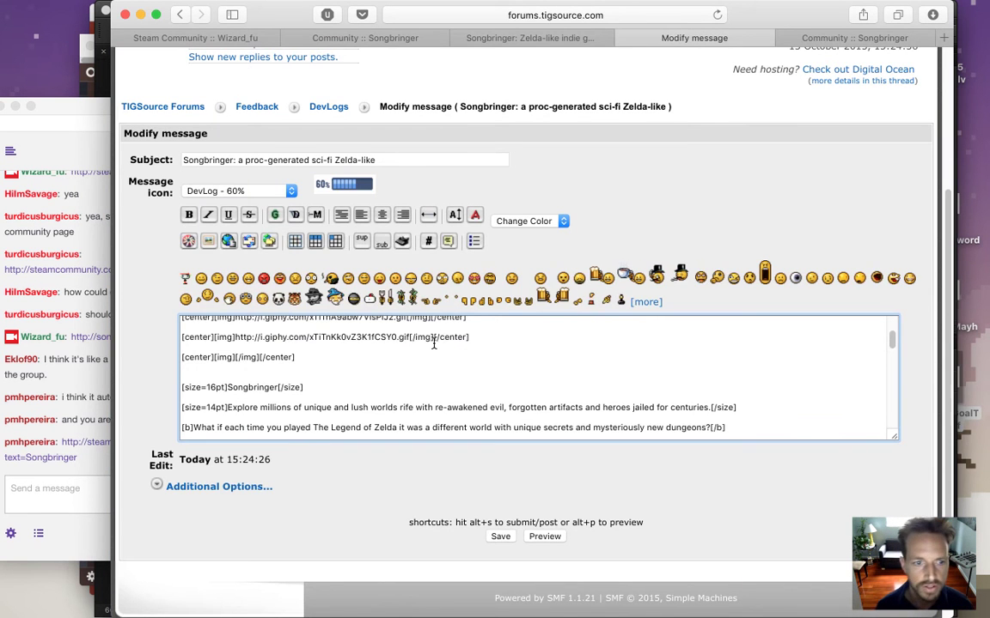
Switch to Photoshop and save the optimized screen01 image as screen01-sm.jpg in the alternates folder within images, keeping the document open.
{"action": "key", "text": "super+Tab"}
{"action": "left_click", "coordinate": [310, 316]}
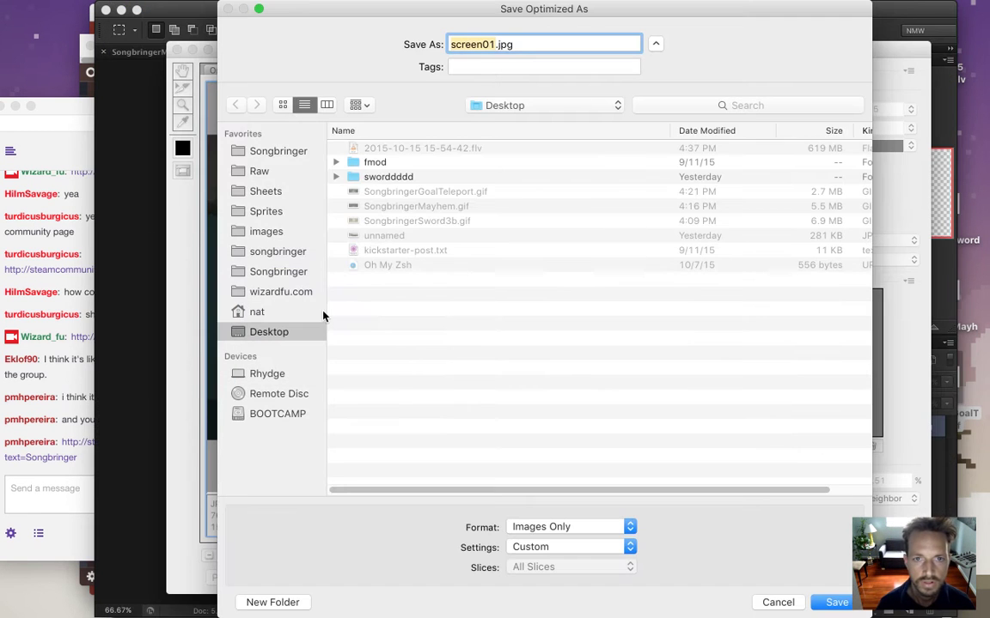
{"action": "left_click", "coordinate": [285, 236]}
{"action": "double_click", "coordinate": [403, 385]}
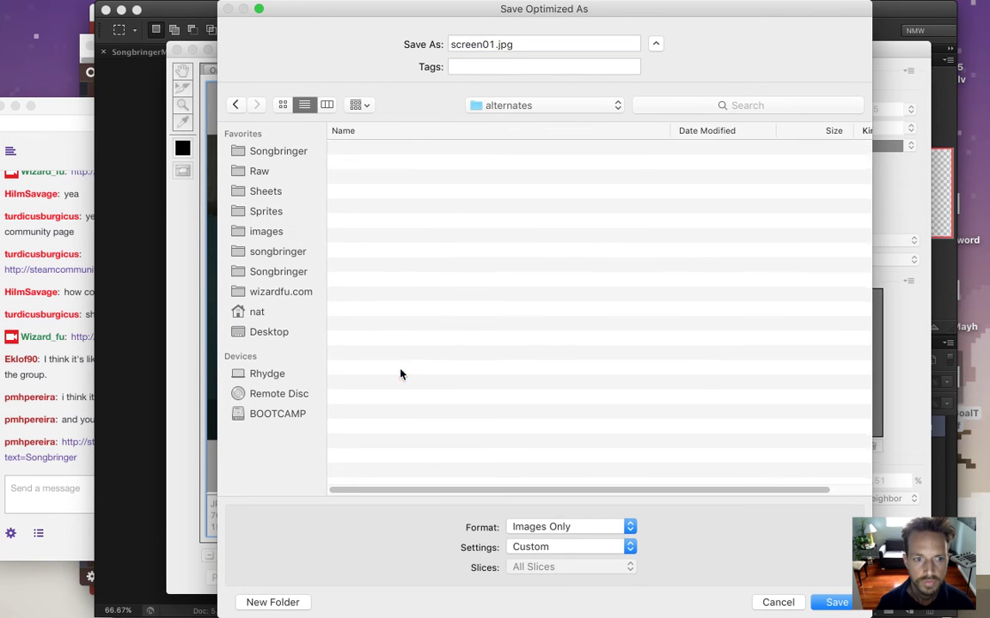
{"action": "left_click", "coordinate": [494, 49]}
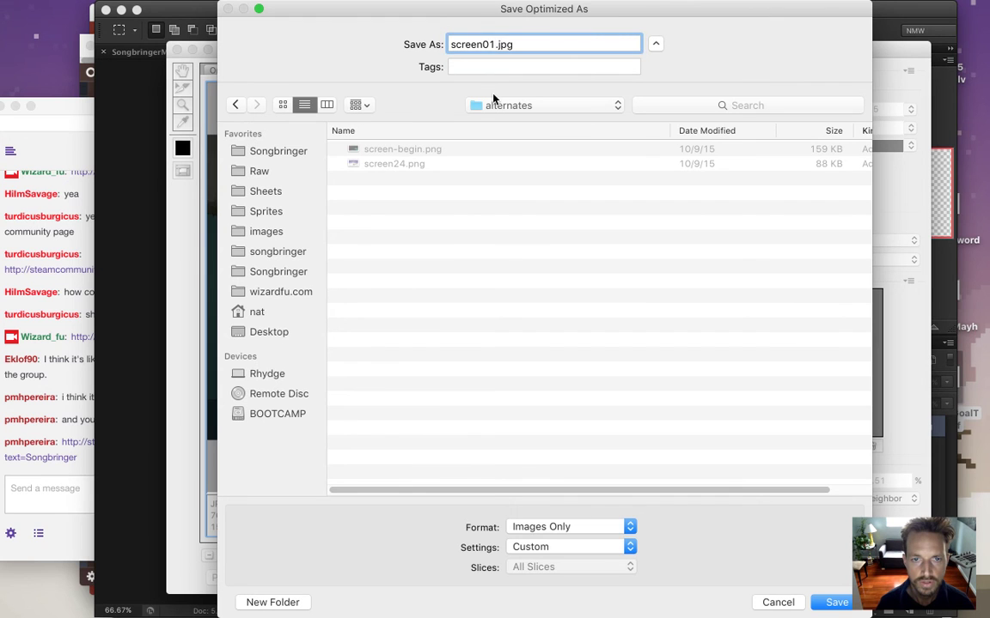
{"action": "type", "text": "-sm"}
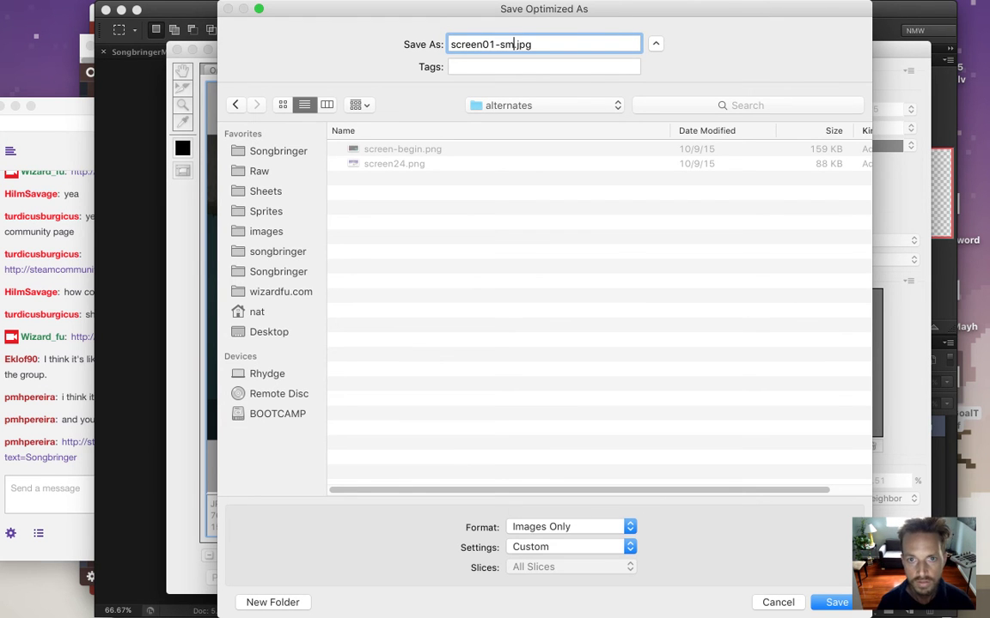
{"action": "key", "text": "Return"}
{"action": "key", "text": "super+w"}
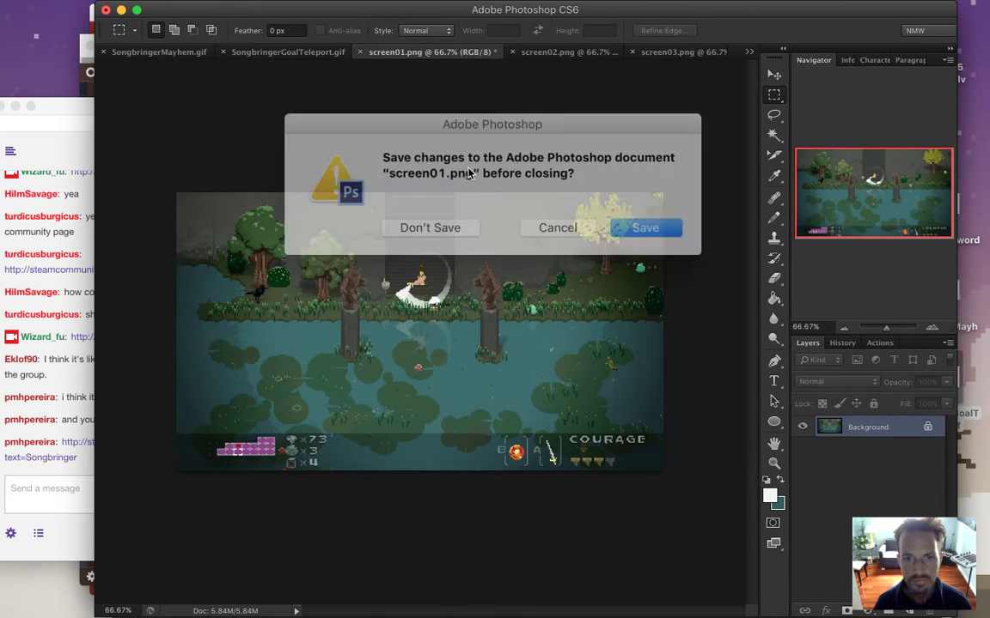
{"action": "key", "text": "Escape"}
Export screen02.png for the web as a 690 px wide JPEG named screen02-sm.jpg in the alternates folder.
{"action": "left_click", "coordinate": [552, 52]}
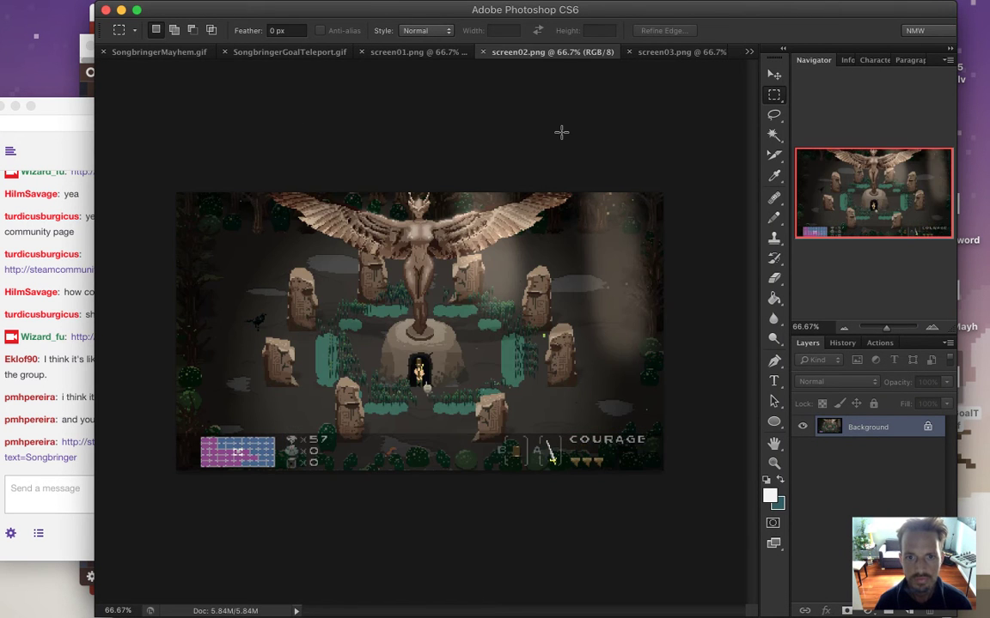
{"action": "key", "text": "alt+shift+super+s"}
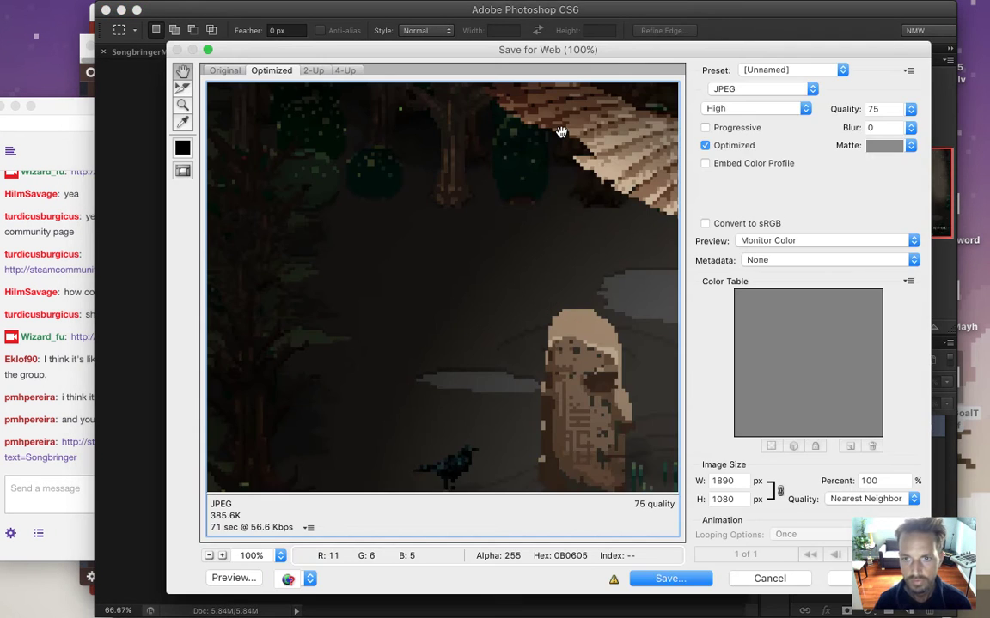
{"action": "double_click", "coordinate": [726, 481]}
{"action": "type", "text": "690"}
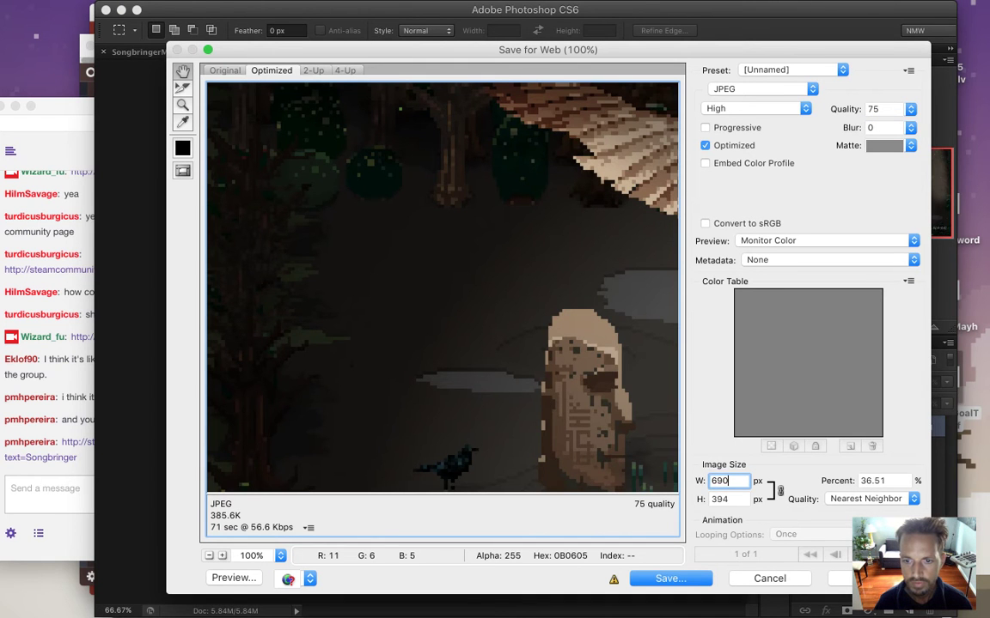
{"action": "key", "text": "Tab"}
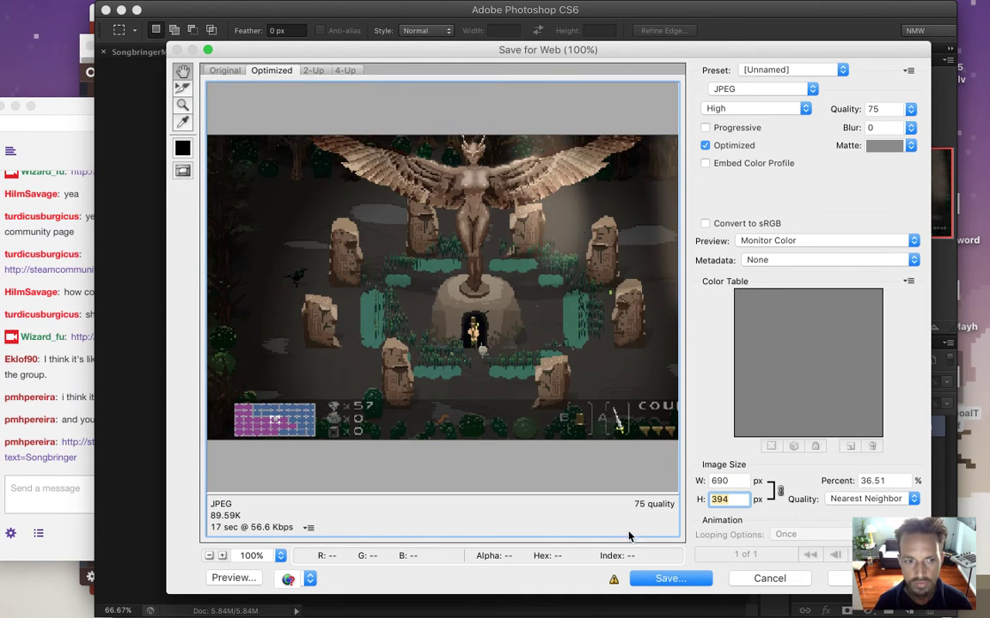
{"action": "left_click", "coordinate": [647, 585]}
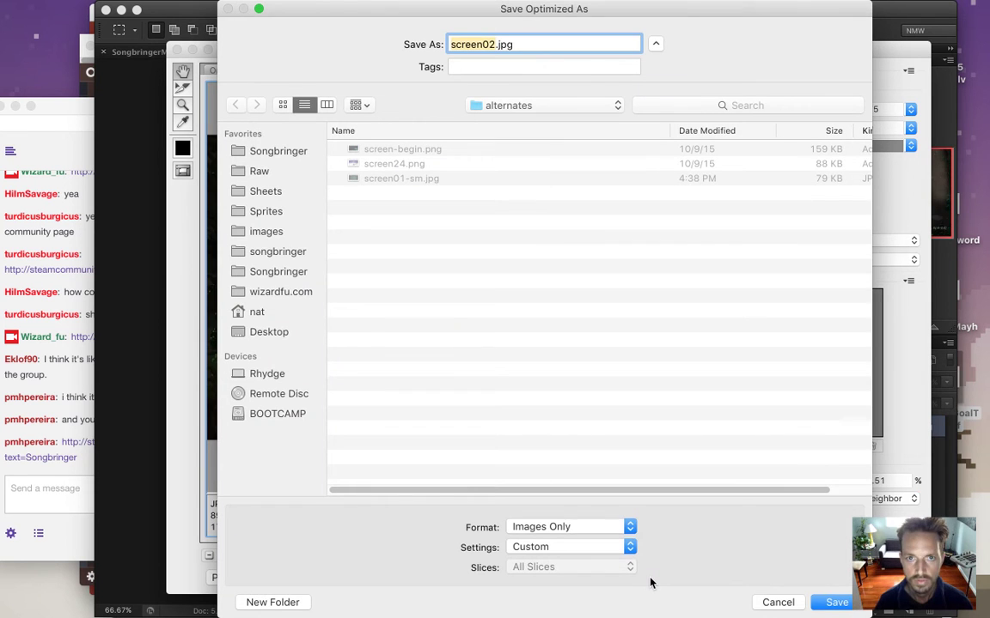
{"action": "type", "text": "-sm"}
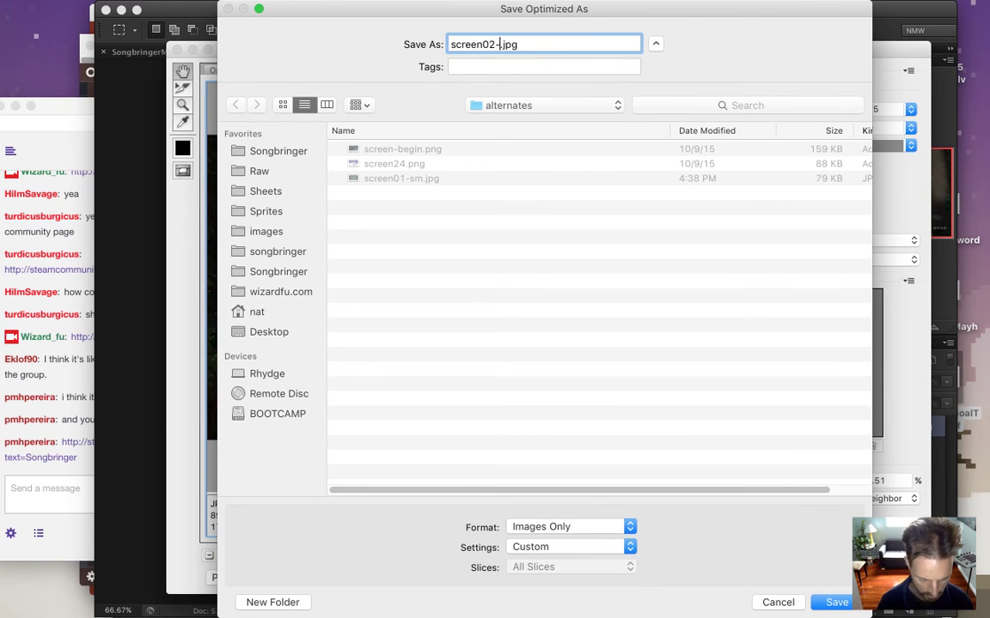
{"action": "key", "text": "Return"}
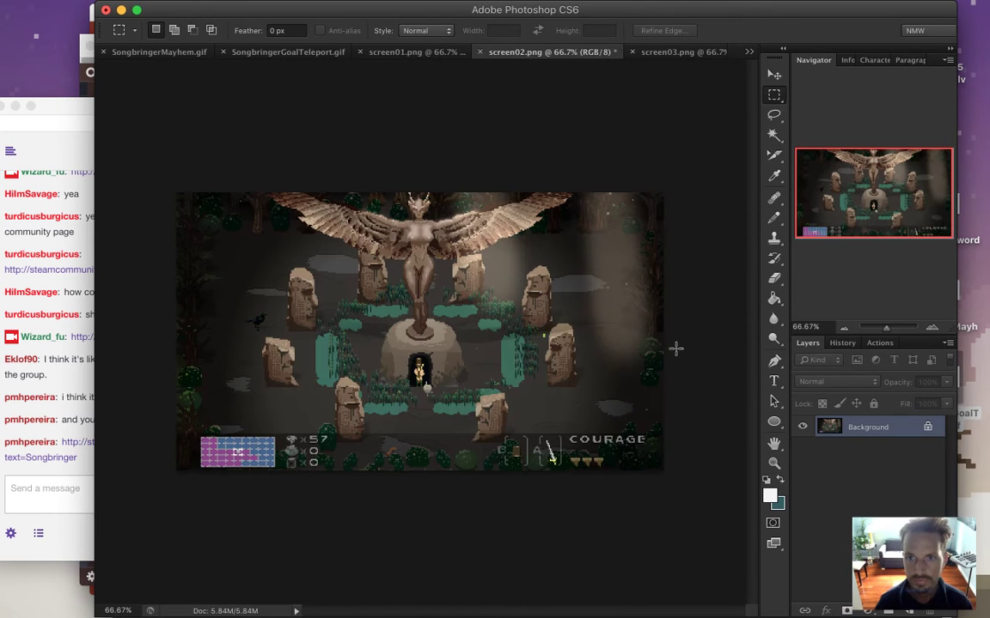
Export screen03.png for the web as a 690 px wide JPEG named screen03-sm.jpg in the alternates folder.
{"action": "left_click", "coordinate": [674, 52]}
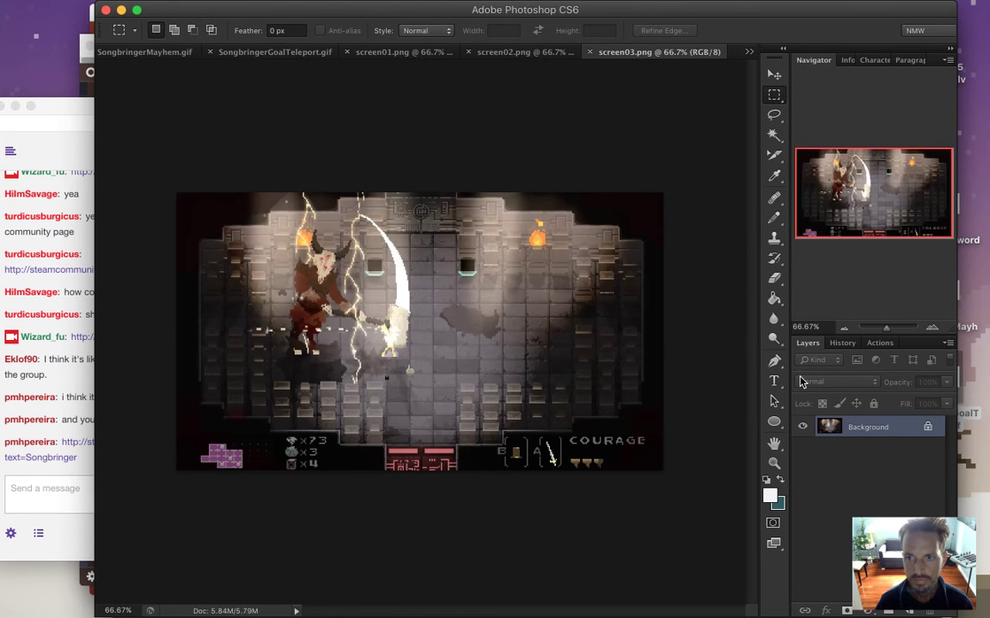
{"action": "key", "text": "super+alt+shift+s"}
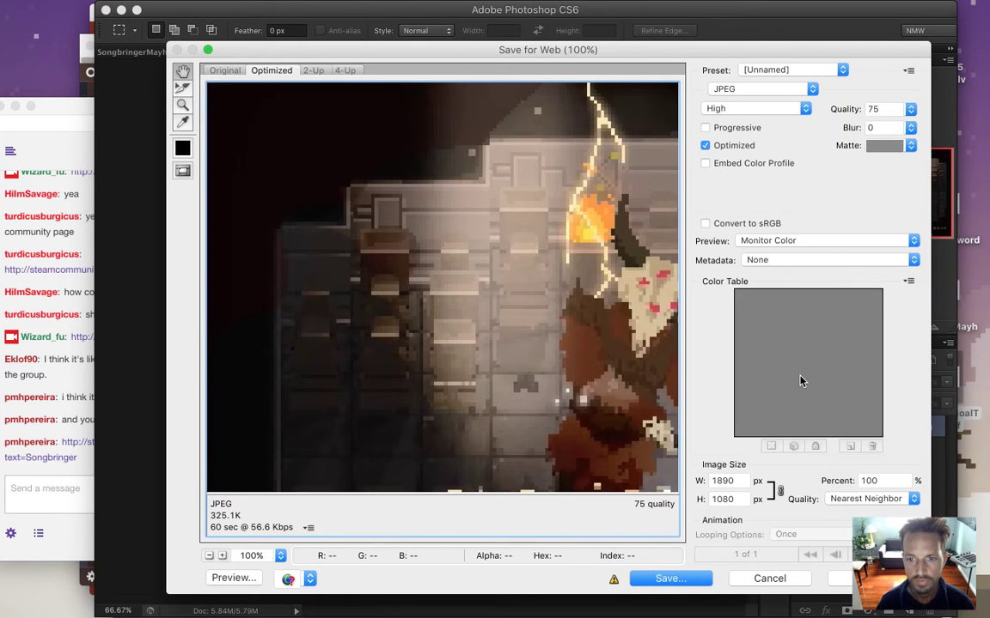
{"action": "type", "text": "9"}
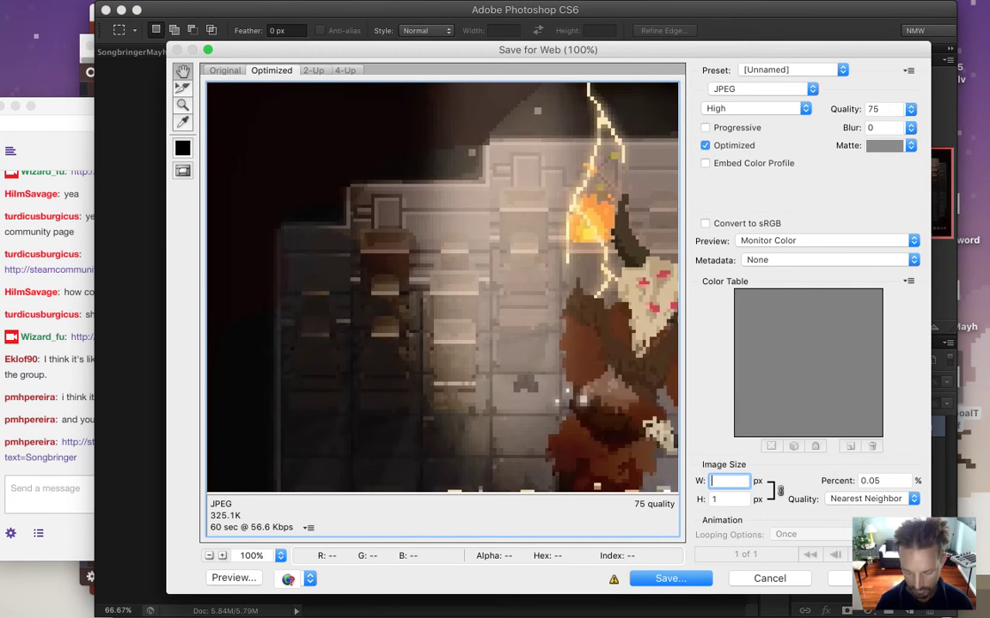
{"action": "type", "text": "90"}
{"action": "key", "text": "Tab"}
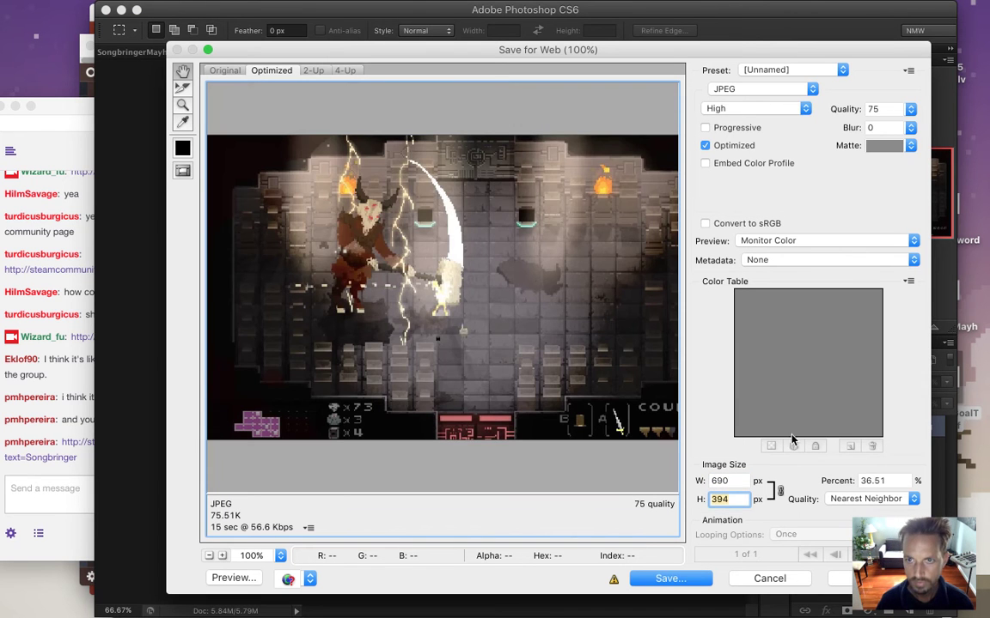
{"action": "left_click", "coordinate": [646, 582]}
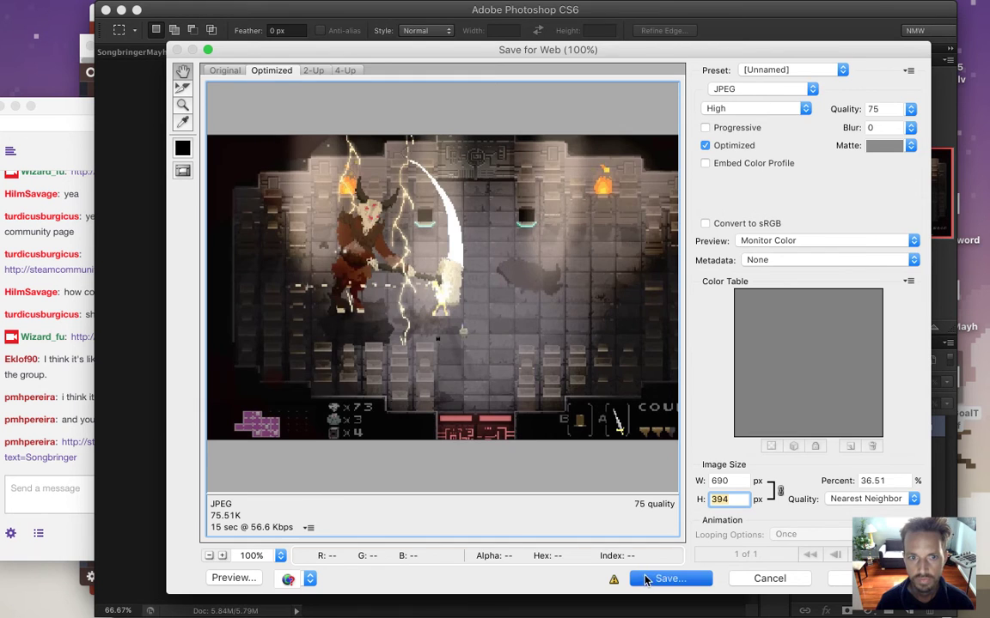
{"action": "key", "text": "Right"}
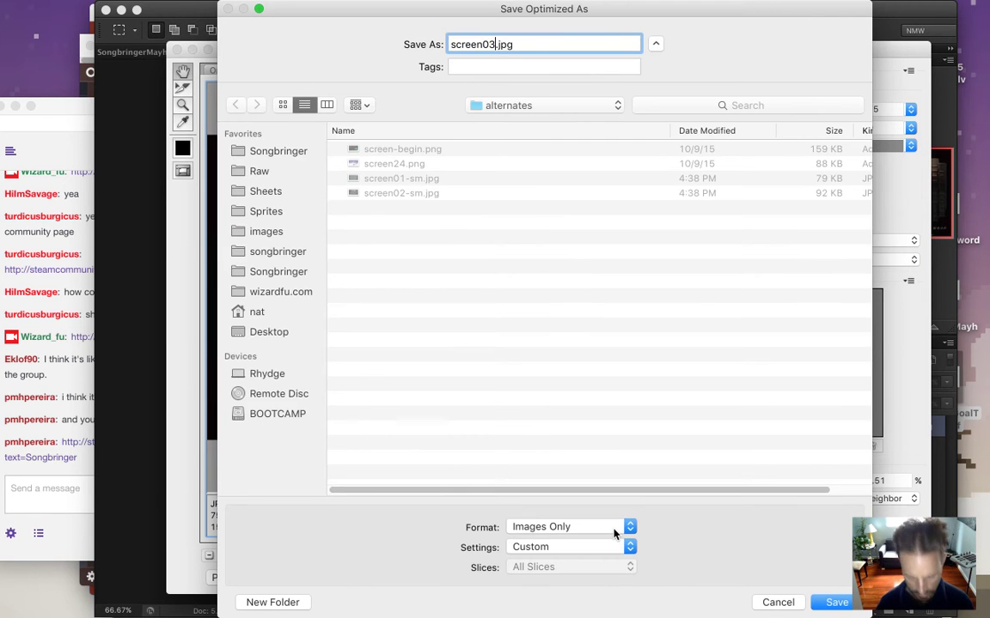
{"action": "type", "text": "-sm"}
{"action": "key", "text": "Return"}
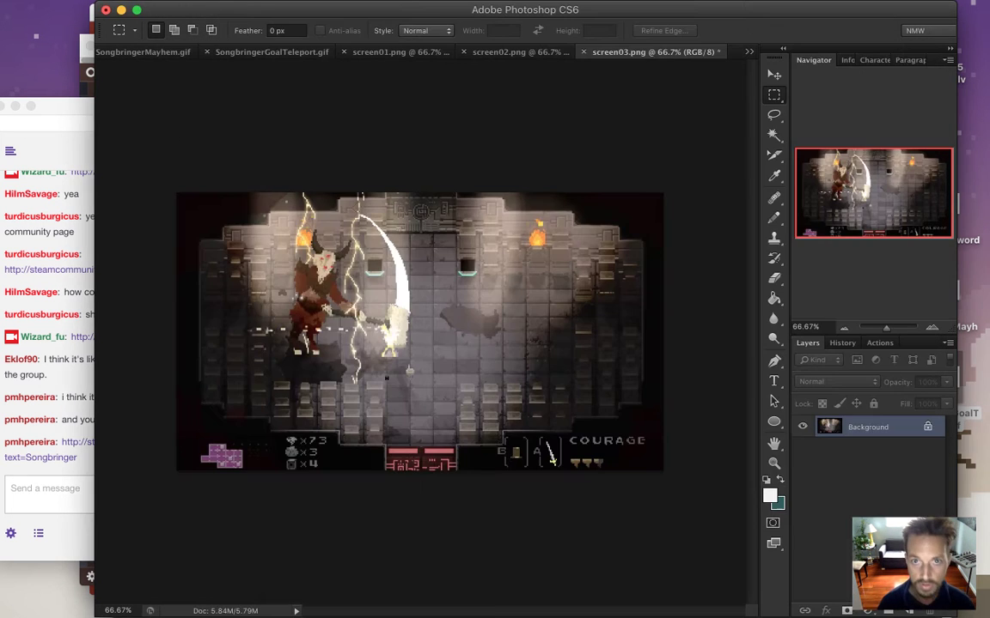
Switch to the website code editor and publish all pending alternates screenshots to the wizardfu.com server.
{"action": "key", "text": "super+Tab"}
{"action": "key", "text": "super+Tab"}
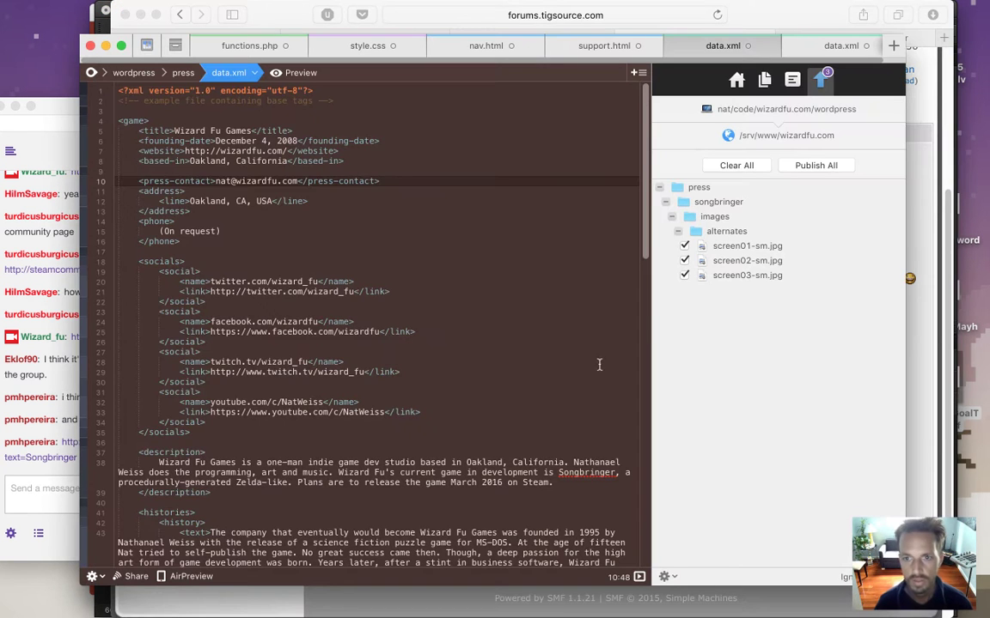
{"action": "left_click", "coordinate": [817, 165]}
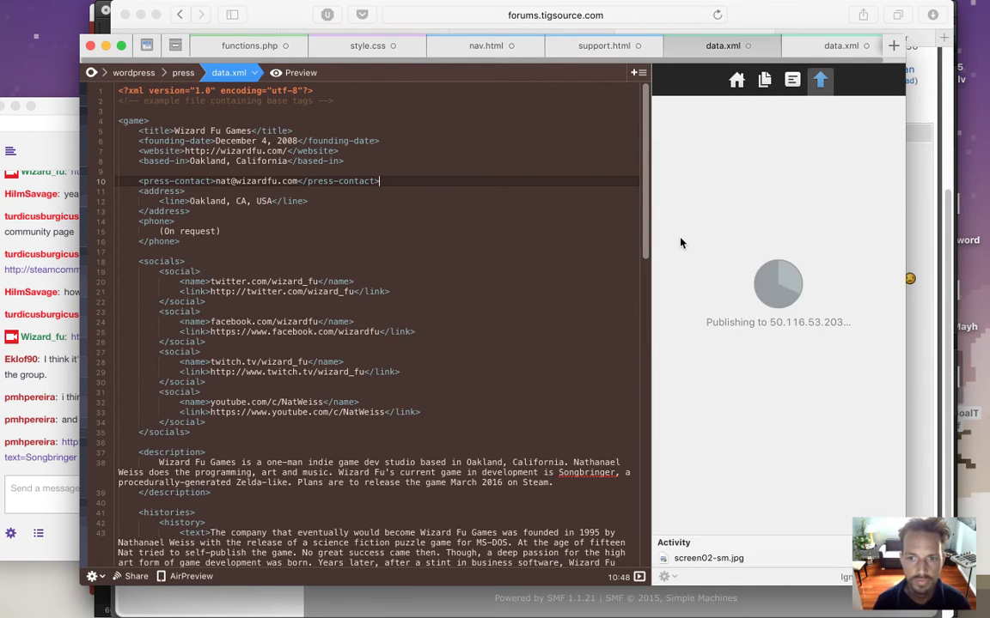
Switch back to Safari and fill in the wizardfu.com press sheet address for songbringer in a new tab.
{"action": "key", "text": "super+Tab"}
{"action": "key", "text": "super+Tab"}
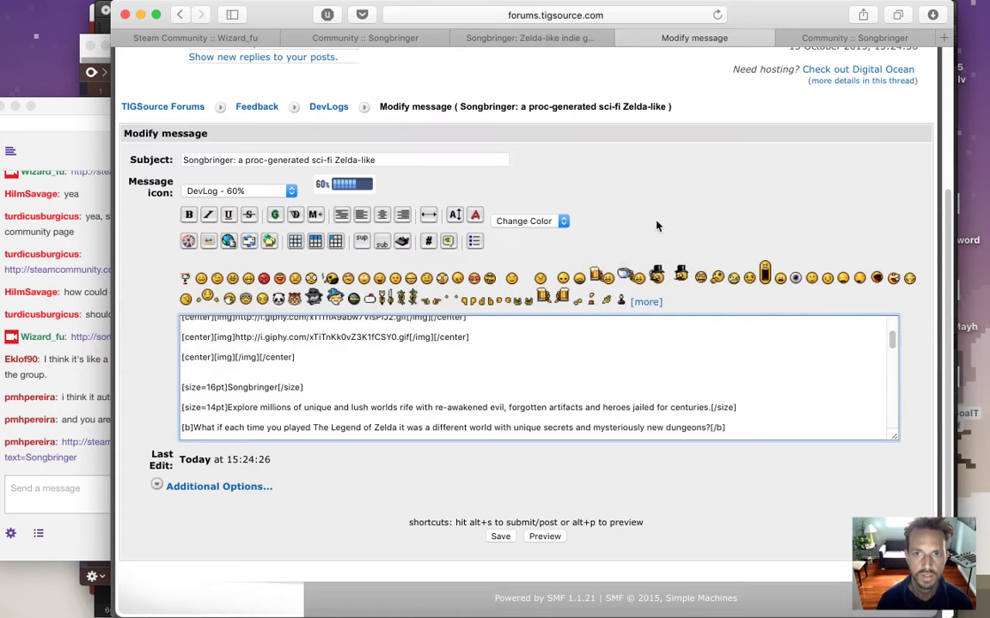
{"action": "key", "text": "super+t"}
{"action": "type", "text": "wizardfu.com/"}
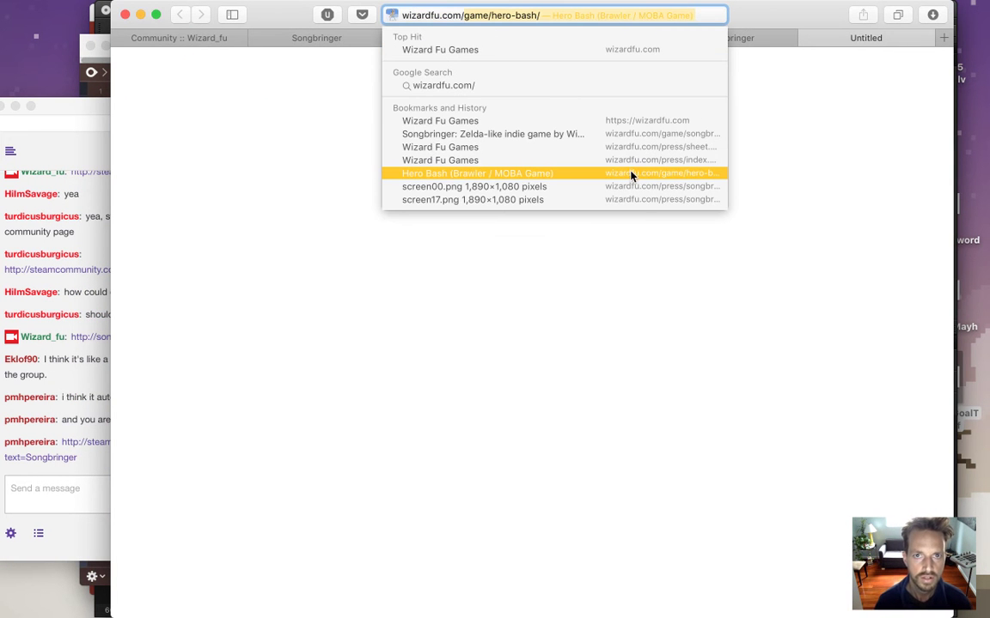
{"action": "type", "text": "as"}
{"action": "key", "text": "BackSpace"}
{"action": "key", "text": "BackSpace"}
{"action": "key", "text": "BackSpace"}
{"action": "type", "text": "pre"}
{"action": "key", "text": "Right"}
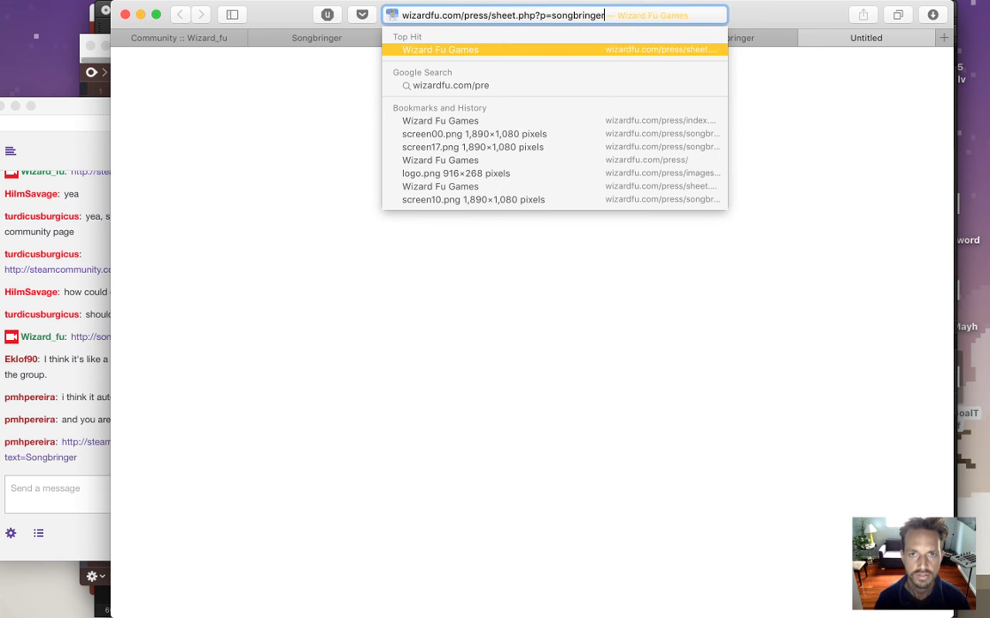
Cut the address back to wizardfu.com/press/ and load songbringer/images/screen00.png instead.
{"action": "key", "text": "BackSpace"}
{"action": "key", "text": "BackSpace"}
{"action": "key", "text": "BackSpace"}
{"action": "key", "text": "BackSpace"}
{"action": "key", "text": "BackSpace"}
{"action": "key", "text": "BackSpace"}
{"action": "key", "text": "BackSpace"}
{"action": "key", "text": "BackSpace"}
{"action": "key", "text": "BackSpace"}
{"action": "key", "text": "BackSpace"}
{"action": "key", "text": "BackSpace"}
{"action": "key", "text": "BackSpace"}
{"action": "key", "text": "BackSpace"}
{"action": "key", "text": "BackSpace"}
{"action": "key", "text": "BackSpace"}
{"action": "key", "text": "BackSpace"}
{"action": "key", "text": "BackSpace"}
{"action": "key", "text": "BackSpace"}
{"action": "key", "text": "BackSpace"}
{"action": "key", "text": "BackSpace"}
{"action": "type", "text": "imag"}
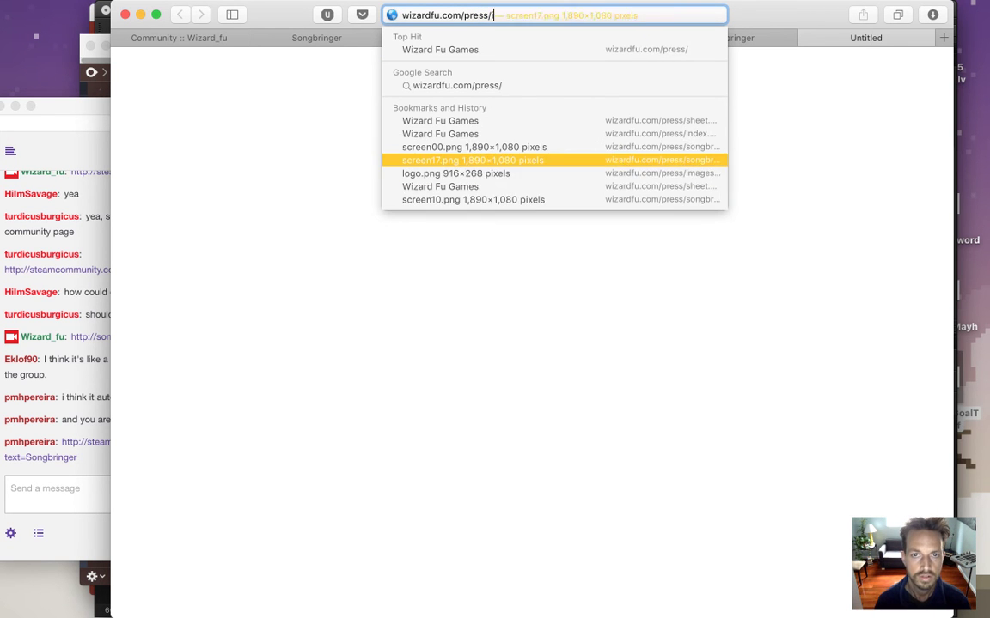
{"action": "key", "text": "BackSpace"}
{"action": "key", "text": "BackSpace"}
{"action": "key", "text": "BackSpace"}
{"action": "key", "text": "BackSpace"}
{"action": "key", "text": "BackSpace"}
{"action": "type", "text": "son"}
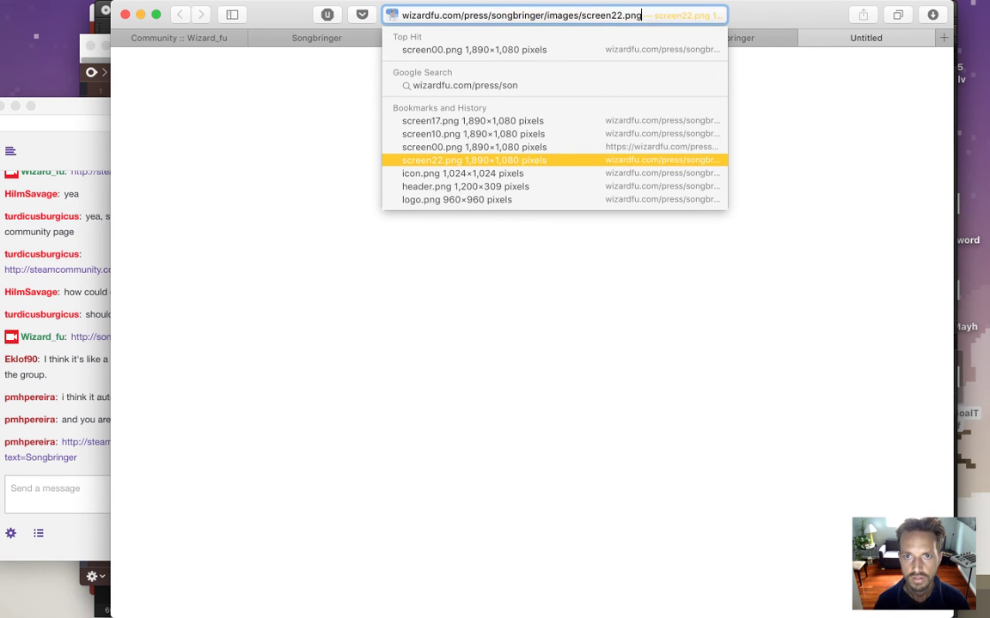
{"action": "type", "text": "g"}
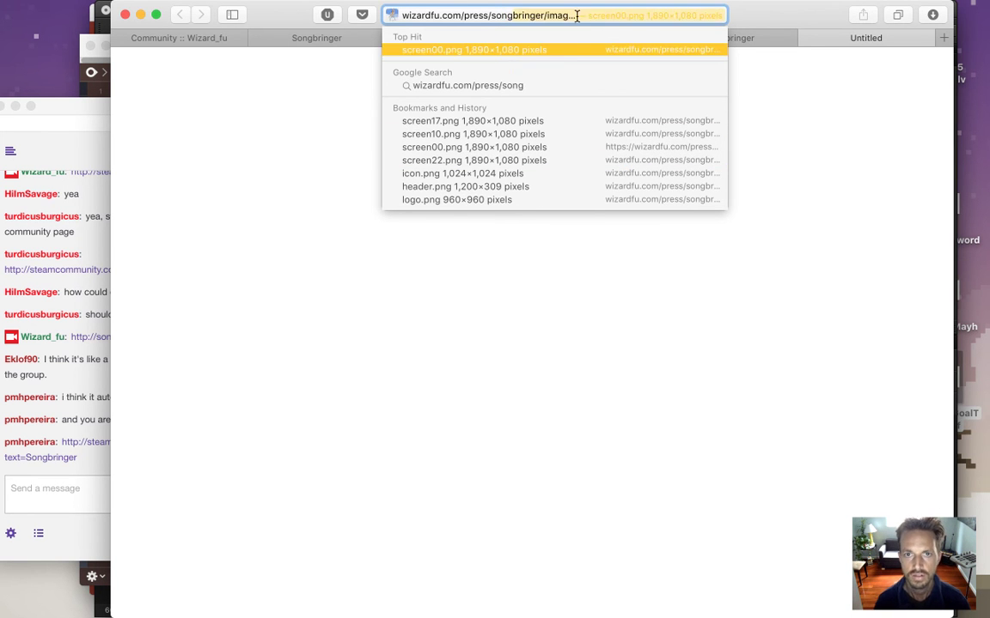
{"action": "key", "text": "Return"}
Change the image address to wizardfu.com/press/songbringer/images/alternates/screen01-sm.jpg and load it.
{"action": "left_click", "coordinate": [634, 17]}
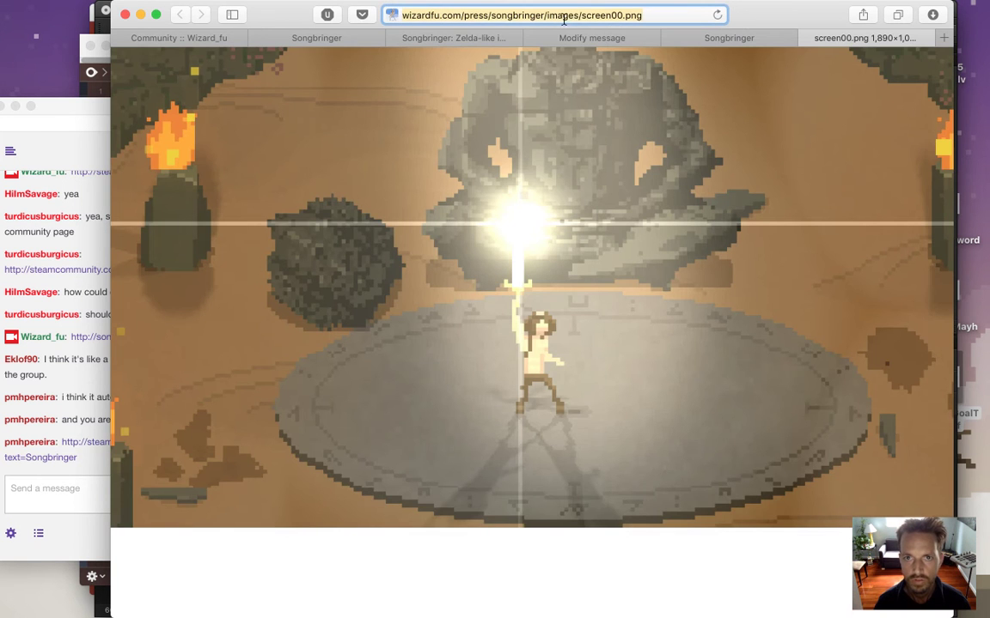
{"action": "left_click", "coordinate": [579, 16]}
{"action": "type", "text": "alternates/"}
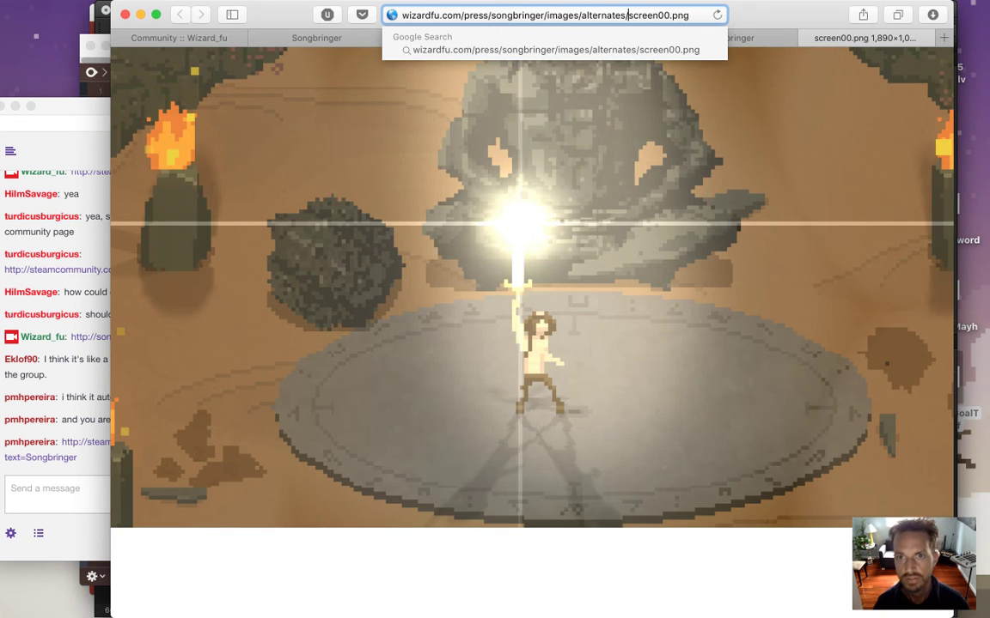
{"action": "key", "text": "BackSpace"}
{"action": "type", "text": "1-sm"}
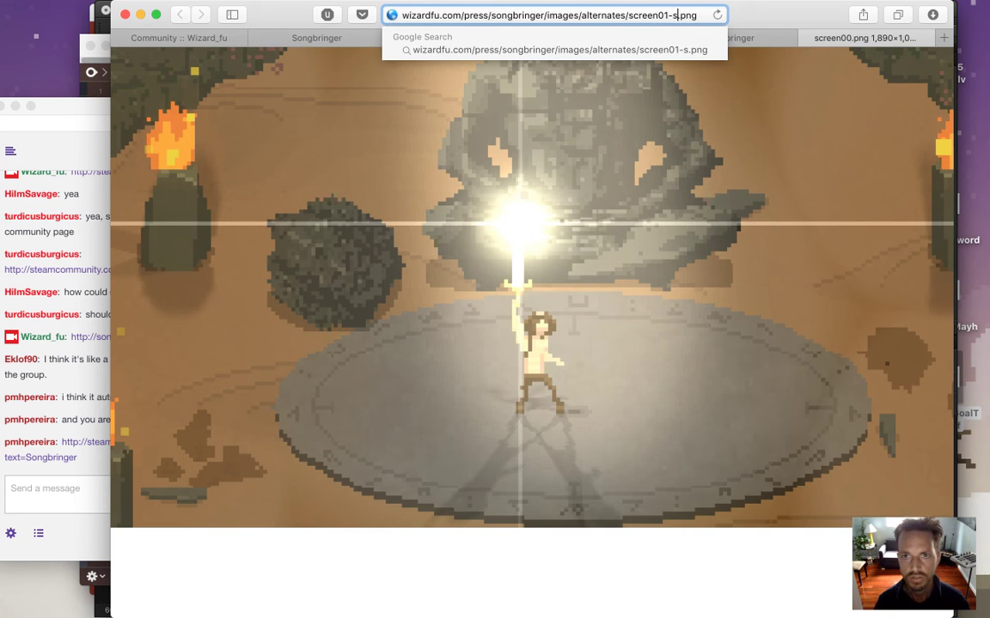
{"action": "key", "text": "Delete"}
{"action": "key", "text": "Delete"}
{"action": "key", "text": "Delete"}
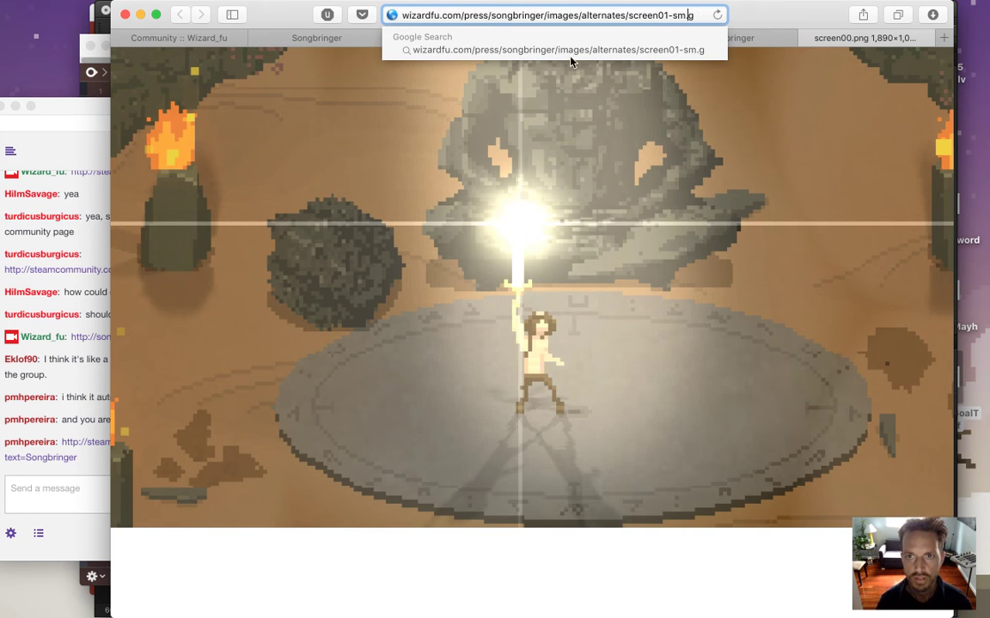
{"action": "type", "text": "jp"}
{"action": "key", "text": "Return"}
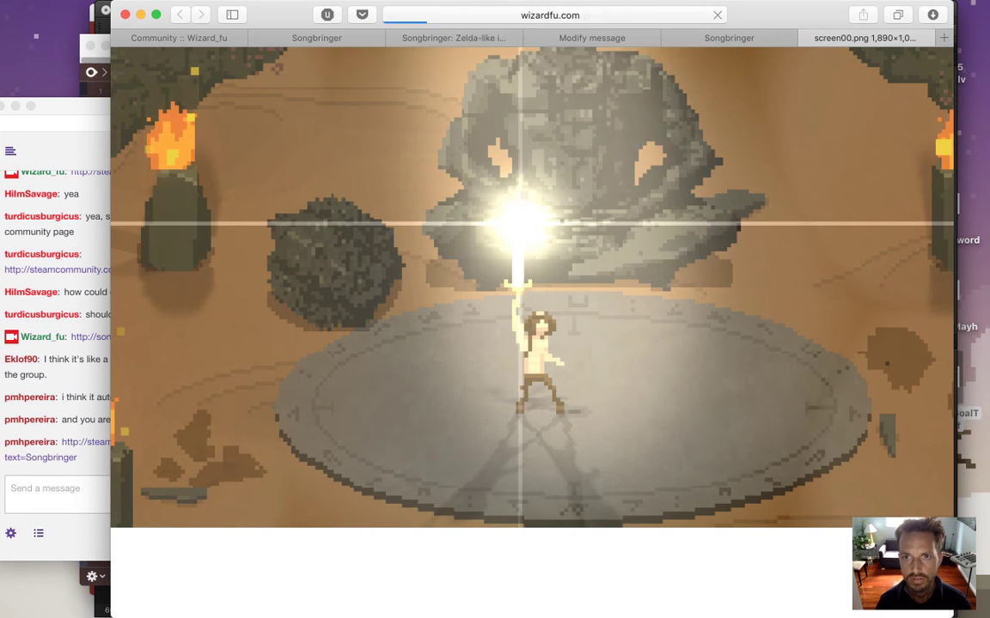
Return to the forum message being modified and paste the screen01-sm.jpg URL on the line below the empty centered image tags.
{"action": "left_click", "coordinate": [728, 38]}
{"action": "left_click", "coordinate": [592, 38]}
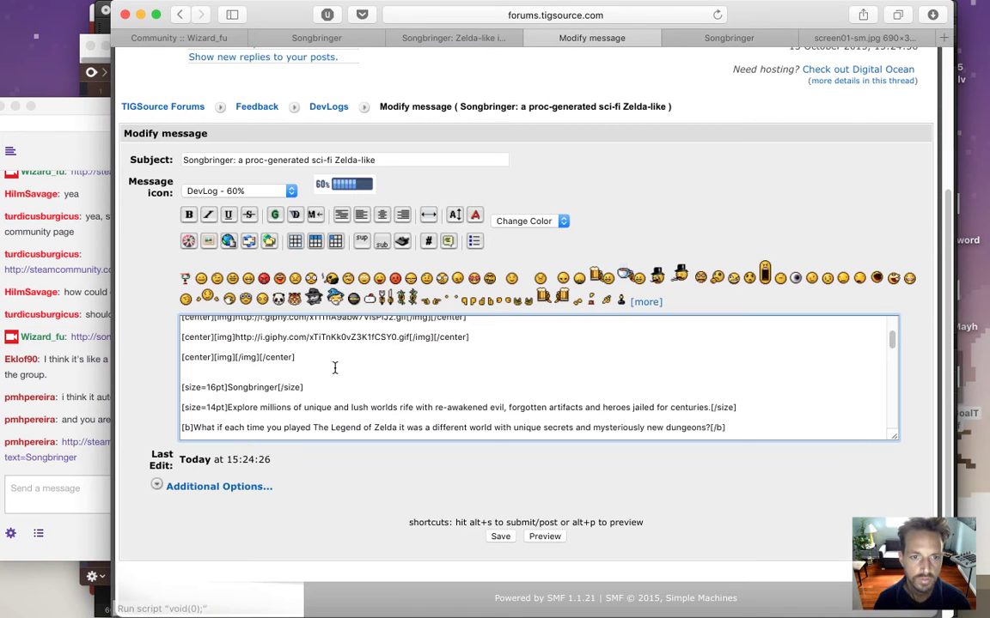
{"action": "type", "text": "http://wizardfu.com/press/songbringer/images/alternates/screen01-sm.jpg"}
{"action": "key", "text": "super+z"}
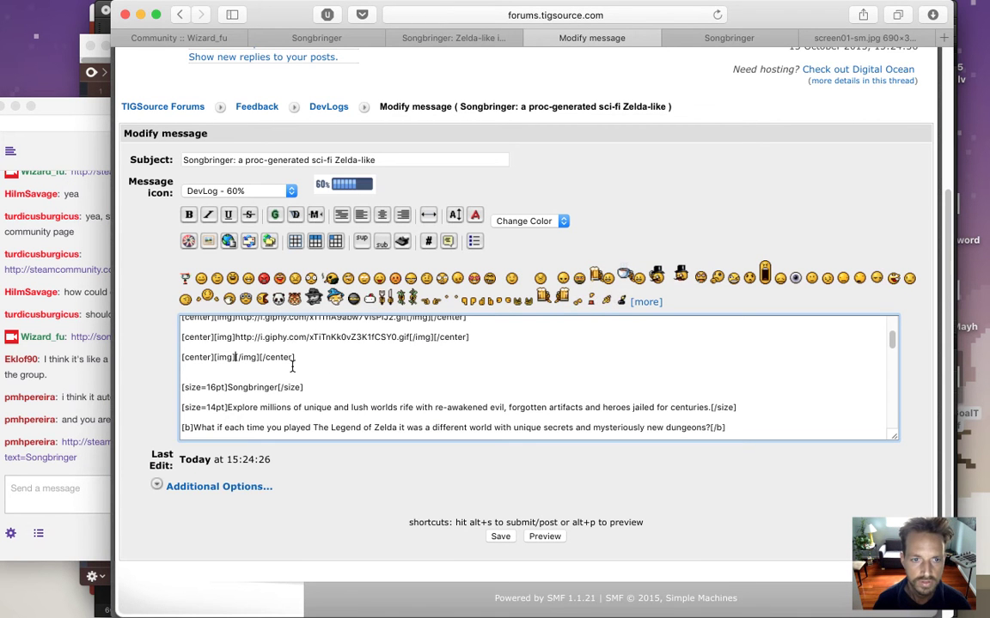
{"action": "key", "text": "Down"}
{"action": "type", "text": "http://wizardfu.com/press/songbringer/images/alternates/screen01-sm.jpg"}
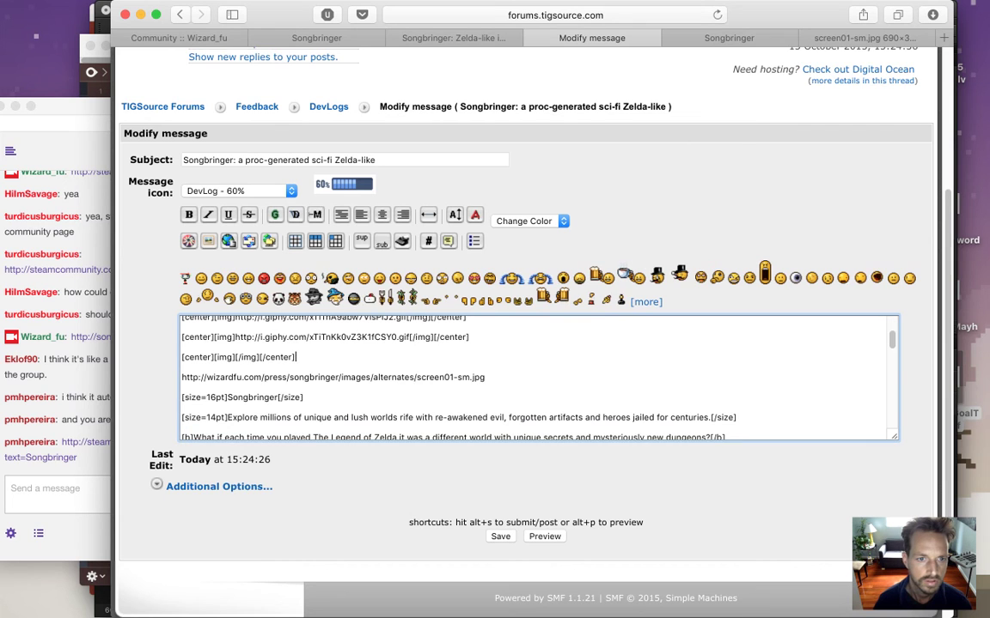
Duplicate the line of empty centered image tags in the message until there are three of them.
{"action": "key", "text": "super+Left"}
{"action": "key", "text": "shift+Up"}
{"action": "key", "text": "super+c"}
{"action": "key", "text": "Right"}
{"action": "key", "text": "Return"}
{"action": "key", "text": "super+v"}
{"action": "key", "text": "super+v"}
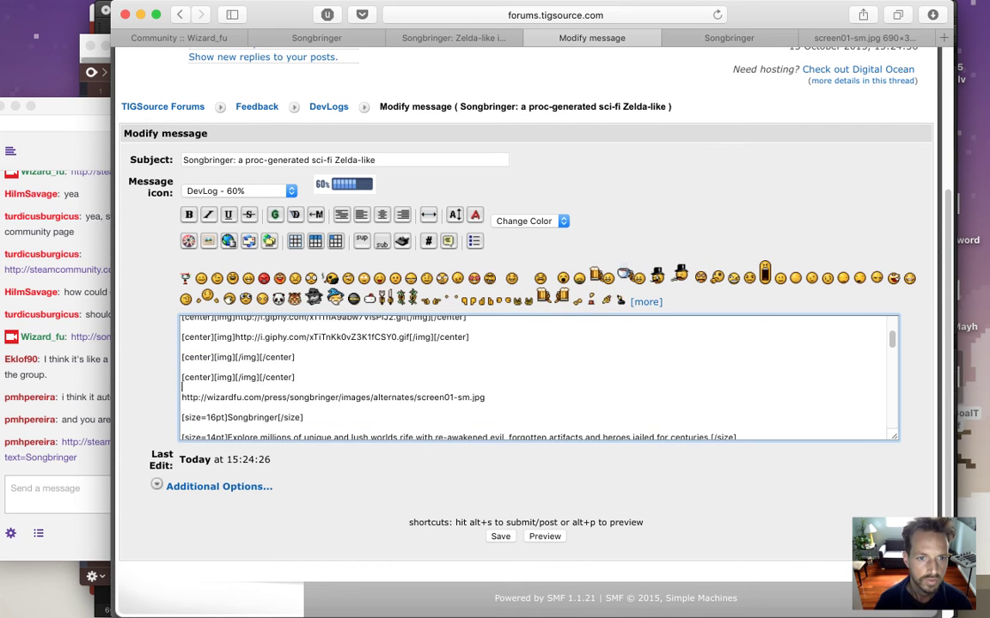
Move the screen01-sm.jpg URL from its own line into the first pair of empty centered image tags.
{"action": "key", "text": "Up"}
{"action": "key", "text": "Return"}
{"action": "key", "text": "super+shift+Right"}
{"action": "key", "text": "super+x"}
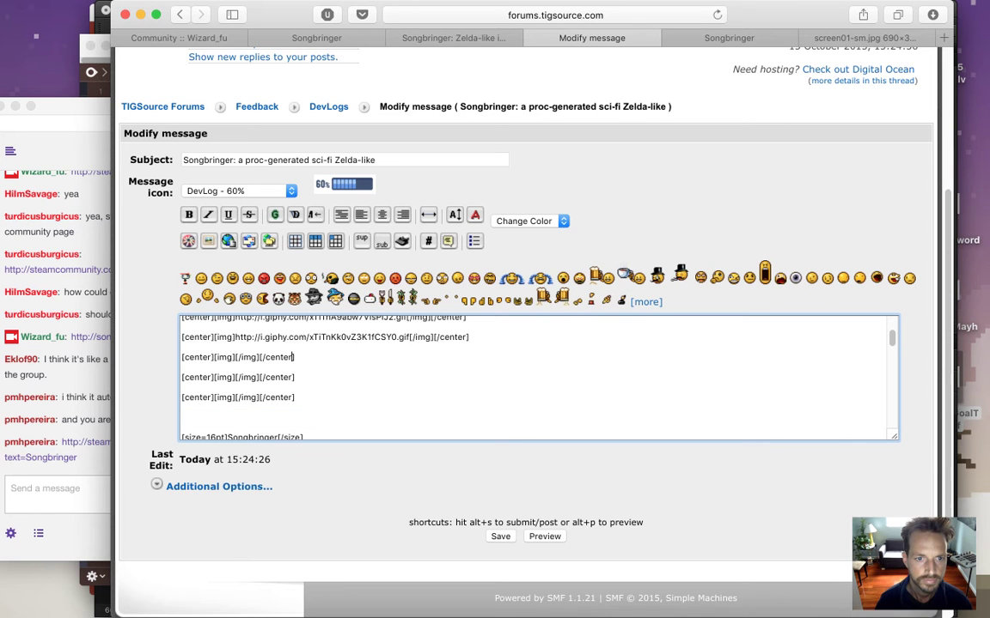
{"action": "left_click", "coordinate": [235, 357]}
{"action": "key", "text": "super+v"}
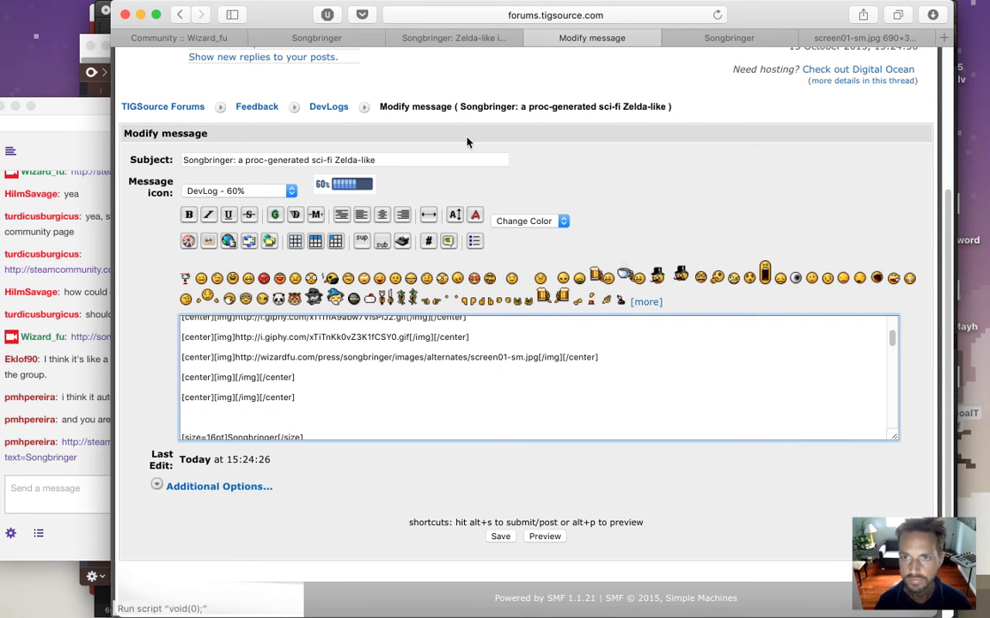
Close the browser tab showing screen01-sm.jpg and return to the forum message being modified.
{"action": "left_click", "coordinate": [830, 41]}
{"action": "left_click", "coordinate": [806, 38]}
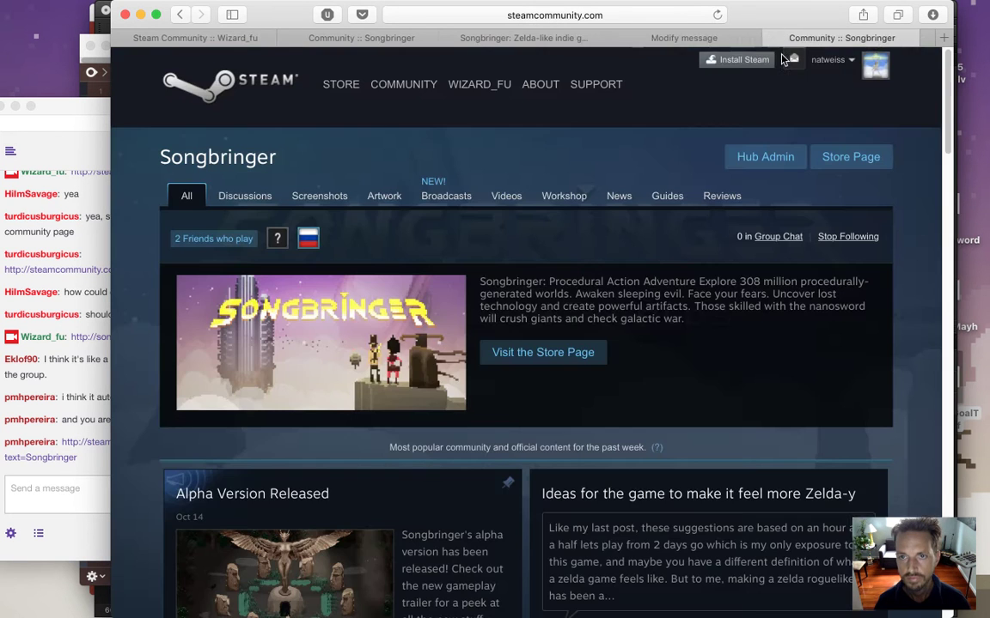
{"action": "left_click", "coordinate": [704, 38]}
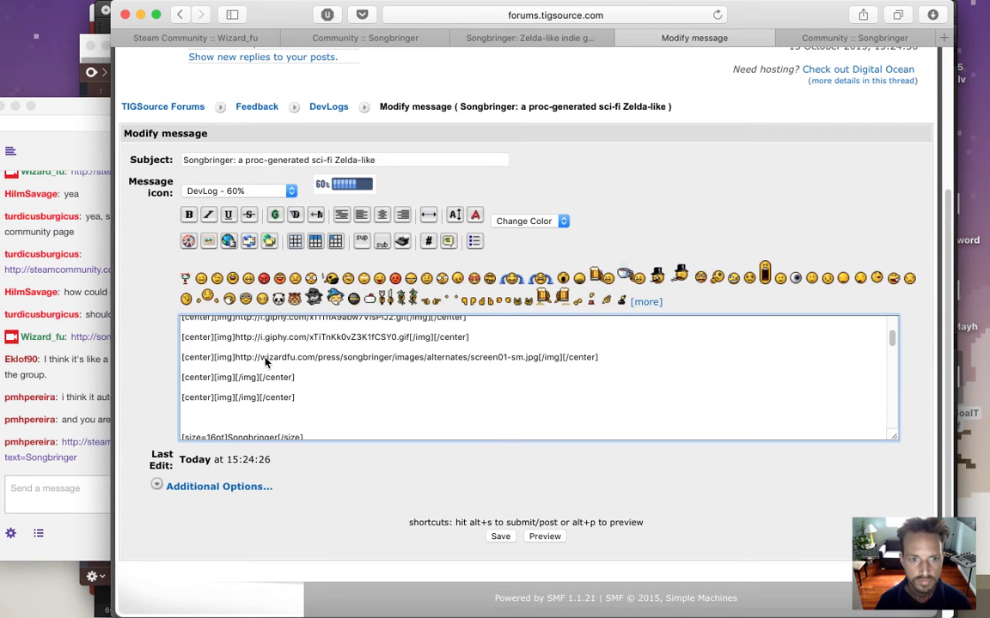
Paste the image URL into the second and third image tags, renaming the files to screen02-sm.jpg and screen03-sm.jpg respectively.
{"action": "left_click", "coordinate": [234, 377]}
{"action": "key", "text": "super+v"}
{"action": "left_click", "coordinate": [235, 397]}
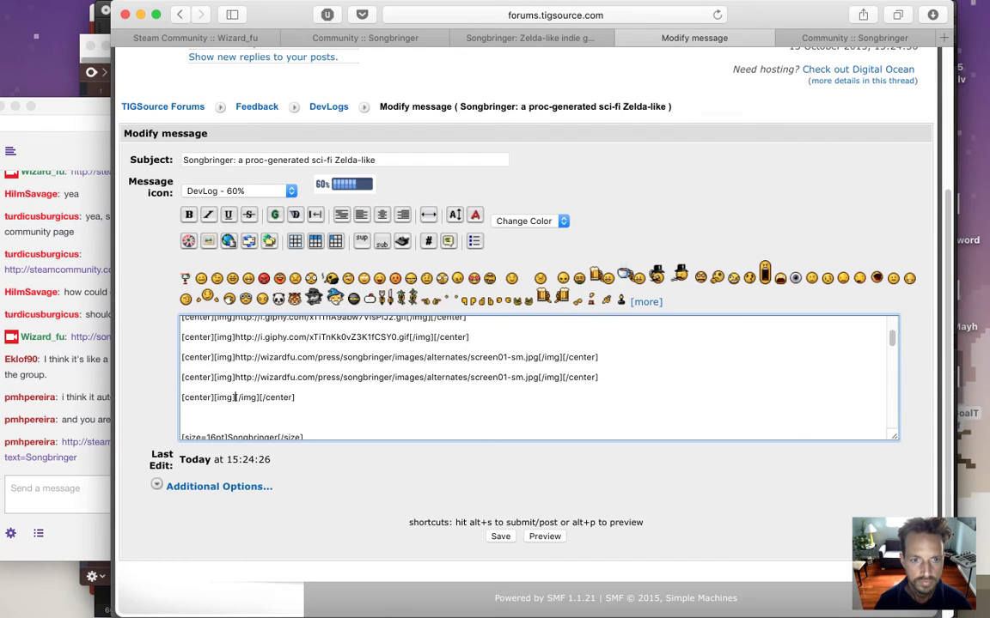
{"action": "key", "text": "super+v"}
{"action": "key", "text": "Delete"}
{"action": "type", "text": "3"}
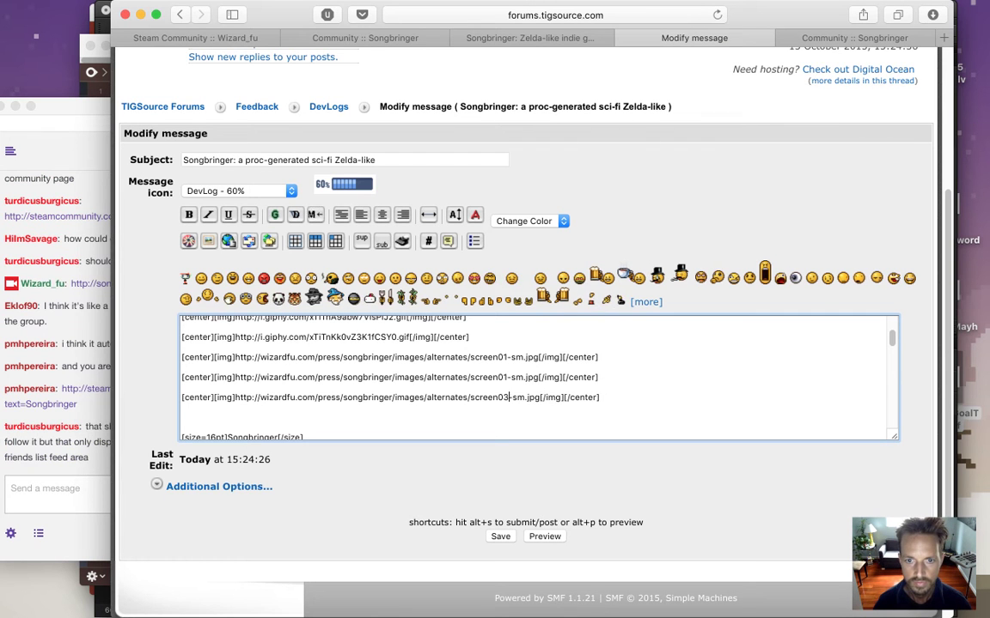
{"action": "key", "text": "Up"}
{"action": "key", "text": "Delete"}
{"action": "type", "text": "2"}
Remove the extra blank line below the screen03-sm.jpg image and preview the post.
{"action": "left_click", "coordinate": [349, 408]}
{"action": "key", "text": "Delete"}
{"action": "left_click", "coordinate": [543, 537]}
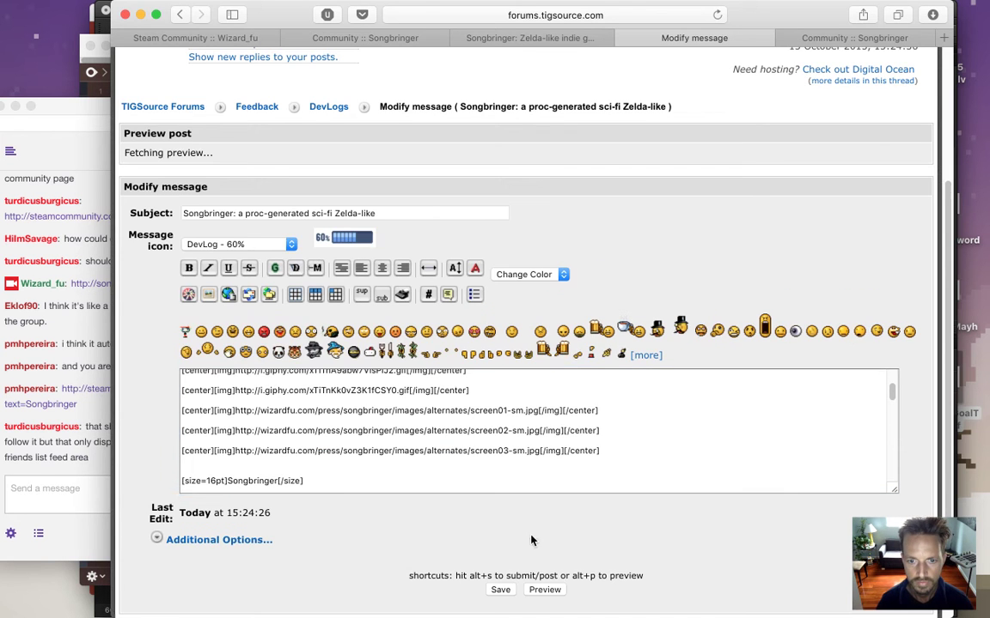
Switch to the Twitch chat window to read the latest viewer message, and return to the forum page in Safari.
{"action": "left_click", "coordinate": [90, 433]}
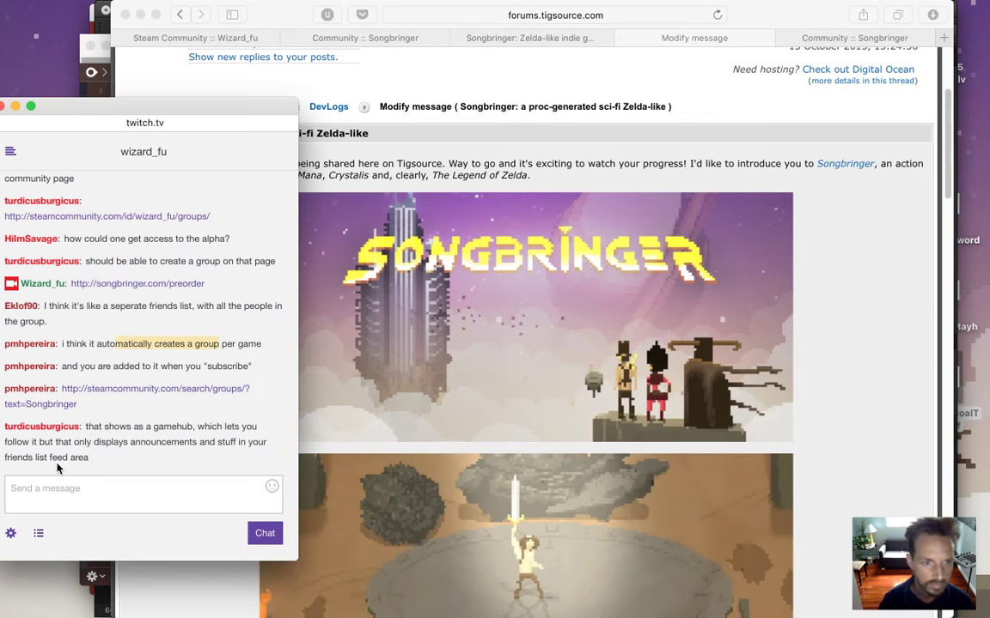
{"action": "triple_click", "coordinate": [98, 427]}
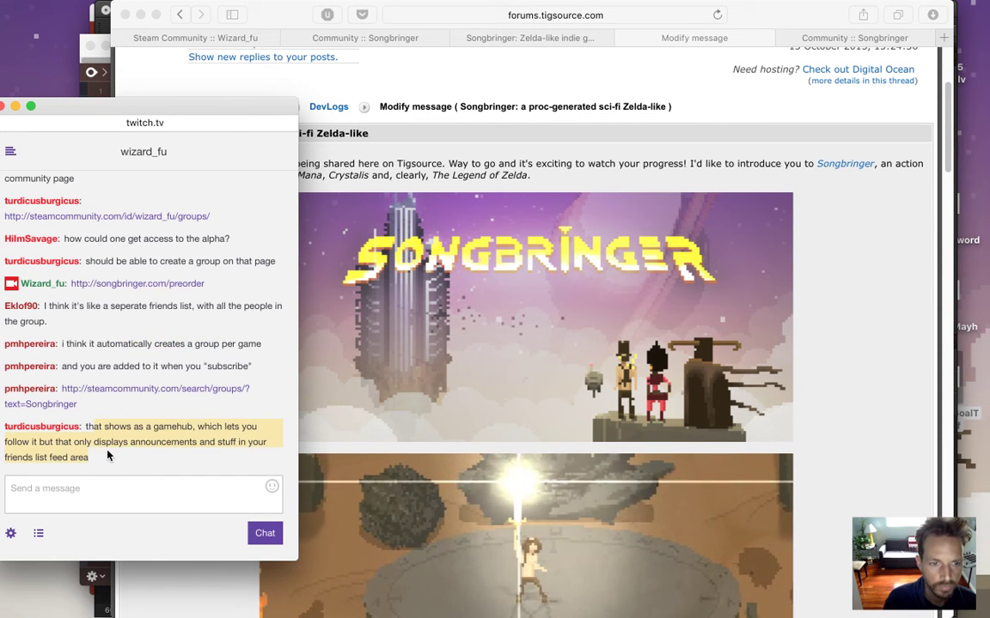
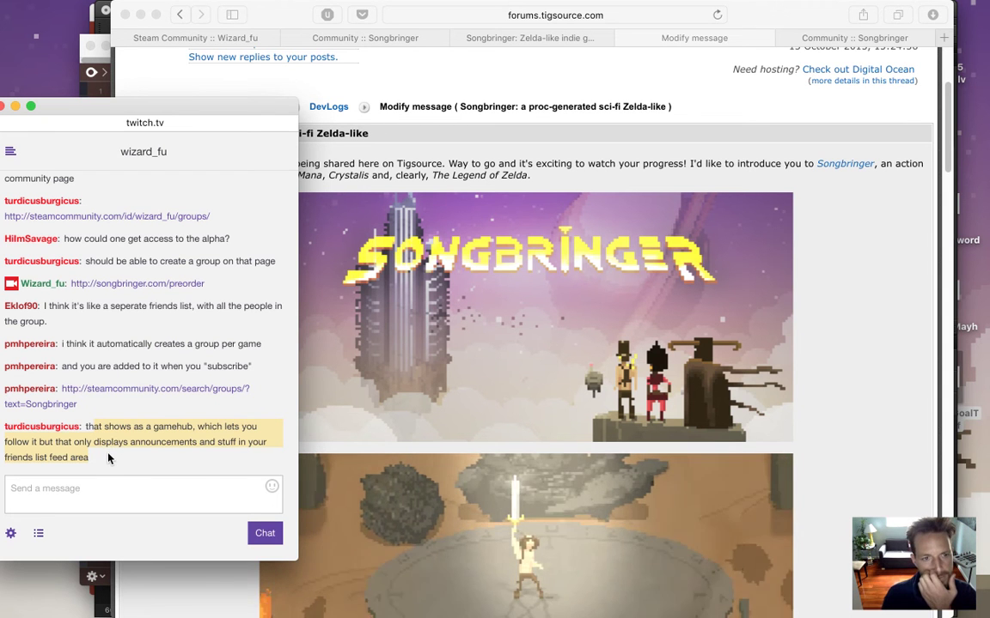
{"action": "left_click", "coordinate": [857, 419]}
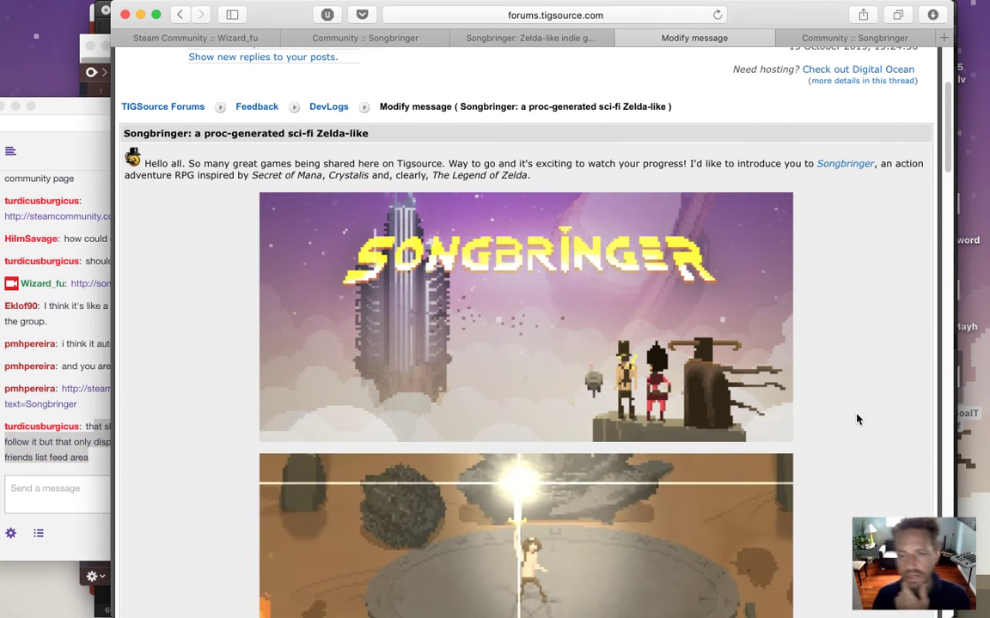
Review the images and the Songbringer and Procedurally Generated text in the post preview.
{"action": "left_click_drag", "start_coordinate": [944, 139], "coordinate": [923, 372]}
{"action": "scroll", "coordinate": [923, 372], "scroll_direction": "down", "scroll_amount": 10}
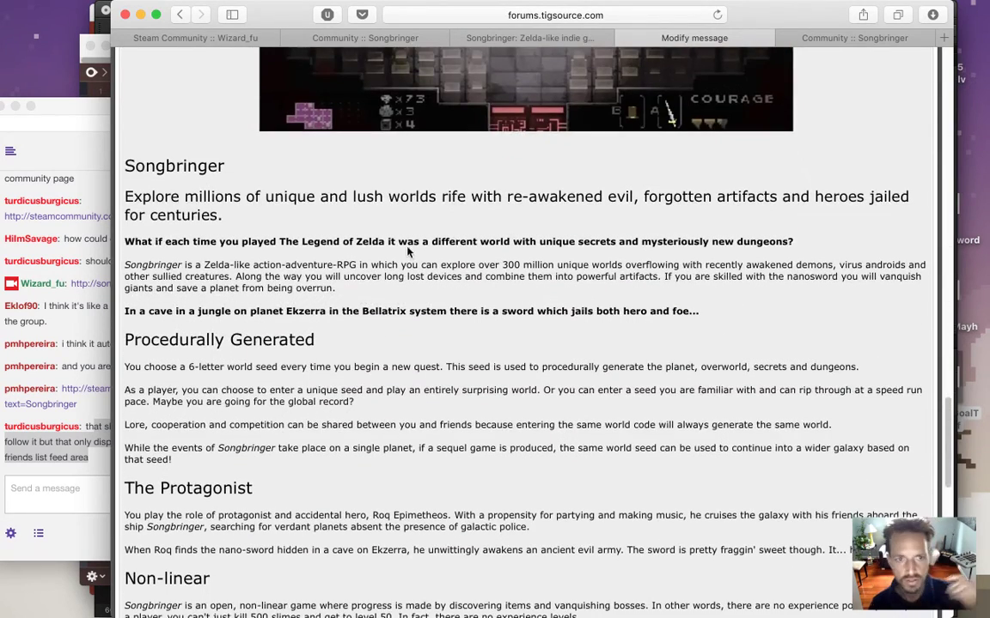
{"action": "left_click_drag", "start_coordinate": [135, 163], "coordinate": [691, 481]}
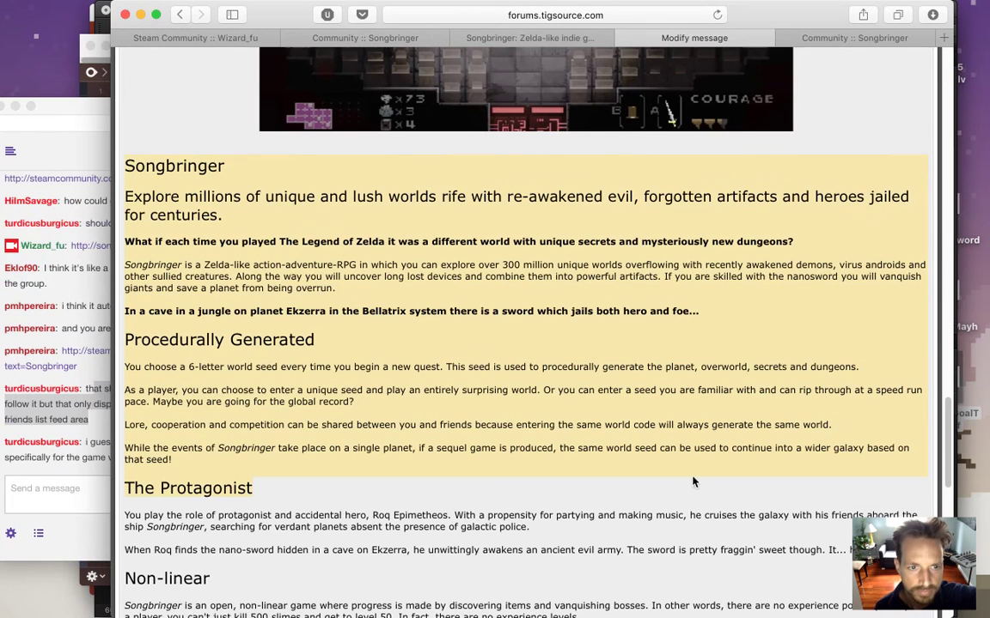
{"action": "left_click", "coordinate": [780, 348]}
Read the newest message in the Twitch chat and go back to the post preview in Safari.
{"action": "left_click", "coordinate": [73, 400]}
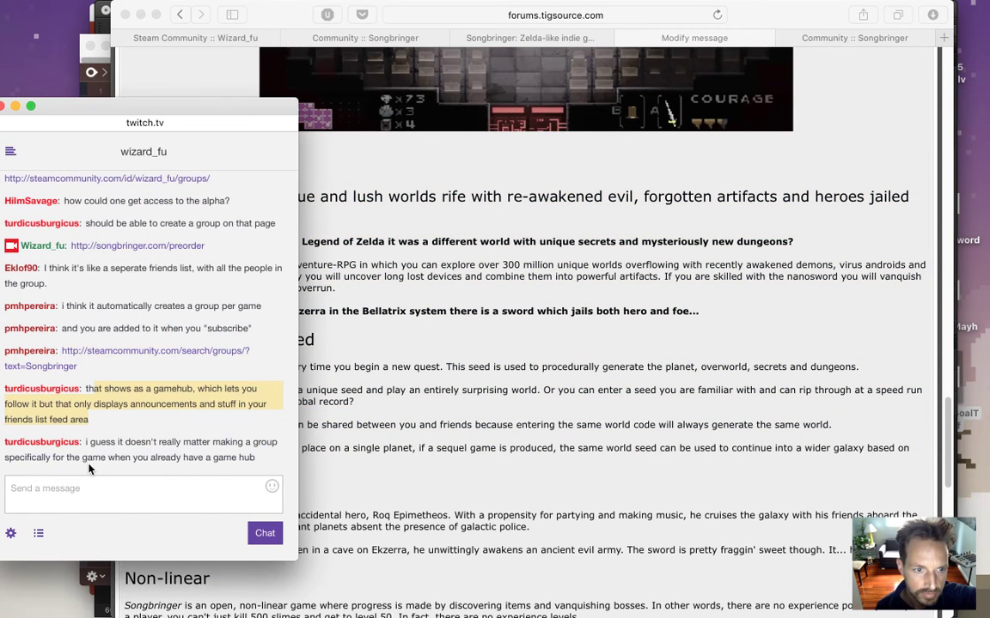
{"action": "left_click_drag", "start_coordinate": [85, 443], "coordinate": [183, 460]}
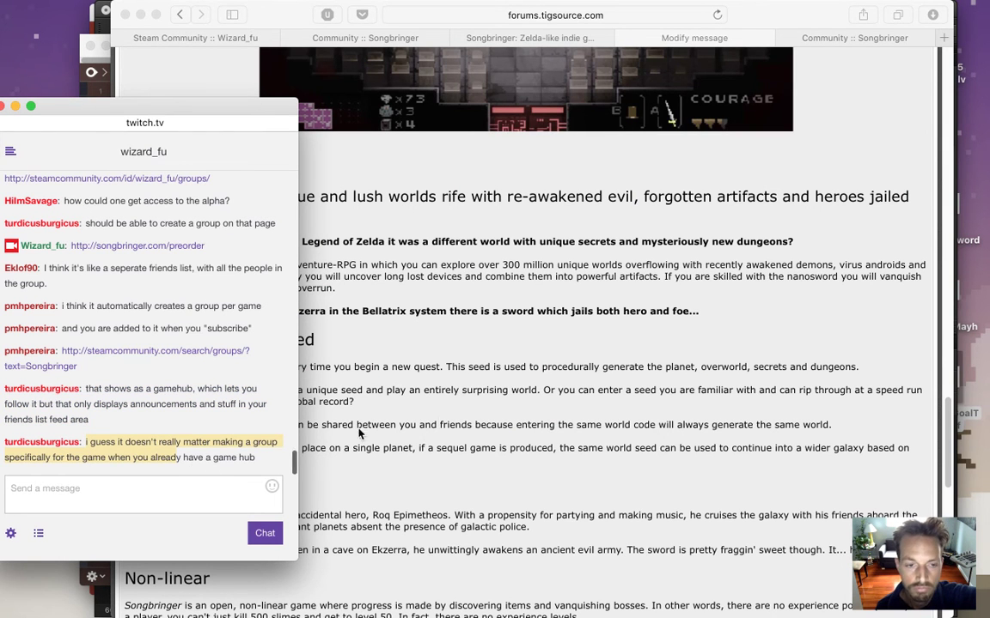
{"action": "left_click", "coordinate": [483, 360]}
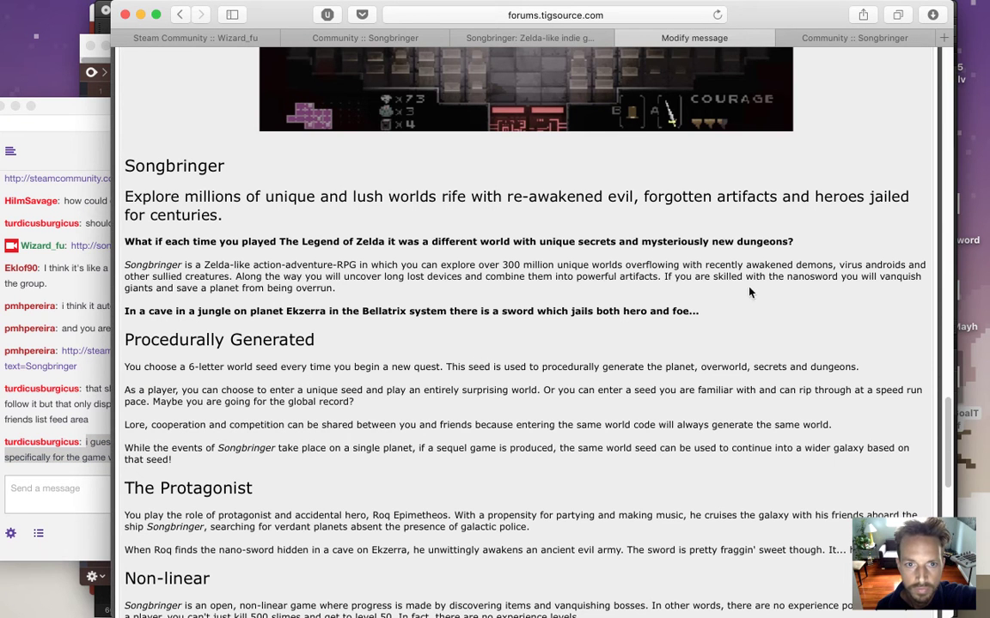
Review the remaining sections of the post preview through the Links list, ending at the message editor.
{"action": "scroll", "coordinate": [946, 440], "scroll_direction": "down", "scroll_amount": 1}
{"action": "left_click_drag", "start_coordinate": [947, 440], "coordinate": [944, 502]}
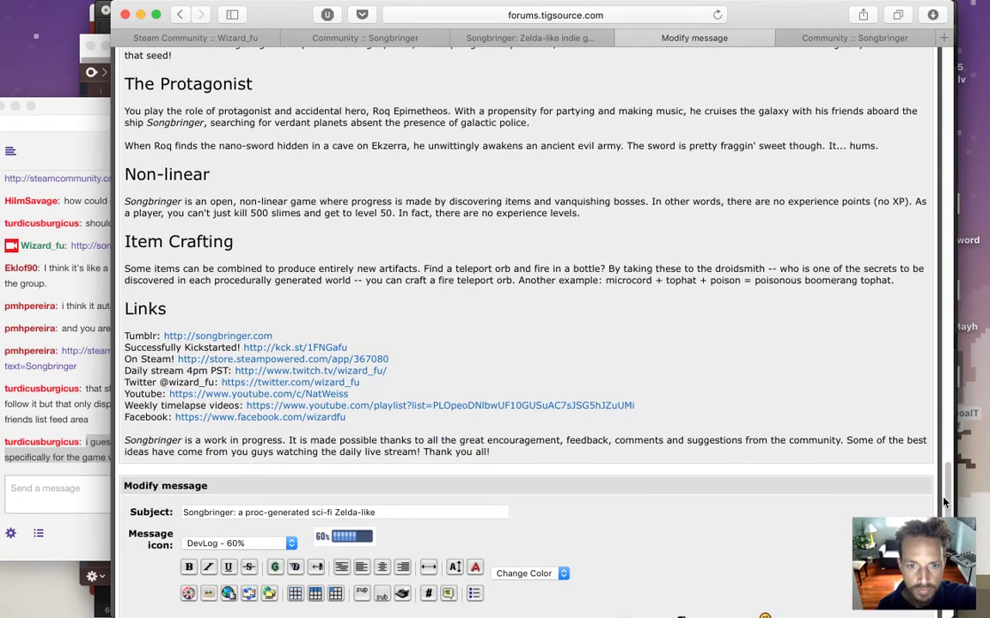
{"action": "scroll", "coordinate": [759, 229], "scroll_direction": "up", "scroll_amount": 10}
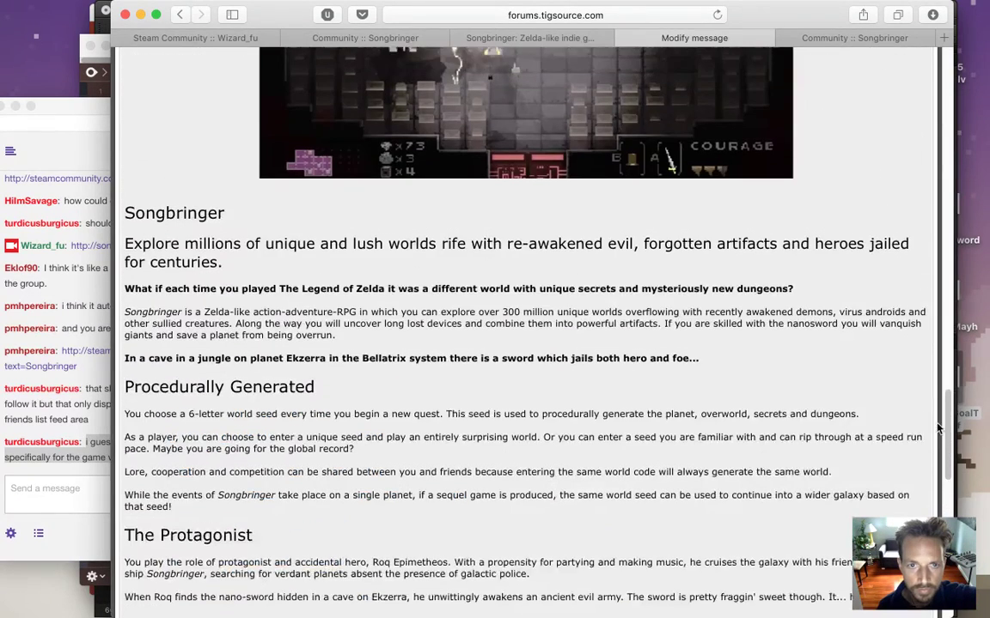
{"action": "left_click_drag", "start_coordinate": [949, 449], "coordinate": [941, 611]}
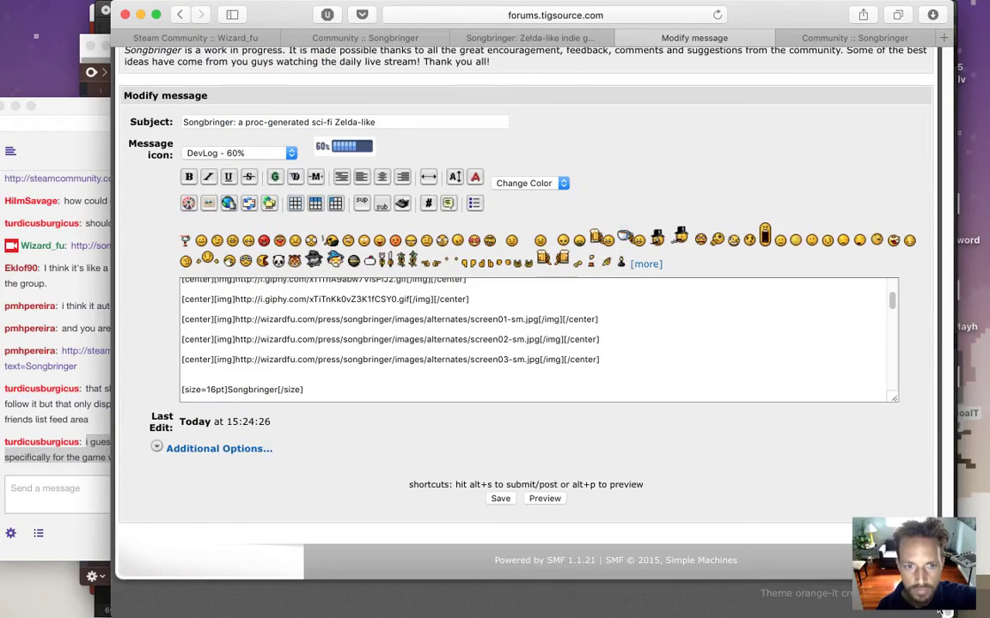
On songbringer.com, select and copy the description from the Procedural Action Adventure heading through the Pre-order link.
{"action": "left_click", "coordinate": [532, 34]}
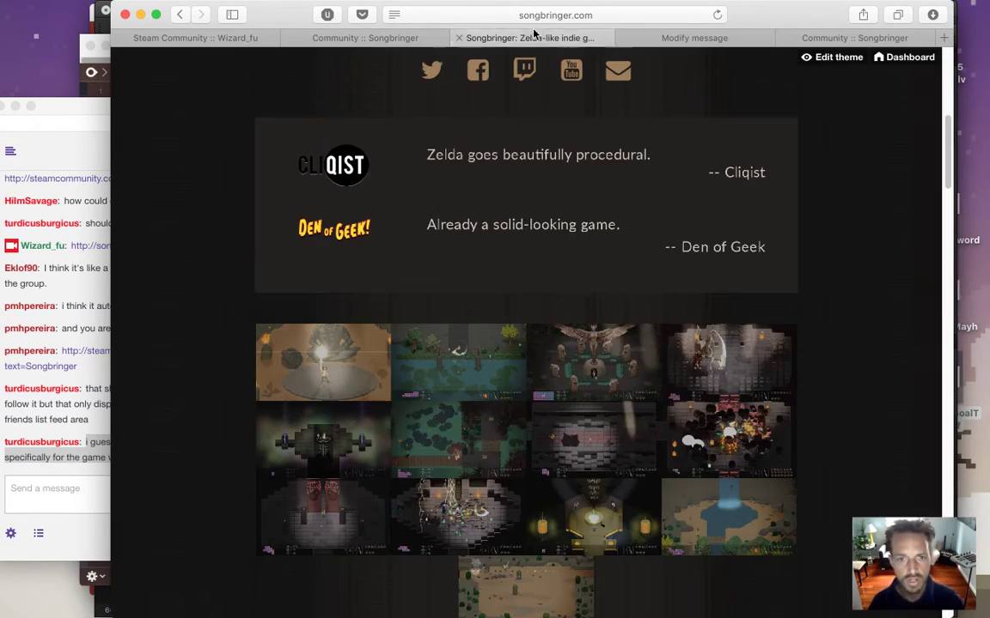
{"action": "left_click_drag", "start_coordinate": [949, 176], "coordinate": [949, 309]}
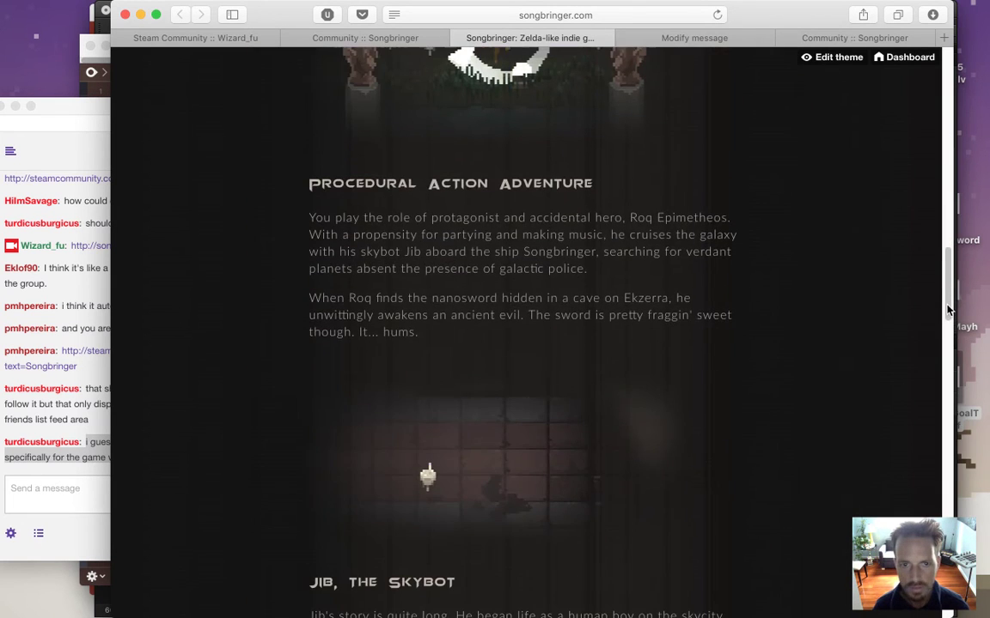
{"action": "left_click_drag", "start_coordinate": [309, 183], "coordinate": [650, 604]}
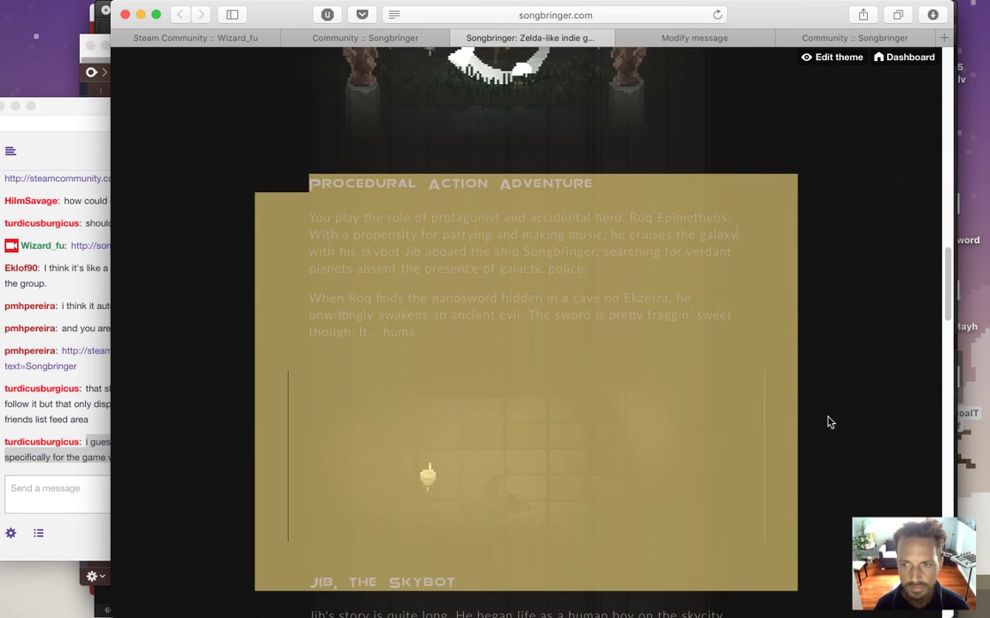
{"action": "left_click", "coordinate": [944, 292]}
{"action": "scroll", "coordinate": [945, 292], "scroll_direction": "down", "scroll_amount": 20}
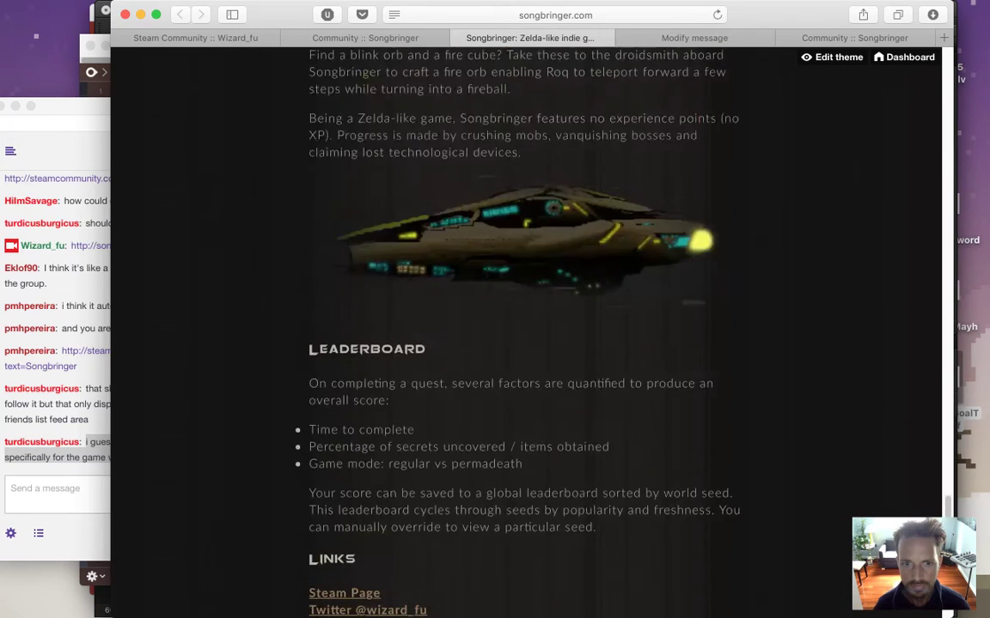
{"action": "left_click", "coordinate": [401, 447], "text": "shift"}
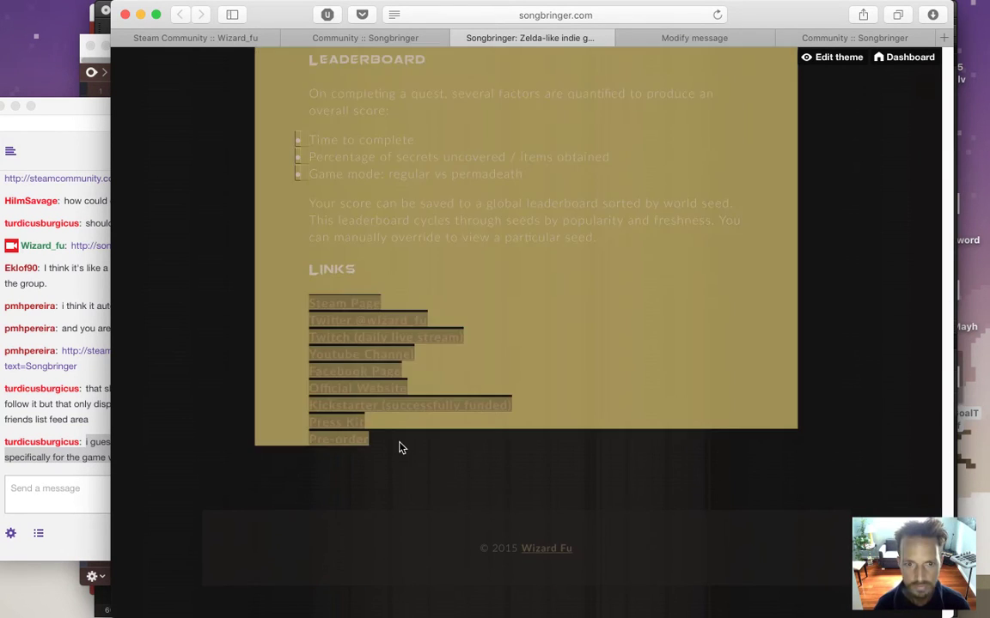
Return to the forum message and close the extra Songbringer Steam community tab.
{"action": "left_click", "coordinate": [831, 41]}
{"action": "left_click", "coordinate": [694, 37]}
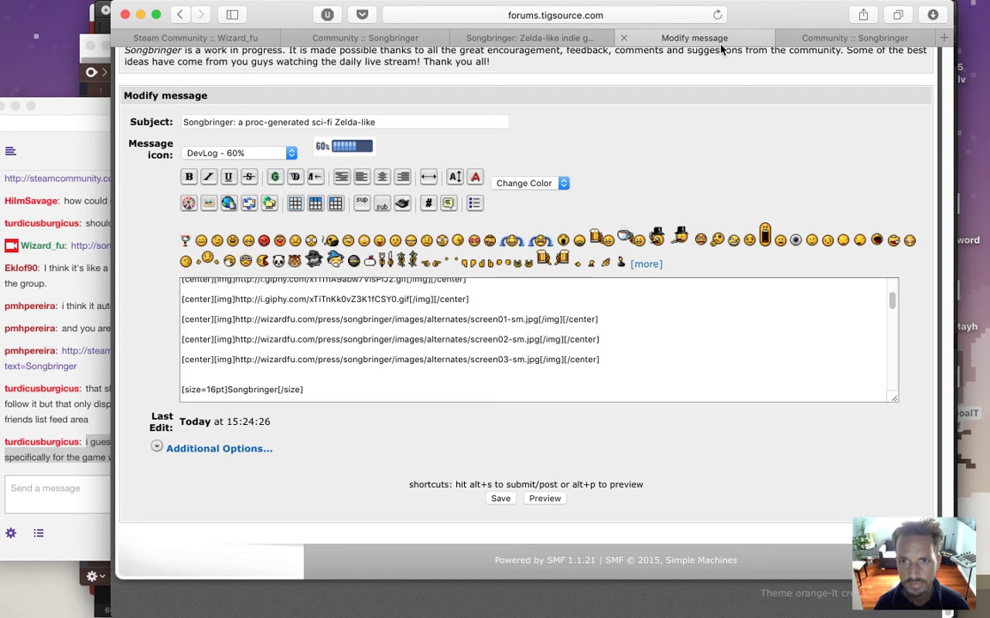
{"action": "left_click", "coordinate": [786, 38]}
Open up blank lines below the [size=16pt]Songbringer[/size] heading in the message and paste the copied website description there.
{"action": "left_click", "coordinate": [347, 379]}
{"action": "key", "text": "Down"}
{"action": "key", "text": "Down"}
{"action": "key", "text": "Down"}
{"action": "key", "text": "Down"}
{"action": "key", "text": "Down"}
{"action": "key", "text": "Down"}
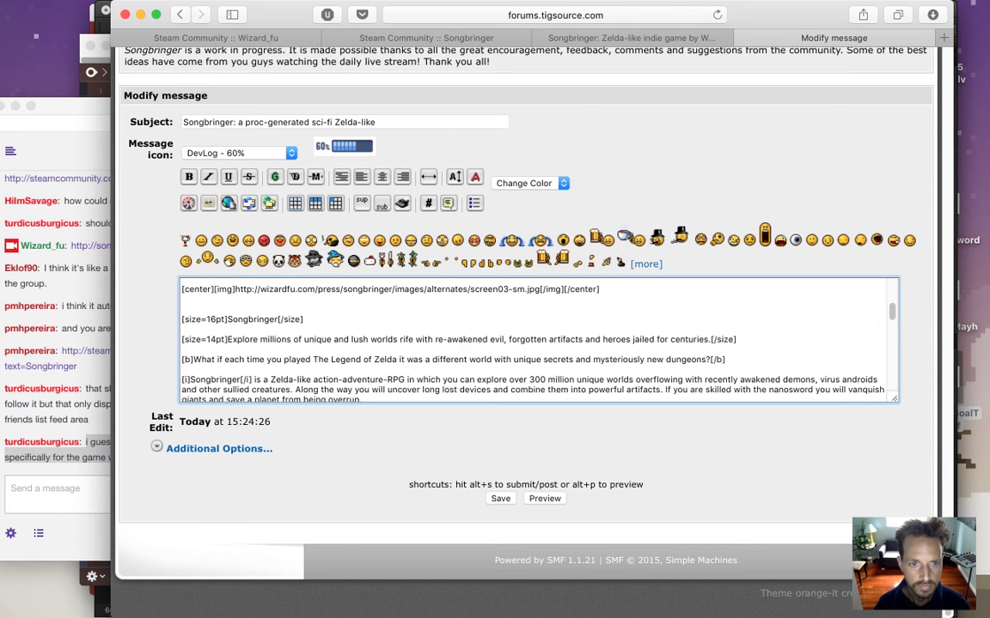
{"action": "scroll", "coordinate": [538, 339], "scroll_direction": "down", "scroll_amount": 3}
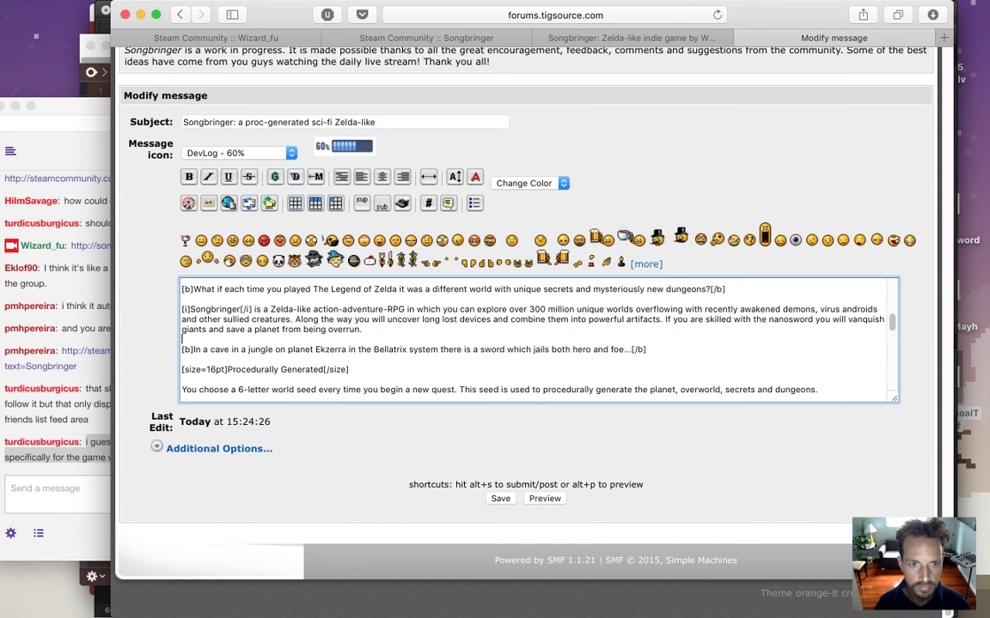
{"action": "key", "text": "Up"}
{"action": "key", "text": "Up"}
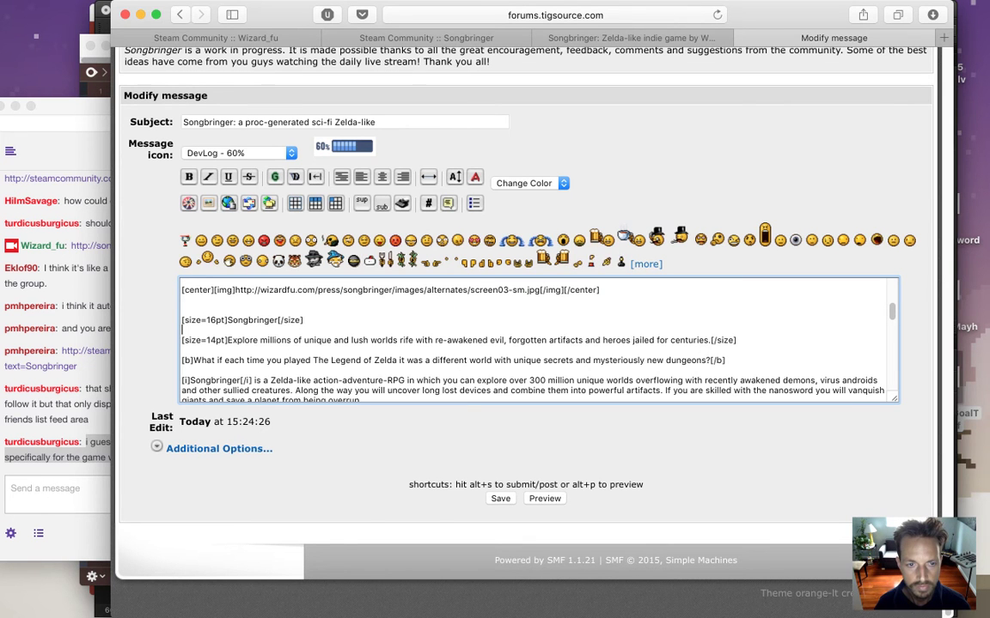
{"action": "key", "text": "Return"}
{"action": "key", "text": "Return"}
{"action": "key", "text": "Return"}
{"action": "key", "text": "Return"}
{"action": "key", "text": "Return"}
{"action": "key", "text": "Return"}
{"action": "key", "text": "Return"}
{"action": "key", "text": "Return"}
{"action": "key", "text": "Return"}
{"action": "key", "text": "Return"}
{"action": "key", "text": "Return"}
{"action": "key", "text": "Return"}
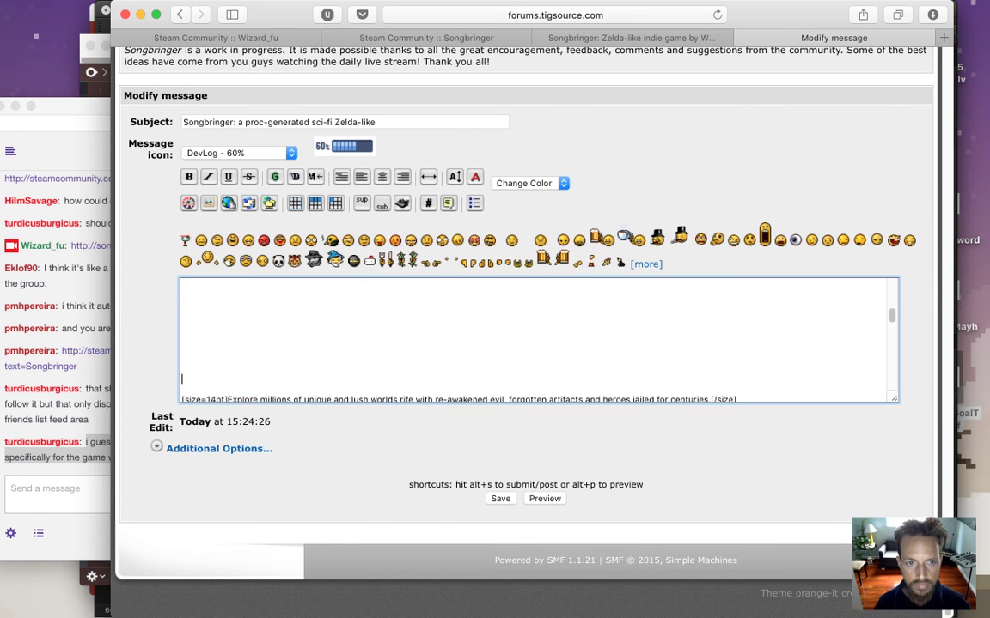
{"action": "key", "text": "super+v"}
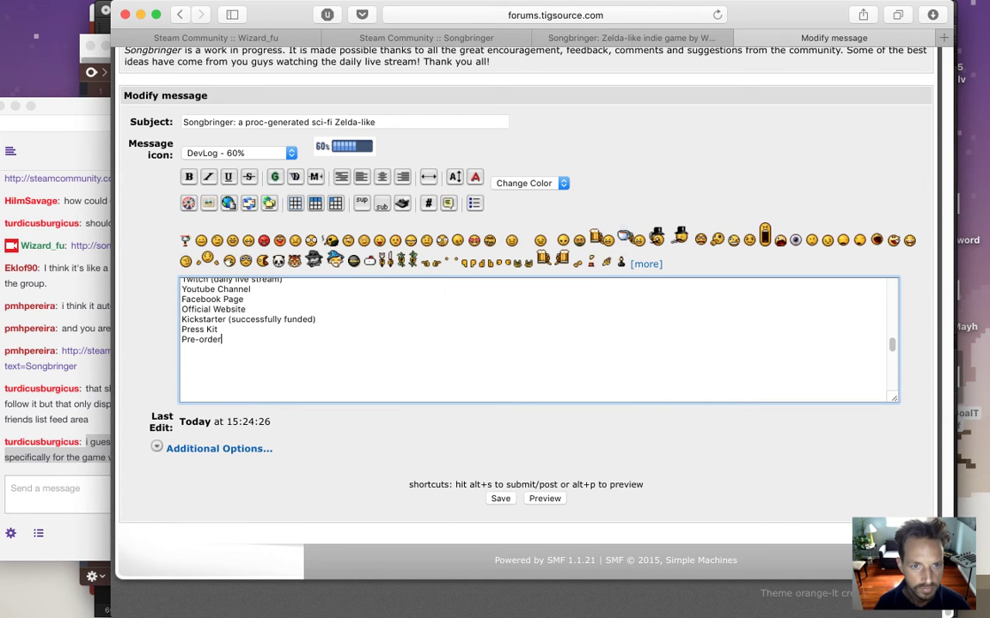
Copy the [size=16pt] tag from the older Non-linear heading and enlarge the message box for editing the pasted description.
{"action": "scroll", "coordinate": [219, 329], "scroll_direction": "up", "scroll_amount": 10}
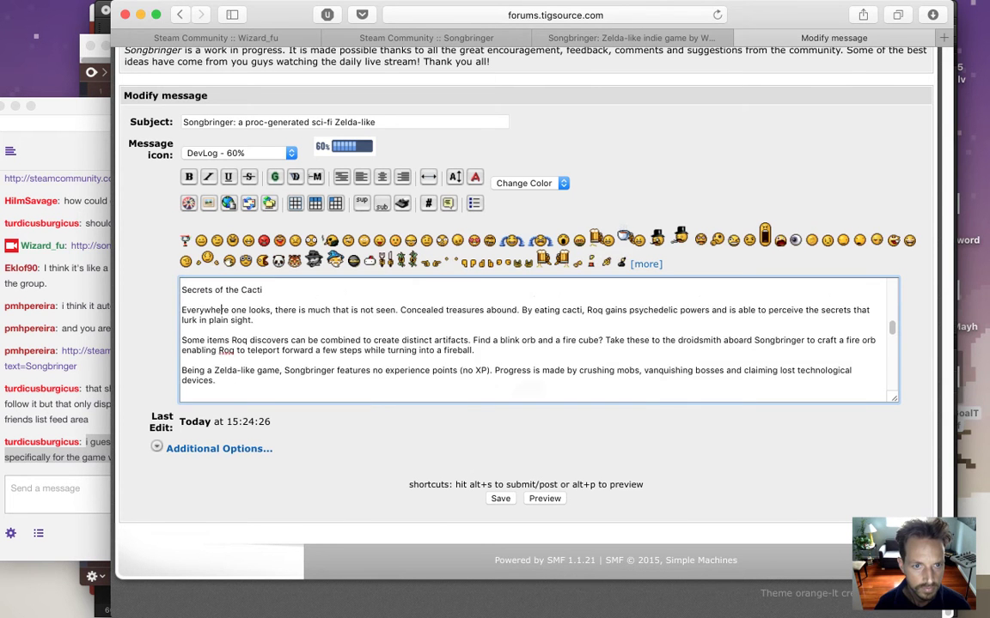
{"action": "scroll", "coordinate": [219, 326], "scroll_direction": "up", "scroll_amount": 3}
{"action": "scroll", "coordinate": [219, 329], "scroll_direction": "down", "scroll_amount": 15}
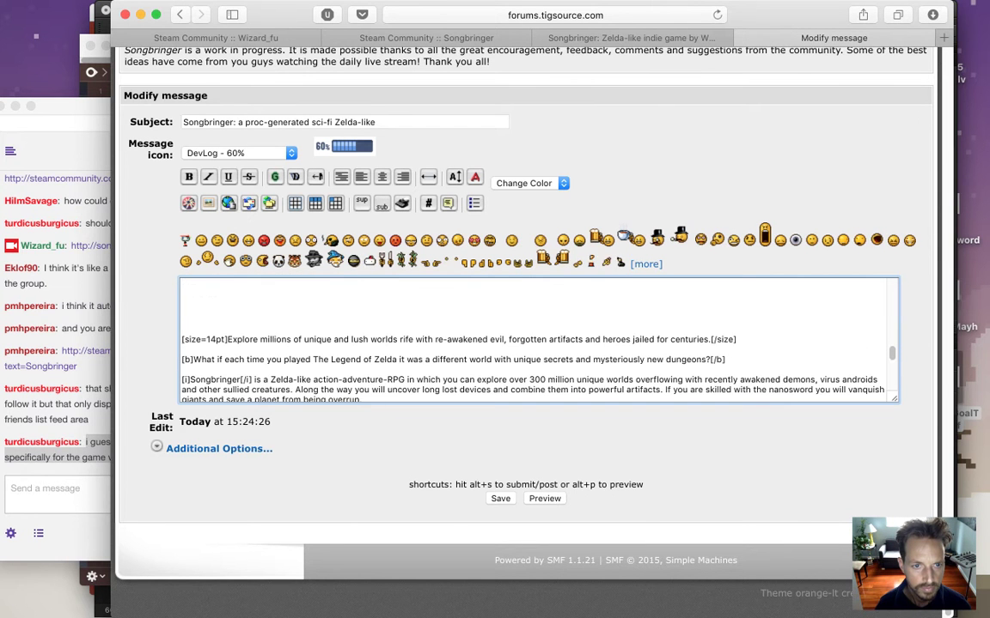
{"action": "scroll", "coordinate": [181, 339], "scroll_direction": "down", "scroll_amount": 6}
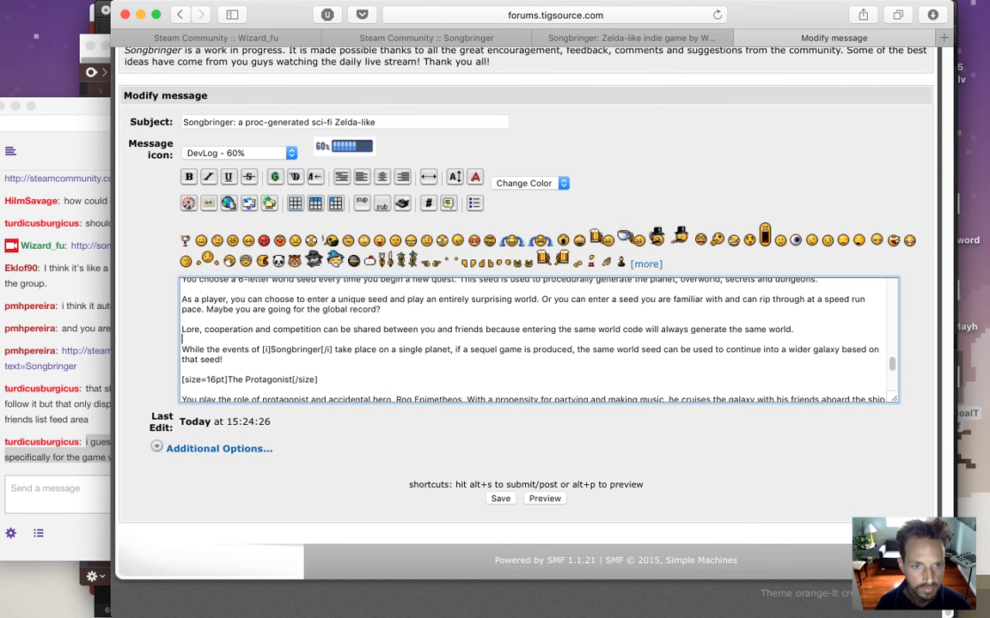
{"action": "scroll", "coordinate": [182, 339], "scroll_direction": "down", "scroll_amount": 3}
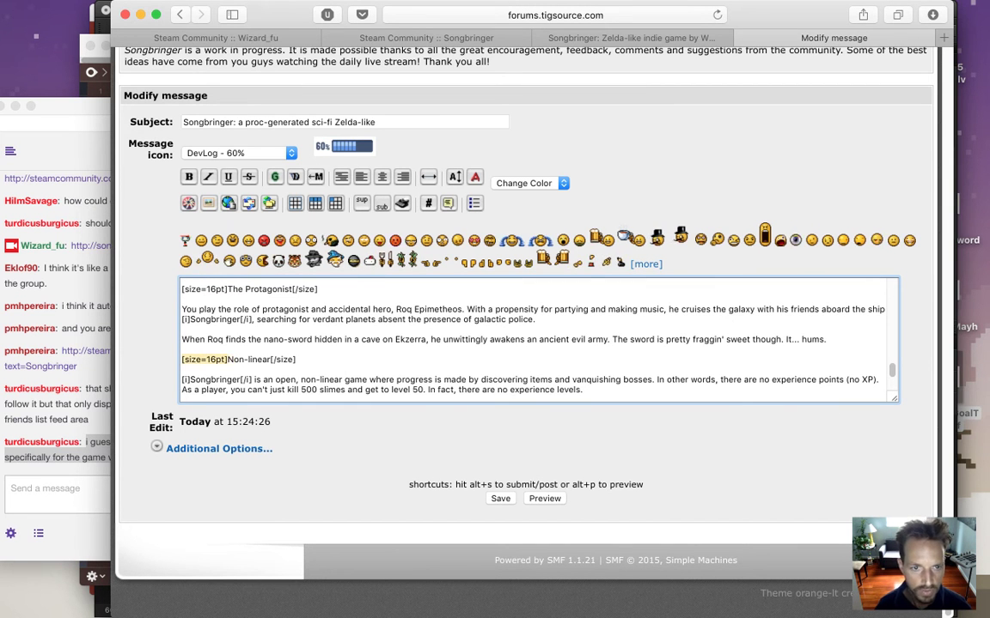
{"action": "scroll", "coordinate": [539, 339], "scroll_direction": "up", "scroll_amount": 15}
{"action": "scroll", "coordinate": [539, 339], "scroll_direction": "up", "scroll_amount": 10}
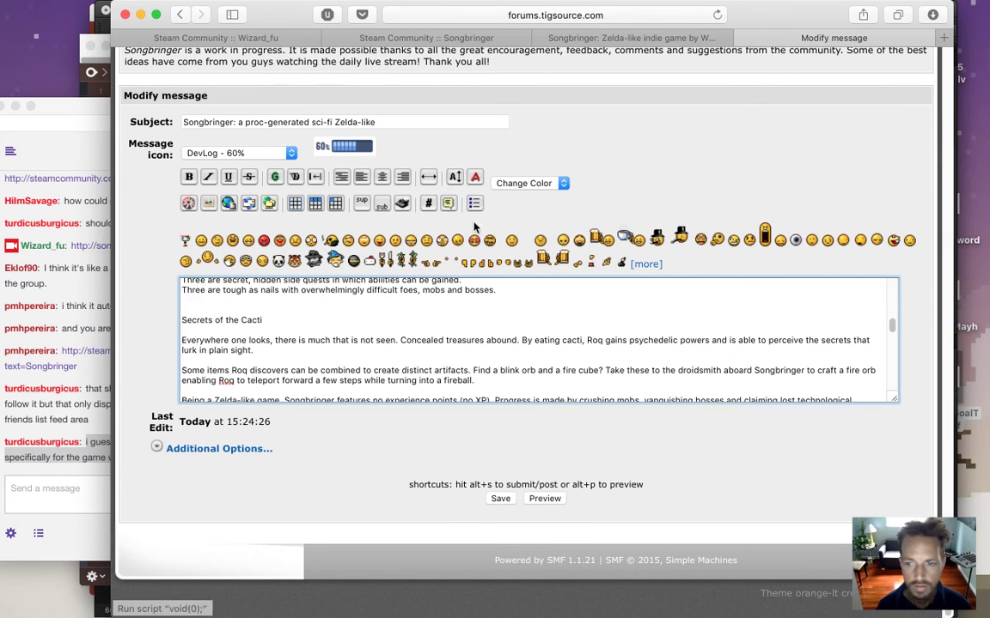
{"action": "left_click_drag", "start_coordinate": [897, 399], "coordinate": [894, 563]}
{"action": "scroll", "coordinate": [897, 378], "scroll_direction": "up", "scroll_amount": 8}
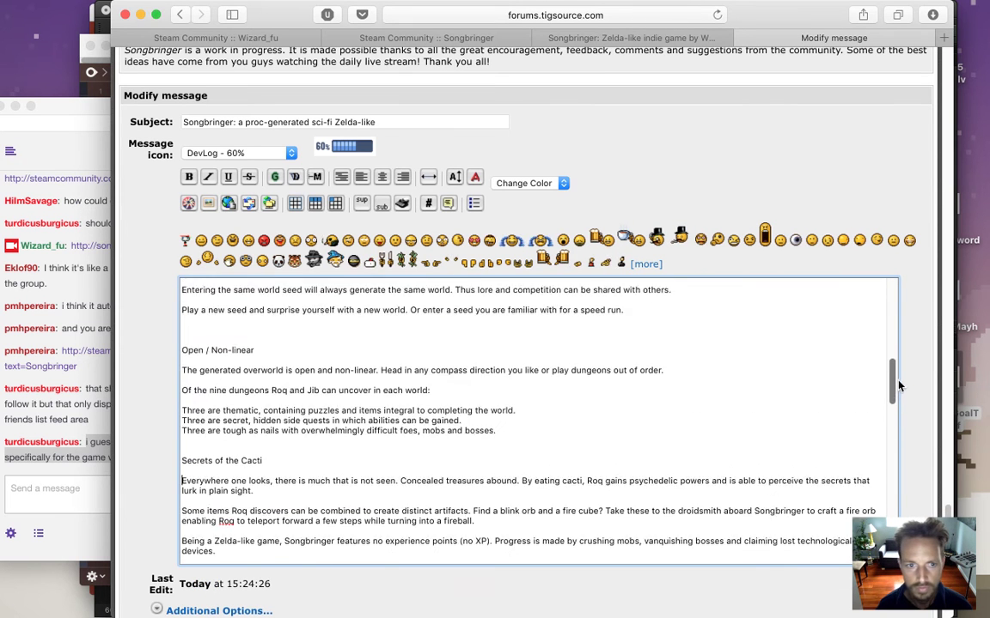
{"action": "scroll", "coordinate": [893, 344], "scroll_direction": "up", "scroll_amount": 5}
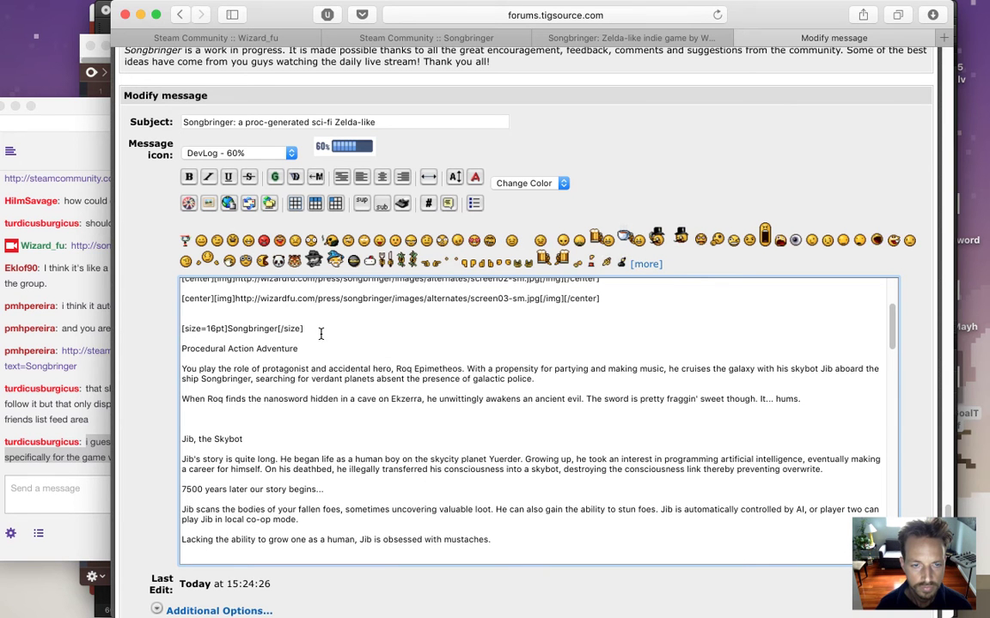
Add the [size=16pt] tag before the pasted Jib, the Skybot, Procedural and Open / Non-linear headings.
{"action": "left_click", "coordinate": [181, 439]}
{"action": "type", "text": "[size=16pt]"}
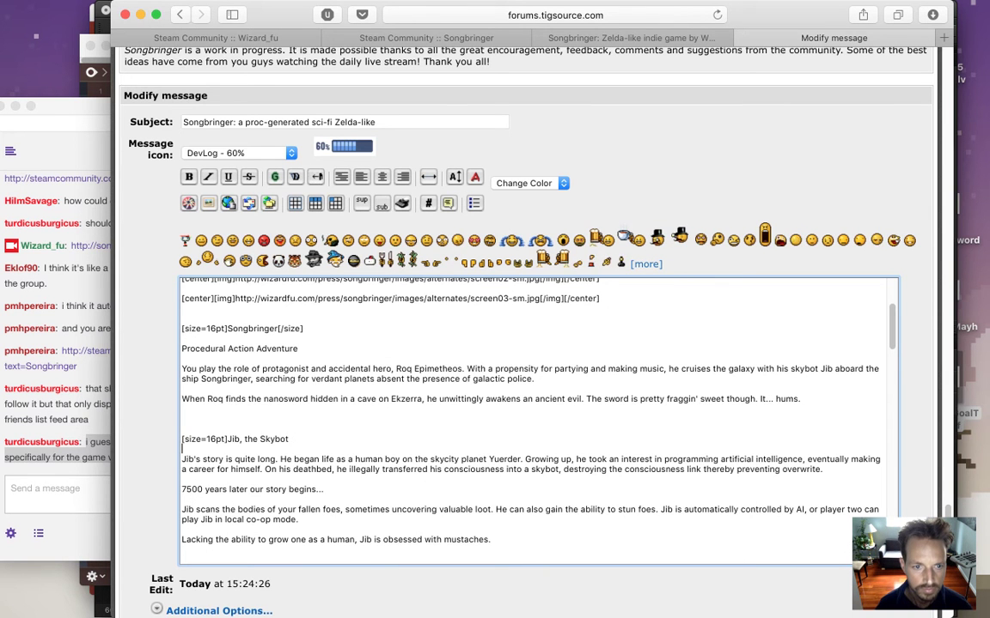
{"action": "scroll", "coordinate": [181, 549], "scroll_direction": "down", "scroll_amount": 4}
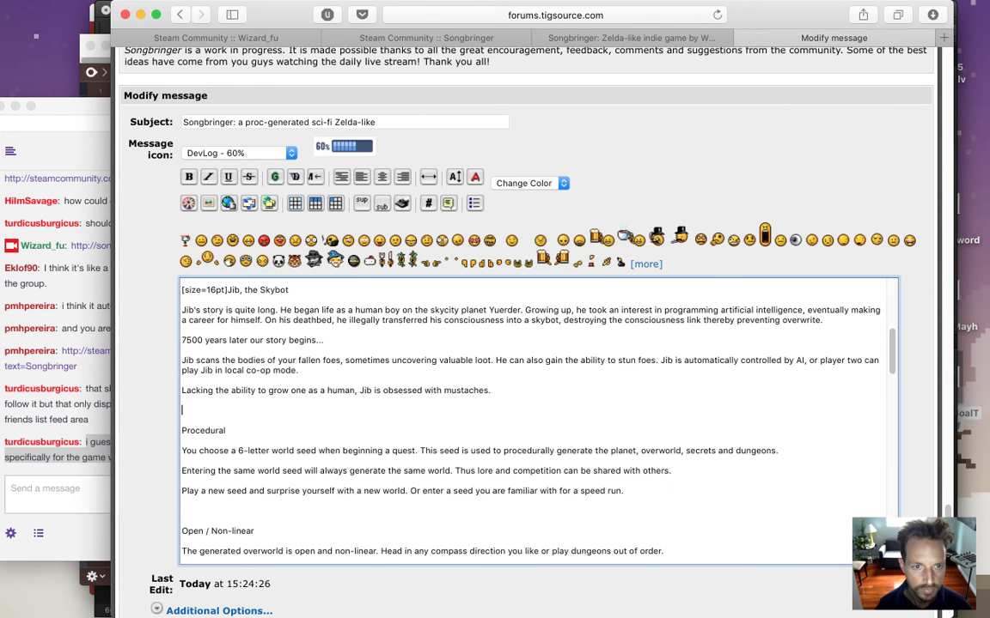
{"action": "type", "text": "[size=16pt]"}
{"action": "type", "text": "[size=16pt]"}
{"action": "scroll", "coordinate": [229, 360], "scroll_direction": "down", "scroll_amount": 8}
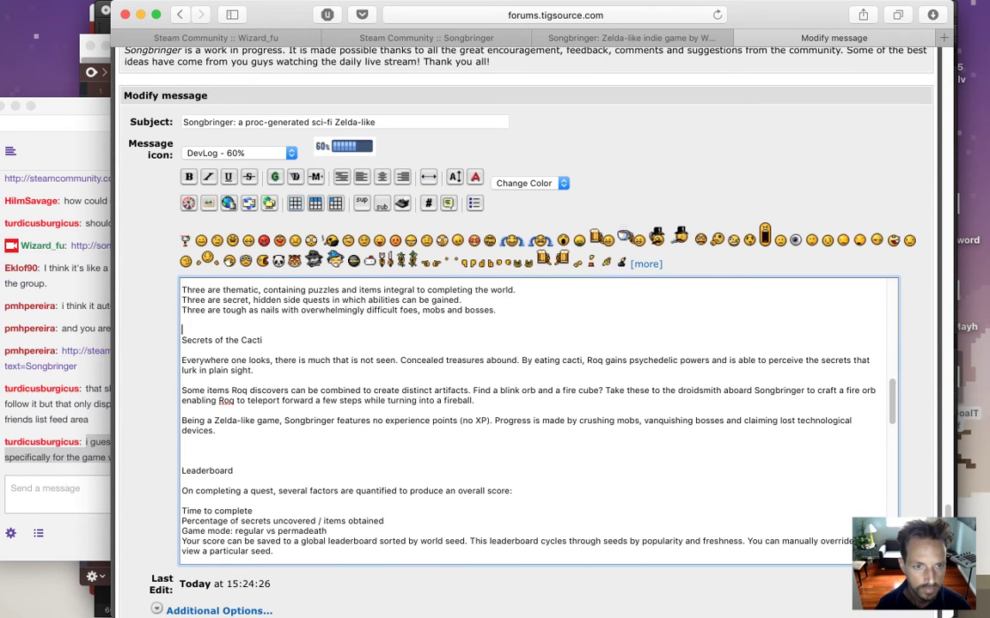
Add the [size=16pt] tag before the Secrets of the Cacti, Leaderboard and Links headings, with an extra blank line above Links.
{"action": "left_click", "coordinate": [182, 340]}
{"action": "type", "text": "[size=16pt]"}
{"action": "left_click", "coordinate": [182, 470]}
{"action": "type", "text": "[size=16pt]"}
{"action": "scroll", "coordinate": [181, 429], "scroll_direction": "down", "scroll_amount": 4}
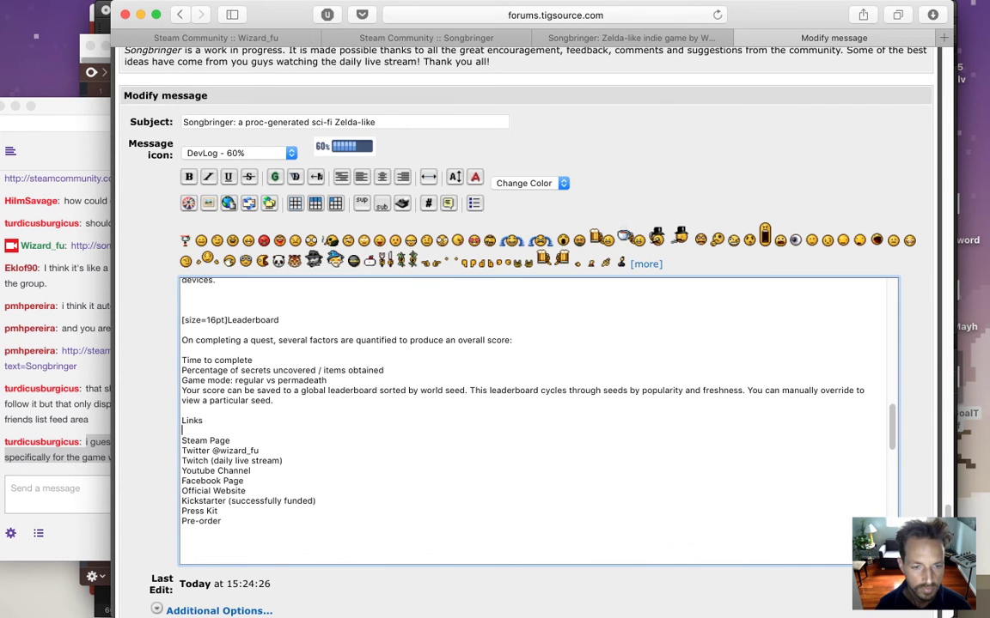
{"action": "left_click", "coordinate": [231, 441]}
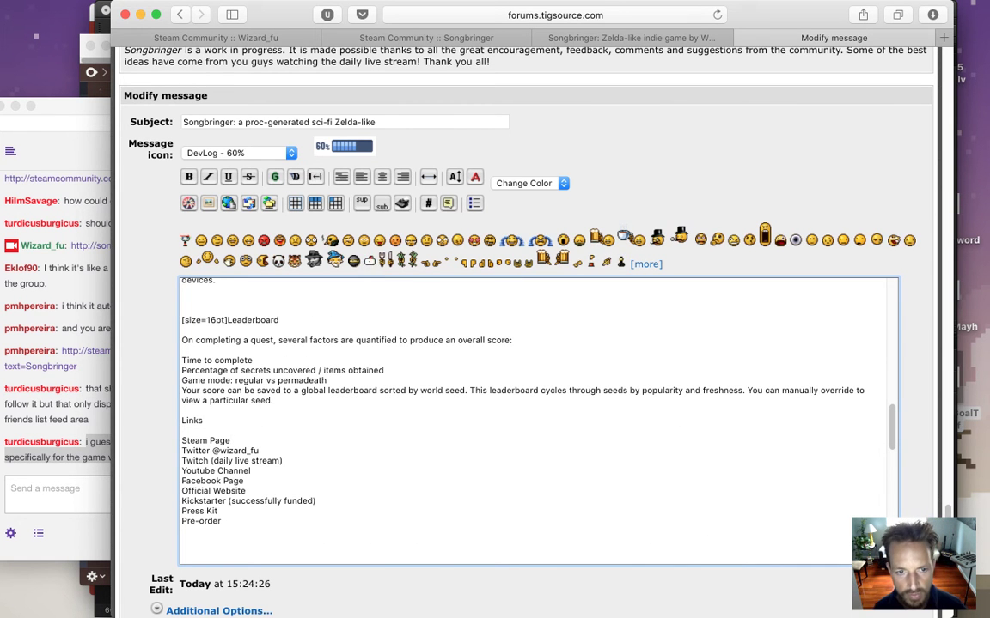
{"action": "left_click", "coordinate": [204, 420]}
{"action": "key", "text": "Return"}
{"action": "type", "text": "[size=16pt]"}
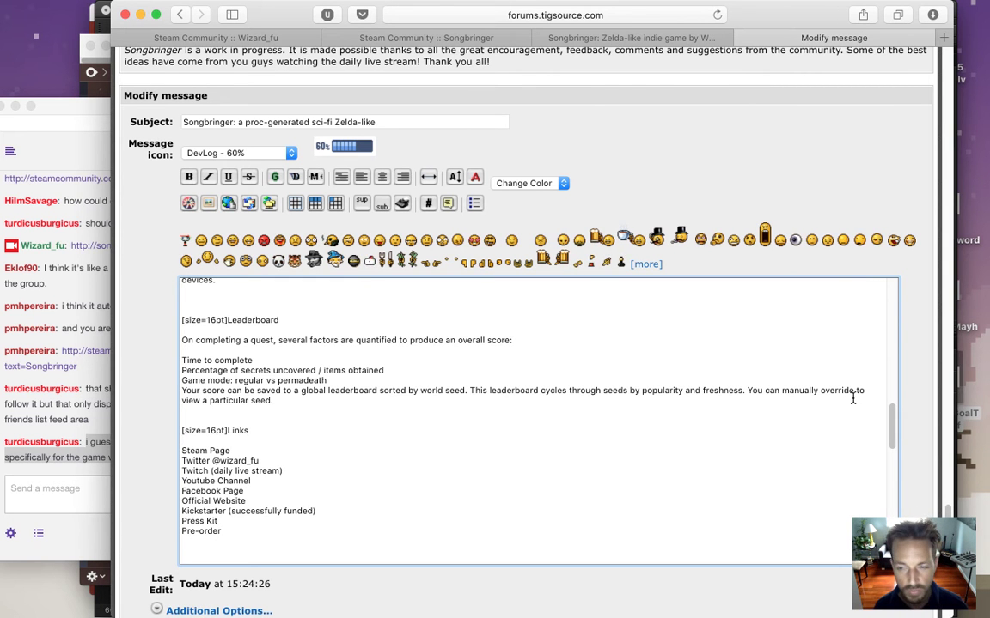
Copy the closing [/size] tag from the end of the older "Explore millions of unique and lush worlds" line.
{"action": "scroll", "coordinate": [801, 395], "scroll_direction": "down", "scroll_amount": 5}
{"action": "left_click_drag", "start_coordinate": [890, 467], "coordinate": [891, 455]}
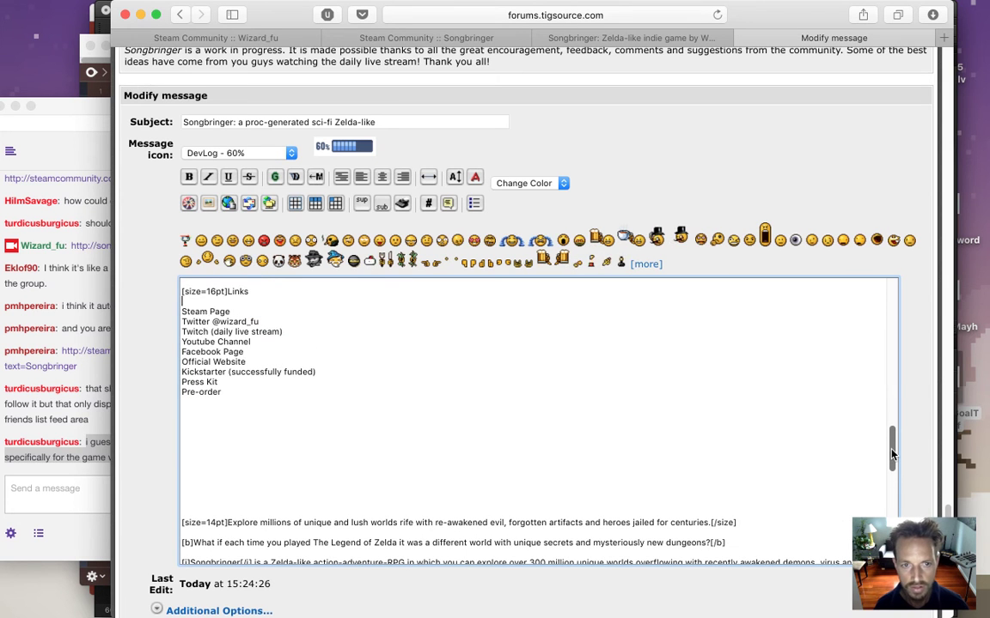
{"action": "left_click_drag", "start_coordinate": [737, 523], "coordinate": [711, 524]}
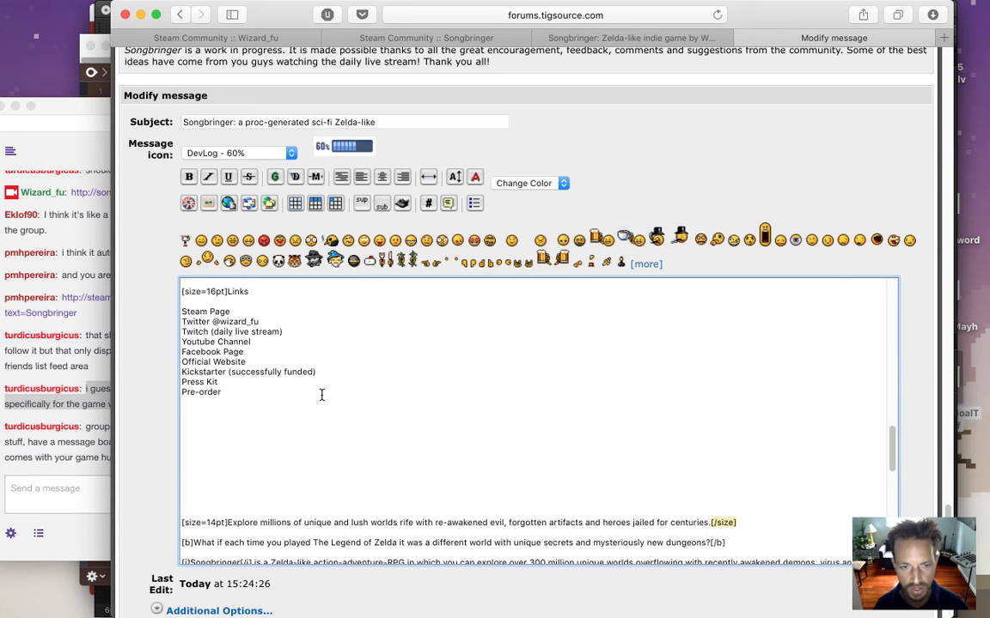
{"action": "left_click", "coordinate": [283, 381]}
Switch to the Twitch chat and read the newest message about Steam groups.
{"action": "left_click", "coordinate": [84, 462]}
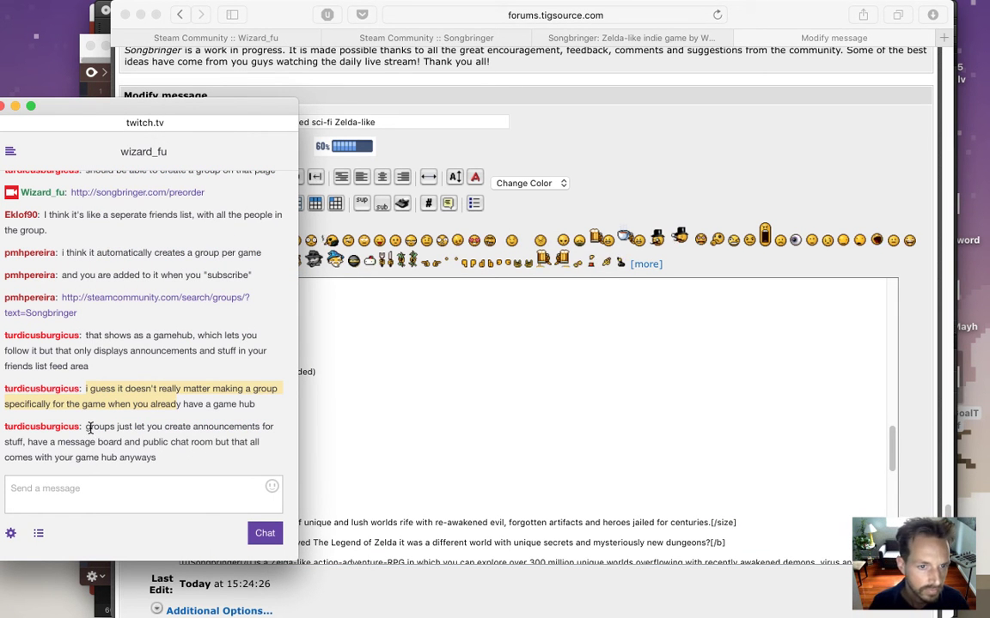
{"action": "left_click_drag", "start_coordinate": [91, 426], "coordinate": [110, 439]}
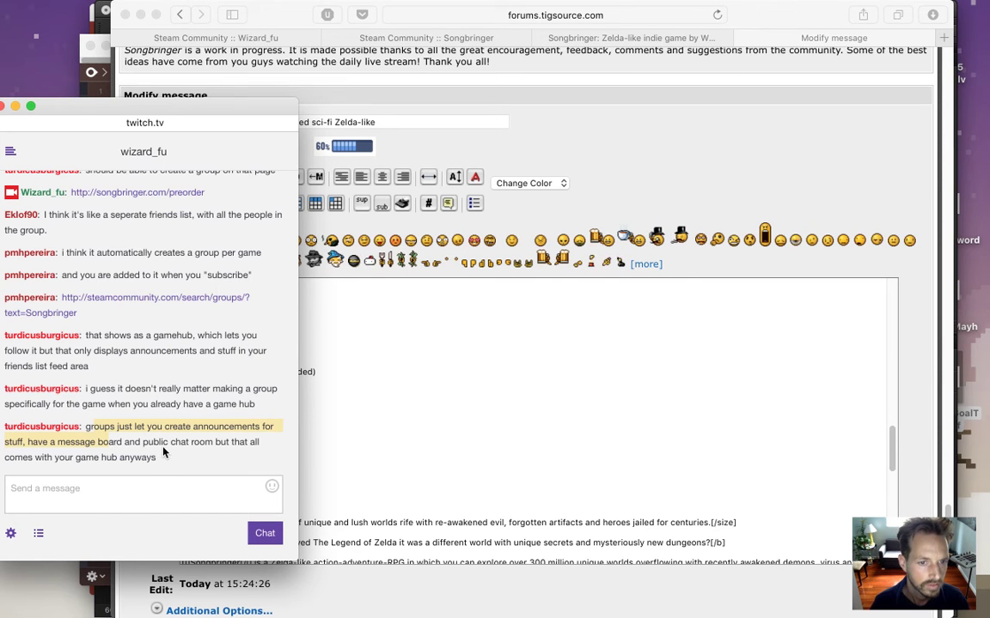
{"action": "left_click", "coordinate": [419, 451]}
Close the Jib, the Skybot and Procedural headings in the forum message with [/size].
{"action": "left_click_drag", "start_coordinate": [891, 436], "coordinate": [894, 314]}
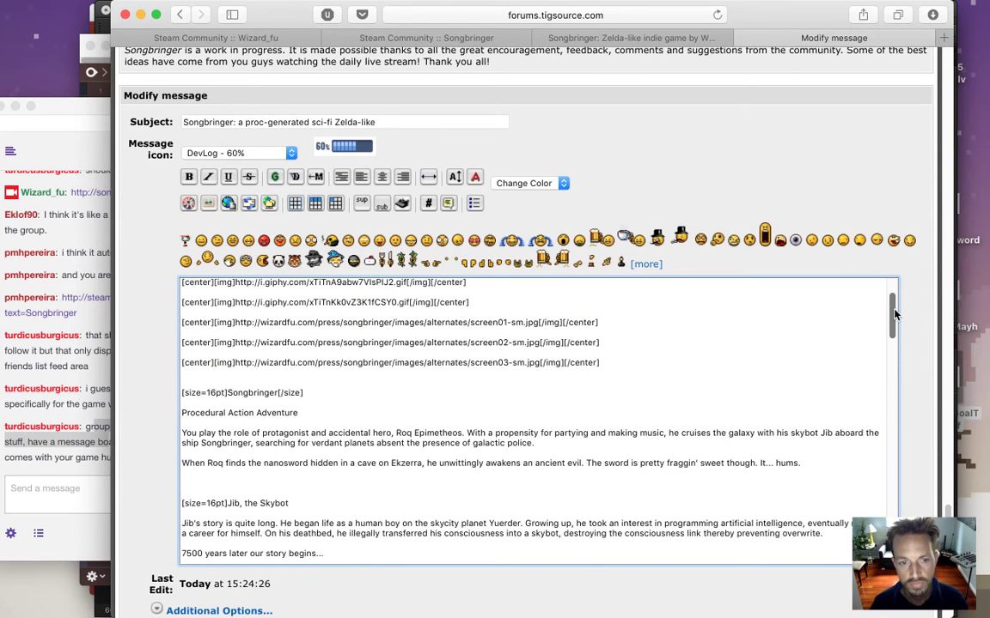
{"action": "left_click", "coordinate": [317, 501]}
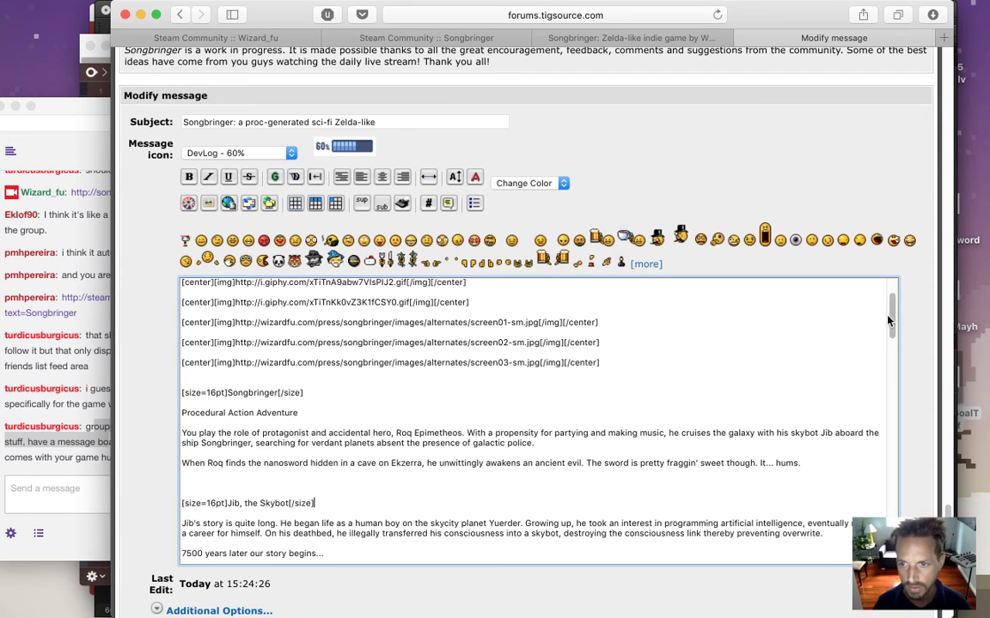
{"action": "scroll", "coordinate": [885, 319], "scroll_direction": "down", "scroll_amount": 5}
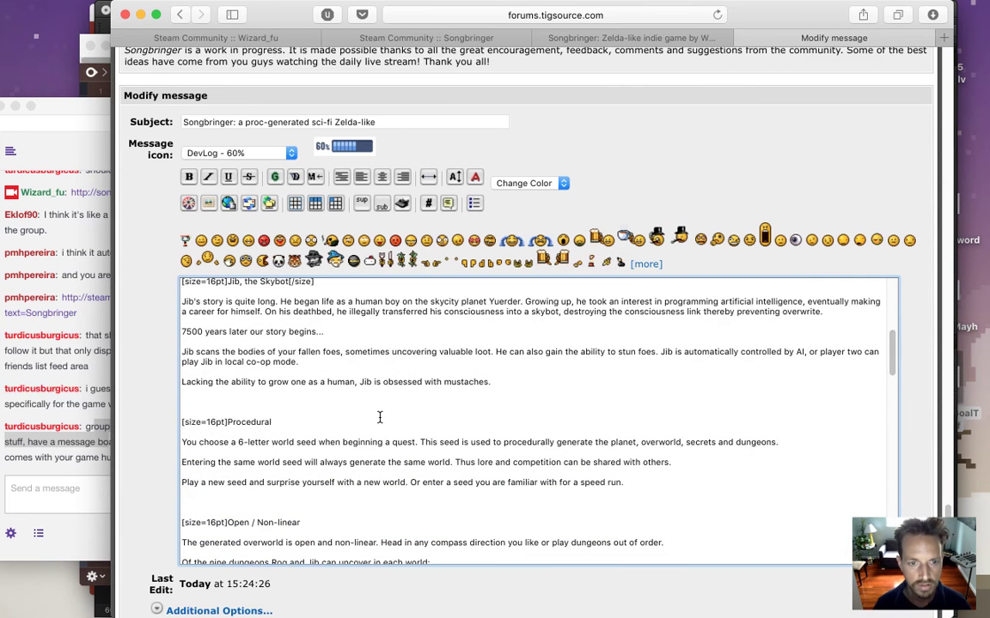
{"action": "type", "text": "[/size]"}
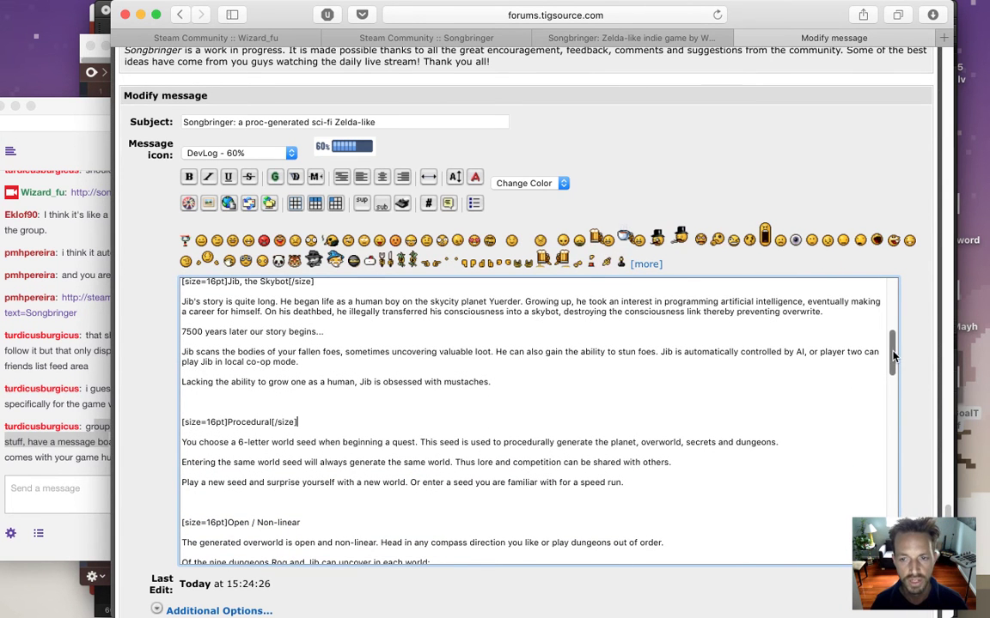
Close the Open / Non-linear and Secrets of the Cacti headings with [/size].
{"action": "scroll", "coordinate": [893, 372], "scroll_direction": "down", "scroll_amount": 2}
{"action": "scroll", "coordinate": [894, 372], "scroll_direction": "down", "scroll_amount": 3}
{"action": "left_click", "coordinate": [359, 372]}
{"action": "type", "text": "[/size]"}
{"action": "key", "text": "super+BackSpace"}
{"action": "left_click", "coordinate": [350, 367]}
{"action": "type", "text": "[/size]"}
{"action": "left_click", "coordinate": [327, 475]}
{"action": "type", "text": "[/size]"}
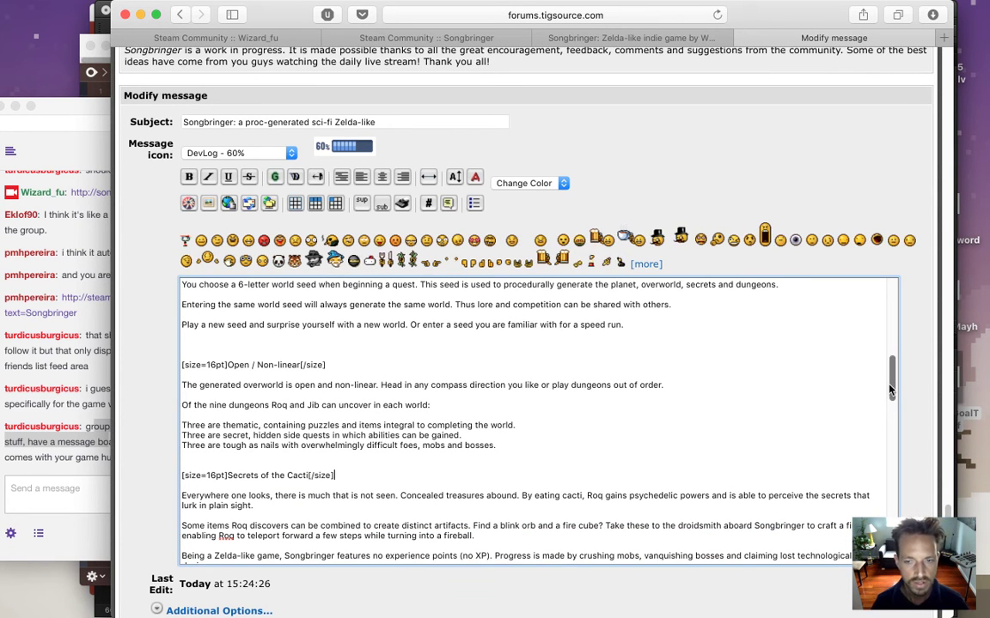
Close the Leaderboard and Links headings with [/size].
{"action": "scroll", "coordinate": [891, 389], "scroll_direction": "down", "scroll_amount": 5}
{"action": "left_click", "coordinate": [345, 381]}
{"action": "type", "text": "[/size]"}
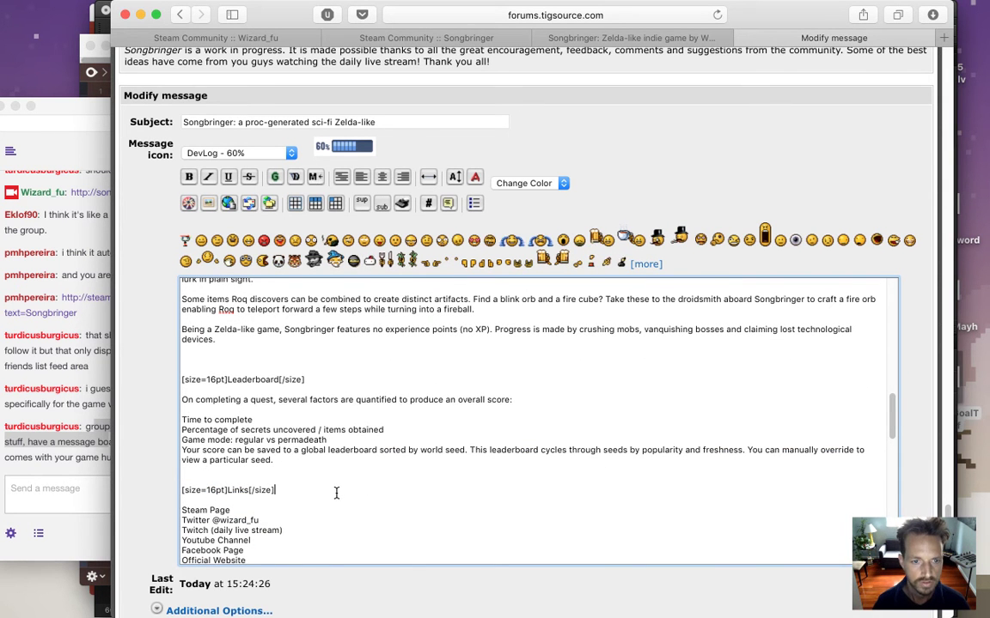
{"action": "type", "text": "[/size]"}
{"action": "key", "text": "super+Left"}
{"action": "key", "text": "Return"}
{"action": "key", "text": "Return"}
{"action": "key", "text": "Up"}
Merge the Songbringer and Procedural Action Adventure lines into the single heading [size=16pt]Songbringer: Procedural Action Adventure[/size].
{"action": "left_click_drag", "start_coordinate": [893, 430], "coordinate": [890, 364]}
{"action": "scroll", "coordinate": [407, 418], "scroll_direction": "up", "scroll_amount": 5}
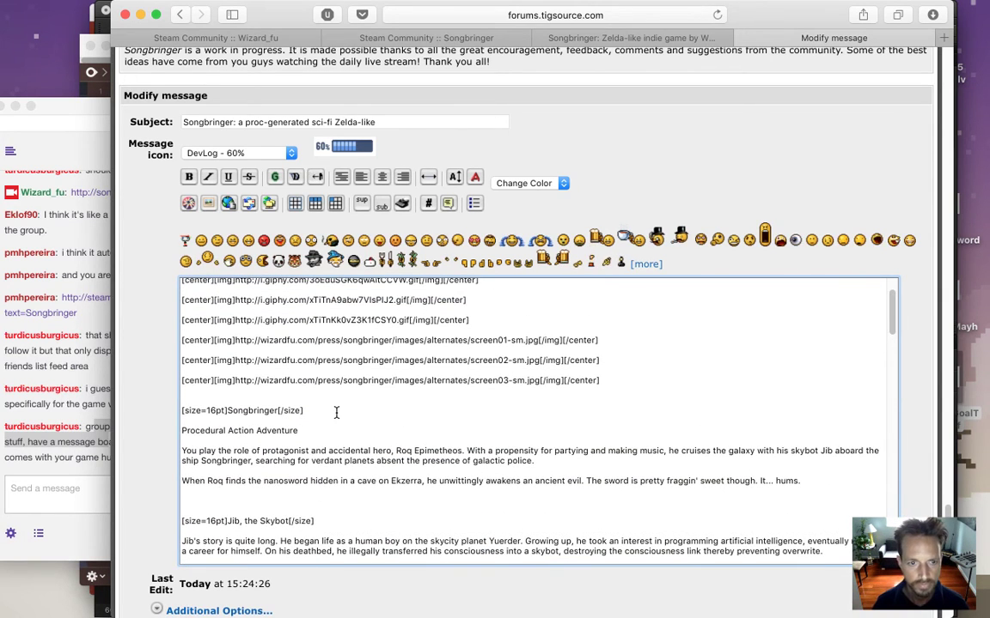
{"action": "key", "text": "Down"}
{"action": "key", "text": "Left"}
{"action": "key", "text": "BackSpace"}
{"action": "key", "text": "BackSpace"}
{"action": "key", "text": "BackSpace"}
{"action": "key", "text": "BackSpace"}
{"action": "key", "text": "BackSpace"}
{"action": "key", "text": "BackSpace"}
{"action": "key", "text": "BackSpace"}
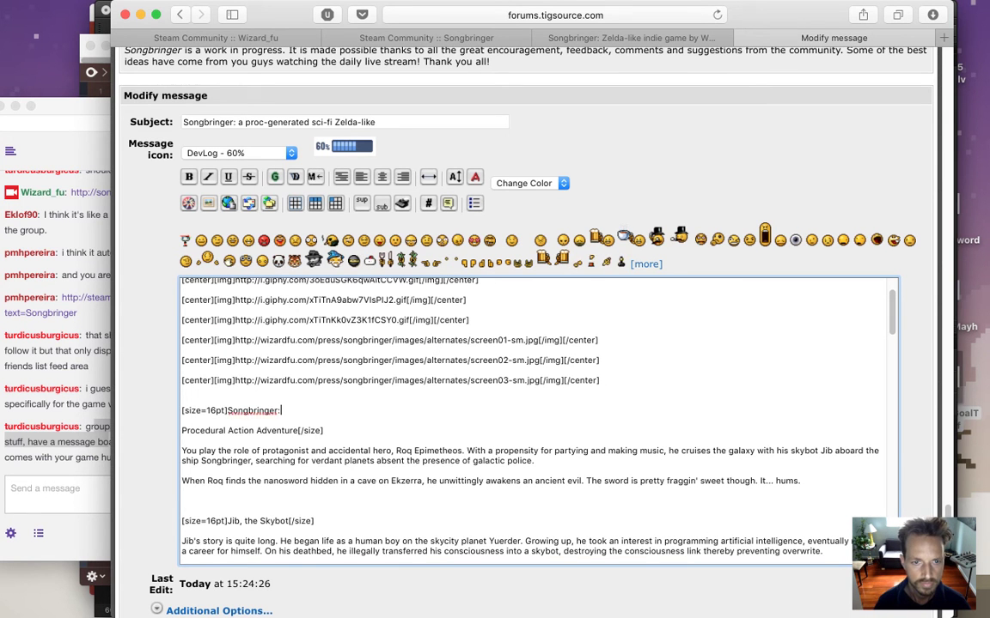
{"action": "key", "text": "Delete"}
{"action": "key", "text": "Delete"}
{"action": "type", "text": ":"}
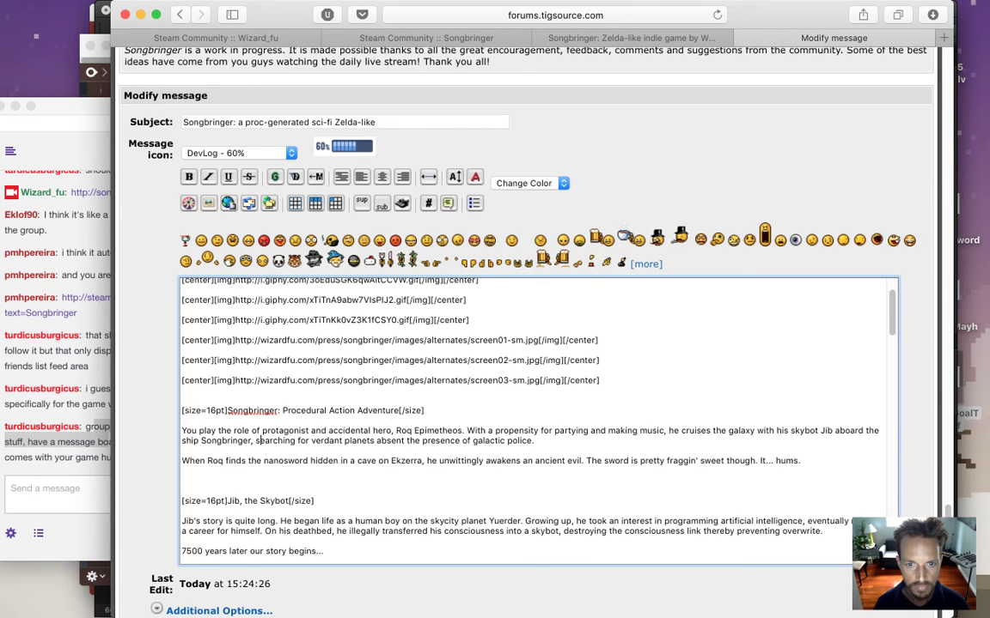
Remove one surplus blank line above the Jib, the Skybot heading.
{"action": "left_click", "coordinate": [182, 471]}
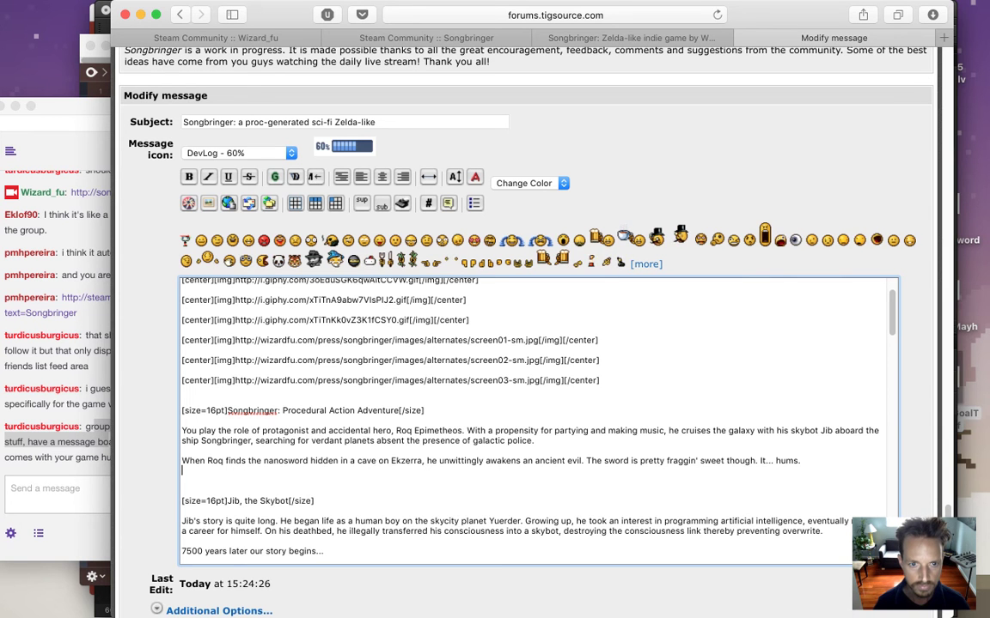
{"action": "key", "text": "BackSpace"}
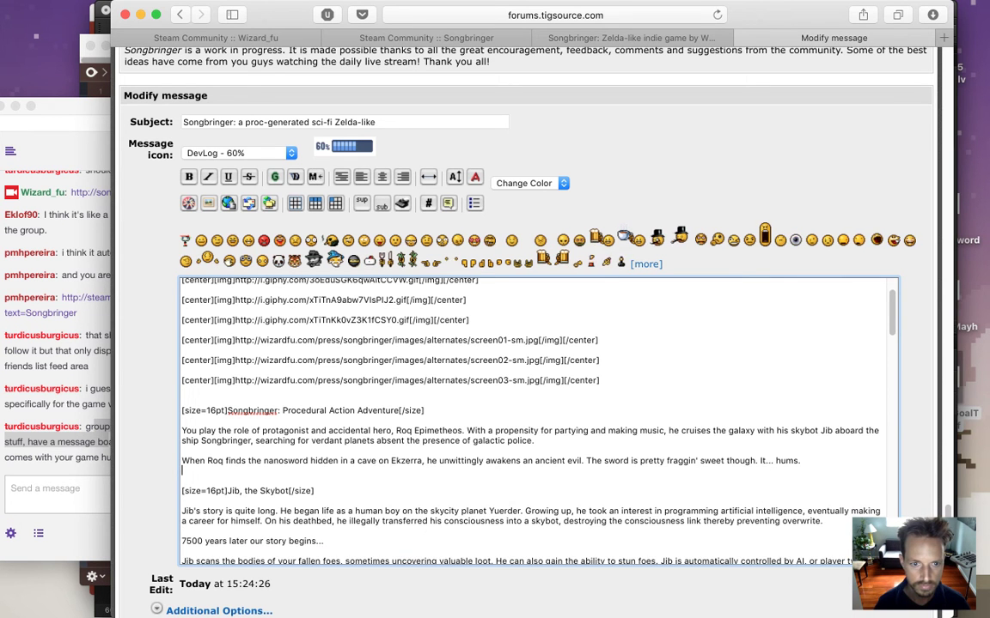
{"action": "scroll", "coordinate": [538, 421], "scroll_direction": "down", "scroll_amount": 4}
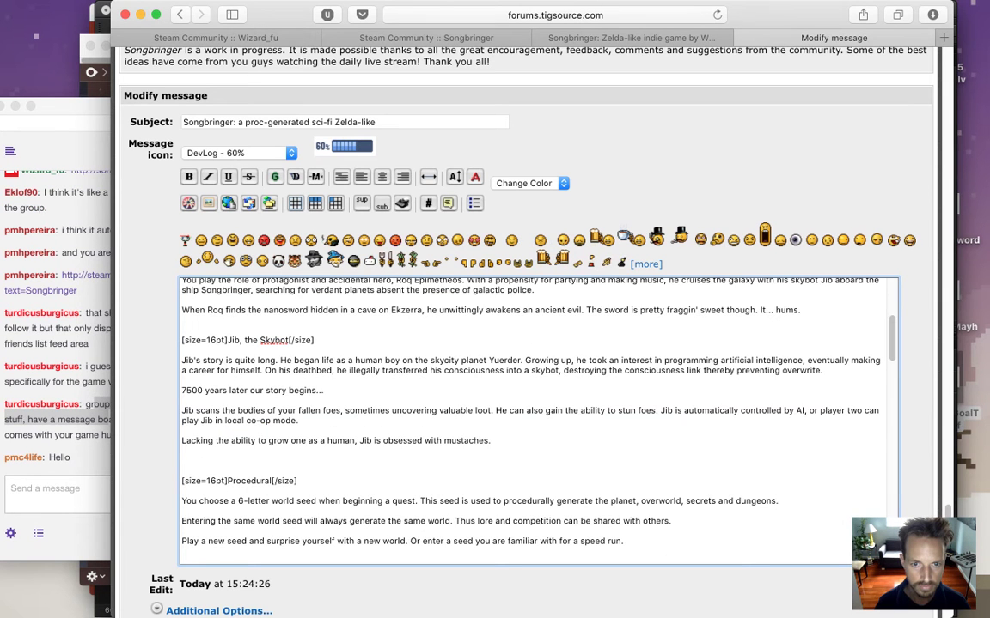
{"action": "scroll", "coordinate": [260, 360], "scroll_direction": "up", "scroll_amount": 4}
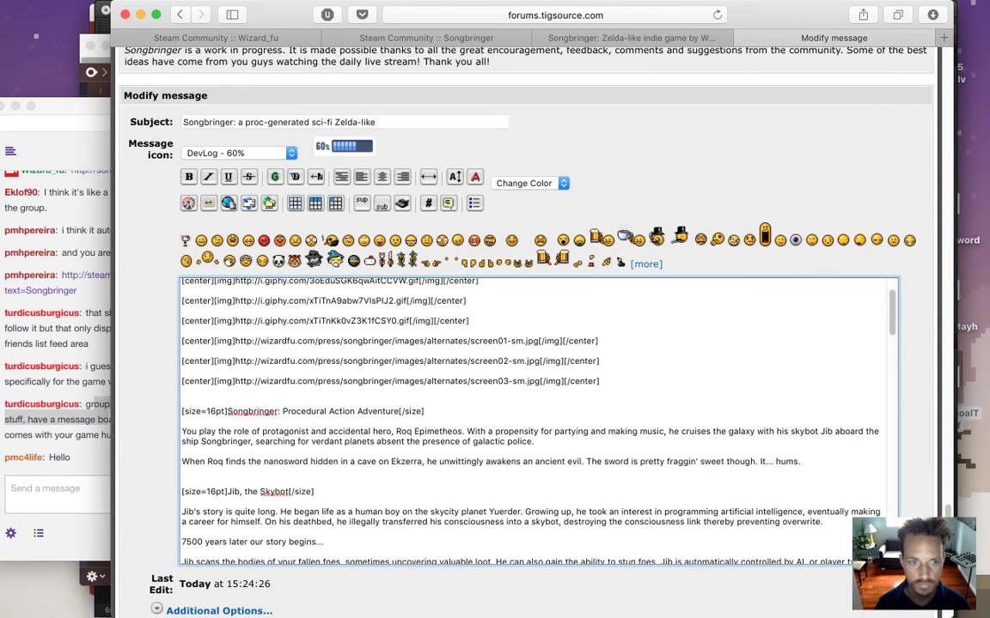
Check the latest greeting in the Twitch chat and return to the forum message editor.
{"action": "left_click", "coordinate": [94, 403]}
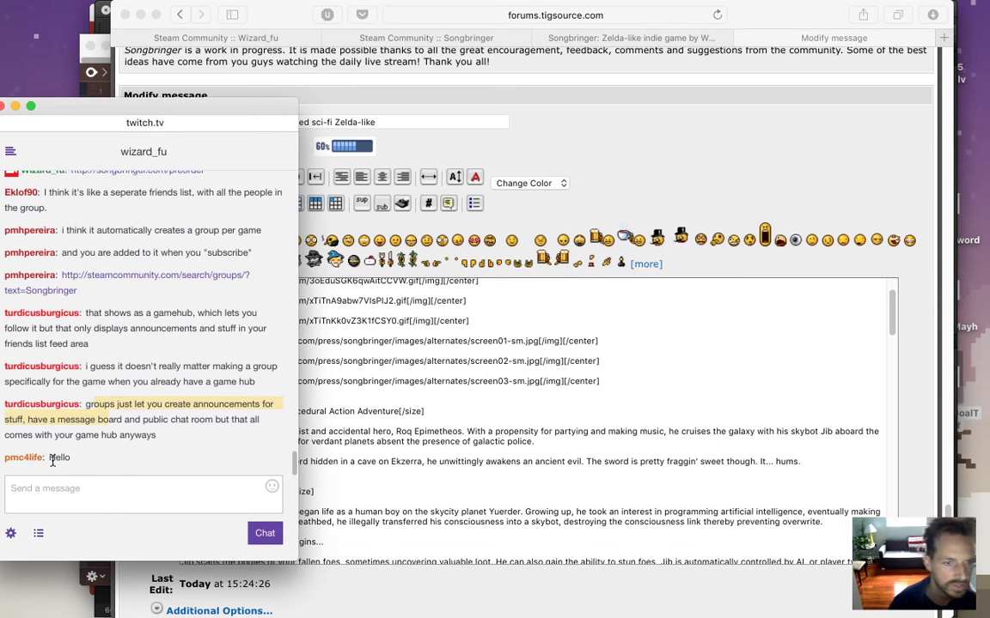
{"action": "left_click", "coordinate": [441, 426]}
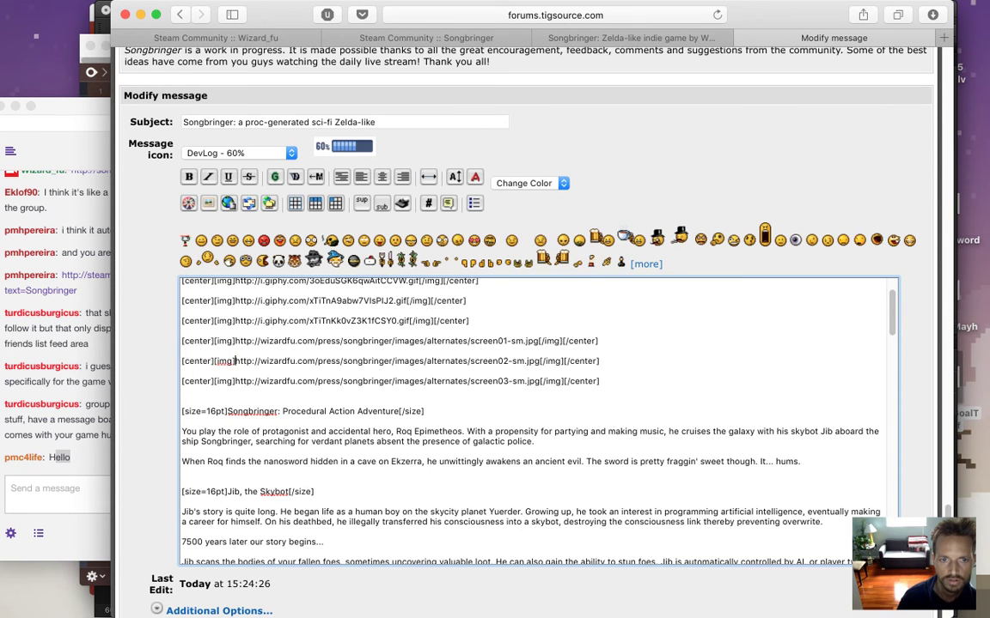
Insert the opening tags [center][img] on a new line above the Songbringer: Procedural Action Adventure heading.
{"action": "left_click", "coordinate": [181, 421]}
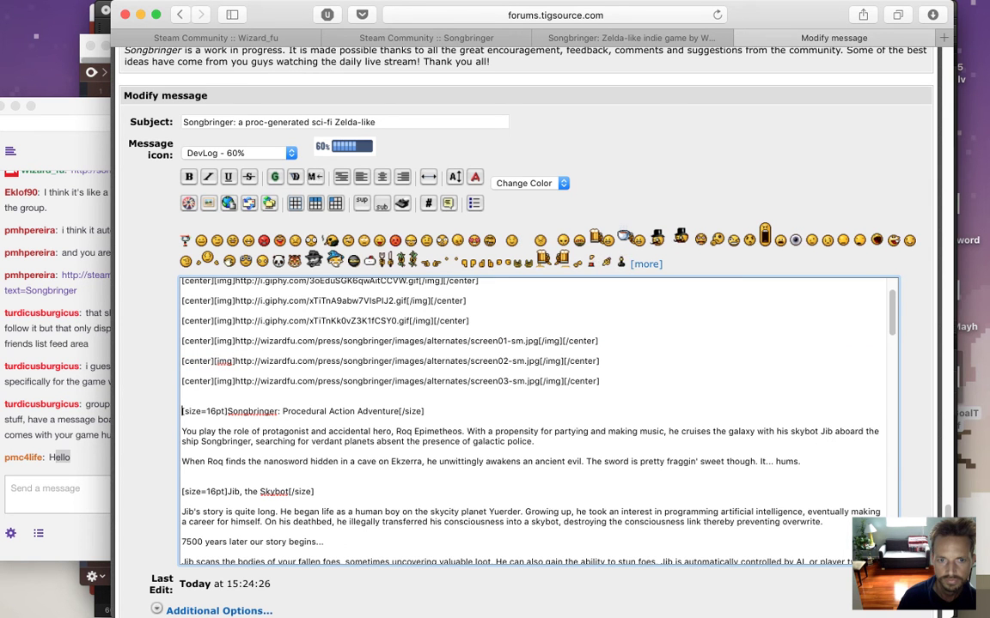
{"action": "type", "text": "[center][img]"}
{"action": "key", "text": "Return"}
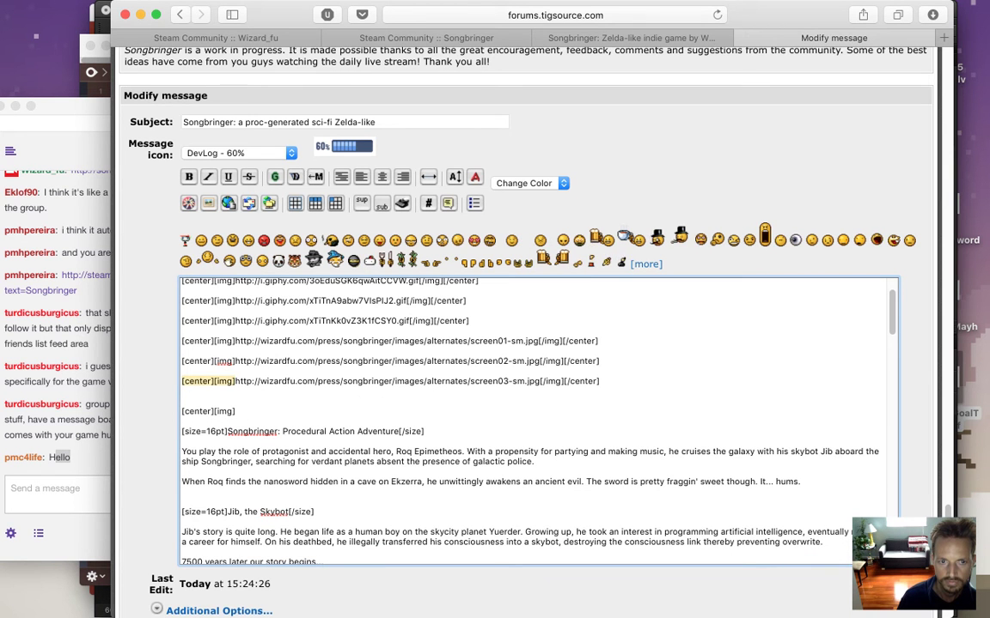
Copy the closing tags [/img][/center] from the screen03-sm.jpg line and paste them after the new [center][img] opening tags.
{"action": "left_click", "coordinate": [181, 391]}
{"action": "left_click", "coordinate": [600, 381]}
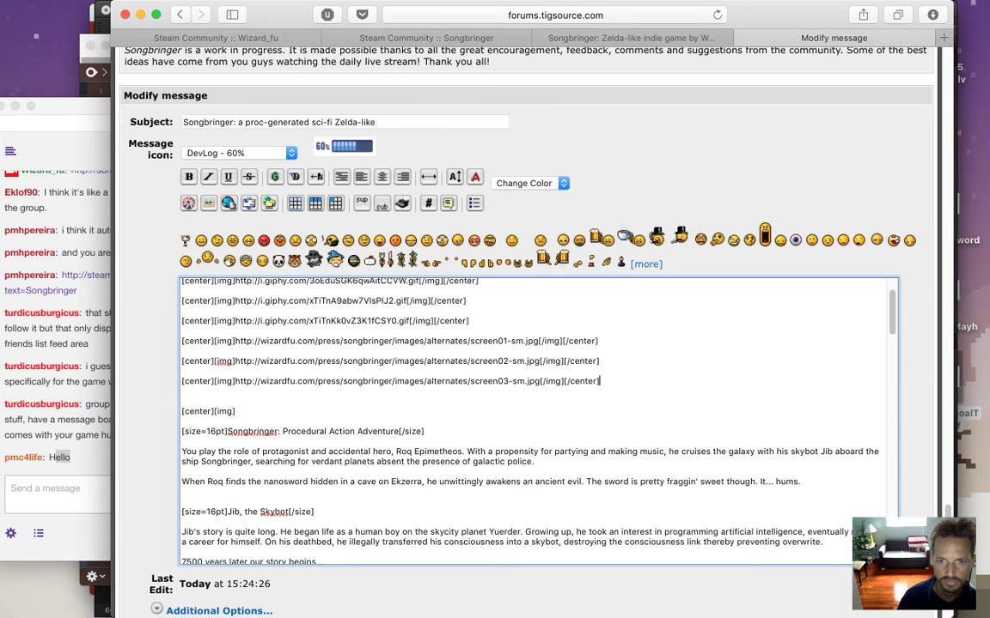
{"action": "key", "text": "shift+Left"}
{"action": "key", "text": "shift+Left"}
{"action": "key", "text": "shift+Left"}
{"action": "key", "text": "shift+Left"}
{"action": "key", "text": "shift+Left"}
{"action": "key", "text": "shift+Left"}
{"action": "key", "text": "shift+Left"}
{"action": "key", "text": "shift+Left"}
{"action": "key", "text": "shift+Left"}
{"action": "key", "text": "shift+Left"}
{"action": "key", "text": "shift+Left"}
{"action": "key", "text": "shift+Left"}
{"action": "key", "text": "shift+Left"}
{"action": "key", "text": "shift+Left"}
{"action": "key", "text": "shift+Left"}
{"action": "key", "text": "super+c"}
{"action": "key", "text": "Down"}
{"action": "key", "text": "Down"}
{"action": "key", "text": "super+v"}
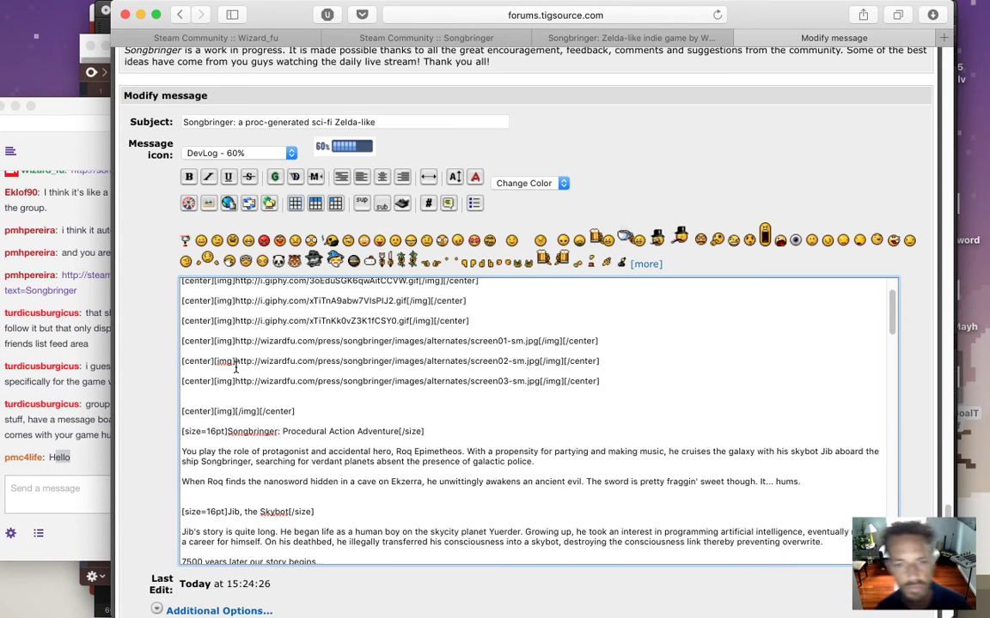
Switch to the Songbringer website and locate the sword-swing image above the Procedural Action Adventure heading.
{"action": "left_click", "coordinate": [679, 110]}
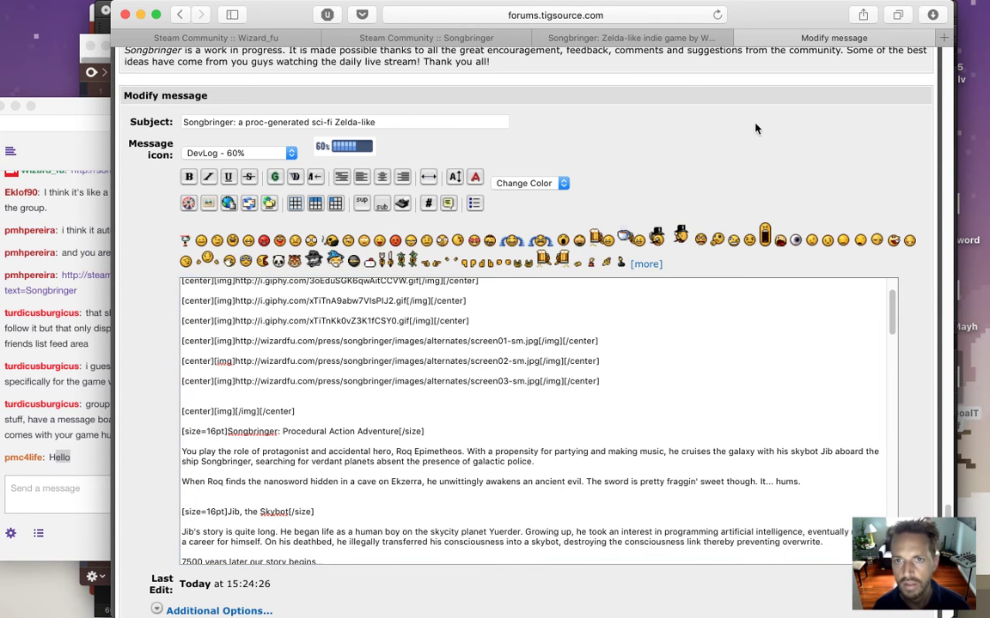
{"action": "left_click", "coordinate": [640, 39]}
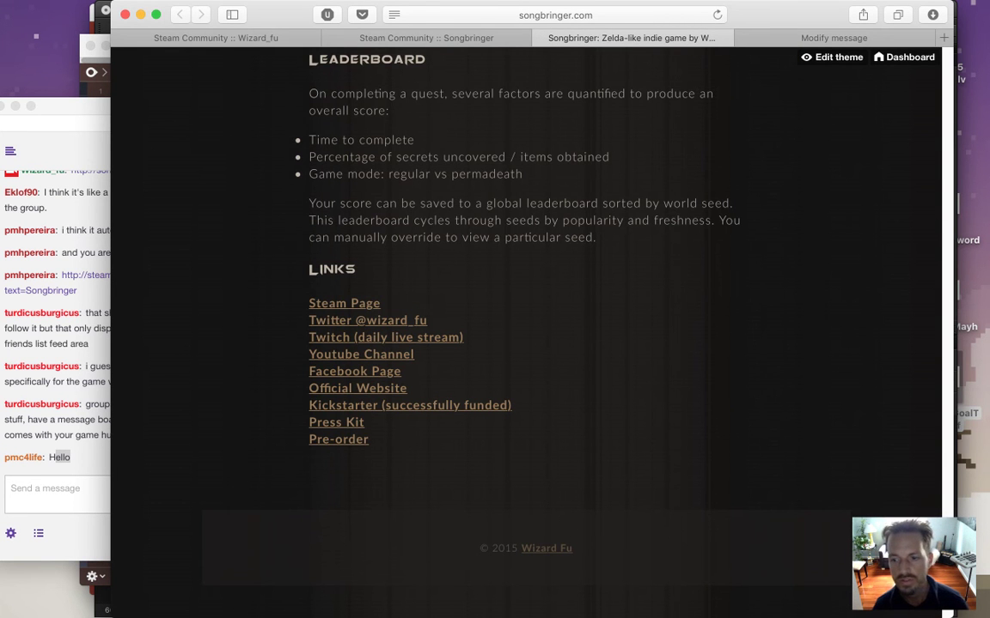
{"action": "scroll", "coordinate": [937, 429], "scroll_direction": "up", "scroll_amount": 10}
{"action": "scroll", "coordinate": [928, 466], "scroll_direction": "up", "scroll_amount": 10}
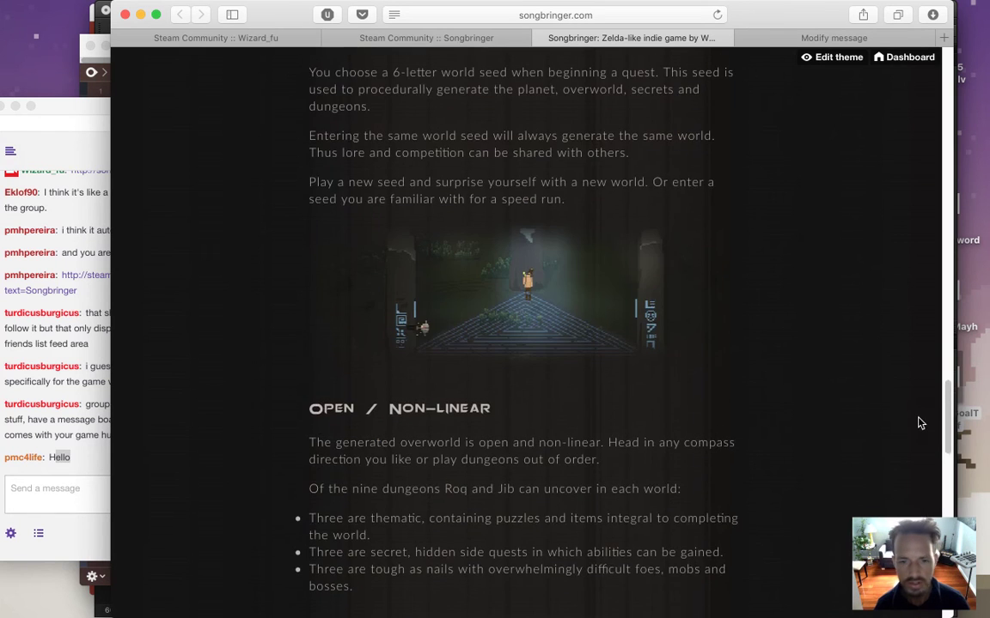
{"action": "scroll", "coordinate": [915, 348], "scroll_direction": "up", "scroll_amount": 10}
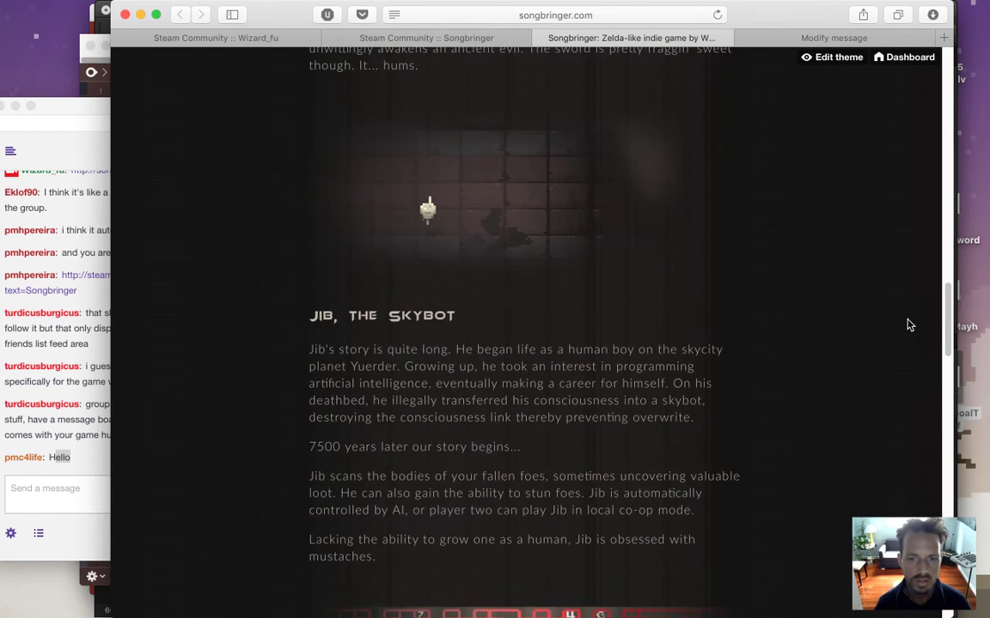
{"action": "scroll", "coordinate": [900, 253], "scroll_direction": "up", "scroll_amount": 5}
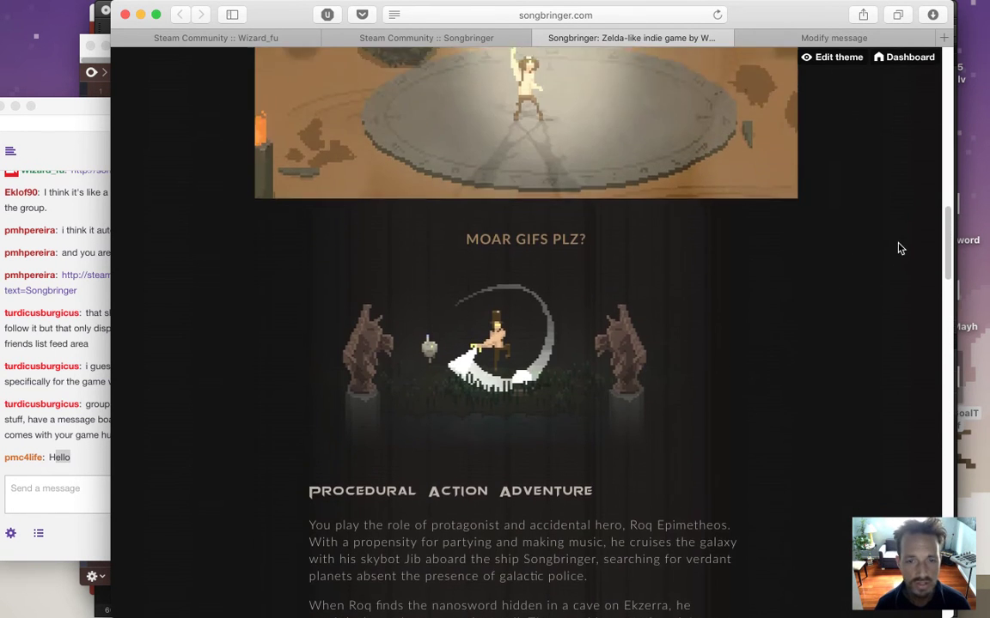
{"action": "scroll", "coordinate": [894, 224], "scroll_direction": "up", "scroll_amount": 3}
{"action": "scroll", "coordinate": [894, 275], "scroll_direction": "down", "scroll_amount": 9}
{"action": "scroll", "coordinate": [895, 271], "scroll_direction": "up", "scroll_amount": 2}
{"action": "right_click", "coordinate": [499, 225]}
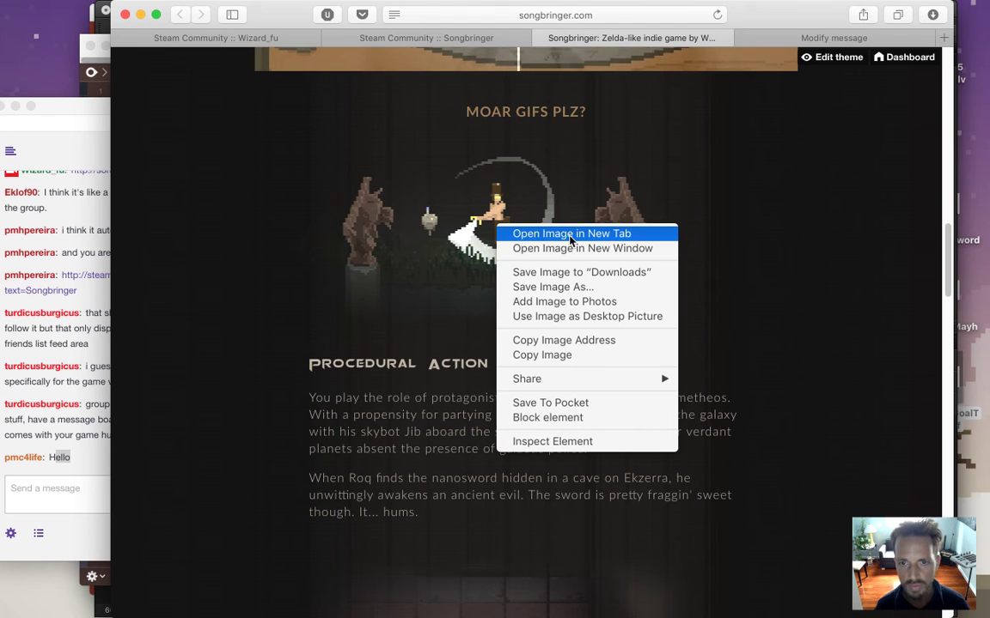
{"action": "left_click", "coordinate": [432, 381]}
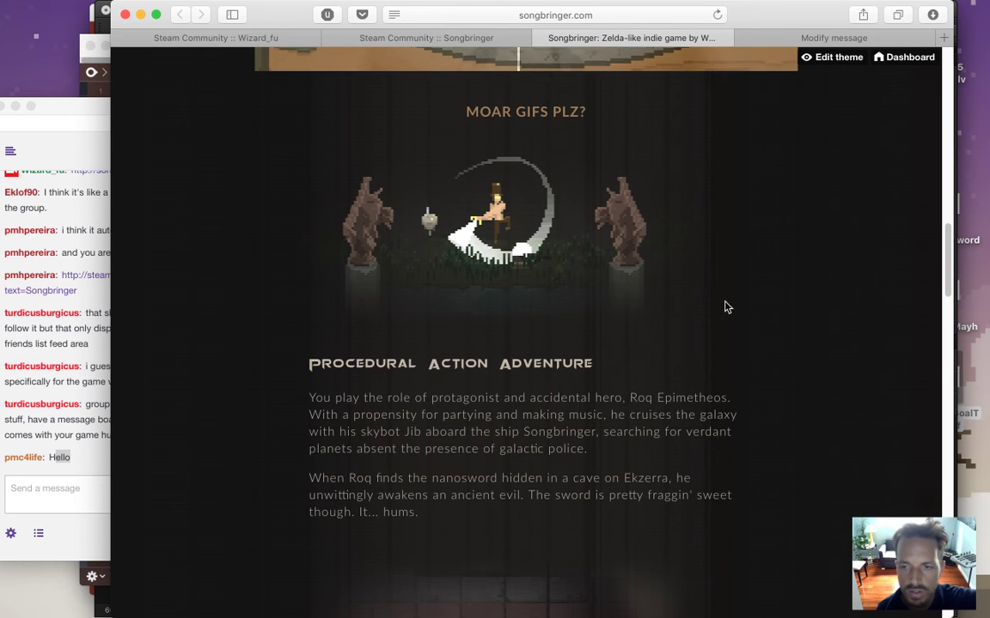
Open the sword-swing image by itself in a new tab and select its full address.
{"action": "right_click", "coordinate": [505, 234]}
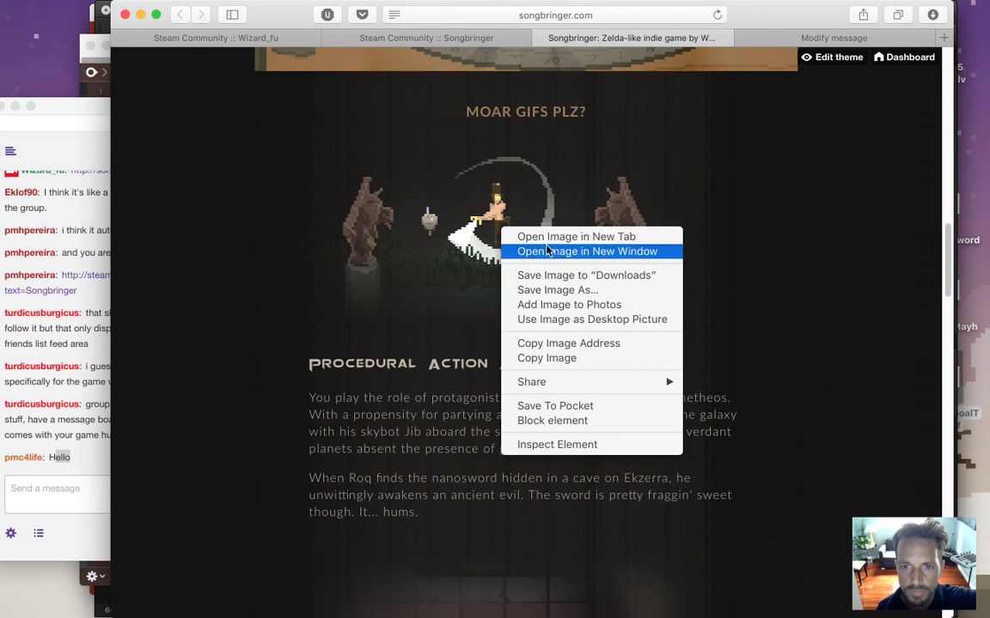
{"action": "left_click", "coordinate": [653, 236]}
{"action": "left_click", "coordinate": [726, 39]}
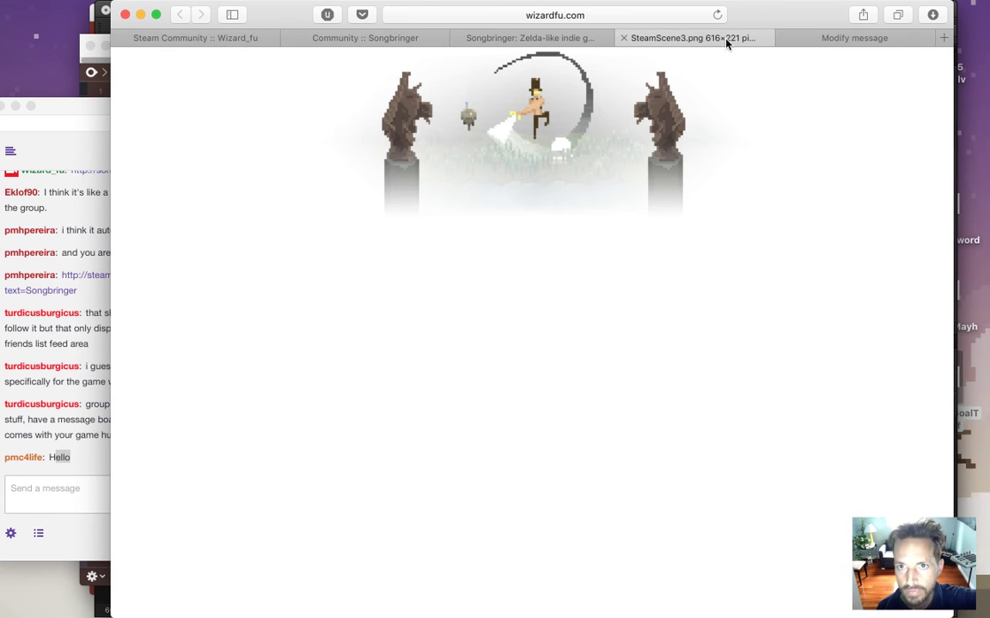
{"action": "left_click", "coordinate": [599, 17]}
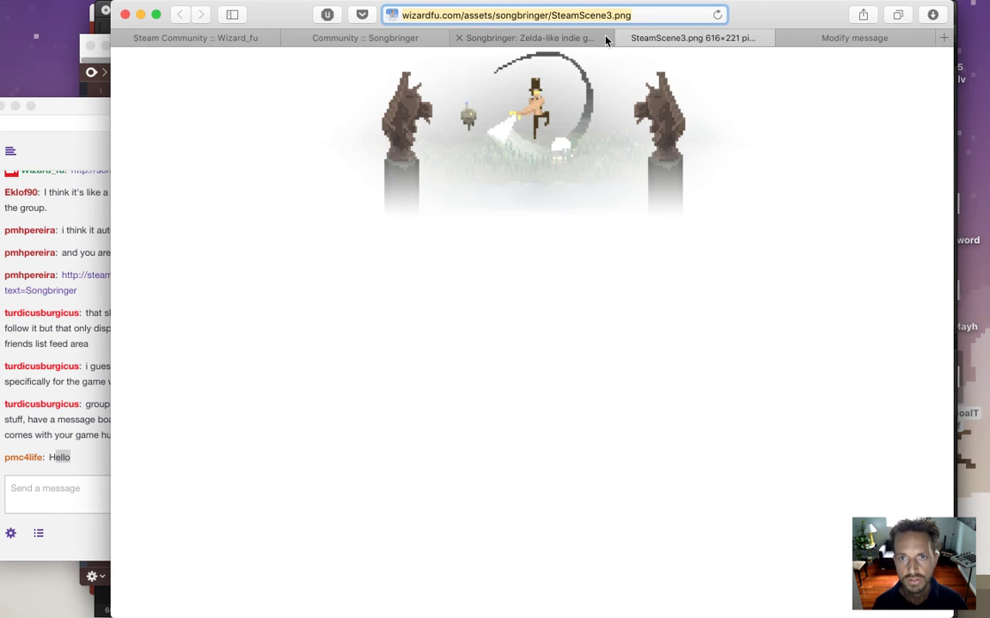
{"action": "left_click", "coordinate": [805, 37]}
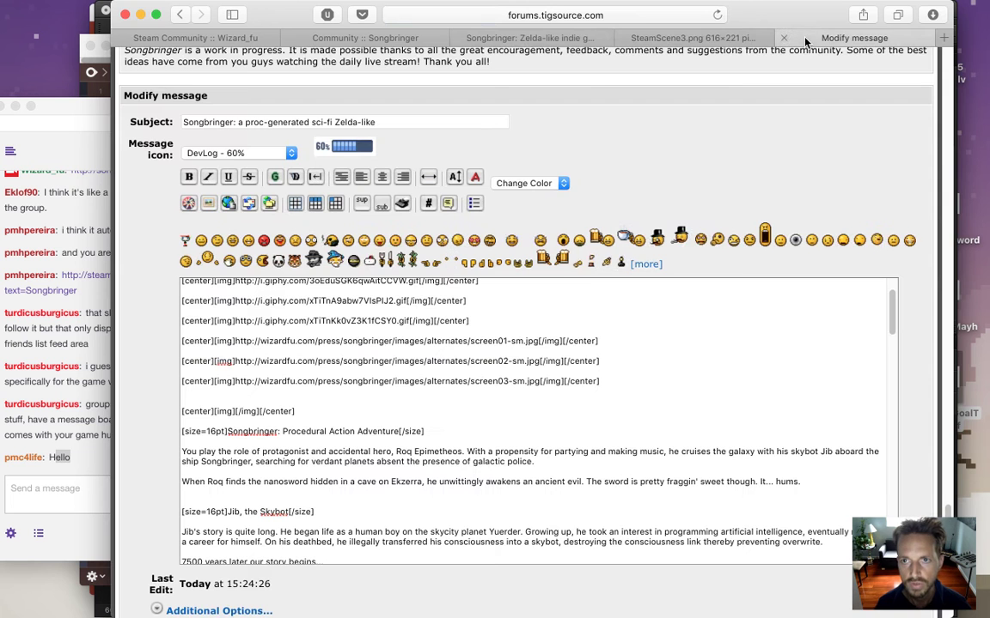
{"action": "left_click", "coordinate": [519, 39]}
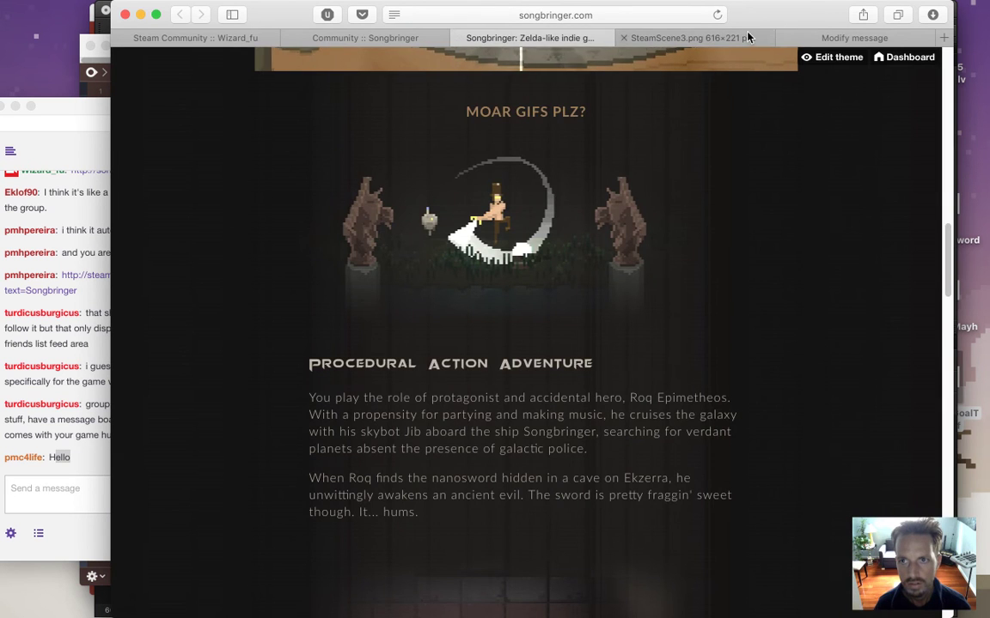
{"action": "left_click", "coordinate": [854, 38]}
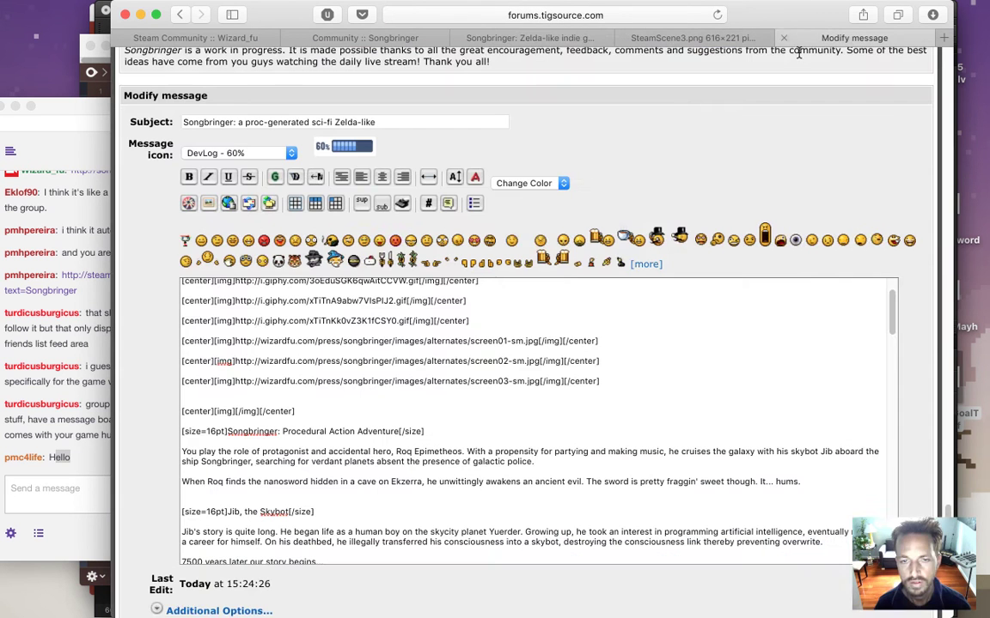
{"action": "left_click", "coordinate": [241, 423]}
{"action": "key", "text": "Return"}
{"action": "key", "text": "super+v"}
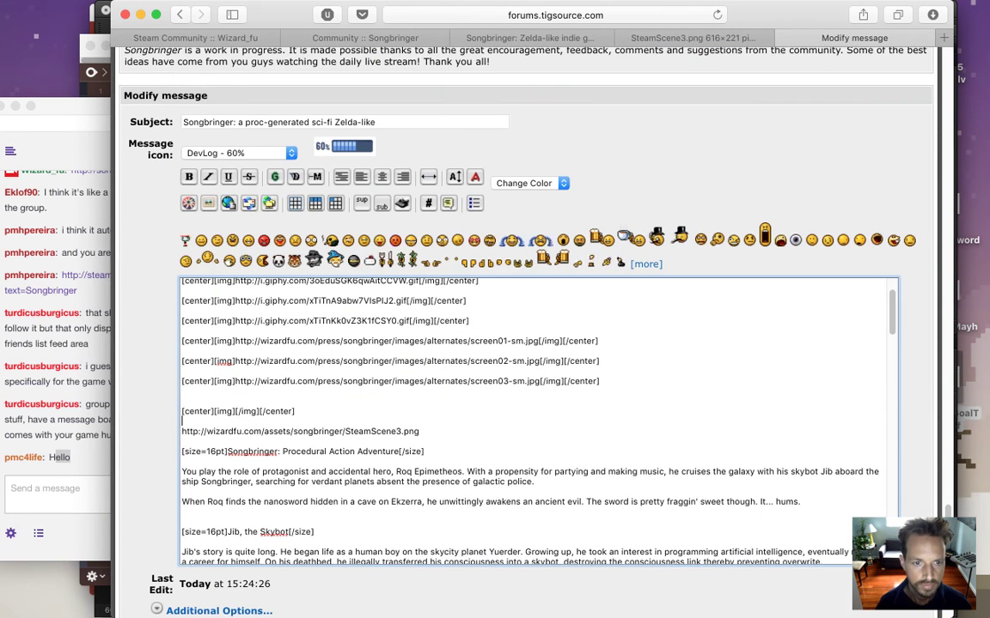
Add an empty [center][img][/img][/center] line above the Jib, the Skybot heading.
{"action": "key", "text": "Down"}
{"action": "key", "text": "Down"}
{"action": "key", "text": "Down"}
{"action": "key", "text": "Down"}
{"action": "key", "text": "Down"}
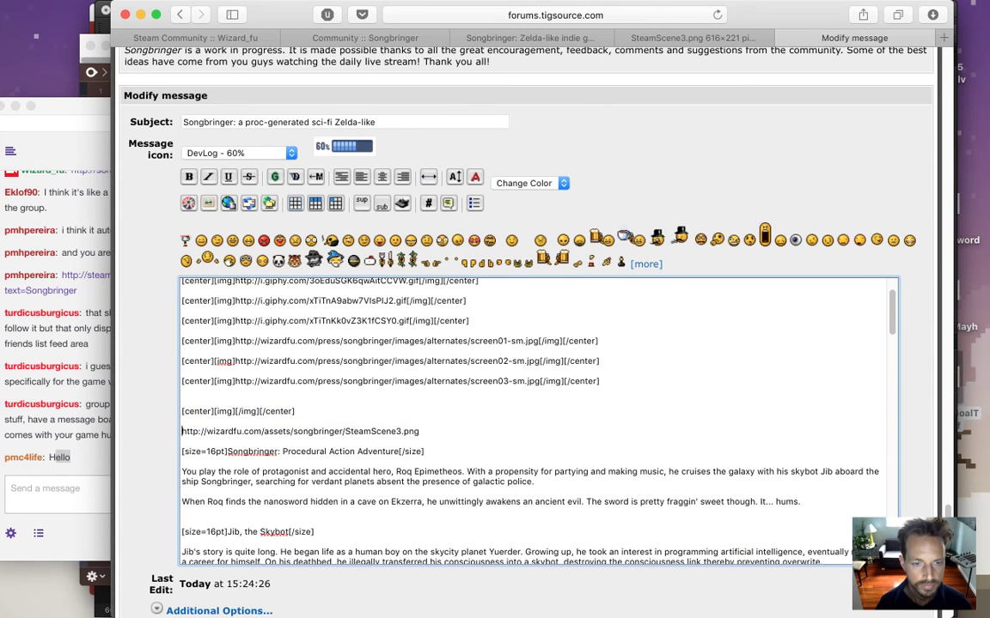
{"action": "key", "text": "super+v"}
Add empty [center][img][/img][/center] lines above the Procedural and Open / Non-linear headings.
{"action": "key", "text": "Down"}
{"action": "key", "text": "Down"}
{"action": "key", "text": "Down"}
{"action": "key", "text": "Down"}
{"action": "key", "text": "Down"}
{"action": "key", "text": "Down"}
{"action": "key", "text": "Down"}
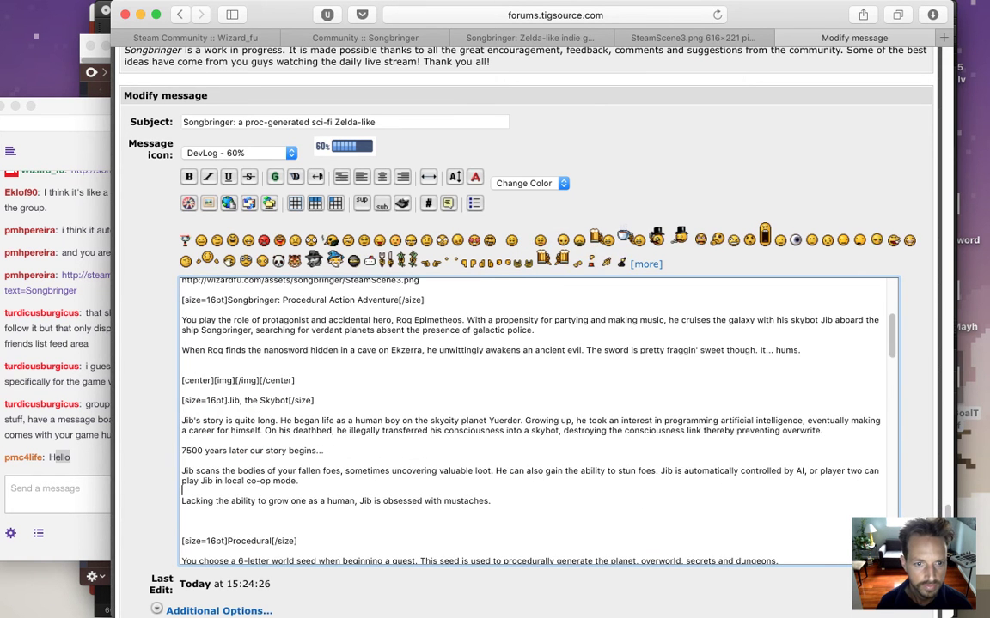
{"action": "key", "text": "super+v"}
{"action": "key", "text": "Down"}
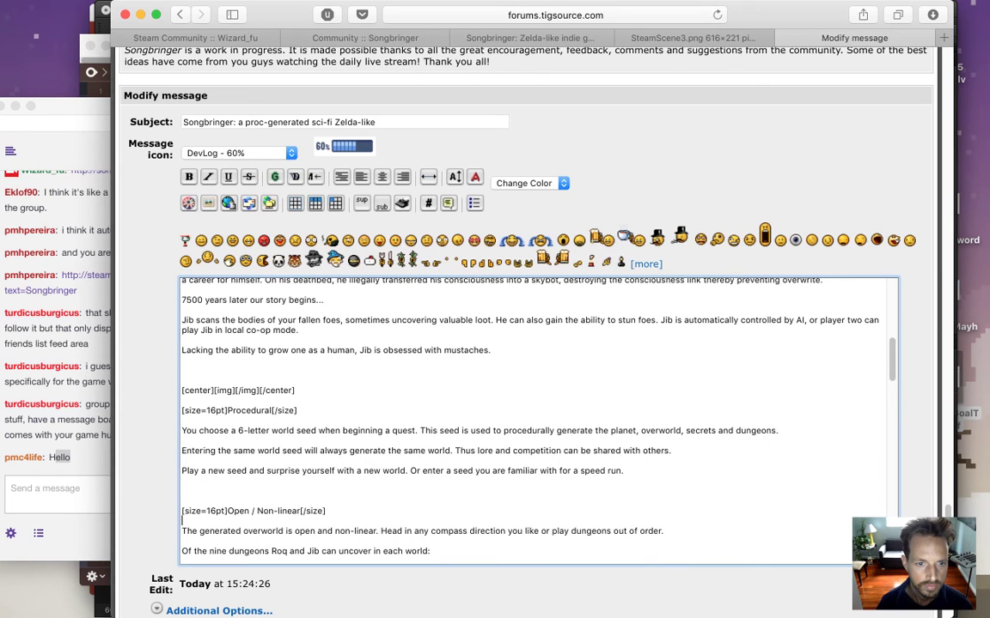
{"action": "key", "text": "super+v"}
Add an empty [center][img][/img][/center] line above the Secrets of the Cacti heading.
{"action": "key", "text": "Down"}
{"action": "key", "text": "Down"}
{"action": "key", "text": "Down"}
{"action": "key", "text": "Down"}
{"action": "key", "text": "Down"}
{"action": "key", "text": "Down"}
{"action": "key", "text": "Down"}
{"action": "key", "text": "Down"}
{"action": "key", "text": "Down"}
{"action": "key", "text": "Down"}
{"action": "key", "text": "Down"}
{"action": "key", "text": "Down"}
{"action": "key", "text": "Down"}
{"action": "key", "text": "Down"}
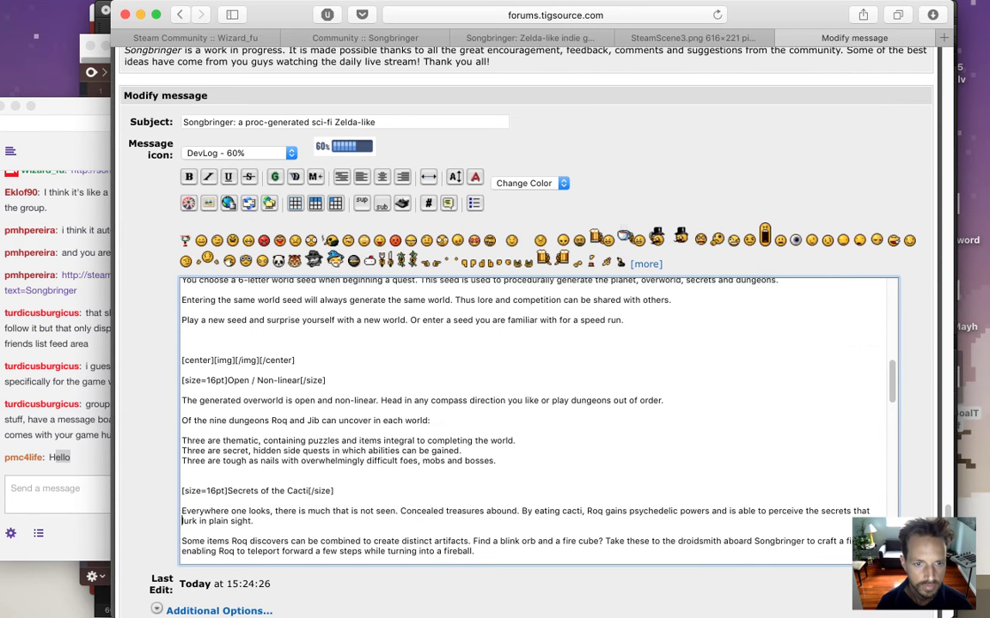
{"action": "key", "text": "Up"}
{"action": "key", "text": "super+v"}
Add an empty [center][img][/img][/center] line above the Leaderboard heading.
{"action": "key", "text": "Down"}
{"action": "key", "text": "Down"}
{"action": "key", "text": "Down"}
{"action": "key", "text": "Down"}
{"action": "key", "text": "Down"}
{"action": "key", "text": "Down"}
{"action": "key", "text": "Down"}
{"action": "key", "text": "Down"}
{"action": "key", "text": "Down"}
{"action": "key", "text": "Down"}
{"action": "key", "text": "Down"}
{"action": "key", "text": "Down"}
{"action": "key", "text": "Down"}
{"action": "key", "text": "Down"}
{"action": "key", "text": "Down"}
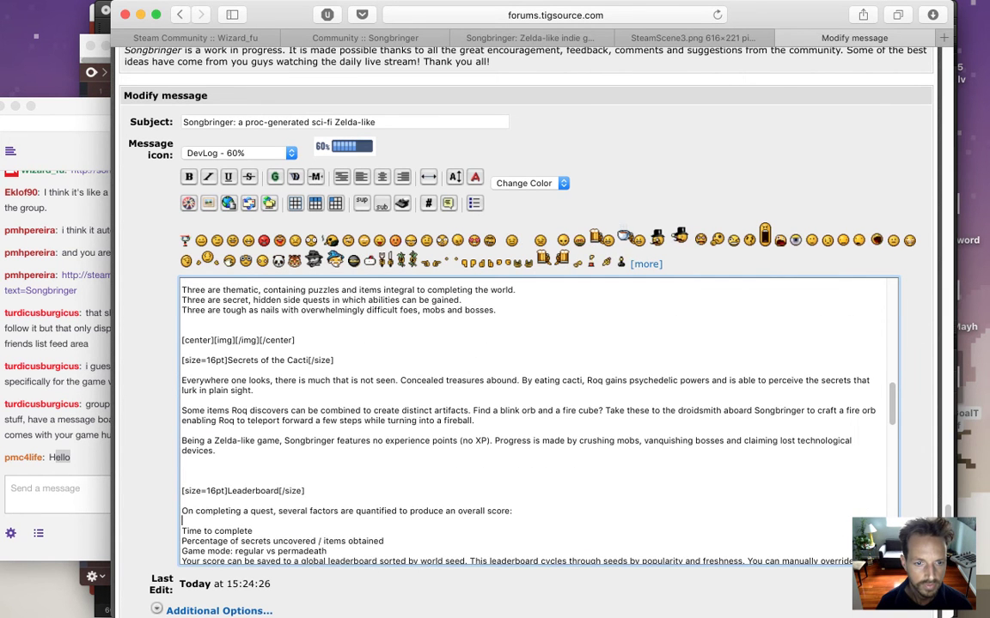
{"action": "key", "text": "Up"}
{"action": "key", "text": "Up"}
{"action": "key", "text": "super+v"}
Add an empty [center][img][/img][/center] line above the Links heading.
{"action": "key", "text": "Down"}
{"action": "key", "text": "Down"}
{"action": "key", "text": "Down"}
{"action": "key", "text": "Down"}
{"action": "key", "text": "Down"}
{"action": "key", "text": "Down"}
{"action": "key", "text": "Down"}
{"action": "key", "text": "Up"}
{"action": "key", "text": "Up"}
{"action": "key", "text": "super+v"}
Review the rest of the message text through the Leaderboard and Links sections.
{"action": "key", "text": "Down"}
{"action": "key", "text": "Down"}
{"action": "key", "text": "Down"}
{"action": "key", "text": "Down"}
{"action": "key", "text": "Down"}
{"action": "key", "text": "Down"}
{"action": "key", "text": "Down"}
{"action": "key", "text": "Down"}
{"action": "key", "text": "Down"}
{"action": "key", "text": "Down"}
{"action": "key", "text": "Down"}
{"action": "key", "text": "Down"}
{"action": "key", "text": "Down"}
{"action": "key", "text": "Down"}
{"action": "key", "text": "Down"}
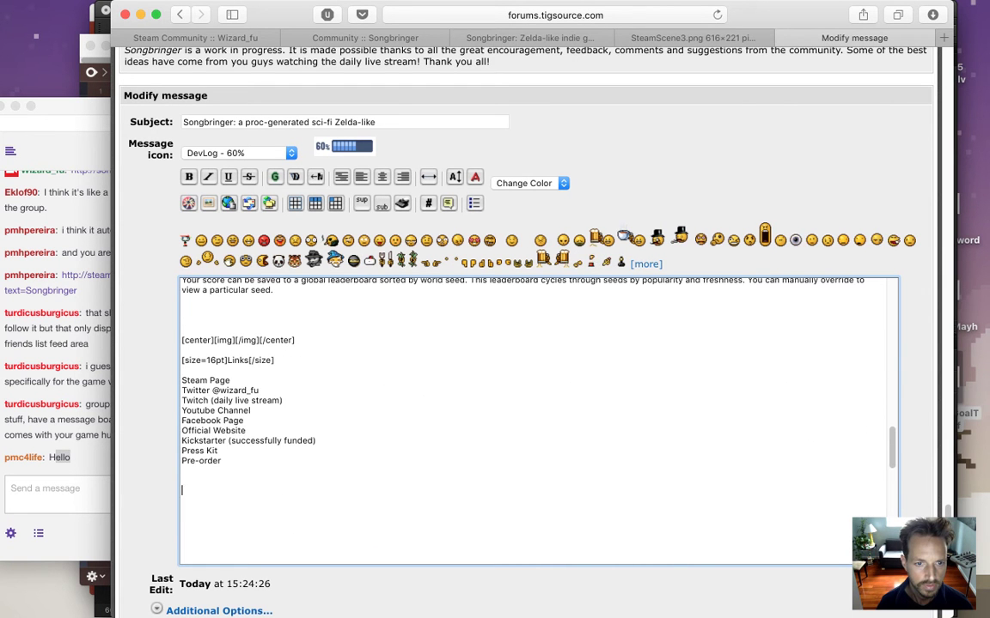
{"action": "key", "text": "Up"}
{"action": "key", "text": "Up"}
{"action": "key", "text": "Up"}
{"action": "key", "text": "Up"}
{"action": "key", "text": "Up"}
{"action": "key", "text": "Up"}
{"action": "key", "text": "Up"}
{"action": "key", "text": "Up"}
{"action": "key", "text": "Up"}
{"action": "key", "text": "Up"}
{"action": "key", "text": "Up"}
{"action": "key", "text": "Up"}
{"action": "key", "text": "Up"}
{"action": "key", "text": "Up"}
{"action": "key", "text": "Up"}
{"action": "key", "text": "Up"}
{"action": "key", "text": "Up"}
{"action": "key", "text": "Up"}
{"action": "key", "text": "Up"}
{"action": "key", "text": "Up"}
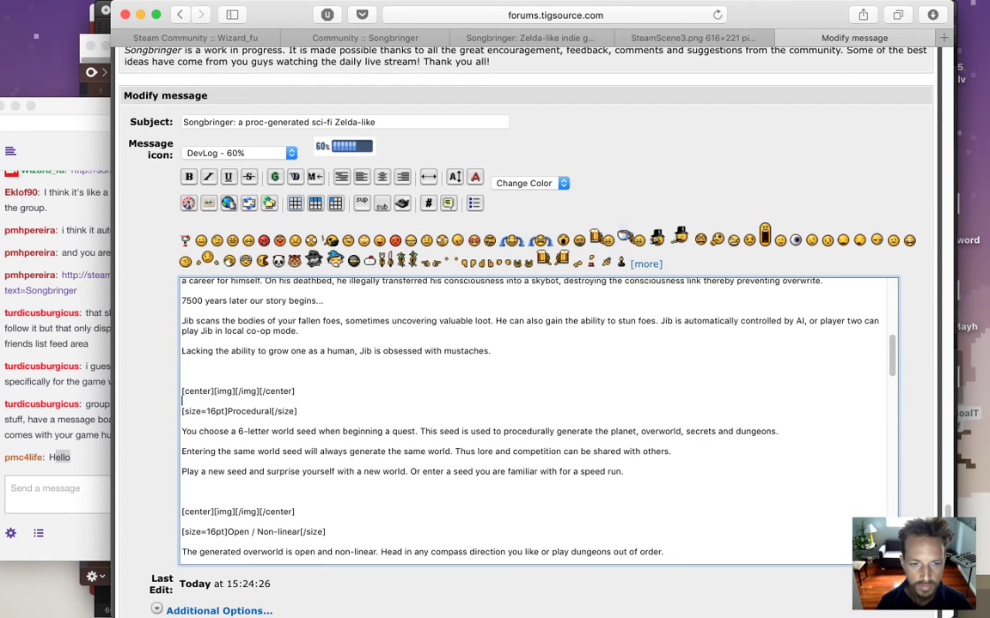
{"action": "key", "text": "Up"}
{"action": "key", "text": "Up"}
{"action": "key", "text": "Up"}
{"action": "key", "text": "Up"}
{"action": "key", "text": "Up"}
{"action": "key", "text": "Up"}
{"action": "key", "text": "Up"}
{"action": "key", "text": "Up"}
{"action": "key", "text": "Up"}
{"action": "key", "text": "Up"}
{"action": "key", "text": "Up"}
{"action": "key", "text": "Up"}
{"action": "key", "text": "Up"}
{"action": "key", "text": "Up"}
{"action": "key", "text": "Up"}
{"action": "key", "text": "Up"}
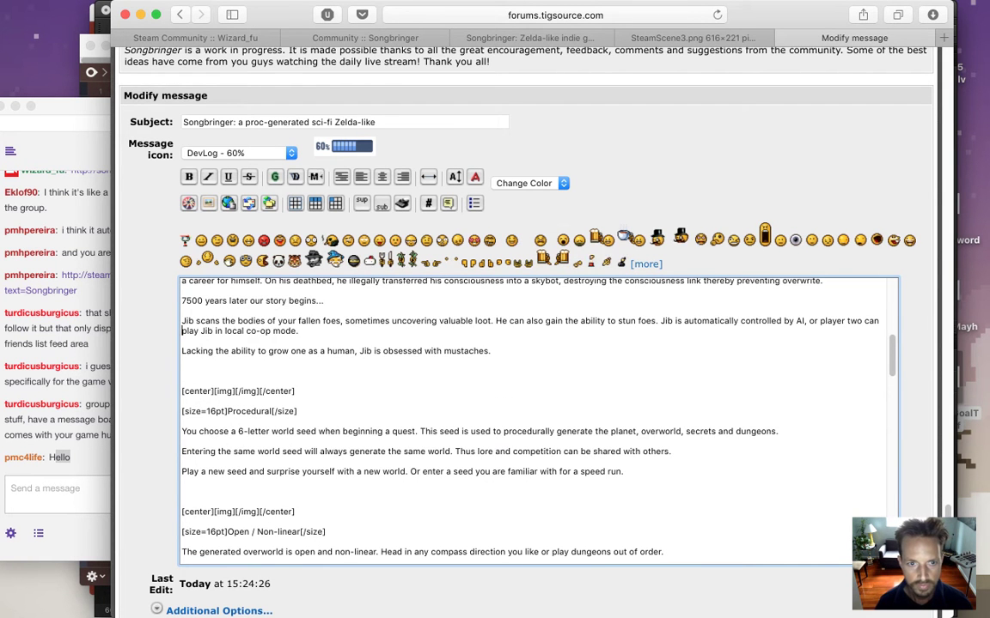
{"action": "key", "text": "Up"}
{"action": "key", "text": "Up"}
{"action": "key", "text": "Up"}
{"action": "key", "text": "Up"}
{"action": "key", "text": "Up"}
{"action": "key", "text": "Up"}
{"action": "key", "text": "Up"}
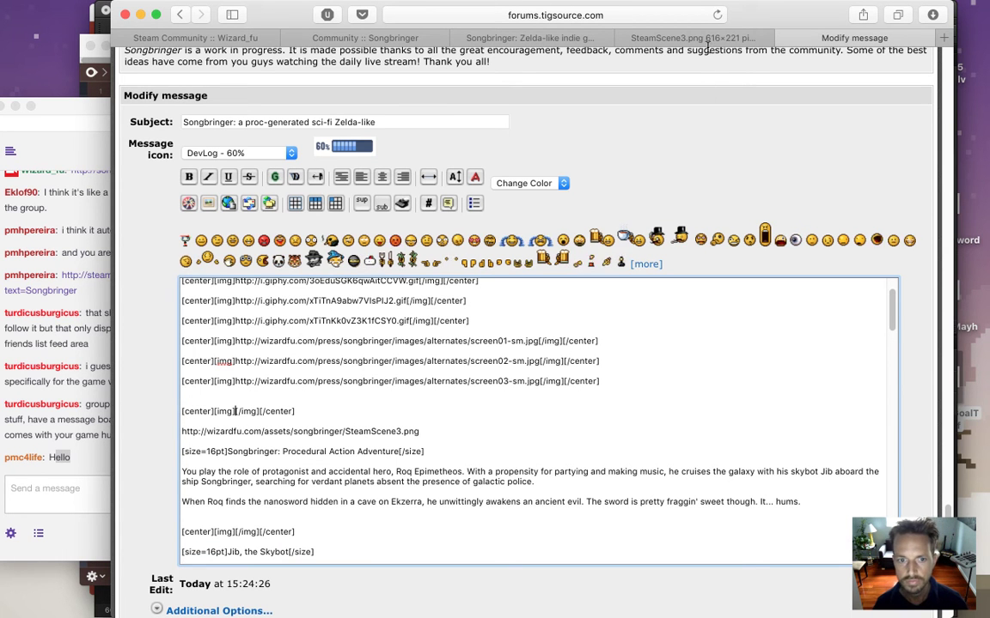
{"action": "left_click", "coordinate": [425, 432]}
{"action": "key", "text": "shift+super+Left"}
{"action": "key", "text": "super+c"}
{"action": "key", "text": "BackSpace"}
{"action": "key", "text": "BackSpace"}
{"action": "key", "text": "BackSpace"}
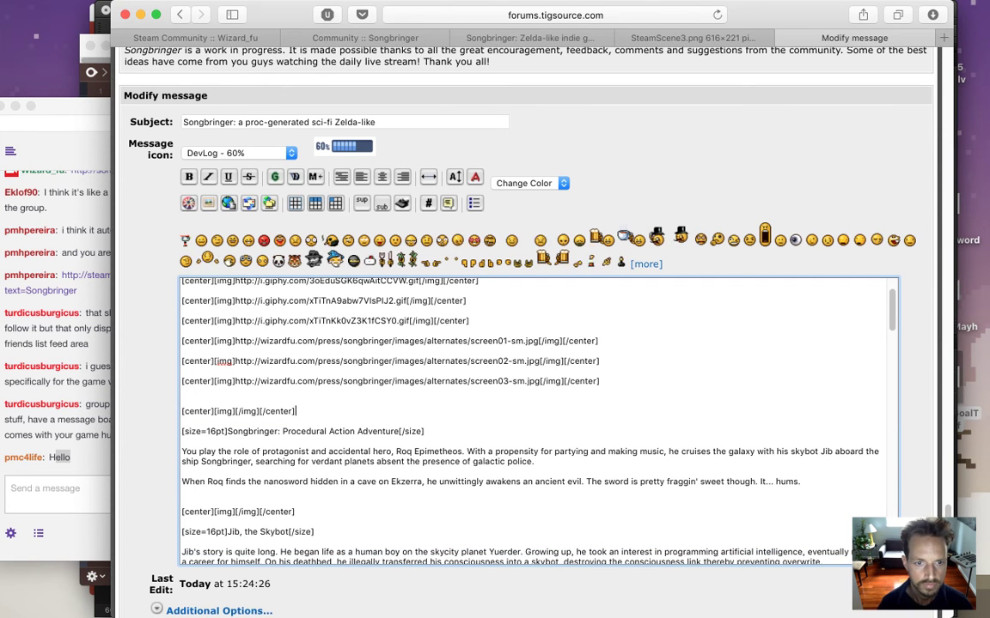
{"action": "key", "text": "super+v"}
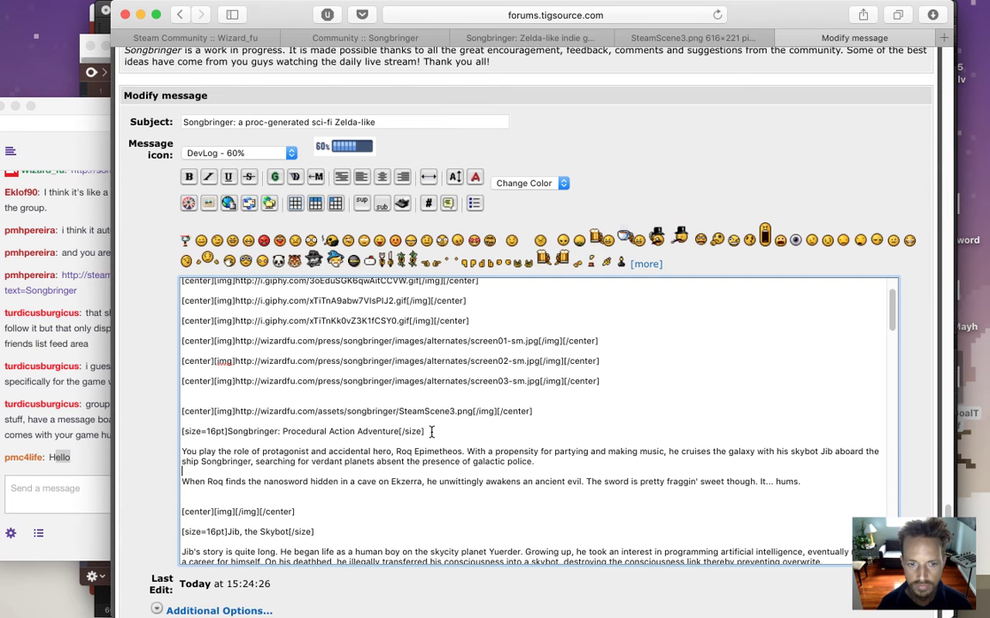
Preview the post and examine the rendered images and headings down to the Open / Non-linear section.
{"action": "scroll", "coordinate": [529, 535], "scroll_direction": "down", "scroll_amount": 5}
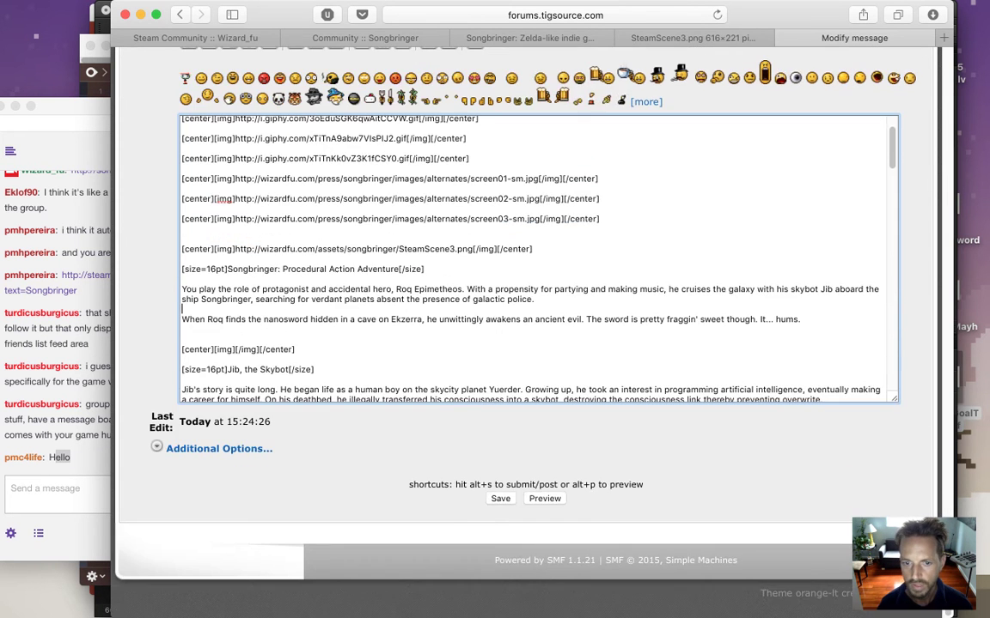
{"action": "left_click", "coordinate": [544, 498]}
{"action": "scroll", "coordinate": [929, 200], "scroll_direction": "up", "scroll_amount": 5}
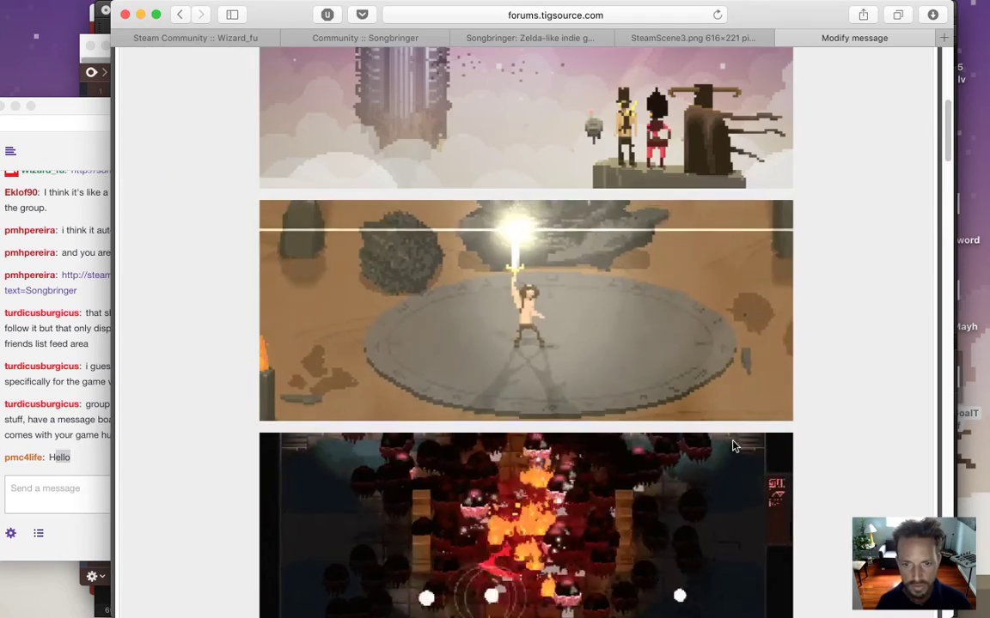
{"action": "left_click_drag", "start_coordinate": [950, 143], "coordinate": [934, 327]}
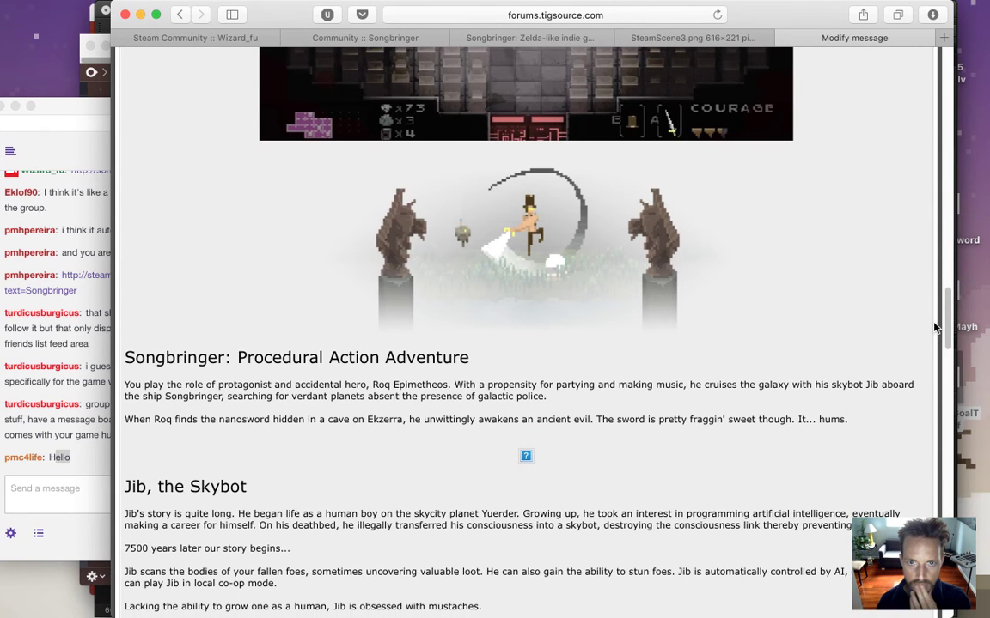
{"action": "left_click_drag", "start_coordinate": [934, 327], "coordinate": [906, 384]}
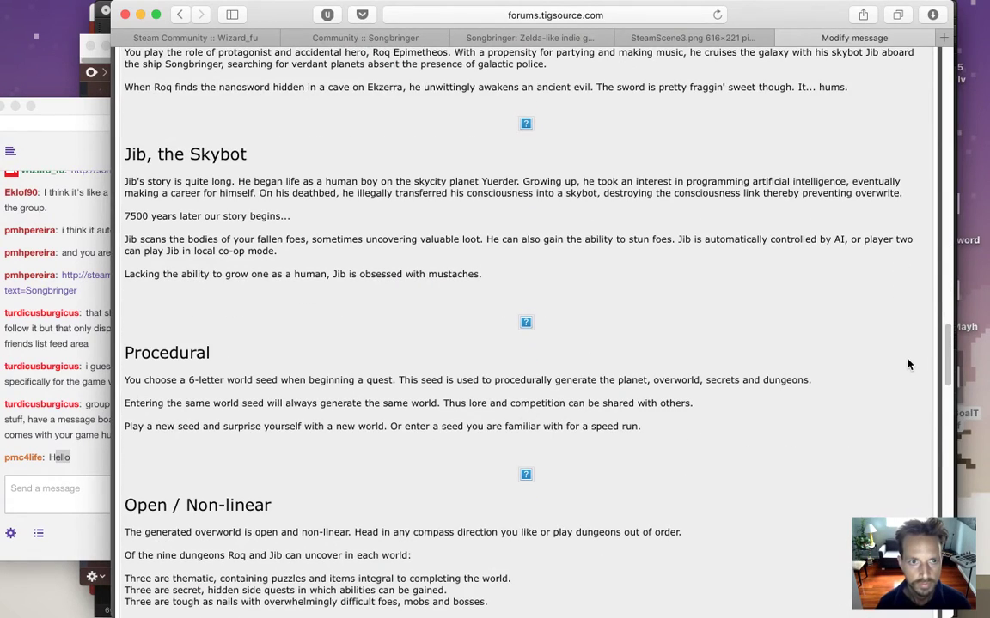
Close the SteamScene3.png tab, then open the image above Jib, the Skybot on songbringer.com in a new tab and check its address.
{"action": "left_click", "coordinate": [704, 38]}
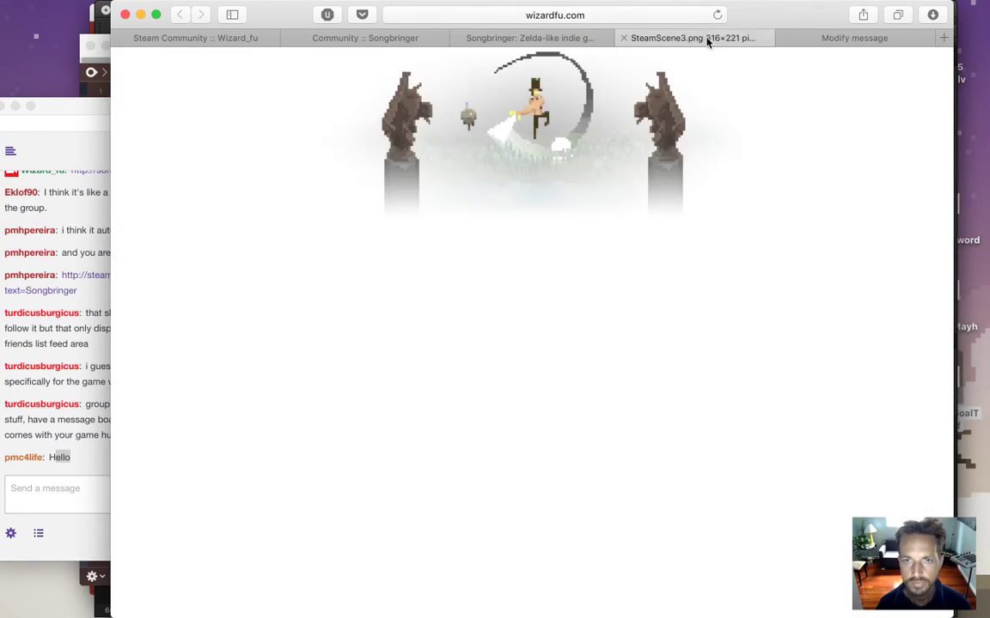
{"action": "left_click", "coordinate": [622, 38]}
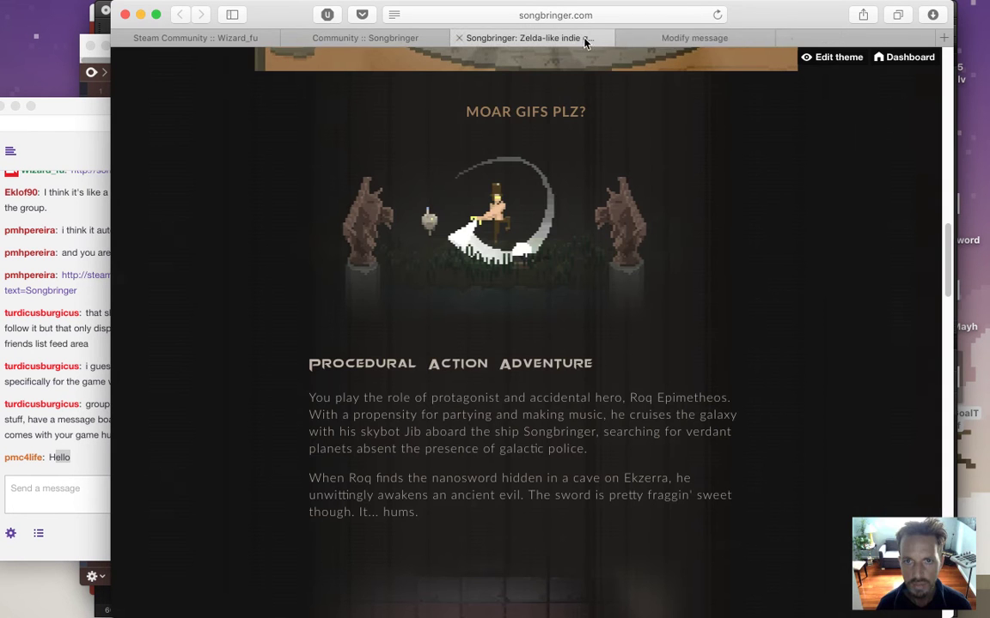
{"action": "scroll", "coordinate": [527, 302], "scroll_direction": "down", "scroll_amount": 5}
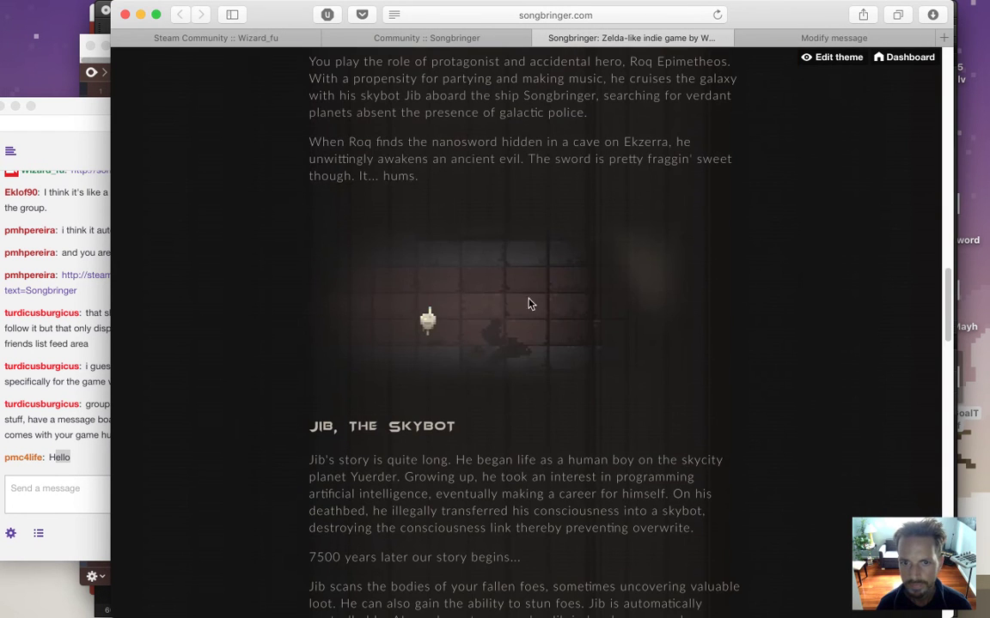
{"action": "right_click", "coordinate": [507, 303]}
{"action": "left_click", "coordinate": [532, 307]}
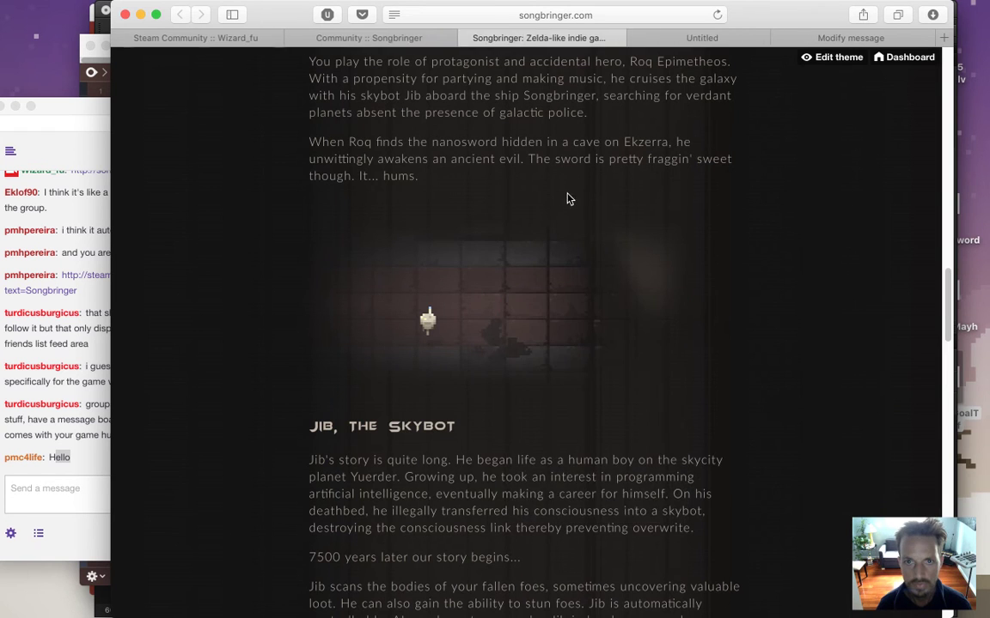
{"action": "left_click", "coordinate": [676, 39]}
{"action": "left_click", "coordinate": [635, 17]}
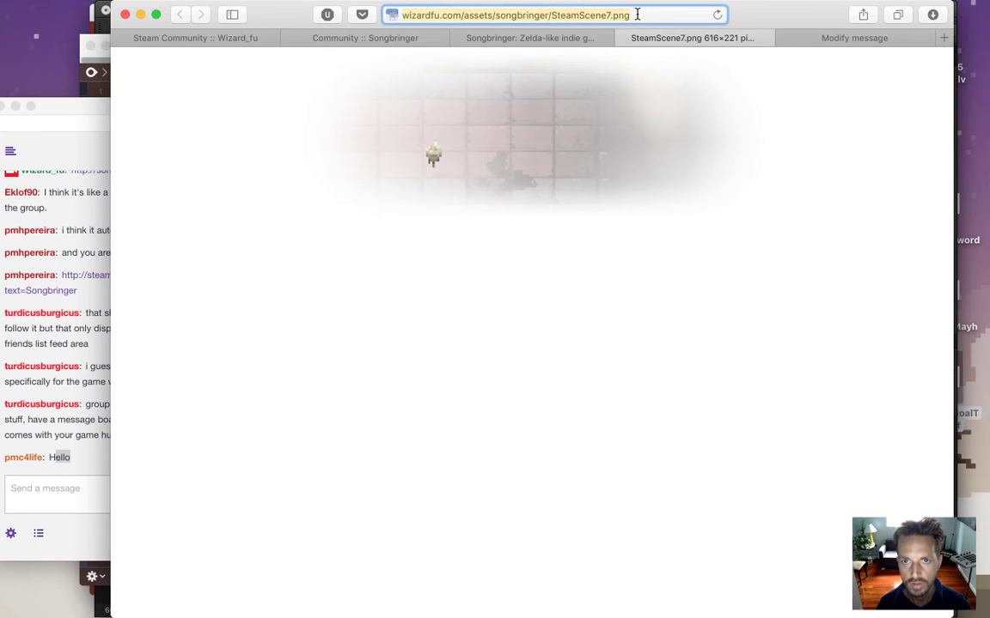
{"action": "left_click", "coordinate": [809, 38]}
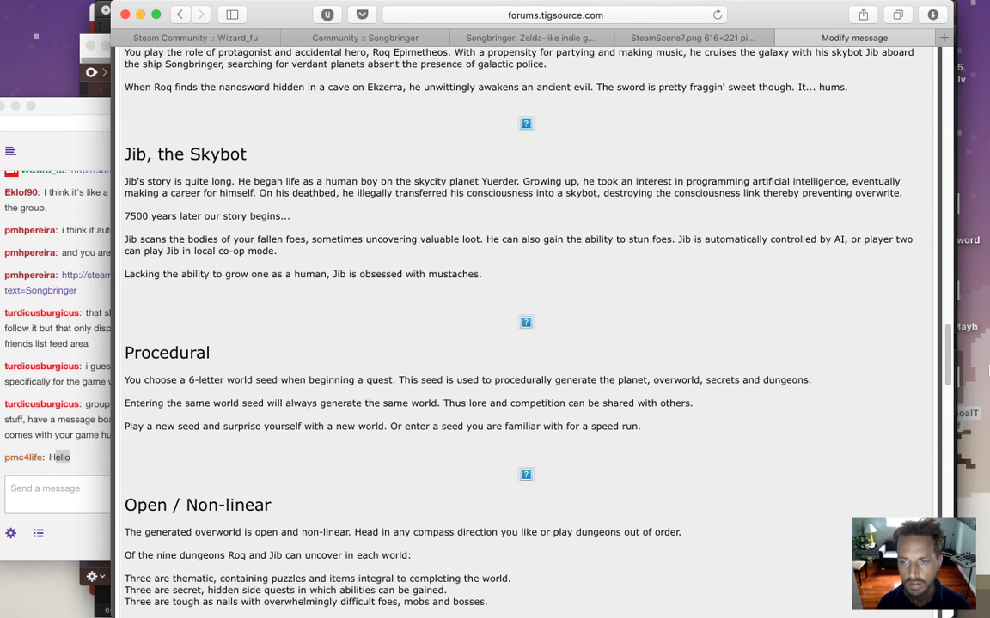
{"action": "left_click_drag", "start_coordinate": [950, 369], "coordinate": [950, 558]}
{"action": "left_click", "coordinate": [528, 473]}
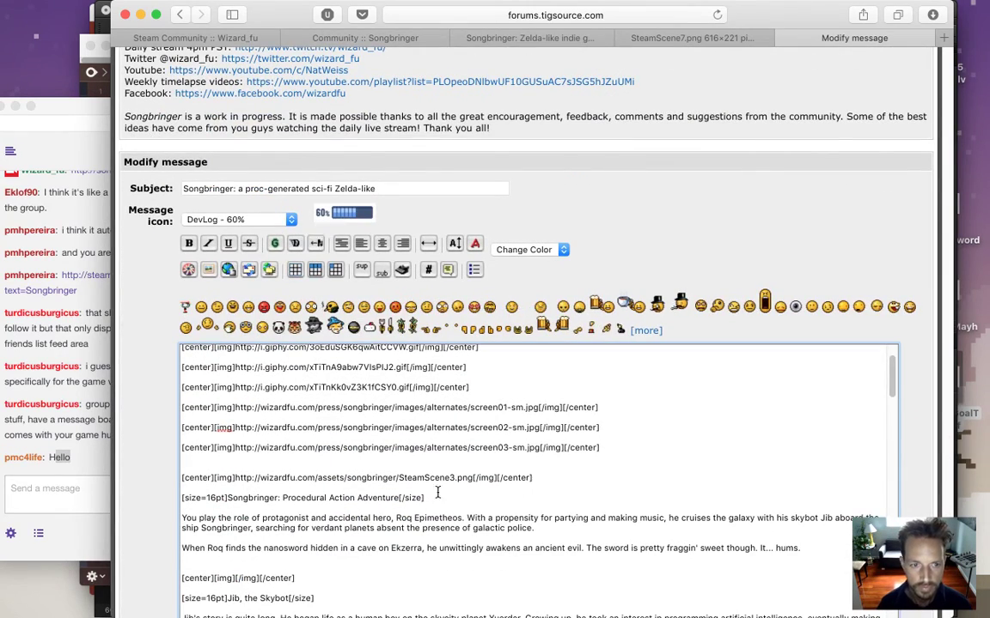
{"action": "left_click_drag", "start_coordinate": [234, 477], "coordinate": [472, 478]}
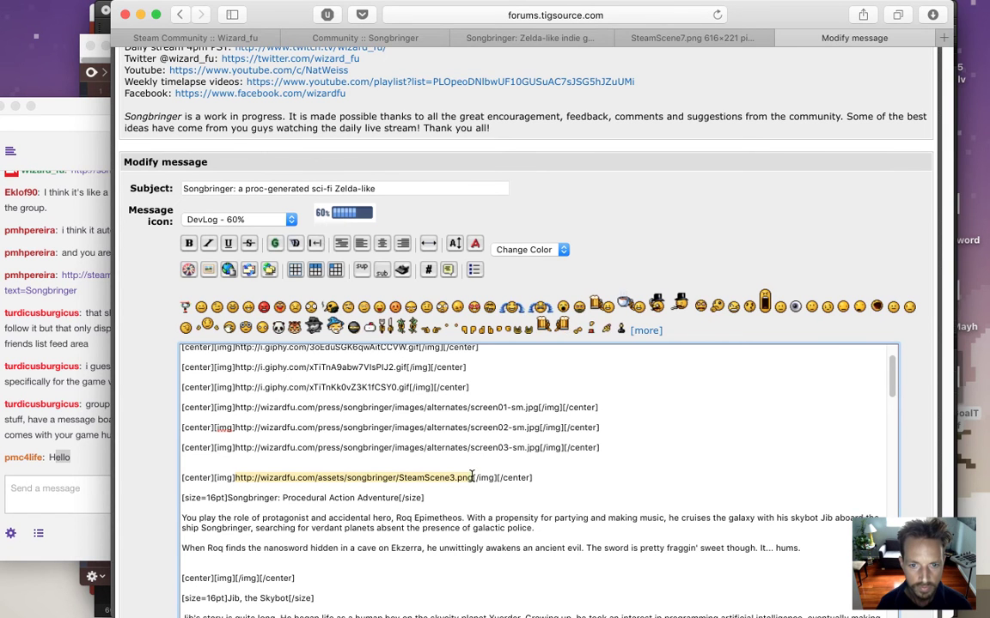
{"action": "key", "text": "ctrl+c"}
{"action": "left_click", "coordinate": [234, 578]}
{"action": "key", "text": "ctrl+v"}
{"action": "left_click", "coordinate": [452, 578]}
{"action": "key", "text": "Delete"}
{"action": "type", "text": "7"}
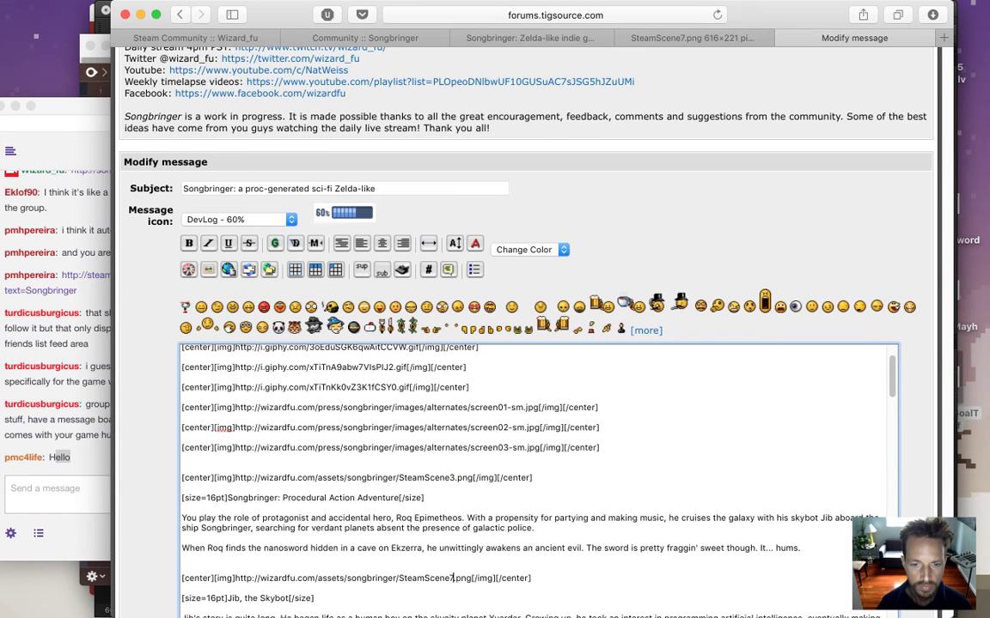
Paste the copied SteamScene3.png URL into the image tags above the Procedural and Open / Non-linear headings.
{"action": "scroll", "coordinate": [516, 472], "scroll_direction": "down", "scroll_amount": 4}
{"action": "left_click", "coordinate": [181, 546]}
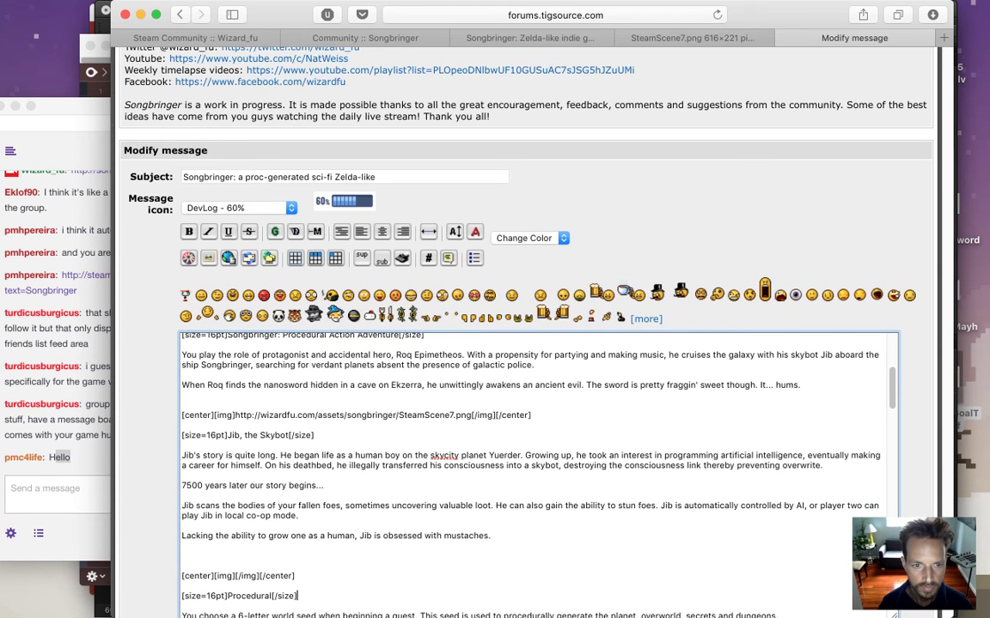
{"action": "scroll", "coordinate": [539, 472], "scroll_direction": "down", "scroll_amount": 4}
{"action": "left_click", "coordinate": [182, 515]}
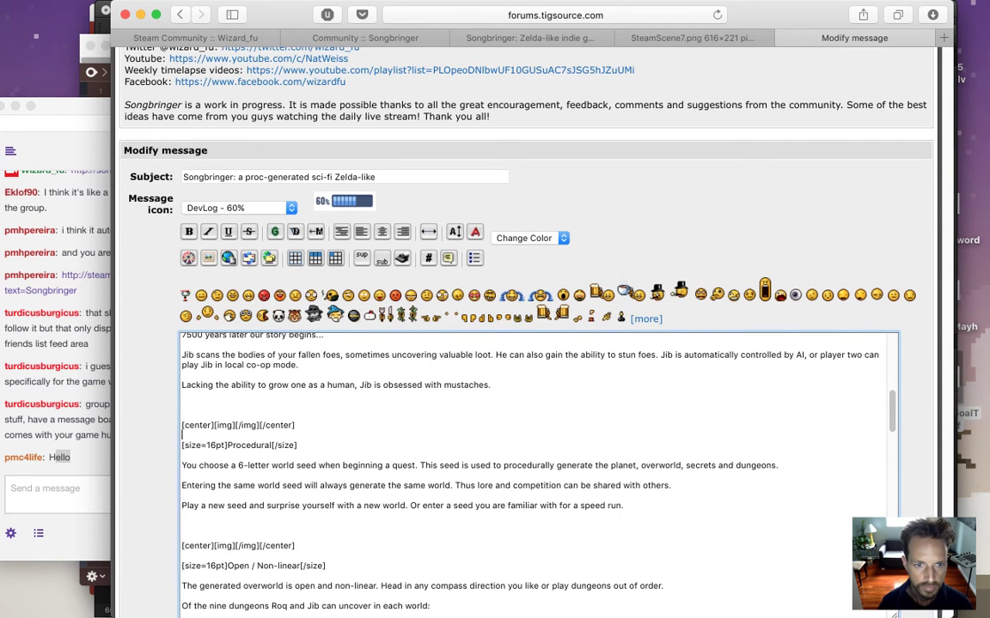
{"action": "left_click", "coordinate": [234, 424]}
{"action": "key", "text": "ctrl+v"}
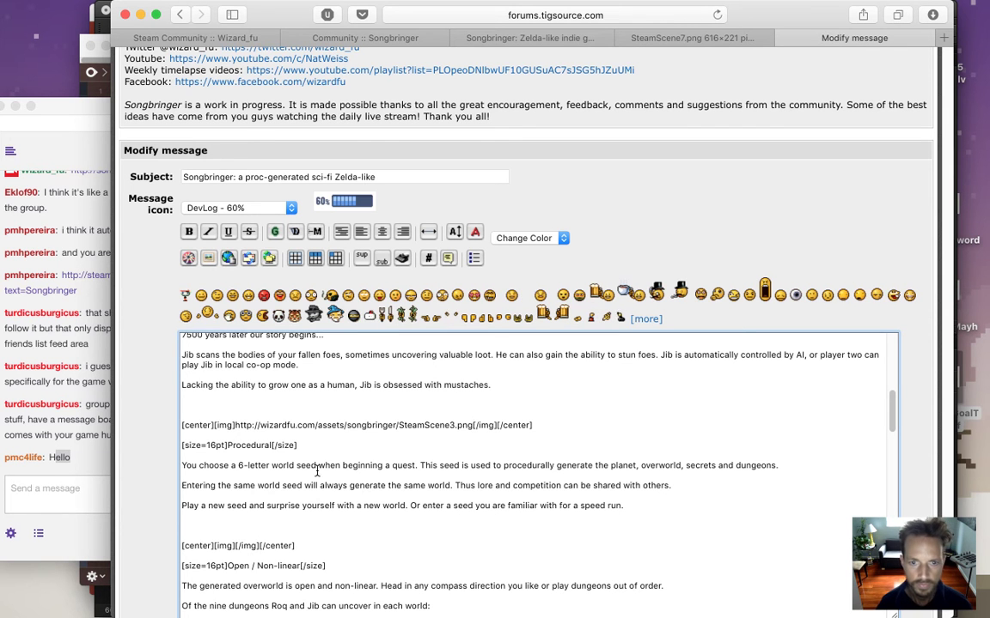
{"action": "left_click", "coordinate": [235, 546]}
{"action": "key", "text": "ctrl+v"}
Paste the copied SteamScene3.png URL into the image tags above the Secrets of the Cacti, Leaderboard and Links headings.
{"action": "scroll", "coordinate": [539, 473], "scroll_direction": "down", "scroll_amount": 4}
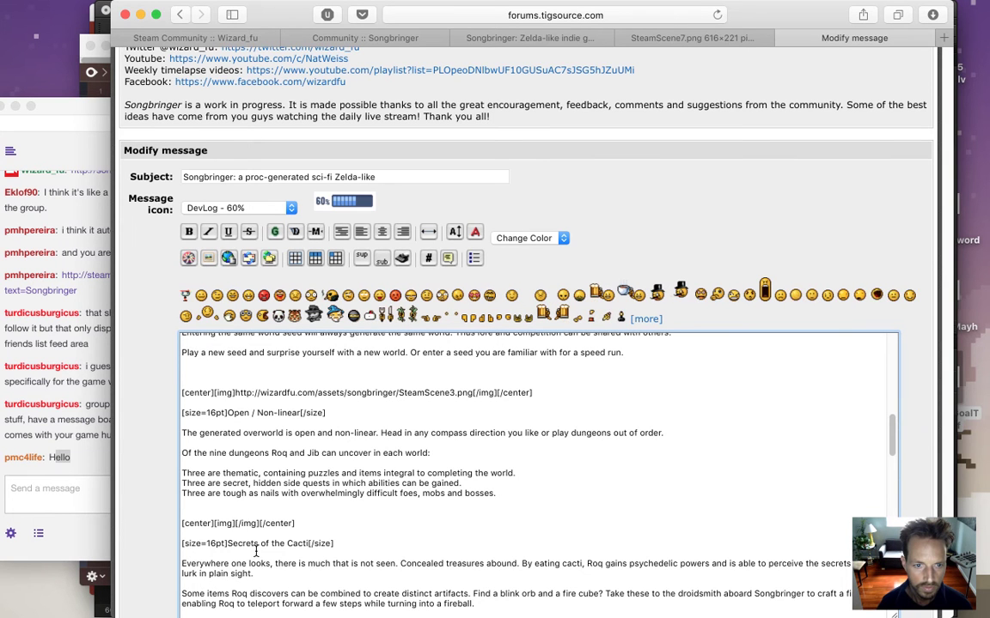
{"action": "left_click", "coordinate": [234, 523]}
{"action": "key", "text": "ctrl+v"}
{"action": "scroll", "coordinate": [538, 473], "scroll_direction": "down", "scroll_amount": 7}
{"action": "left_click", "coordinate": [182, 485]}
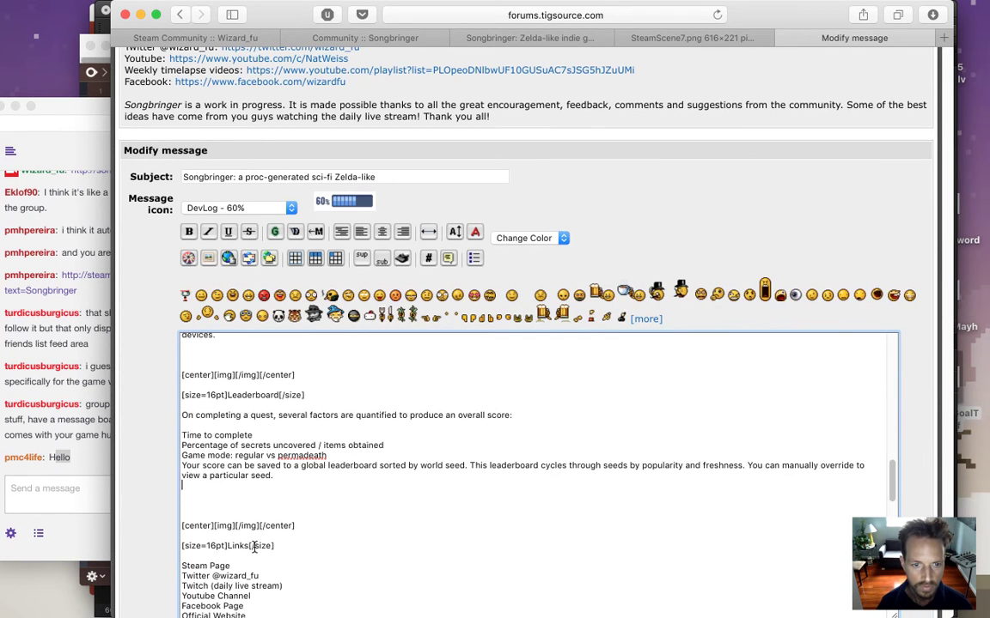
{"action": "left_click", "coordinate": [232, 375]}
{"action": "key", "text": "ctrl+v"}
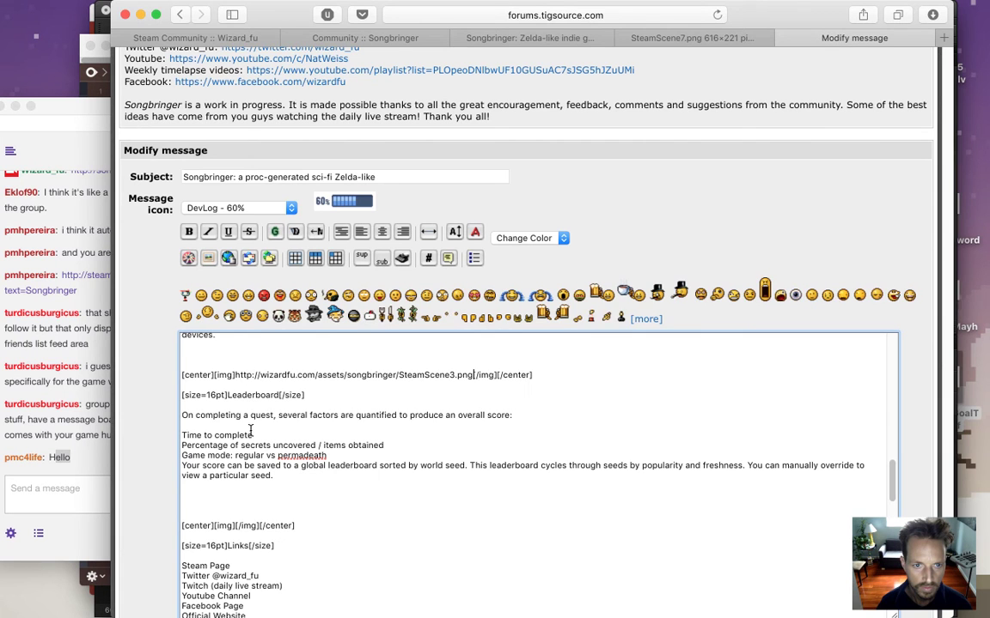
{"action": "left_click", "coordinate": [234, 525]}
{"action": "key", "text": "ctrl+v"}
Close the SteamScene7.png tab, then look up the file name of the image above Procedural on songbringer.com in a temporary tab.
{"action": "left_click_drag", "start_coordinate": [893, 478], "coordinate": [900, 392]}
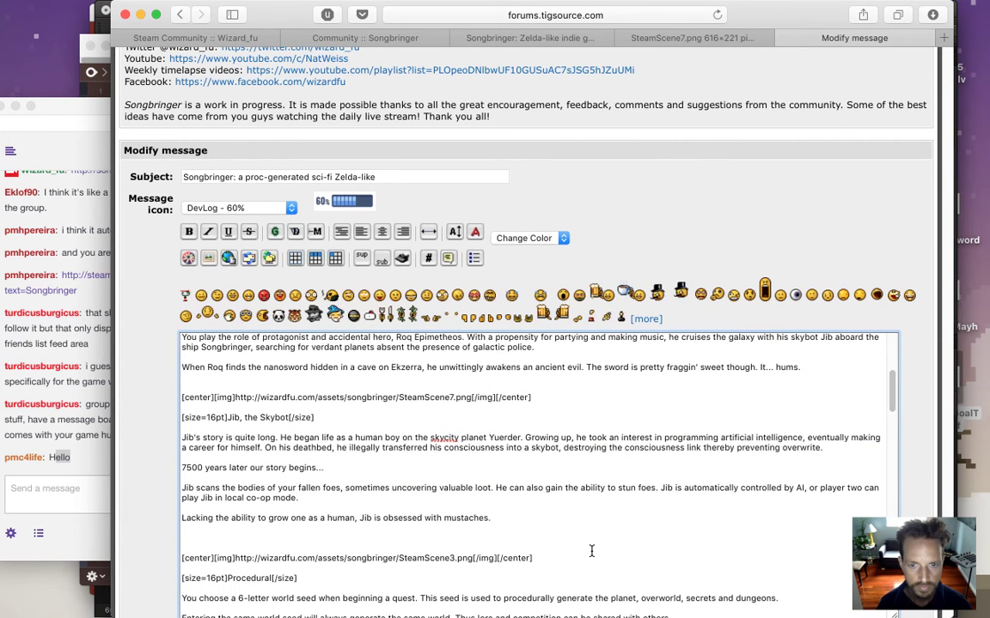
{"action": "left_click", "coordinate": [710, 41]}
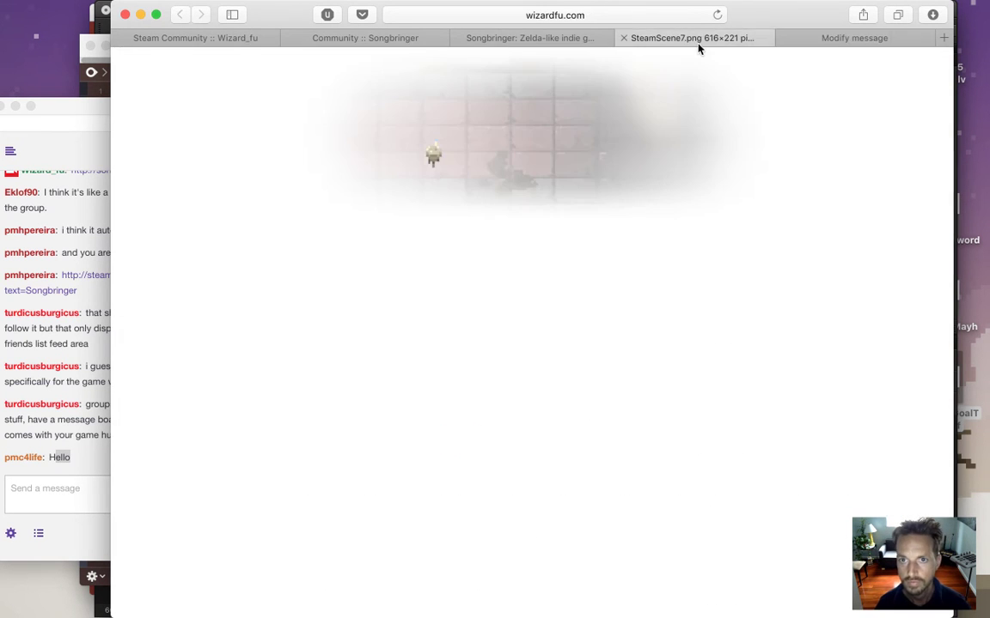
{"action": "left_click", "coordinate": [623, 38]}
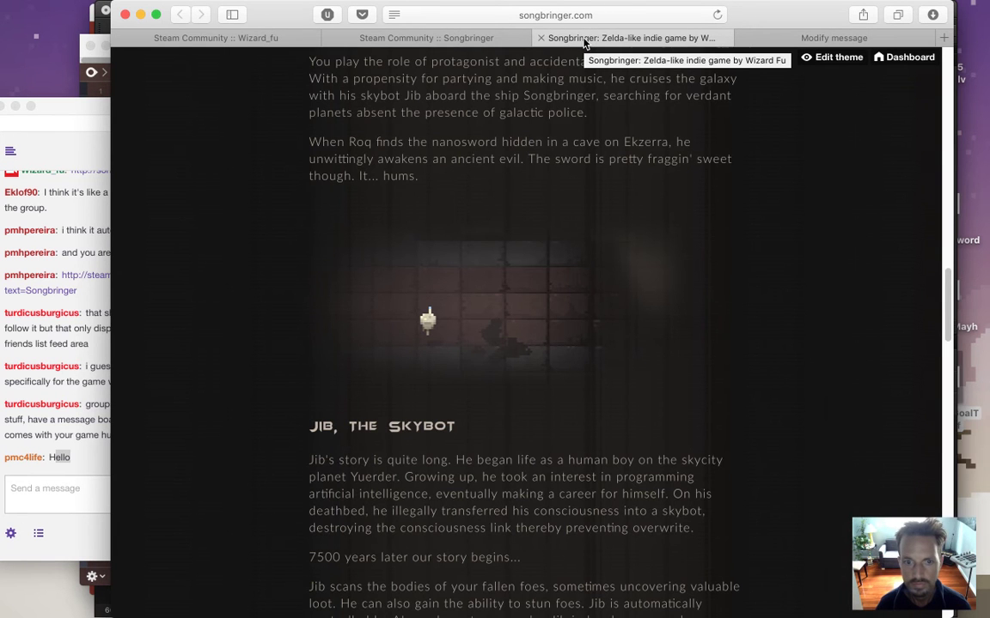
{"action": "left_click_drag", "start_coordinate": [948, 300], "coordinate": [951, 370]}
{"action": "right_click", "coordinate": [584, 261]}
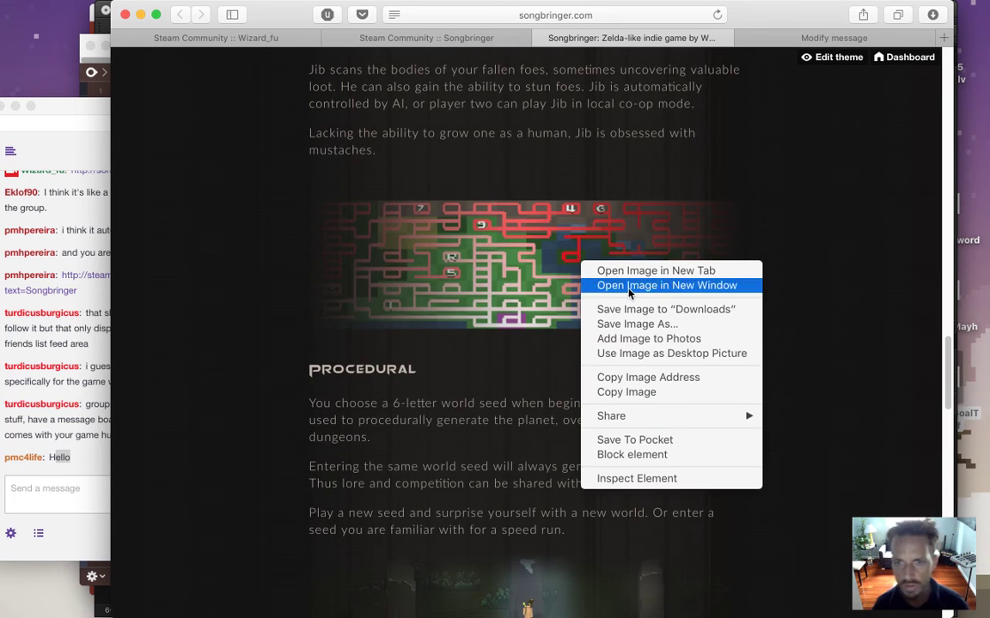
{"action": "left_click", "coordinate": [665, 273]}
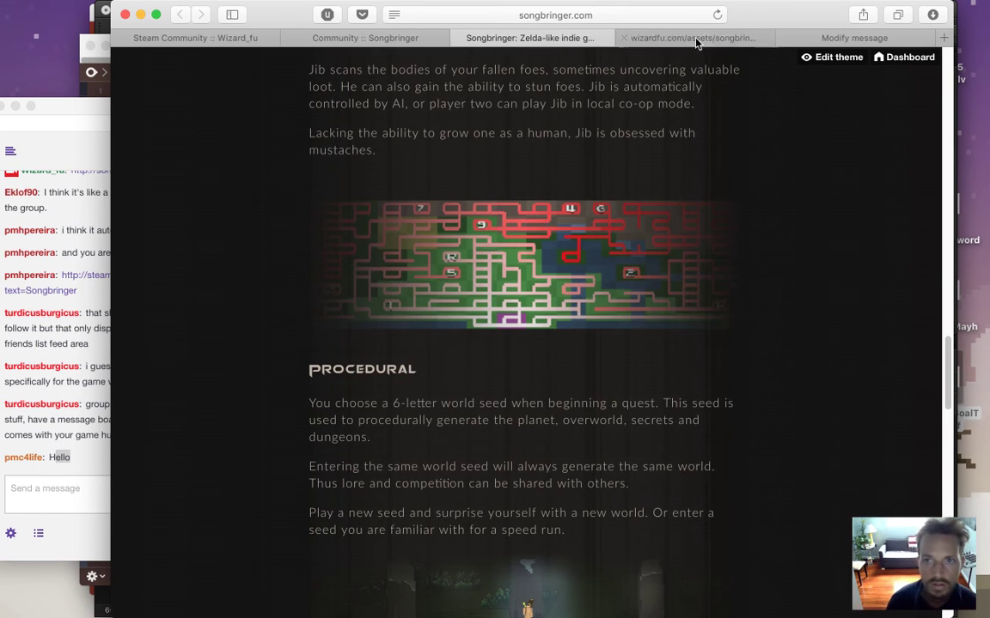
{"action": "left_click", "coordinate": [668, 34]}
{"action": "key", "text": "super+w"}
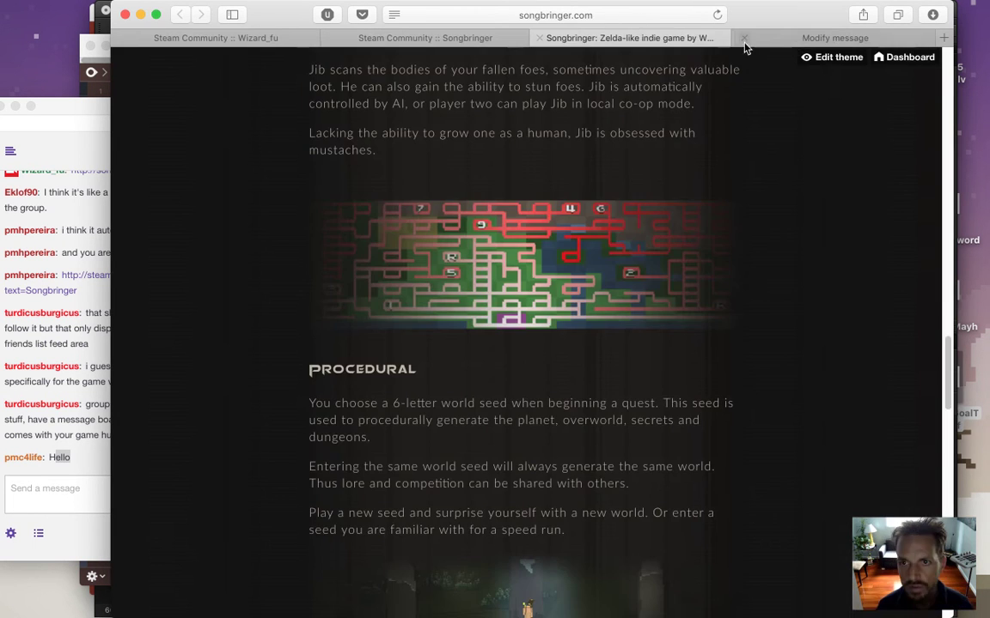
Change the image file above the Procedural heading in the forum message to SteamScene2.png.
{"action": "key", "text": "ctrl+Tab"}
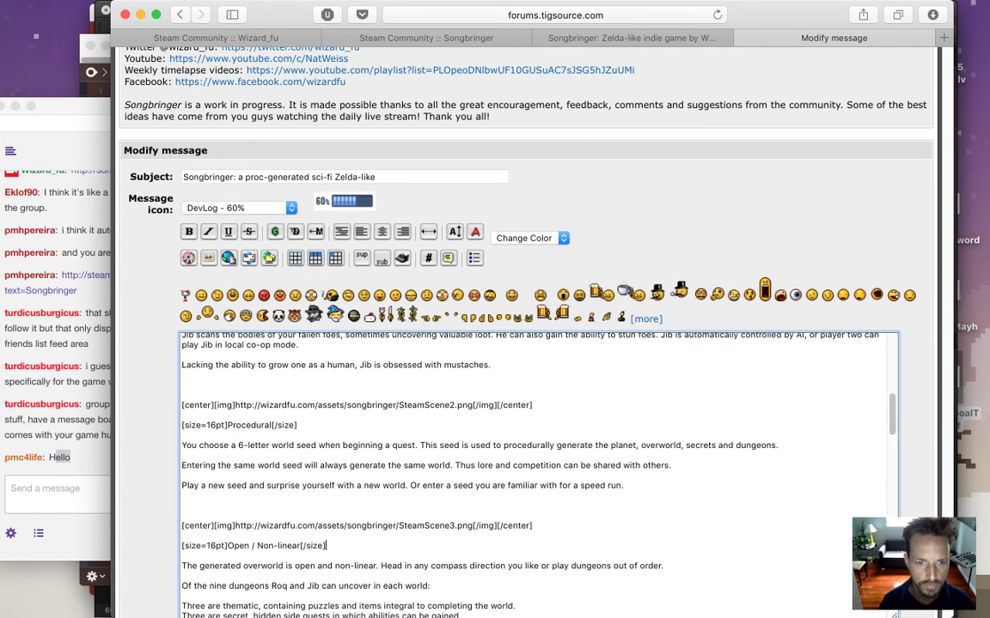
{"action": "scroll", "coordinate": [539, 472], "scroll_direction": "down", "scroll_amount": 3}
{"action": "left_click", "coordinate": [182, 343]}
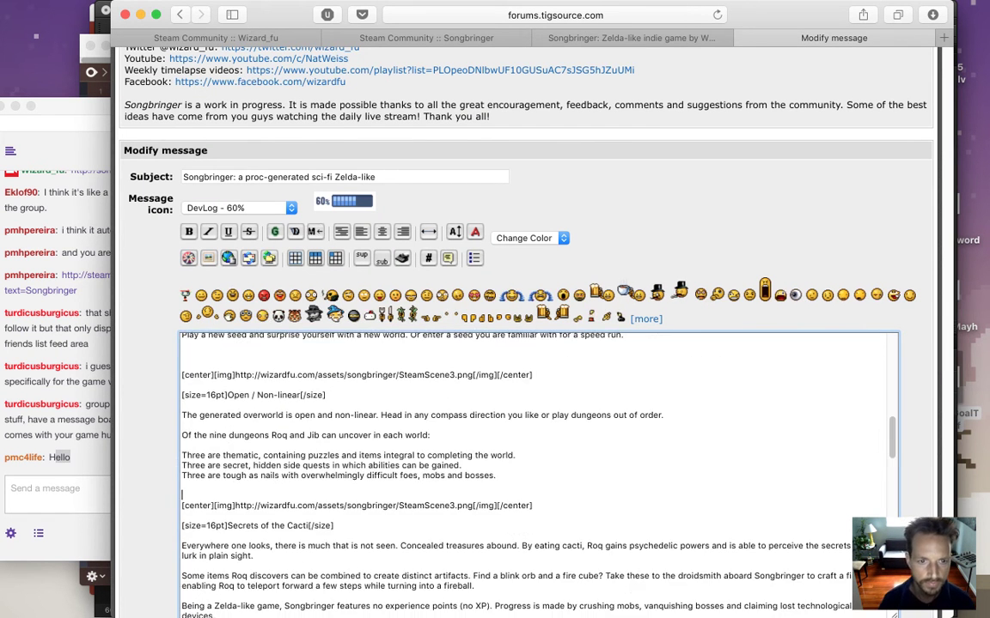
{"action": "scroll", "coordinate": [538, 472], "scroll_direction": "up", "scroll_amount": 3}
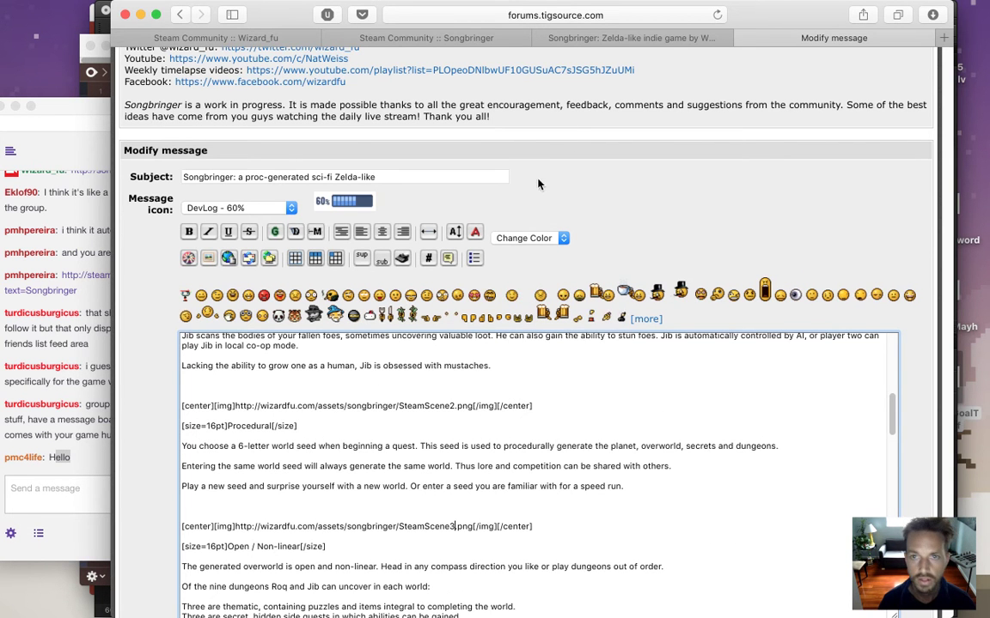
Look up the file name of the image above Open / Non-linear on songbringer.com in a temporary tab.
{"action": "left_click", "coordinate": [601, 37]}
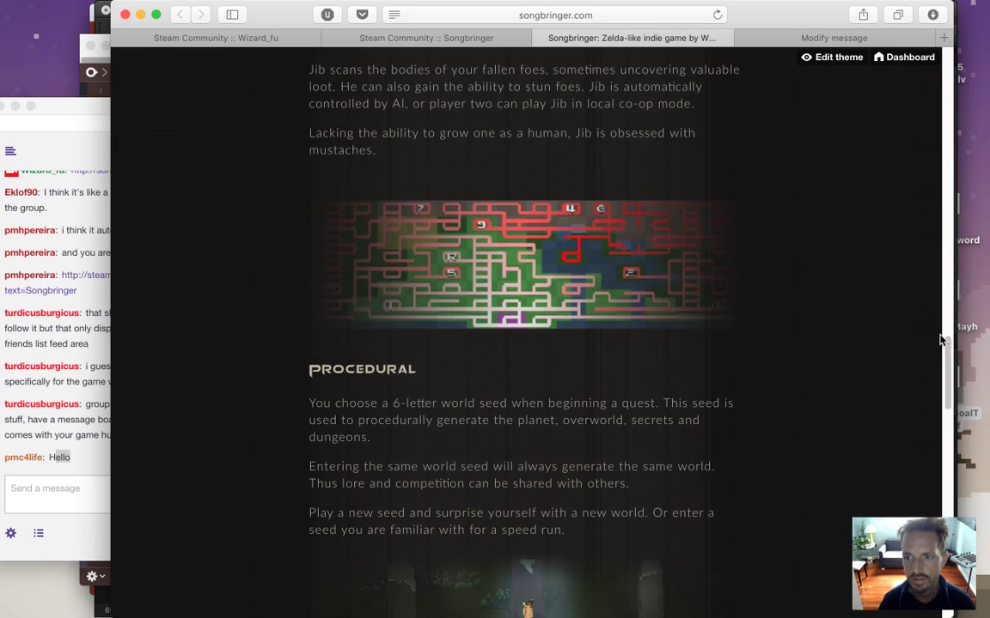
{"action": "scroll", "coordinate": [941, 339], "scroll_direction": "down", "scroll_amount": 10}
{"action": "right_click", "coordinate": [571, 226]}
{"action": "left_click", "coordinate": [599, 233]}
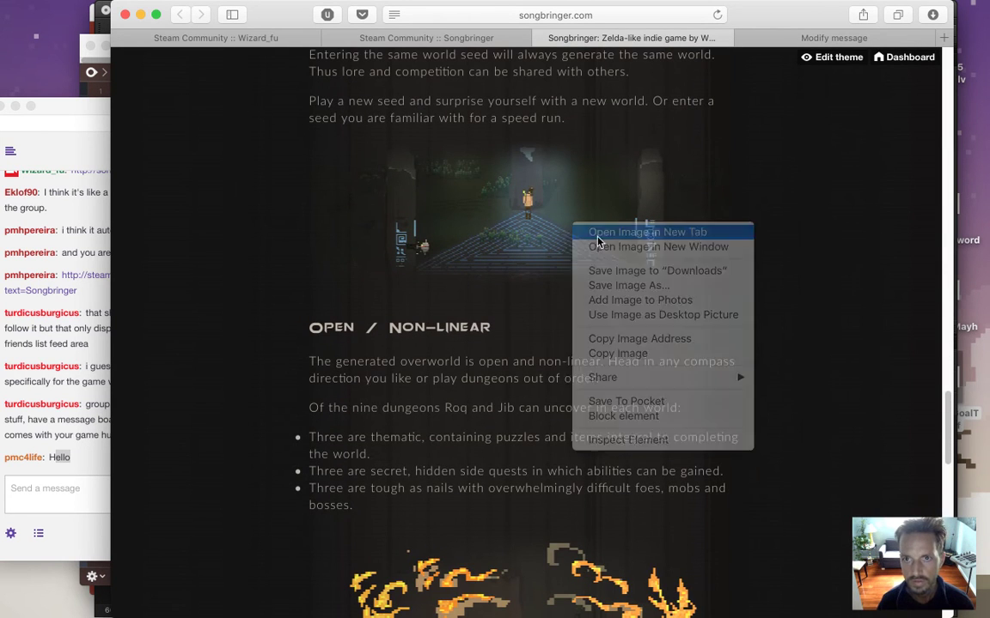
{"action": "left_click", "coordinate": [662, 39]}
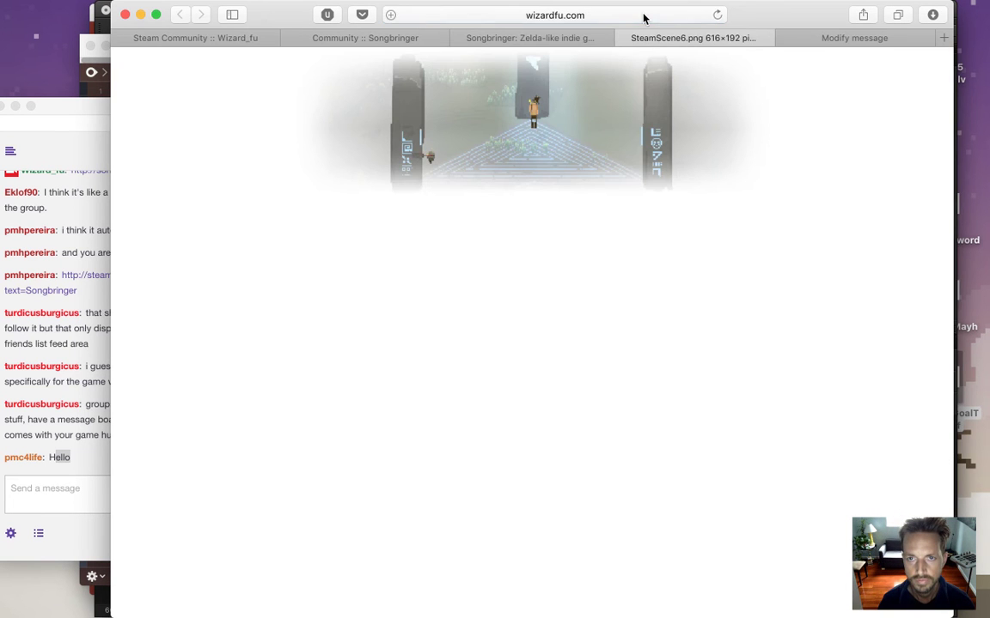
{"action": "left_click", "coordinate": [643, 17]}
{"action": "left_click", "coordinate": [624, 38]}
Change the image file above the Open / Non-linear heading in the forum message to SteamScene6.png.
{"action": "left_click", "coordinate": [756, 38]}
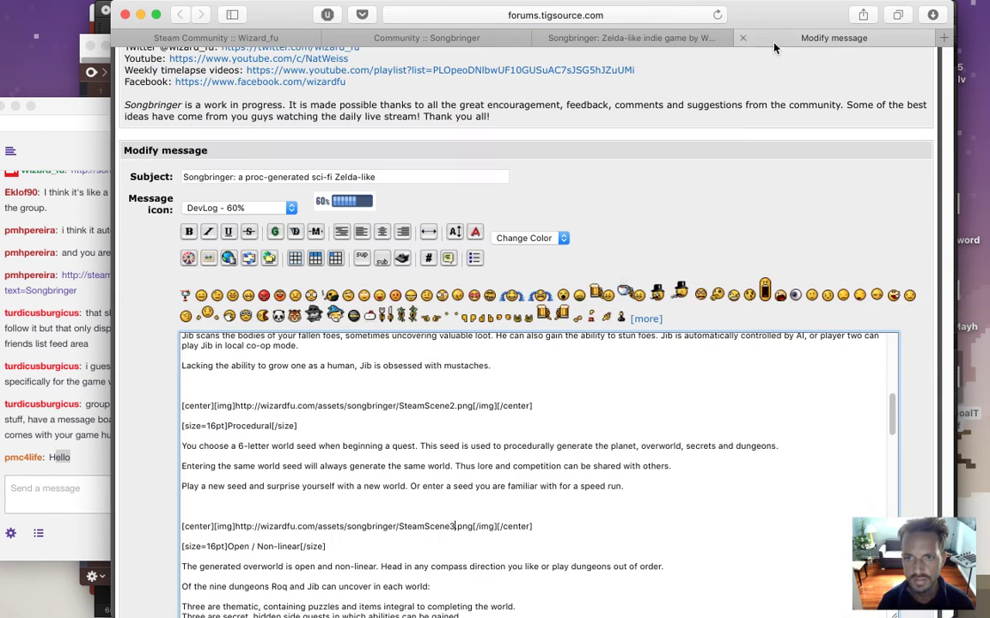
{"action": "key", "text": "BackSpace"}
{"action": "type", "text": "6"}
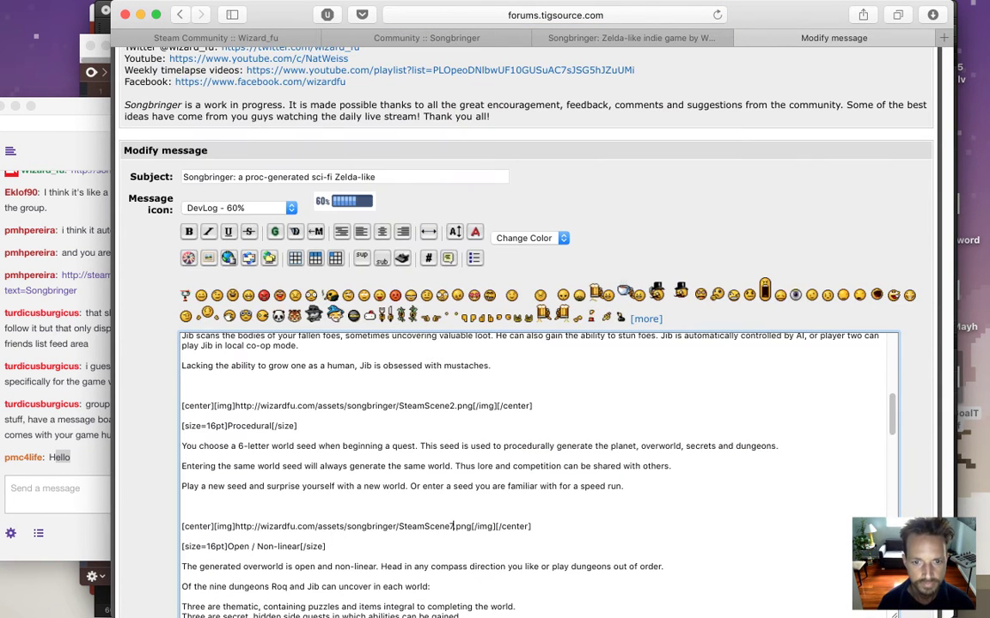
Place the cursor in the image line above Secrets of the Cacti and look up that section's image file name on songbringer.com.
{"action": "key", "text": "Down"}
{"action": "key", "text": "Down"}
{"action": "key", "text": "Down"}
{"action": "key", "text": "Down"}
{"action": "key", "text": "Down"}
{"action": "key", "text": "Down"}
{"action": "key", "text": "Down"}
{"action": "key", "text": "Down"}
{"action": "key", "text": "Down"}
{"action": "key", "text": "Down"}
{"action": "key", "text": "Down"}
{"action": "key", "text": "Down"}
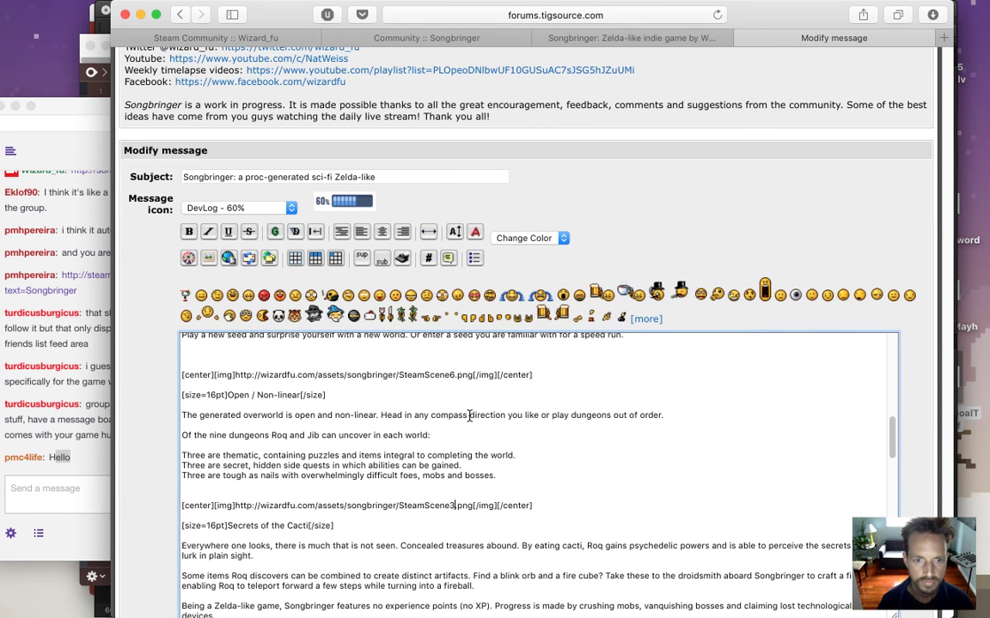
{"action": "left_click", "coordinate": [641, 39]}
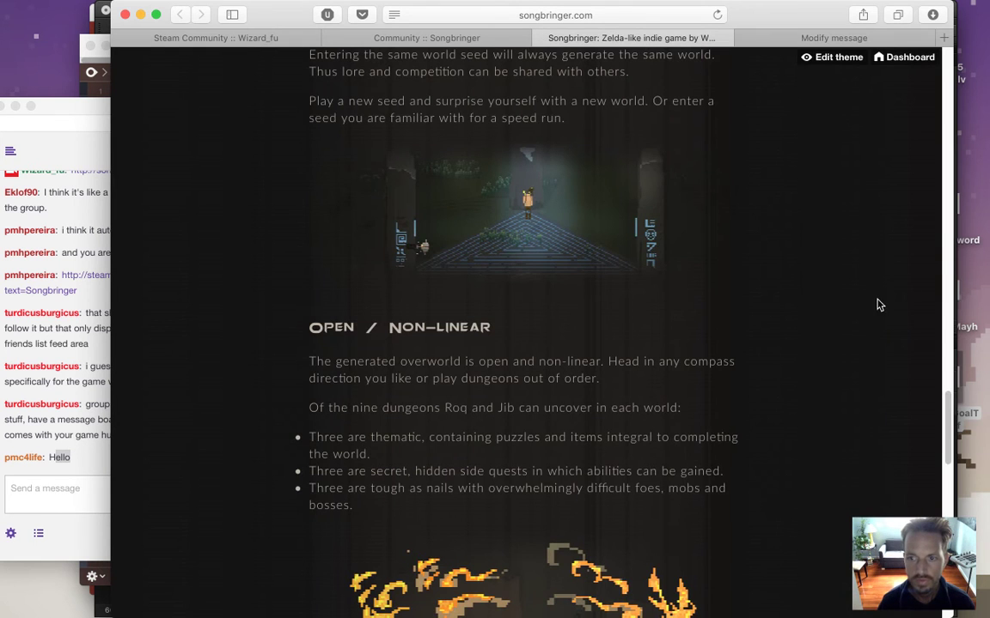
{"action": "scroll", "coordinate": [948, 421], "scroll_direction": "down", "scroll_amount": 5}
{"action": "right_click", "coordinate": [596, 339]}
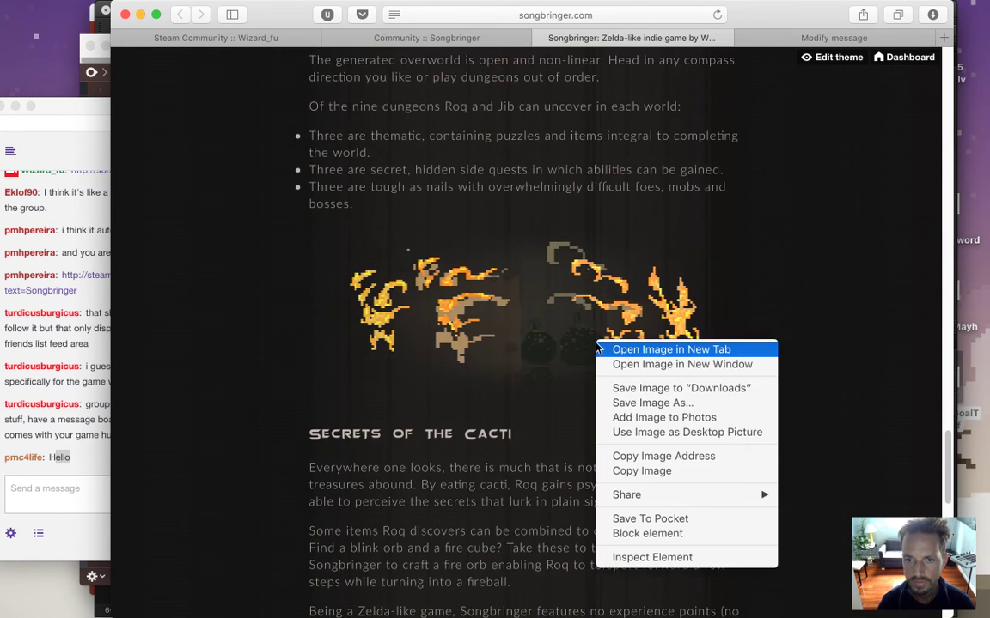
{"action": "left_click", "coordinate": [640, 348]}
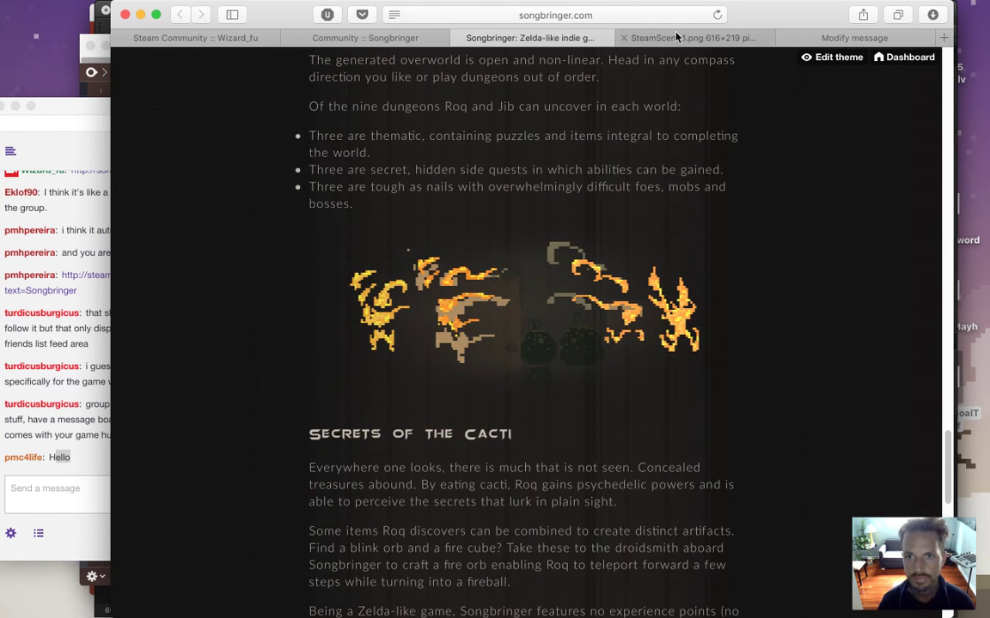
{"action": "left_click", "coordinate": [677, 38]}
{"action": "key", "text": "super+w"}
Change the image file above the Secrets of the Cacti heading in the forum message to SteamScene4.png.
{"action": "left_click", "coordinate": [817, 37]}
{"action": "left_click", "coordinate": [456, 506]}
{"action": "key", "text": "BackSpace"}
{"action": "type", "text": "5"}
{"action": "key", "text": "BackSpace"}
{"action": "type", "text": "4.png[/img][/center"}
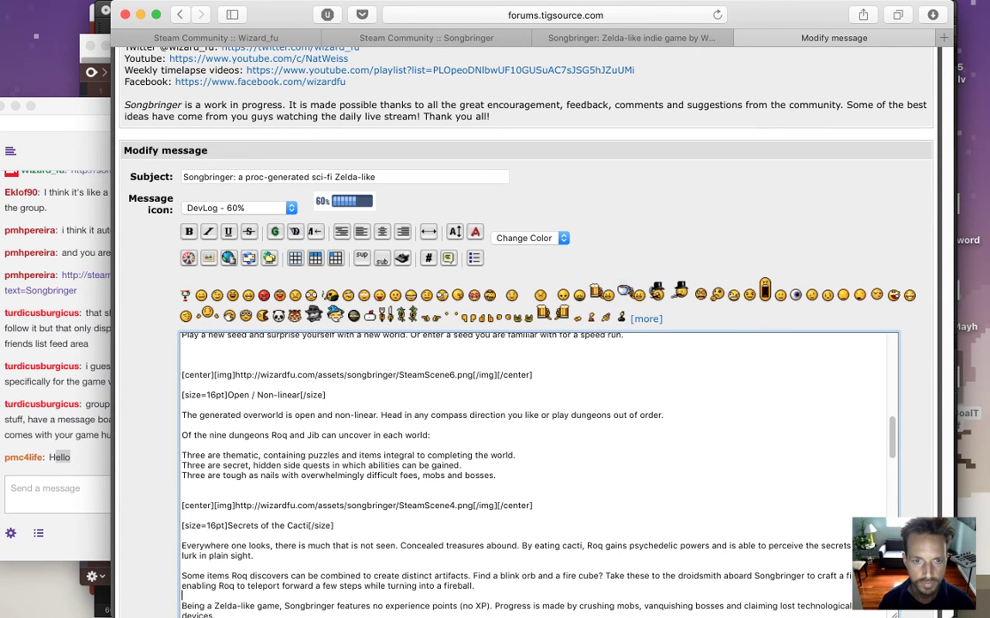
Place the cursor in the image line above Leaderboard and look up that section's image file name on songbringer.com.
{"action": "scroll", "coordinate": [385, 576], "scroll_direction": "down", "scroll_amount": 4}
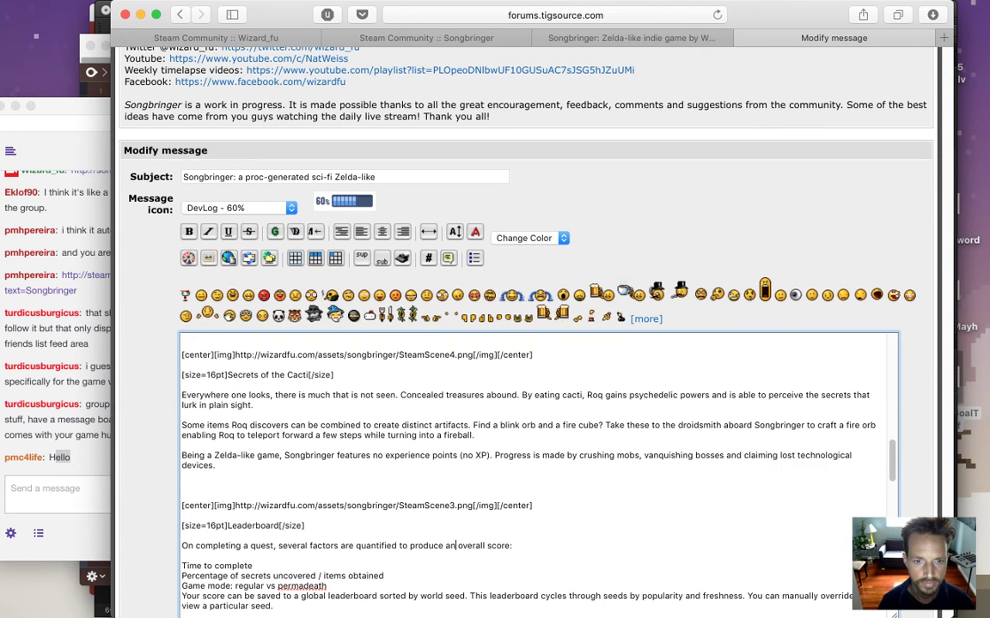
{"action": "key", "text": "Up"}
{"action": "key", "text": "Up"}
{"action": "key", "text": "Up"}
{"action": "key", "text": "Up"}
{"action": "left_click", "coordinate": [584, 40]}
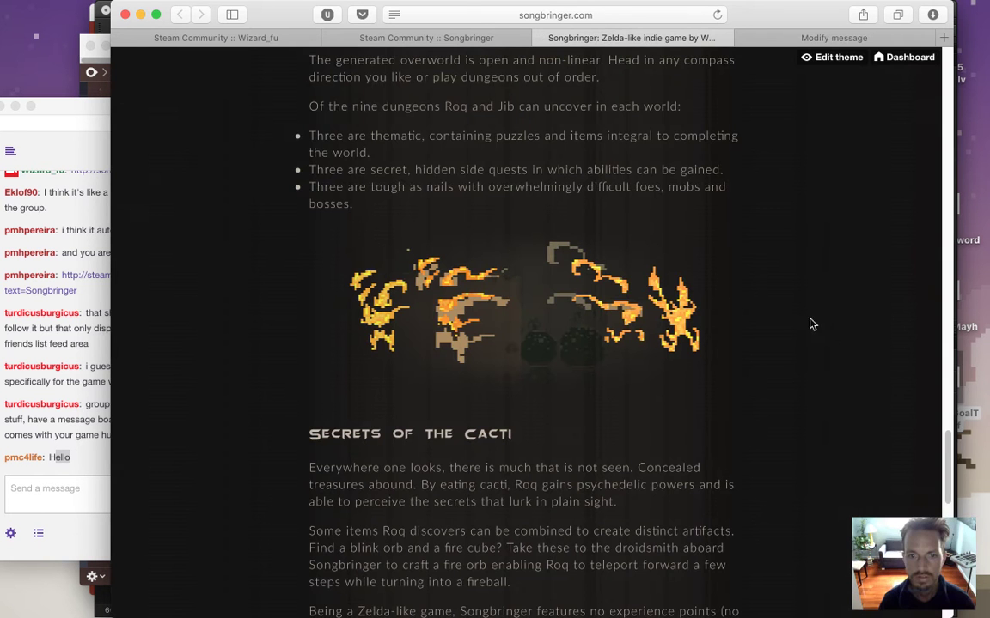
{"action": "scroll", "coordinate": [951, 438], "scroll_direction": "down", "scroll_amount": 15}
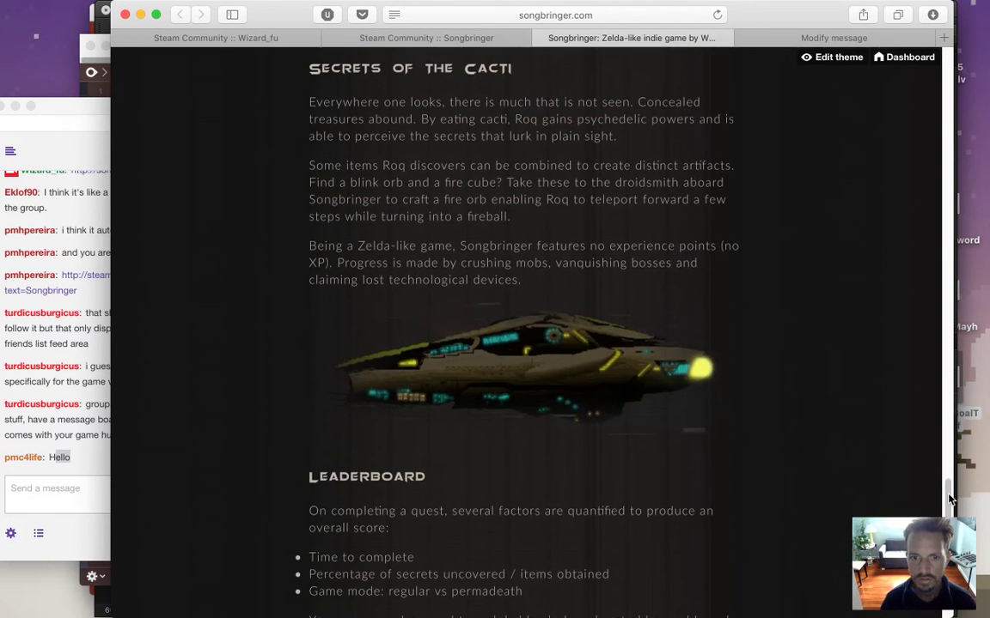
{"action": "right_click", "coordinate": [568, 161]}
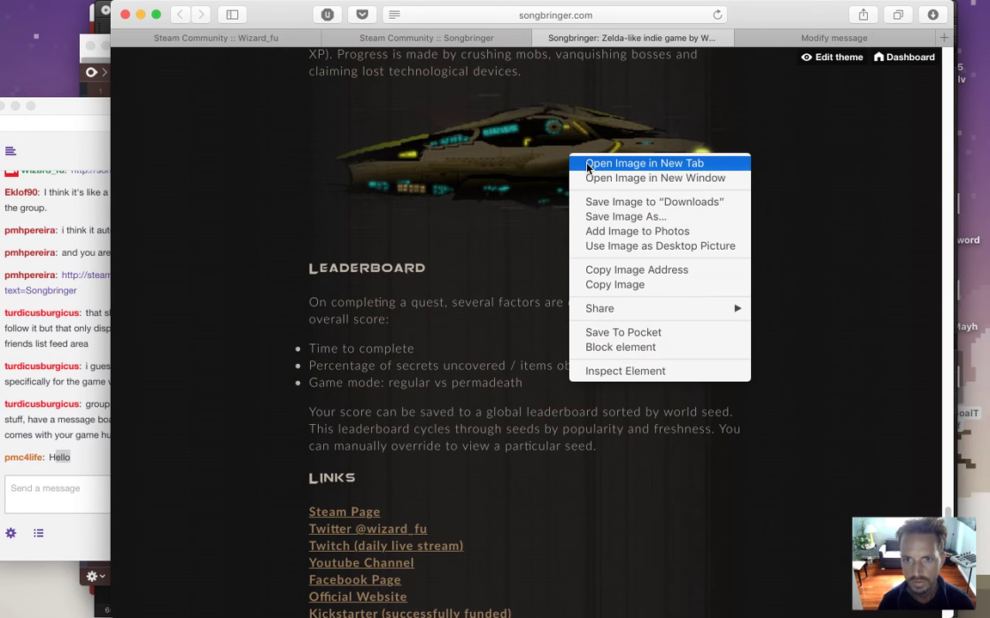
{"action": "left_click", "coordinate": [601, 163]}
{"action": "left_click", "coordinate": [716, 38]}
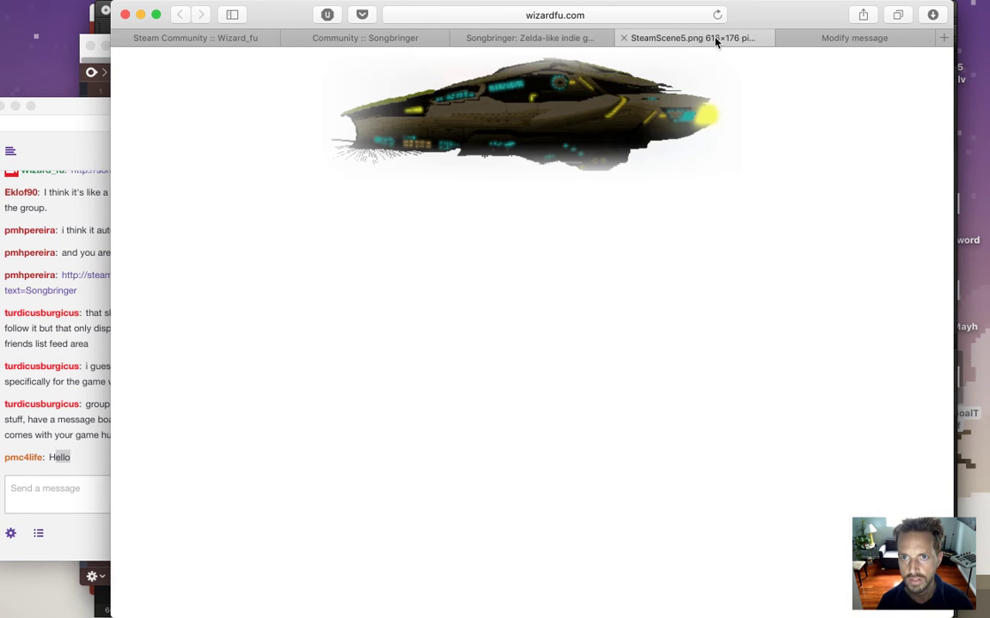
{"action": "key", "text": "super+w"}
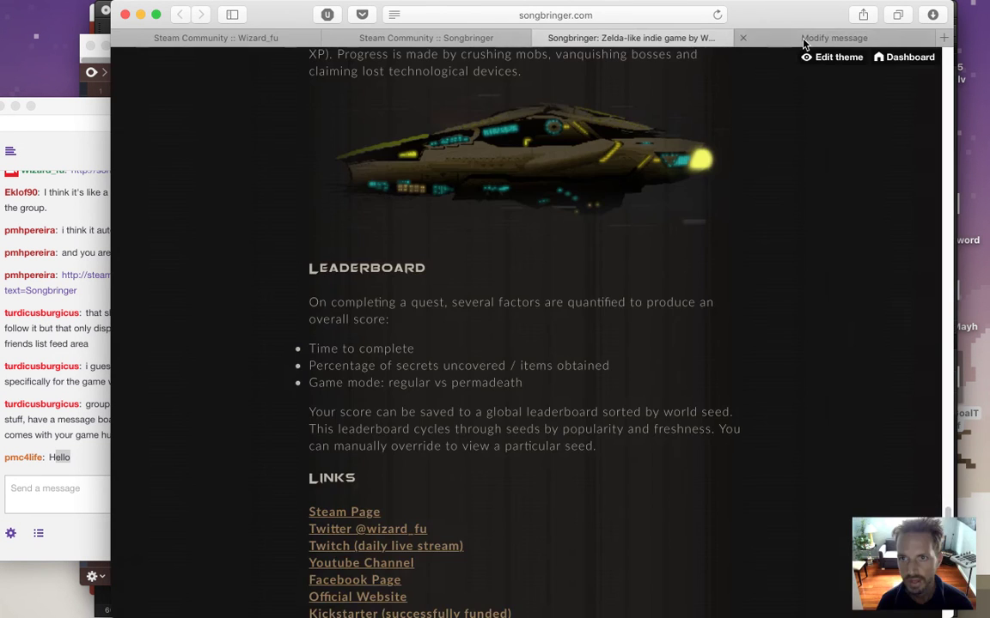
Change the image file above the Leaderboard heading in the forum message to SteamScene5.png.
{"action": "left_click", "coordinate": [756, 38]}
{"action": "left_click", "coordinate": [453, 506]}
{"action": "key", "text": "BackSpace"}
{"action": "type", "text": "6"}
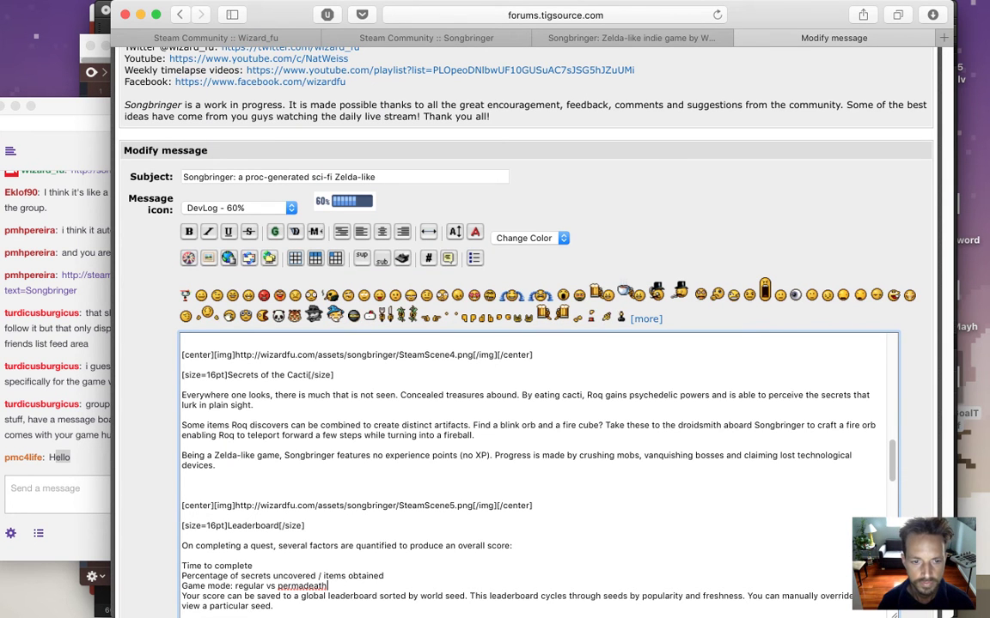
Delete the SteamScene3.png image line and an extra blank line above the Links heading in the forum message.
{"action": "key", "text": "Down"}
{"action": "key", "text": "Down"}
{"action": "key", "text": "Down"}
{"action": "key", "text": "Down"}
{"action": "key", "text": "Down"}
{"action": "key", "text": "Down"}
{"action": "key", "text": "Down"}
{"action": "key", "text": "Down"}
{"action": "key", "text": "Down"}
{"action": "key", "text": "Down"}
{"action": "key", "text": "Down"}
{"action": "key", "text": "Down"}
{"action": "key", "text": "Down"}
{"action": "key", "text": "Down"}
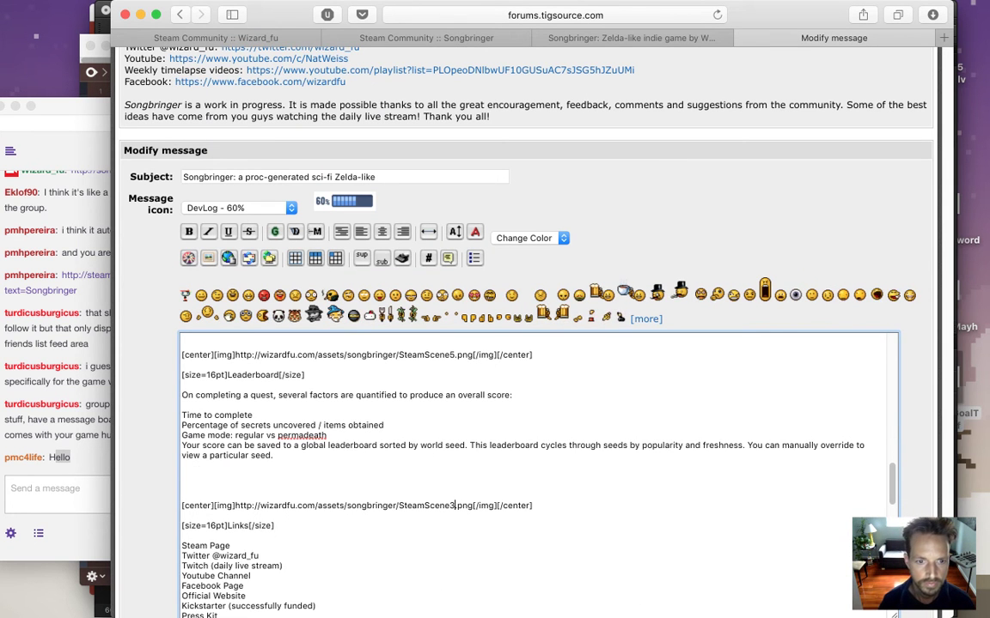
{"action": "key", "text": "shift+Down"}
{"action": "key", "text": "shift+Down"}
{"action": "key", "text": "BackSpace"}
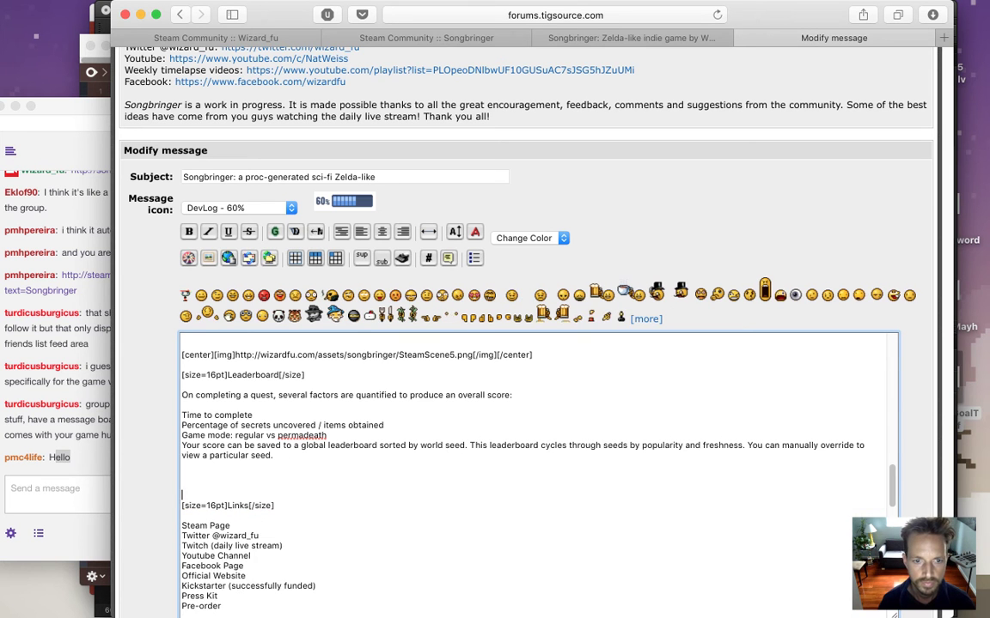
{"action": "key", "text": "BackSpace"}
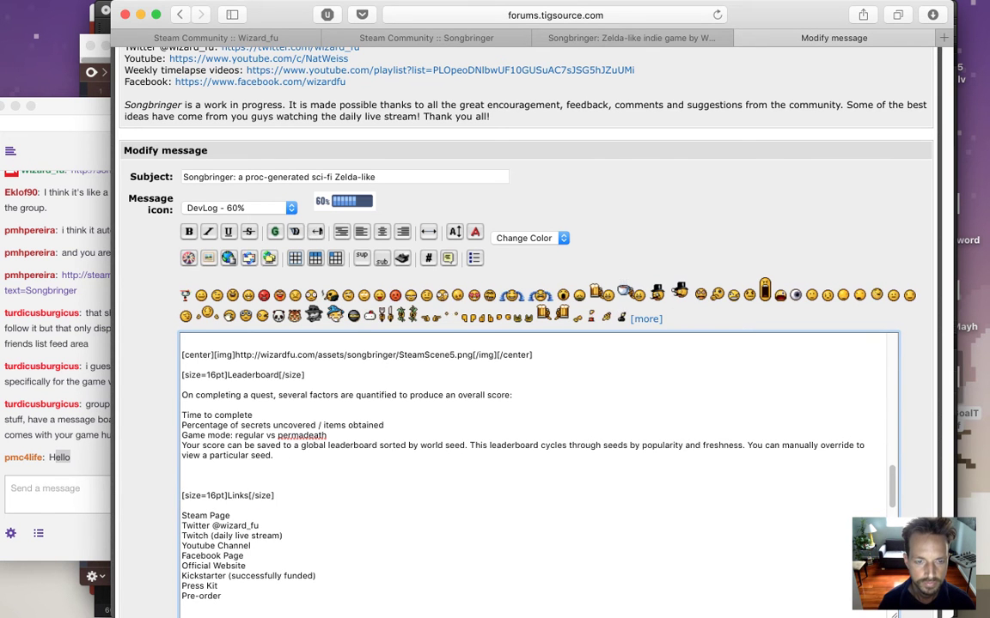
{"action": "key", "text": "Return"}
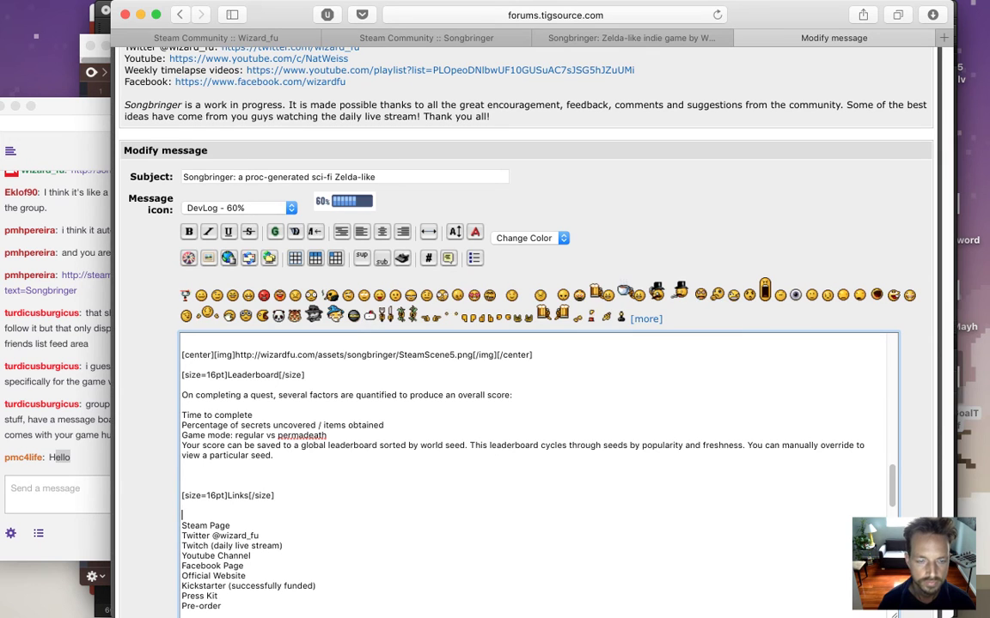
{"action": "left_click", "coordinate": [229, 262]}
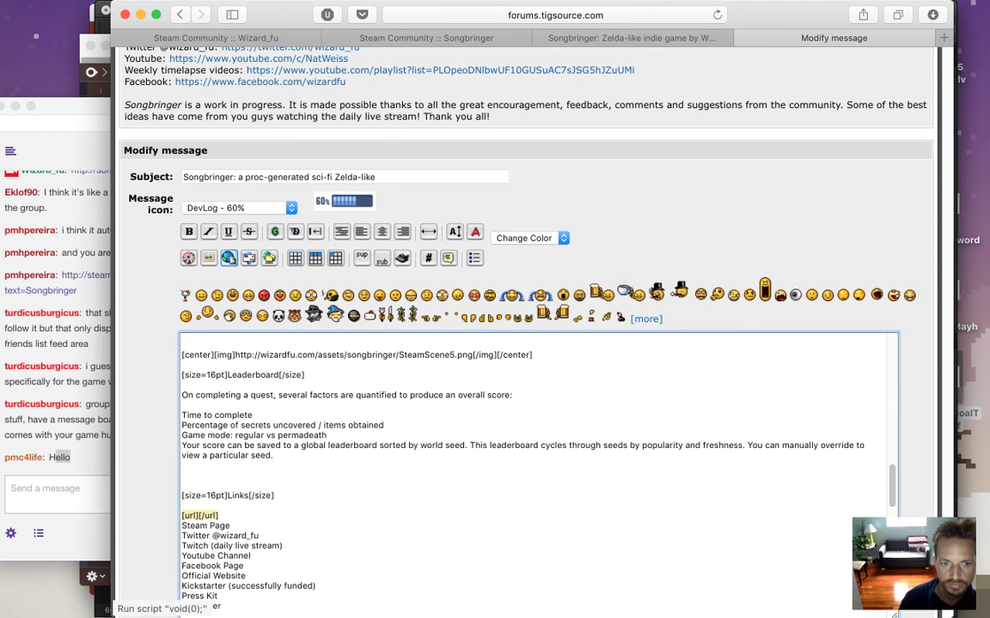
{"action": "key", "text": "Delete"}
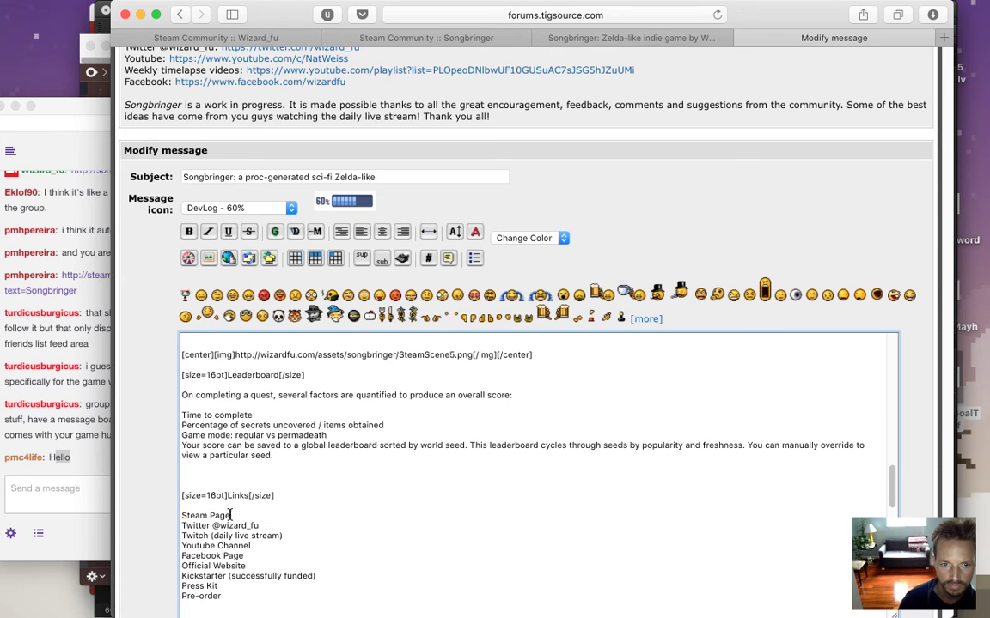
Wrap the Steam Page, Twitter and Twitch (daily live stream) entries under Links in separate [url] tags.
{"action": "left_click", "coordinate": [228, 258]}
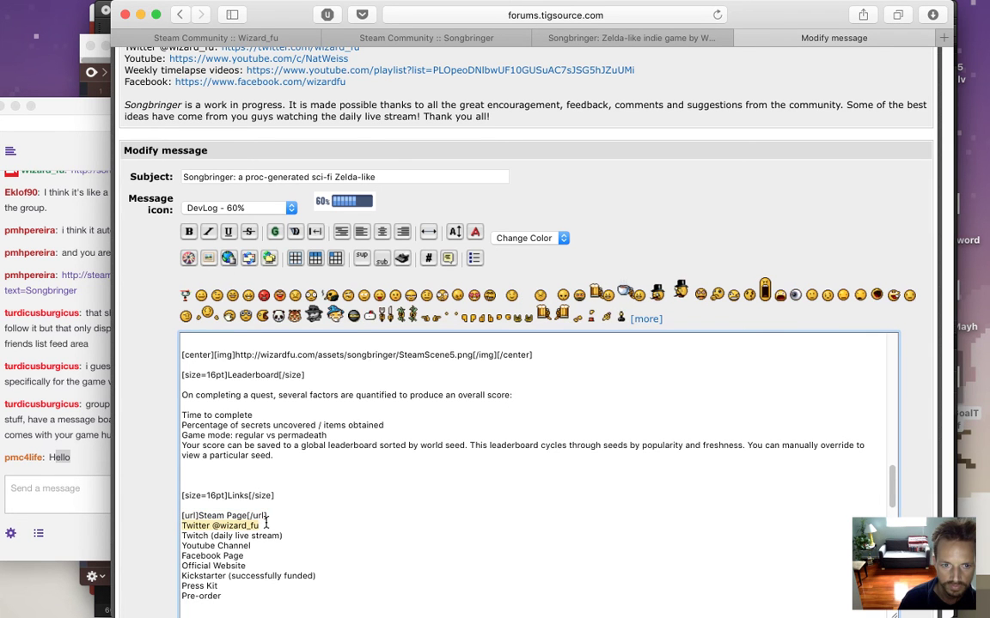
{"action": "left_click", "coordinate": [228, 258]}
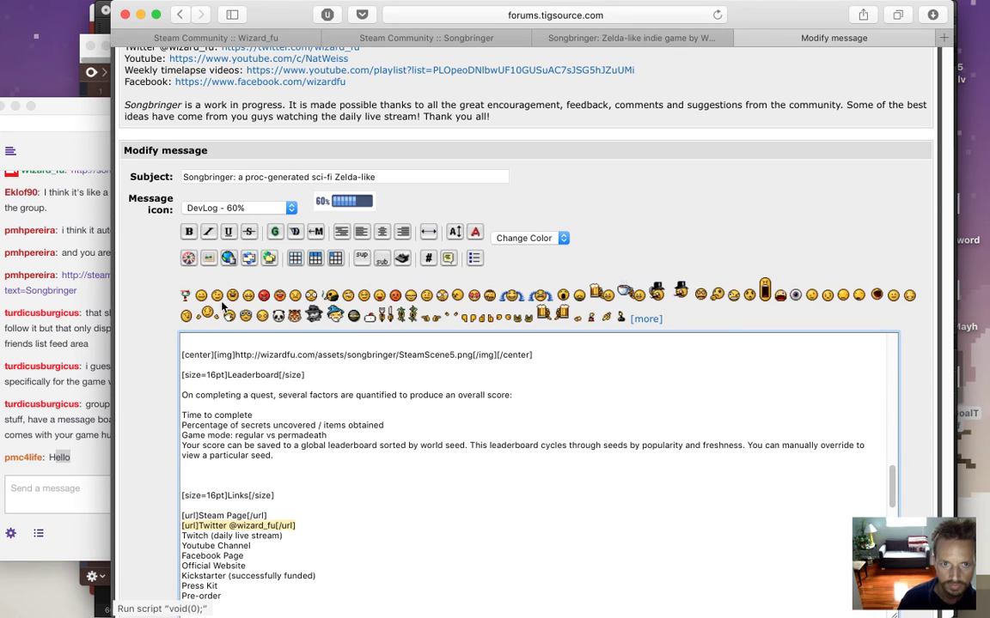
{"action": "left_click", "coordinate": [183, 535]}
{"action": "mouse_move", "coordinate": [184, 535]}
{"action": "left_mouse_down"}
{"action": "mouse_move", "coordinate": [285, 536]}
{"action": "mouse_move", "coordinate": [196, 544]}
{"action": "left_mouse_up"}
{"action": "left_click", "coordinate": [227, 257]}
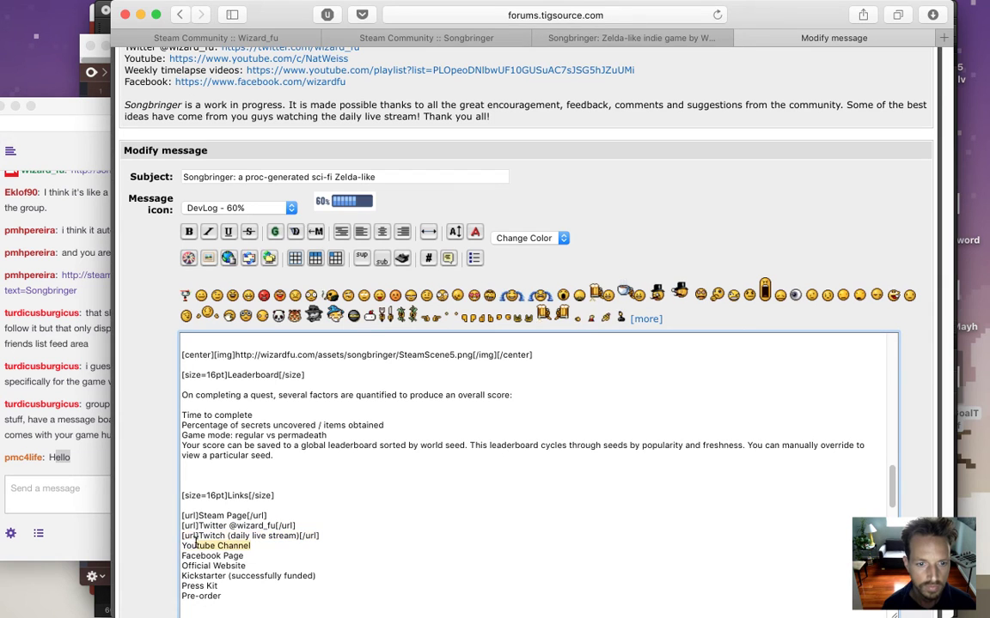
Wrap the Youtube Channel, Facebook Page and Official Website entries under Links in separate [url] tags.
{"action": "left_click", "coordinate": [228, 258]}
{"action": "left_click_drag", "start_coordinate": [243, 556], "coordinate": [182, 556]}
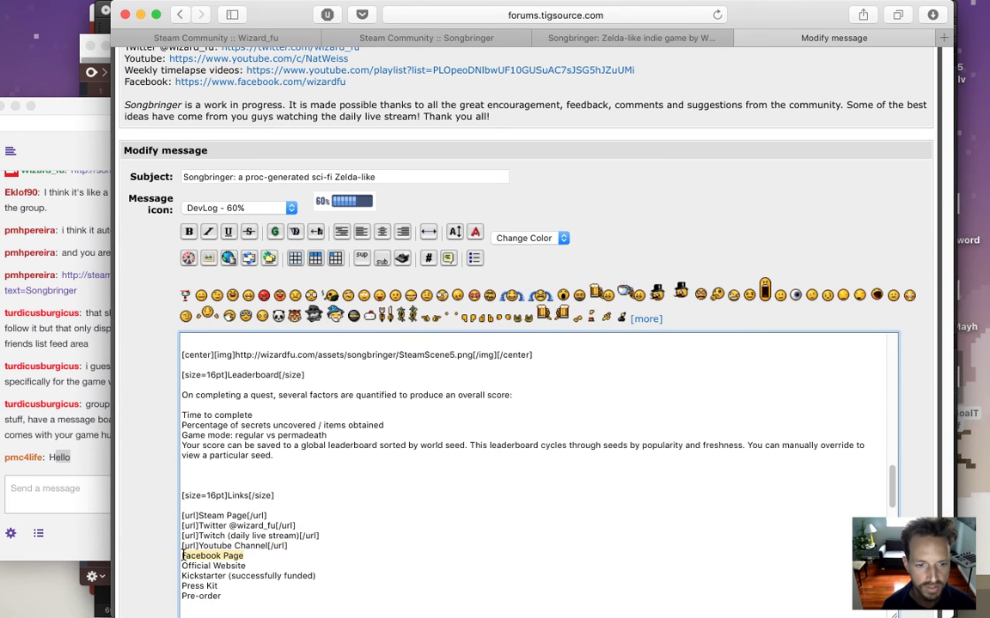
{"action": "left_click", "coordinate": [228, 258]}
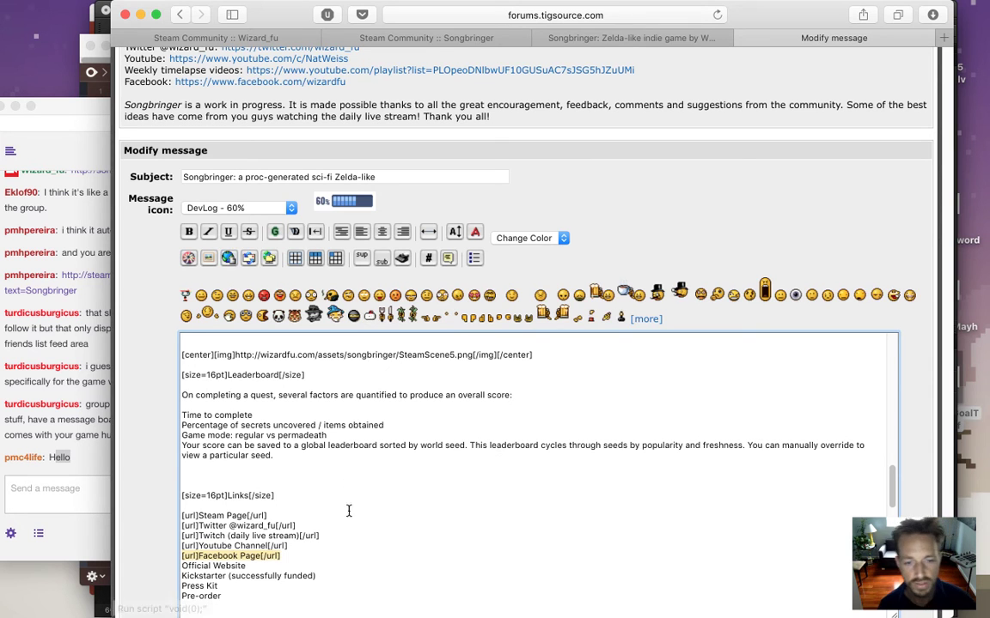
{"action": "left_click", "coordinate": [254, 568]}
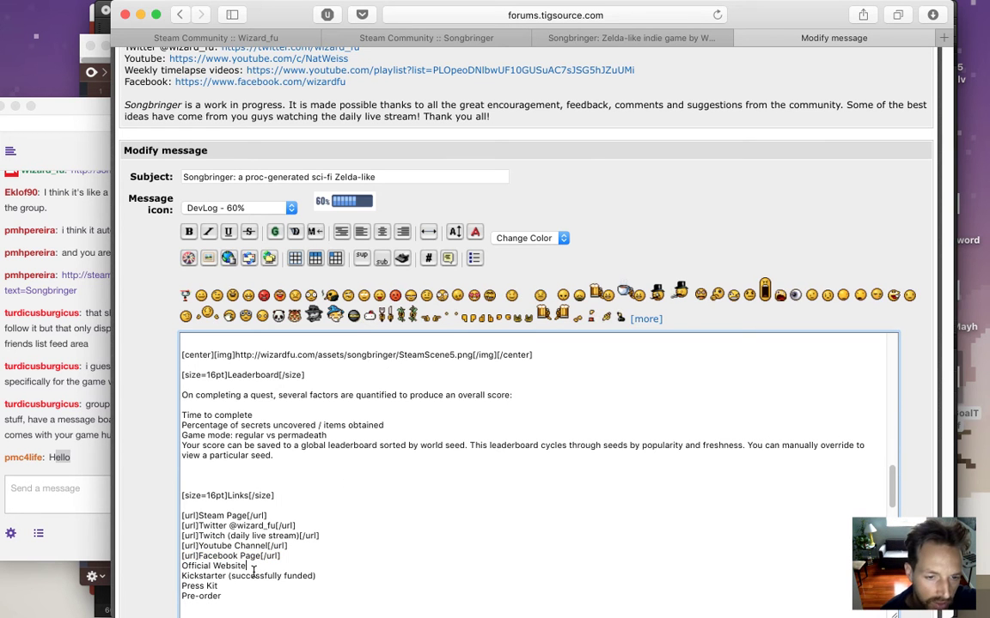
{"action": "left_click_drag", "start_coordinate": [253, 565], "coordinate": [182, 566]}
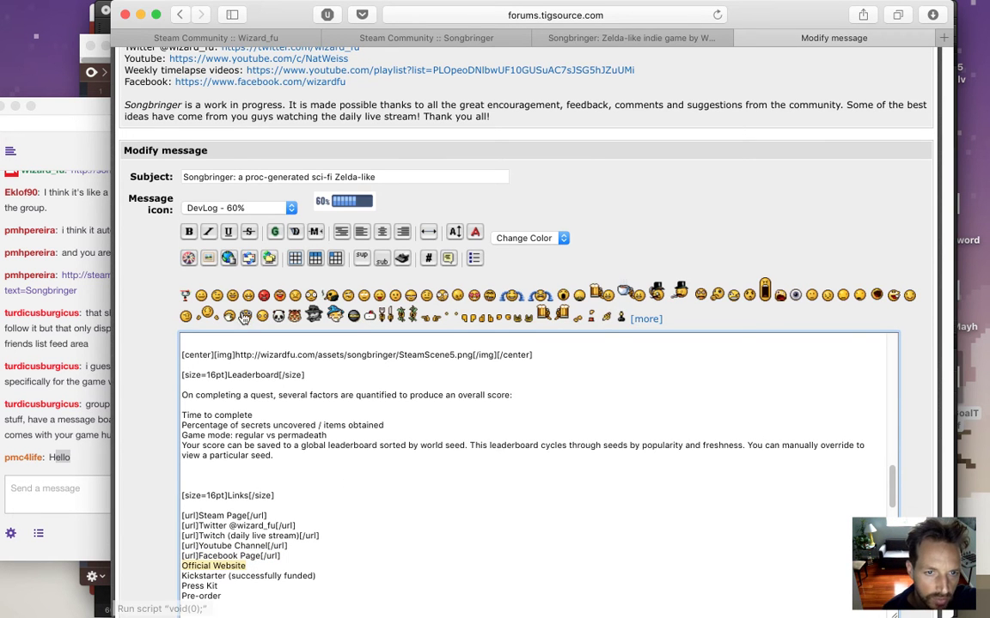
{"action": "left_click", "coordinate": [226, 261]}
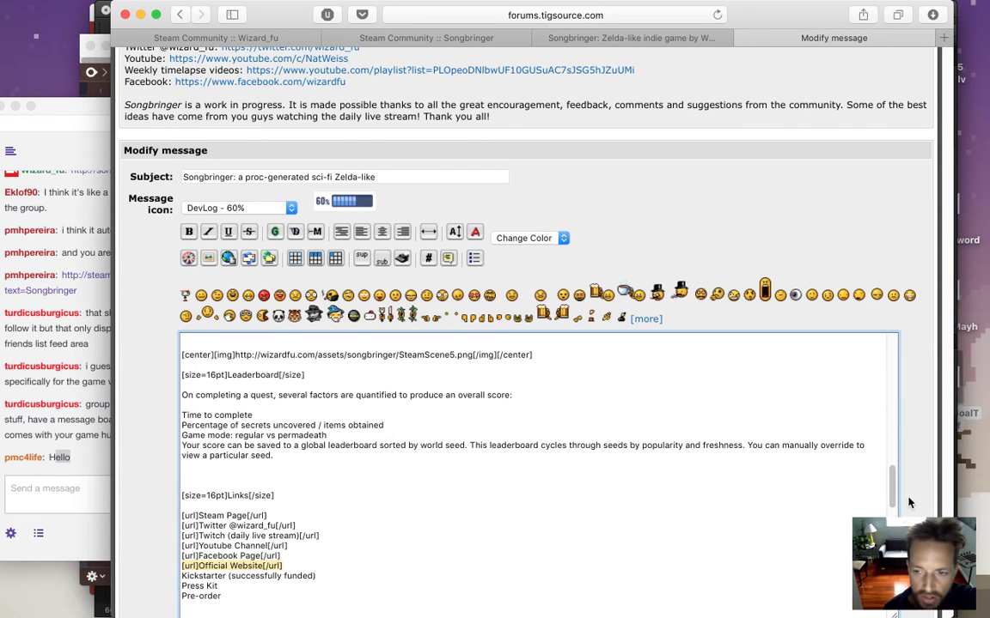
Wrap the Kickstarter (successfully funded), Press Kit and Pre-order entries under Links in separate [url] tags.
{"action": "scroll", "coordinate": [894, 494], "scroll_direction": "down", "scroll_amount": 5}
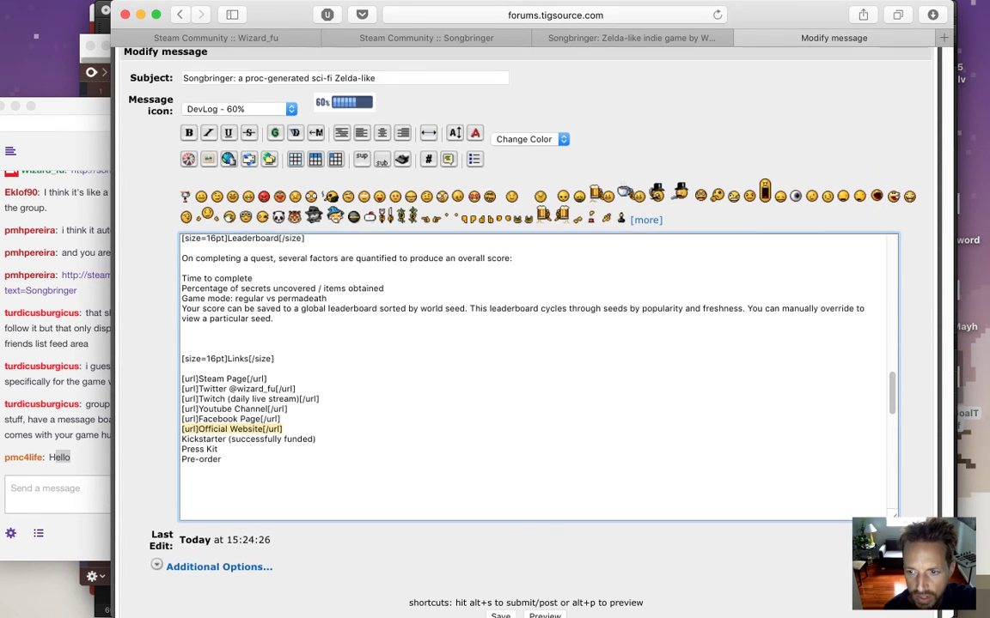
{"action": "scroll", "coordinate": [890, 382], "scroll_direction": "down", "scroll_amount": 2}
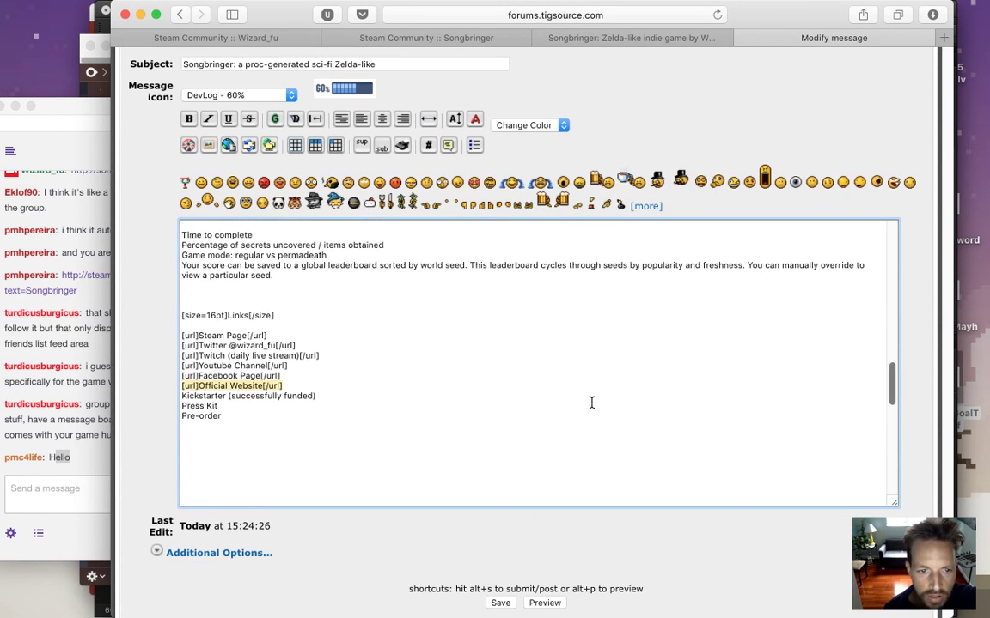
{"action": "left_click_drag", "start_coordinate": [318, 397], "coordinate": [183, 392]}
{"action": "left_click", "coordinate": [228, 146]}
{"action": "left_click", "coordinate": [229, 409]}
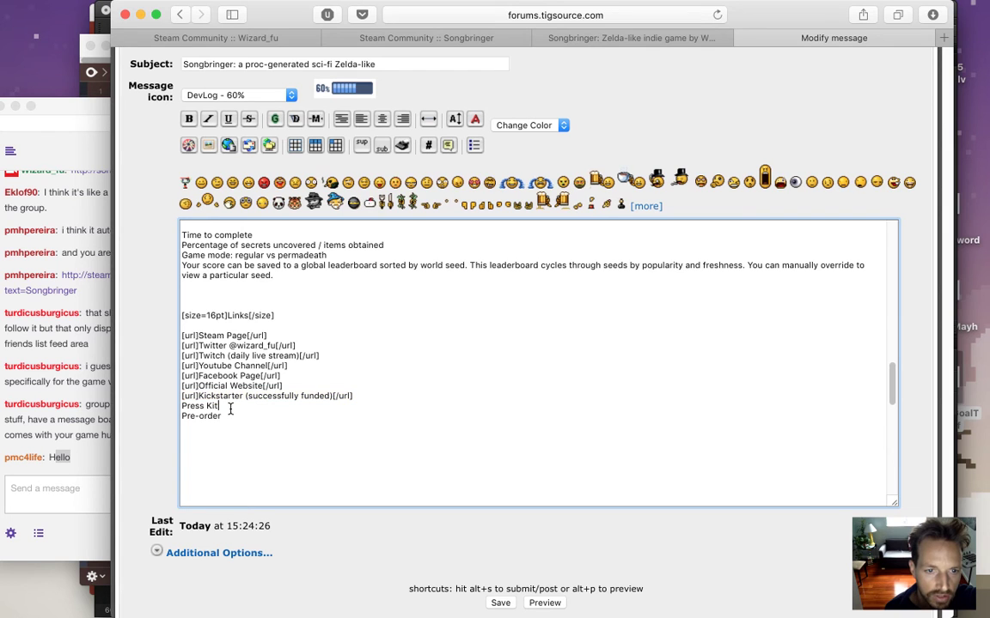
{"action": "left_click_drag", "start_coordinate": [229, 407], "coordinate": [177, 405]}
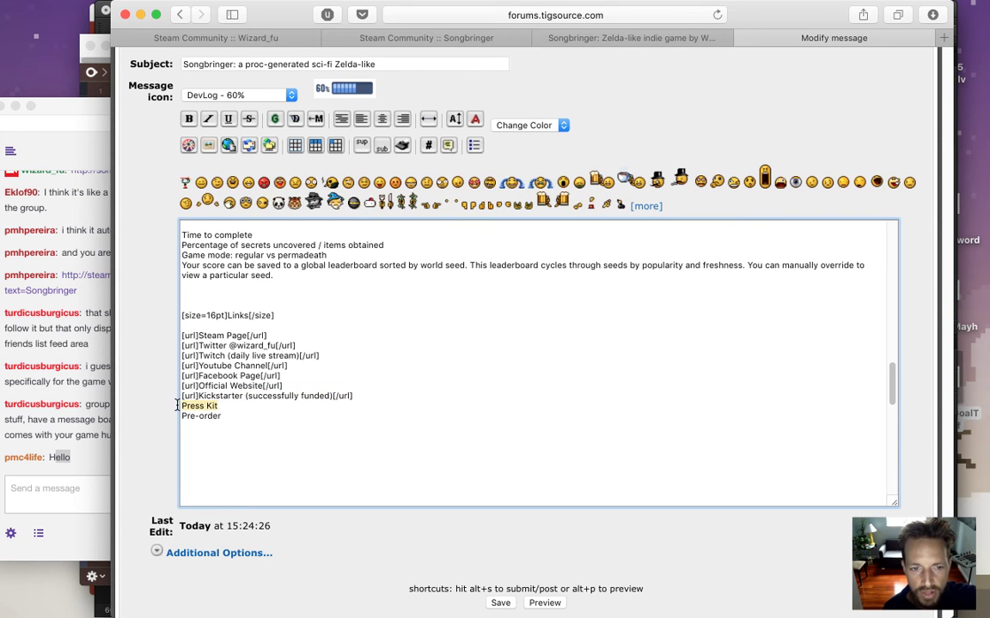
{"action": "left_click", "coordinate": [228, 148]}
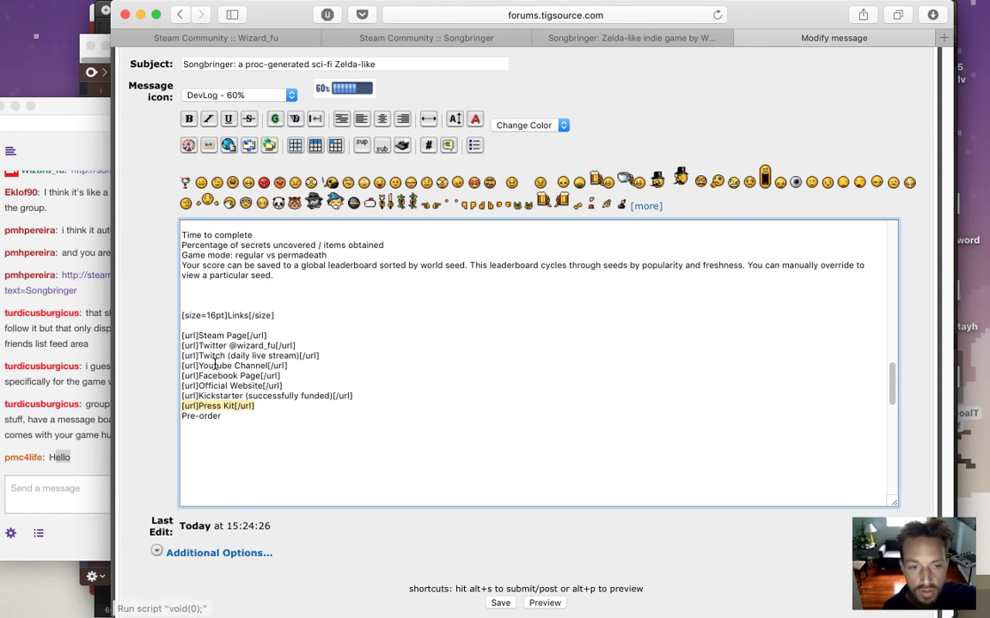
{"action": "left_click", "coordinate": [223, 417]}
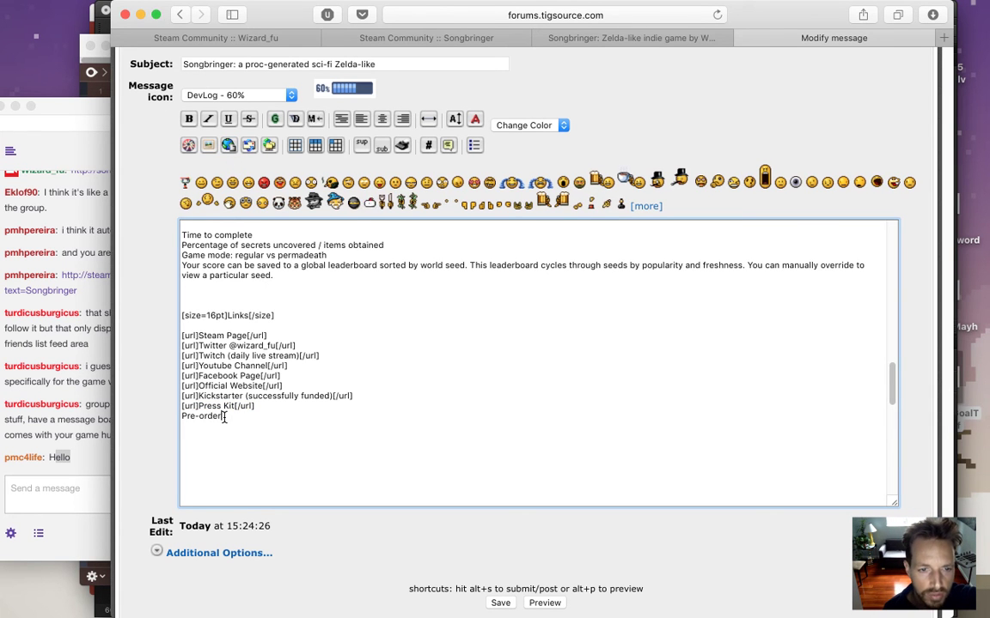
{"action": "left_click_drag", "start_coordinate": [224, 417], "coordinate": [192, 418]}
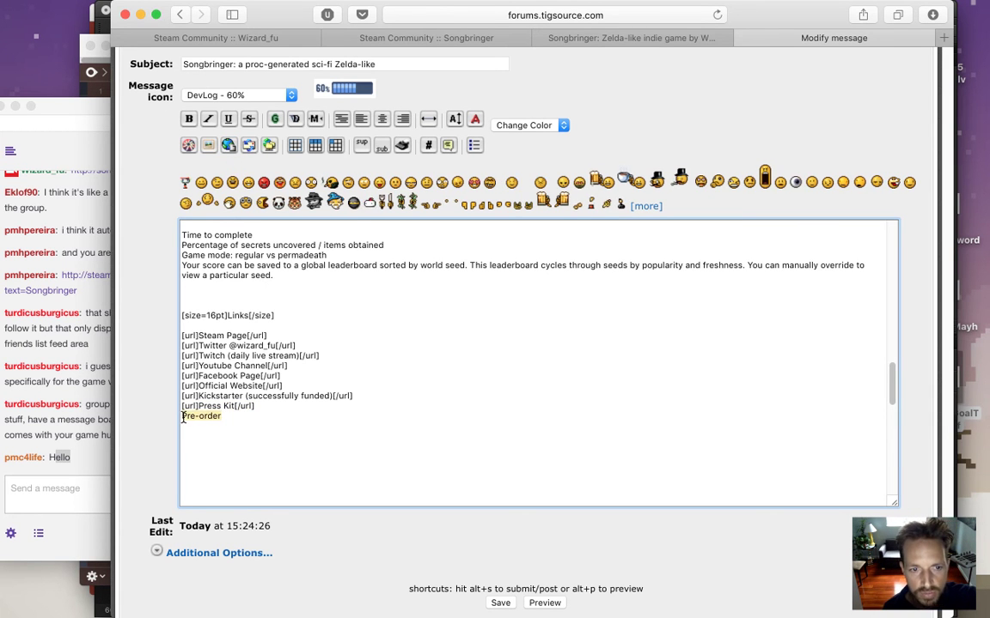
{"action": "left_click", "coordinate": [228, 147]}
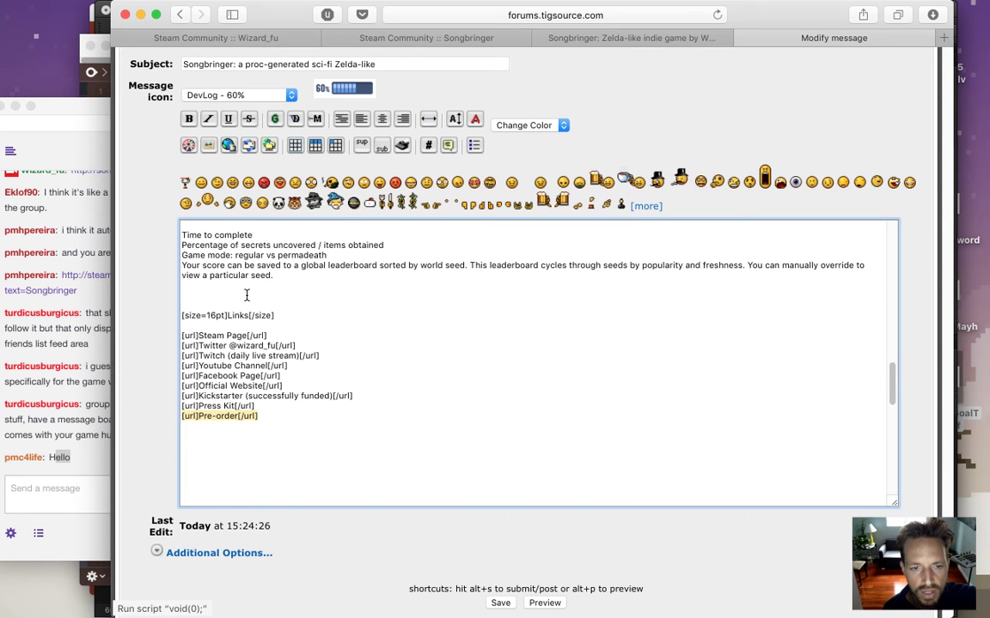
{"action": "left_click", "coordinate": [283, 407]}
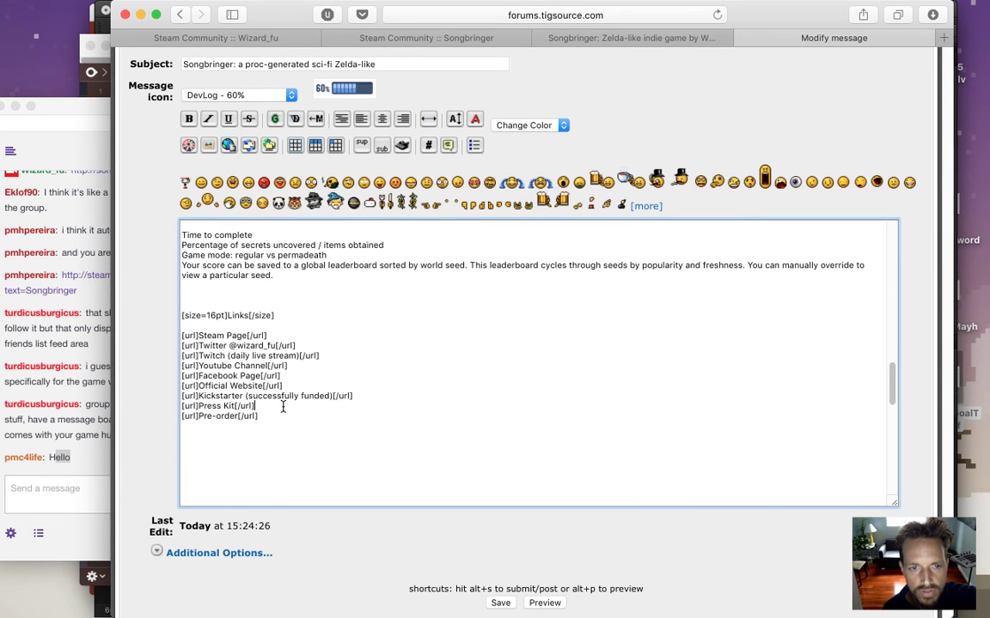
Read the newest viewer message in the Twitch chat window and return to the forum message editor.
{"action": "left_click", "coordinate": [576, 34]}
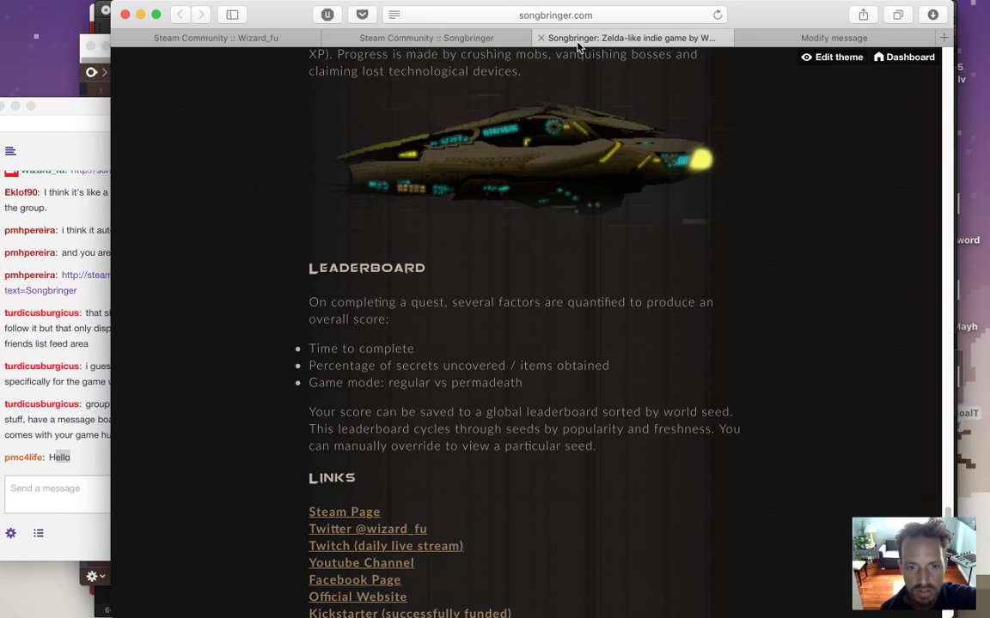
{"action": "key", "text": "ctrl+Tab"}
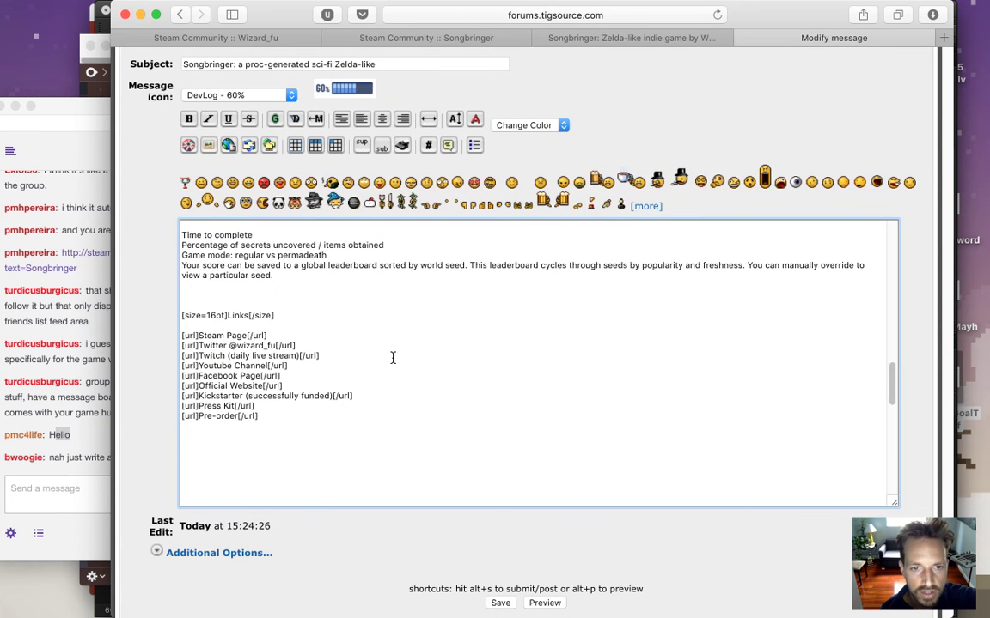
{"action": "left_click", "coordinate": [67, 416]}
{"action": "left_click_drag", "start_coordinate": [55, 457], "coordinate": [204, 459]}
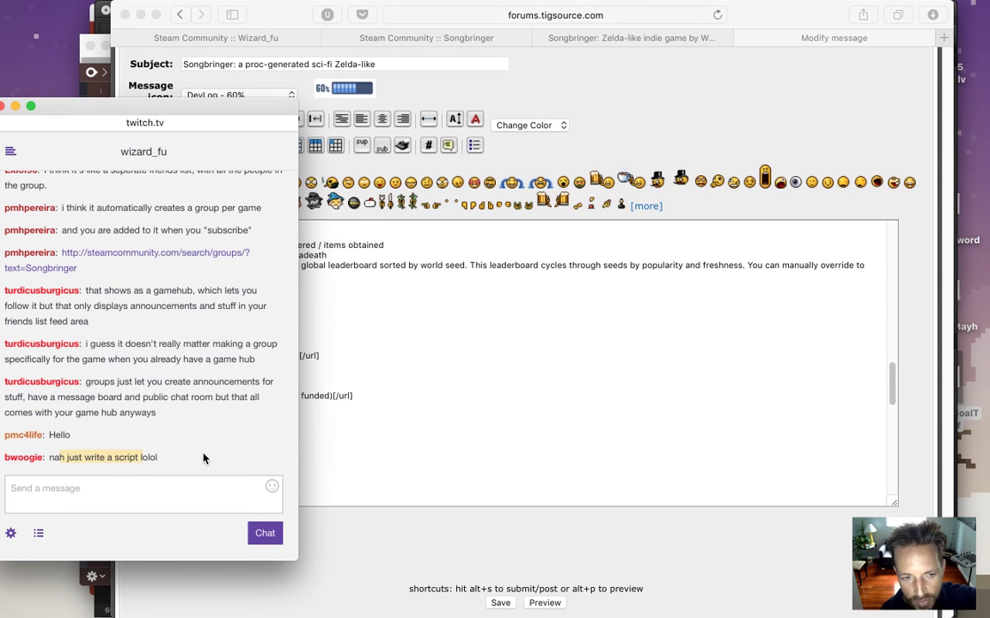
{"action": "left_click", "coordinate": [386, 526]}
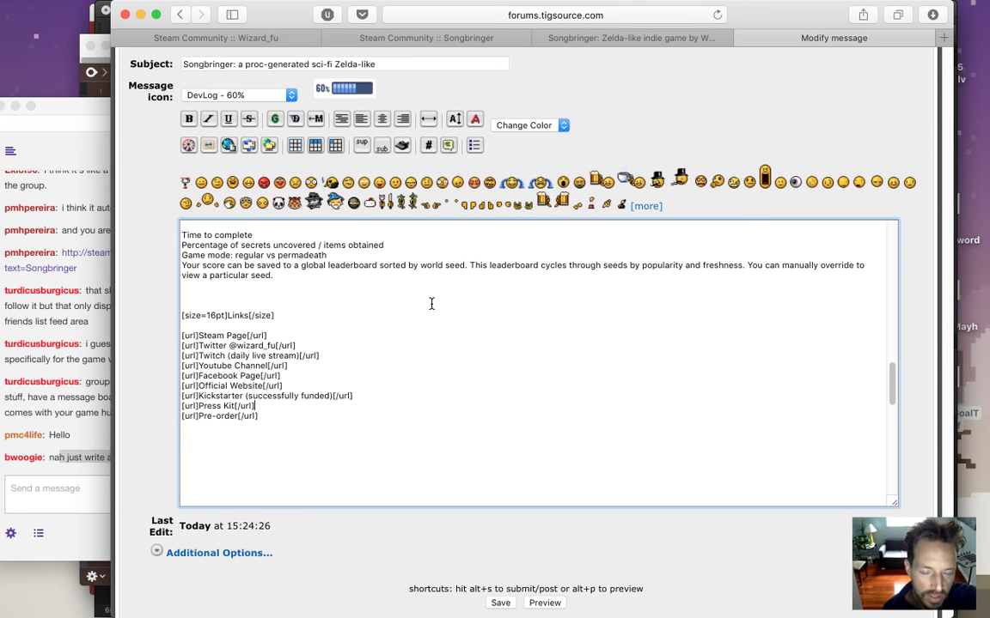
Copy the address of the Steam Page link from the Links section of the songbringer.com page.
{"action": "left_click", "coordinate": [461, 41]}
{"action": "left_click", "coordinate": [574, 37]}
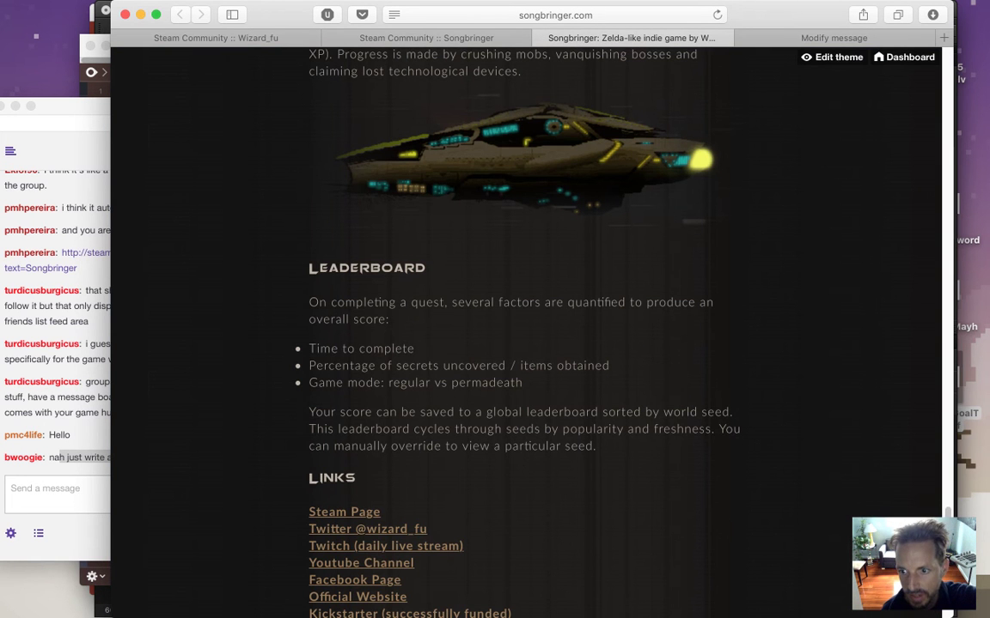
{"action": "scroll", "coordinate": [550, 422], "scroll_direction": "down", "scroll_amount": 5}
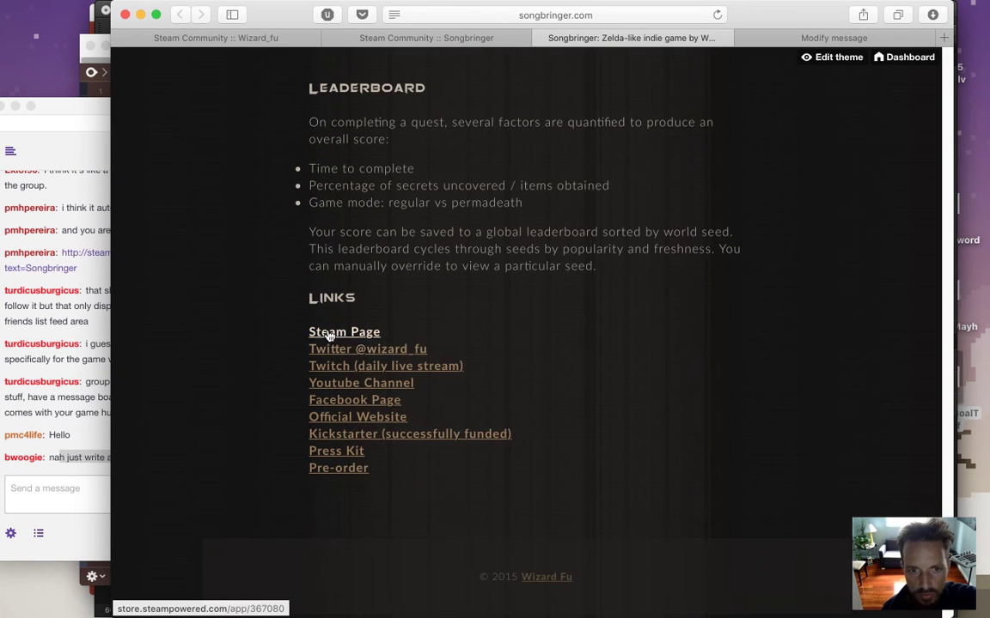
{"action": "right_click", "coordinate": [328, 332]}
{"action": "left_click", "coordinate": [410, 297]}
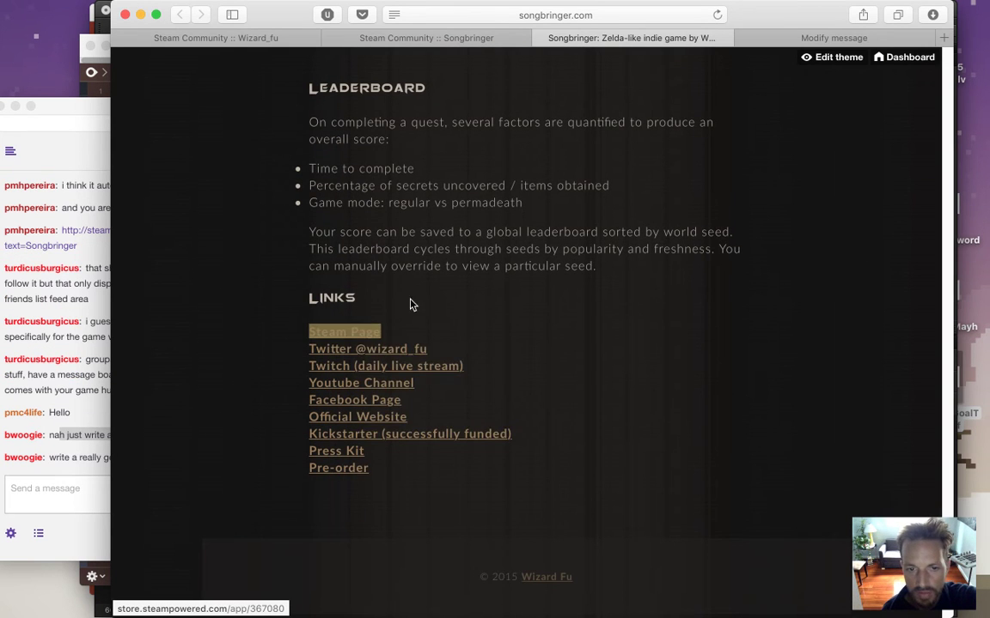
{"action": "right_click", "coordinate": [358, 331]}
{"action": "left_click", "coordinate": [461, 443]}
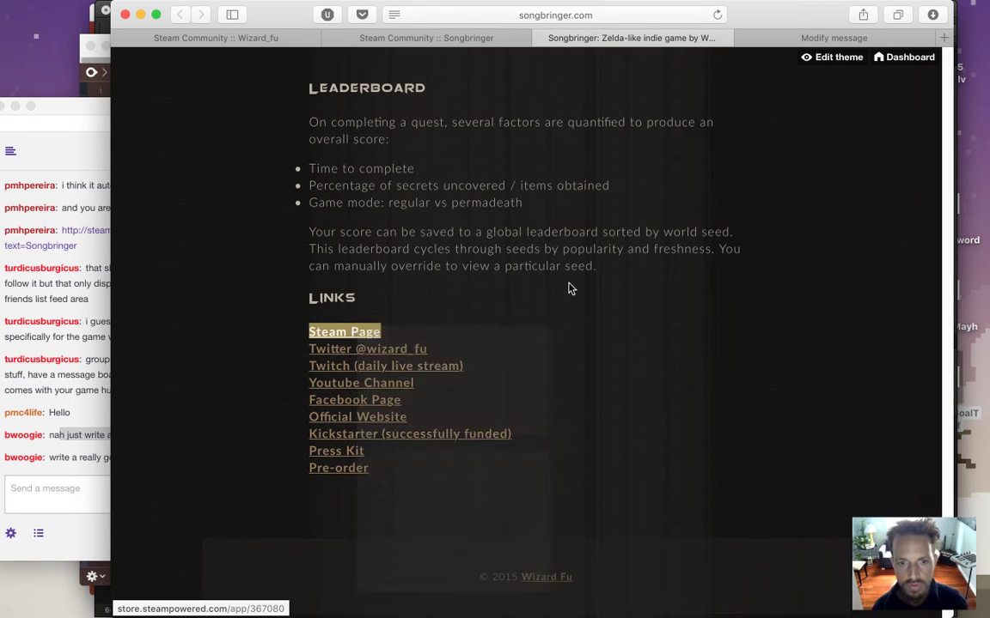
Add an equals sign inside the opening url tags of the Steam Page, Twitter and Twitch entries in the forum message.
{"action": "left_click", "coordinate": [803, 38]}
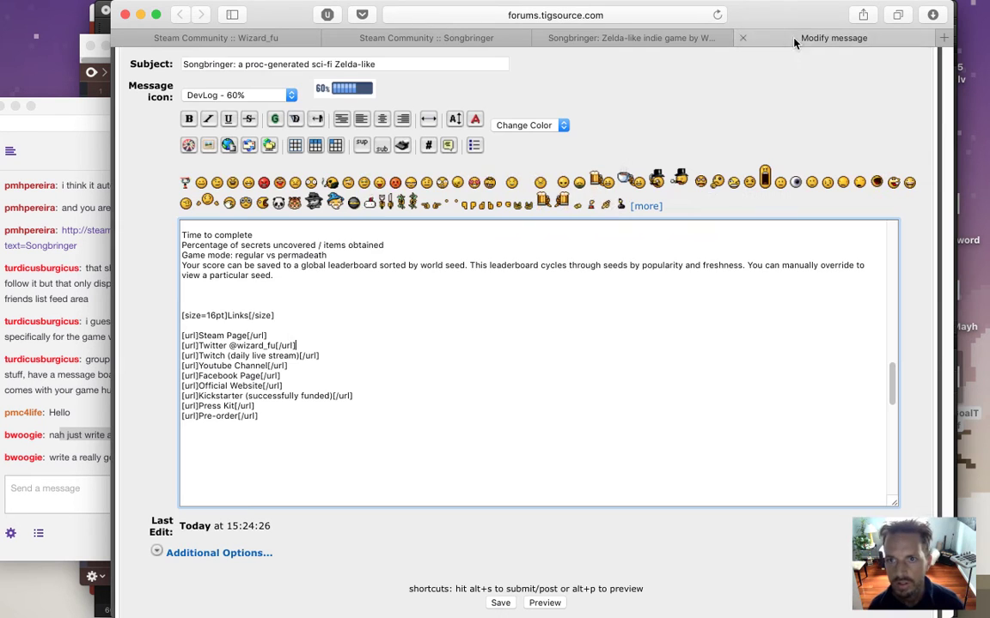
{"action": "left_click", "coordinate": [196, 335]}
{"action": "type", "text": "="}
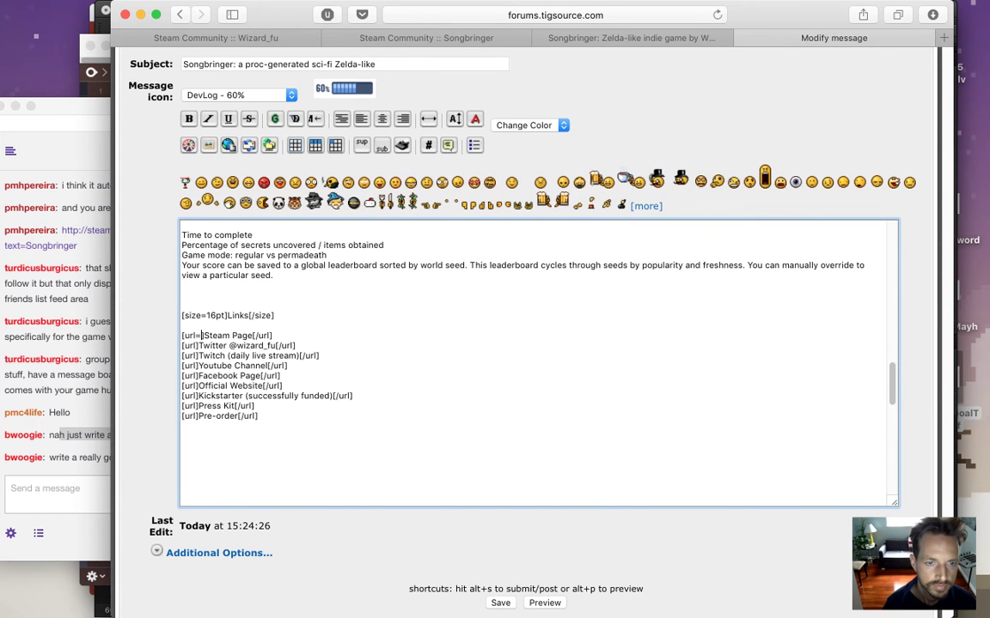
{"action": "left_click", "coordinate": [195, 346]}
{"action": "type", "text": "="}
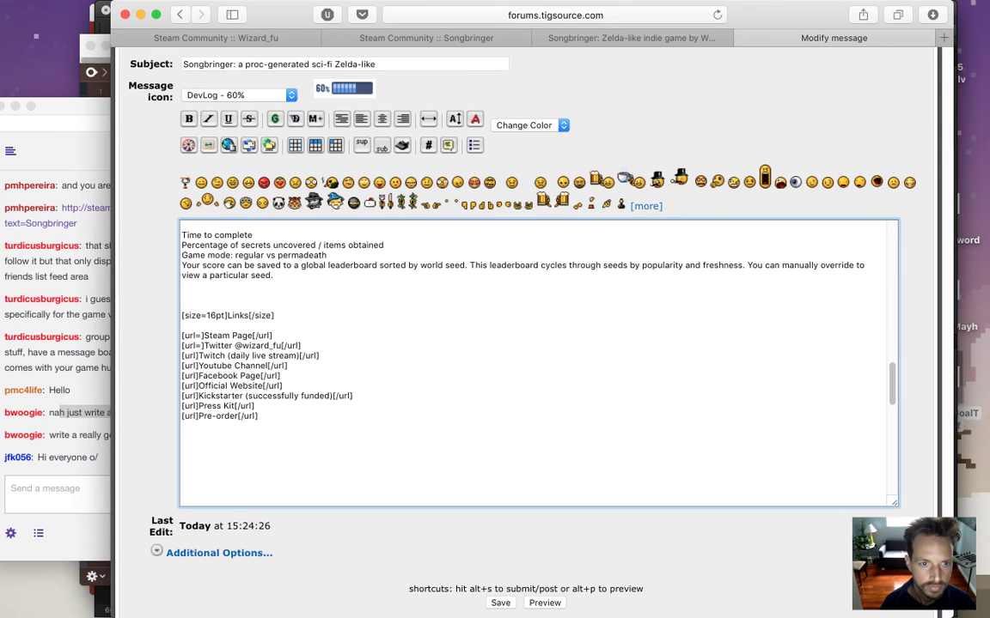
{"action": "type", "text": "="}
{"action": "left_click", "coordinate": [197, 365]}
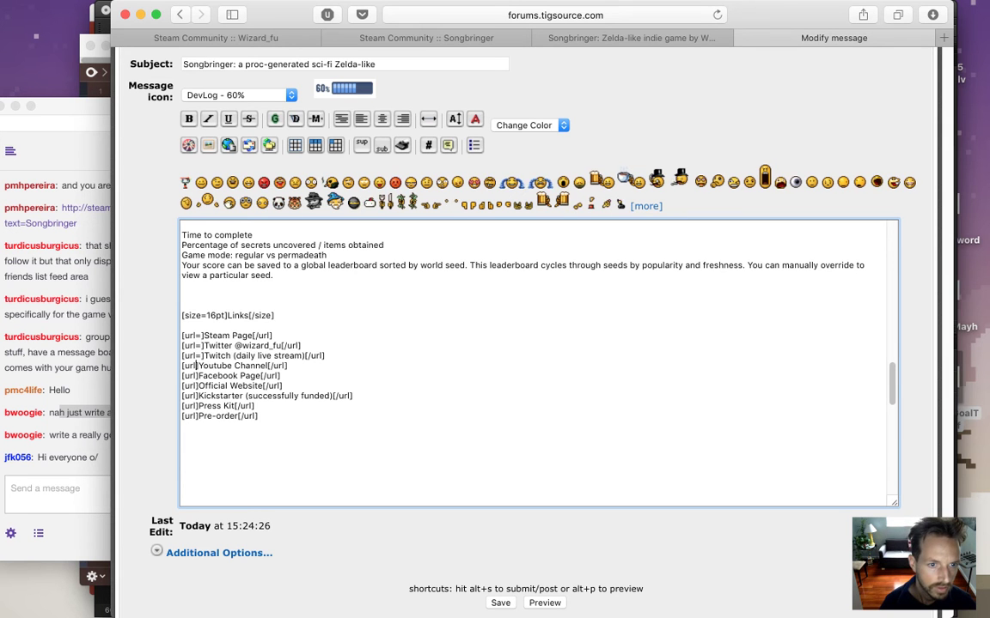
Read the latest viewer messages in the Twitch chat and go back to the forum message.
{"action": "left_click", "coordinate": [73, 435]}
{"action": "left_click_drag", "start_coordinate": [72, 435], "coordinate": [146, 435]}
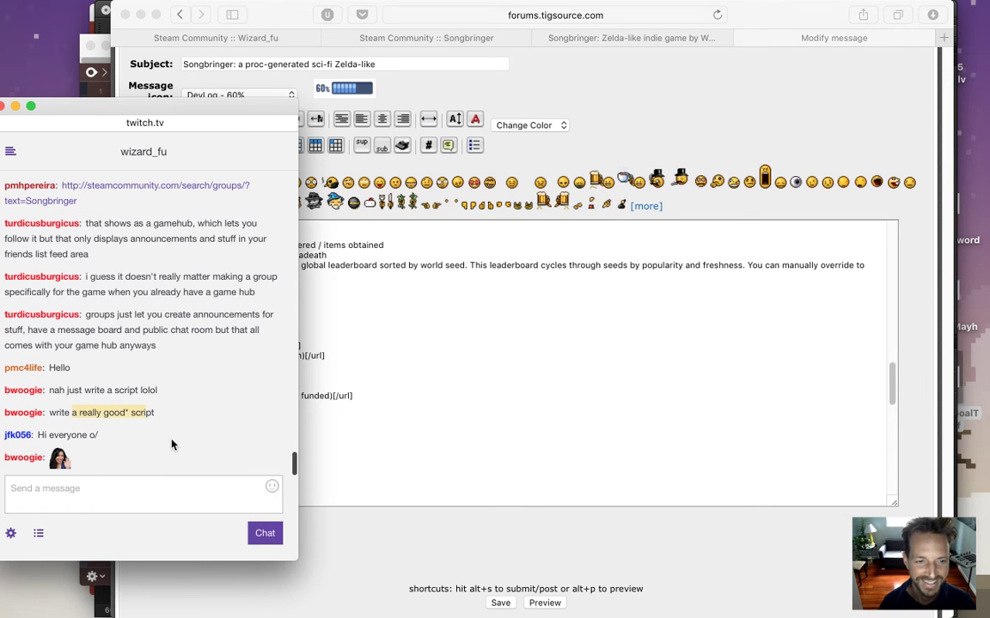
{"action": "left_click_drag", "start_coordinate": [49, 436], "coordinate": [99, 436]}
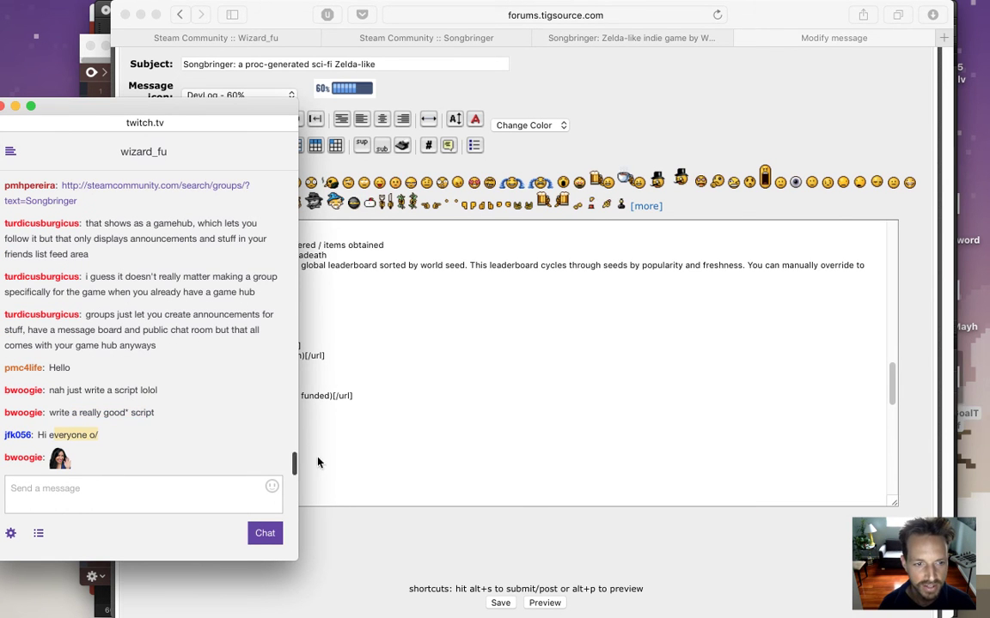
{"action": "left_click", "coordinate": [347, 464]}
Add an equals sign inside the opening url tags of the remaining Links entries, from Youtube Channel through Pre-order.
{"action": "left_click", "coordinate": [198, 366]}
{"action": "type", "text": "="}
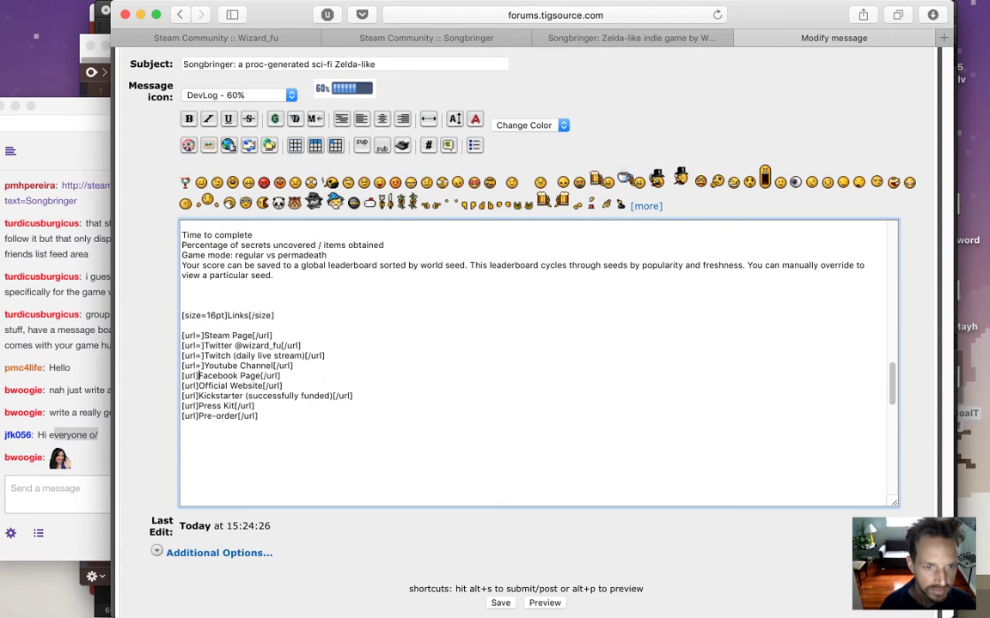
{"action": "key", "text": "Left"}
{"action": "type", "text": "="}
{"action": "key", "text": "Down"}
{"action": "key", "text": "Left"}
{"action": "type", "text": "="}
{"action": "key", "text": "Down"}
{"action": "key", "text": "Left"}
{"action": "type", "text": "="}
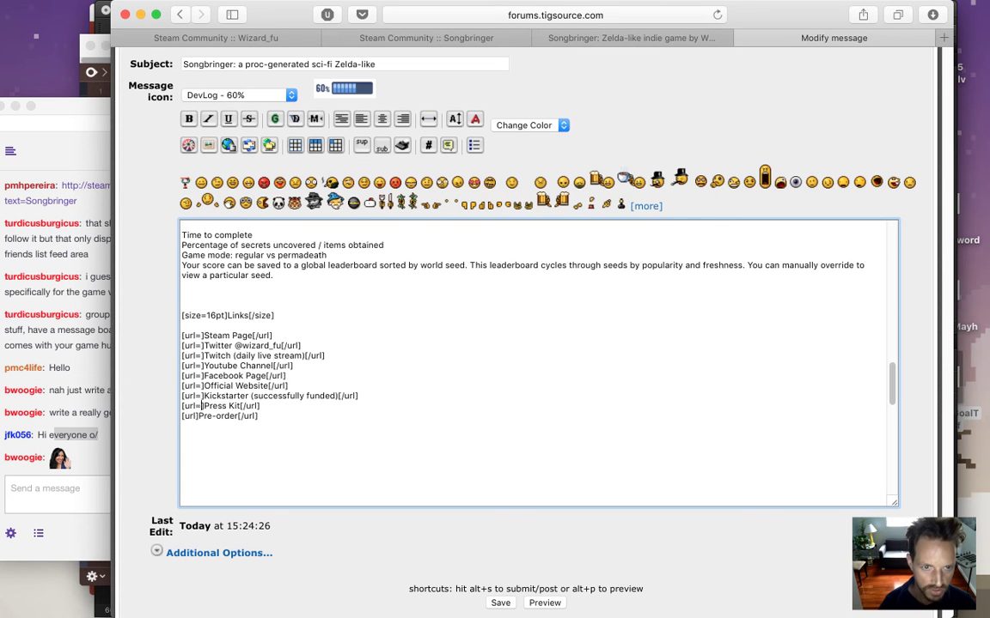
{"action": "key", "text": "Up"}
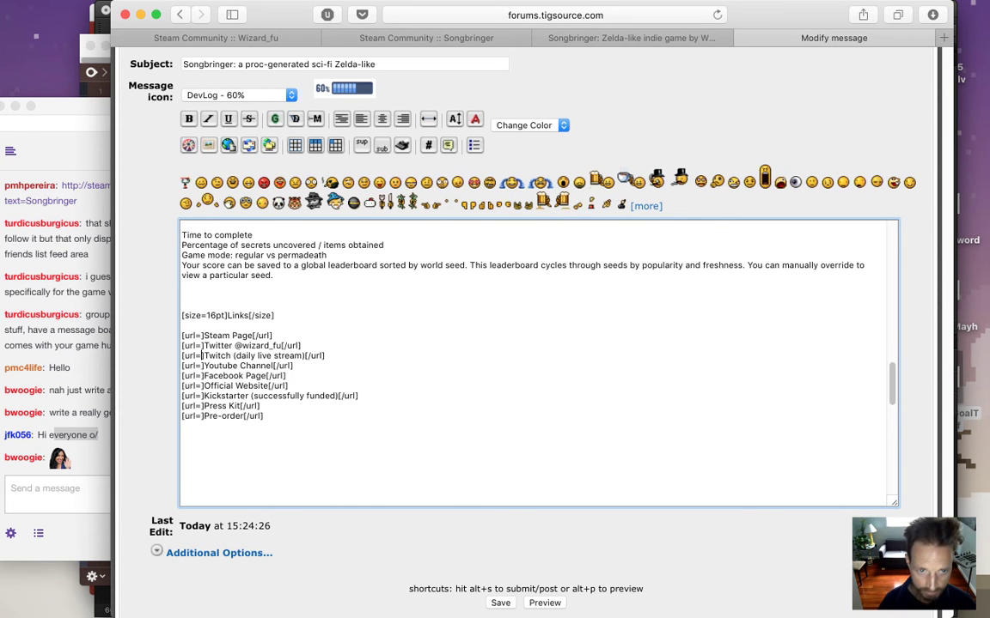
{"action": "left_click", "coordinate": [201, 335]}
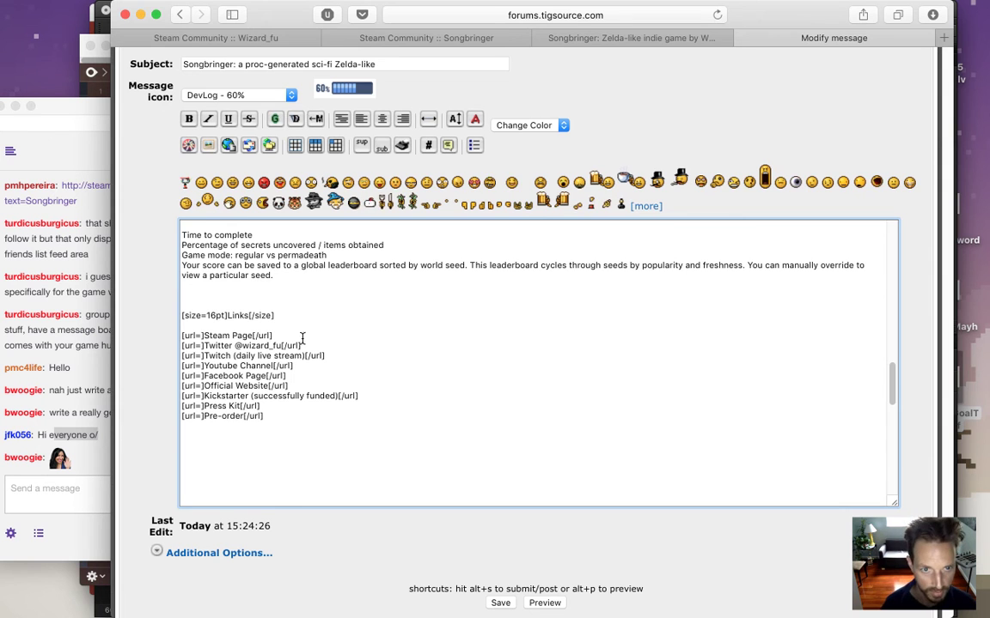
{"action": "key", "text": "super+v"}
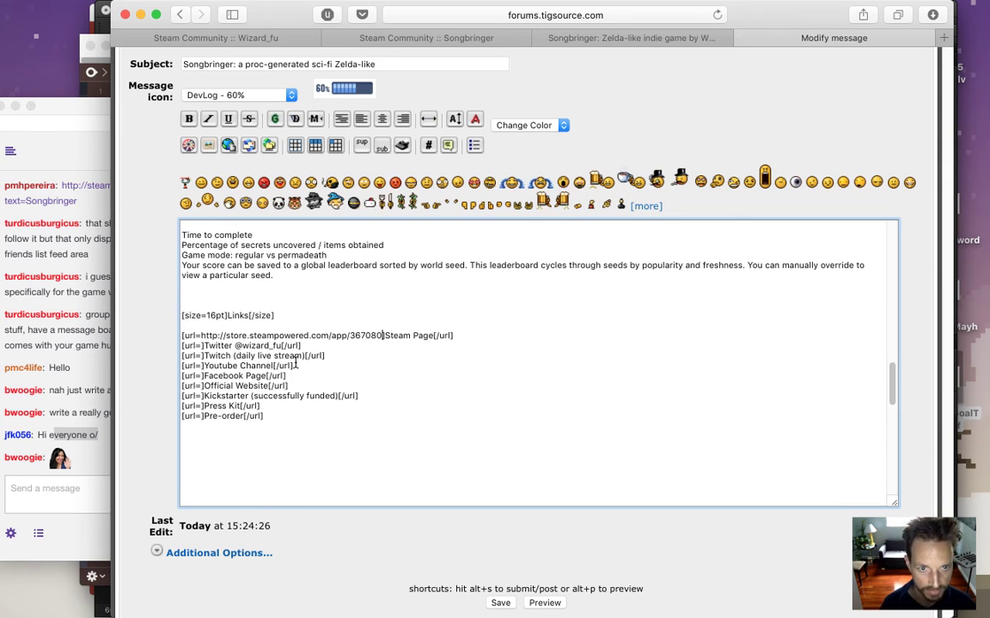
{"action": "left_click", "coordinate": [202, 346]}
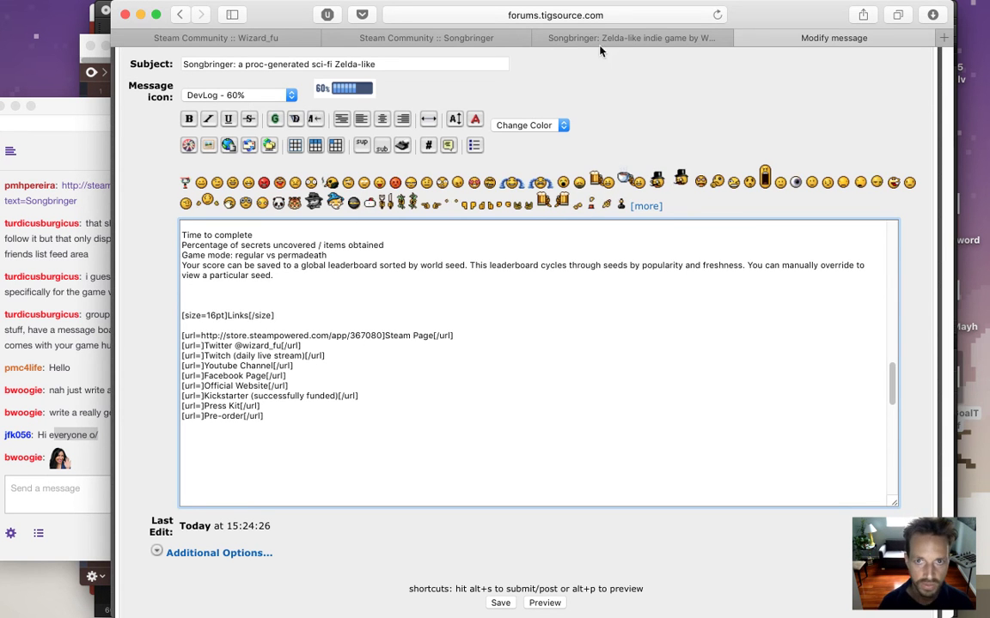
{"action": "left_click", "coordinate": [541, 34]}
{"action": "right_click", "coordinate": [386, 351]}
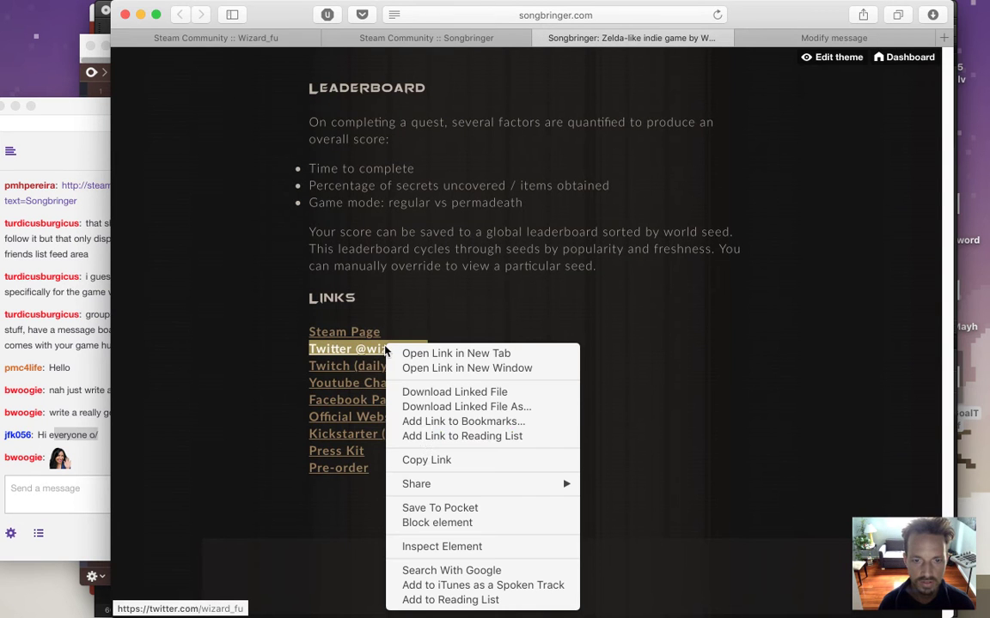
{"action": "left_click", "coordinate": [421, 460]}
{"action": "left_click", "coordinate": [795, 38]}
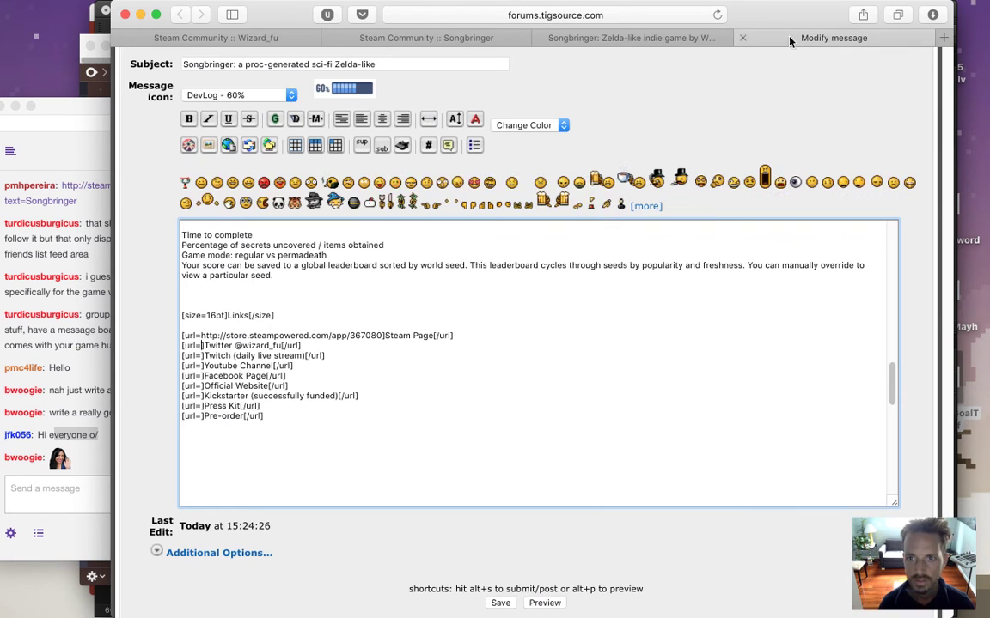
{"action": "key", "text": "super+v"}
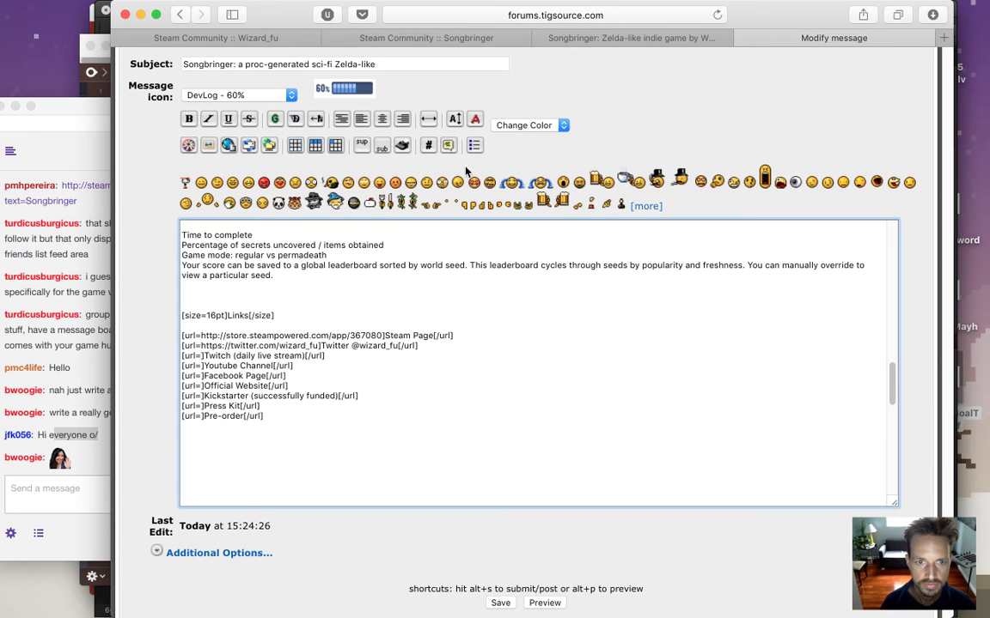
{"action": "left_click", "coordinate": [658, 38]}
{"action": "right_click", "coordinate": [353, 371]}
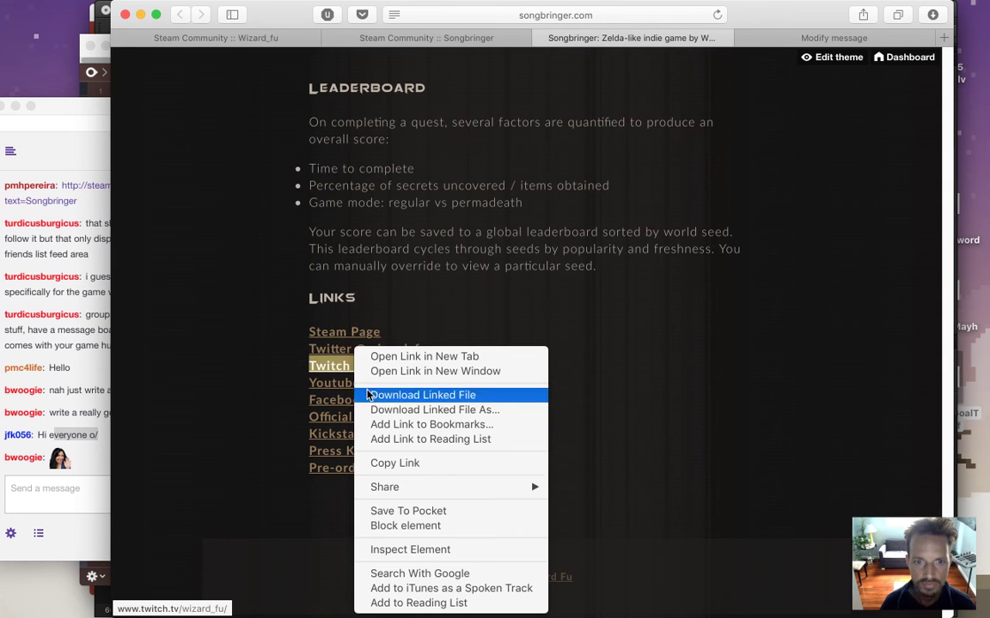
{"action": "left_click", "coordinate": [374, 466]}
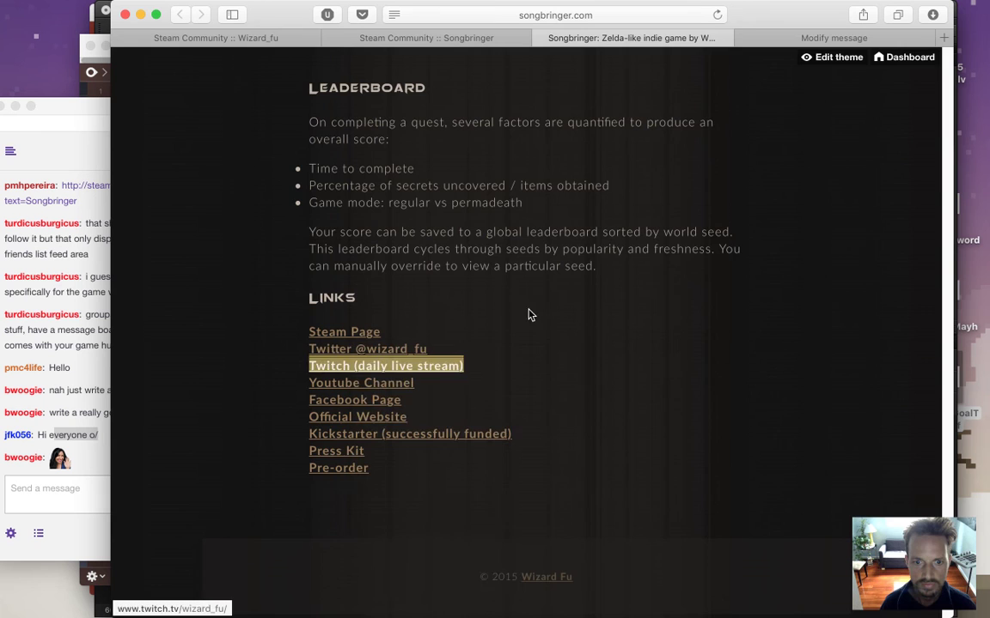
{"action": "left_click", "coordinate": [768, 40]}
{"action": "key", "text": "super+v"}
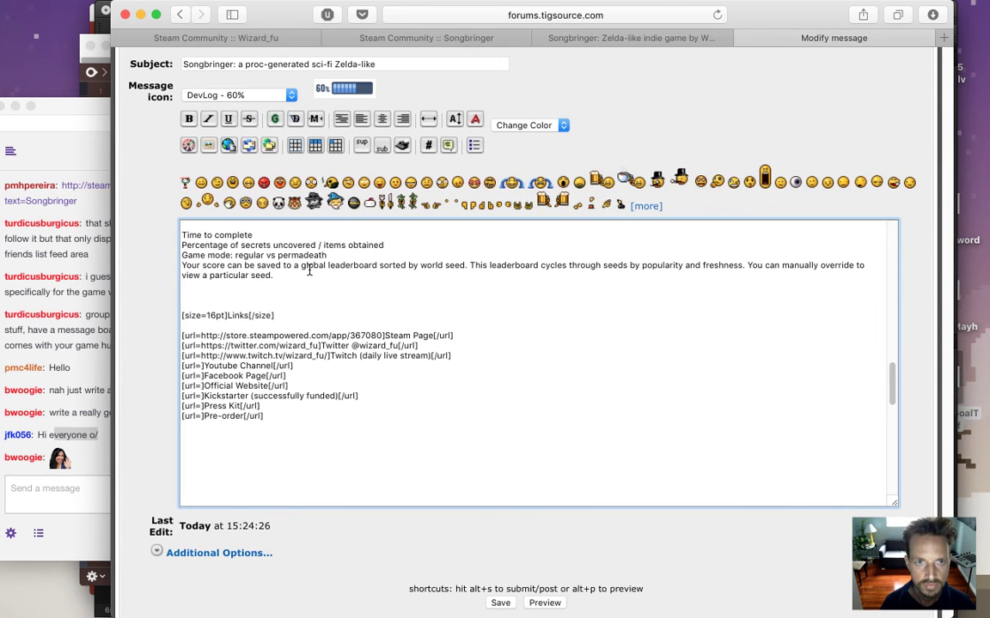
Copy the Youtube Channel link address from songbringer.com and insert it into the Youtube Channel entry's url tag.
{"action": "left_click", "coordinate": [534, 34]}
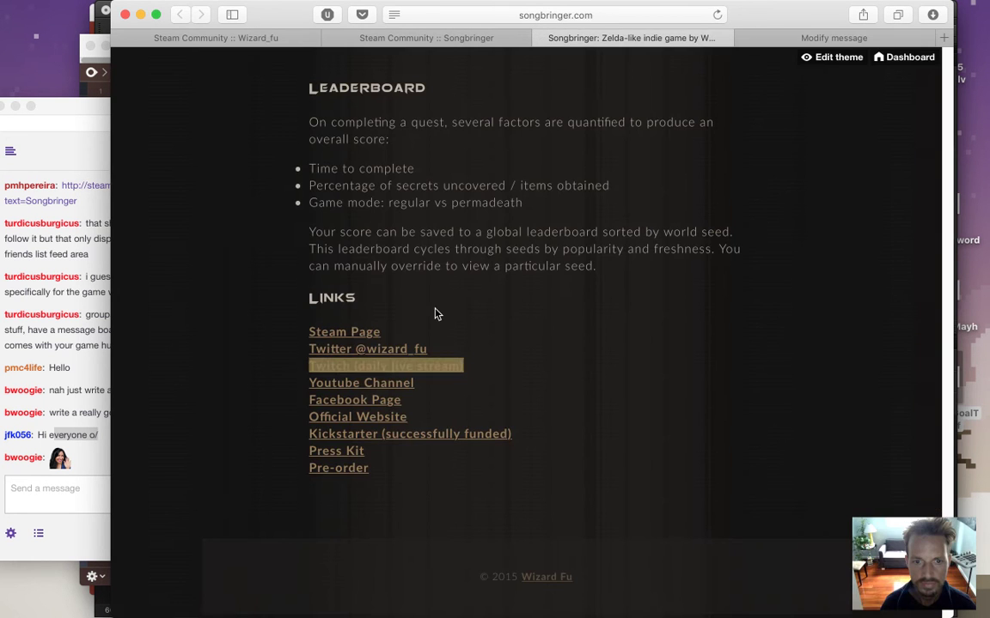
{"action": "right_click", "coordinate": [376, 382]}
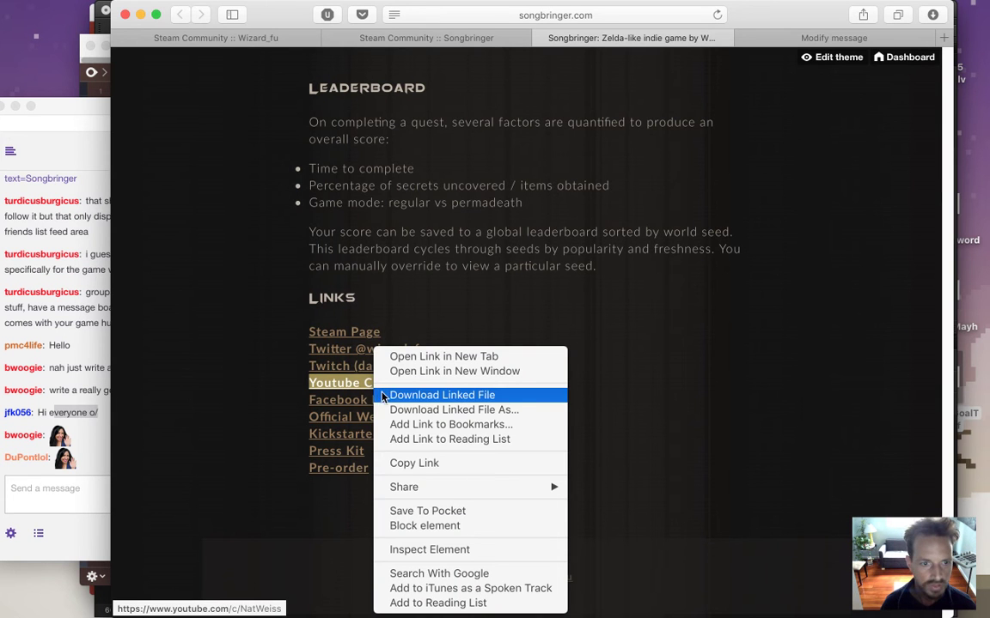
{"action": "left_click", "coordinate": [415, 463]}
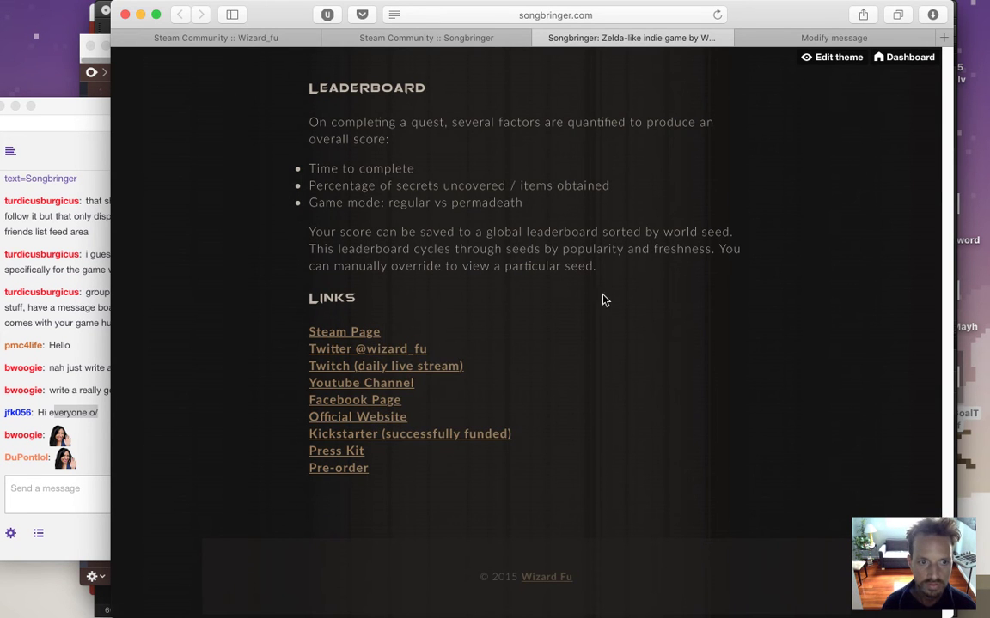
{"action": "left_click", "coordinate": [823, 37]}
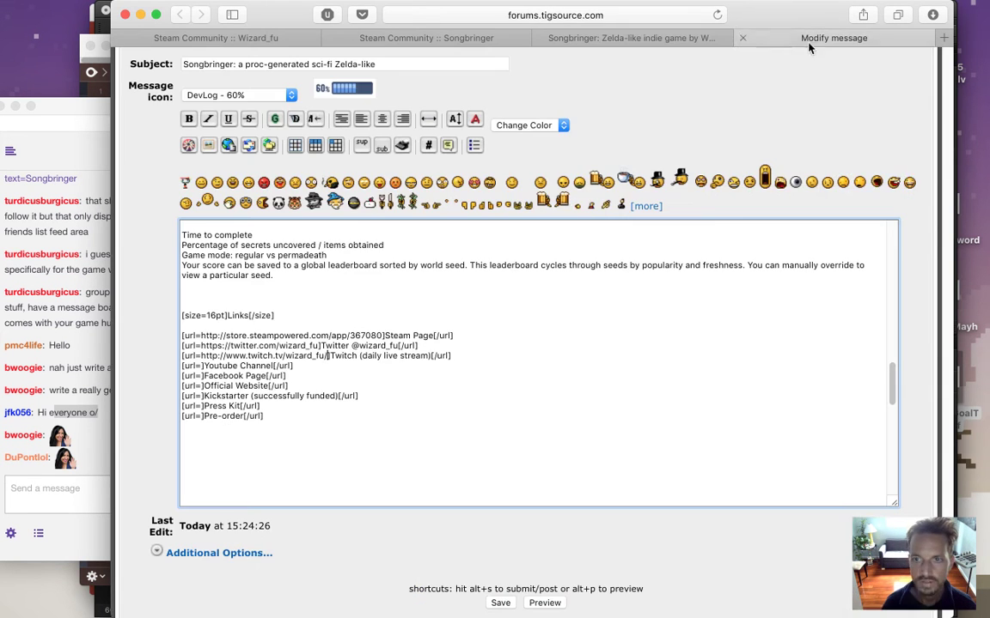
{"action": "left_click", "coordinate": [199, 366]}
{"action": "type", "text": "https://www.youtube.com/c/NatWeiss"}
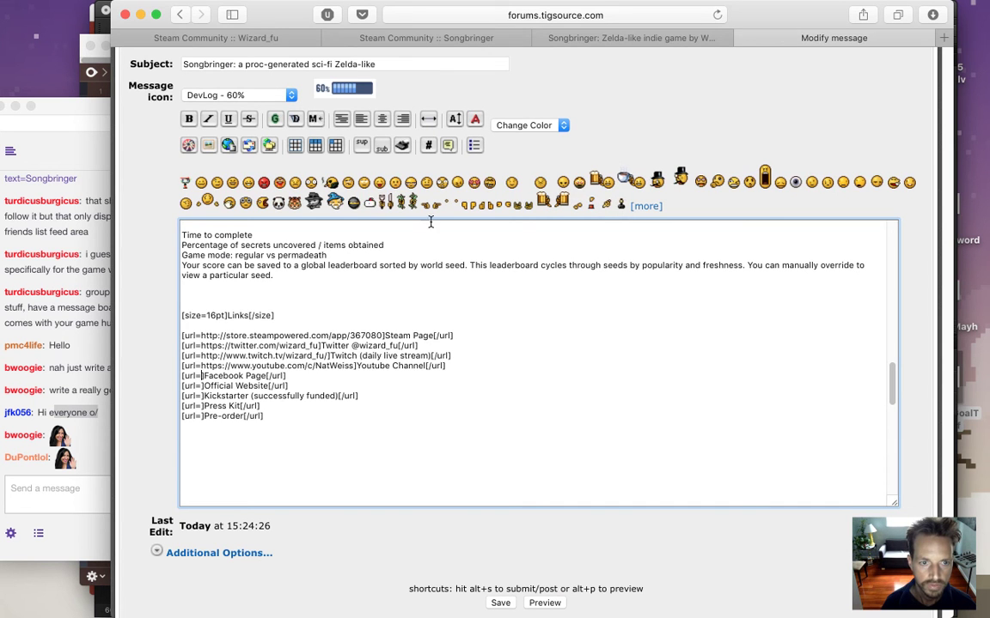
{"action": "left_click", "coordinate": [570, 37]}
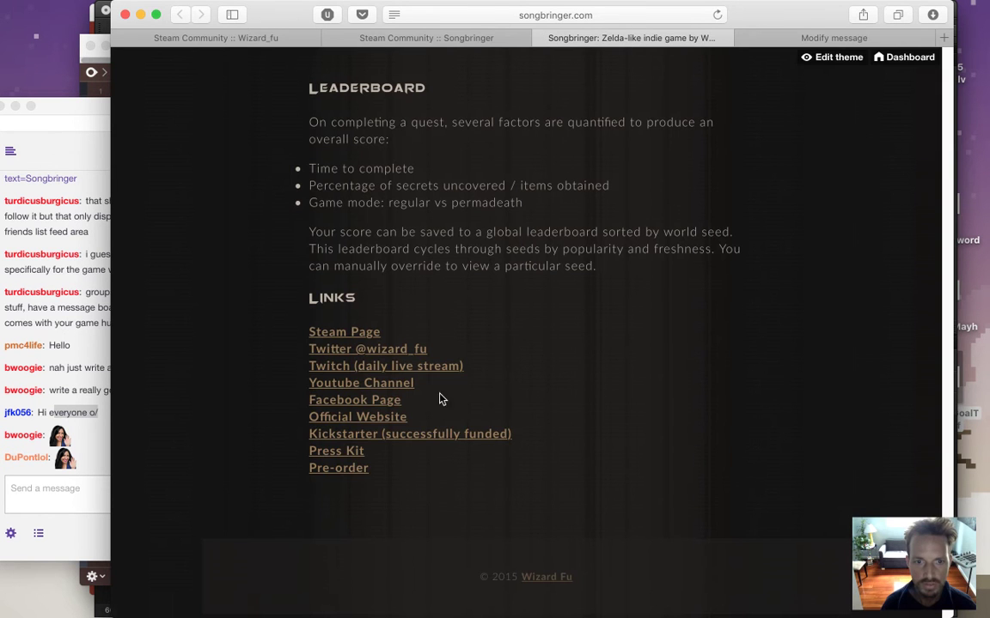
{"action": "right_click", "coordinate": [335, 410]}
{"action": "left_click", "coordinate": [354, 463]}
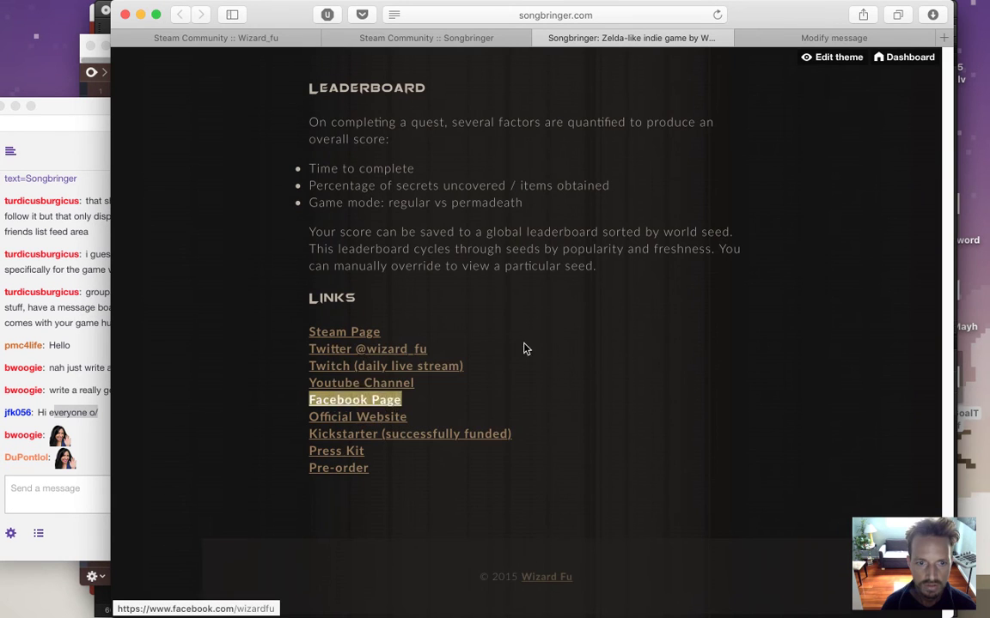
{"action": "left_click", "coordinate": [776, 37]}
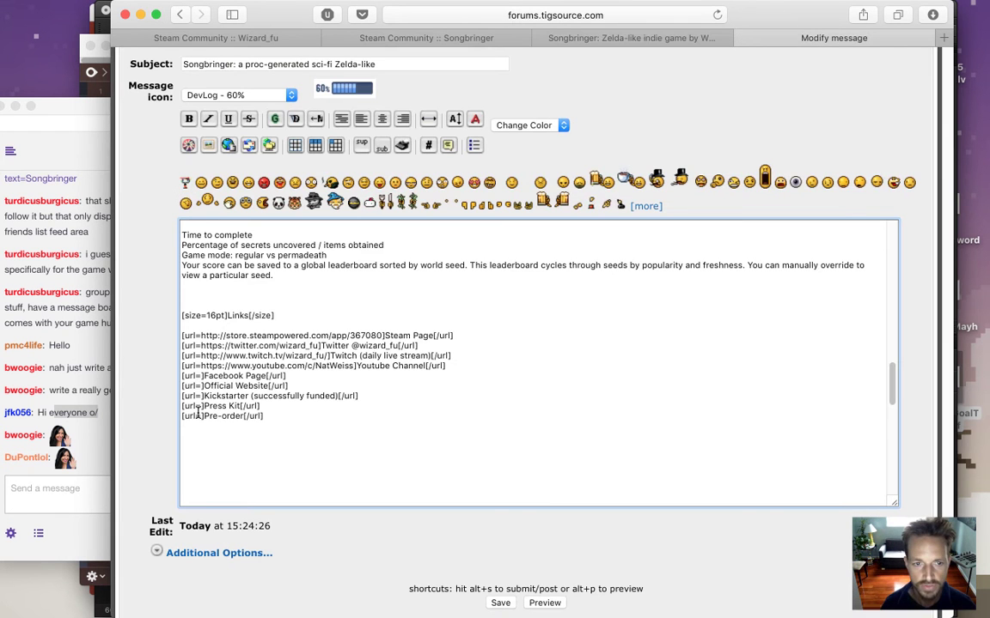
{"action": "left_click", "coordinate": [201, 376]}
{"action": "key", "text": "super+v"}
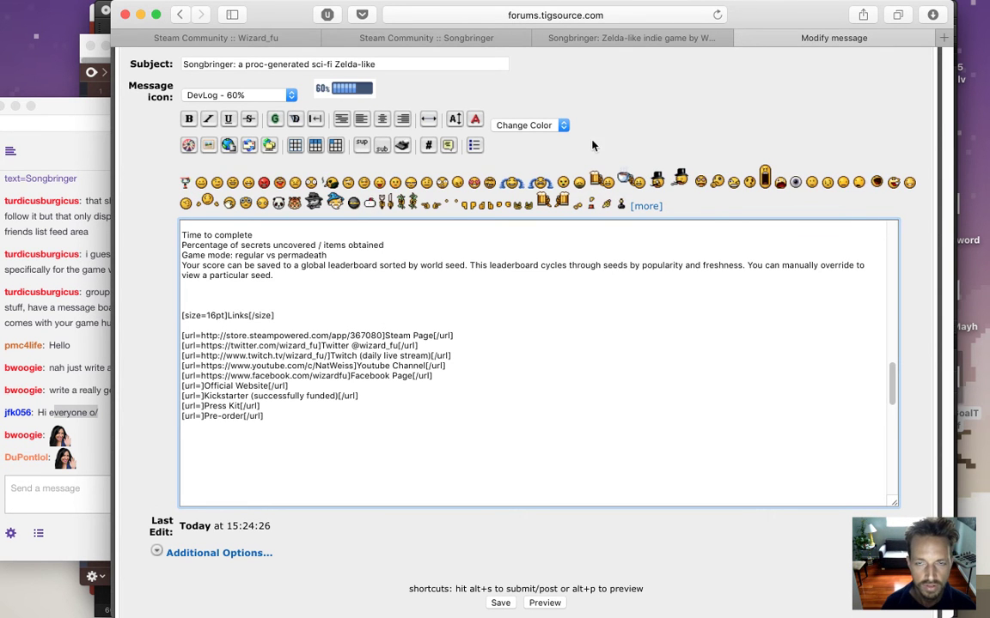
{"action": "left_click", "coordinate": [646, 40]}
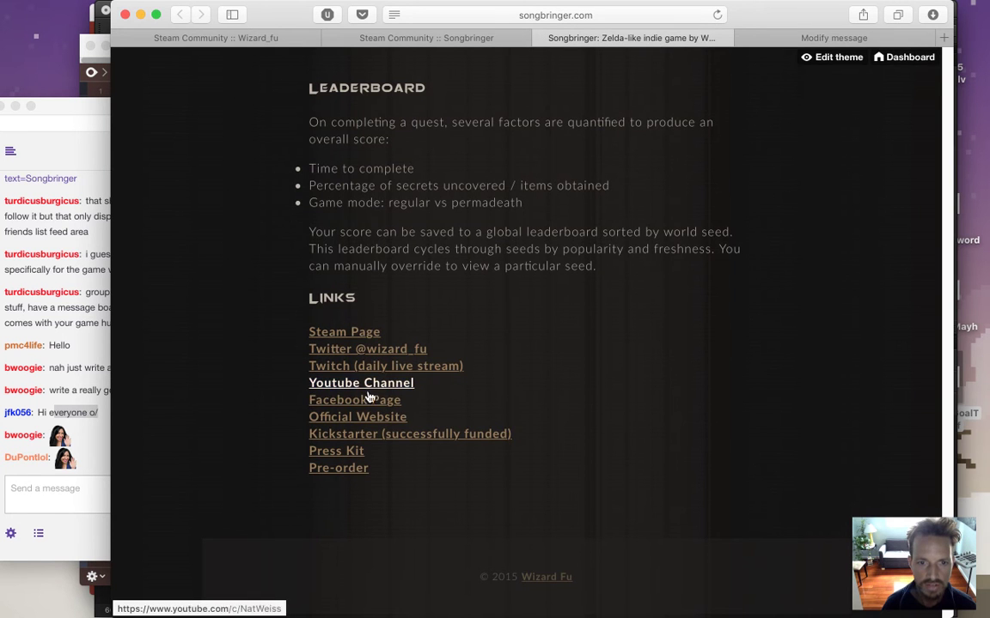
{"action": "left_click", "coordinate": [821, 38]}
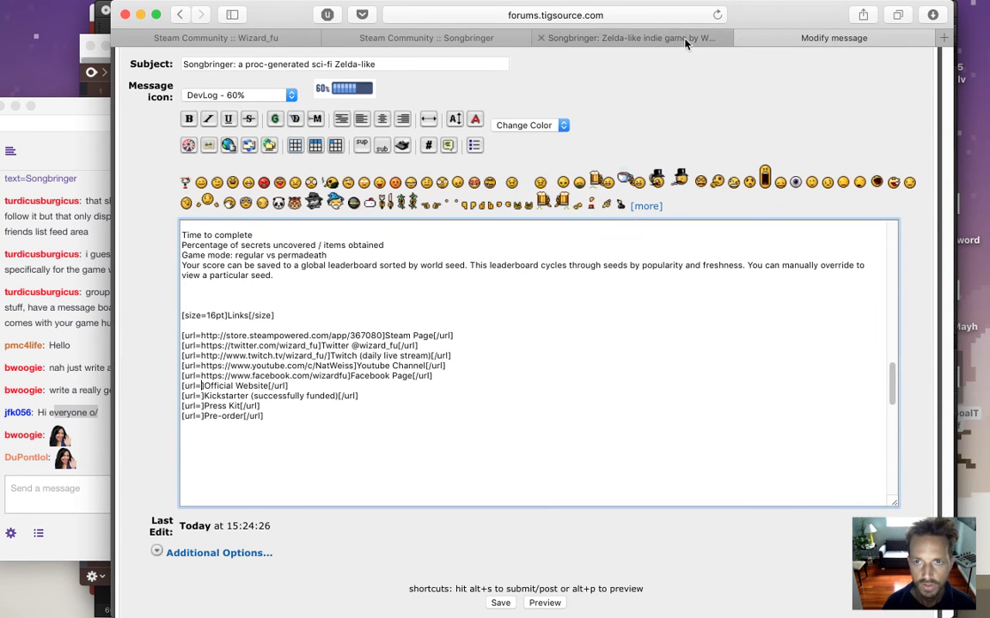
{"action": "left_click", "coordinate": [617, 39]}
{"action": "right_click", "coordinate": [352, 421]}
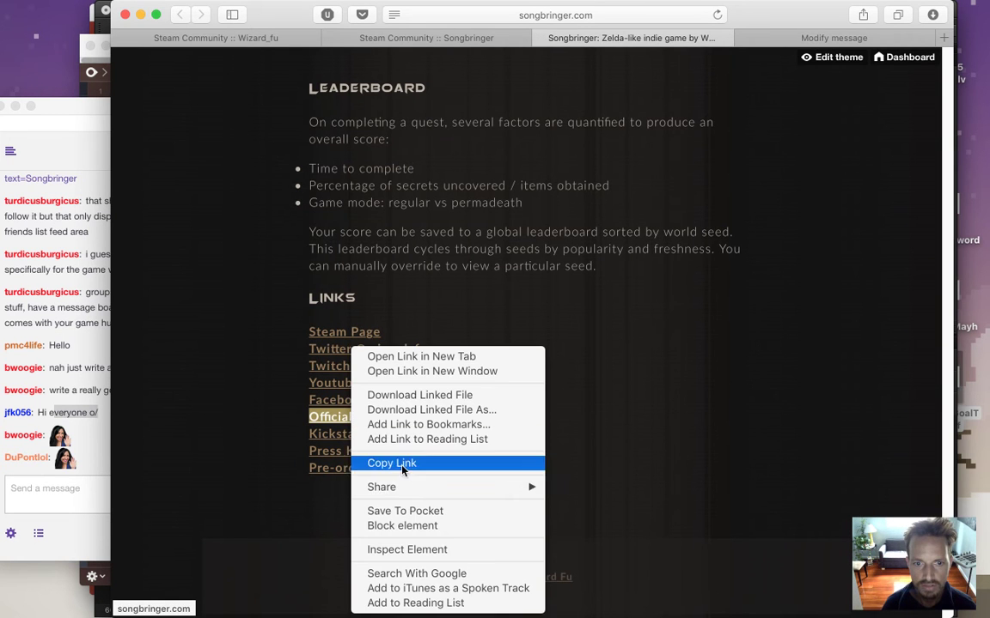
{"action": "left_click", "coordinate": [398, 464]}
{"action": "left_click", "coordinate": [829, 38]}
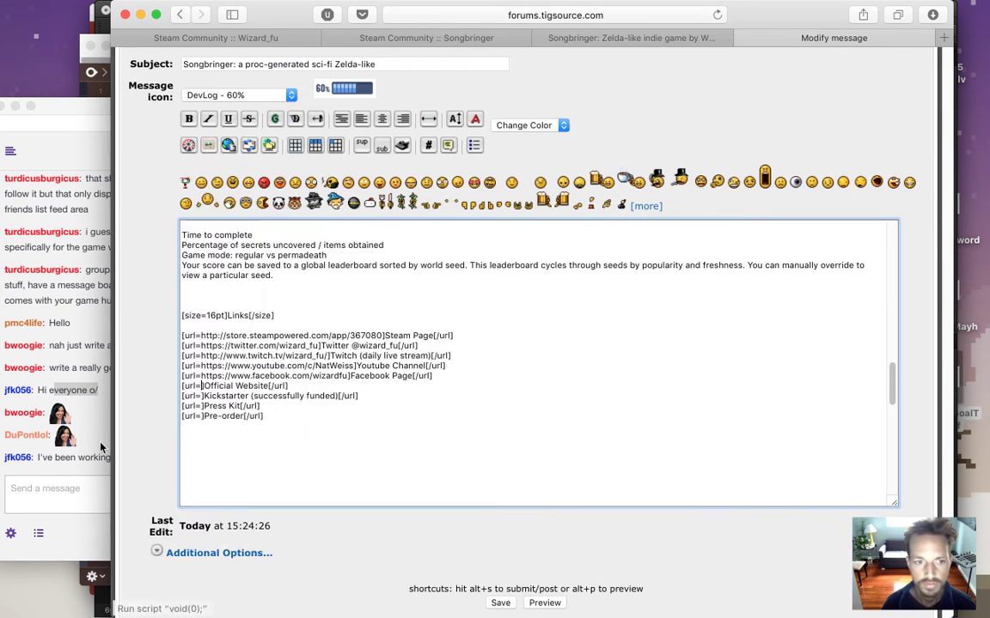
{"action": "left_click", "coordinate": [55, 475]}
{"action": "left_click_drag", "start_coordinate": [55, 457], "coordinate": [186, 457]}
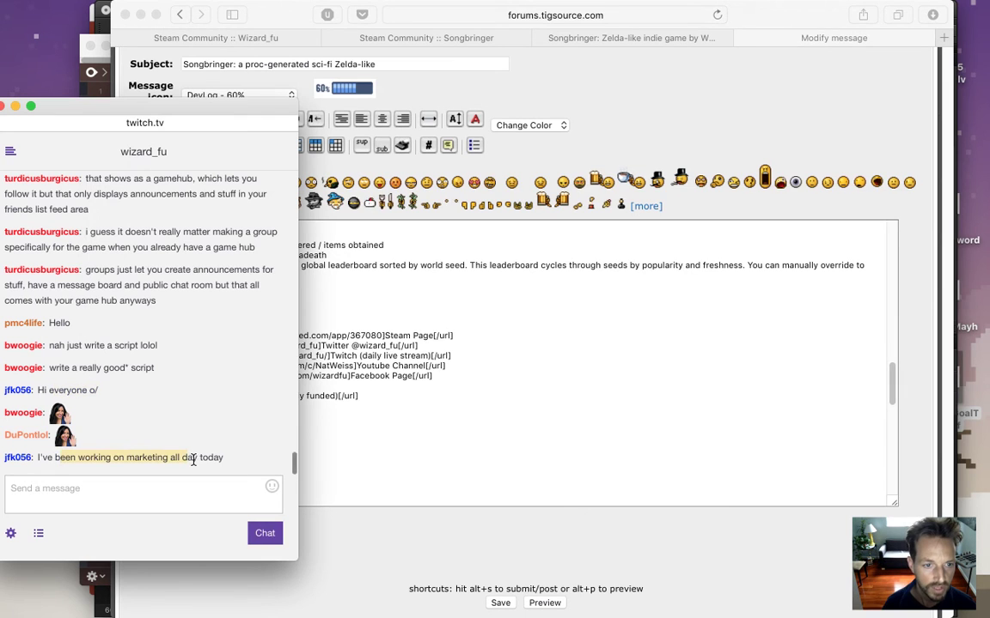
{"action": "left_click", "coordinate": [342, 543]}
{"action": "left_click", "coordinate": [202, 386]}
{"action": "key", "text": "super+v"}
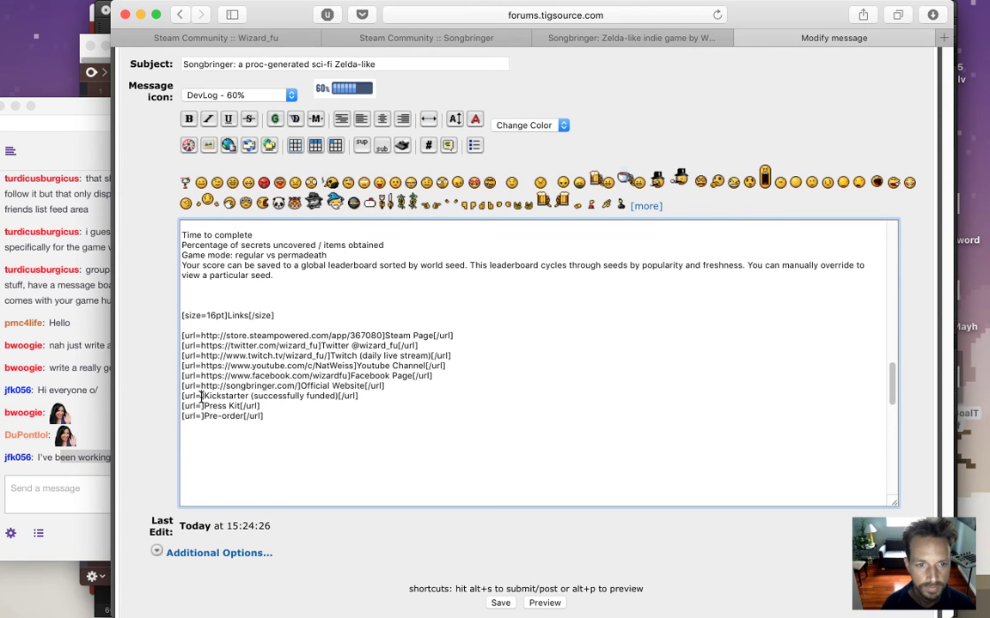
{"action": "left_click", "coordinate": [609, 38]}
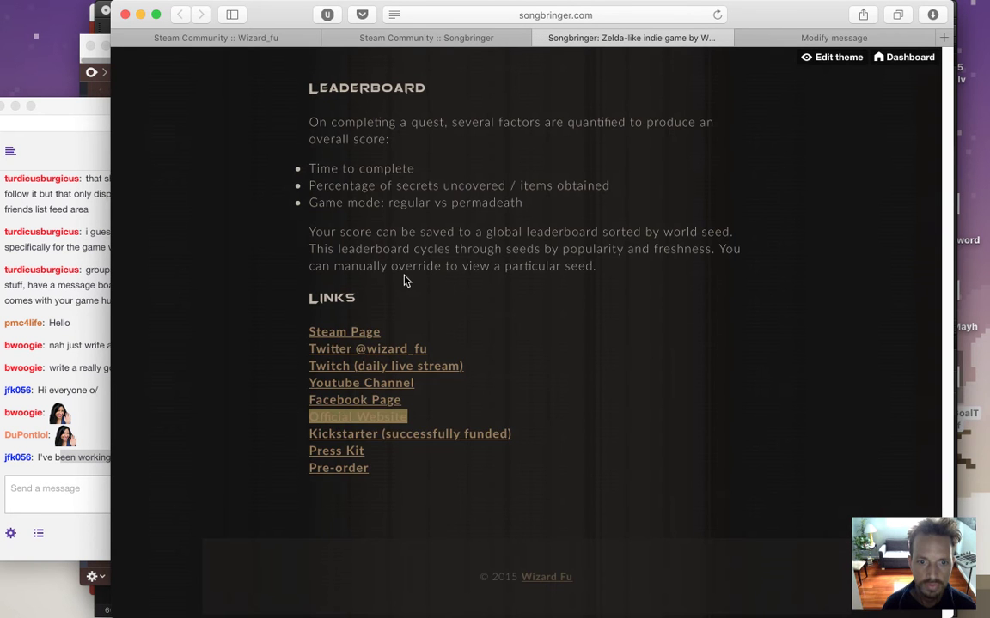
{"action": "right_click", "coordinate": [464, 435]}
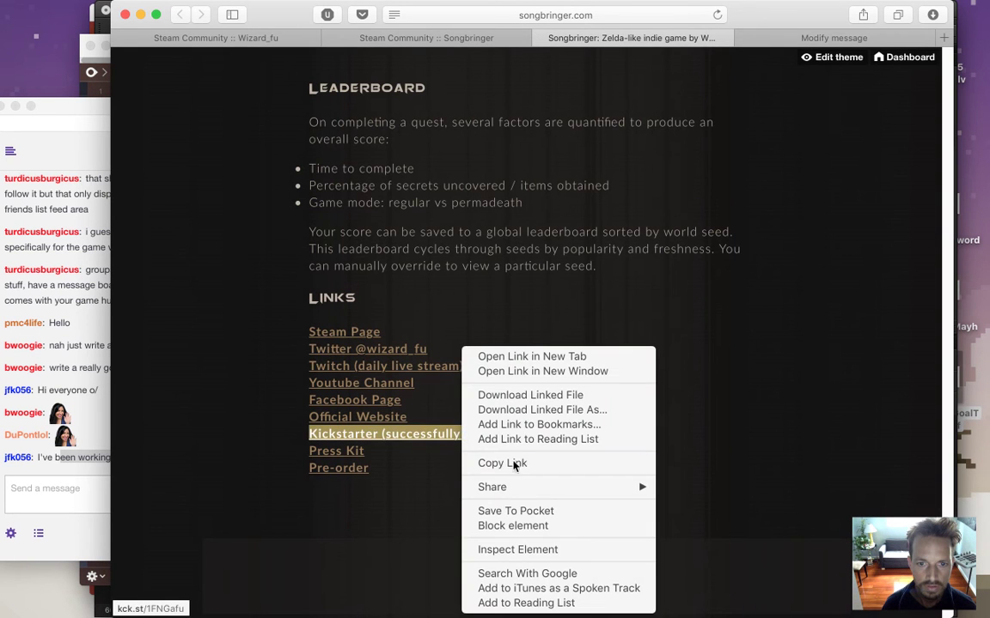
{"action": "left_click", "coordinate": [515, 464]}
{"action": "left_click", "coordinate": [771, 35]}
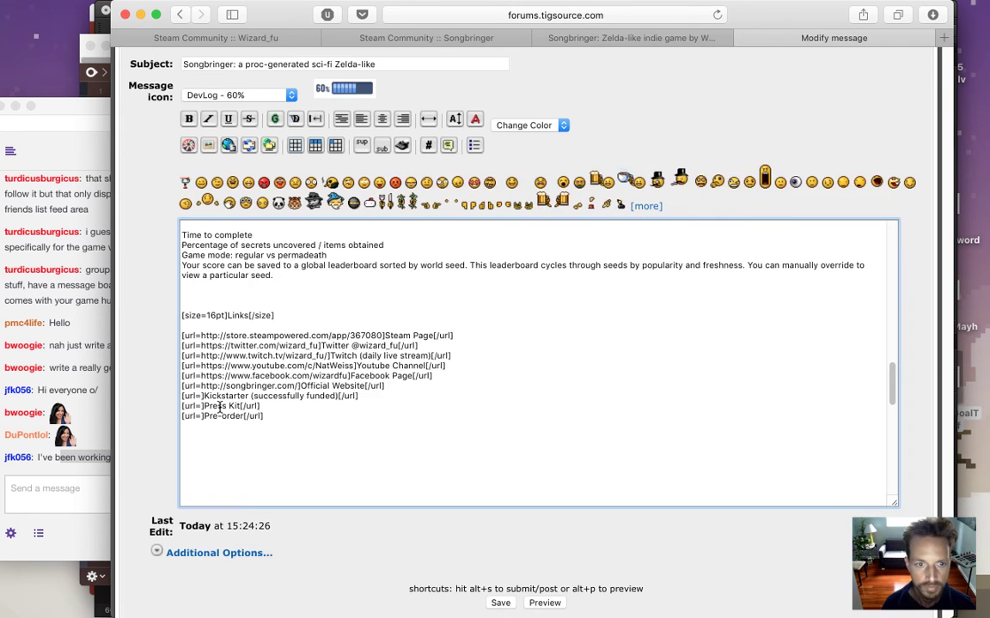
{"action": "key", "text": "super+v"}
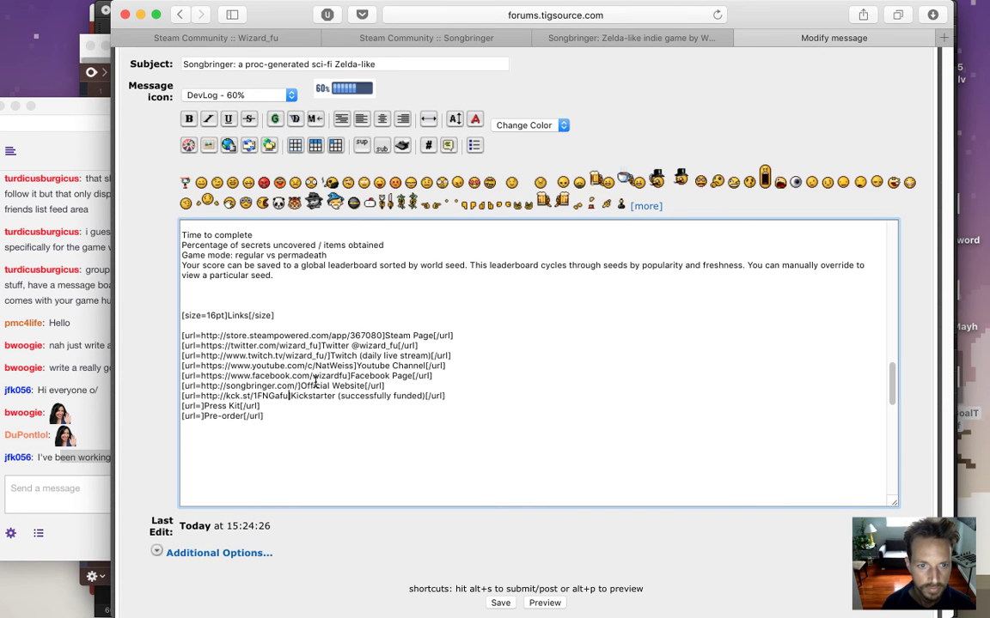
{"action": "left_click", "coordinate": [550, 37]}
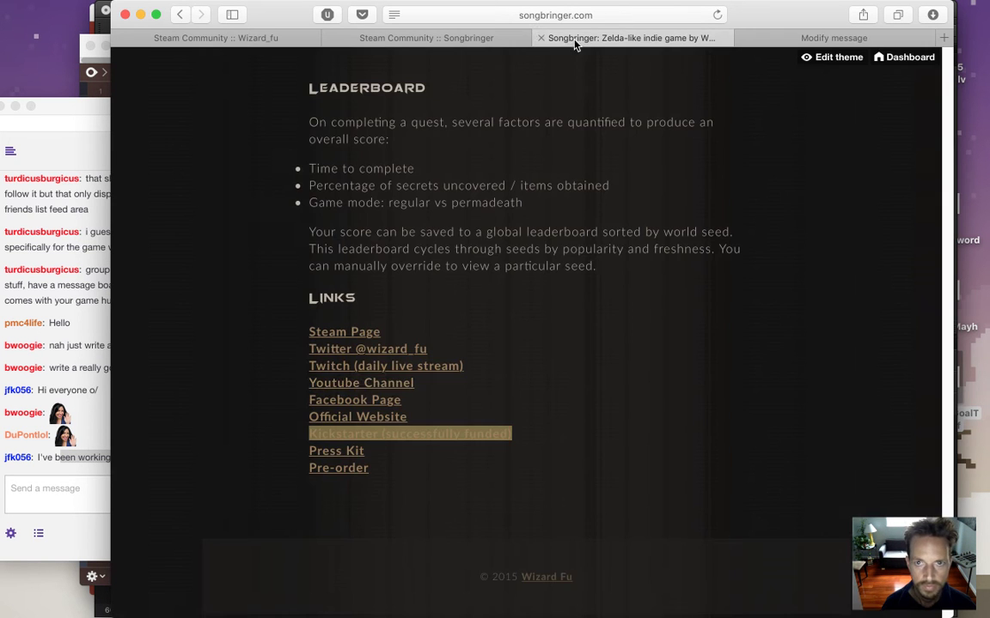
{"action": "right_click", "coordinate": [352, 455]}
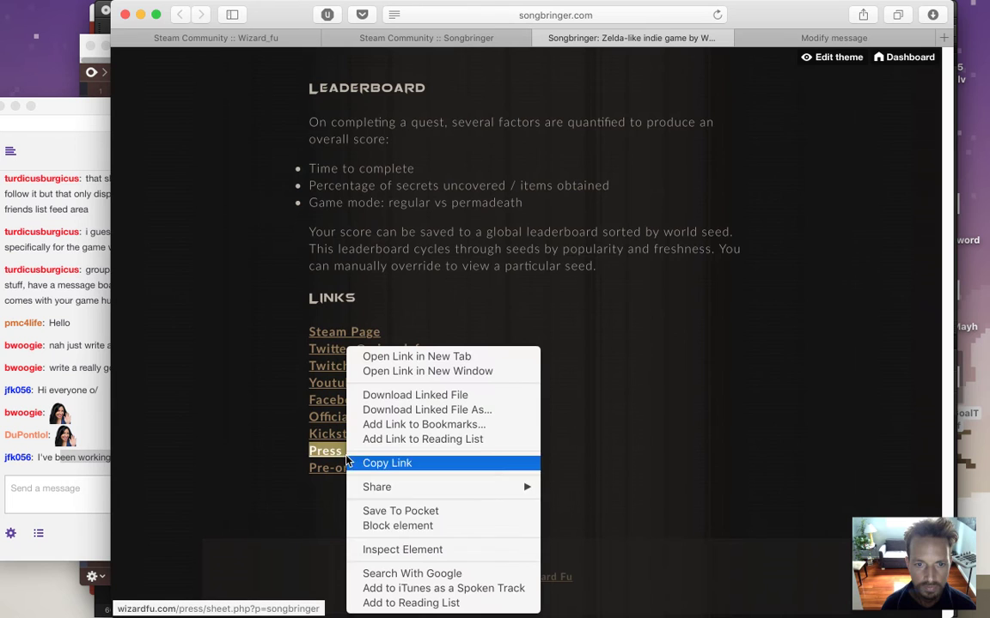
{"action": "left_click", "coordinate": [407, 469]}
{"action": "left_click", "coordinate": [744, 38]}
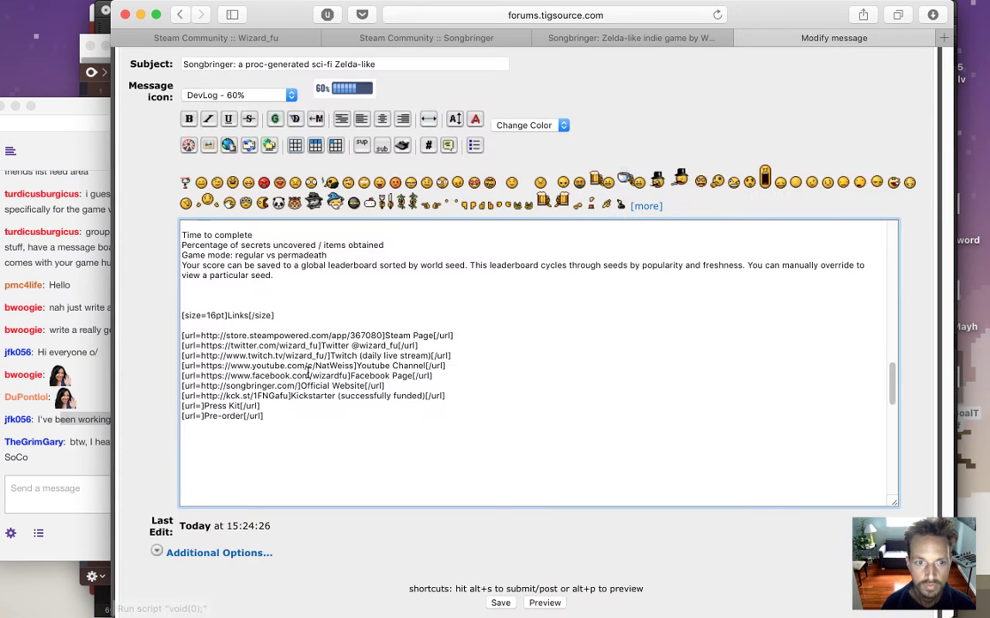
{"action": "key", "text": "super+v"}
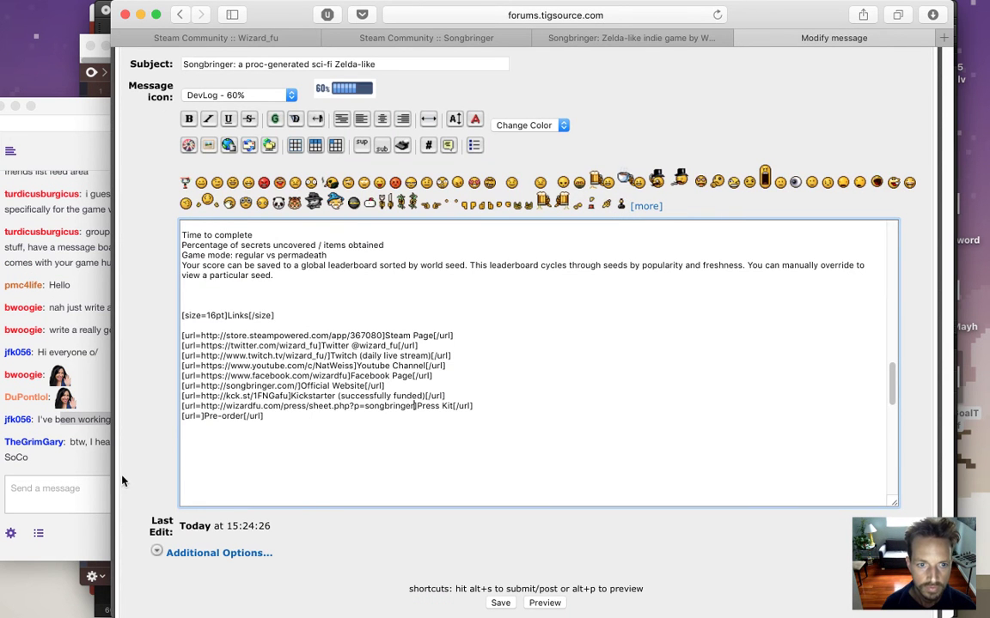
{"action": "left_click", "coordinate": [86, 467]}
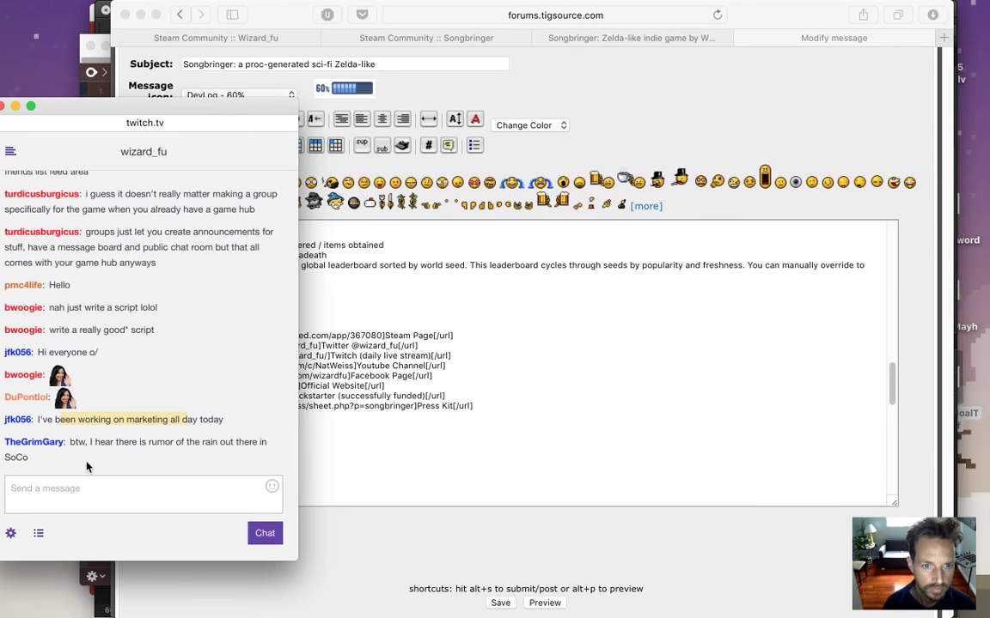
{"action": "left_click_drag", "start_coordinate": [90, 420], "coordinate": [138, 454]}
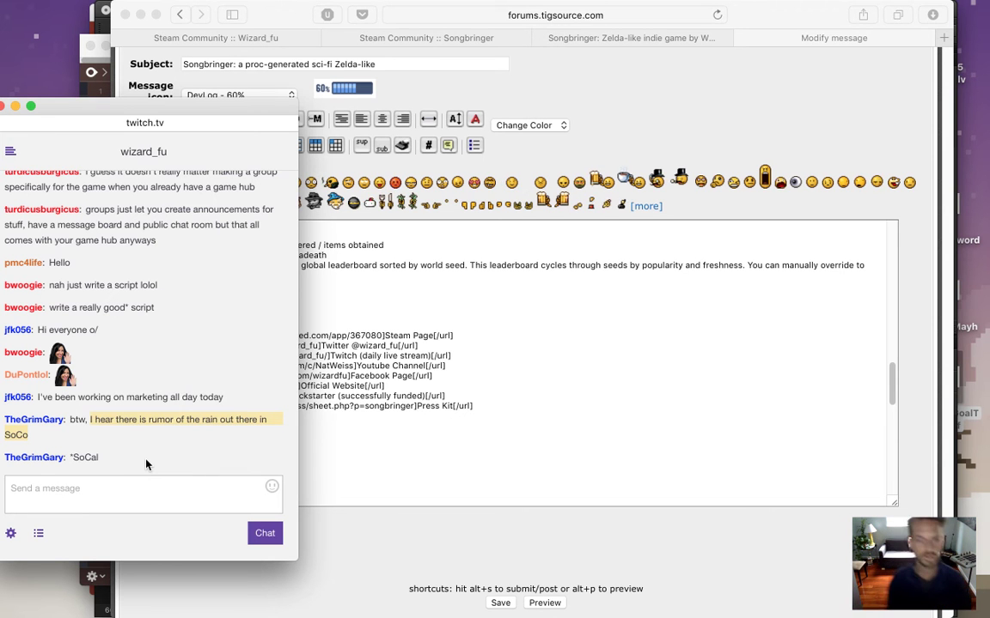
{"action": "left_click", "coordinate": [348, 371]}
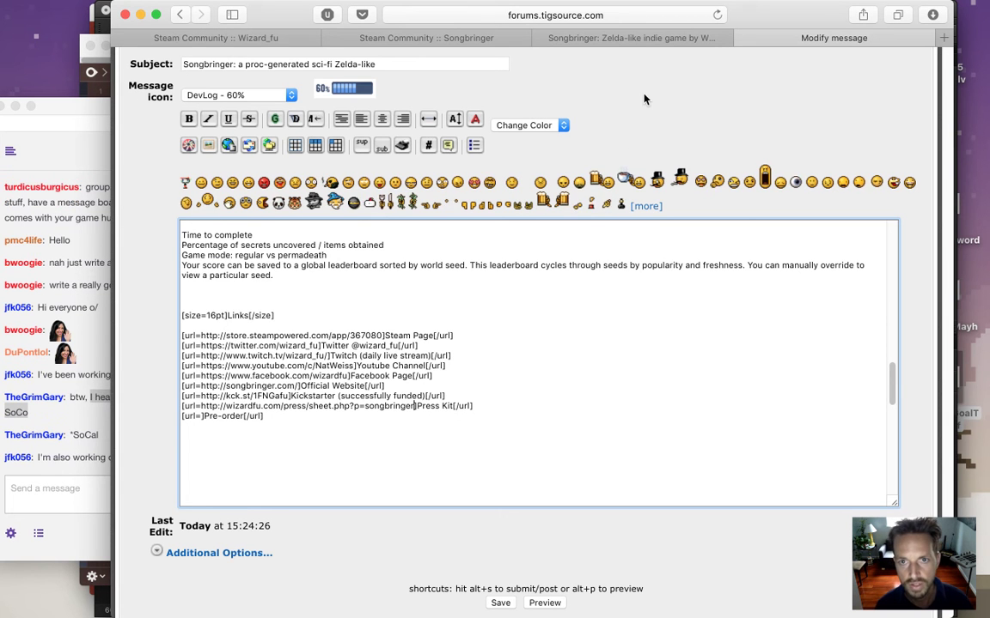
{"action": "left_click", "coordinate": [597, 35]}
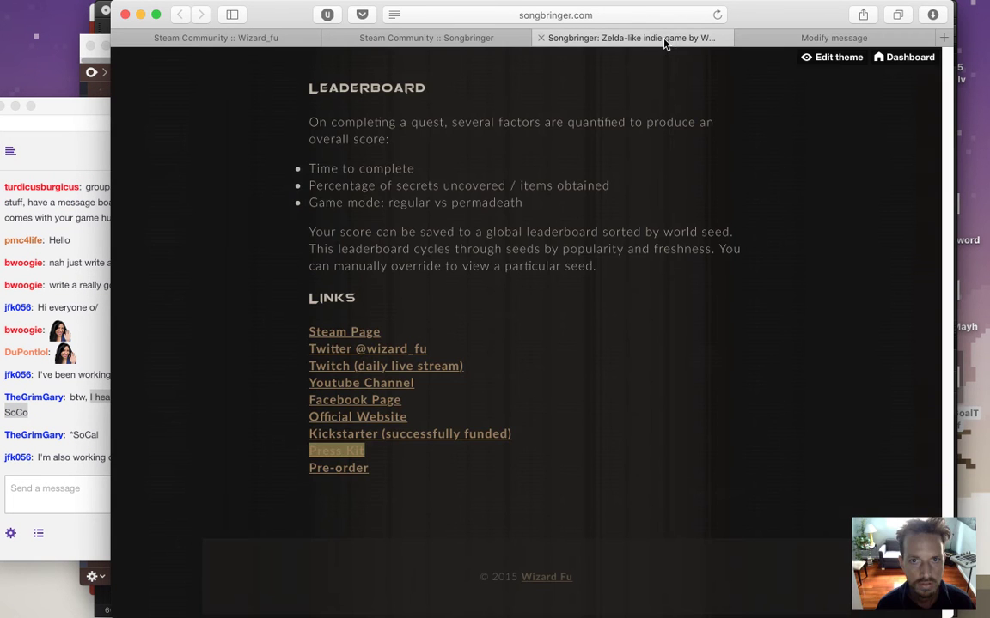
{"action": "right_click", "coordinate": [353, 468]}
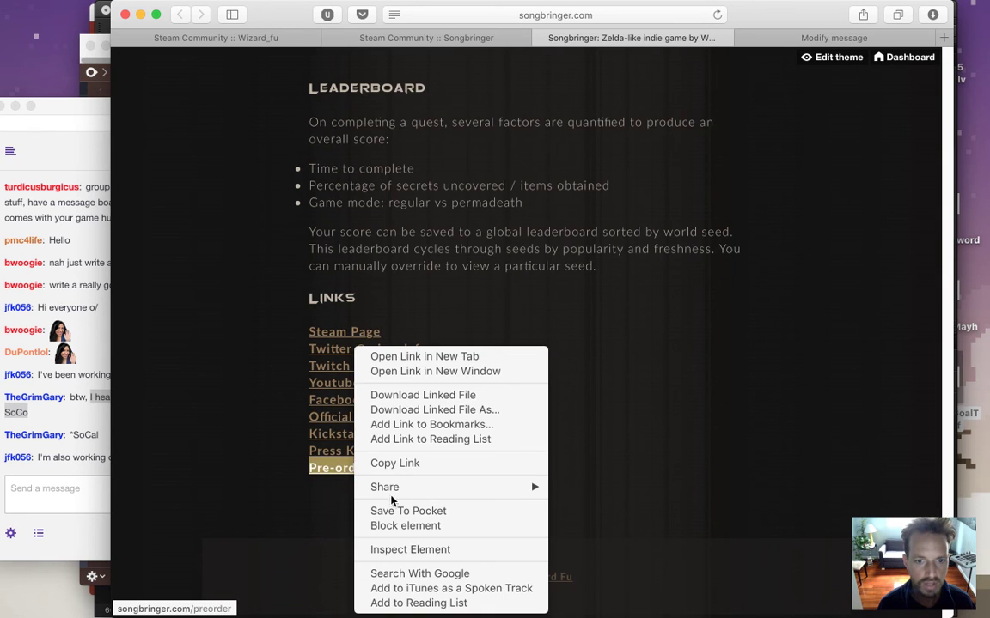
{"action": "left_click", "coordinate": [408, 465]}
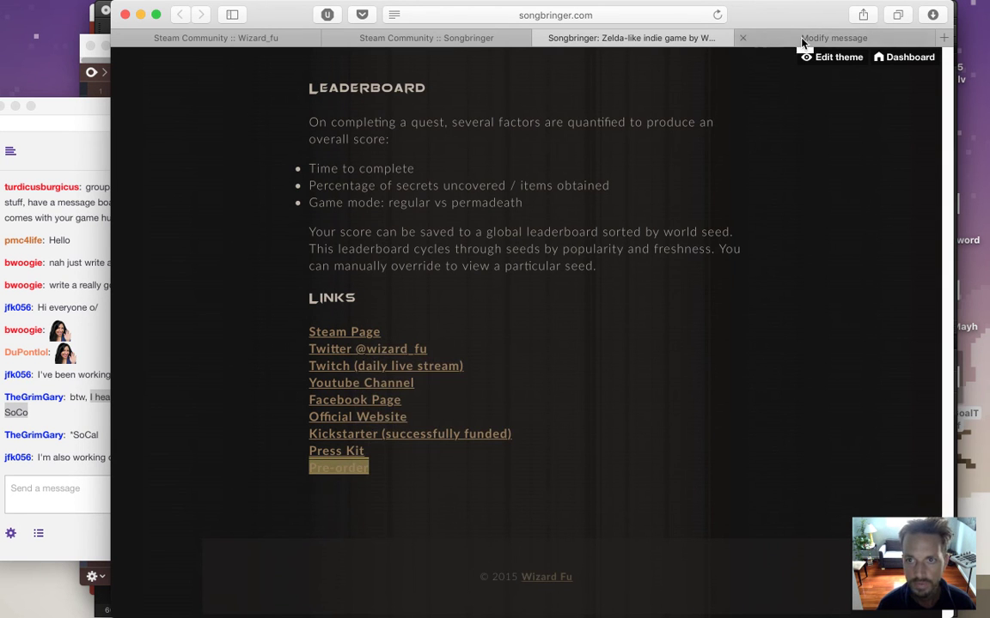
{"action": "left_click", "coordinate": [832, 38]}
{"action": "left_click", "coordinate": [201, 417]}
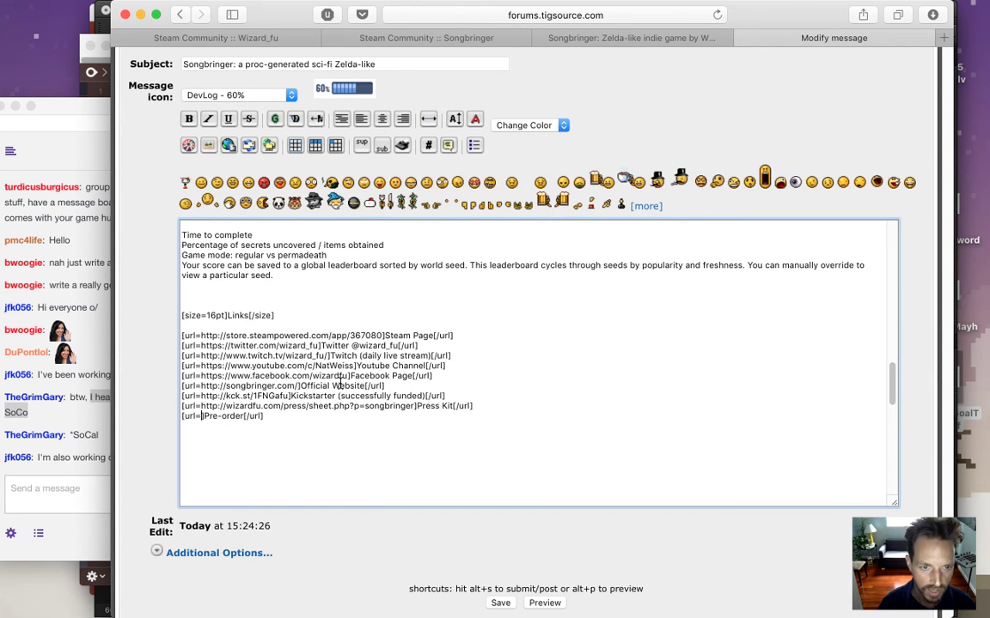
{"action": "key", "text": "super+v"}
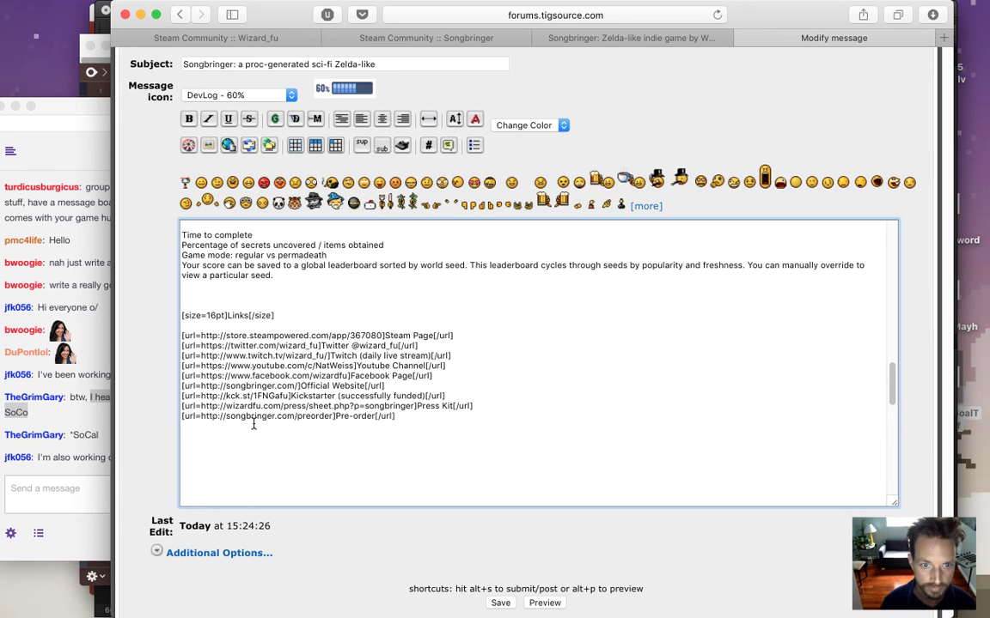
{"action": "left_click", "coordinate": [82, 458]}
{"action": "left_click_drag", "start_coordinate": [74, 458], "coordinate": [229, 454]}
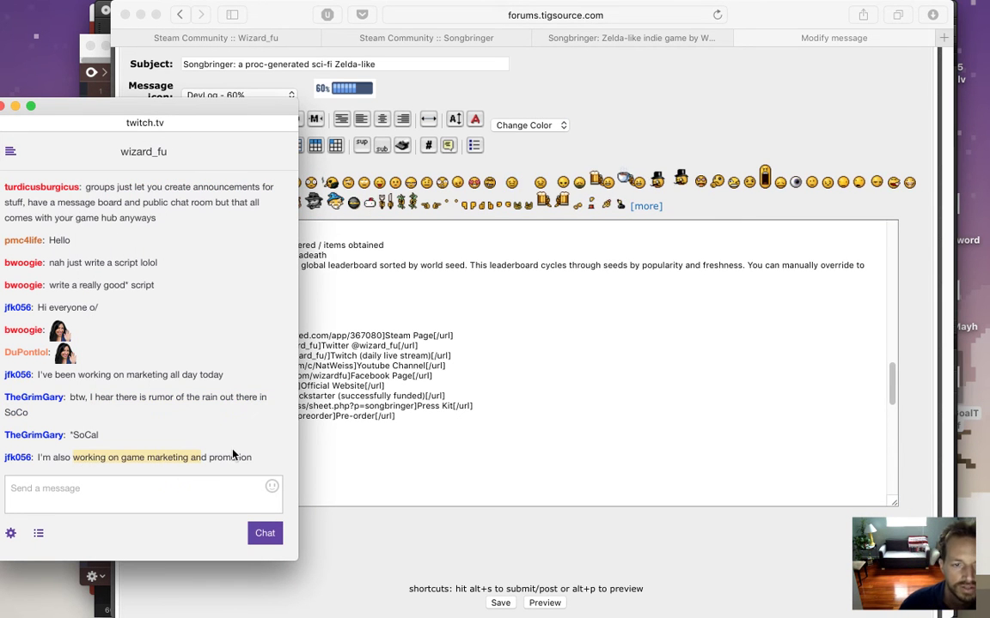
{"action": "left_click", "coordinate": [382, 456]}
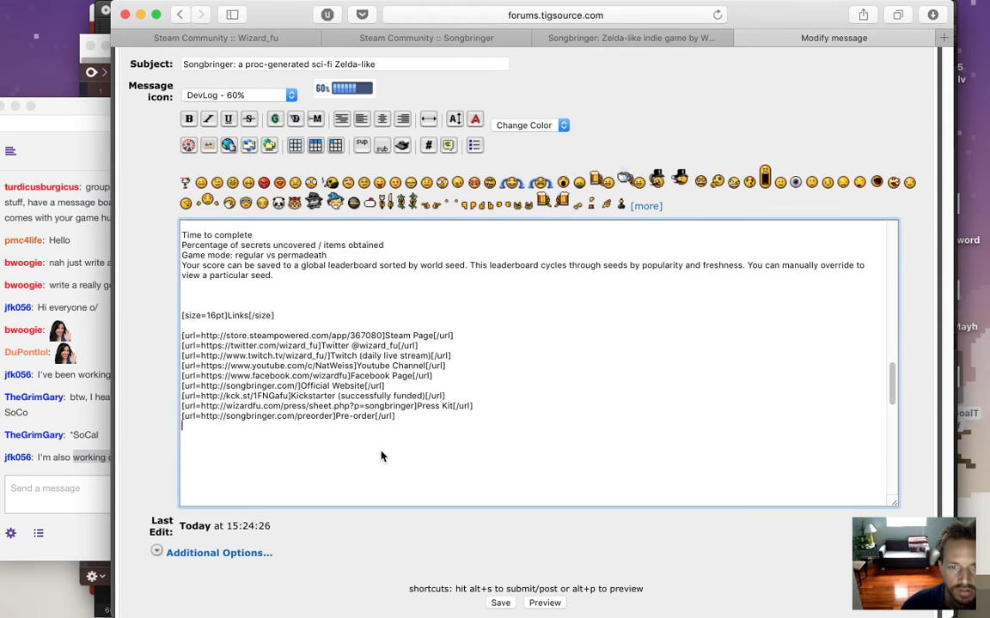
Preview the modified post and examine its rendered images, headings and description sections.
{"action": "left_click", "coordinate": [543, 603]}
{"action": "scroll", "coordinate": [584, 517], "scroll_direction": "up", "scroll_amount": 10}
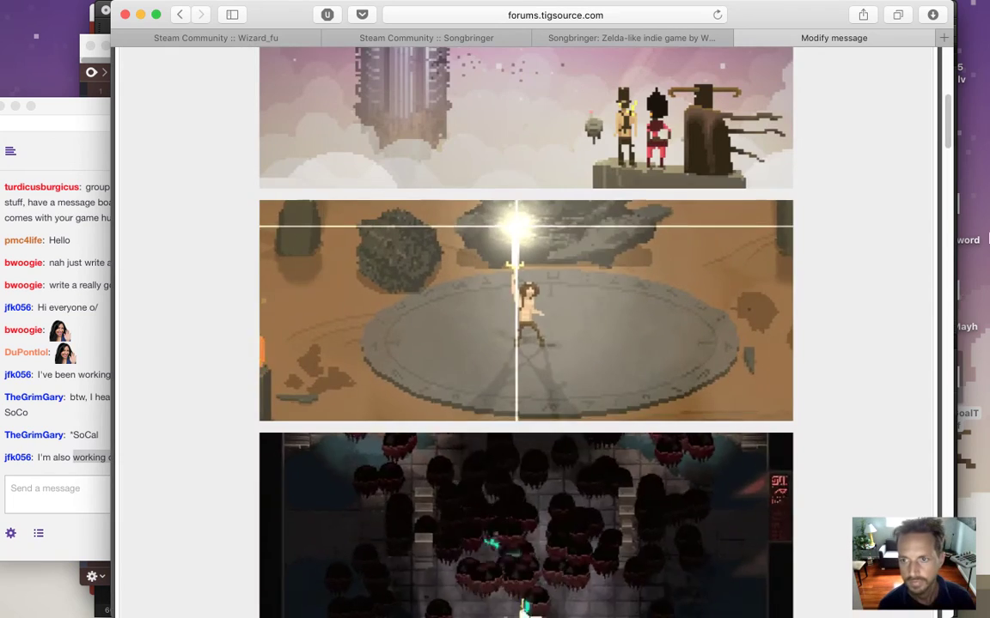
{"action": "left_click_drag", "start_coordinate": [951, 136], "coordinate": [902, 513]}
{"action": "scroll", "coordinate": [902, 513], "scroll_direction": "down", "scroll_amount": 2}
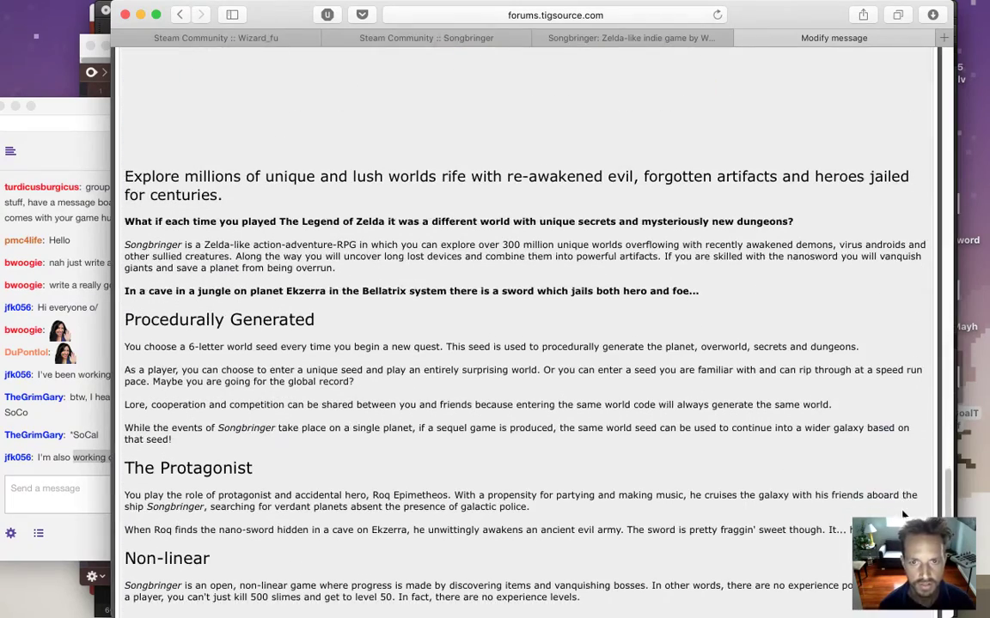
Delete the old description sections and old plain-text links below the Pre-order entry, keeping the closing work-in-progress thank-you paragraph.
{"action": "scroll", "coordinate": [902, 513], "scroll_direction": "down", "scroll_amount": 10}
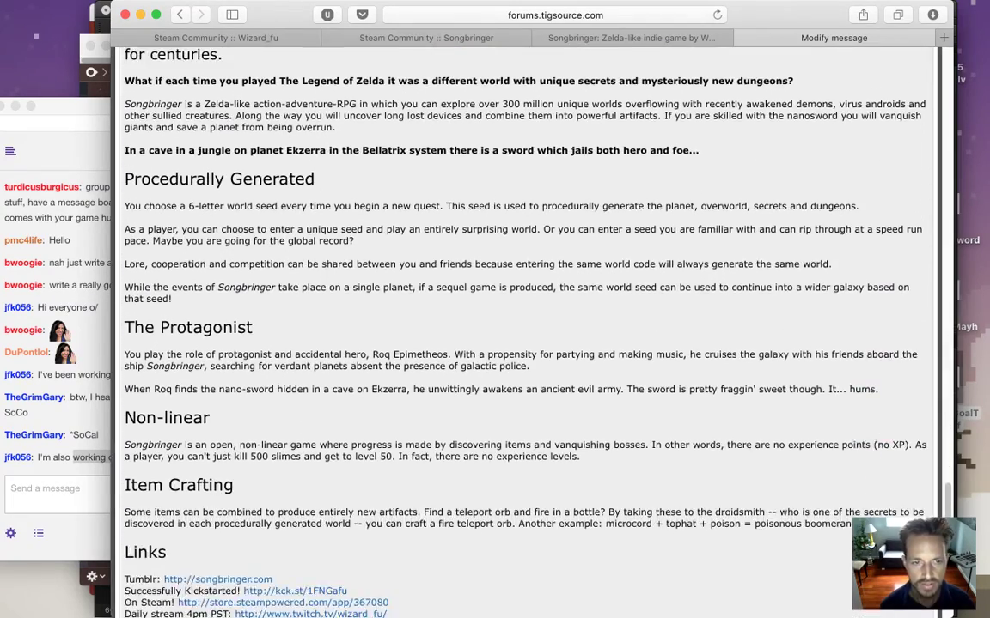
{"action": "scroll", "coordinate": [902, 513], "scroll_direction": "down", "scroll_amount": 2}
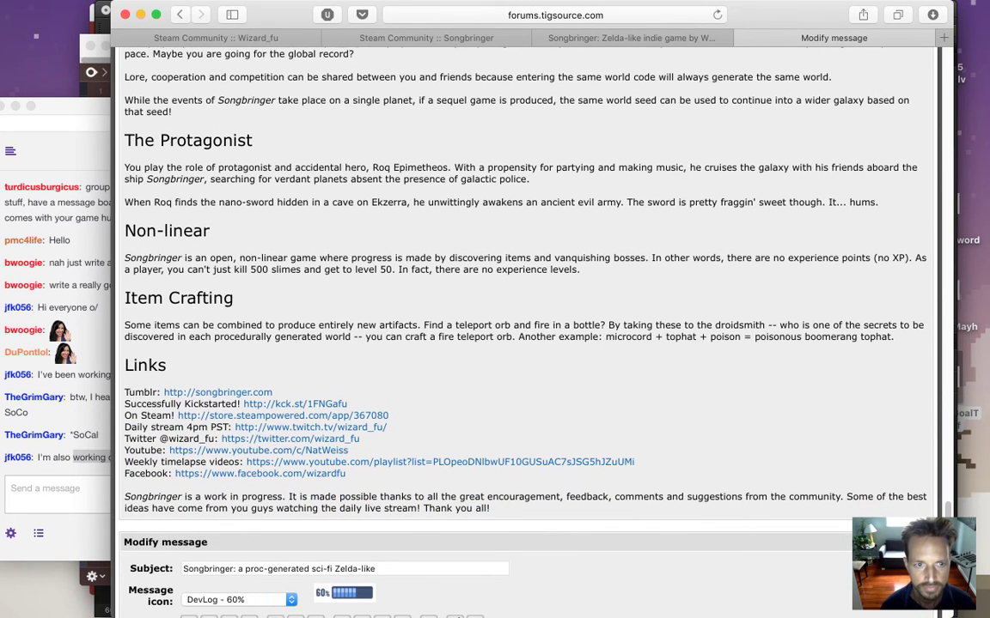
{"action": "scroll", "coordinate": [901, 512], "scroll_direction": "down", "scroll_amount": 1}
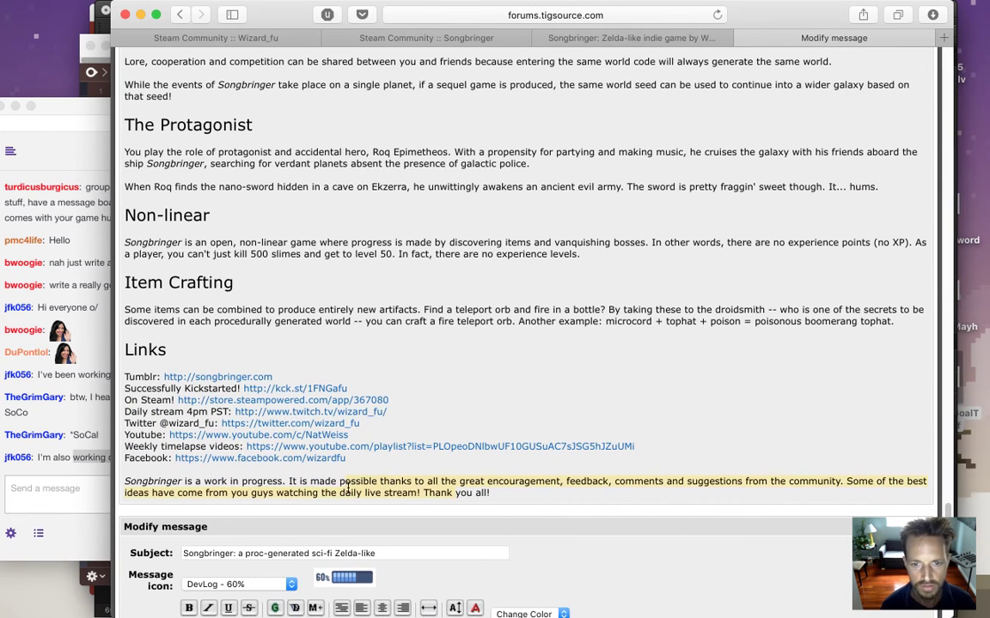
{"action": "scroll", "coordinate": [334, 475], "scroll_direction": "down", "scroll_amount": 10}
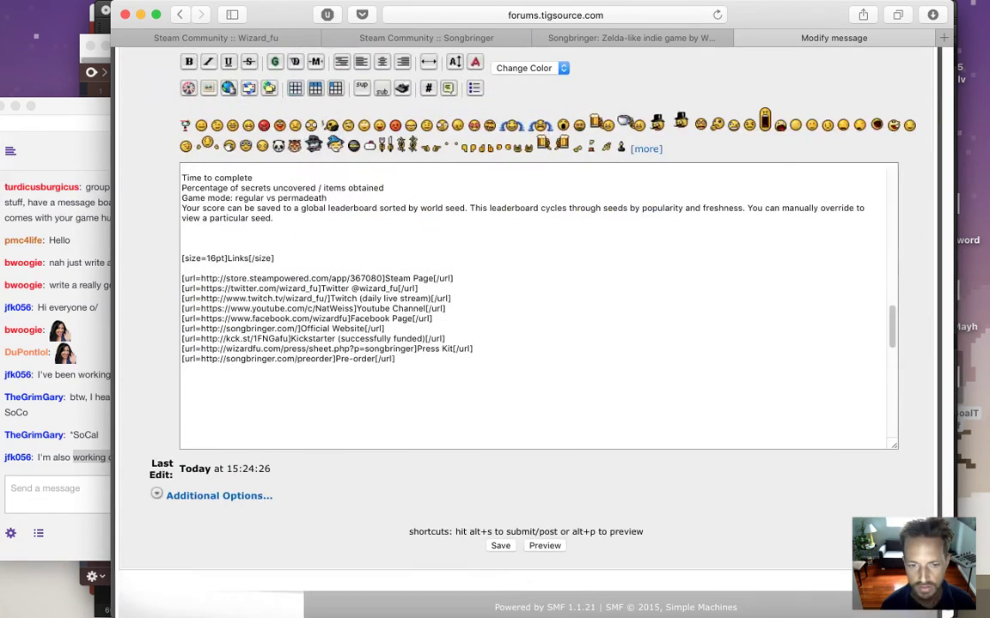
{"action": "left_click", "coordinate": [446, 373]}
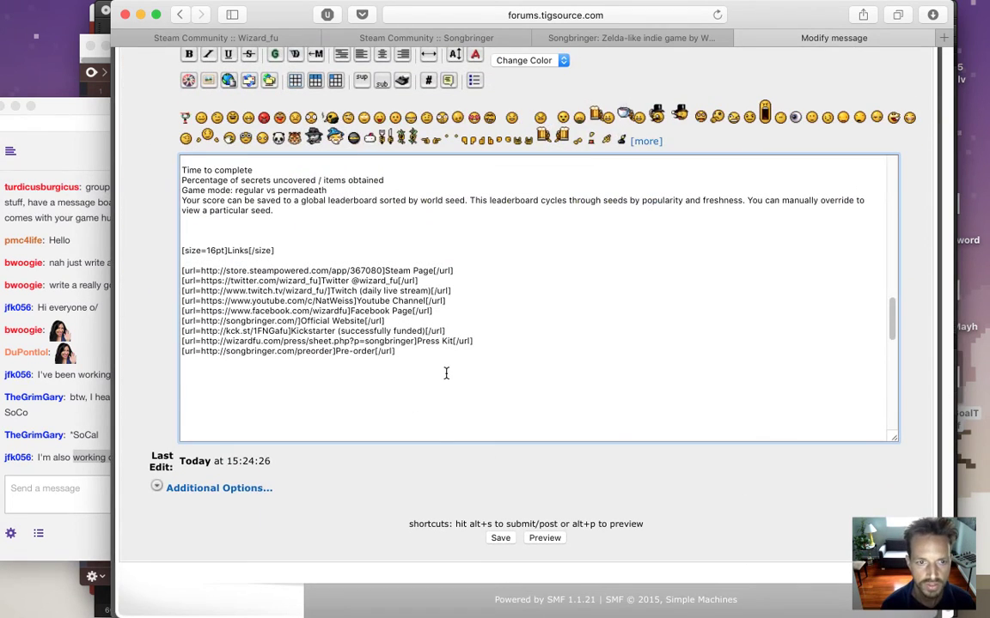
{"action": "key", "text": "shift+Down"}
{"action": "key", "text": "shift+Down"}
{"action": "key", "text": "shift+Down"}
{"action": "key", "text": "shift+Down"}
{"action": "key", "text": "shift+Down"}
{"action": "key", "text": "shift+Down"}
{"action": "key", "text": "shift+Down"}
{"action": "key", "text": "shift+Down"}
{"action": "key", "text": "shift+Down"}
{"action": "key", "text": "shift+Down"}
{"action": "key", "text": "shift+Down"}
{"action": "key", "text": "shift+Down"}
{"action": "key", "text": "shift+Down"}
{"action": "key", "text": "shift+Down"}
{"action": "key", "text": "shift+Down"}
{"action": "key", "text": "shift+Down"}
{"action": "key", "text": "shift+Down"}
{"action": "key", "text": "shift+Down"}
{"action": "key", "text": "shift+Down"}
{"action": "key", "text": "shift+Down"}
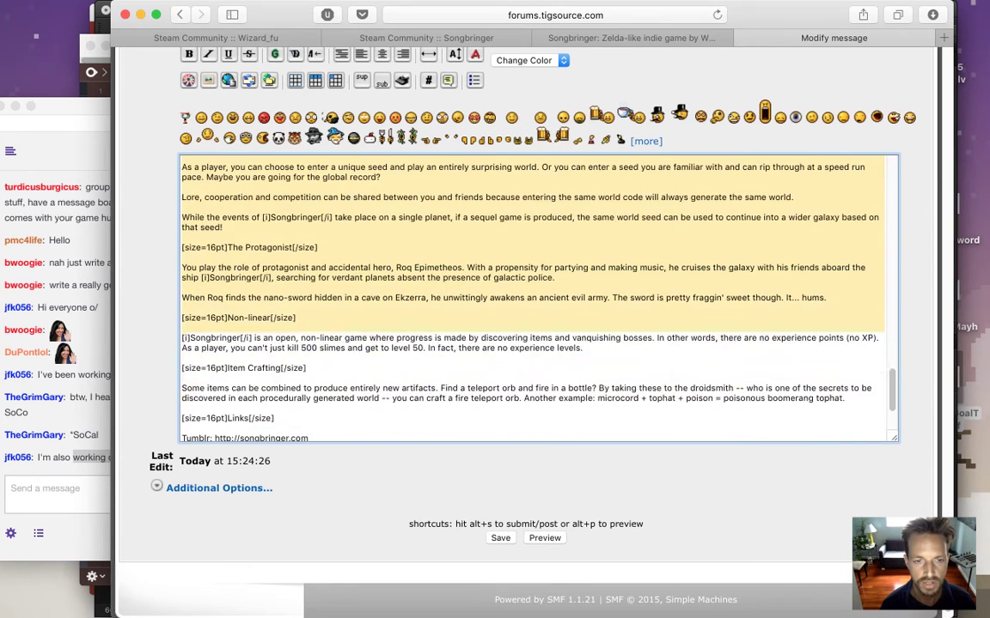
{"action": "key", "text": "shift+Down"}
{"action": "key", "text": "shift+Down"}
{"action": "key", "text": "shift+Down"}
{"action": "key", "text": "shift+Down"}
{"action": "key", "text": "shift+Down"}
{"action": "key", "text": "shift+Down"}
{"action": "key", "text": "shift+Down"}
{"action": "key", "text": "shift+Down"}
{"action": "key", "text": "shift+Down"}
{"action": "key", "text": "shift+Down"}
{"action": "key", "text": "shift+Down"}
{"action": "key", "text": "shift+Down"}
{"action": "key", "text": "shift+Down"}
{"action": "key", "text": "shift+Down"}
{"action": "key", "text": "shift+Down"}
{"action": "key", "text": "shift+Down"}
{"action": "key", "text": "shift+Down"}
{"action": "key", "text": "shift+Down"}
{"action": "key", "text": "shift+Down"}
{"action": "key", "text": "shift+Down"}
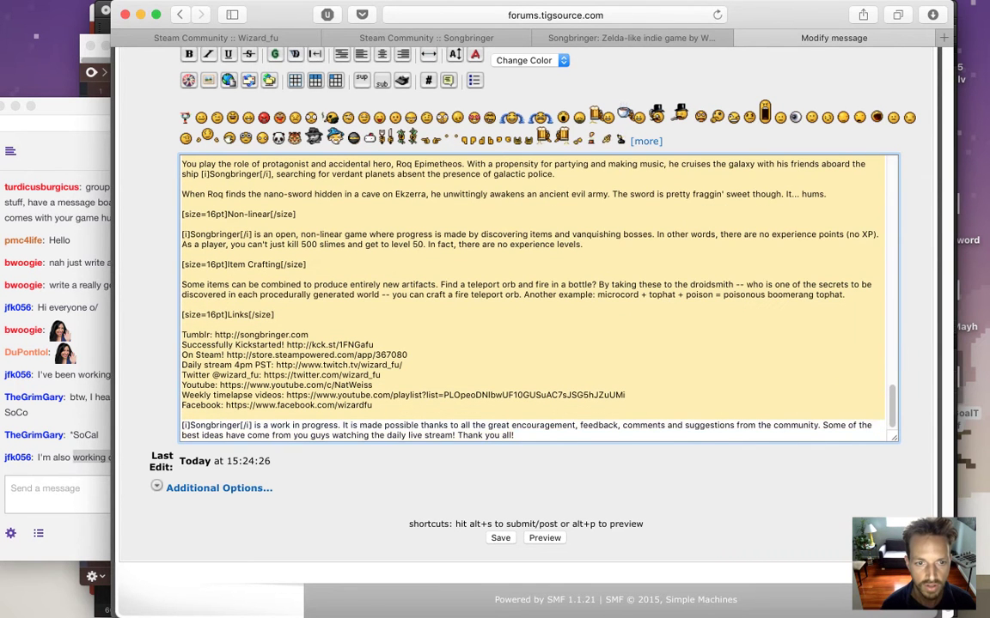
{"action": "key", "text": "shift+Up"}
{"action": "key", "text": "shift+Up"}
{"action": "key", "text": "BackSpace"}
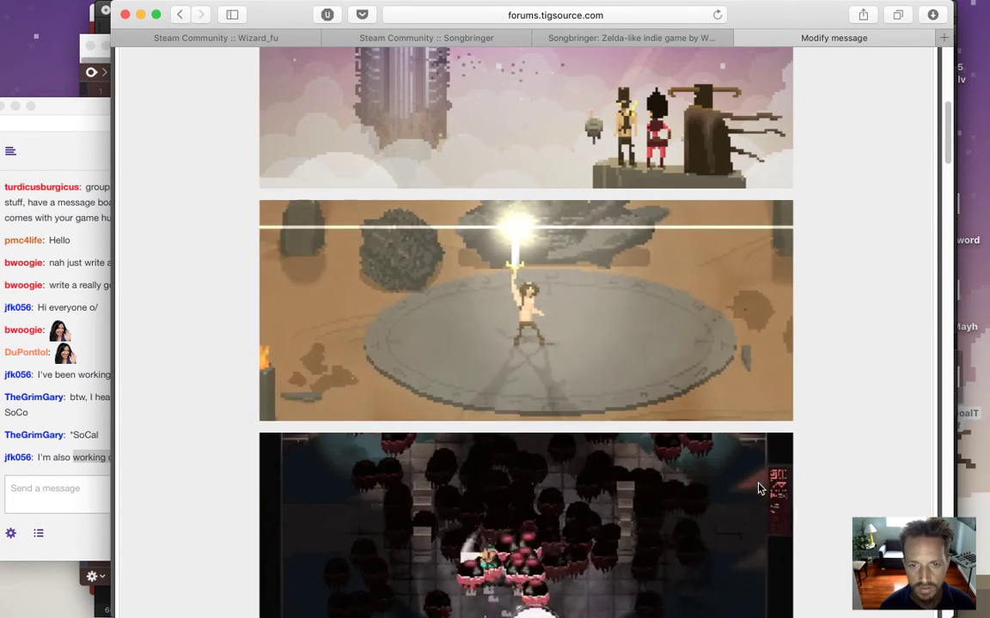
Preview the shortened post again and examine its rendered images from start to end.
{"action": "scroll", "coordinate": [945, 187], "scroll_direction": "down", "scroll_amount": 5}
{"action": "scroll", "coordinate": [945, 186], "scroll_direction": "down", "scroll_amount": 12}
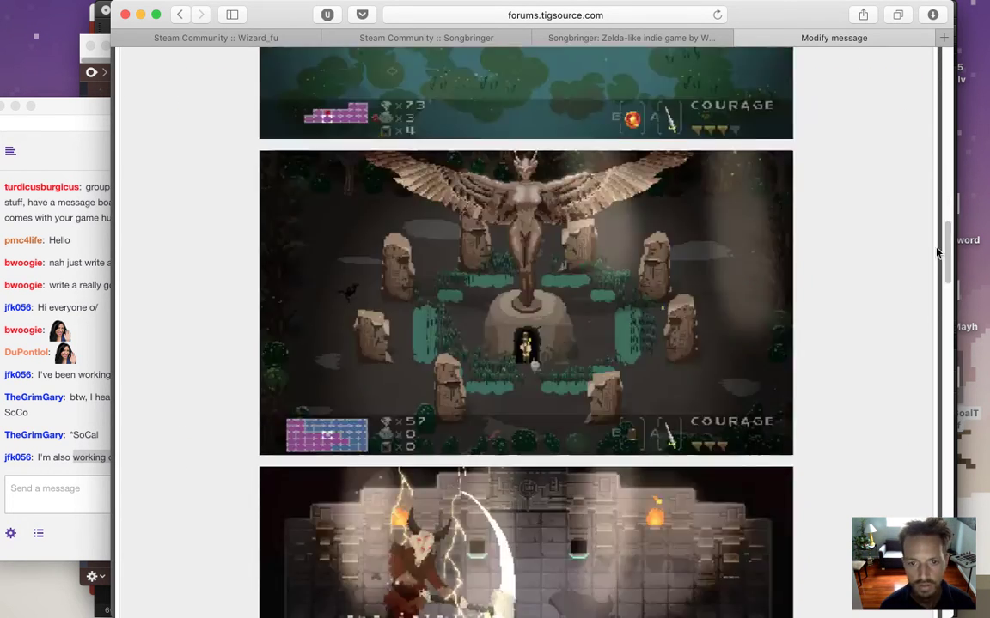
Review the preview of the modified Songbringer devlog post through to its links section and save the changes.
{"action": "scroll", "coordinate": [929, 308], "scroll_direction": "down", "scroll_amount": 15}
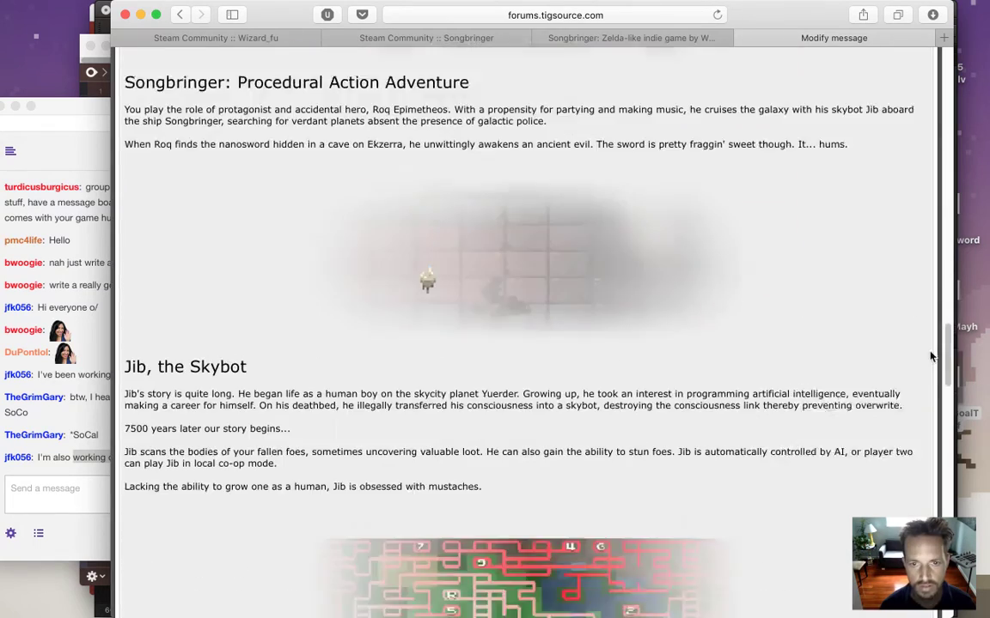
{"action": "scroll", "coordinate": [927, 469], "scroll_direction": "down", "scroll_amount": 10}
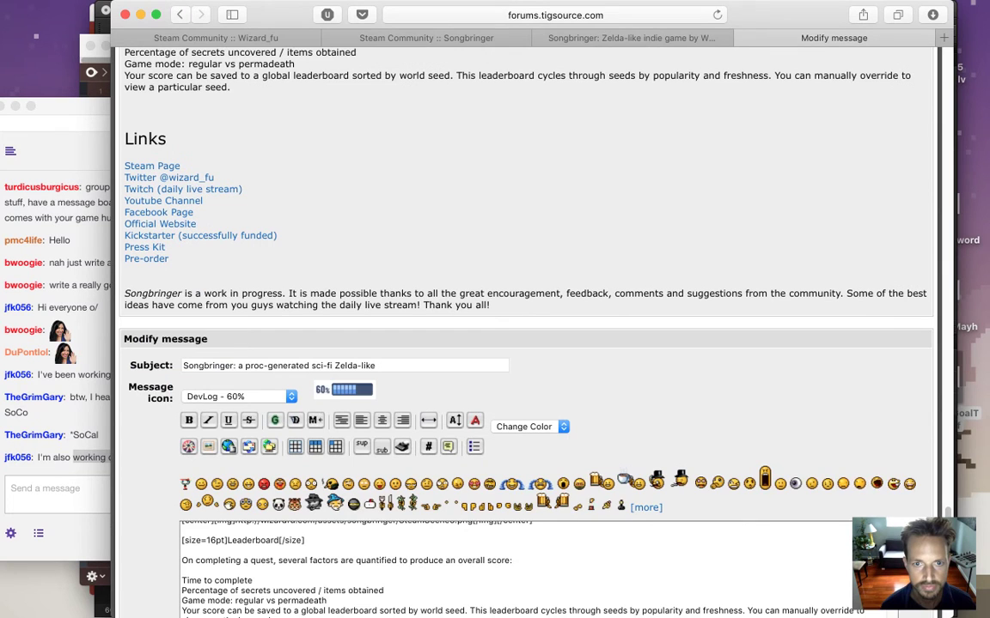
{"action": "scroll", "coordinate": [524, 301], "scroll_direction": "up", "scroll_amount": 1}
{"action": "scroll", "coordinate": [661, 512], "scroll_direction": "down", "scroll_amount": 8}
{"action": "left_click", "coordinate": [500, 559]}
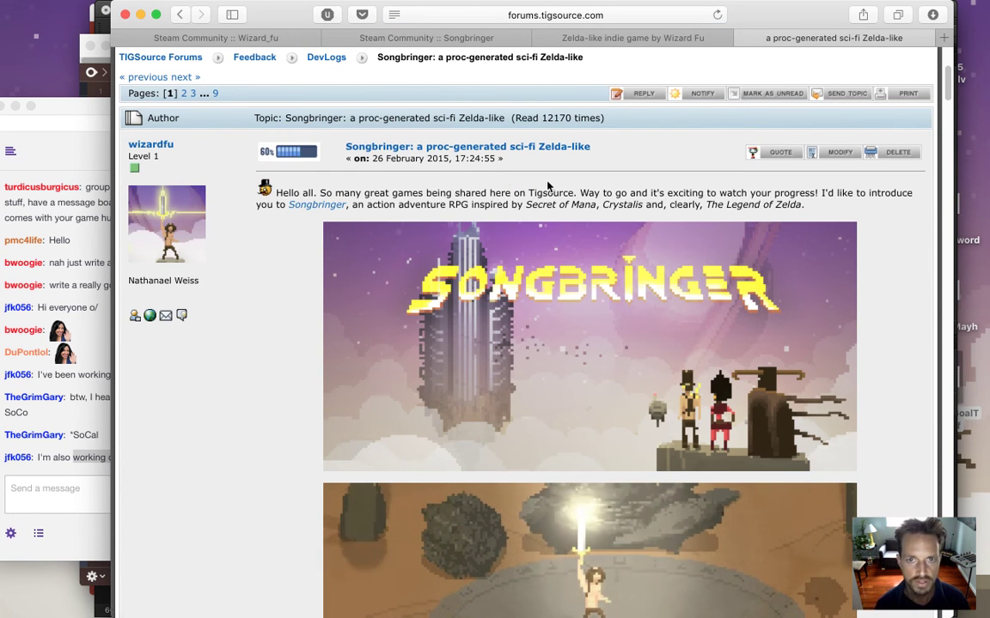
Look over the saved opening post and open page 9 of the Songbringer topic.
{"action": "left_click_drag", "start_coordinate": [947, 86], "coordinate": [921, 378]}
{"action": "scroll", "coordinate": [922, 378], "scroll_direction": "up", "scroll_amount": 20}
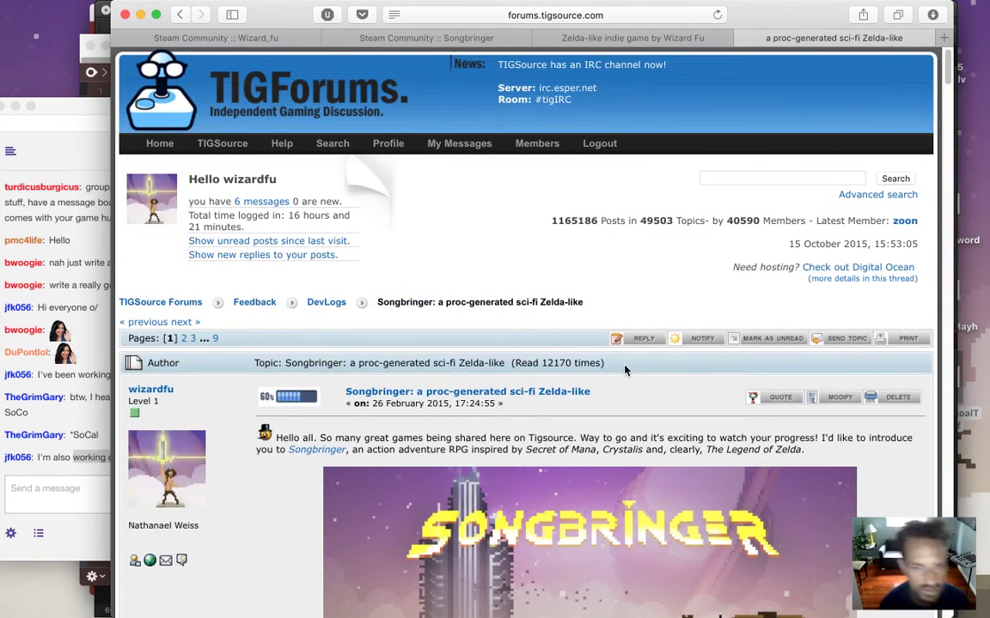
{"action": "left_click", "coordinate": [215, 339]}
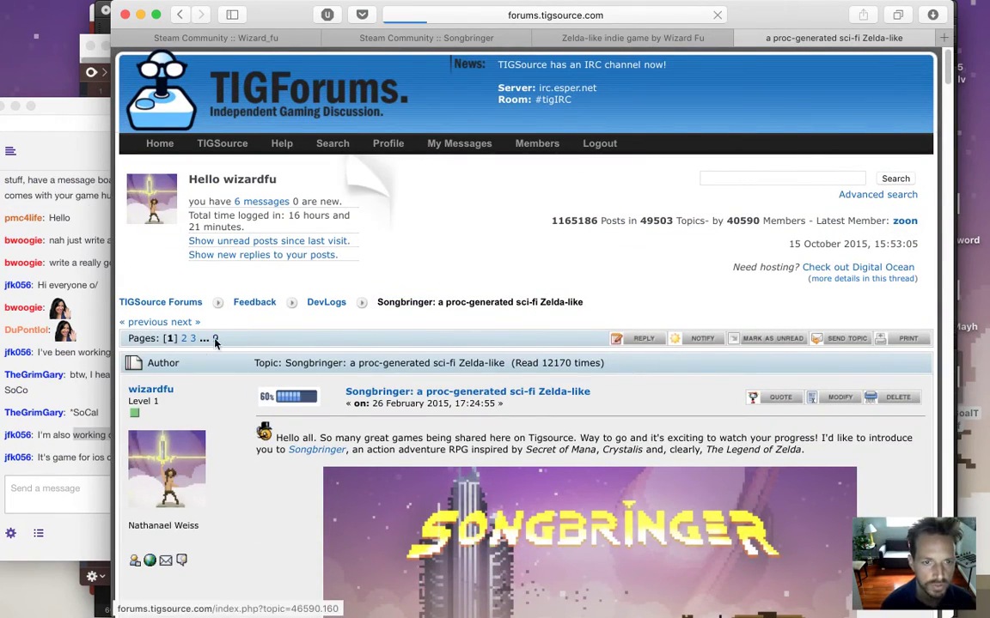
Read the newest Twitch chat message about the 2D iOS game and return to the forum.
{"action": "left_click", "coordinate": [72, 475]}
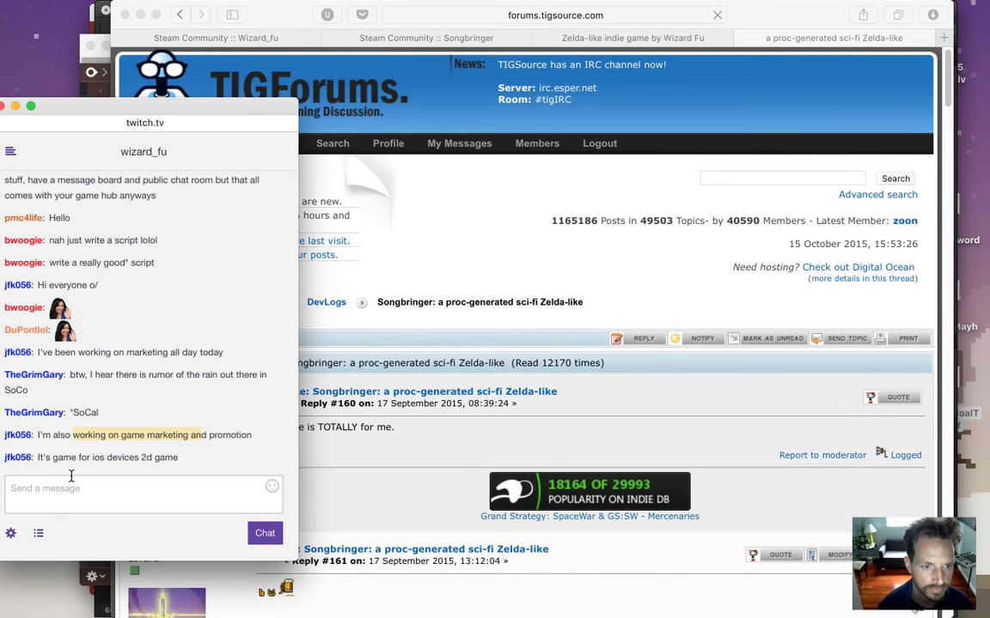
{"action": "left_click_drag", "start_coordinate": [53, 457], "coordinate": [160, 469]}
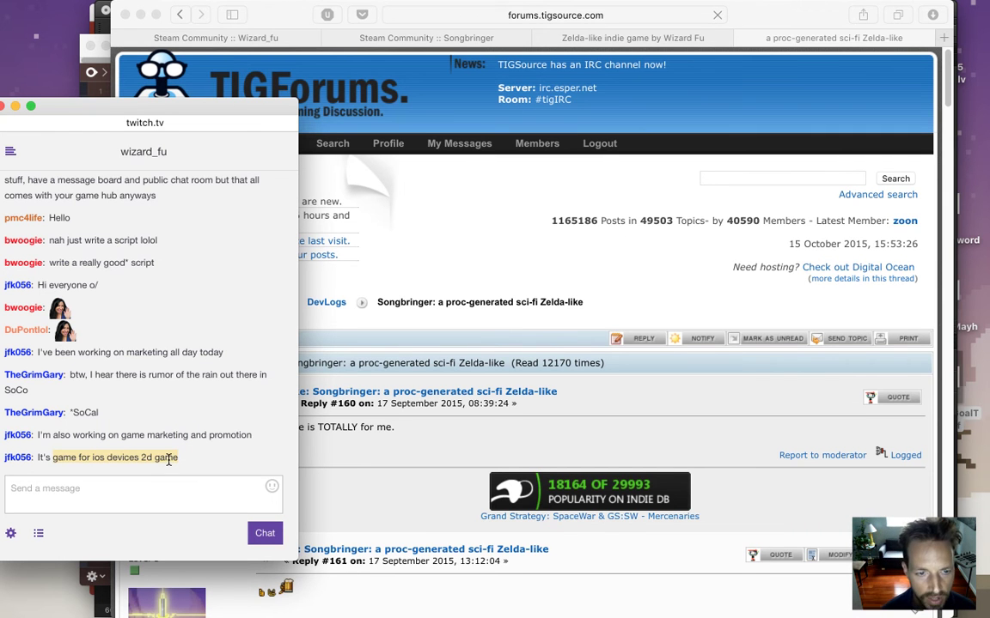
{"action": "left_click", "coordinate": [337, 461]}
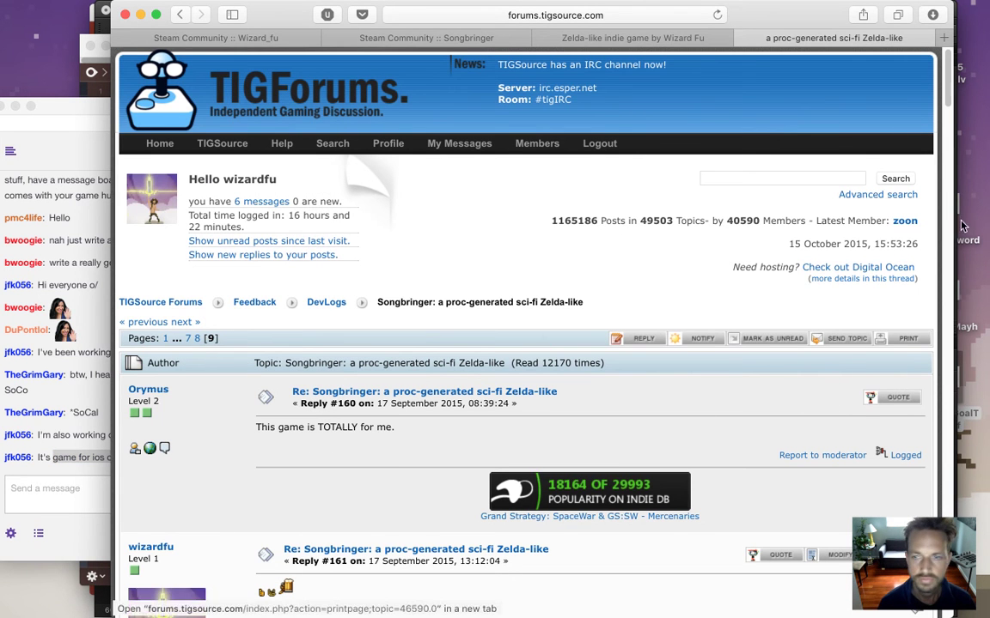
Read through the replies on page 9 to the end of the topic and check the Twitch chat for new messages.
{"action": "left_click_drag", "start_coordinate": [949, 98], "coordinate": [942, 165]}
{"action": "scroll", "coordinate": [942, 166], "scroll_direction": "down", "scroll_amount": 10}
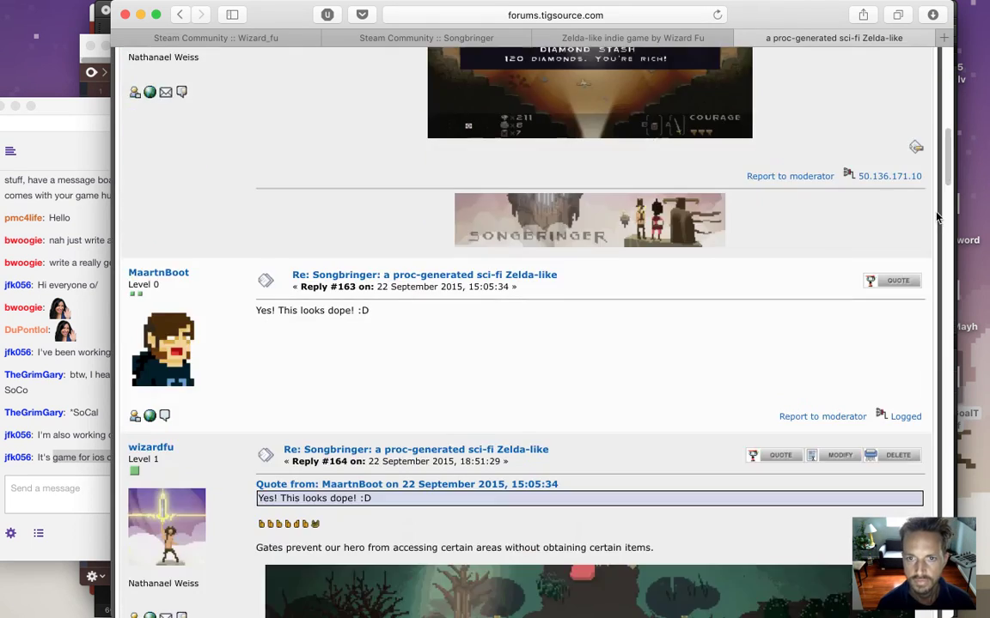
{"action": "scroll", "coordinate": [925, 353], "scroll_direction": "down", "scroll_amount": 15}
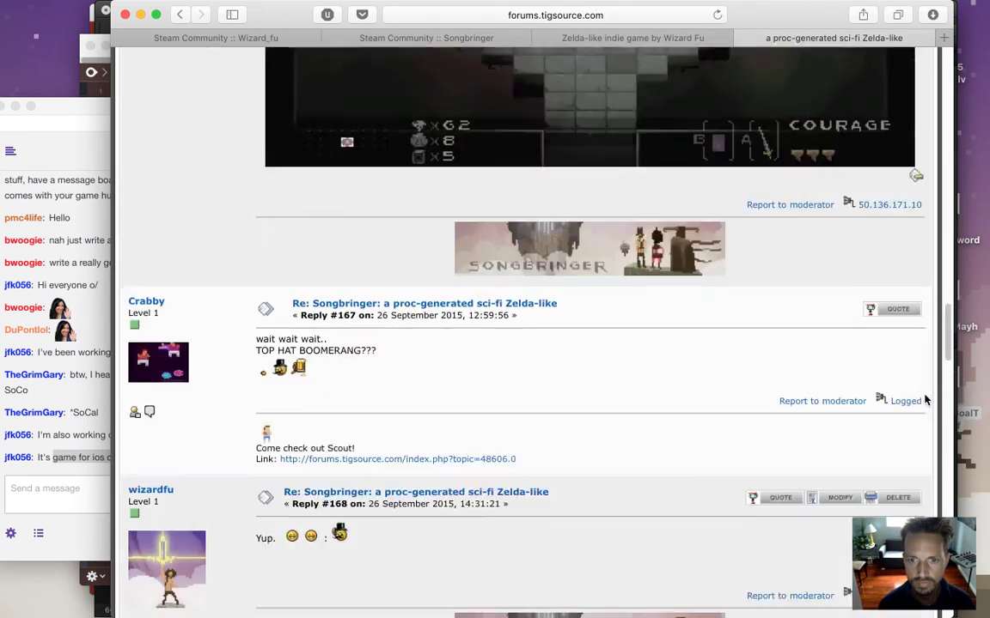
{"action": "scroll", "coordinate": [937, 514], "scroll_direction": "down", "scroll_amount": 3}
{"action": "scroll", "coordinate": [939, 503], "scroll_direction": "up", "scroll_amount": 4}
{"action": "scroll", "coordinate": [939, 491], "scroll_direction": "down", "scroll_amount": 6}
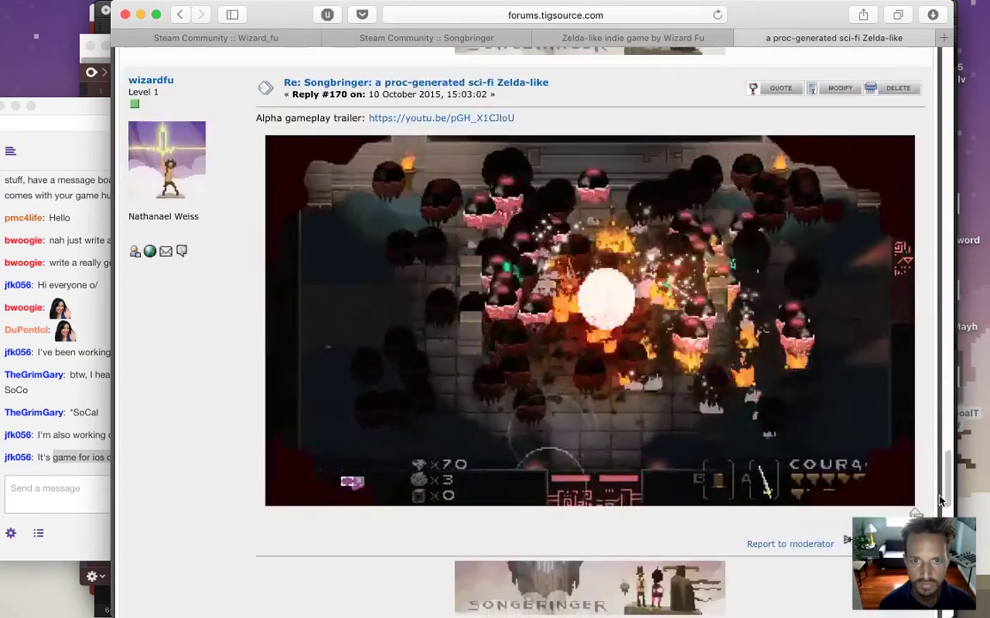
{"action": "scroll", "coordinate": [936, 550], "scroll_direction": "down", "scroll_amount": 15}
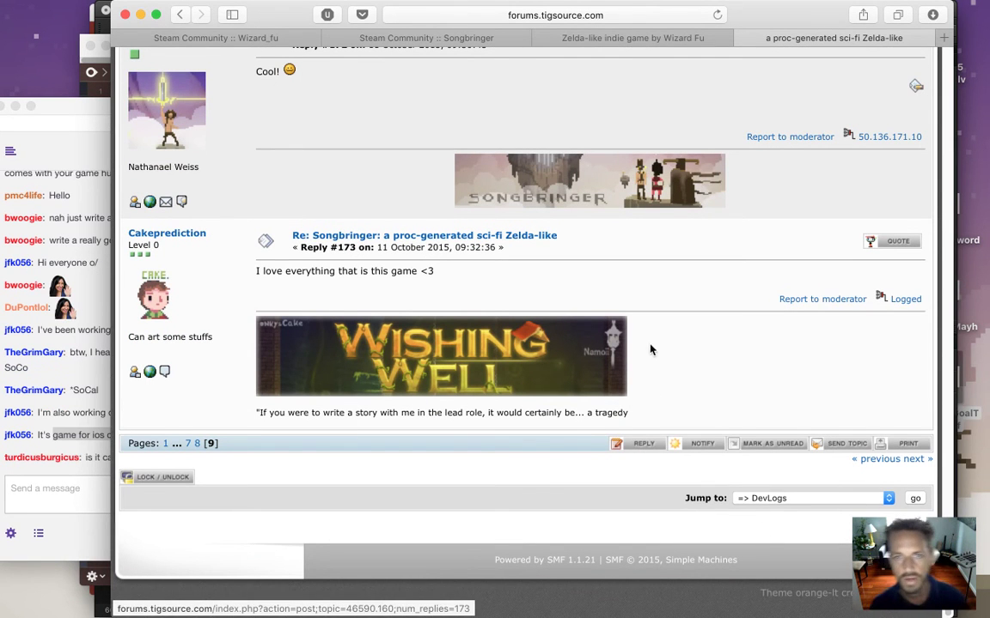
{"action": "left_click", "coordinate": [98, 466]}
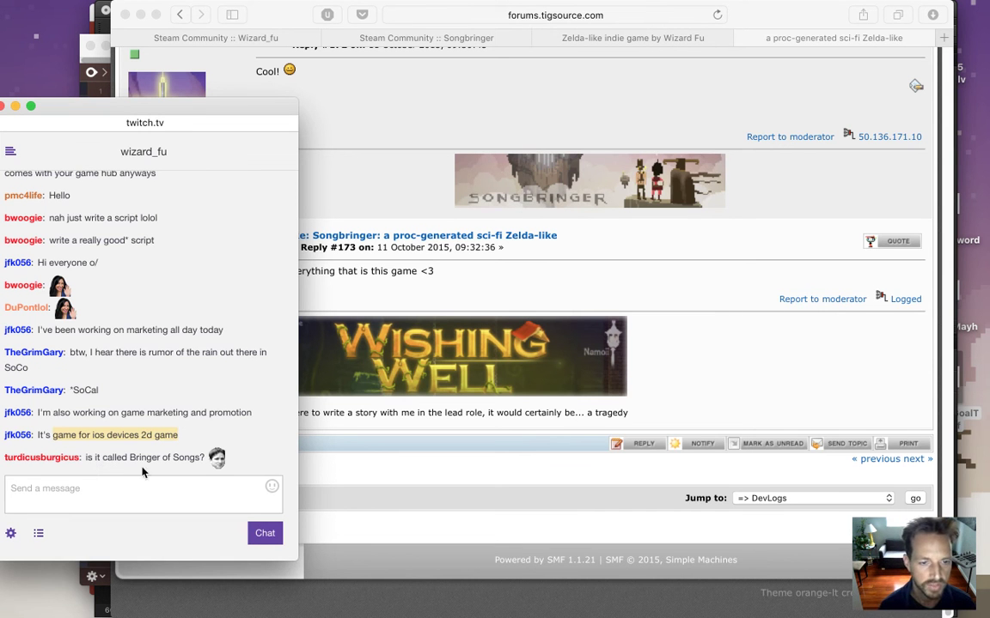
{"action": "left_click", "coordinate": [700, 307]}
Load the Songbringer store page on Steam in place of the Wizard_fu profile and pause its gameplay trailer.
{"action": "left_click", "coordinate": [262, 38]}
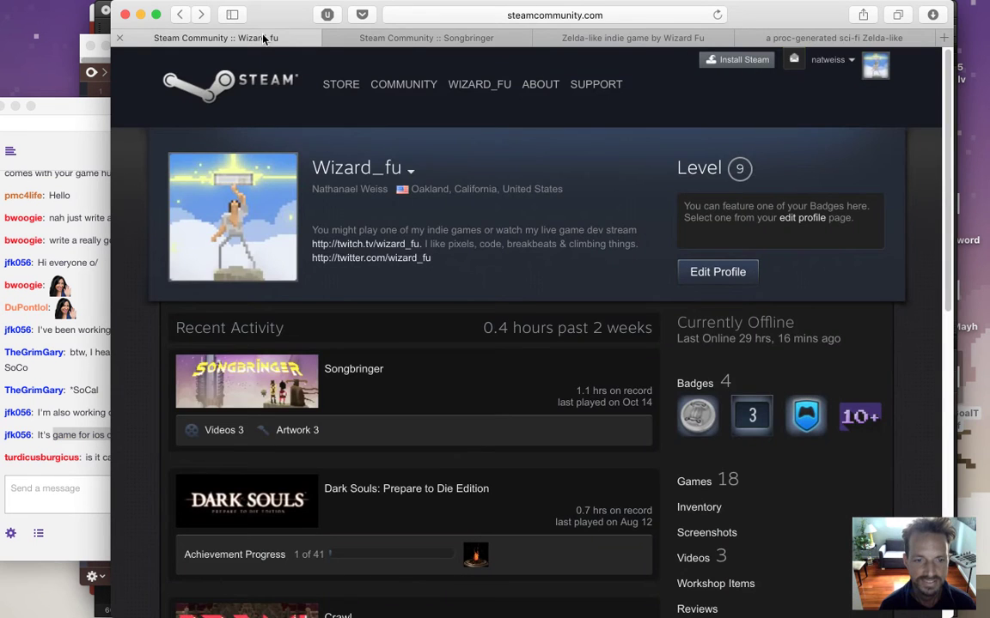
{"action": "left_click", "coordinate": [409, 38]}
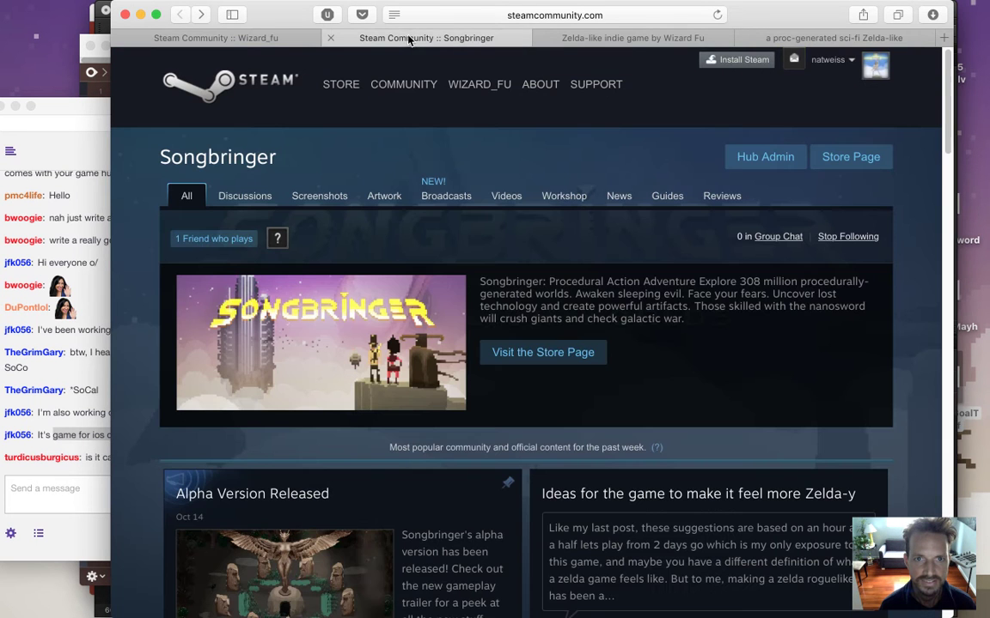
{"action": "left_click", "coordinate": [575, 35]}
{"action": "left_click", "coordinate": [245, 36]}
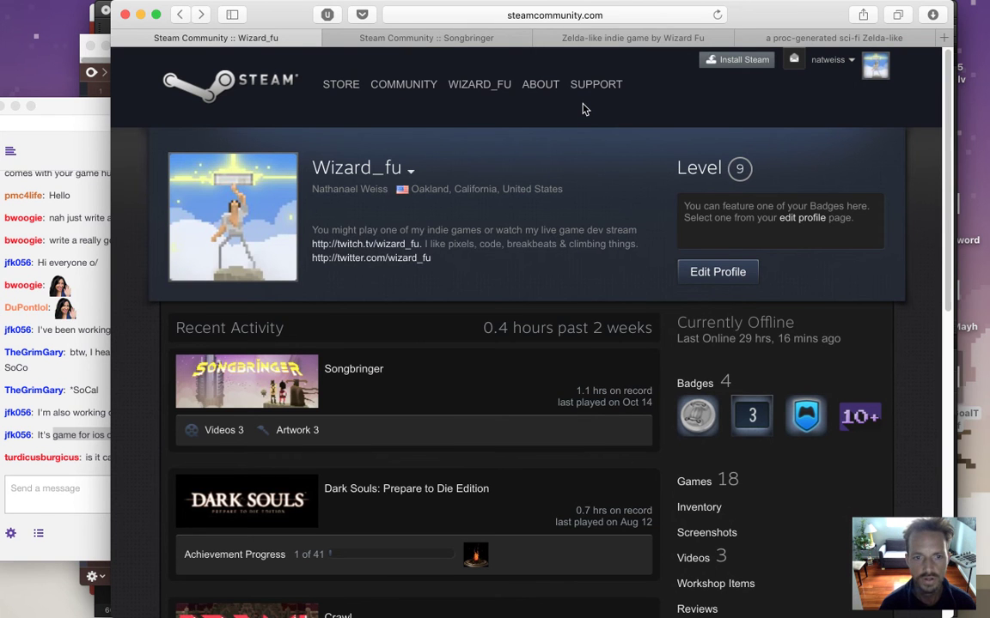
{"action": "key", "text": "super+l"}
{"action": "type", "text": "store."}
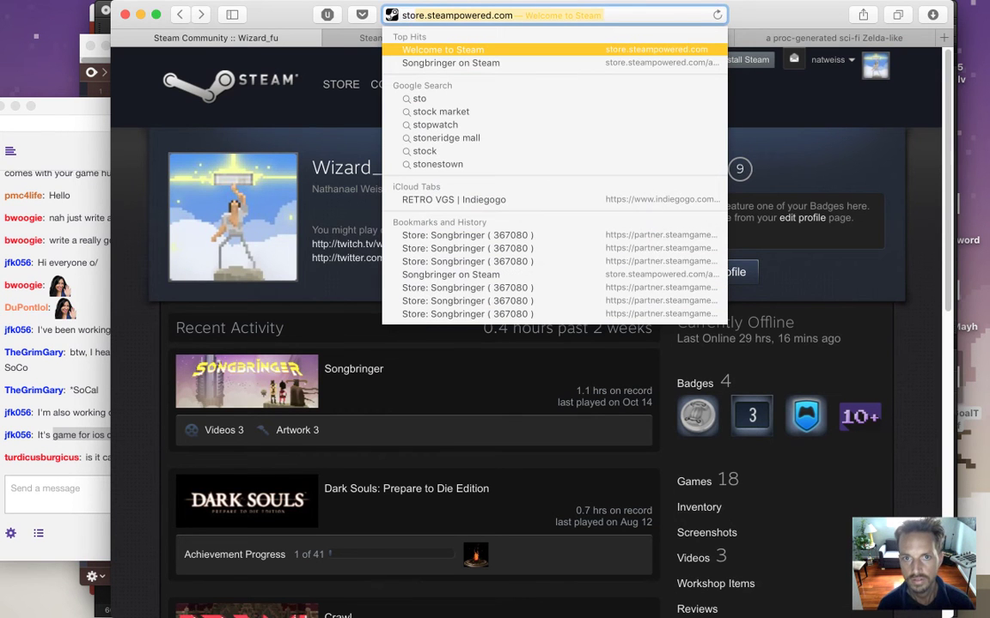
{"action": "key", "text": "Down"}
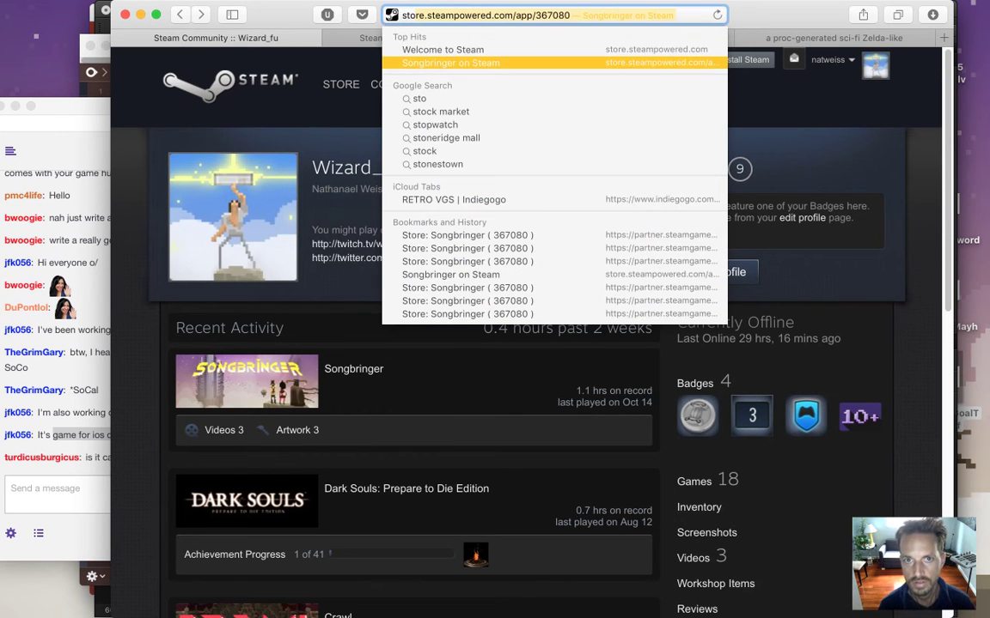
{"action": "key", "text": "Return"}
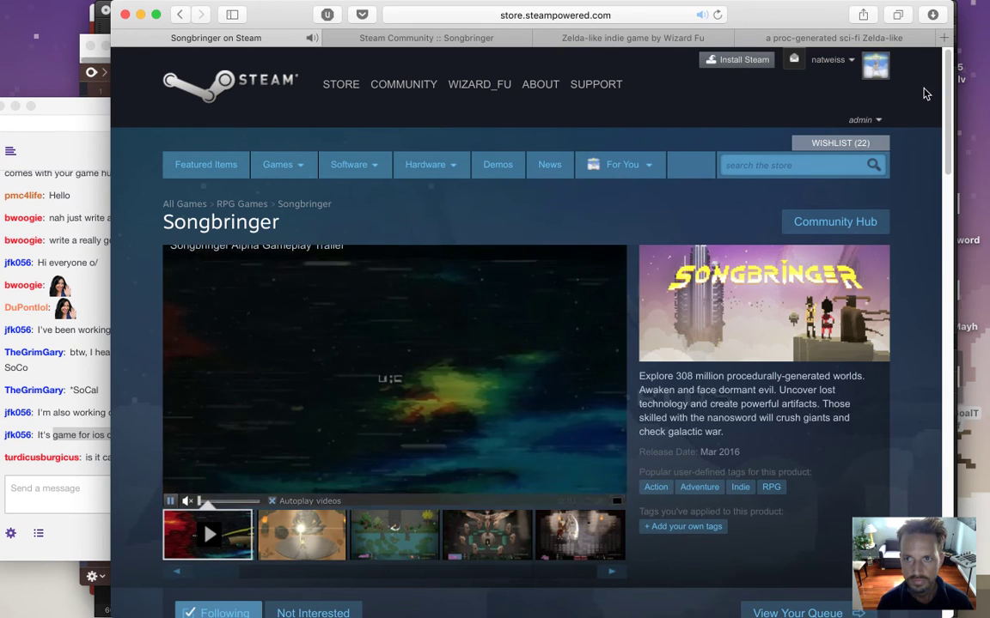
{"action": "left_click", "coordinate": [169, 489]}
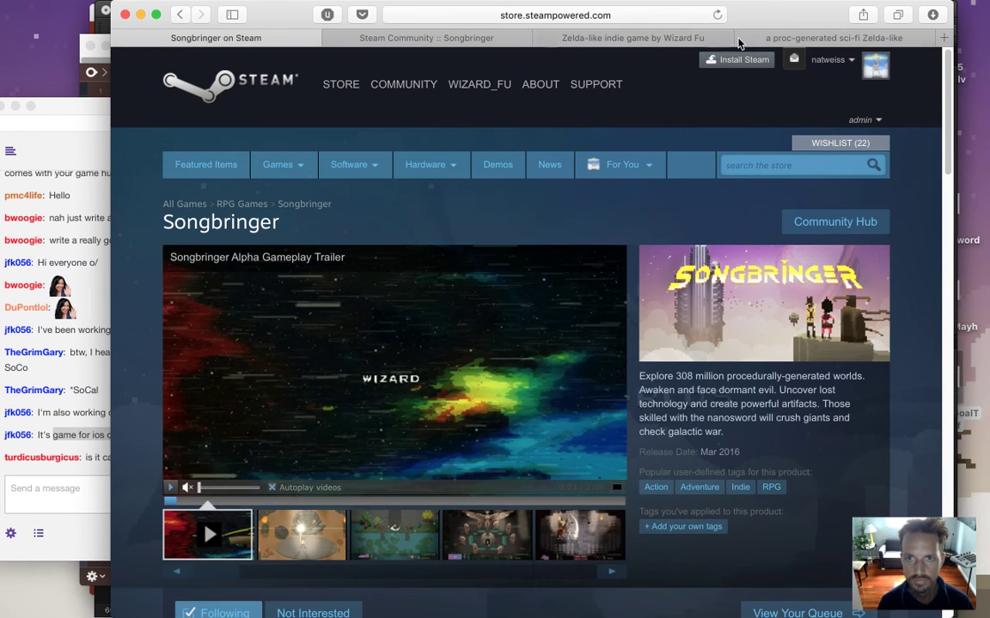
Go back to the Songbringer forum topic and check the Twitch chat for new comments on the game's name.
{"action": "left_click", "coordinate": [783, 39]}
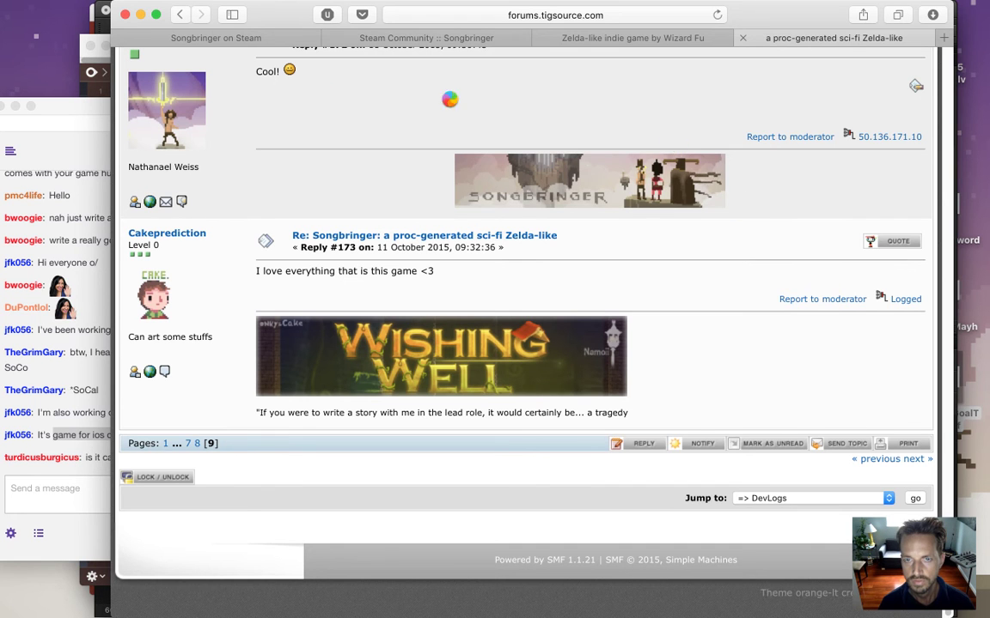
{"action": "key", "text": "super+t"}
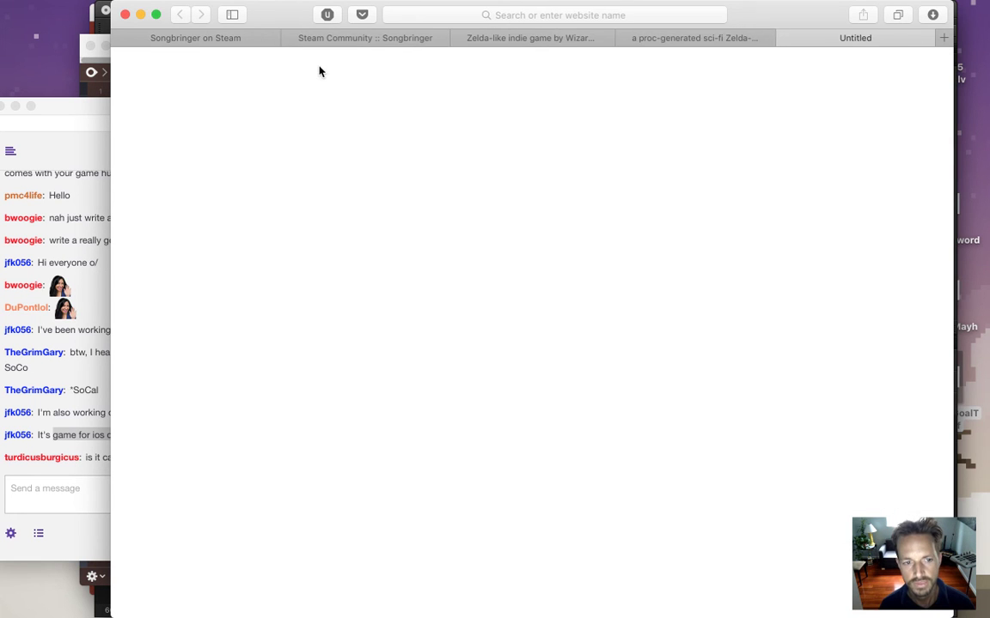
{"action": "left_click", "coordinate": [784, 40]}
{"action": "left_click", "coordinate": [109, 484]}
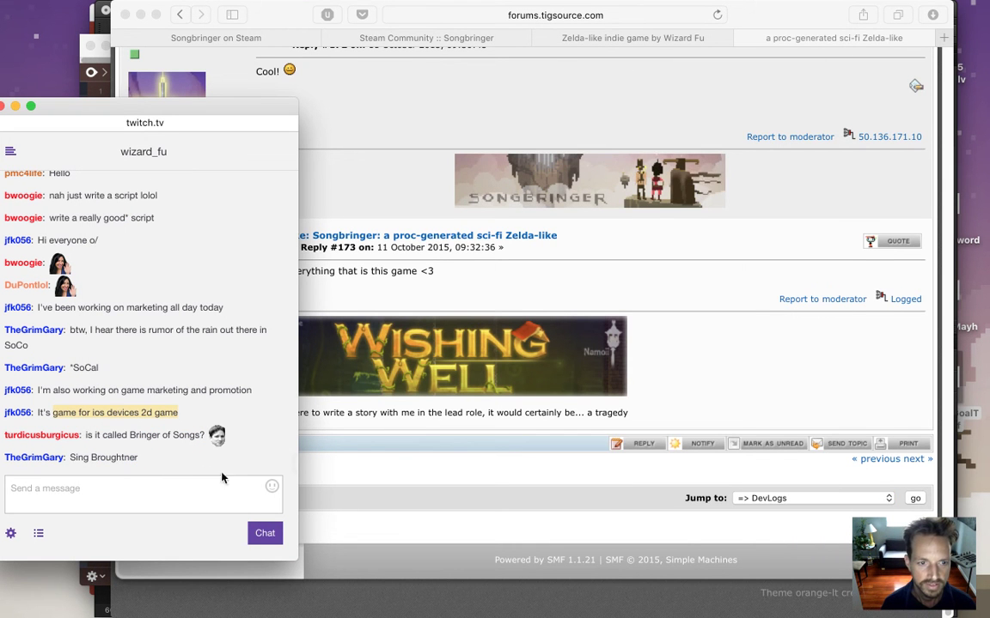
{"action": "left_click", "coordinate": [407, 467]}
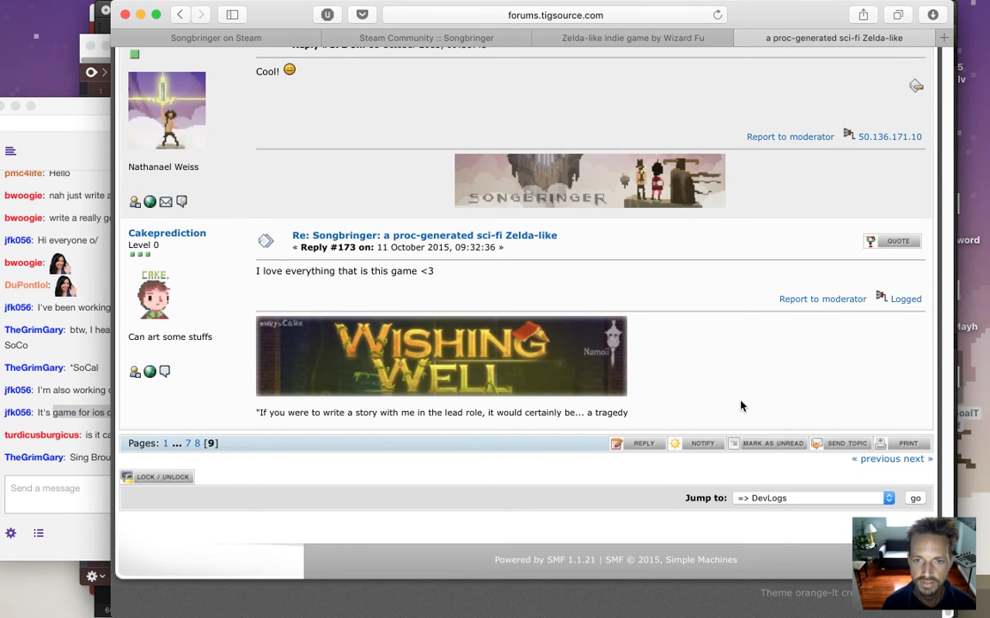
Draft a topic reply: "Jib, the Skybot's backstory has been revealed on the Steam Community hub. Also, the Steam Store page has a nice refreshing update.".
{"action": "left_click", "coordinate": [642, 445]}
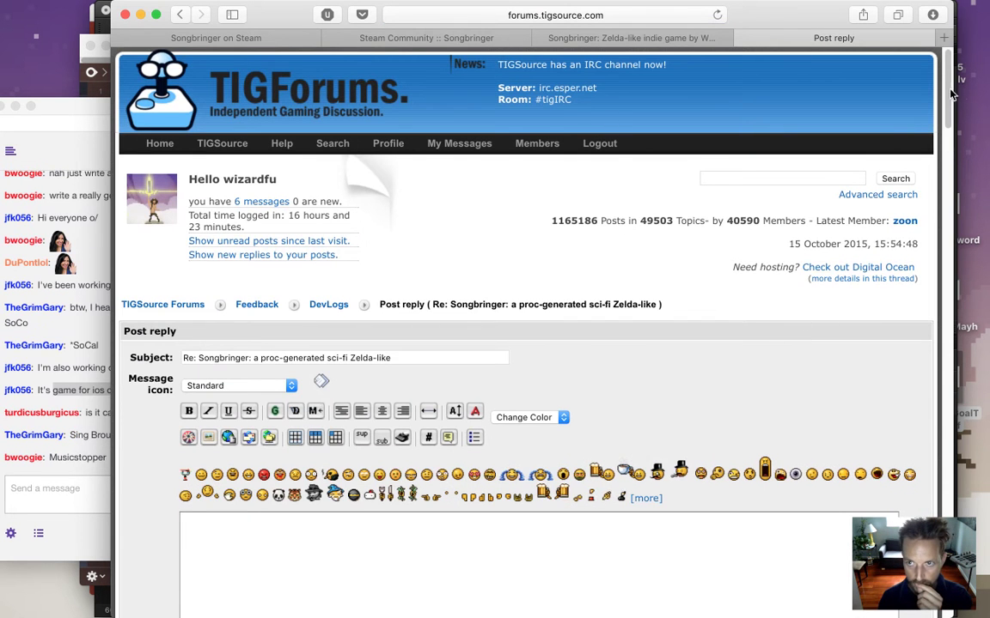
{"action": "scroll", "coordinate": [618, 258], "scroll_direction": "down", "scroll_amount": 7}
{"action": "left_click", "coordinate": [618, 259]}
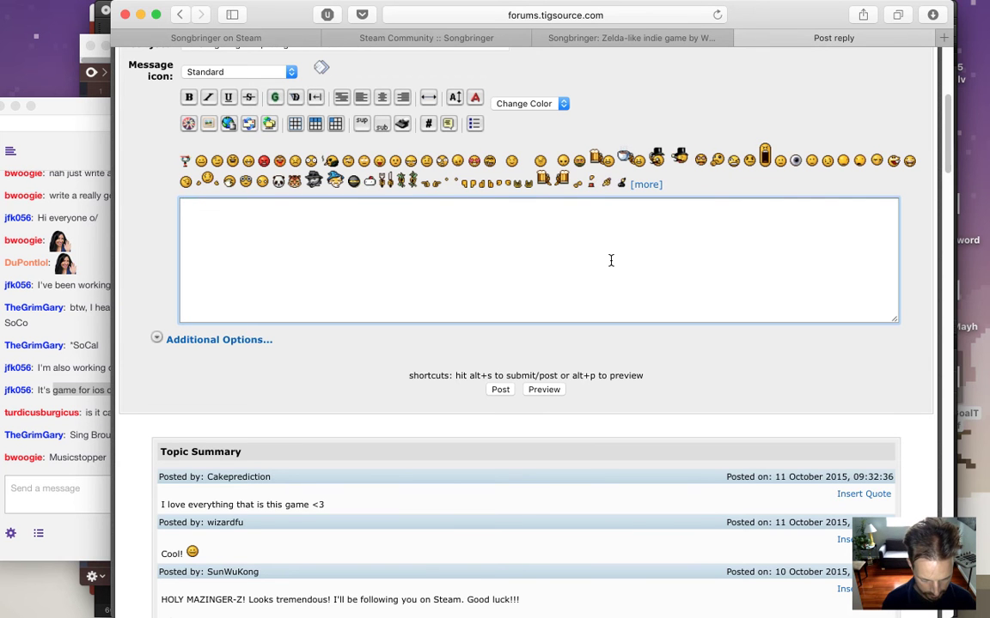
{"action": "type", "text": "the"}
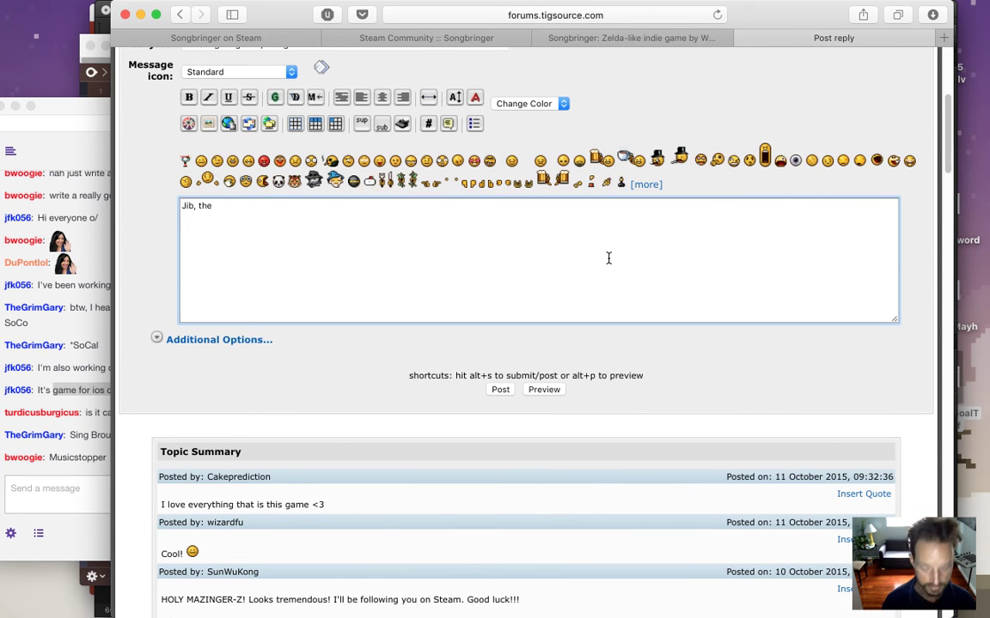
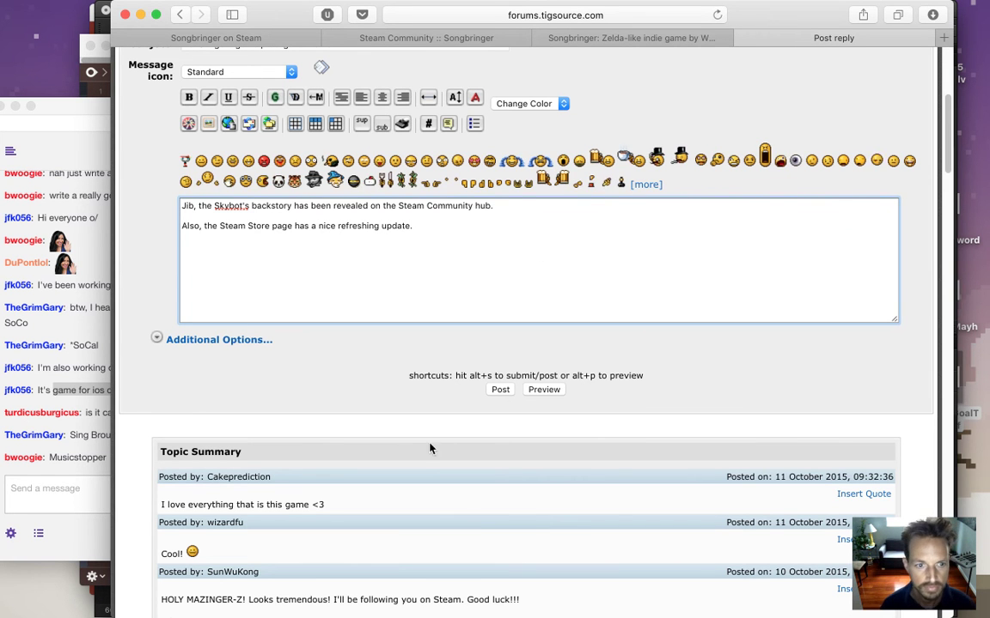
Read the newest one-word Twitch chat message and reread both sentences of the draft reply.
{"action": "left_click", "coordinate": [62, 447]}
{"action": "left_click_drag", "start_coordinate": [63, 457], "coordinate": [99, 457]}
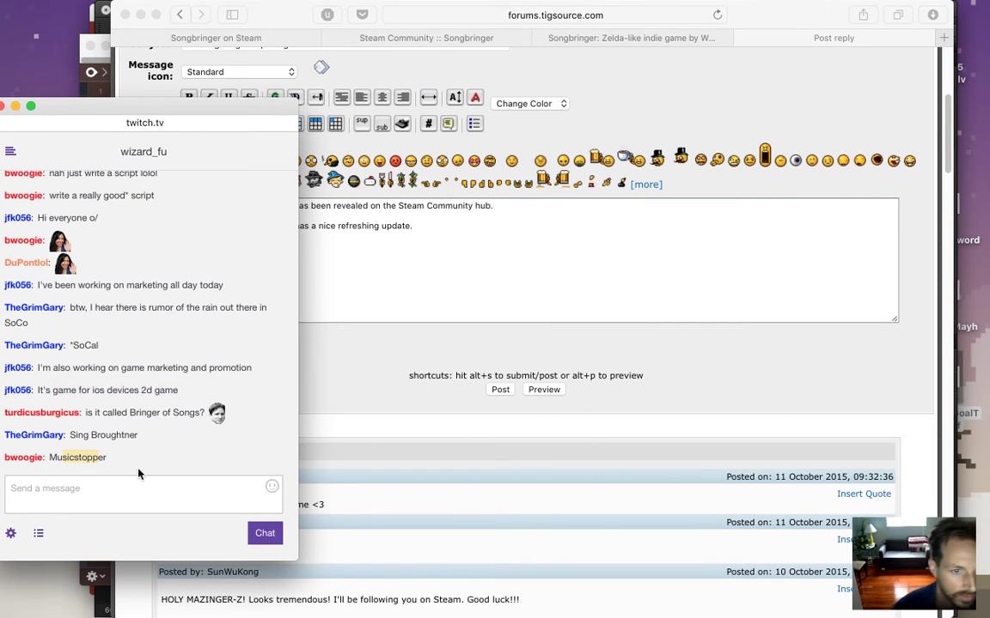
{"action": "left_click", "coordinate": [318, 375]}
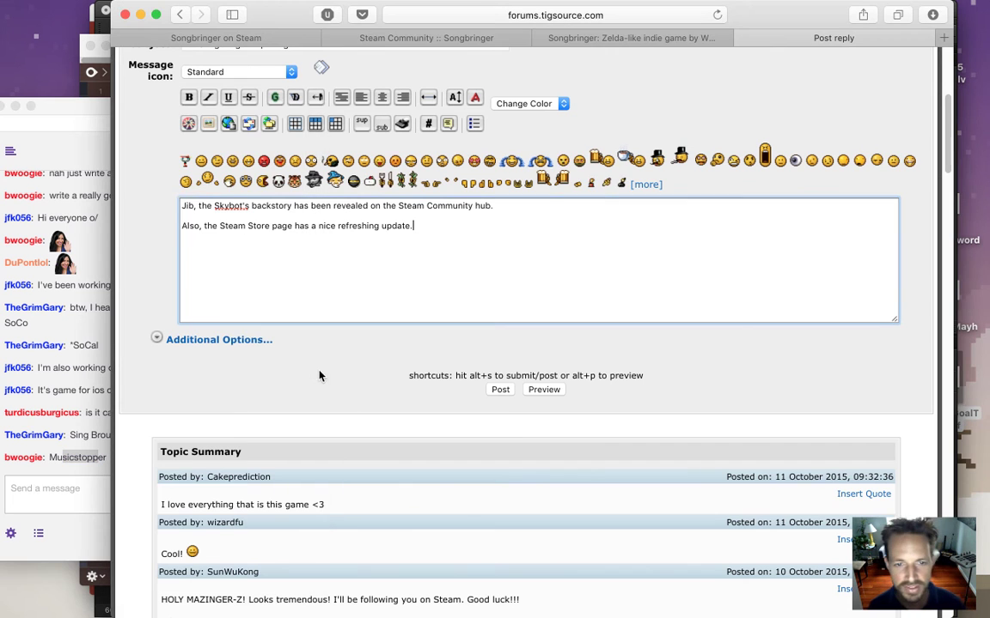
{"action": "left_click", "coordinate": [217, 208]}
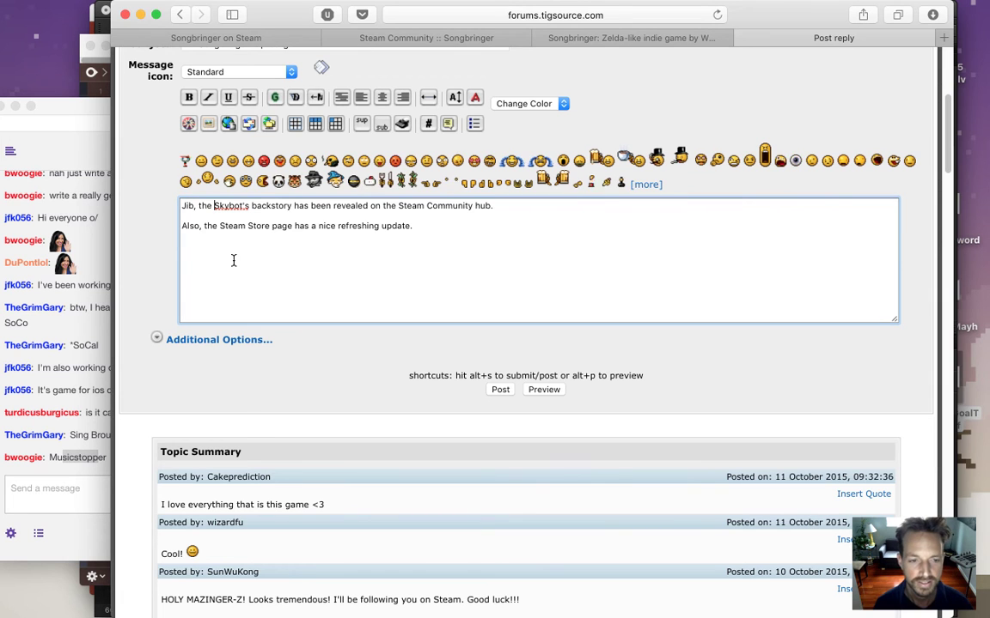
{"action": "left_click", "coordinate": [267, 225]}
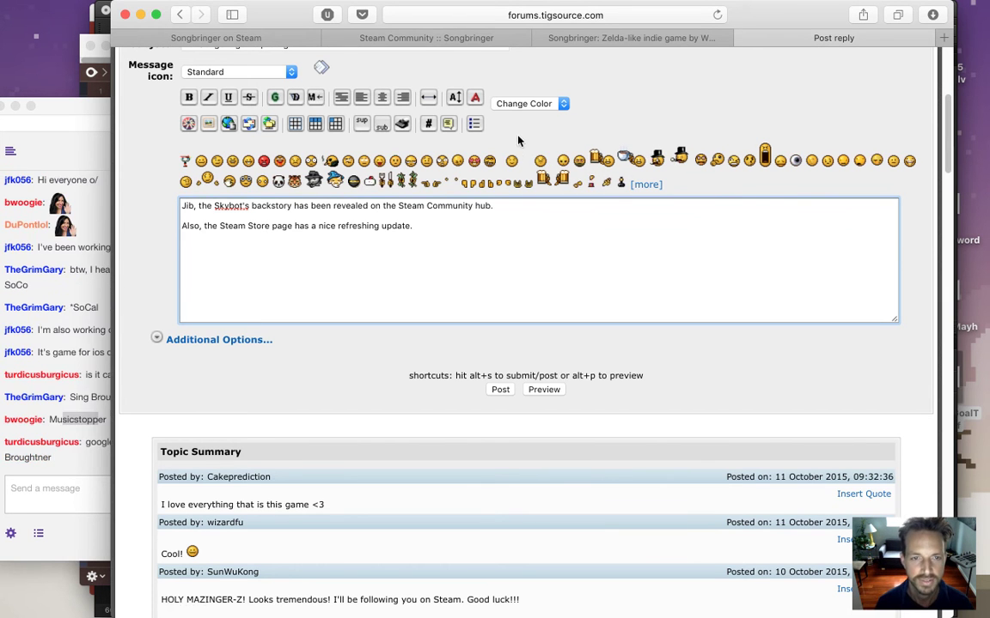
Read the Twitch chat message about the Google search and return to the draft reply.
{"action": "left_click", "coordinate": [75, 471]}
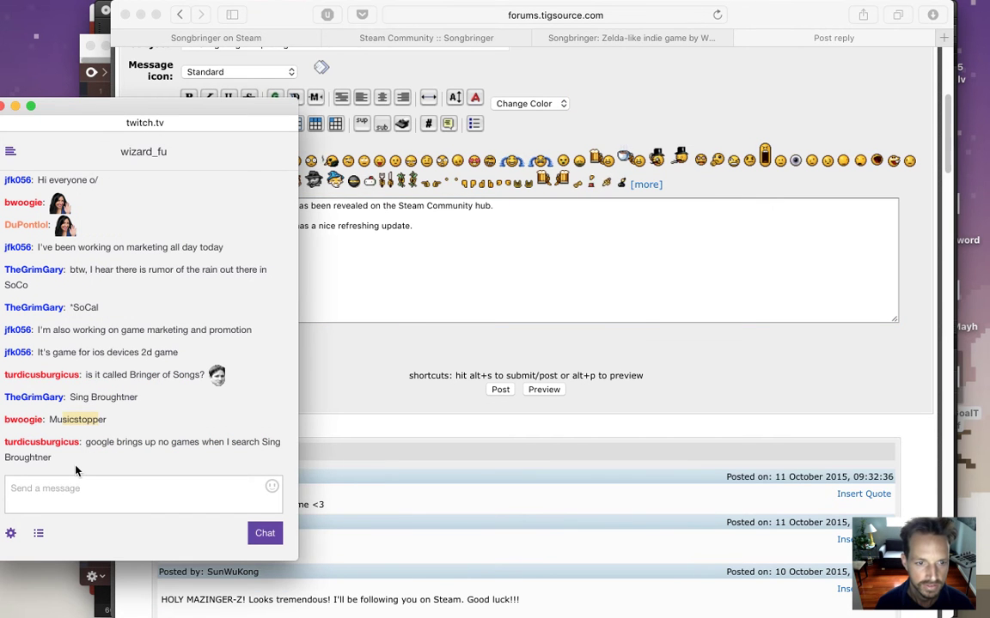
{"action": "left_click_drag", "start_coordinate": [231, 442], "coordinate": [310, 457]}
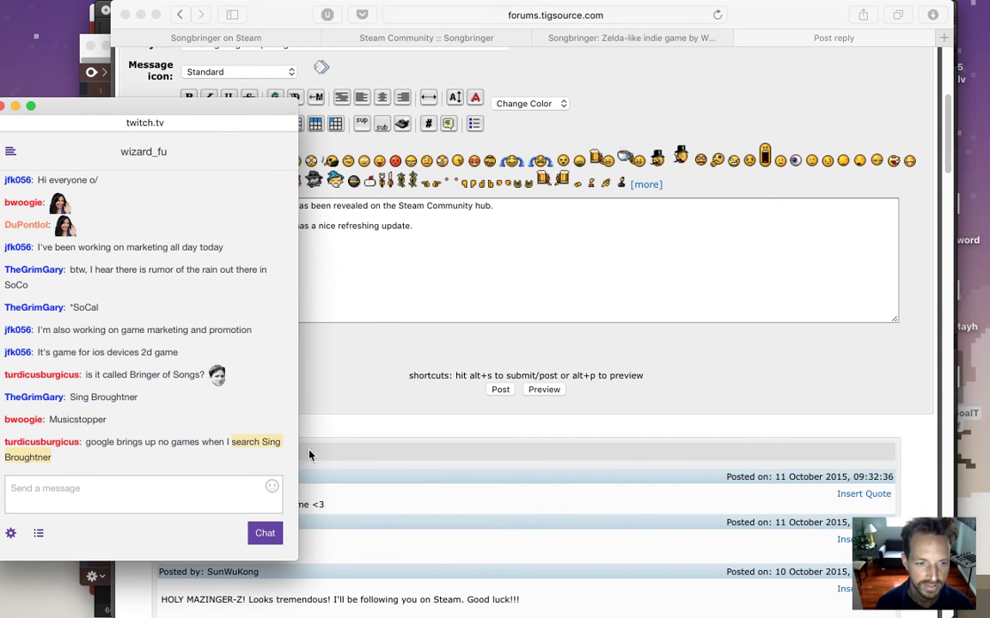
{"action": "left_click", "coordinate": [372, 385]}
Go to the Songbringer Steam Community hub and reload it with its address trimmed to steamcommunity.com/app/367080.
{"action": "left_click", "coordinate": [410, 38]}
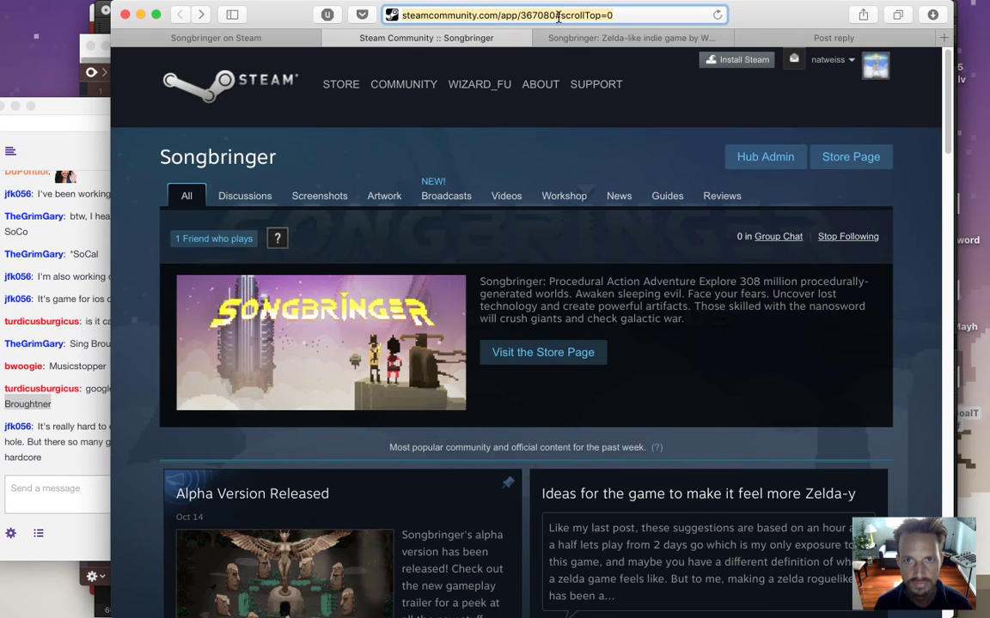
{"action": "key", "text": "BackSpace"}
{"action": "key", "text": "Return"}
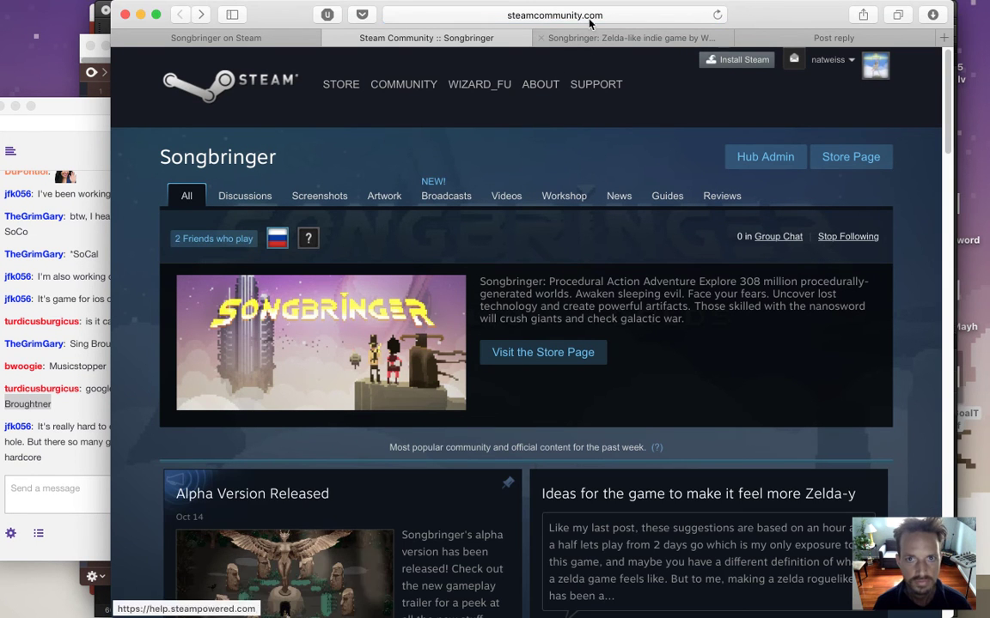
Read the new Twitch chat messages about the ball-to-hole gameplay and the googled game name.
{"action": "left_click", "coordinate": [59, 445]}
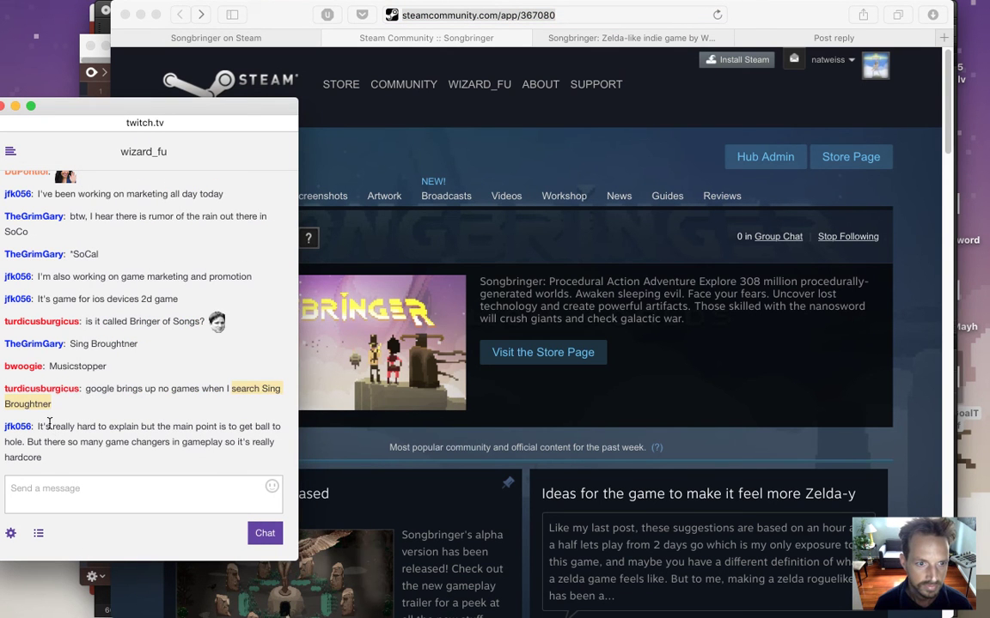
{"action": "left_click", "coordinate": [48, 426]}
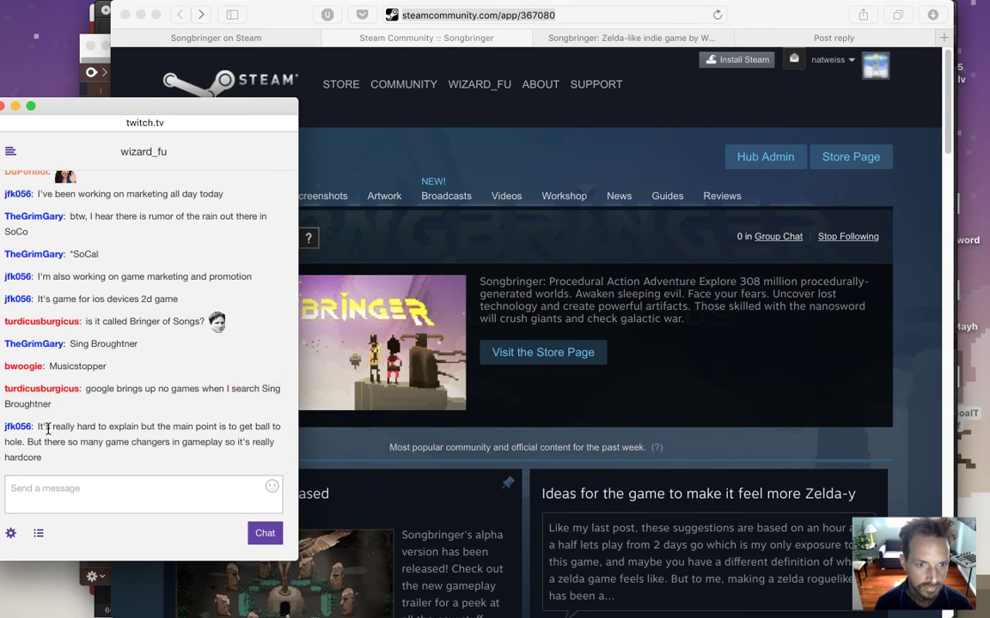
{"action": "left_click_drag", "start_coordinate": [47, 428], "coordinate": [62, 451]}
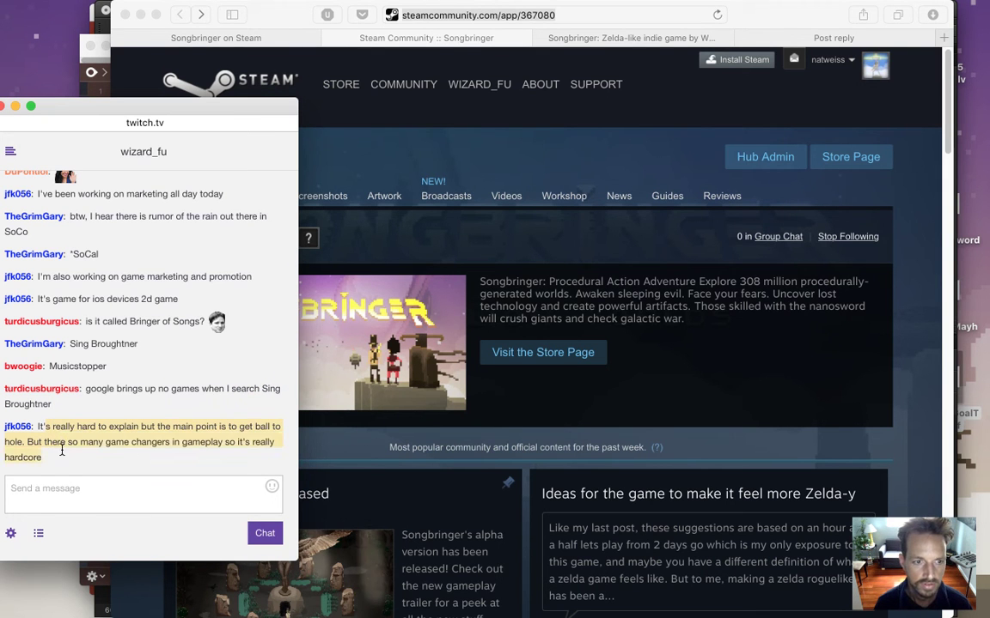
{"action": "left_click", "coordinate": [77, 453]}
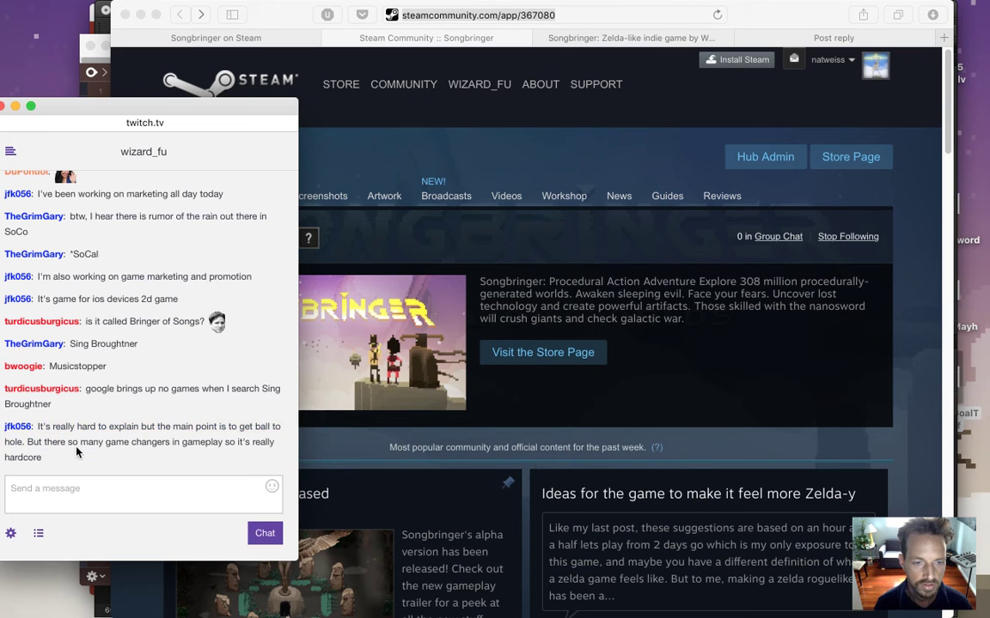
{"action": "left_click", "coordinate": [604, 393]}
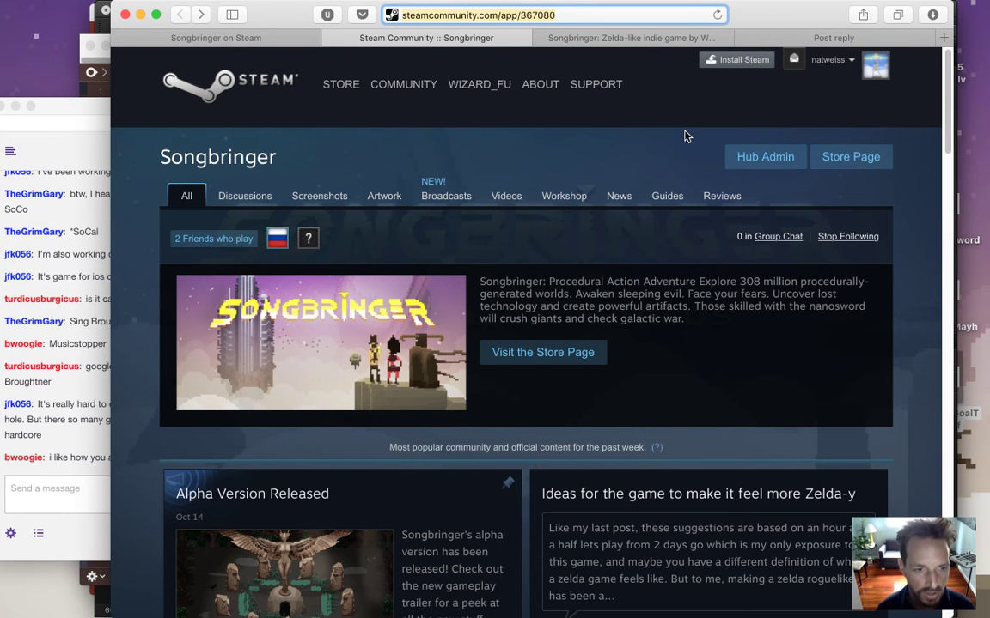
{"action": "left_click", "coordinate": [62, 439]}
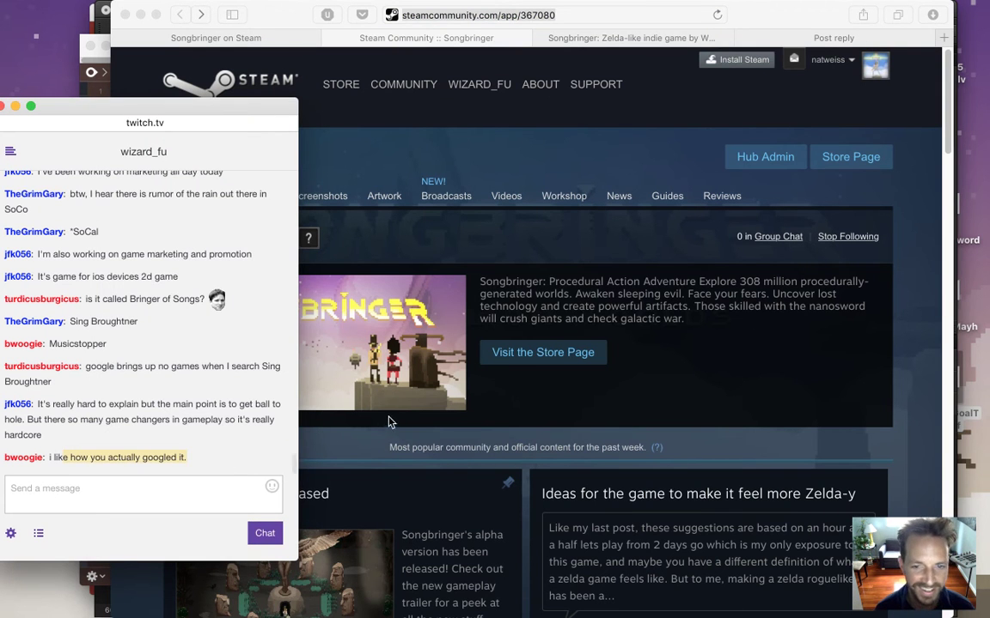
{"action": "left_click", "coordinate": [596, 398]}
{"action": "left_click", "coordinate": [798, 42]}
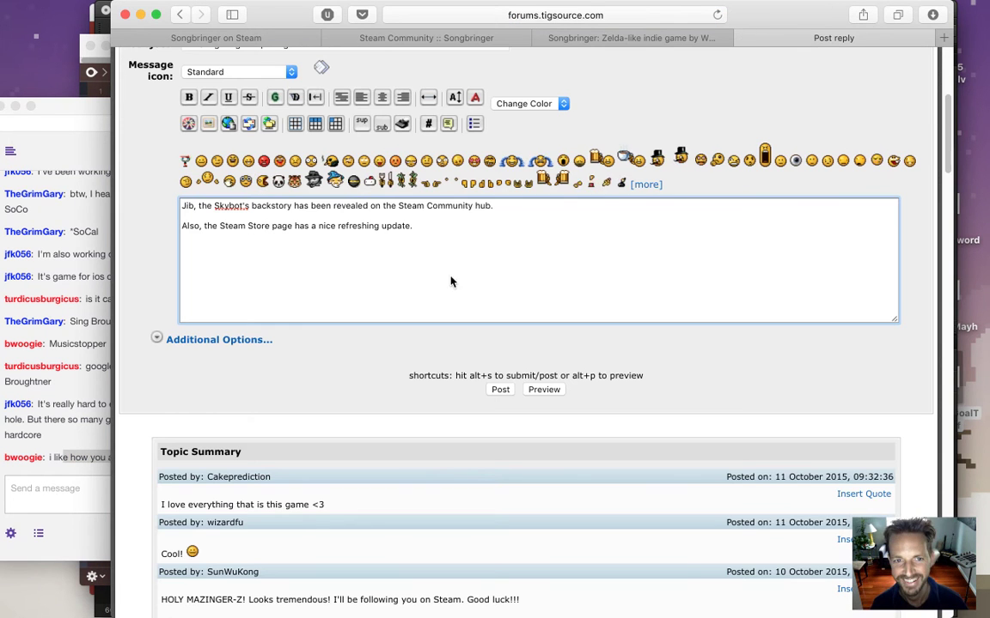
{"action": "left_click", "coordinate": [399, 206]}
{"action": "type", "text": "["}
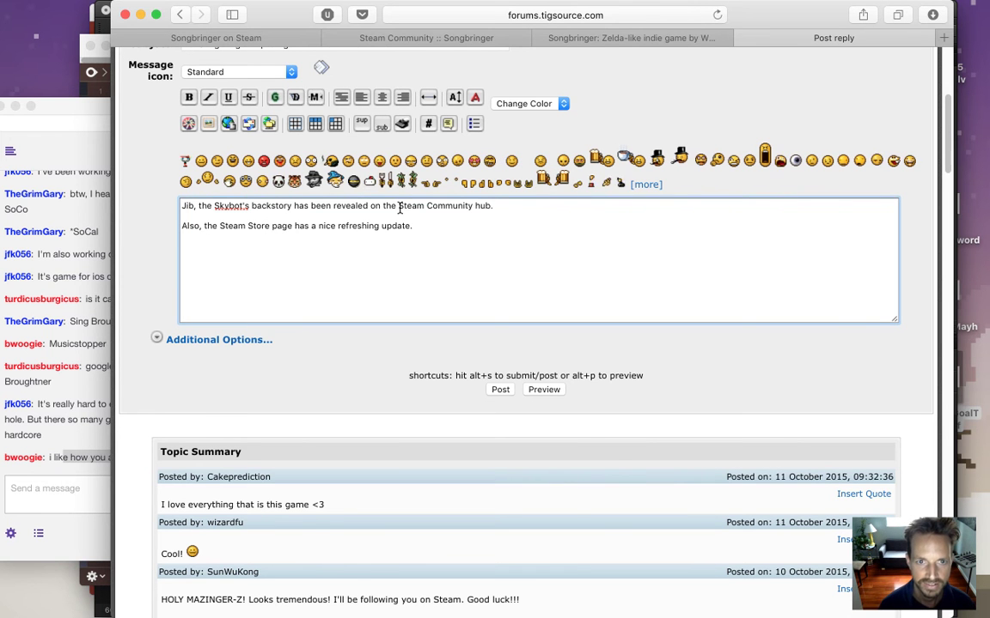
{"action": "type", "text": "url="}
{"action": "type", "text": "http://steamcommunity.com/app/367080"}
{"action": "type", "text": "]"}
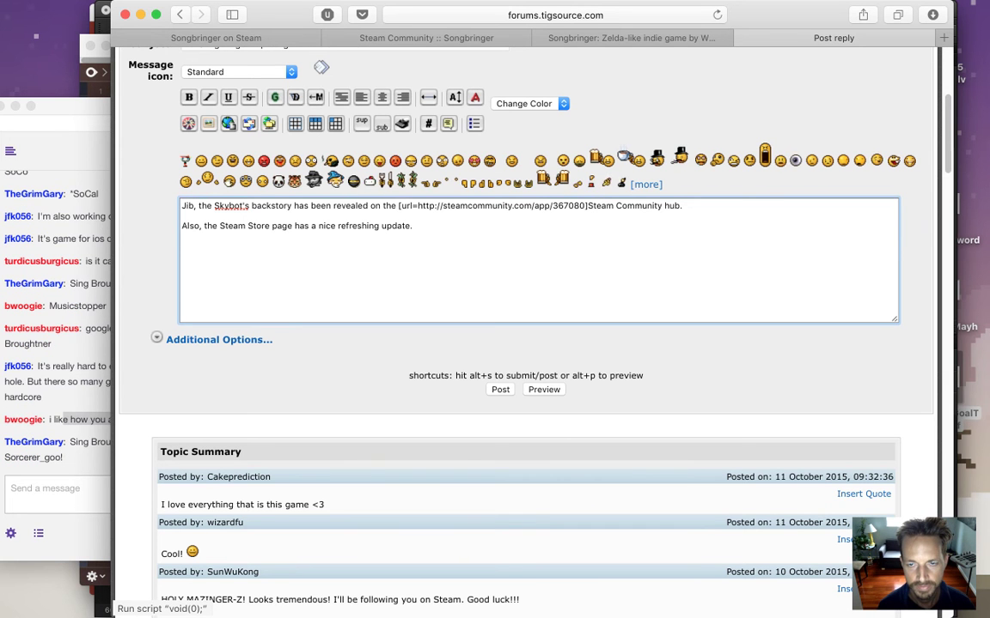
{"action": "left_click", "coordinate": [682, 206]}
{"action": "key", "text": "BackSpace"}
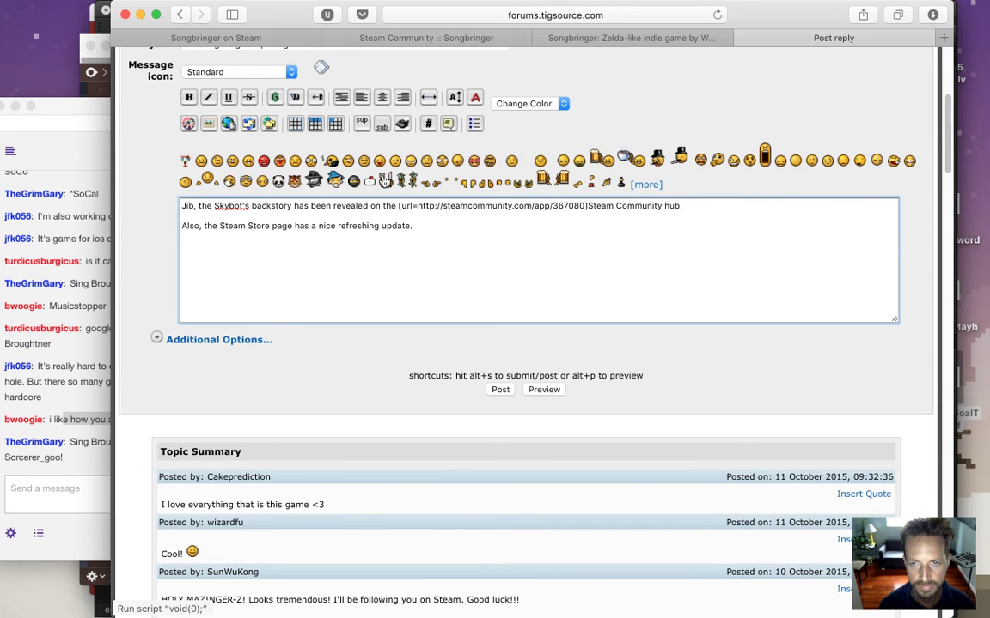
{"action": "type", "text": "[/"}
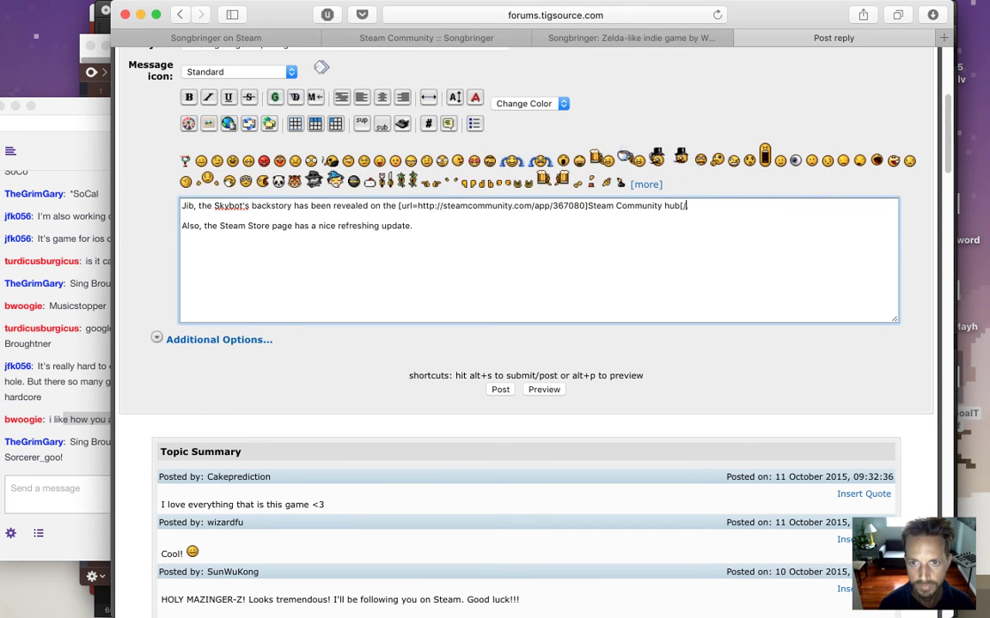
{"action": "type", "text": "url]."}
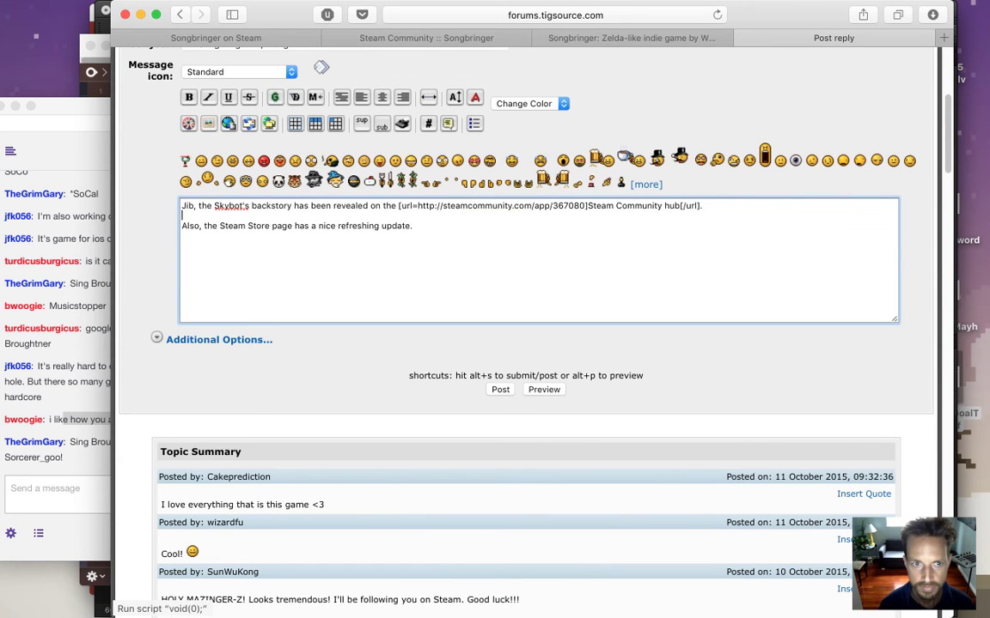
Insert an empty "[url=]" tag before "Steam Store" in the draft's second sentence.
{"action": "left_click", "coordinate": [203, 226]}
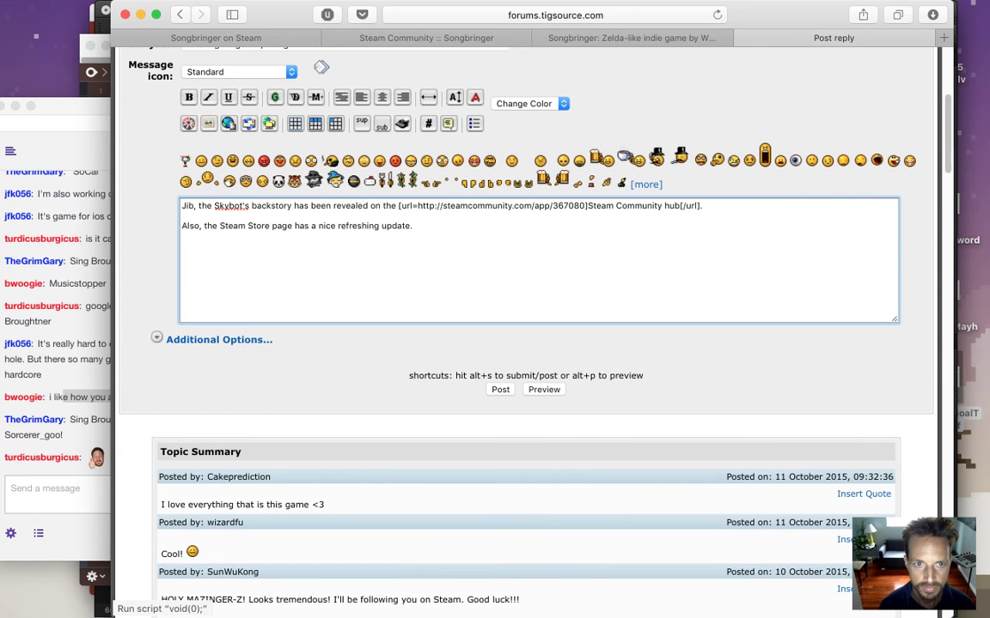
{"action": "type", "text": "[url="}
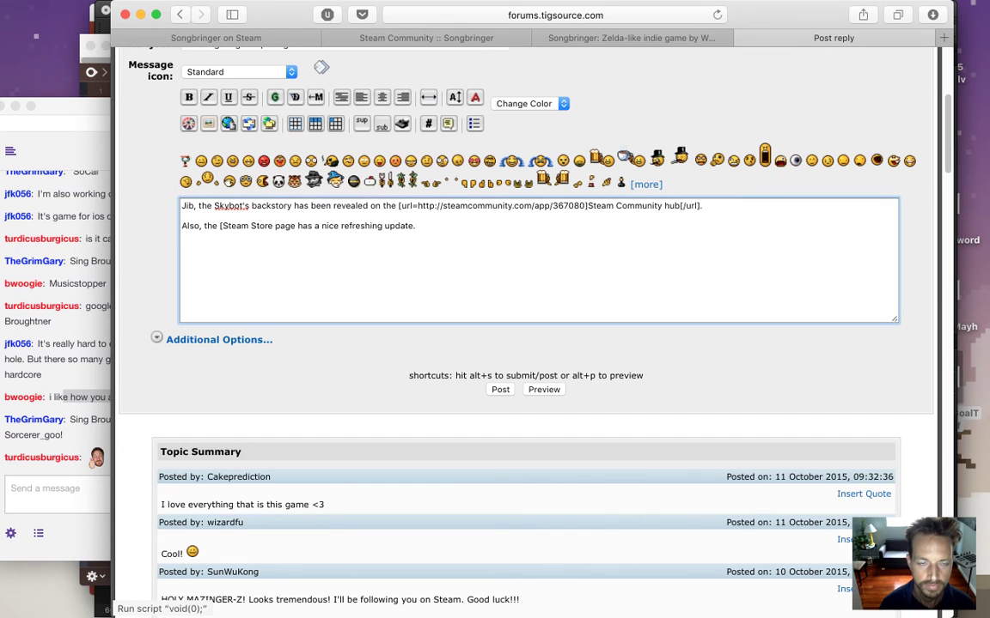
{"action": "type", "text": "]"}
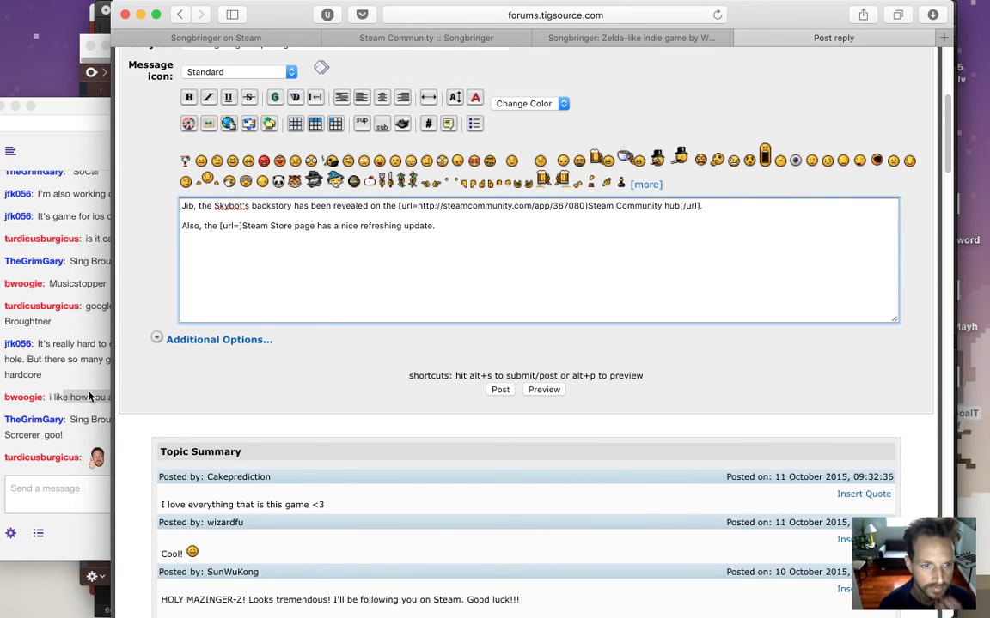
{"action": "left_click", "coordinate": [94, 420]}
{"action": "left_click_drag", "start_coordinate": [86, 420], "coordinate": [103, 431]}
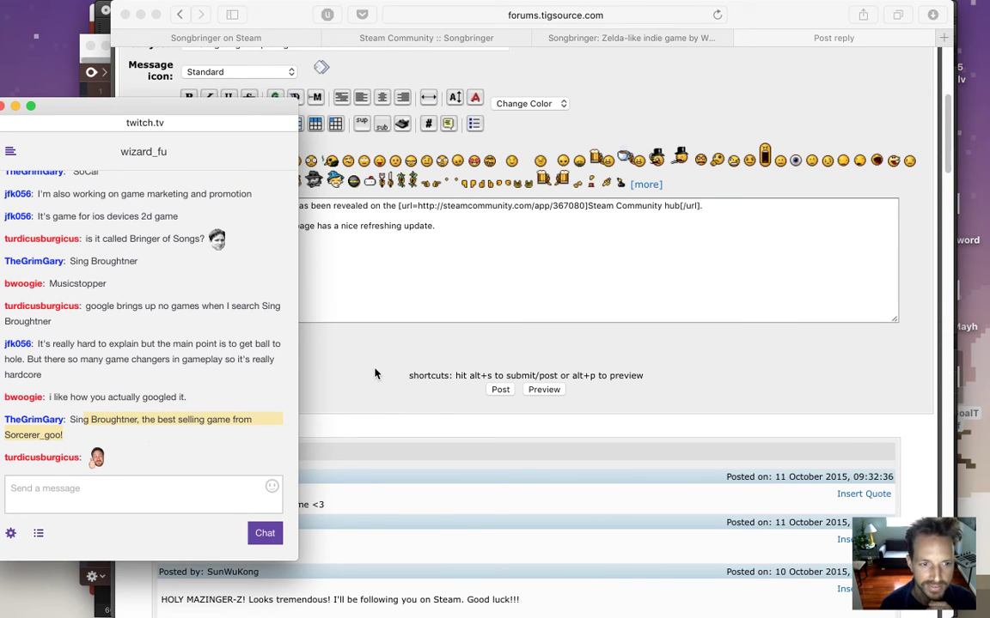
{"action": "left_click_drag", "start_coordinate": [49, 433], "coordinate": [4, 433]}
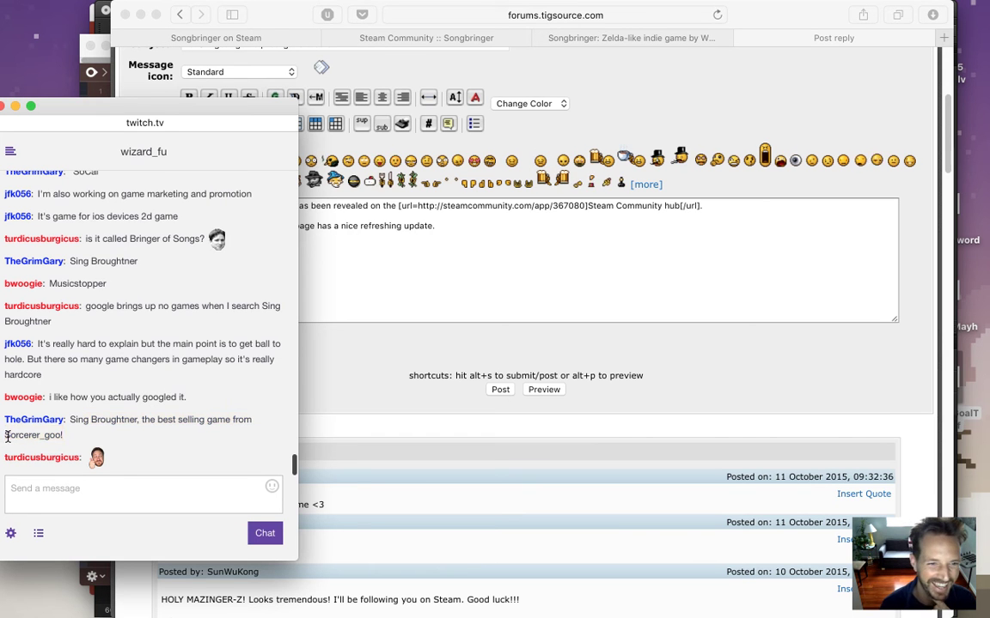
{"action": "left_click", "coordinate": [333, 392]}
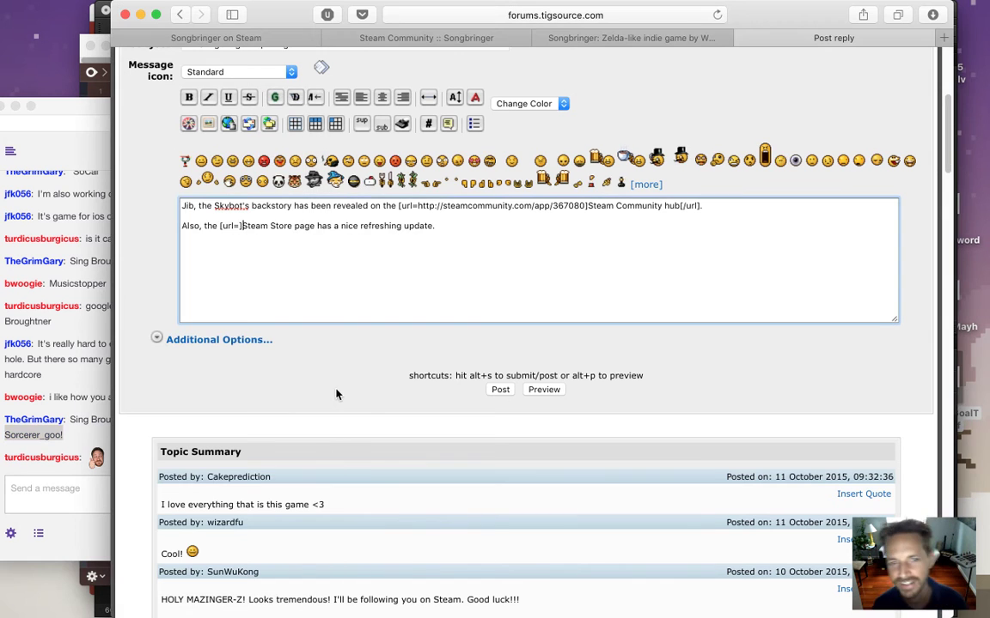
Close the link after "Steam Store" with "[/url]" in the reply draft.
{"action": "left_click", "coordinate": [292, 226]}
{"action": "type", "text": "[/url]"}
{"action": "left_click", "coordinate": [238, 226]}
{"action": "left_click", "coordinate": [658, 39]}
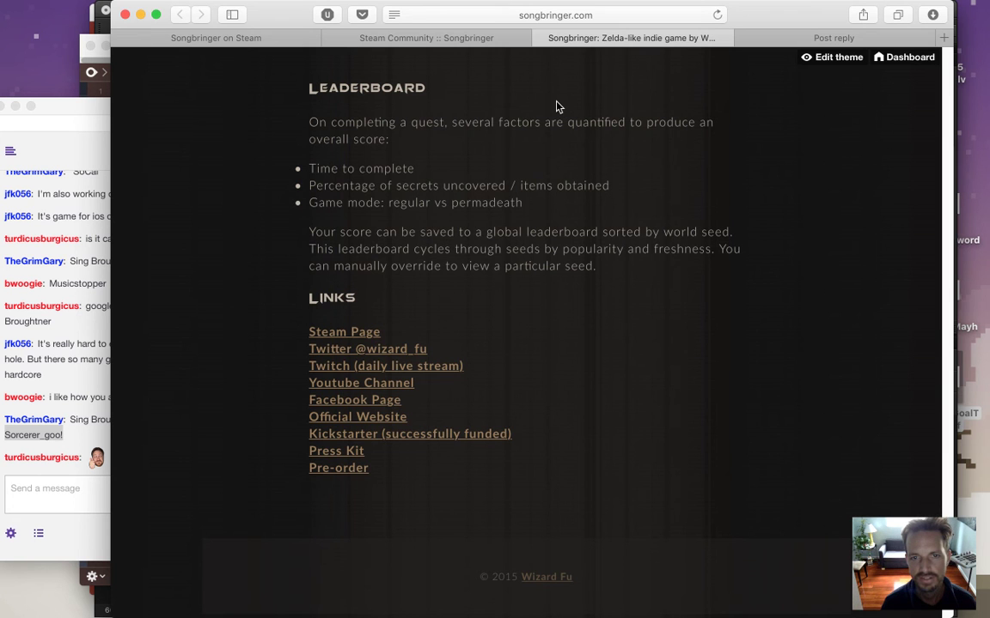
{"action": "left_click", "coordinate": [402, 41]}
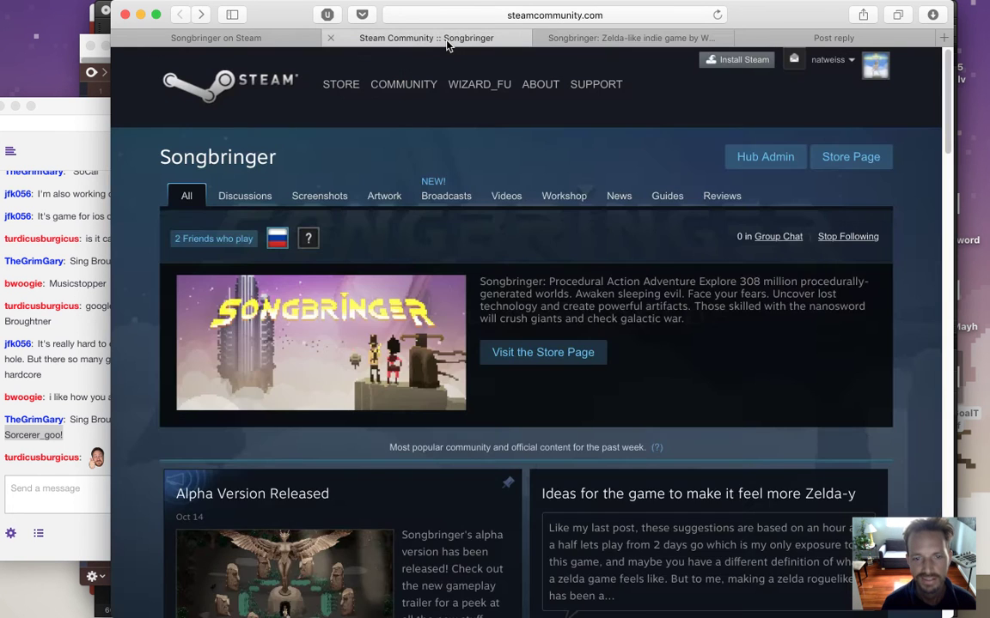
{"action": "left_click", "coordinate": [249, 39]}
{"action": "left_click", "coordinate": [580, 15]}
{"action": "key", "text": "ctrl+c"}
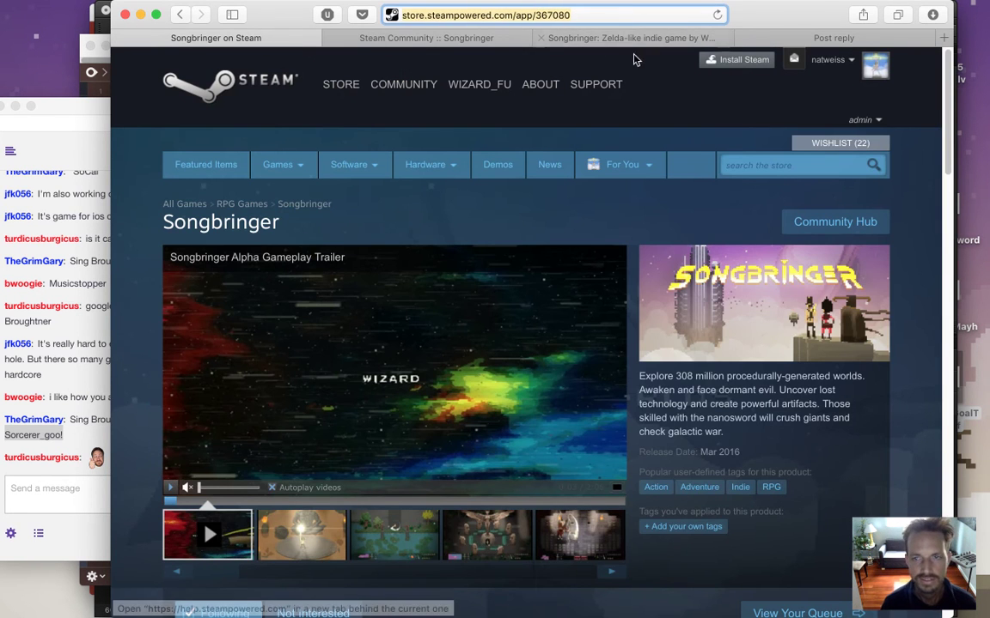
{"action": "left_click", "coordinate": [800, 40]}
{"action": "left_click", "coordinate": [247, 226]}
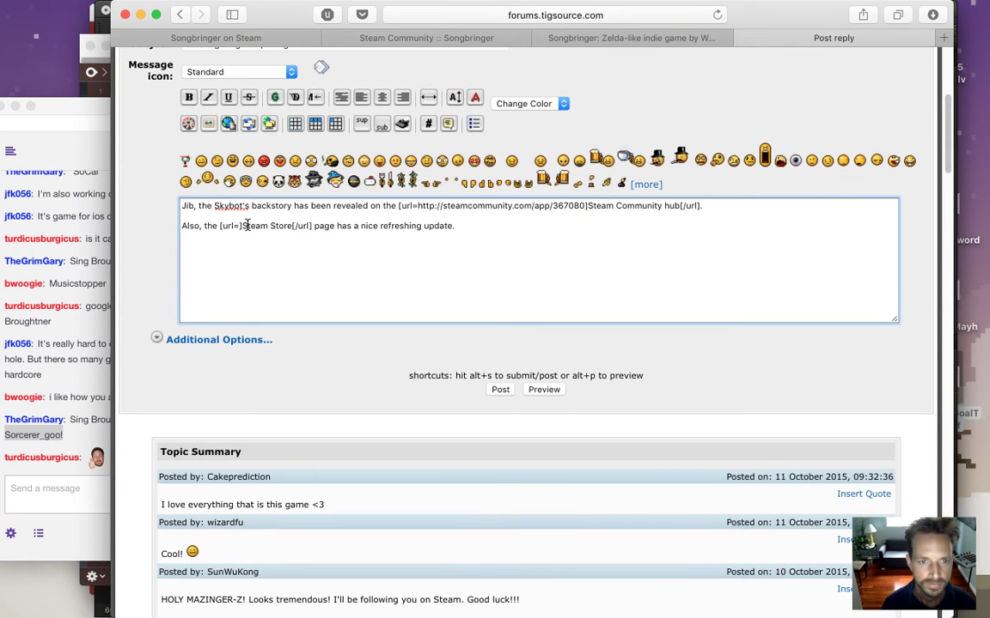
{"action": "key", "text": "ctrl+v"}
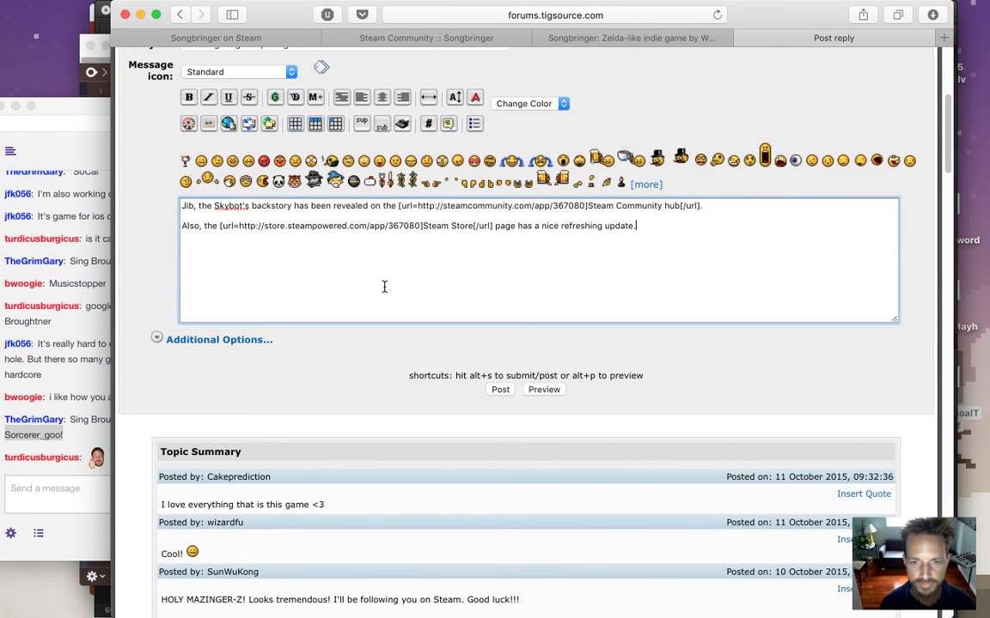
Preview the reply and check the formatted text with its Steam Community hub and Steam Store links.
{"action": "left_click", "coordinate": [543, 390]}
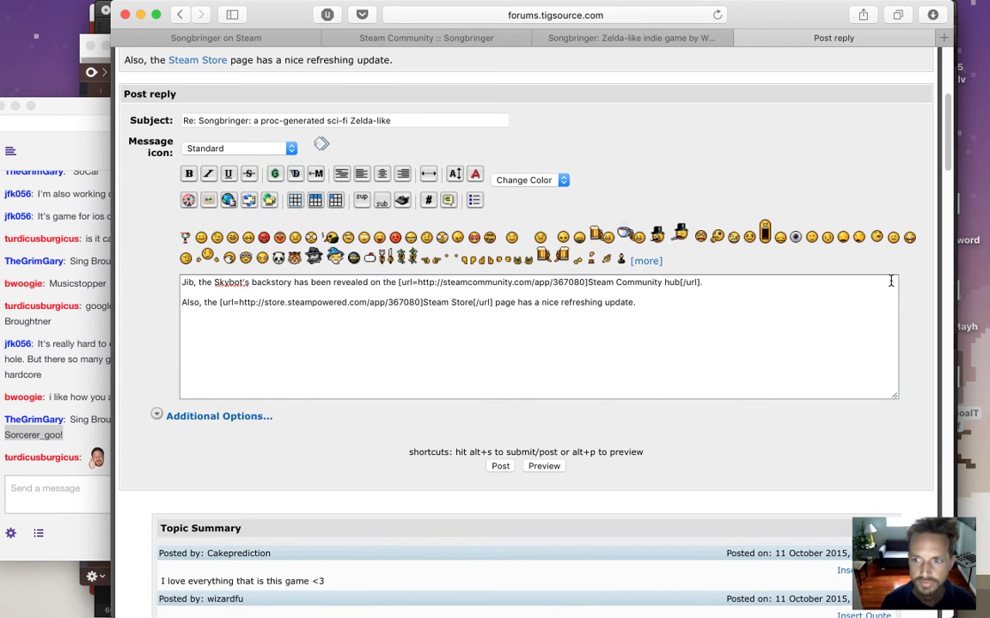
{"action": "scroll", "coordinate": [950, 206], "scroll_direction": "up", "scroll_amount": 3}
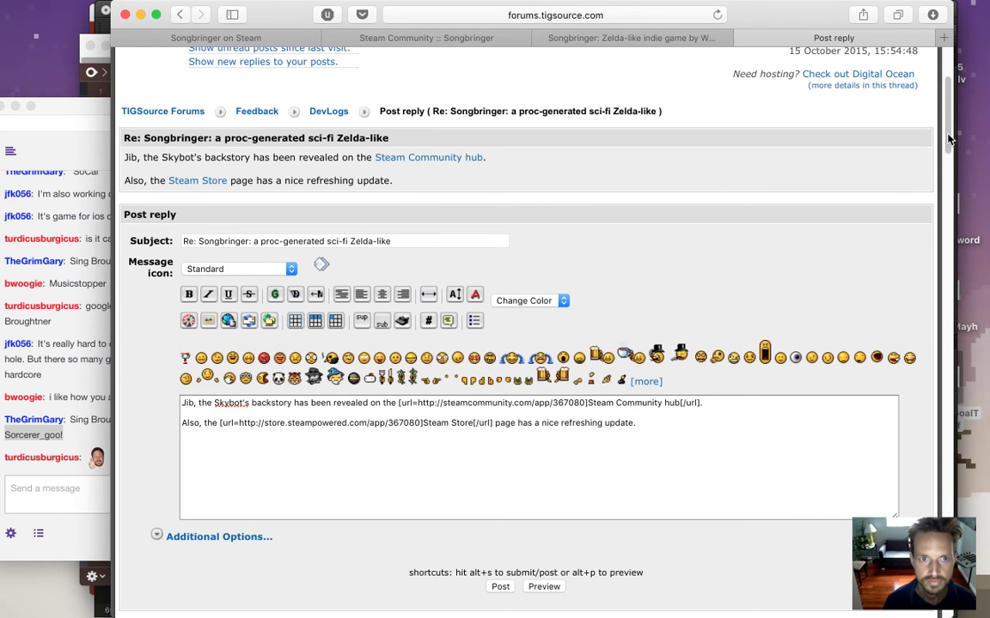
{"action": "scroll", "coordinate": [950, 139], "scroll_direction": "down", "scroll_amount": 1}
{"action": "scroll", "coordinate": [950, 140], "scroll_direction": "down", "scroll_amount": 1}
End the reply's first sentence with an exclamation mark instead of a period and post the reply.
{"action": "left_click", "coordinate": [712, 394]}
{"action": "key", "text": "BackSpace"}
{"action": "type", "text": "!"}
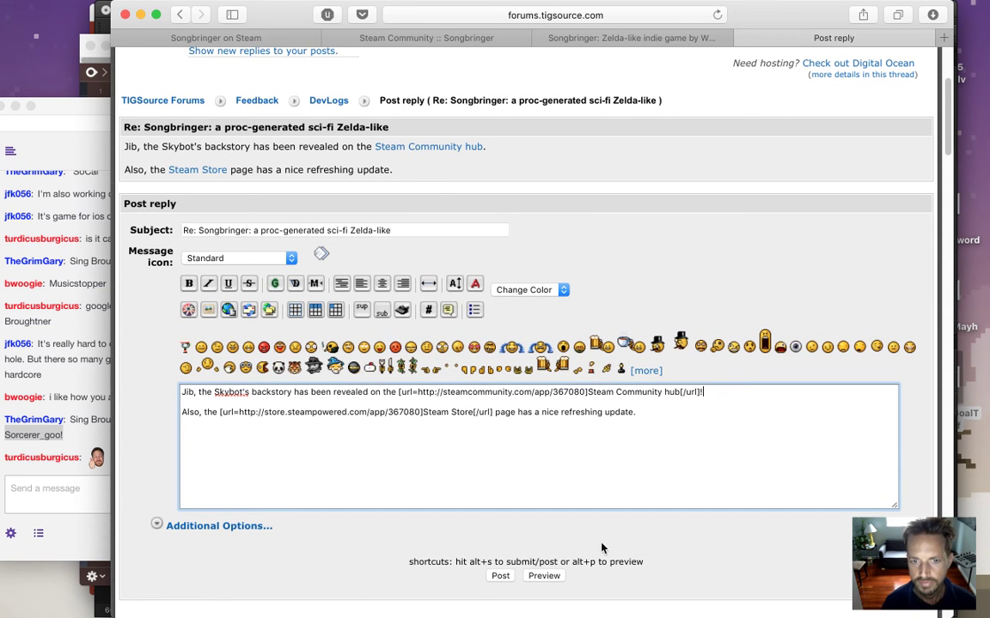
{"action": "left_click", "coordinate": [500, 576]}
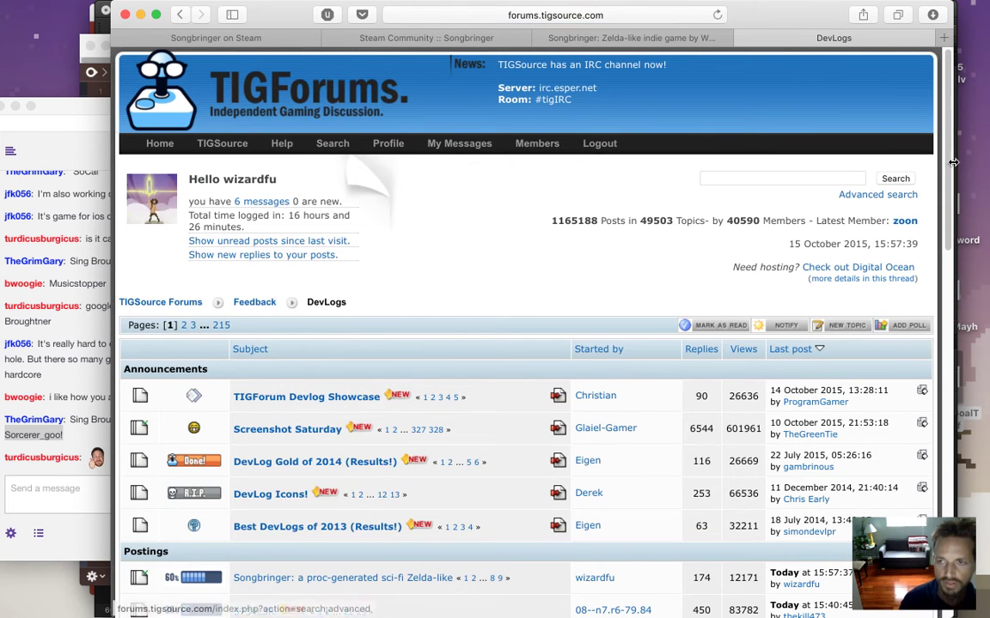
{"action": "scroll", "coordinate": [946, 222], "scroll_direction": "down", "scroll_amount": 5}
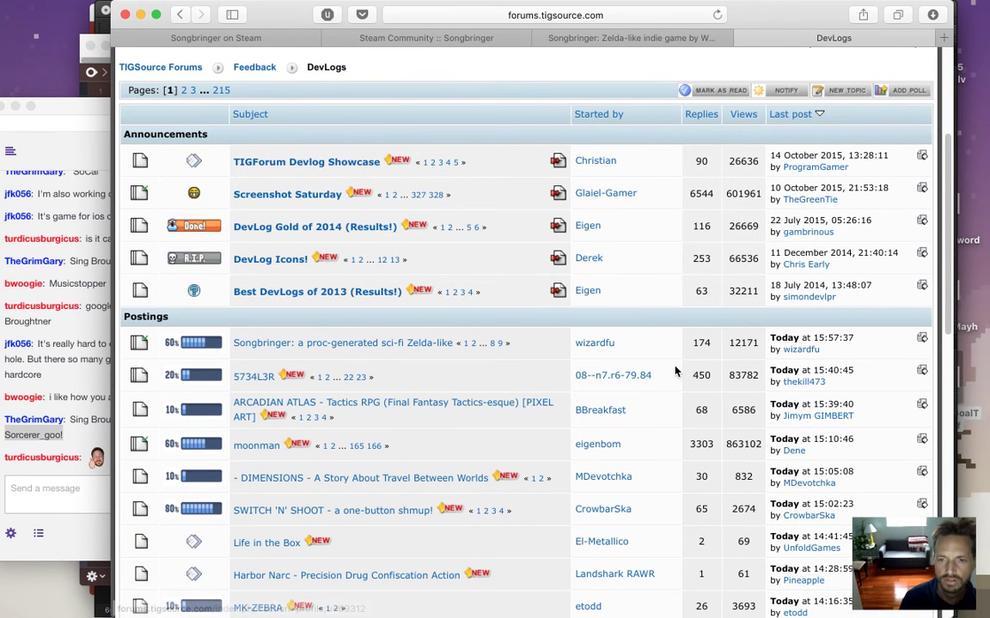
Switch to OBS to check the running stream, and minimise its window to return to the forum.
{"action": "mouse_move", "coordinate": [980, 368]}
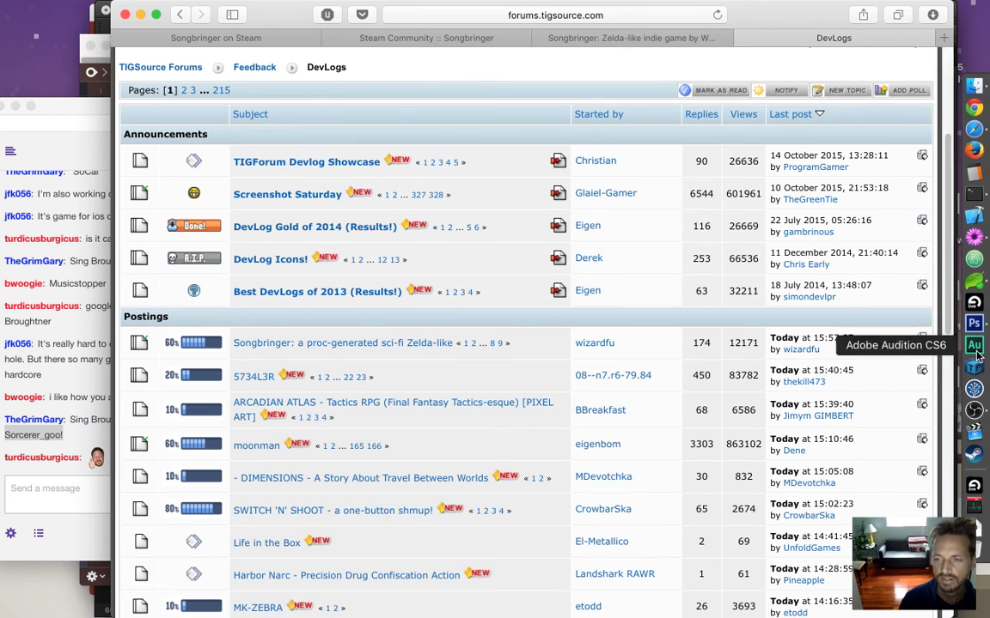
{"action": "left_click", "coordinate": [975, 412]}
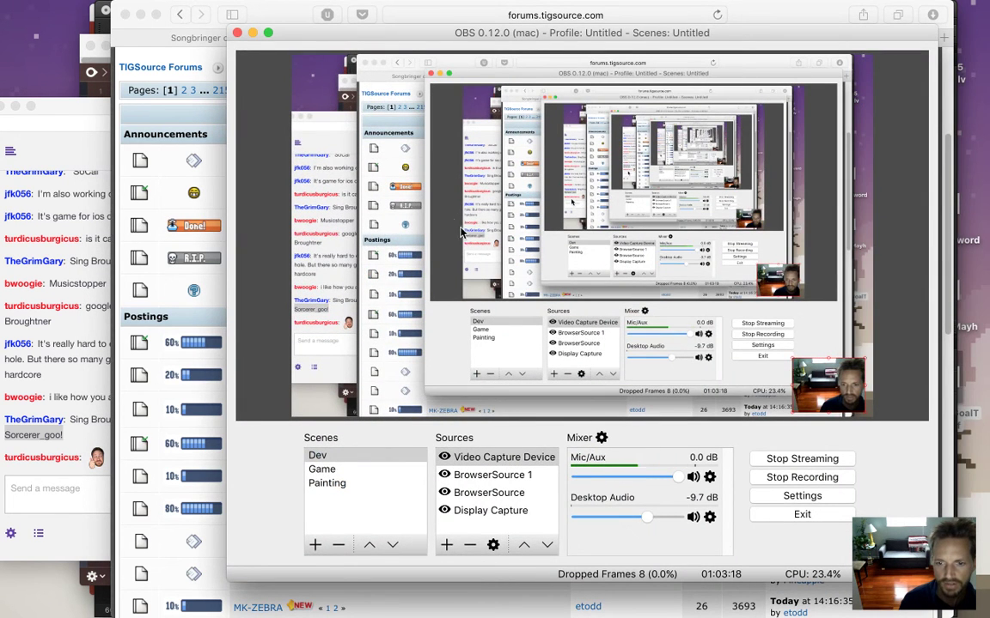
{"action": "left_click", "coordinate": [252, 33]}
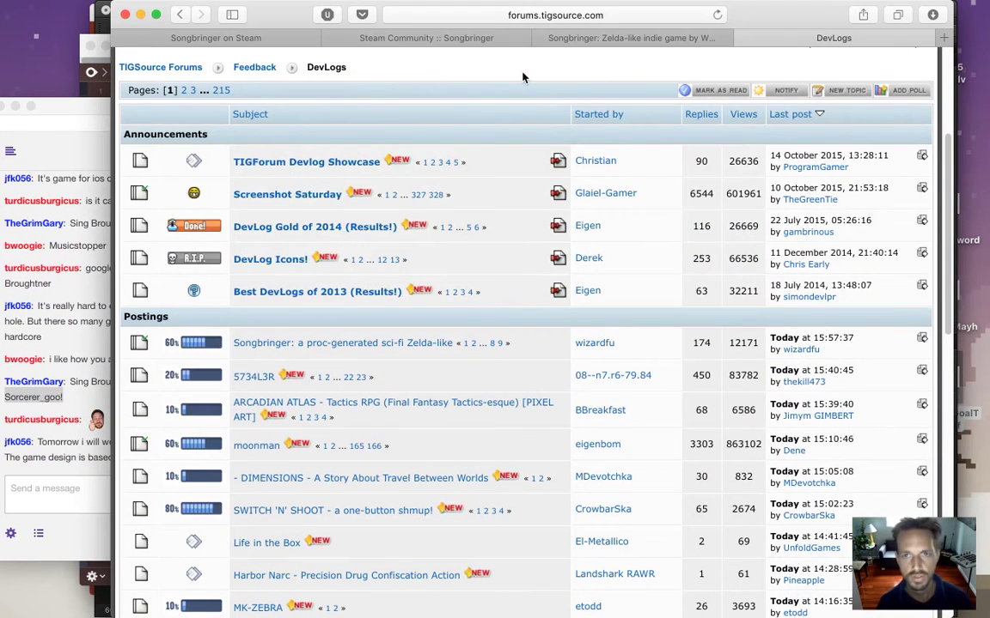
Leave the TIGSource devlog list and open the Songbringer game page on indiedb.com in a new tab.
{"action": "left_click", "coordinate": [742, 39]}
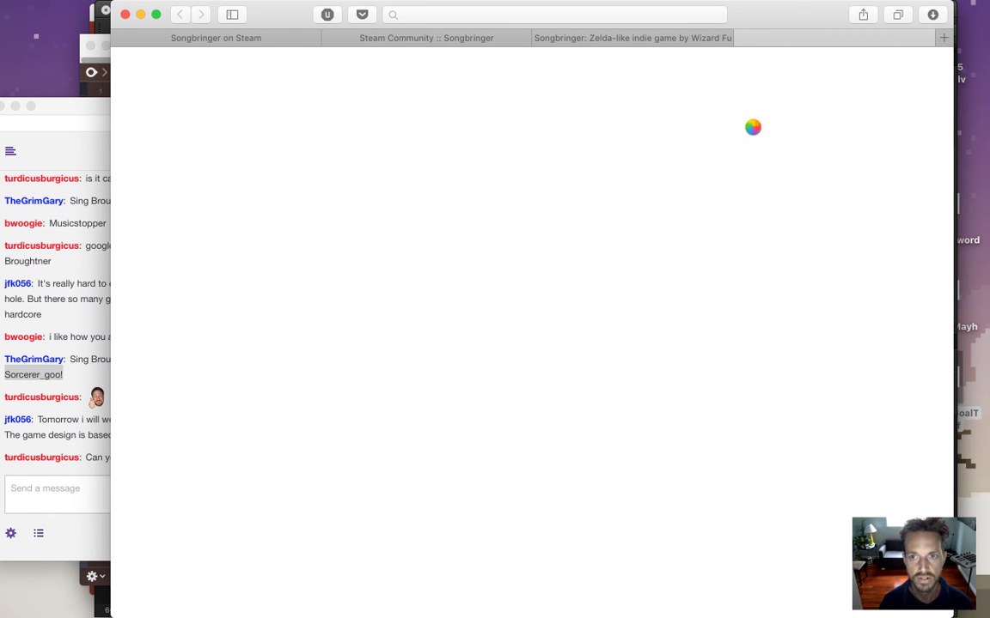
{"action": "left_click", "coordinate": [784, 40]}
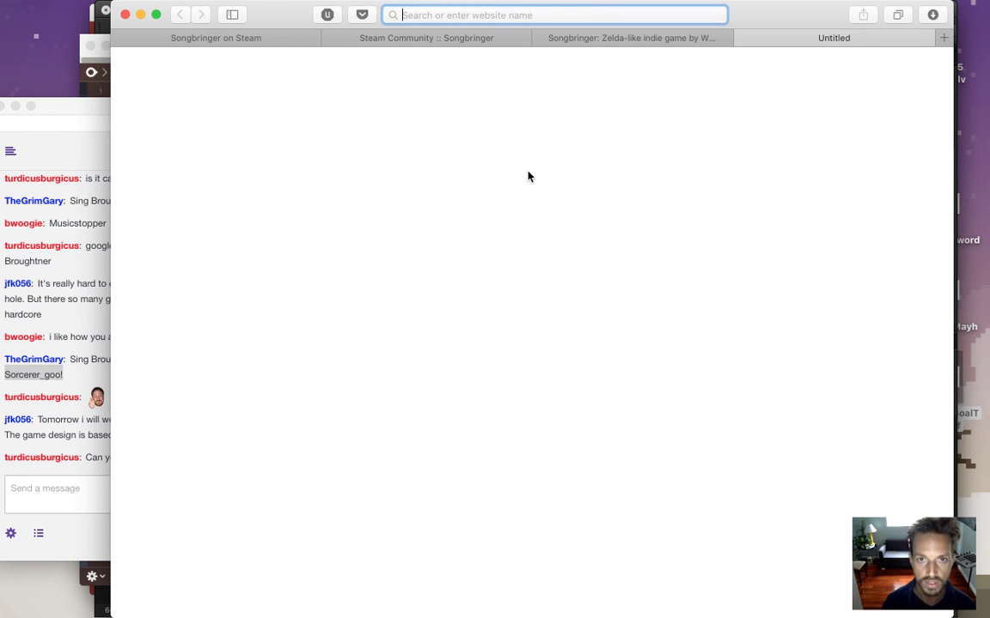
{"action": "type", "text": "http://store.steampowered.com/app/367065"}
{"action": "key", "text": "BackSpace"}
{"action": "key", "text": "BackSpace"}
{"action": "key", "text": "BackSpace"}
{"action": "key", "text": "BackSpace"}
{"action": "key", "text": "BackSpace"}
{"action": "key", "text": "BackSpace"}
{"action": "key", "text": "BackSpace"}
{"action": "key", "text": "BackSpace"}
{"action": "key", "text": "BackSpace"}
{"action": "key", "text": "BackSpace"}
{"action": "key", "text": "BackSpace"}
{"action": "key", "text": "BackSpace"}
{"action": "key", "text": "BackSpace"}
{"action": "key", "text": "BackSpace"}
{"action": "key", "text": "BackSpace"}
{"action": "key", "text": "BackSpace"}
{"action": "key", "text": "BackSpace"}
{"action": "key", "text": "BackSpace"}
{"action": "key", "text": "BackSpace"}
{"action": "key", "text": "BackSpace"}
{"action": "key", "text": "BackSpace"}
{"action": "key", "text": "BackSpace"}
{"action": "key", "text": "BackSpace"}
{"action": "type", "text": "http://store.steampowered.com/app/356570"}
{"action": "key", "text": "BackSpace"}
{"action": "key", "text": "super+a"}
{"action": "type", "text": "indiedb.com/g"}
{"action": "key", "text": "Return"}
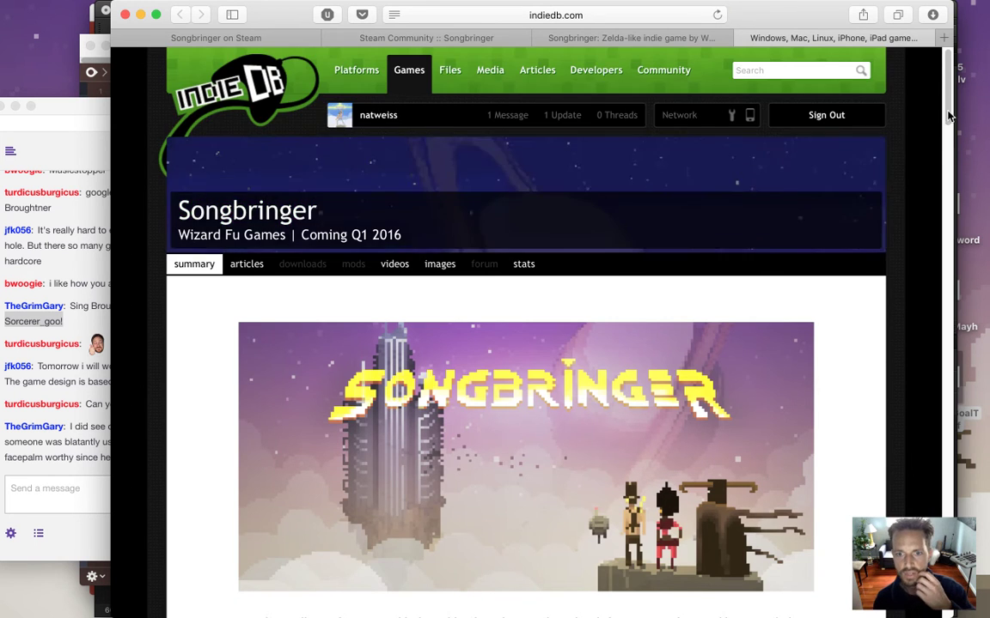
{"action": "scroll", "coordinate": [339, 465], "scroll_direction": "down", "scroll_amount": 5}
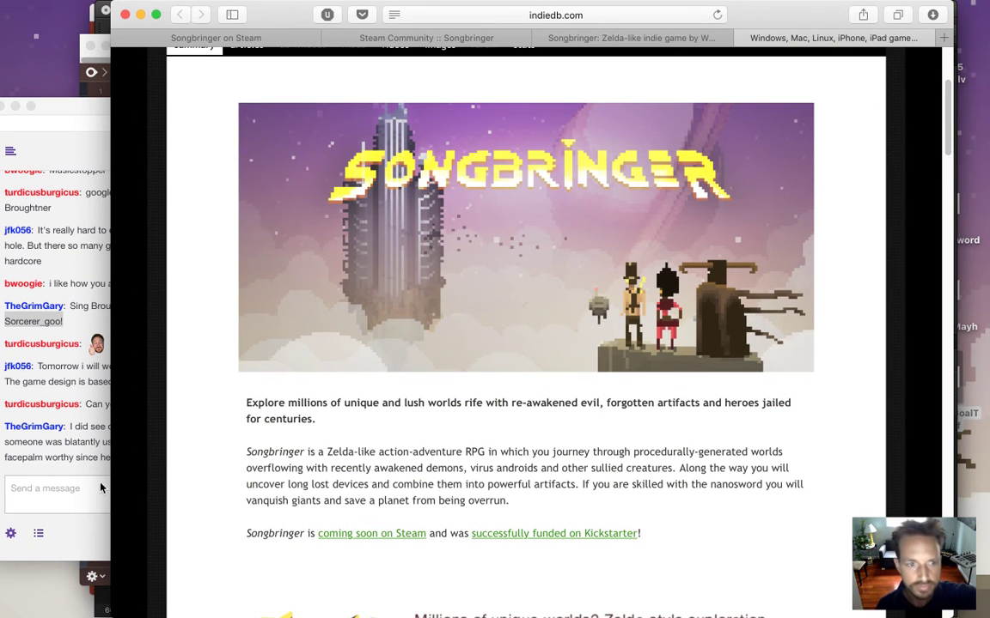
Read the latest viewer messages in the Twitch chat window and return to the Songbringer page on IndieDB.
{"action": "left_click", "coordinate": [77, 415]}
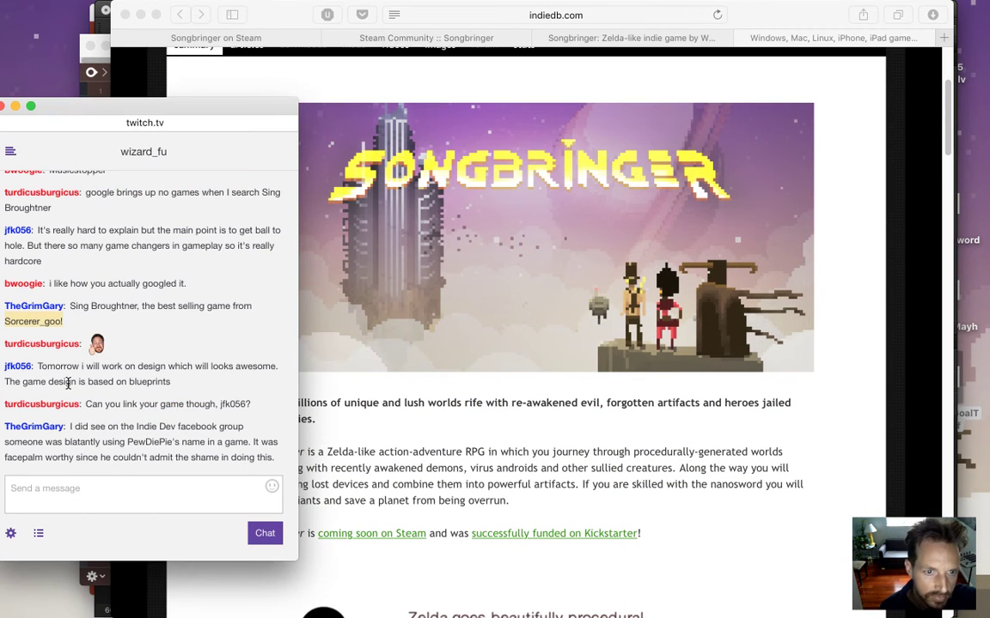
{"action": "mouse_move", "coordinate": [54, 367]}
{"action": "left_mouse_down"}
{"action": "mouse_move", "coordinate": [156, 383]}
{"action": "mouse_move", "coordinate": [43, 379]}
{"action": "left_mouse_up"}
{"action": "left_click", "coordinate": [174, 387]}
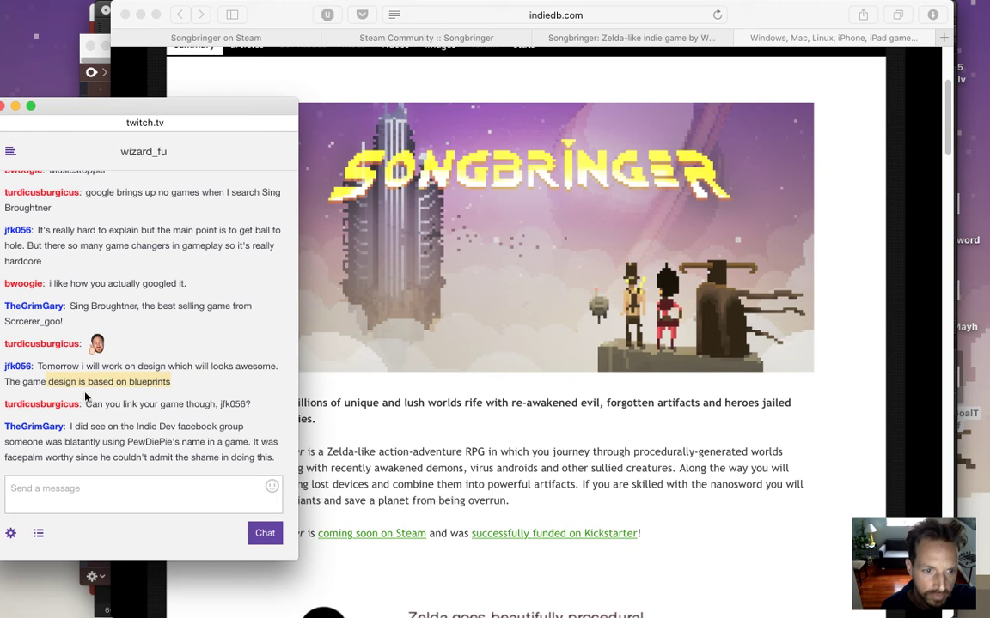
{"action": "left_click", "coordinate": [85, 427]}
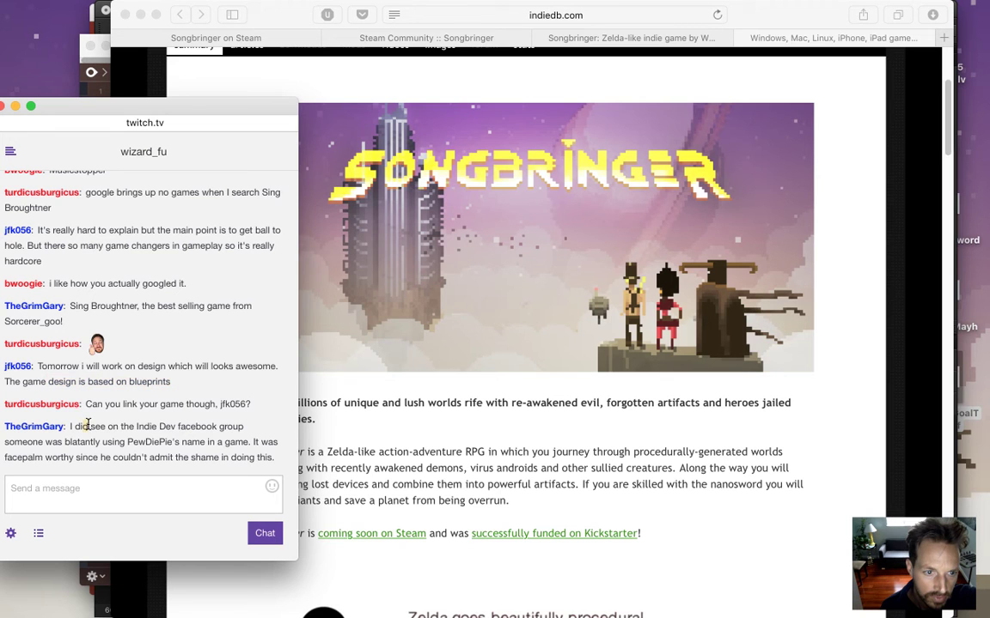
{"action": "left_click_drag", "start_coordinate": [79, 427], "coordinate": [217, 429]}
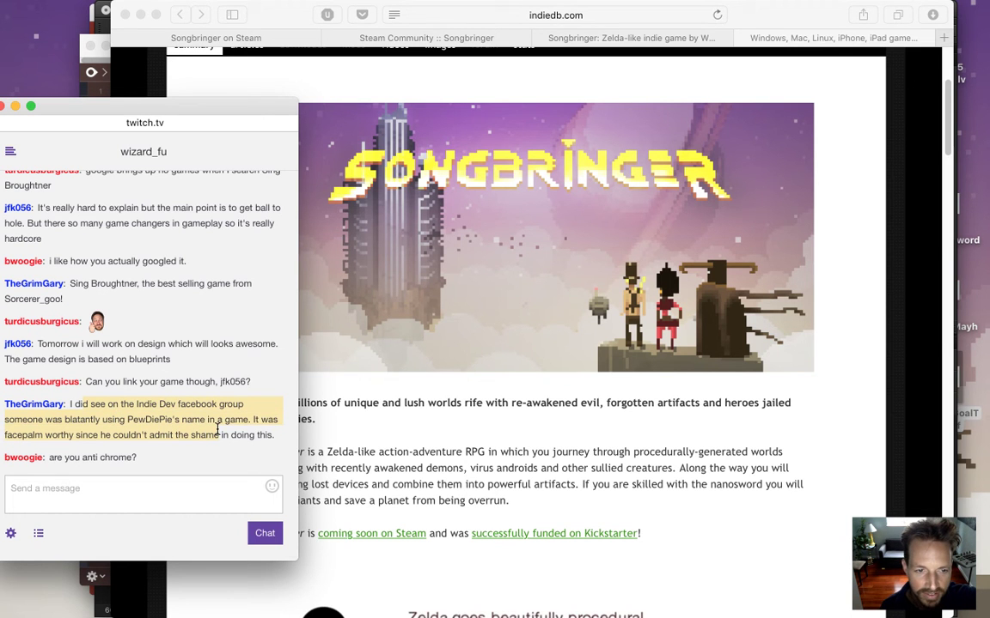
{"action": "left_click", "coordinate": [244, 423]}
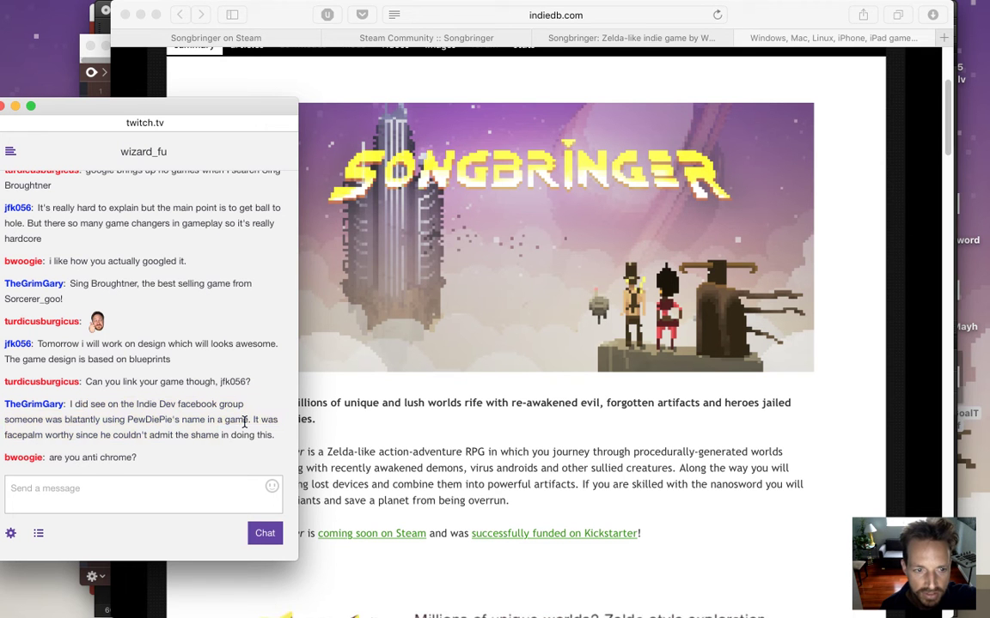
{"action": "left_click_drag", "start_coordinate": [63, 457], "coordinate": [164, 463]}
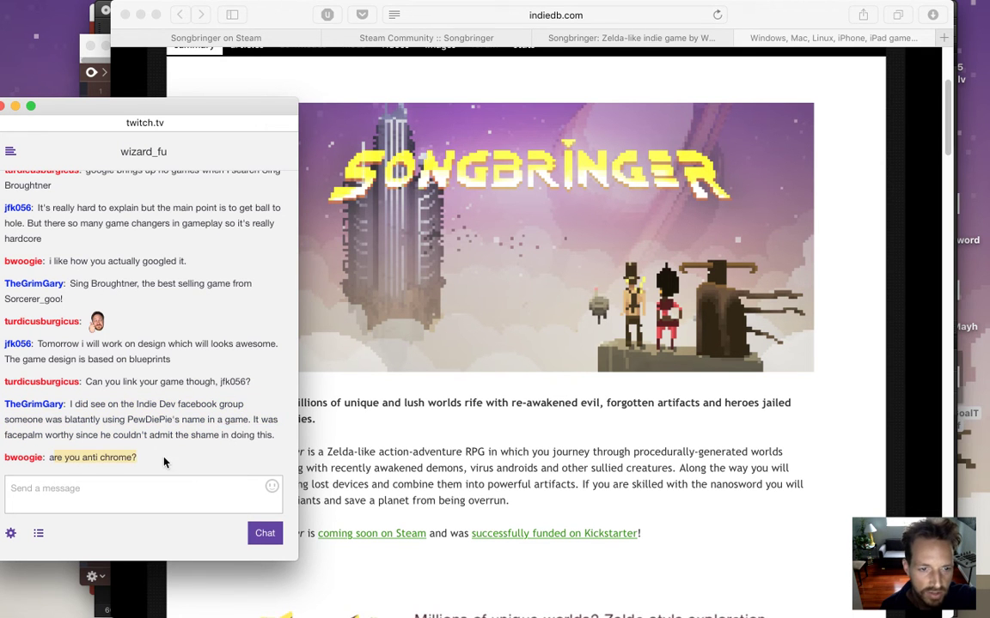
{"action": "left_click", "coordinate": [503, 451]}
{"action": "left_click", "coordinate": [79, 459]}
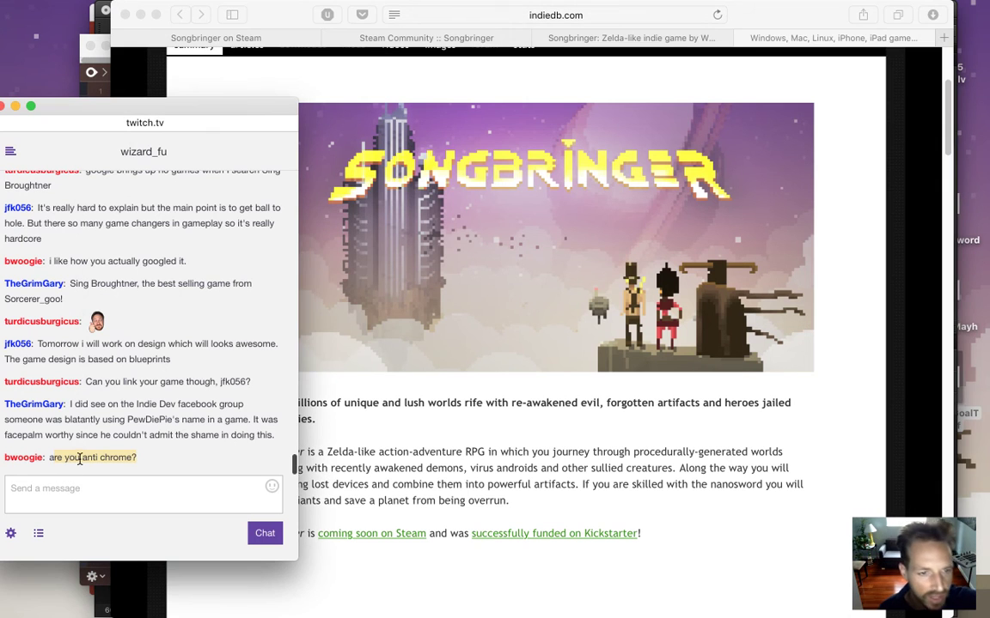
{"action": "left_click_drag", "start_coordinate": [81, 459], "coordinate": [163, 464]}
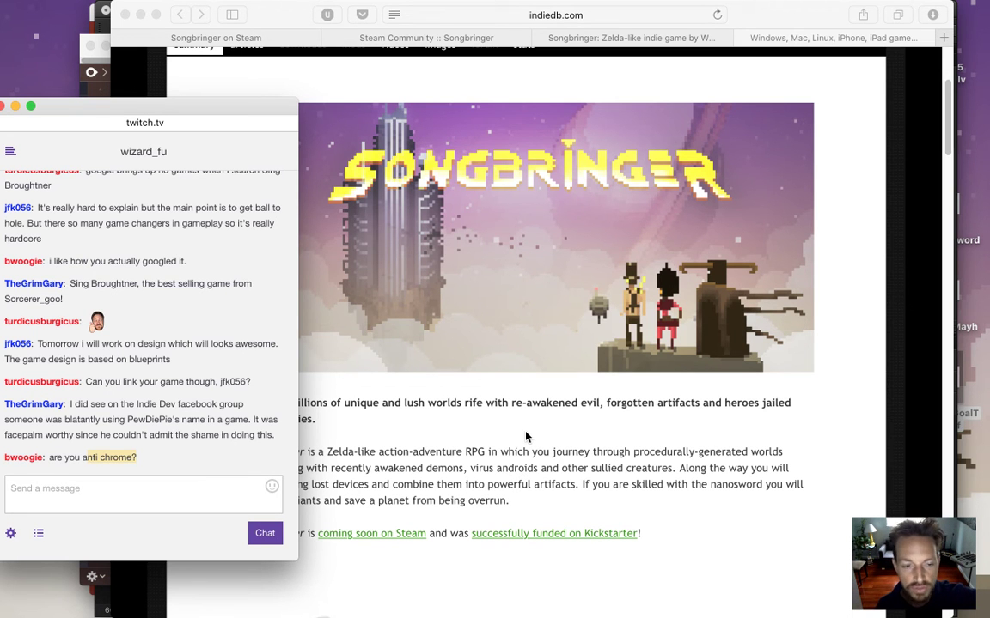
{"action": "left_click", "coordinate": [527, 437]}
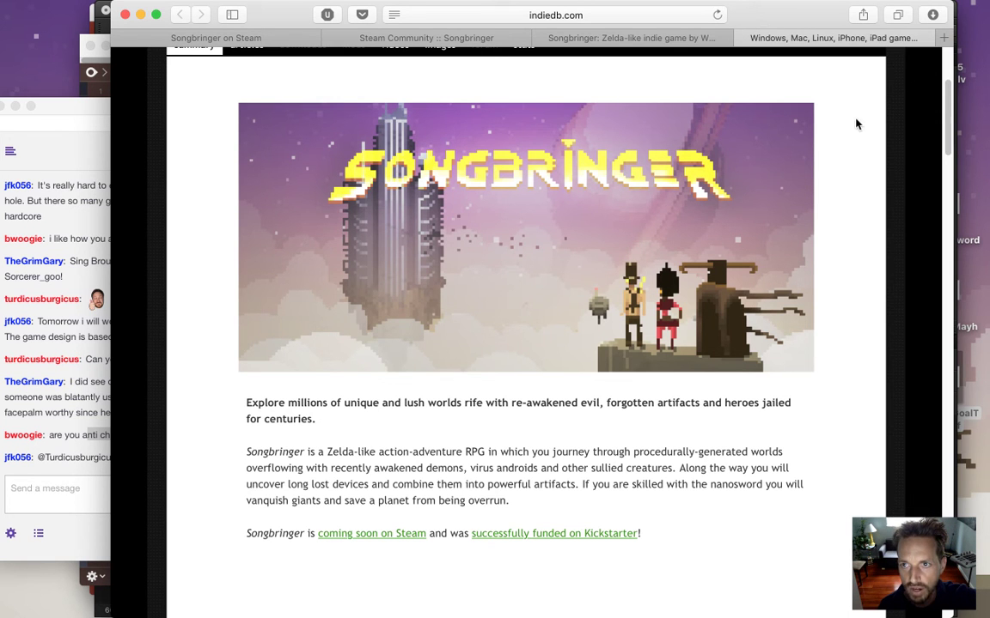
Inspect the page element around the word "procedurally" in the game description, and close the web inspector.
{"action": "mouse_move", "coordinate": [974, 86]}
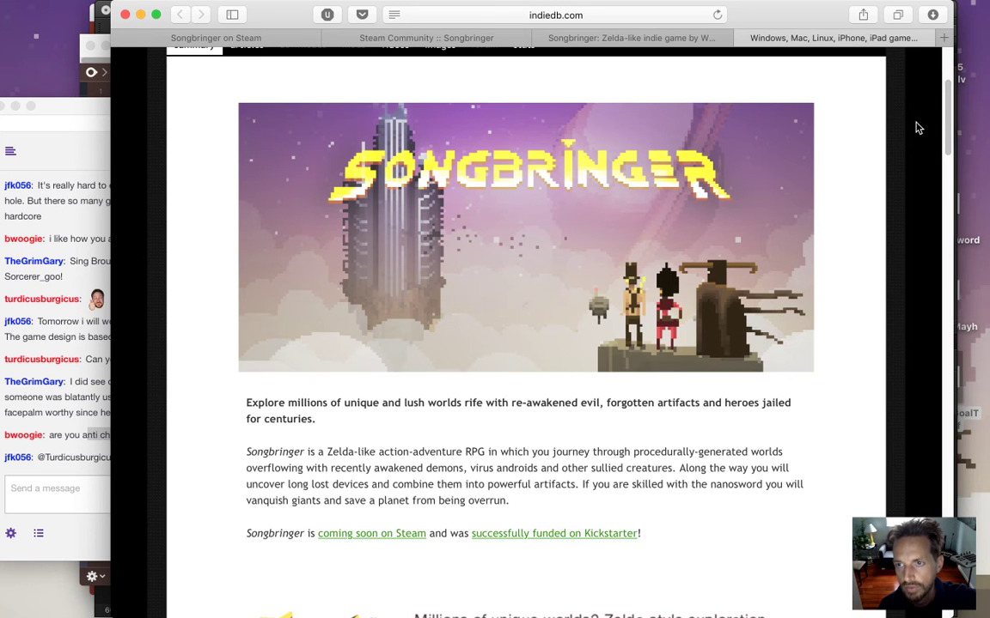
{"action": "mouse_move", "coordinate": [987, 108]}
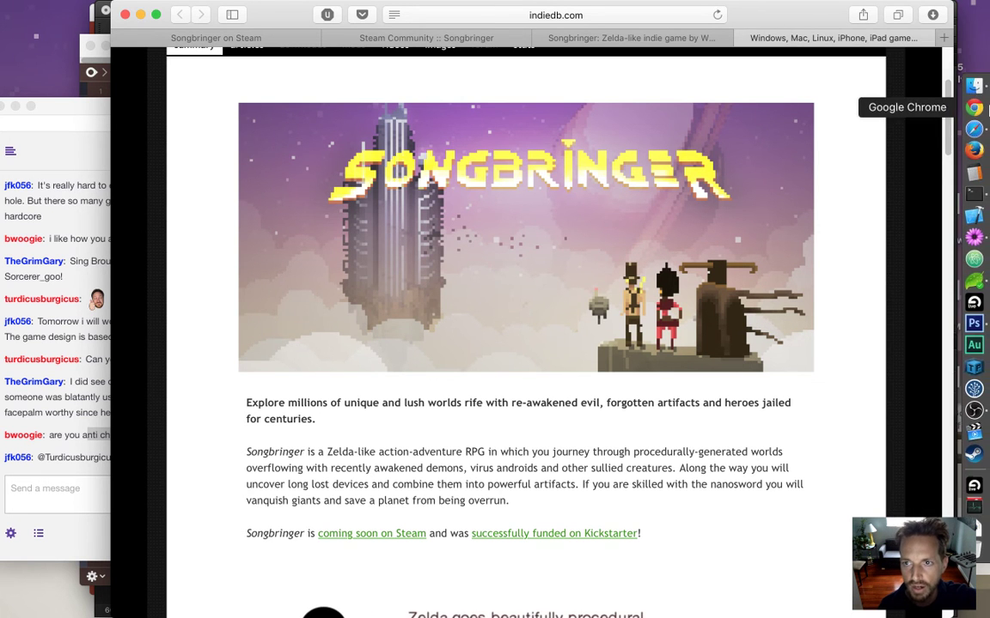
{"action": "right_click", "coordinate": [690, 454]}
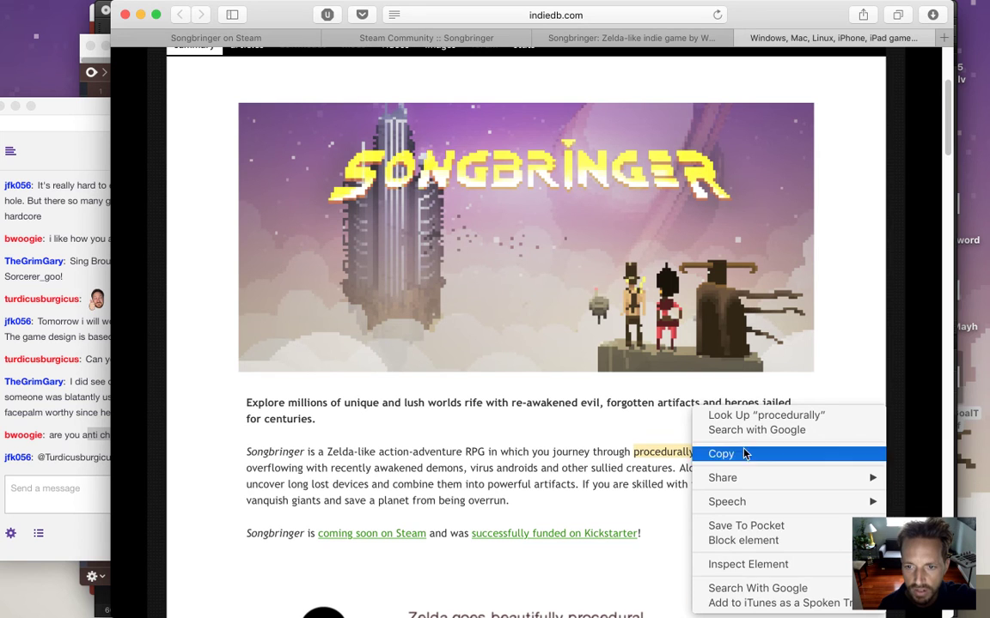
{"action": "left_click", "coordinate": [746, 564]}
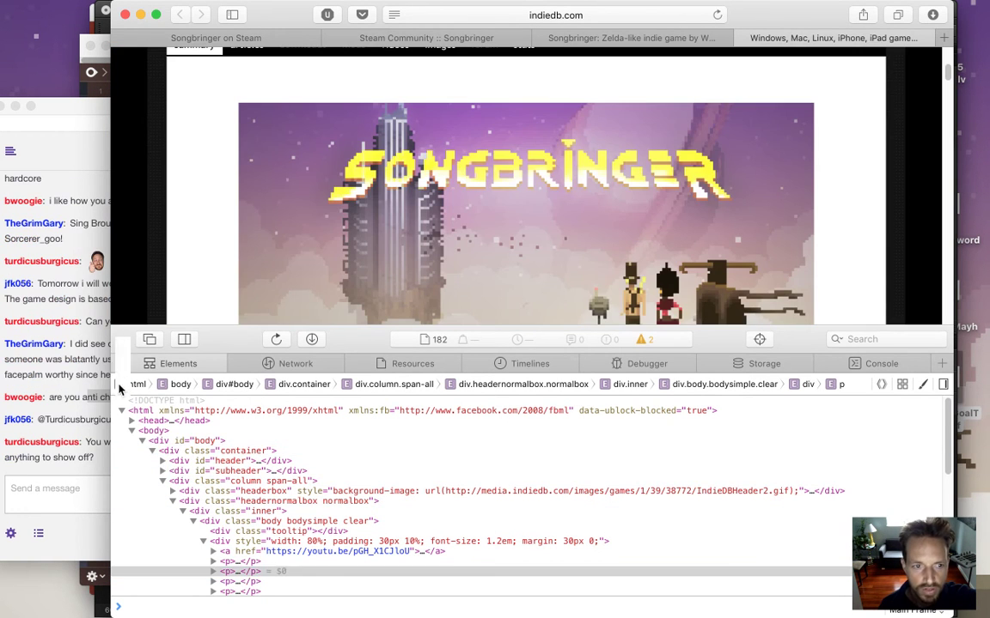
{"action": "left_click", "coordinate": [121, 342]}
Check the newest Twitch chat messages and review the IndieDB page's description, press quotes, trailer, screens, profile and articles.
{"action": "left_click", "coordinate": [83, 458]}
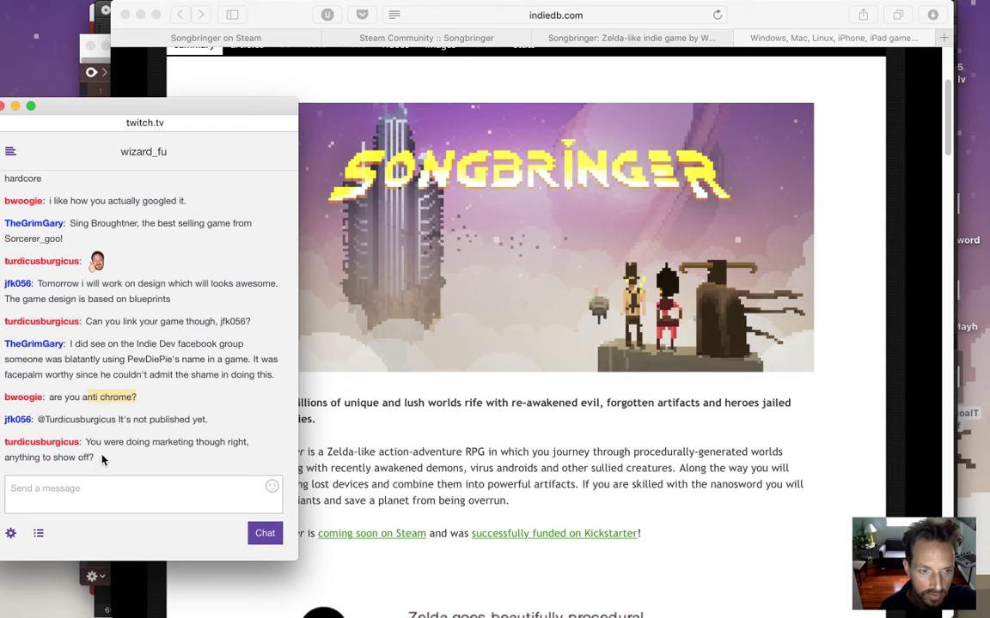
{"action": "left_click", "coordinate": [436, 450]}
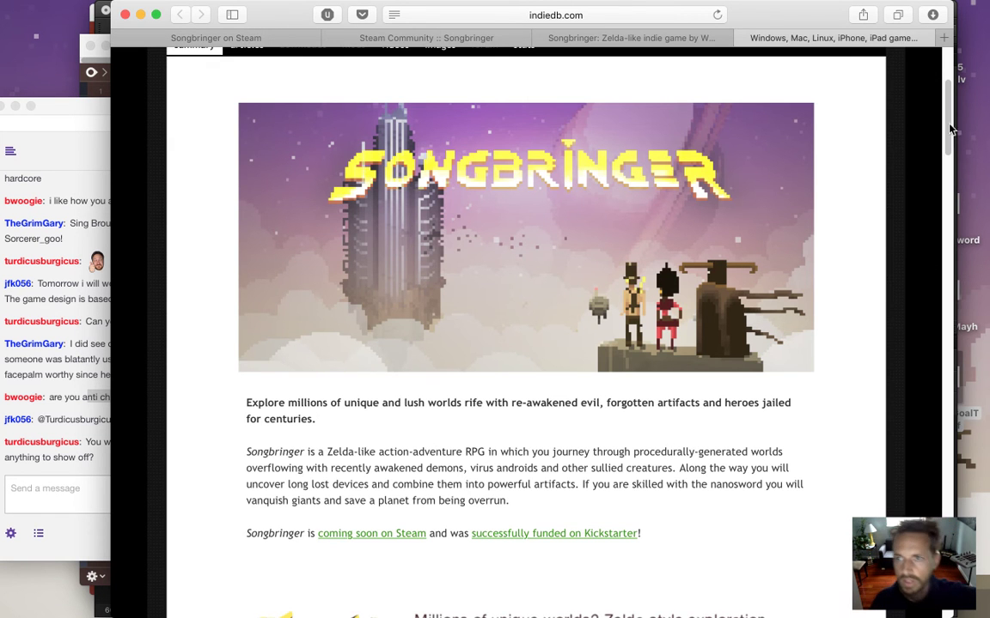
{"action": "scroll", "coordinate": [945, 157], "scroll_direction": "down", "scroll_amount": 5}
{"action": "scroll", "coordinate": [945, 157], "scroll_direction": "down", "scroll_amount": 6}
{"action": "scroll", "coordinate": [946, 160], "scroll_direction": "up", "scroll_amount": 5}
{"action": "scroll", "coordinate": [946, 162], "scroll_direction": "up", "scroll_amount": 2}
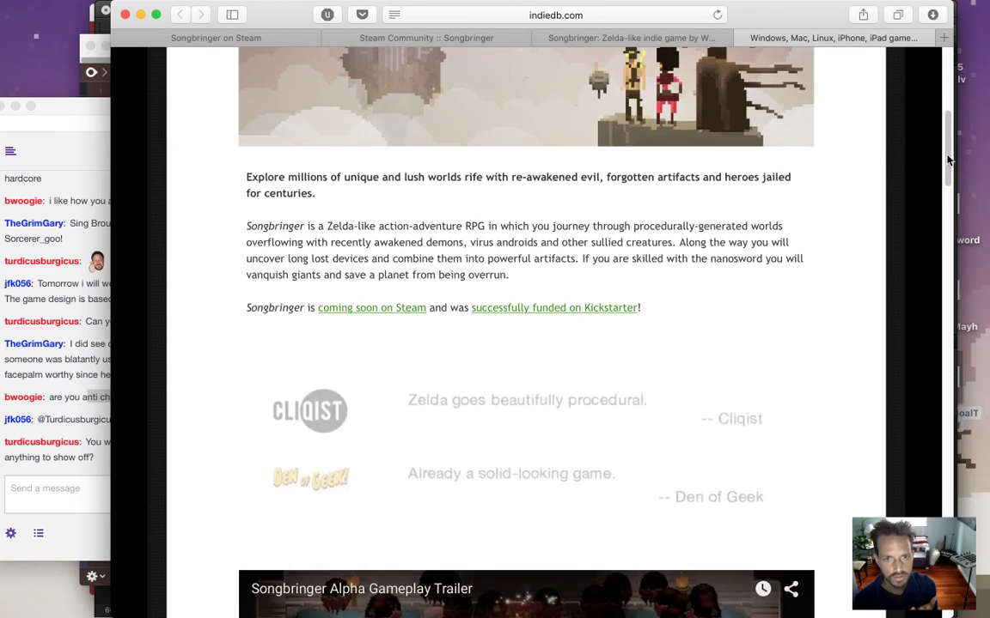
{"action": "scroll", "coordinate": [950, 158], "scroll_direction": "up", "scroll_amount": 6}
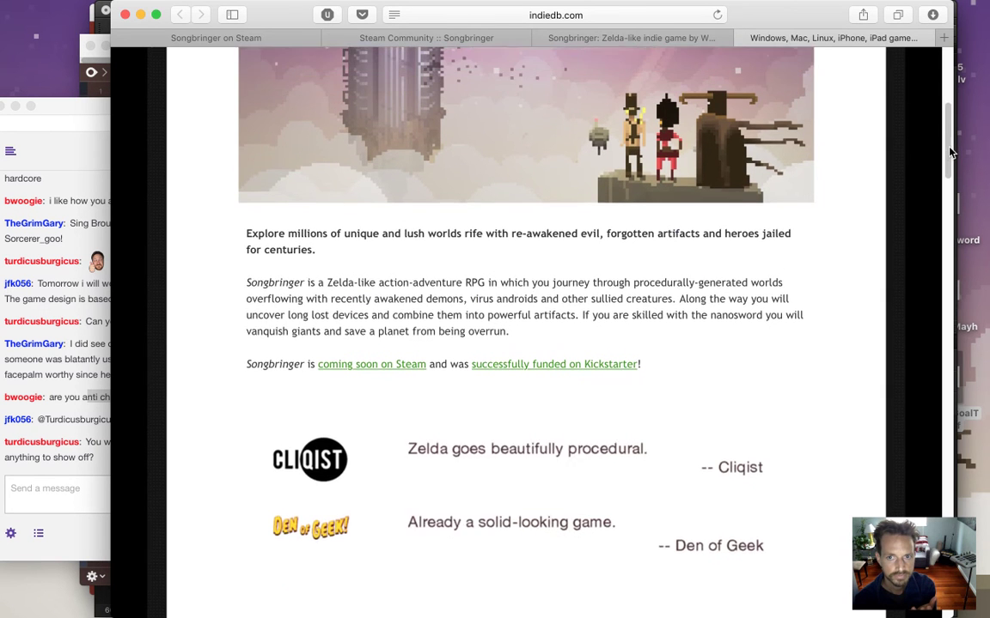
{"action": "scroll", "coordinate": [951, 125], "scroll_direction": "down", "scroll_amount": 12}
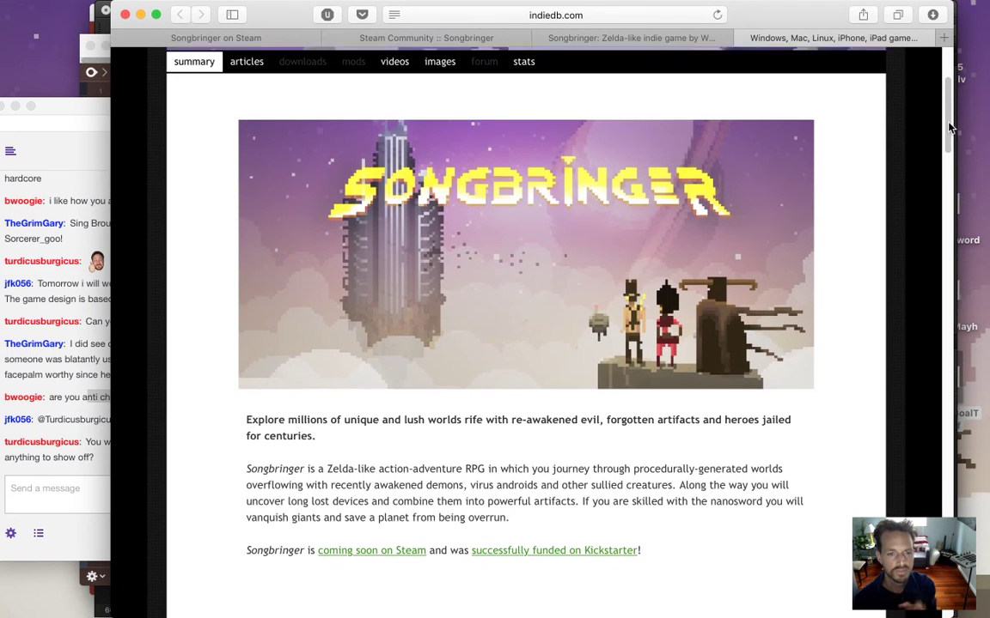
{"action": "scroll", "coordinate": [954, 151], "scroll_direction": "up", "scroll_amount": 7}
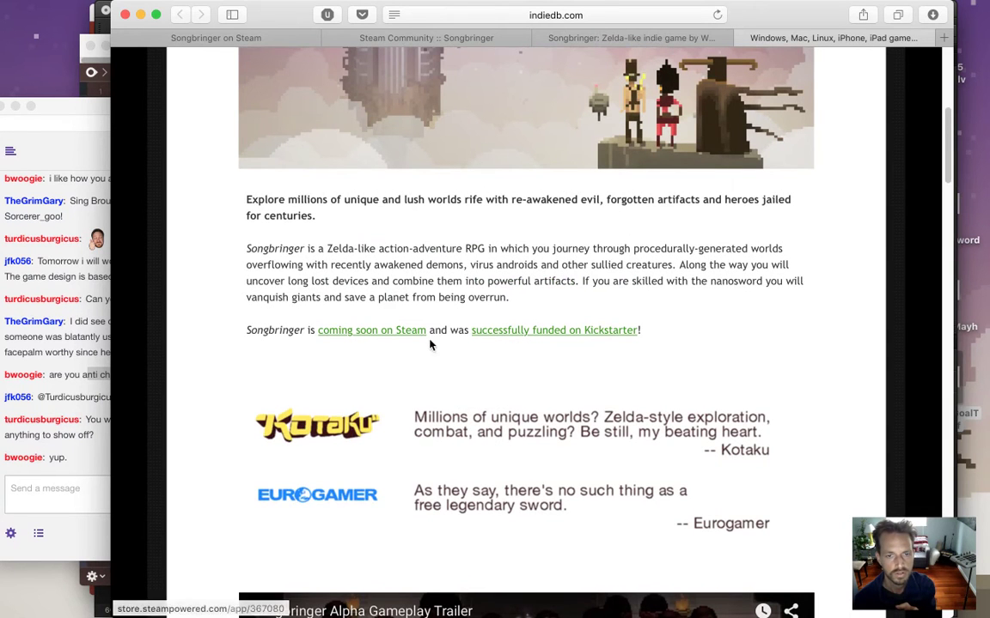
{"action": "scroll", "coordinate": [939, 178], "scroll_direction": "down", "scroll_amount": 10}
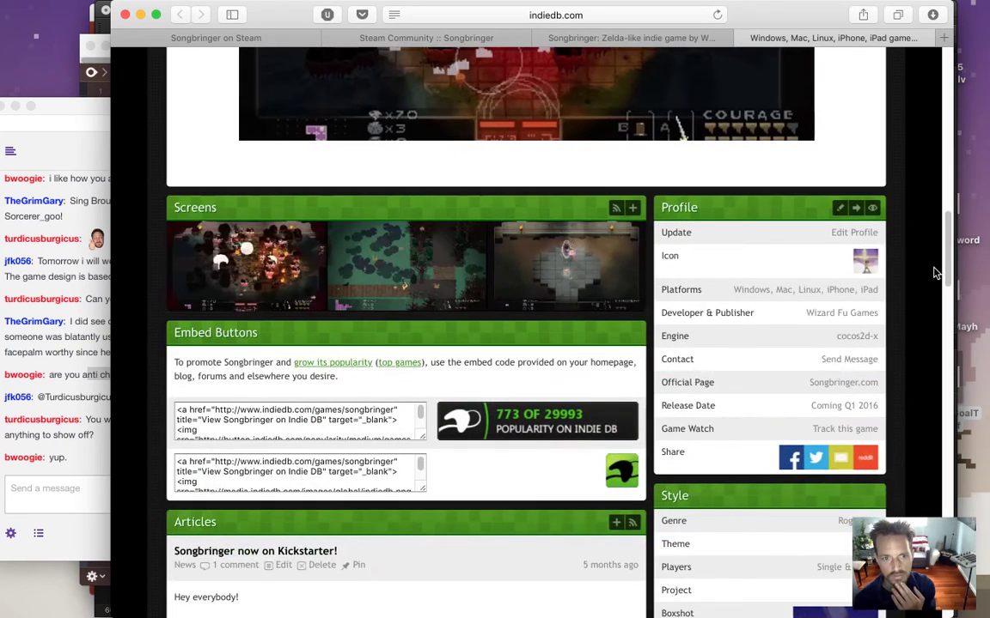
{"action": "left_click_drag", "start_coordinate": [936, 273], "coordinate": [937, 103]}
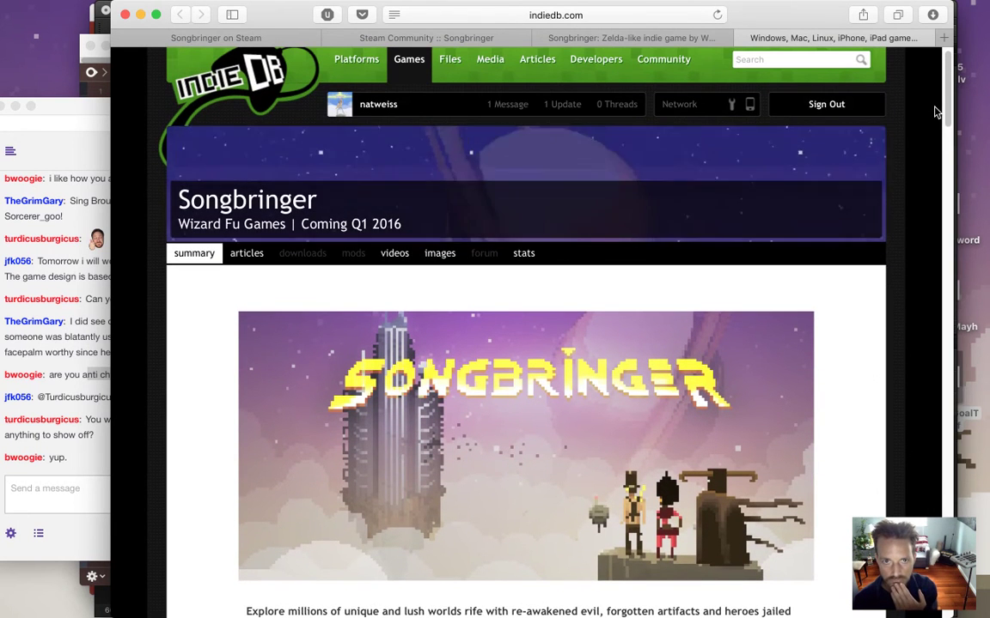
{"action": "left_click", "coordinate": [557, 15]}
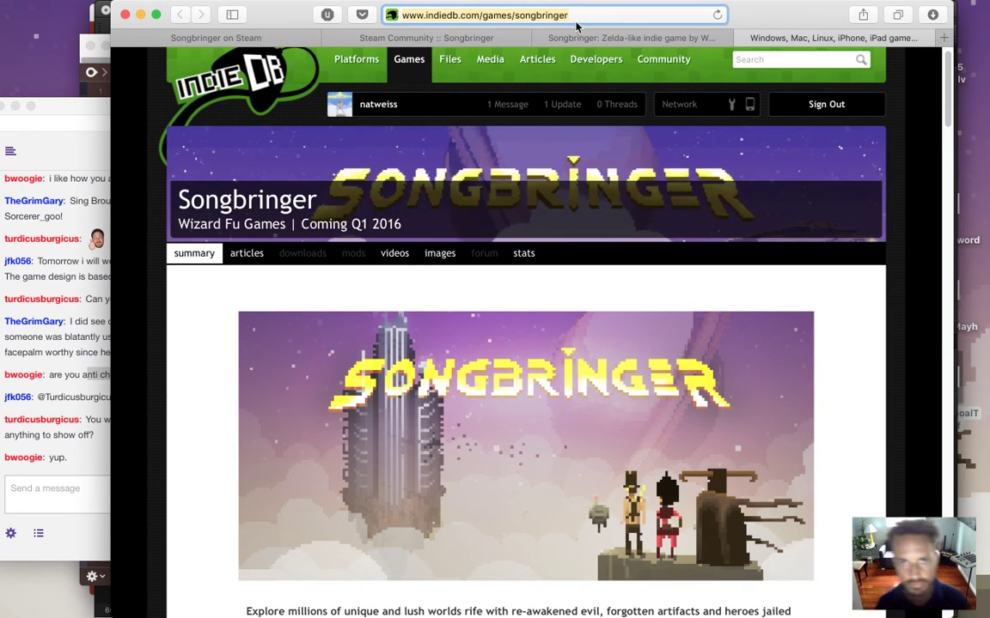
{"action": "key", "text": "super+t"}
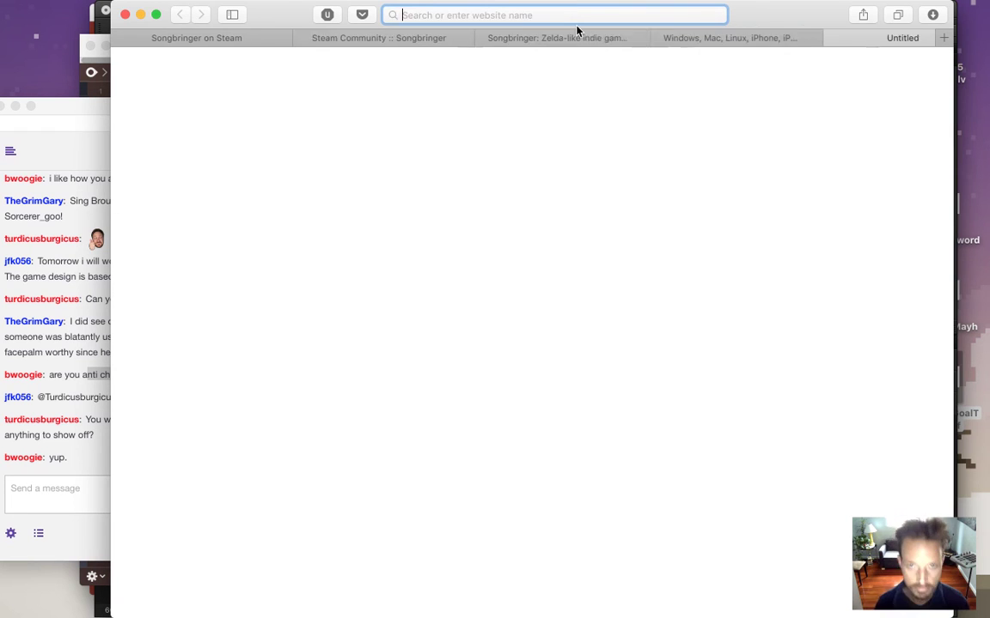
{"action": "key", "text": "super+v"}
{"action": "key", "text": "Return"}
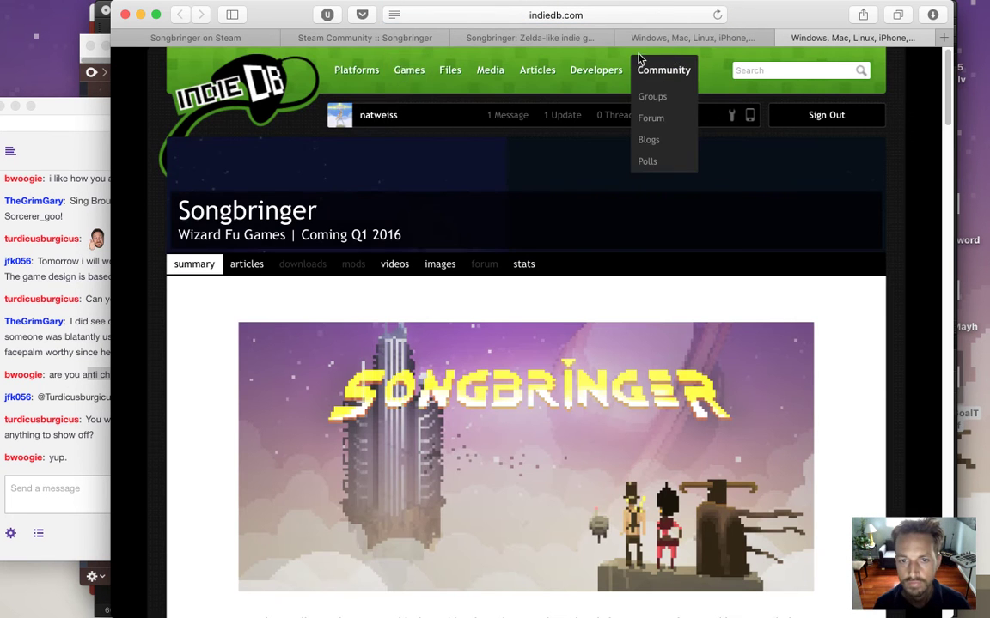
Open Songbringer's Edit Game page in the original IndieDB tab by changing its address, leaving the duplicate tab on the public page.
{"action": "left_click", "coordinate": [630, 34]}
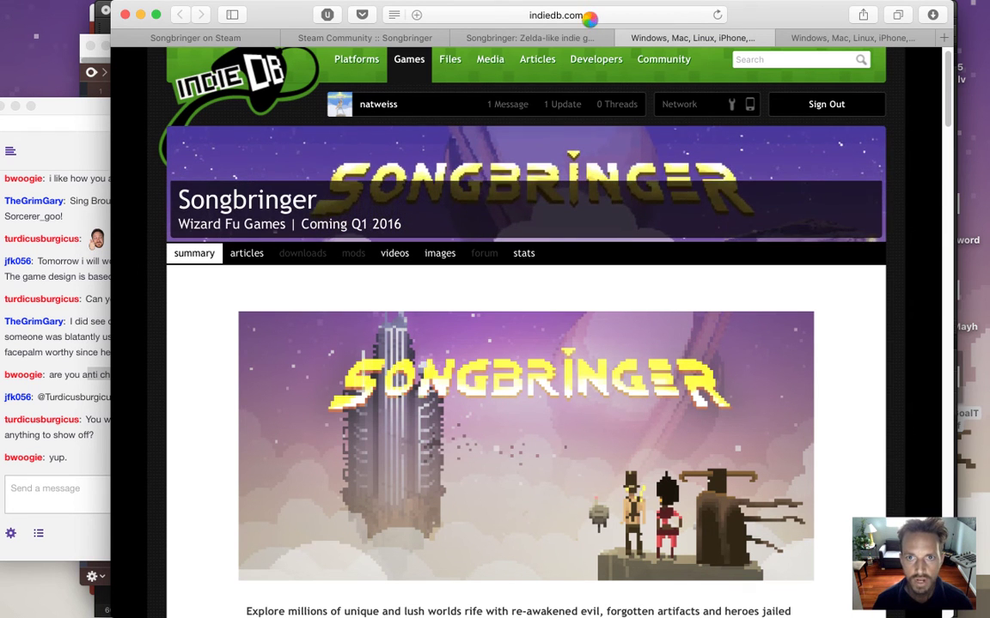
{"action": "left_click", "coordinate": [589, 16]}
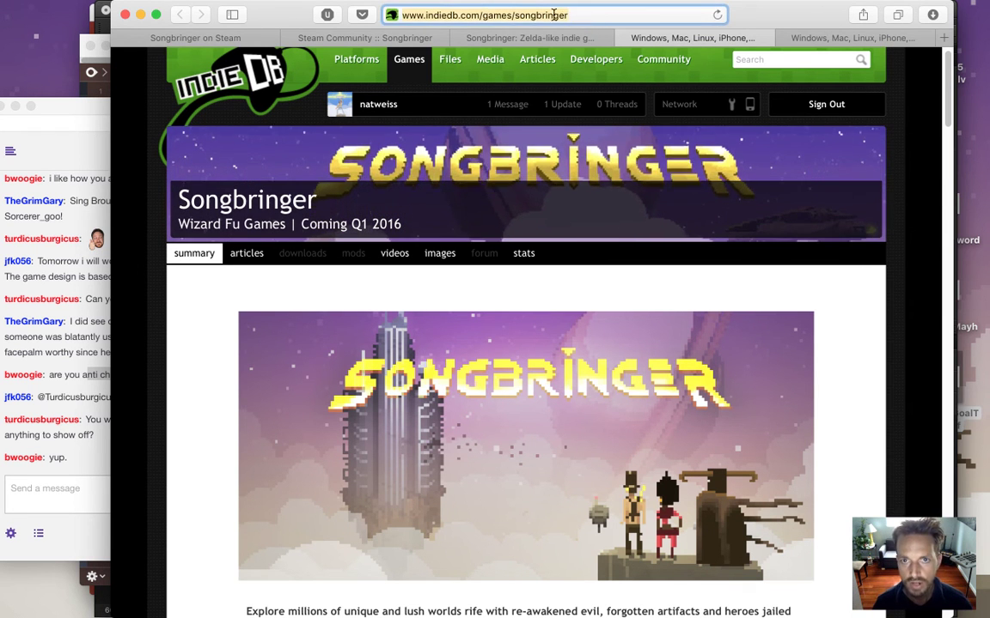
{"action": "key", "text": "super+a"}
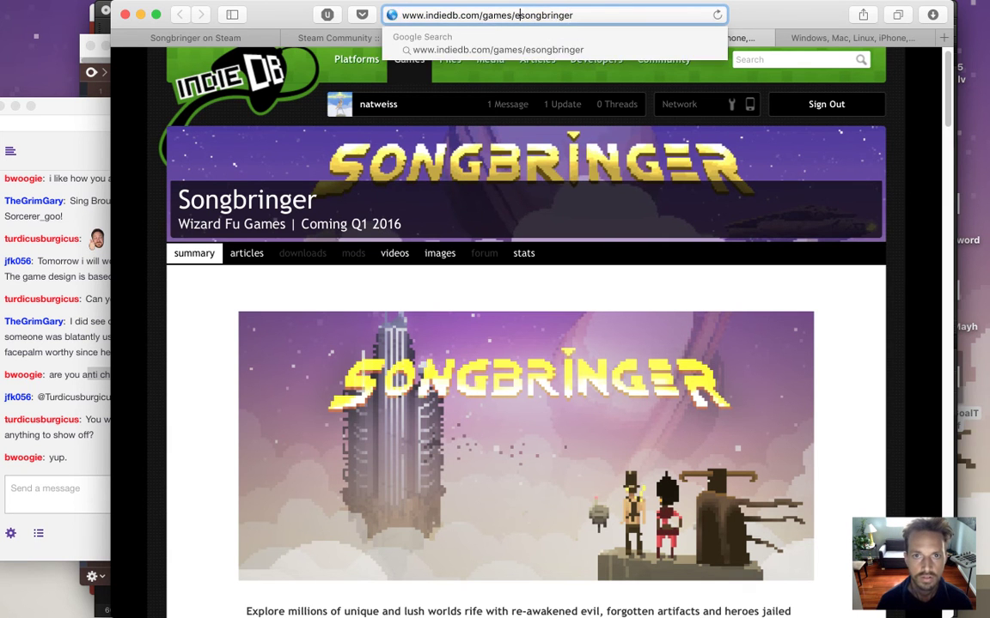
{"action": "type", "text": "itunesconnect.apple.com"}
{"action": "key", "text": "Return"}
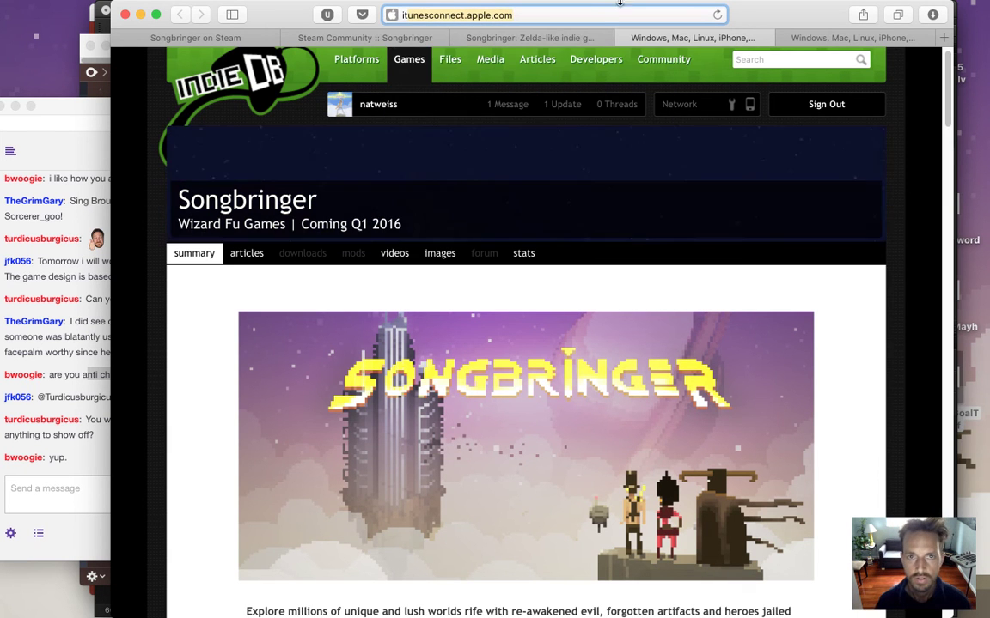
{"action": "left_click", "coordinate": [599, 13]}
{"action": "key", "text": "BackSpace"}
{"action": "key", "text": "super+v"}
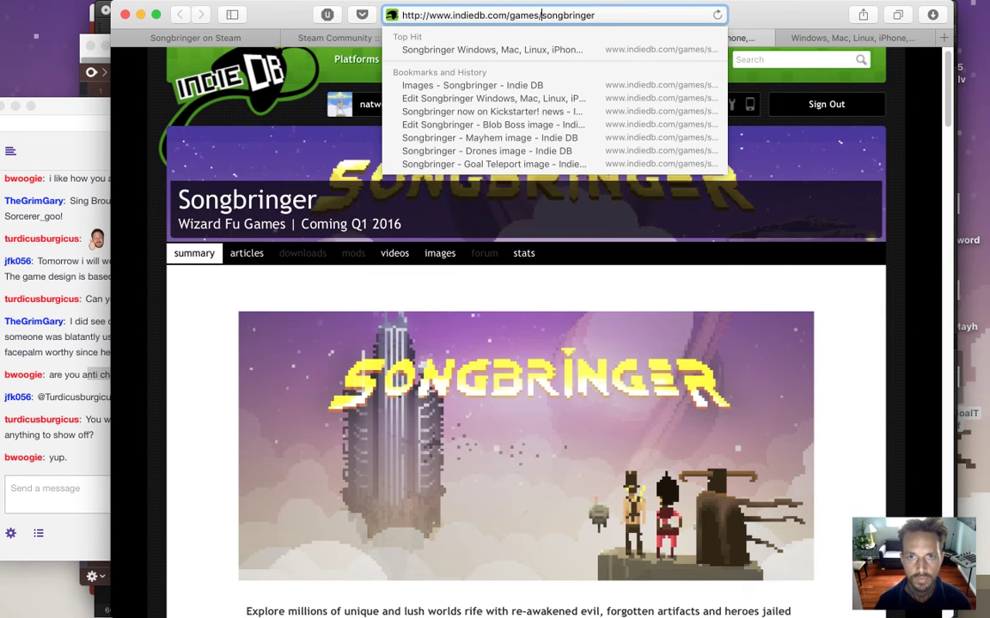
{"action": "key", "text": "Return"}
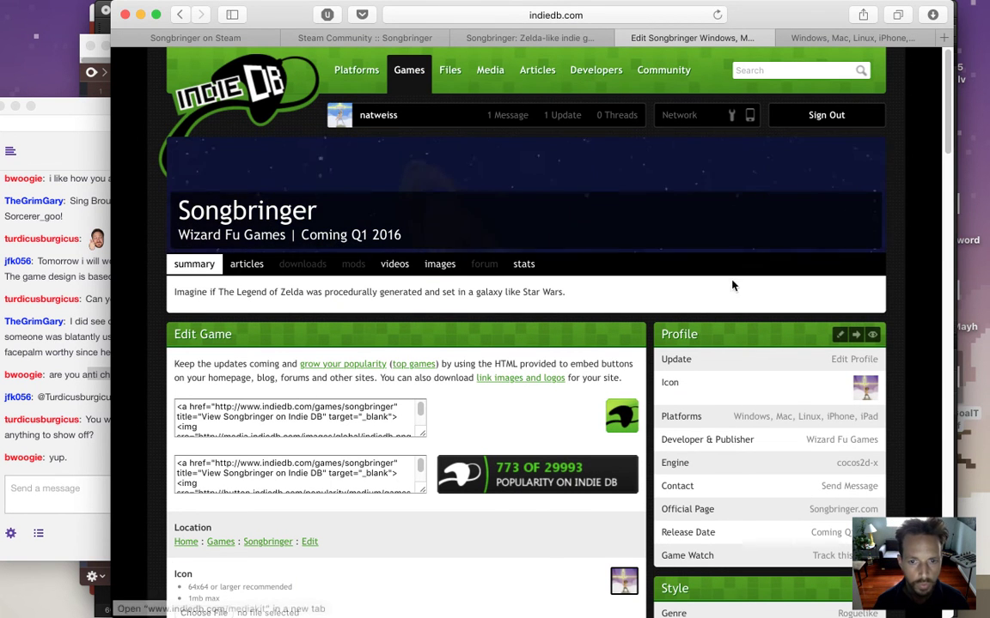
{"action": "left_click_drag", "start_coordinate": [944, 102], "coordinate": [941, 132]}
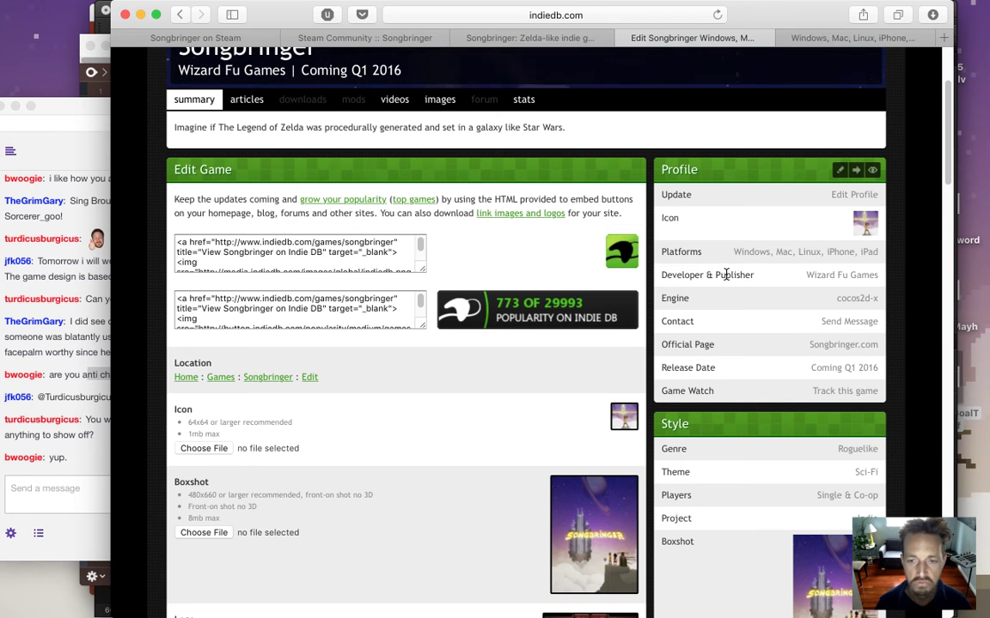
Review the options in the game's Genre list, from Action down to Puzzle, and close it without choosing another one.
{"action": "scroll", "coordinate": [948, 158], "scroll_direction": "down", "scroll_amount": 2}
{"action": "left_click_drag", "start_coordinate": [948, 158], "coordinate": [940, 280]}
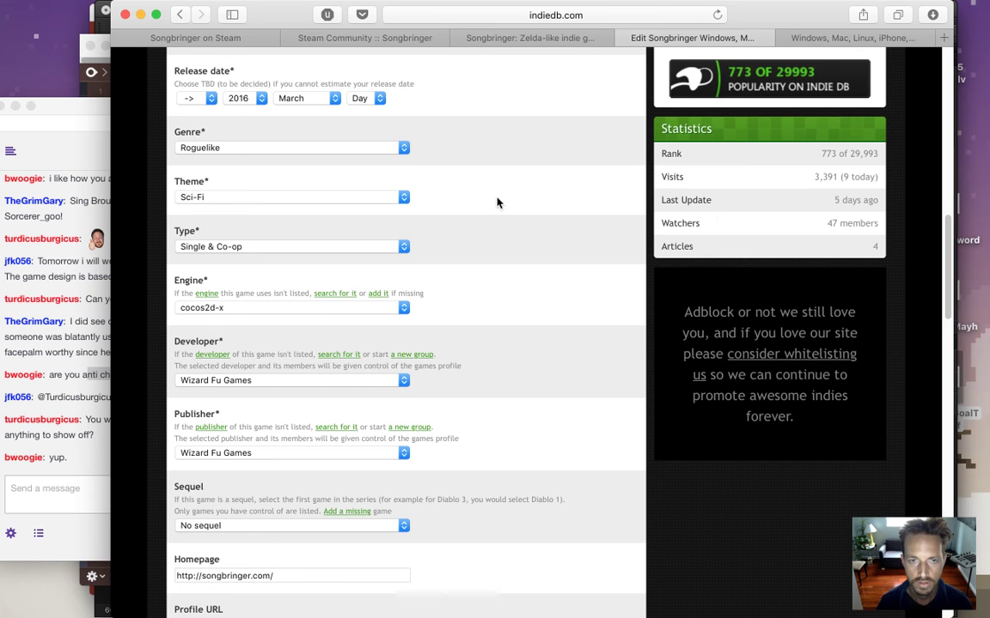
{"action": "left_click", "coordinate": [402, 148]}
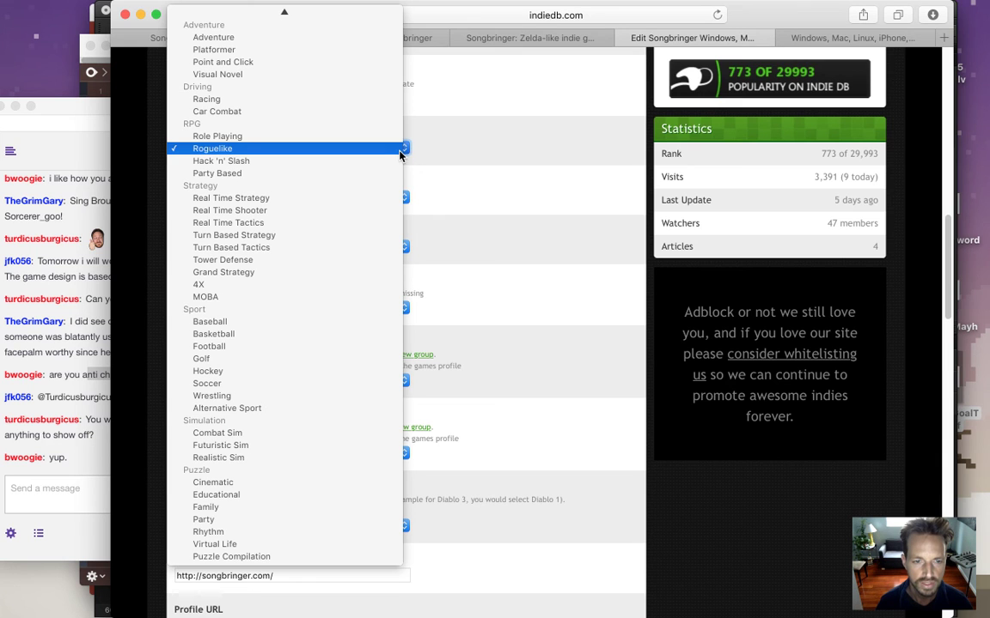
{"action": "mouse_move", "coordinate": [364, 11]}
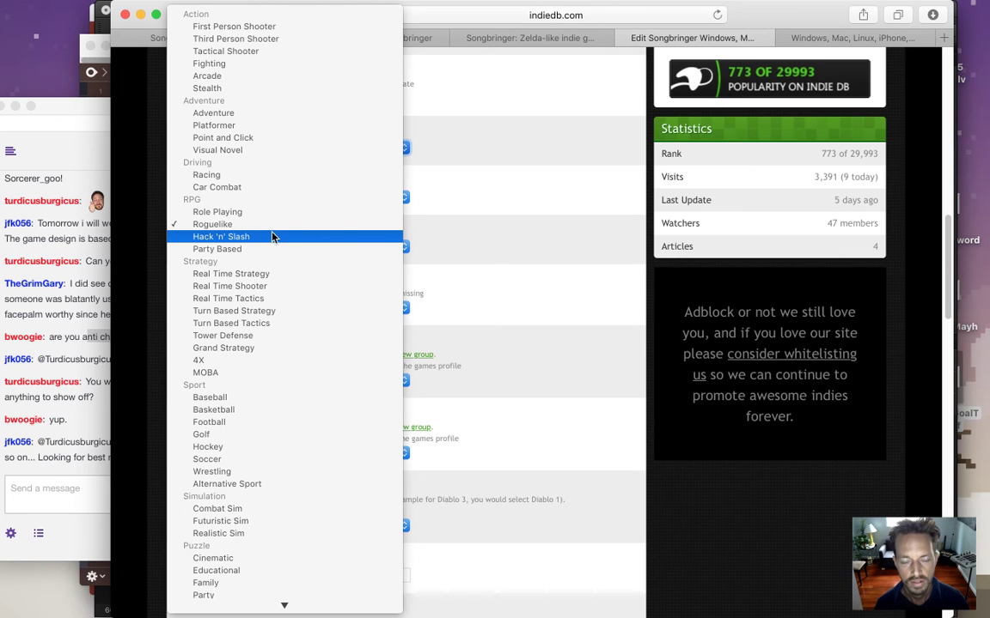
{"action": "left_click", "coordinate": [514, 337]}
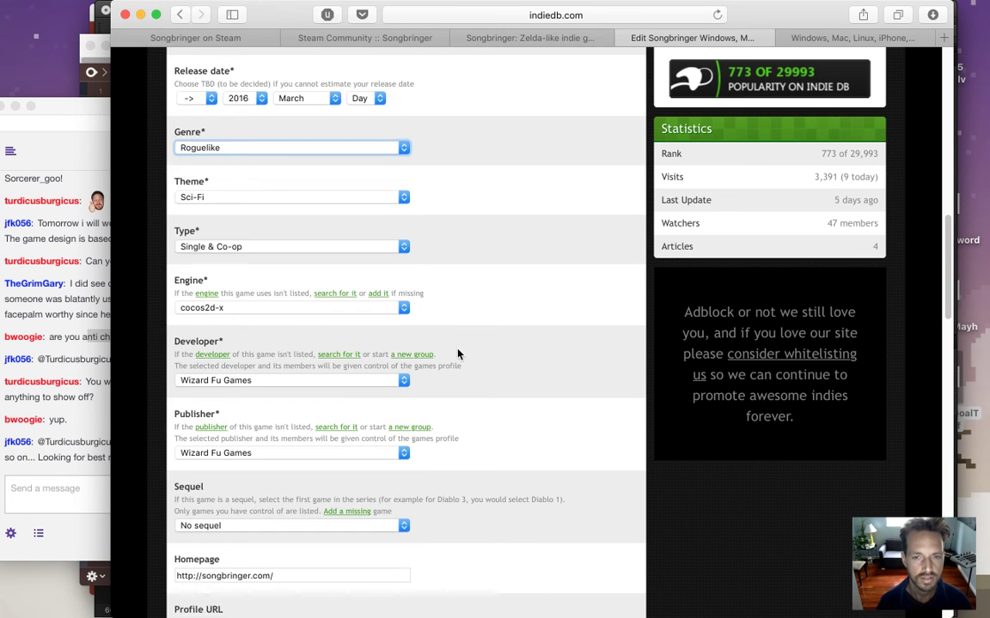
Read the newest Twitch chat messages about marketing strategies and choosing a genre, and return to the Edit Game page.
{"action": "left_click", "coordinate": [58, 481]}
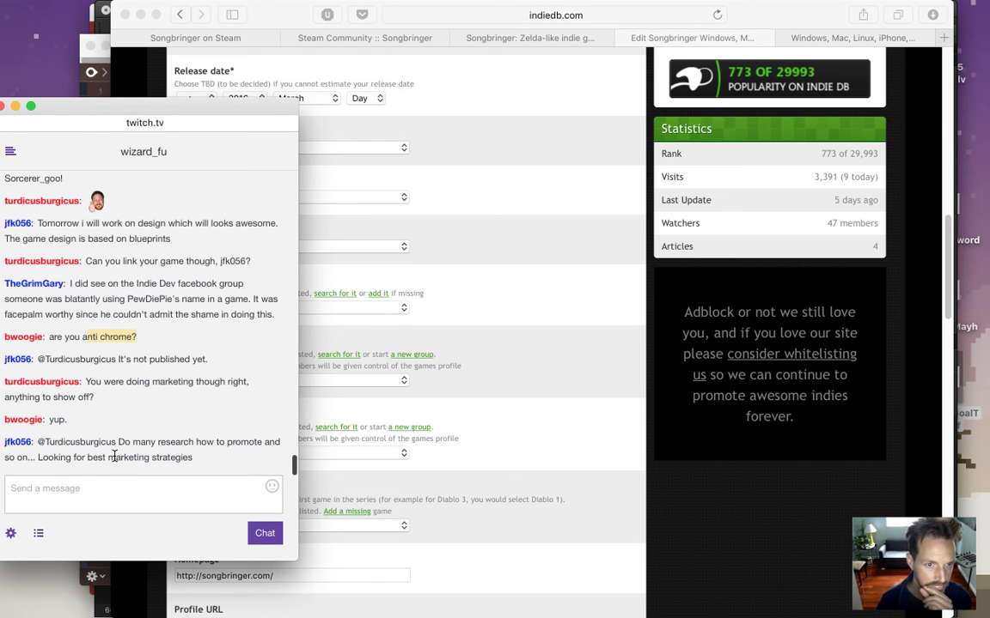
{"action": "left_click_drag", "start_coordinate": [116, 444], "coordinate": [193, 460]}
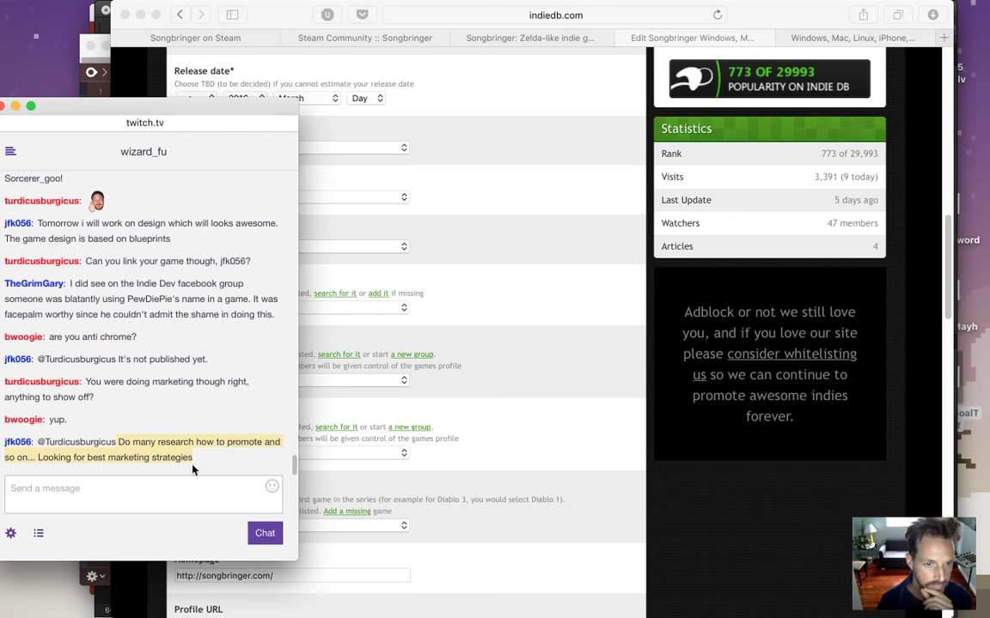
{"action": "left_click", "coordinate": [569, 437]}
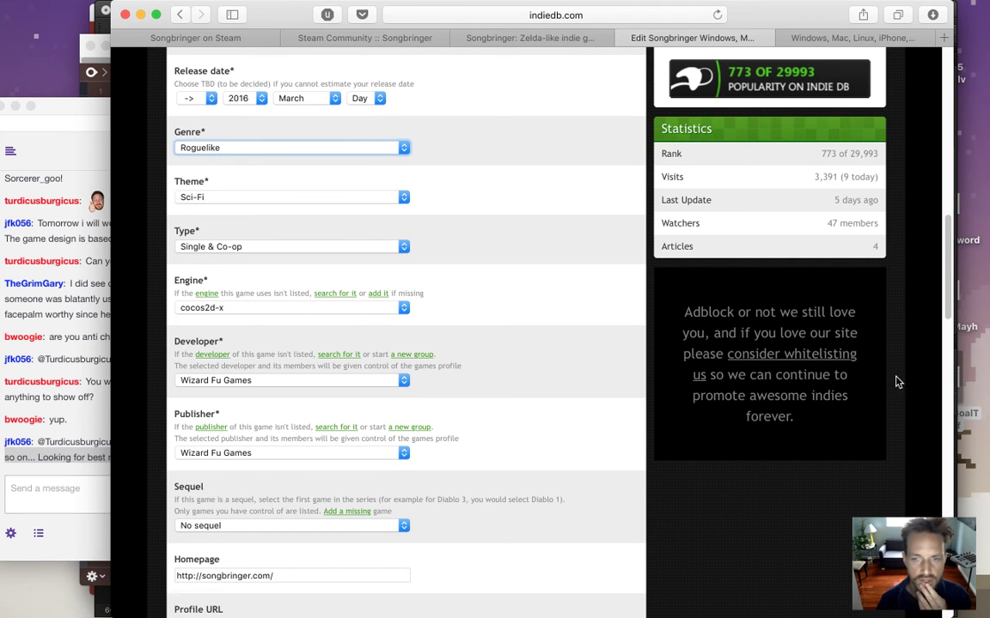
{"action": "scroll", "coordinate": [596, 406], "scroll_direction": "down", "scroll_amount": 5}
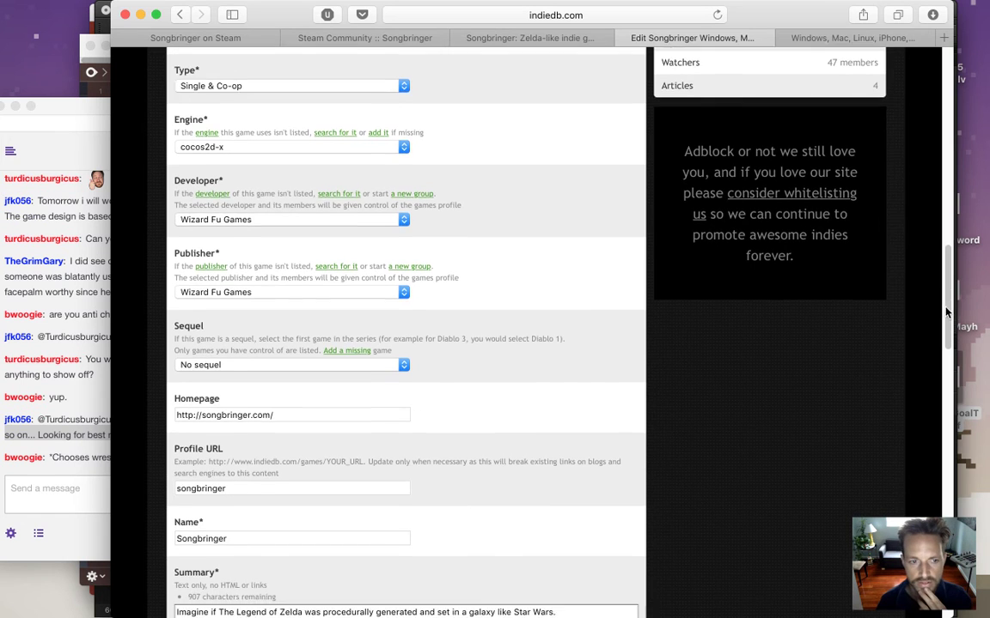
{"action": "left_click", "coordinate": [67, 475]}
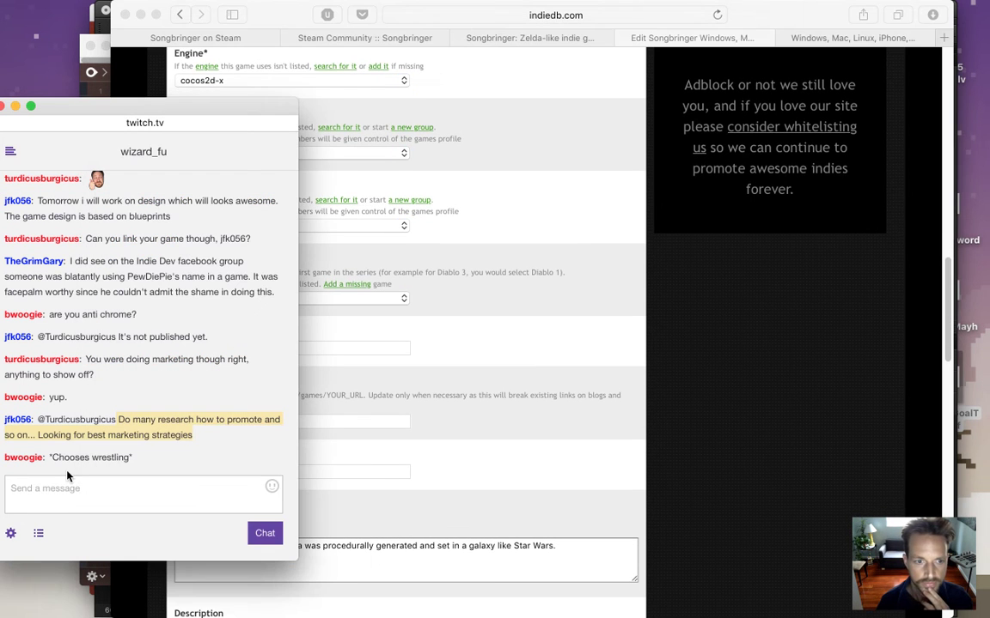
{"action": "left_click_drag", "start_coordinate": [69, 457], "coordinate": [533, 457]}
{"action": "left_click", "coordinate": [750, 420]}
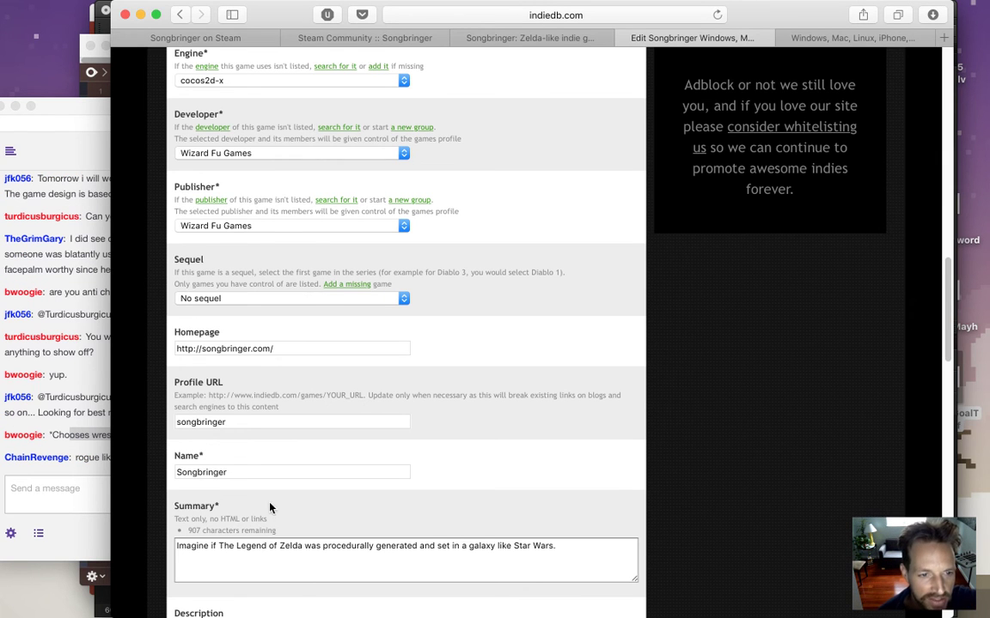
Read the viewer's Twitch chat question about whether roguelikes are turn-based.
{"action": "left_click", "coordinate": [94, 475]}
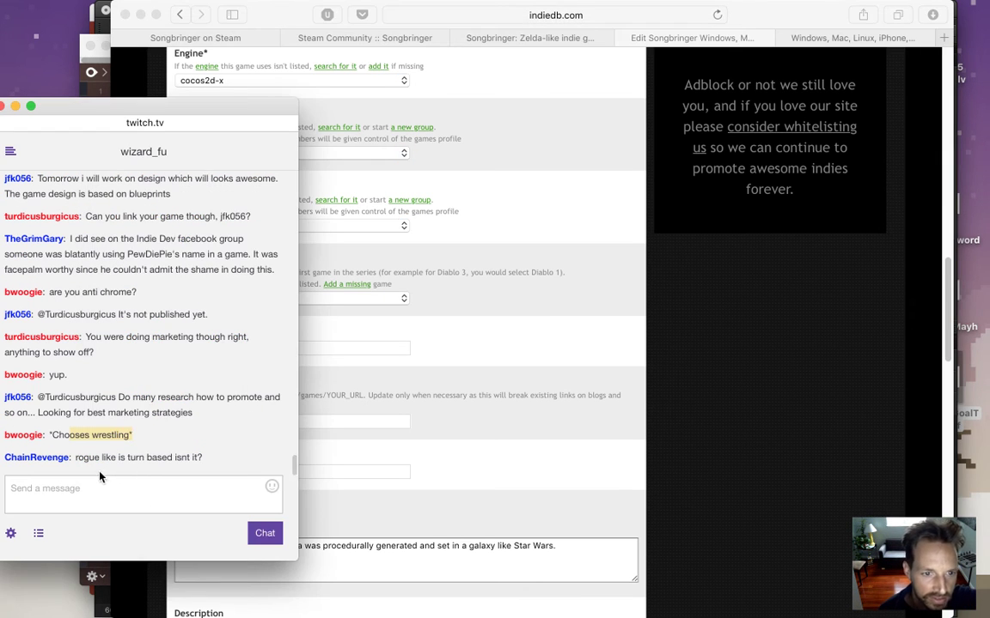
{"action": "left_click_drag", "start_coordinate": [94, 461], "coordinate": [164, 460]}
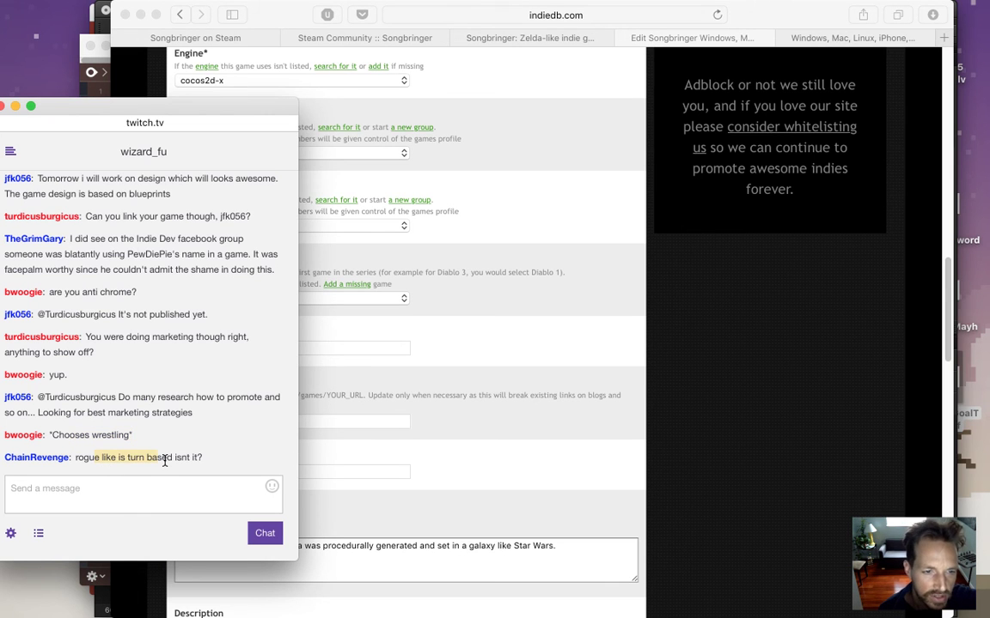
{"action": "left_click", "coordinate": [82, 453]}
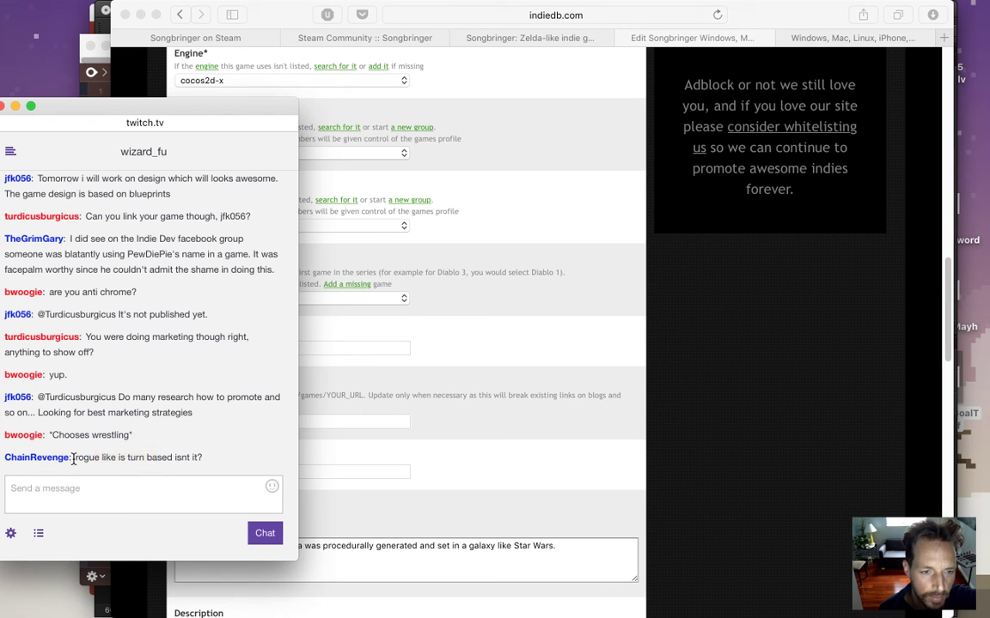
{"action": "left_click_drag", "start_coordinate": [75, 458], "coordinate": [119, 458]}
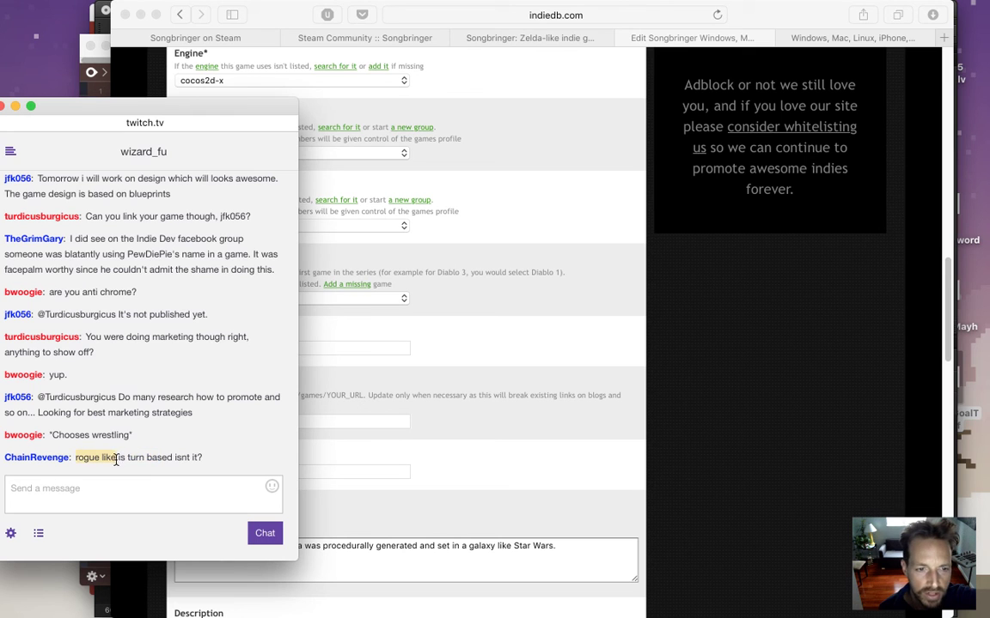
{"action": "left_click_drag", "start_coordinate": [139, 457], "coordinate": [162, 458]}
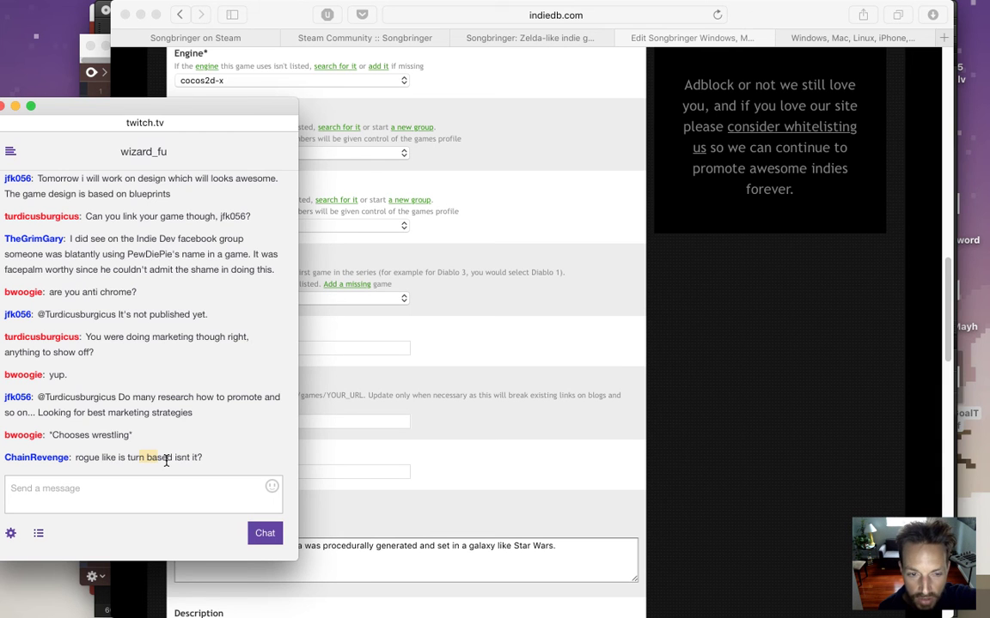
Change the game's Genre on the IndieDB edit form to Hack 'n' Slash.
{"action": "left_click", "coordinate": [516, 438]}
{"action": "scroll", "coordinate": [855, 305], "scroll_direction": "up", "scroll_amount": 10}
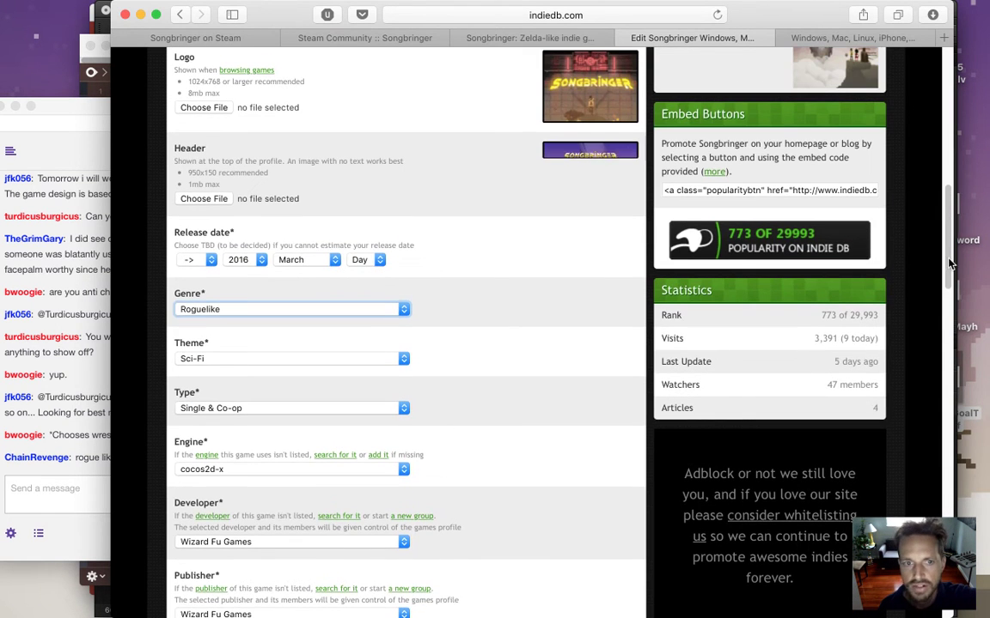
{"action": "left_click", "coordinate": [360, 309]}
{"action": "left_click", "coordinate": [349, 323]}
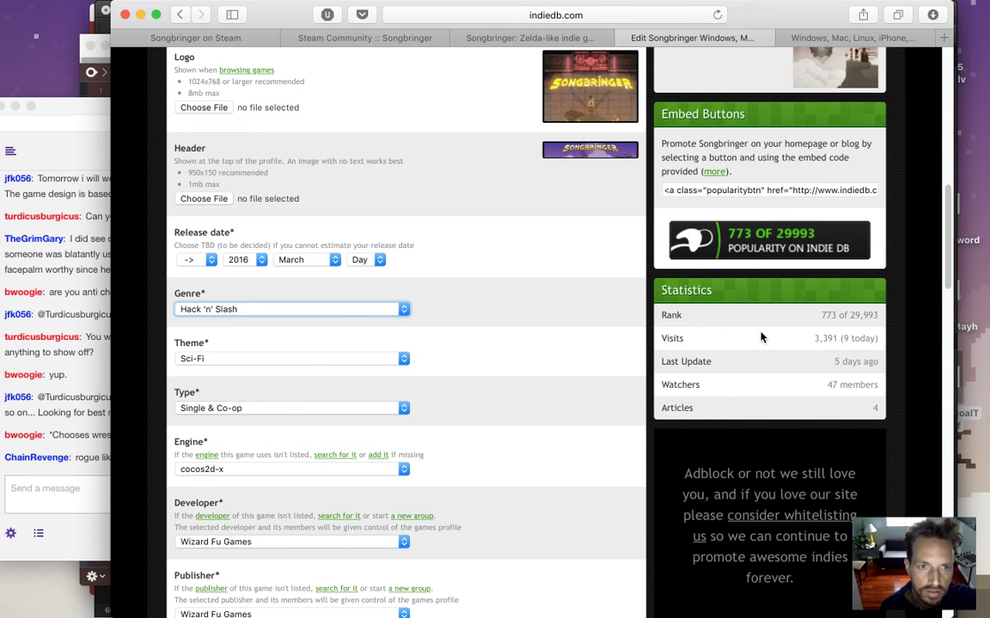
Check the bold "Explore millions of unique and lush worlds" tagline in the Description and open the description's source code.
{"action": "scroll", "coordinate": [944, 344], "scroll_direction": "down", "scroll_amount": 10}
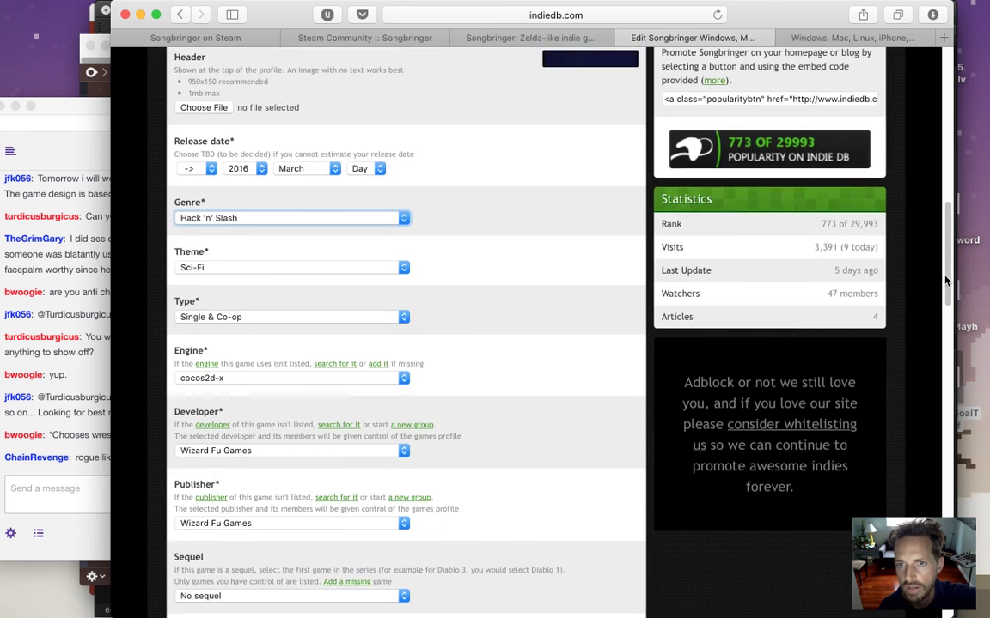
{"action": "left_click_drag", "start_coordinate": [945, 350], "coordinate": [941, 453]}
{"action": "left_click", "coordinate": [325, 293]}
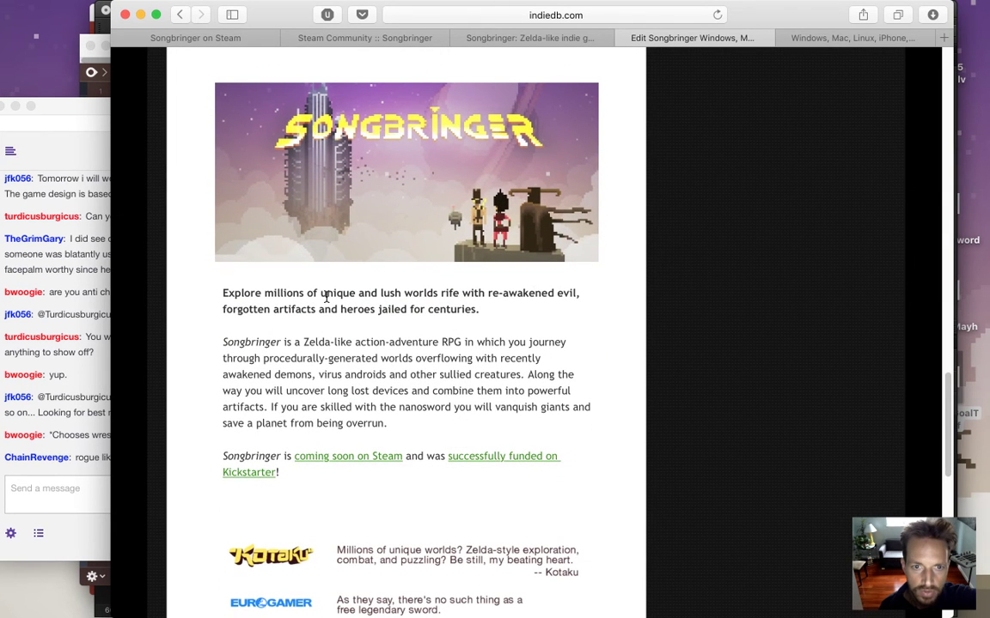
{"action": "left_click_drag", "start_coordinate": [222, 294], "coordinate": [492, 314]}
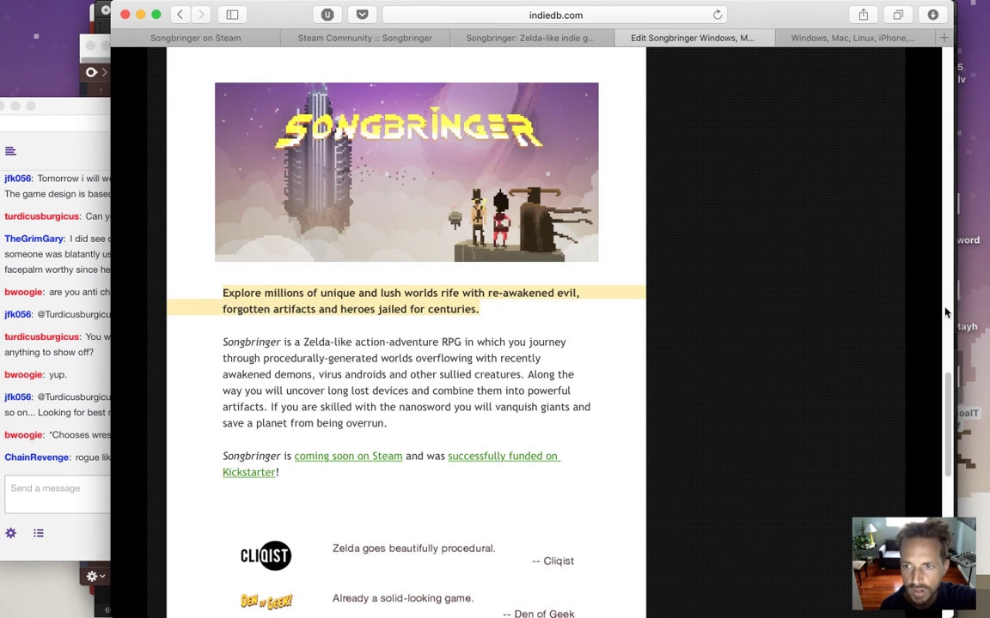
{"action": "left_click_drag", "start_coordinate": [949, 393], "coordinate": [949, 350]}
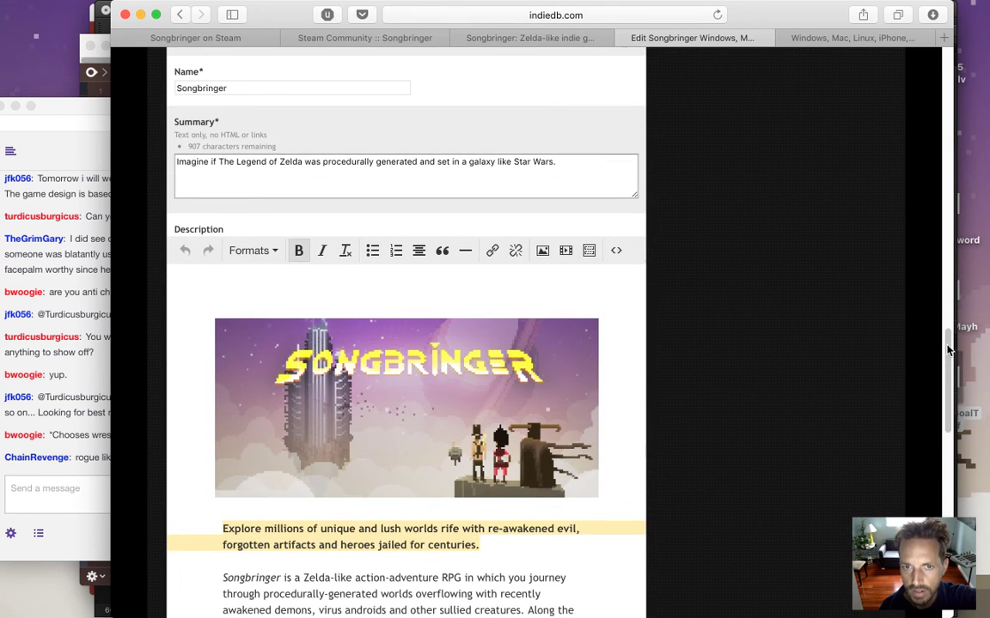
{"action": "left_click", "coordinate": [616, 249]}
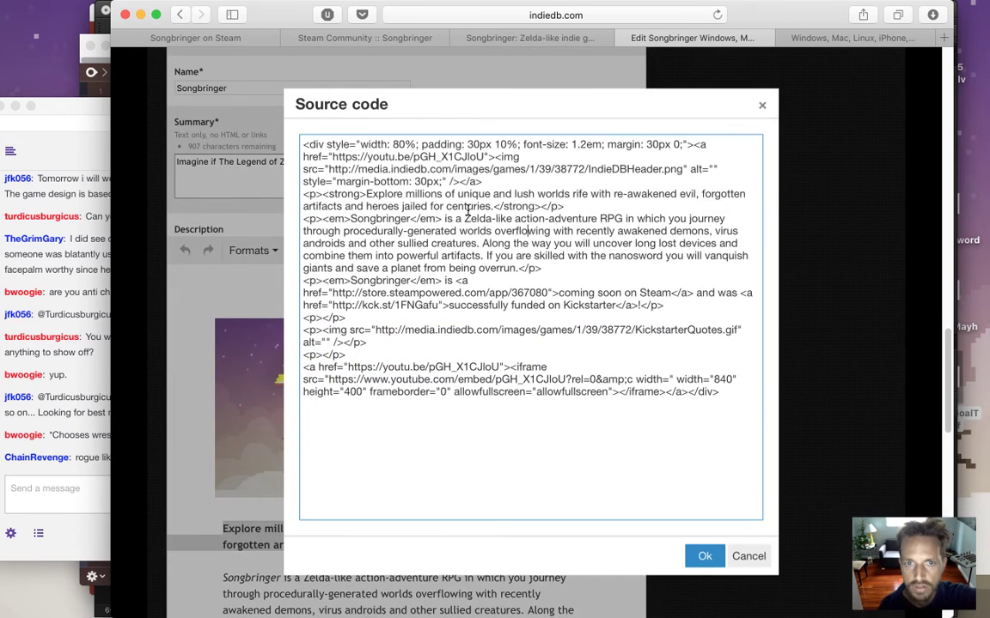
Replace the bold tagline in the source code with the "Explore 308 million procedurally-generated worlds" blurb from a recent TextMate document.
{"action": "left_click_drag", "start_coordinate": [365, 195], "coordinate": [495, 204]}
{"action": "key", "text": "super+Tab"}
{"action": "key", "text": "super+Tab"}
{"action": "key", "text": "super+Tab"}
{"action": "key", "text": "super+Tab"}
{"action": "key", "text": "super+Tab"}
{"action": "key", "text": "super+Tab"}
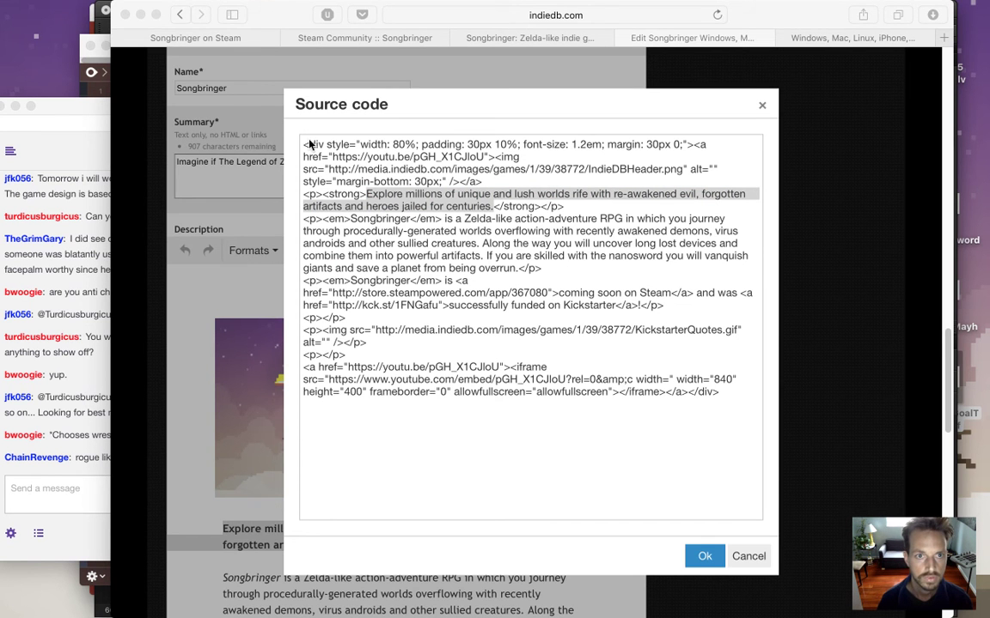
{"action": "left_click", "coordinate": [114, 9]}
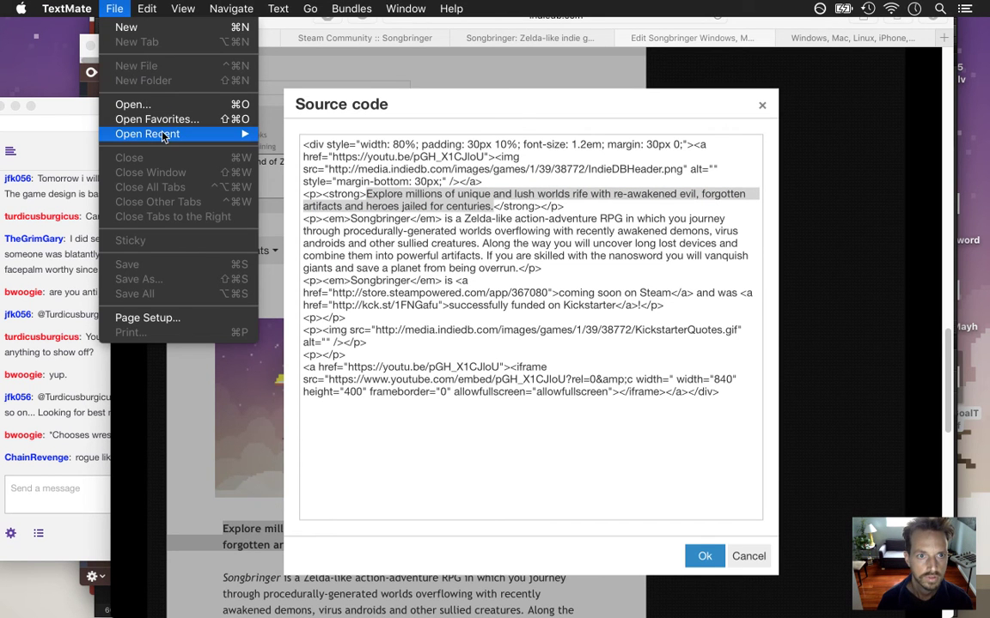
{"action": "mouse_move", "coordinate": [163, 135]}
{"action": "left_click", "coordinate": [328, 163]}
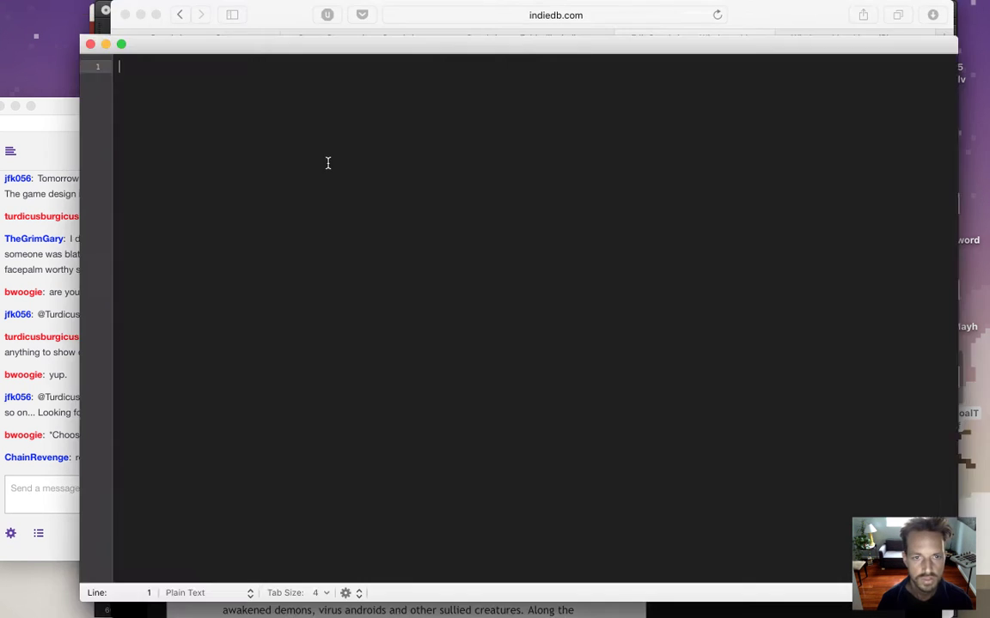
{"action": "key", "text": "super+Tab"}
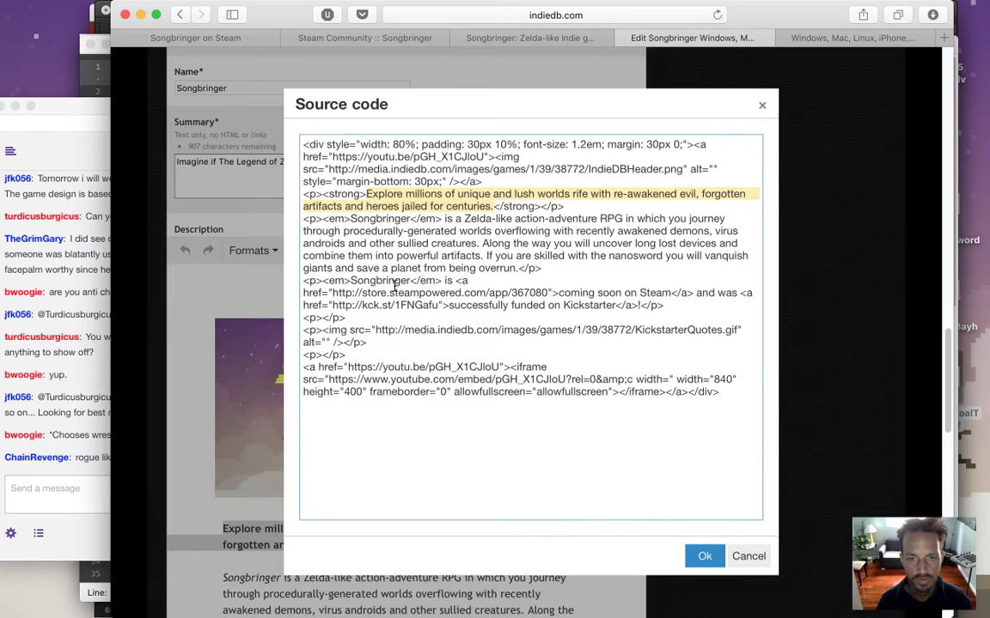
{"action": "type", "text": "Explore 308 million procedurally-generated worlds. Awaken and face dormant evil. Uncover lost technology and create powerful artifacts. Those skilled with the nanosword will crush giants and check galactic war."}
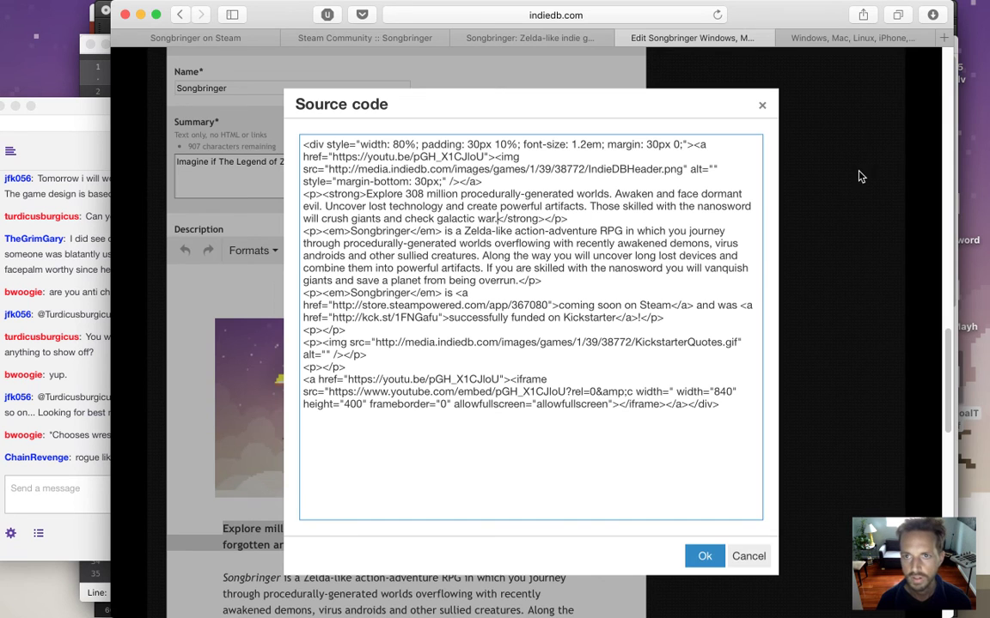
Open wizardfu.com/press in a new tab, highlight the press kit's Description paragraph, and return to the IndieDB source code.
{"action": "left_click", "coordinate": [855, 40]}
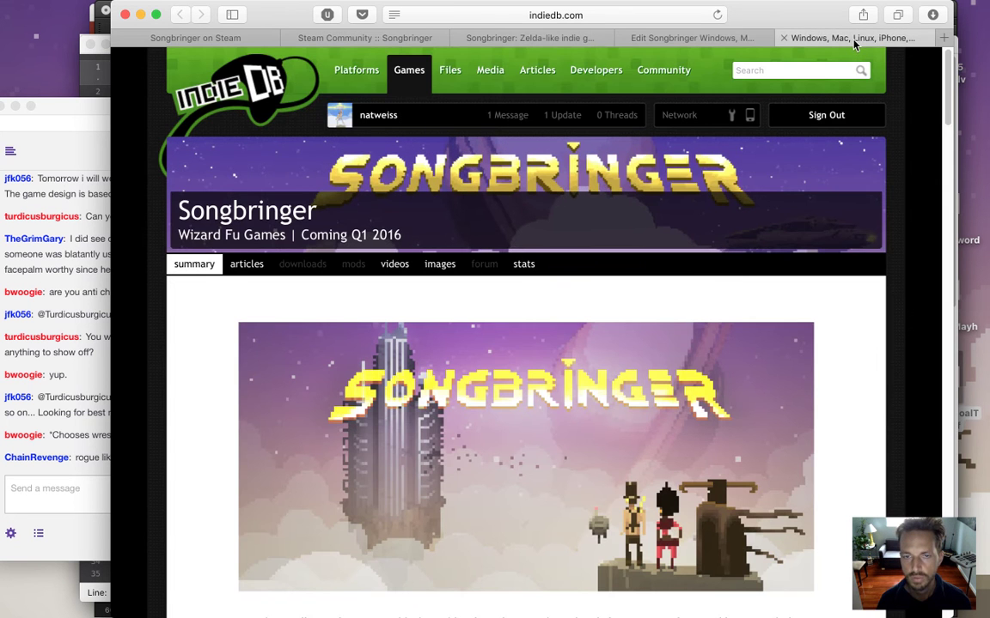
{"action": "key", "text": "super+t"}
{"action": "type", "text": "wizardfu.com/press"}
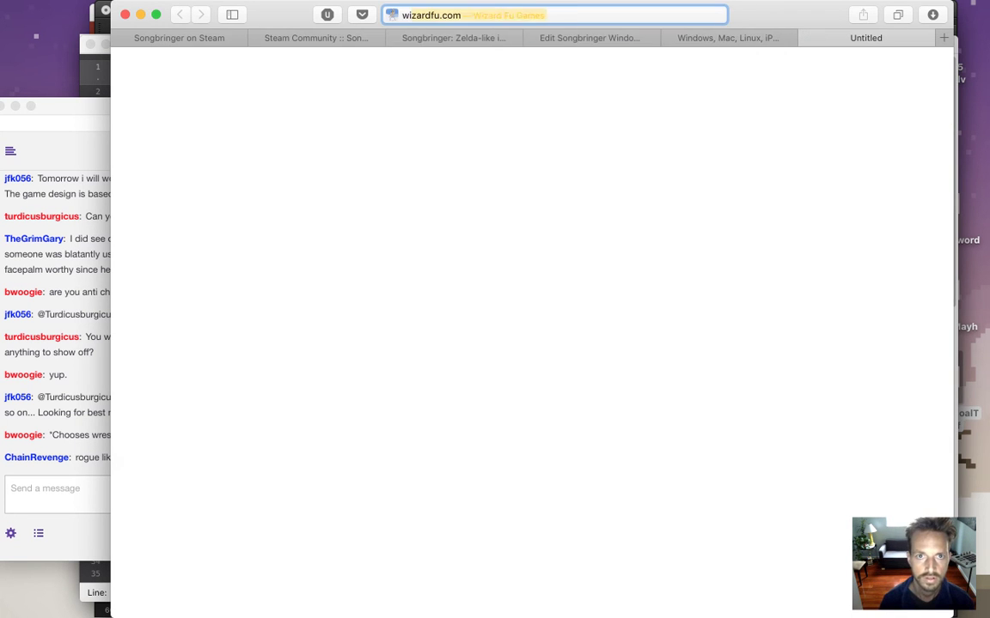
{"action": "key", "text": "Return"}
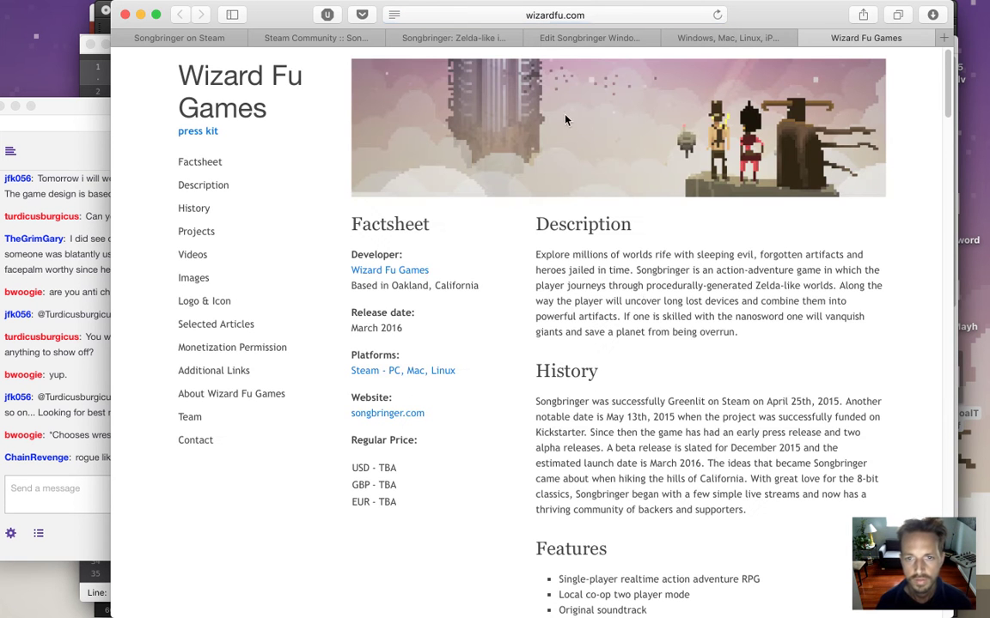
{"action": "left_click_drag", "start_coordinate": [534, 255], "coordinate": [741, 333]}
{"action": "left_click", "coordinate": [559, 37]}
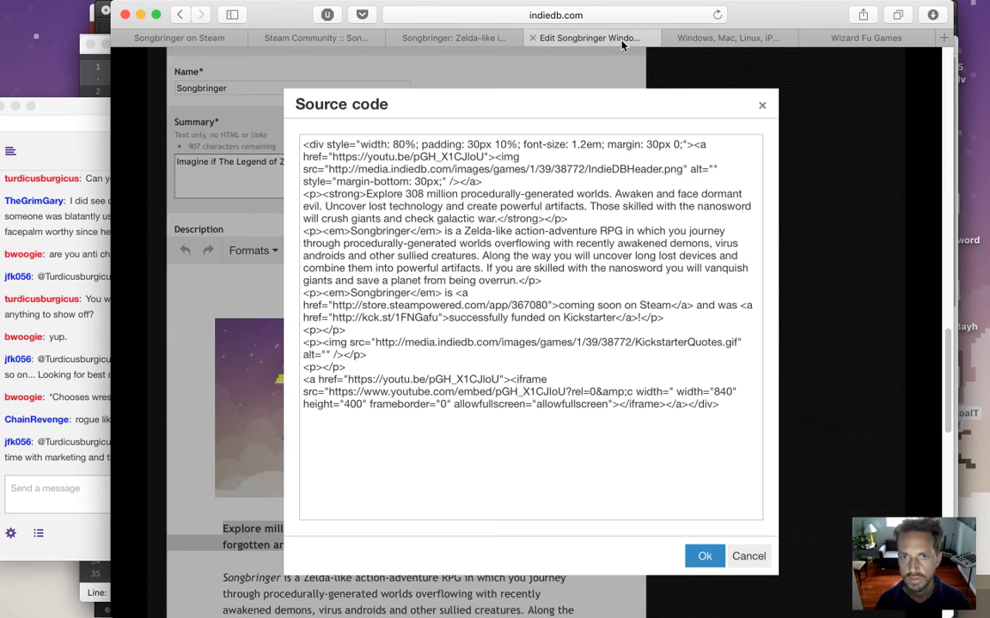
Read the newest Twitch chat message about past marketing effort and return to the description's source code.
{"action": "left_click", "coordinate": [85, 431]}
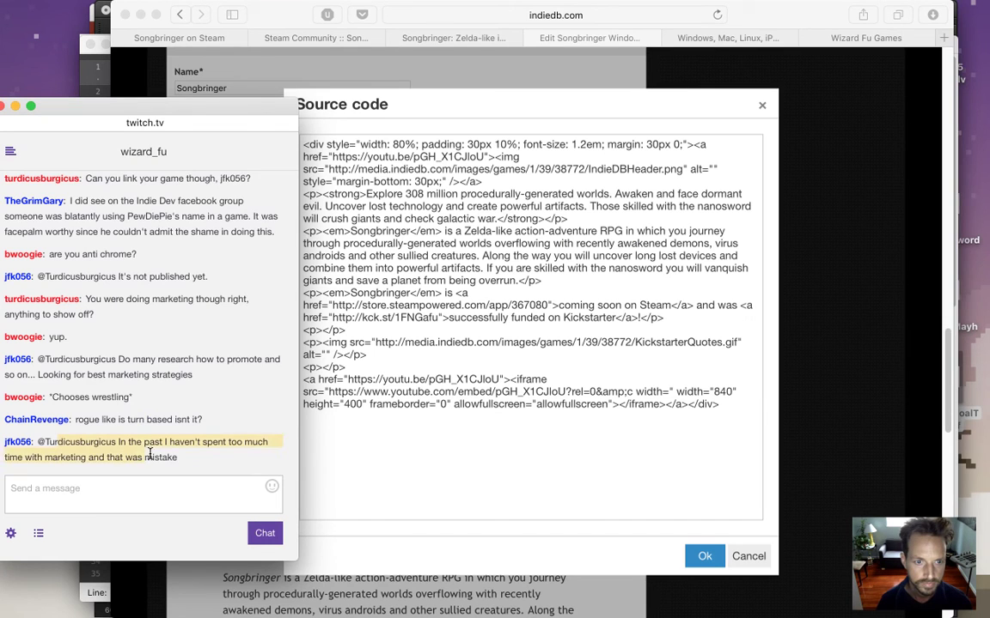
{"action": "left_click_drag", "start_coordinate": [179, 460], "coordinate": [343, 408]}
{"action": "left_click", "coordinate": [356, 377]}
{"action": "left_click", "coordinate": [355, 372]}
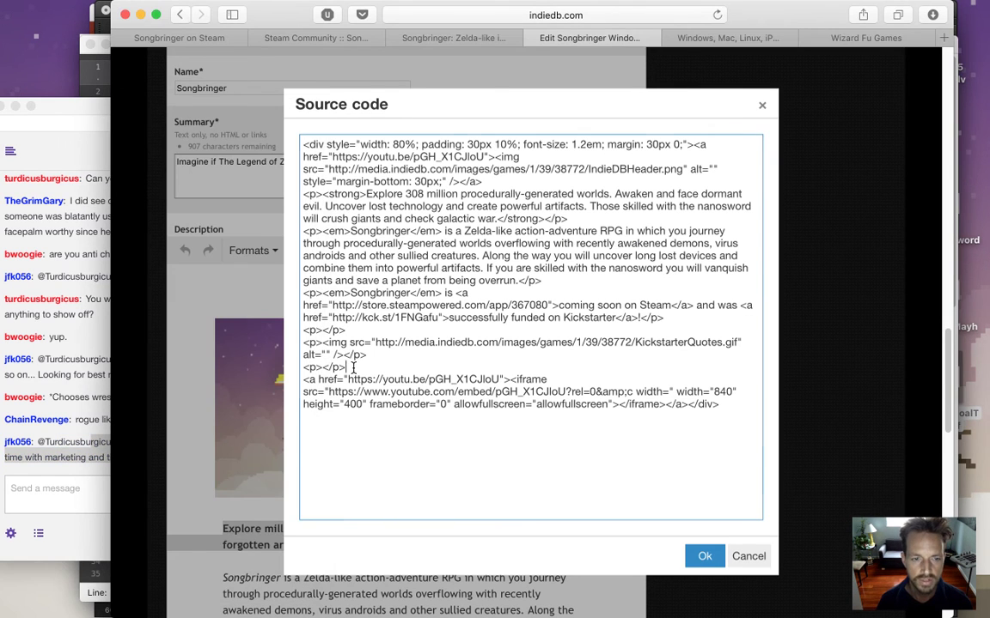
Insert the press kit description, starting "Explore millions of worlds rife with sleeping evil", above the "Explore 308 million" blurb inside the strong tag.
{"action": "double_click", "coordinate": [369, 195]}
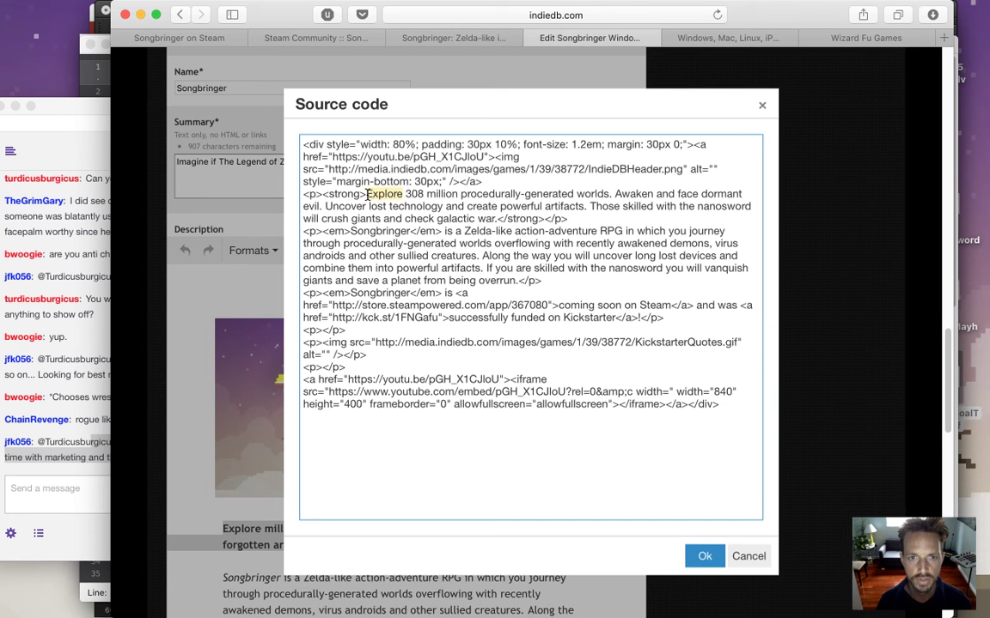
{"action": "left_click", "coordinate": [368, 195]}
{"action": "key", "text": "Return"}
{"action": "key", "text": "Return"}
{"action": "key", "text": "Return"}
{"action": "key", "text": "Up"}
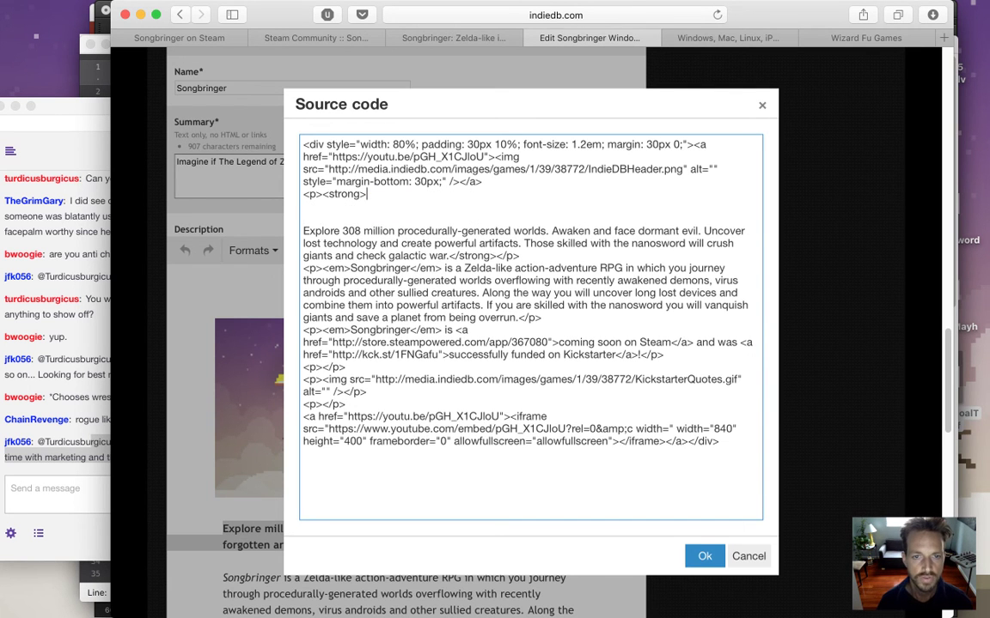
{"action": "type", "text": "Explore millions of worlds rife with sleeping evil, forgotten artifacts and heroes jailed in time. Songbringer is an action-adventure game in which the player journeys through procedurally-generated Zelda-like worlds. Along the way the player will uncover long lost devices and combine them into powerful artifacts. If one is skilled with the nanosword they will vanquish giants and save a planet from being overrun."}
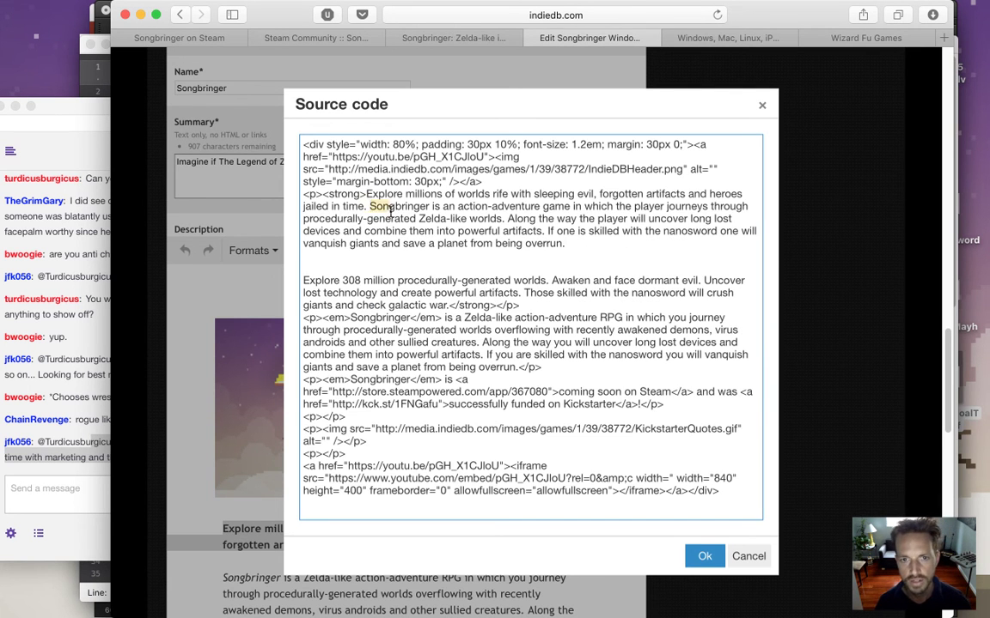
Move the text from "Songbringer is an action-adventure game" to "being overrun." to the start of the paragraph following the bold tagline.
{"action": "left_click_drag", "start_coordinate": [371, 206], "coordinate": [573, 240]}
{"action": "key", "text": "super+c"}
{"action": "key", "text": "BackSpace"}
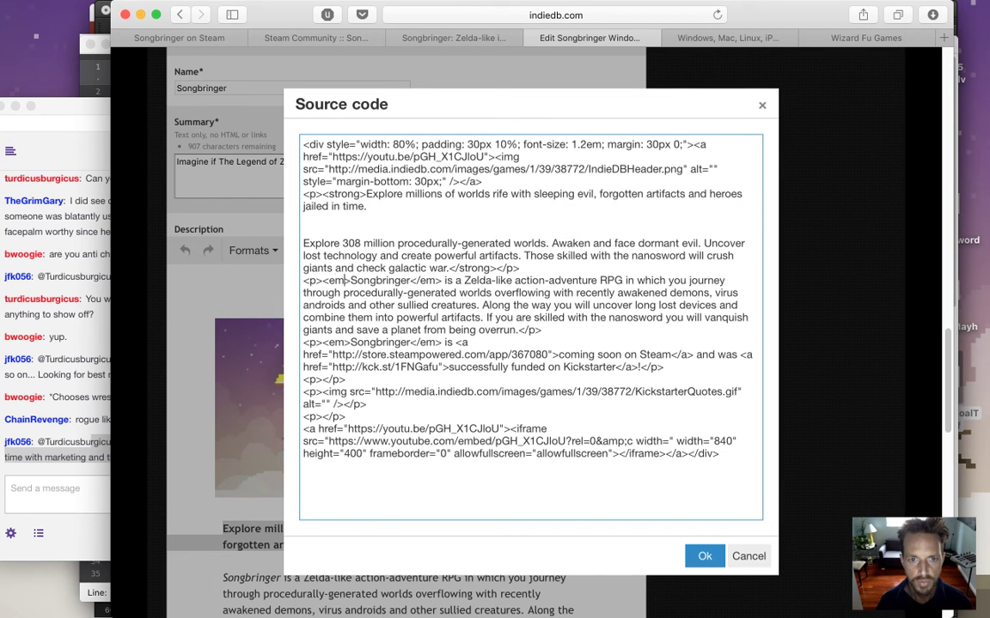
{"action": "key", "text": "Return"}
{"action": "key", "text": "Return"}
{"action": "key", "text": "Up"}
{"action": "key", "text": "Up"}
{"action": "key", "text": "super+v"}
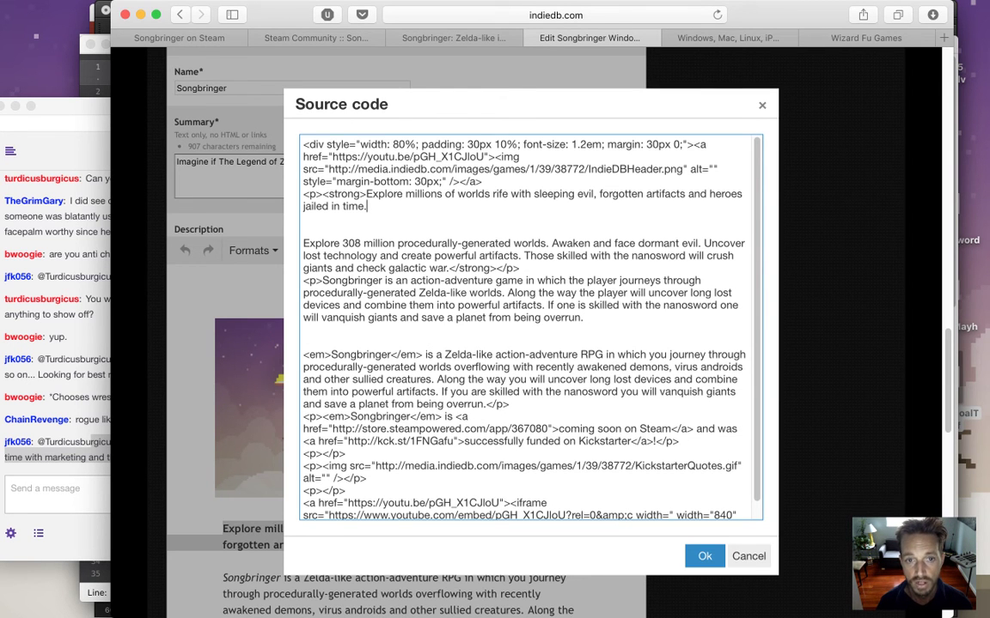
Delete the "Explore 308 million procedurally-generated worlds" blurb and the blank lines before it, keeping the closing strong and paragraph tags.
{"action": "key", "text": "shift+Down"}
{"action": "key", "text": "shift+Down"}
{"action": "key", "text": "shift+Down"}
{"action": "key", "text": "shift+Down"}
{"action": "key", "text": "shift+Down"}
{"action": "key", "text": "shift+Right"}
{"action": "key", "text": "shift+Right"}
{"action": "key", "text": "shift+Right"}
{"action": "key", "text": "shift+Right"}
{"action": "key", "text": "shift+Right"}
{"action": "key", "text": "shift+Right"}
{"action": "key", "text": "shift+Right"}
{"action": "key", "text": "shift+Right"}
{"action": "key", "text": "shift+Right"}
{"action": "key", "text": "shift+Right"}
{"action": "key", "text": "shift+Right"}
{"action": "key", "text": "BackSpace"}
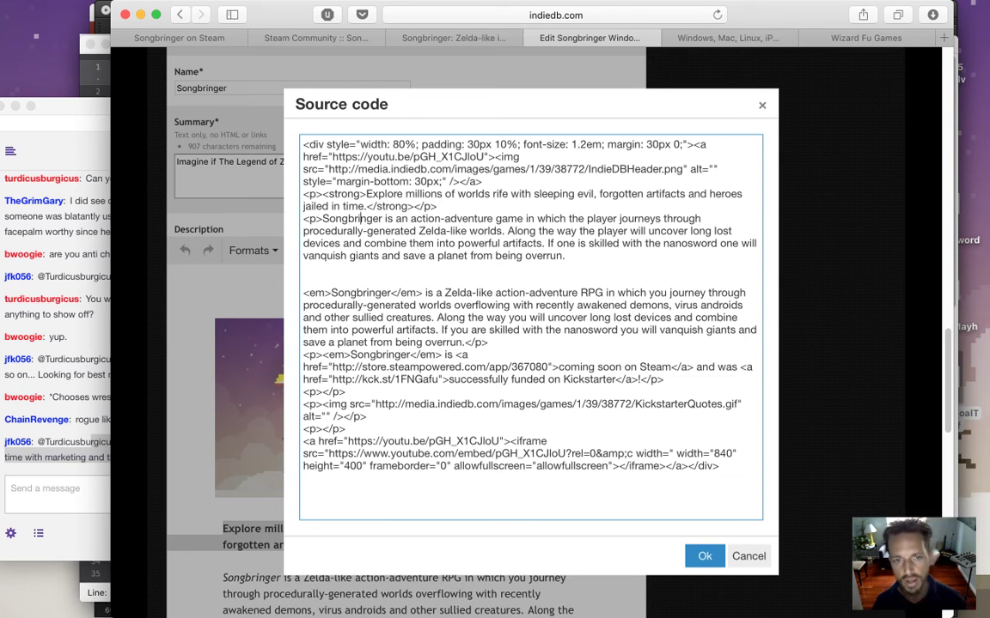
Wrap the word Songbringer at the start of the new action-adventure paragraph in <em> and </em> tags.
{"action": "type", "text": "<em>"}
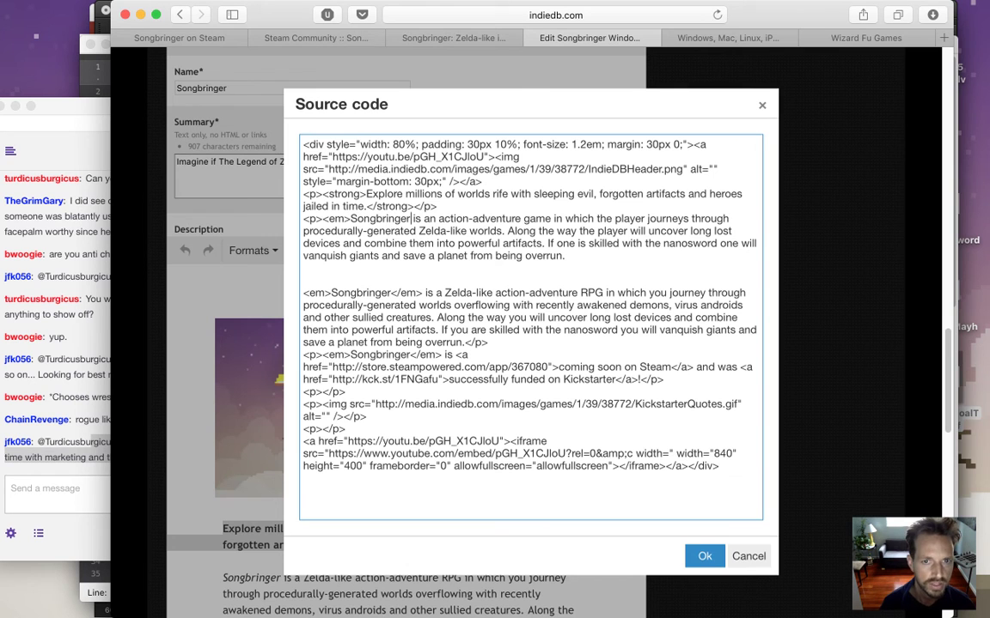
{"action": "type", "text": "</em>"}
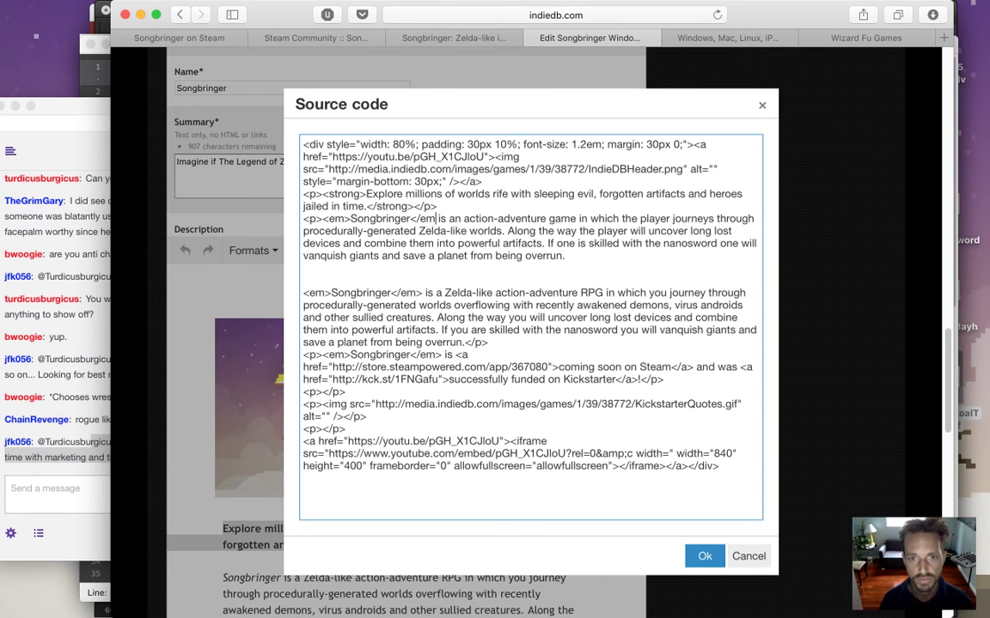
{"action": "type", "text": ">"}
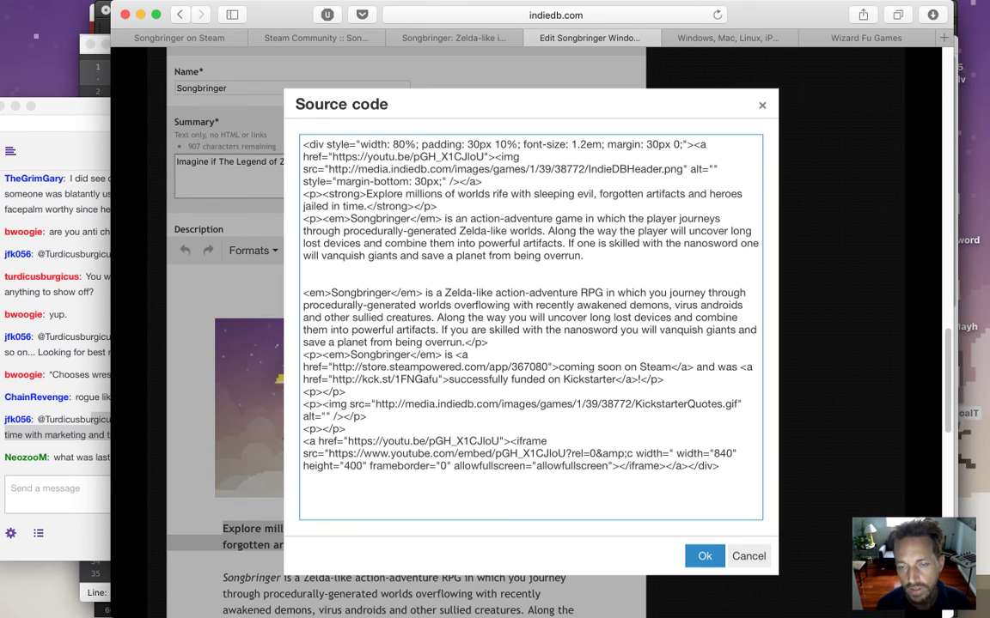
Delete the old "Zelda-like action-adventure RPG" text and close the new paragraph directly after "being overrun.".
{"action": "left_click_drag", "start_coordinate": [304, 268], "coordinate": [488, 342]}
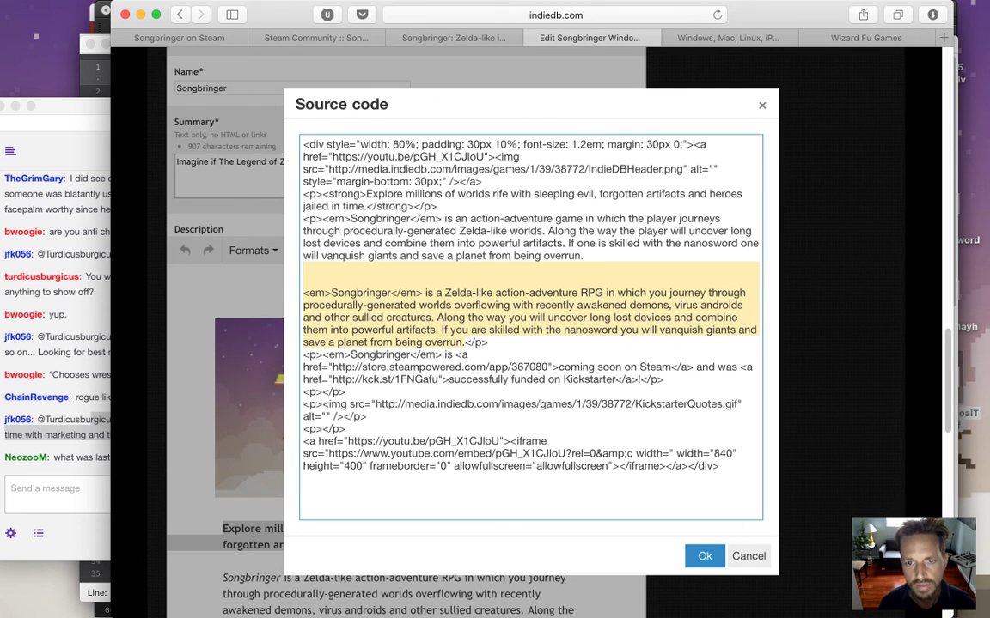
{"action": "key", "text": "BackSpace"}
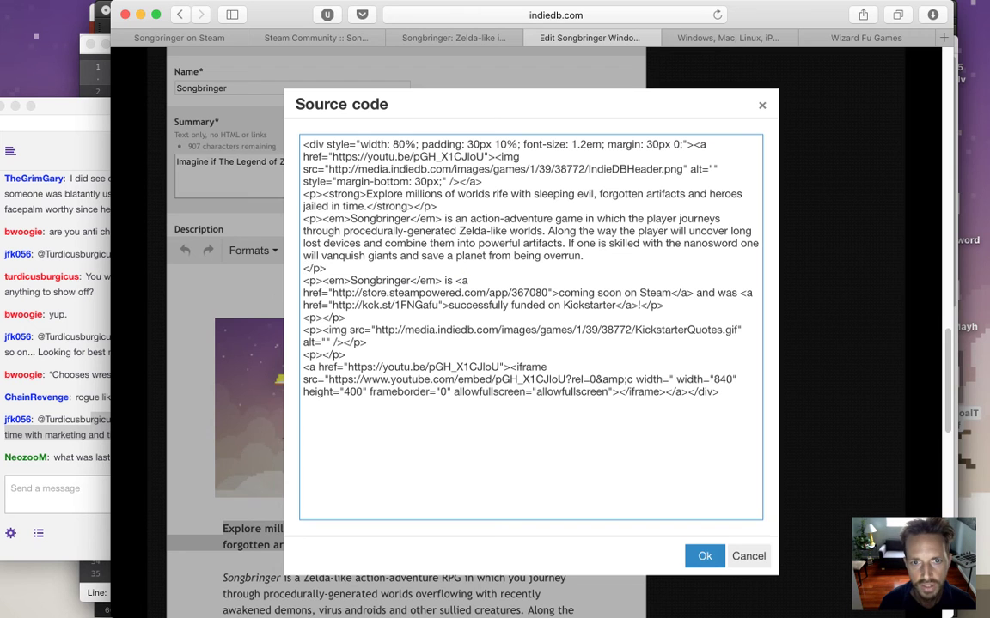
{"action": "key", "text": "BackSpace"}
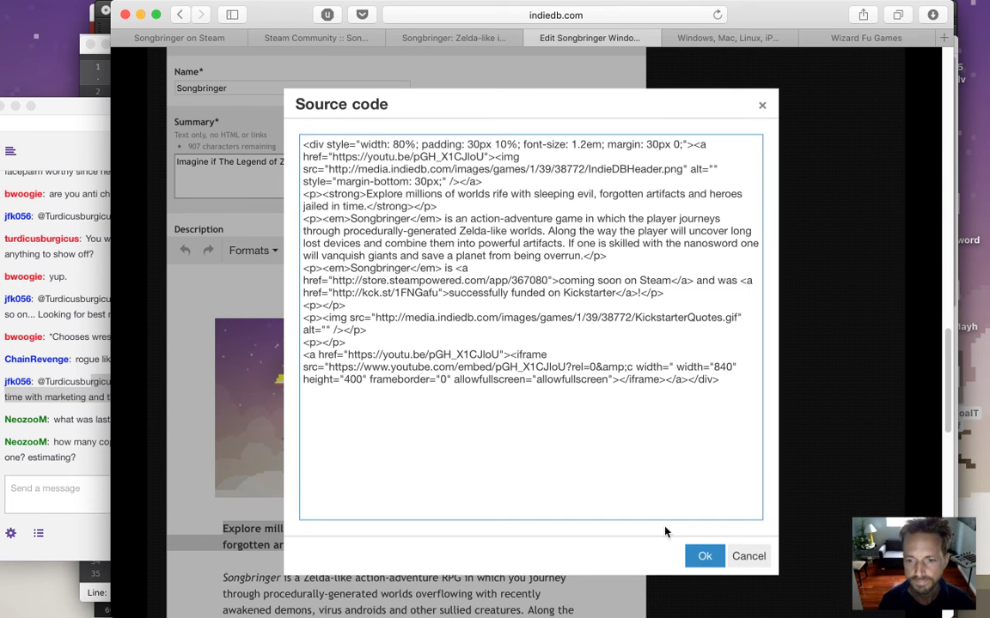
Read the newest Twitch chat questions about the last video game and how many copies need to sell.
{"action": "left_click", "coordinate": [91, 438]}
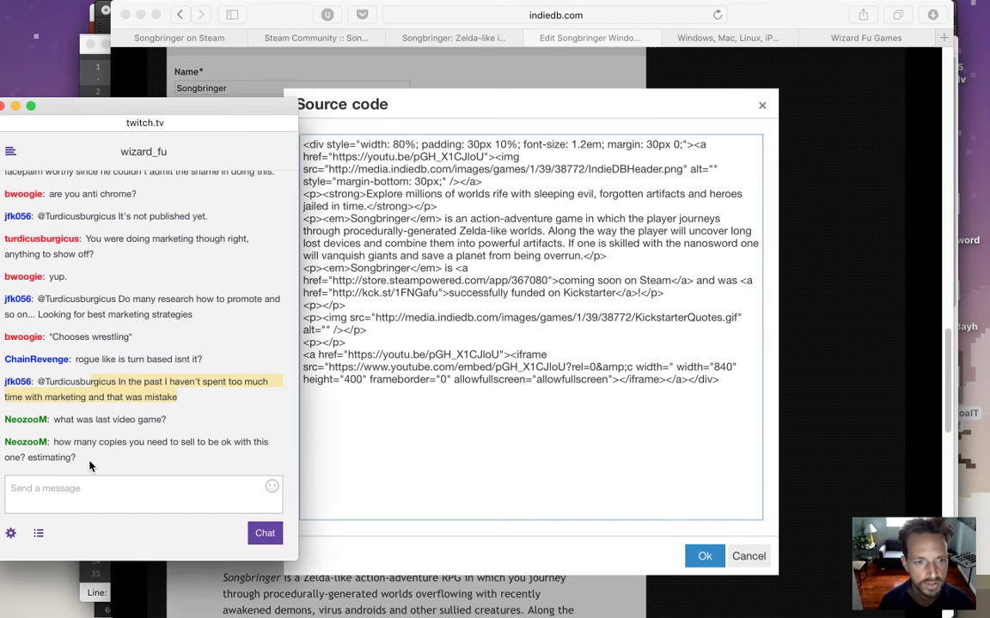
{"action": "left_click_drag", "start_coordinate": [67, 419], "coordinate": [157, 419]}
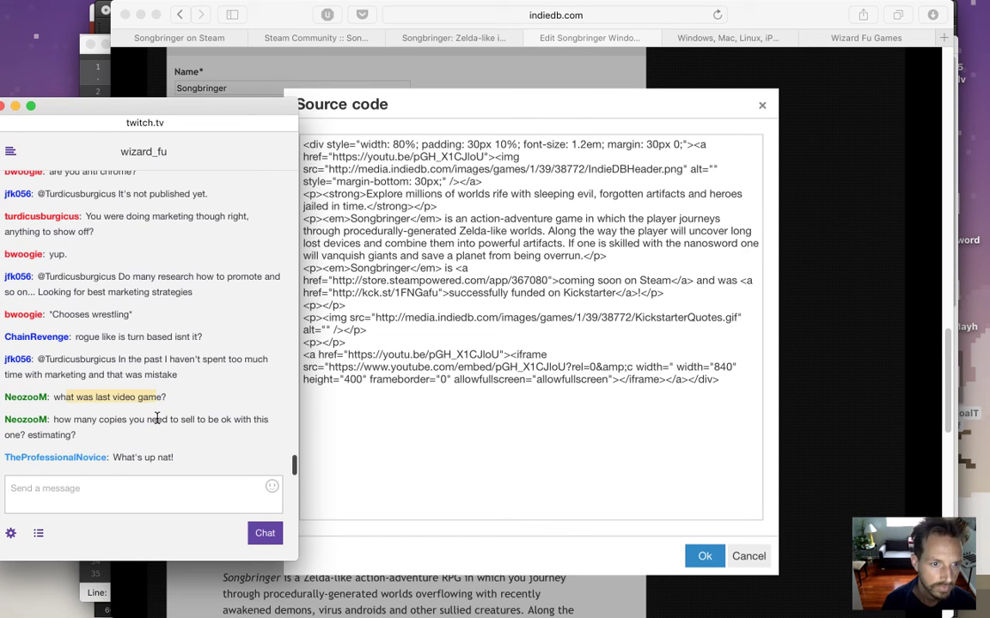
{"action": "left_click_drag", "start_coordinate": [64, 419], "coordinate": [109, 427]}
{"action": "left_click", "coordinate": [109, 427]}
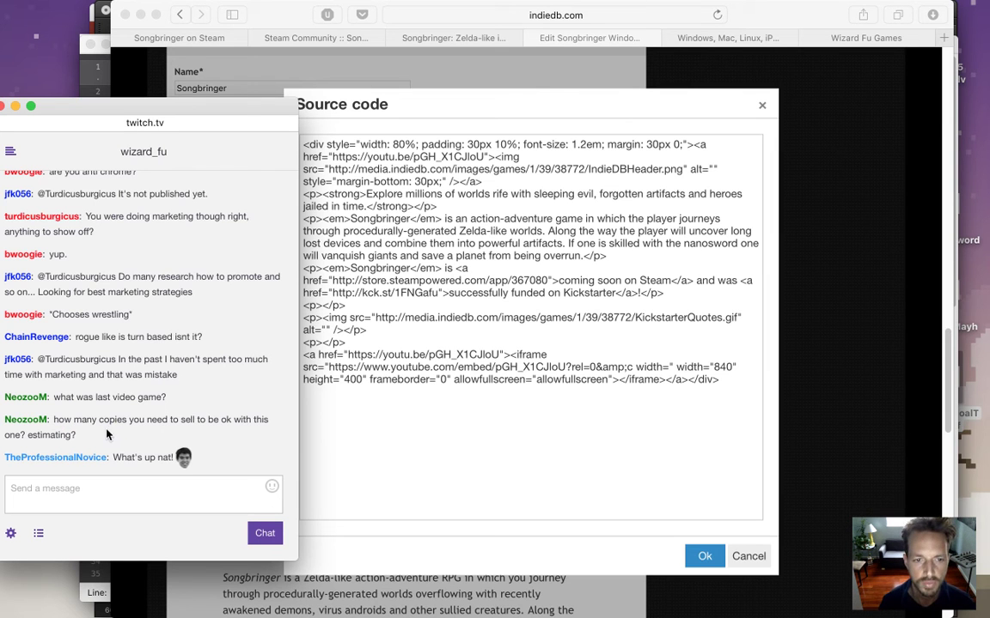
{"action": "left_click_drag", "start_coordinate": [113, 419], "coordinate": [135, 433]}
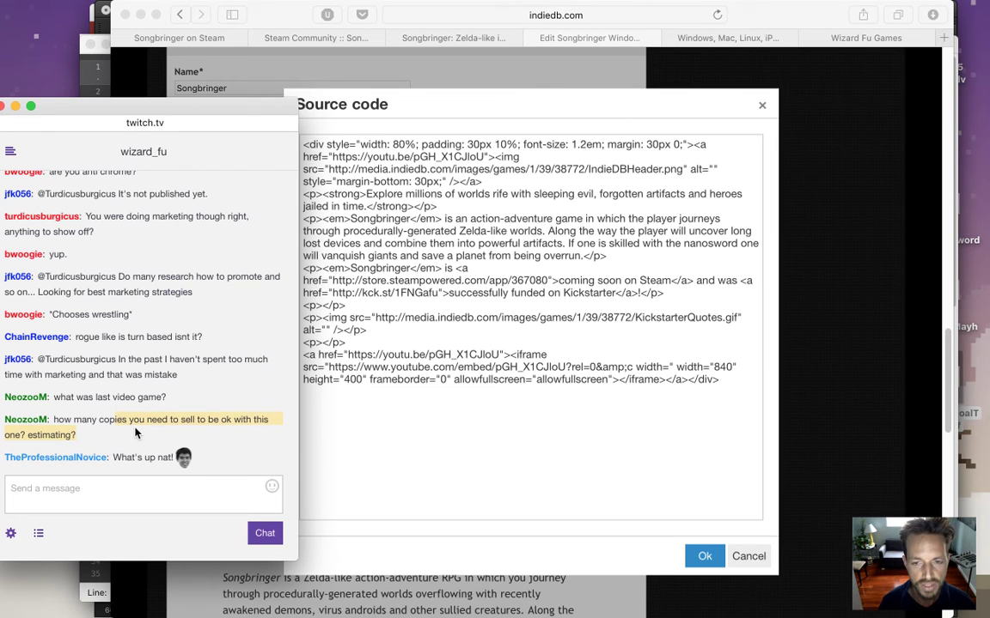
{"action": "left_click", "coordinate": [135, 430]}
Search the web for "hero bash" in a new Safari window and open the Wizard Fu Games result.
{"action": "mouse_move", "coordinate": [973, 127]}
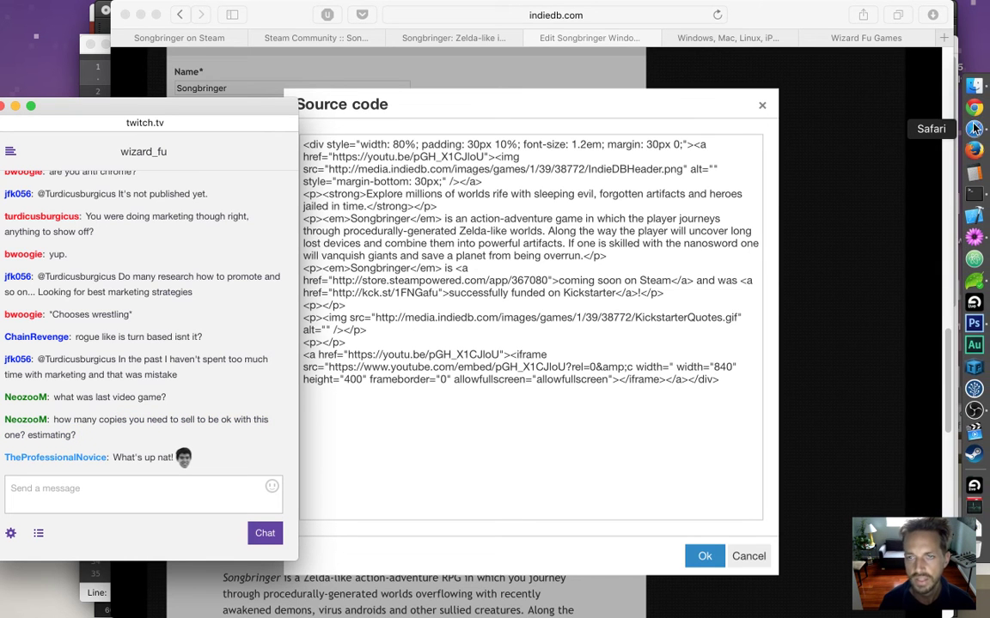
{"action": "key", "text": "super+n"}
{"action": "type", "text": "hero bash"}
{"action": "key", "text": "Return"}
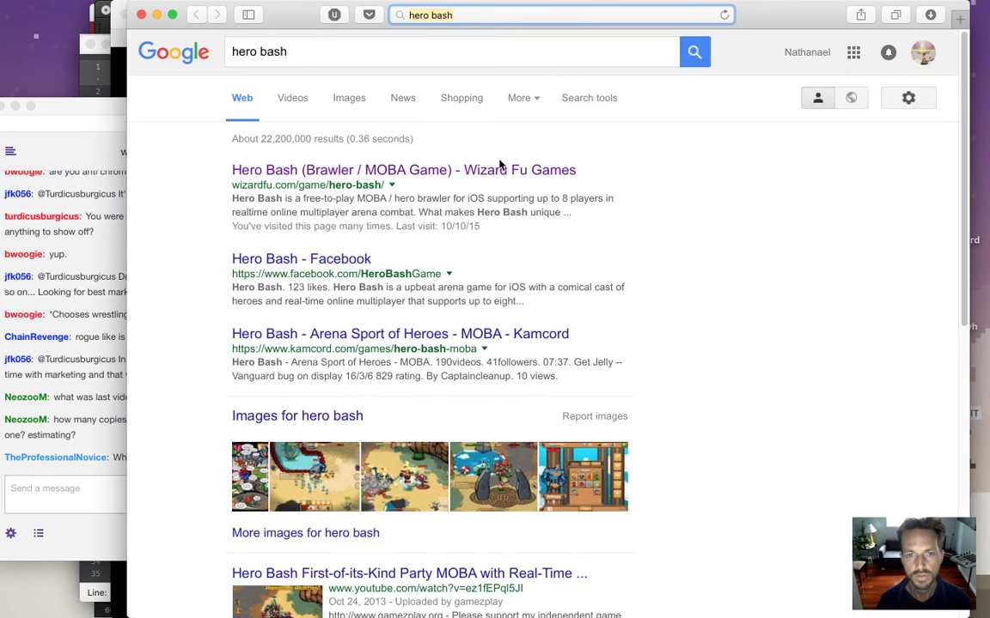
{"action": "left_click", "coordinate": [500, 171]}
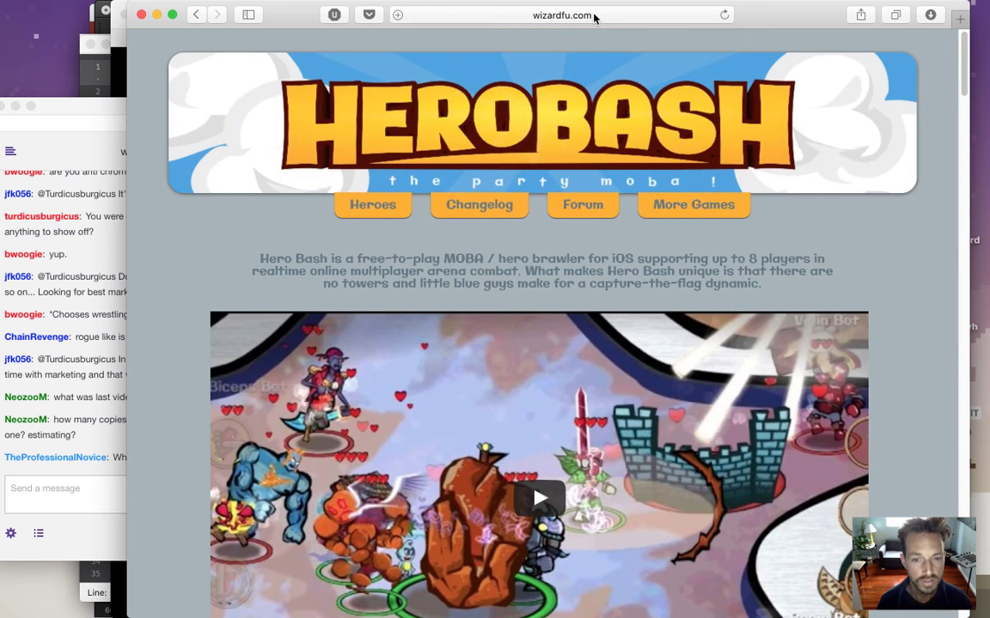
Copy the Hero Bash page's address and send it as a message in the Twitch chat.
{"action": "left_click", "coordinate": [601, 16]}
{"action": "key", "text": "Down"}
{"action": "key", "text": "Down"}
{"action": "key", "text": "Down"}
{"action": "key", "text": "Down"}
{"action": "key", "text": "Down"}
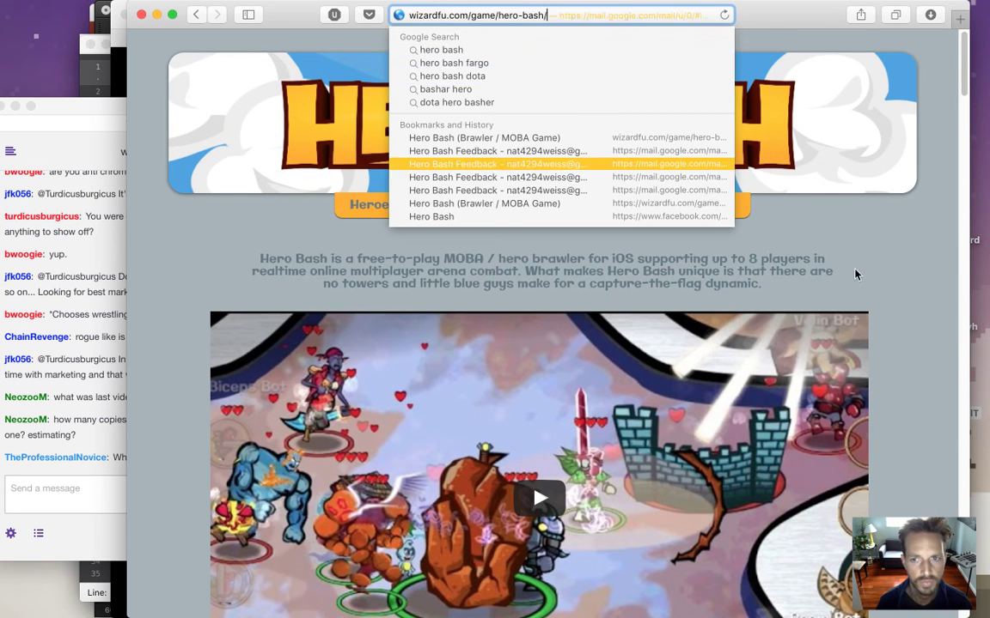
{"action": "key", "text": "Return"}
{"action": "left_click", "coordinate": [597, 13]}
{"action": "key", "text": "Down"}
{"action": "key", "text": "Down"}
{"action": "key", "text": "Down"}
{"action": "key", "text": "Down"}
{"action": "key", "text": "Down"}
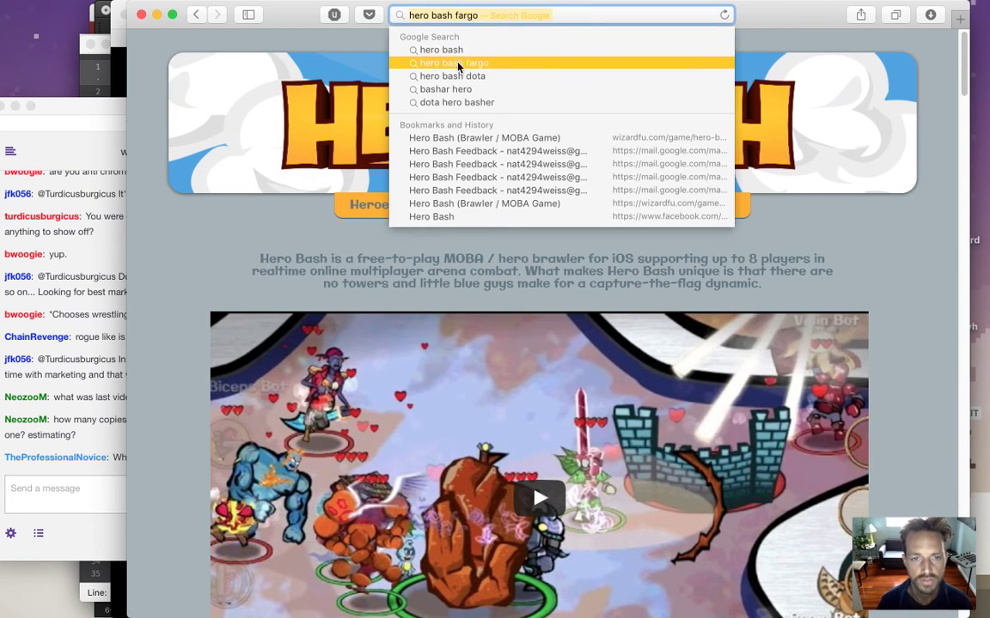
{"action": "key", "text": "Return"}
{"action": "key", "text": "super+l"}
{"action": "key", "text": "super+c"}
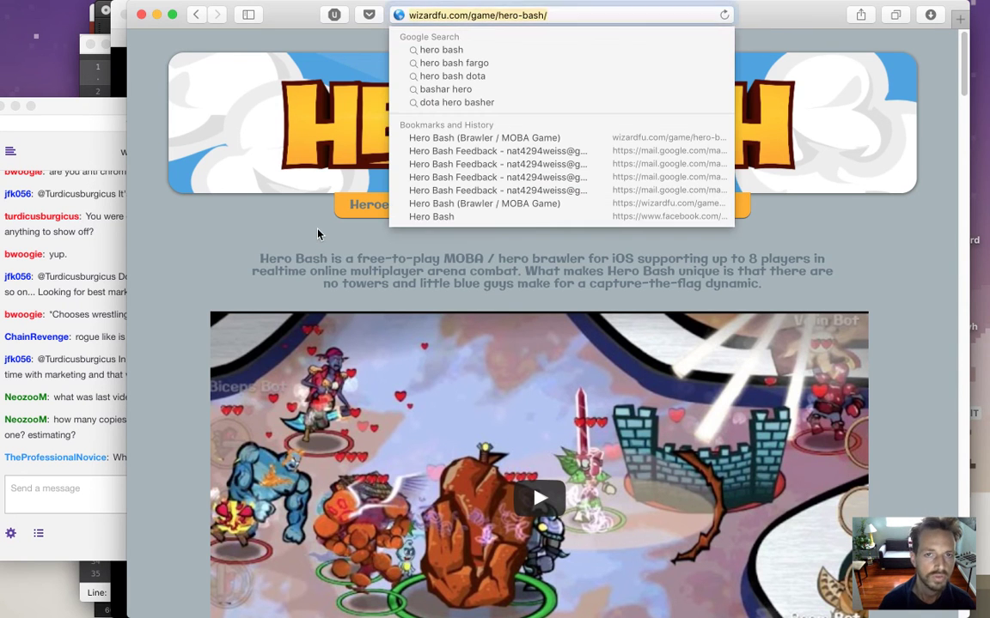
{"action": "left_click", "coordinate": [72, 488]}
{"action": "key", "text": "super+v"}
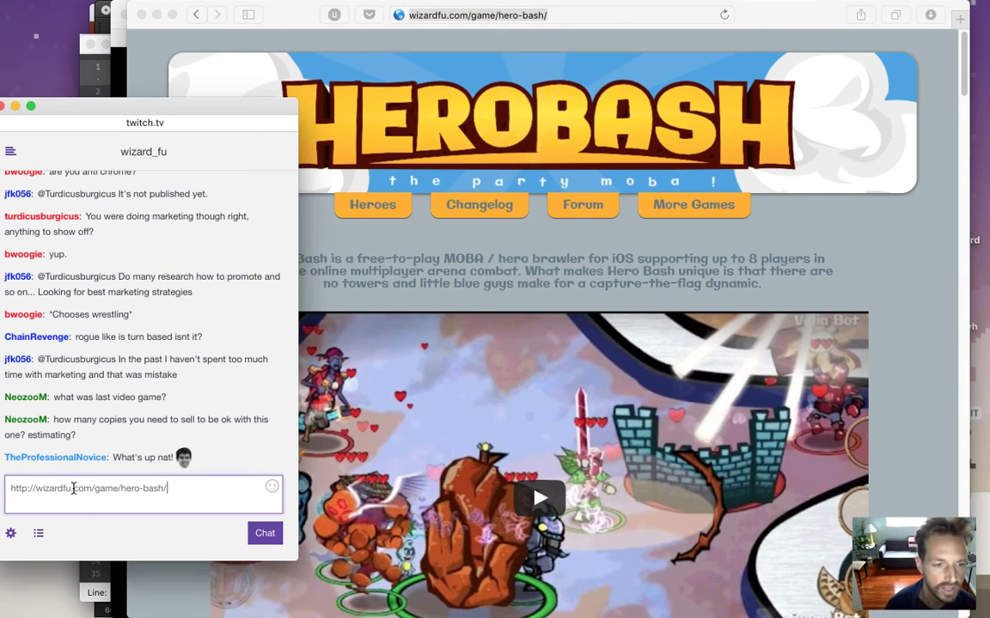
{"action": "key", "text": "Return"}
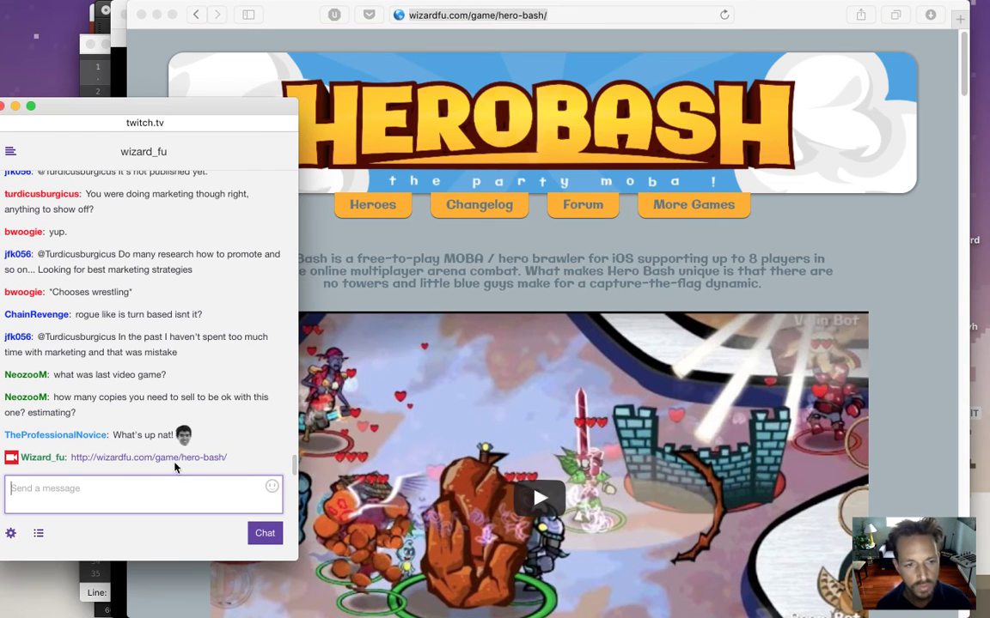
Close the Hero Bash browser window and return to the IndieDB description's source code.
{"action": "left_click", "coordinate": [168, 499]}
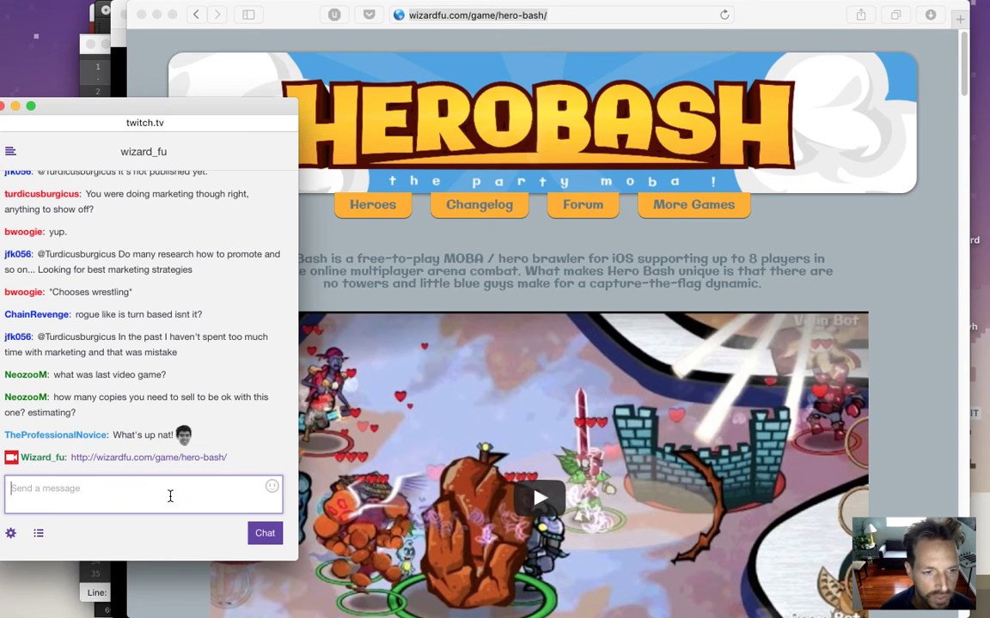
{"action": "left_click", "coordinate": [384, 294]}
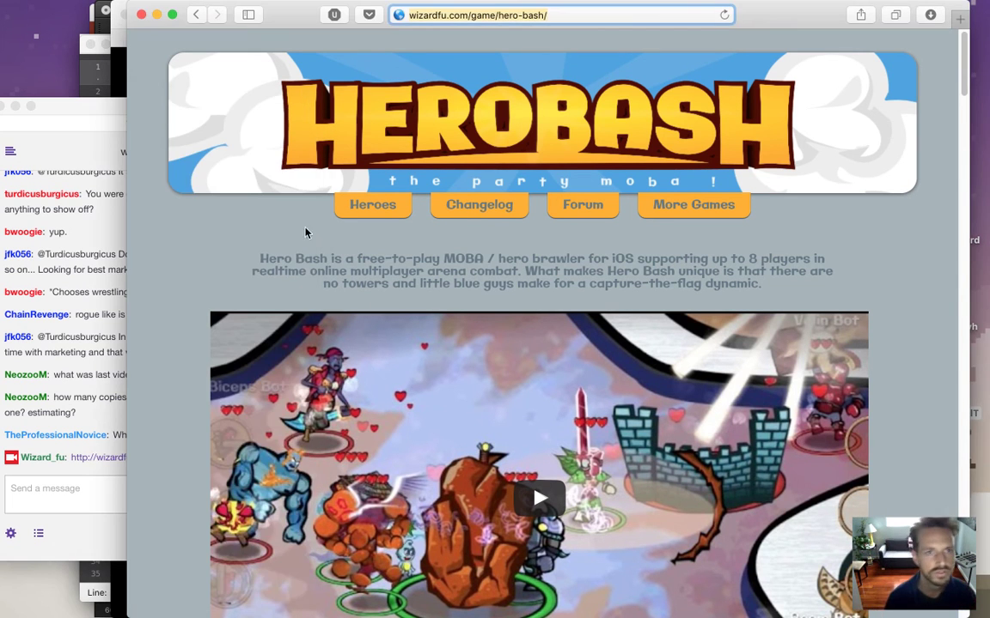
{"action": "left_click", "coordinate": [141, 15]}
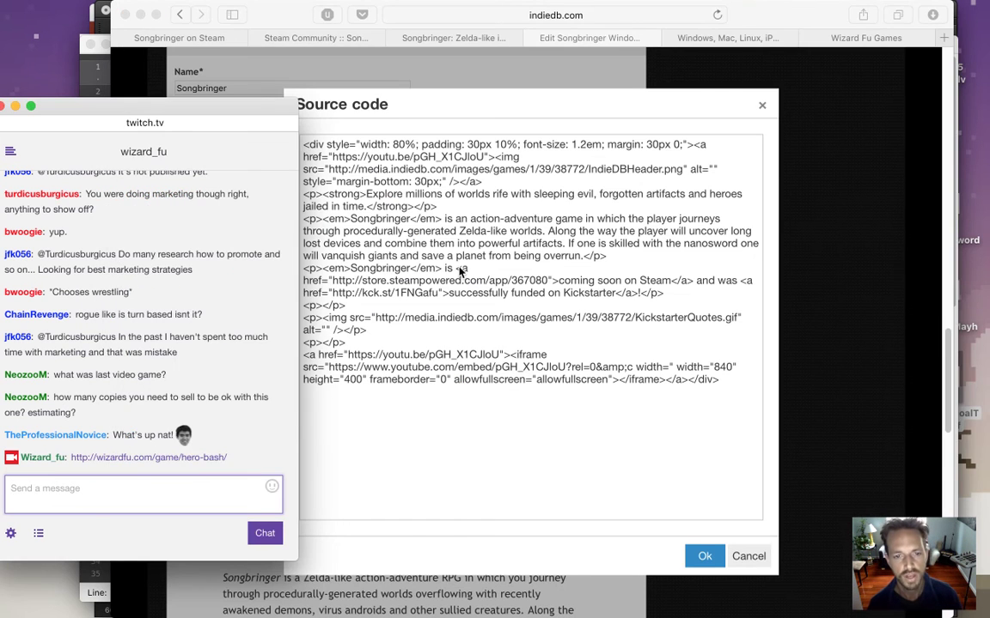
{"action": "left_click", "coordinate": [461, 272]}
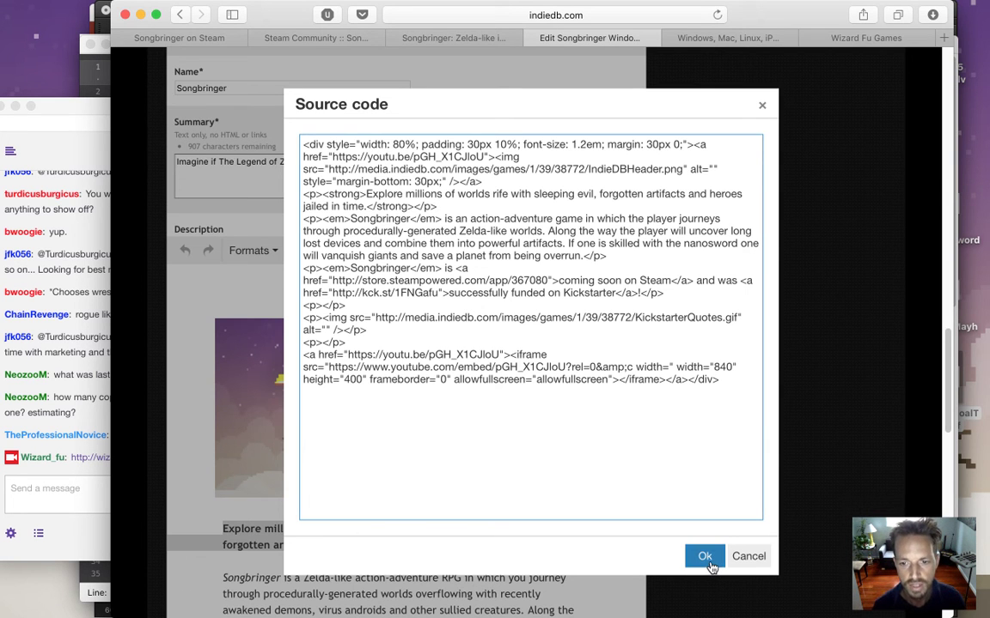
Check the Steam and Kickstarter links in the source code and highlight the video ID in the YouTube embed address.
{"action": "left_click", "coordinate": [498, 269]}
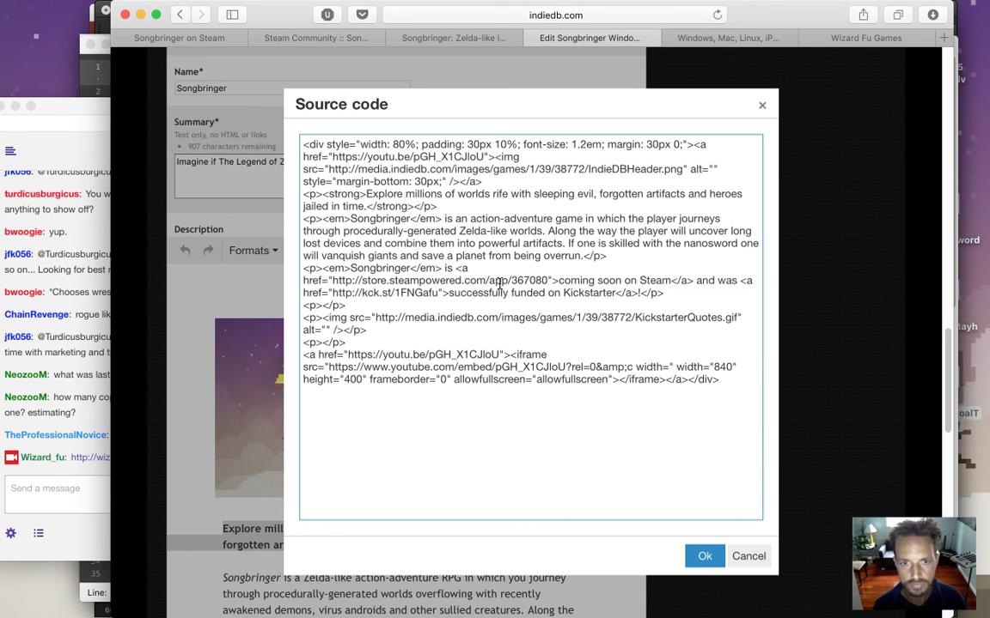
{"action": "left_click_drag", "start_coordinate": [364, 286], "coordinate": [433, 294]}
{"action": "left_click", "coordinate": [519, 284]}
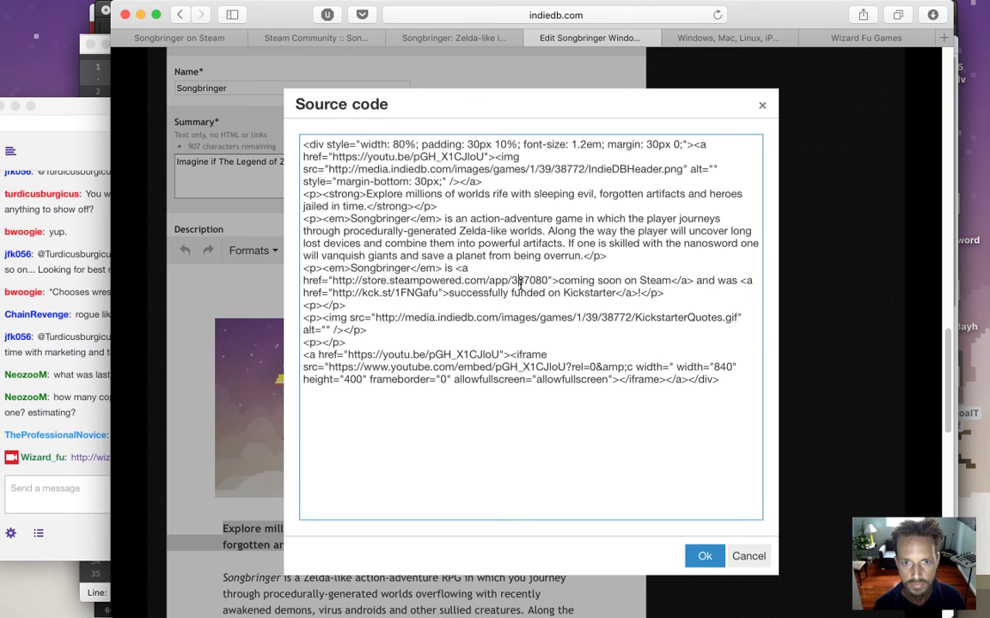
{"action": "left_click", "coordinate": [483, 300]}
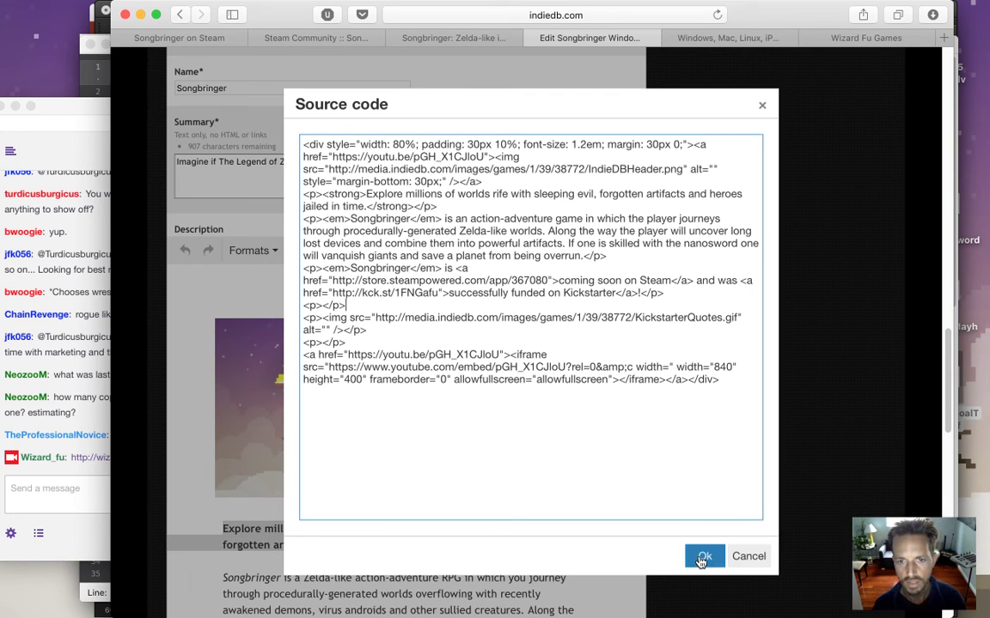
{"action": "left_click", "coordinate": [519, 366]}
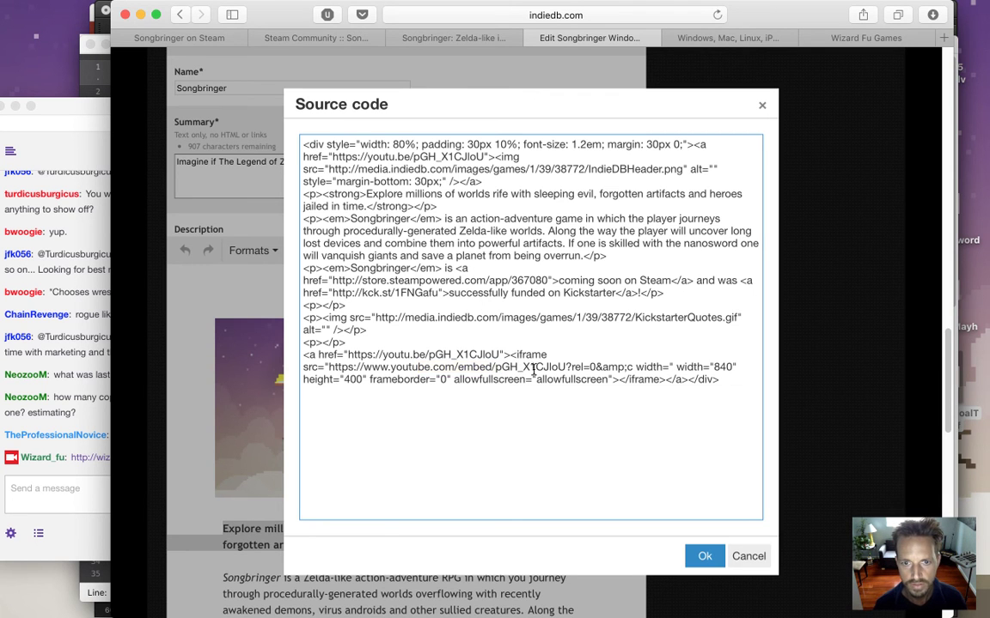
{"action": "left_click_drag", "start_coordinate": [566, 367], "coordinate": [498, 367]}
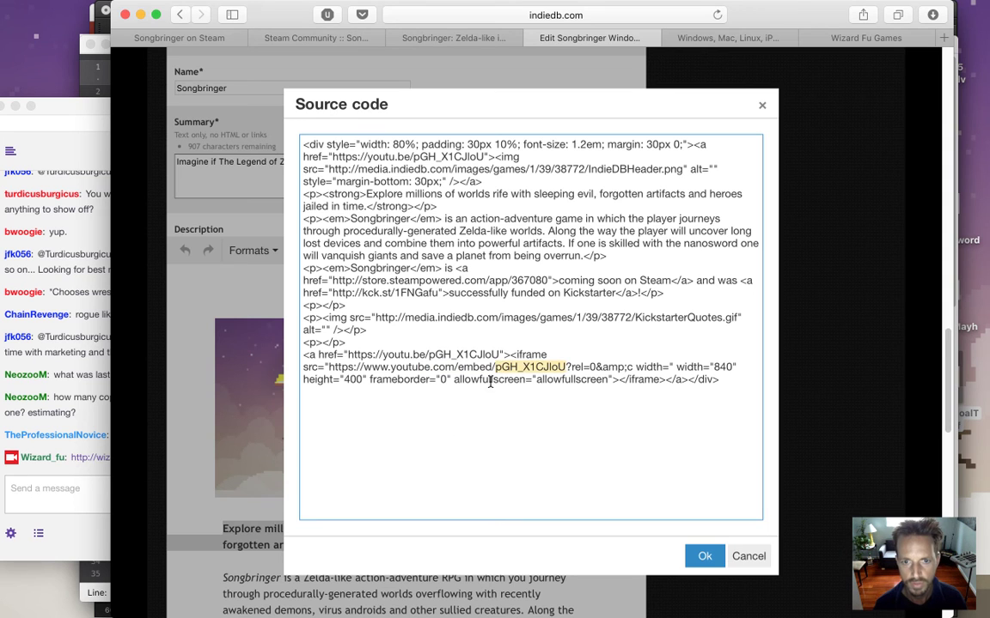
Open the YouTube Video Manager's list of uploaded videos in a new tab.
{"action": "key", "text": "super+t"}
{"action": "type", "text": "youtube.com/"}
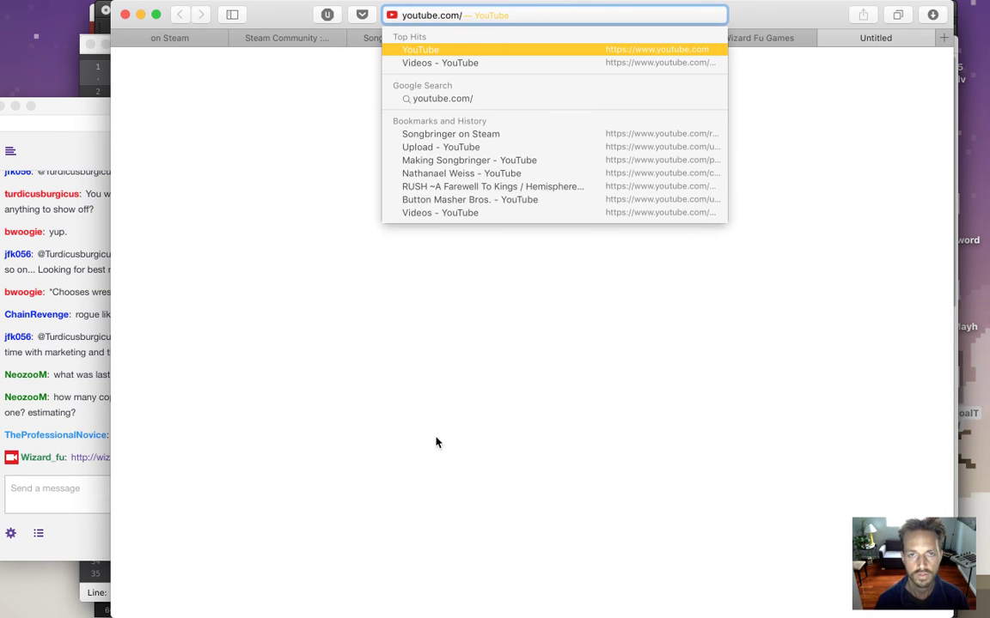
{"action": "type", "text": "m"}
{"action": "key", "text": "Return"}
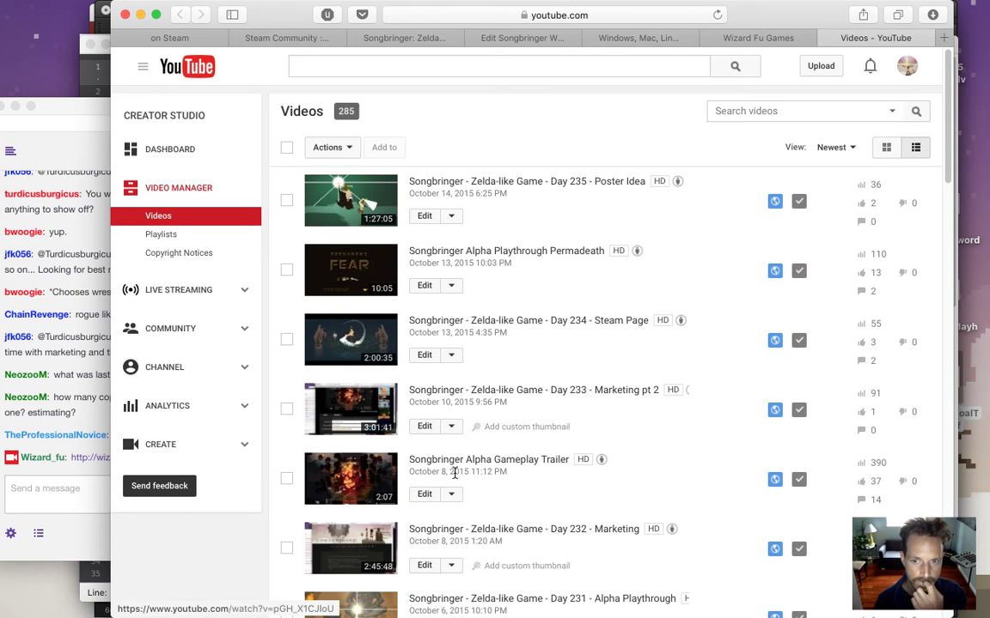
Open the Songbringer Alpha Gameplay Trailer's info page to check its video URL, and return to the IndieDB description's source code.
{"action": "left_click", "coordinate": [423, 496]}
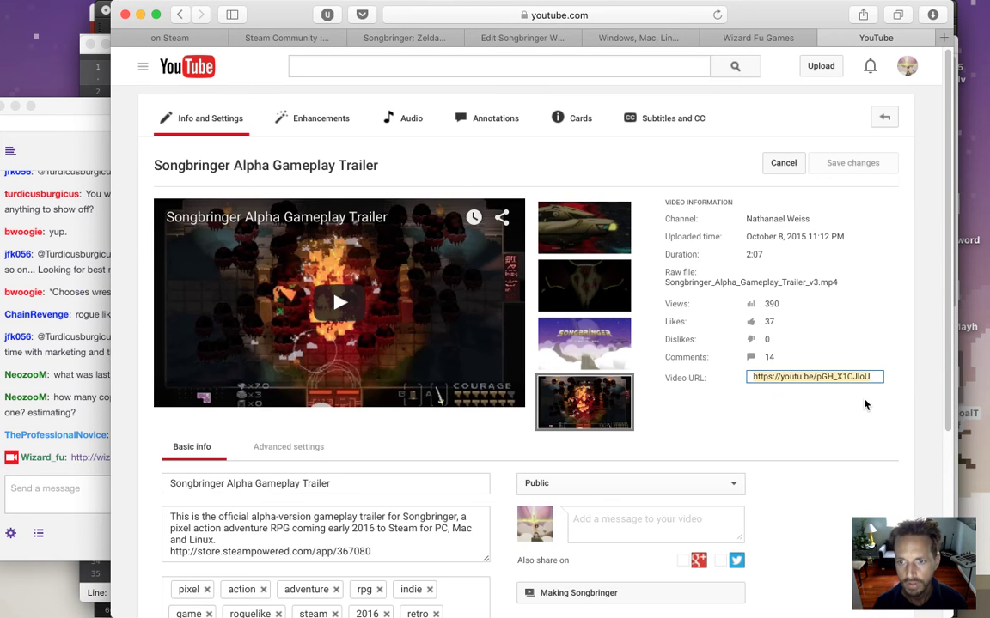
{"action": "left_click", "coordinate": [756, 38]}
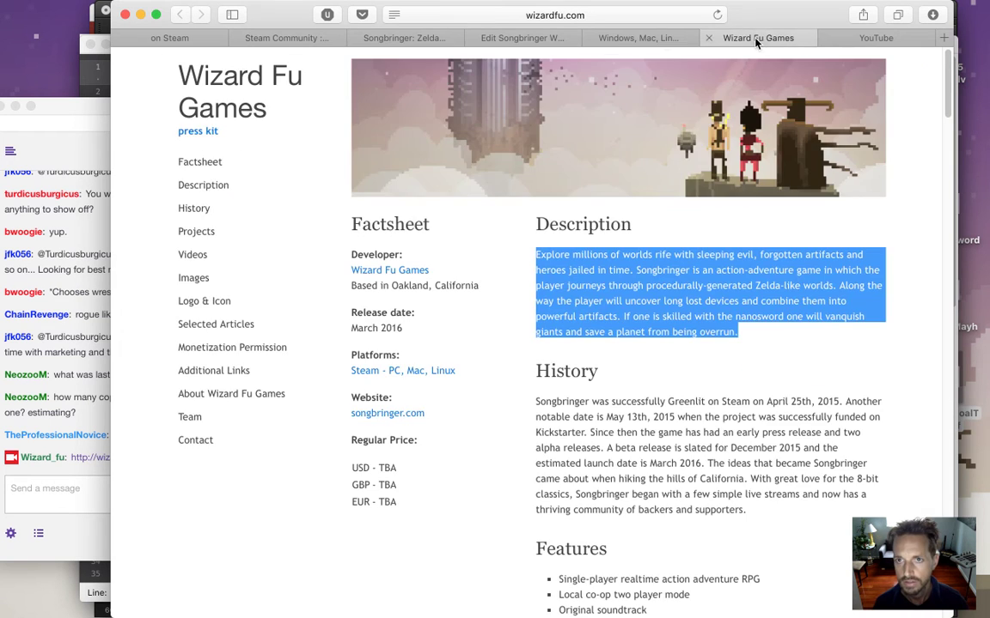
{"action": "left_click", "coordinate": [601, 38]}
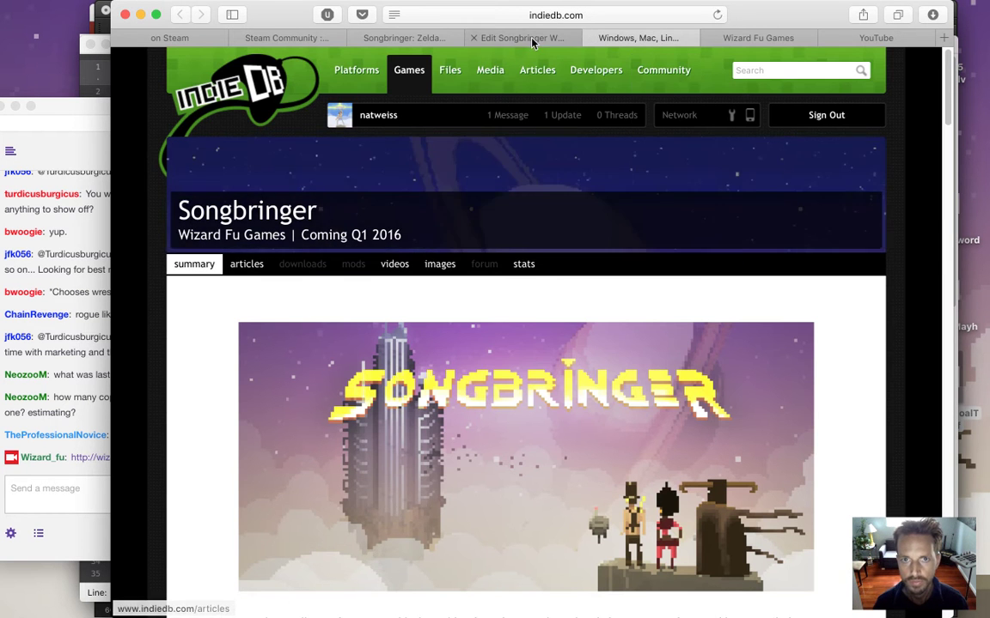
{"action": "left_click", "coordinate": [476, 37]}
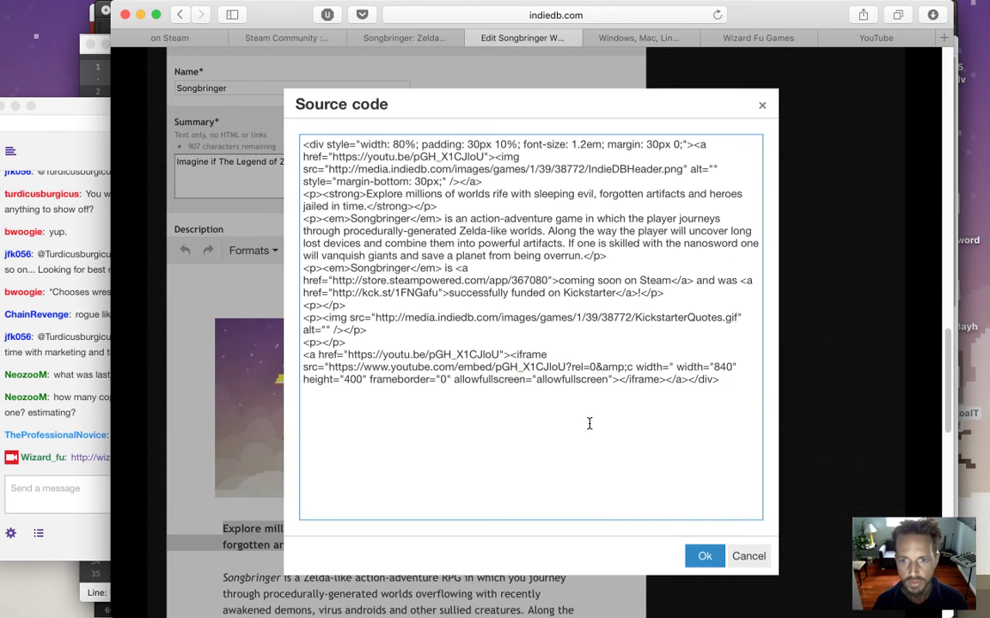
Apply the edited source code to the description, review the formatted text down to the video embed, and save the game profile.
{"action": "left_click", "coordinate": [704, 556]}
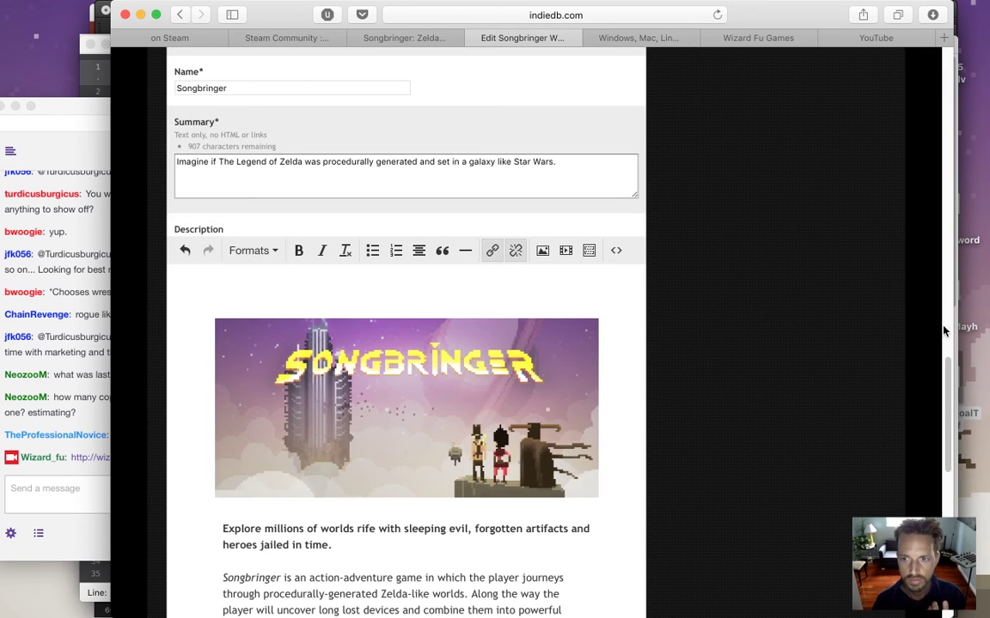
{"action": "scroll", "coordinate": [948, 404], "scroll_direction": "down", "scroll_amount": 5}
{"action": "scroll", "coordinate": [948, 409], "scroll_direction": "down", "scroll_amount": 1}
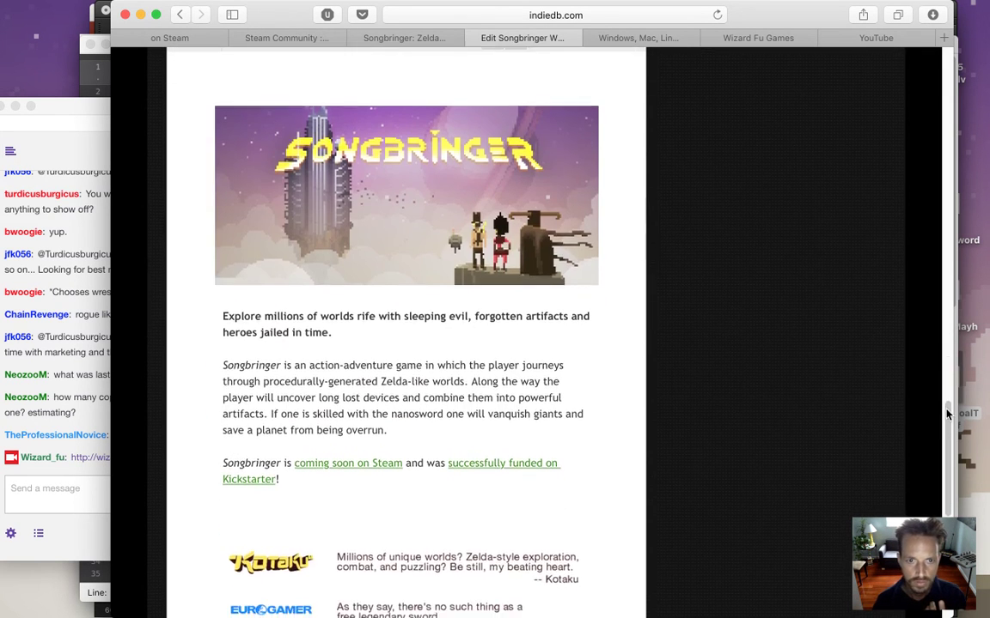
{"action": "scroll", "coordinate": [948, 414], "scroll_direction": "down", "scroll_amount": 2}
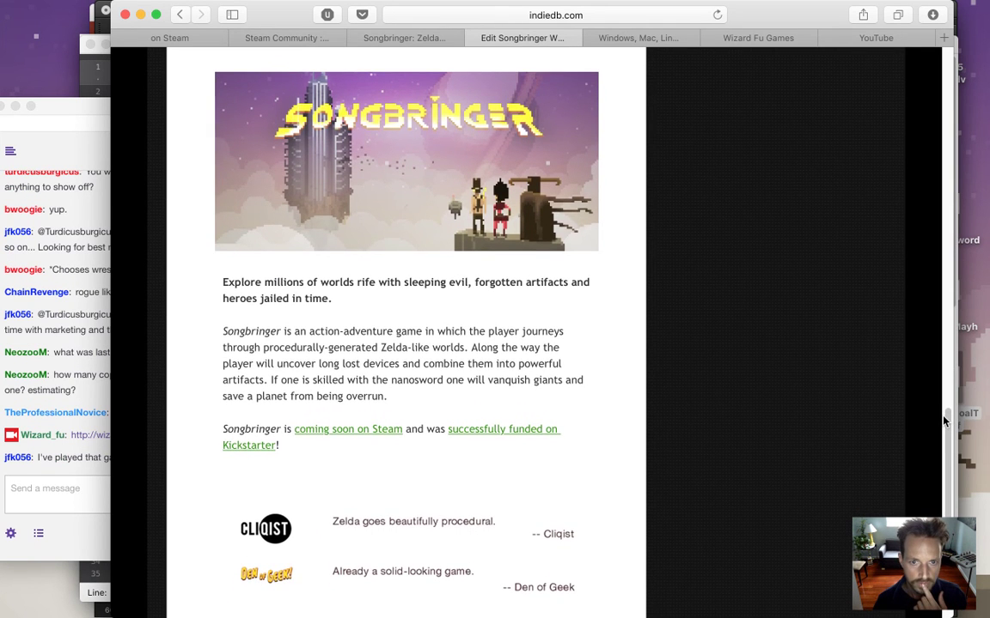
{"action": "scroll", "coordinate": [943, 421], "scroll_direction": "down", "scroll_amount": 1}
{"action": "scroll", "coordinate": [942, 425], "scroll_direction": "down", "scroll_amount": 1}
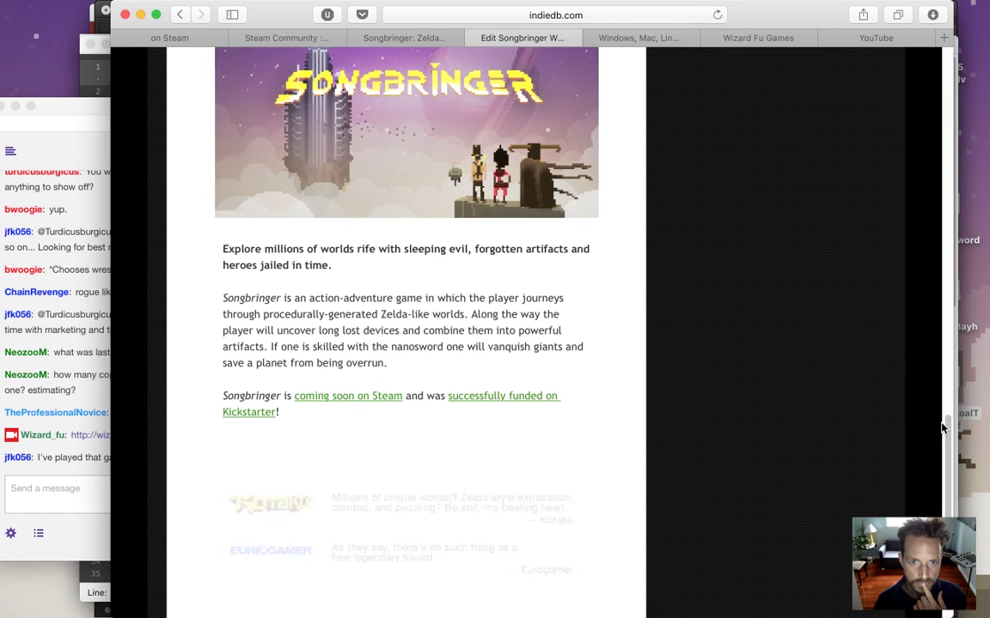
{"action": "scroll", "coordinate": [942, 427], "scroll_direction": "down", "scroll_amount": 4}
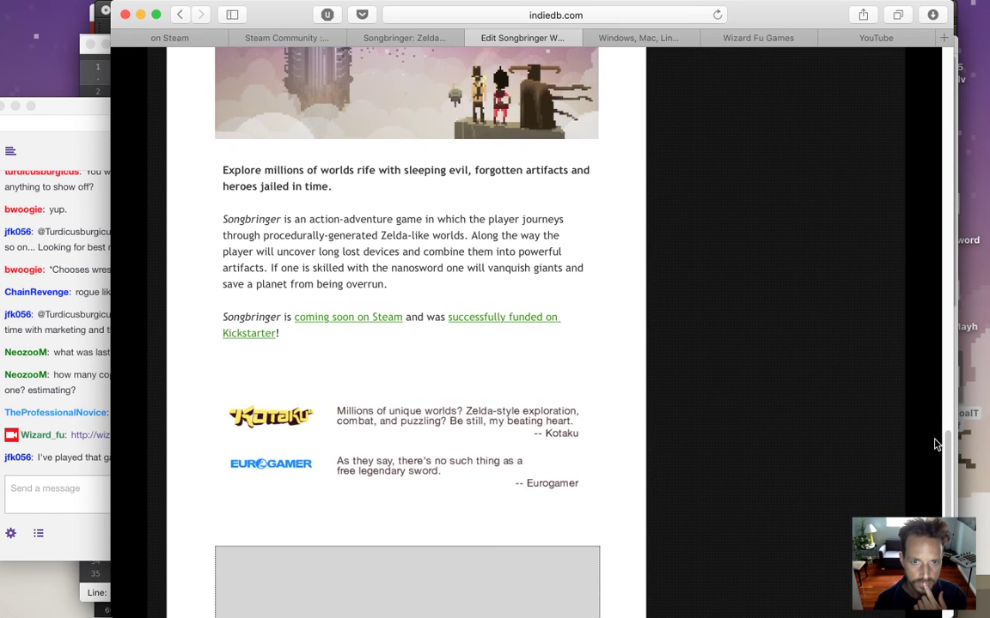
{"action": "scroll", "coordinate": [936, 444], "scroll_direction": "down", "scroll_amount": 10}
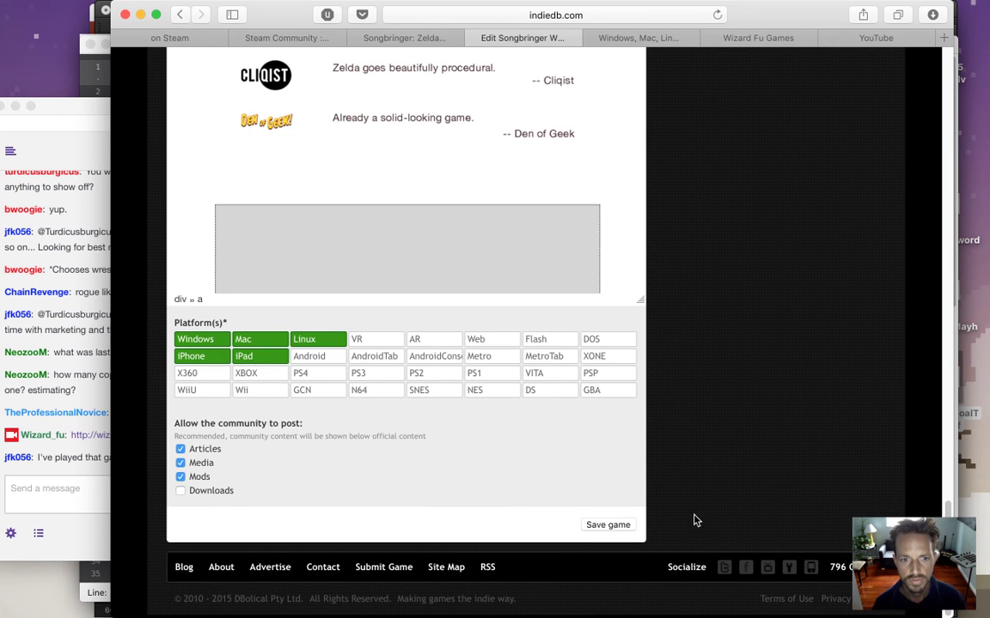
{"action": "left_click", "coordinate": [608, 525]}
Read the Twitch chat message about having played the game and return to the IndieDB page.
{"action": "left_click", "coordinate": [54, 459]}
{"action": "left_click_drag", "start_coordinate": [54, 459], "coordinate": [137, 474]}
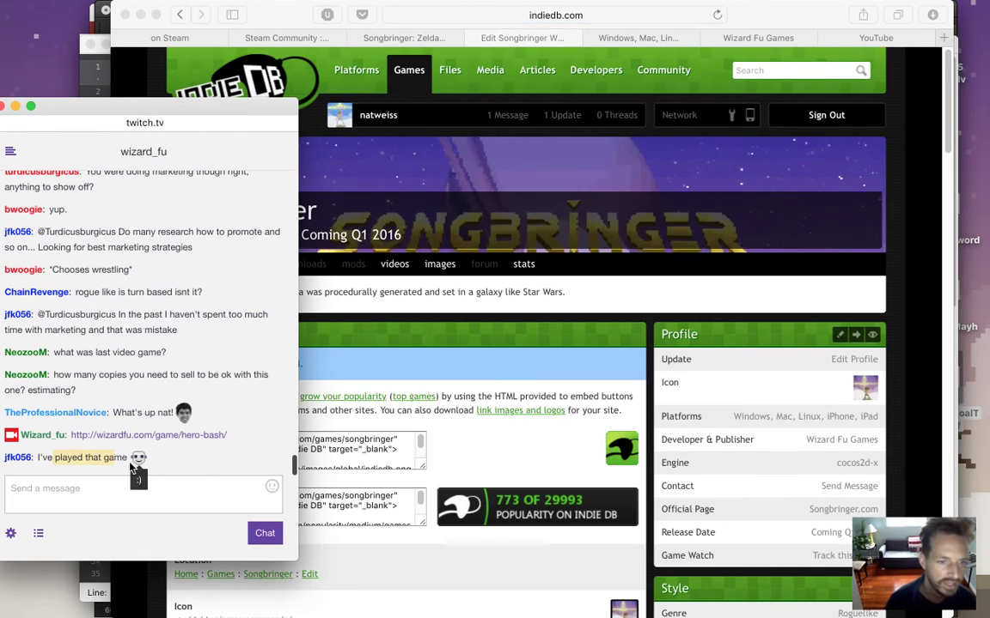
{"action": "left_click", "coordinate": [473, 448]}
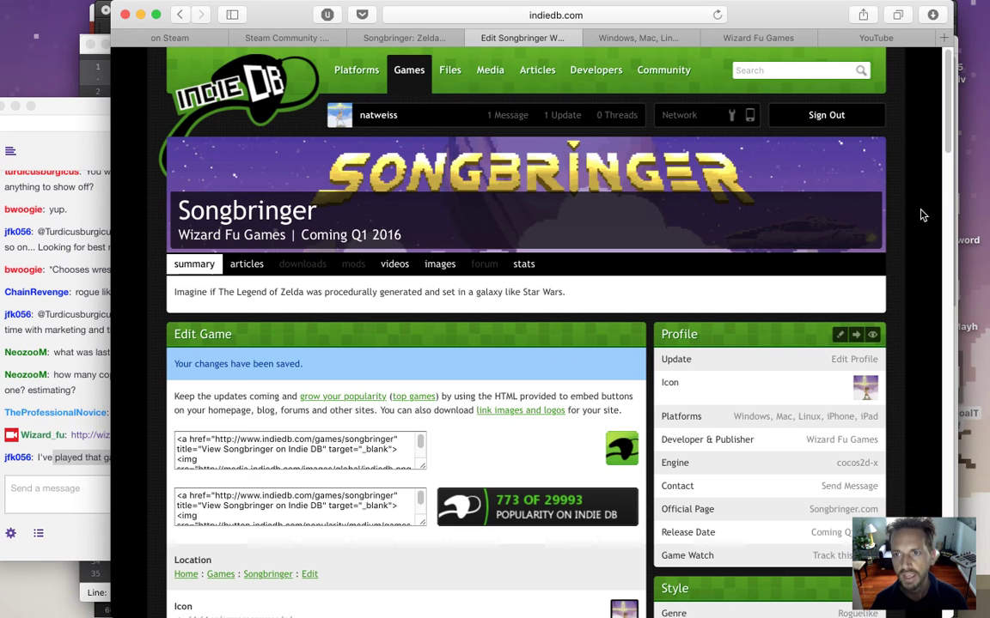
Look over the saved edit page and check the new description, links and press quotes on Songbringer's public IndieDB profile.
{"action": "left_click_drag", "start_coordinate": [945, 119], "coordinate": [943, 190]}
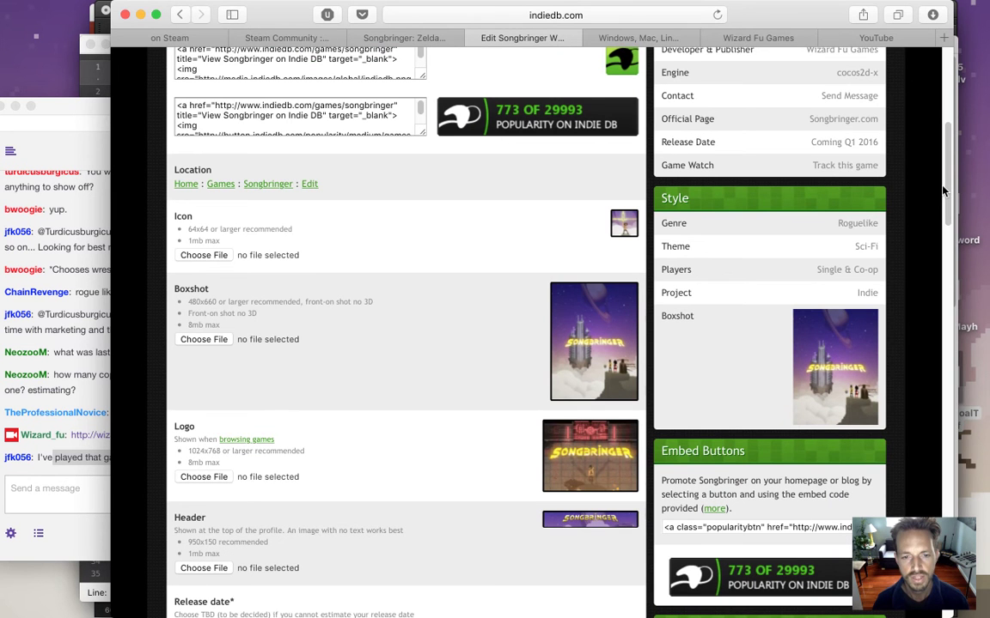
{"action": "left_click_drag", "start_coordinate": [945, 177], "coordinate": [943, 232]}
{"action": "scroll", "coordinate": [943, 223], "scroll_direction": "up", "scroll_amount": 10}
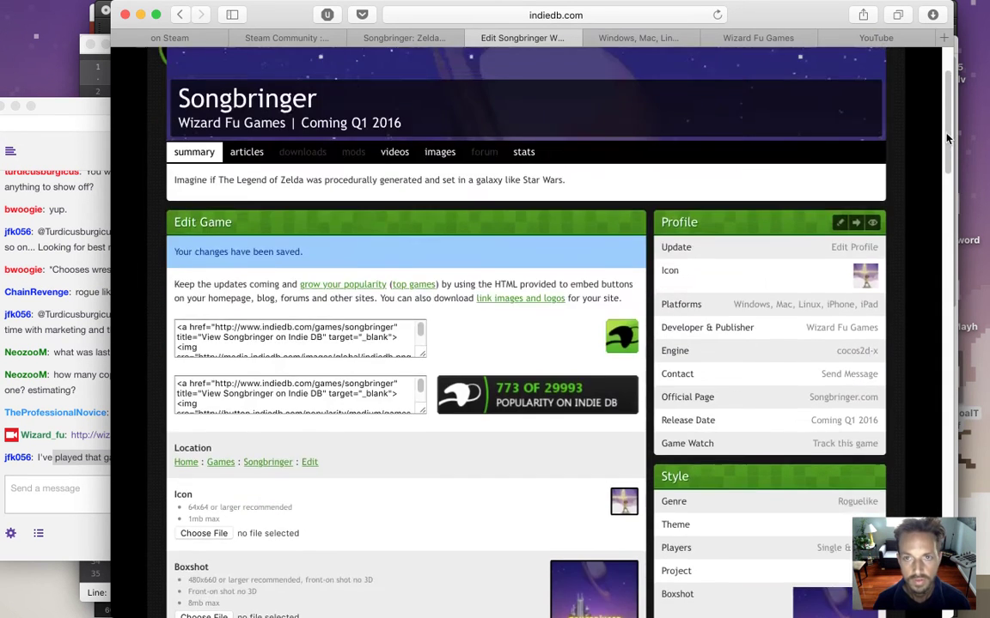
{"action": "left_click", "coordinate": [640, 38]}
{"action": "left_click", "coordinate": [614, 160]}
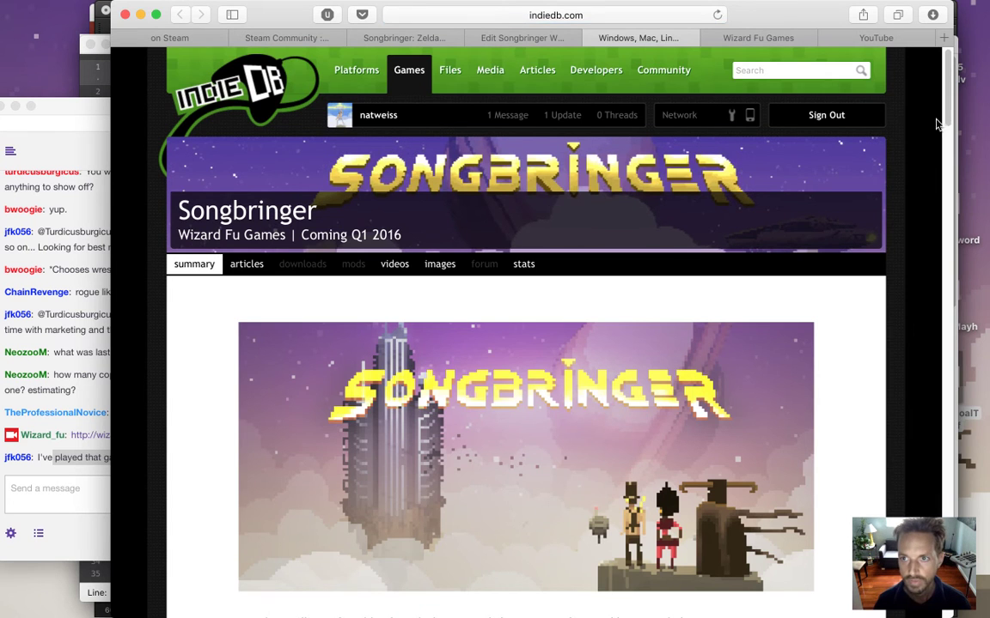
{"action": "left_click_drag", "start_coordinate": [949, 105], "coordinate": [569, 181]}
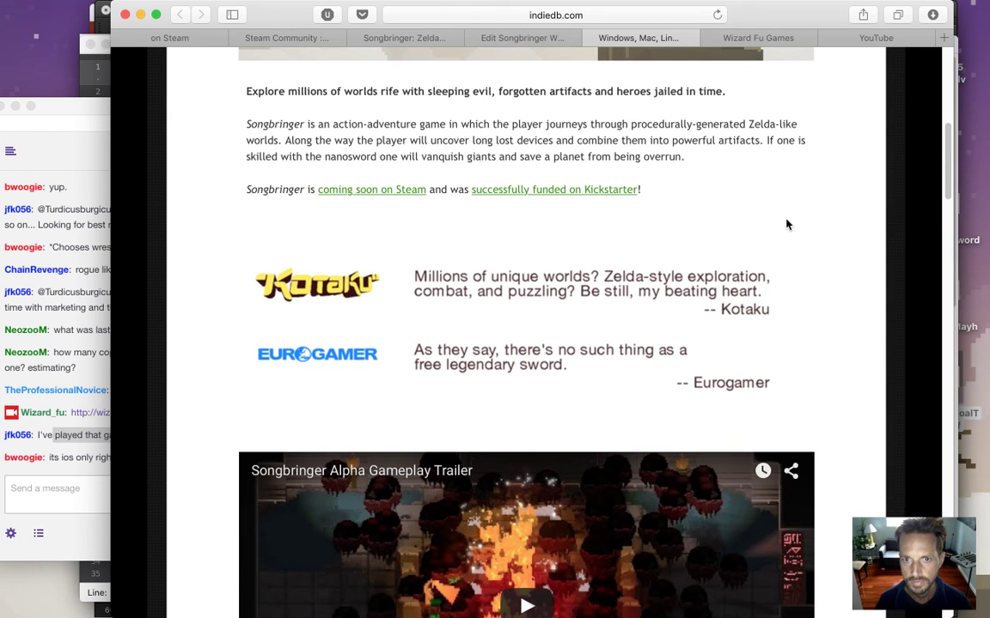
{"action": "left_click_drag", "start_coordinate": [946, 176], "coordinate": [946, 214]}
Test the embedded Alpha Gameplay Trailer on the public profile by playing it briefly and pausing it.
{"action": "left_click", "coordinate": [249, 459]}
{"action": "left_click", "coordinate": [73, 464]}
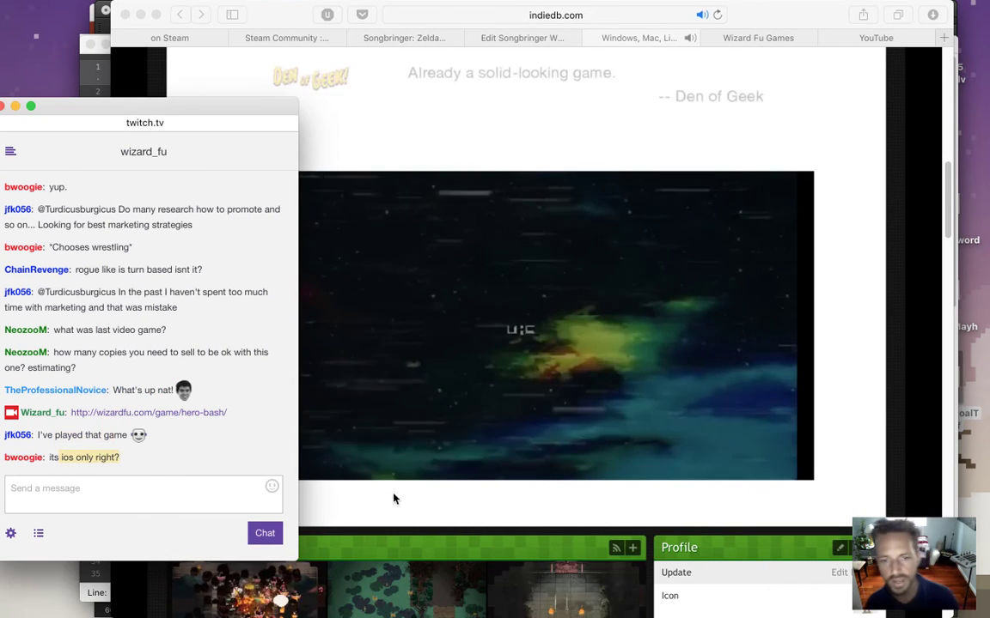
{"action": "left_click", "coordinate": [420, 498]}
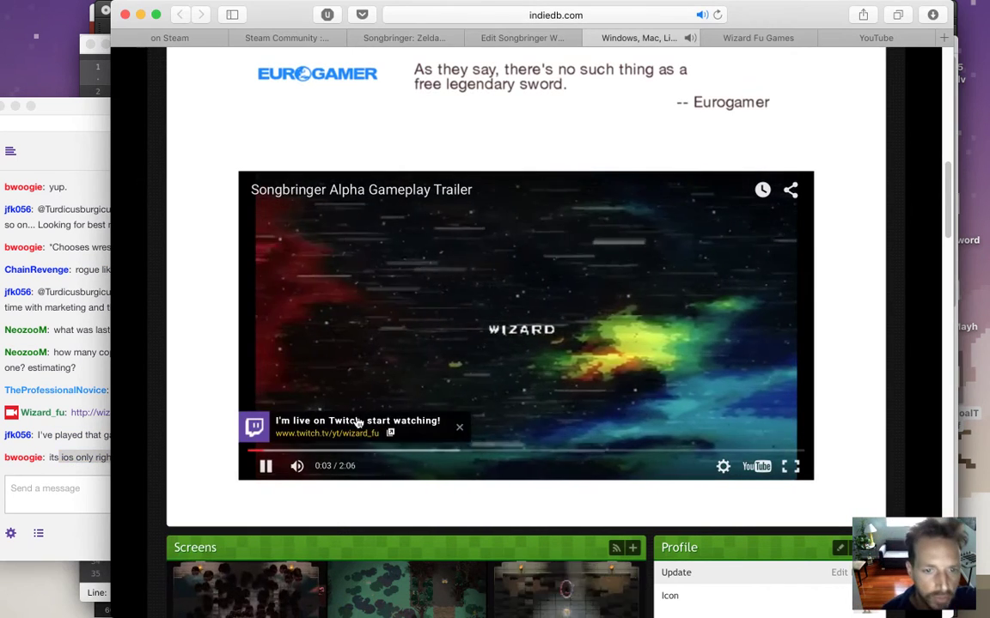
{"action": "left_click", "coordinate": [266, 466]}
Highlight the Twitch chat question about the game being iOS only while reading it, and return to the IndieDB profile.
{"action": "left_click_drag", "start_coordinate": [66, 462], "coordinate": [100, 478]}
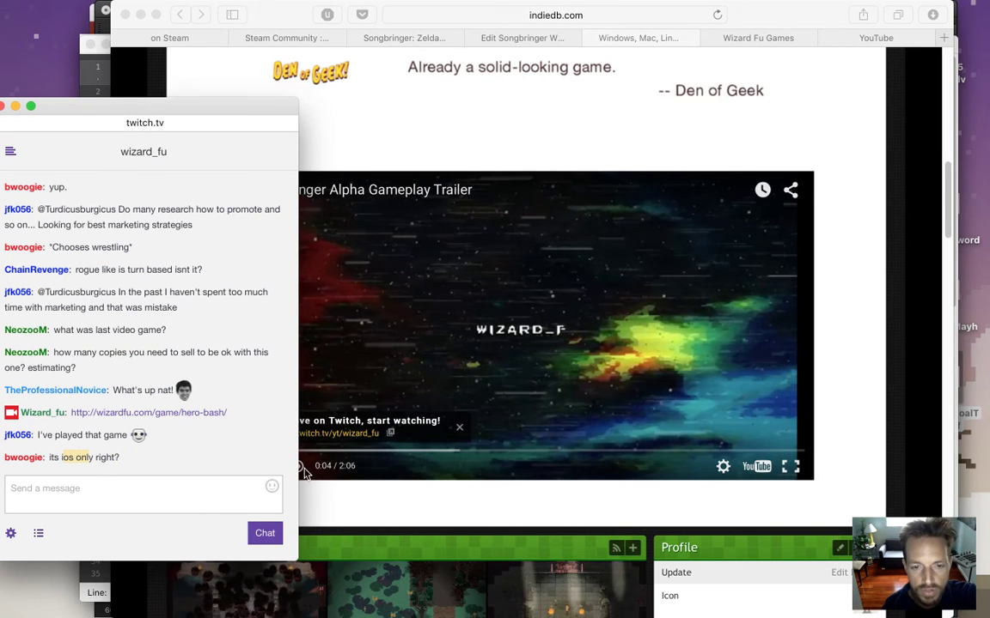
{"action": "left_click", "coordinate": [367, 502]}
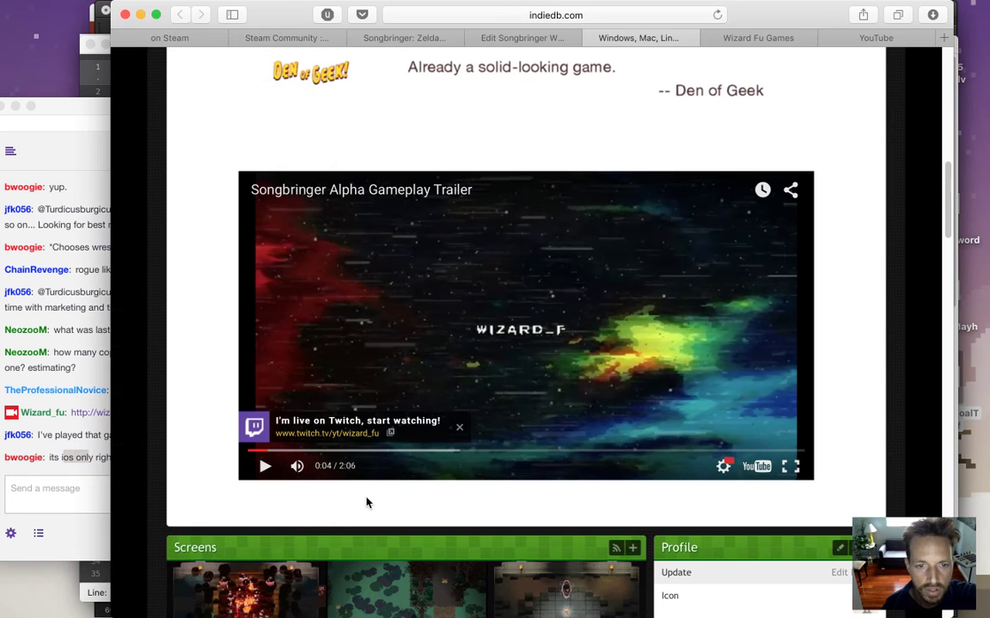
{"action": "left_click", "coordinate": [84, 468]}
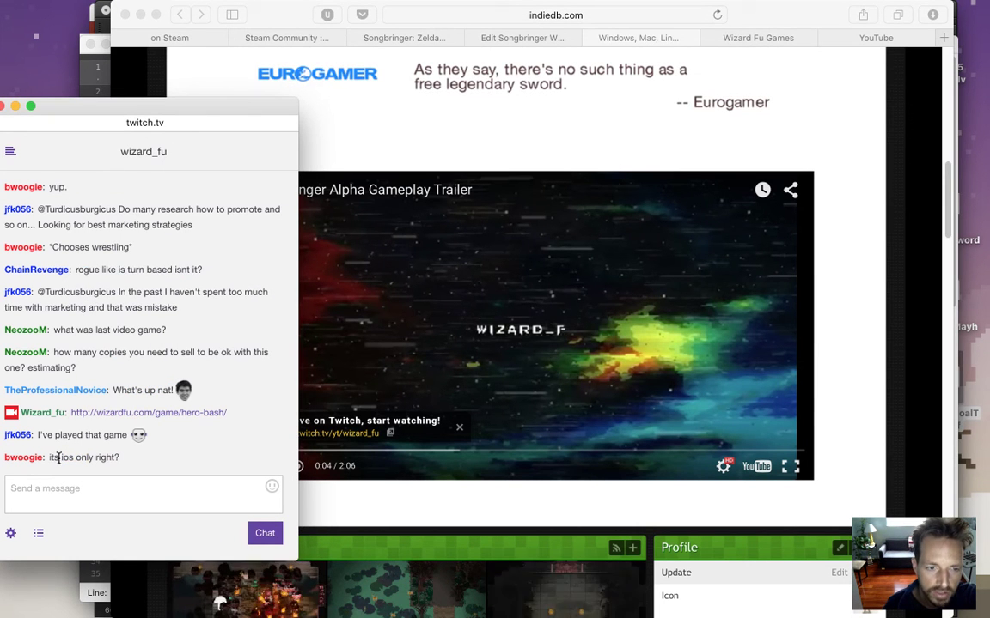
{"action": "left_click_drag", "start_coordinate": [61, 458], "coordinate": [75, 458]}
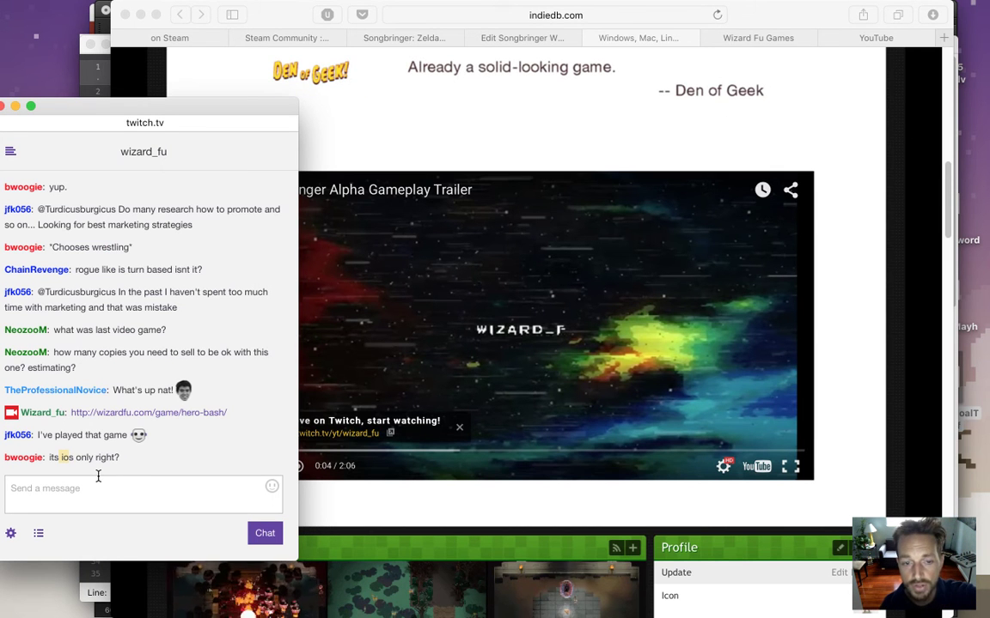
{"action": "left_click", "coordinate": [438, 507]}
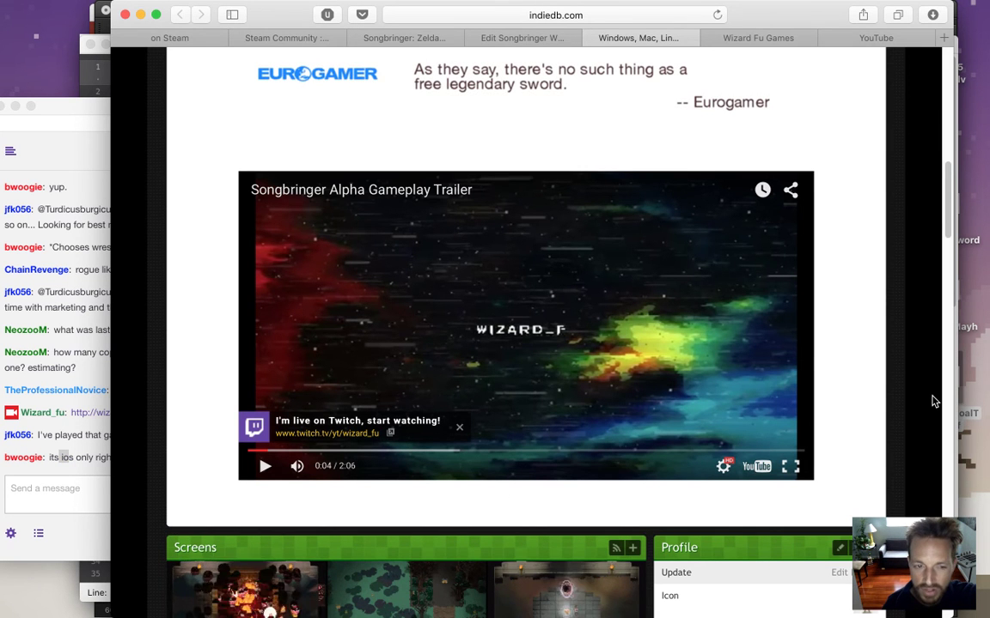
Look through the public profile's articles and statistics, and read the chat message about hoping to make a big game.
{"action": "left_click_drag", "start_coordinate": [946, 222], "coordinate": [943, 421]}
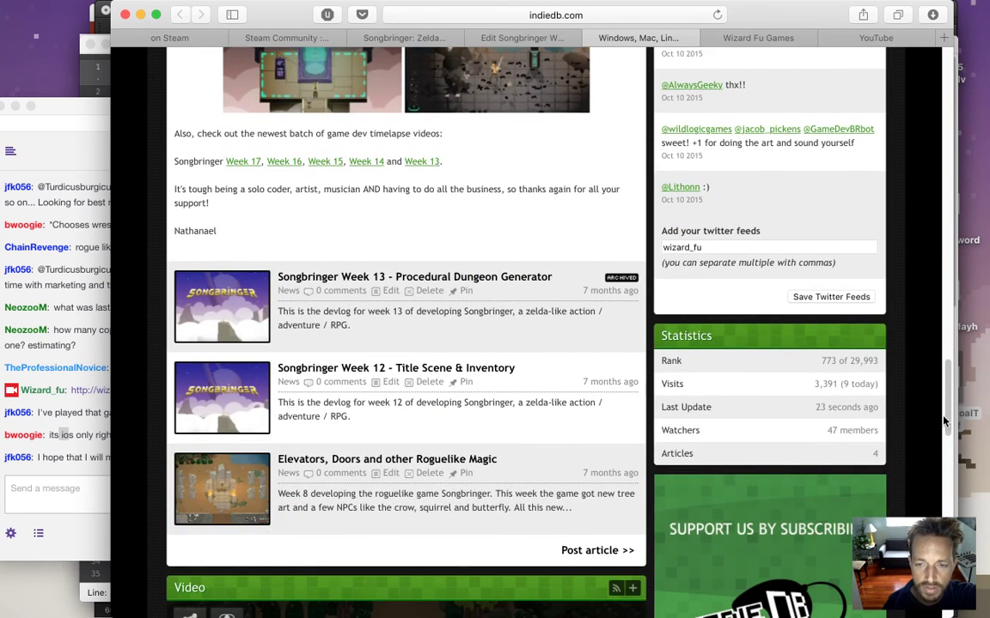
{"action": "left_click", "coordinate": [67, 442]}
{"action": "left_click_drag", "start_coordinate": [76, 437], "coordinate": [122, 435]}
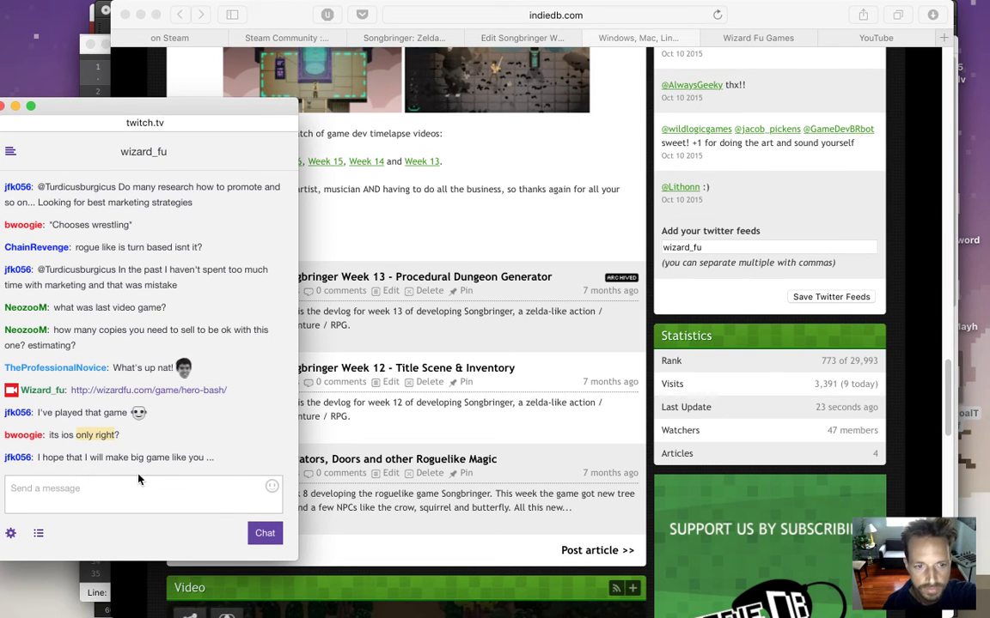
{"action": "left_click_drag", "start_coordinate": [42, 458], "coordinate": [132, 457]}
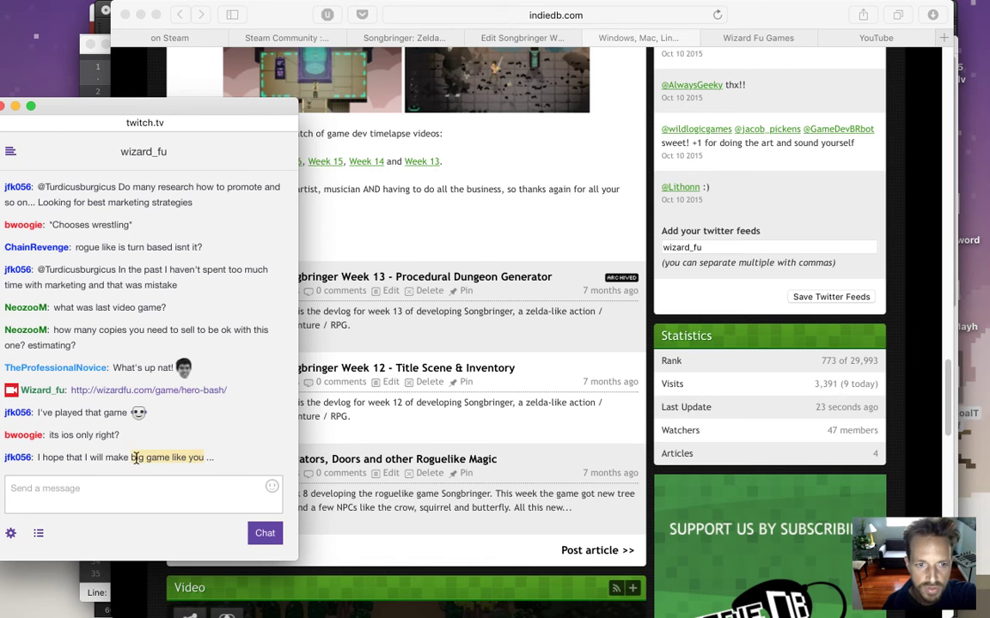
{"action": "left_click", "coordinate": [478, 229]}
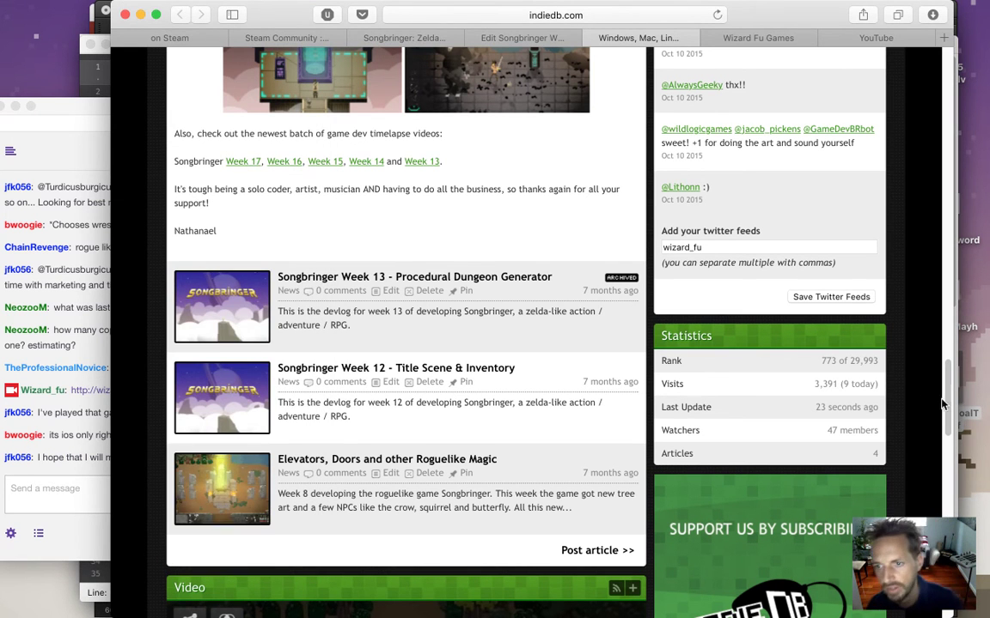
{"action": "scroll", "coordinate": [951, 400], "scroll_direction": "down", "scroll_amount": 1}
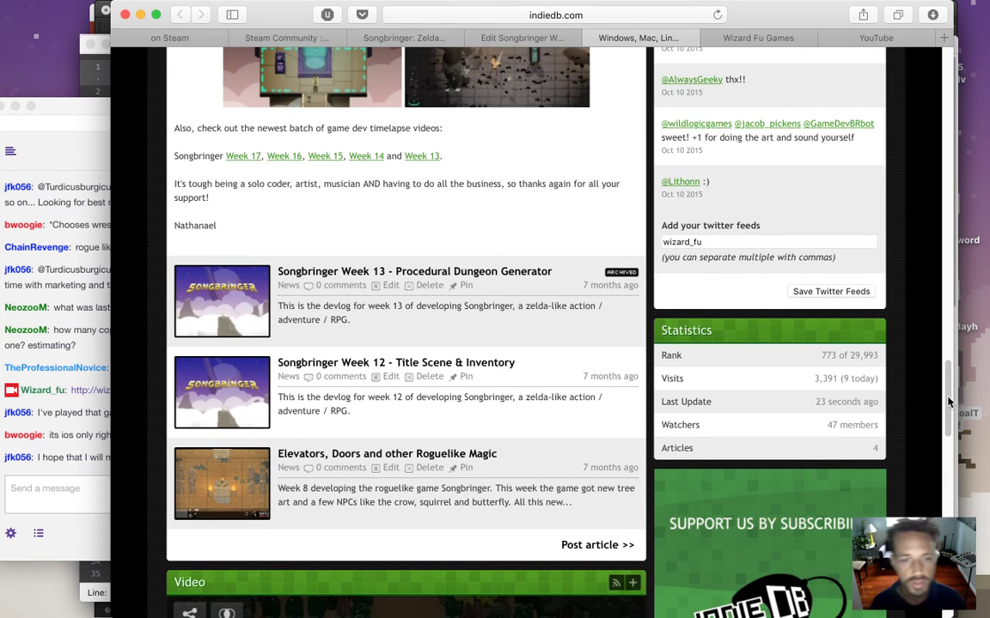
Read the new Twitch chat messages on piracy, app feedback, making a game, and engine and language, highlighting them, and return to IndieDB.
{"action": "left_click", "coordinate": [154, 453]}
{"action": "left_click_drag", "start_coordinate": [45, 457], "coordinate": [177, 457]}
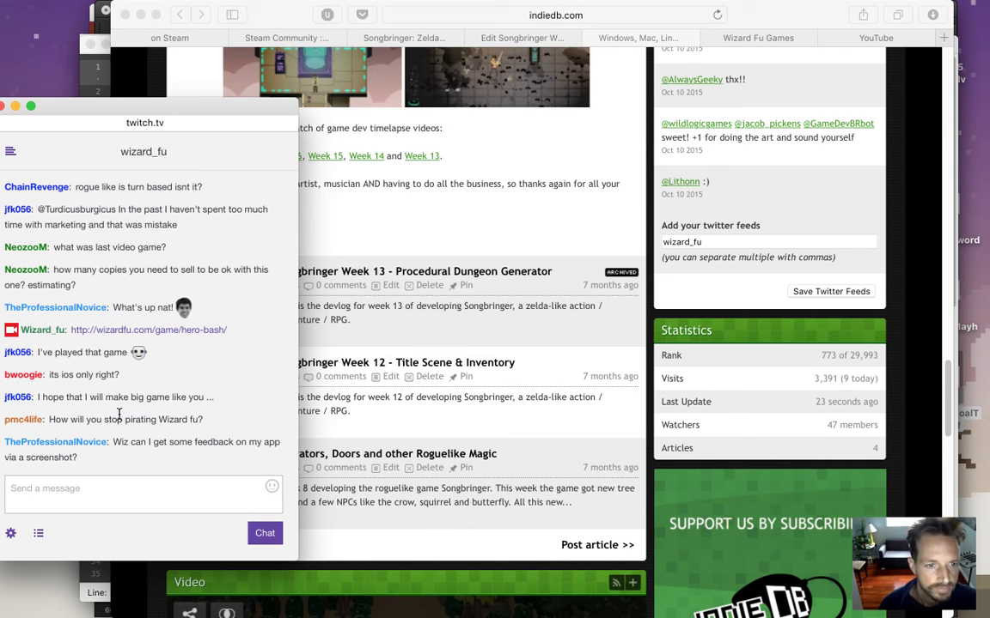
{"action": "left_click_drag", "start_coordinate": [70, 419], "coordinate": [208, 427]}
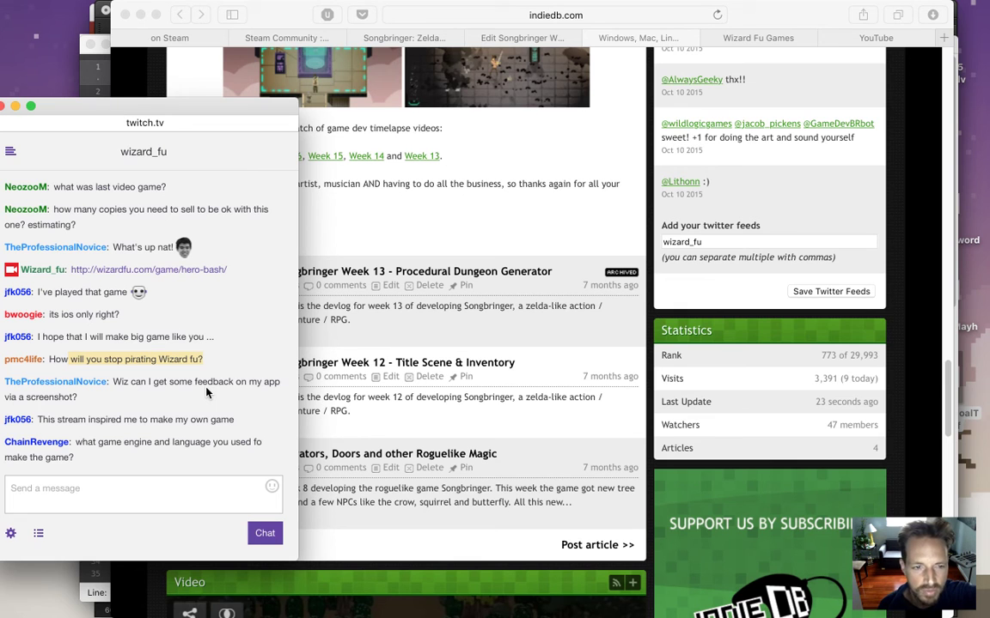
{"action": "left_click", "coordinate": [149, 398]}
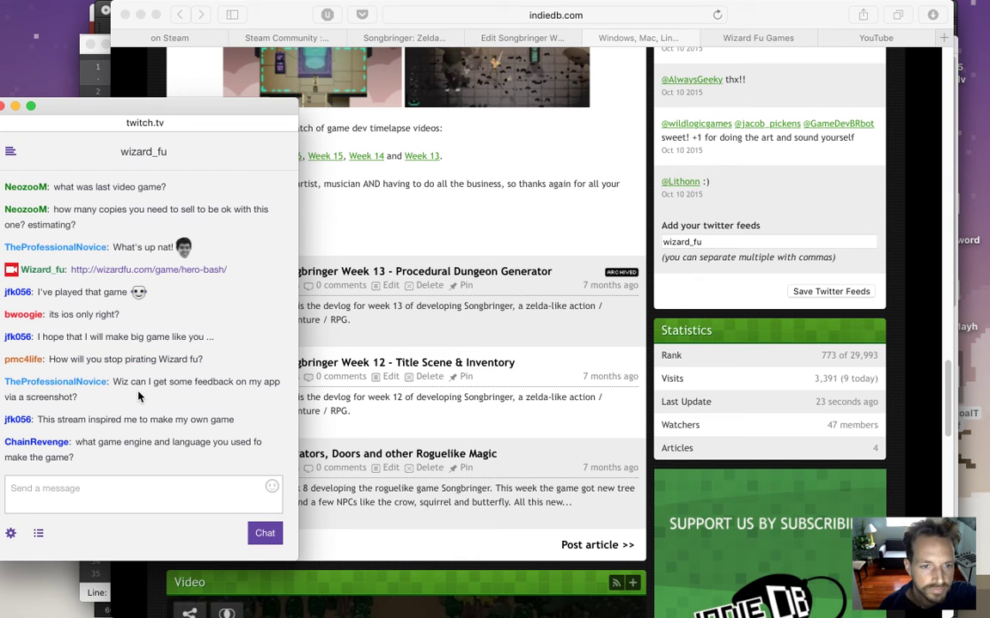
{"action": "left_click_drag", "start_coordinate": [121, 382], "coordinate": [144, 397]}
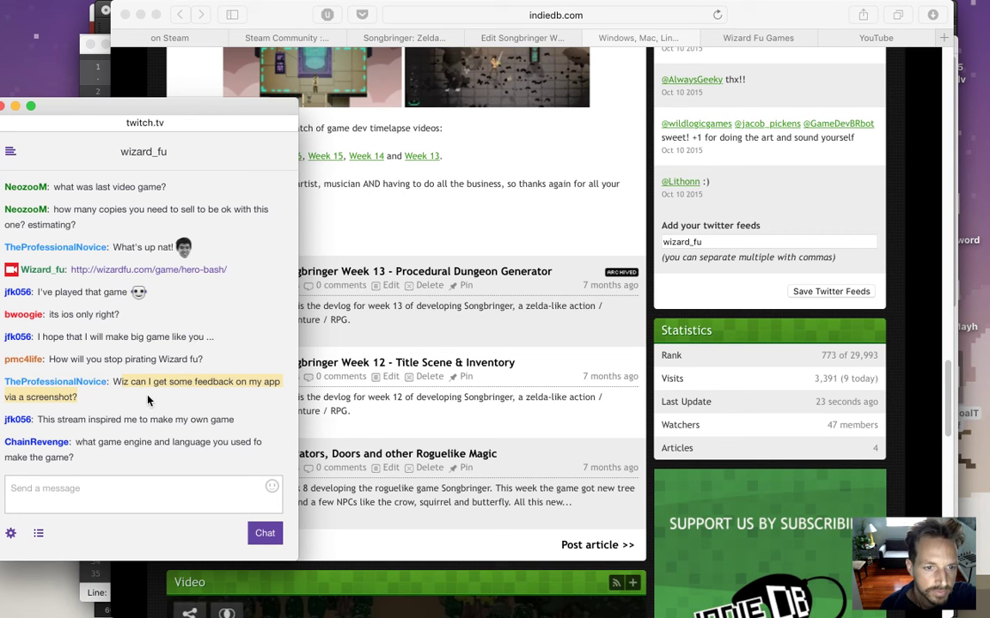
{"action": "mouse_move", "coordinate": [60, 419]}
{"action": "left_mouse_down"}
{"action": "mouse_move", "coordinate": [222, 418]}
{"action": "mouse_move", "coordinate": [71, 421]}
{"action": "left_mouse_up"}
{"action": "left_click", "coordinate": [229, 419]}
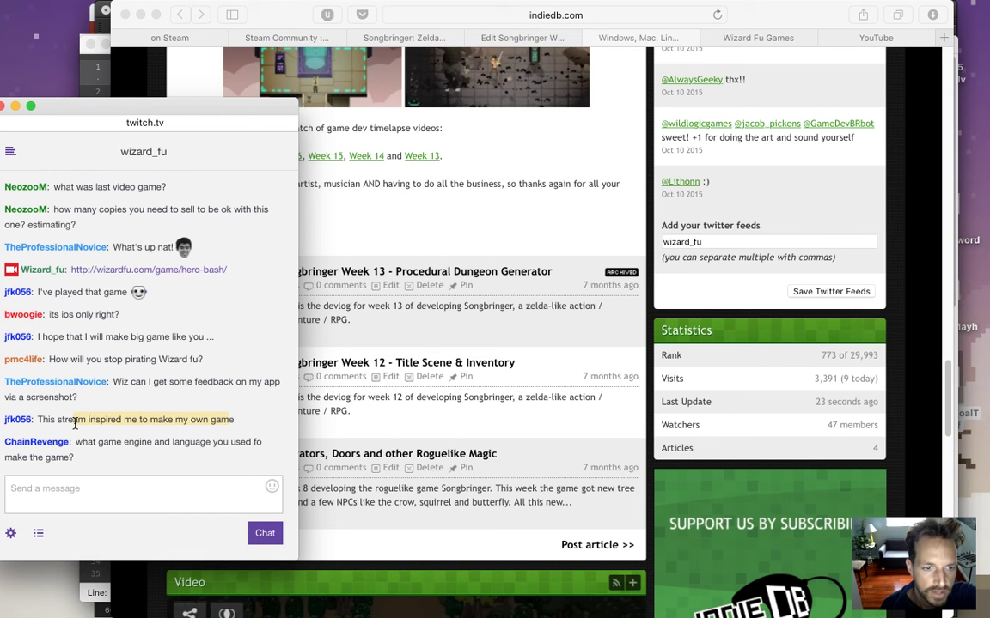
{"action": "left_click_drag", "start_coordinate": [76, 422], "coordinate": [110, 466]}
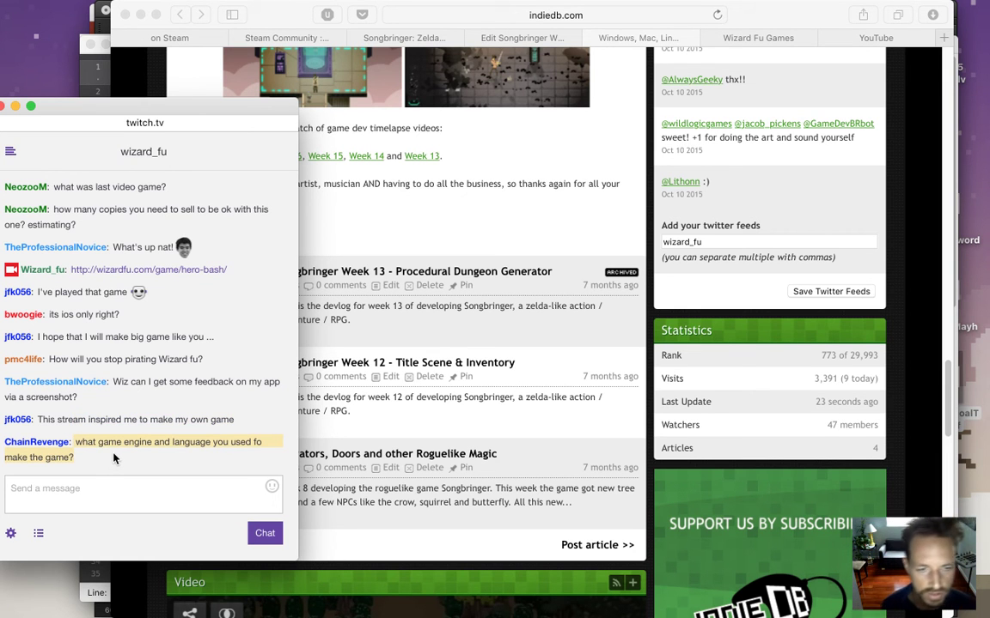
{"action": "left_click", "coordinate": [437, 208]}
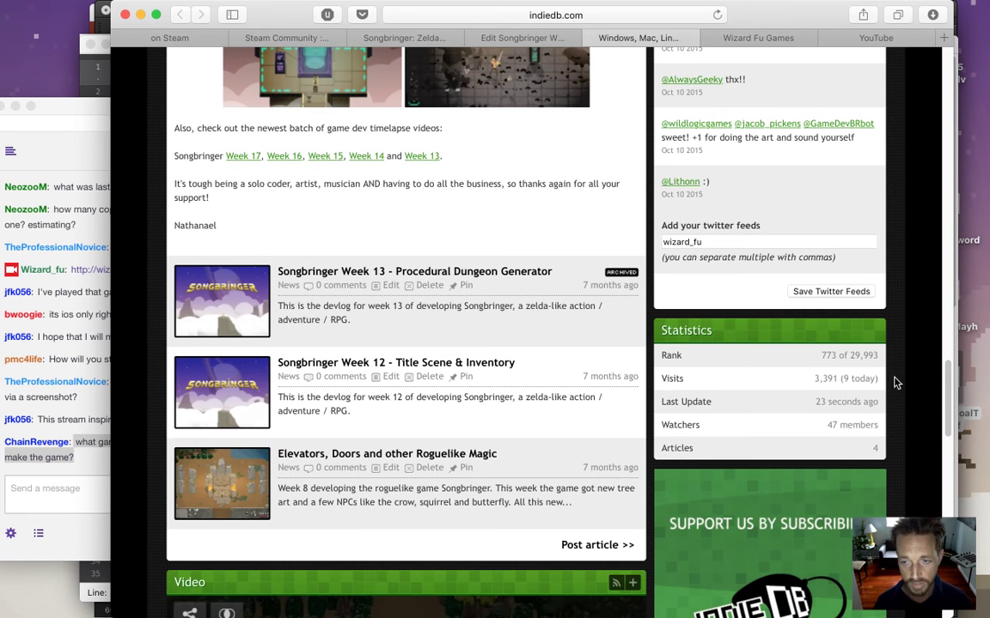
Read the Twitch chat messages about DRM and the effort of preventing piracy, highlighting them, and return to the IndieDB profile.
{"action": "scroll", "coordinate": [949, 409], "scroll_direction": "up", "scroll_amount": 2}
{"action": "left_click_drag", "start_coordinate": [949, 409], "coordinate": [950, 373]}
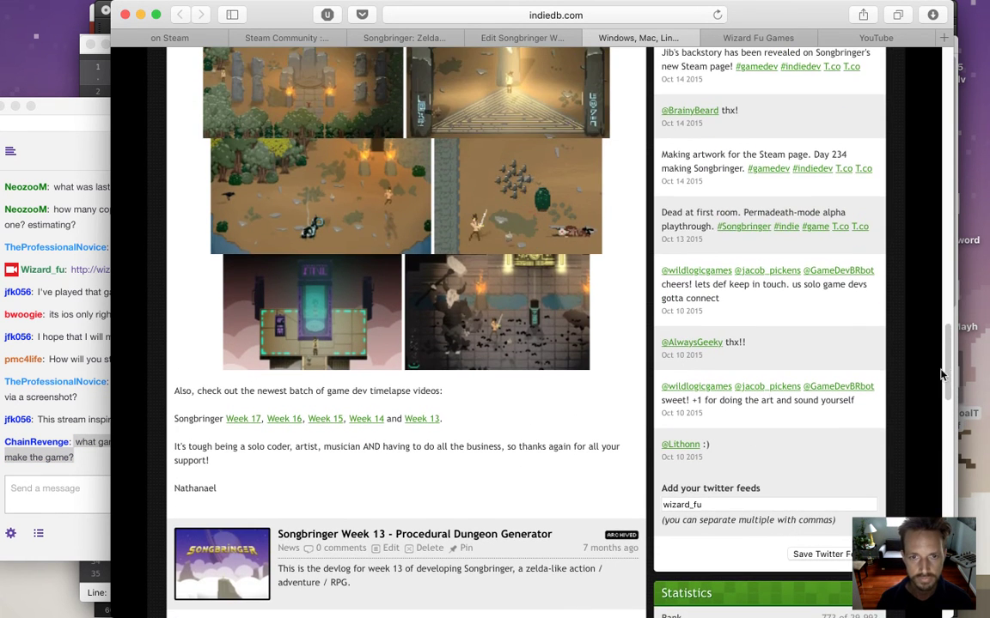
{"action": "left_click", "coordinate": [77, 474]}
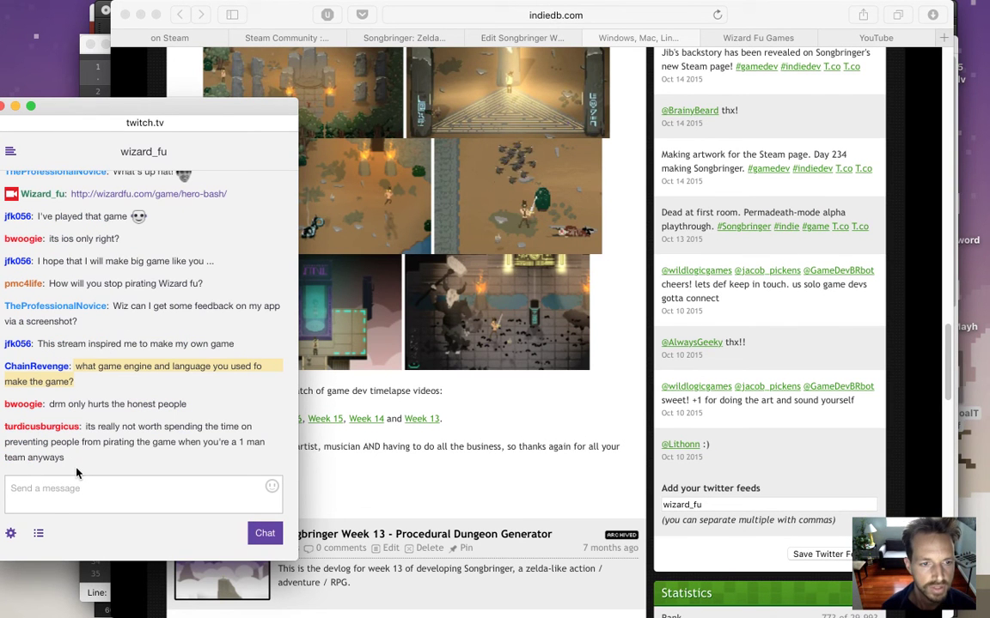
{"action": "mouse_move", "coordinate": [50, 404]}
{"action": "left_mouse_down"}
{"action": "mouse_move", "coordinate": [182, 404]}
{"action": "mouse_move", "coordinate": [31, 405]}
{"action": "mouse_move", "coordinate": [60, 419]}
{"action": "left_mouse_up"}
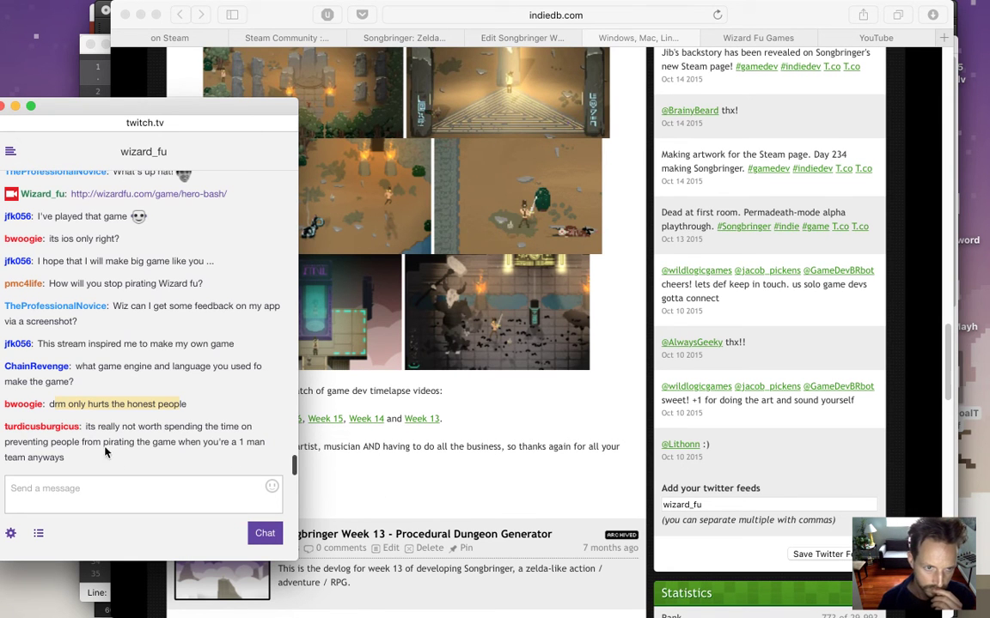
{"action": "left_click_drag", "start_coordinate": [85, 427], "coordinate": [114, 442]}
{"action": "left_click", "coordinate": [366, 437]}
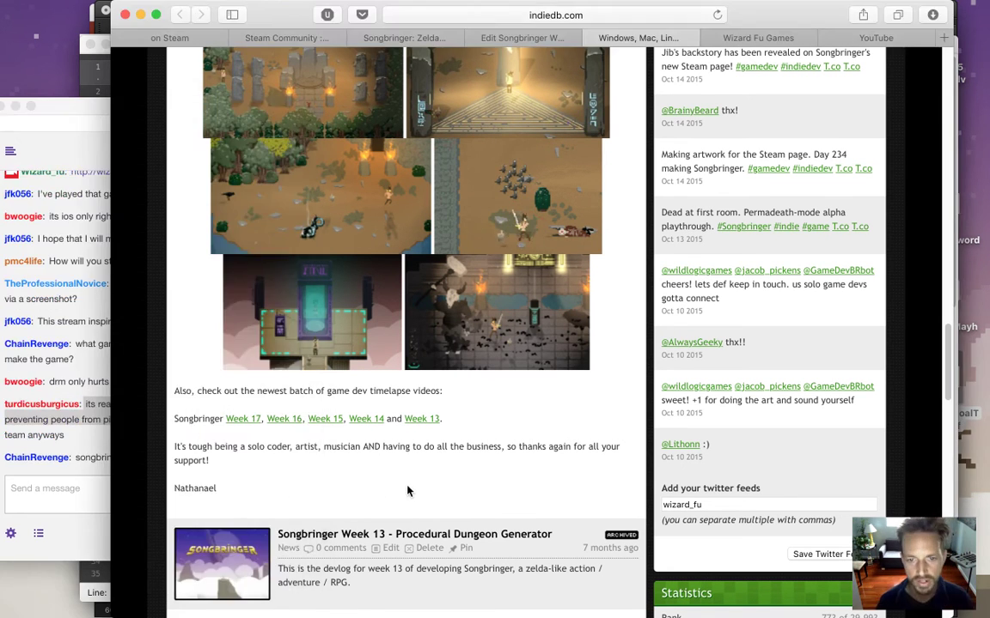
Look over the Songbringer Kickstarter article and read the chat follow-up naming Songbringer, highlighting it, before returning to IndieDB.
{"action": "scroll", "coordinate": [943, 391], "scroll_direction": "up", "scroll_amount": 3}
{"action": "left_click_drag", "start_coordinate": [948, 372], "coordinate": [949, 330]}
{"action": "scroll", "coordinate": [950, 328], "scroll_direction": "up", "scroll_amount": 2}
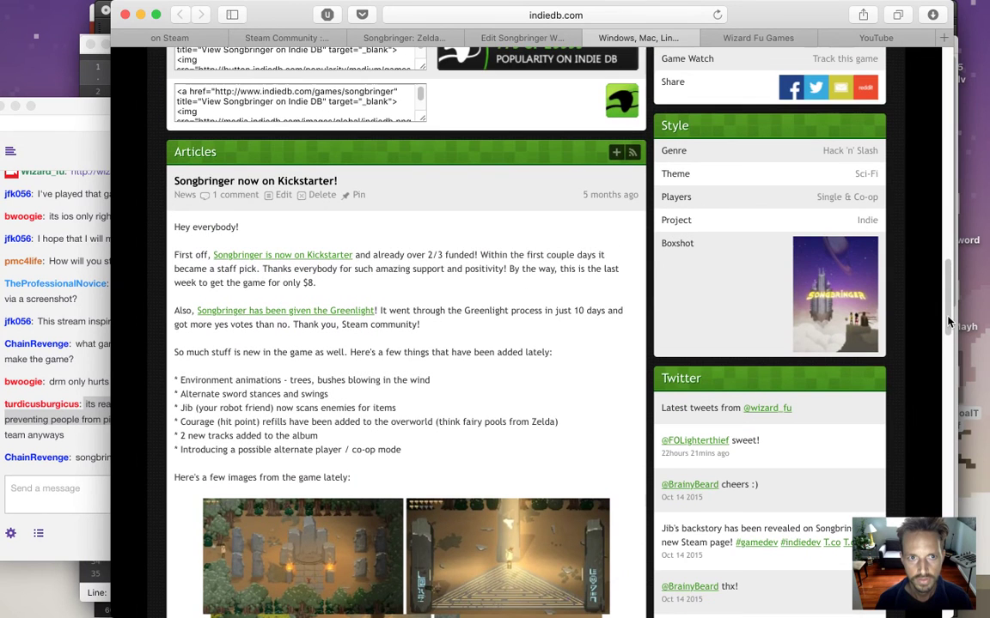
{"action": "left_click_drag", "start_coordinate": [949, 321], "coordinate": [949, 347]}
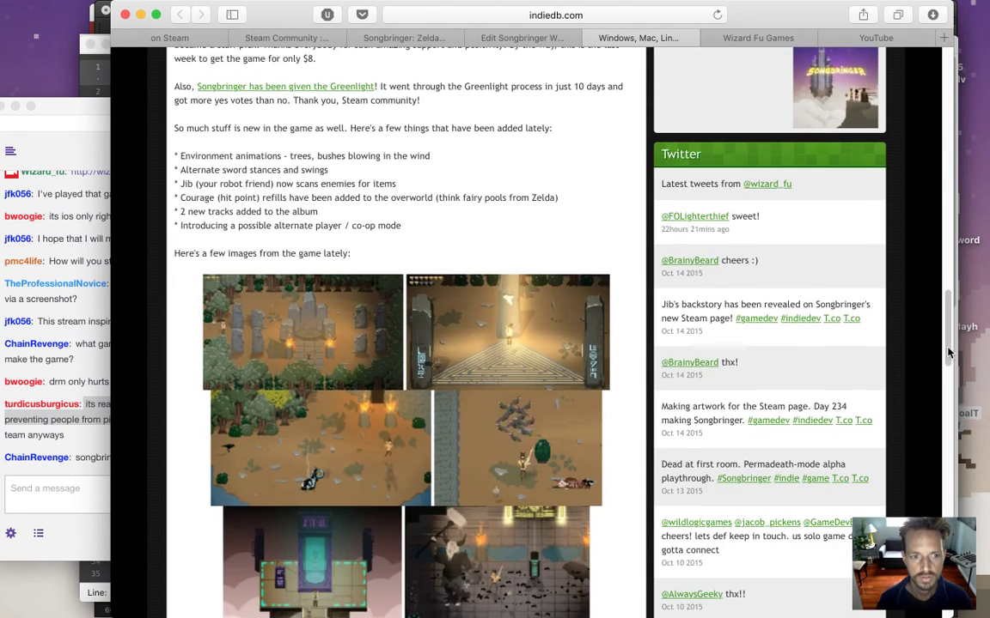
{"action": "left_click", "coordinate": [94, 468]}
{"action": "double_click", "coordinate": [81, 458]}
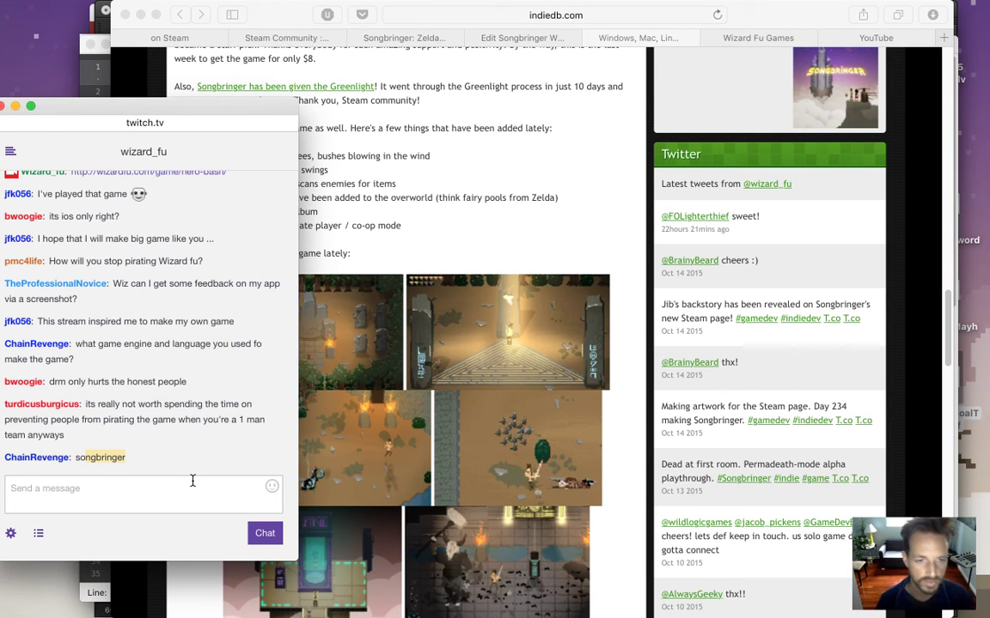
{"action": "left_click", "coordinate": [432, 262]}
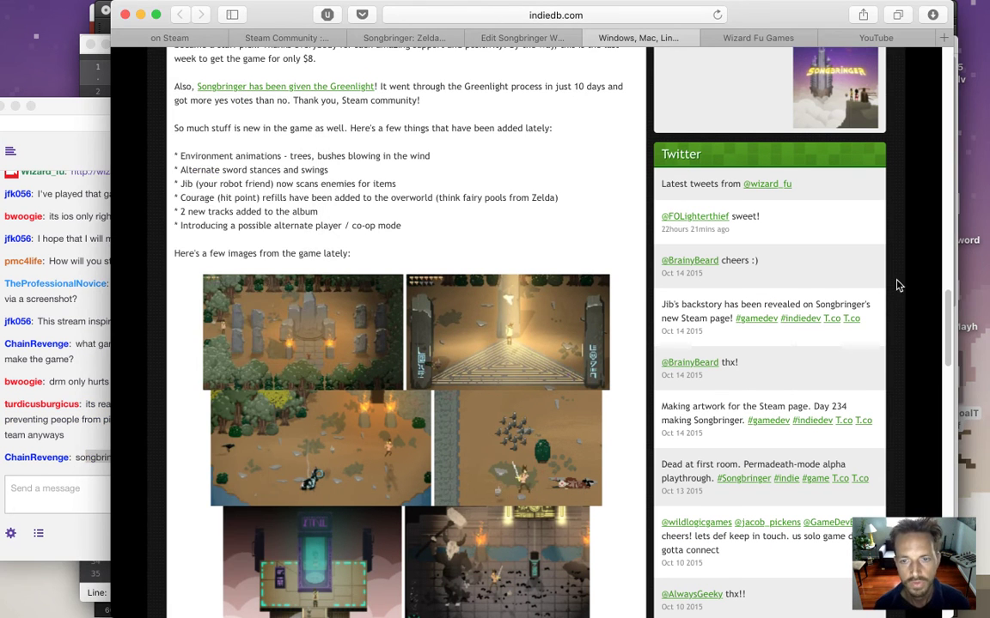
Look through the profile's articles down to the video section and open the form for adding a new video.
{"action": "scroll", "coordinate": [940, 341], "scroll_direction": "down", "scroll_amount": 5}
{"action": "scroll", "coordinate": [939, 341], "scroll_direction": "down", "scroll_amount": 1}
{"action": "scroll", "coordinate": [940, 341], "scroll_direction": "up", "scroll_amount": 8}
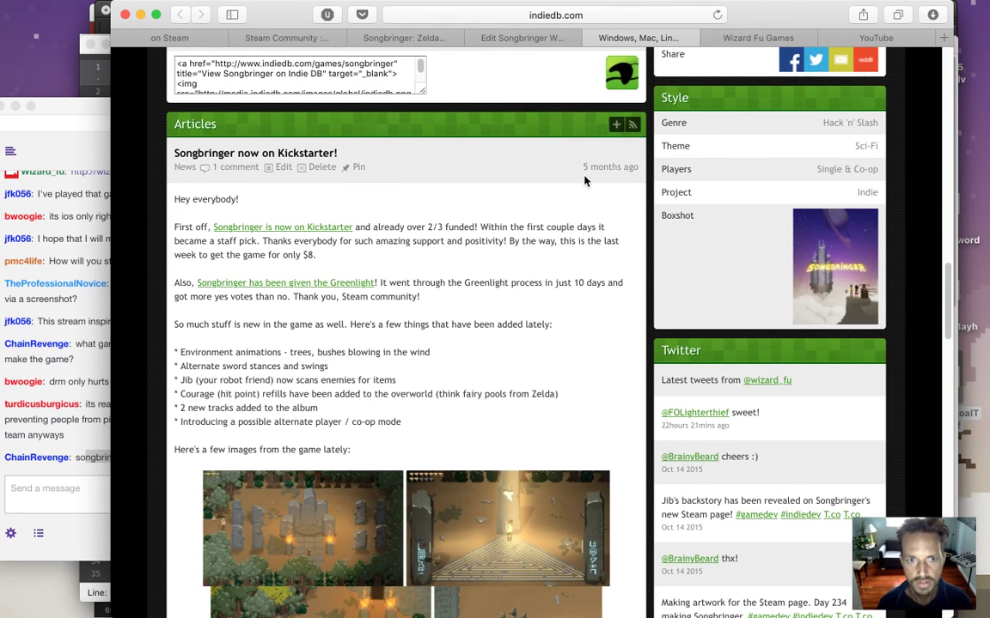
{"action": "left_click_drag", "start_coordinate": [946, 279], "coordinate": [942, 393]}
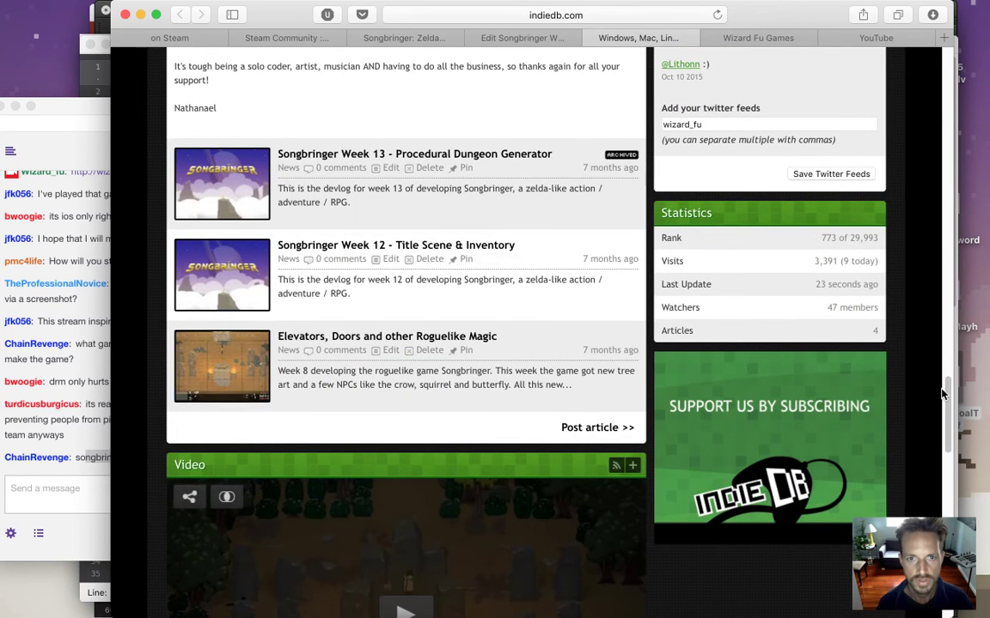
{"action": "mouse_move", "coordinate": [942, 394]}
{"action": "left_mouse_down"}
{"action": "mouse_move", "coordinate": [937, 440]}
{"action": "mouse_move", "coordinate": [943, 412]}
{"action": "left_mouse_up"}
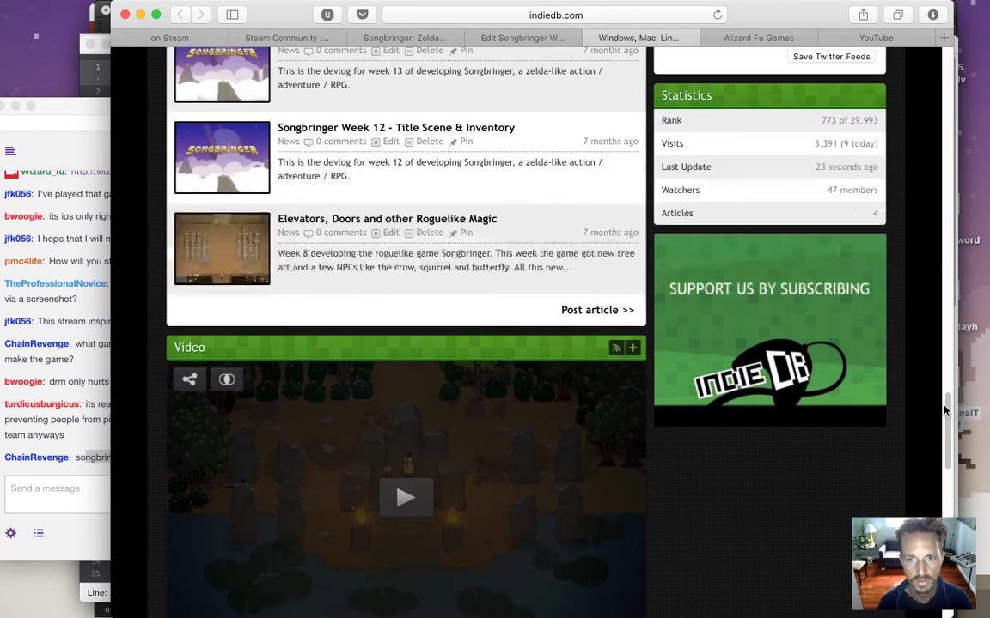
{"action": "left_click", "coordinate": [632, 349]}
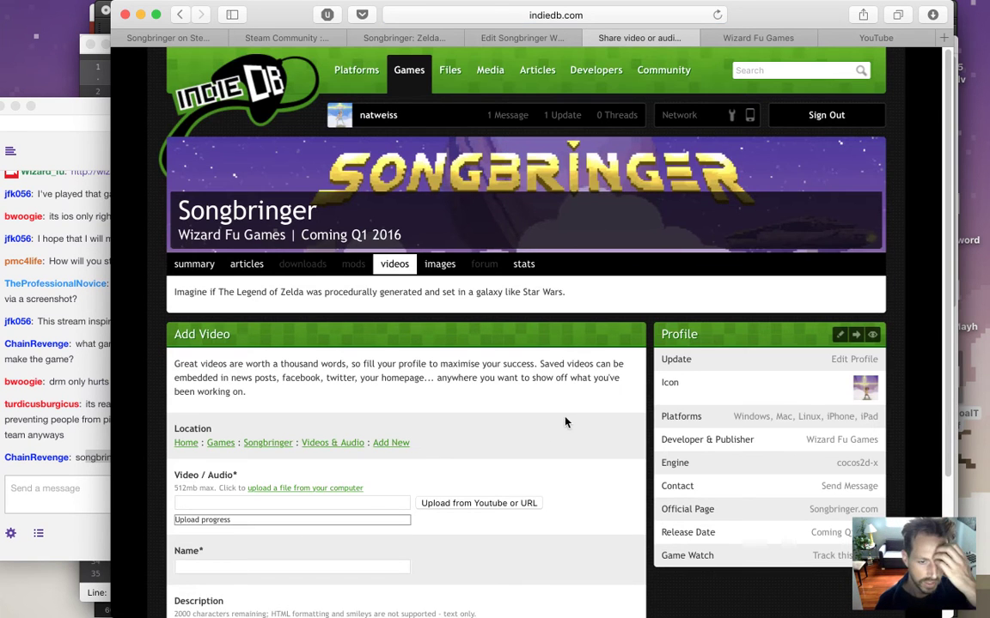
{"action": "left_click", "coordinate": [353, 504]}
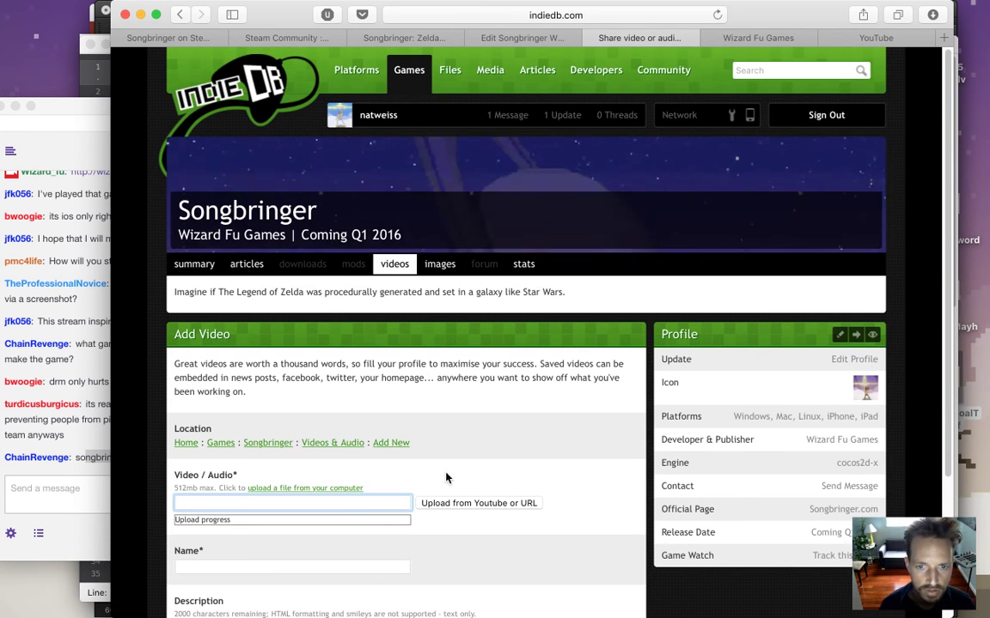
{"action": "left_click", "coordinate": [470, 505]}
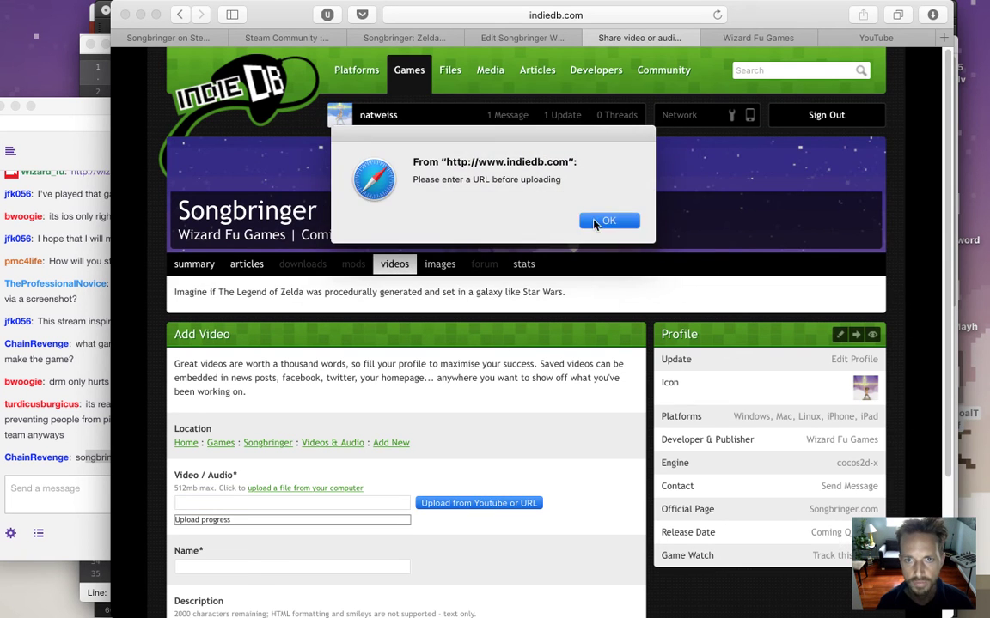
{"action": "left_click", "coordinate": [606, 222]}
{"action": "left_click", "coordinate": [876, 38]}
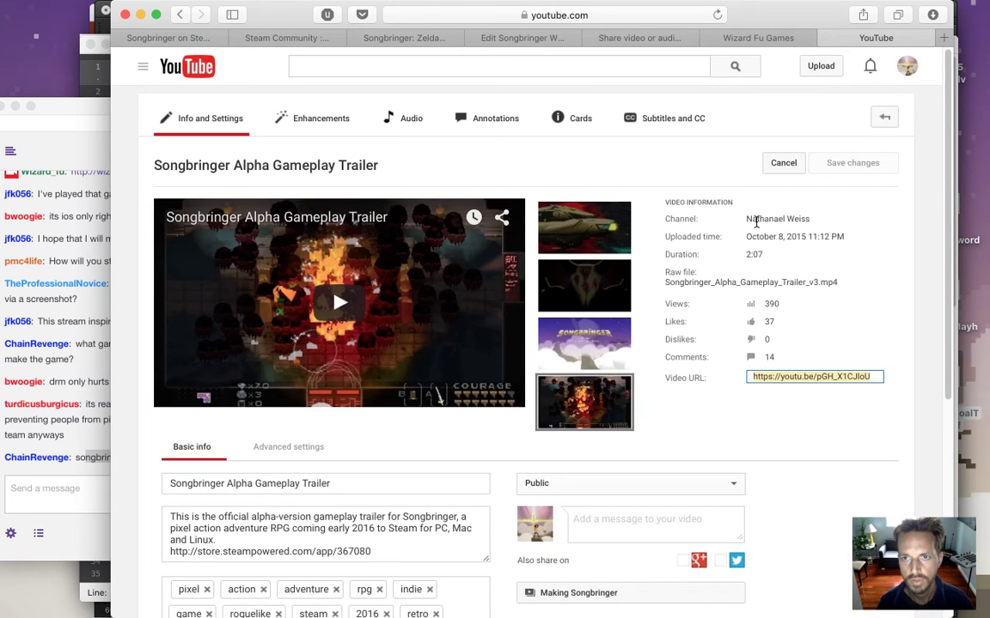
{"action": "left_click", "coordinate": [666, 38]}
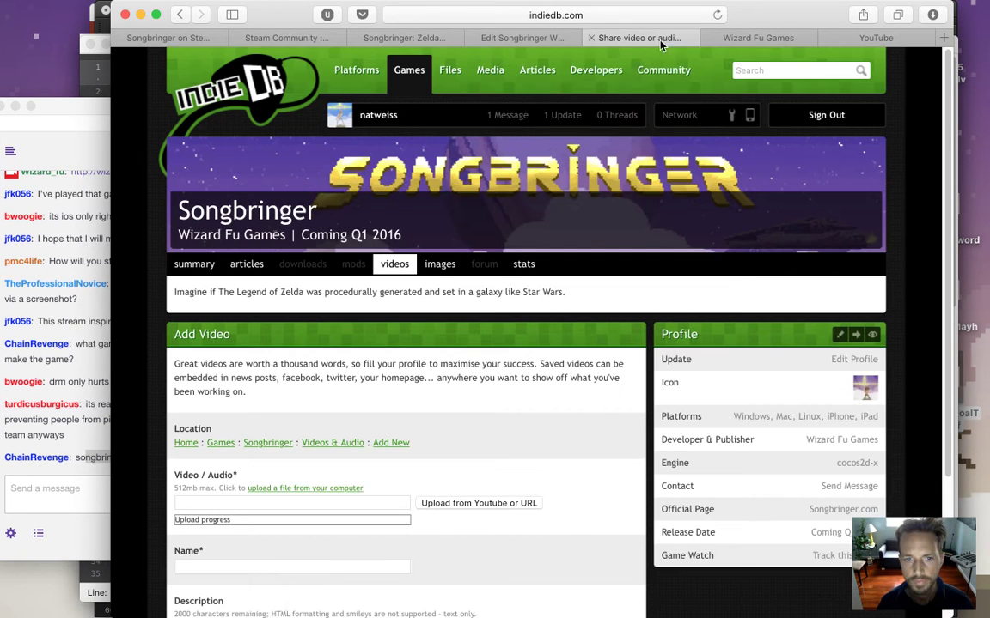
{"action": "left_click", "coordinate": [287, 503]}
{"action": "type", "text": "https://youtu.be/pGH_X1CJIoU"}
Name the new video "Songbringer Alpha Gameplay Trailer", replacing the autofilled title.
{"action": "key", "text": "Tab"}
{"action": "type", "text": "Songbringer - Boss Doors"}
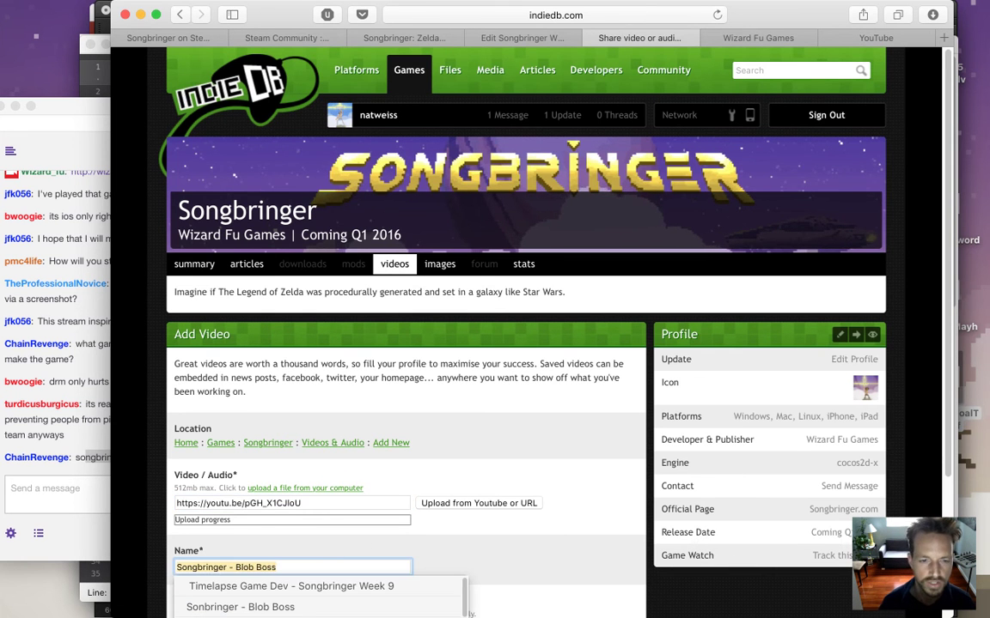
{"action": "key", "text": "Escape"}
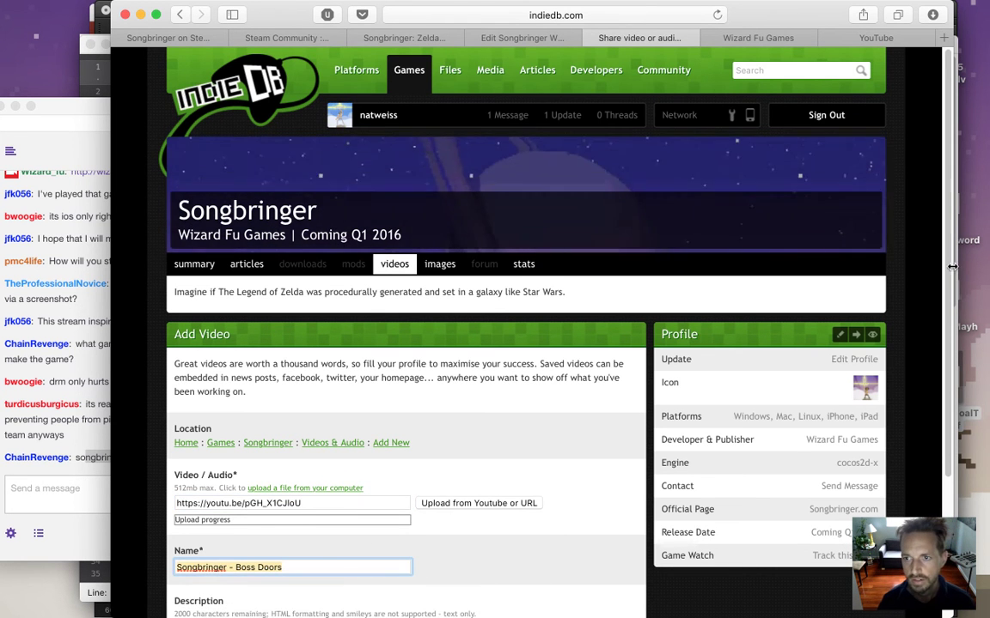
{"action": "scroll", "coordinate": [951, 354], "scroll_direction": "down", "scroll_amount": 2}
{"action": "scroll", "coordinate": [951, 354], "scroll_direction": "down", "scroll_amount": 2}
{"action": "left_click", "coordinate": [300, 390]}
{"action": "key", "text": "BackSpace"}
{"action": "key", "text": "BackSpace"}
{"action": "key", "text": "BackSpace"}
{"action": "key", "text": "BackSpace"}
{"action": "key", "text": "BackSpace"}
{"action": "key", "text": "BackSpace"}
{"action": "key", "text": "BackSpace"}
{"action": "key", "text": "BackSpace"}
{"action": "key", "text": "BackSpace"}
{"action": "key", "text": "BackSpace"}
{"action": "key", "text": "BackSpace"}
{"action": "key", "text": "BackSpace"}
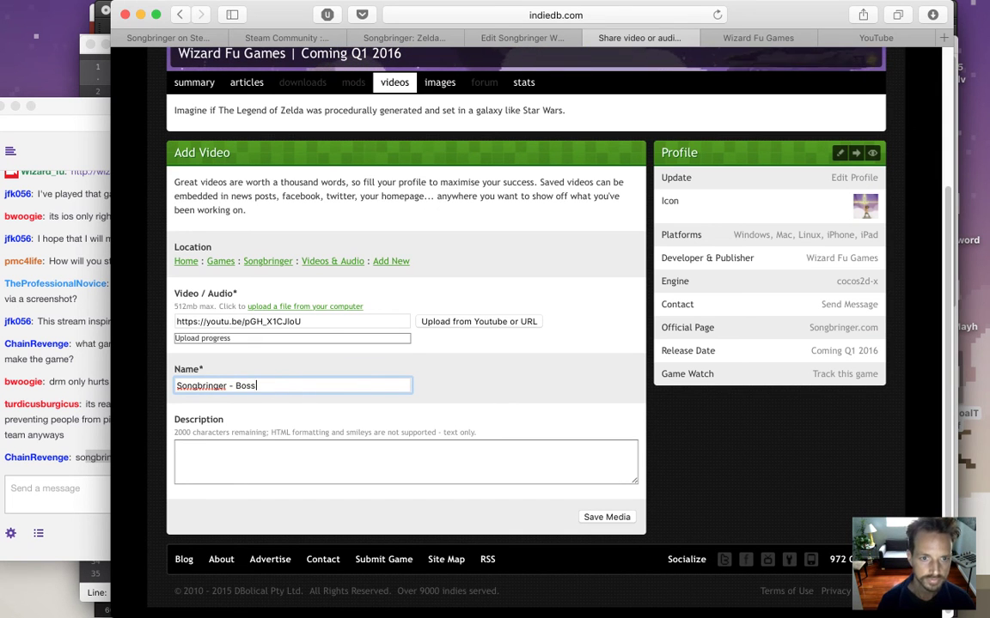
{"action": "type", "text": "Alp"}
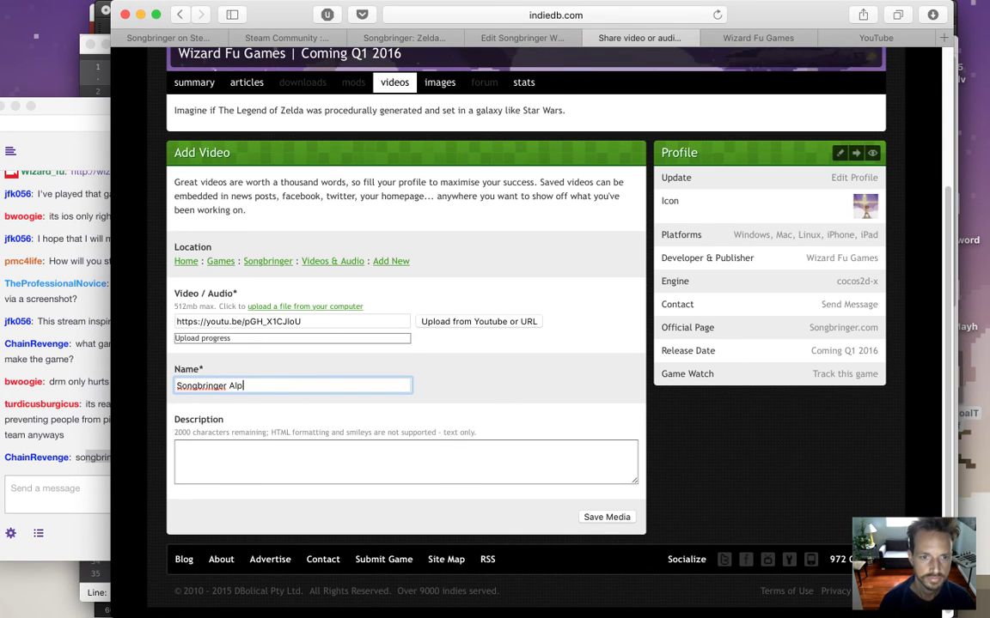
{"action": "type", "text": "ha Gameplay Trailer"}
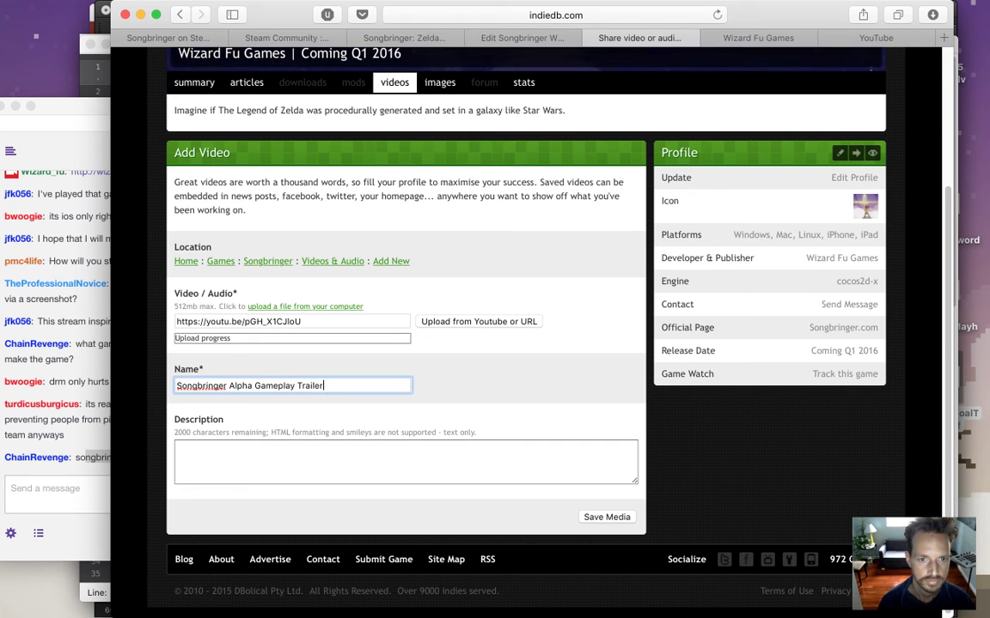
Copy the trailer's full description from YouTube into the new IndieDB video's description and save the media.
{"action": "key", "text": "Tab"}
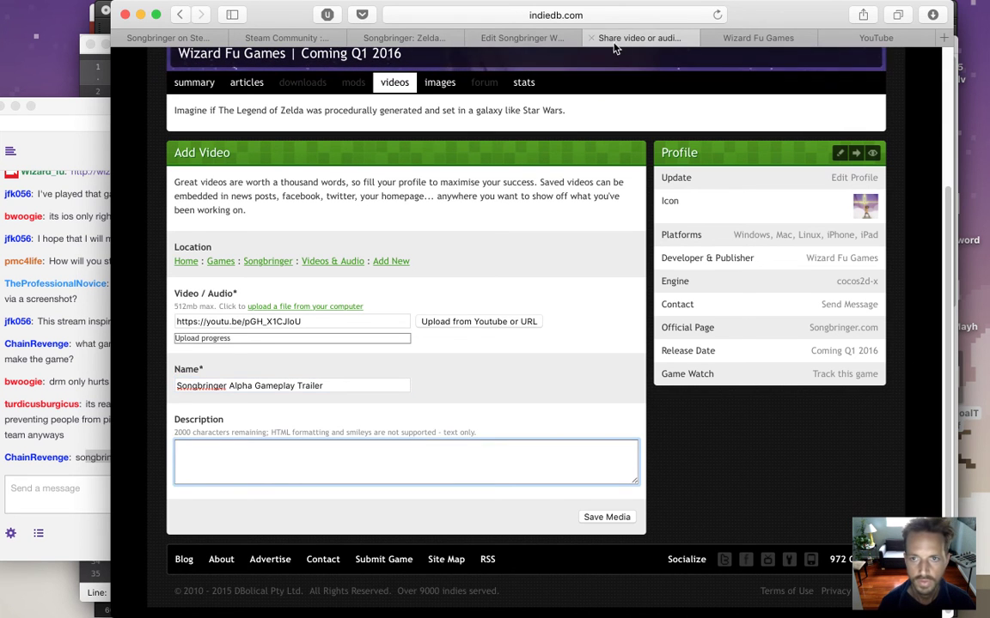
{"action": "left_click", "coordinate": [877, 38]}
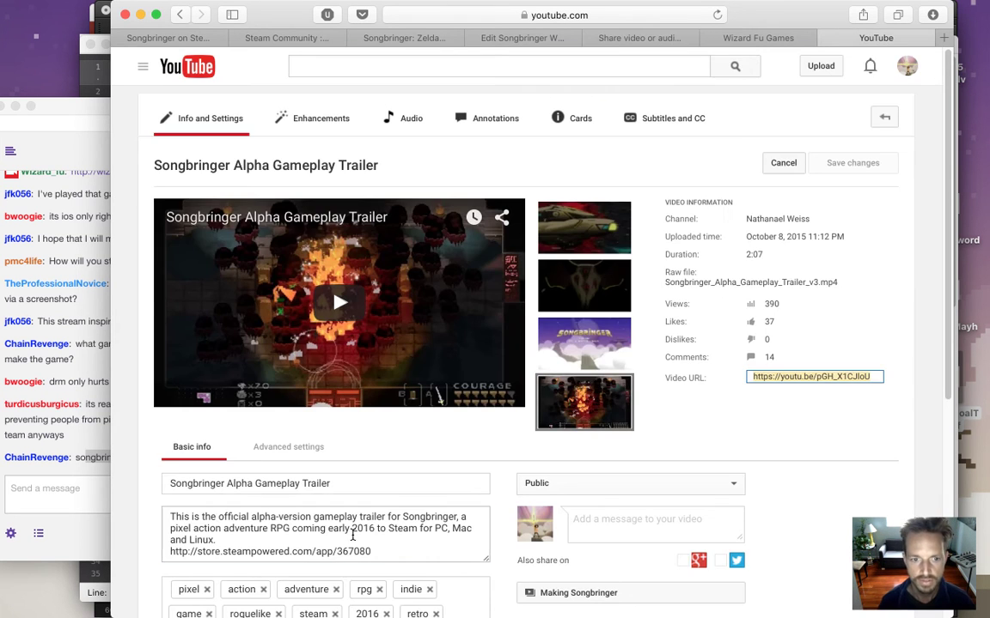
{"action": "left_click_drag", "start_coordinate": [170, 517], "coordinate": [371, 552]}
{"action": "key", "text": "super+c"}
{"action": "left_click", "coordinate": [758, 38]}
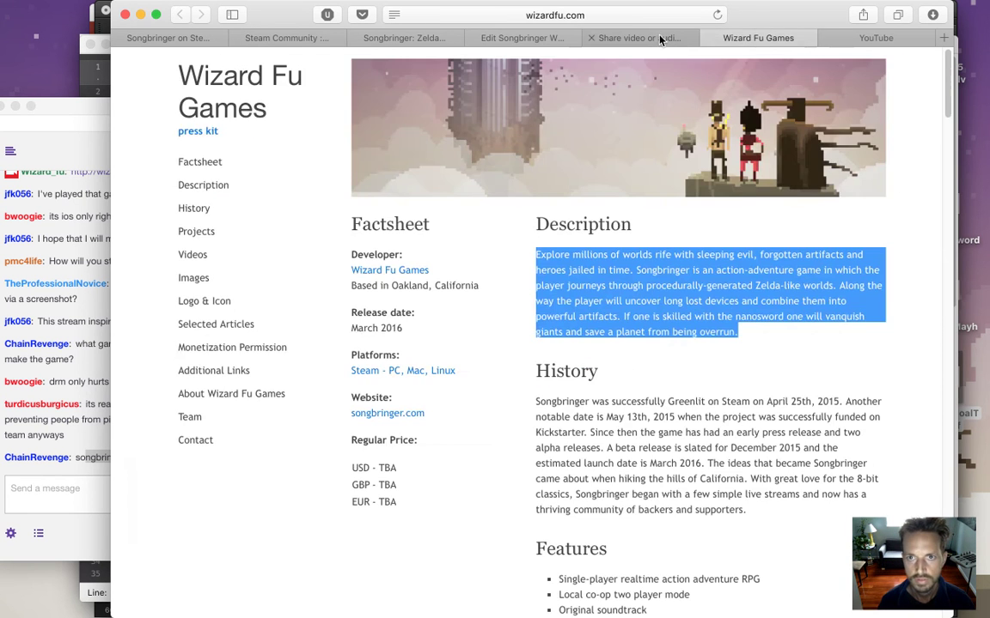
{"action": "left_click", "coordinate": [640, 38]}
{"action": "key", "text": "super+v"}
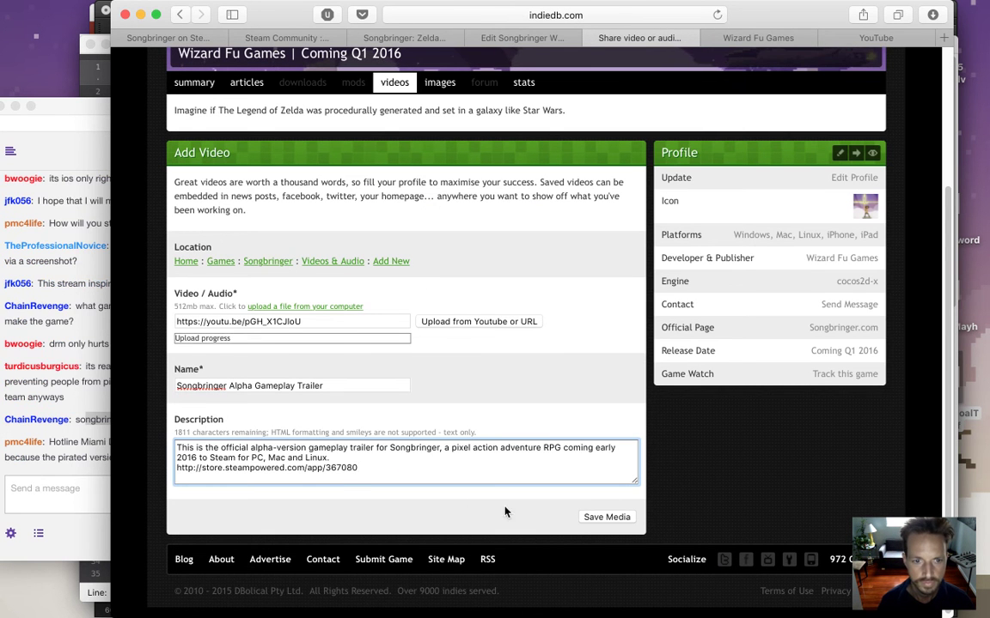
{"action": "left_click", "coordinate": [601, 518]}
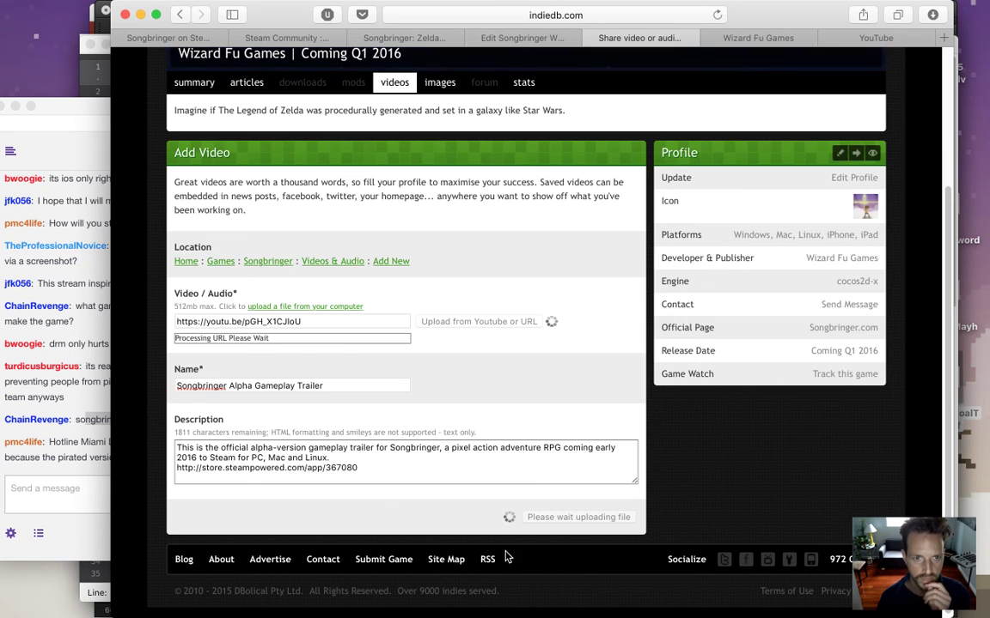
Read the Twitch chat message about the Hotline Miami developer and piracy, highlighting parts of it, and return to IndieDB.
{"action": "left_click", "coordinate": [75, 467]}
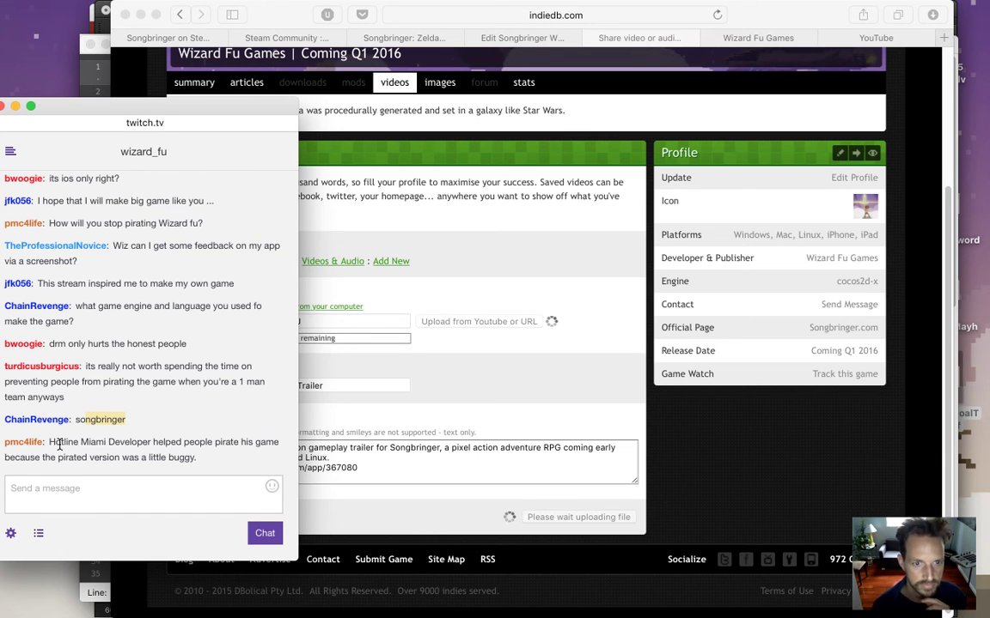
{"action": "left_click_drag", "start_coordinate": [59, 445], "coordinate": [102, 453]}
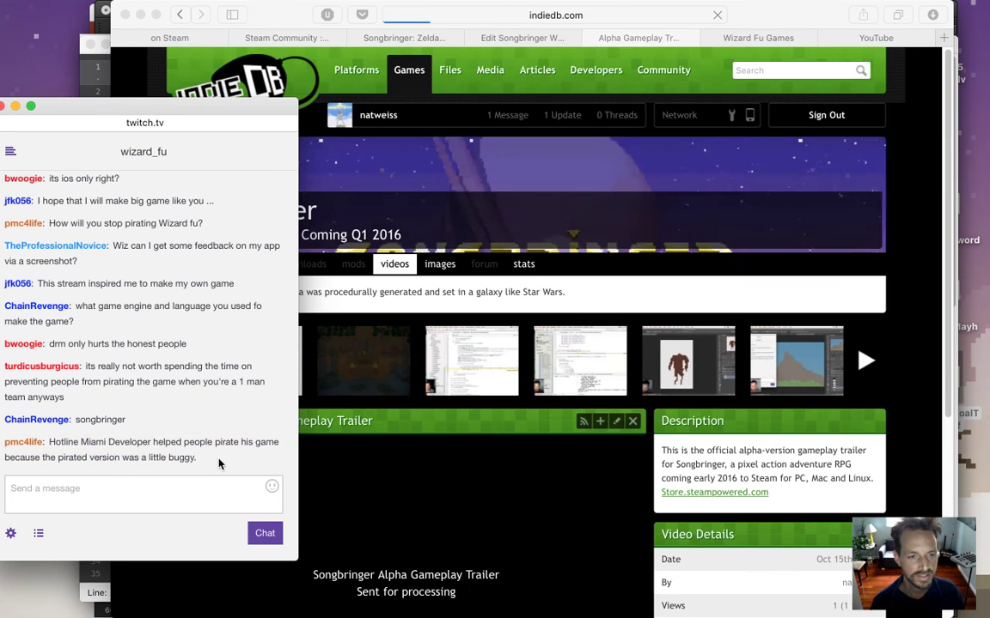
{"action": "left_click_drag", "start_coordinate": [81, 441], "coordinate": [150, 441]}
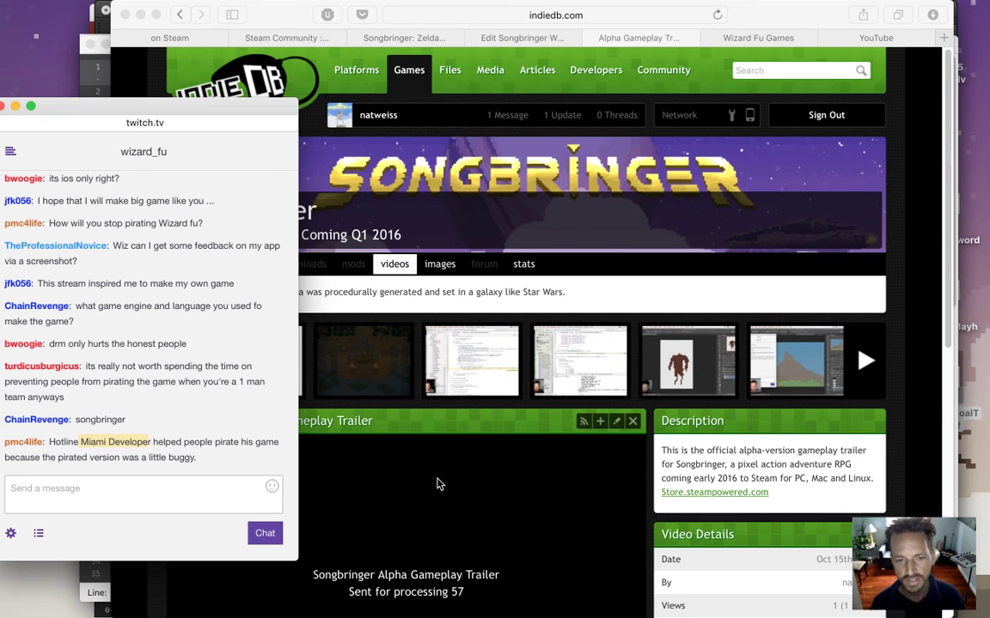
{"action": "left_click", "coordinate": [909, 453]}
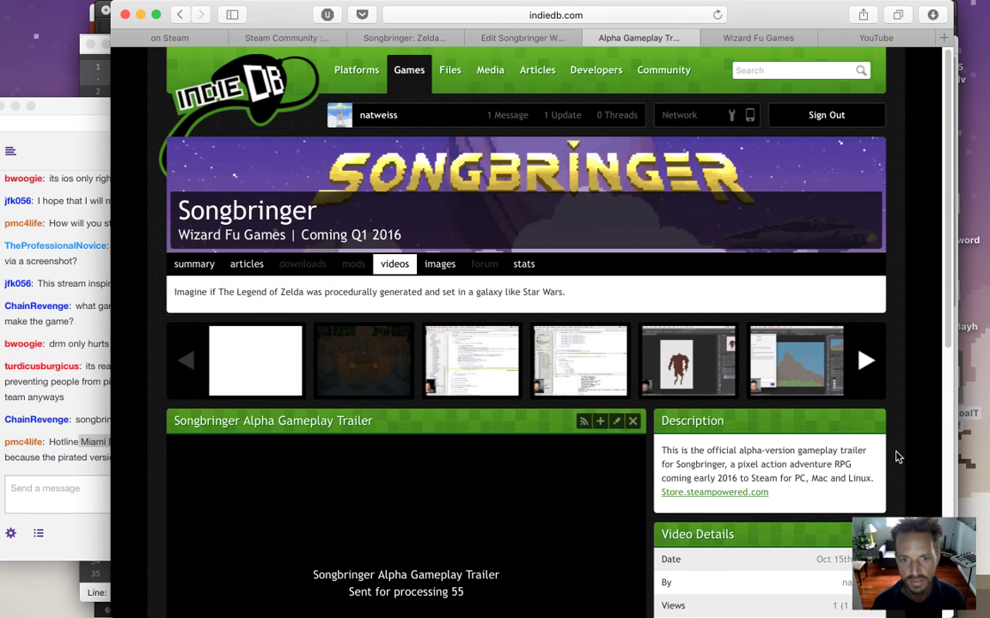
Examine the new trailer page's video details, sharing options and adblock whitelisting notice.
{"action": "scroll", "coordinate": [921, 397], "scroll_direction": "down", "scroll_amount": 5}
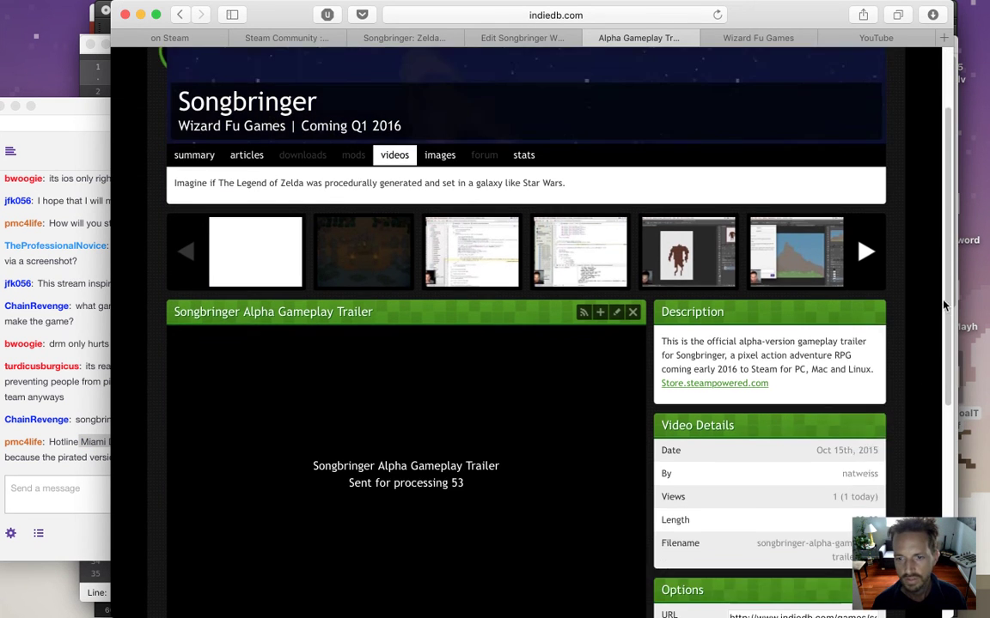
{"action": "scroll", "coordinate": [924, 421], "scroll_direction": "down", "scroll_amount": 3}
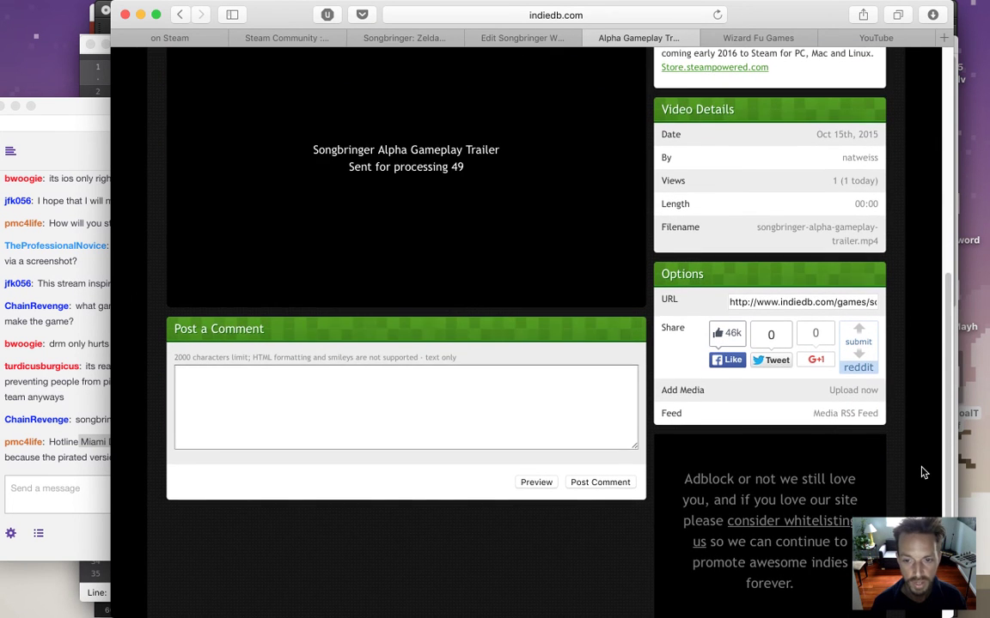
{"action": "scroll", "coordinate": [924, 471], "scroll_direction": "down", "scroll_amount": 2}
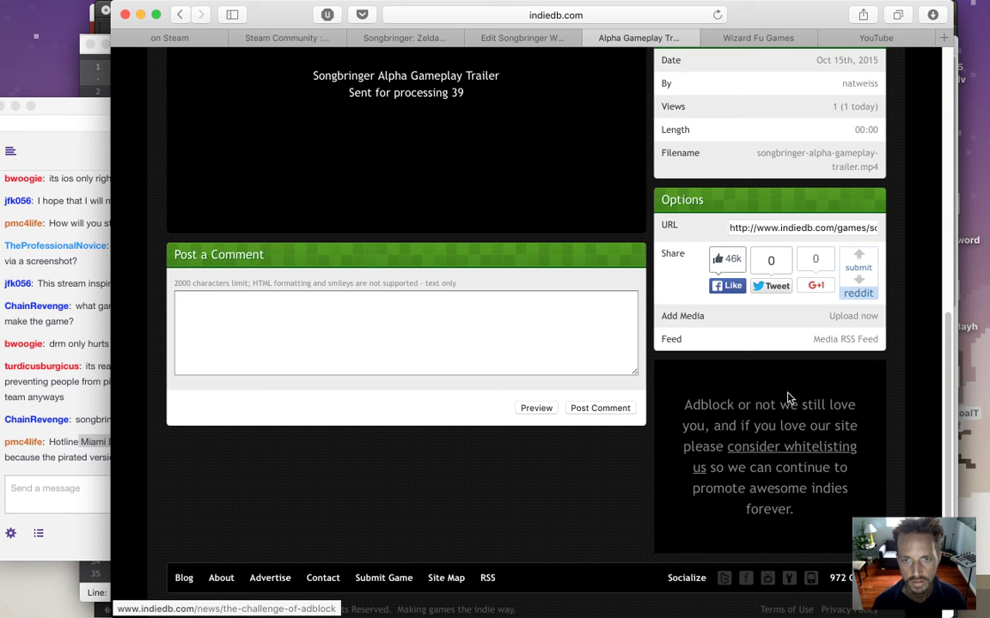
Add indiedb.com to the uBlock whitelist, apply the change and close the uBlock dashboard.
{"action": "left_click", "coordinate": [327, 16]}
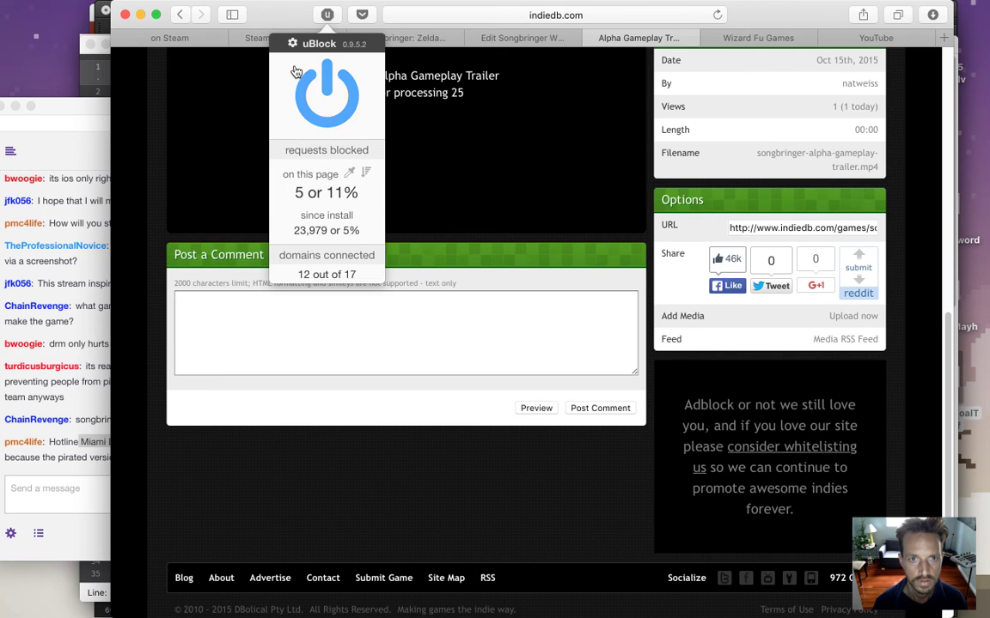
{"action": "left_click", "coordinate": [273, 43]}
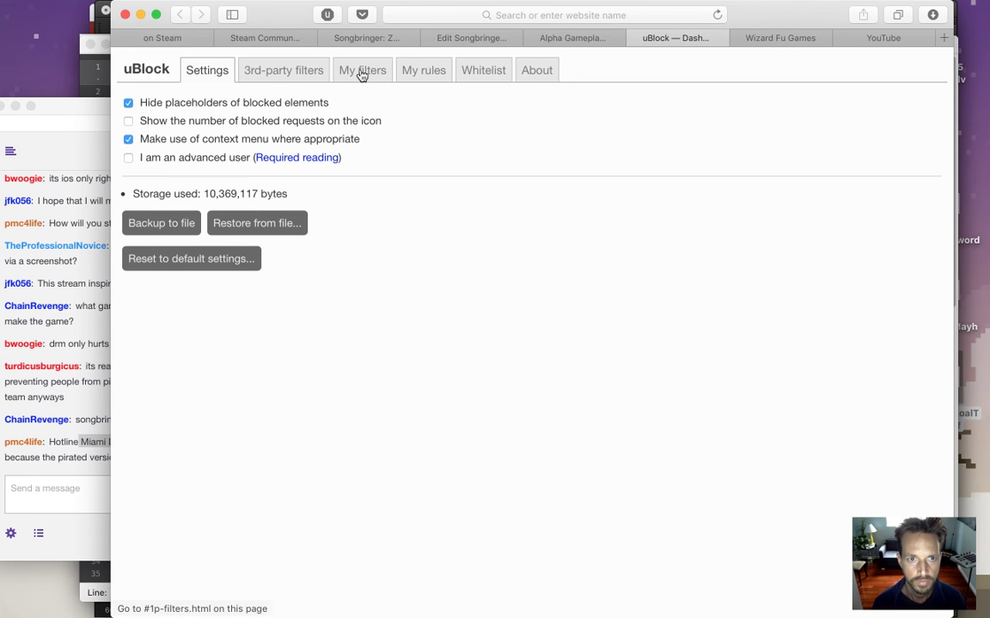
{"action": "left_click", "coordinate": [362, 76]}
{"action": "left_click", "coordinate": [504, 80]}
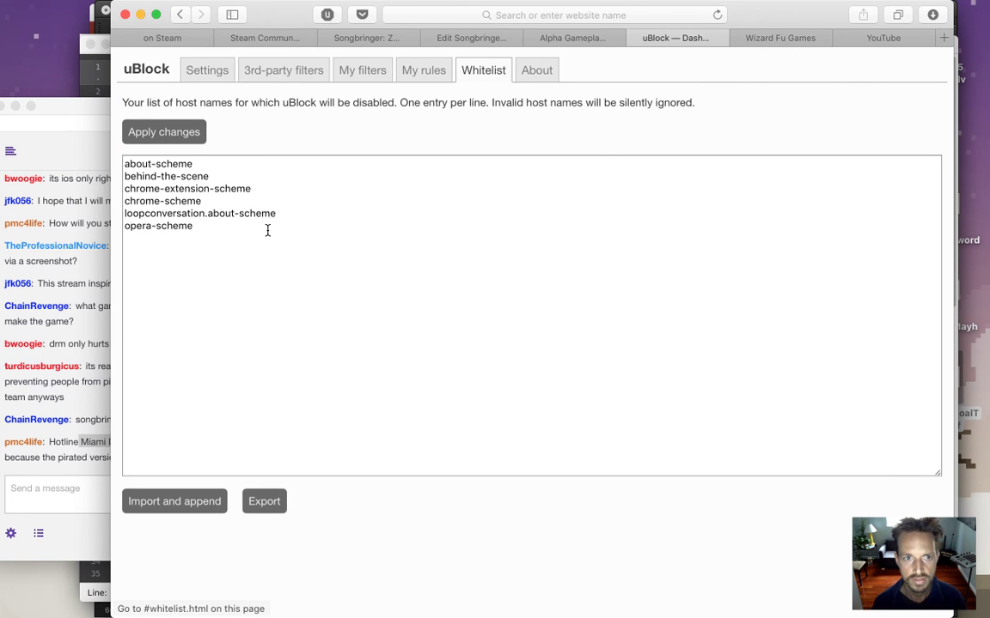
{"action": "left_click", "coordinate": [233, 240]}
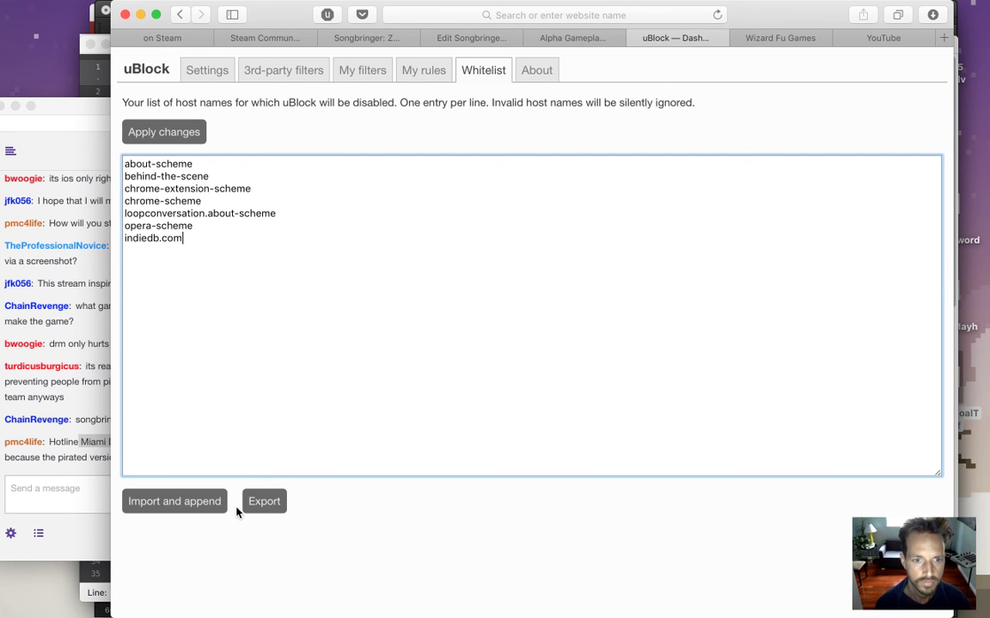
{"action": "left_click", "coordinate": [185, 132]}
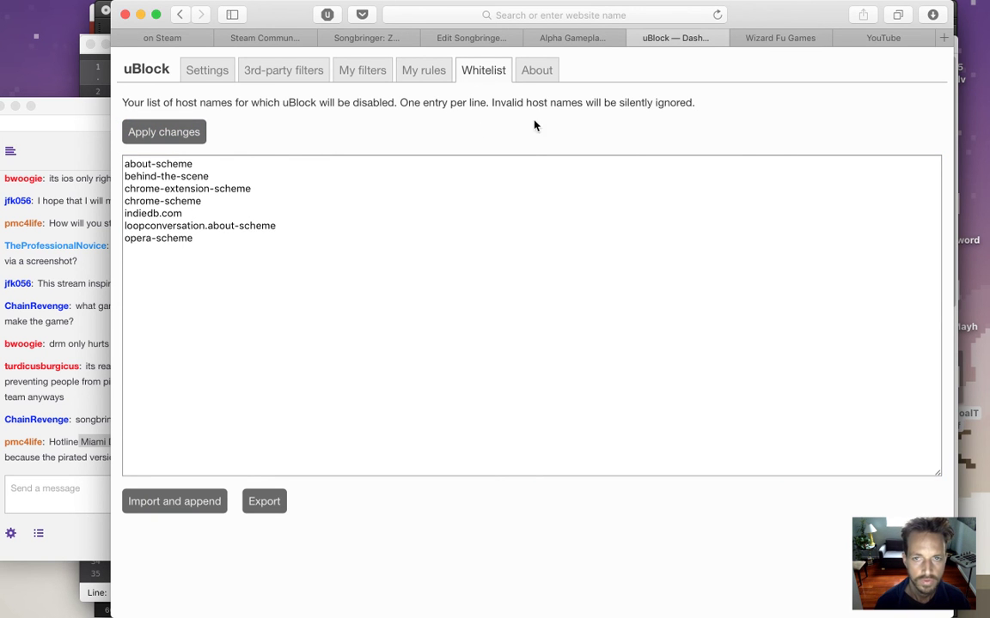
{"action": "left_click", "coordinate": [635, 38]}
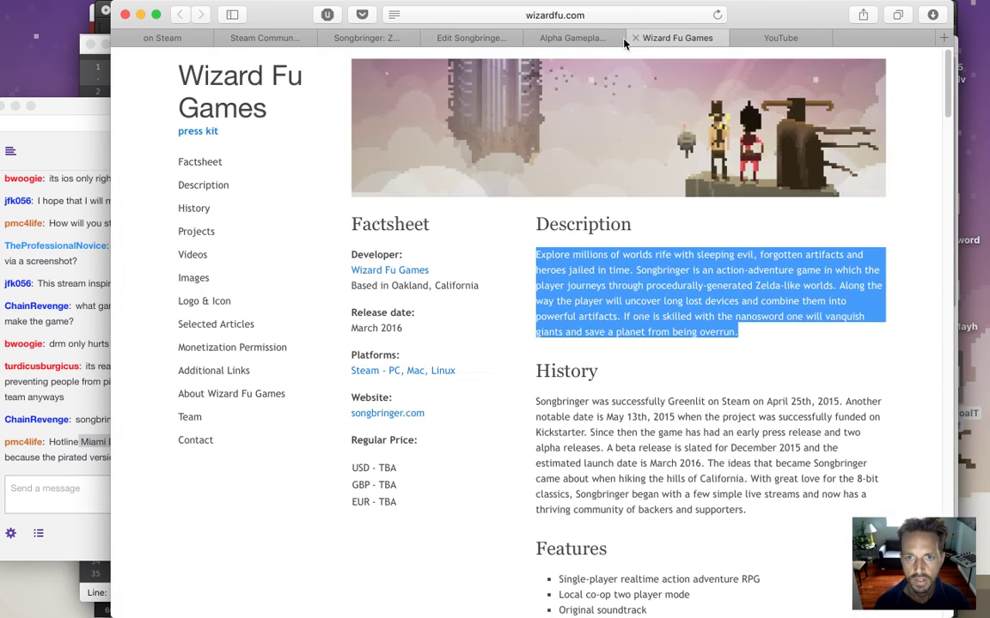
Reload Songbringer's edit page on IndieDB, check the areas where adverts should show, and compare with the trailer page.
{"action": "left_click", "coordinate": [491, 41]}
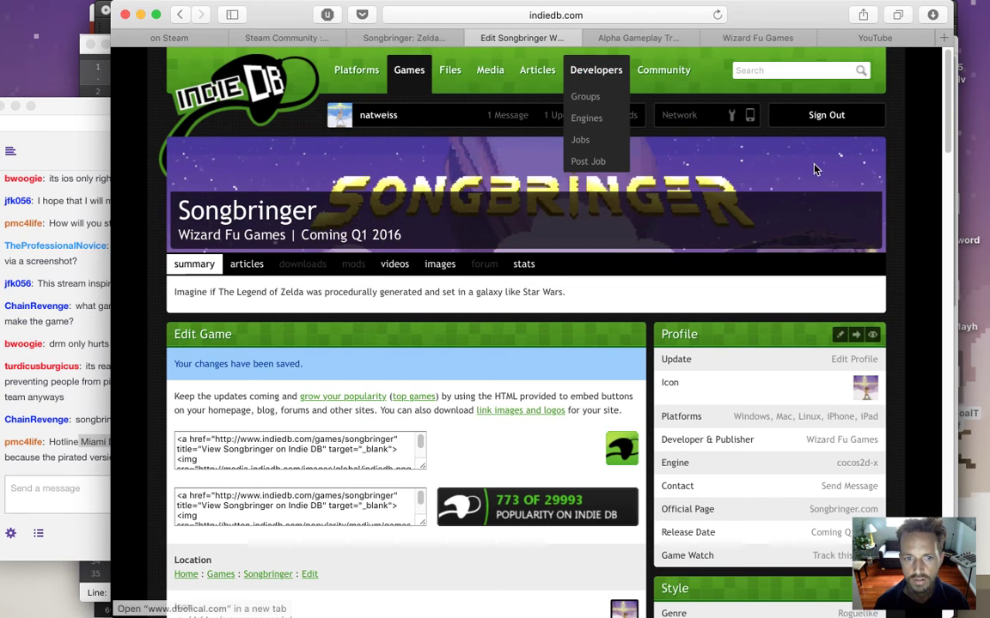
{"action": "scroll", "coordinate": [951, 105], "scroll_direction": "down", "scroll_amount": 10}
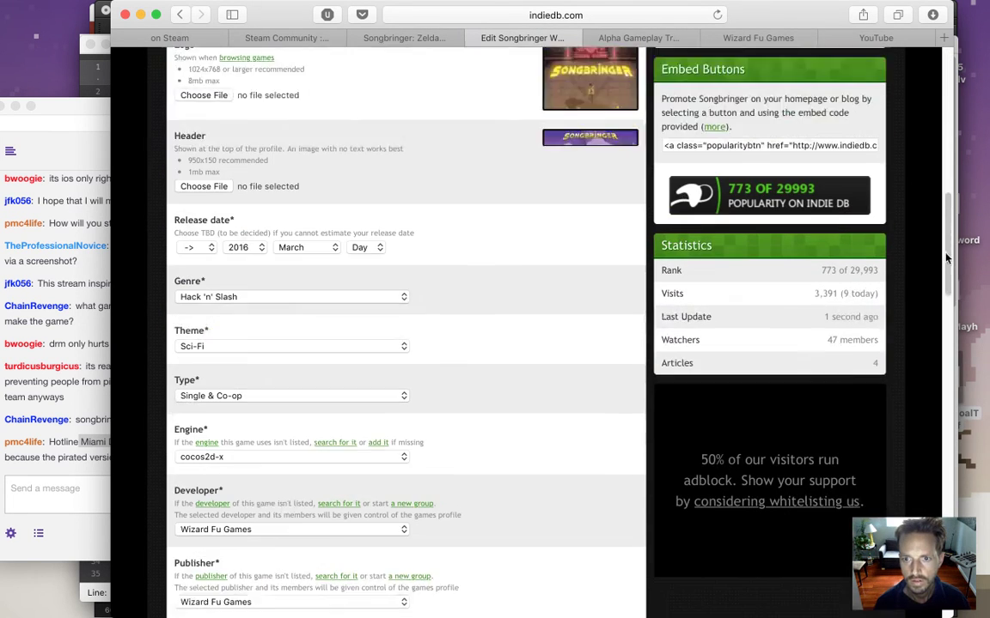
{"action": "left_click", "coordinate": [601, 15]}
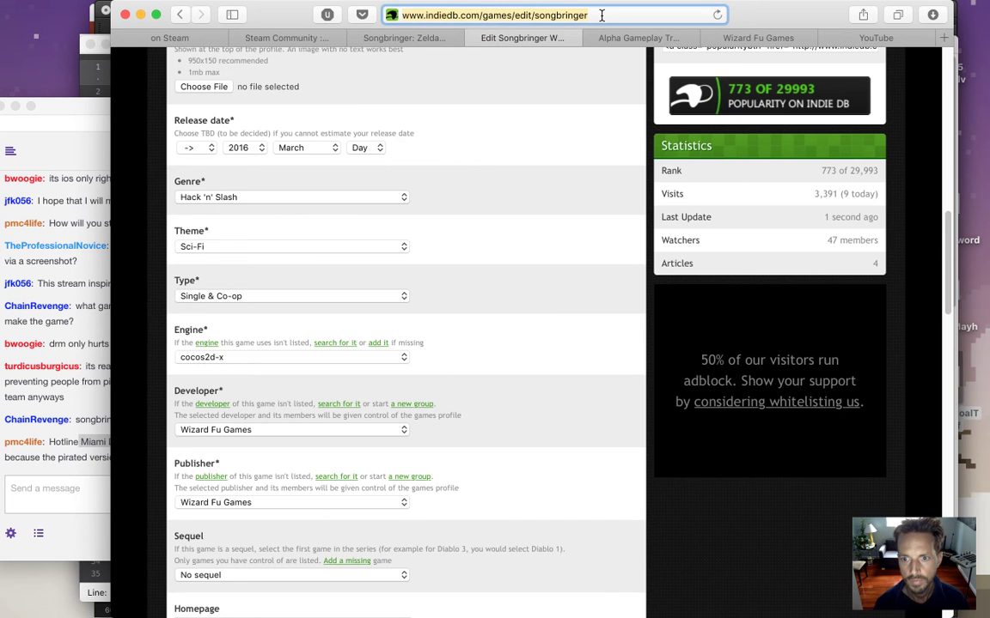
{"action": "key", "text": "Return"}
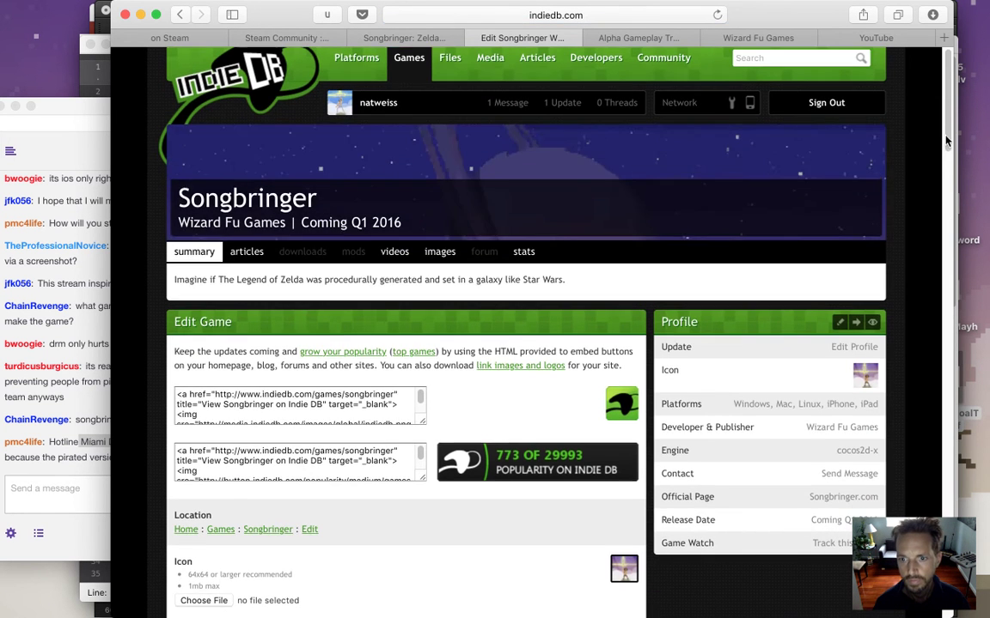
{"action": "left_click_drag", "start_coordinate": [943, 96], "coordinate": [936, 268]}
{"action": "scroll", "coordinate": [936, 268], "scroll_direction": "down", "scroll_amount": 1}
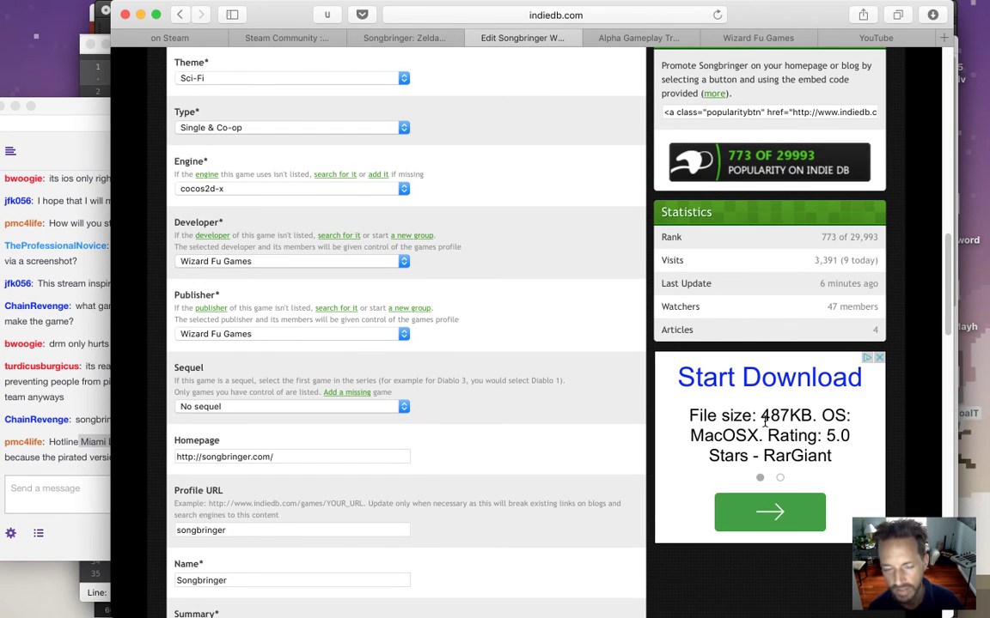
{"action": "key", "text": "Tab"}
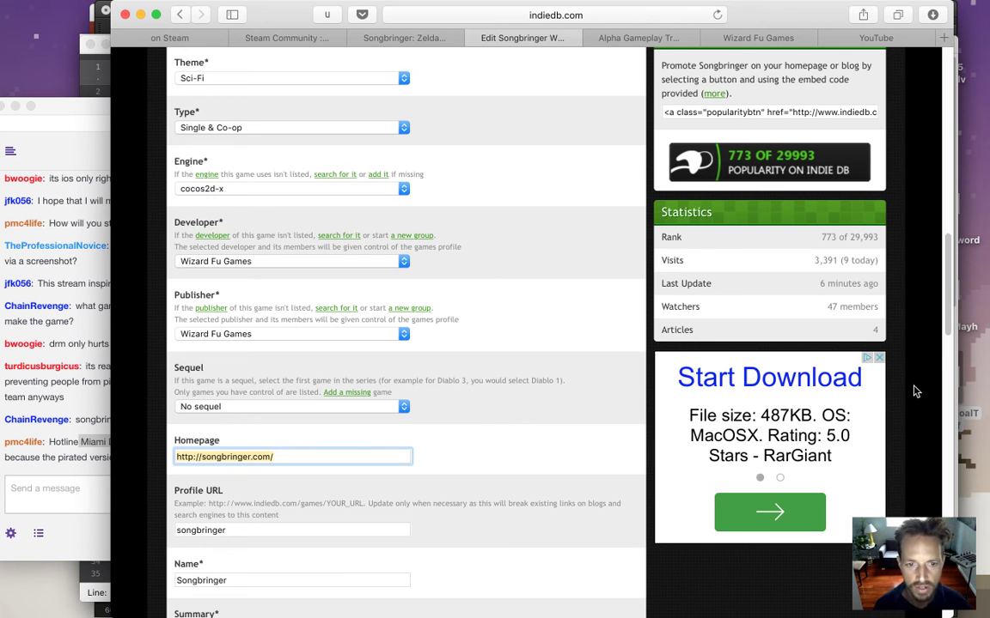
{"action": "left_click_drag", "start_coordinate": [948, 279], "coordinate": [917, 73]}
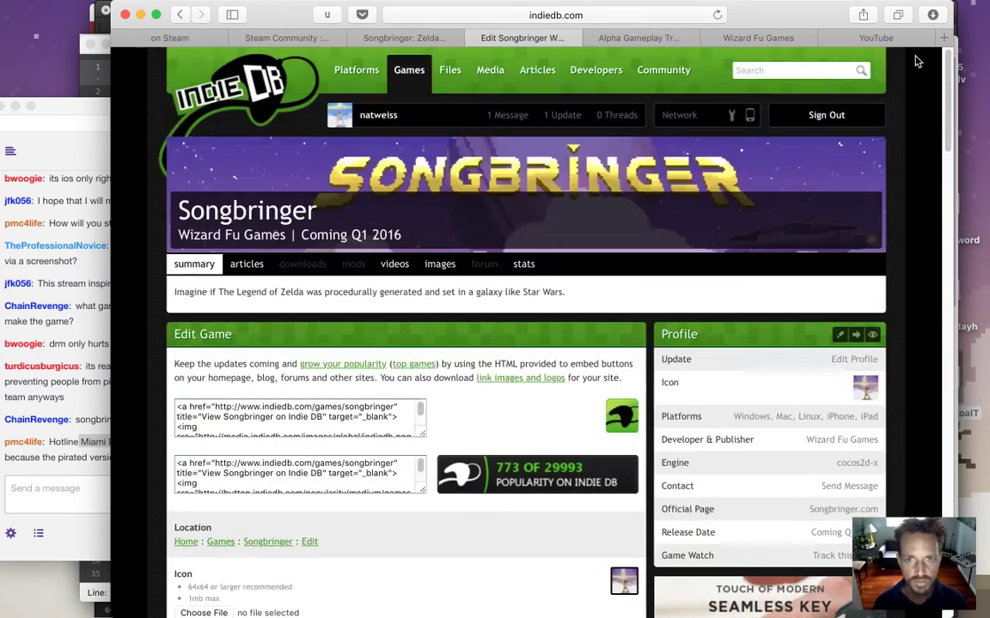
{"action": "left_click", "coordinate": [631, 38]}
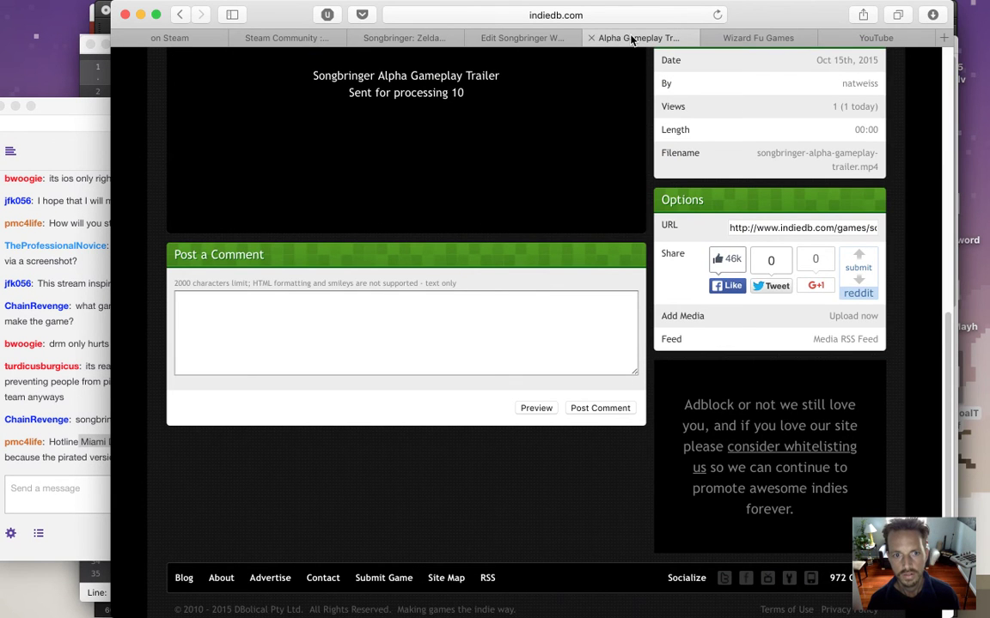
{"action": "left_click", "coordinate": [522, 38]}
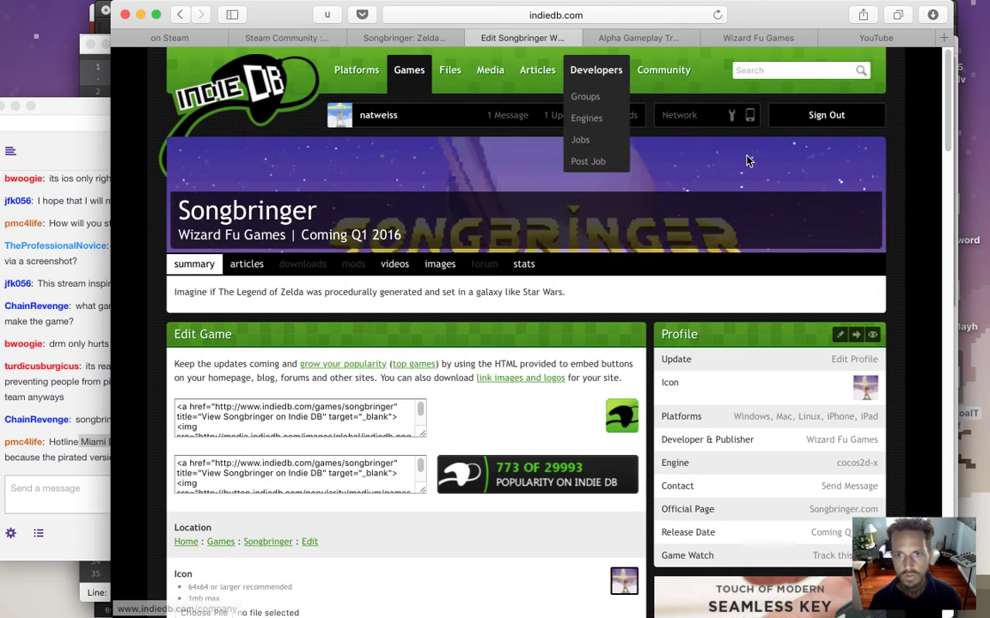
Look through Songbringer's IndieDB articles and open "Songbringer now on Kickstarter!" in a new tab.
{"action": "left_click", "coordinate": [247, 264]}
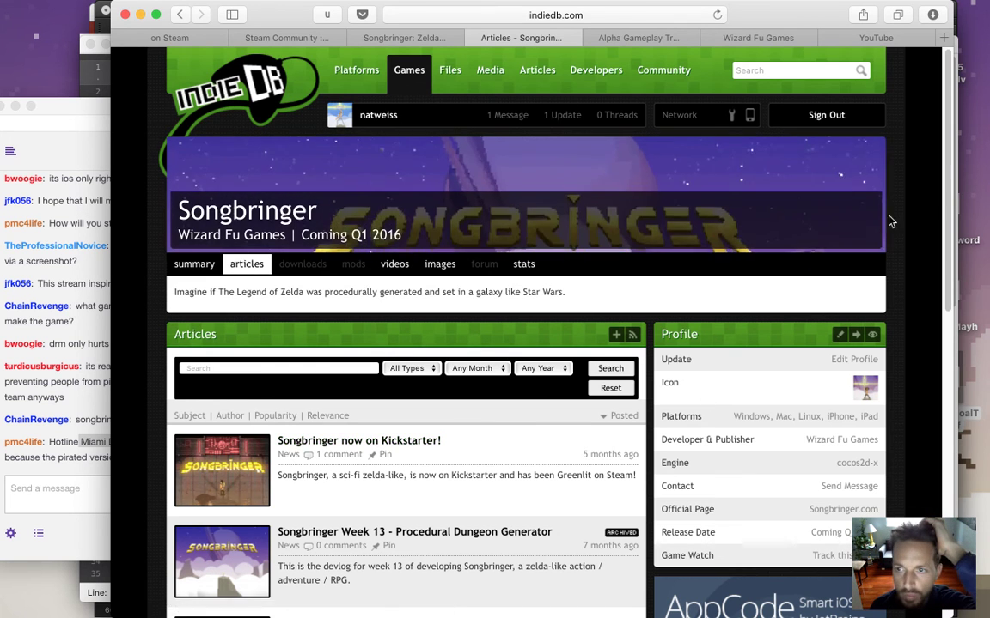
{"action": "scroll", "coordinate": [944, 281], "scroll_direction": "down", "scroll_amount": 4}
{"action": "scroll", "coordinate": [944, 281], "scroll_direction": "down", "scroll_amount": 1}
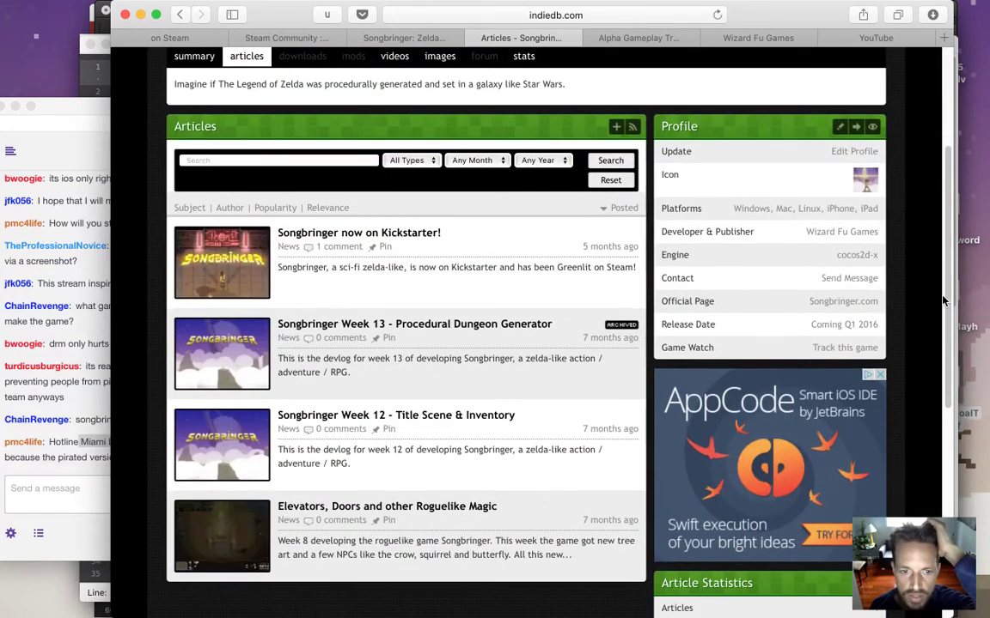
{"action": "scroll", "coordinate": [940, 277], "scroll_direction": "up", "scroll_amount": 2}
{"action": "scroll", "coordinate": [939, 276], "scroll_direction": "up", "scroll_amount": 2}
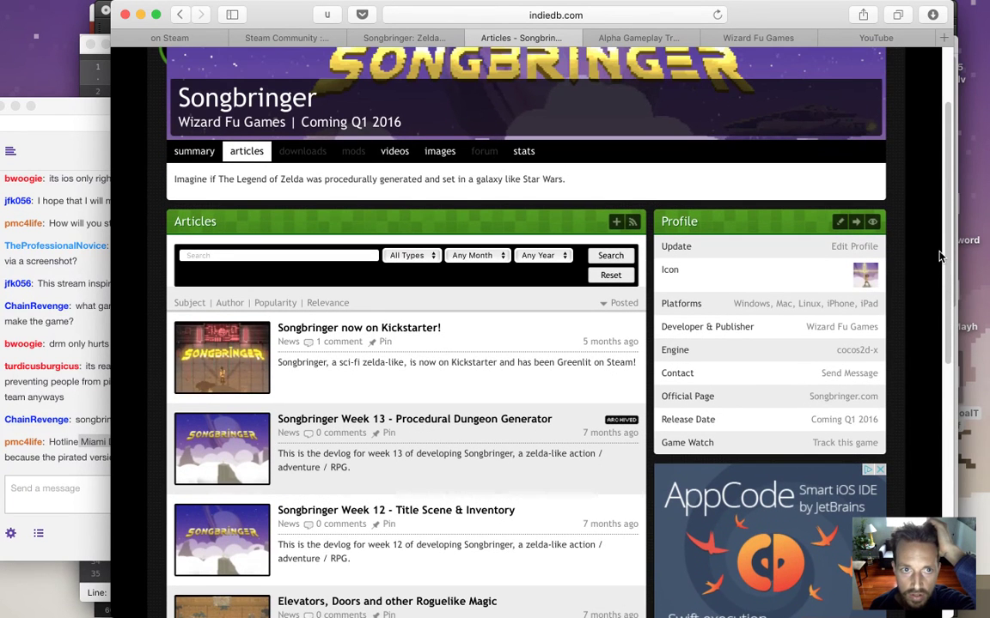
{"action": "left_click", "coordinate": [612, 224]}
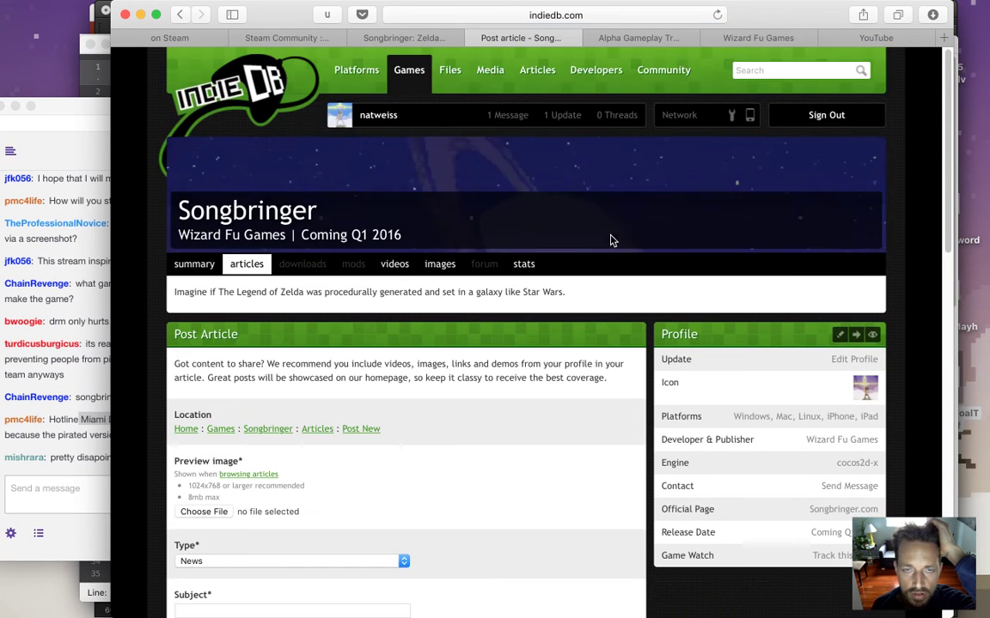
{"action": "left_click", "coordinate": [179, 15]}
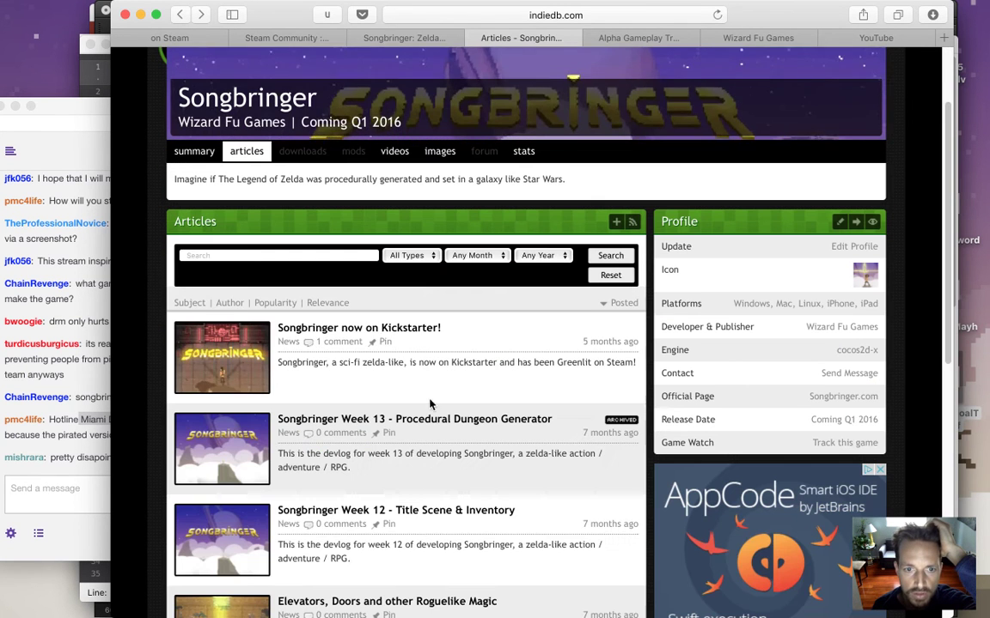
{"action": "right_click", "coordinate": [384, 328]}
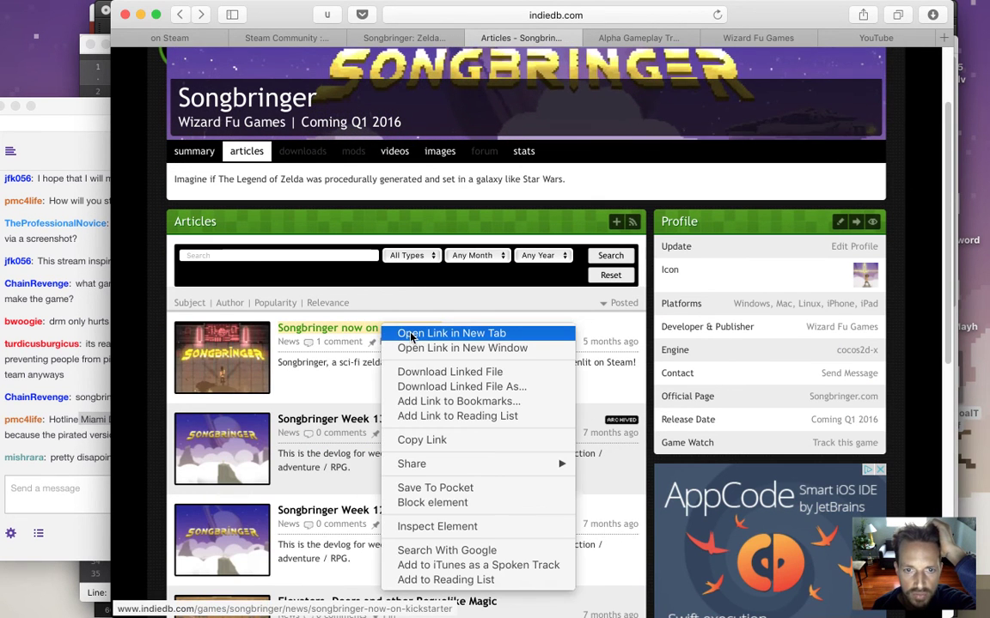
{"action": "left_click", "coordinate": [414, 335]}
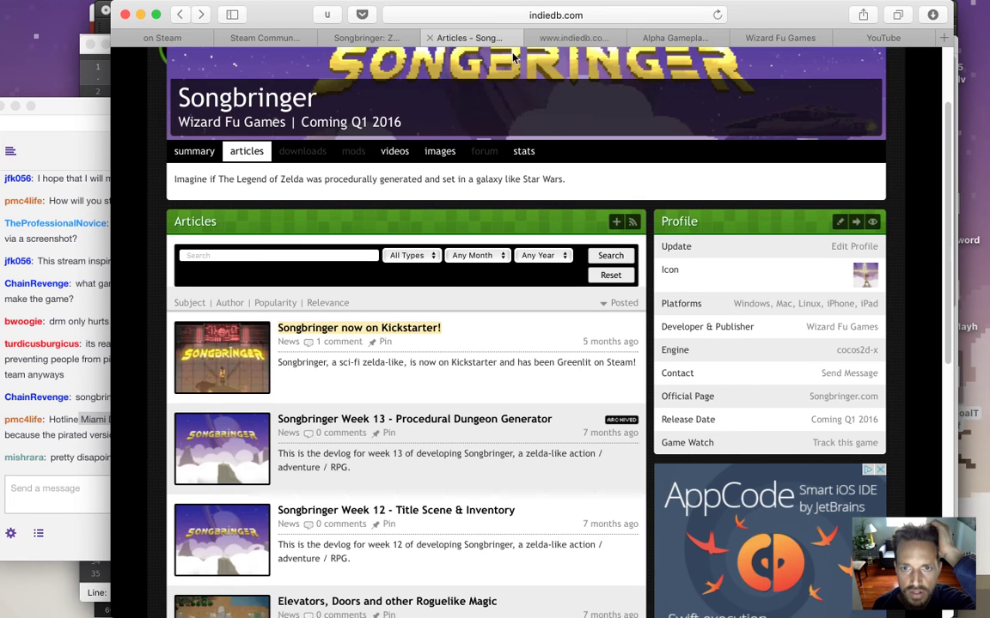
Start a new IndieDB article for Songbringer and look over the fields of its form.
{"action": "left_click", "coordinate": [610, 225]}
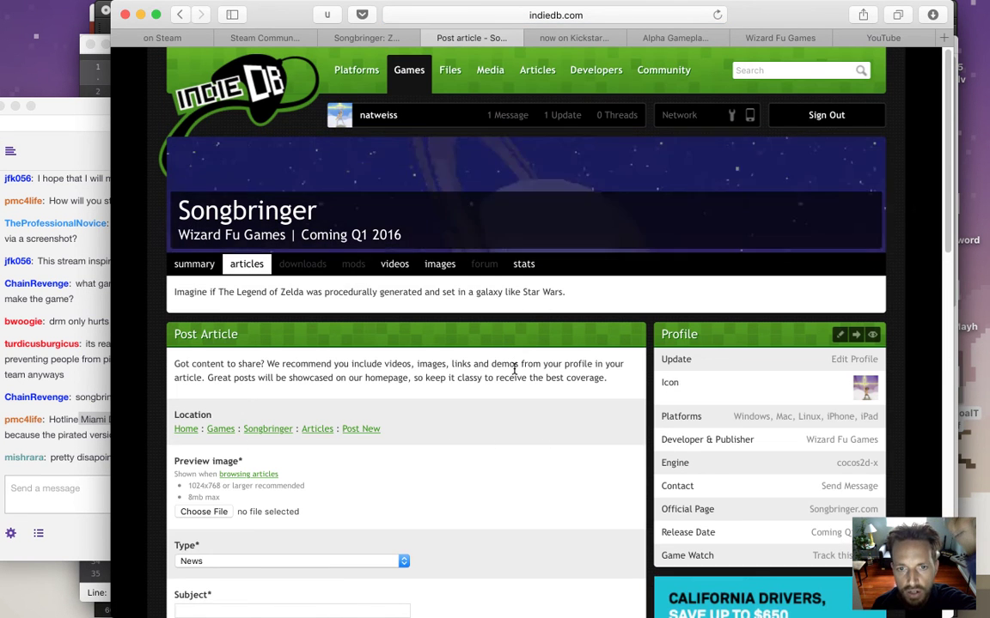
{"action": "scroll", "coordinate": [513, 368], "scroll_direction": "down", "scroll_amount": 5}
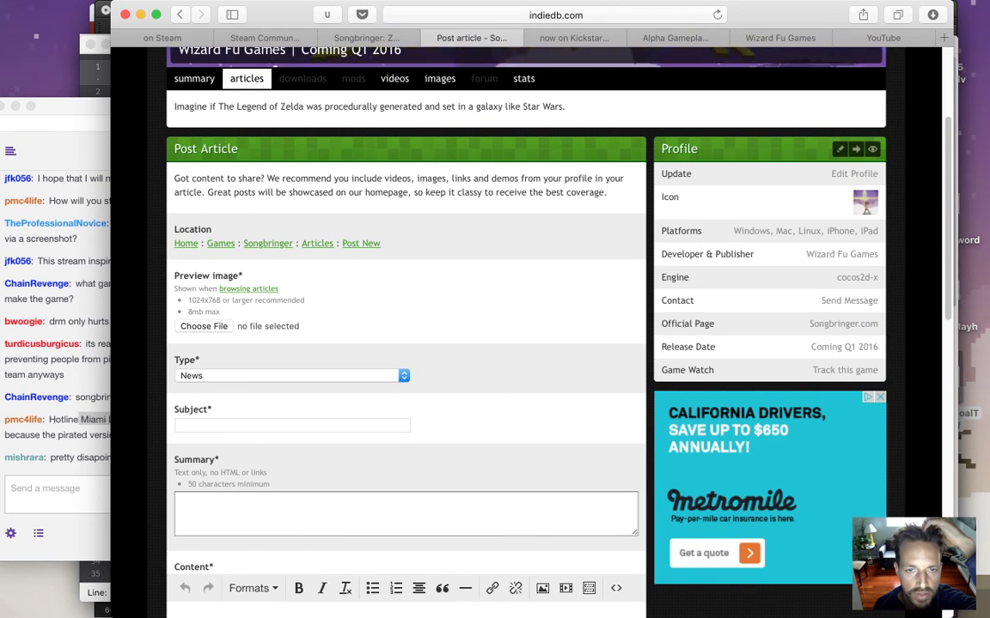
{"action": "scroll", "coordinate": [274, 434], "scroll_direction": "down", "scroll_amount": 2}
Read the Twitch chat messages about download ads, highlighting parts of them, and return to the article form.
{"action": "left_click", "coordinate": [79, 442]}
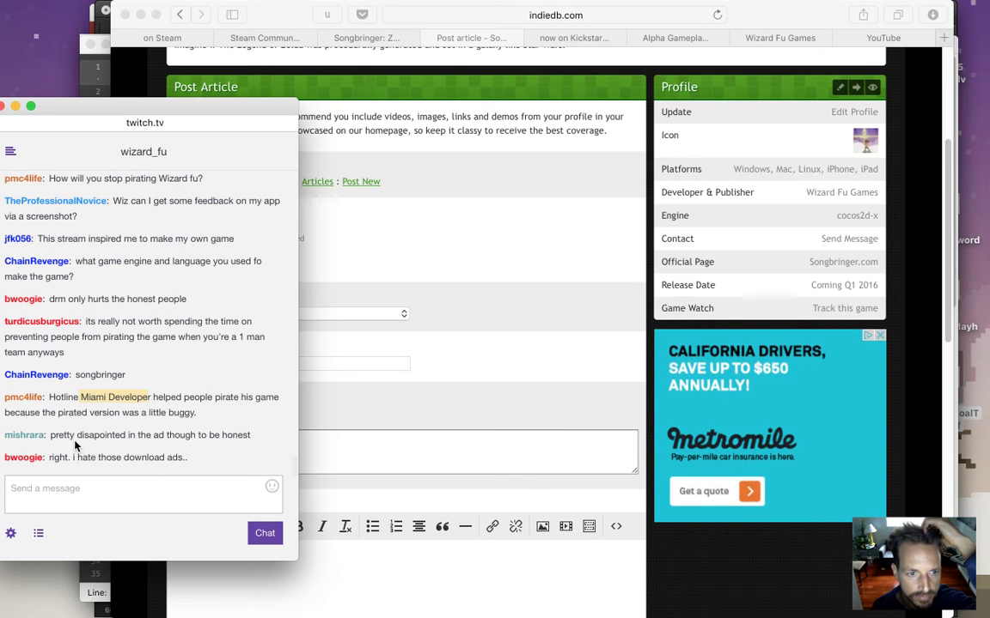
{"action": "left_click_drag", "start_coordinate": [63, 435], "coordinate": [251, 440]}
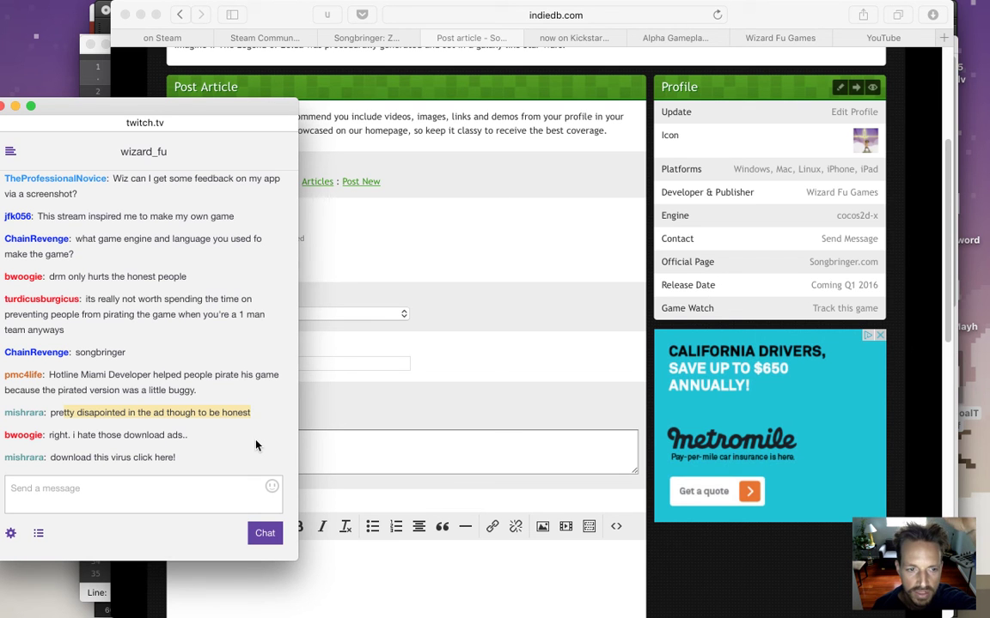
{"action": "left_click_drag", "start_coordinate": [81, 457], "coordinate": [392, 479]}
{"action": "left_click", "coordinate": [446, 424]}
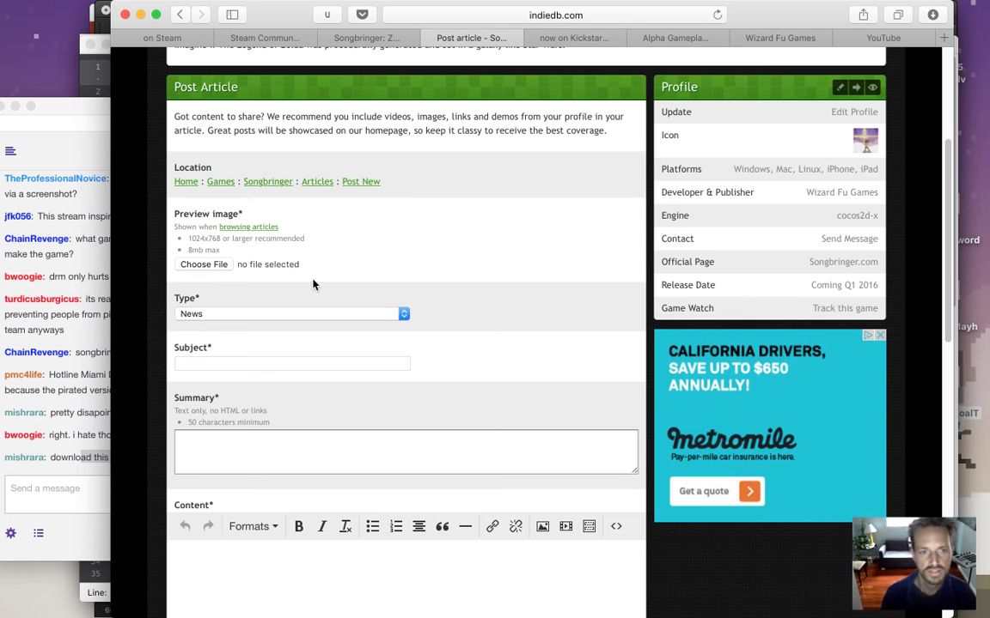
Browse the songbringer image folder for a preview image for the new article.
{"action": "left_click", "coordinate": [218, 266]}
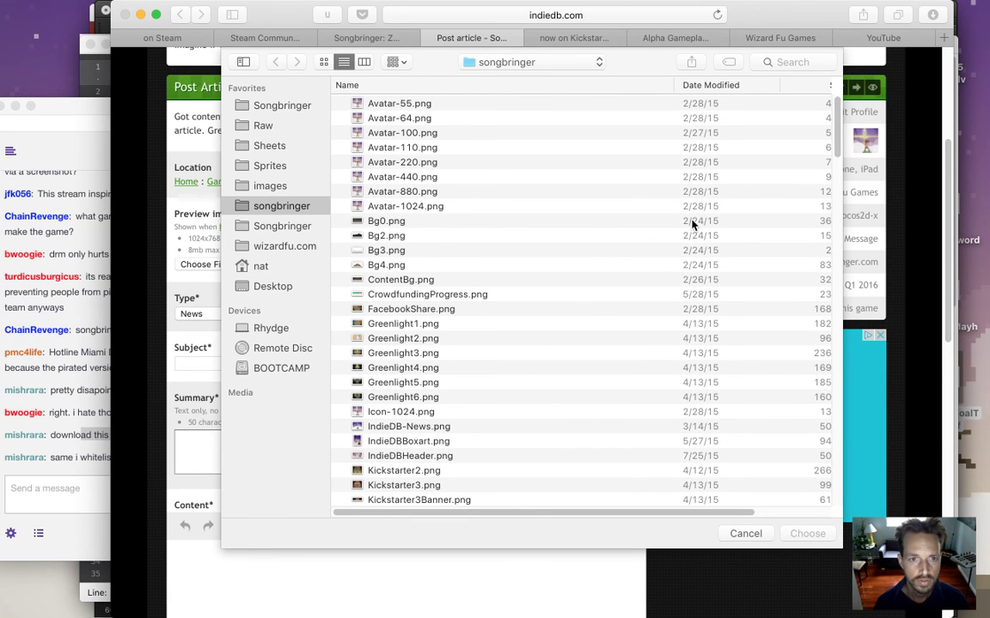
{"action": "scroll", "coordinate": [746, 231], "scroll_direction": "down", "scroll_amount": 15}
{"action": "left_click_drag", "start_coordinate": [823, 325], "coordinate": [825, 486]}
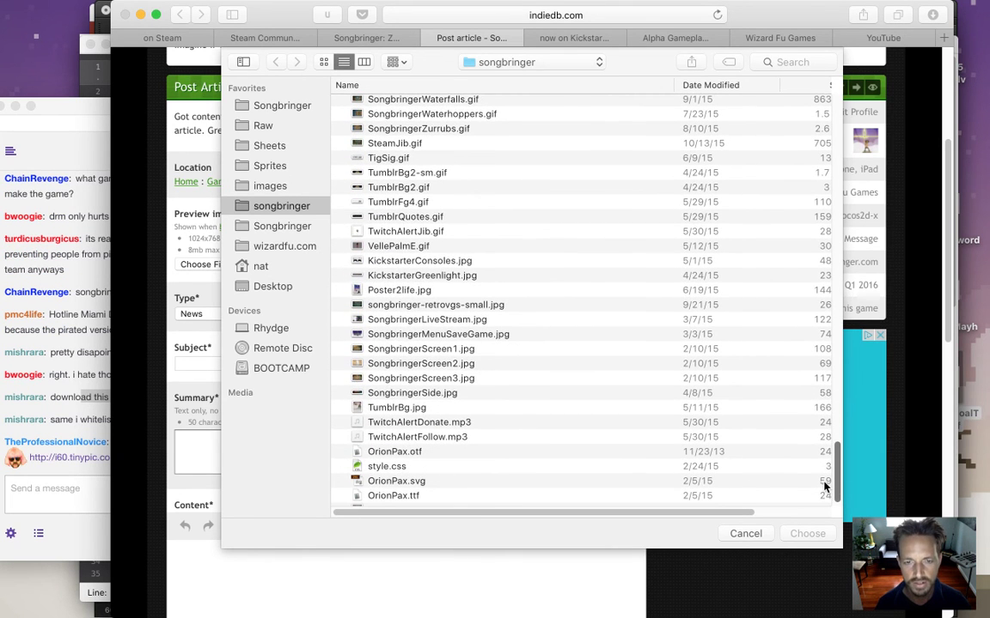
{"action": "left_click_drag", "start_coordinate": [825, 486], "coordinate": [849, 421]}
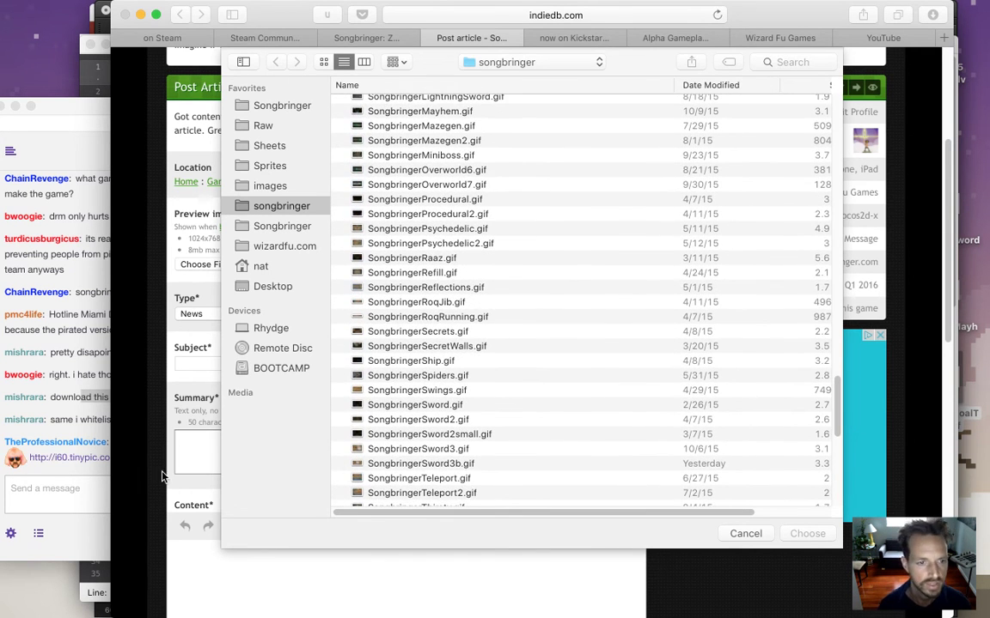
Read the latest Twitch chat messages and view the linked tinypic screenshot of the car diagnostic app menu in a new window.
{"action": "left_click", "coordinate": [74, 424]}
{"action": "left_click", "coordinate": [67, 421]}
{"action": "left_click_drag", "start_coordinate": [67, 421], "coordinate": [172, 421]}
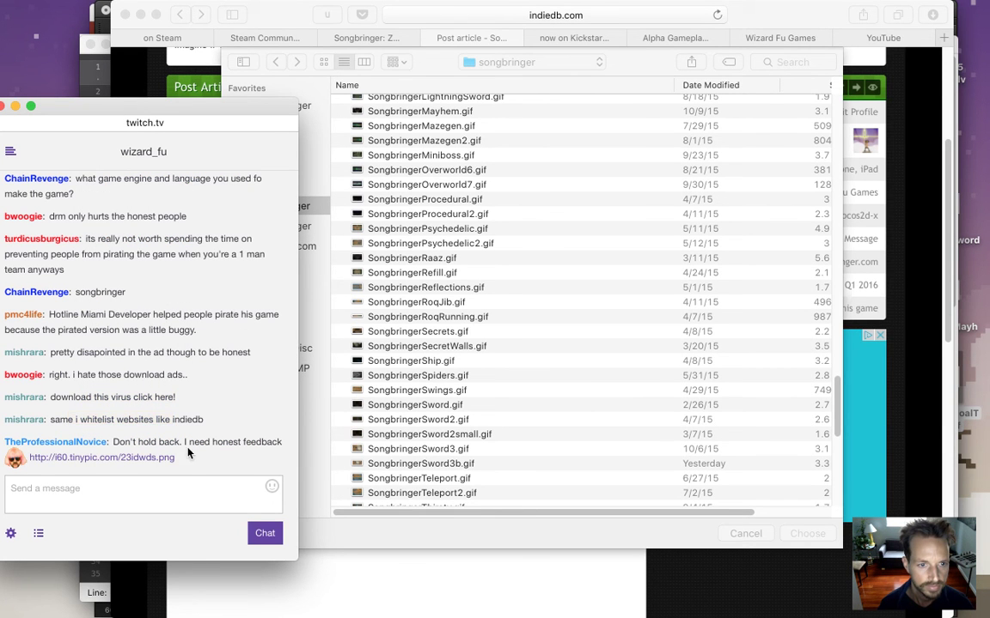
{"action": "right_click", "coordinate": [129, 458]}
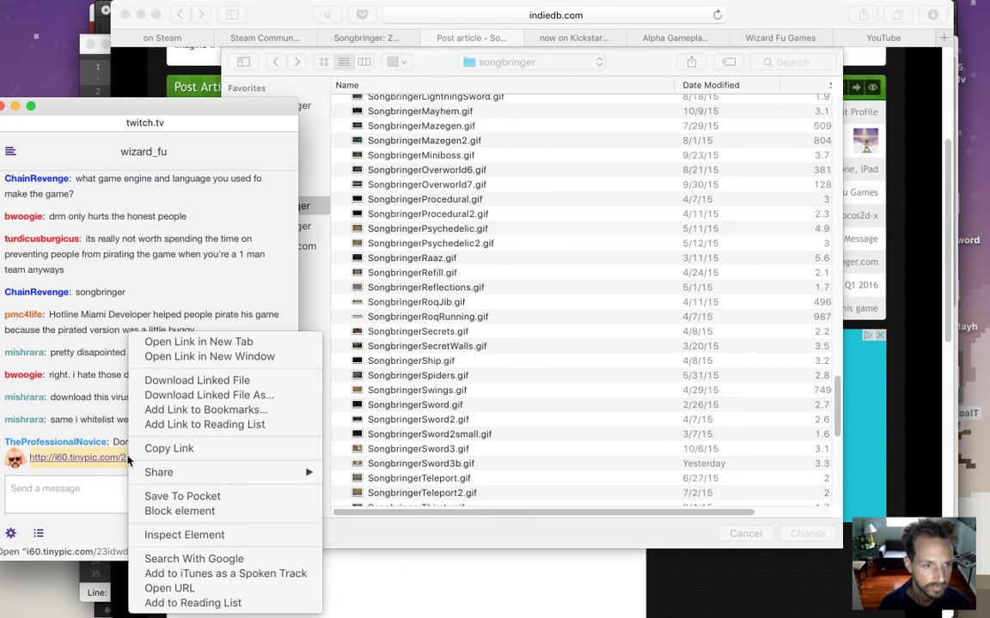
{"action": "left_click", "coordinate": [209, 355]}
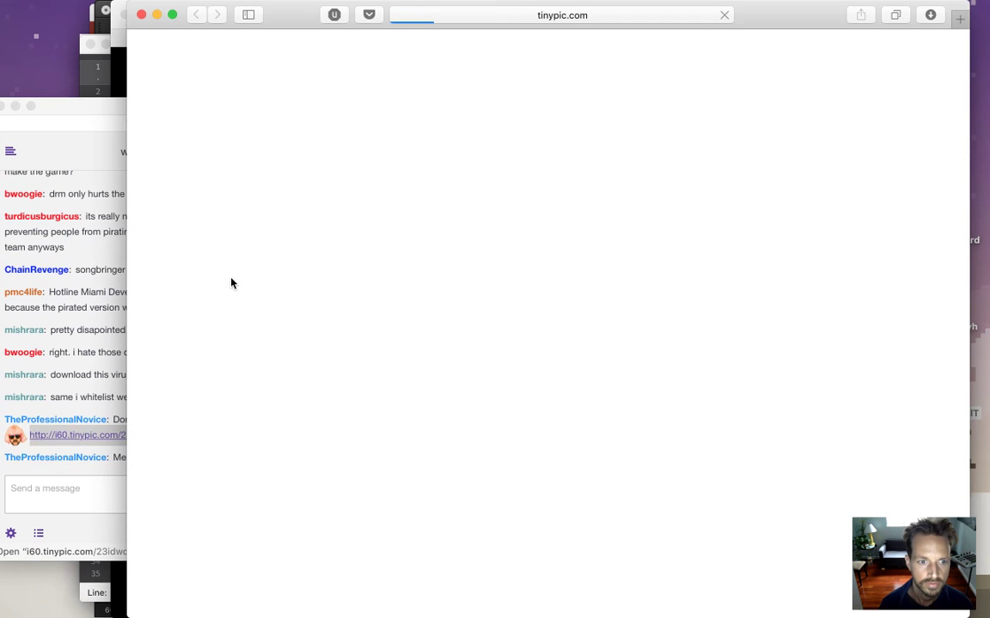
{"action": "left_click", "coordinate": [115, 347]}
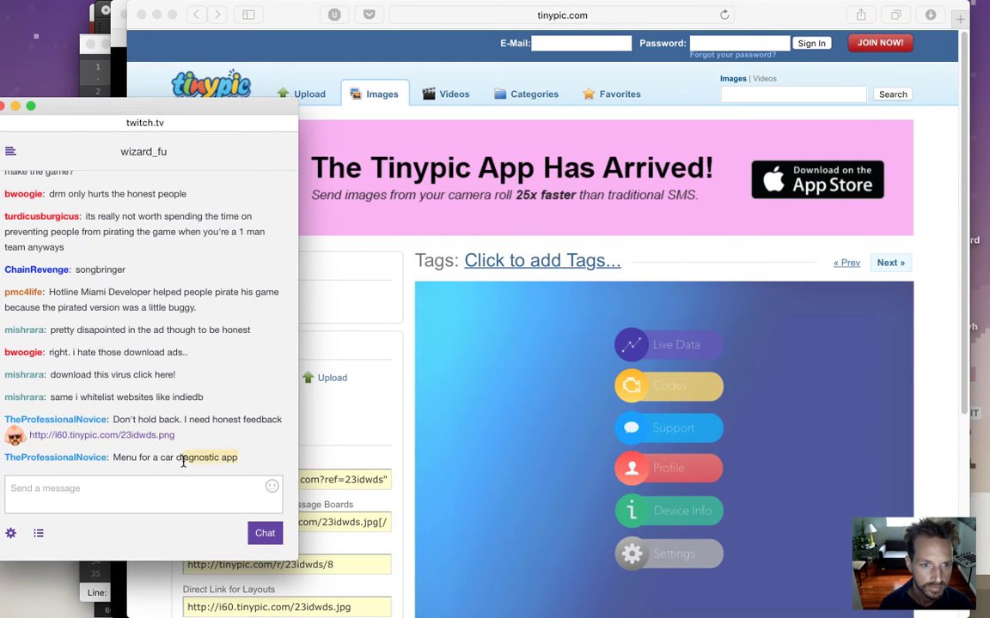
{"action": "left_click", "coordinate": [932, 365]}
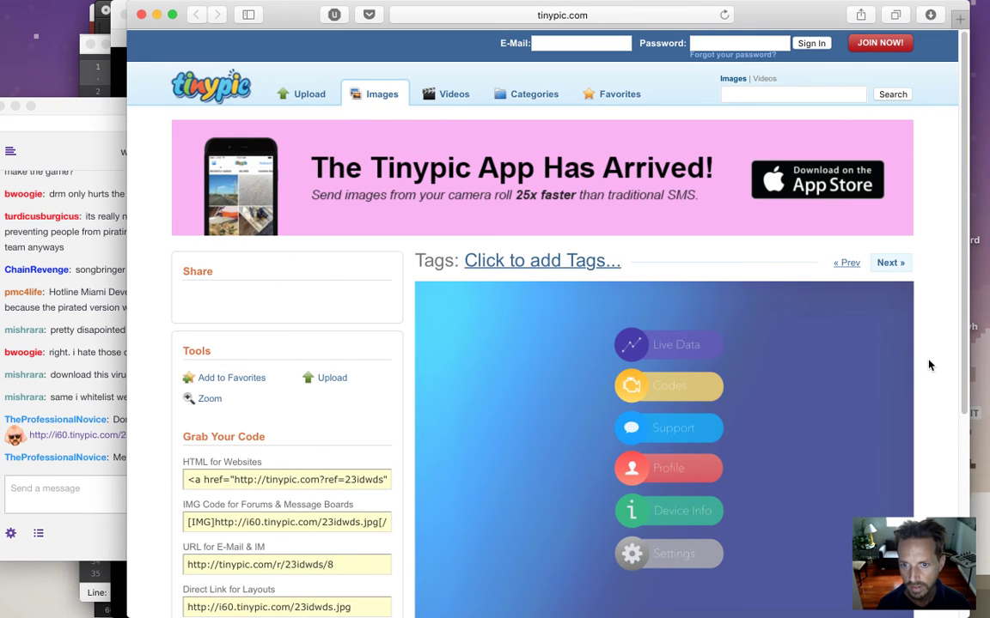
View the linked tinypic screenshot of the car diagnostic app menu enlarged, and close its window.
{"action": "scroll", "coordinate": [957, 316], "scroll_direction": "down", "scroll_amount": 4}
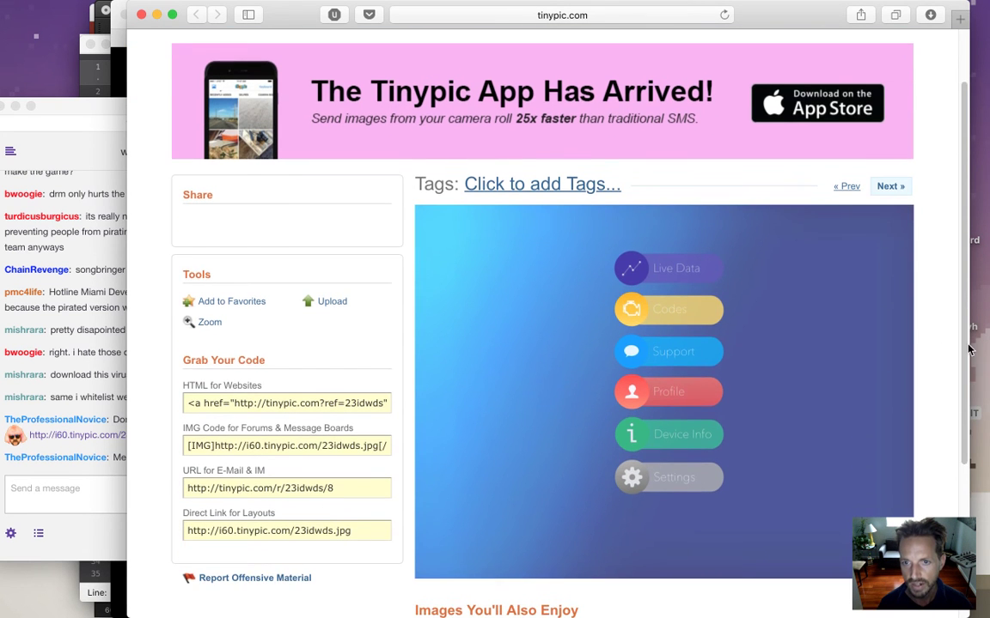
{"action": "scroll", "coordinate": [969, 404], "scroll_direction": "up", "scroll_amount": 1}
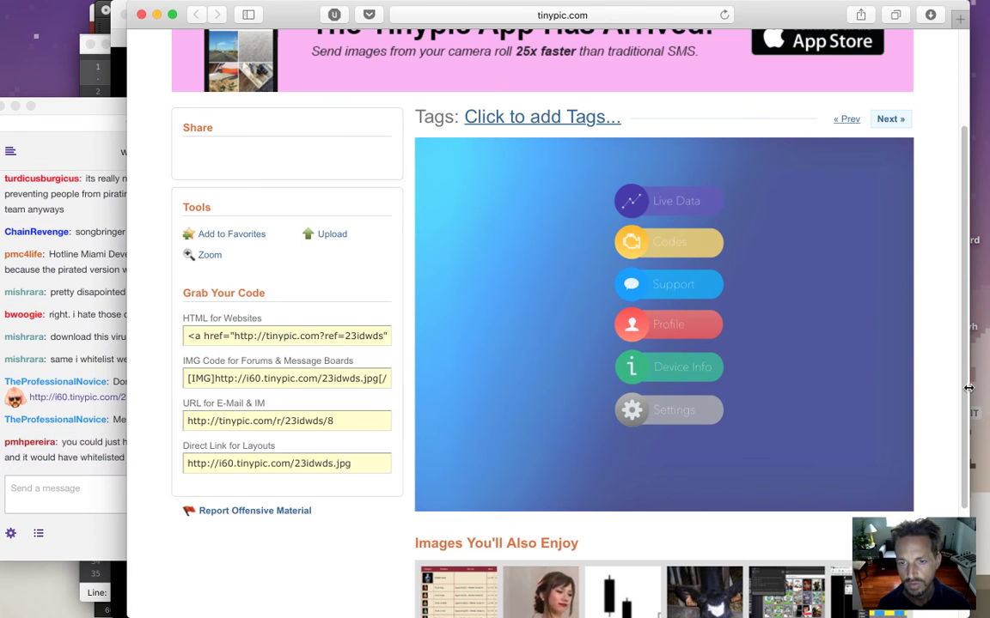
{"action": "left_click", "coordinate": [670, 321]}
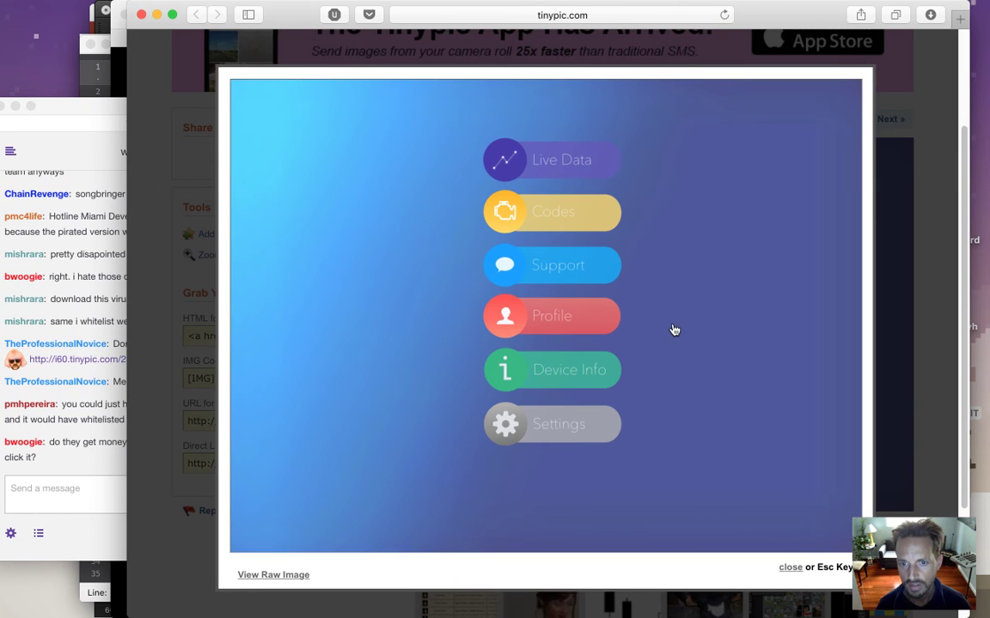
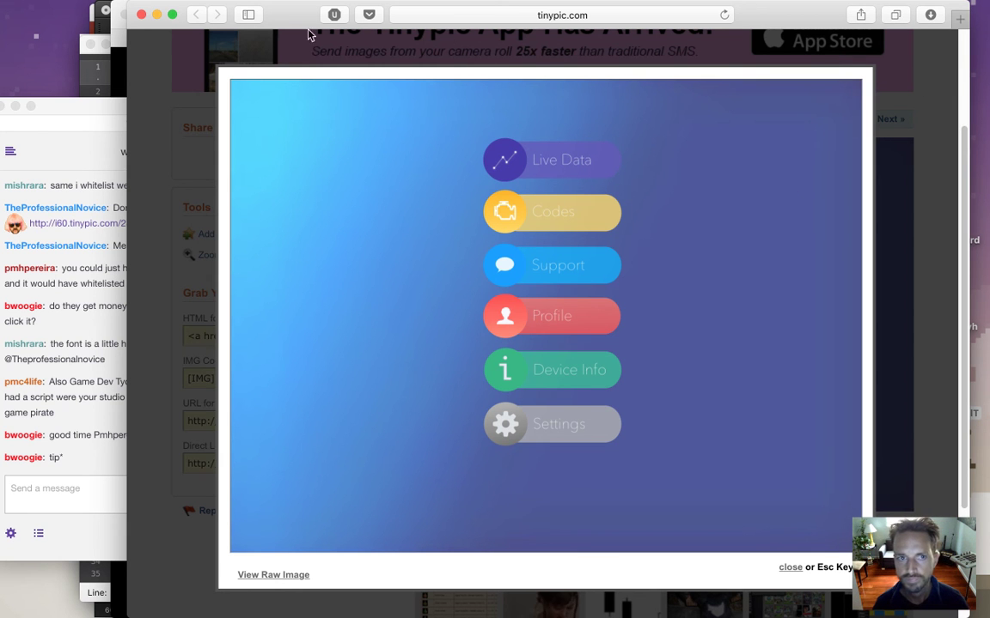
{"action": "left_click", "coordinate": [141, 15]}
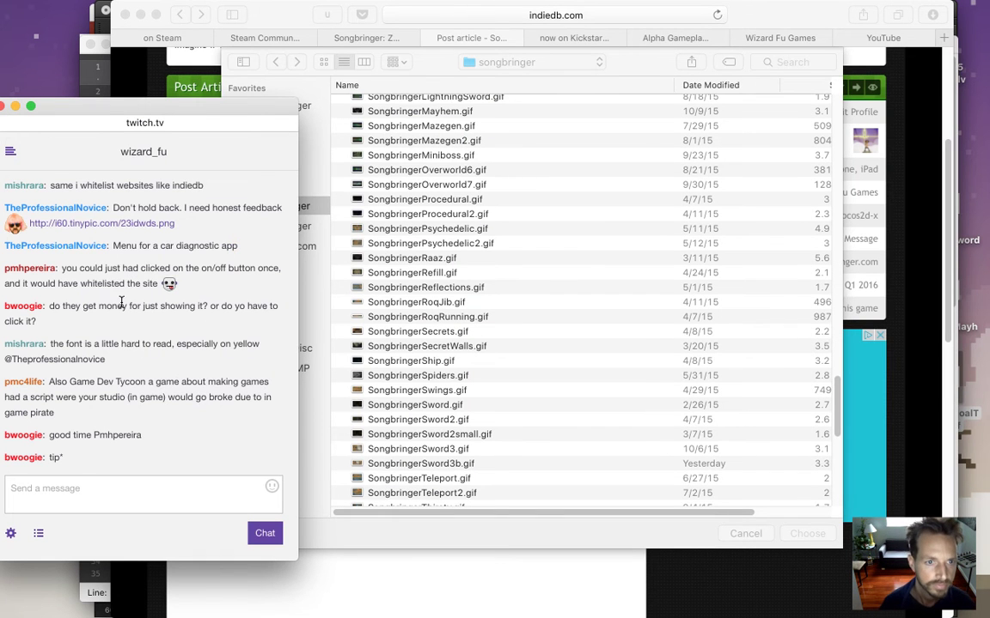
Read the Twitch chat messages about whitelisting the site, ad payments and the hard-to-read font, highlighting parts of them.
{"action": "left_click_drag", "start_coordinate": [79, 268], "coordinate": [158, 242]}
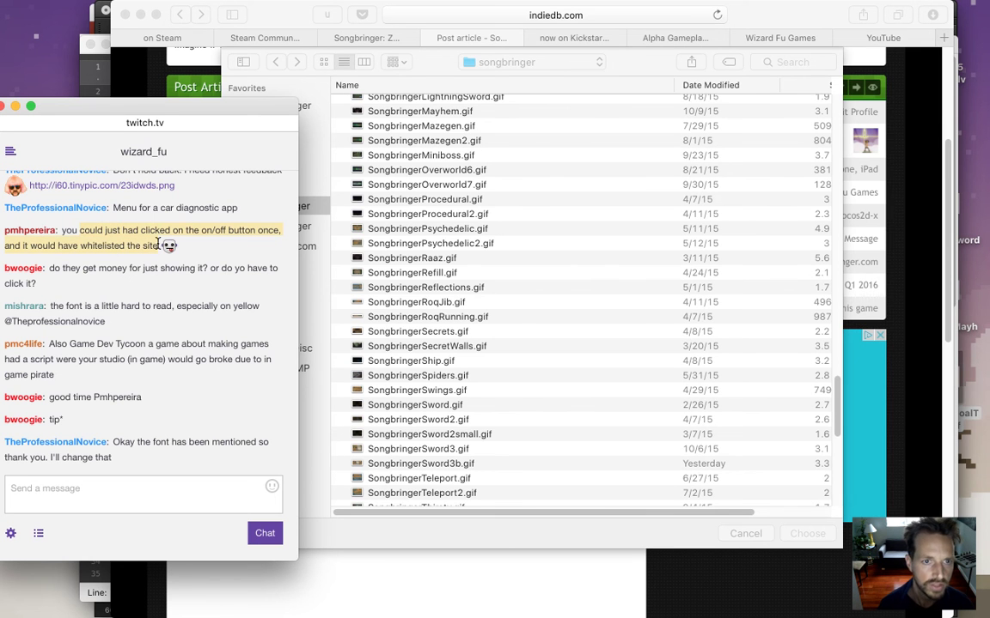
{"action": "left_click", "coordinate": [144, 240]}
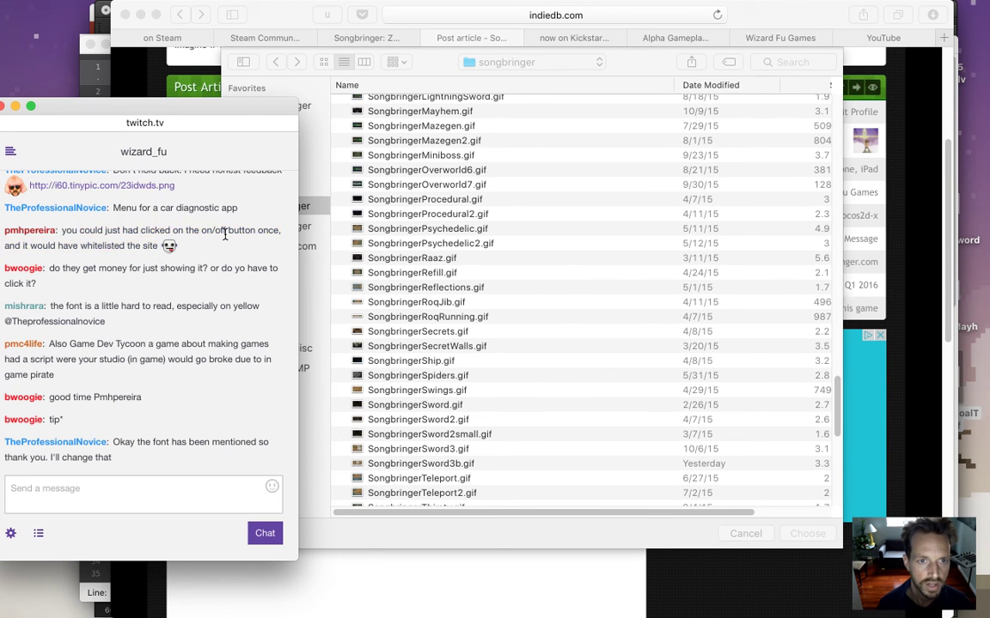
{"action": "left_click_drag", "start_coordinate": [142, 230], "coordinate": [159, 246]}
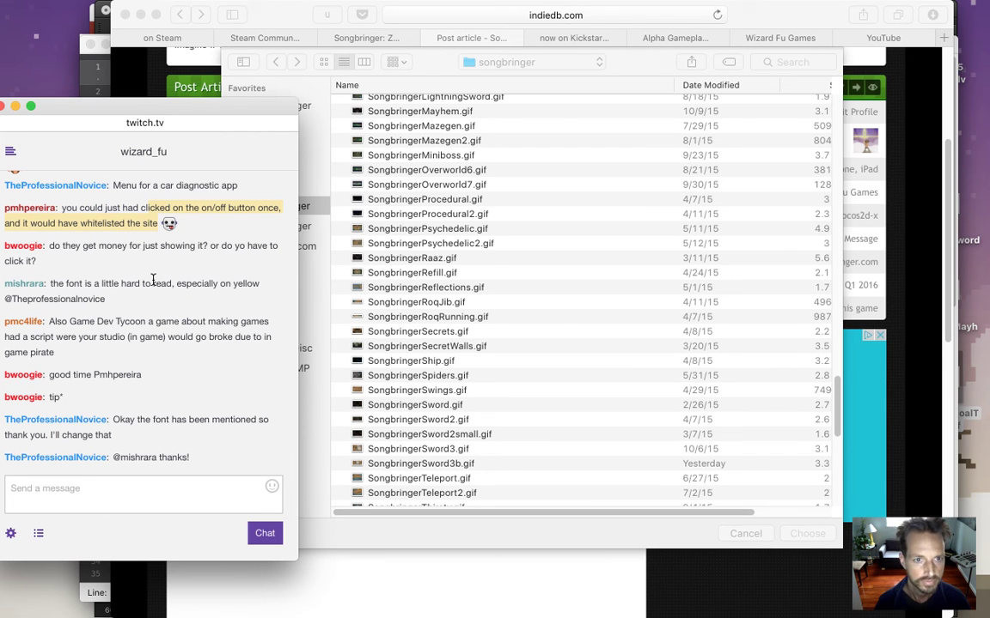
{"action": "left_click_drag", "start_coordinate": [58, 245], "coordinate": [92, 266]}
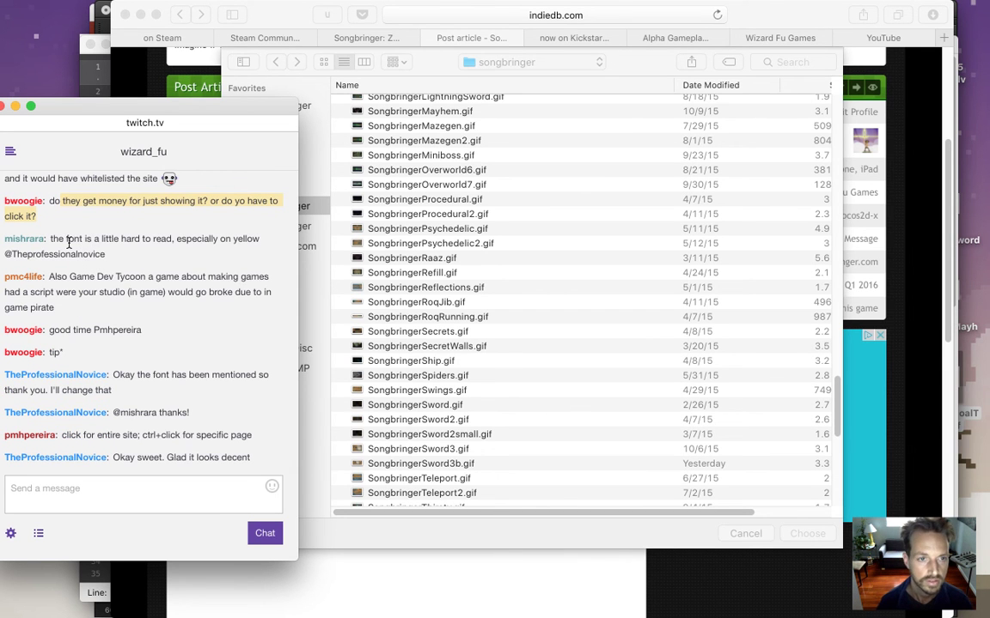
{"action": "triple_click", "coordinate": [65, 241]}
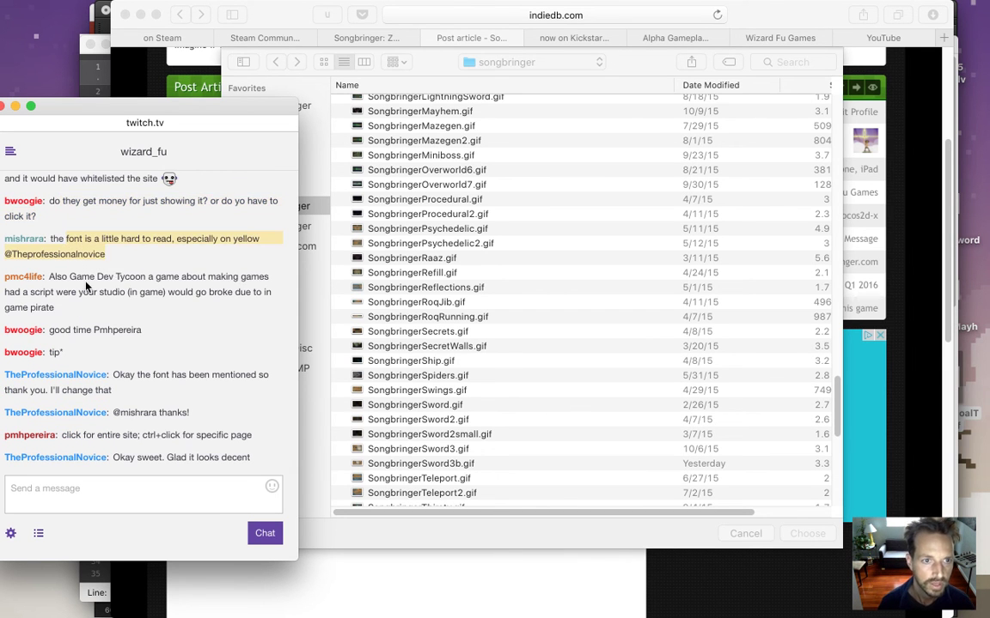
Read the Twitch chat messages from the Game Dev Tycoon comment down to the one on whitelisting a specific page, highlighting parts of them.
{"action": "mouse_move", "coordinate": [70, 277]}
{"action": "left_mouse_down"}
{"action": "mouse_move", "coordinate": [81, 298]}
{"action": "mouse_move", "coordinate": [82, 282]}
{"action": "left_mouse_up"}
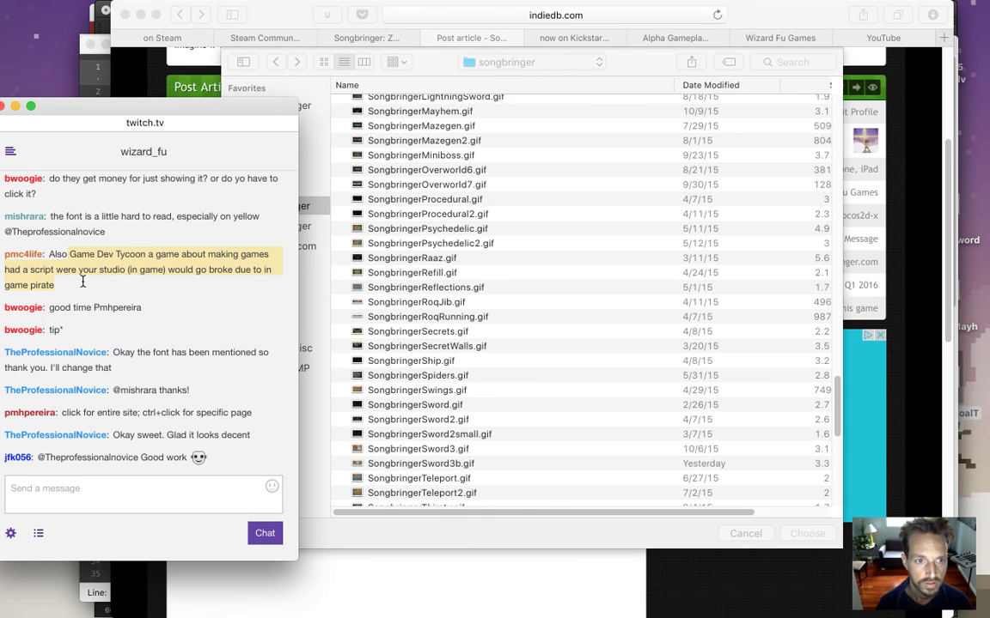
{"action": "left_click_drag", "start_coordinate": [82, 283], "coordinate": [6, 269]}
{"action": "left_click", "coordinate": [99, 272]}
{"action": "left_click_drag", "start_coordinate": [86, 255], "coordinate": [70, 232]}
{"action": "left_click", "coordinate": [140, 269]}
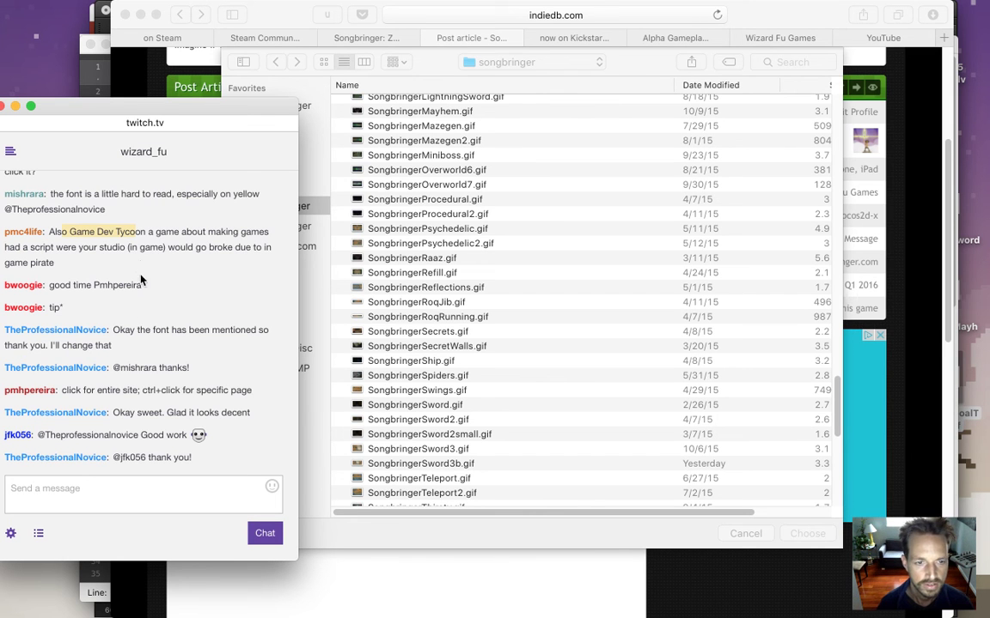
{"action": "left_click_drag", "start_coordinate": [120, 330], "coordinate": [124, 336]}
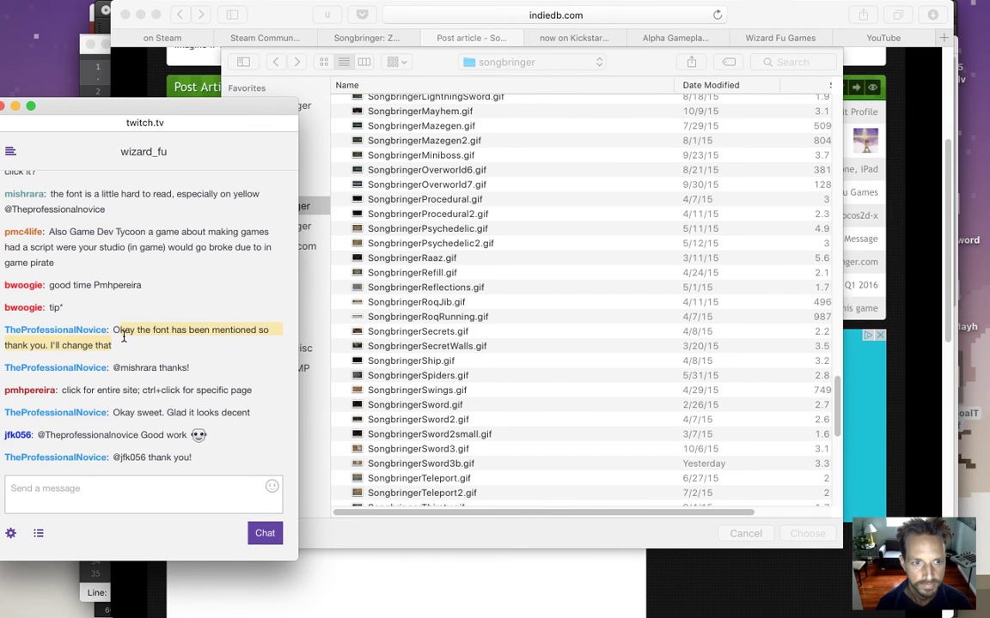
{"action": "left_click", "coordinate": [127, 366]}
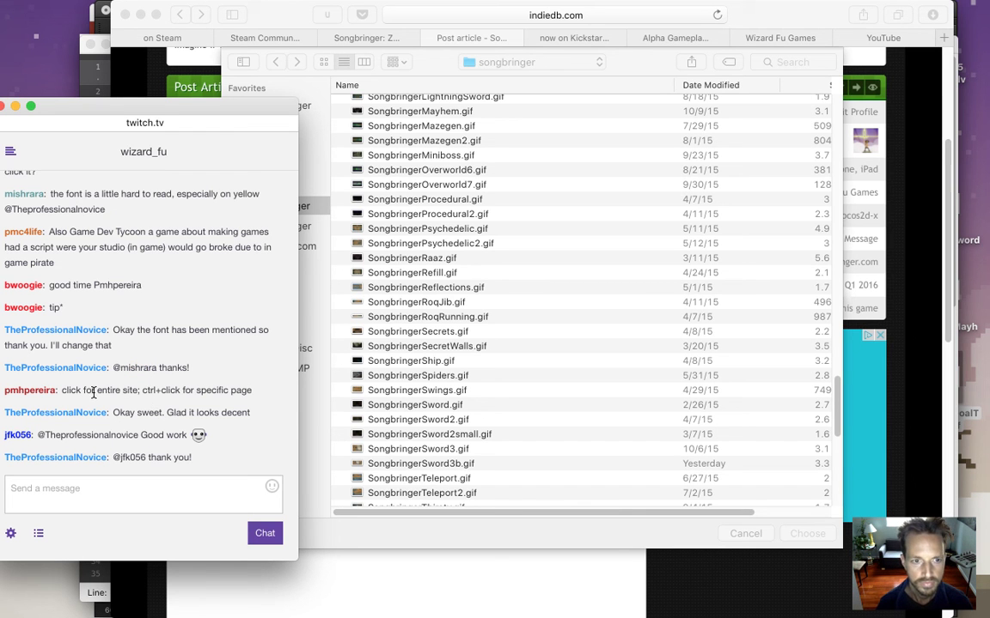
{"action": "left_click_drag", "start_coordinate": [76, 392], "coordinate": [195, 393]}
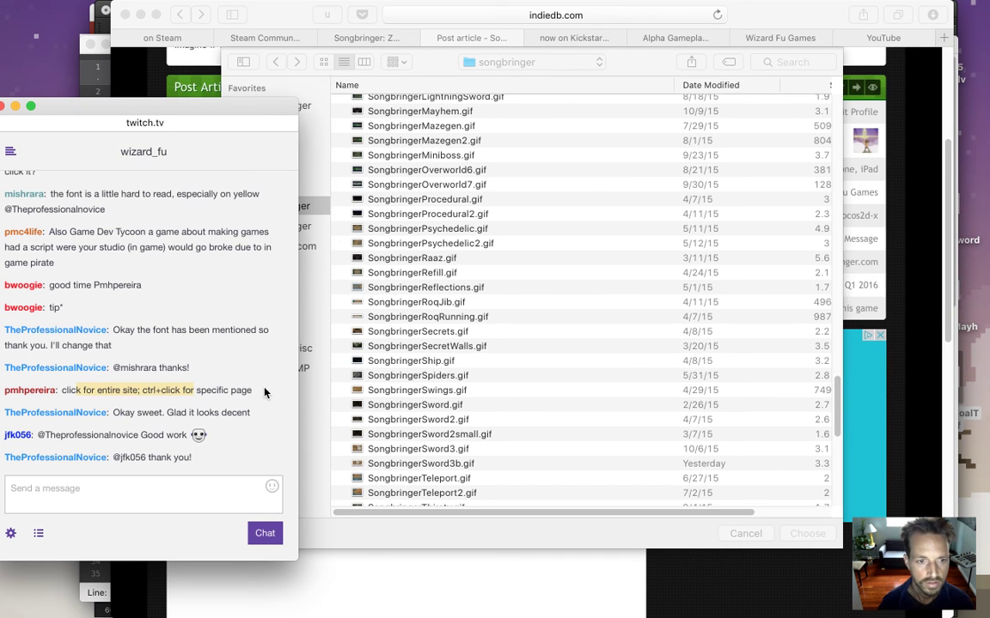
Look through the Songbringer folder of PSD files for an article preview image, and cancel the file selection.
{"action": "left_click", "coordinate": [509, 541]}
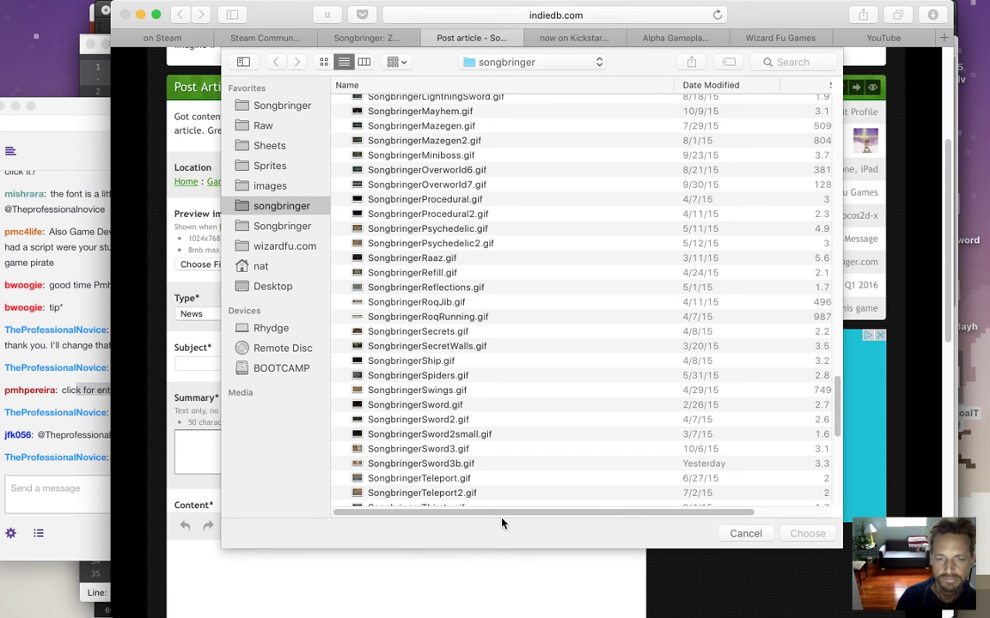
{"action": "left_click", "coordinate": [277, 228]}
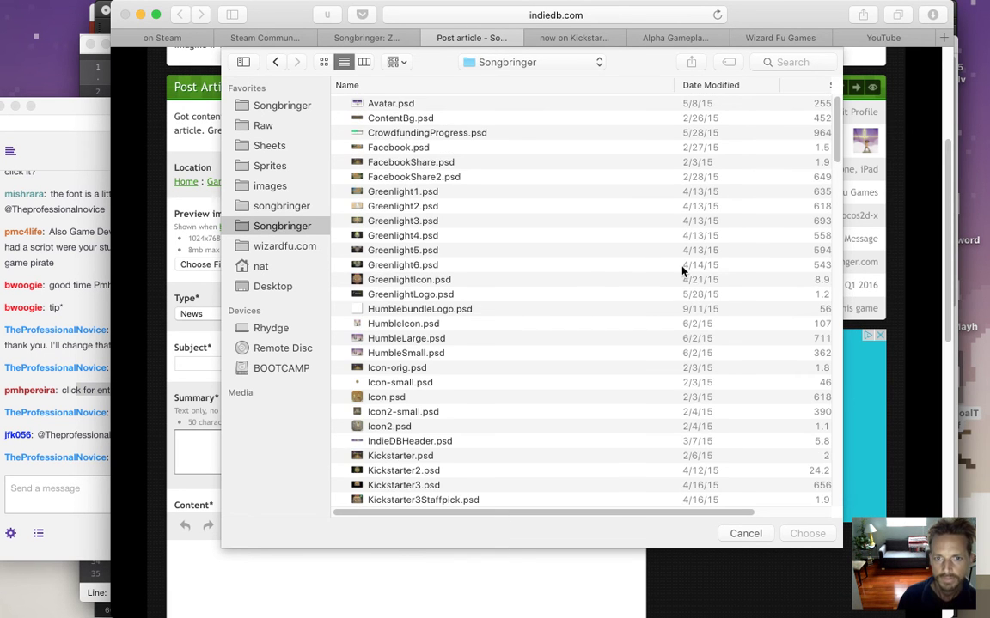
{"action": "left_click_drag", "start_coordinate": [840, 133], "coordinate": [838, 162]}
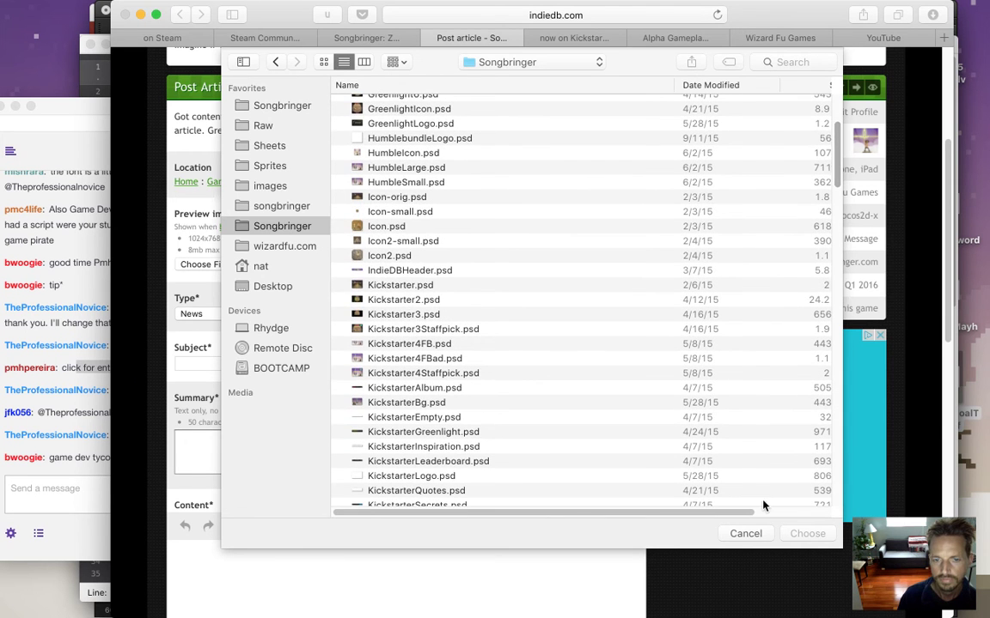
{"action": "left_click", "coordinate": [744, 534]}
Switch to Photoshop and close screen03.png, screen02.png, screen01.png, SongbringerGoalTeleport.gif and SongbringerMayhem.gif without saving.
{"action": "key", "text": "super+Tab"}
{"action": "key", "text": "super+Tab"}
{"action": "key", "text": "super+Tab"}
{"action": "key", "text": "super+Tab"}
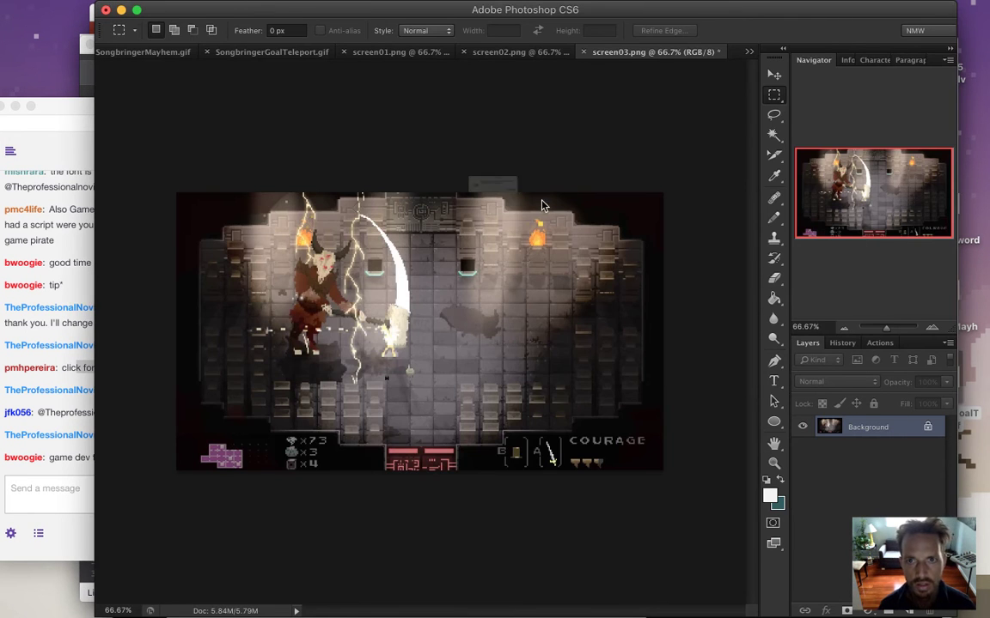
{"action": "key", "text": "super+w"}
{"action": "left_click", "coordinate": [466, 222]}
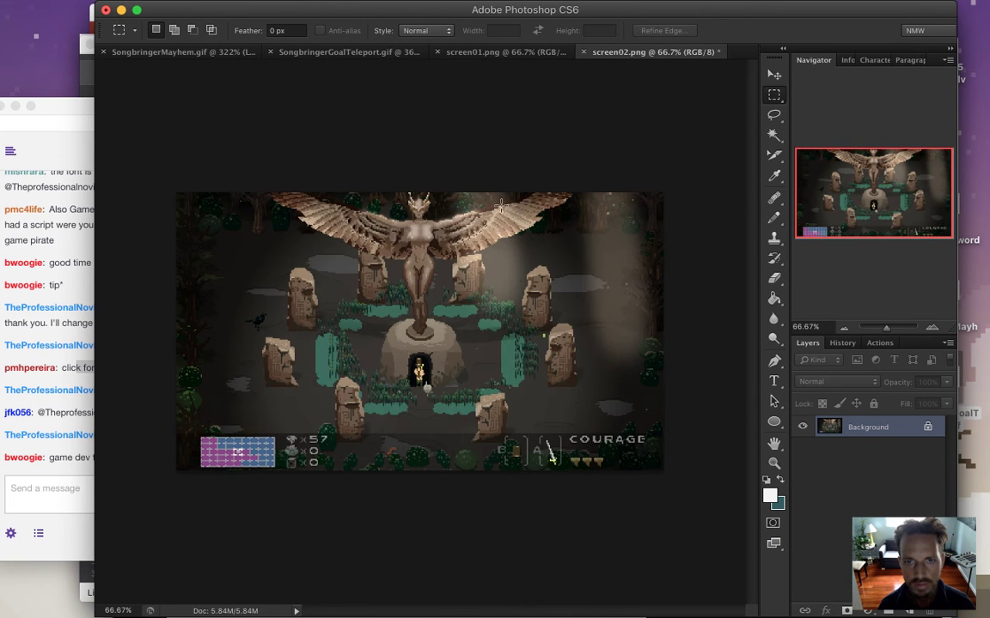
{"action": "key", "text": "super+w"}
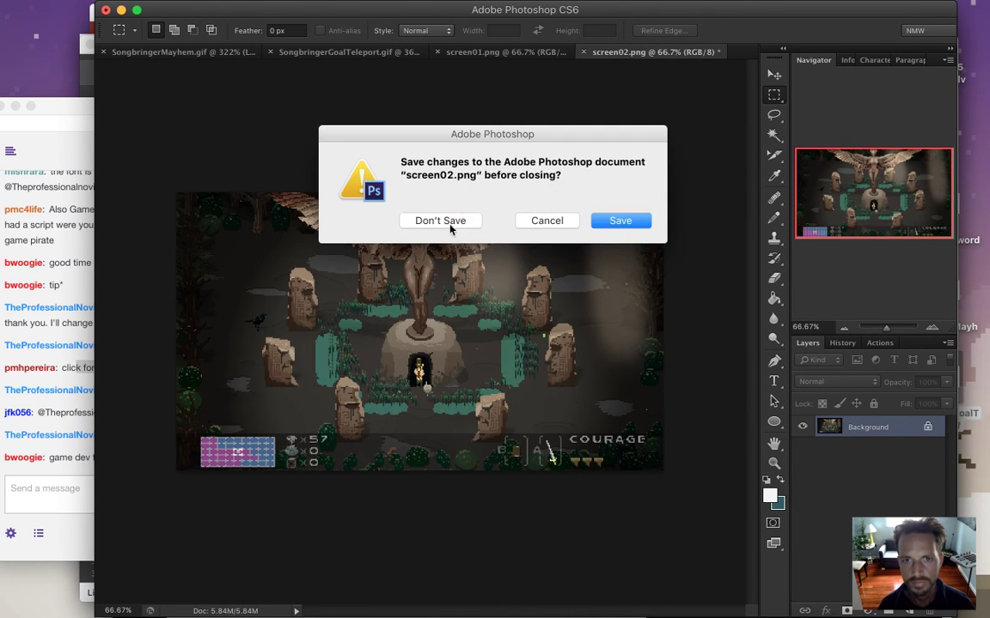
{"action": "left_click", "coordinate": [446, 221]}
{"action": "key", "text": "super+w"}
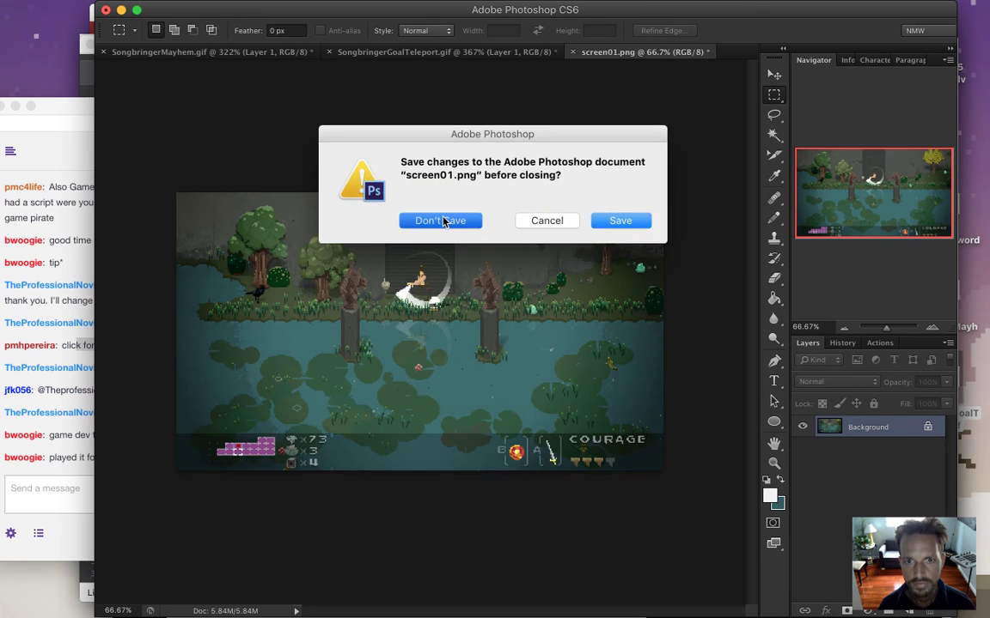
{"action": "left_click", "coordinate": [444, 221]}
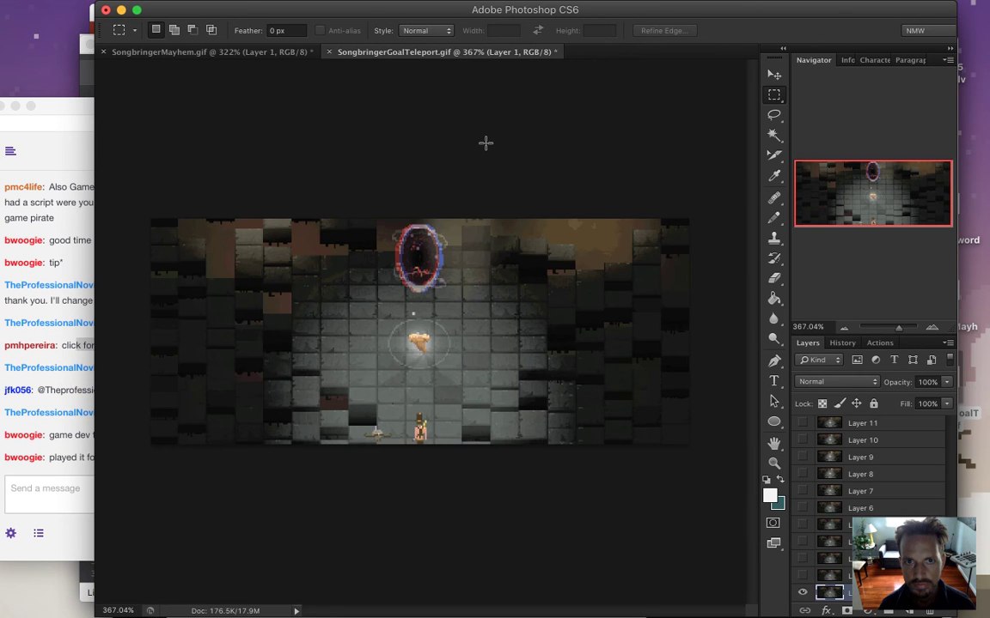
{"action": "key", "text": "super+w"}
{"action": "left_click", "coordinate": [440, 220]}
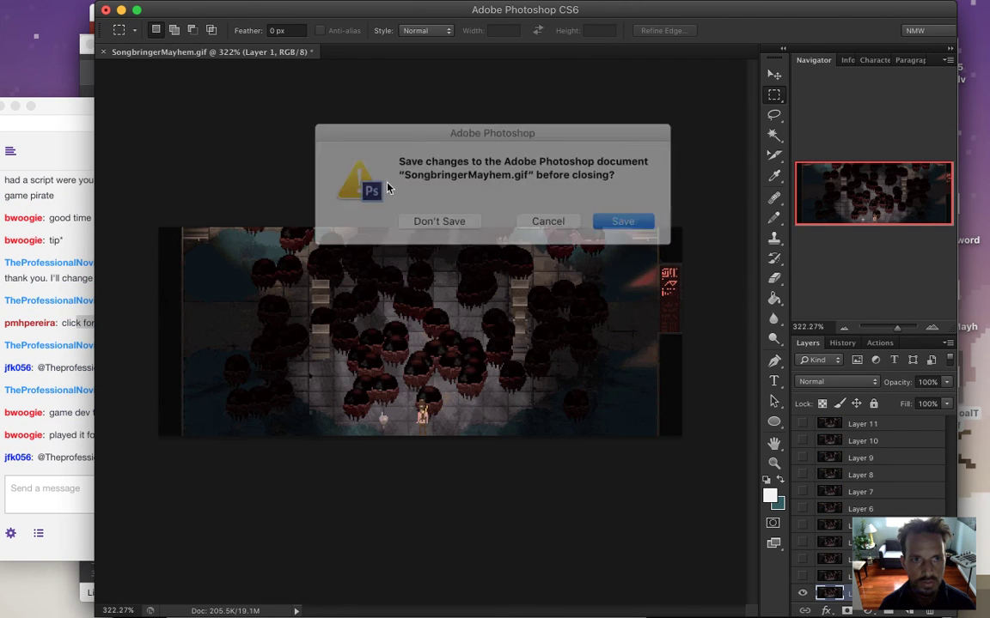
{"action": "left_click", "coordinate": [420, 221]}
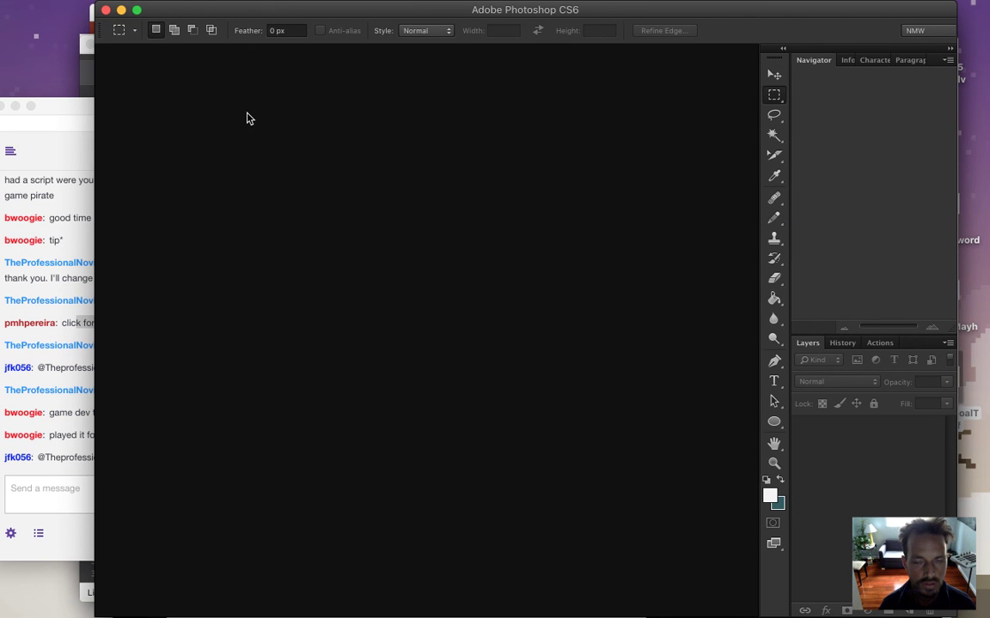
Open Cartridge2.psd from the Backgrounds folder inside Sprites.
{"action": "left_click", "coordinate": [120, 8]}
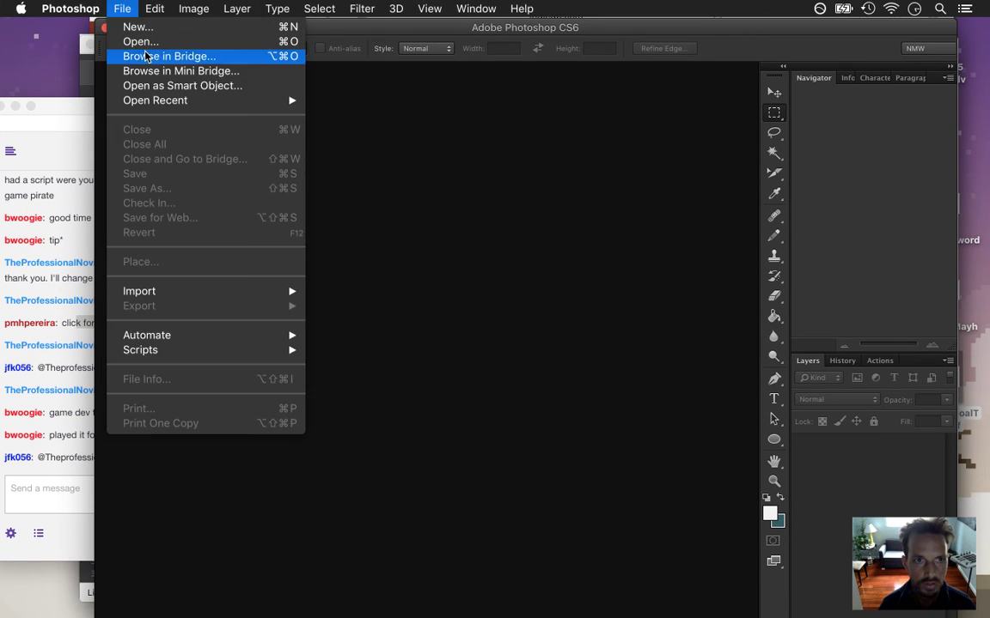
{"action": "left_click", "coordinate": [140, 41]}
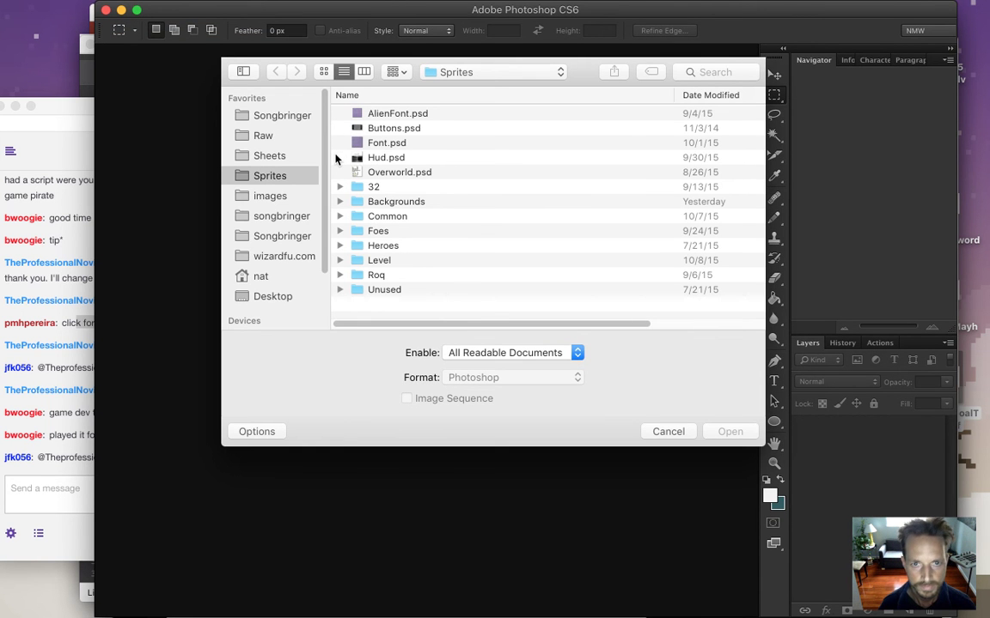
{"action": "double_click", "coordinate": [388, 201]}
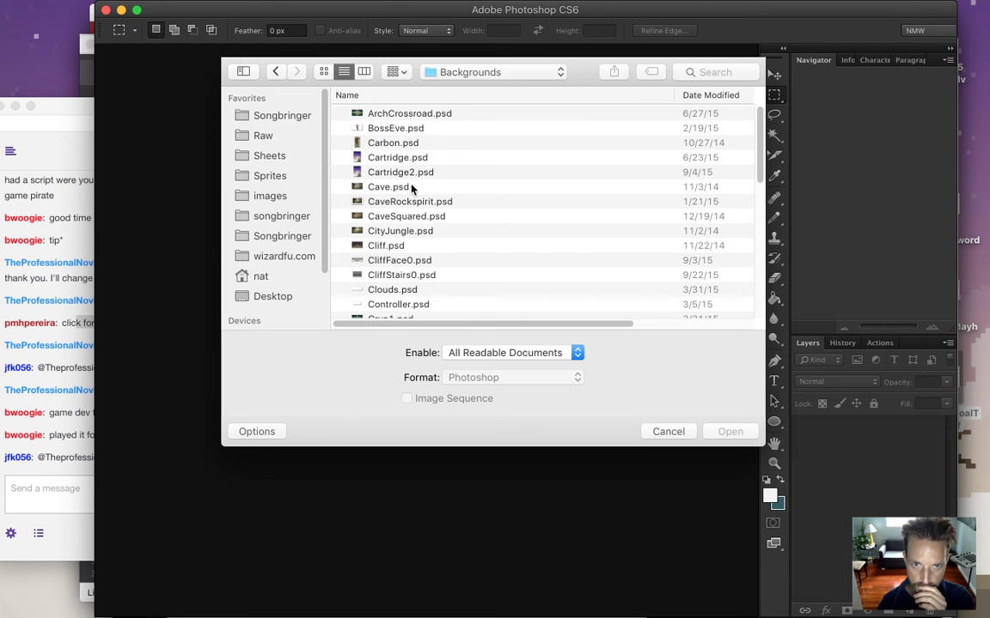
{"action": "double_click", "coordinate": [405, 174]}
Read the new Twitch chat messages about getting Game Dev Tycoon free on Amazon, and return to Photoshop.
{"action": "left_click", "coordinate": [90, 439]}
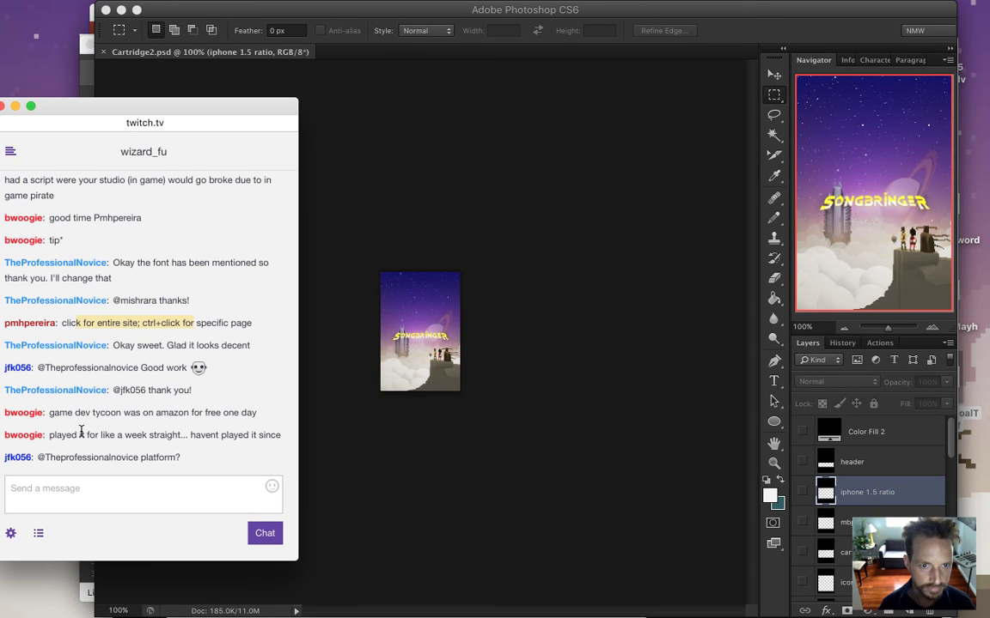
{"action": "left_click_drag", "start_coordinate": [76, 412], "coordinate": [250, 416]}
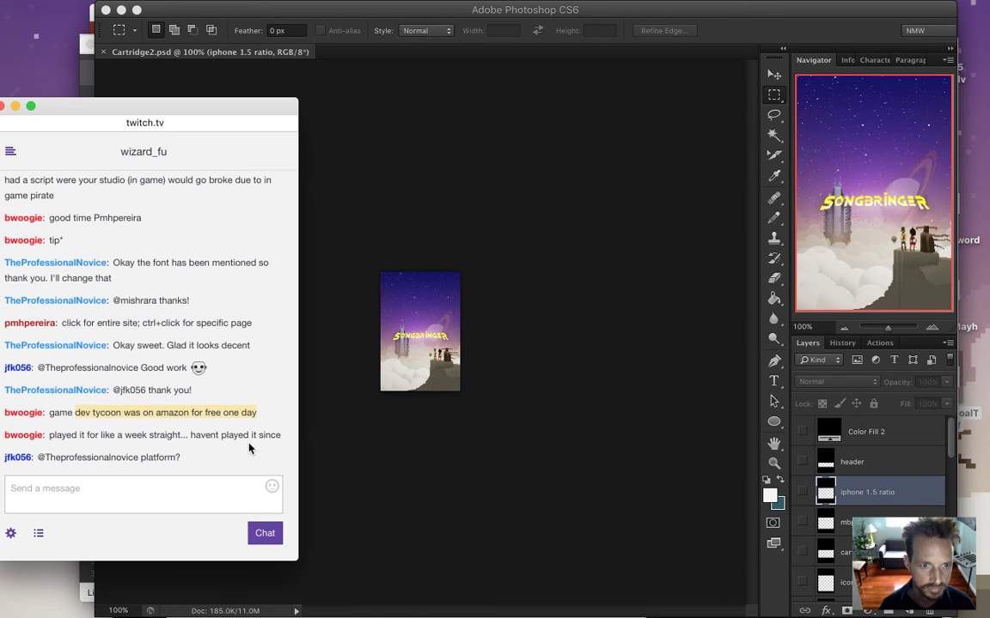
{"action": "left_click", "coordinate": [331, 435]}
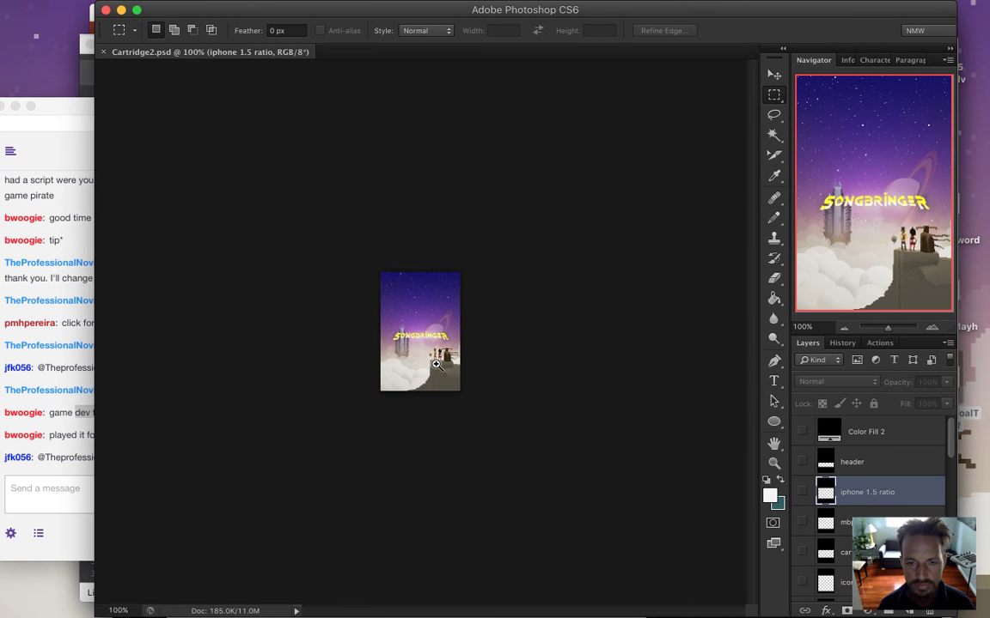
Calculate 205 × 1.333333 in Calculator, and try a full-width selection around the logo and characters in the Cartridge2.psd artwork.
{"action": "left_click_drag", "start_coordinate": [414, 365], "coordinate": [506, 371]}
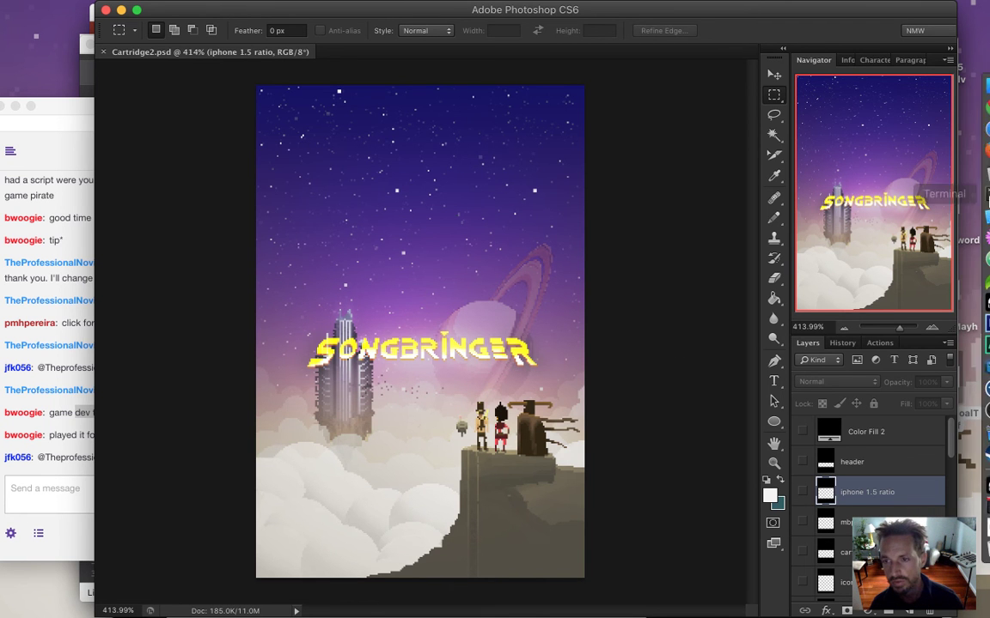
{"action": "left_click", "coordinate": [977, 178]}
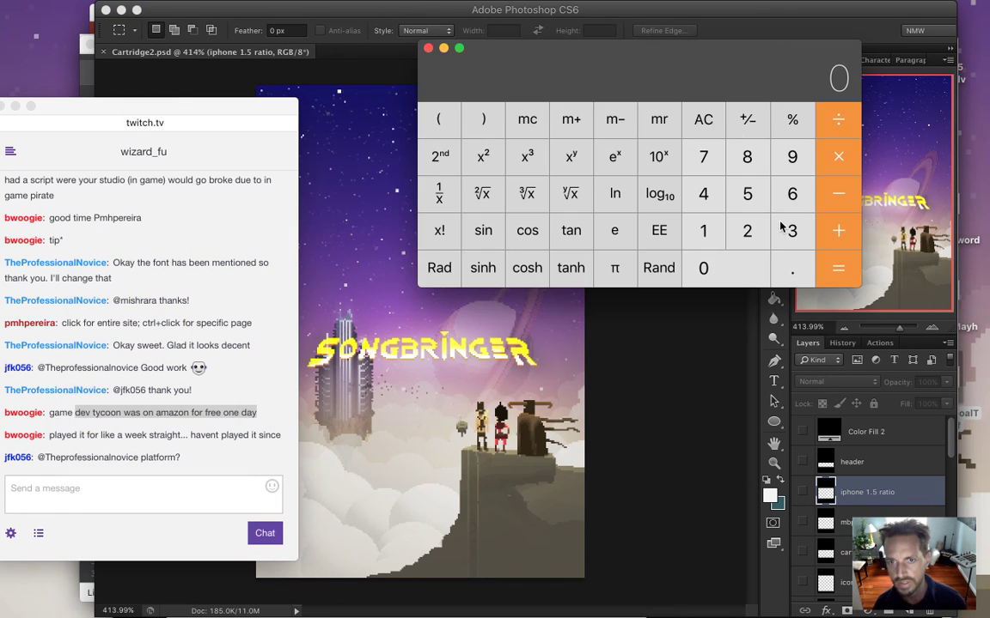
{"action": "left_click_drag", "start_coordinate": [756, 62], "coordinate": [776, 58]}
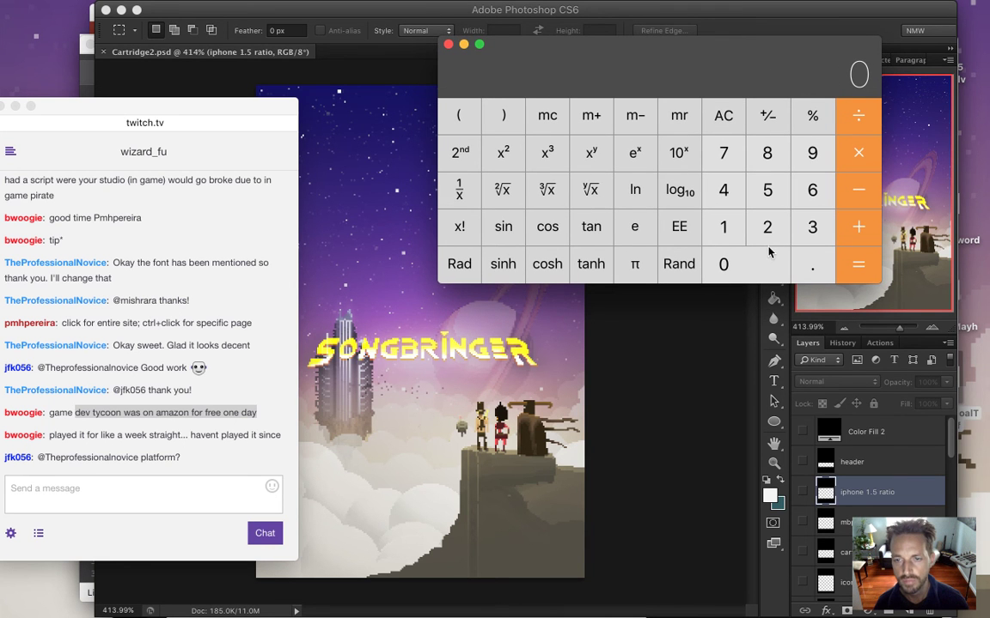
{"action": "type", "text": "205"}
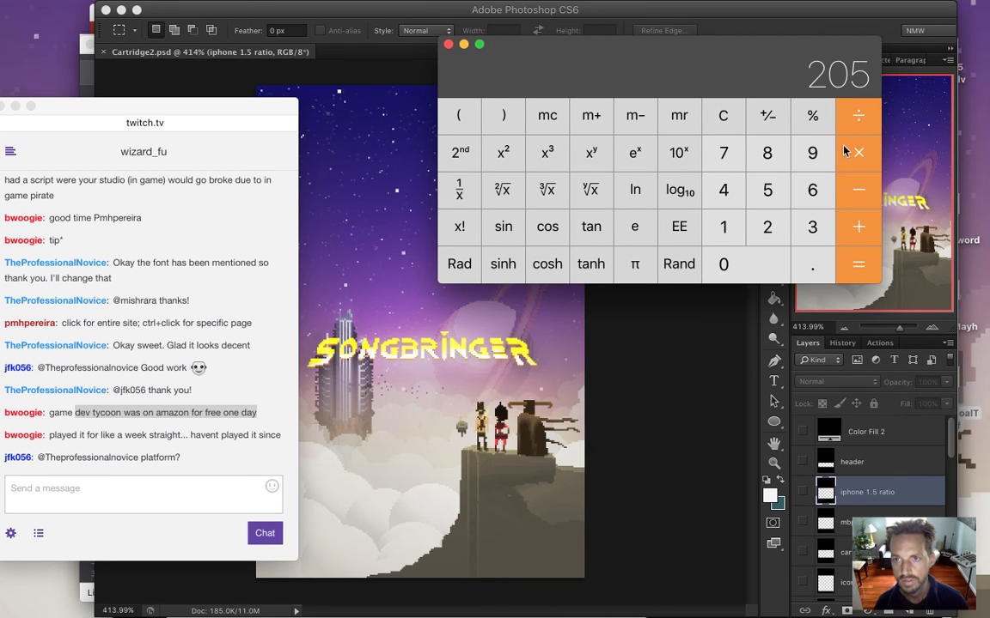
{"action": "left_click", "coordinate": [727, 230]}
{"action": "type", "text": ".333333"}
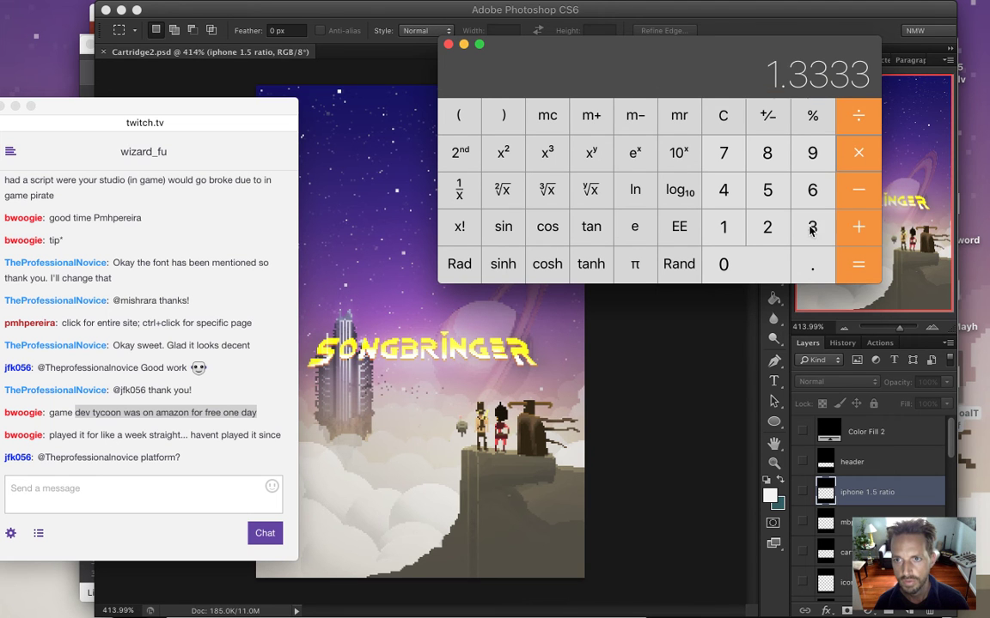
{"action": "left_click", "coordinate": [847, 266]}
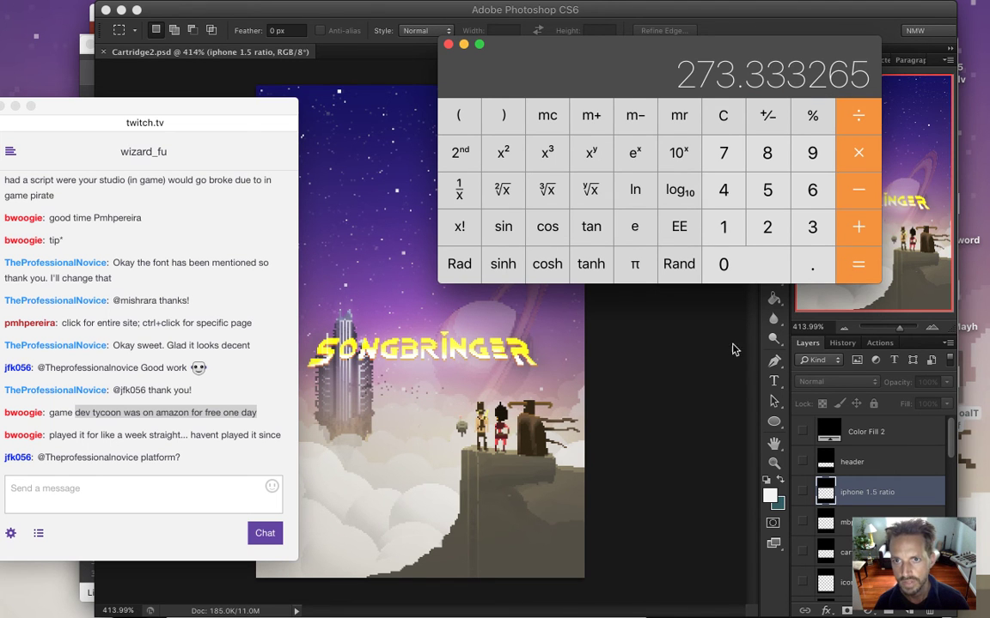
{"action": "left_click", "coordinate": [640, 337]}
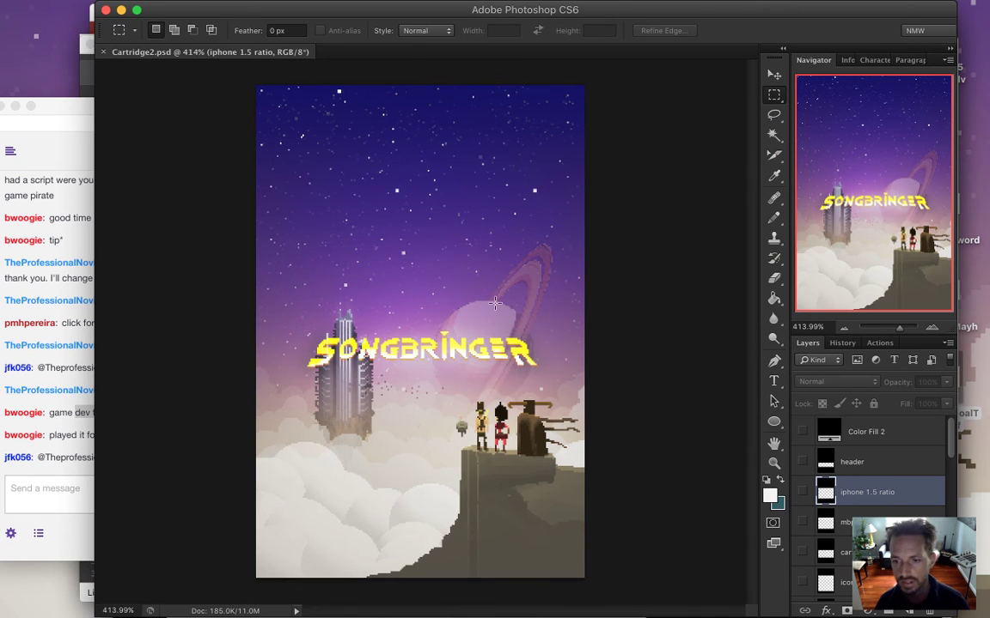
{"action": "left_click_drag", "start_coordinate": [256, 256], "coordinate": [647, 567]}
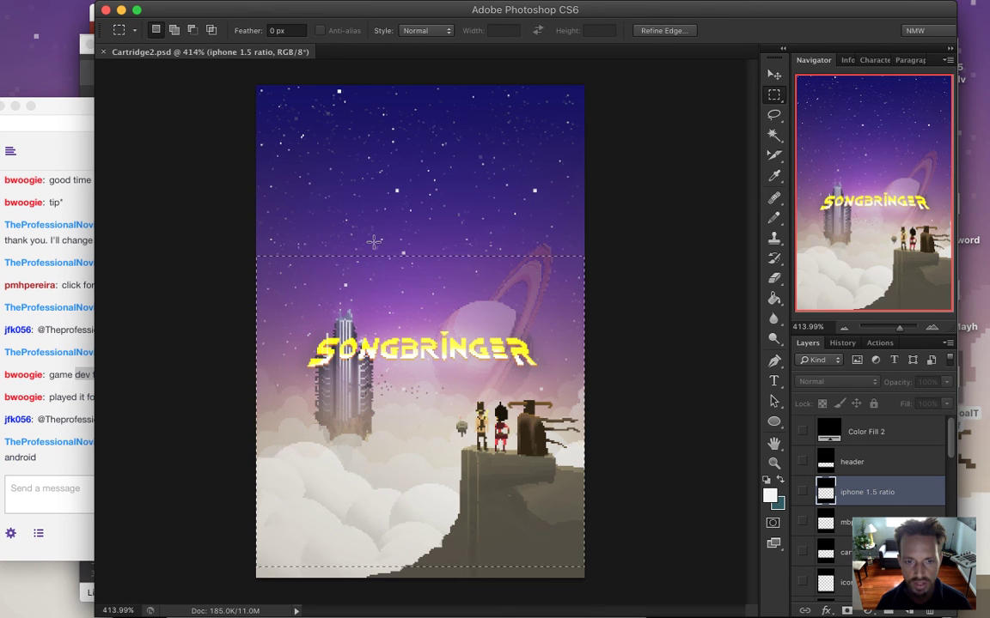
Return to Calculator and multiply 0.75 by 205 to find the height for a 4:3 crop.
{"action": "key", "text": "super+Tab"}
{"action": "key", "text": "Tab"}
{"action": "key", "text": "Tab"}
{"action": "key", "text": "super+shift+Tab"}
{"action": "key", "text": "super+shift+Tab"}
{"action": "left_click", "coordinate": [723, 116]}
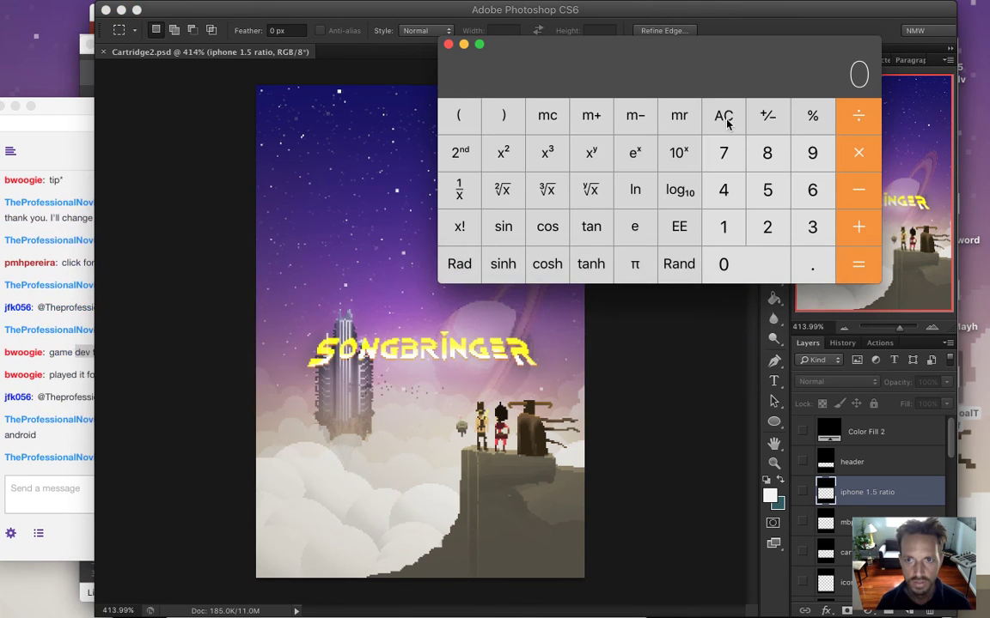
{"action": "left_click", "coordinate": [723, 227]}
{"action": "left_click", "coordinate": [808, 262]}
{"action": "double_click", "coordinate": [803, 229]}
{"action": "left_click", "coordinate": [799, 230]}
{"action": "left_click", "coordinate": [713, 116]}
{"action": "left_click", "coordinate": [808, 261]}
{"action": "left_click", "coordinate": [724, 153]}
{"action": "left_click", "coordinate": [761, 187]}
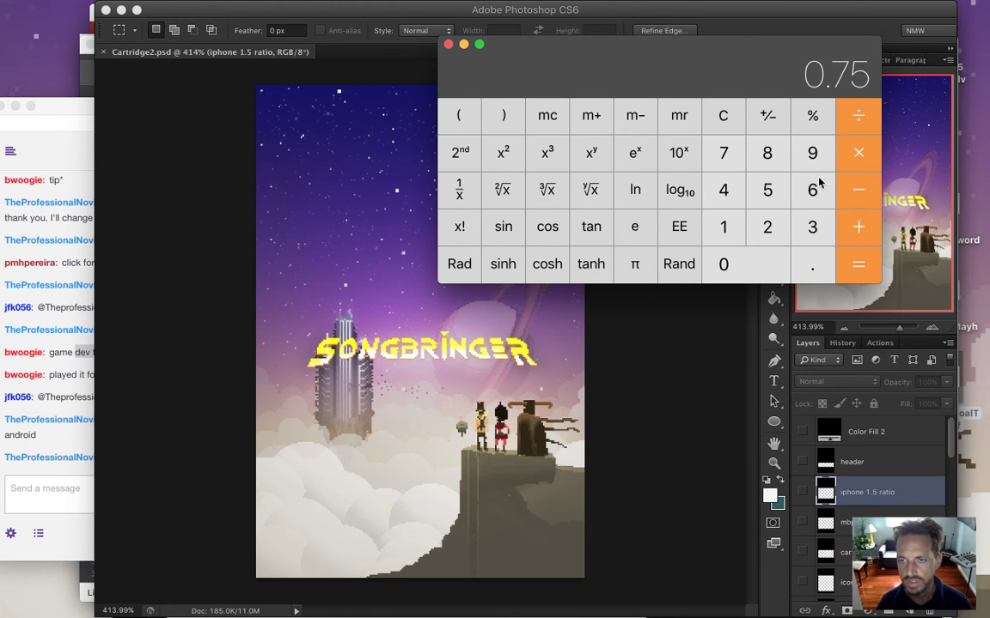
{"action": "left_click", "coordinate": [848, 163]}
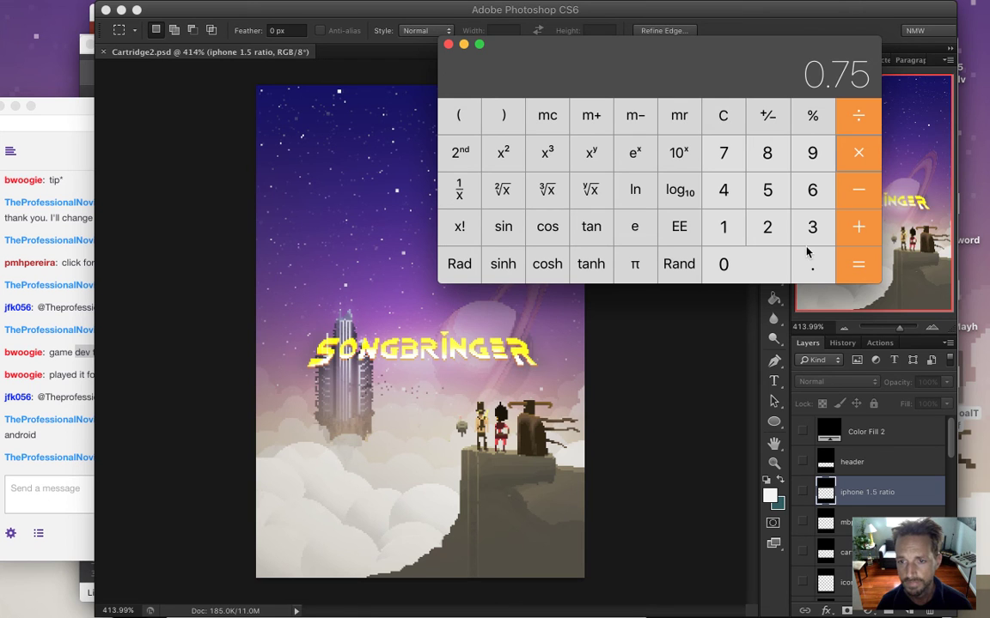
{"action": "left_click", "coordinate": [768, 229]}
{"action": "left_click", "coordinate": [761, 260]}
{"action": "left_click", "coordinate": [767, 190]}
{"action": "key", "text": "Return"}
Switch to Photoshop and select a full-width region of about 205 × 153 px around the logo, tower and characters.
{"action": "left_click", "coordinate": [718, 352]}
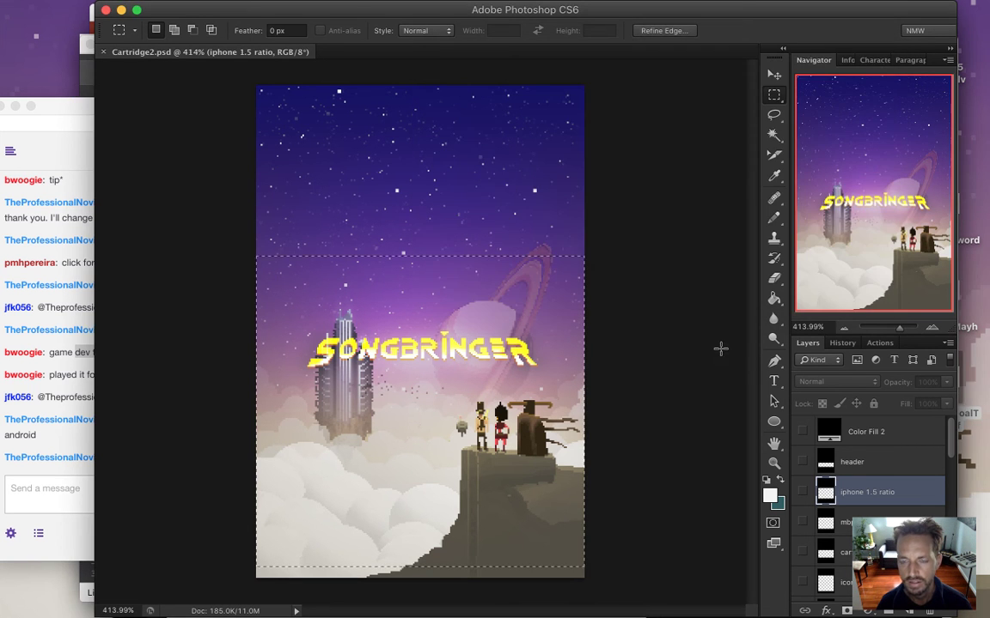
{"action": "left_click", "coordinate": [238, 262]}
{"action": "left_click_drag", "start_coordinate": [237, 262], "coordinate": [647, 332]}
{"action": "left_click", "coordinate": [222, 218]}
{"action": "left_click_drag", "start_coordinate": [222, 234], "coordinate": [697, 477]}
{"action": "left_click_drag", "start_coordinate": [493, 341], "coordinate": [495, 350]}
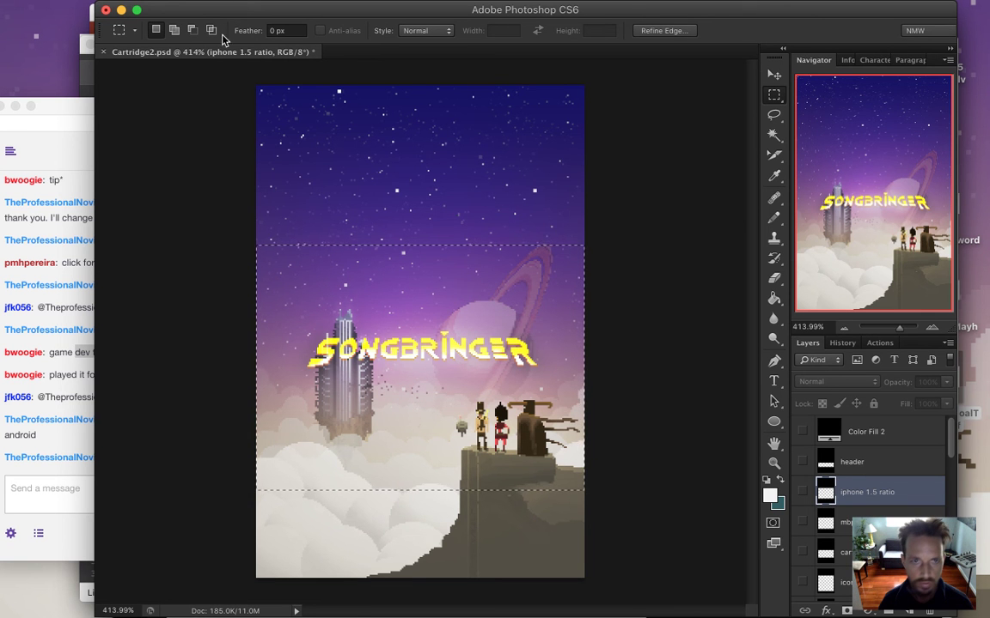
Copy the selected area merged and paste it into a new transparent 205 × 153 px document.
{"action": "left_click", "coordinate": [158, 8]}
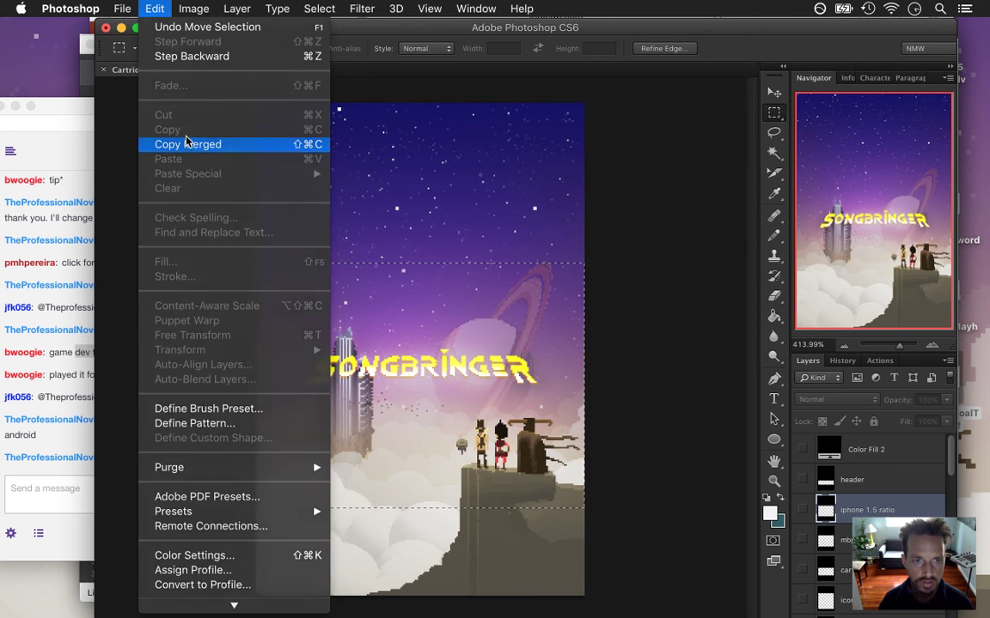
{"action": "left_click", "coordinate": [190, 141]}
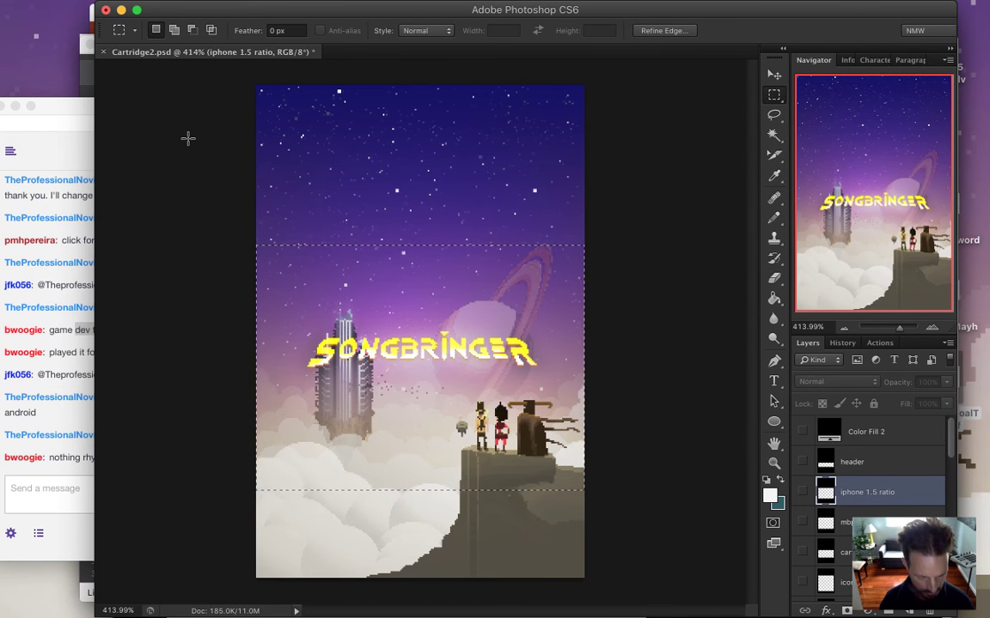
{"action": "key", "text": "ctrl+n"}
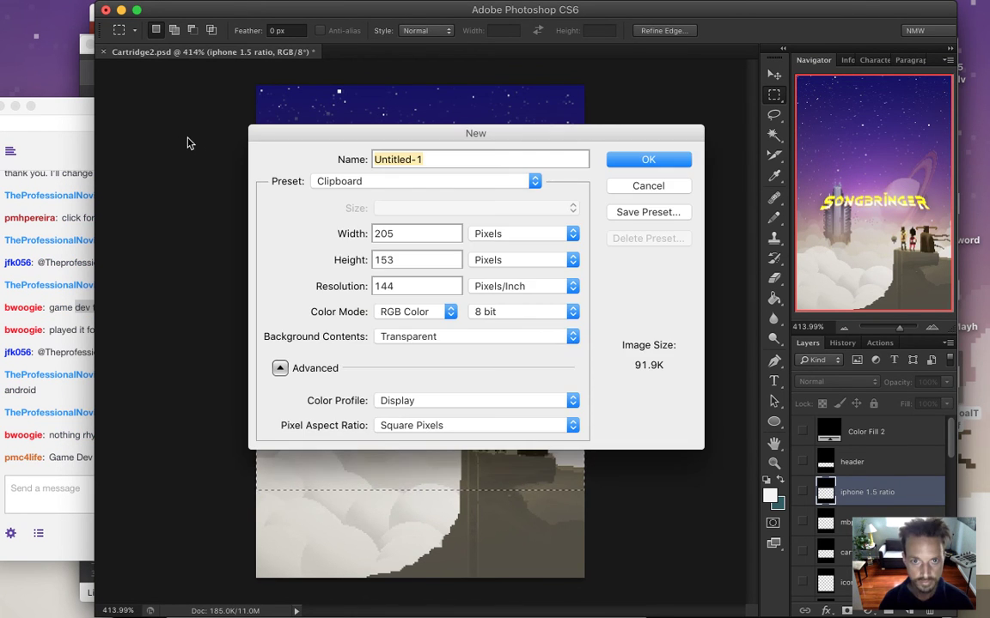
{"action": "key", "text": "Return"}
{"action": "key", "text": "super+v"}
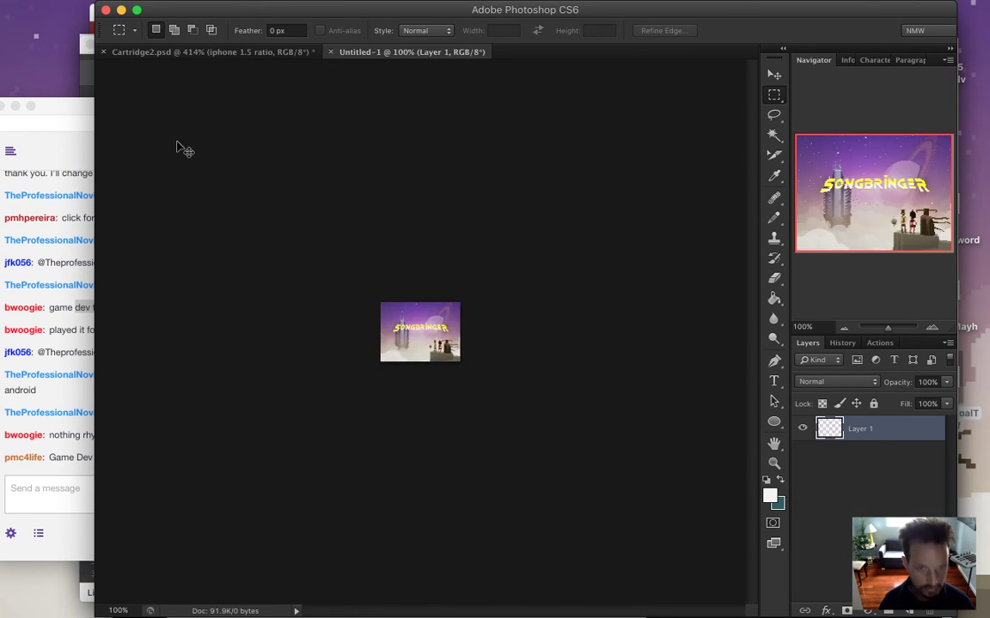
Read the new Twitch chat messages about mobile platforms, rhymes and a Game Dev Tycoon sequel, and return to Photoshop.
{"action": "left_click", "coordinate": [66, 403]}
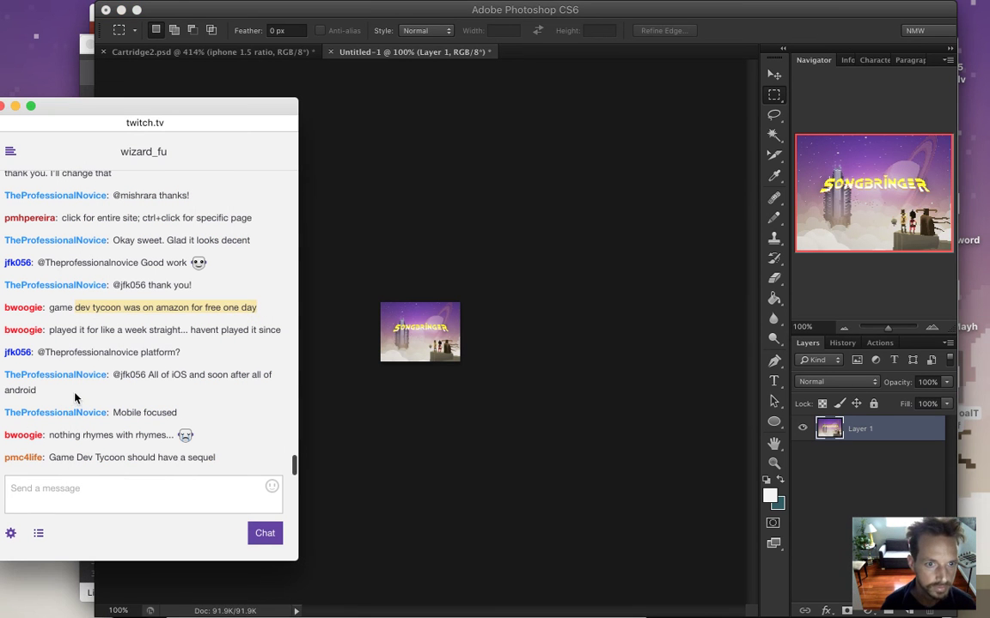
{"action": "left_click", "coordinate": [130, 375]}
{"action": "left_click_drag", "start_coordinate": [129, 376], "coordinate": [142, 413]}
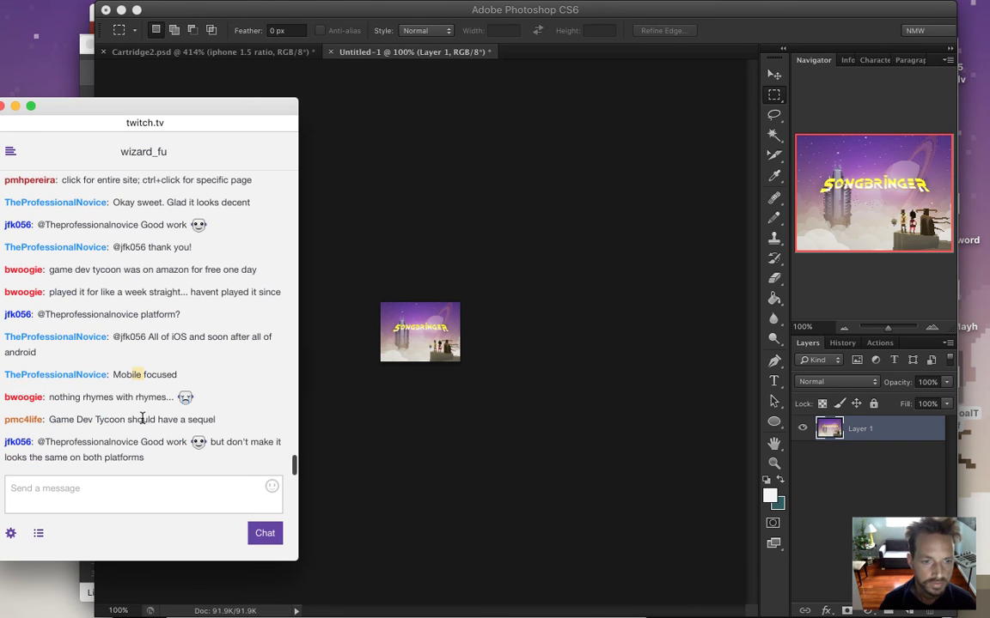
{"action": "left_click_drag", "start_coordinate": [83, 396], "coordinate": [169, 413]}
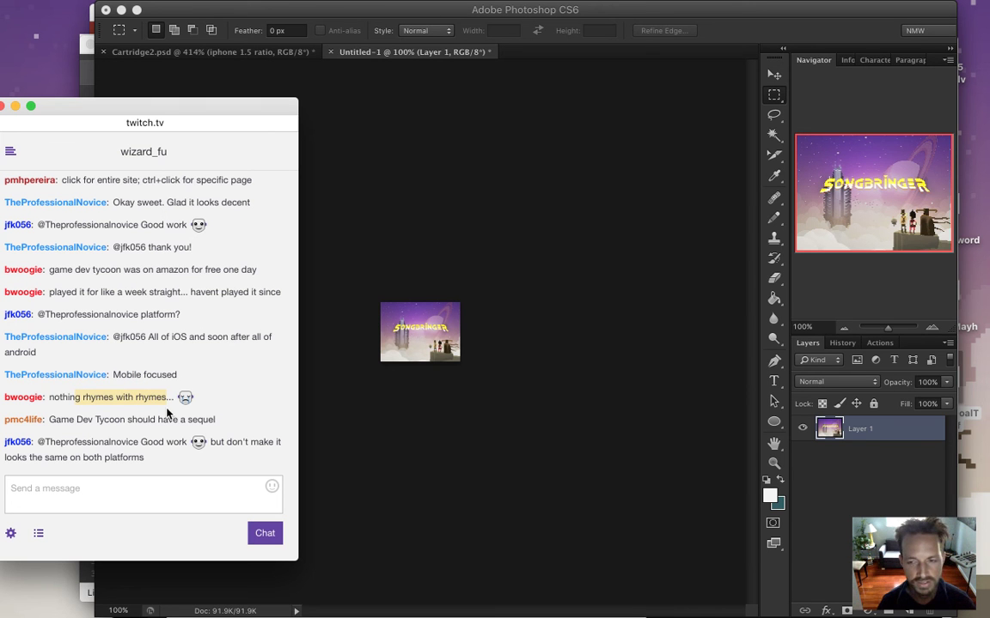
{"action": "left_click_drag", "start_coordinate": [60, 398], "coordinate": [154, 400]}
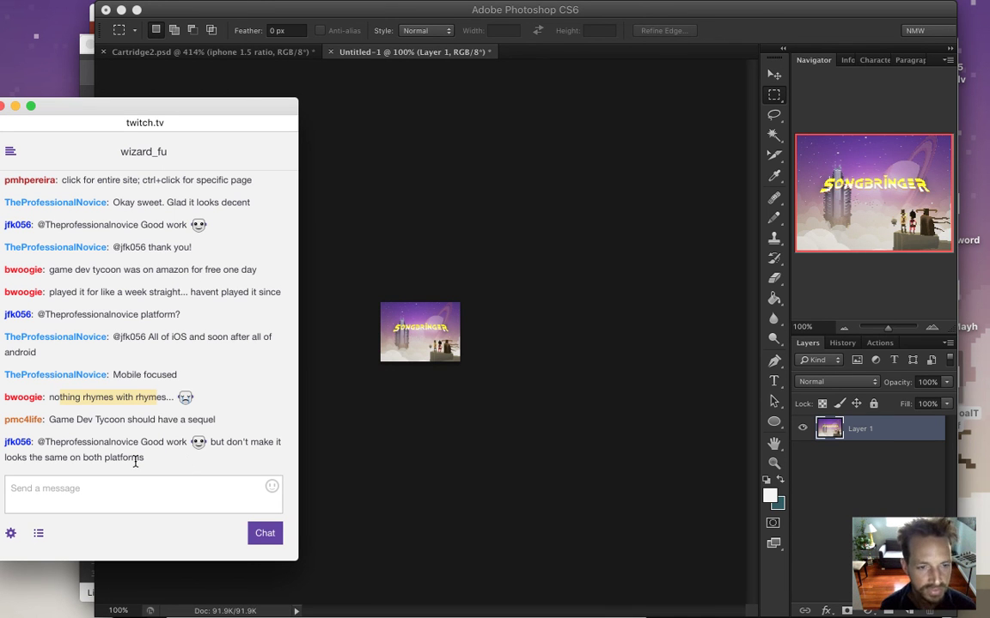
{"action": "left_click_drag", "start_coordinate": [94, 420], "coordinate": [144, 436]}
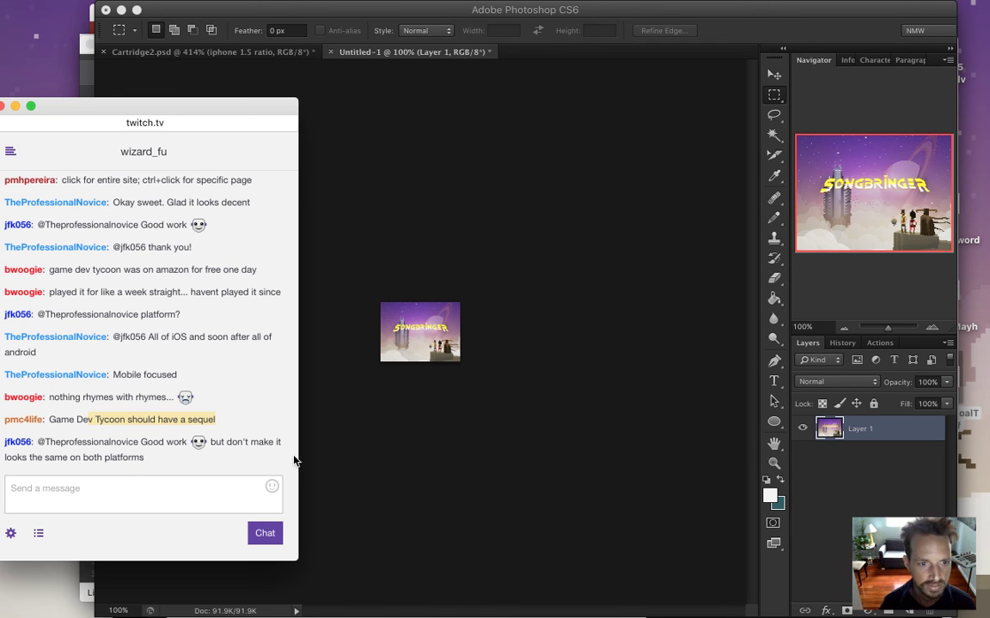
{"action": "left_click", "coordinate": [383, 436]}
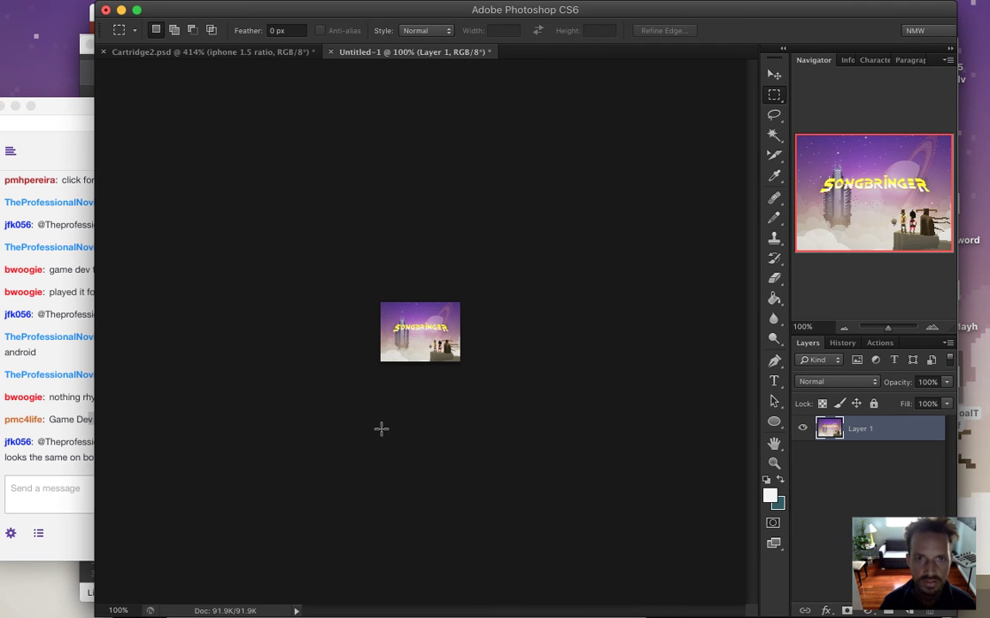
Start a Save for Web export of the cropped Songbringer image and set its format to PNG-24.
{"action": "left_click_drag", "start_coordinate": [440, 342], "coordinate": [545, 383]}
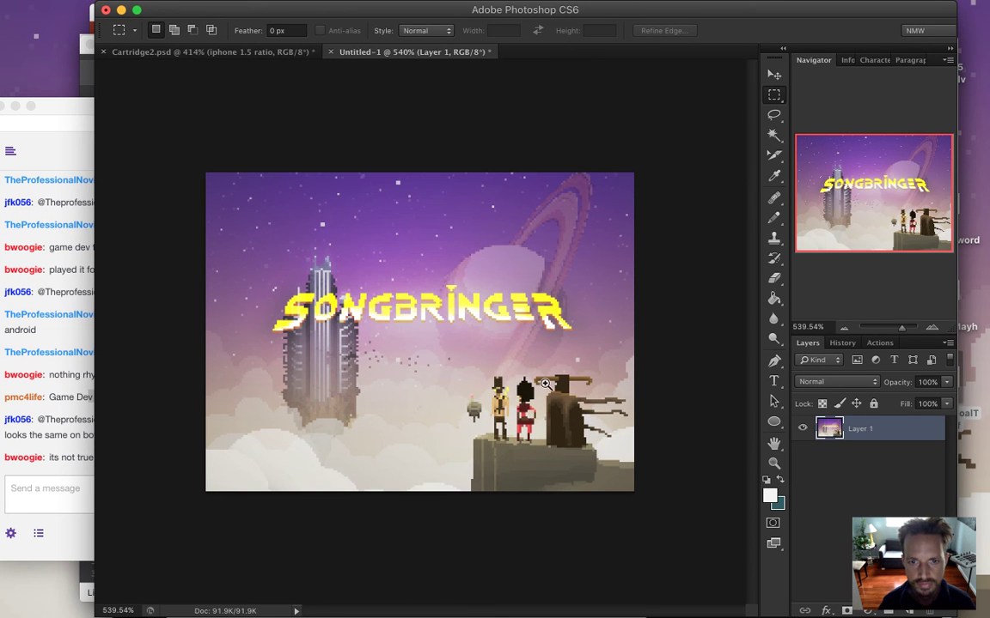
{"action": "key", "text": "super+alt+shift+s"}
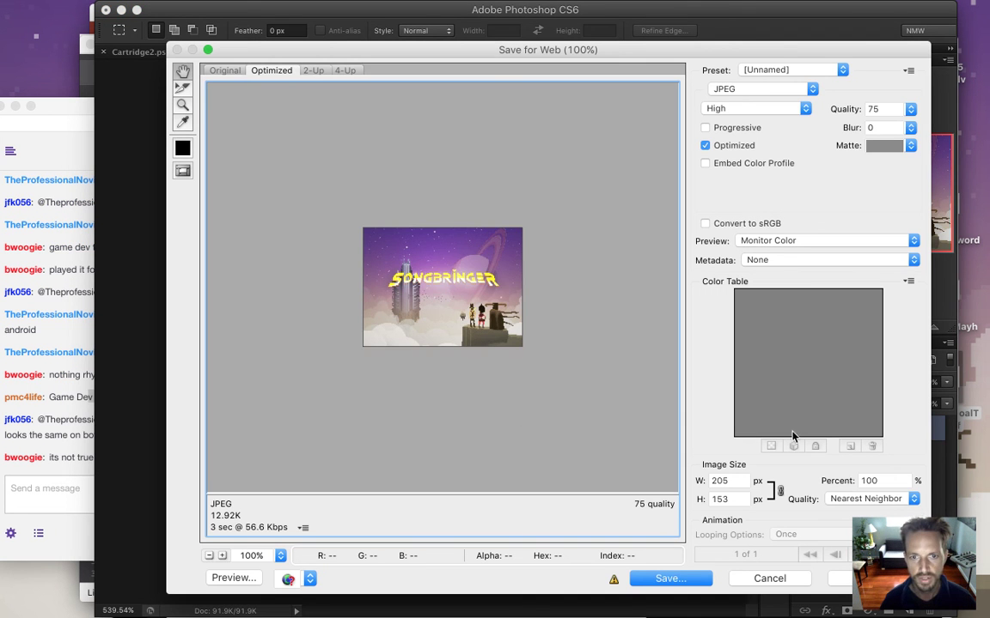
{"action": "left_click", "coordinate": [730, 89]}
{"action": "left_click", "coordinate": [728, 110]}
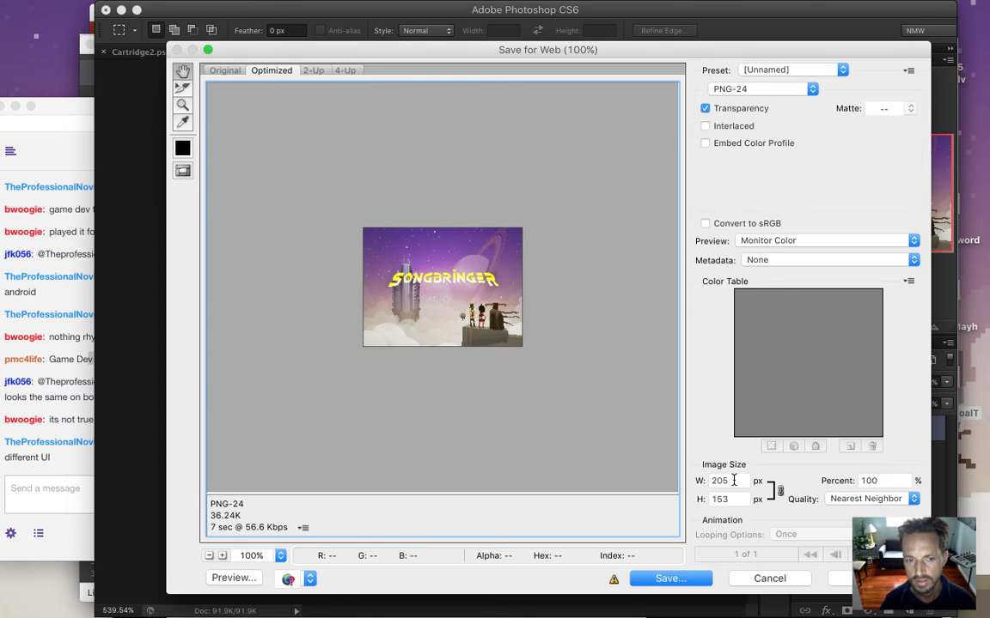
Set the export size to 1024 px wide and 768 px high with the proportions unlinked.
{"action": "left_click", "coordinate": [702, 481]}
{"action": "type", "text": "1024"}
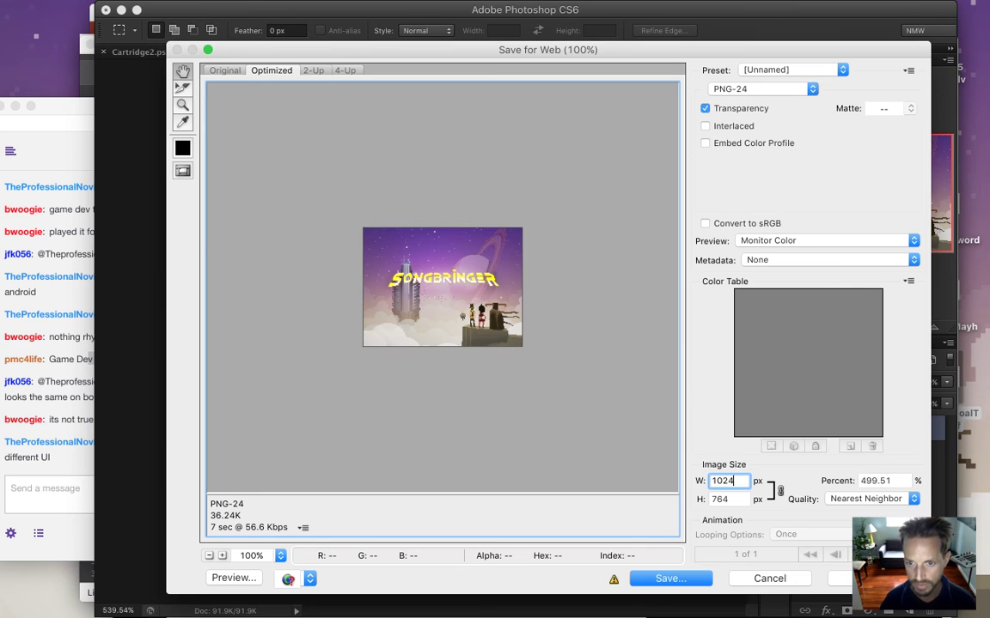
{"action": "left_click", "coordinate": [779, 490]}
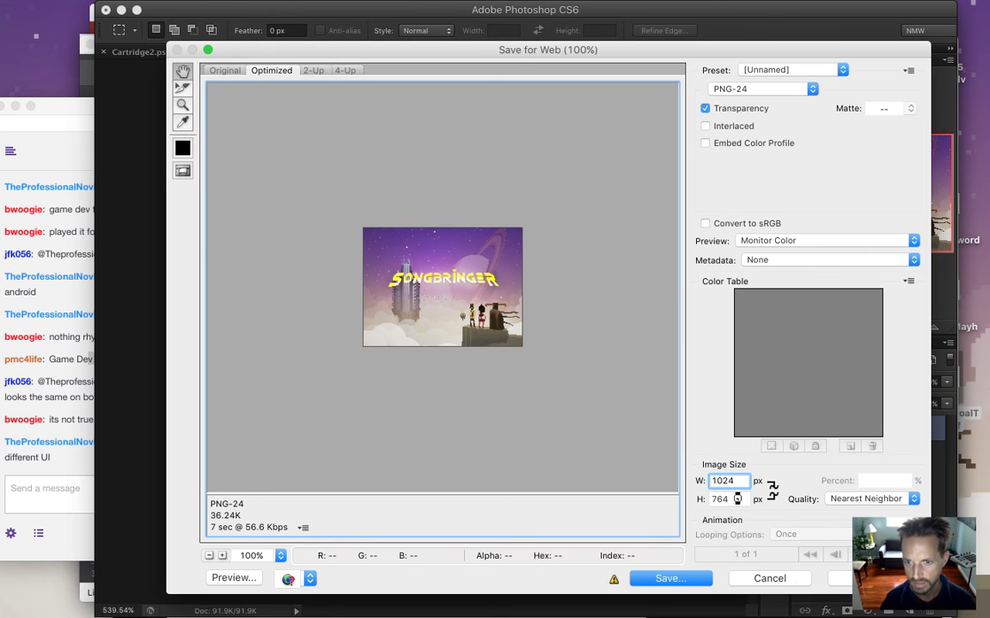
{"action": "left_click", "coordinate": [737, 499]}
{"action": "key", "text": "BackSpace"}
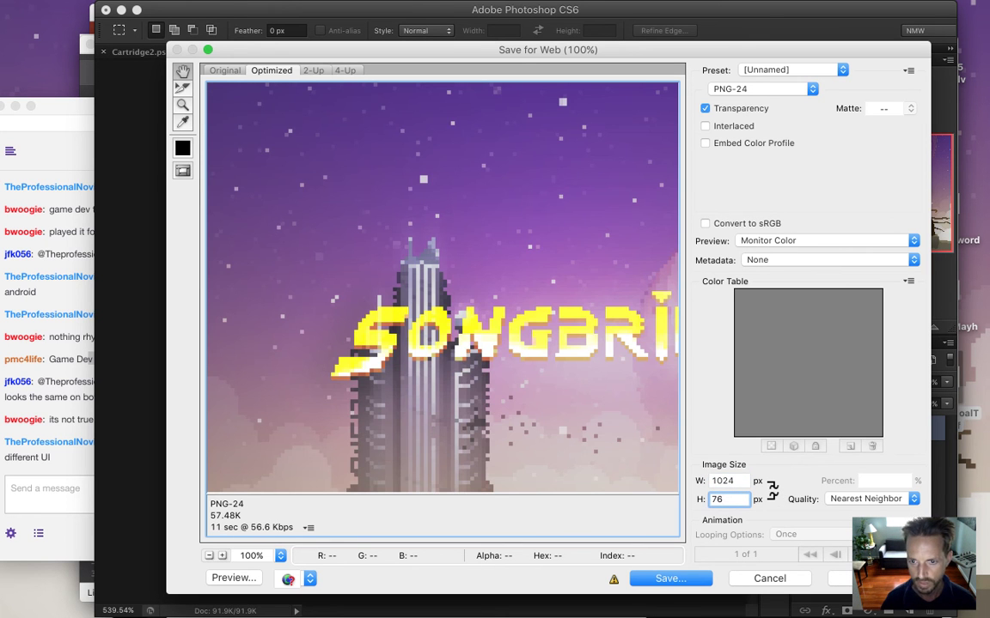
{"action": "key", "text": "shift+Tab"}
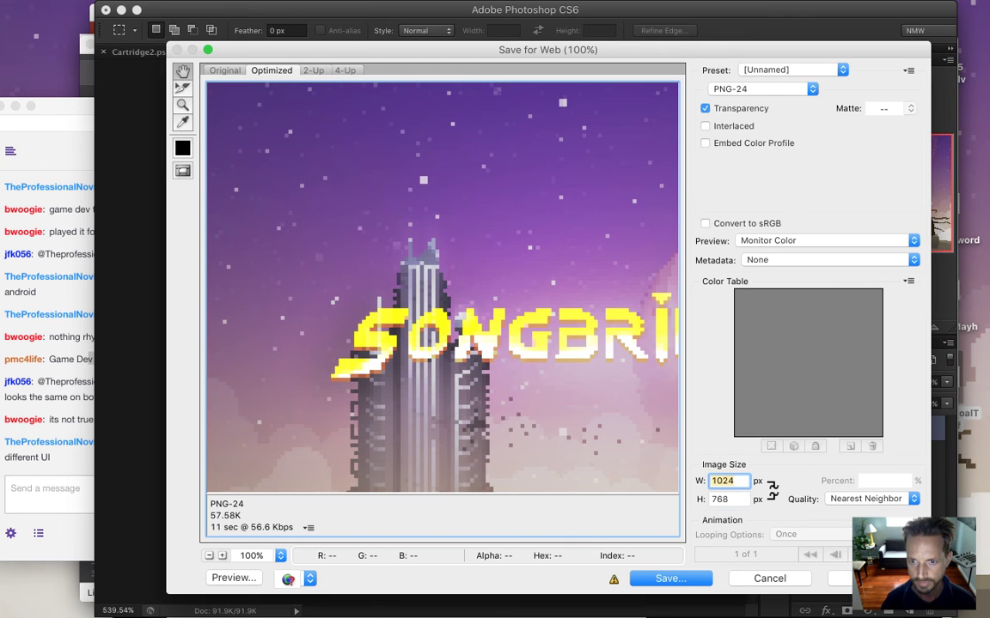
Choose the Songbringer folder with the PSD files for the exported image and name it IndieDBNews.png.
{"action": "left_click", "coordinate": [670, 579]}
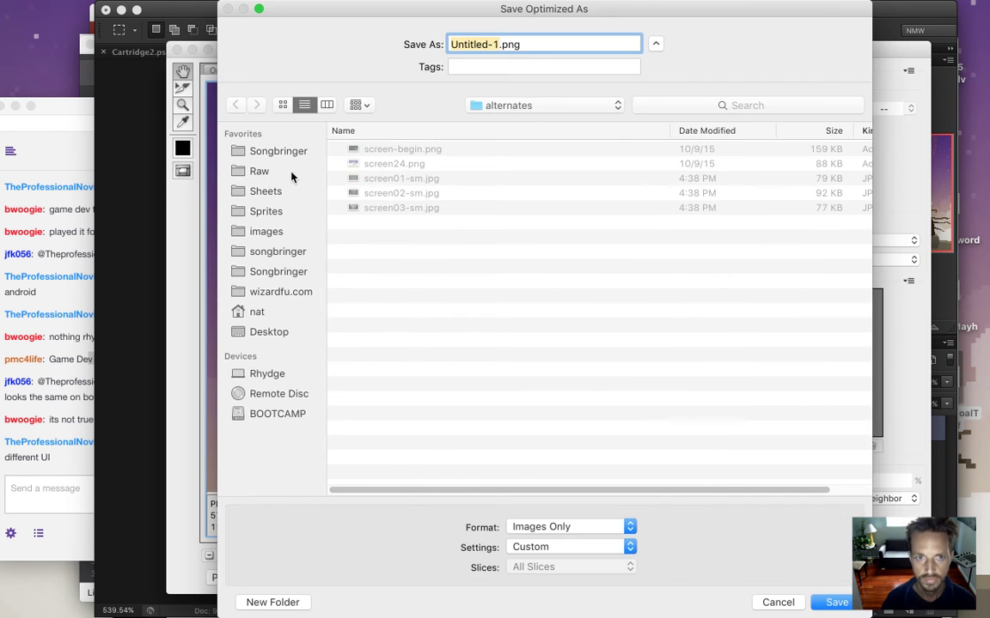
{"action": "left_click", "coordinate": [283, 270]}
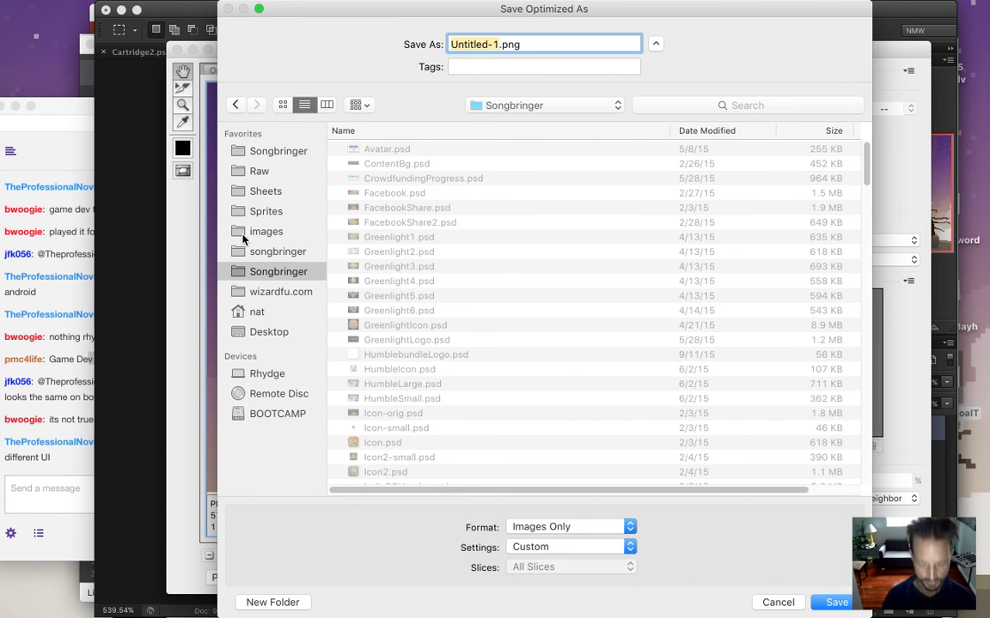
{"action": "key", "text": "BackSpace"}
{"action": "type", "text": "IndieDB"}
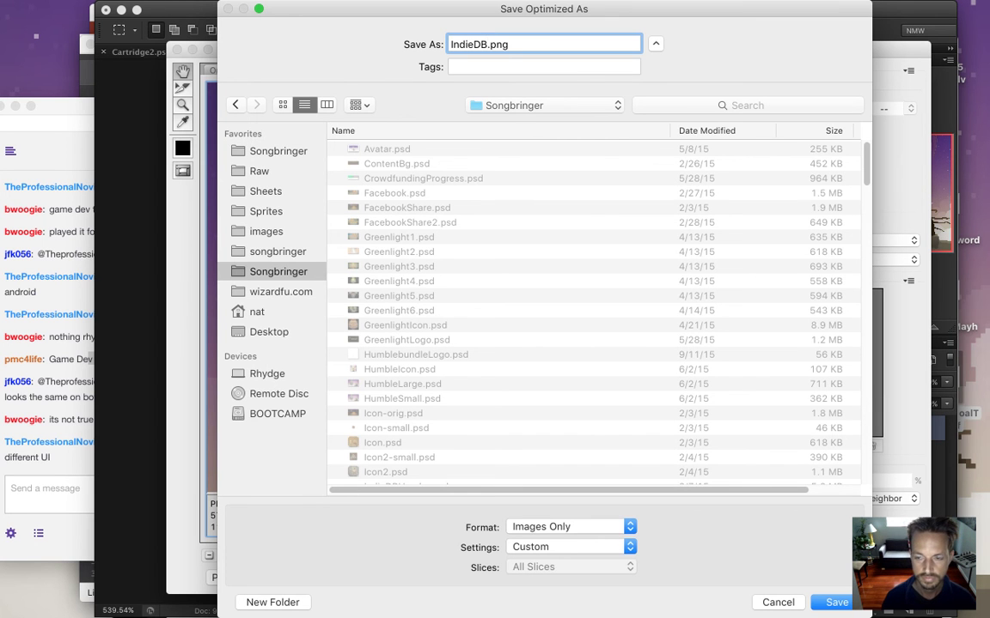
{"action": "type", "text": "News"}
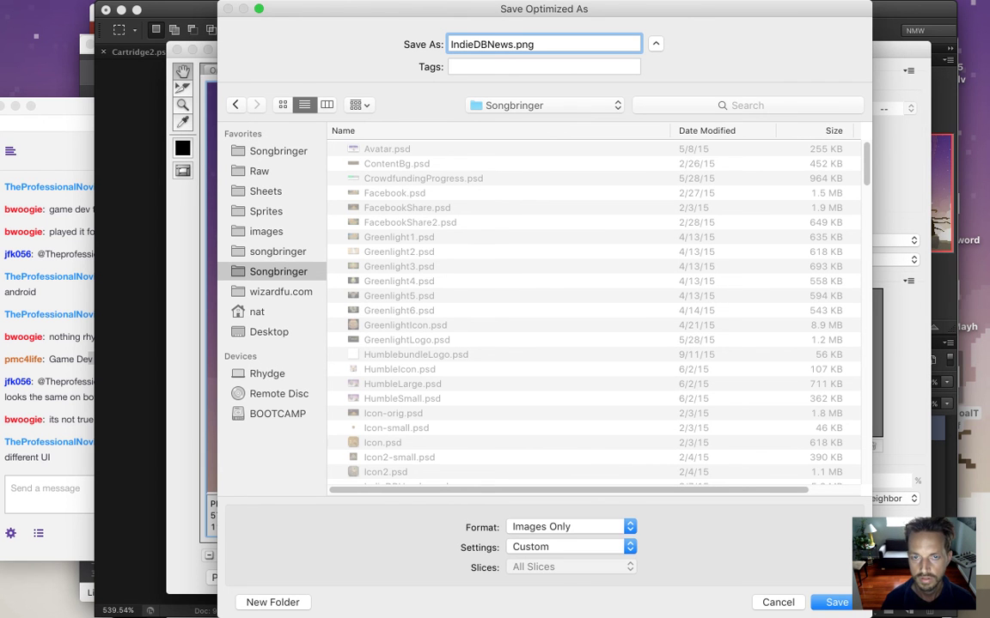
Read the new Twitch chat messages, check the preview image requirements on the IndieDB article form in Safari, and return to Photoshop.
{"action": "left_click", "coordinate": [69, 360]}
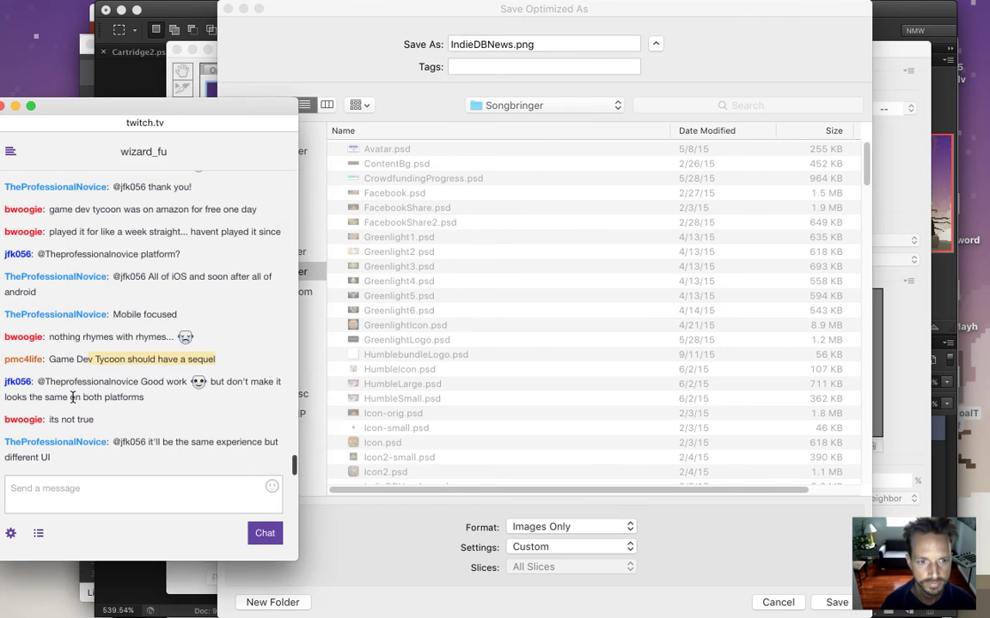
{"action": "key", "text": "super+Tab"}
{"action": "key", "text": "super+Tab"}
{"action": "key", "text": "super+Tab"}
{"action": "key", "text": "super+Tab"}
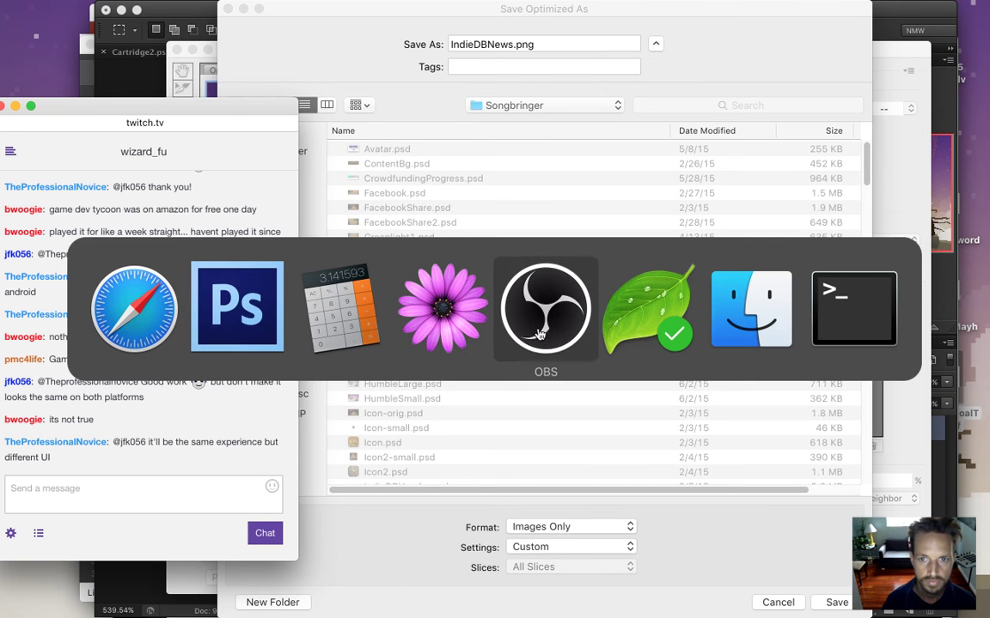
{"action": "left_click", "coordinate": [157, 319]}
{"action": "left_click", "coordinate": [472, 207]}
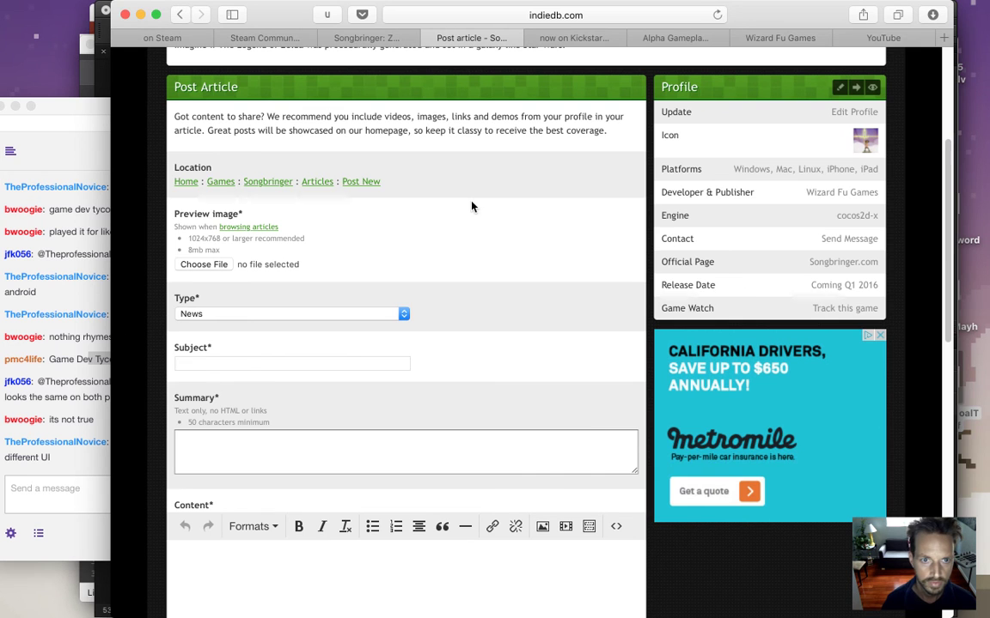
{"action": "key", "text": "super+Tab"}
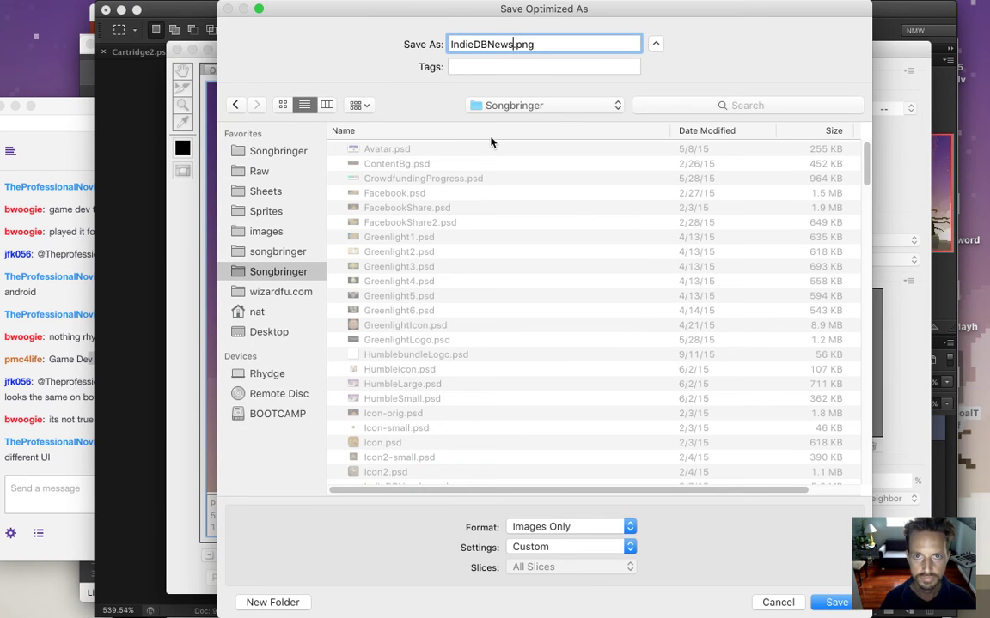
Save the IndieDBNews.png export and, in Safari, open the article's preview image chooser at the Songbringer folder with the PSD files.
{"action": "key", "text": "Return"}
{"action": "key", "text": "super+Tab"}
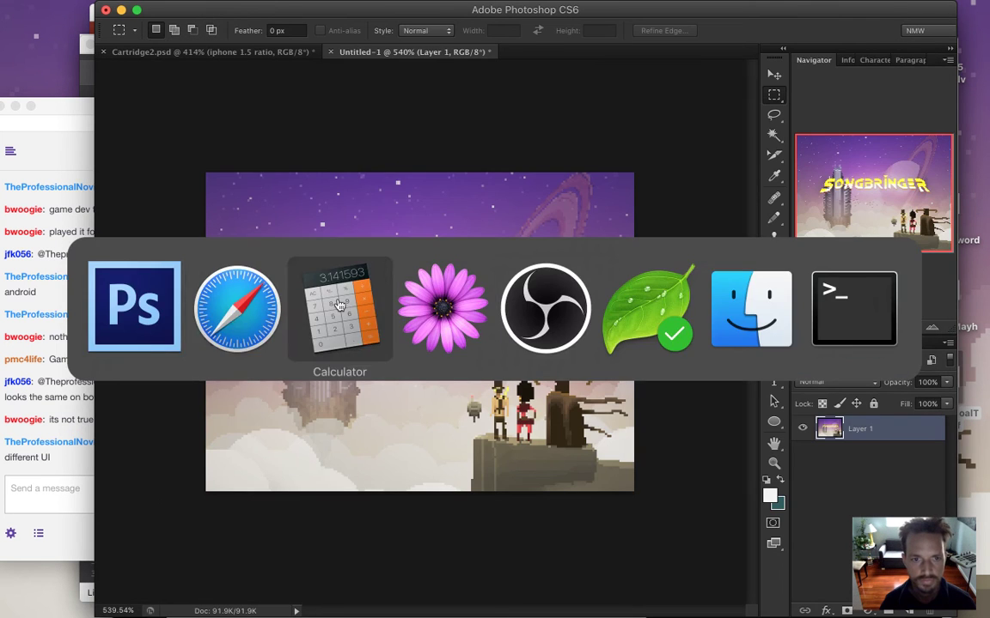
{"action": "left_click", "coordinate": [206, 263]}
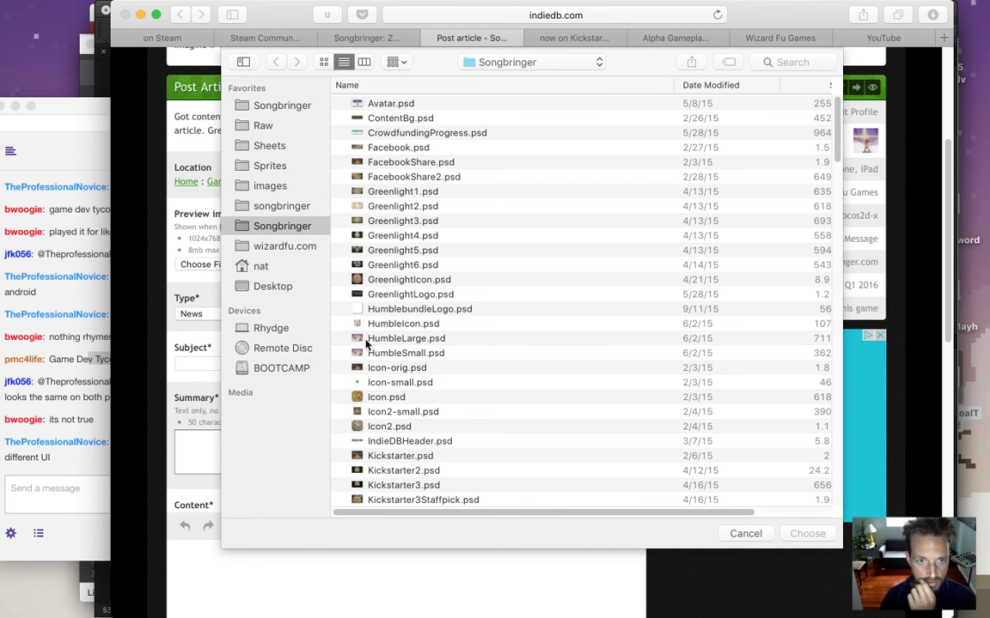
{"action": "left_click", "coordinate": [308, 206]}
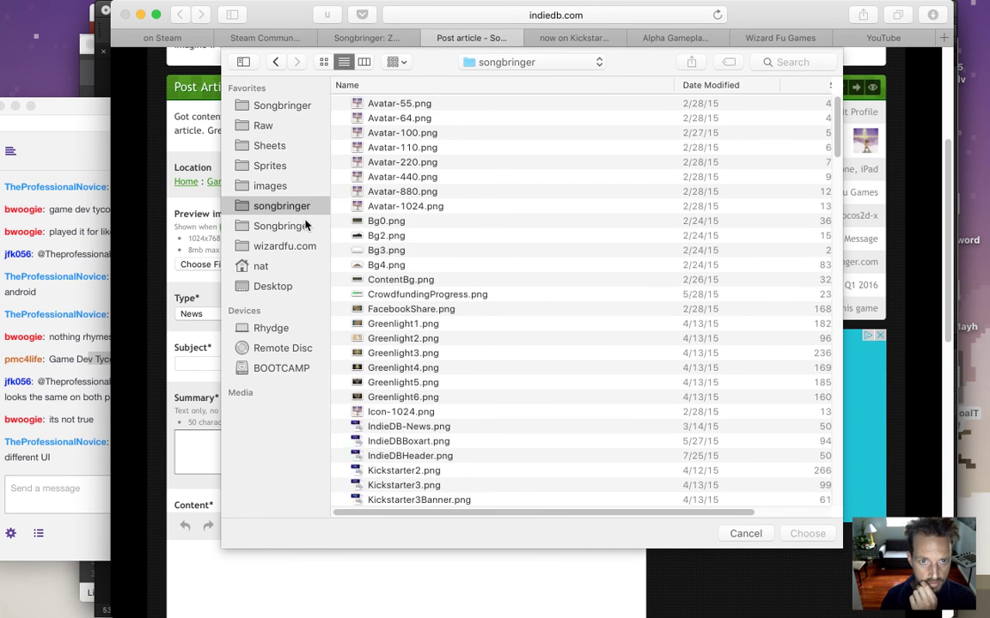
{"action": "left_click", "coordinate": [305, 226]}
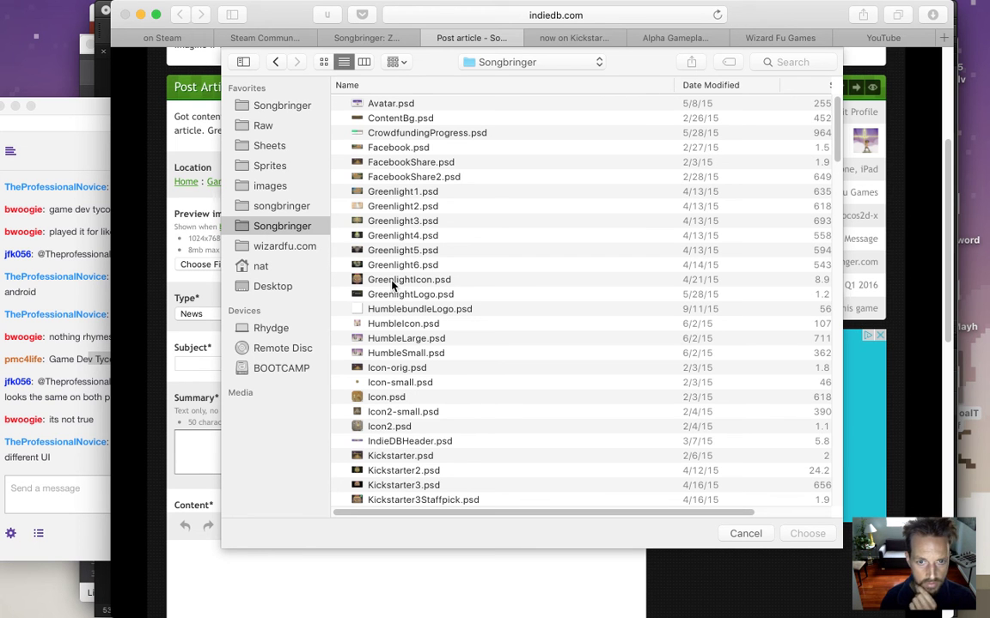
Start another Save for Web export of the Songbringer image in Photoshop, sized 1024 px by 768 px with the proportions unlinked.
{"action": "key", "text": "super+Tab"}
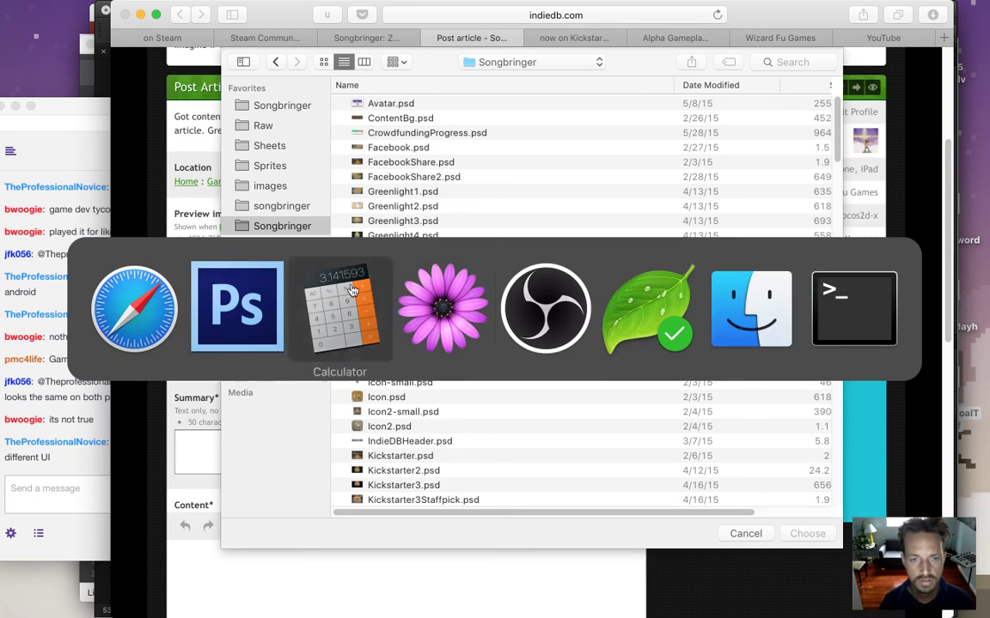
{"action": "key", "text": "super+Tab"}
{"action": "left_click", "coordinate": [255, 307]}
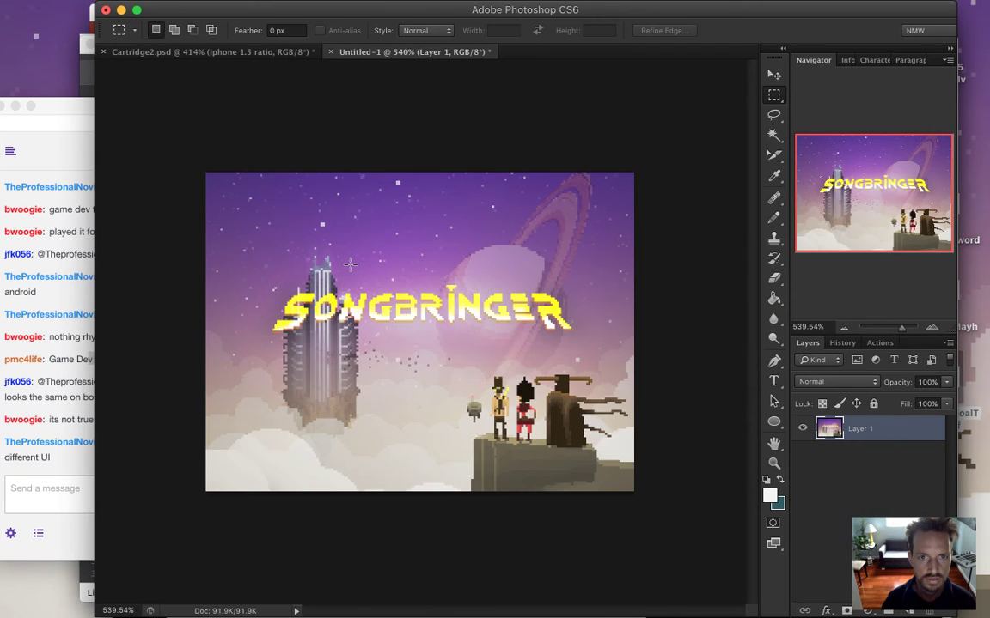
{"action": "key", "text": "super+alt+shift+s"}
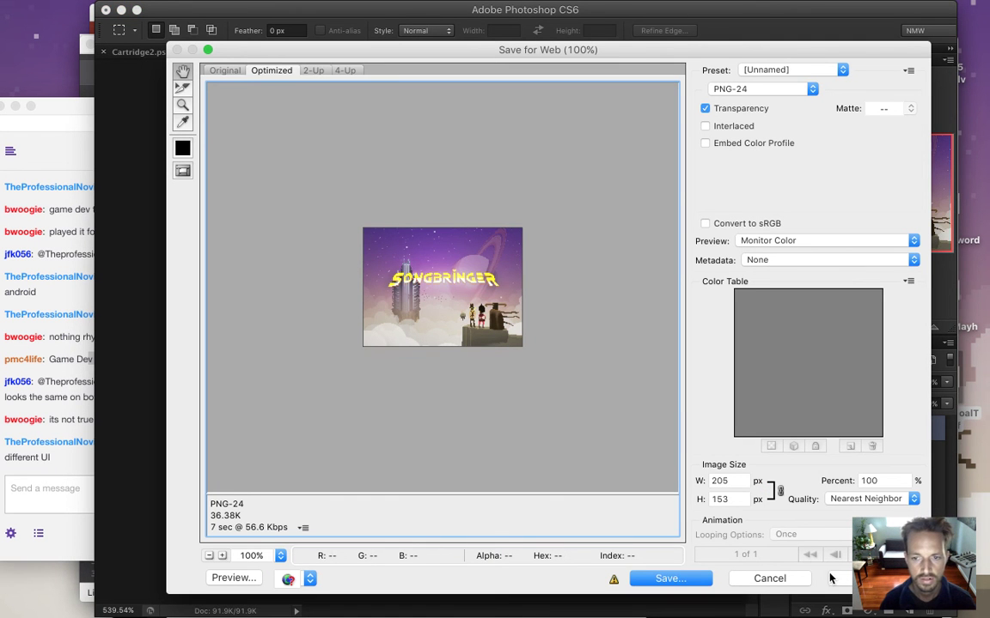
{"action": "double_click", "coordinate": [734, 481]}
{"action": "type", "text": "1024"}
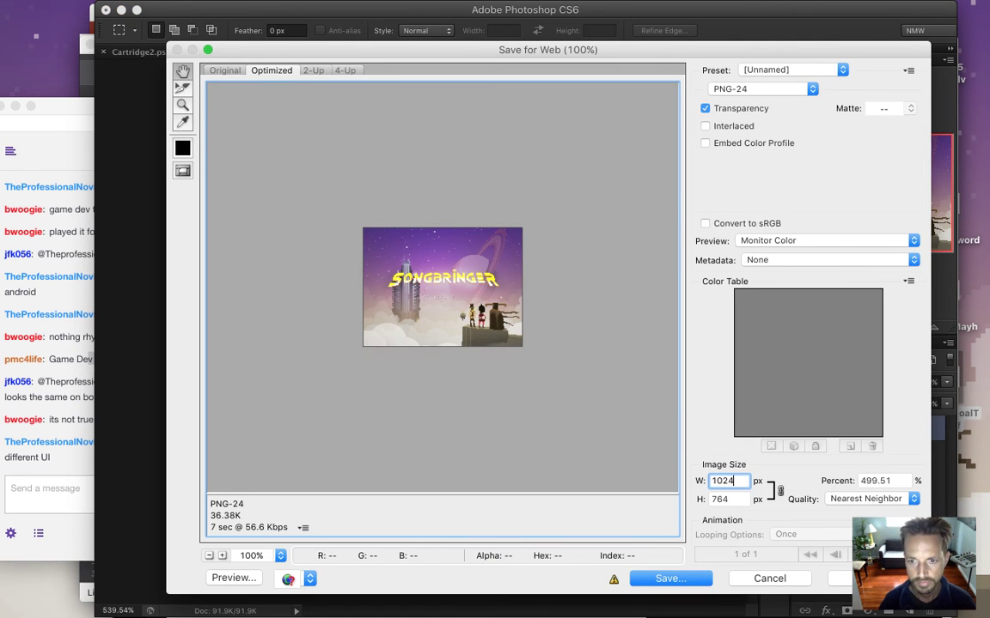
{"action": "key", "text": "Tab"}
{"action": "left_click", "coordinate": [770, 490]}
{"action": "left_click", "coordinate": [739, 499]}
{"action": "key", "text": "BackSpace"}
{"action": "key", "text": "Tab"}
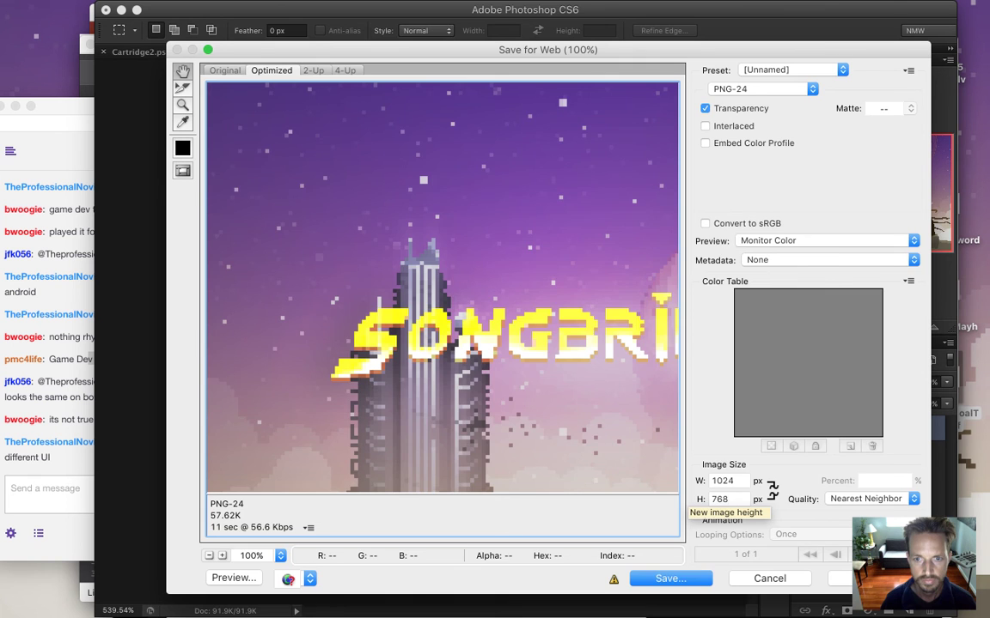
Save the export as IndieDBNews.png in the Songbringer folder, replacing the existing file.
{"action": "key", "text": "Return"}
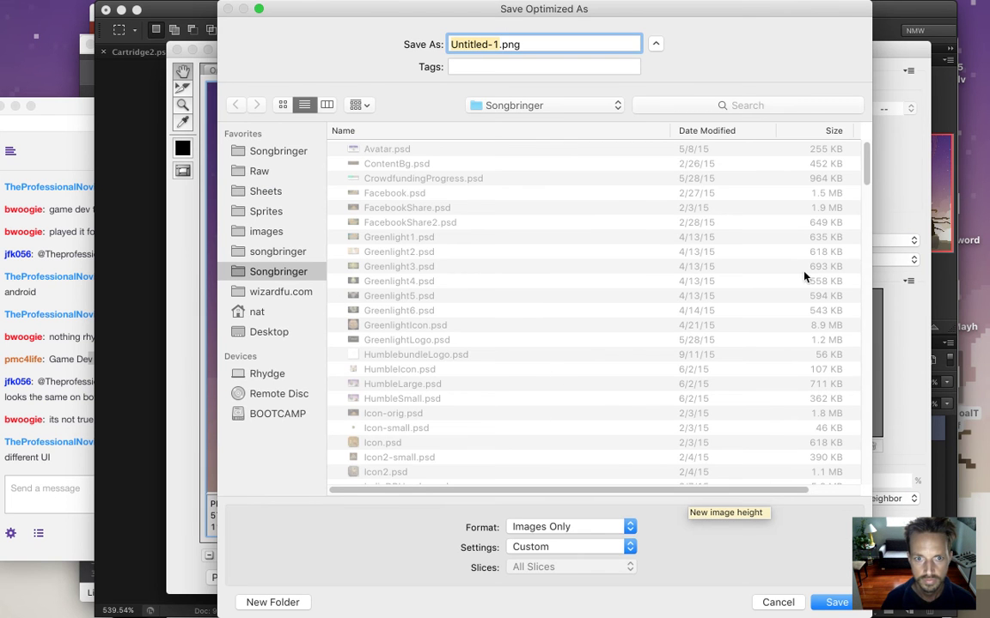
{"action": "left_click_drag", "start_coordinate": [864, 176], "coordinate": [854, 451]}
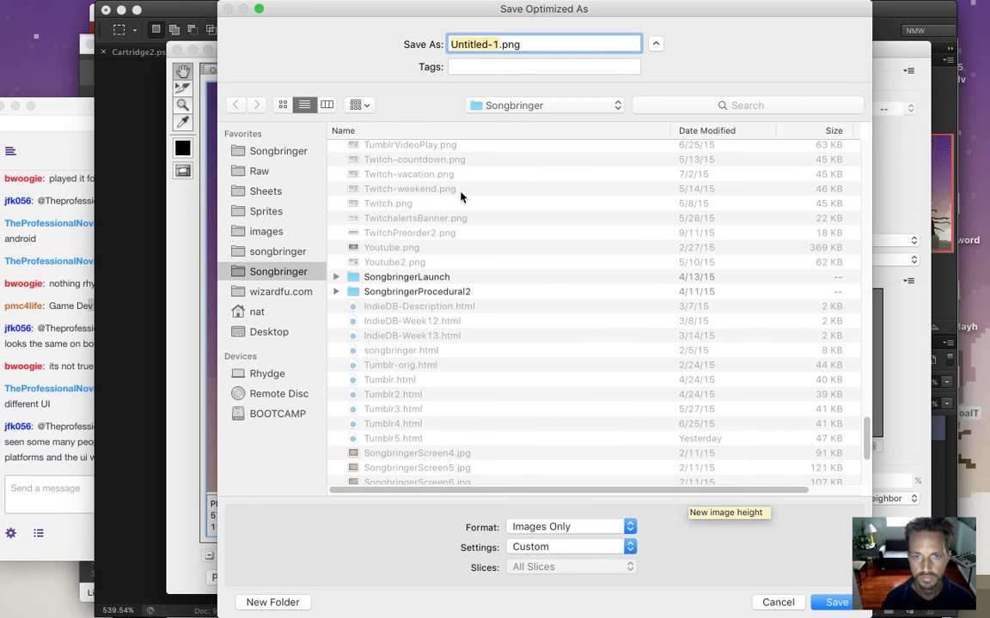
{"action": "key", "text": "BackSpace"}
{"action": "type", "text": "IndieDB-"}
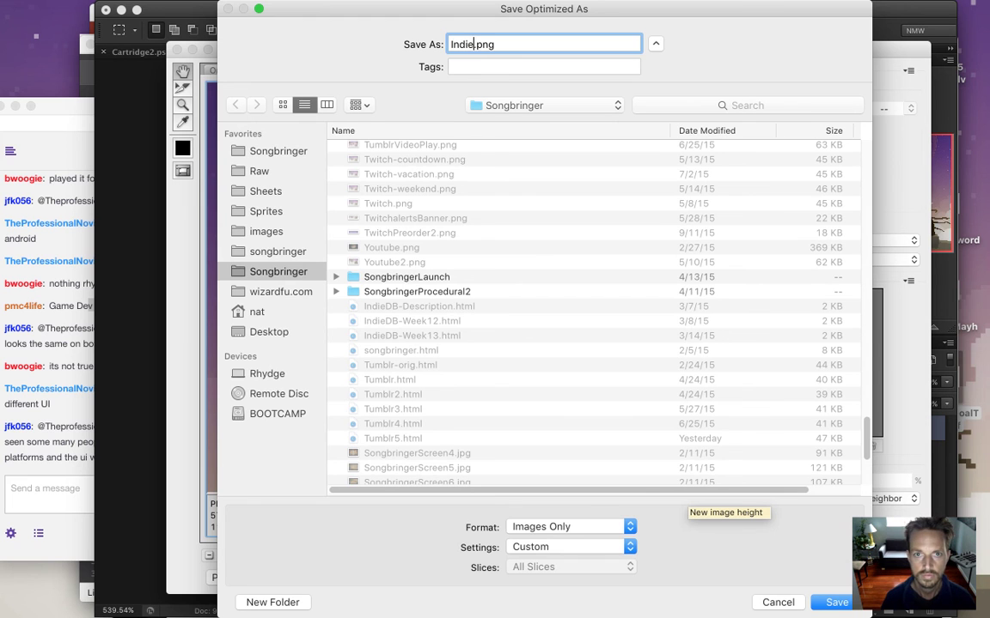
{"action": "type", "text": "new"}
{"action": "key", "text": "BackSpace"}
{"action": "key", "text": "BackSpace"}
{"action": "key", "text": "BackSpace"}
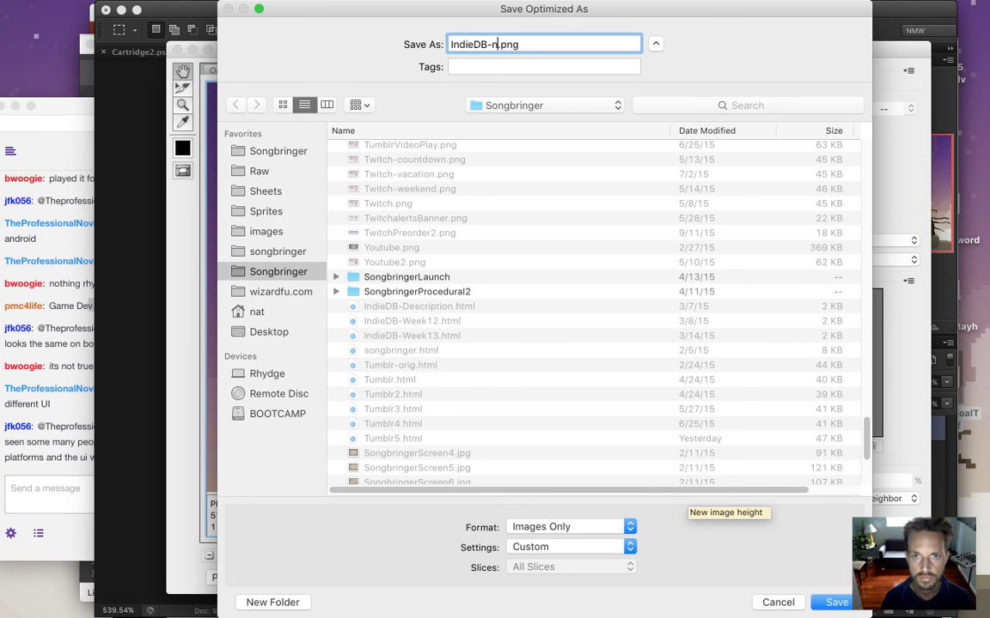
{"action": "type", "text": "News"}
{"action": "key", "text": "Left"}
{"action": "key", "text": "Left"}
{"action": "key", "text": "Left"}
{"action": "key", "text": "Left"}
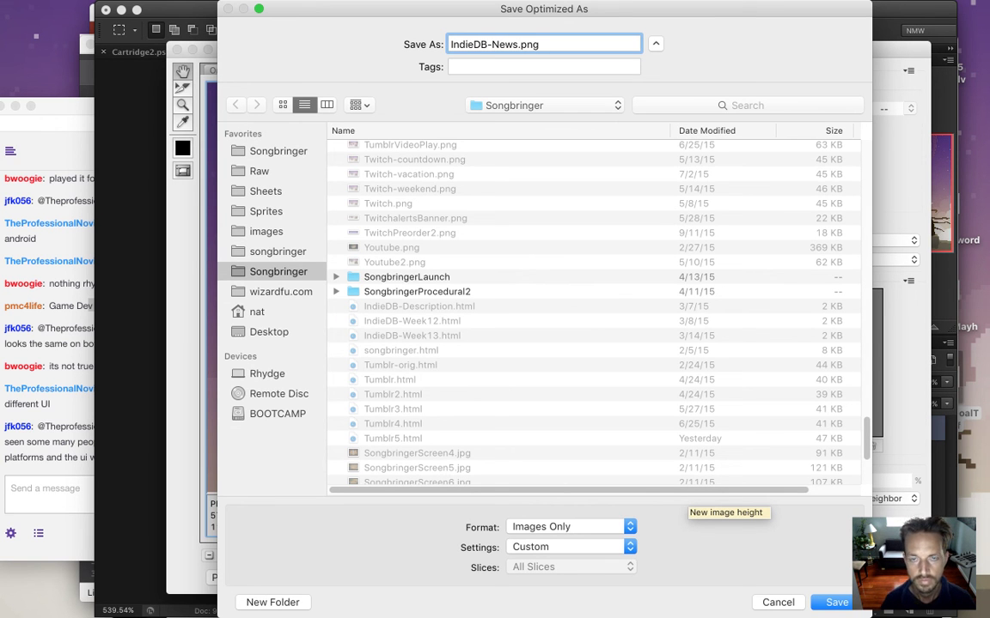
{"action": "key", "text": "BackSpace"}
{"action": "key", "text": "Return"}
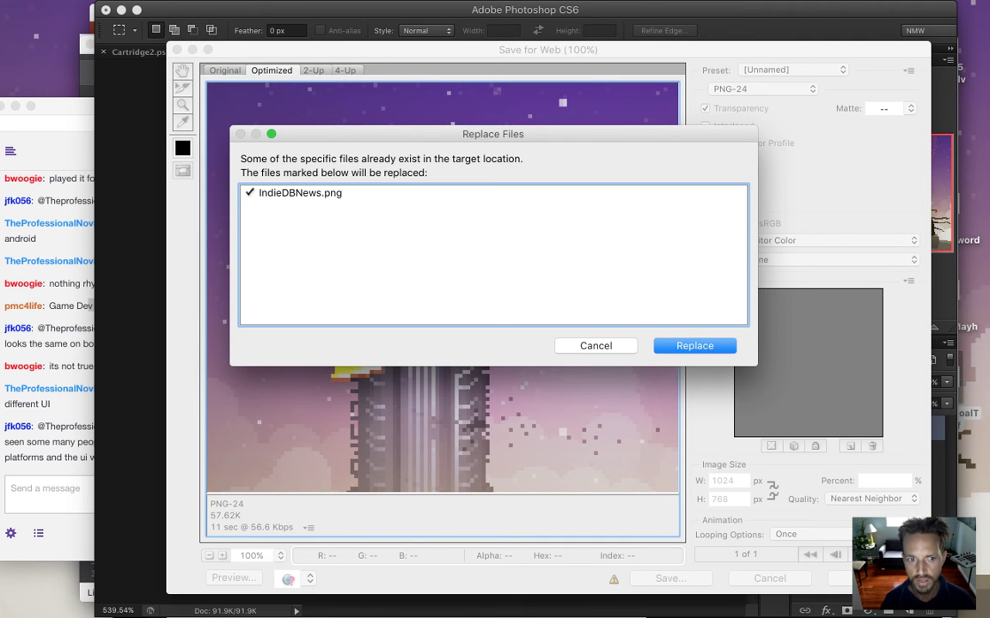
{"action": "key", "text": "Return"}
Back in Safari, sort the Songbringer folder by name and choose IndieDBNews.png as the article's preview image.
{"action": "key", "text": "super+Tab"}
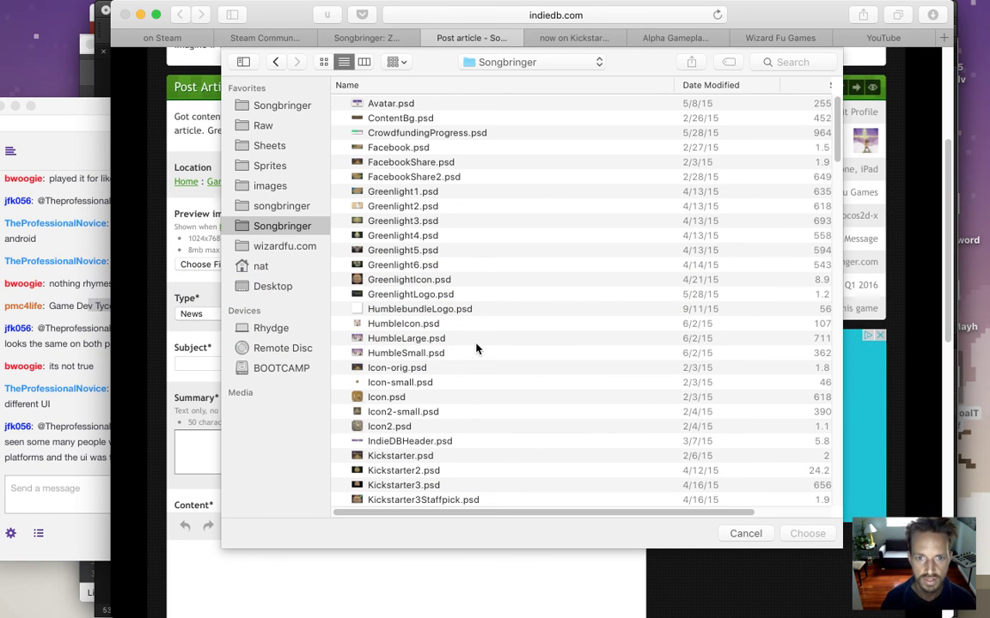
{"action": "left_click", "coordinate": [464, 383]}
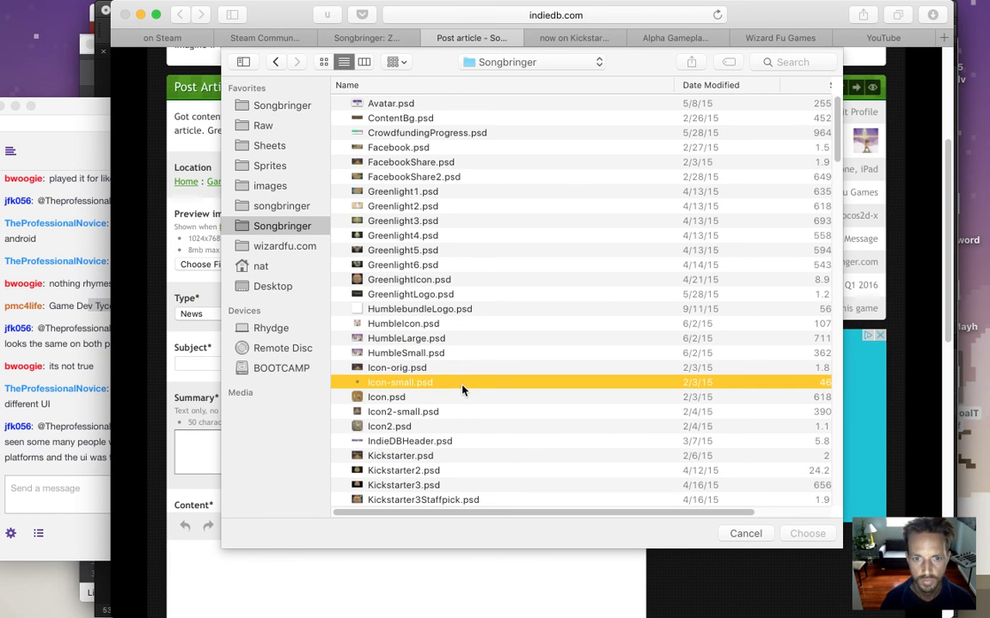
{"action": "left_click", "coordinate": [647, 86]}
{"action": "left_click_drag", "start_coordinate": [839, 133], "coordinate": [828, 172]}
{"action": "left_click", "coordinate": [405, 394]}
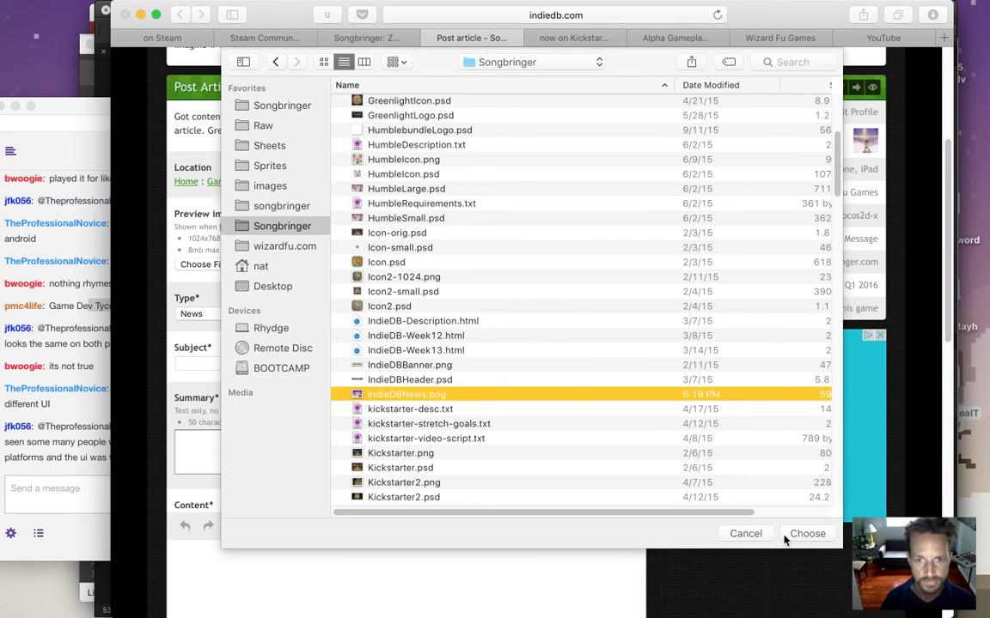
{"action": "left_click", "coordinate": [809, 538]}
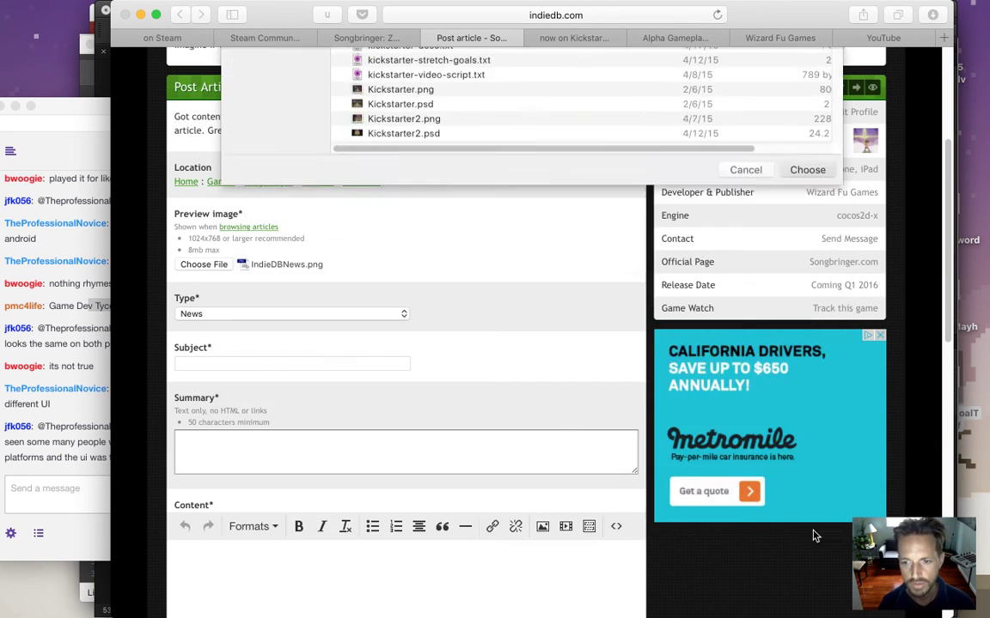
Read the latest Twitch chat message about apps sharing one UI on both platforms, and return to the article form.
{"action": "left_click", "coordinate": [82, 468]}
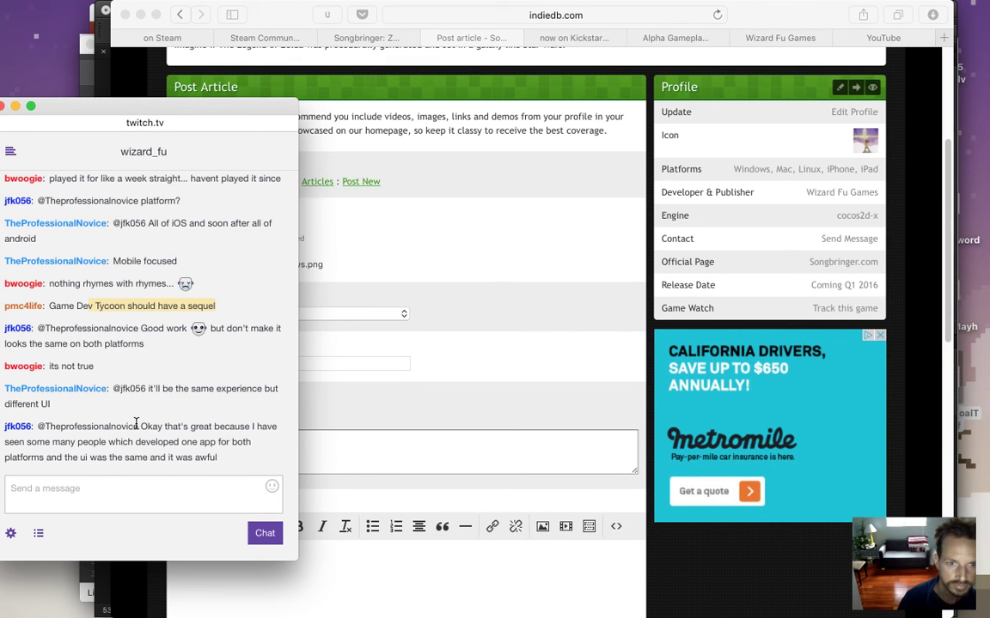
{"action": "left_click_drag", "start_coordinate": [164, 427], "coordinate": [286, 449]}
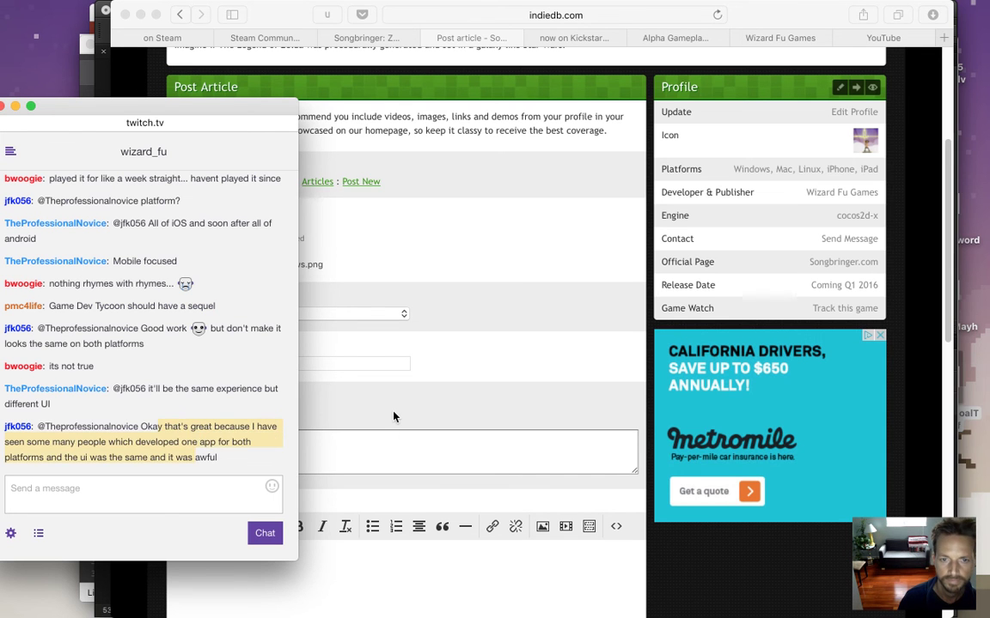
{"action": "left_click", "coordinate": [352, 369]}
Keep the article type as News and set its subject to "Songbringer Alpha Version Released".
{"action": "left_click", "coordinate": [344, 315]}
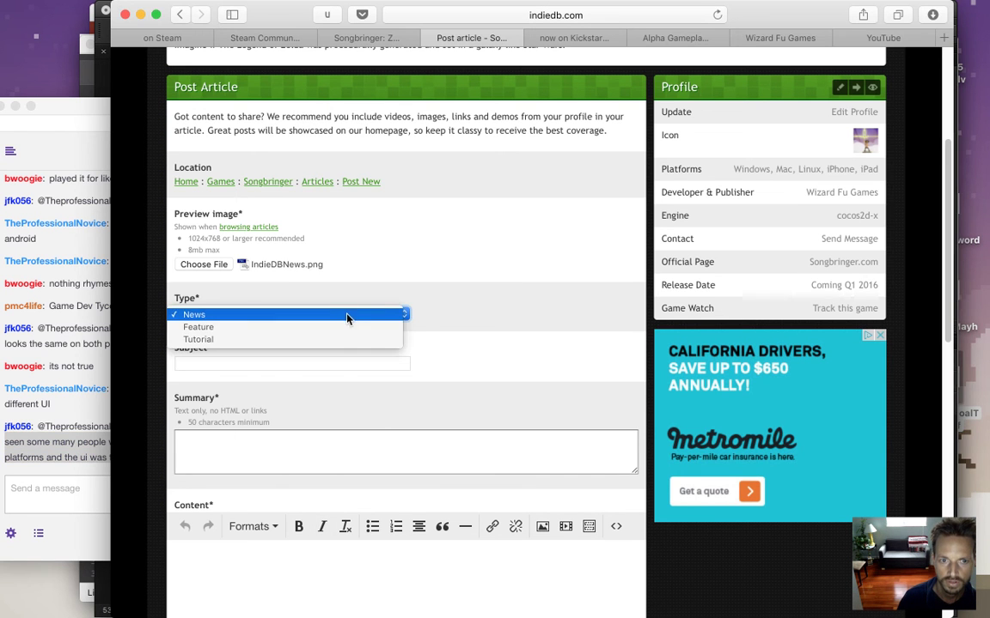
{"action": "left_click", "coordinate": [457, 354]}
{"action": "left_click", "coordinate": [349, 365]}
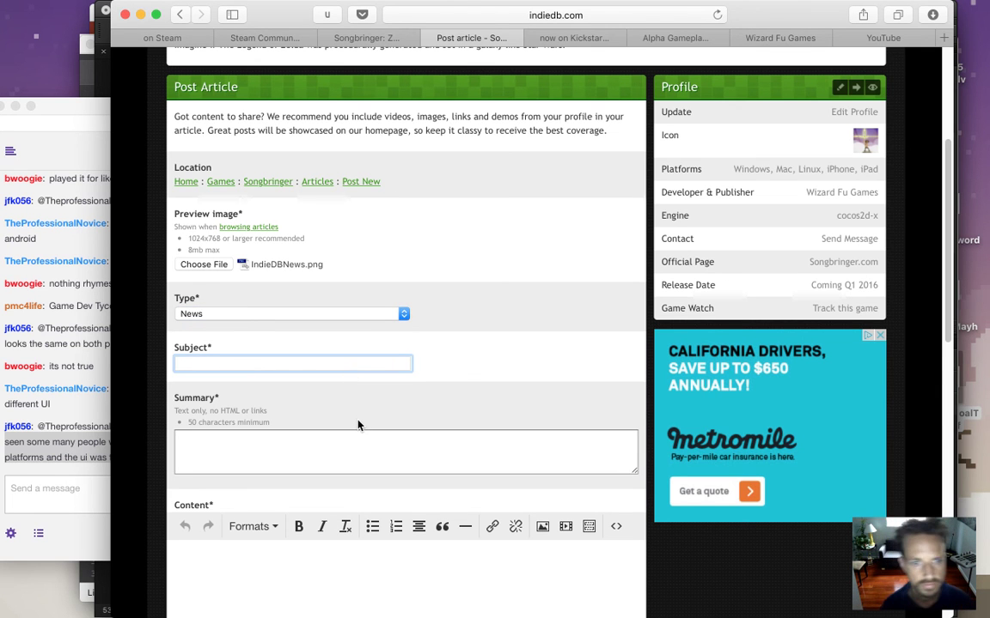
{"action": "type", "text": "Songbringer Alpha Gameplay Trailer"}
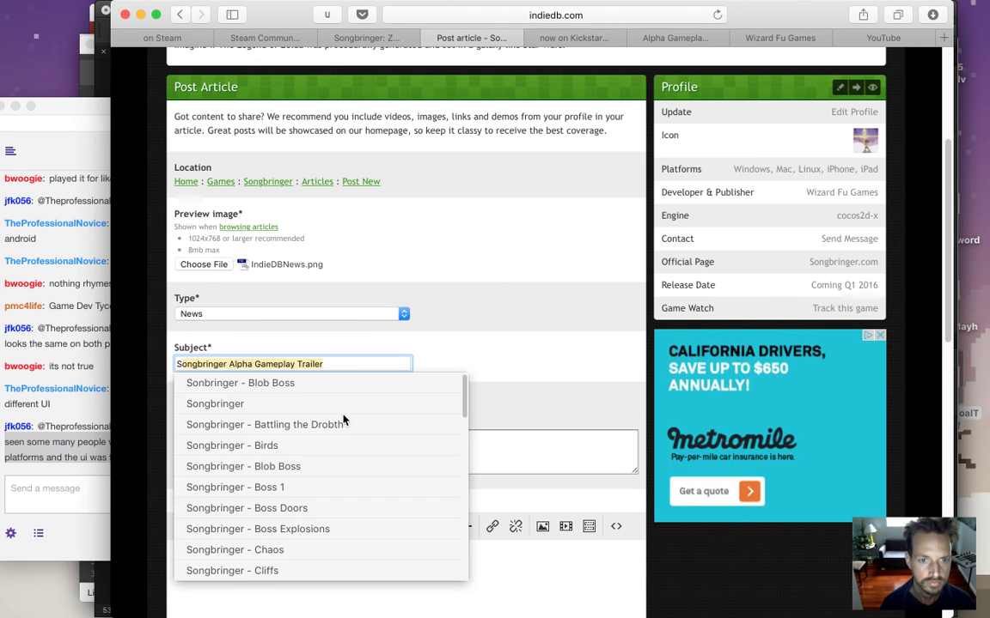
{"action": "key", "text": "BackSpace"}
{"action": "key", "text": "BackSpace"}
{"action": "key", "text": "BackSpace"}
{"action": "key", "text": "BackSpace"}
{"action": "key", "text": "BackSpace"}
{"action": "key", "text": "BackSpace"}
{"action": "key", "text": "BackSpace"}
{"action": "key", "text": "BackSpace"}
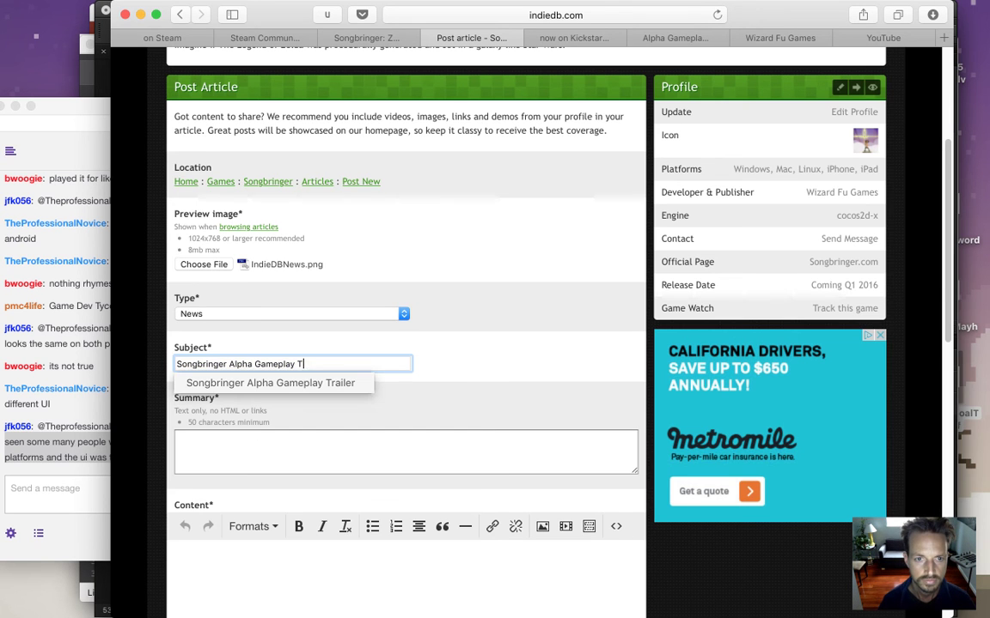
{"action": "key", "text": "BackSpace"}
{"action": "key", "text": "BackSpace"}
{"action": "key", "text": "BackSpace"}
{"action": "key", "text": "BackSpace"}
{"action": "key", "text": "BackSpace"}
{"action": "key", "text": "BackSpace"}
{"action": "key", "text": "BackSpace"}
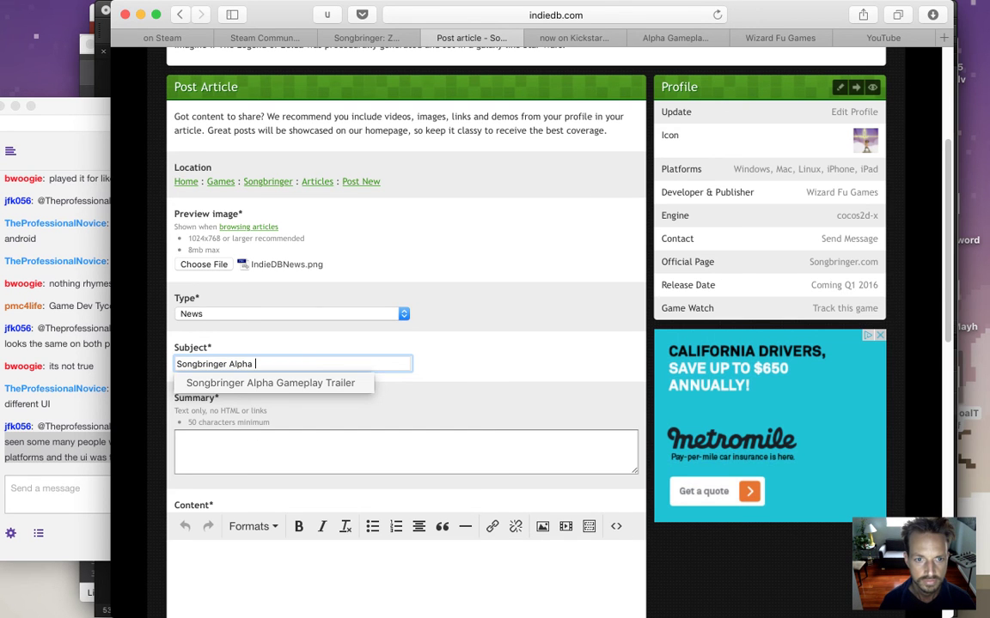
{"action": "type", "text": "Version Released"}
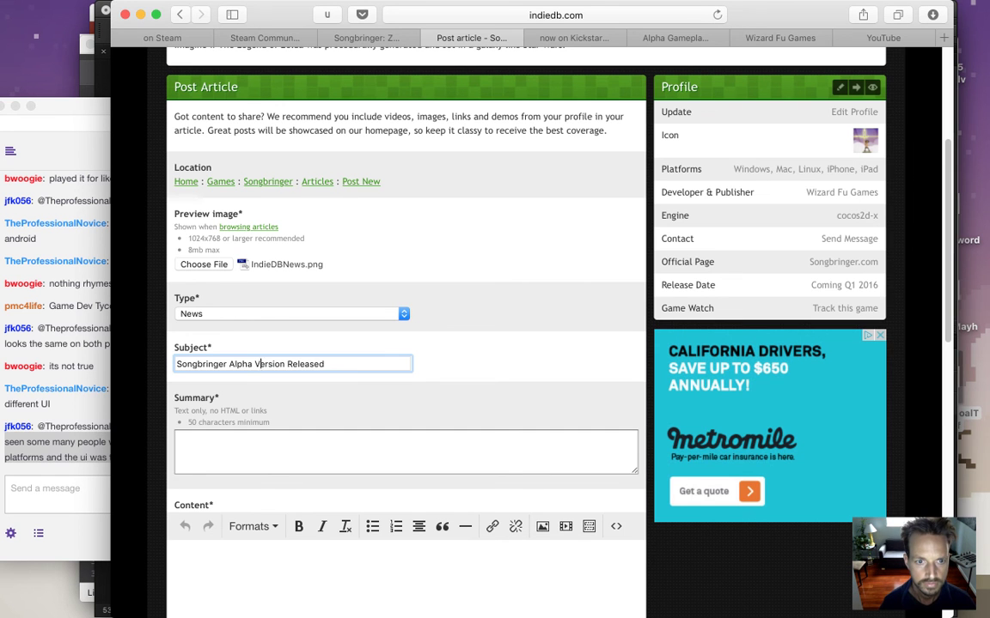
{"action": "key", "text": "Tab"}
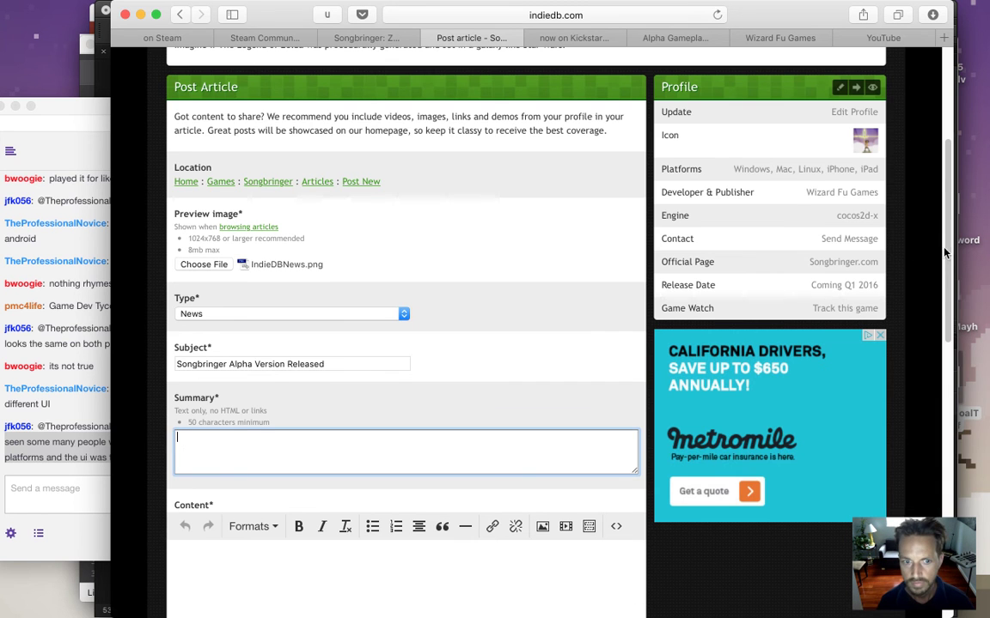
{"action": "scroll", "coordinate": [947, 300], "scroll_direction": "down", "scroll_amount": 3}
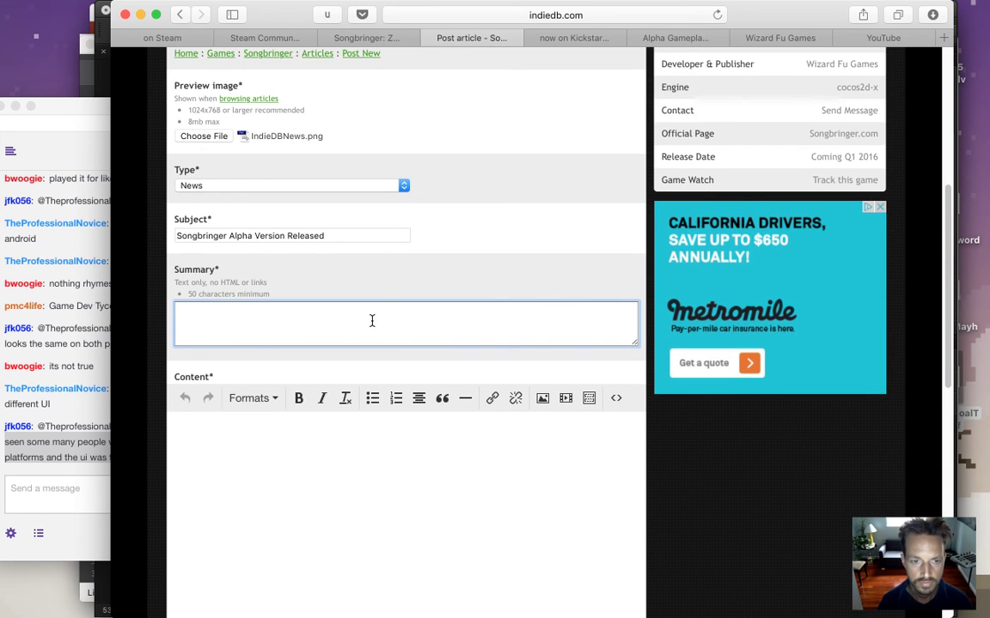